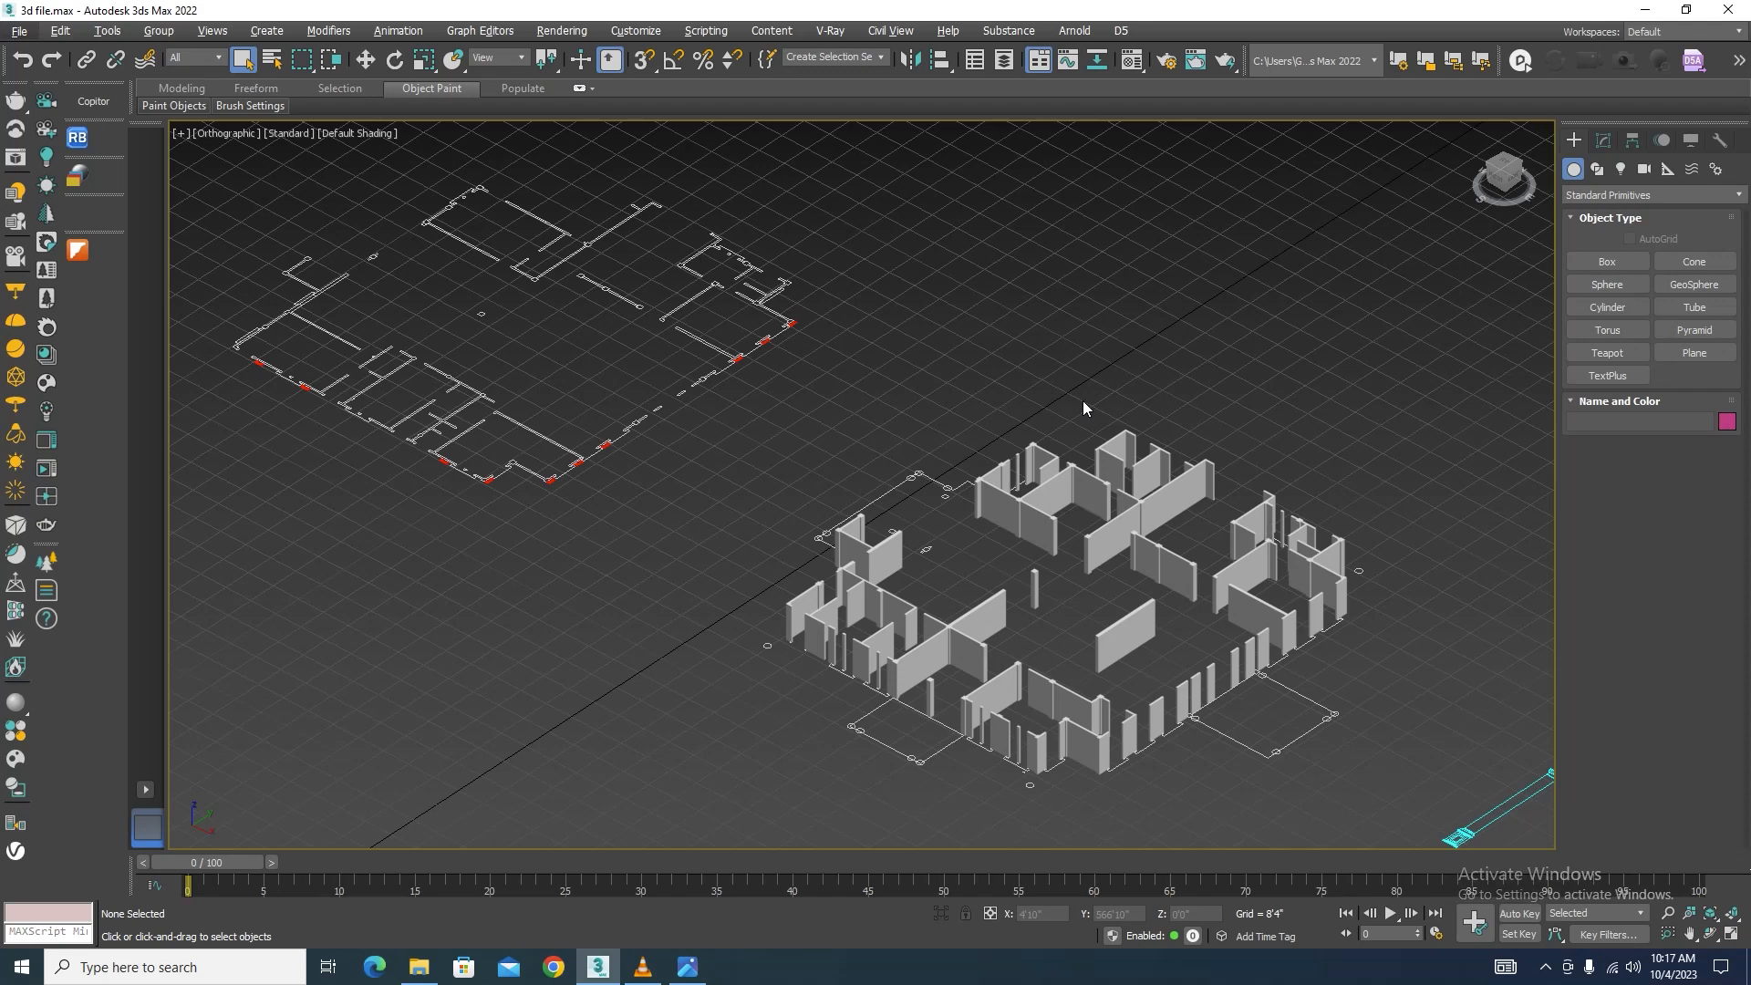
Step: View the house reference image 2.jpg, and inspect the Extrude settings of the existing walls in 3ds Max
click(689, 964)
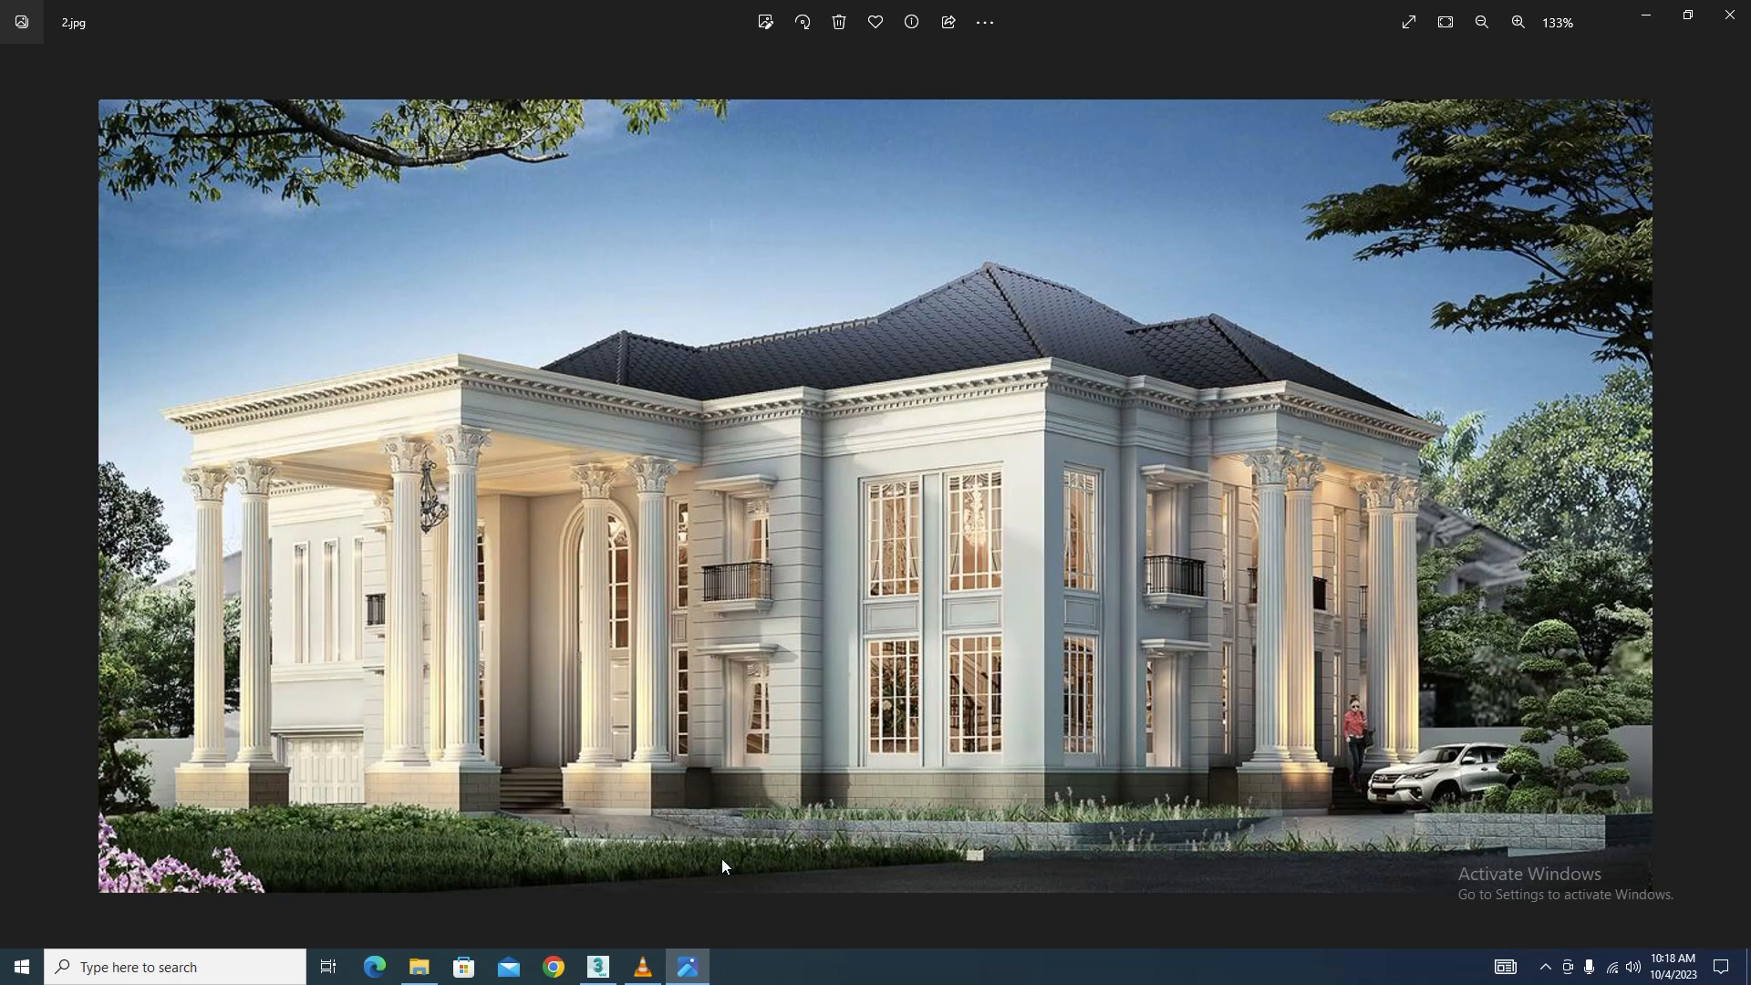
click(598, 967)
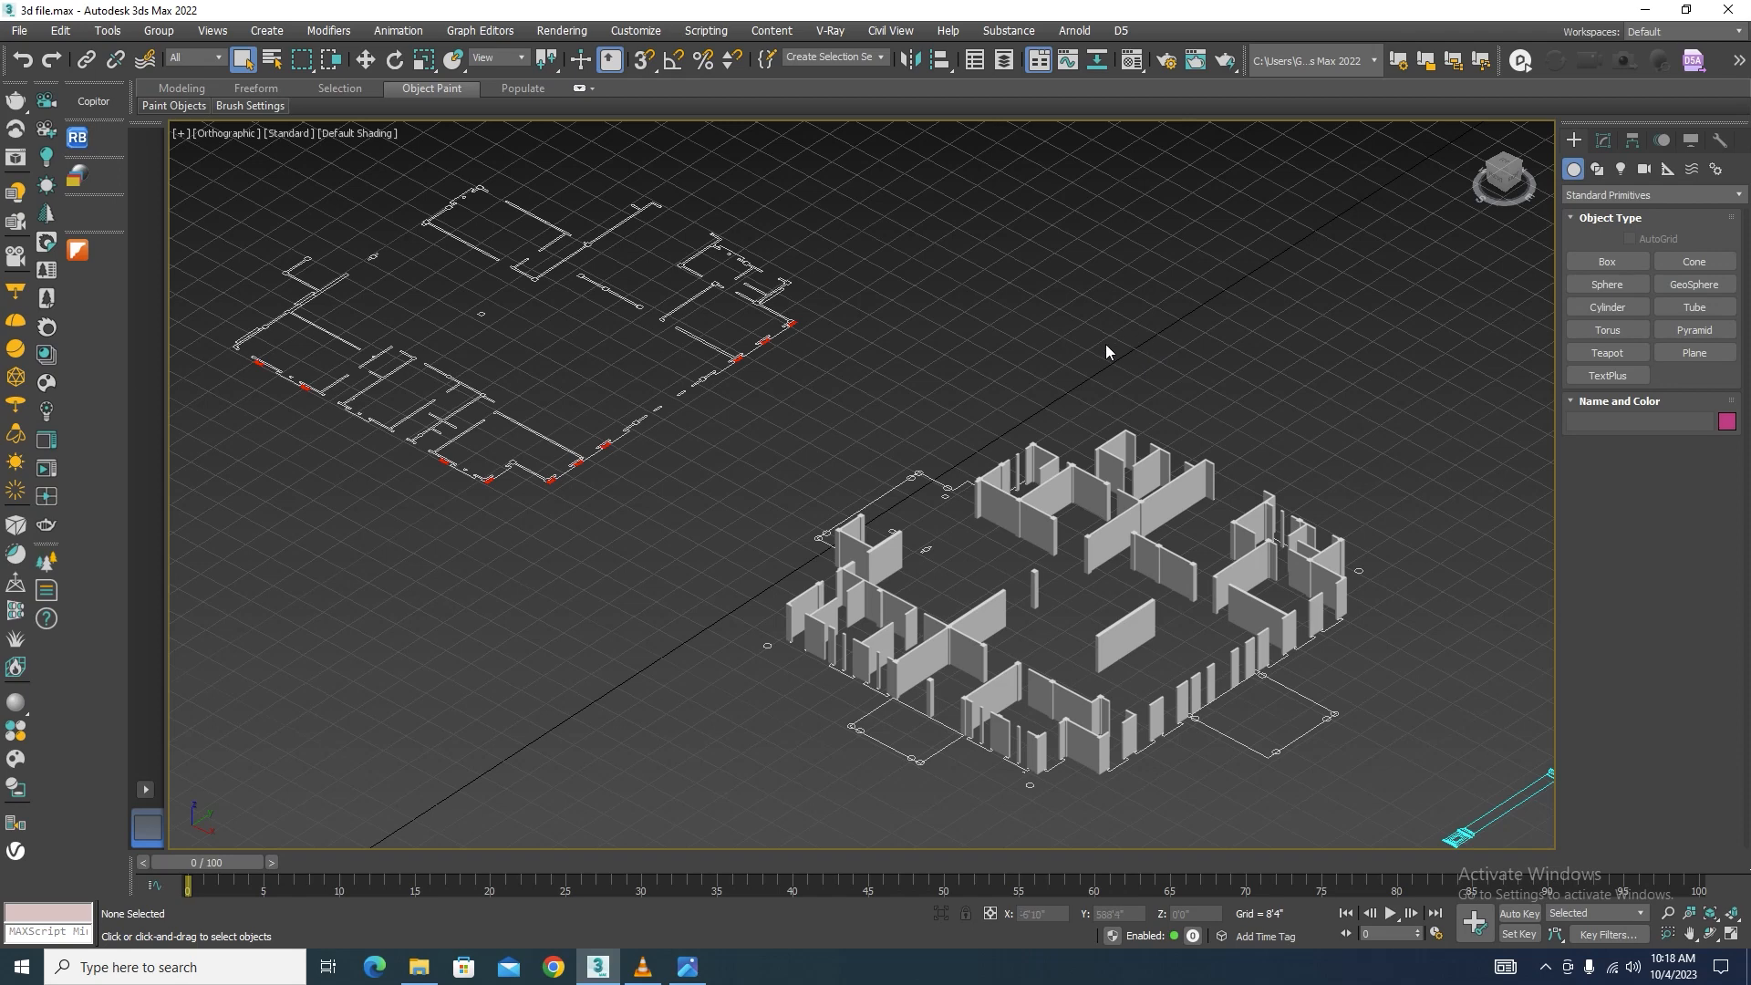
middle_drag(1031, 426, 954, 371)
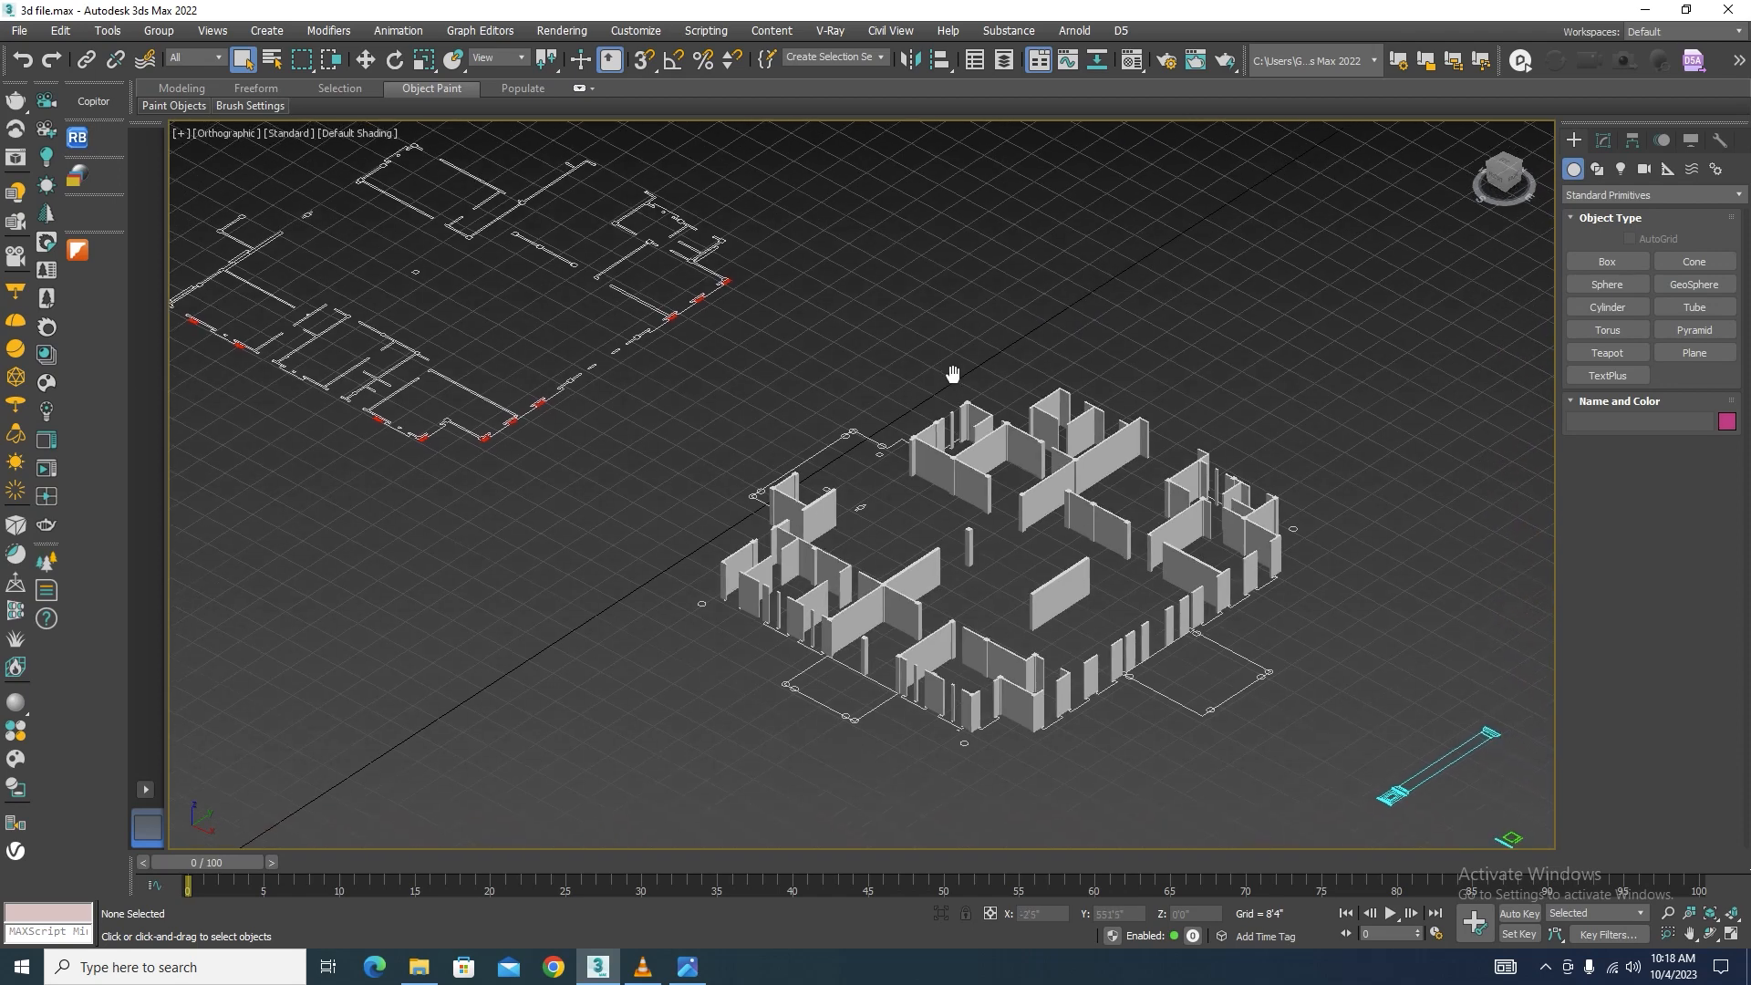
click(1042, 497)
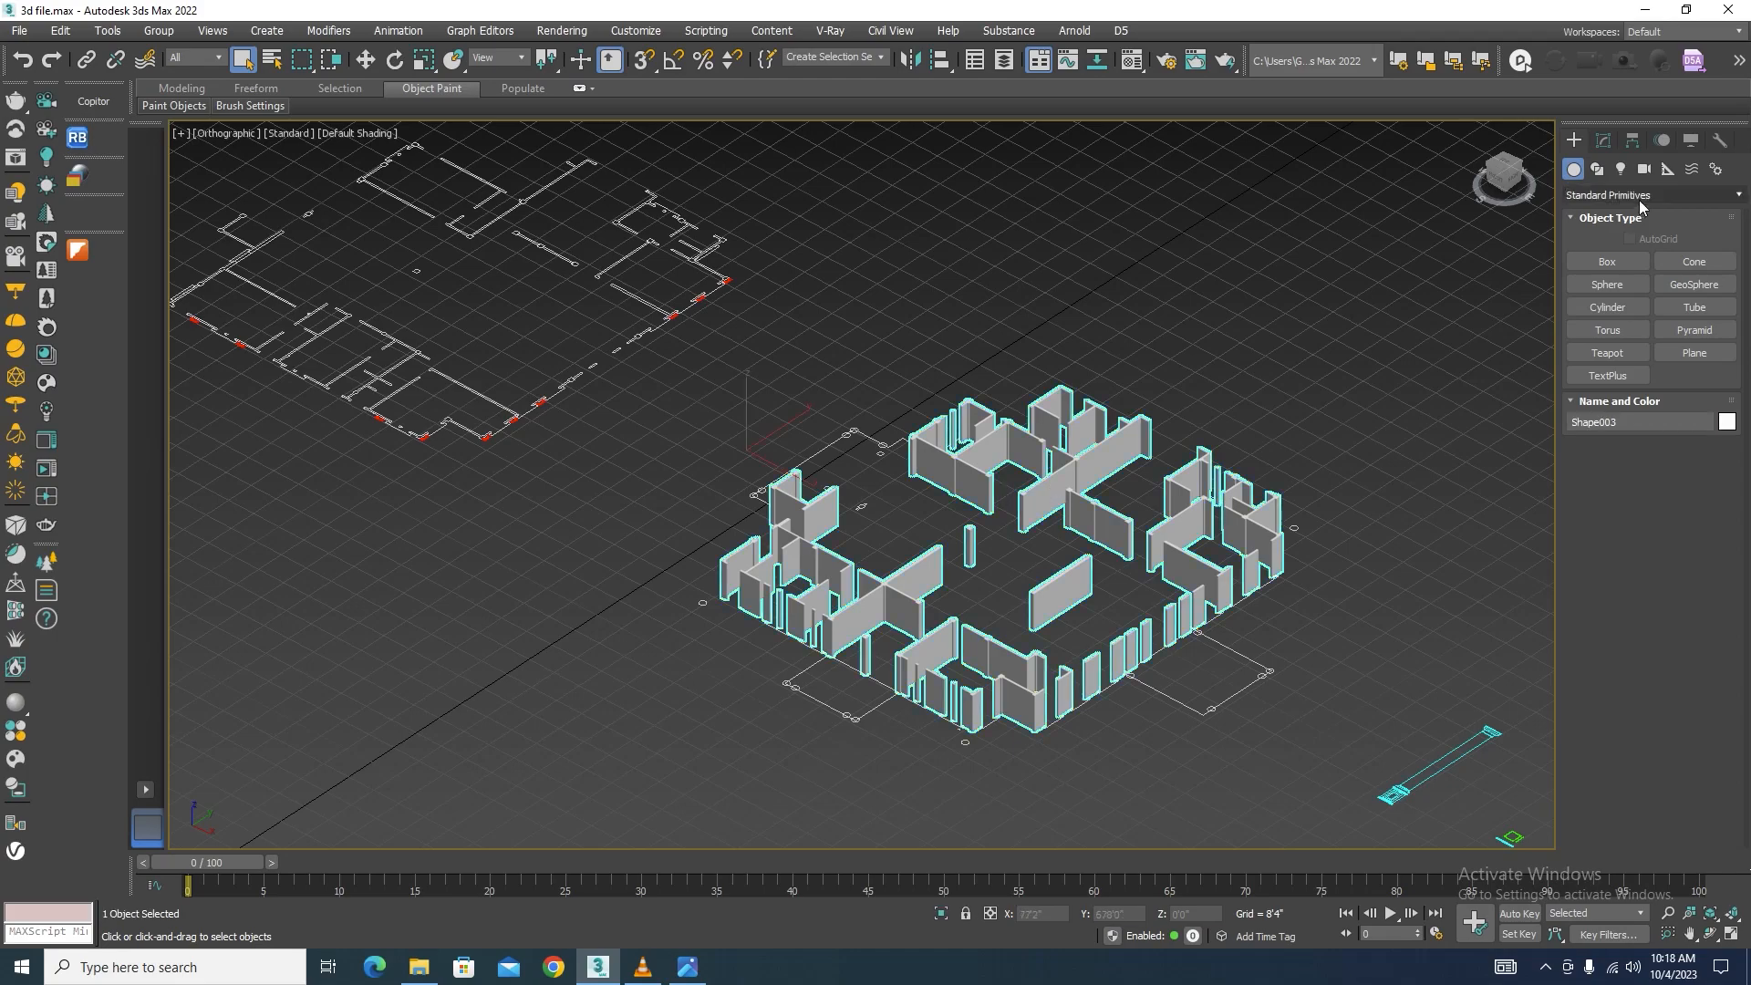
click(1603, 139)
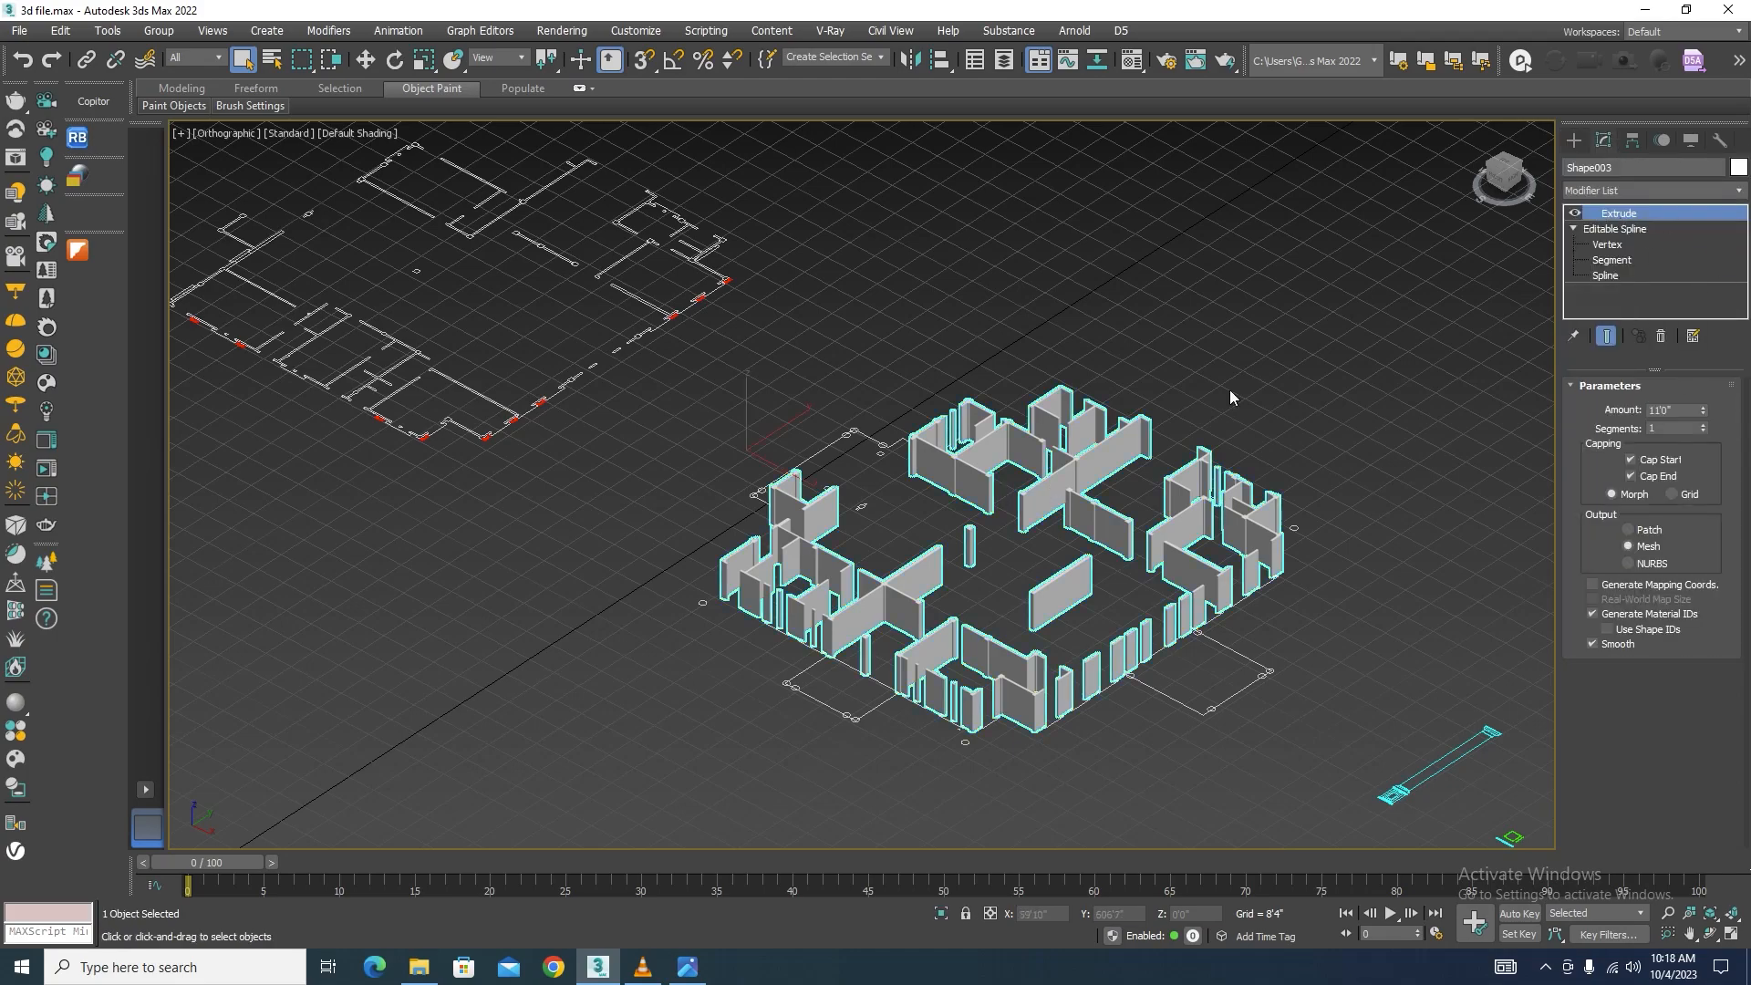
Step: Apply an 11'0" Extrude modifier to the flat wall outlines of the second floor plan
scroll(967, 450, down, 5)
click(958, 464)
scroll(948, 374, up, 10)
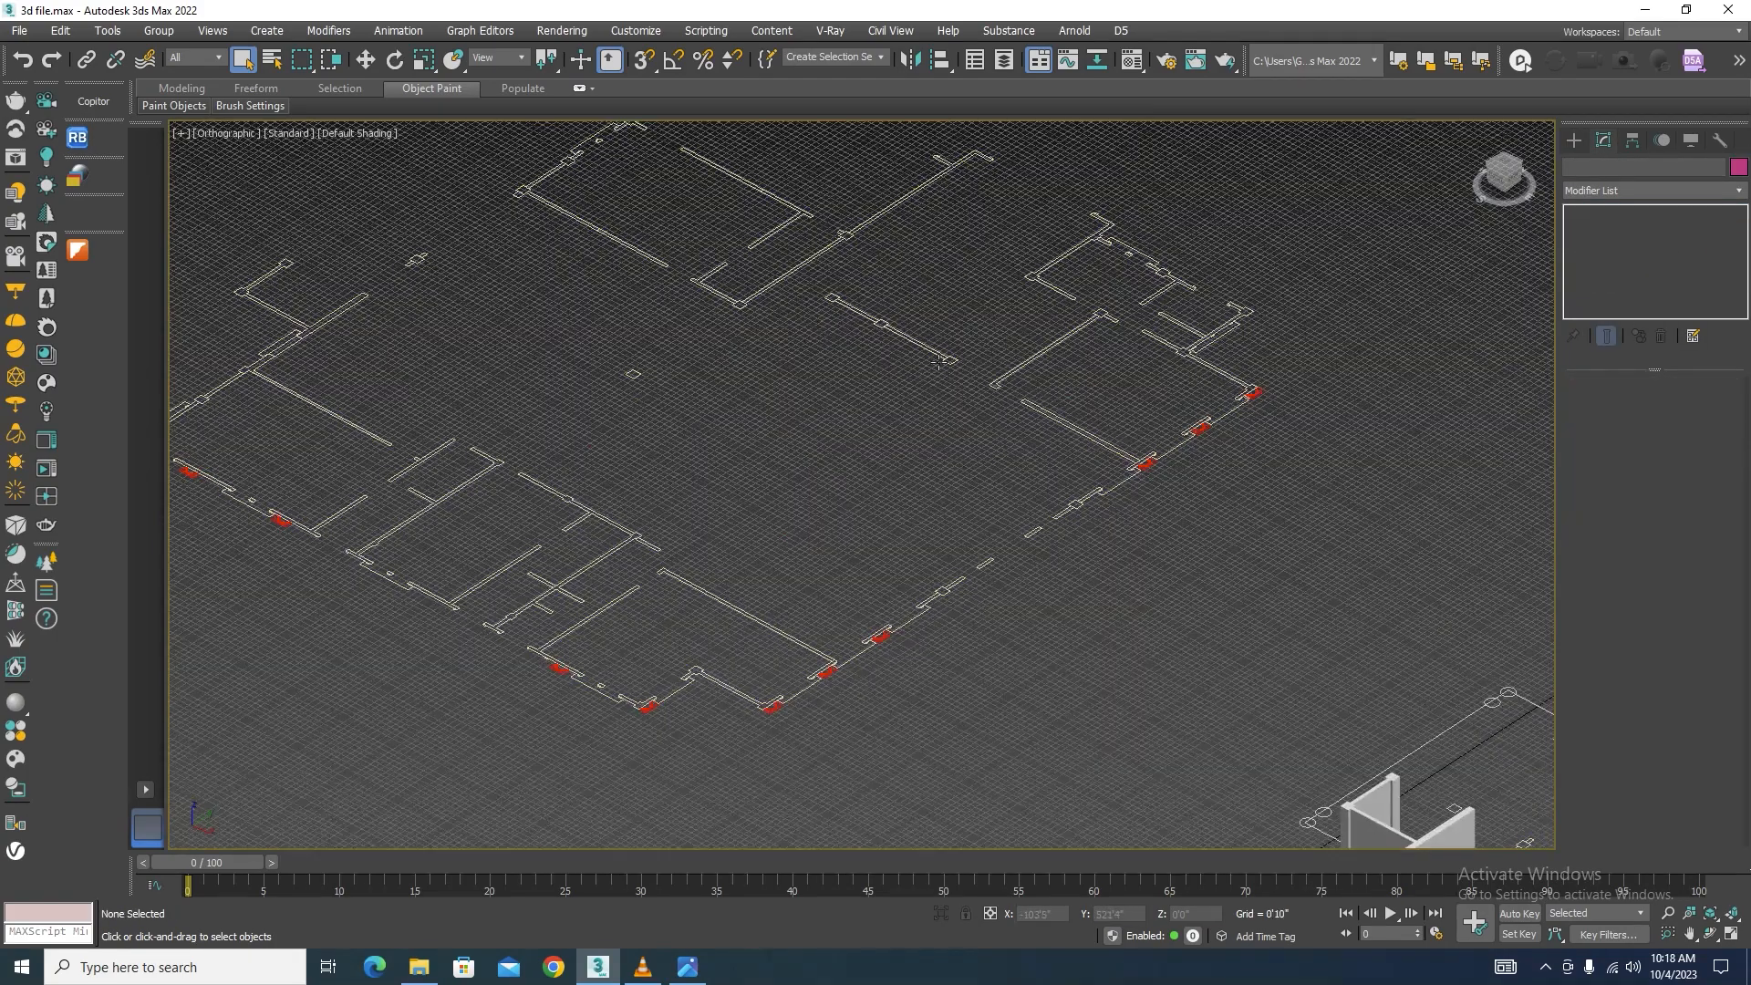
click(939, 362)
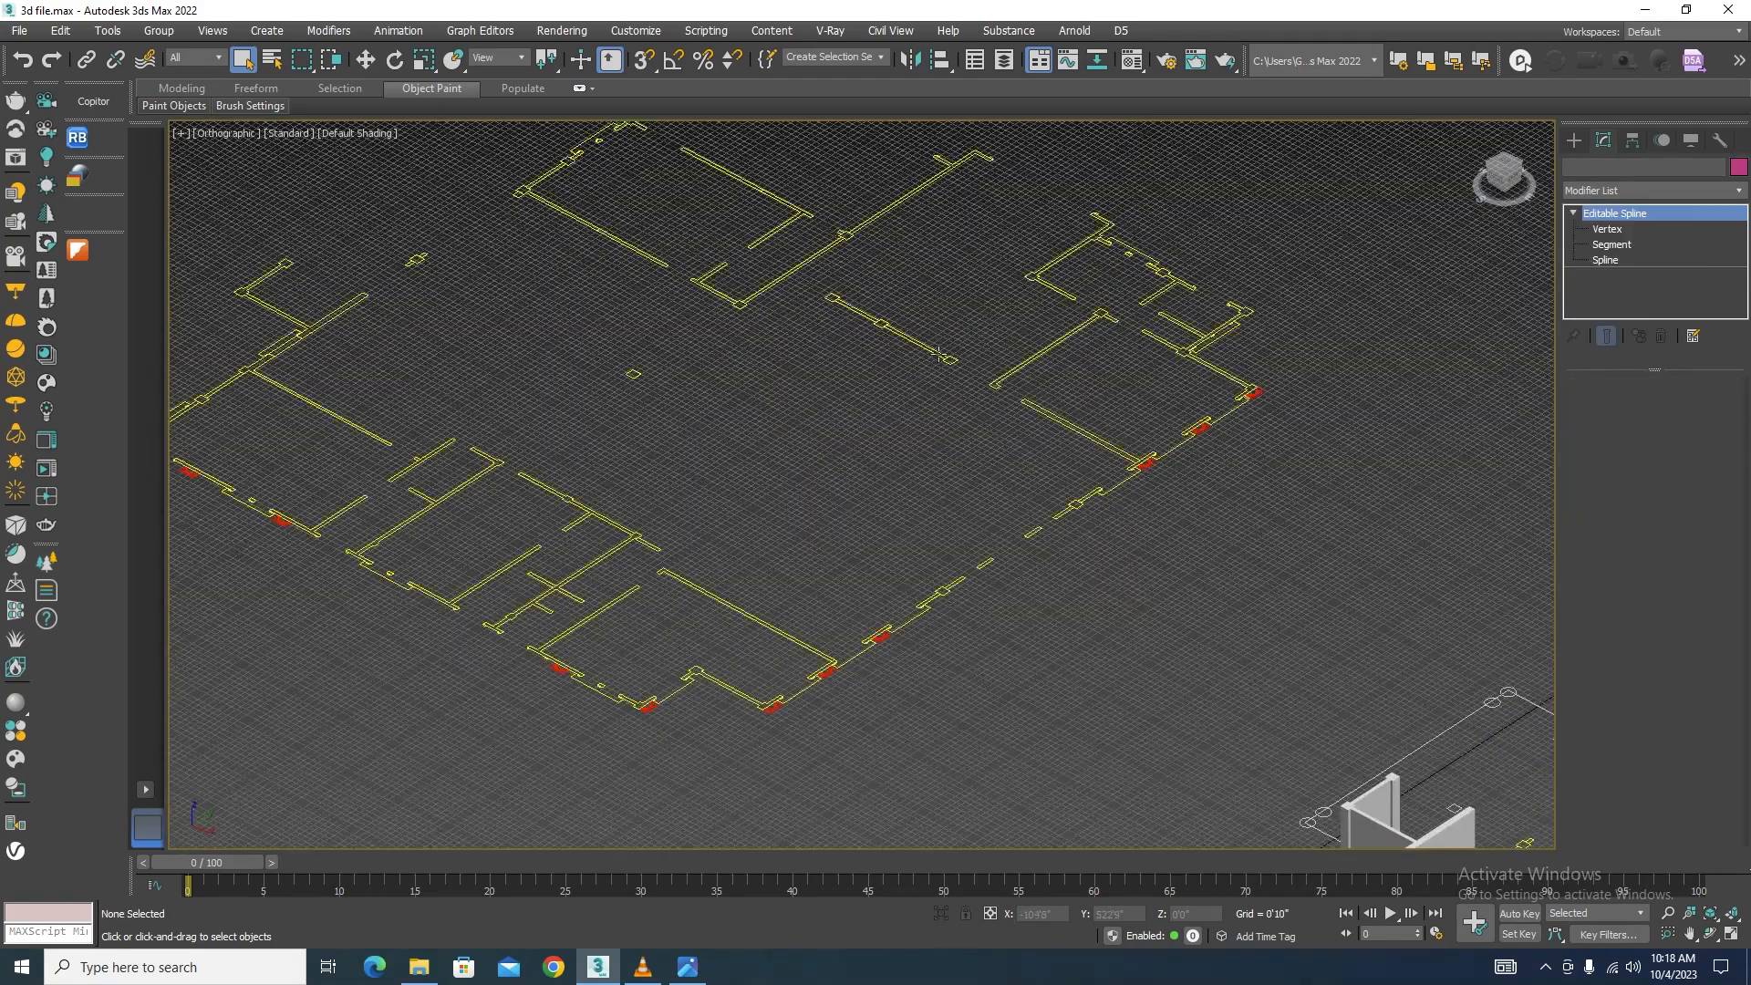
click(1738, 190)
scroll(1604, 365, down, 10)
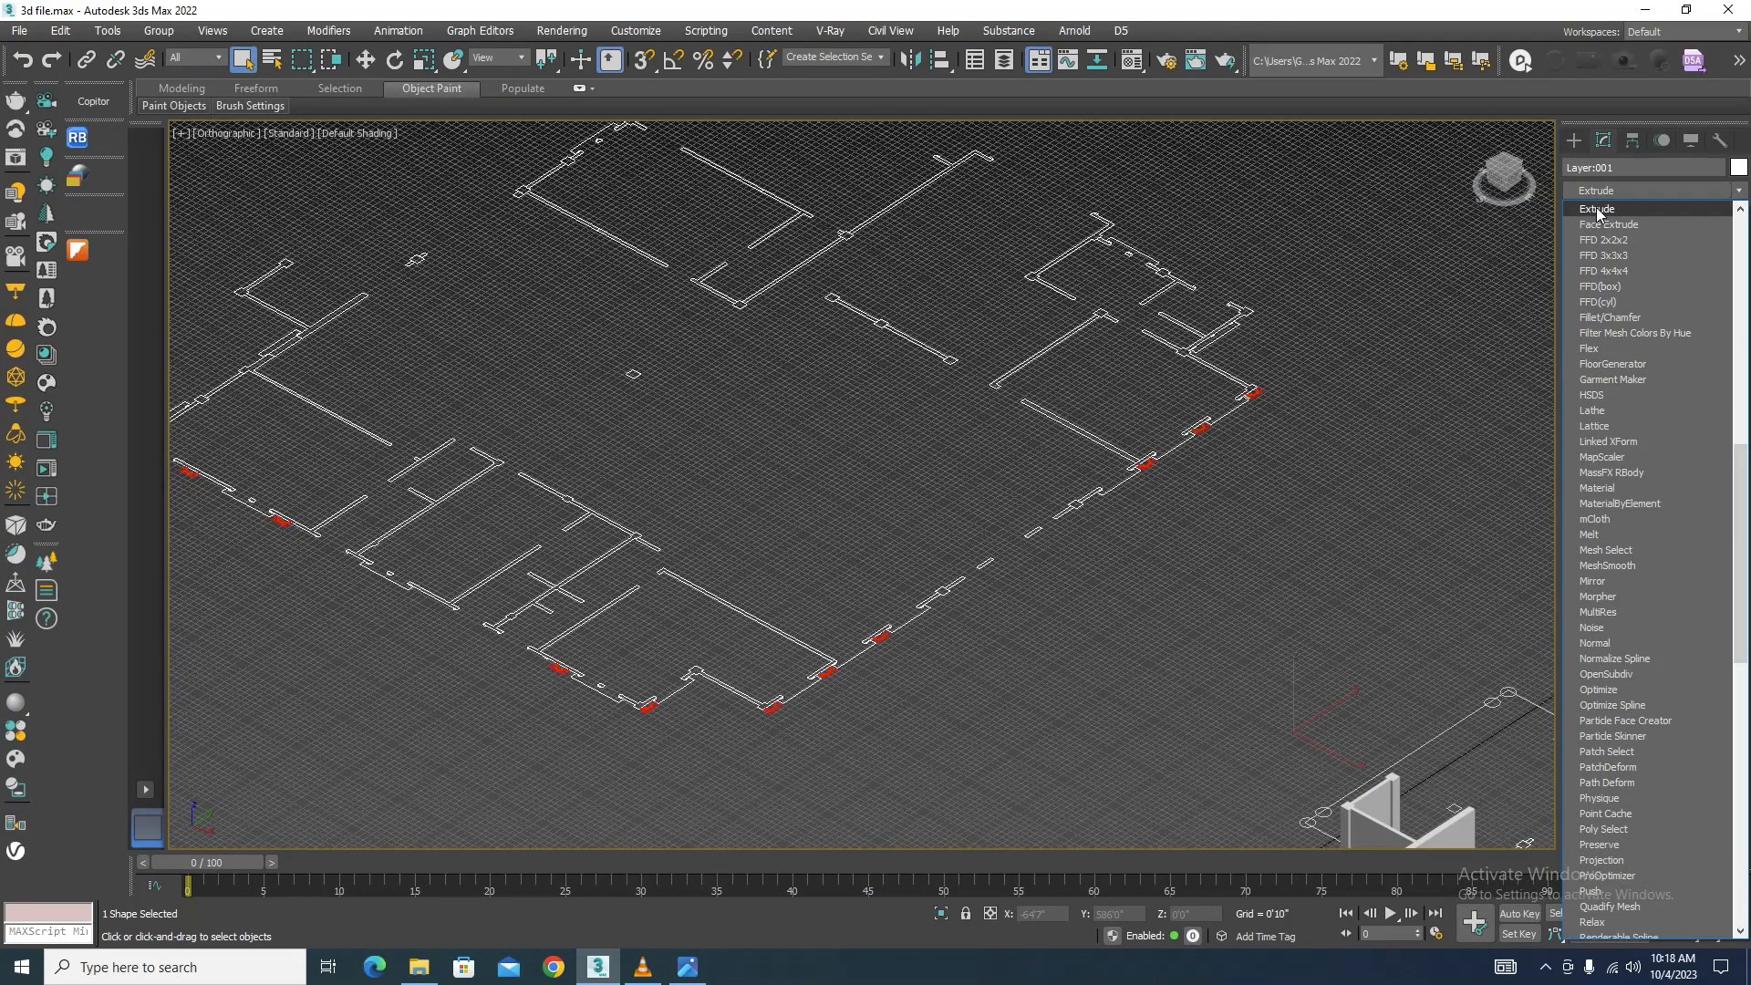
click(1597, 211)
scroll(1113, 404, down, 5)
alt+middle_drag(1112, 404, 1036, 469)
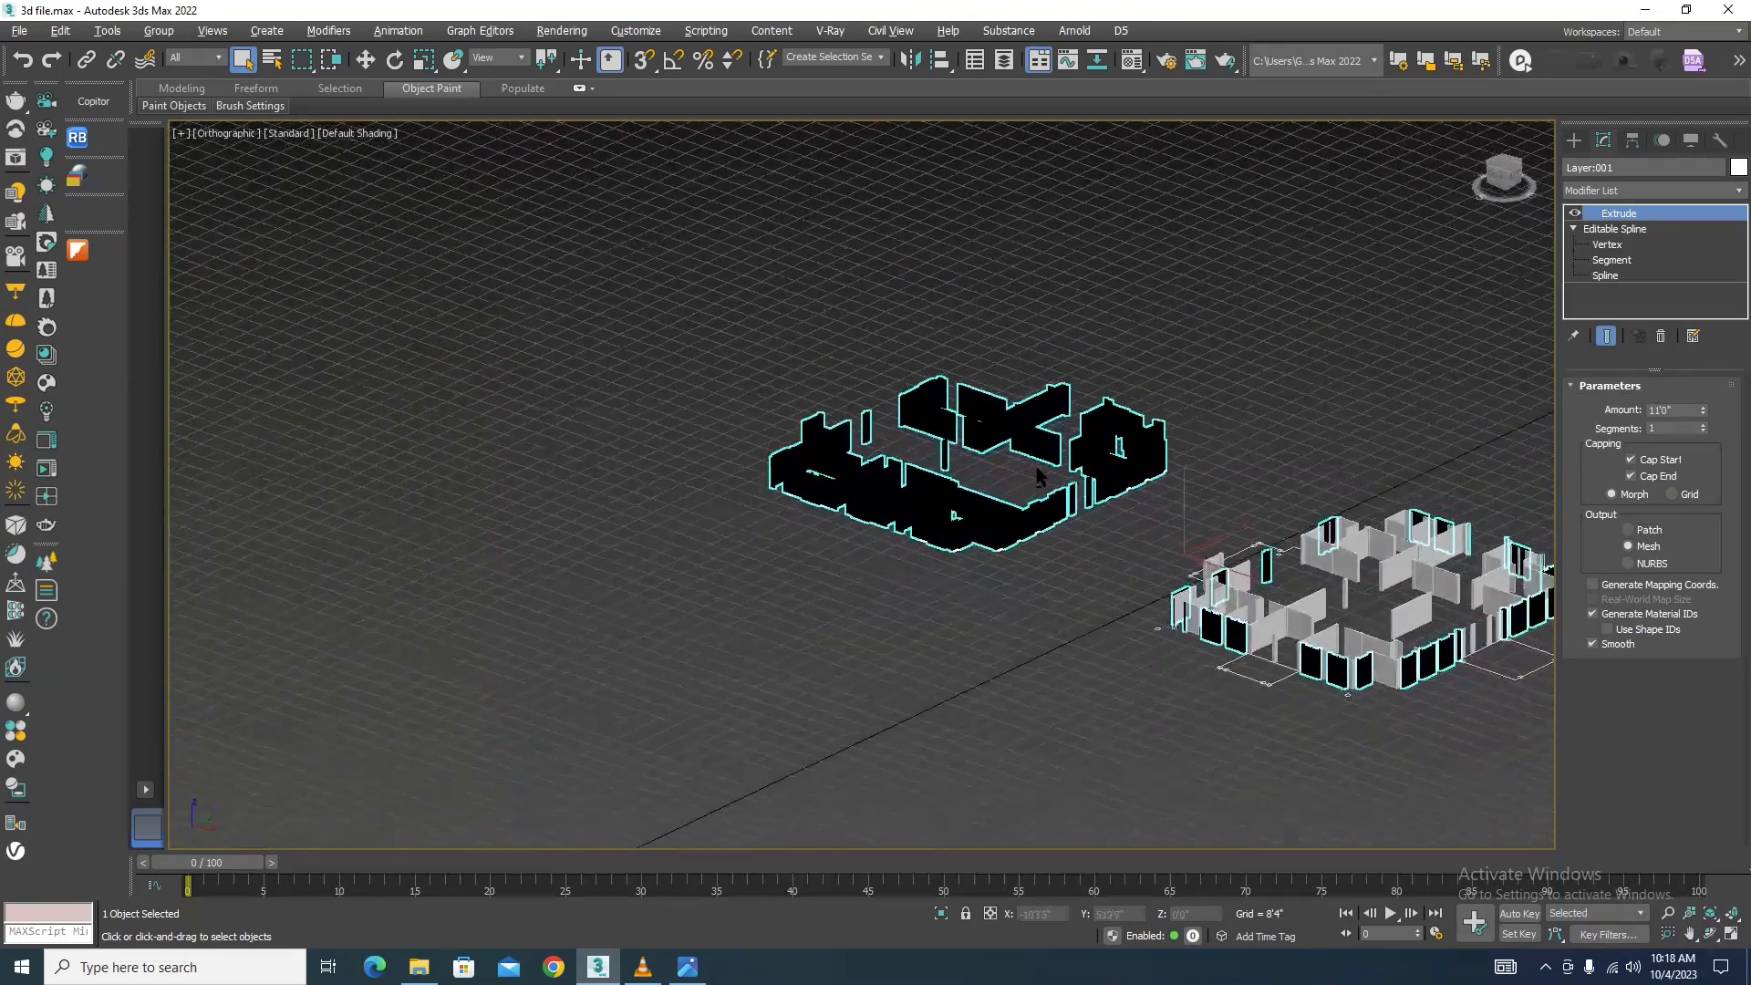
scroll(1032, 551, up, 5)
scroll(1030, 571, down, 5)
scroll(1175, 653, up, 4)
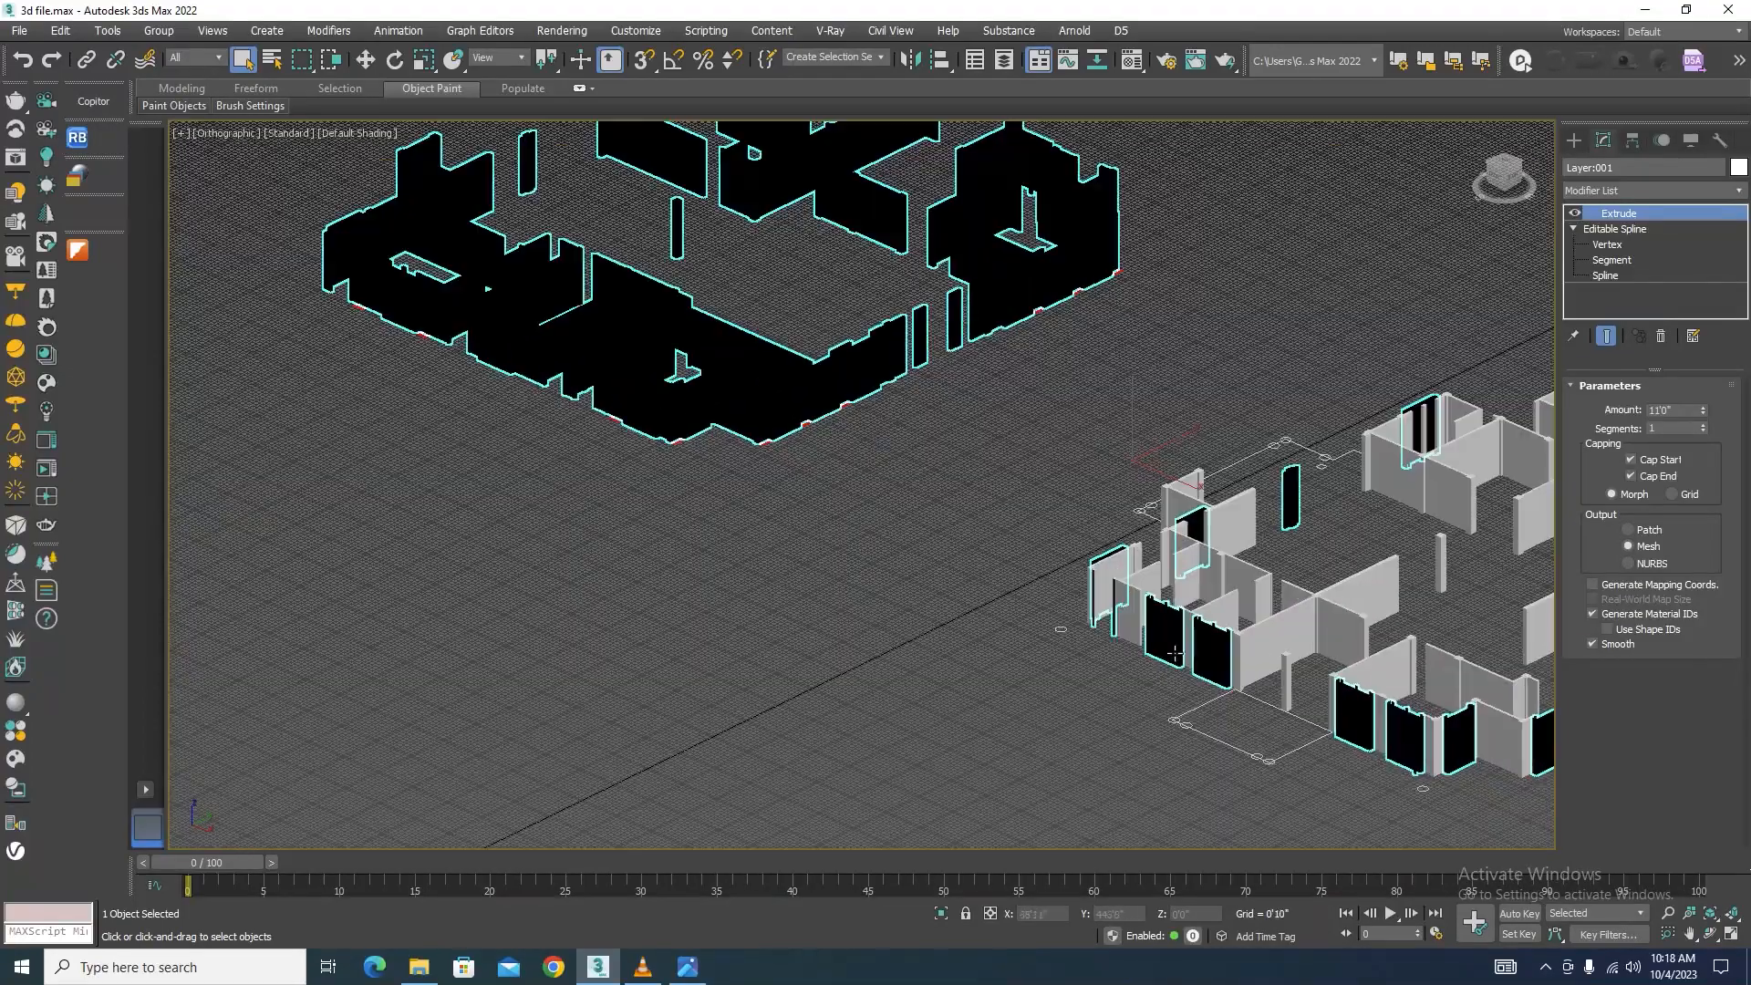
scroll(1174, 653, up, 3)
scroll(841, 594, down, 3)
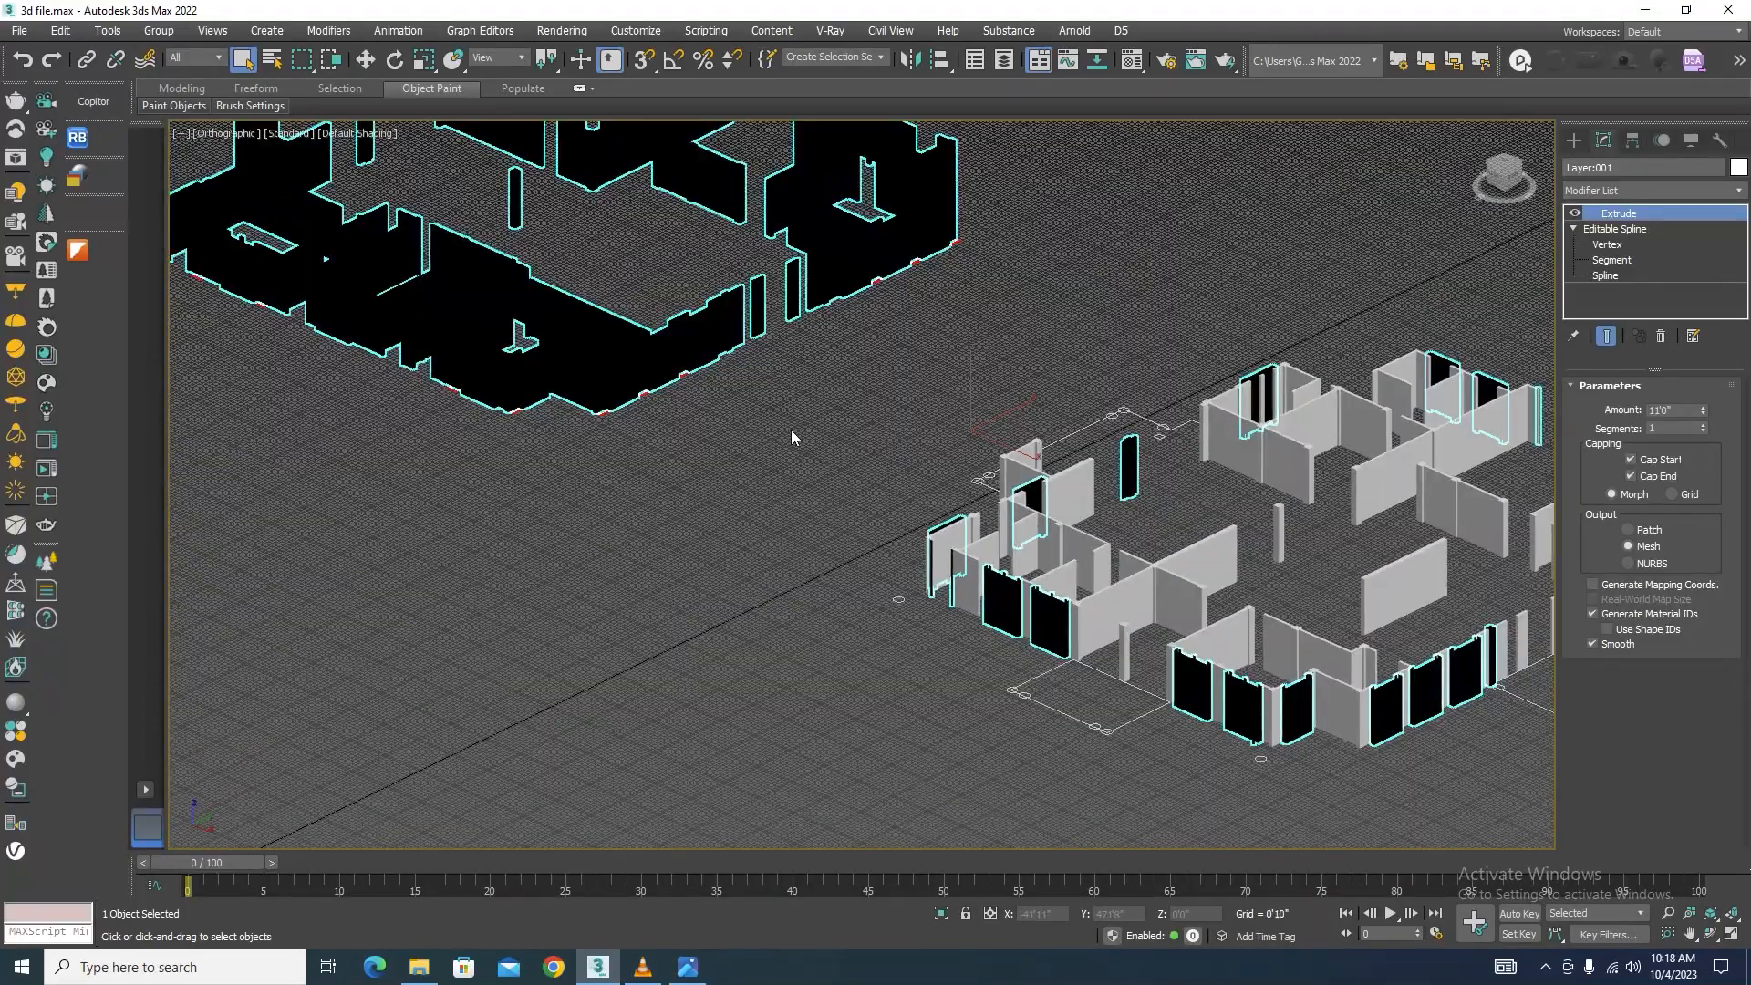
Step: Detach the extruded layer's splines that overlap the finished plan's walls into a separate shape and return to the Extrude level
key(t)
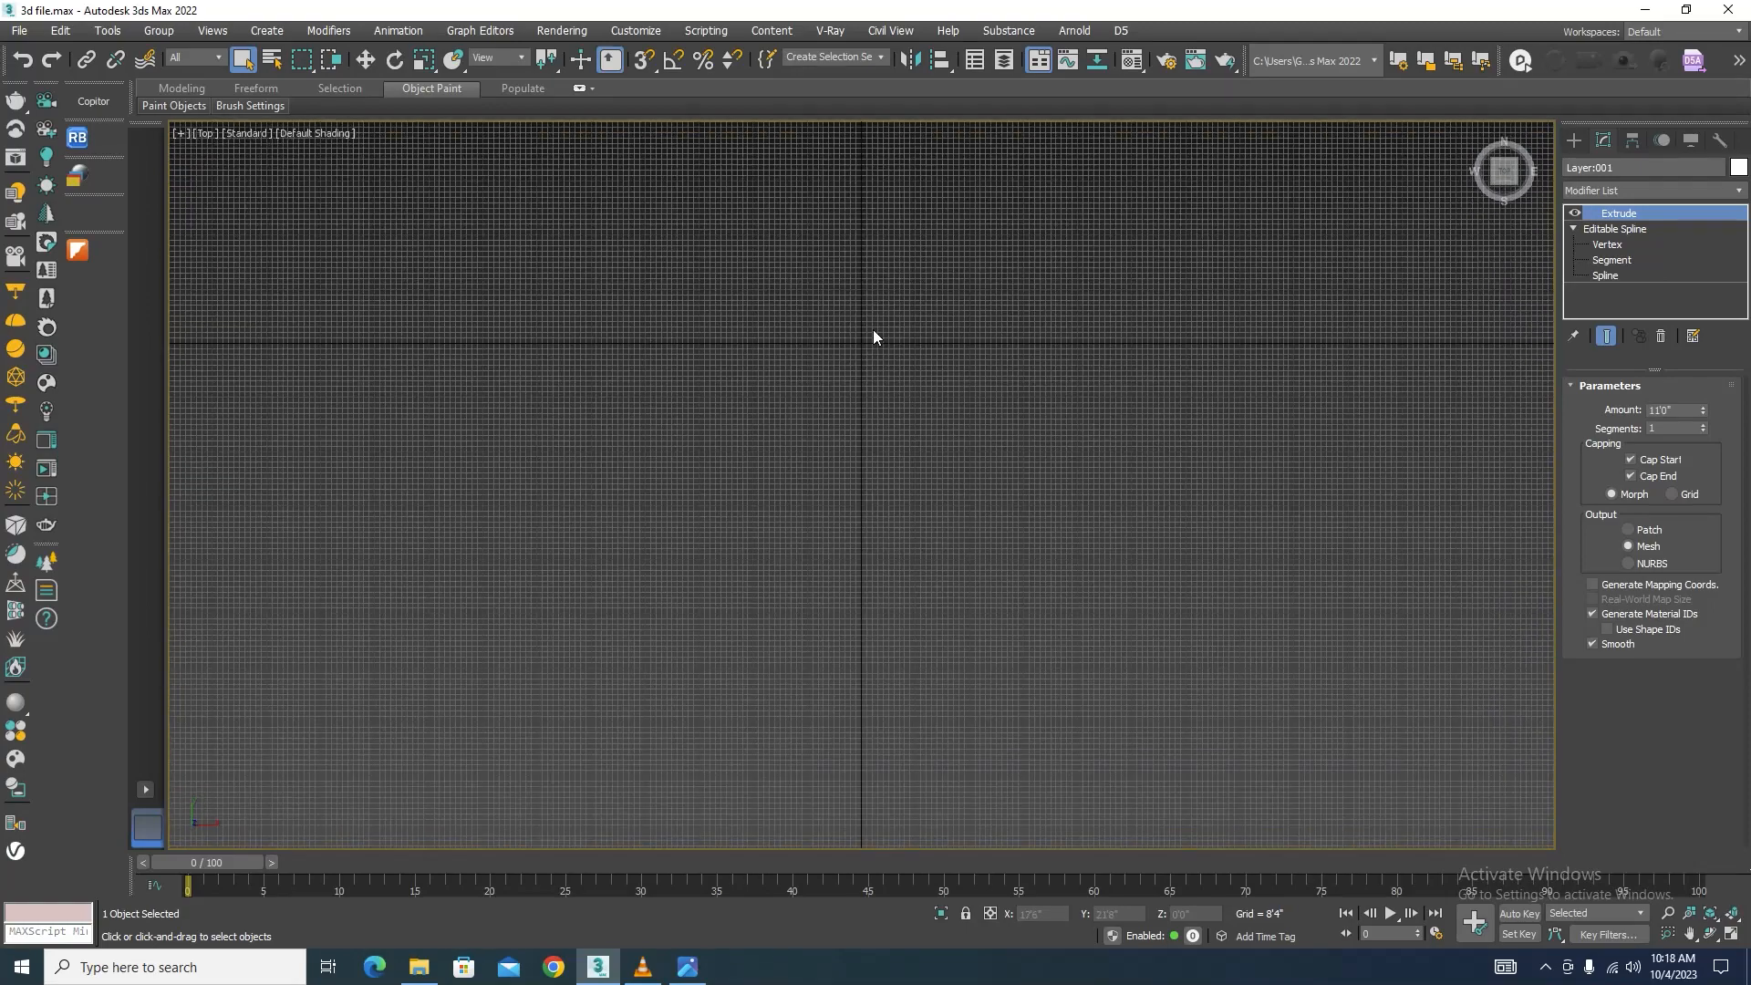
scroll(873, 337, down, 5)
scroll(861, 454, up, 6)
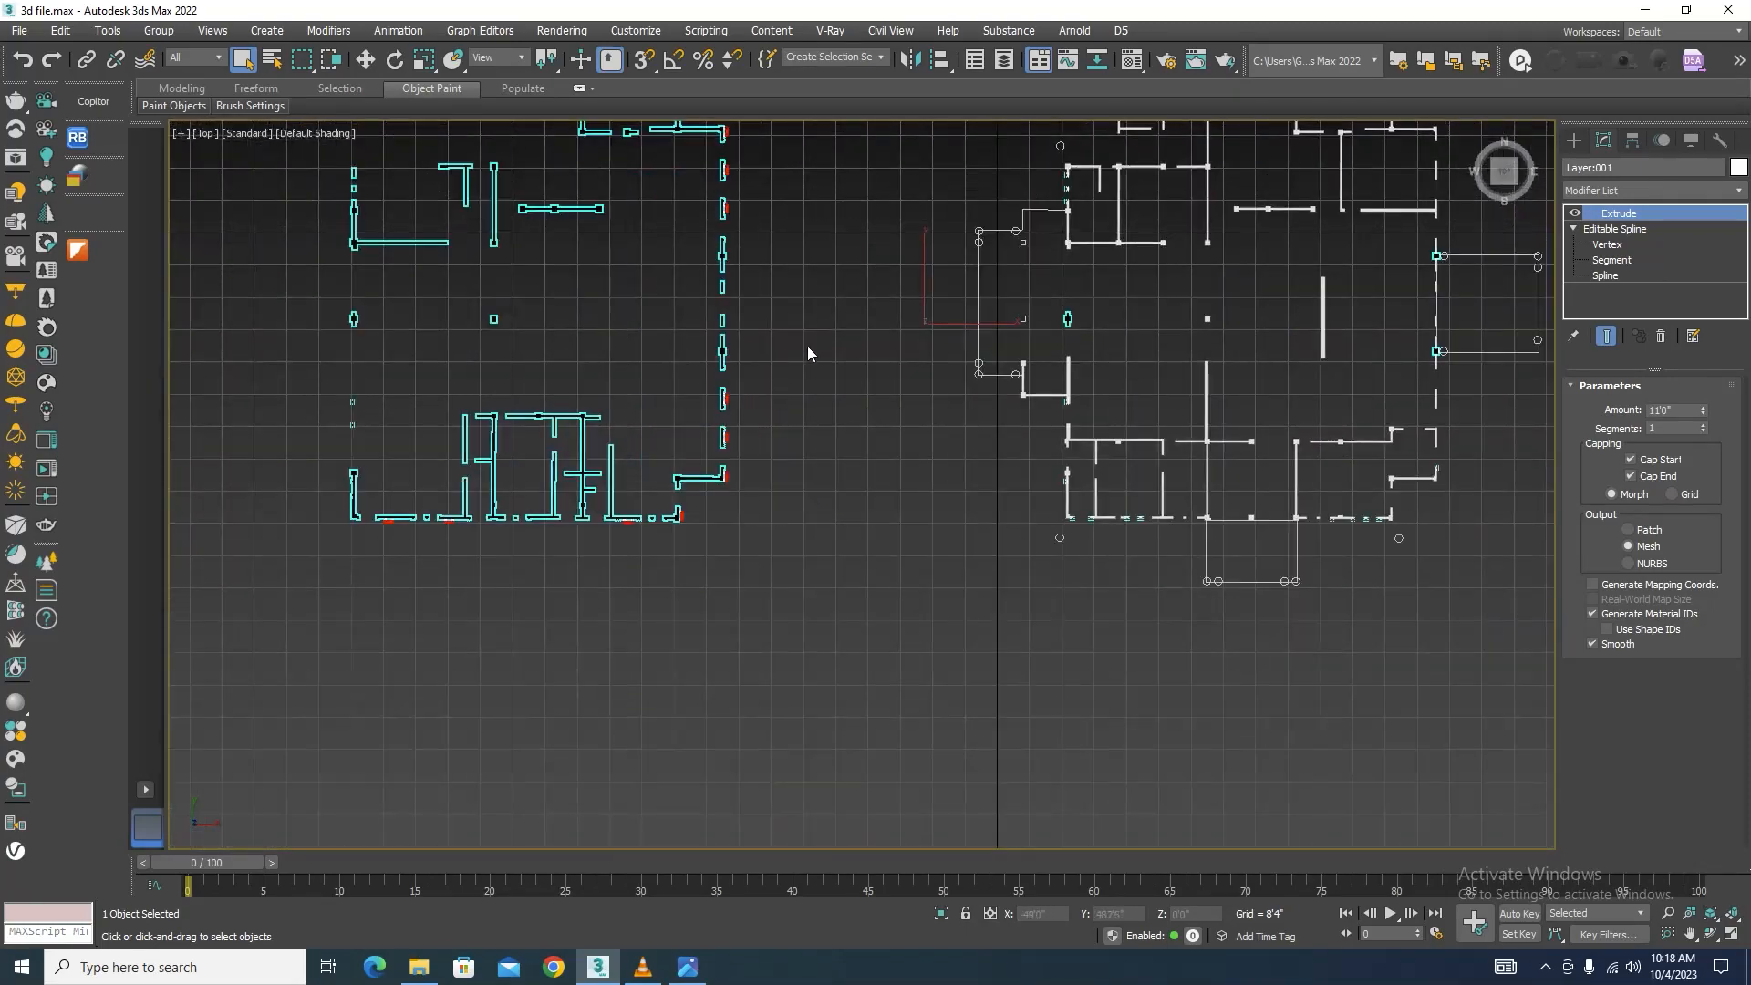
middle_drag(807, 353, 864, 465)
click(1604, 274)
scroll(882, 381, down, 2)
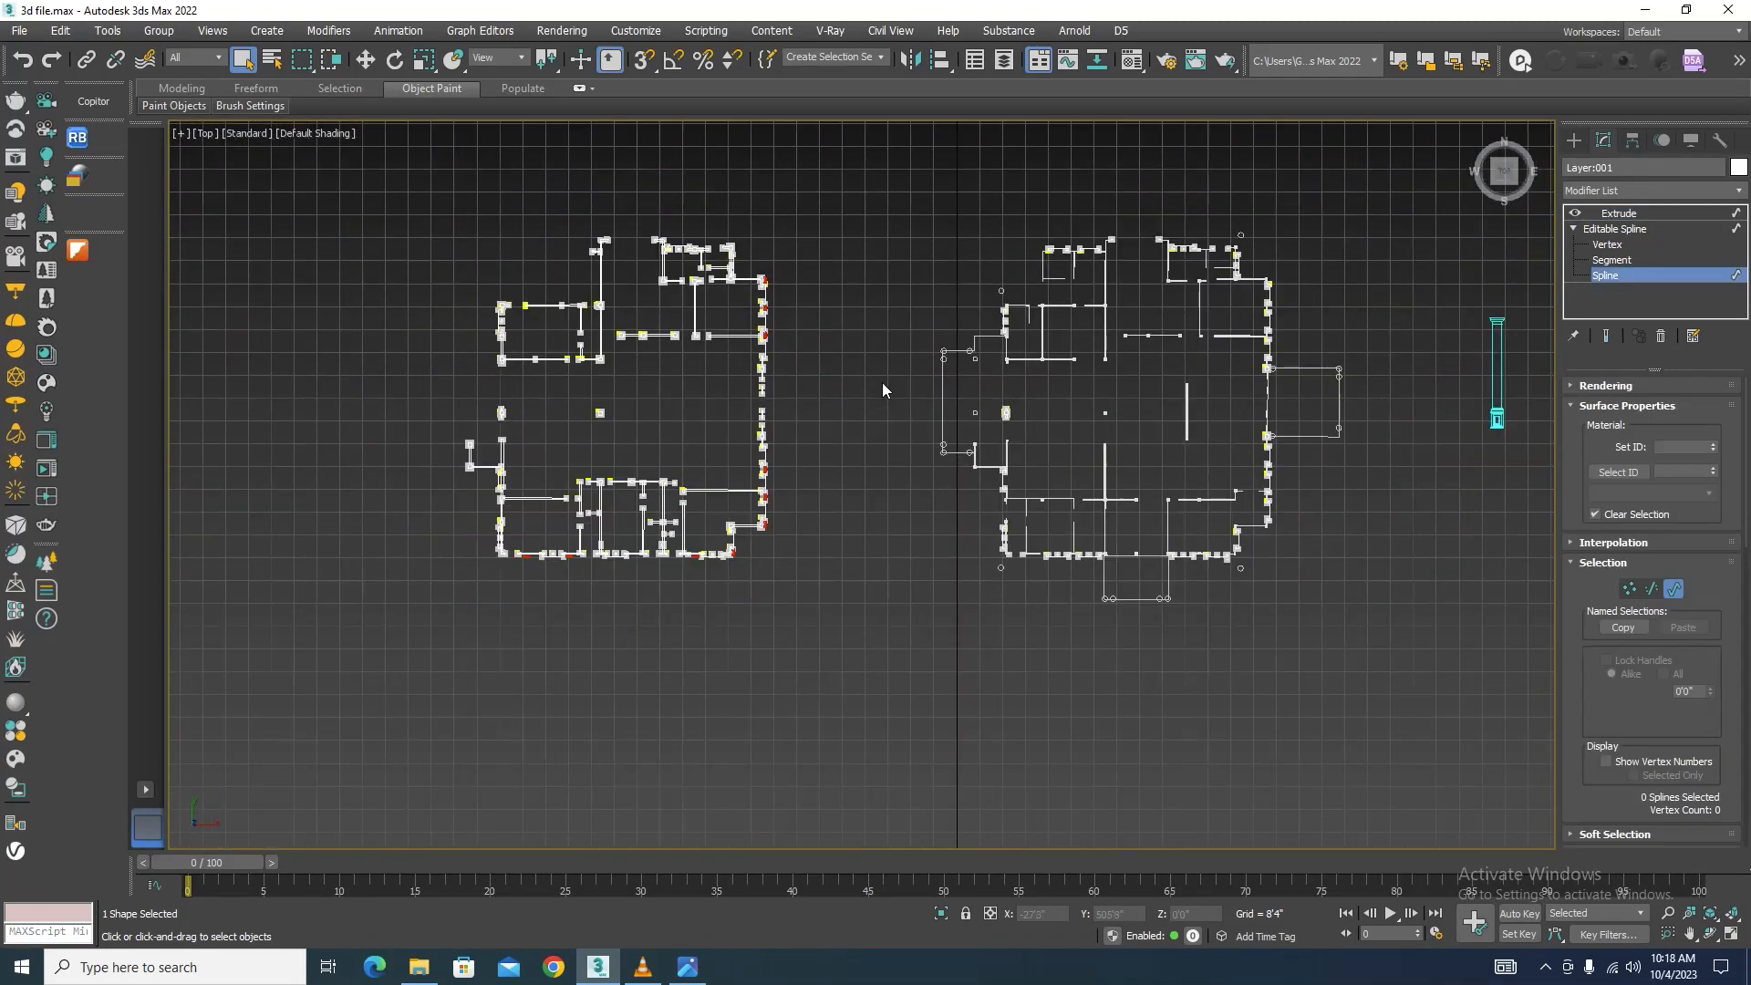
drag(905, 206, 1364, 775)
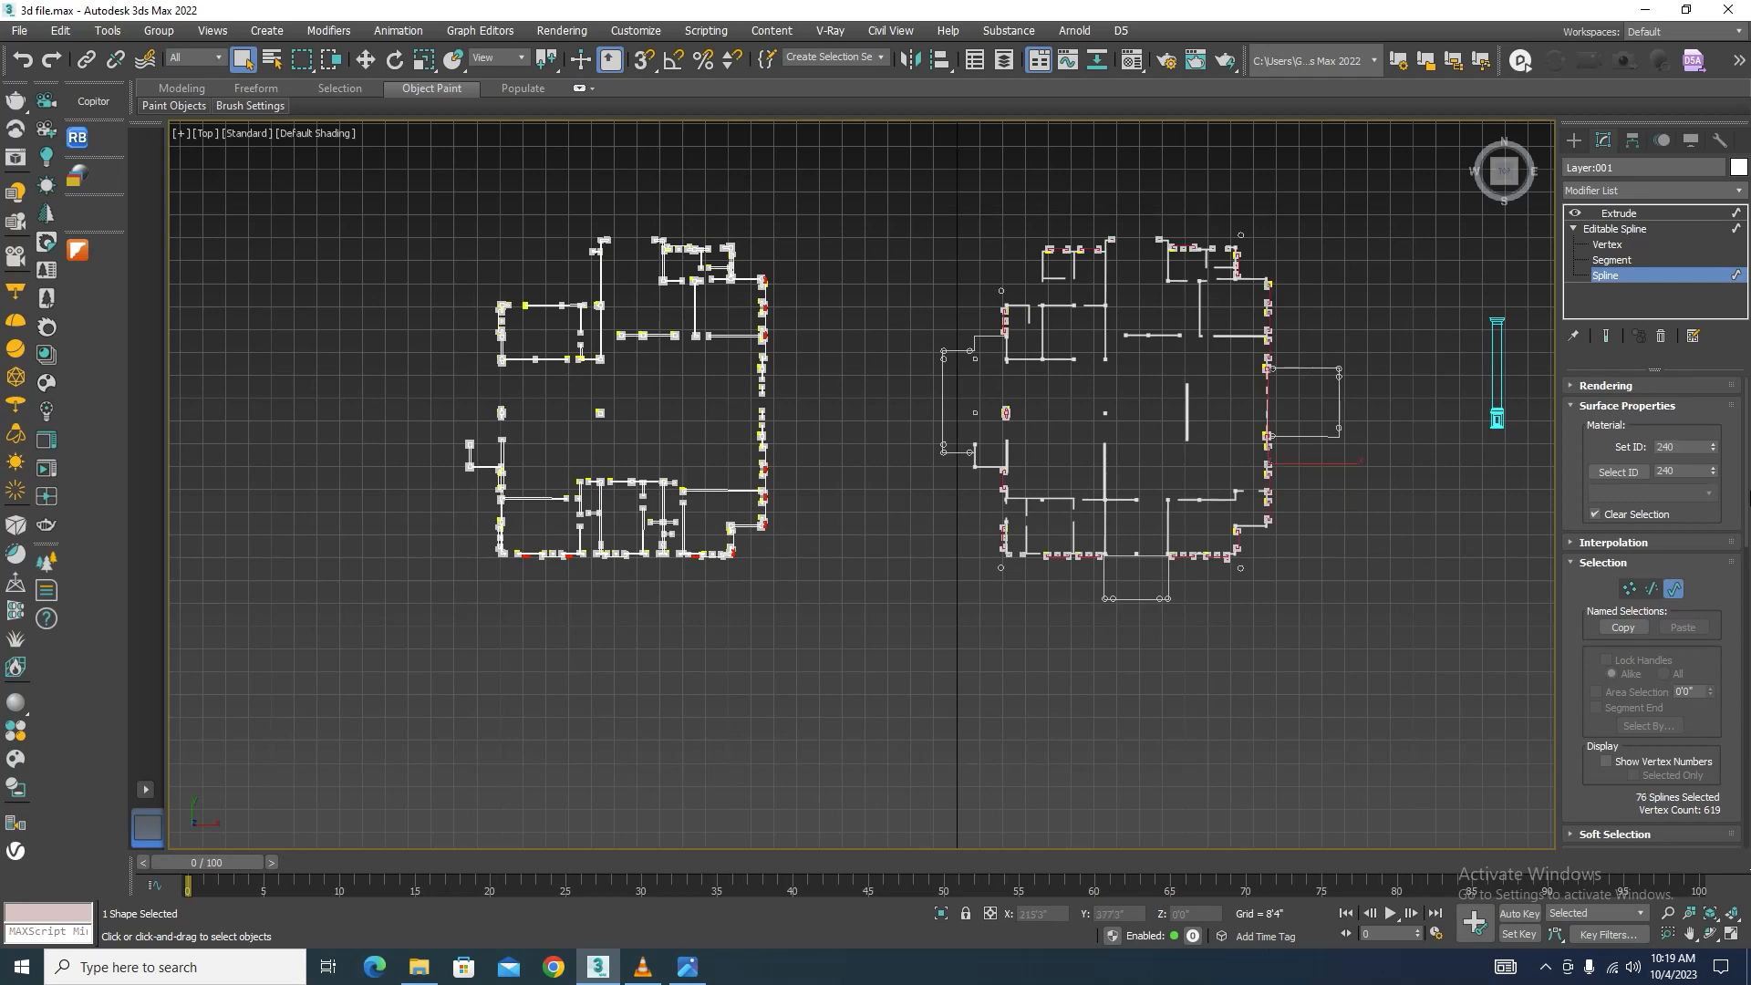
scroll(1235, 473, up, 2)
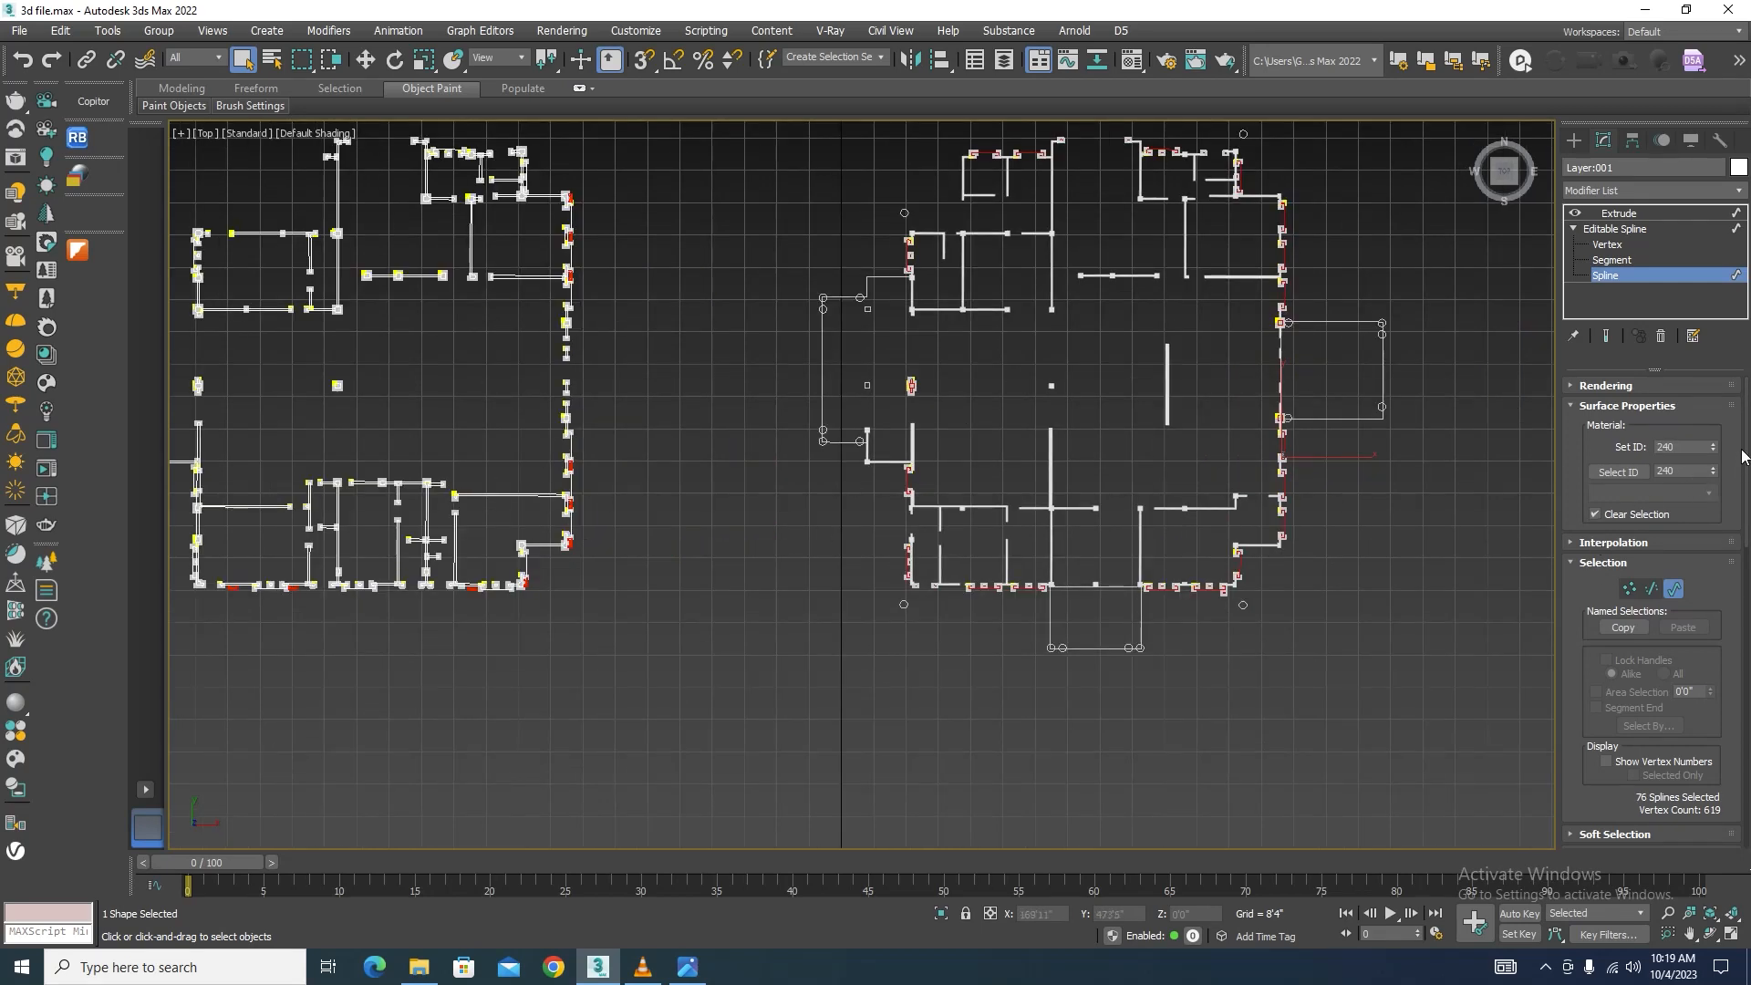
drag(1746, 458, 1735, 783)
click(1614, 724)
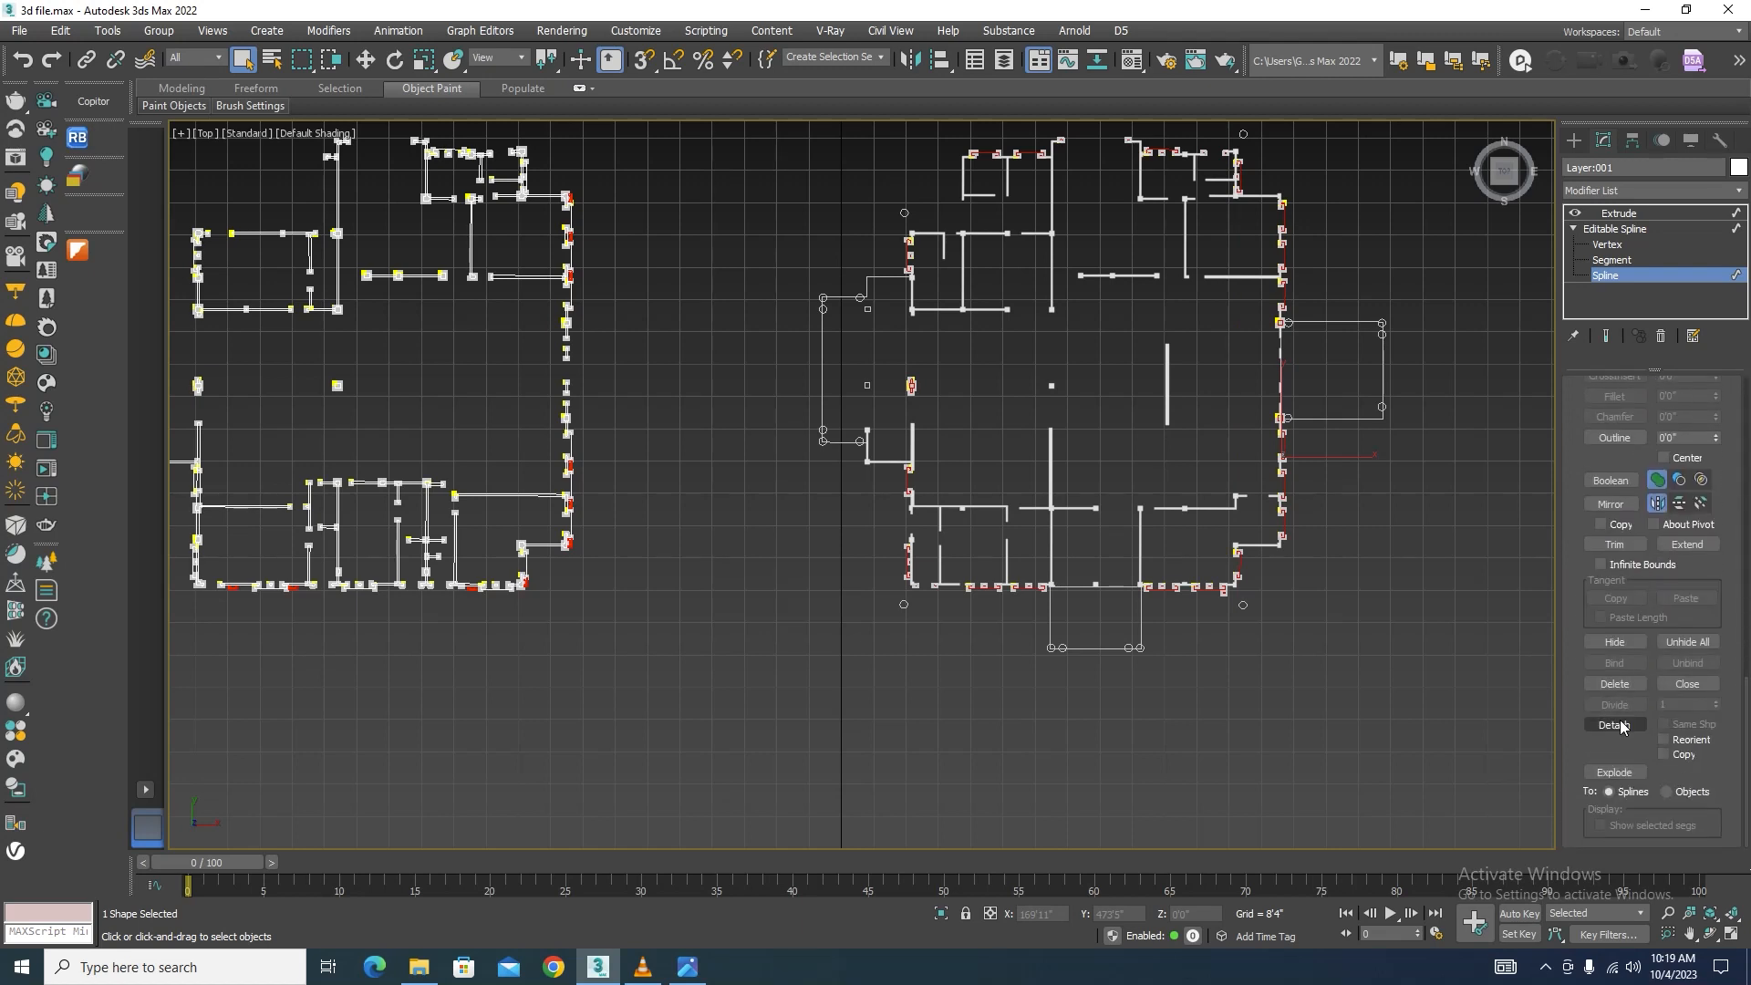
click(919, 493)
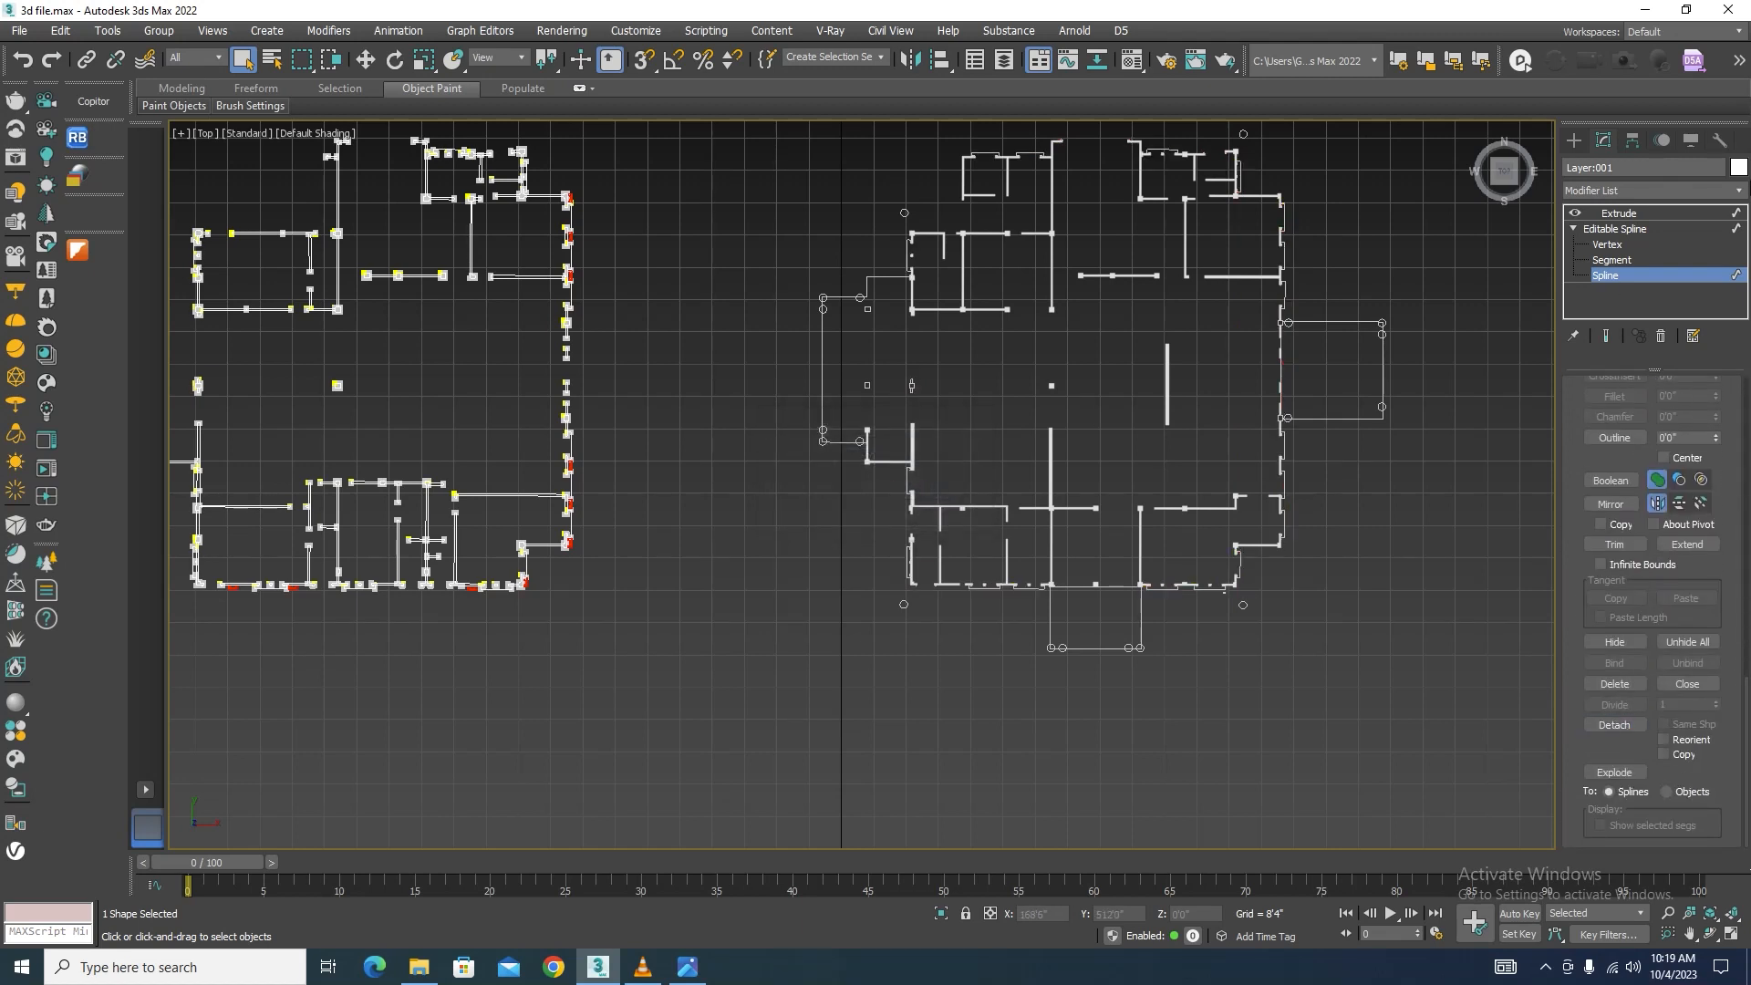
click(1616, 229)
click(1615, 219)
Step: Isolate the newly extruded floor plan and frame it in a top wireframe view
scroll(702, 533, down, 5)
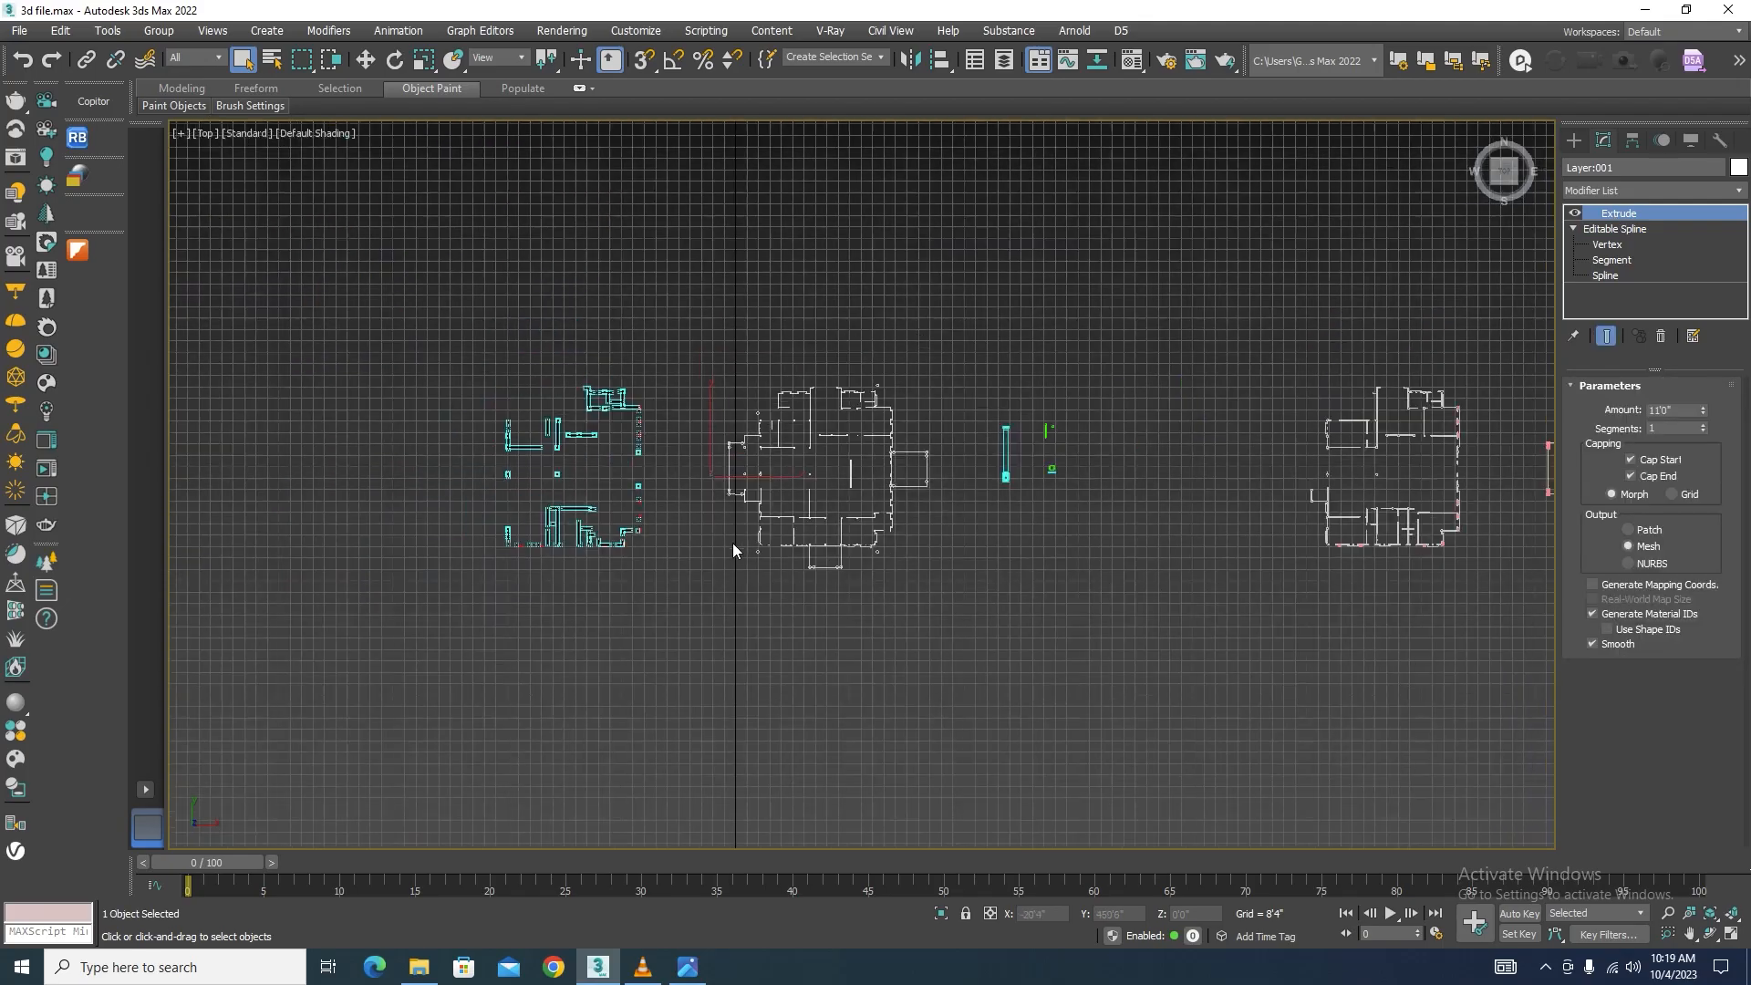
alt+middle_drag(731, 543, 583, 461)
scroll(547, 464, up, 6)
alt+middle_drag(839, 542, 834, 492)
scroll(788, 682, up, 4)
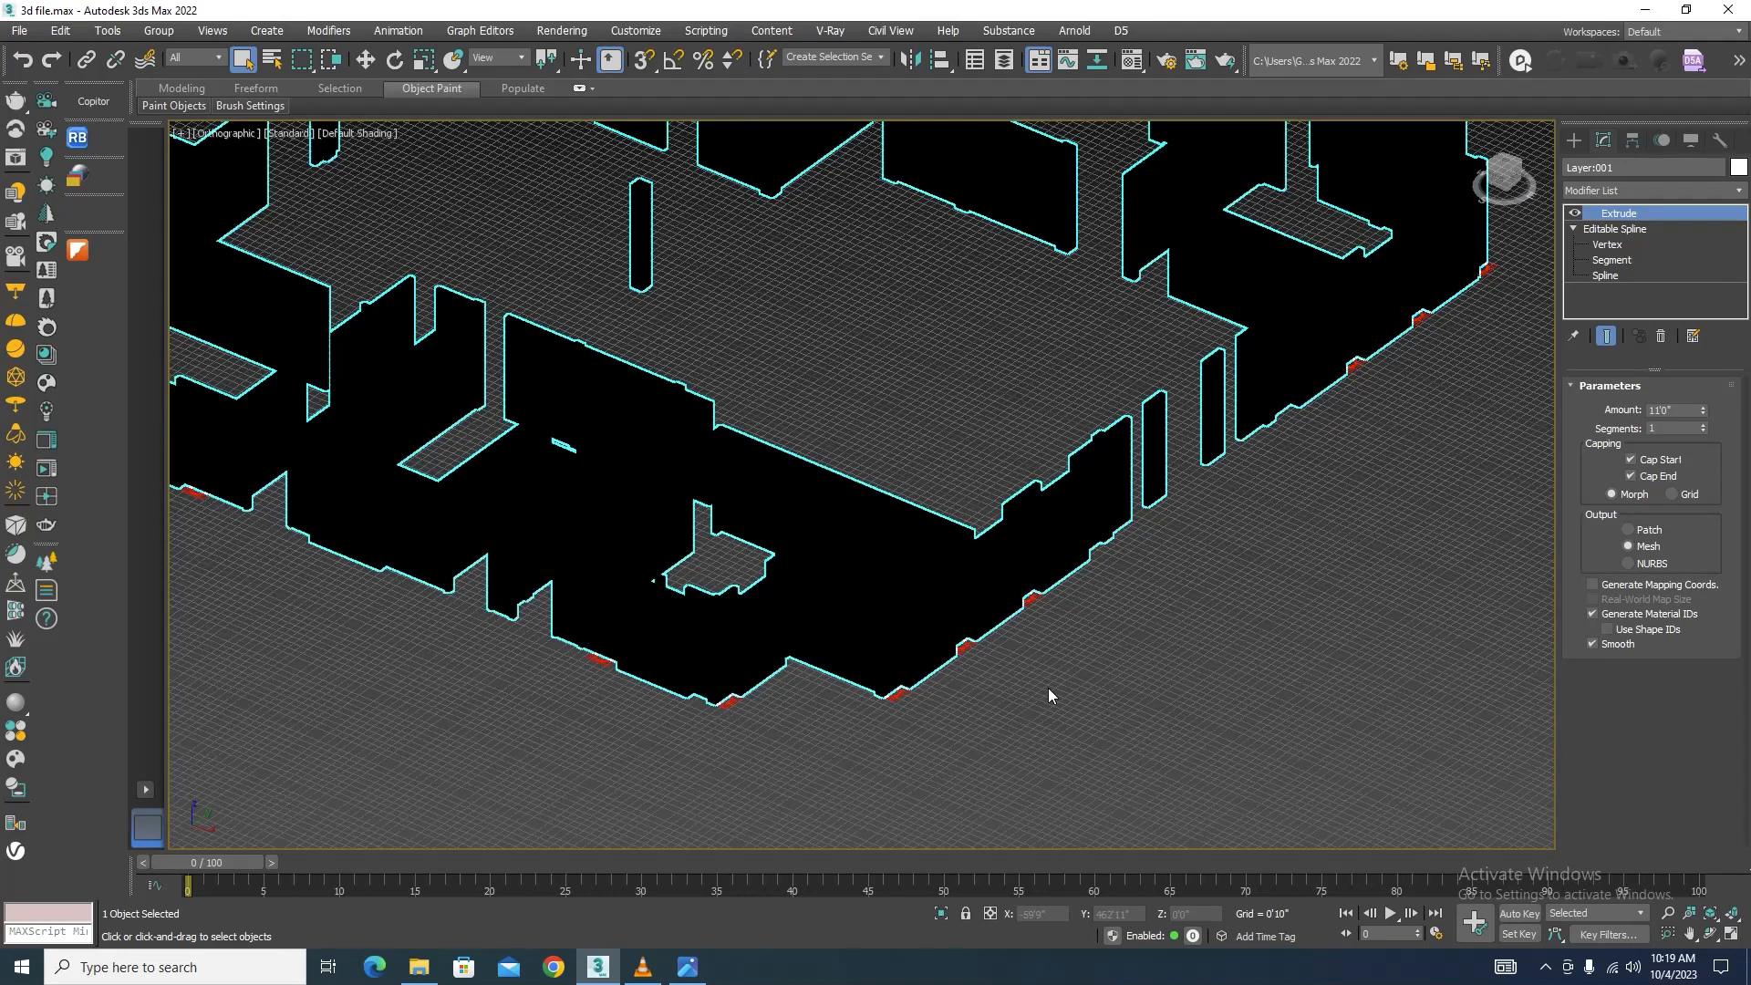
click(941, 912)
click(1065, 746)
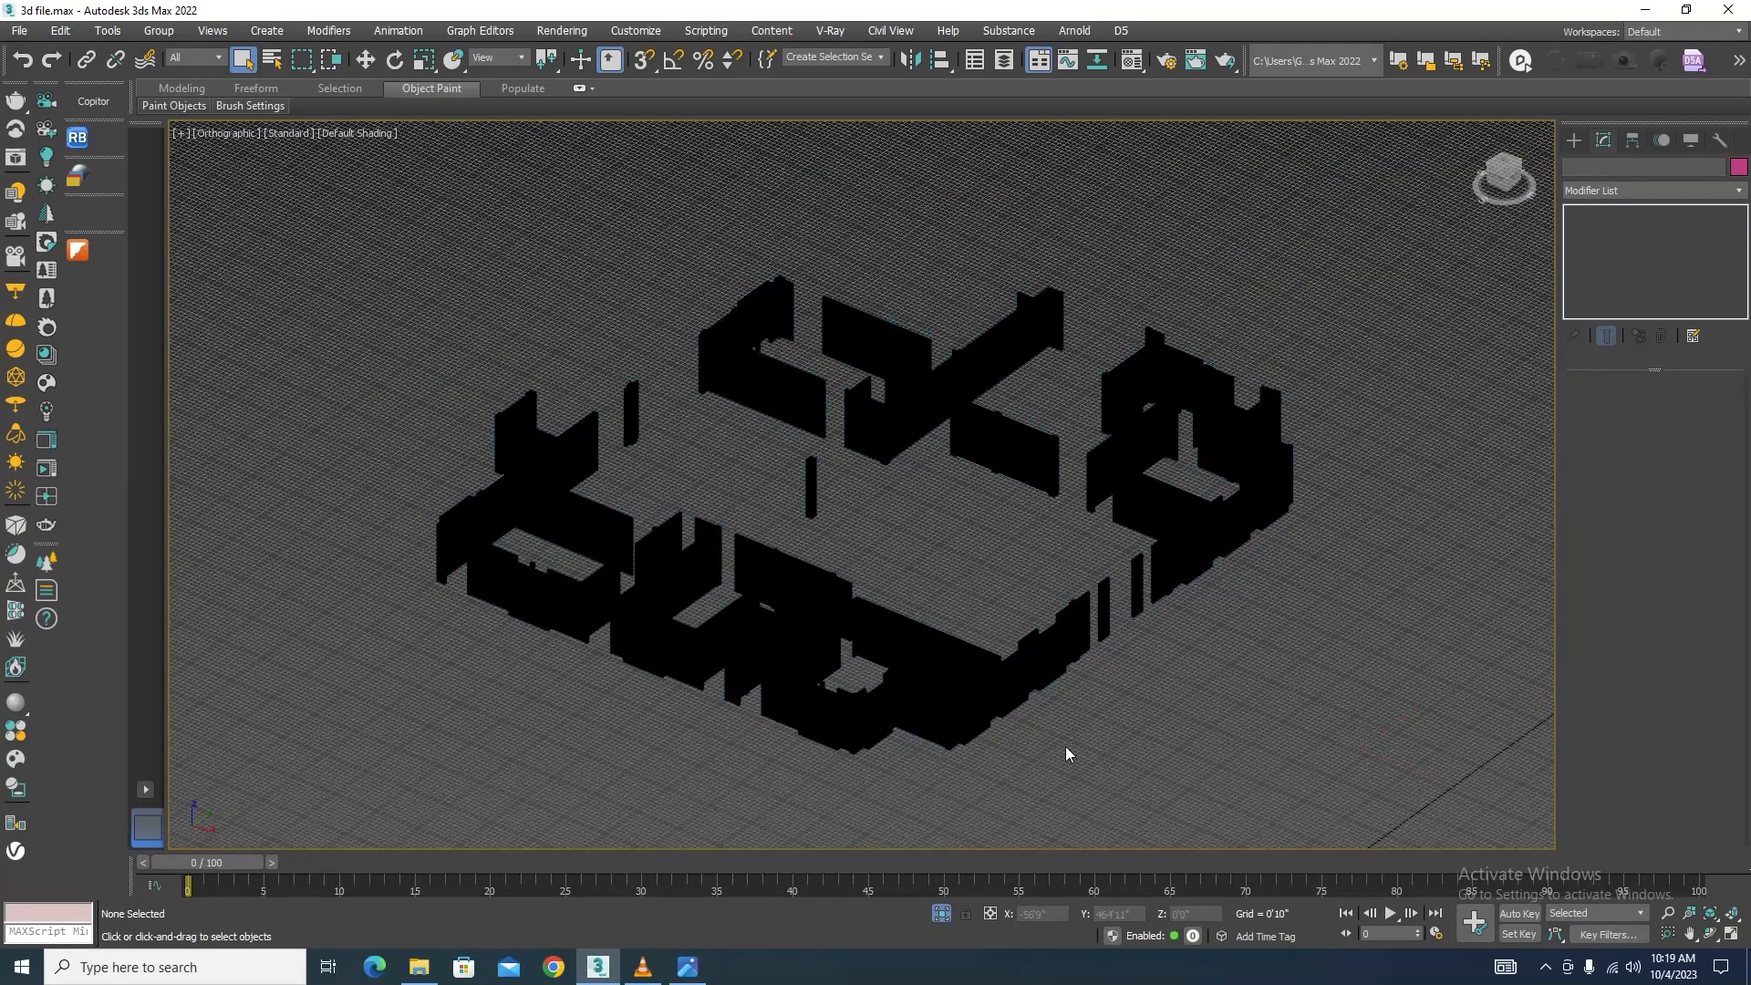
key(t)
key(F3)
scroll(1040, 500, down, 7)
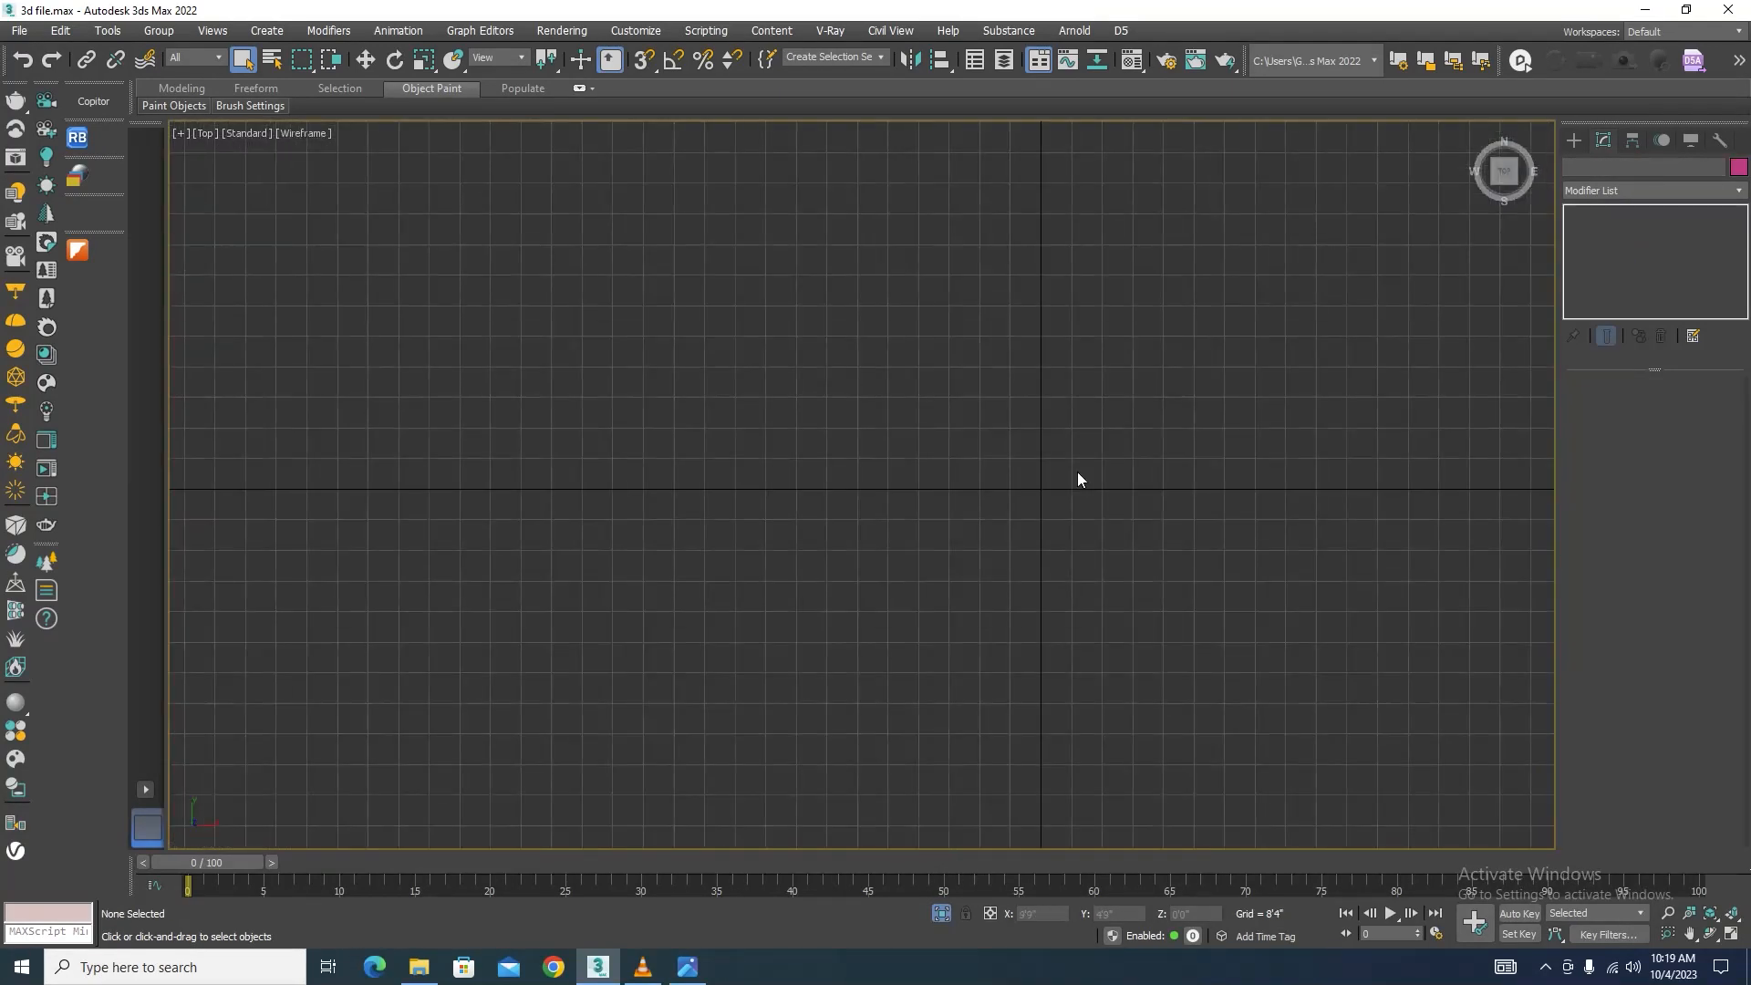
key(z)
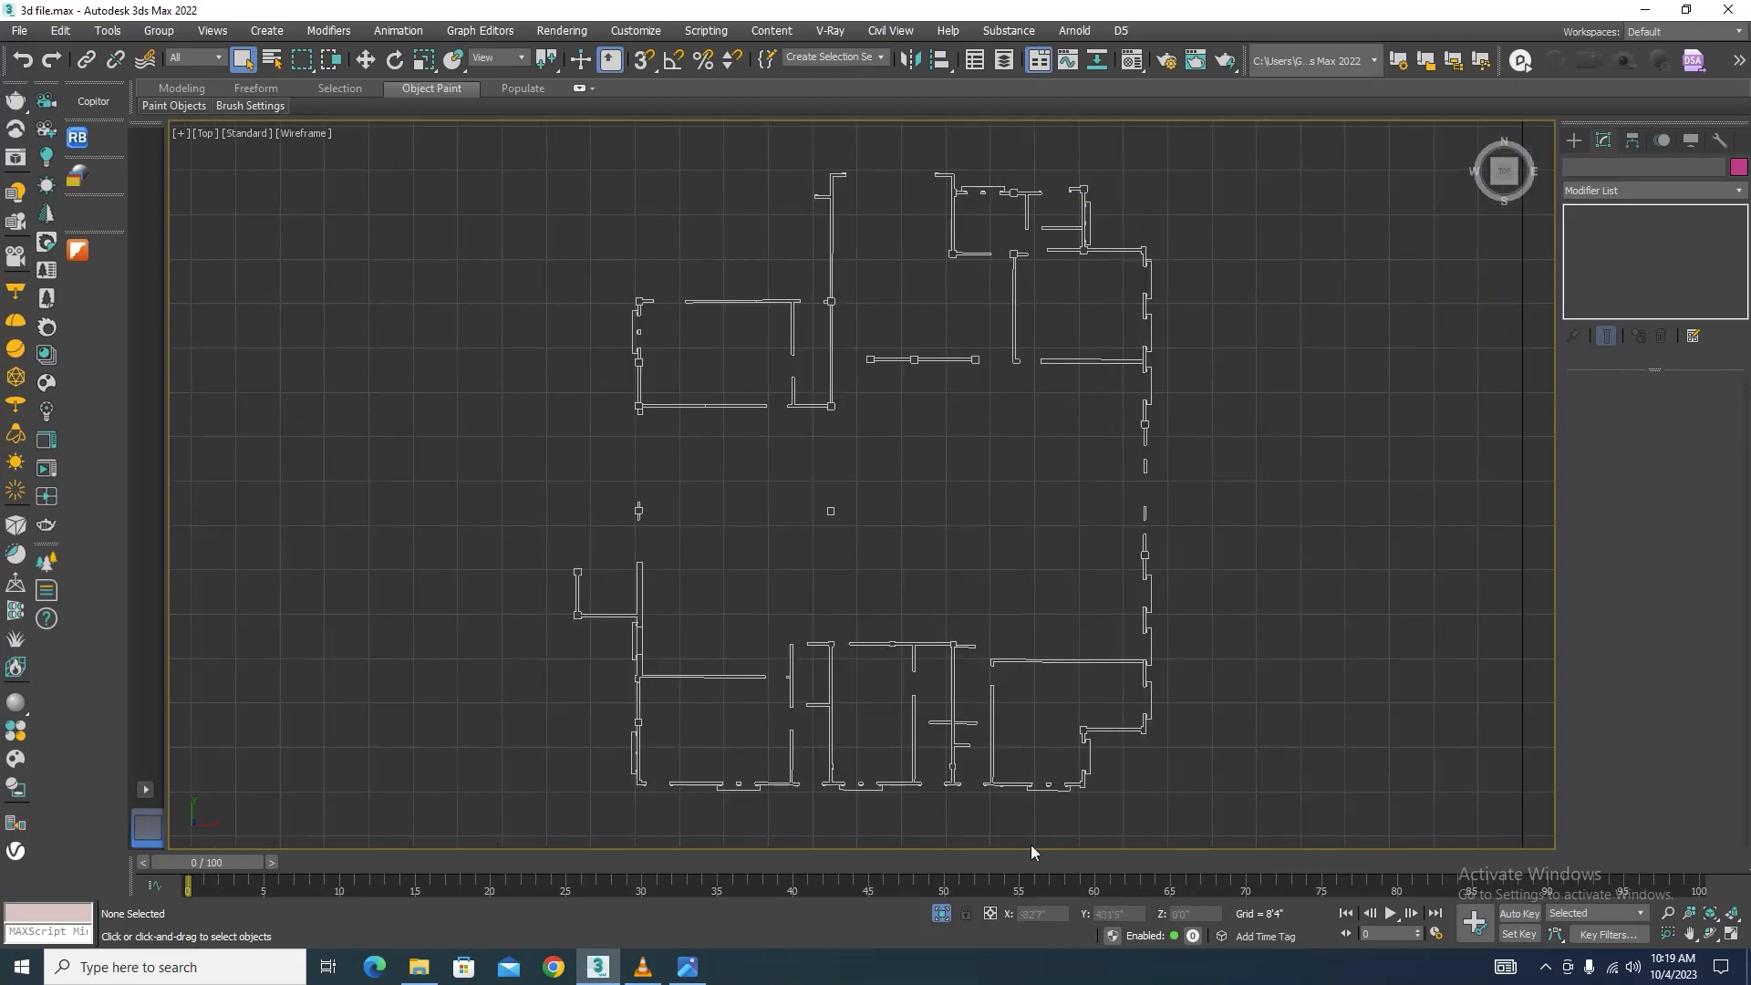
Step: Open the isolated wall shape for editing at Spline sub-object level
scroll(1051, 804, up, 6)
click(1187, 712)
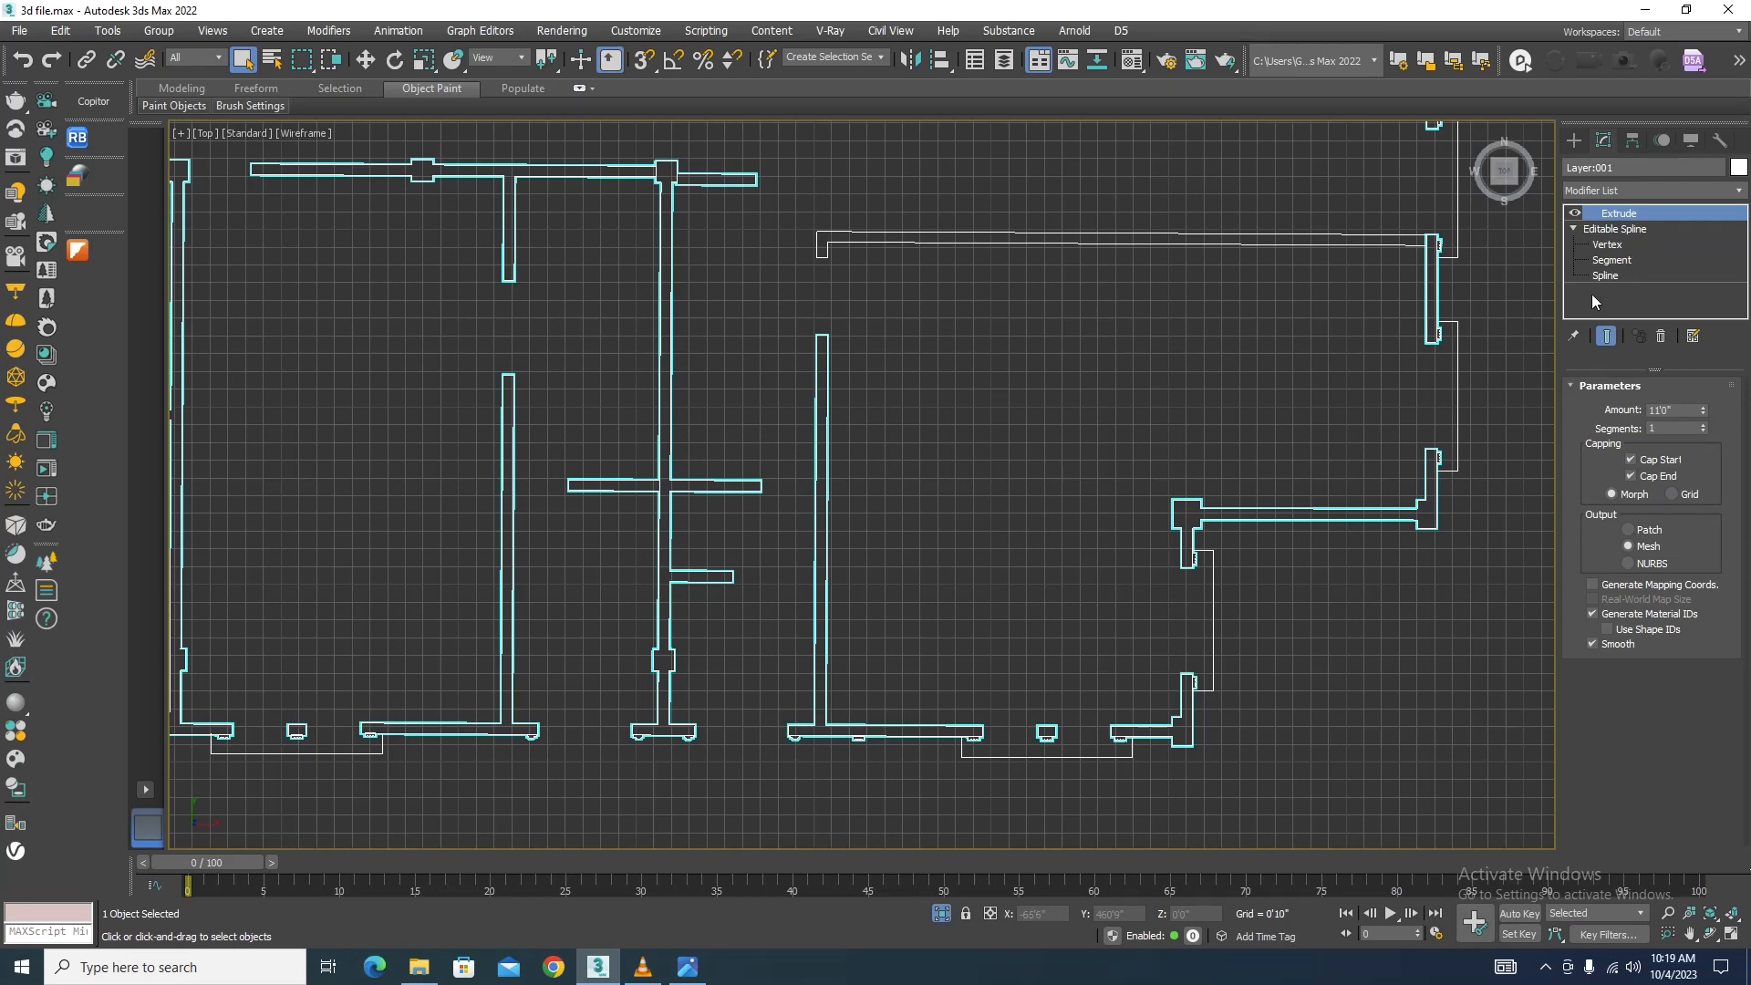
click(1605, 275)
scroll(1220, 697, up, 5)
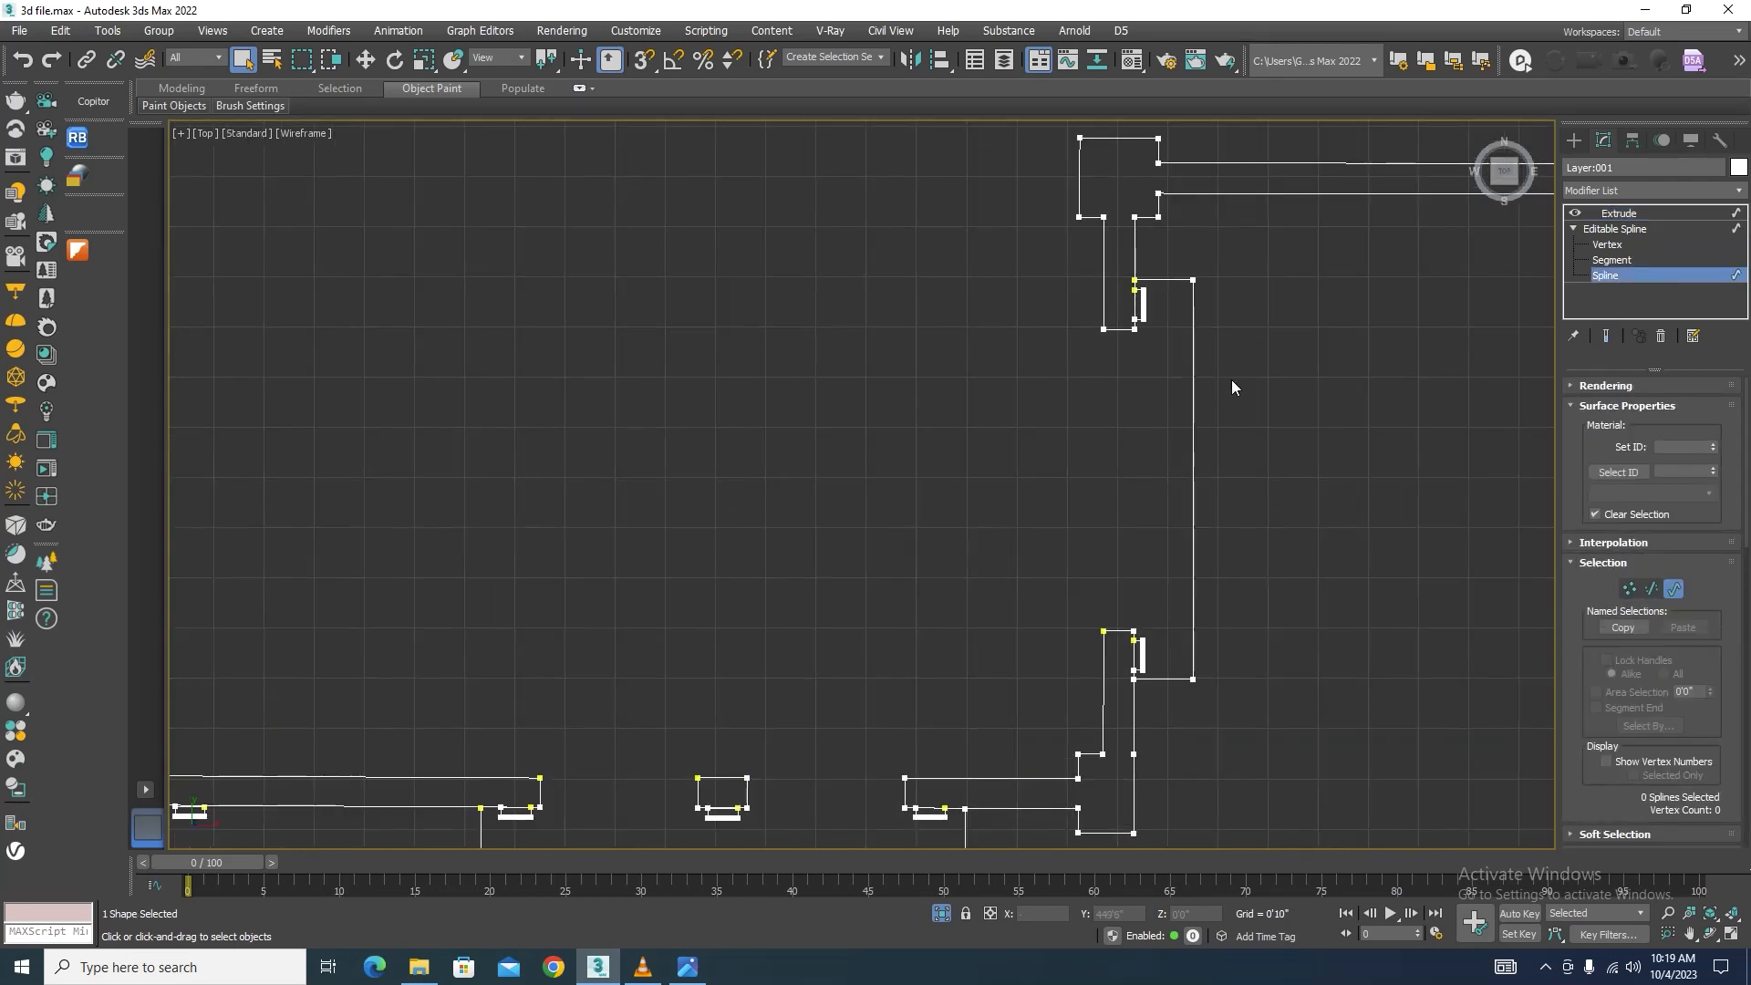
drag(1229, 252, 1141, 719)
scroll(1237, 474, down, 5)
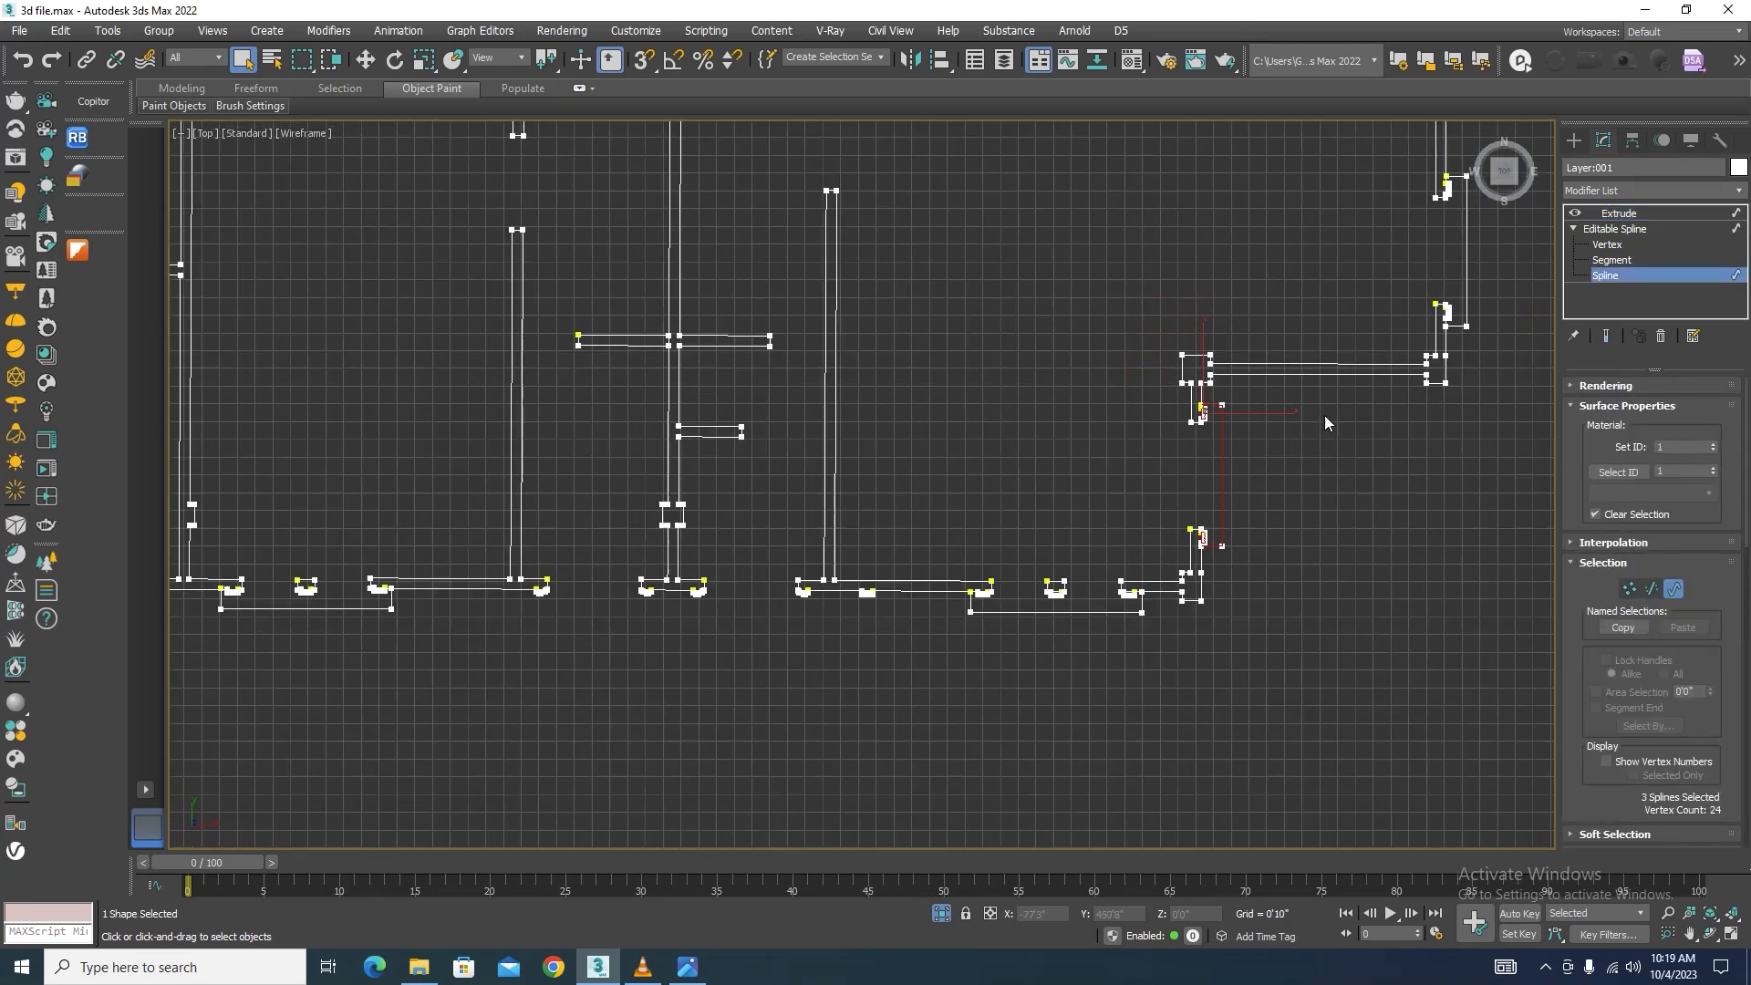
middle_drag(1078, 642, 1169, 578)
scroll(1171, 578, up, 4)
drag(1368, 389, 652, 572)
scroll(1105, 422, down, 5)
scroll(1105, 421, up, 6)
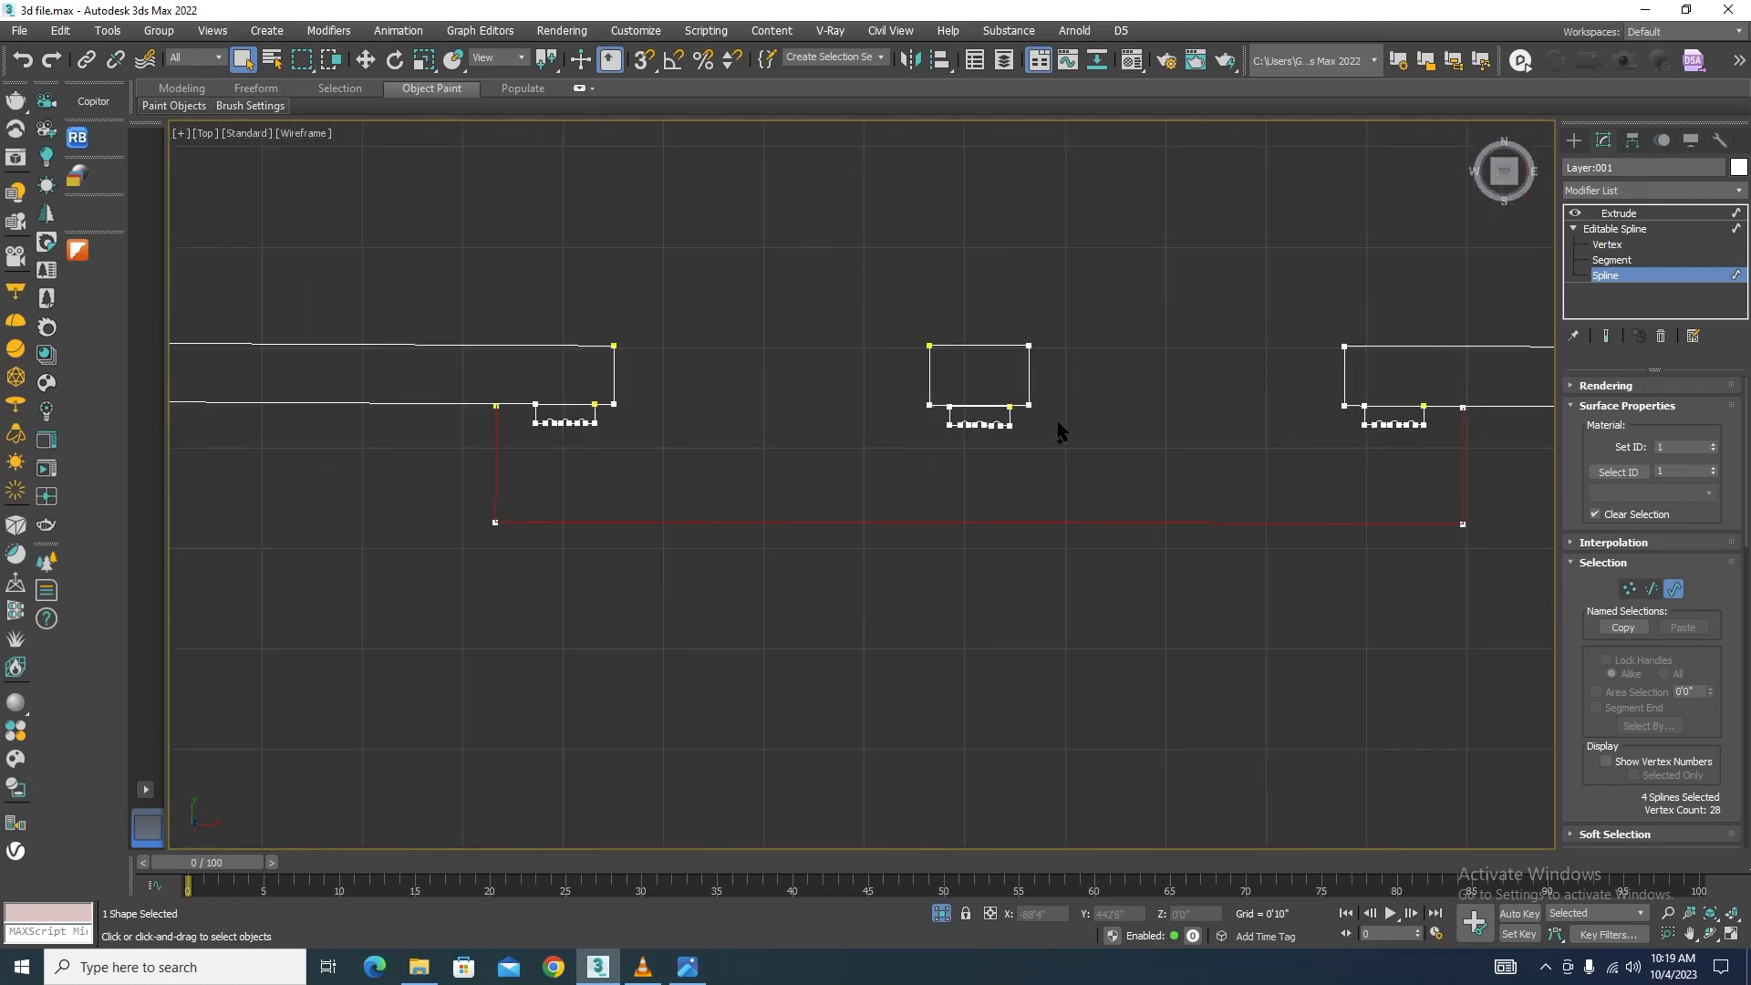
ctrl+drag(1058, 420, 983, 449)
ctrl+drag(1164, 500, 1165, 500)
ctrl+drag(633, 412, 432, 496)
scroll(433, 496, down, 4)
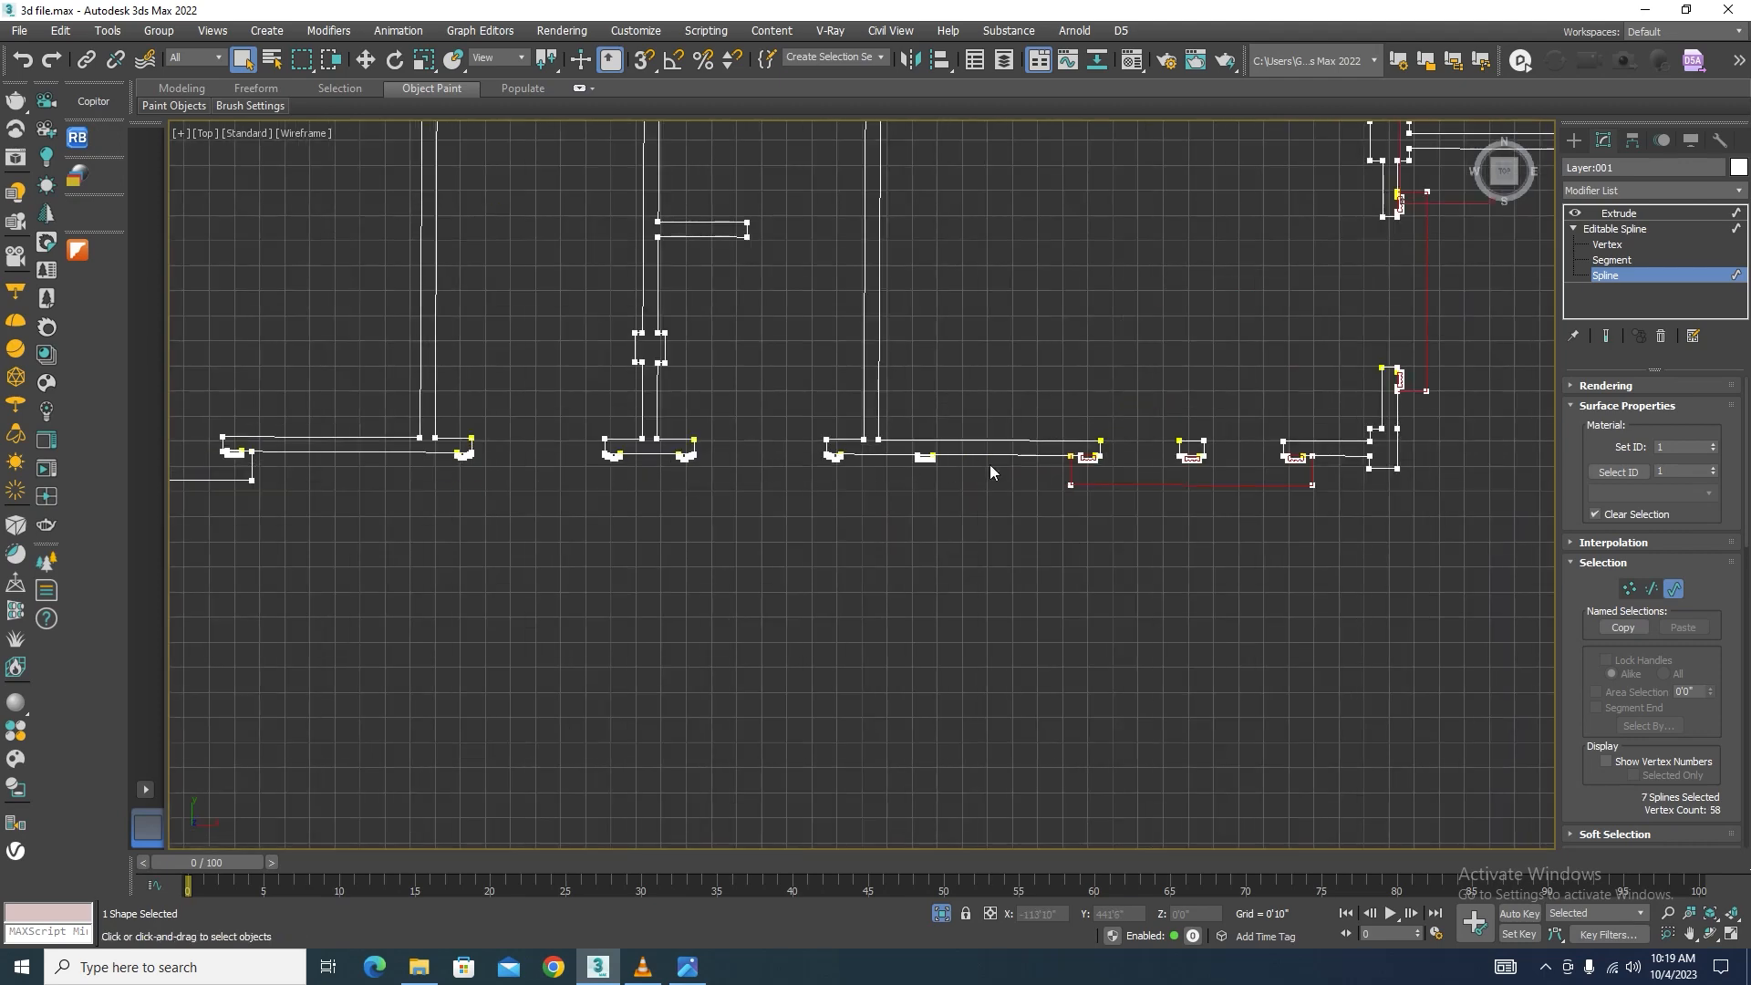
scroll(792, 562, down, 5)
scroll(769, 445, down, 3)
middle_drag(789, 336, 846, 462)
Step: Select the interior wall splines across the plan, adding the outer wall pieces near its south-east corner
drag(895, 272, 662, 589)
scroll(930, 547, up, 4)
ctrl+click(904, 620)
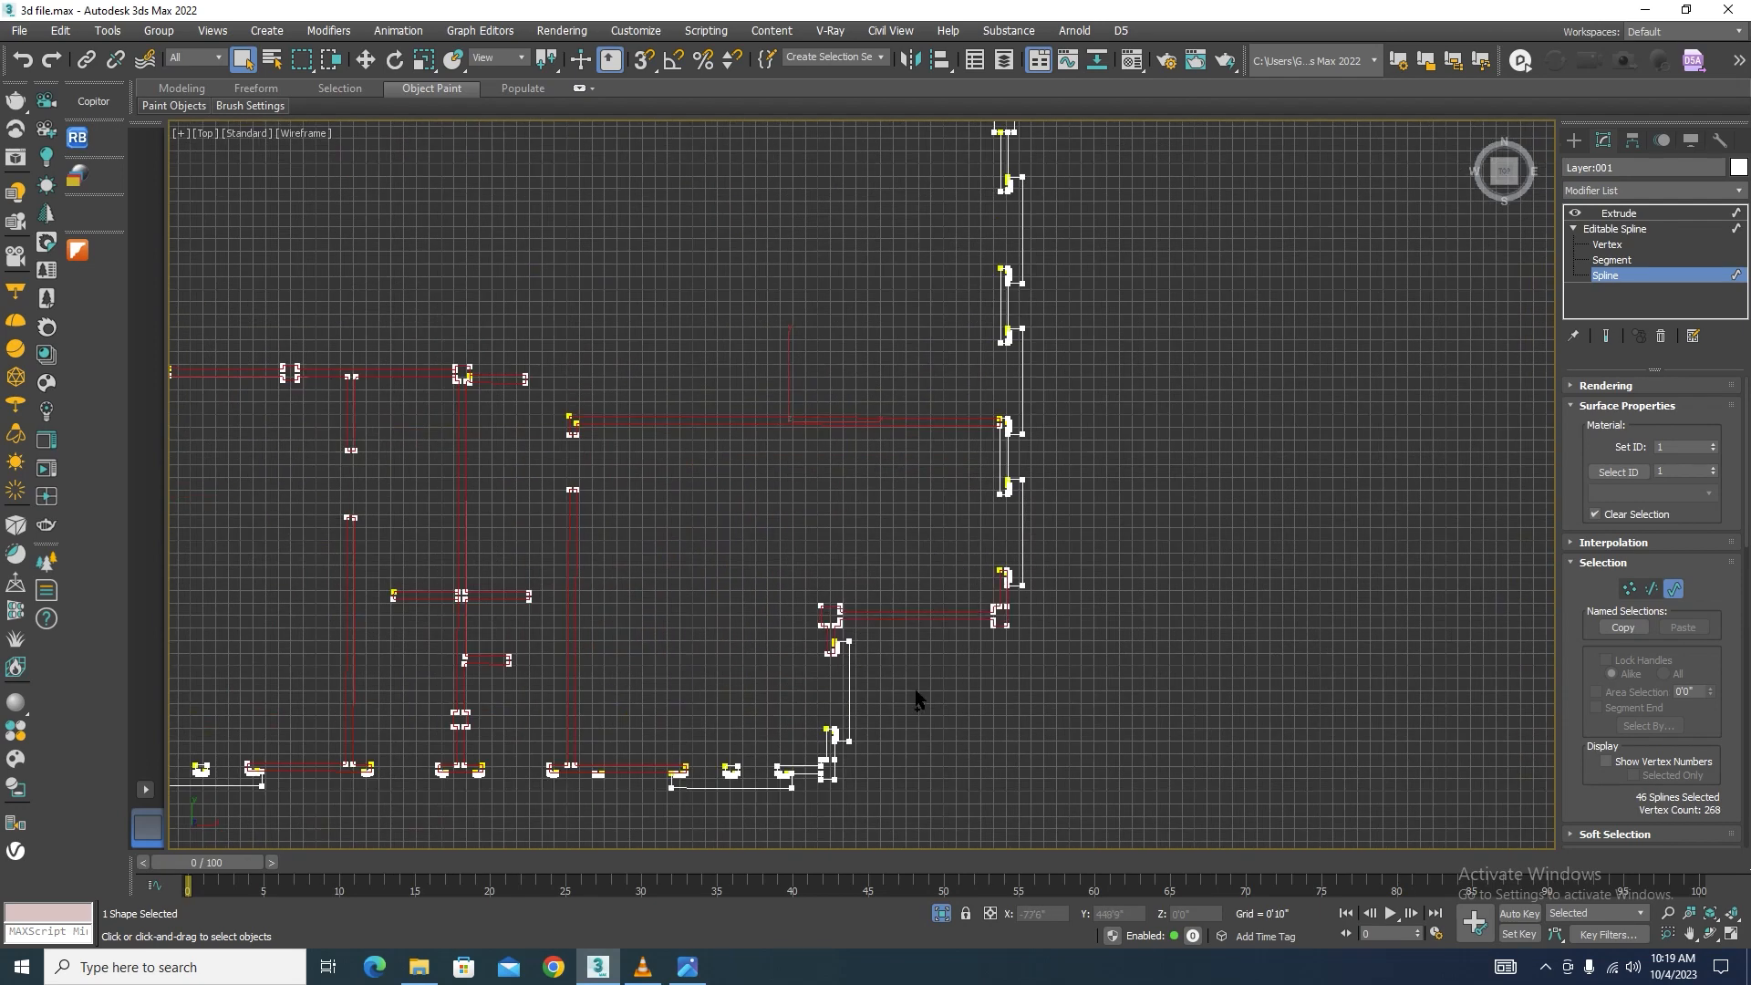
scroll(999, 610, down, 1)
scroll(1011, 476, up, 4)
ctrl+click(974, 567)
scroll(802, 591, down, 4)
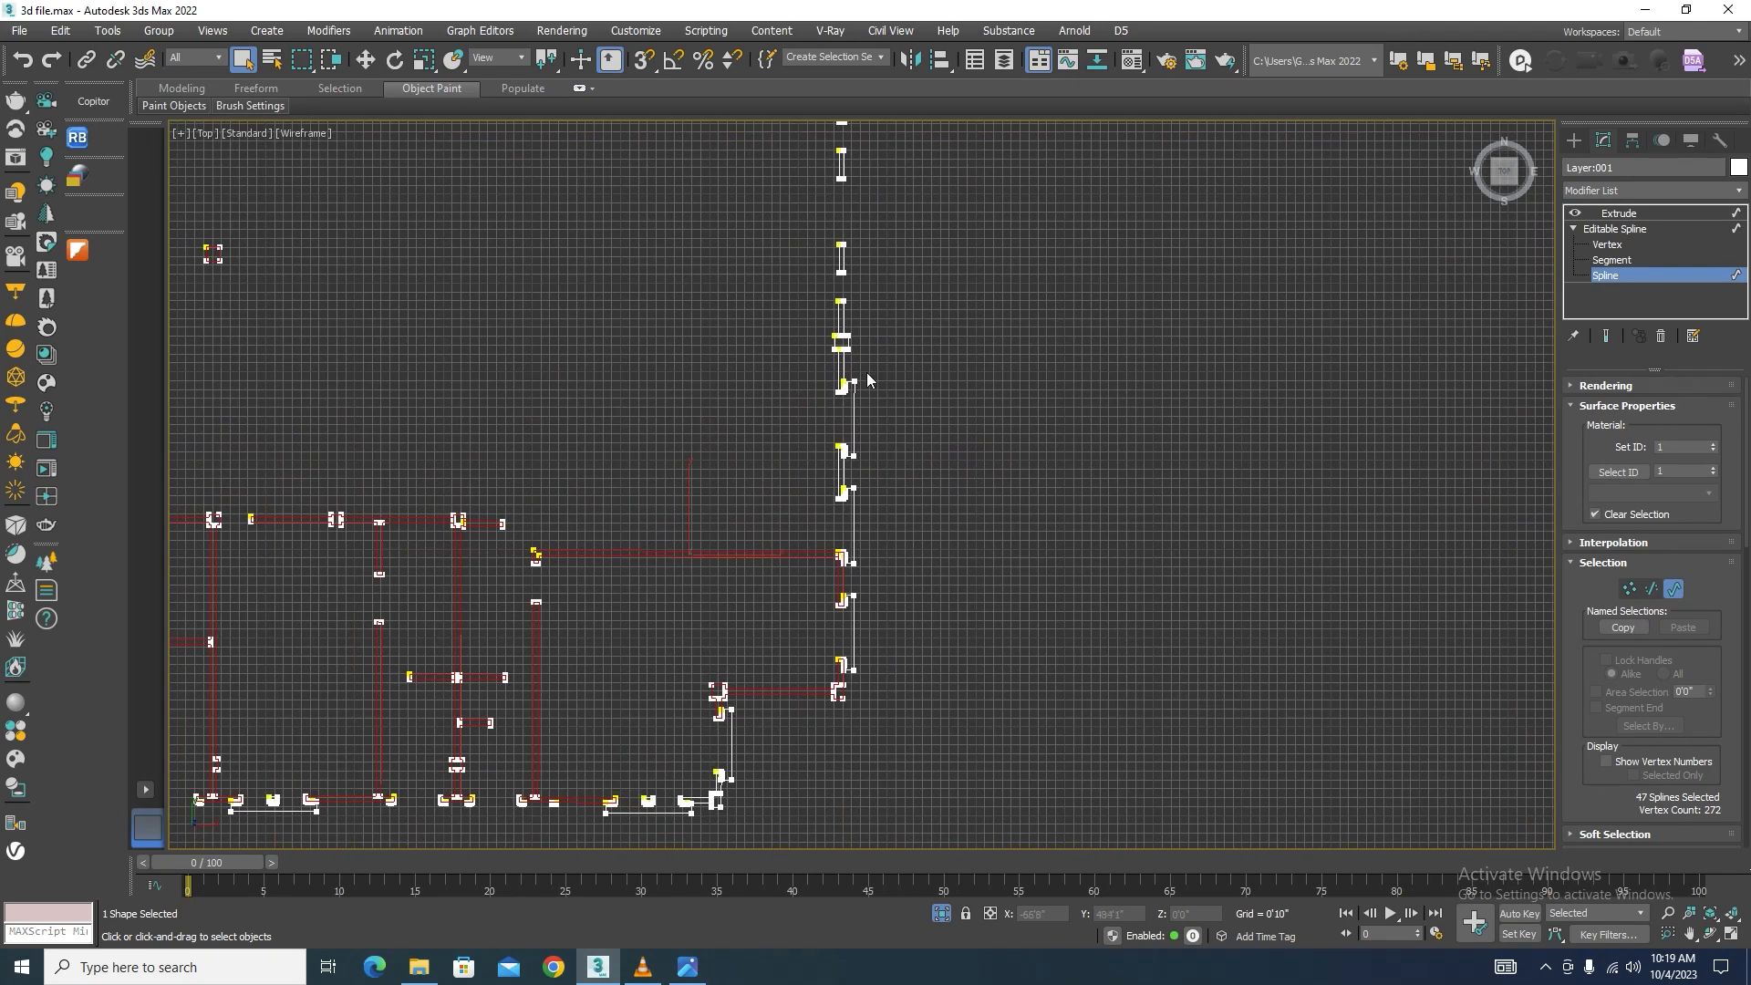
Step: Add the lower wall pieces and column outline on the plan's east side to the selection, leaving out the window trims
scroll(867, 376, up, 4)
ctrl+drag(868, 640, 564, 653)
scroll(627, 643, down, 2)
scroll(758, 438, up, 2)
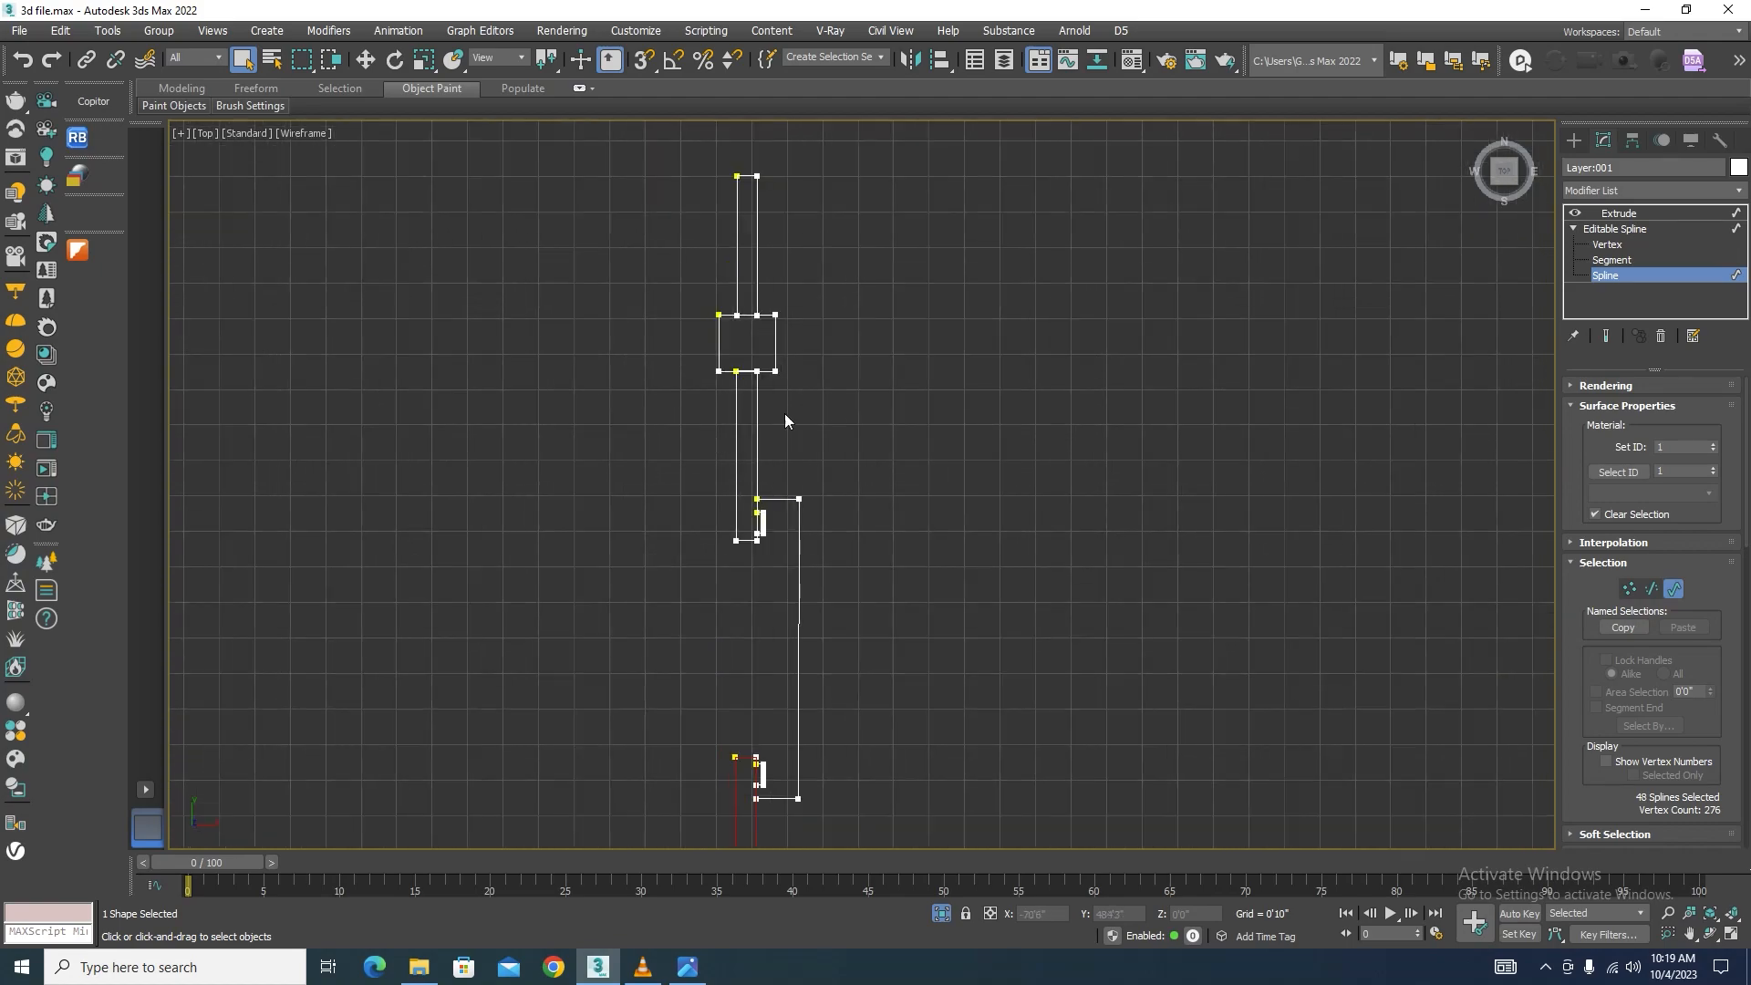
ctrl+drag(781, 414, 618, 428)
ctrl+drag(490, 408, 493, 409)
scroll(886, 376, down, 4)
scroll(824, 271, up, 4)
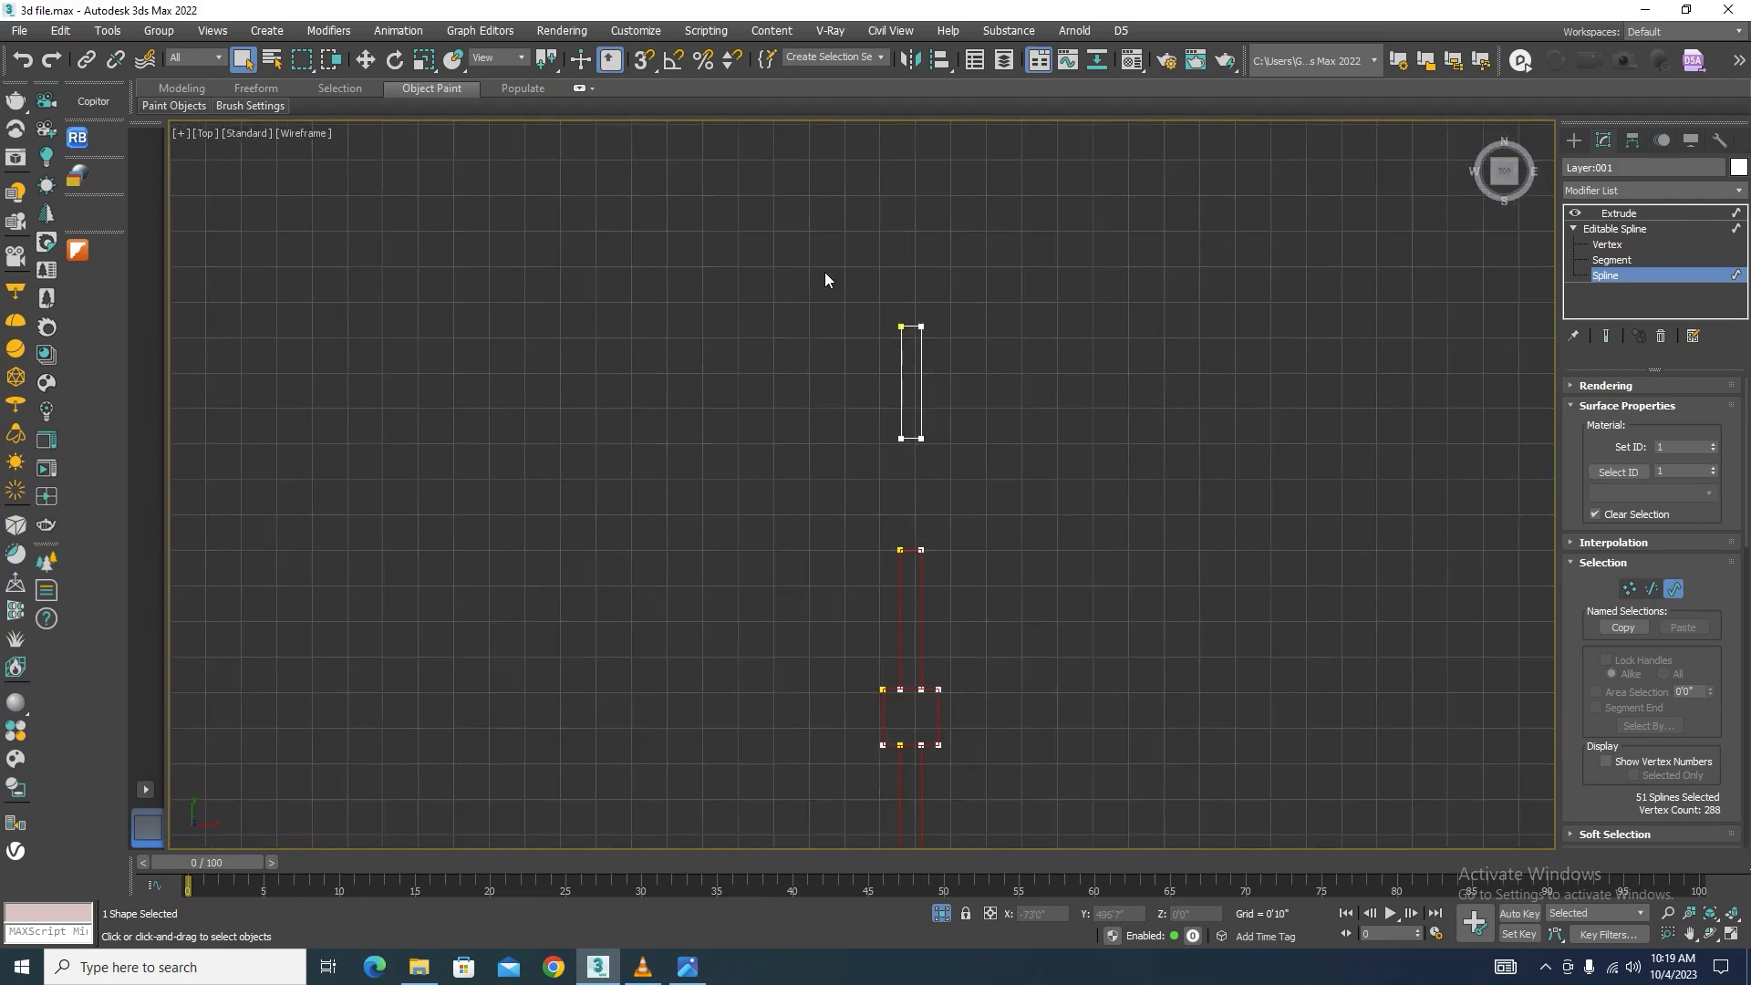
Step: Add the outer wall pieces and column outline along the middle of the plan's east side to the selection
scroll(943, 330, down, 2)
middle_drag(921, 350, 933, 486)
scroll(932, 488, up, 2)
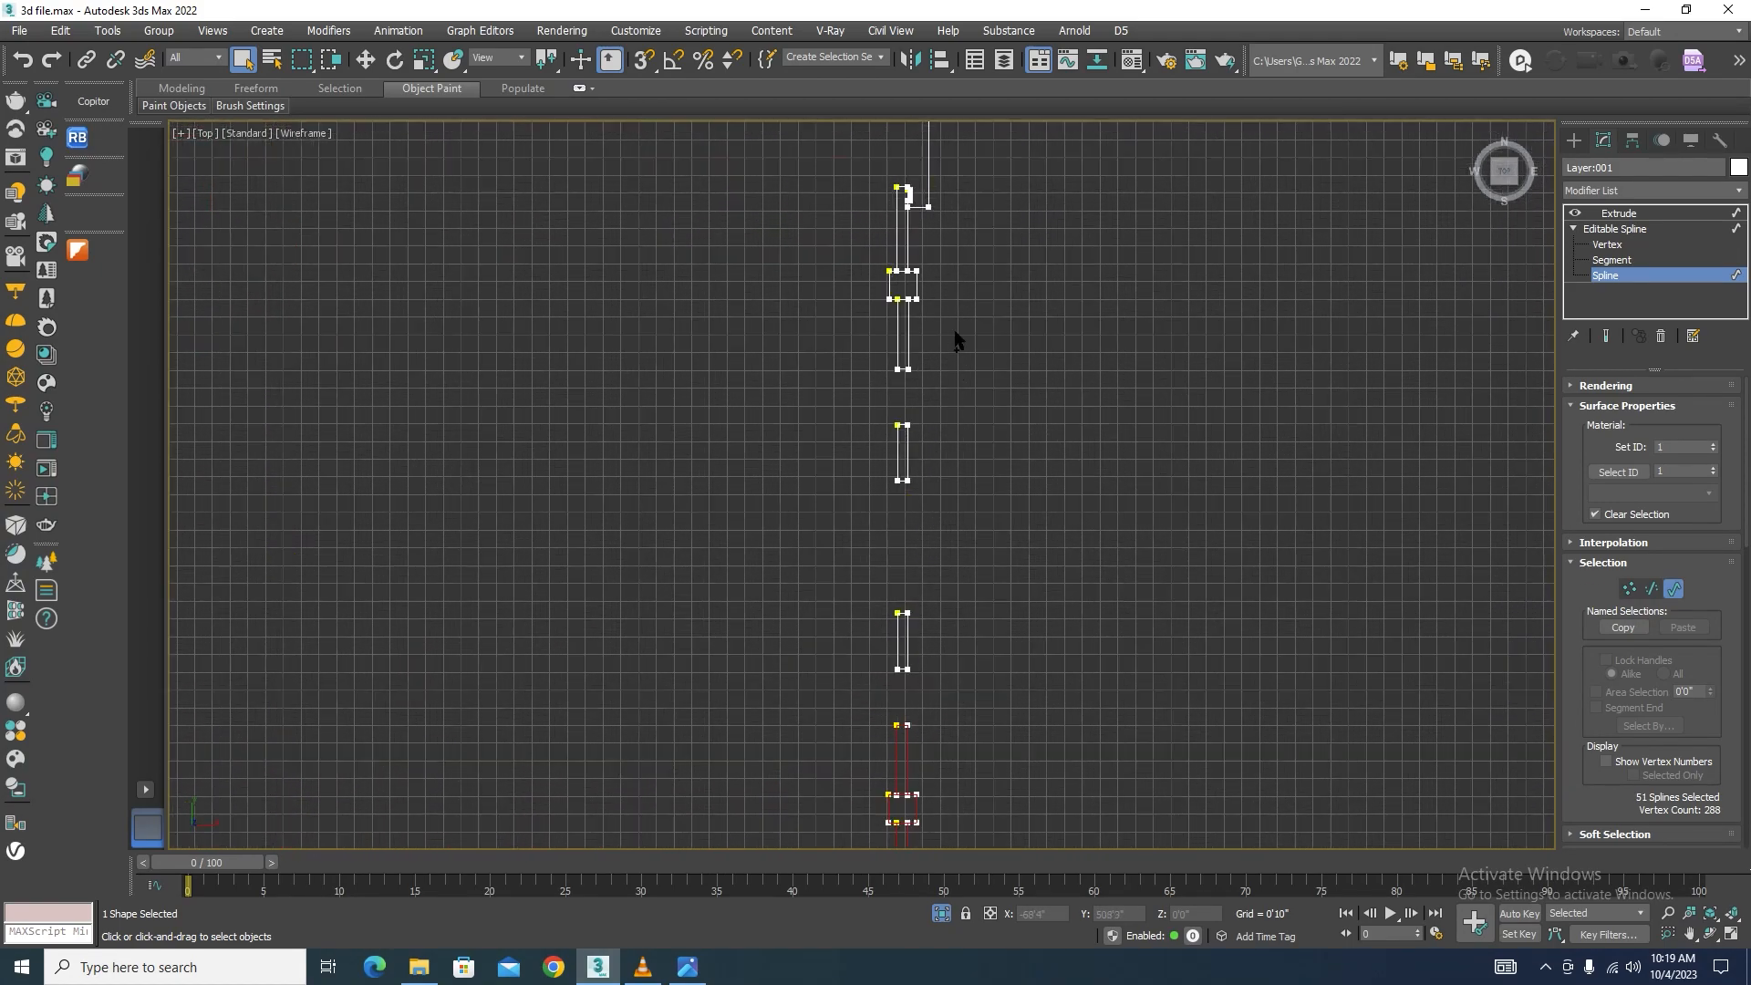
ctrl+drag(952, 325, 821, 659)
ctrl+drag(807, 374, 807, 376)
scroll(1026, 358, down, 4)
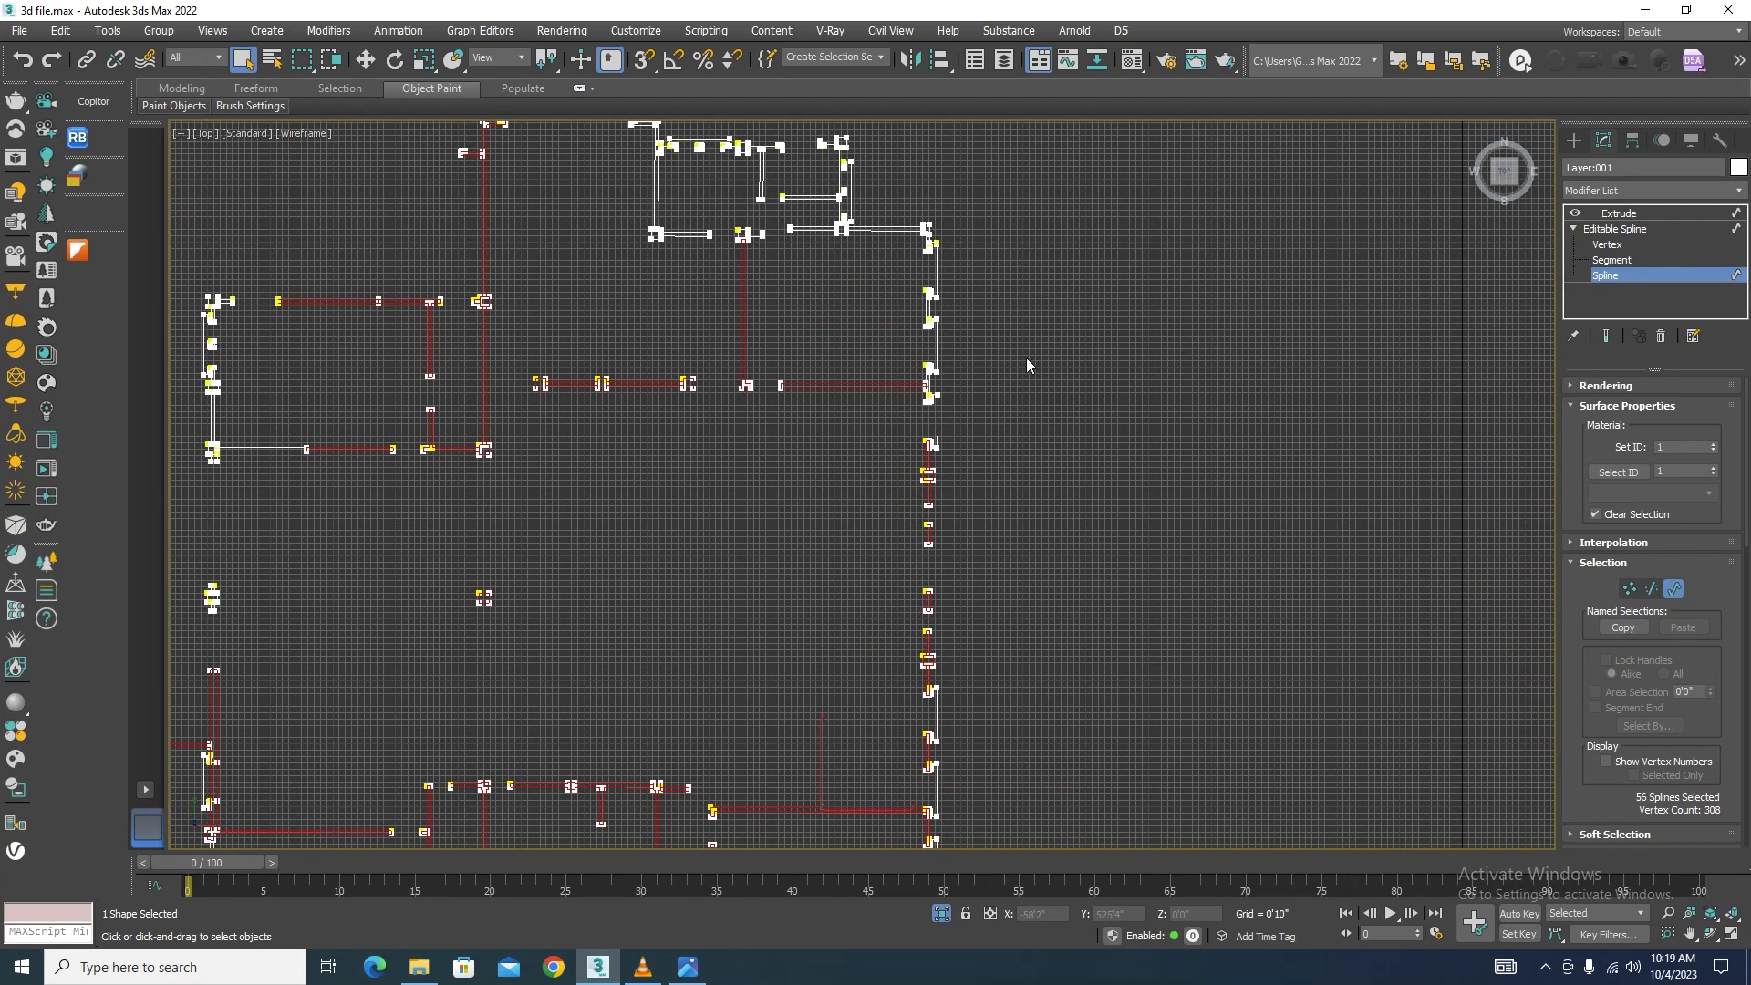
Step: Add the upper east-side outer wall pieces up to the stepped north-east corner, leaving out the window trims
scroll(1030, 470, up, 3)
ctrl+drag(724, 556, 726, 556)
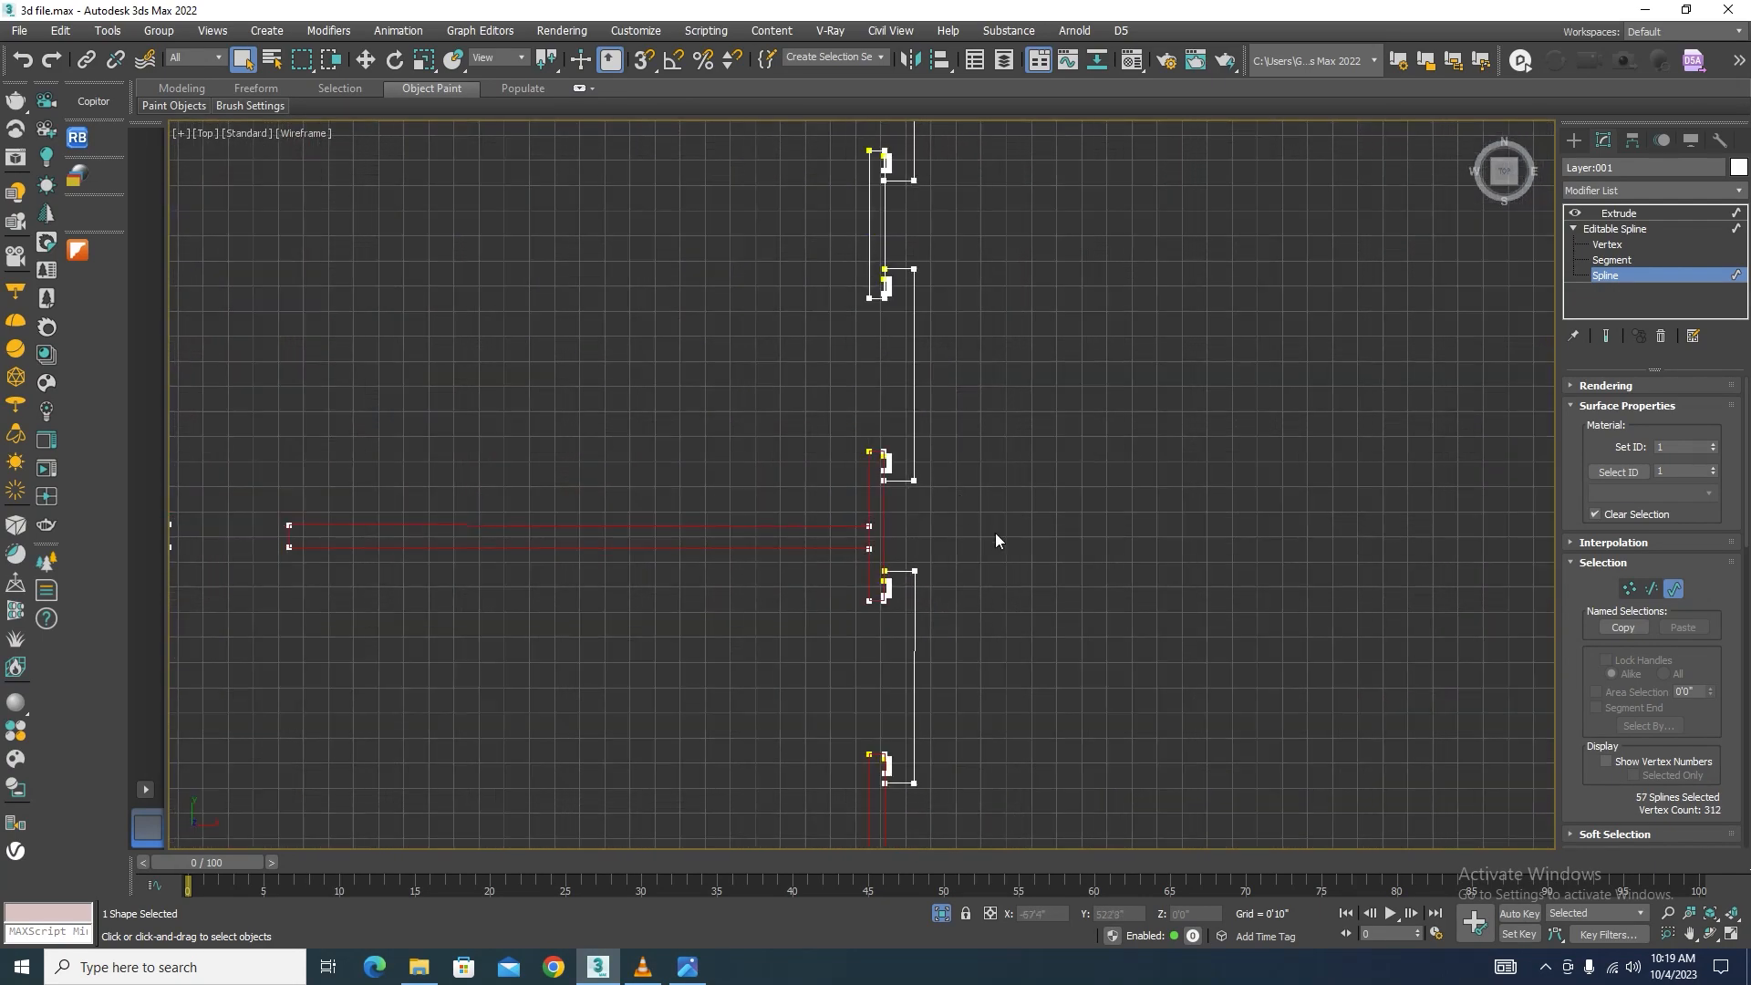
scroll(994, 533, down, 4)
scroll(988, 465, up, 5)
ctrl+drag(990, 444, 845, 525)
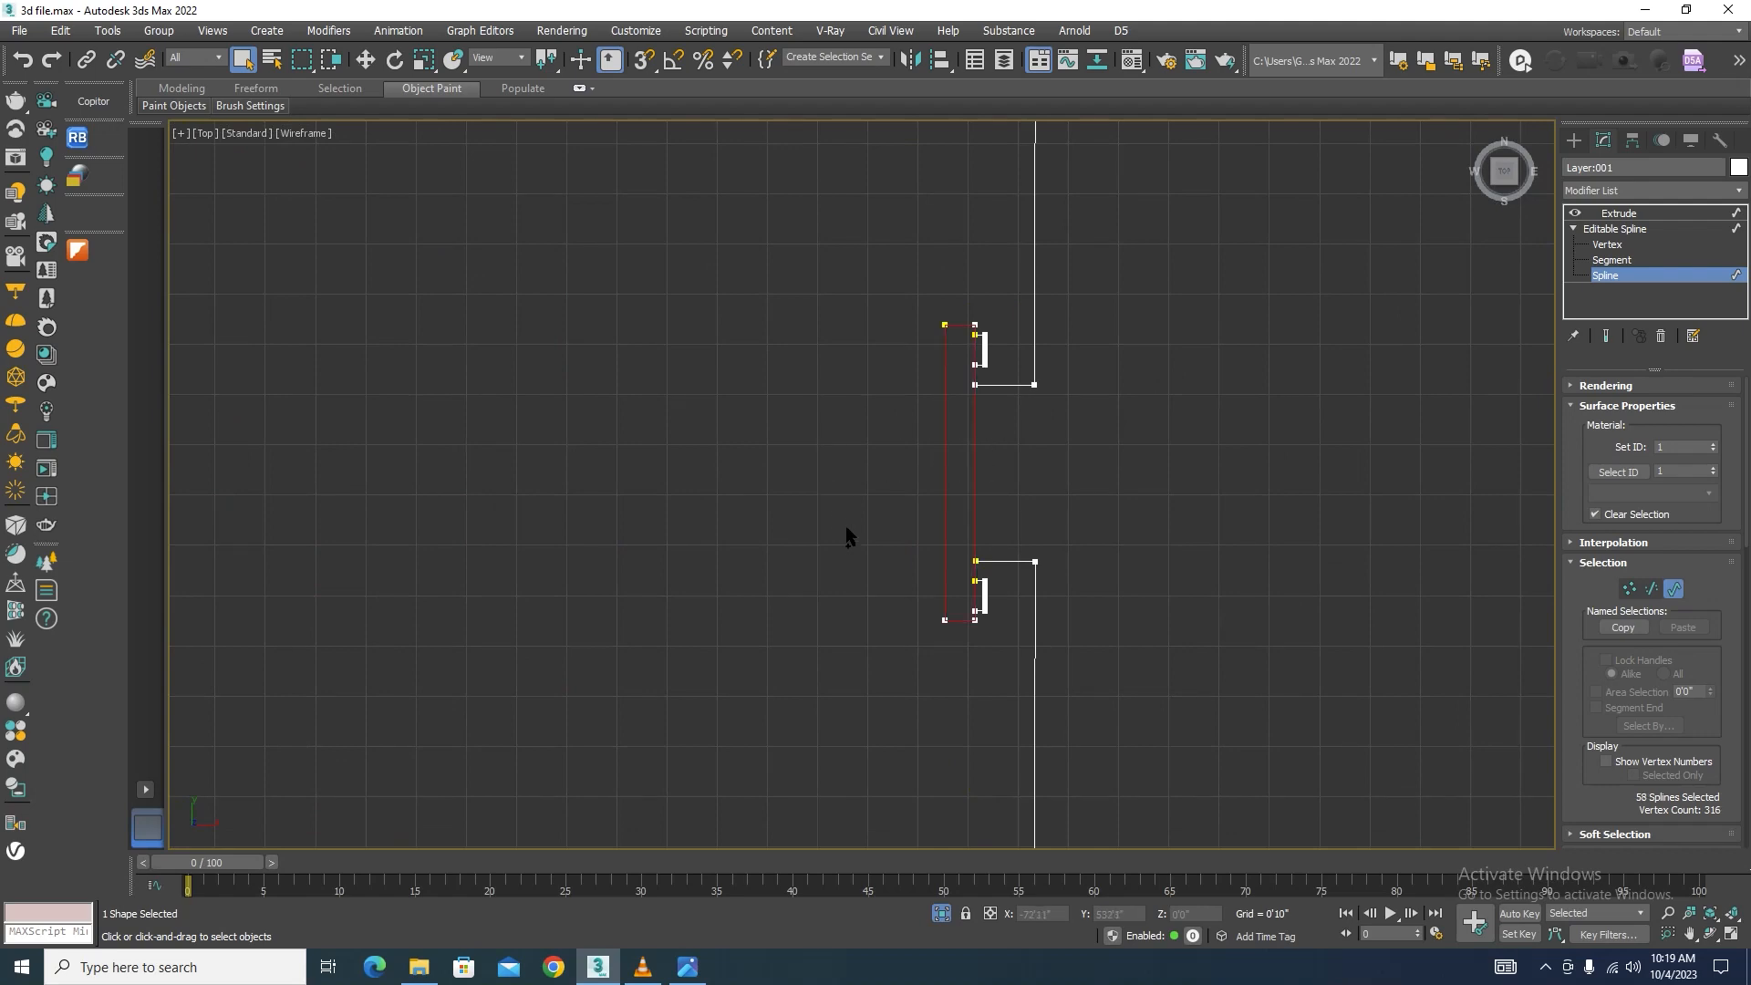
scroll(848, 536, down, 4)
scroll(872, 308, up, 6)
ctrl+drag(961, 382, 693, 416)
scroll(802, 340, down, 4)
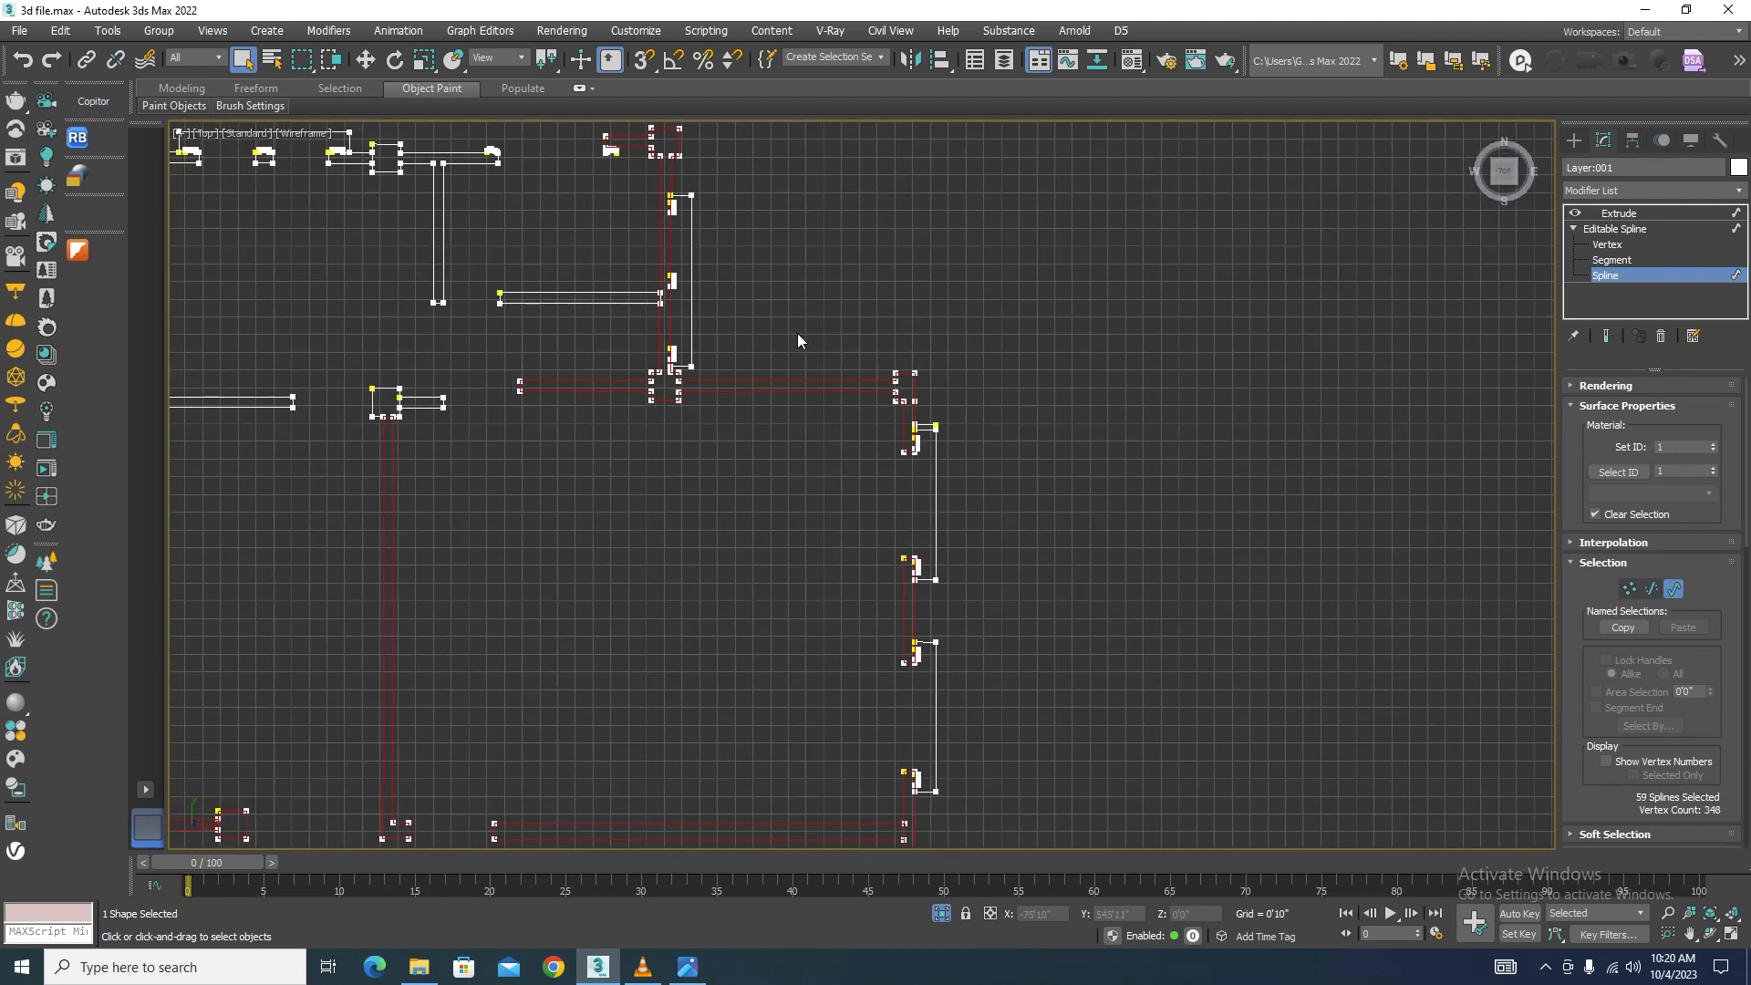
Step: Add the north-east room's outer and partition wall splines and the adjoining north wall piece to the selection
scroll(801, 341, up, 4)
scroll(686, 342, down, 4)
ctrl+drag(704, 278, 635, 386)
ctrl+drag(569, 262, 407, 602)
scroll(642, 589, down, 4)
scroll(672, 508, up, 3)
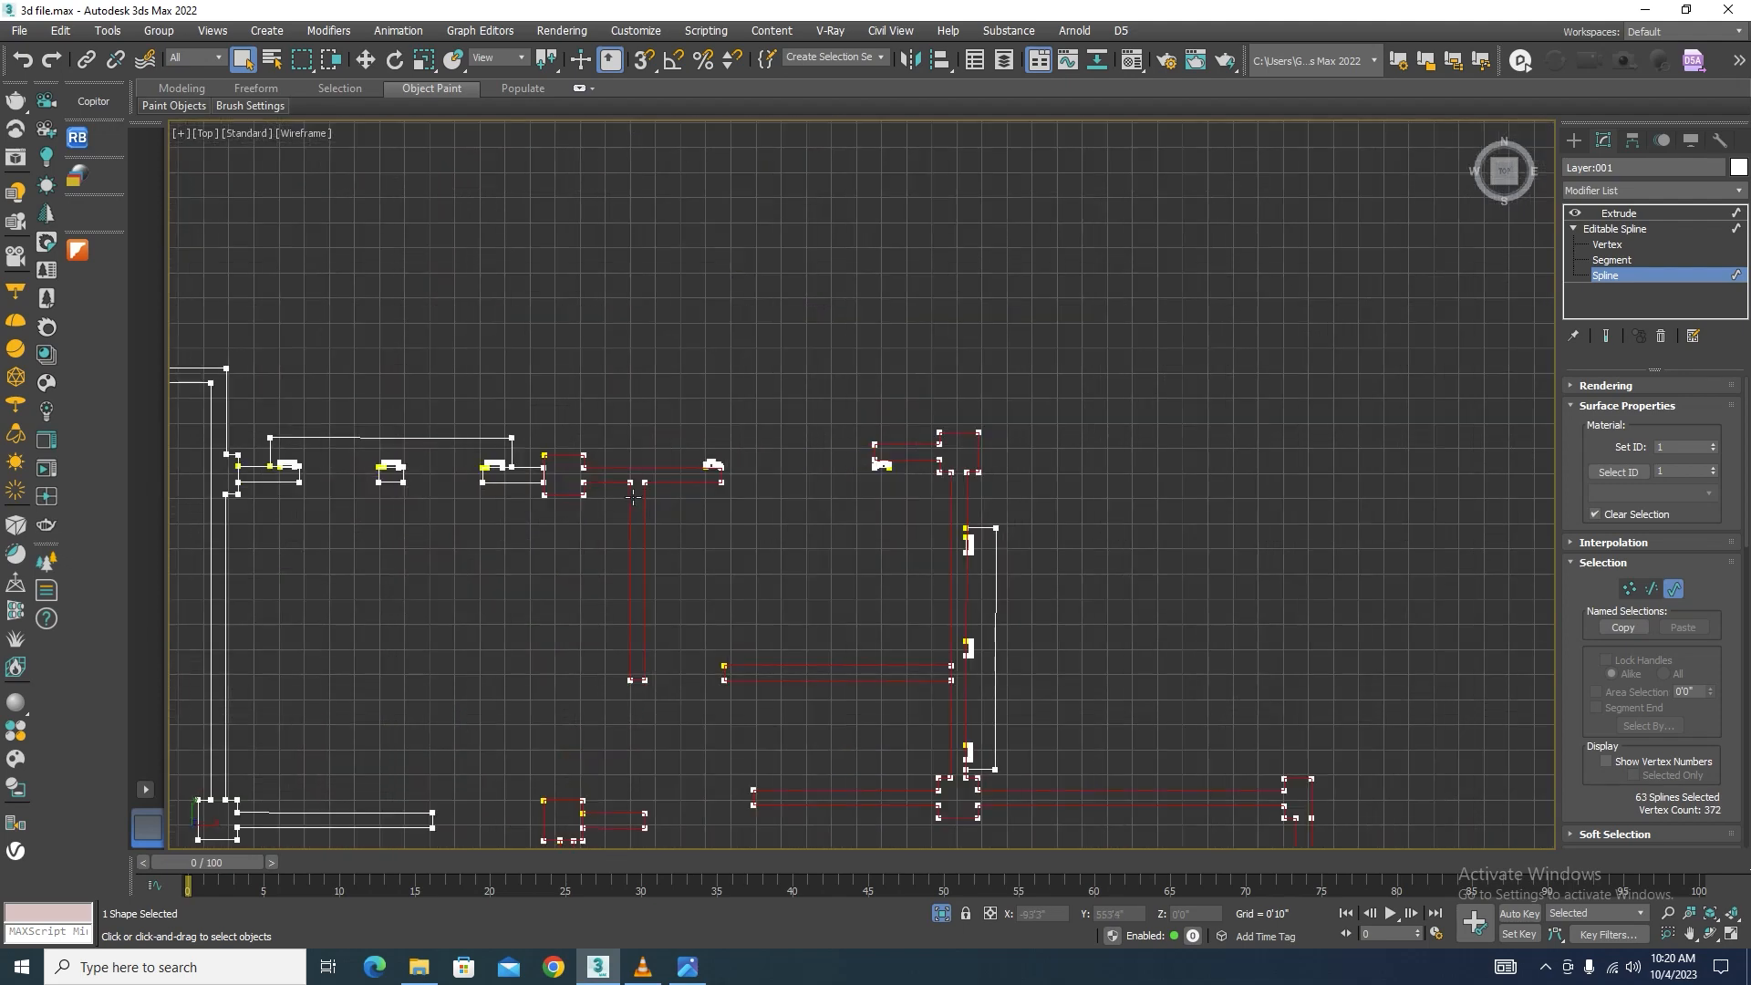
scroll(513, 538, up, 3)
ctrl+drag(548, 474, 553, 418)
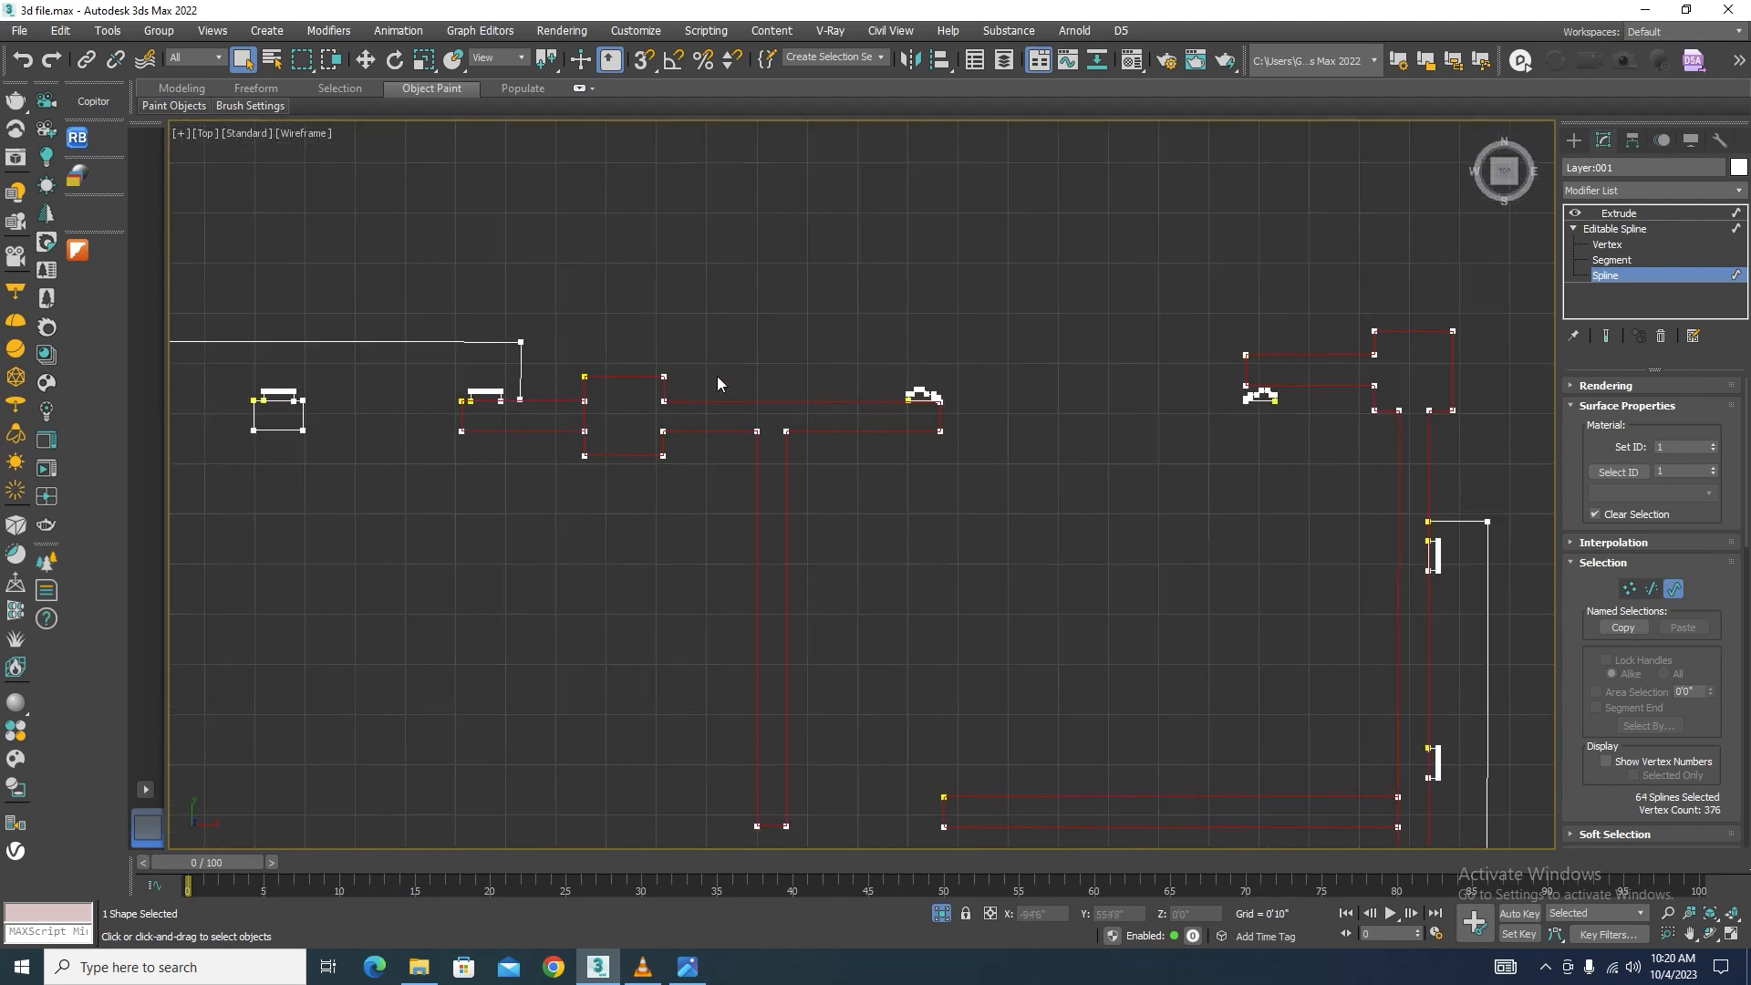
Step: Add the north facade's stepped wall, its wall piece beside the window and the small pier between the windows
scroll(717, 376, down, 4)
scroll(631, 380, up, 4)
ctrl+drag(615, 337, 510, 589)
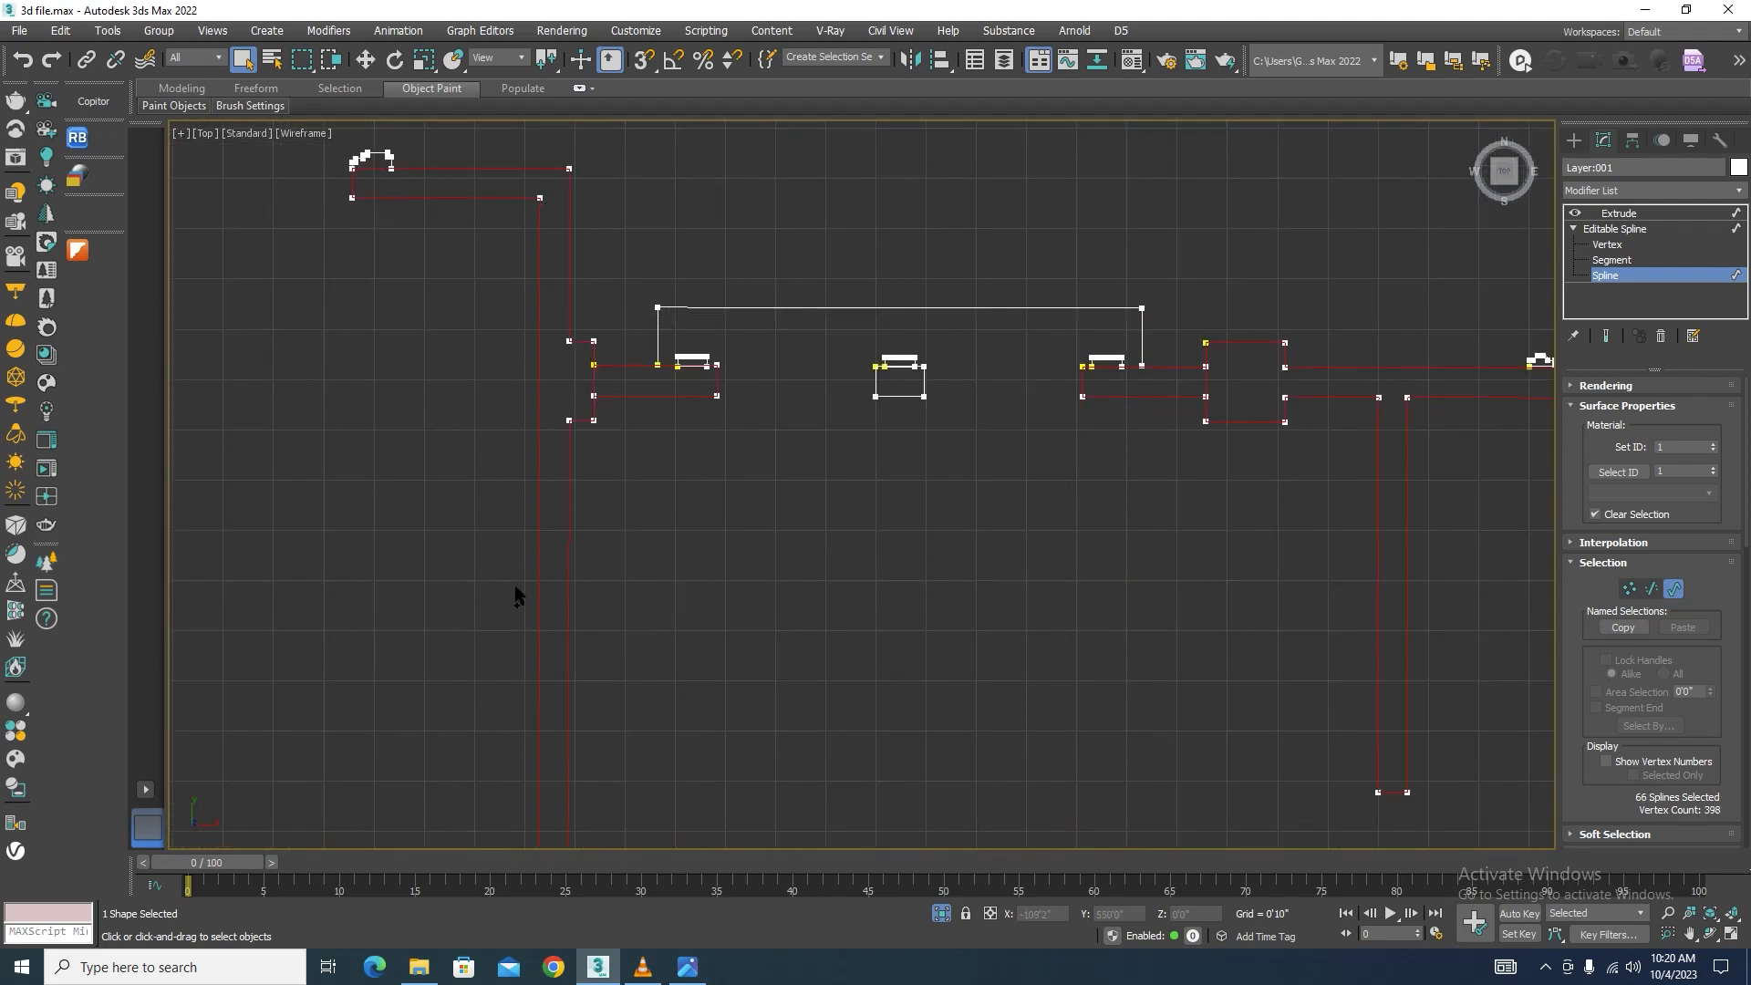
scroll(742, 432, down, 4)
scroll(793, 481, up, 5)
scroll(823, 380, down, 5)
scroll(822, 381, up, 5)
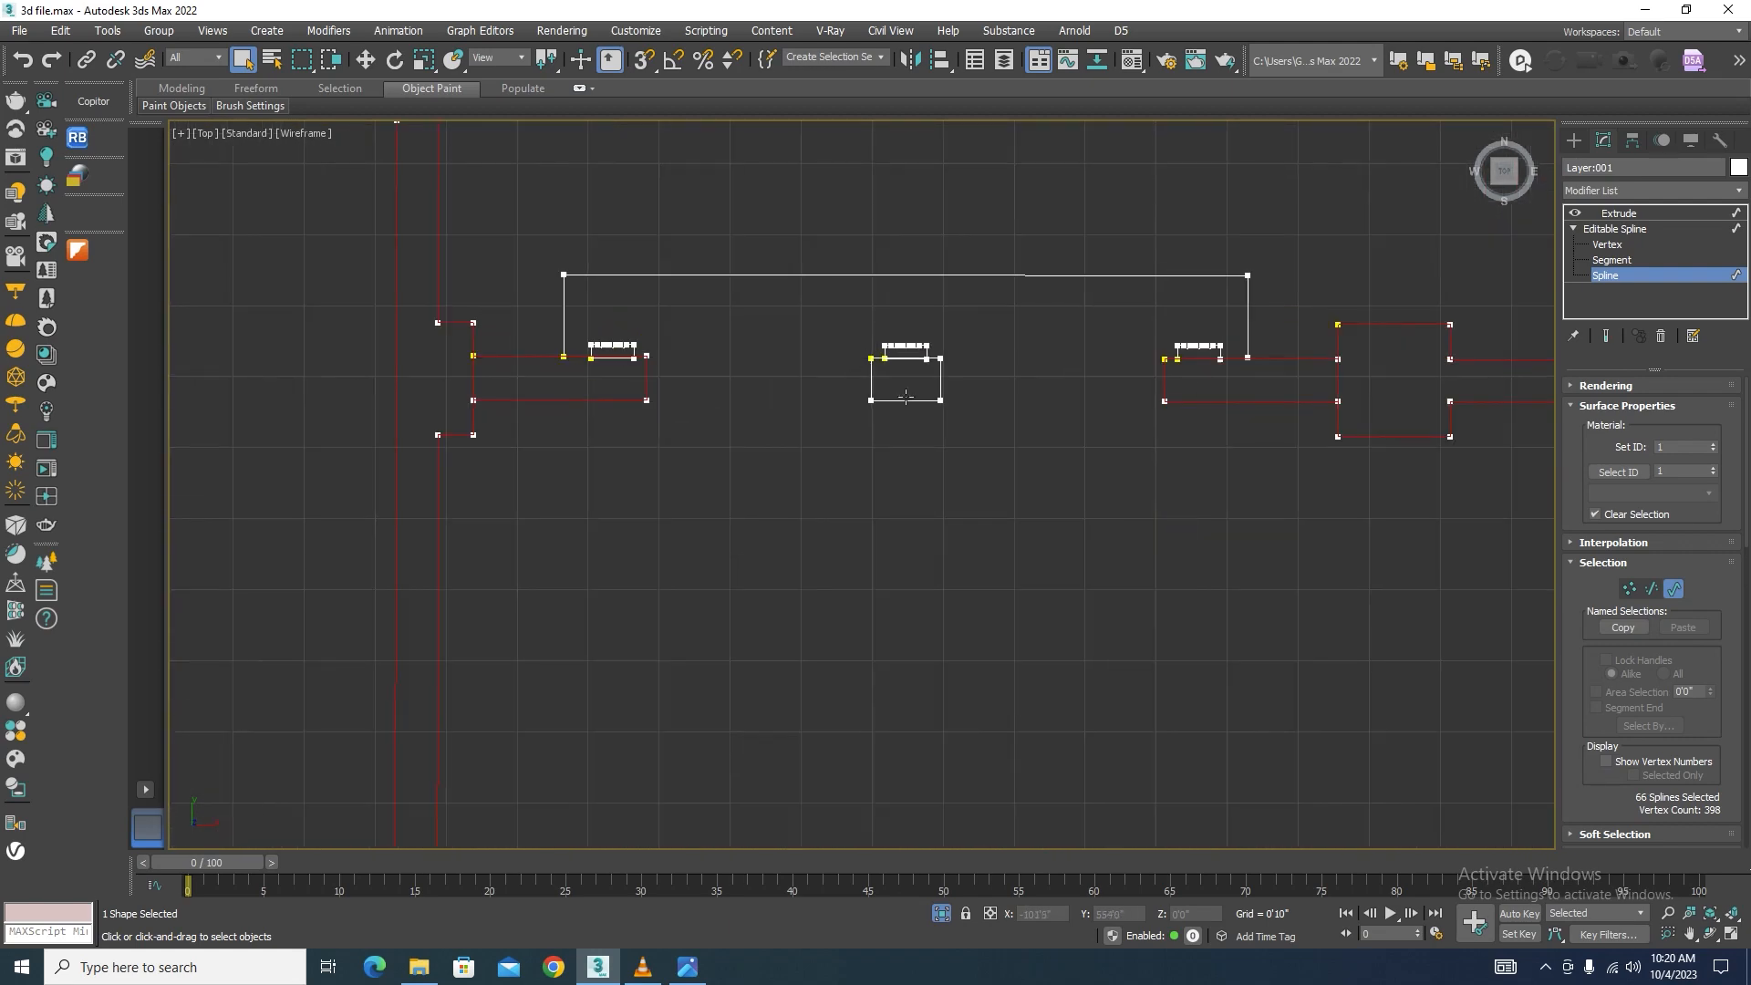
ctrl+click(907, 378)
Step: Add the lower west wall, its column outline and the south-west corner wall splines to the selection, leaving out the window trims
scroll(984, 420, down, 7)
scroll(1180, 433, up, 5)
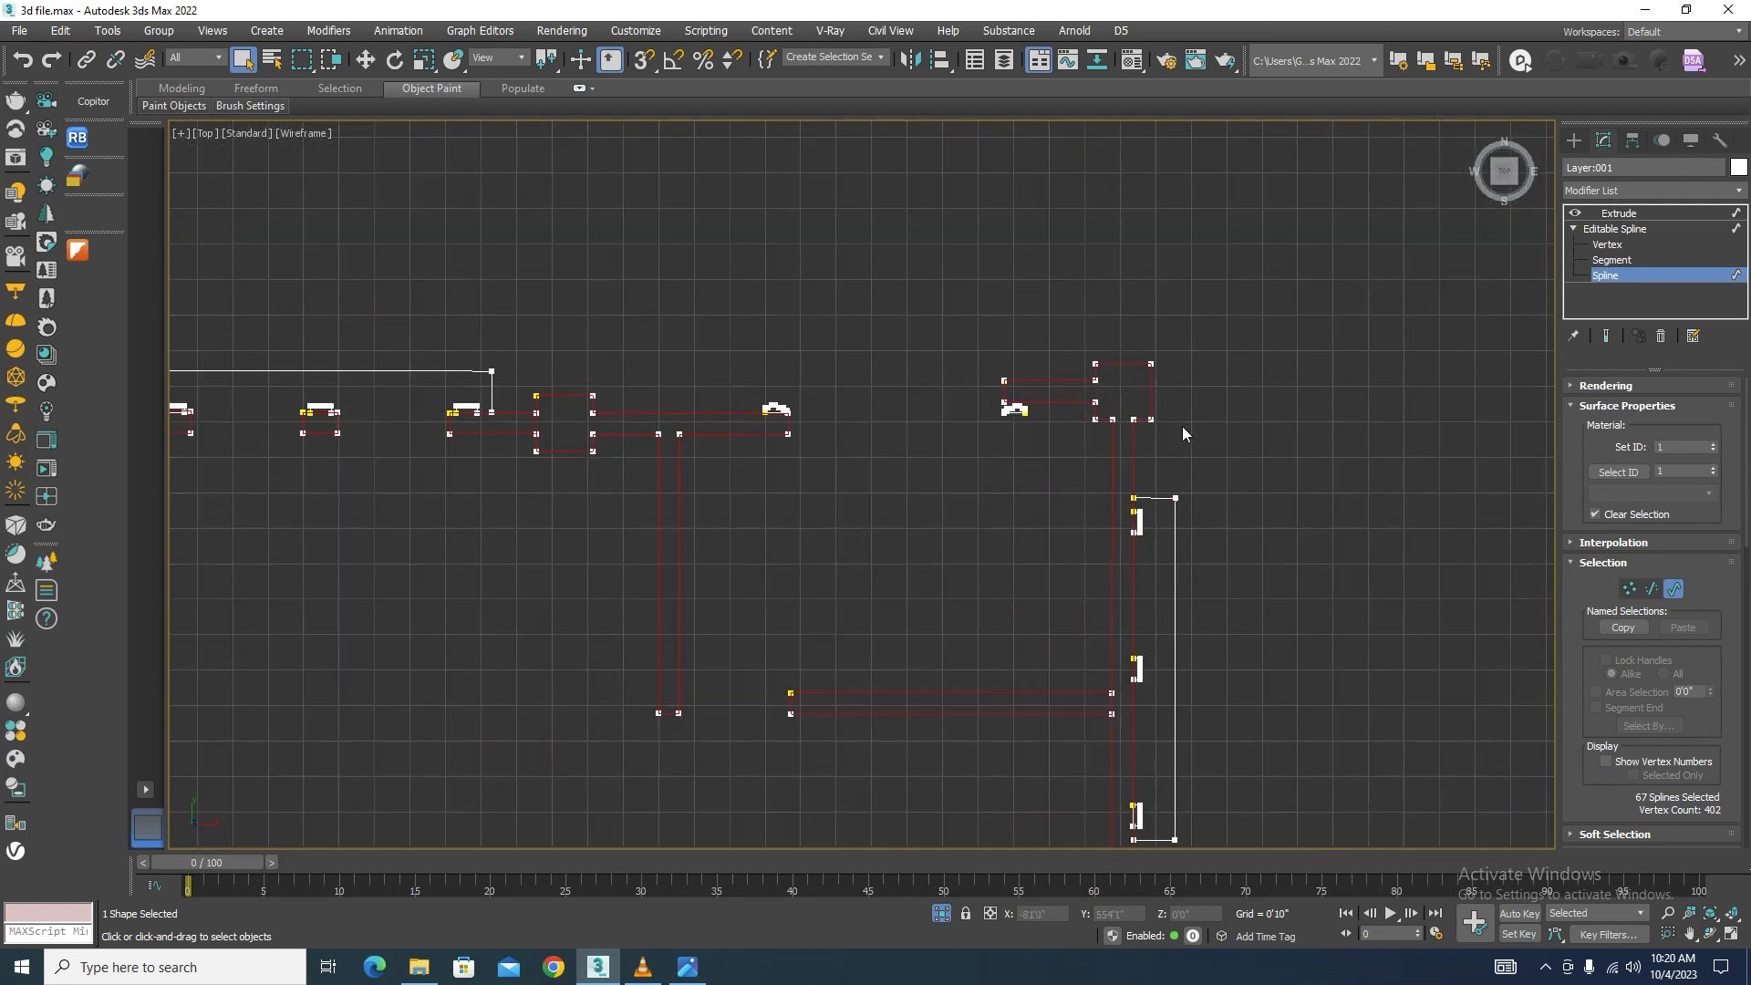
scroll(1180, 432, down, 4)
scroll(1180, 432, up, 2)
scroll(814, 403, down, 6)
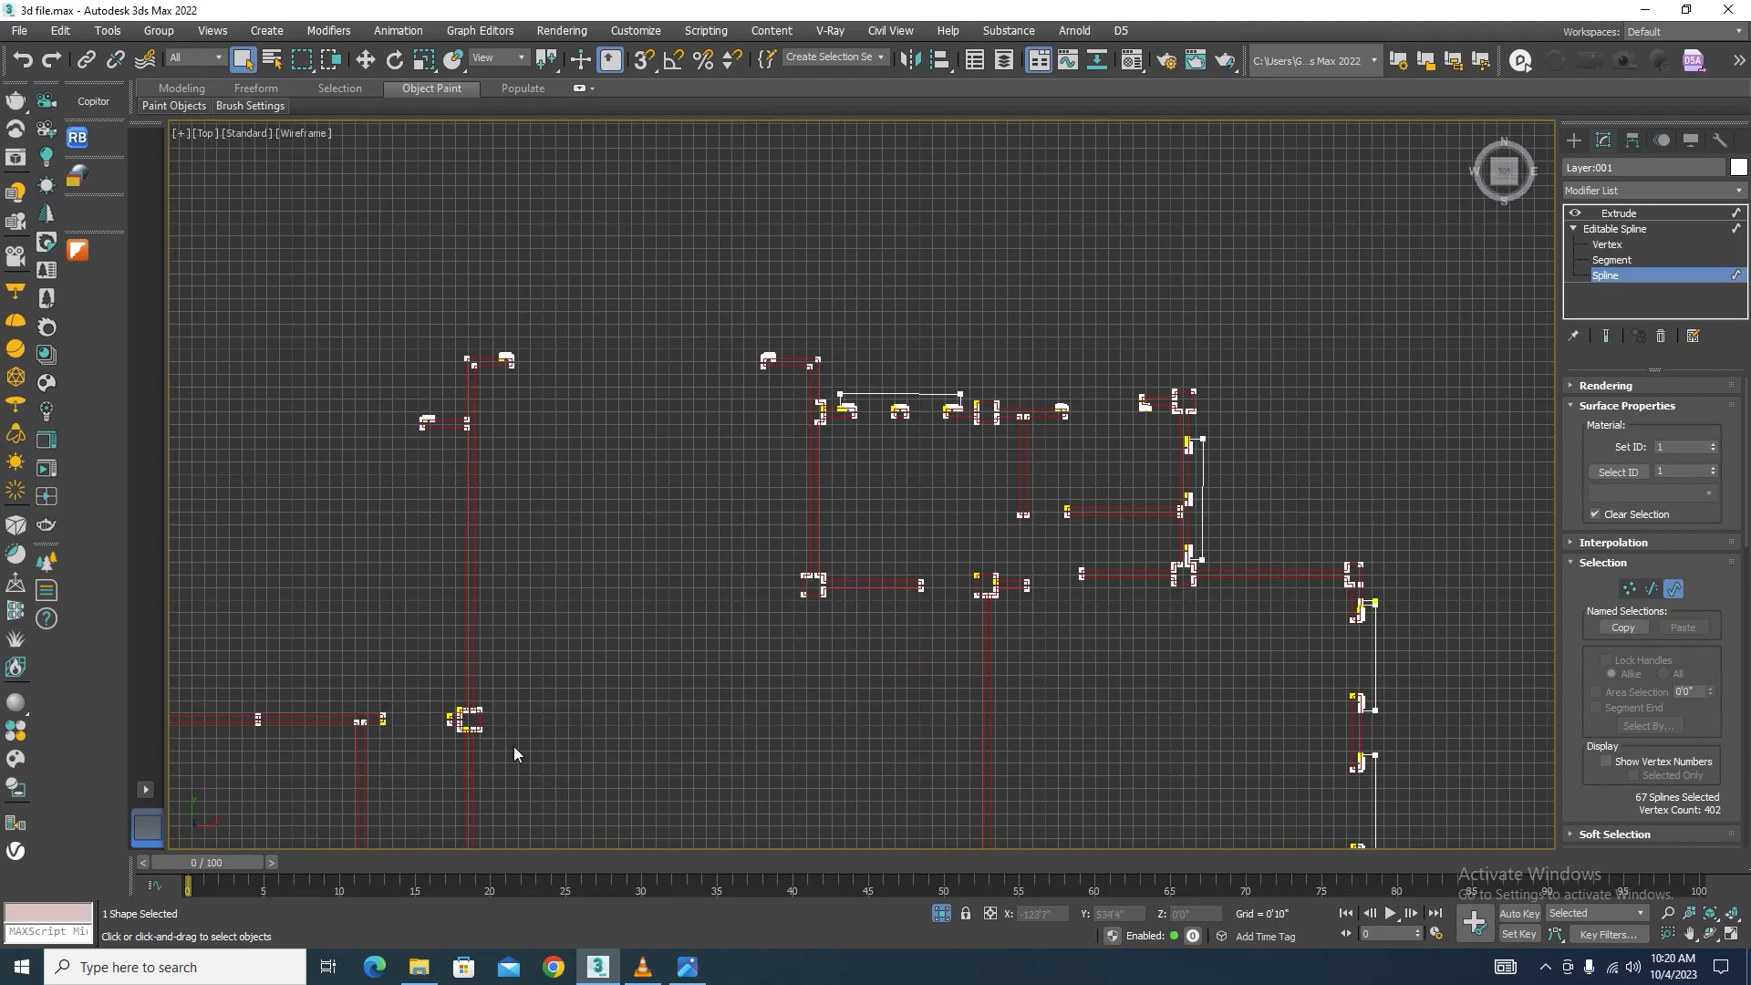
scroll(876, 429, up, 5)
scroll(682, 629, down, 5)
scroll(631, 627, up, 8)
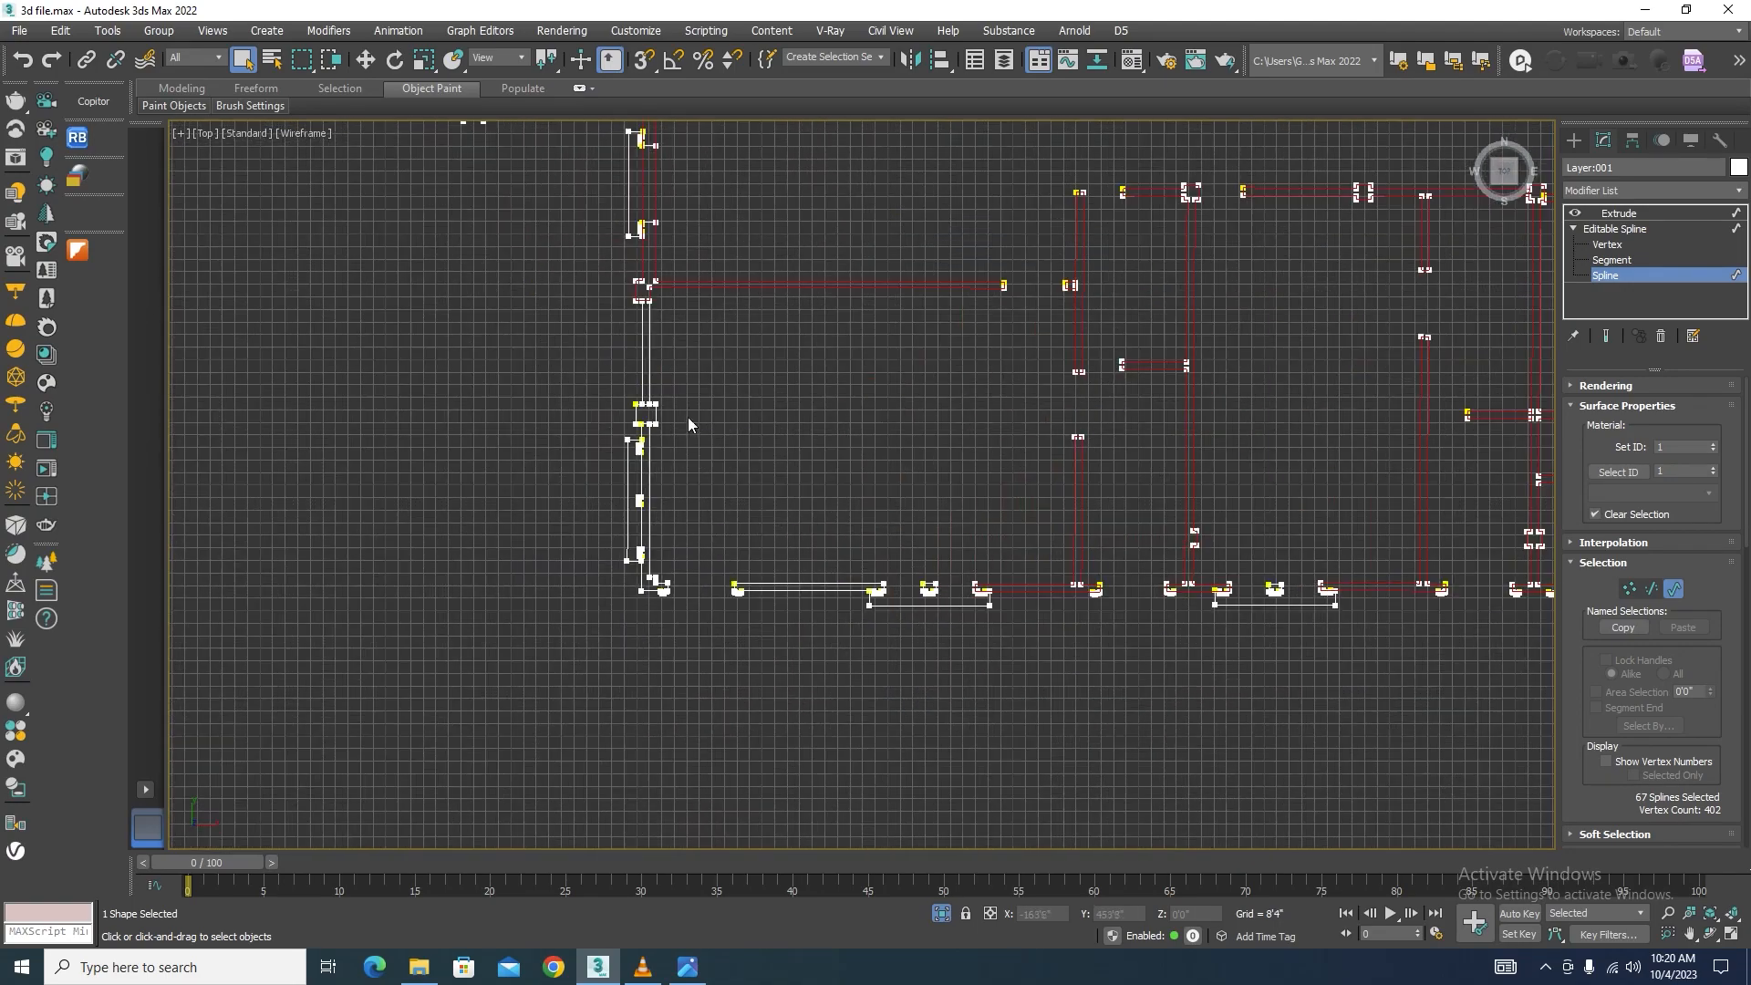
ctrl+click(600, 335)
ctrl+drag(815, 353, 407, 455)
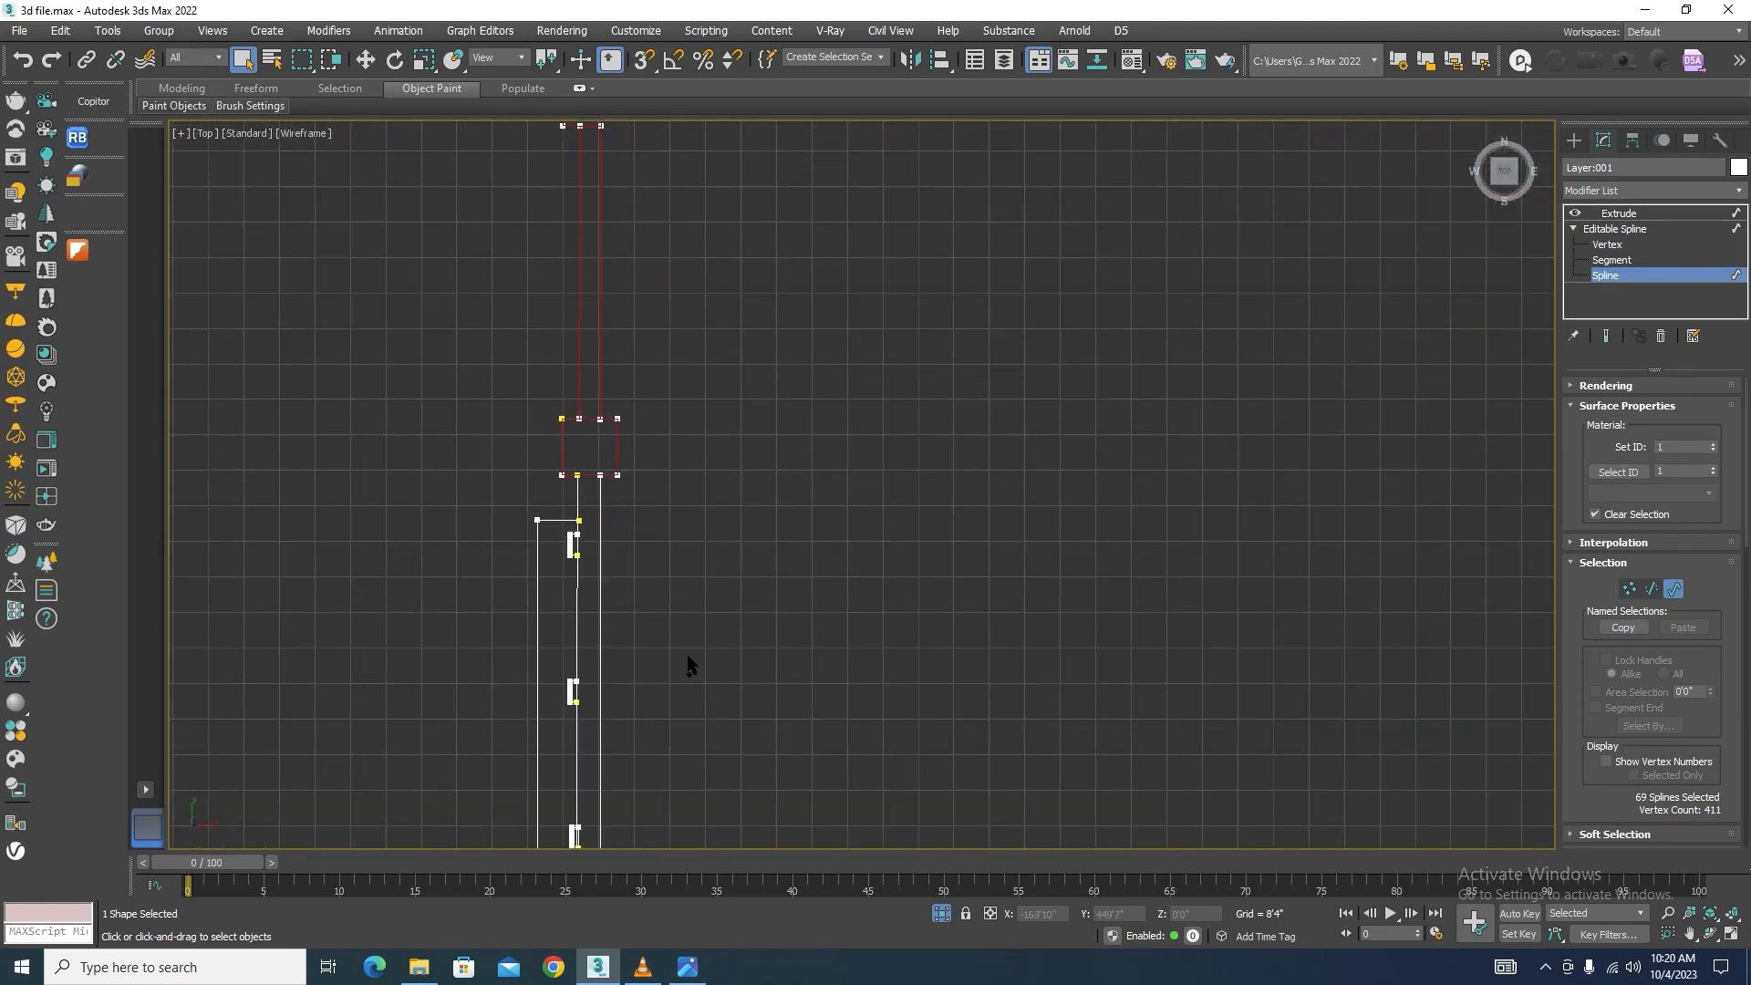
ctrl+drag(668, 632, 548, 647)
scroll(872, 420, down, 4)
scroll(795, 519, up, 4)
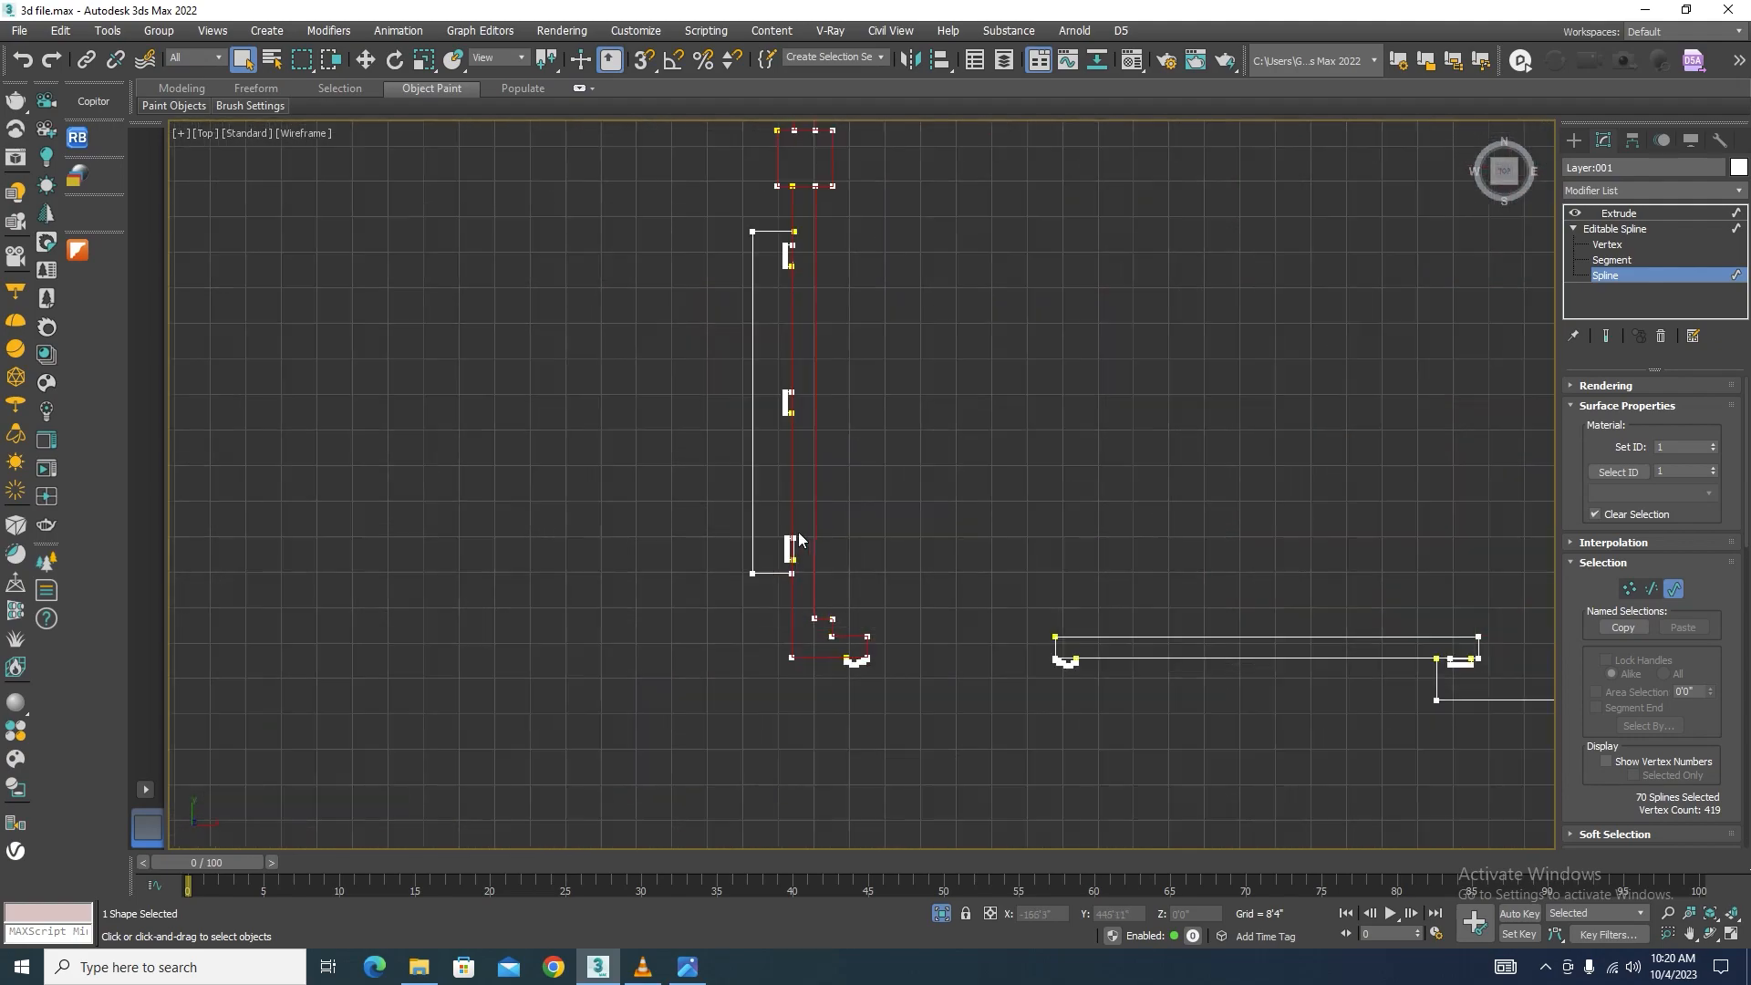
Step: Add the long wall piece at the western end of the south facade to the selection
scroll(804, 601, down, 6)
scroll(735, 456, down, 3)
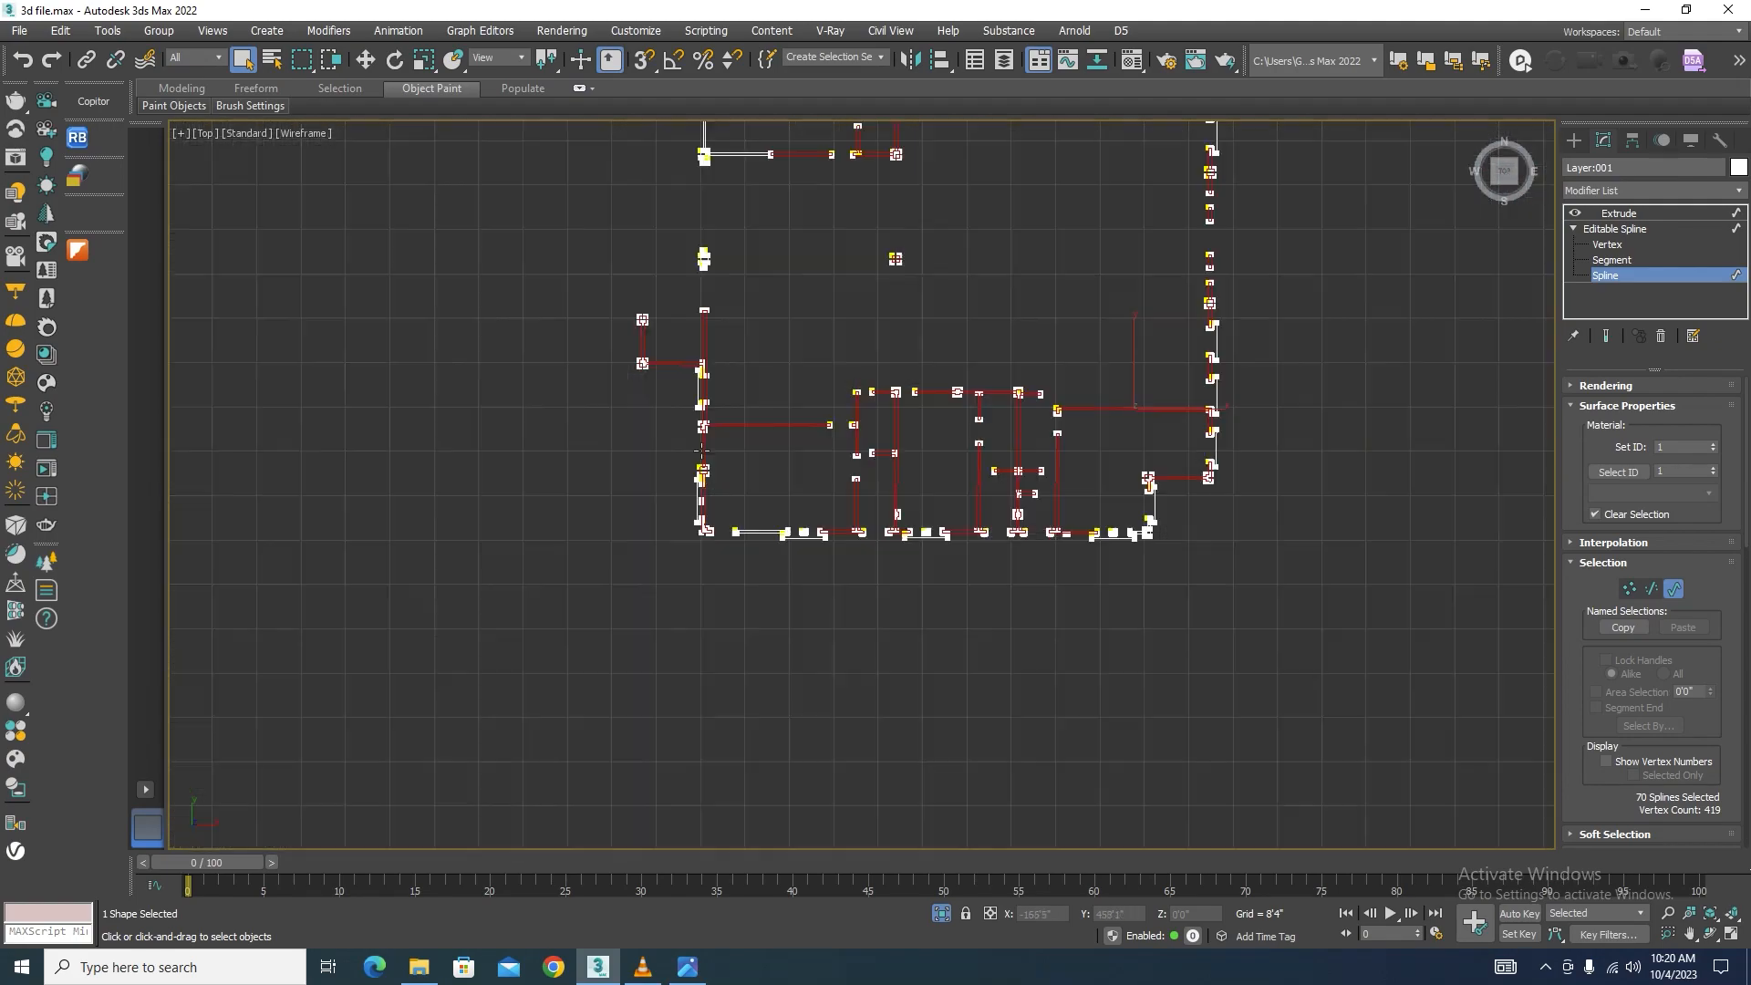
middle_drag(944, 483, 864, 467)
scroll(865, 466, up, 3)
scroll(821, 460, down, 3)
scroll(518, 453, up, 4)
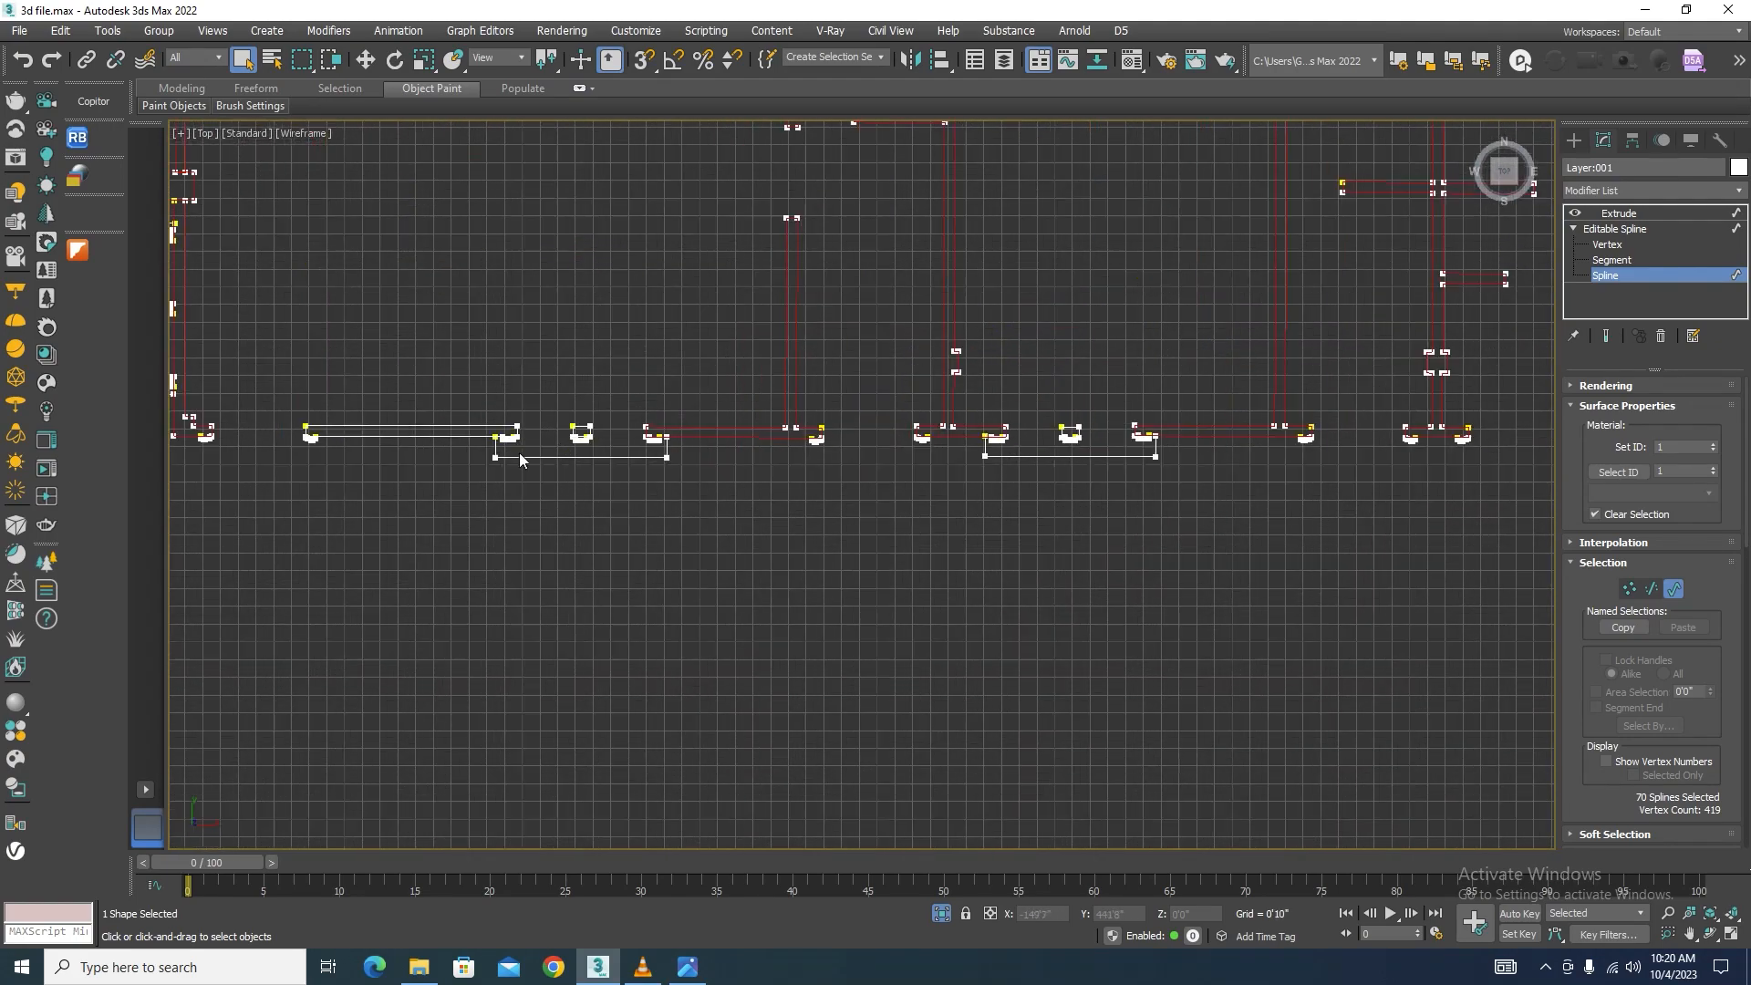
scroll(435, 408, up, 3)
ctrl+drag(435, 400, 410, 582)
Step: Add the small wall piers at the centre of the south facade's two western windows to the selection
scroll(565, 547, down, 4)
scroll(684, 530, up, 5)
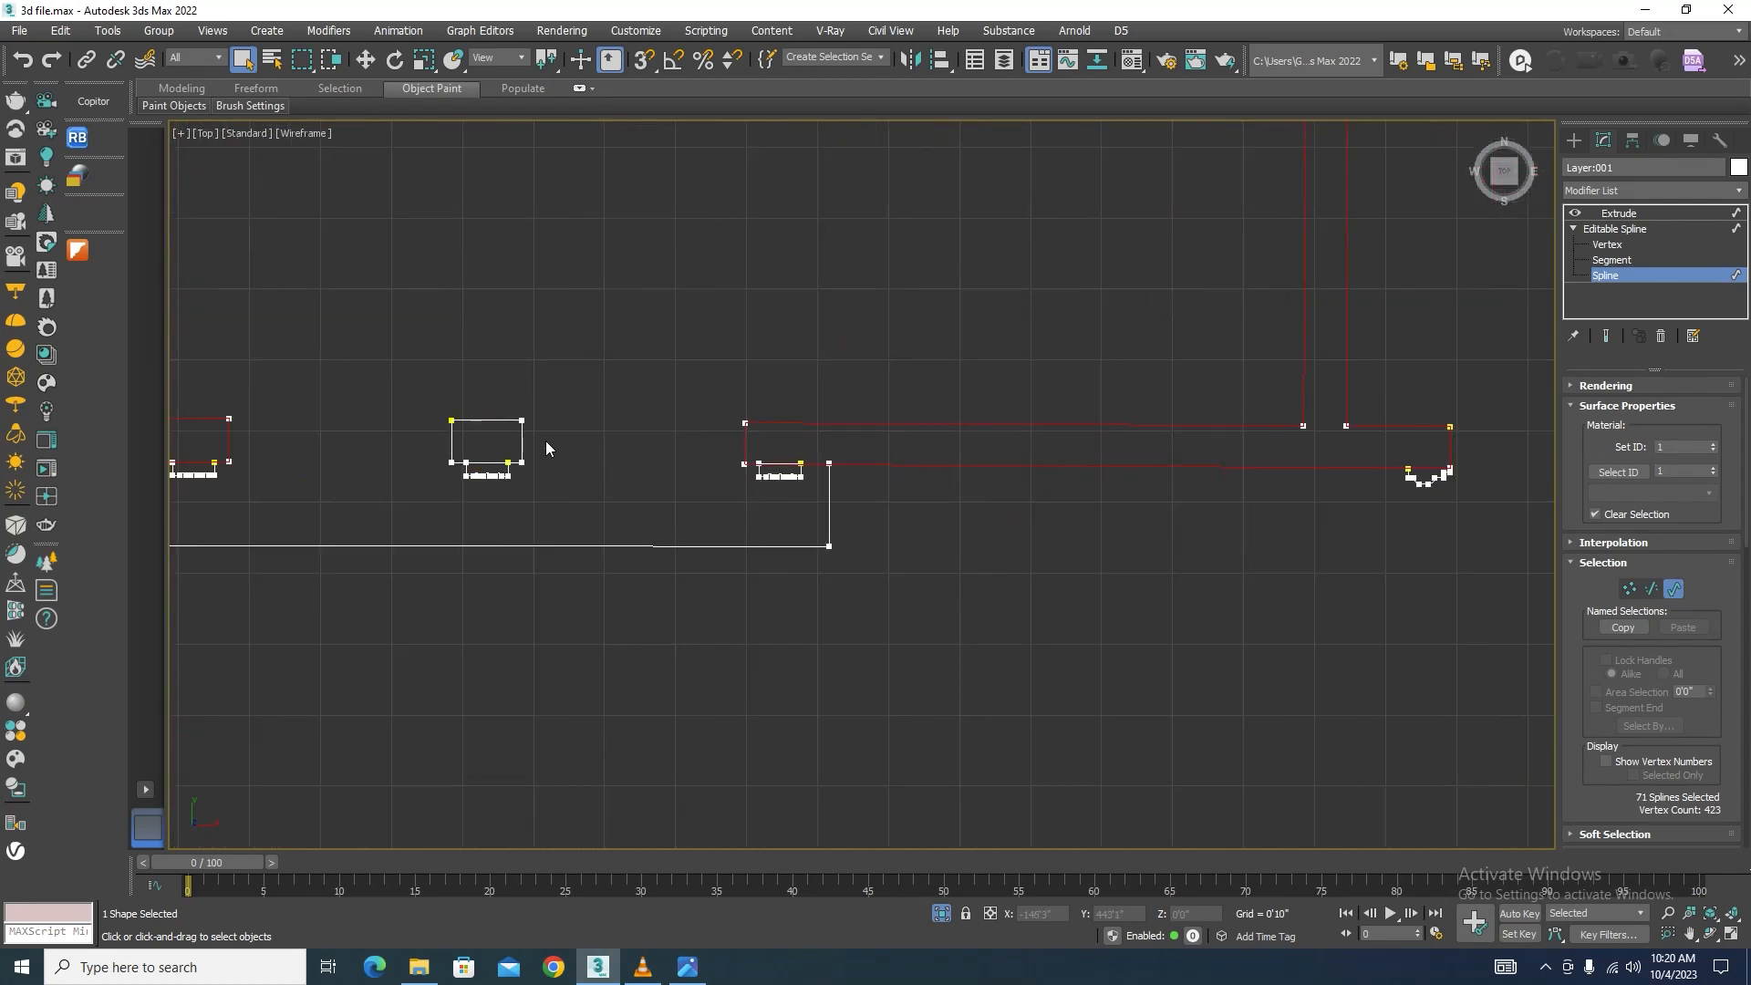
ctrl+drag(500, 388, 484, 460)
scroll(800, 382, down, 3)
scroll(1010, 426, up, 4)
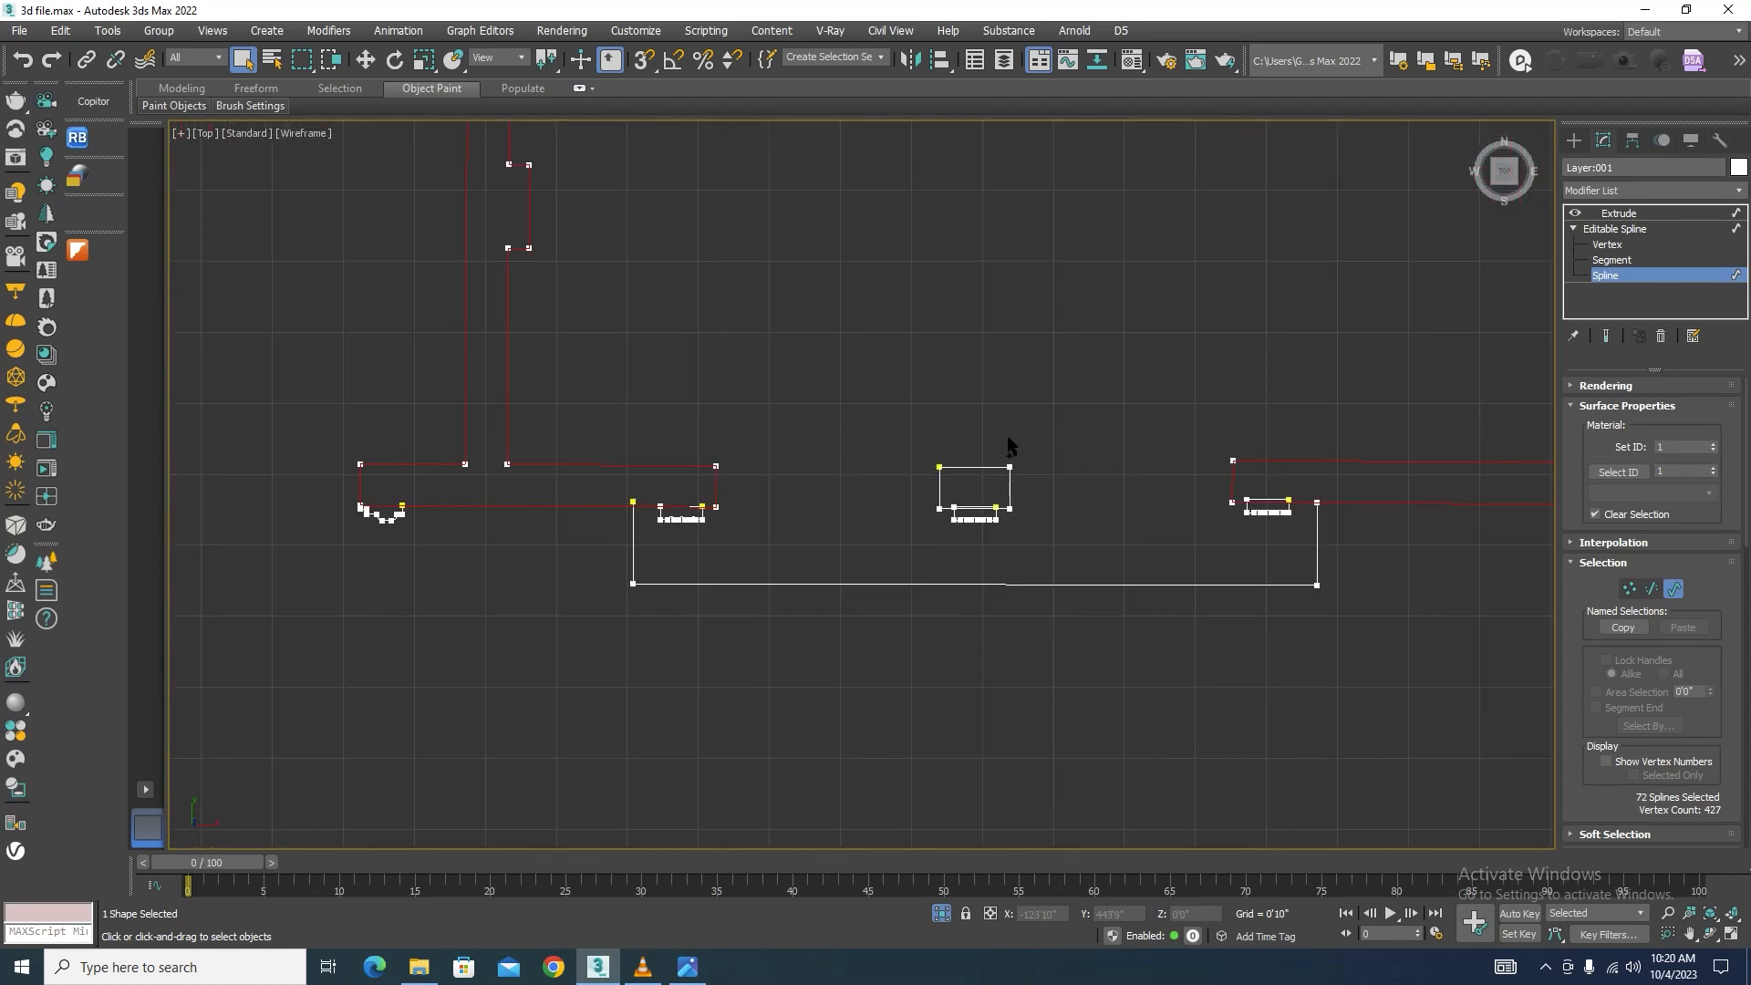
ctrl+drag(1008, 436, 975, 483)
scroll(903, 478, down, 4)
middle_drag(1188, 443, 818, 541)
scroll(771, 583, down, 6)
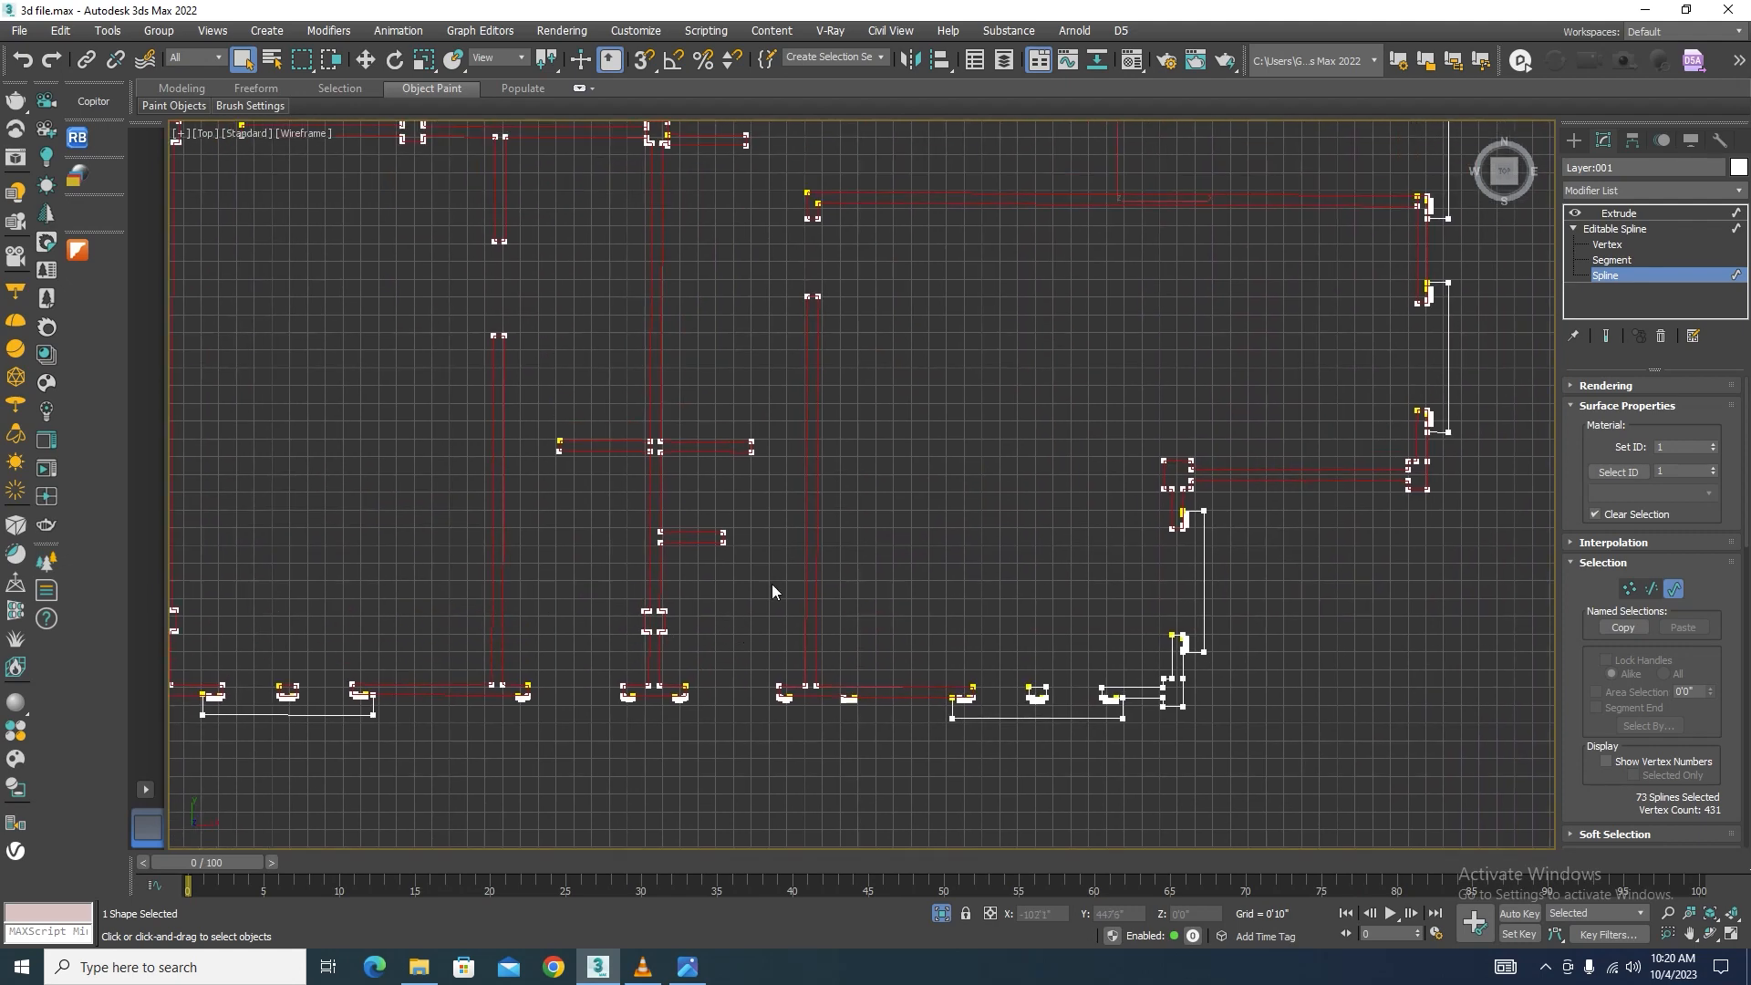
Step: Detach the selected wall splines from the floor plan as a separate shape
scroll(1722, 481, down, 10)
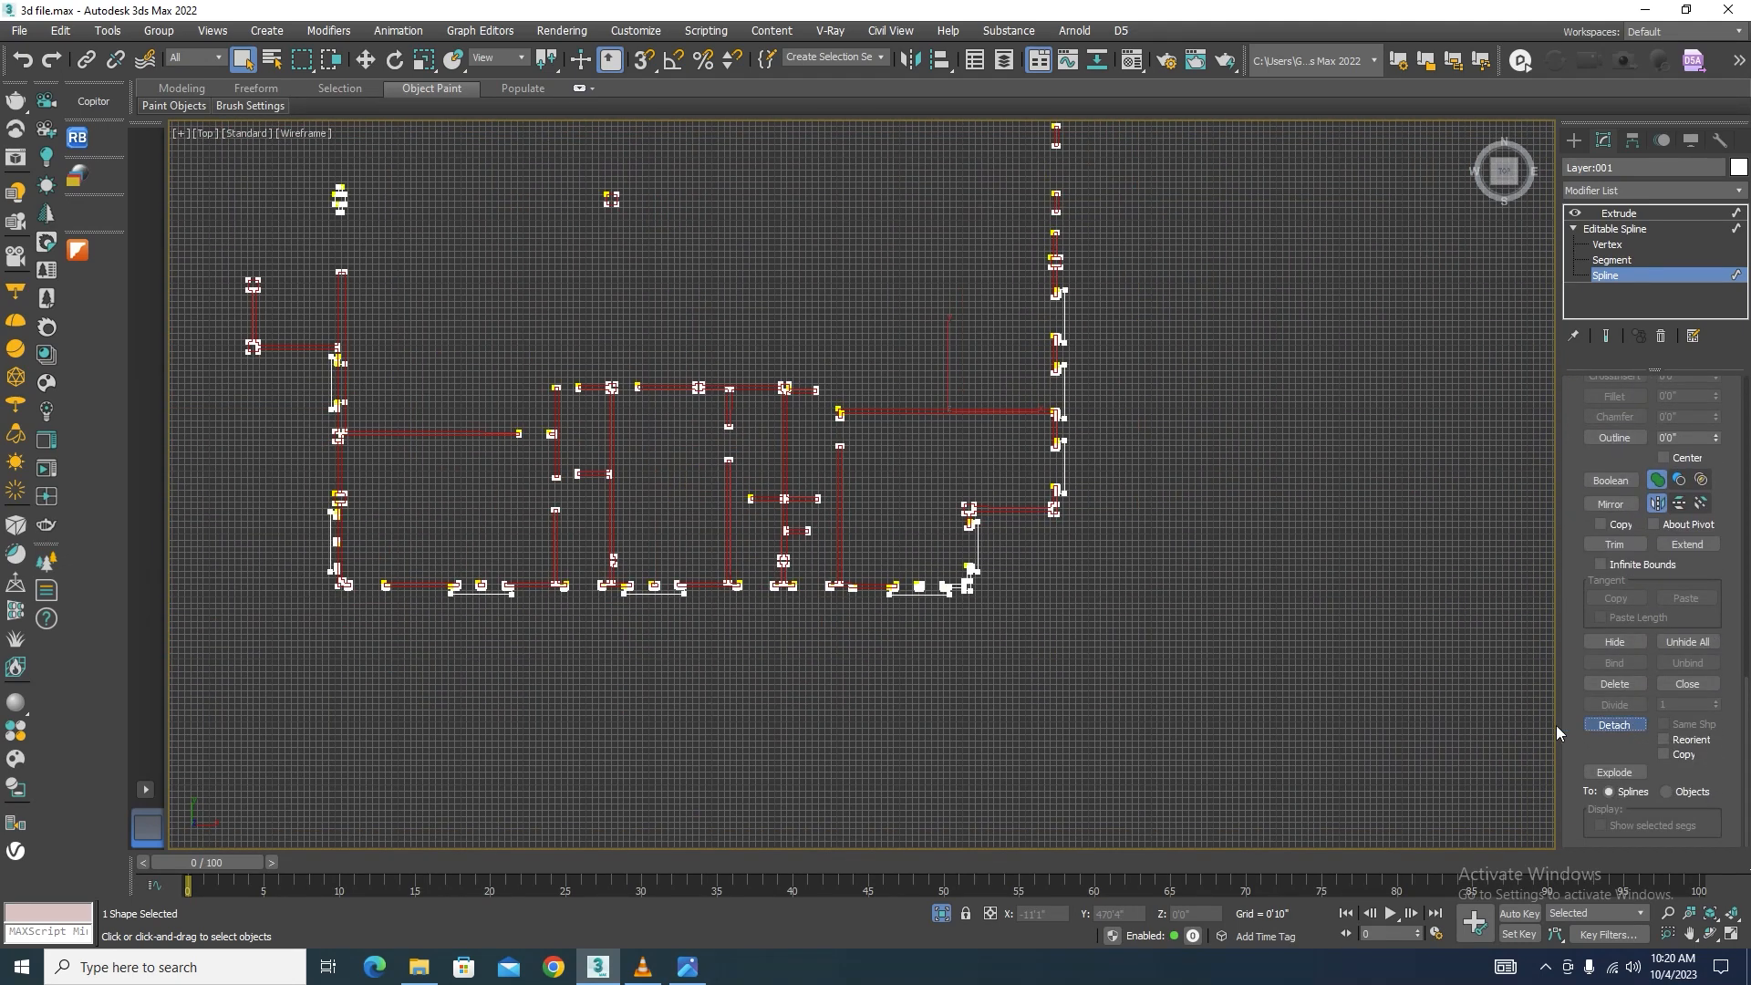
click(935, 493)
scroll(964, 568, down, 2)
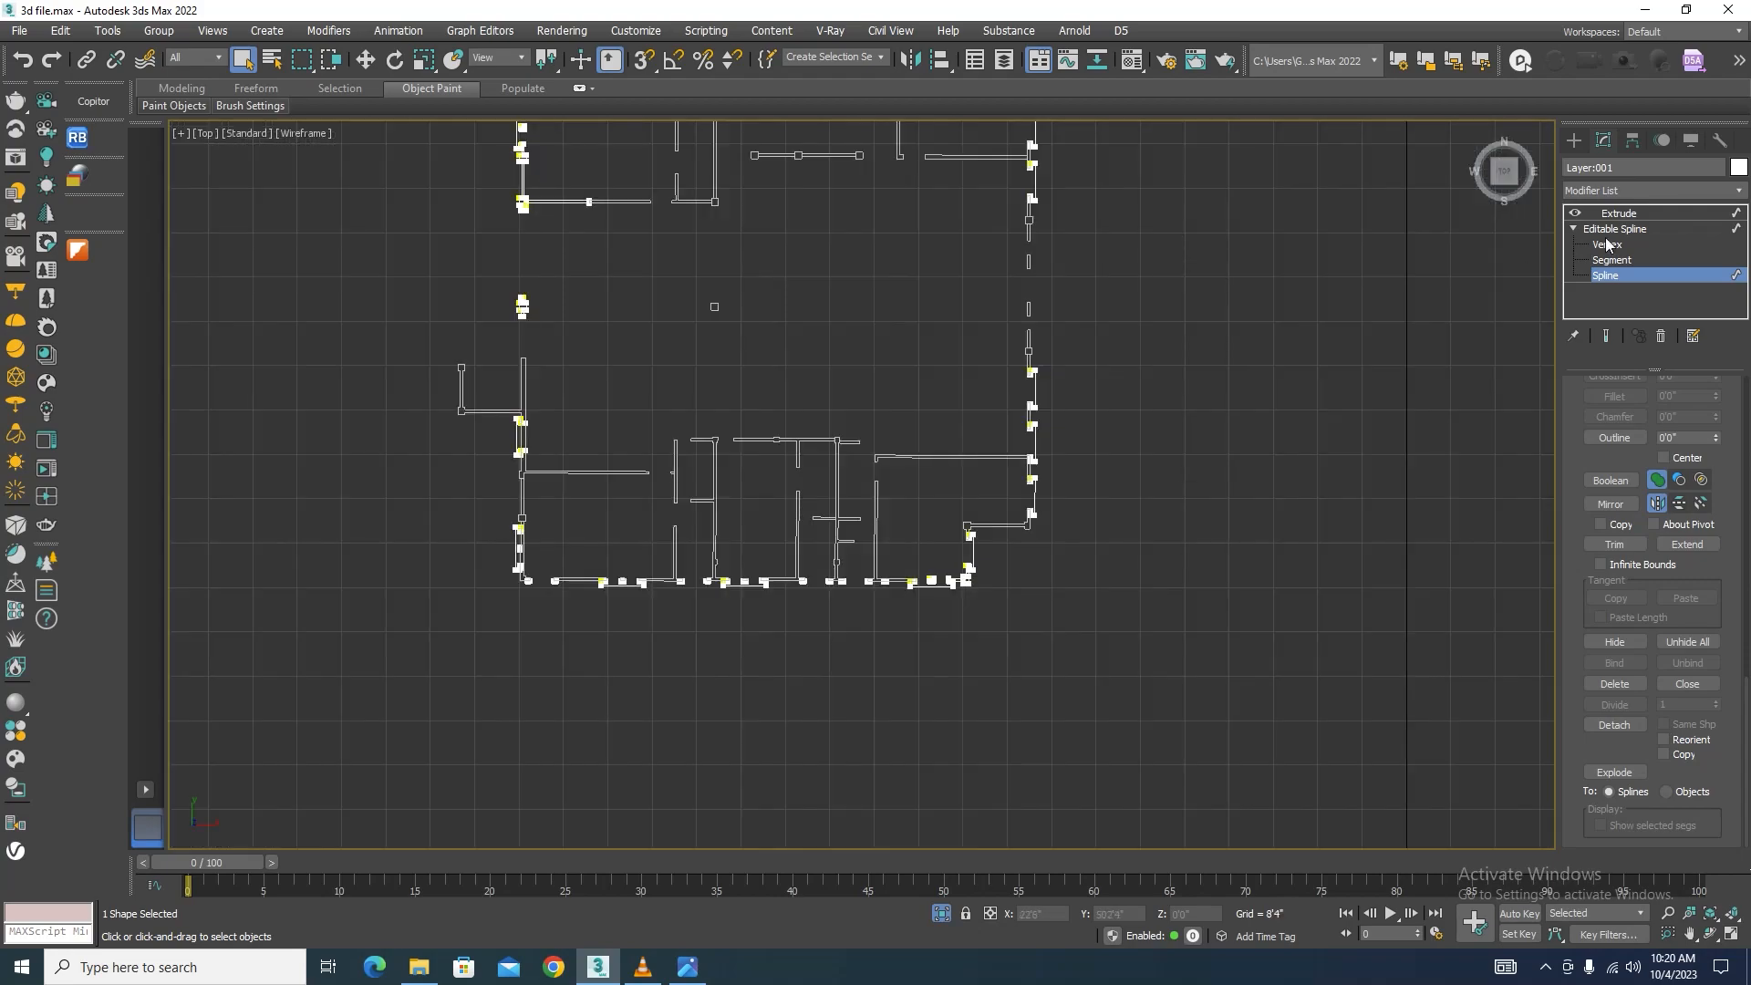
Step: Return to the Extrude level and inspect the remaining extruded pieces in an orbited edged-faces view
click(1618, 213)
scroll(932, 479, down, 2)
alt+middle_drag(933, 479, 1011, 452)
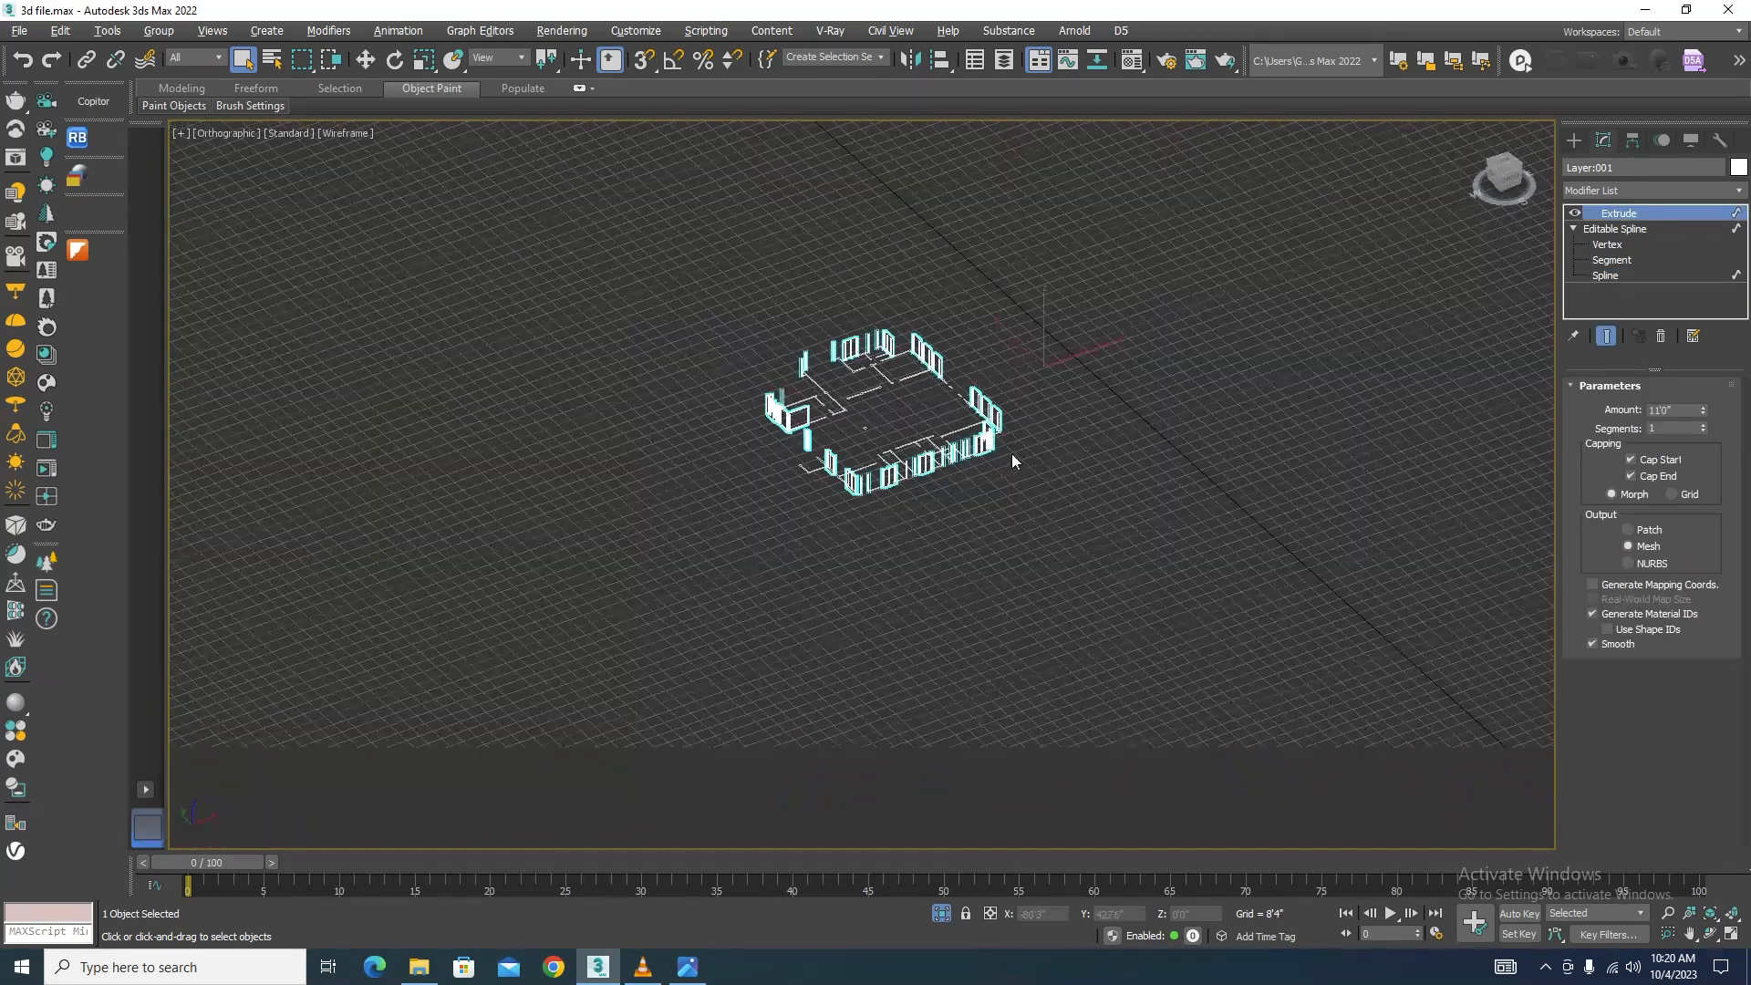
scroll(1064, 552, up, 2)
key(F4)
scroll(1066, 574, up, 5)
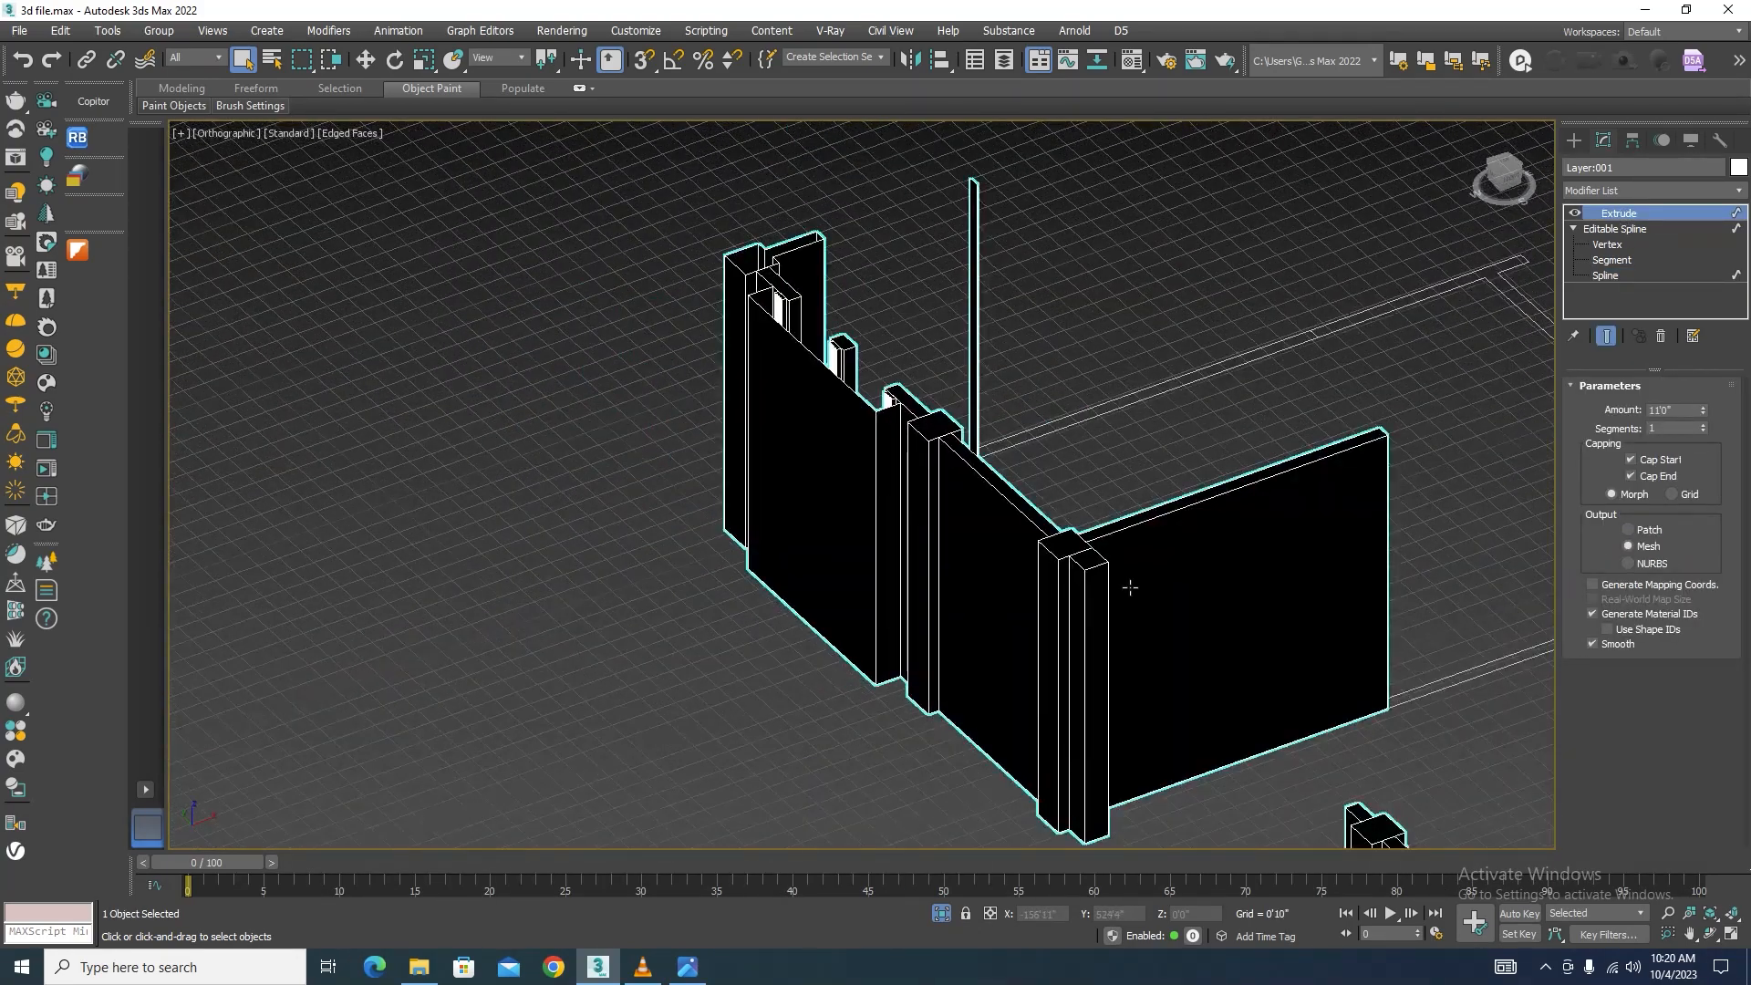
Step: At Spline level, select the leftover west-side wall and column splines, including the small pier between the windows
click(1607, 276)
scroll(1189, 553, down, 2)
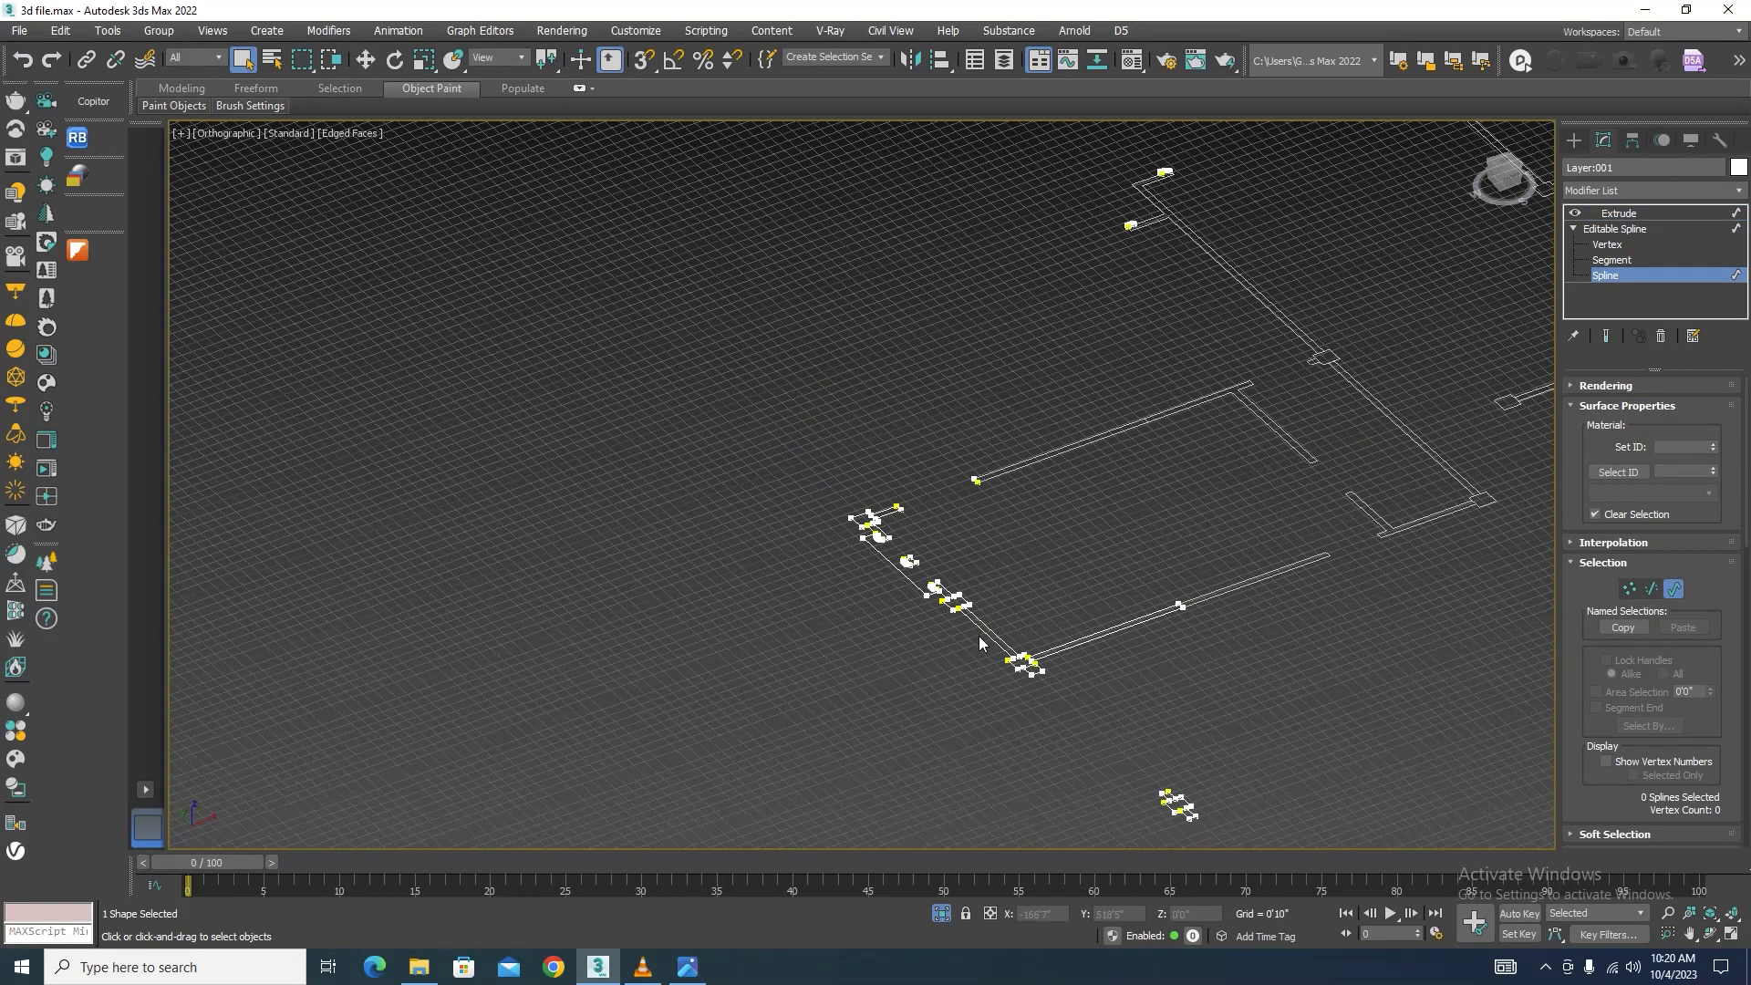
scroll(980, 644, up, 3)
drag(913, 801, 913, 800)
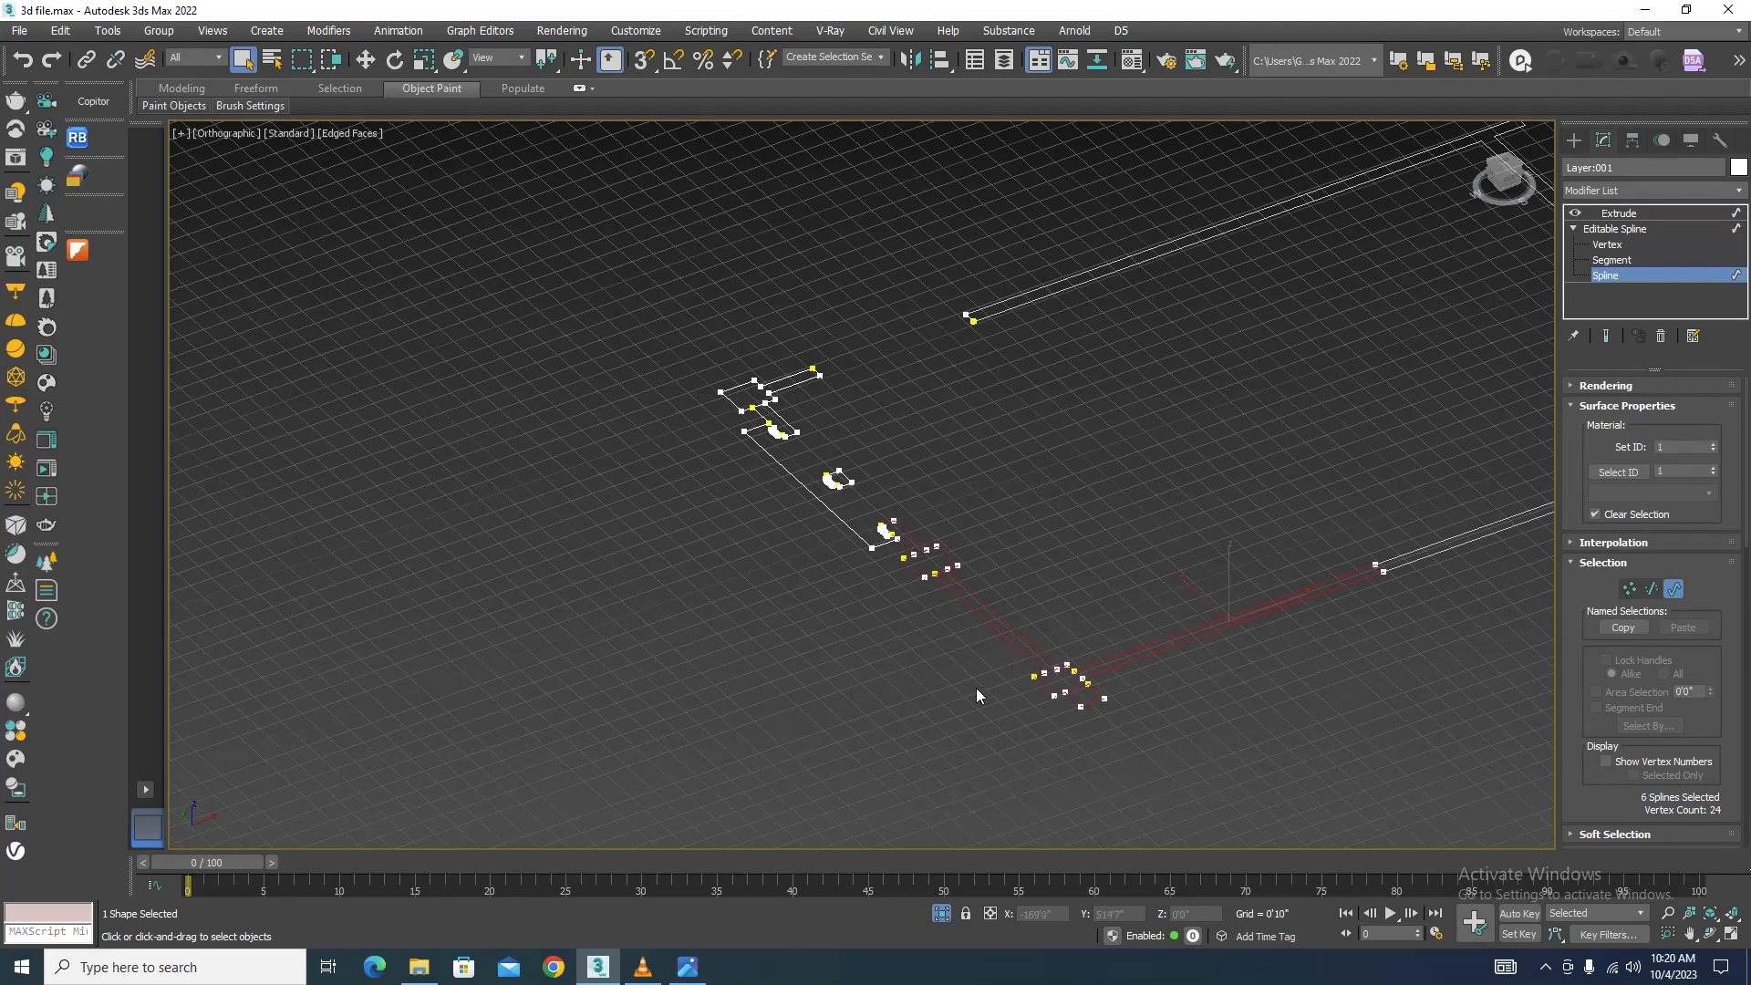
scroll(847, 461, up, 5)
ctrl+drag(829, 516, 798, 586)
Step: Add the remaining wall and corner splines of the north-west room to the selection
scroll(826, 575, down, 2)
scroll(710, 393, up, 3)
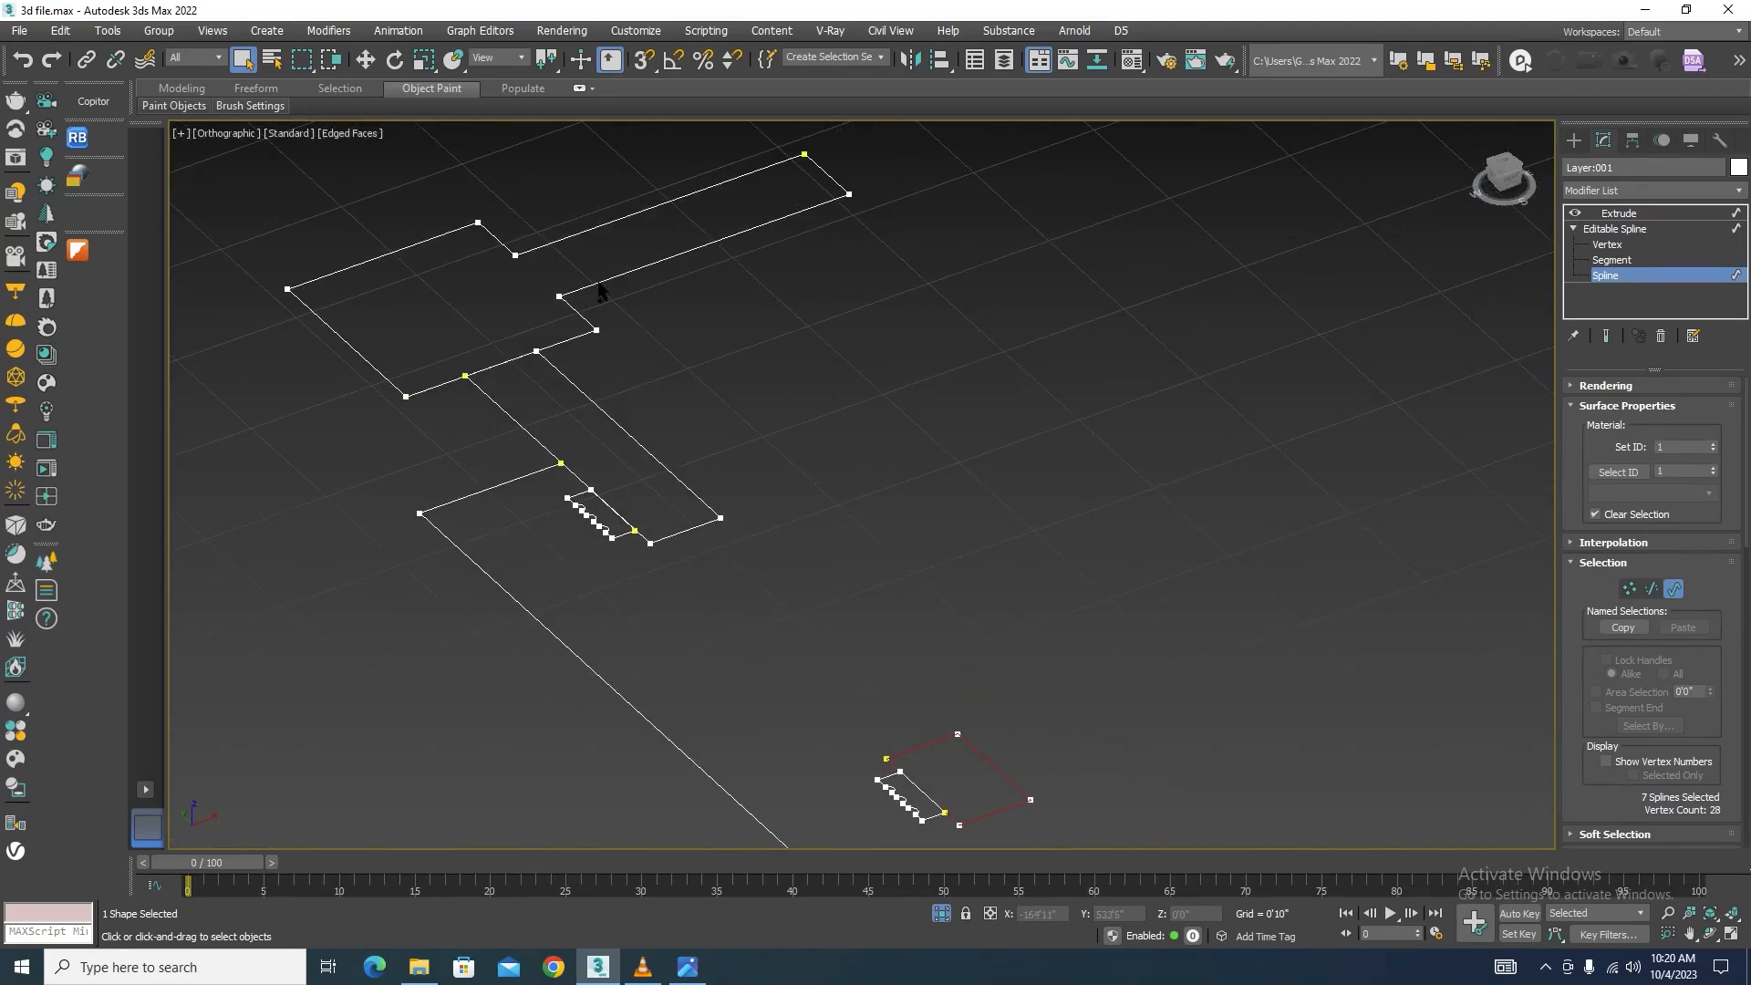
ctrl+drag(615, 185, 374, 391)
scroll(621, 376, down, 5)
scroll(796, 358, down, 4)
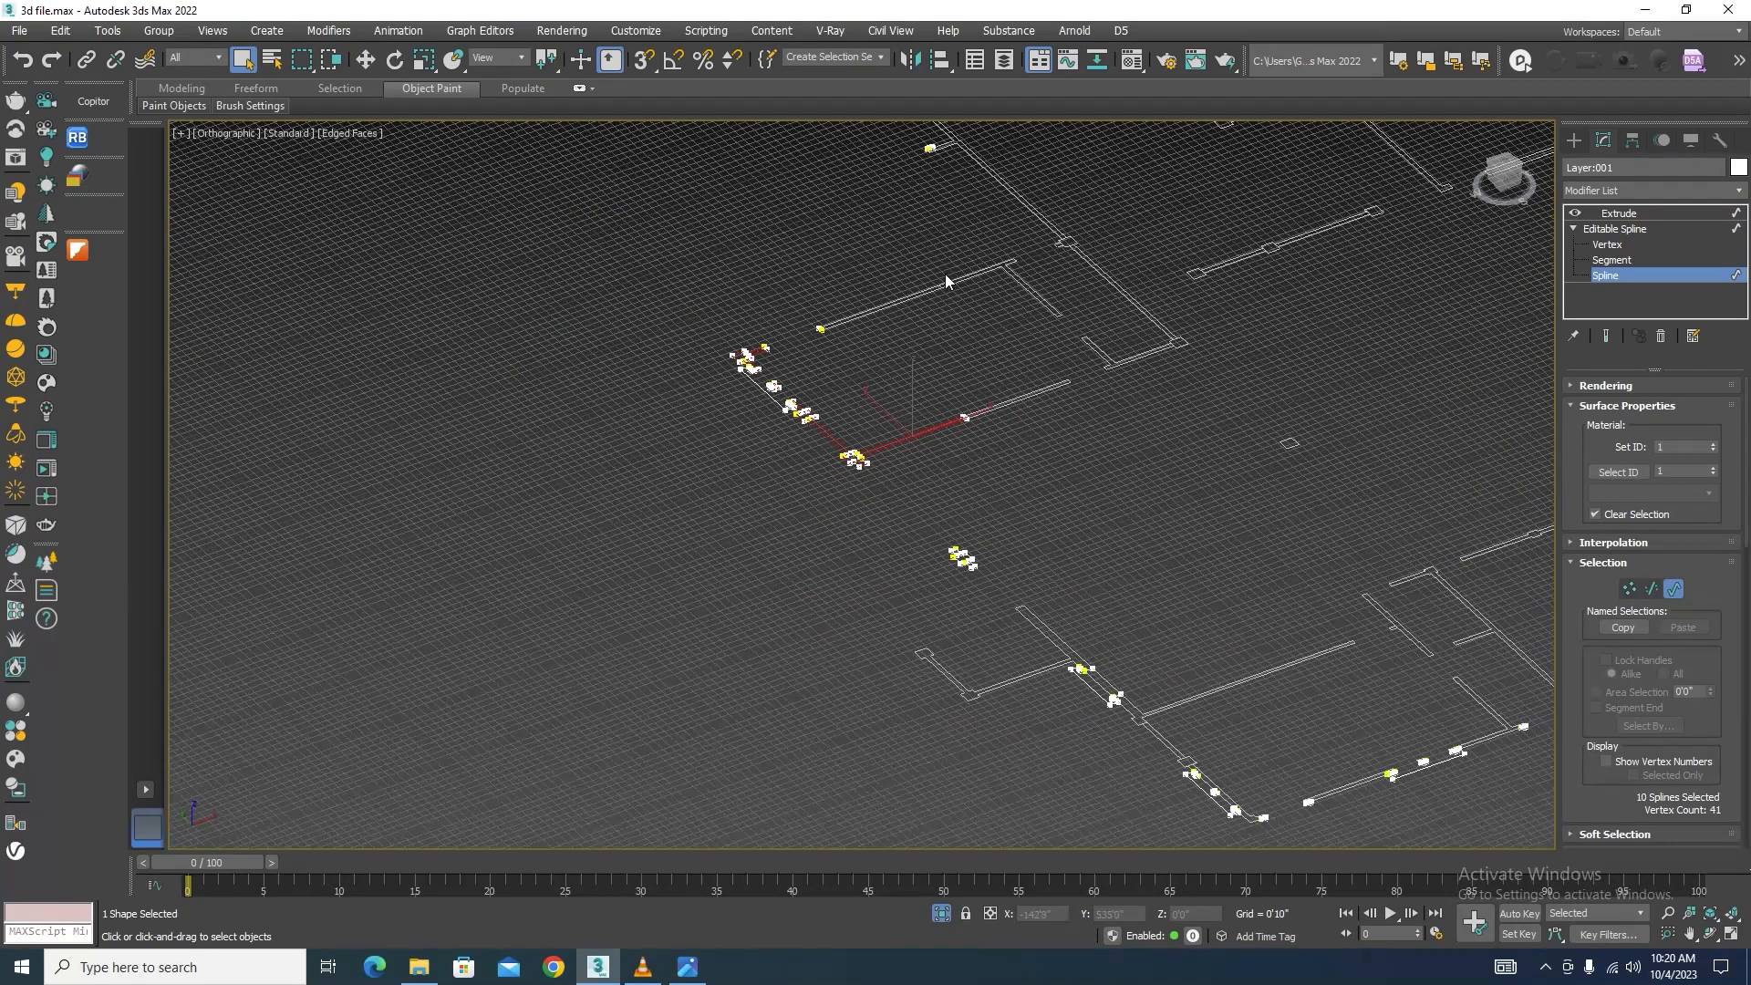
scroll(945, 273, up, 3)
ctrl+drag(954, 226, 493, 531)
ctrl+drag(1242, 390, 1000, 740)
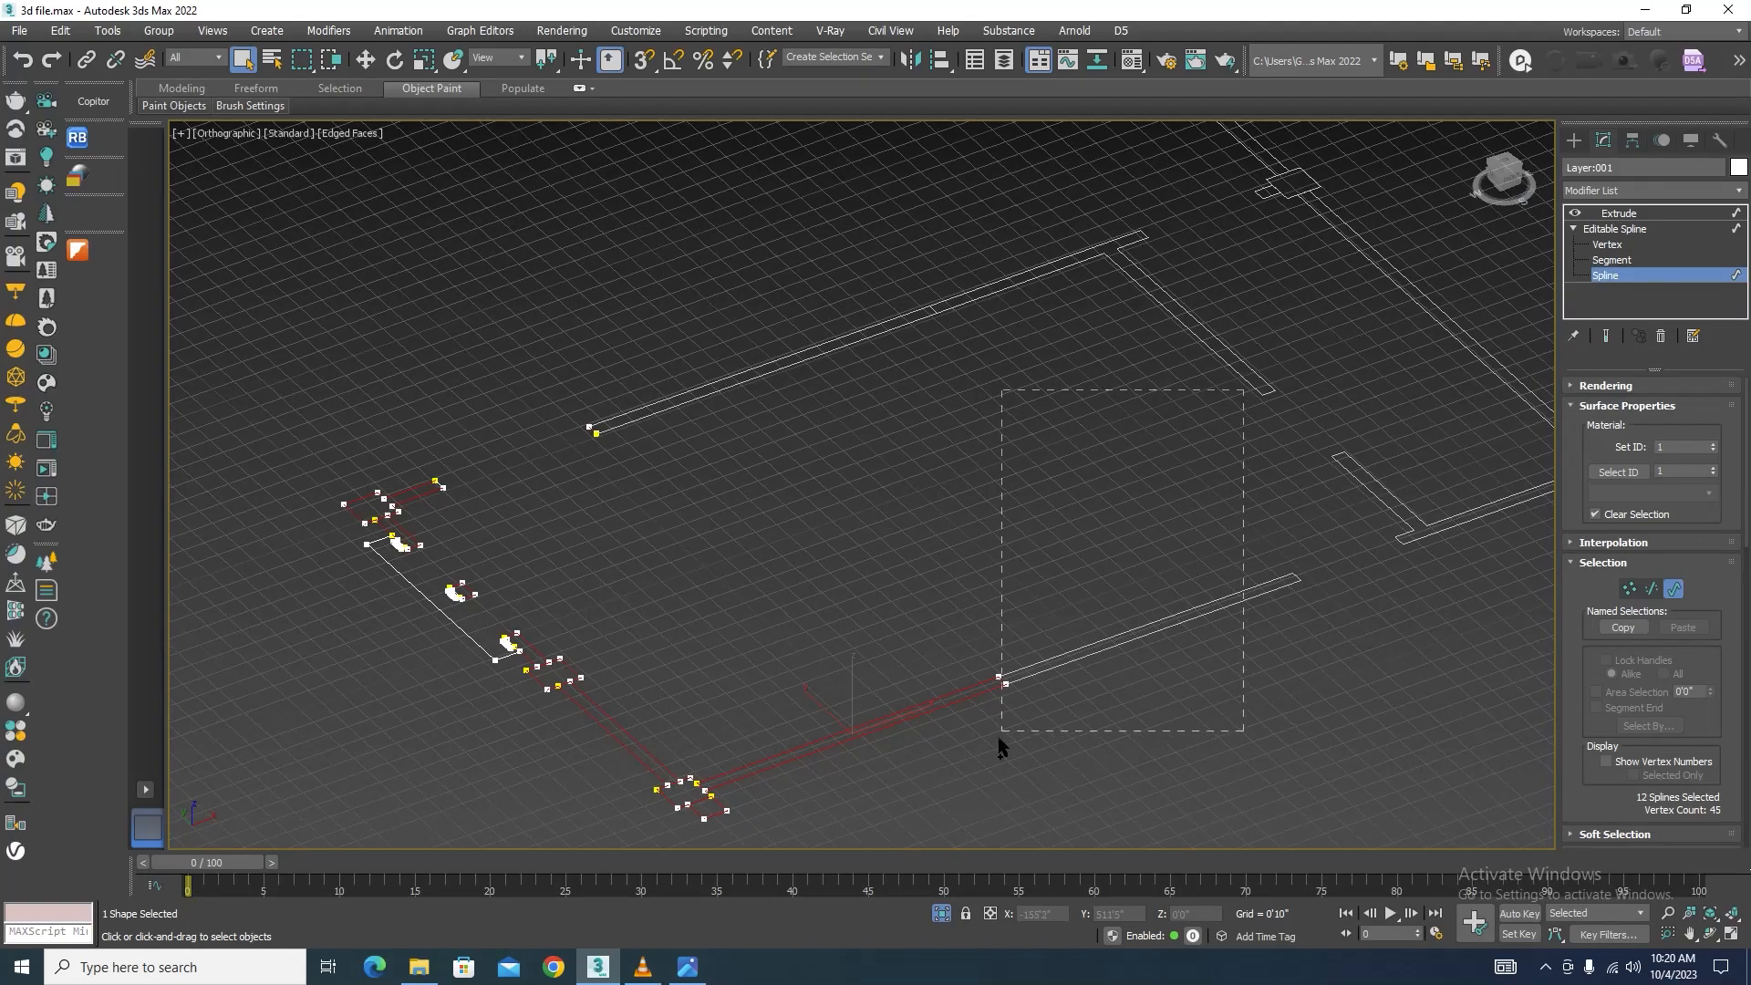
Step: Examine the whole plan, switching to the top view, for wall splines still missing from the selection
scroll(1100, 458, down, 5)
scroll(877, 450, up, 6)
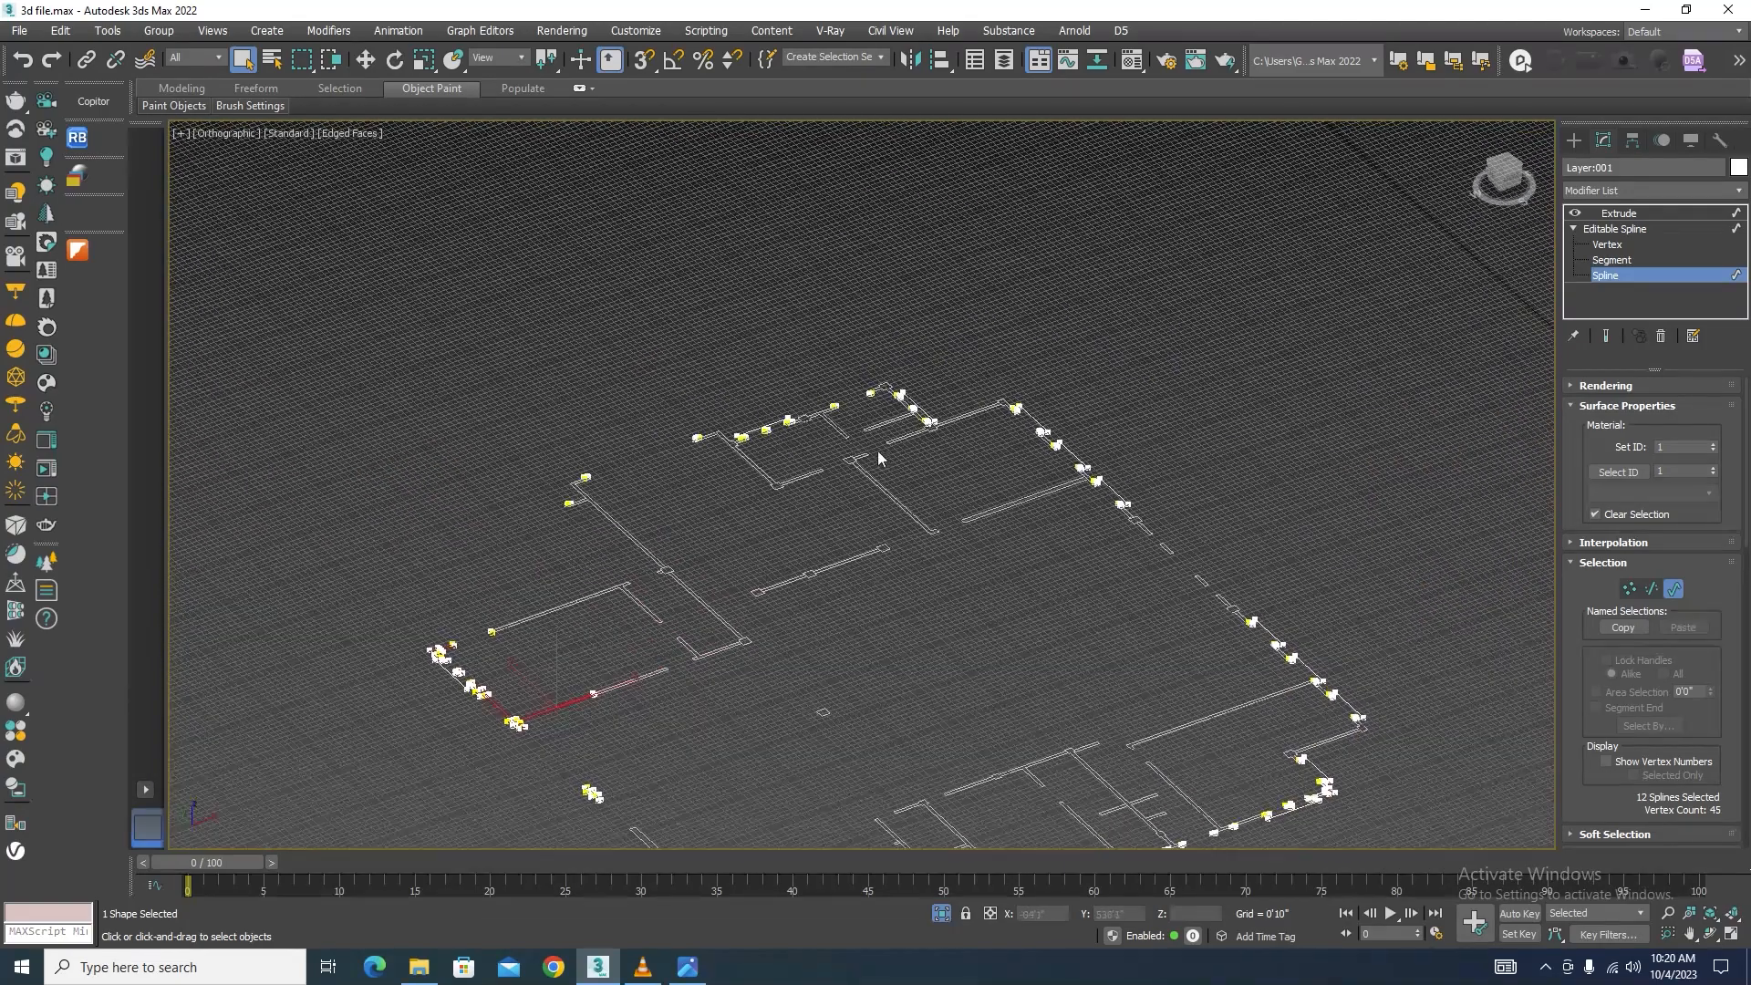
scroll(962, 387, down, 3)
key(t)
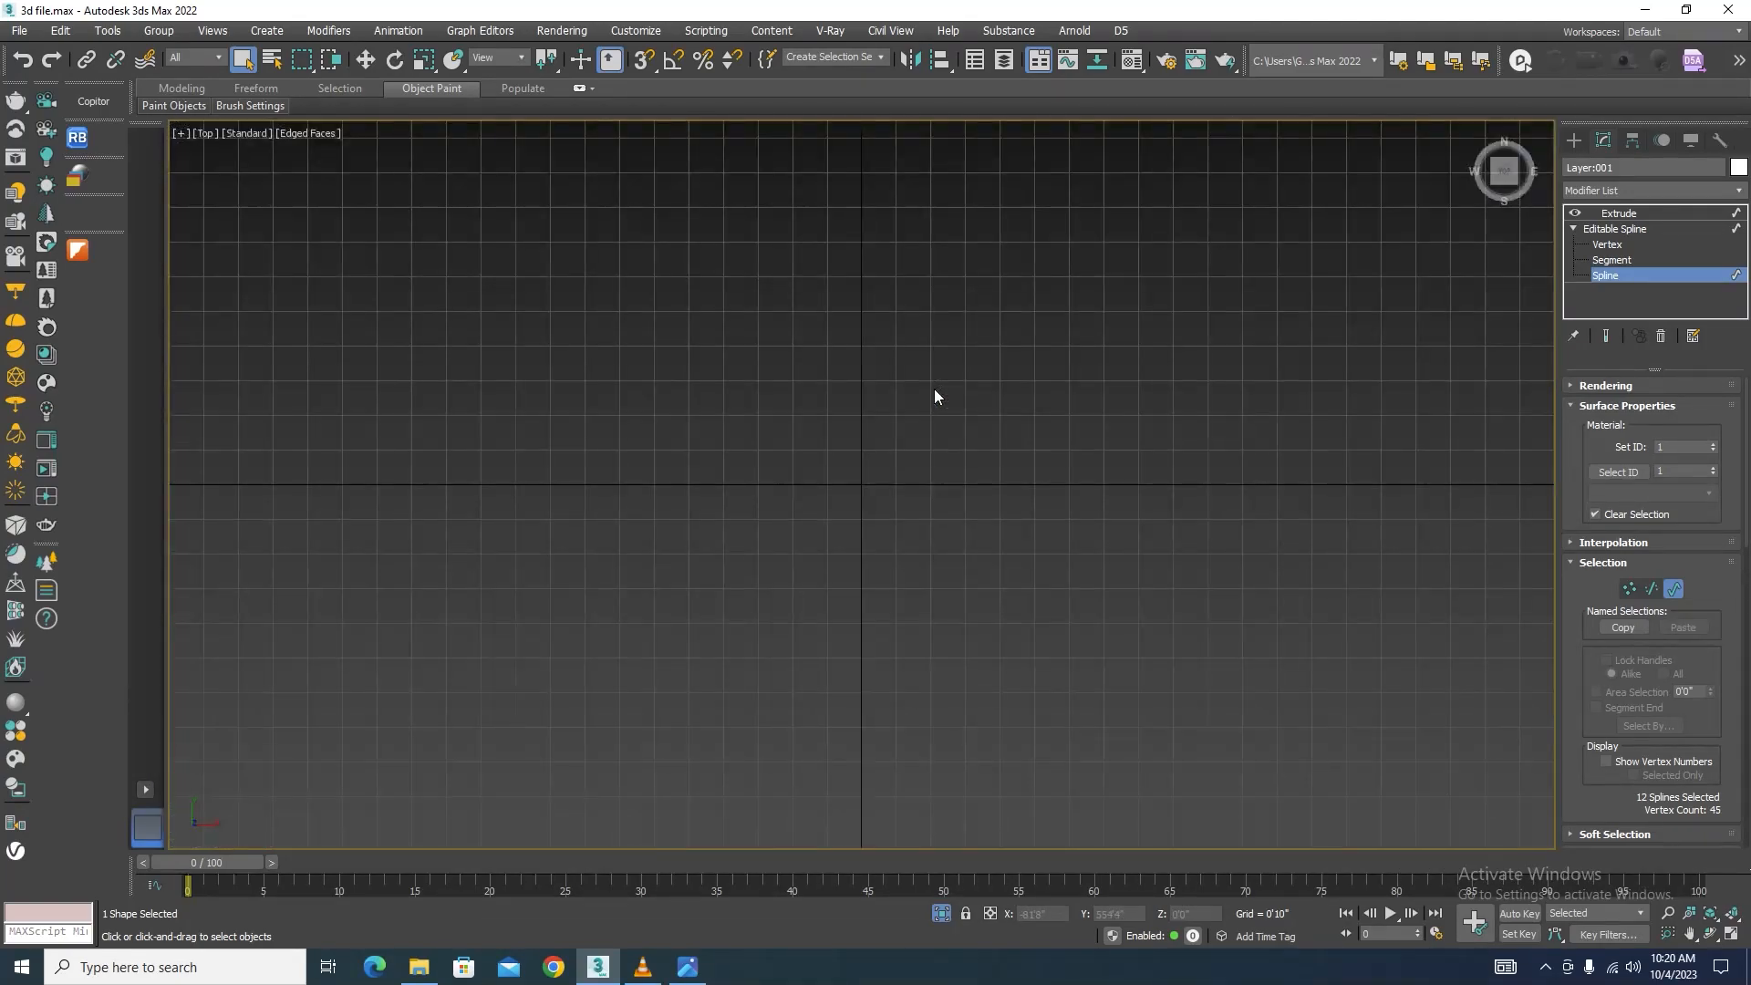
key(z)
middle_drag(877, 449, 597, 438)
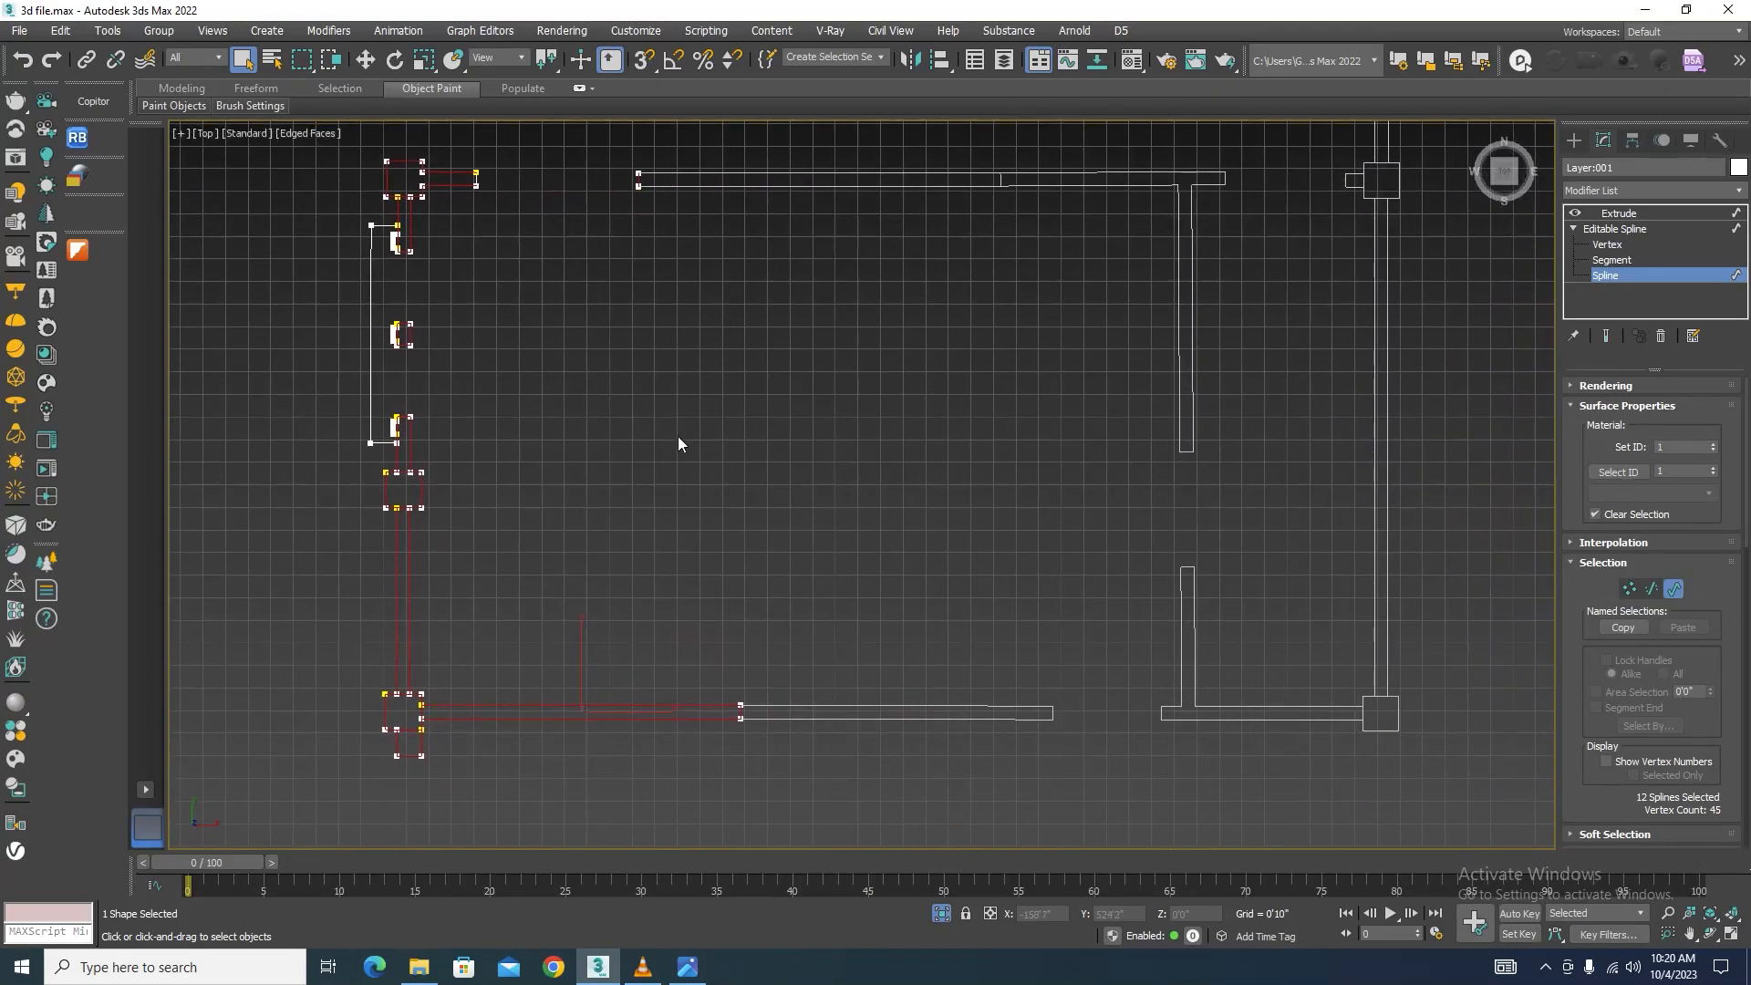
scroll(1111, 446, down, 5)
middle_drag(1223, 540, 774, 621)
scroll(860, 265, up, 6)
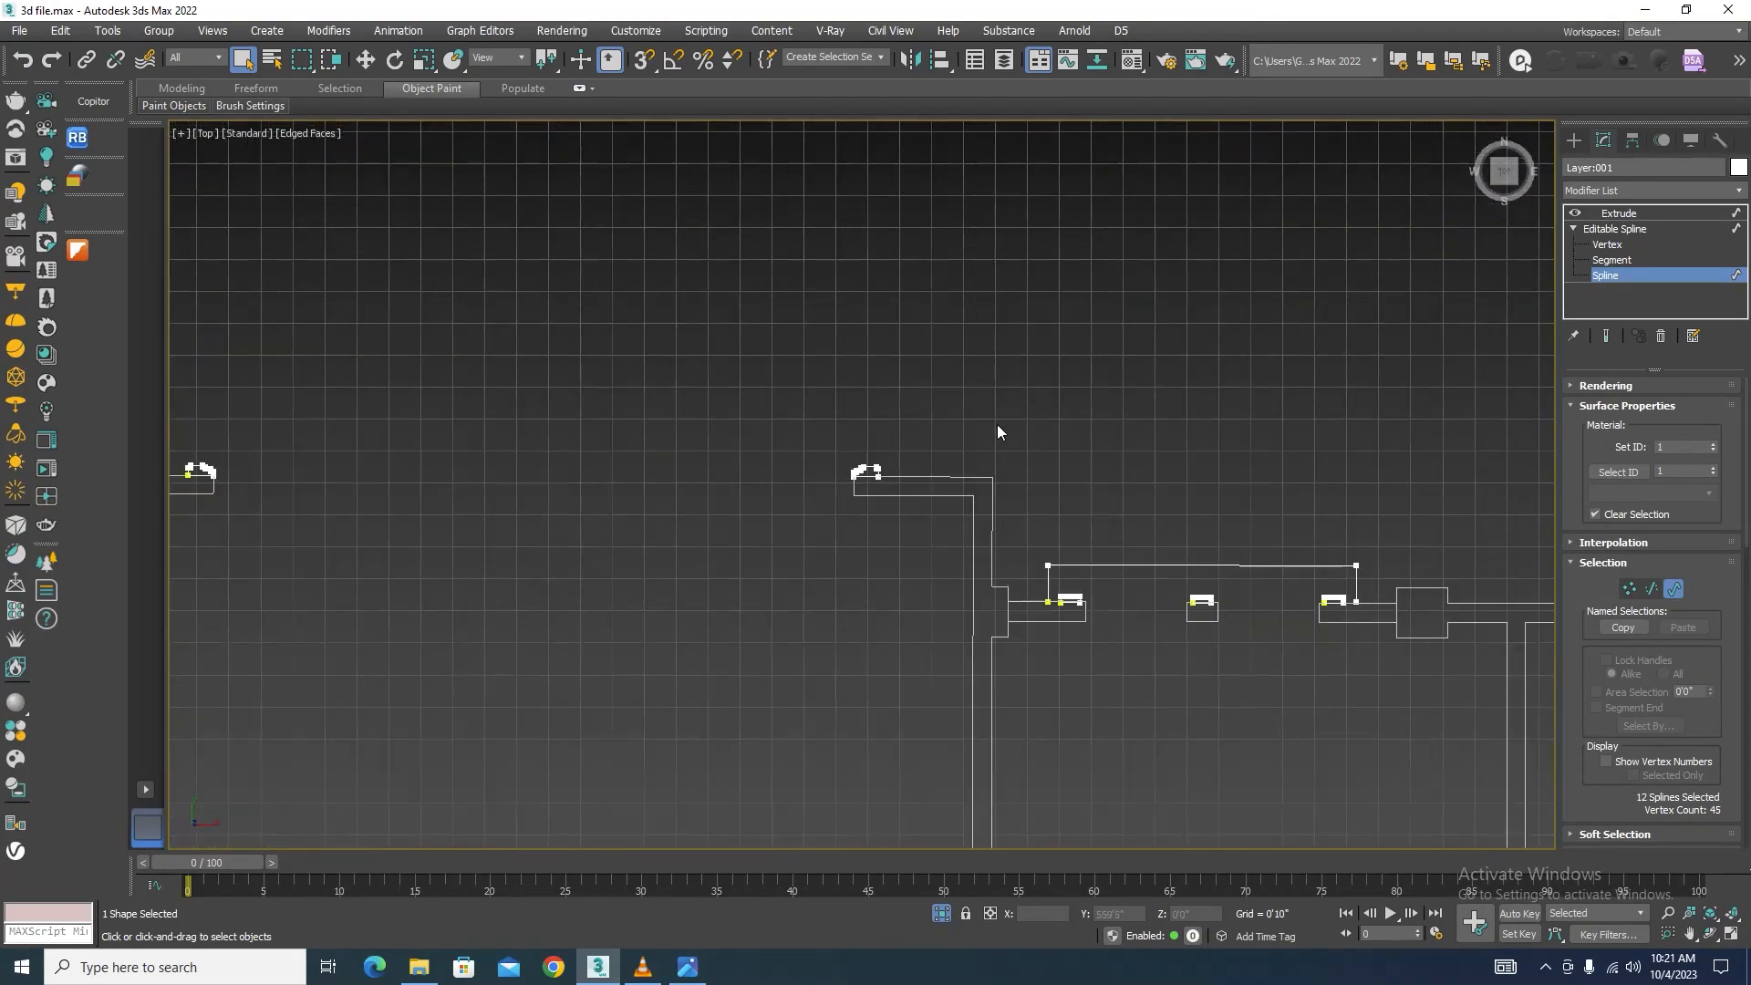
scroll(1050, 518, down, 6)
scroll(889, 744, up, 4)
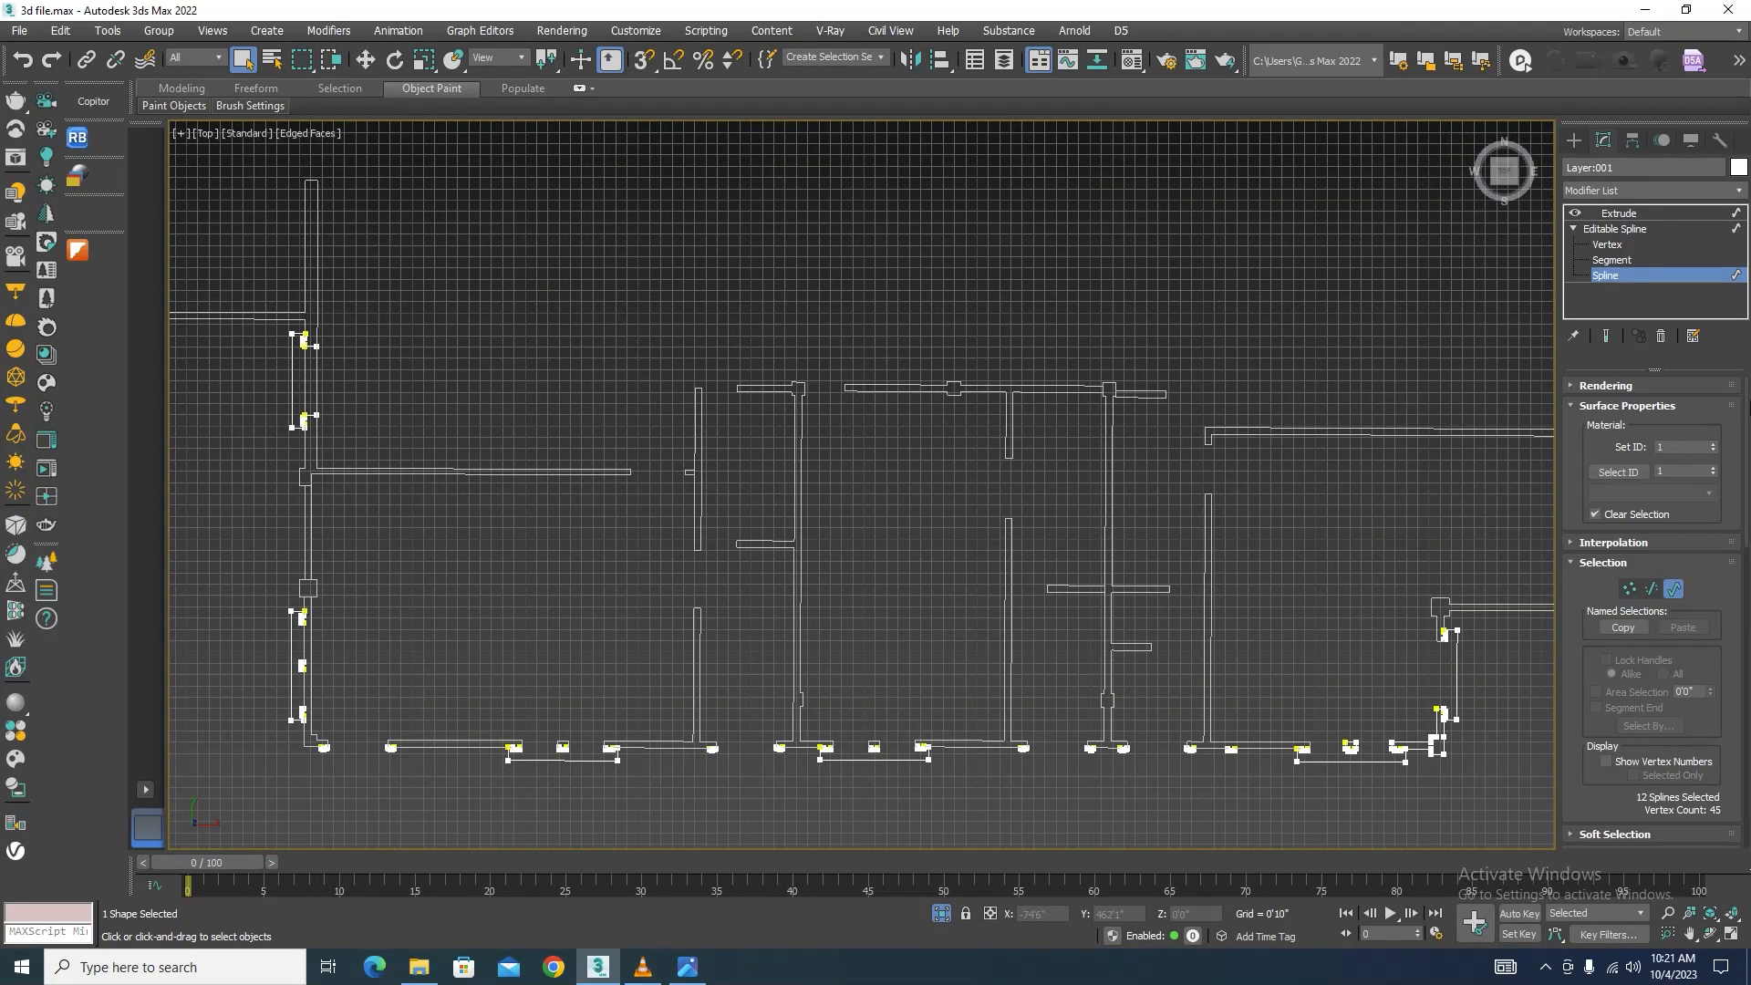
Step: Detach the selected north-west wall splines as a separate shape and leave Spline sub-object editing
scroll(1745, 468, down, 10)
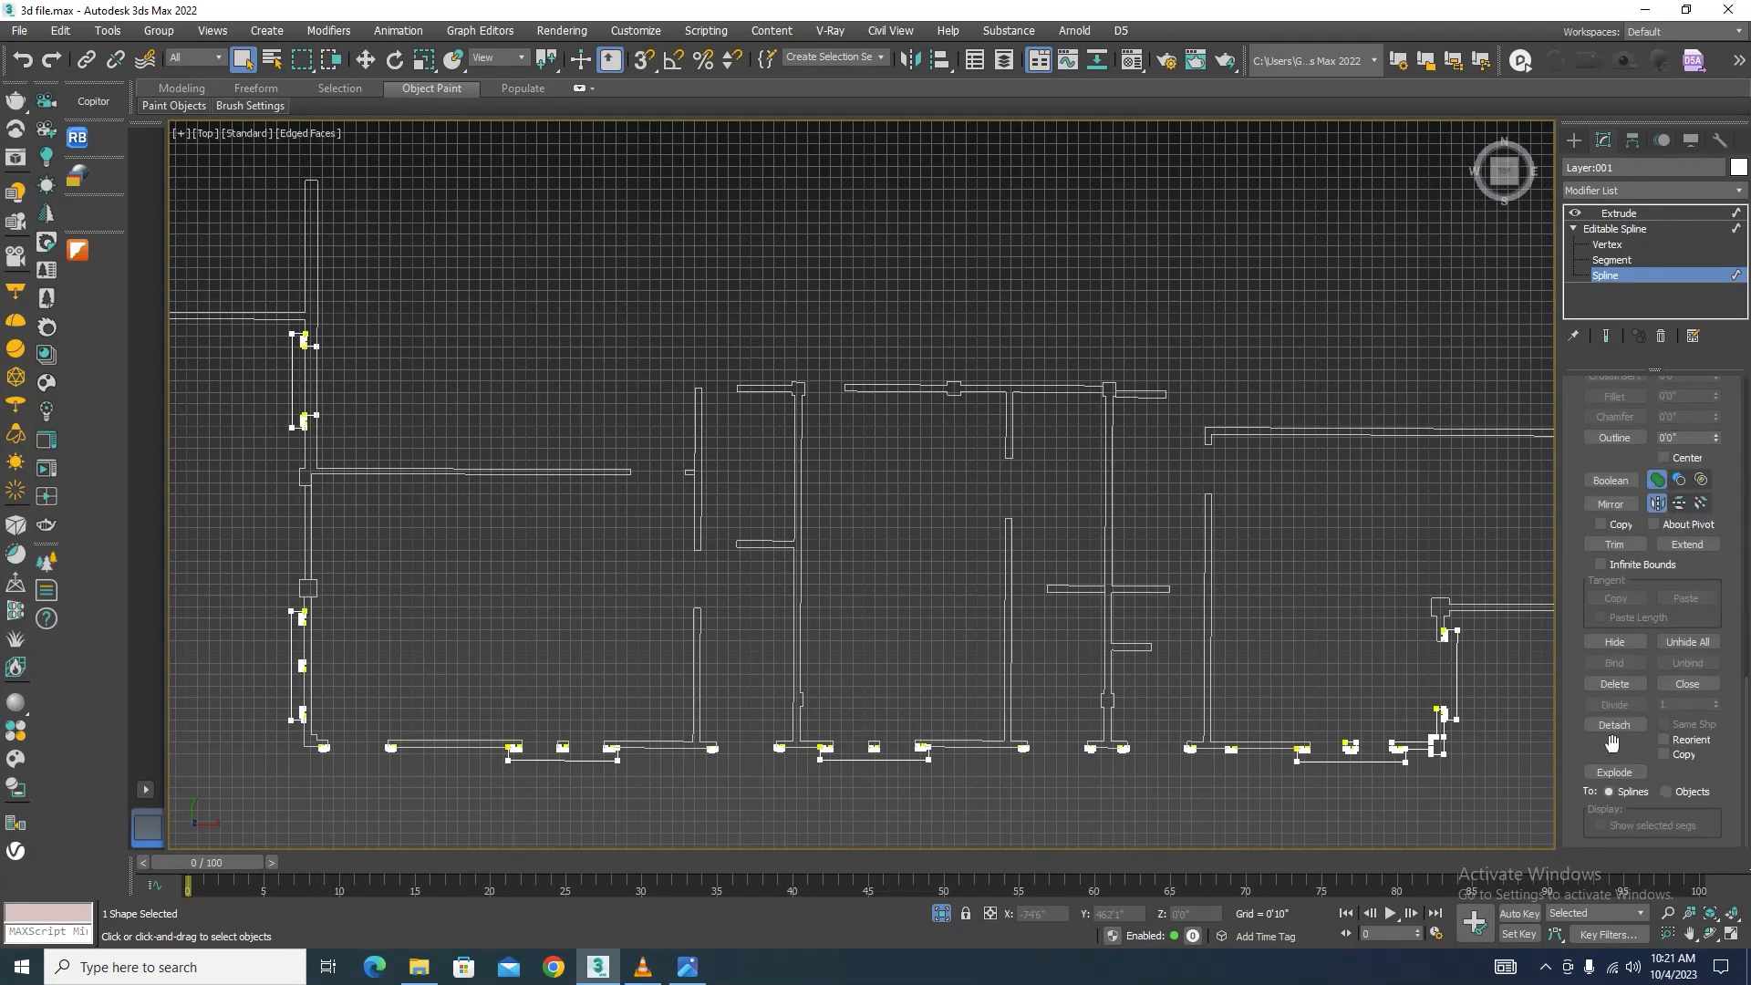
click(1613, 724)
click(933, 491)
click(1643, 274)
scroll(1016, 545, down, 8)
scroll(961, 341, up, 10)
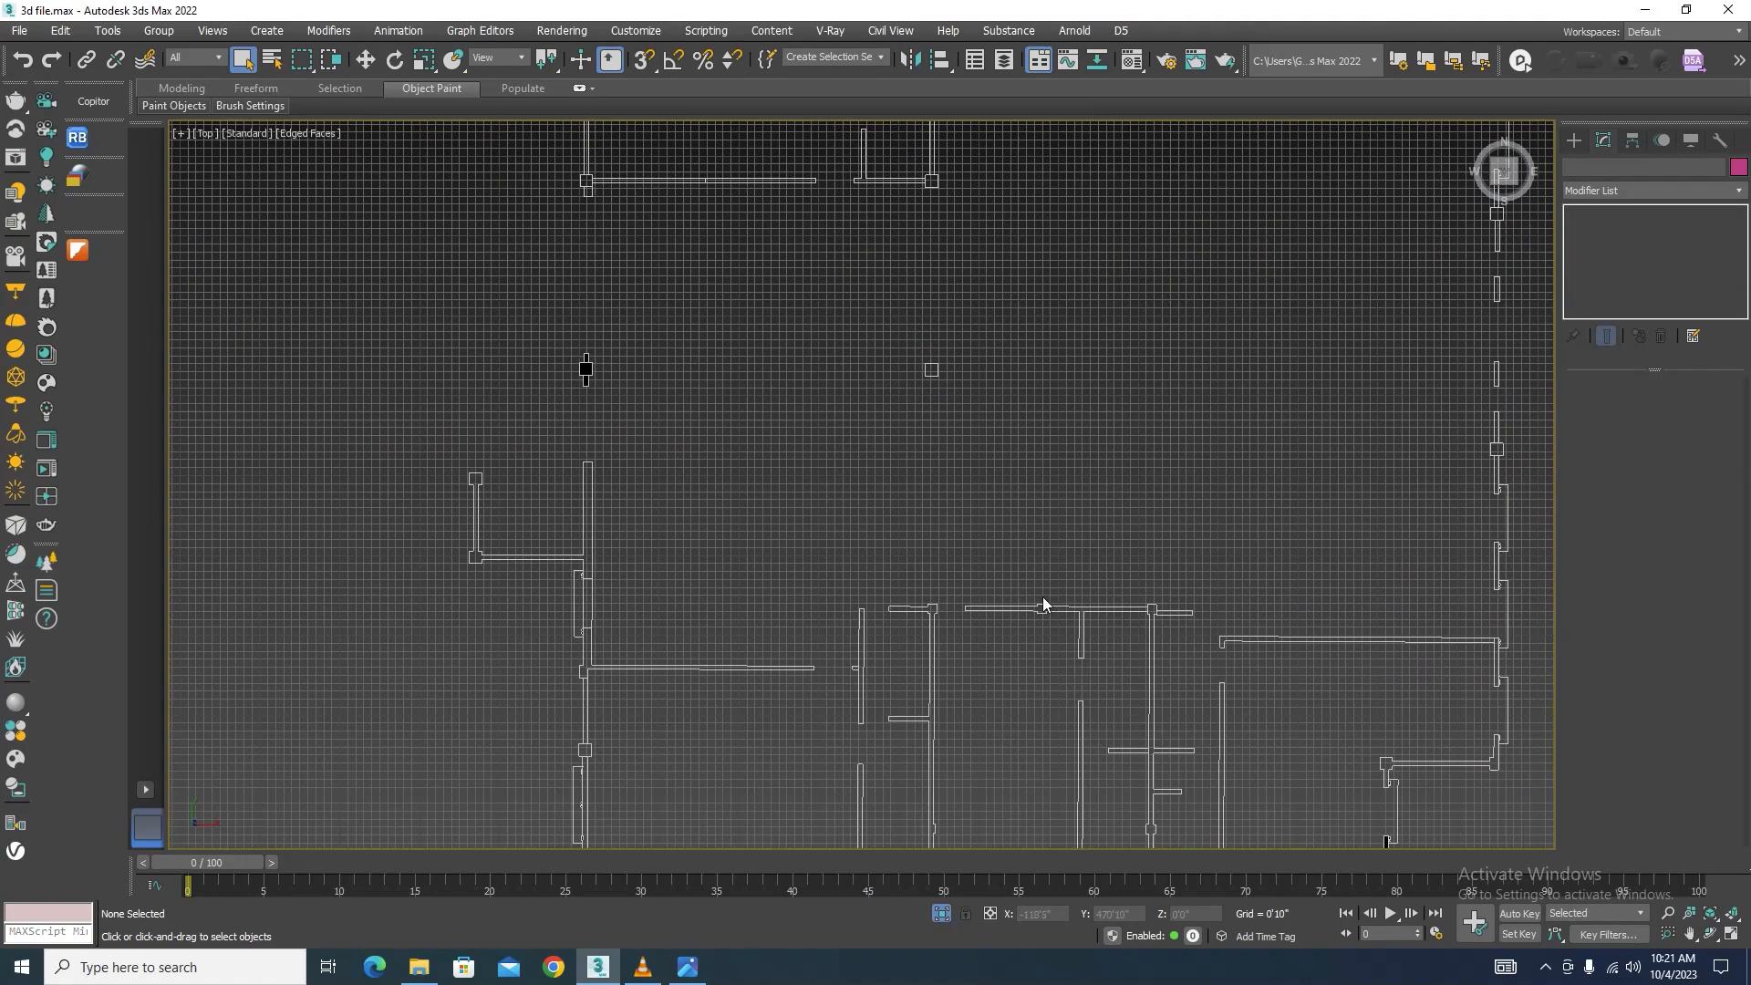
Step: Attach the detached north-west wall splines to the main wall shape
click(1044, 601)
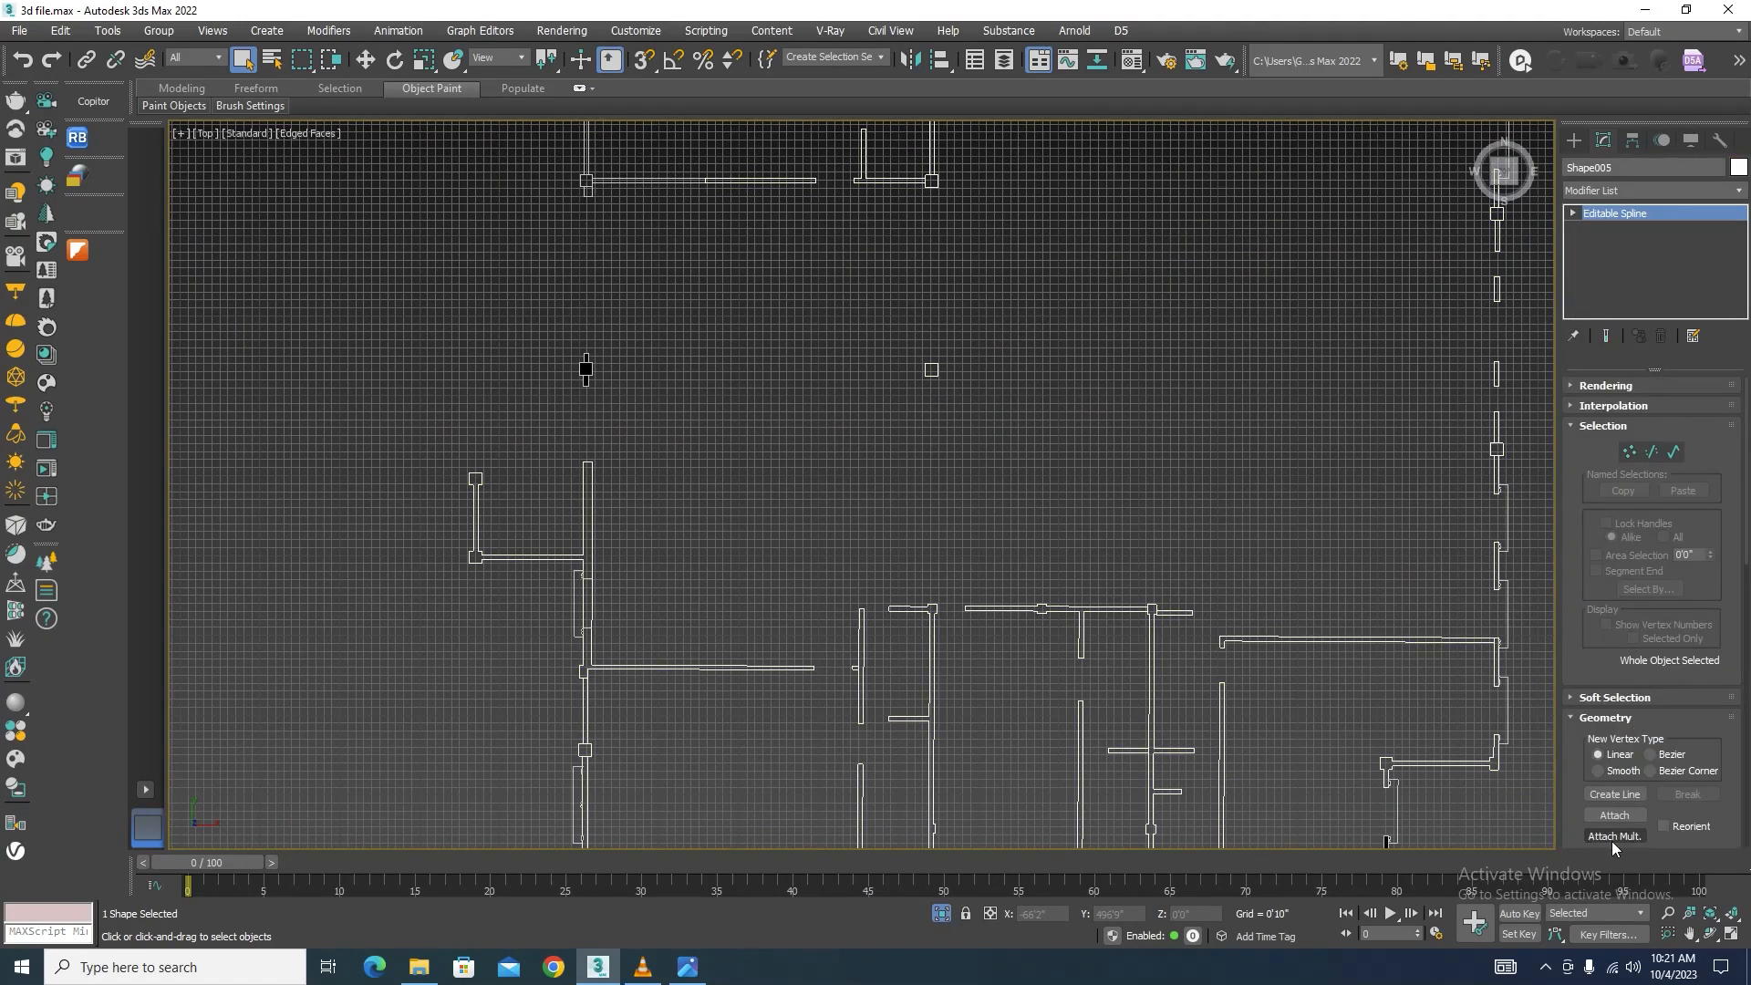
click(1611, 818)
scroll(797, 374, down, 5)
scroll(729, 210, up, 5)
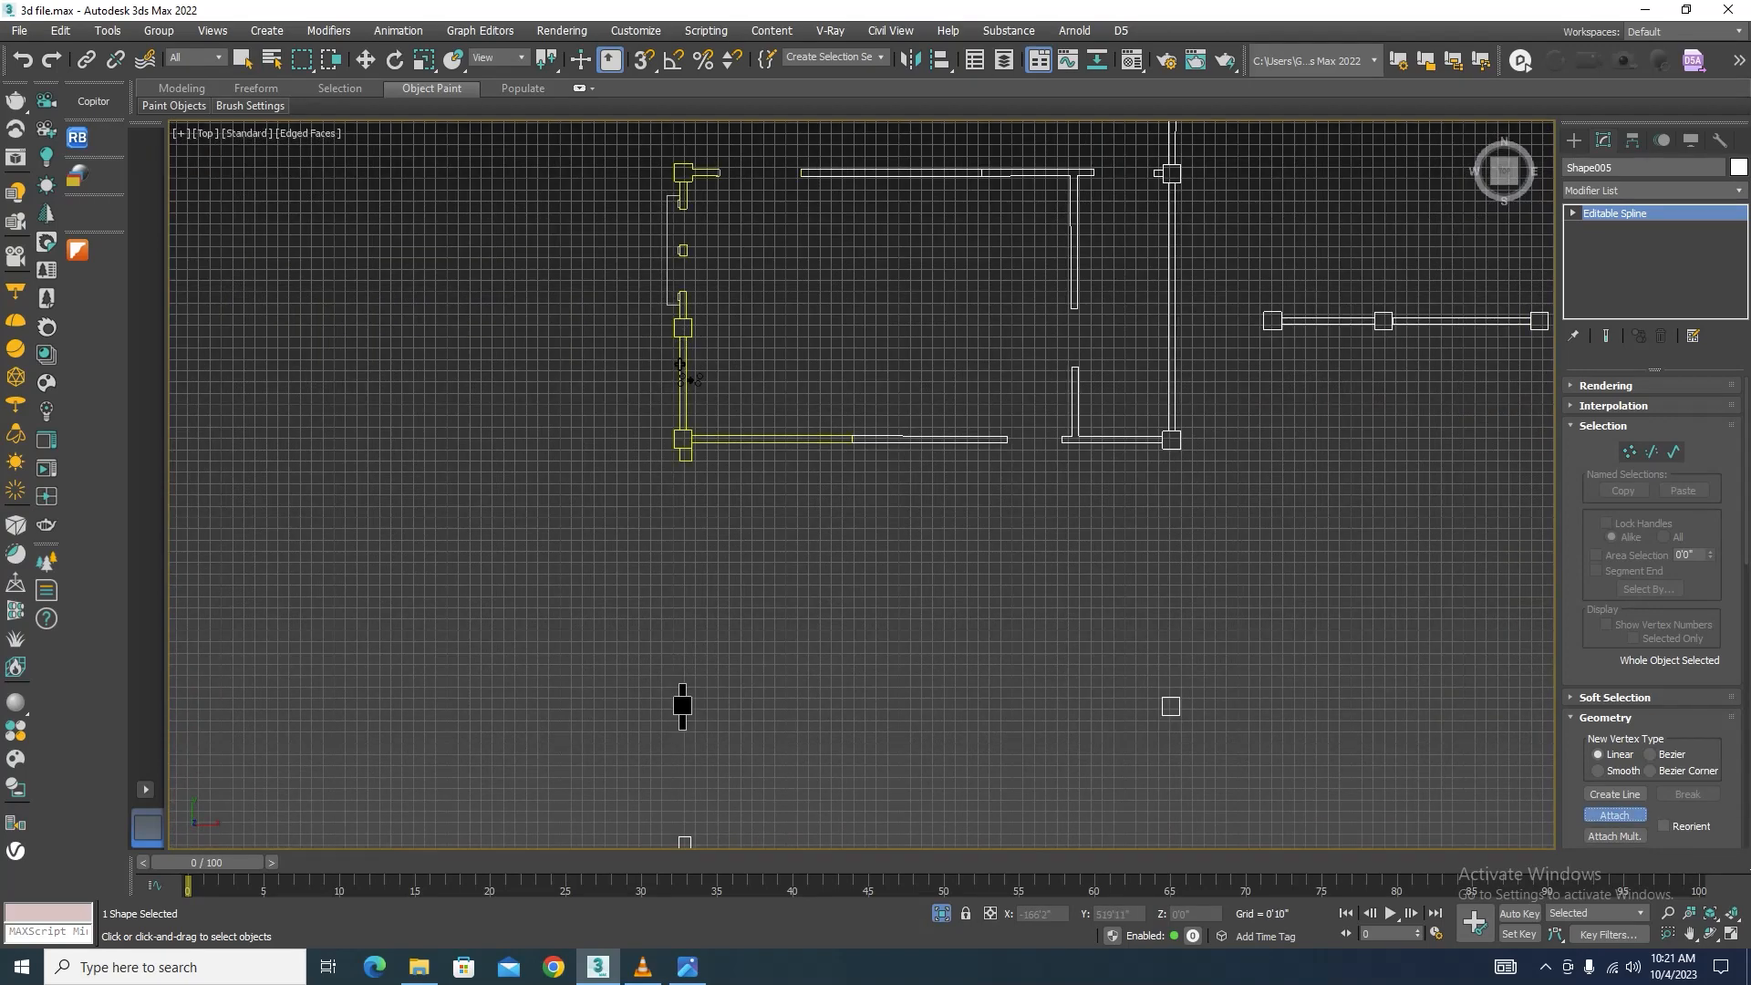
scroll(677, 206, up, 3)
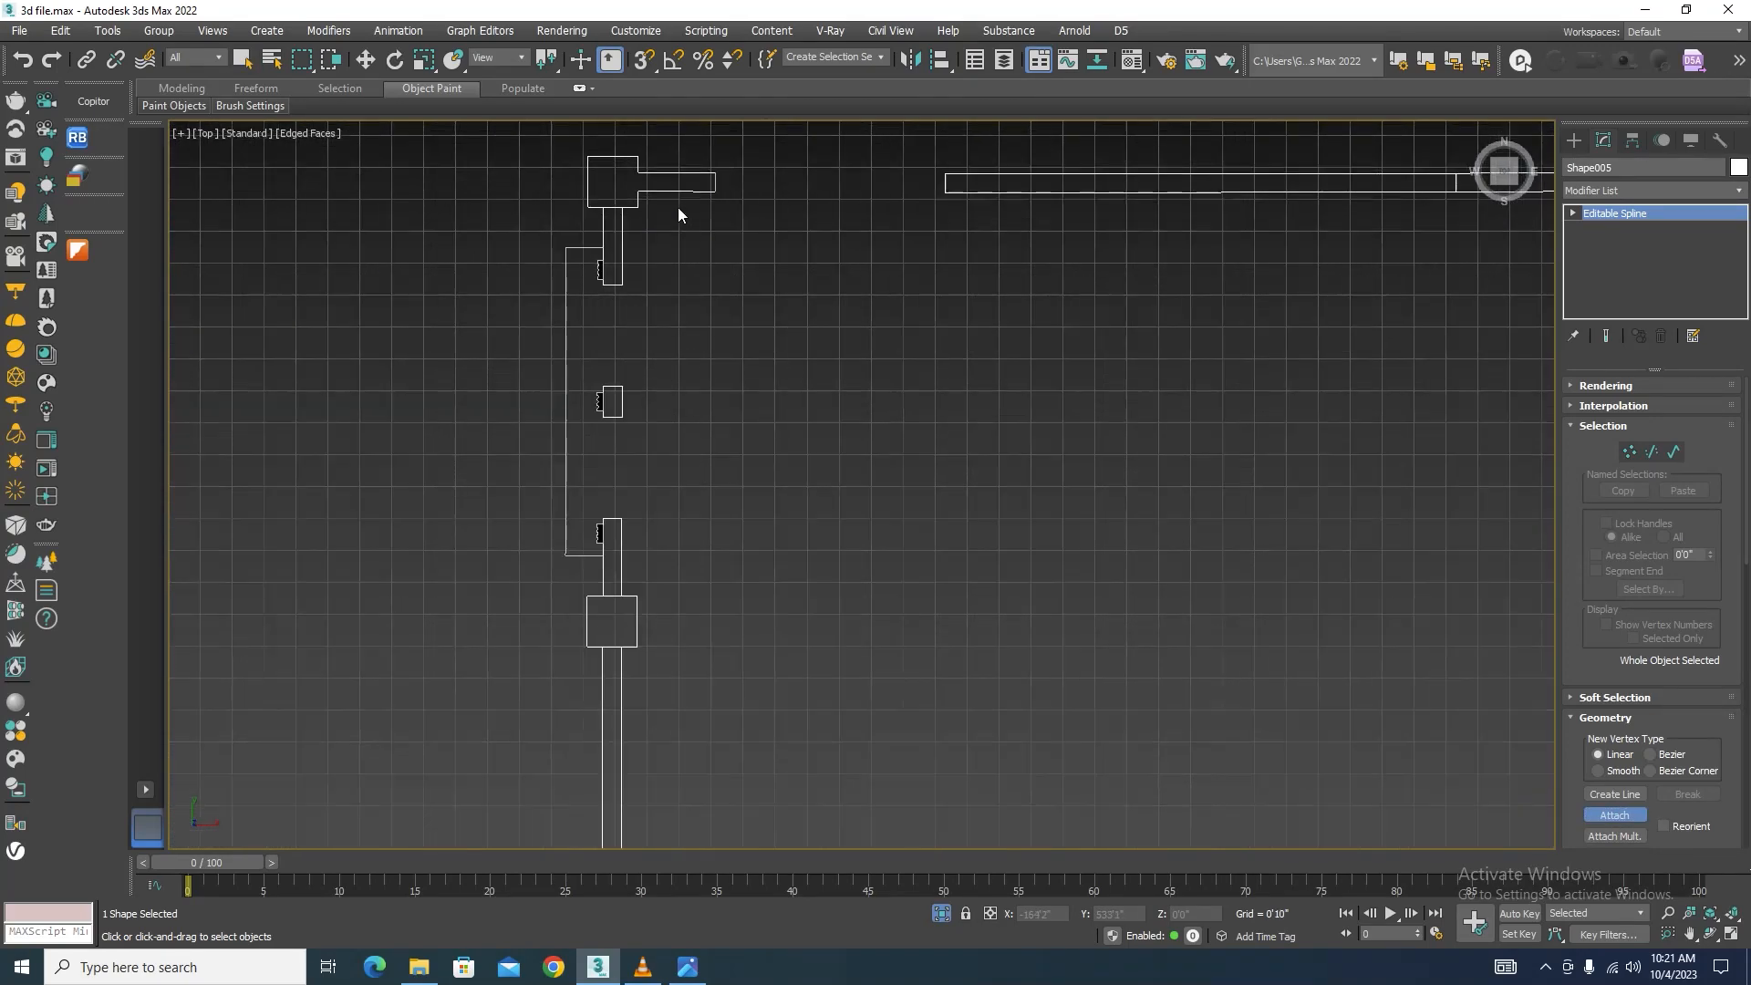
scroll(794, 267, down, 5)
click(1619, 818)
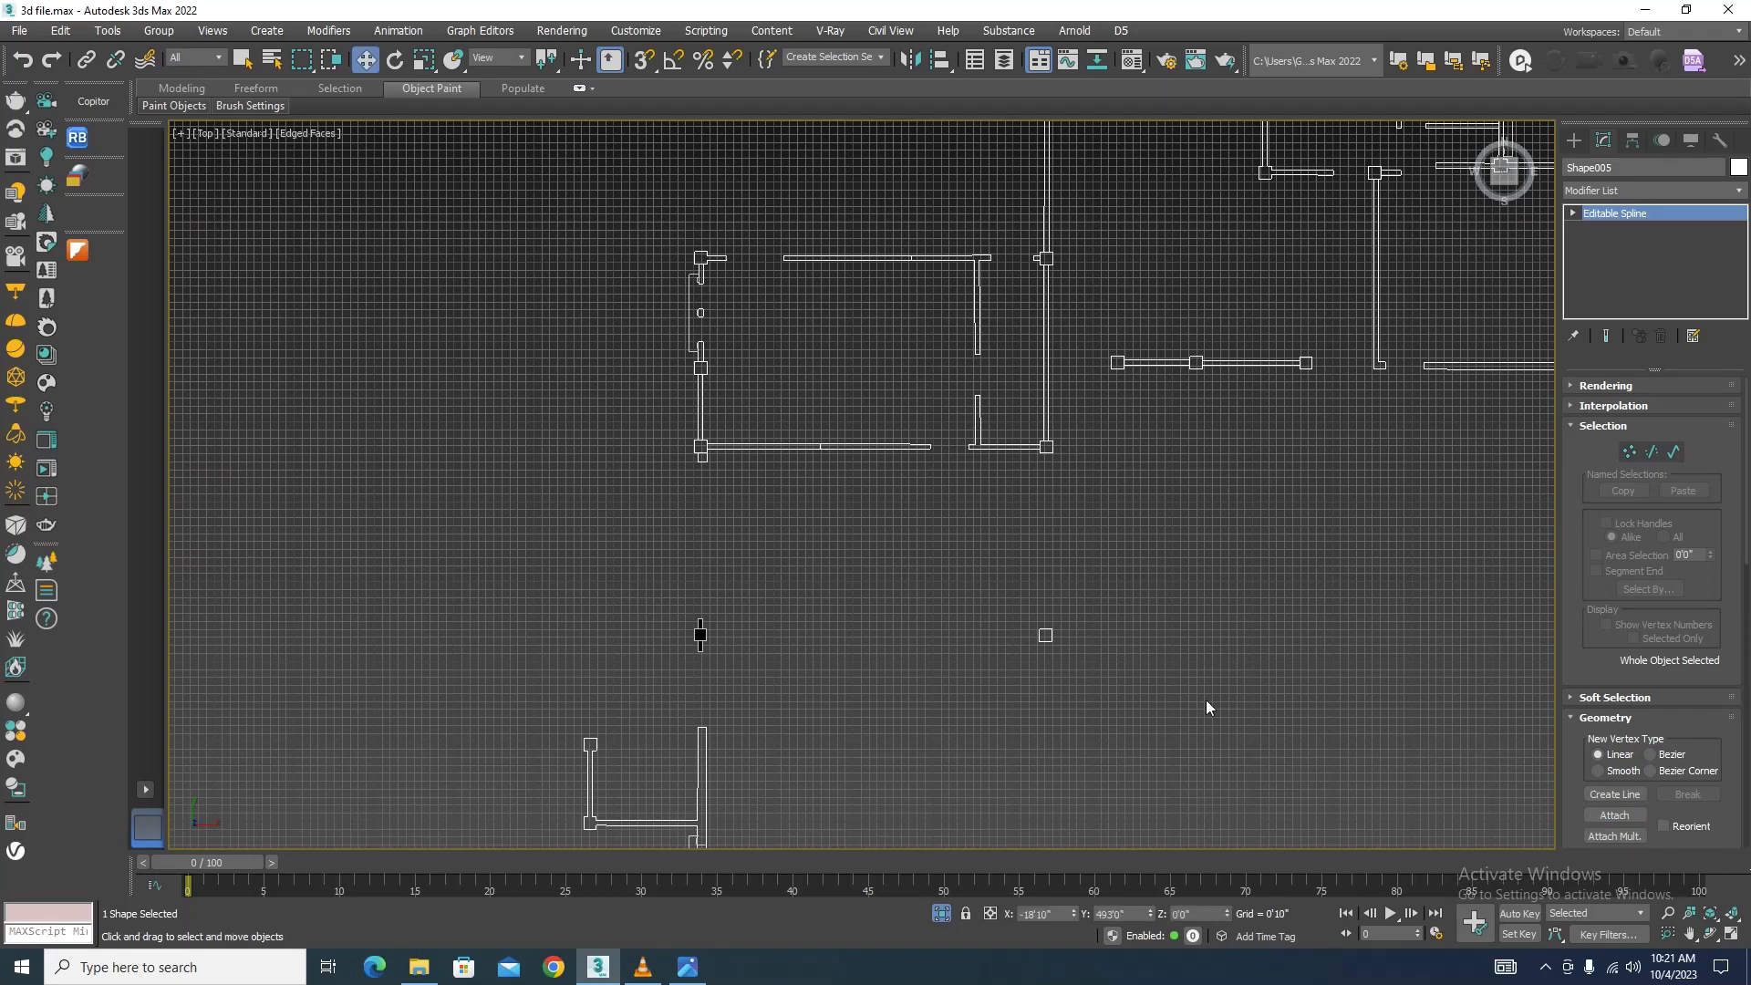
Step: At Spline level of the extruded window trim object, select the splines of the isolated west-side column
click(874, 648)
scroll(701, 681, up, 3)
click(698, 588)
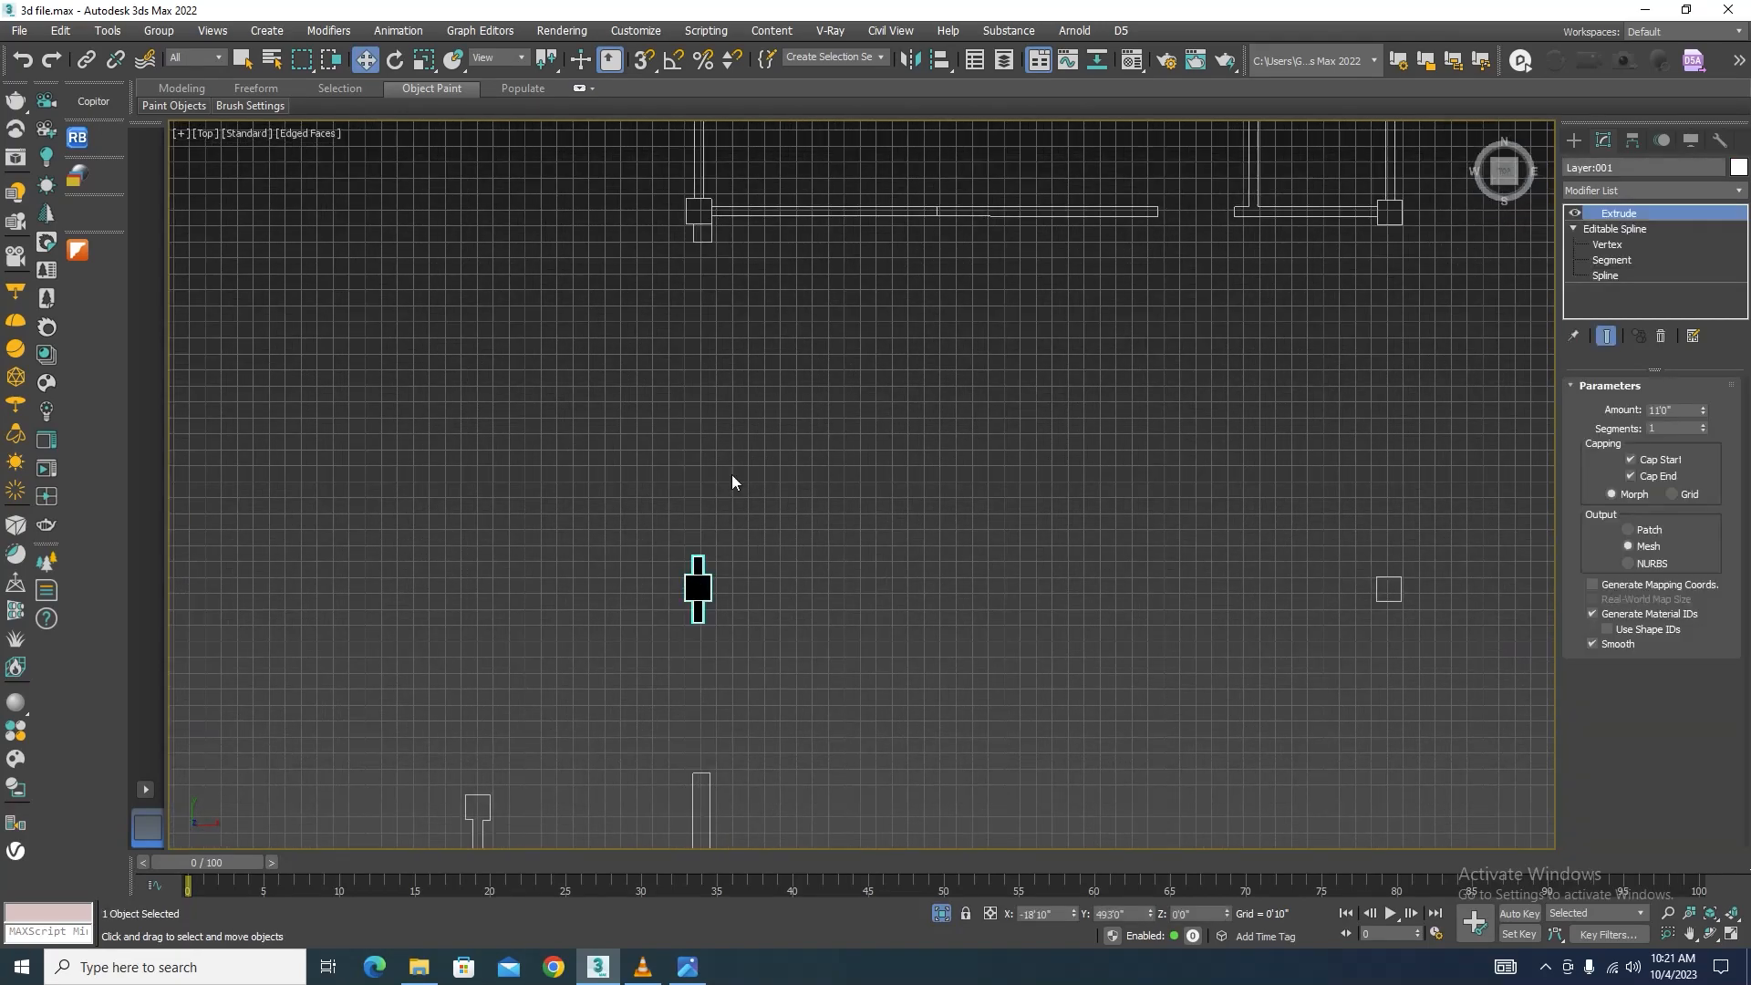
scroll(735, 472, down, 6)
alt+middle_drag(715, 581, 775, 458)
scroll(853, 524, up, 5)
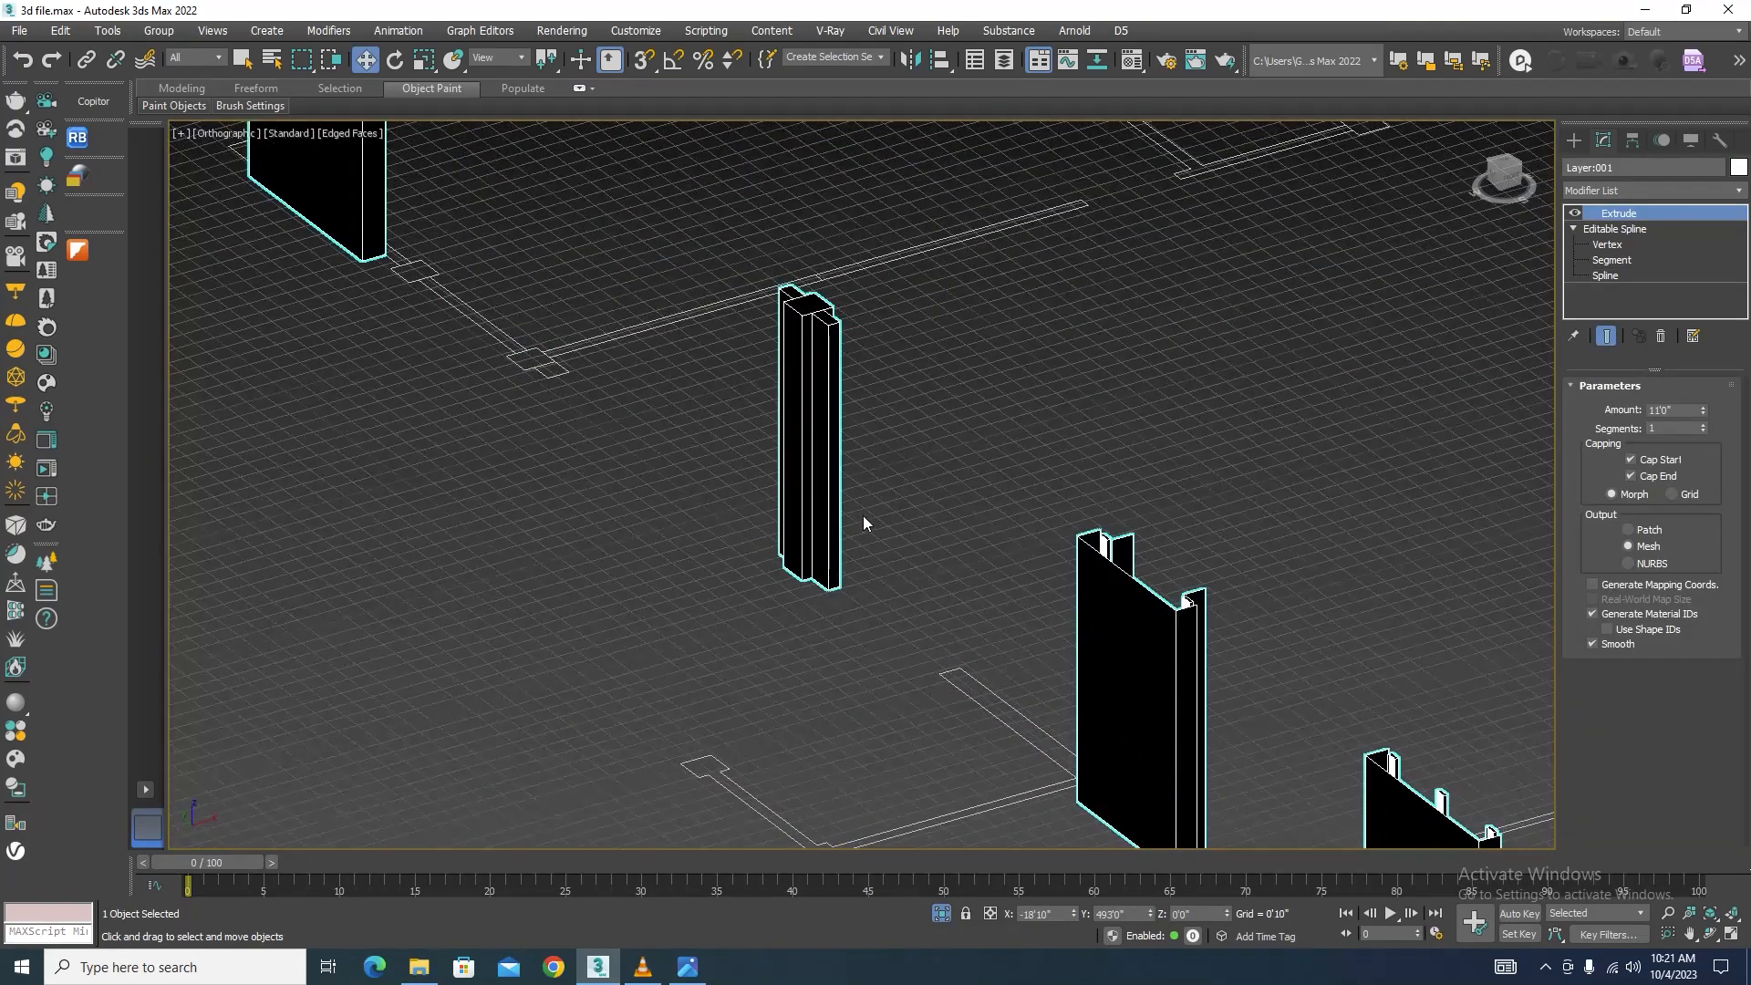
click(1601, 275)
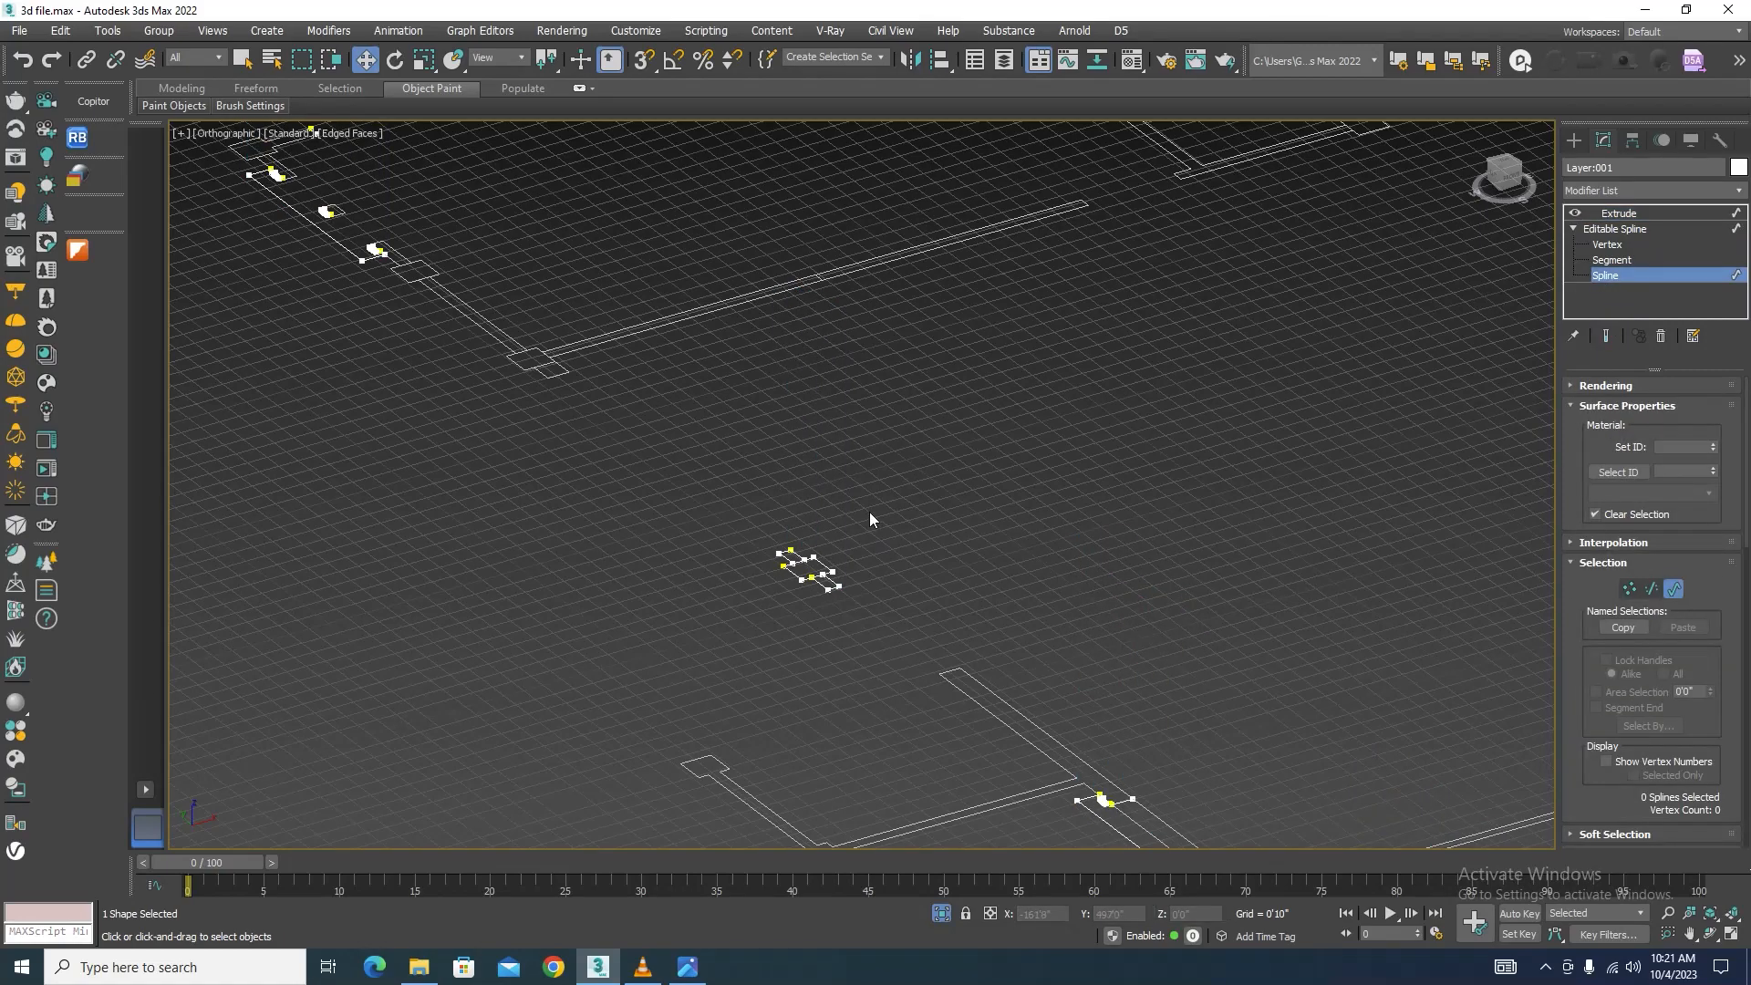
drag(870, 519, 756, 607)
Step: Complete the west column's spline selection, detach it as a separate shape and leave Spline sub-object editing
scroll(1047, 461, up, 10)
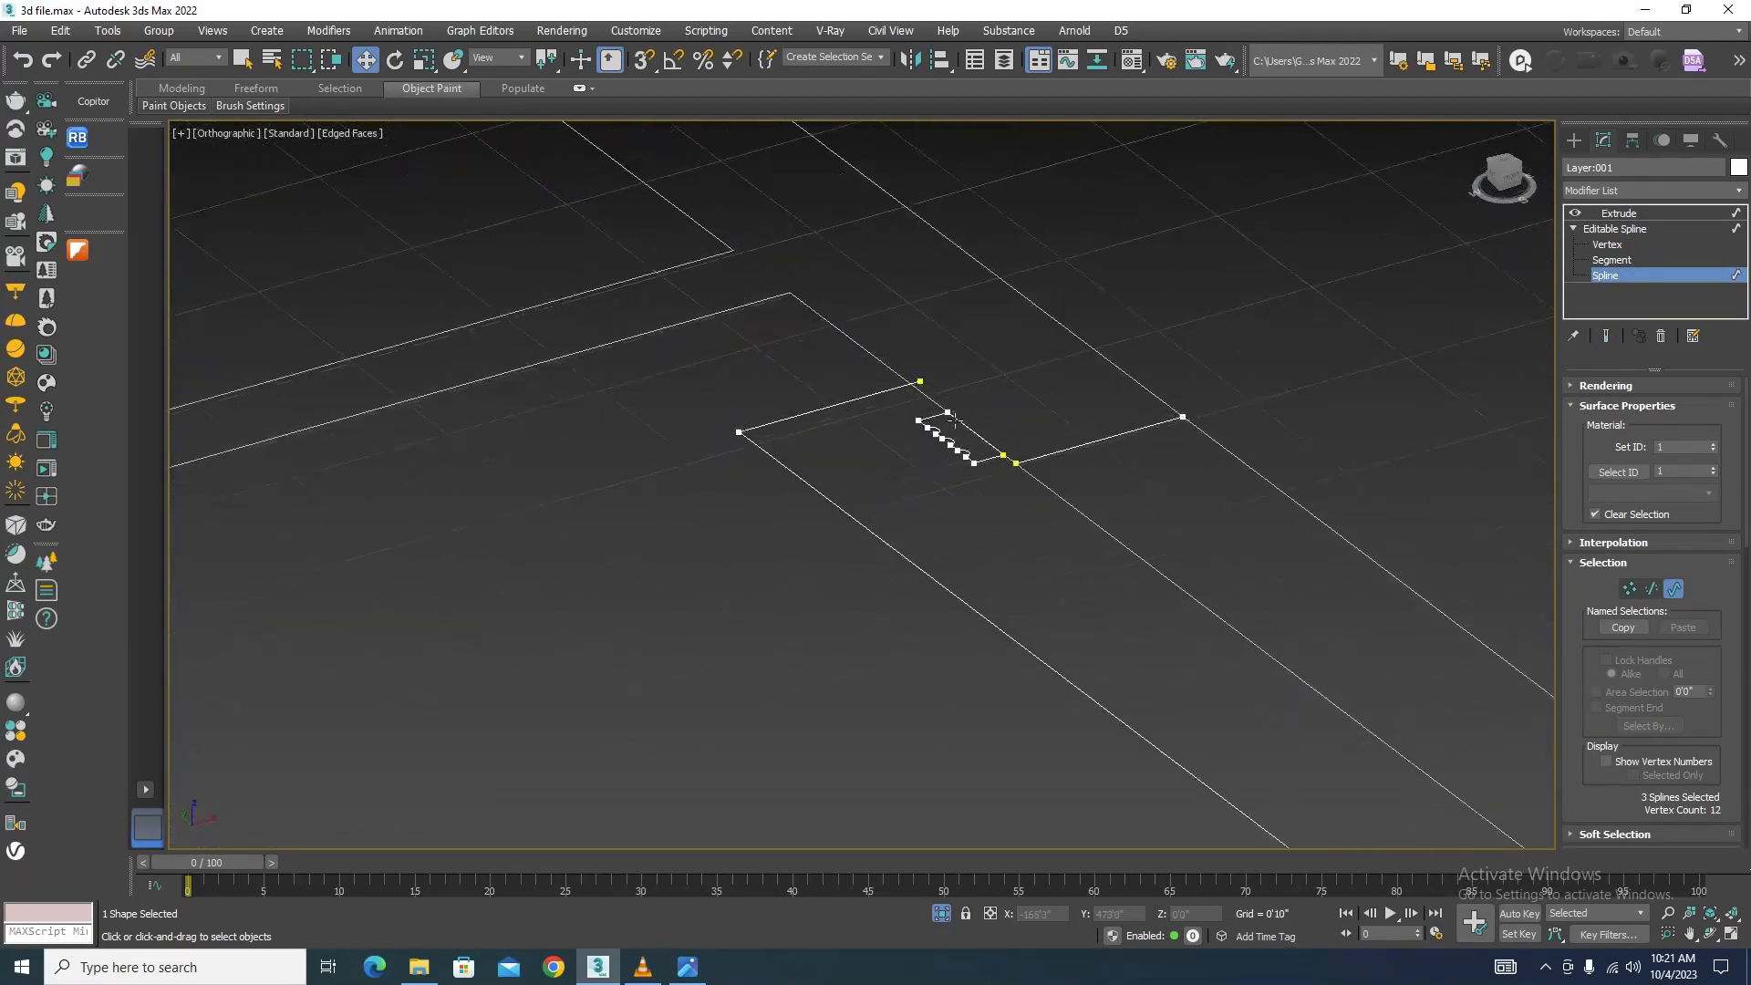
scroll(1069, 326, down, 6)
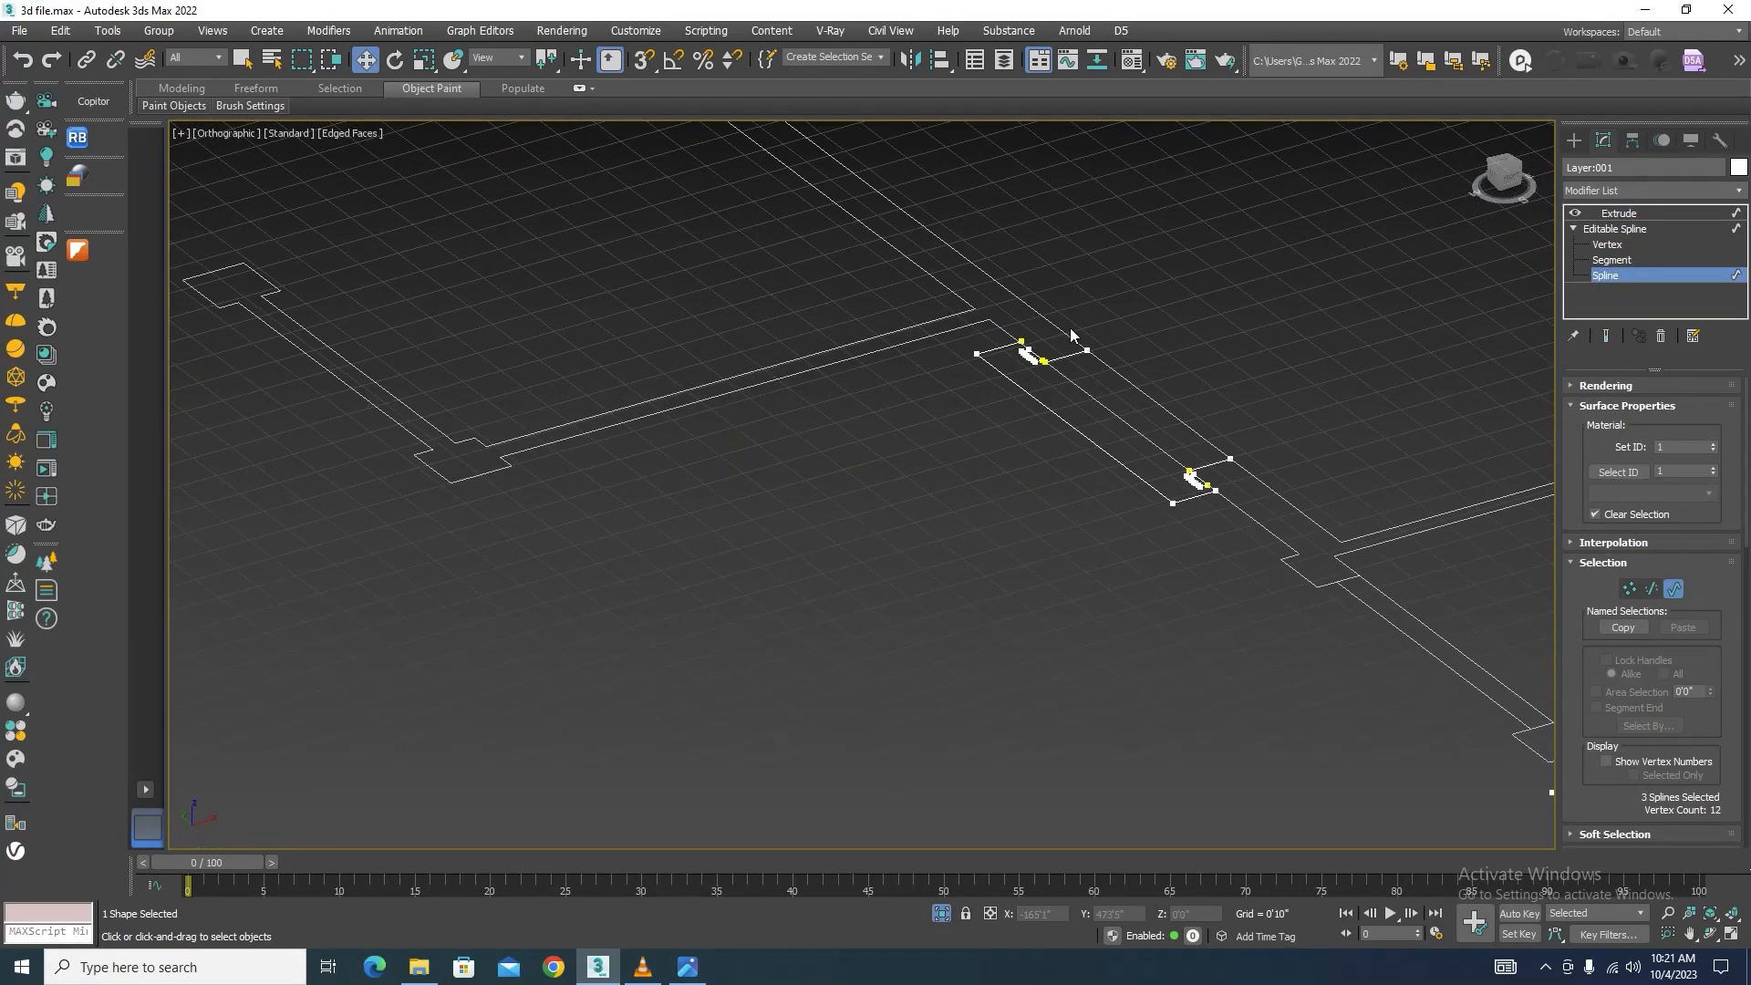
key(t)
scroll(1069, 318, down, 6)
scroll(1025, 379, up, 10)
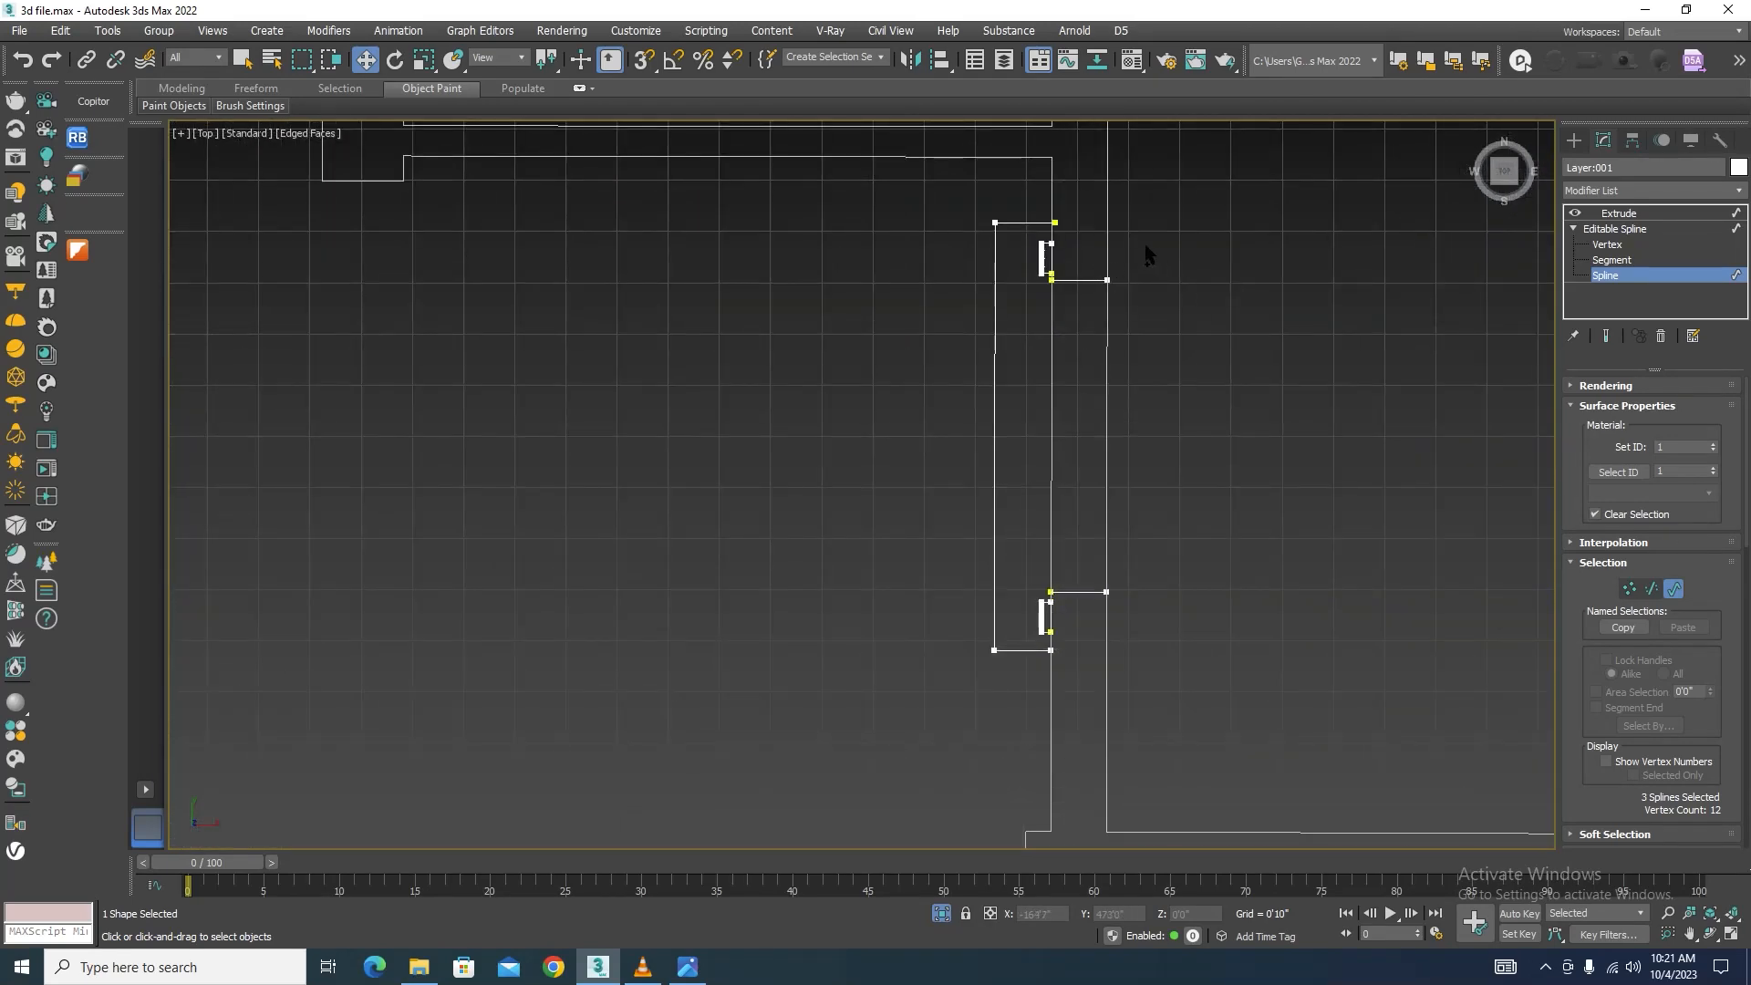
scroll(1111, 620, down, 6)
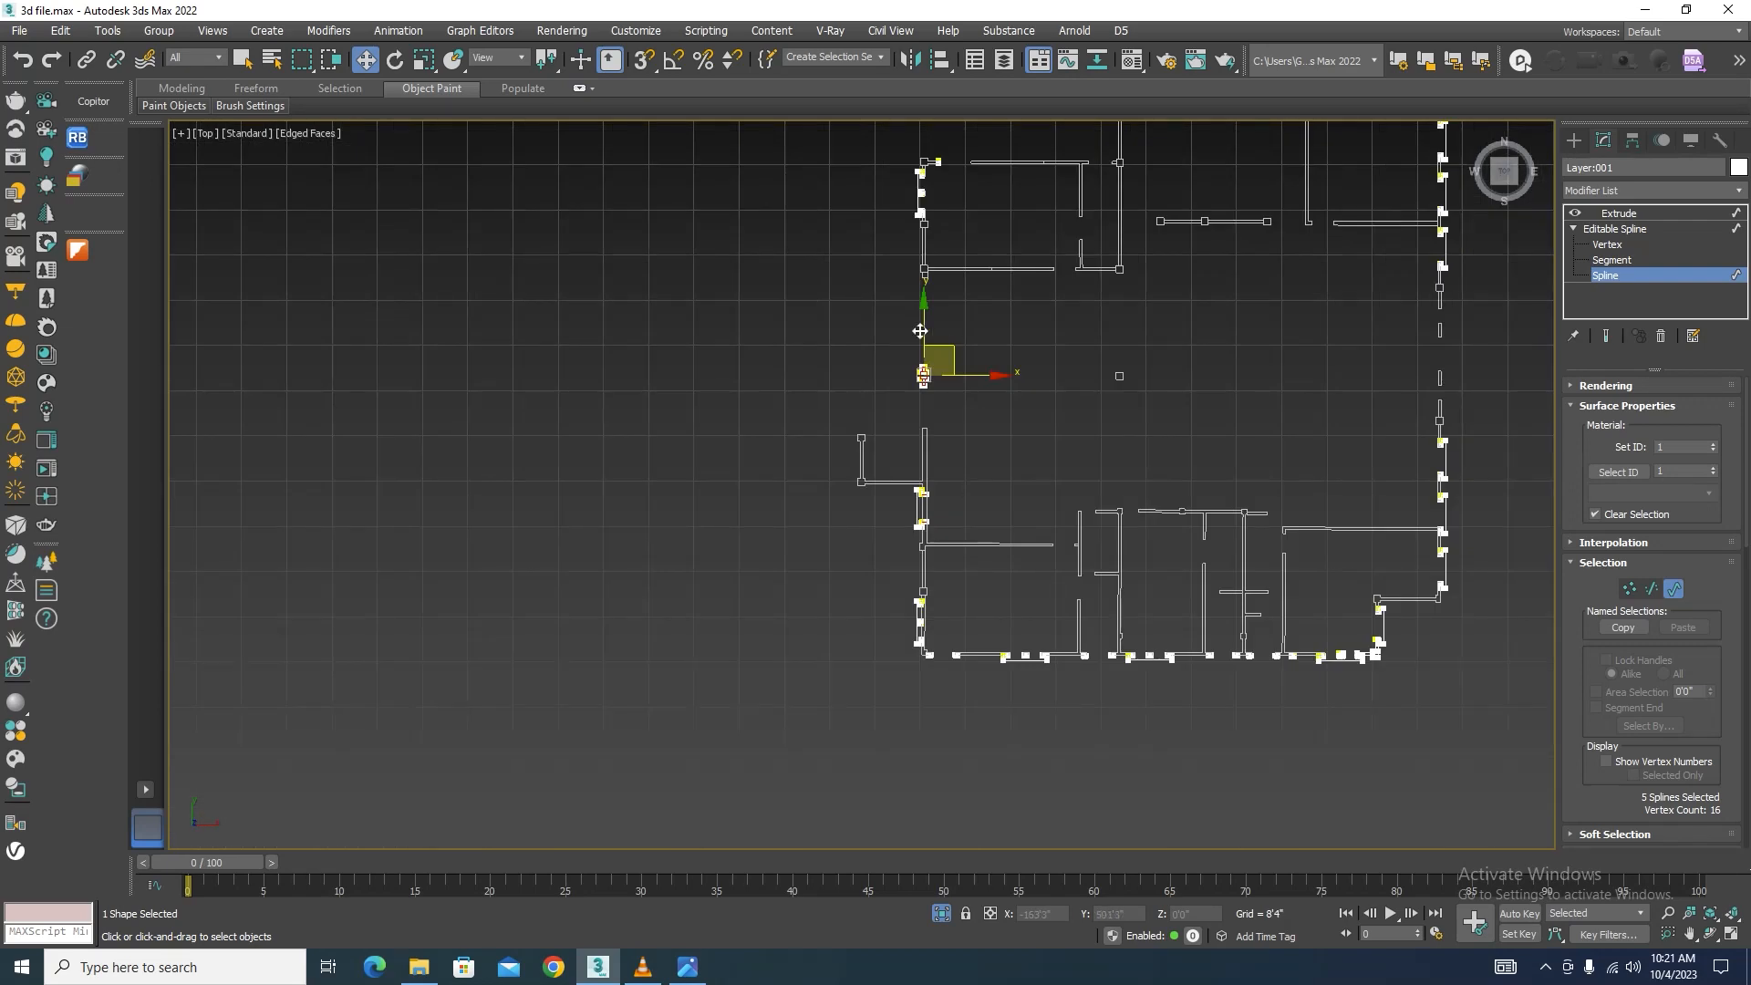
scroll(1723, 814, down, 10)
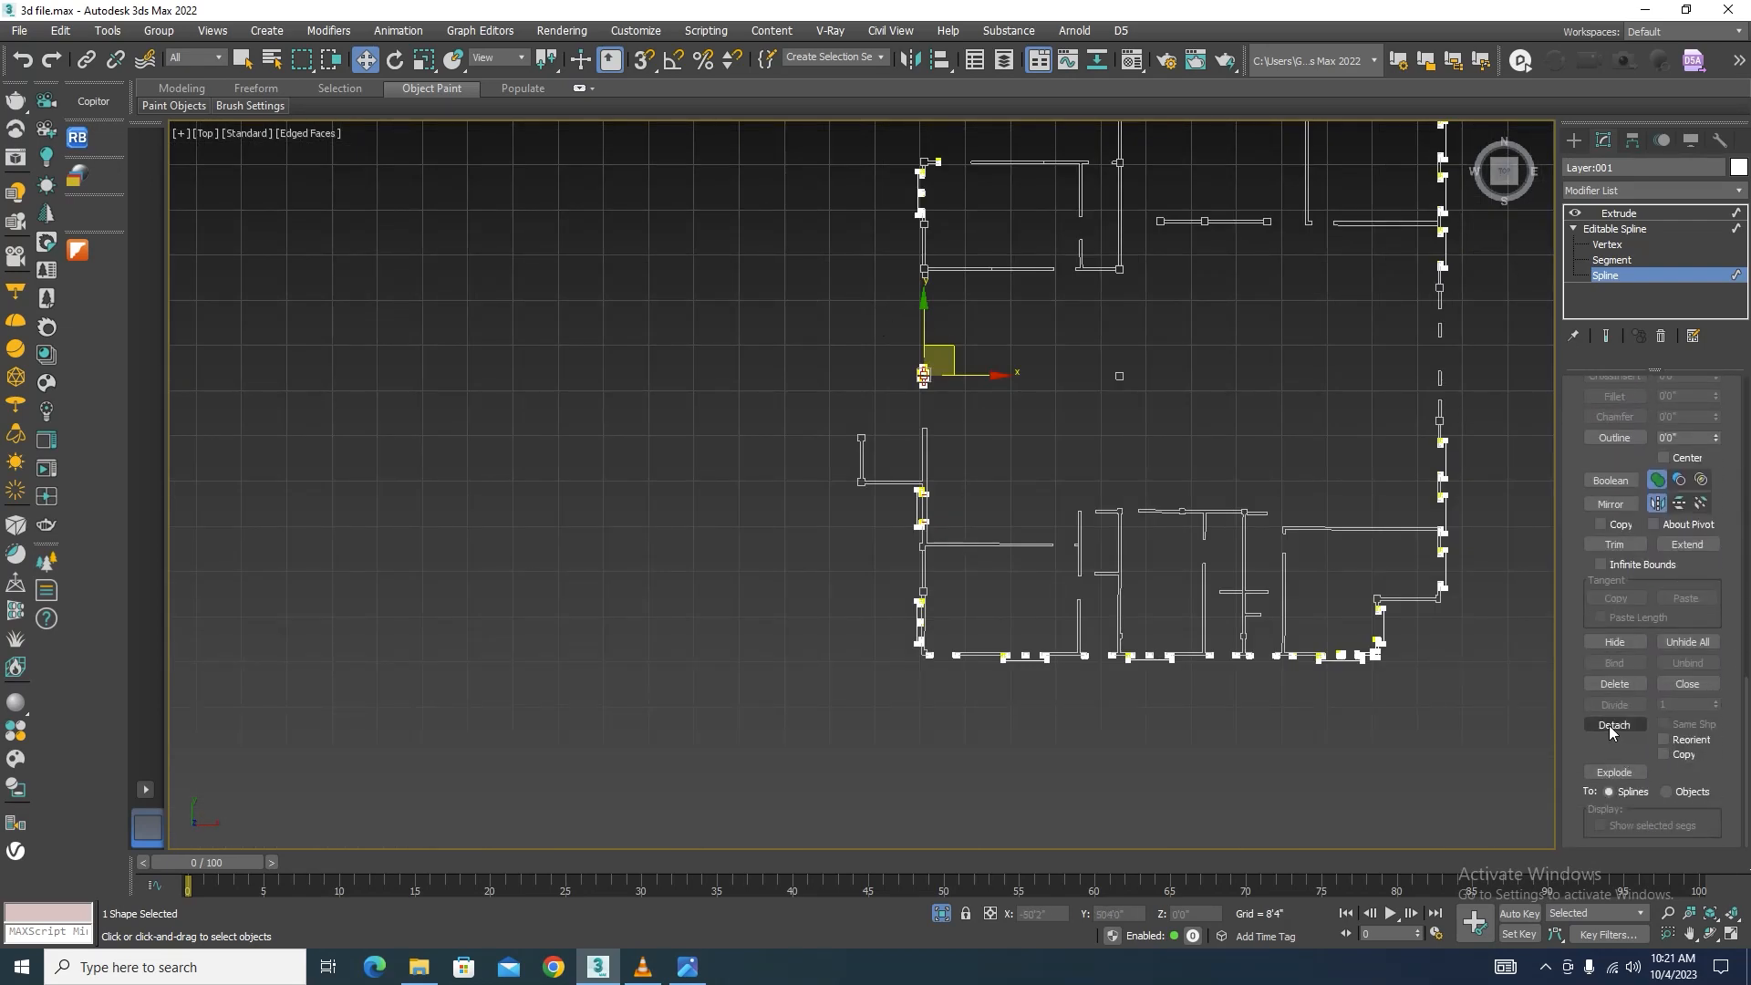
click(1613, 725)
click(912, 491)
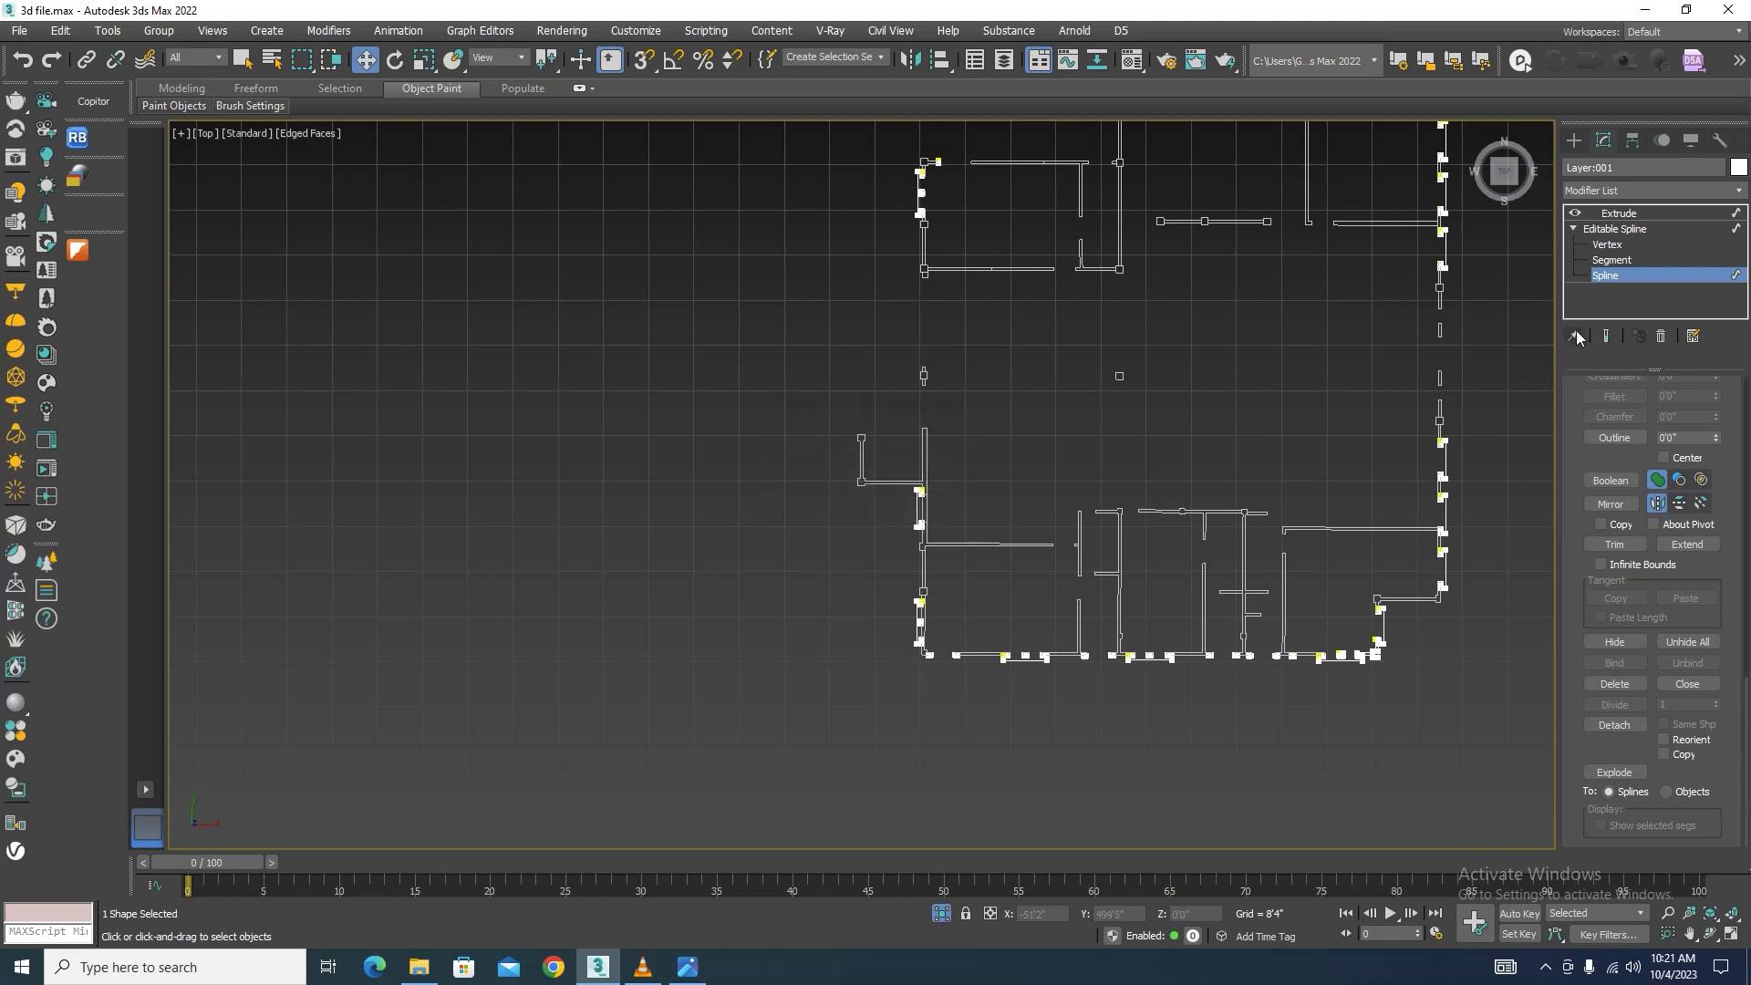
click(1612, 275)
Step: Attach the detached west column splines to the main wall shape
scroll(862, 425, down, 3)
click(1039, 512)
scroll(1003, 352, up, 4)
click(986, 376)
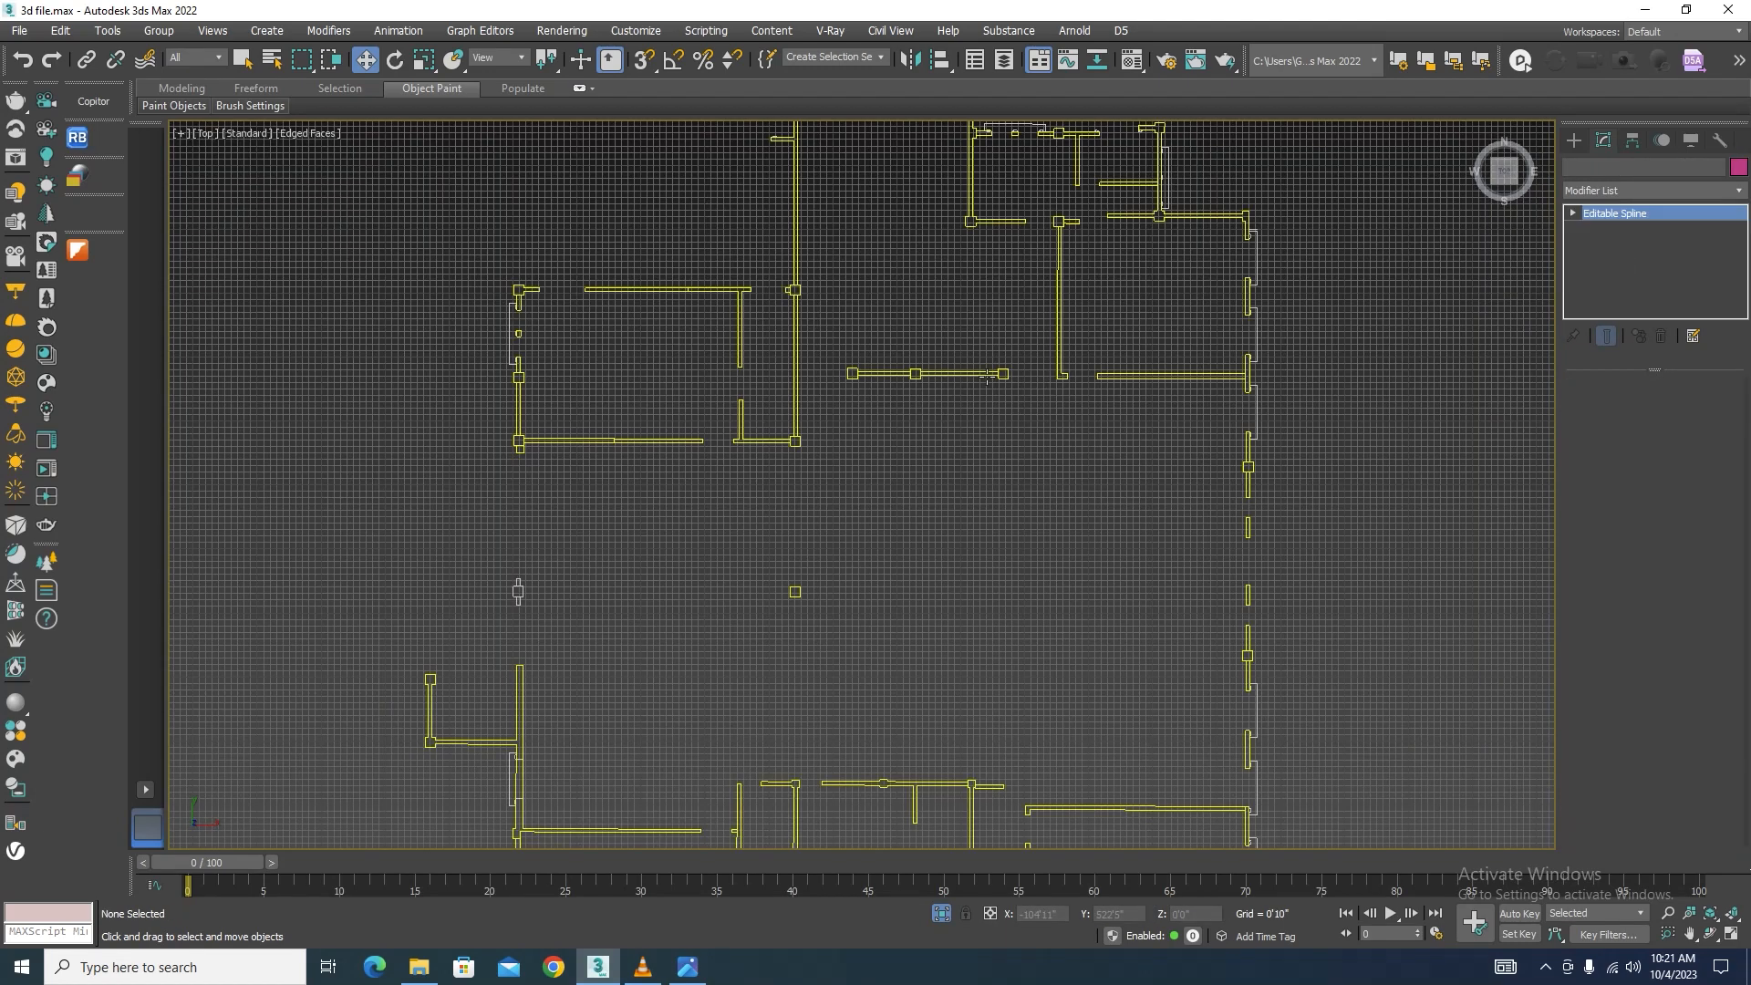
click(1614, 815)
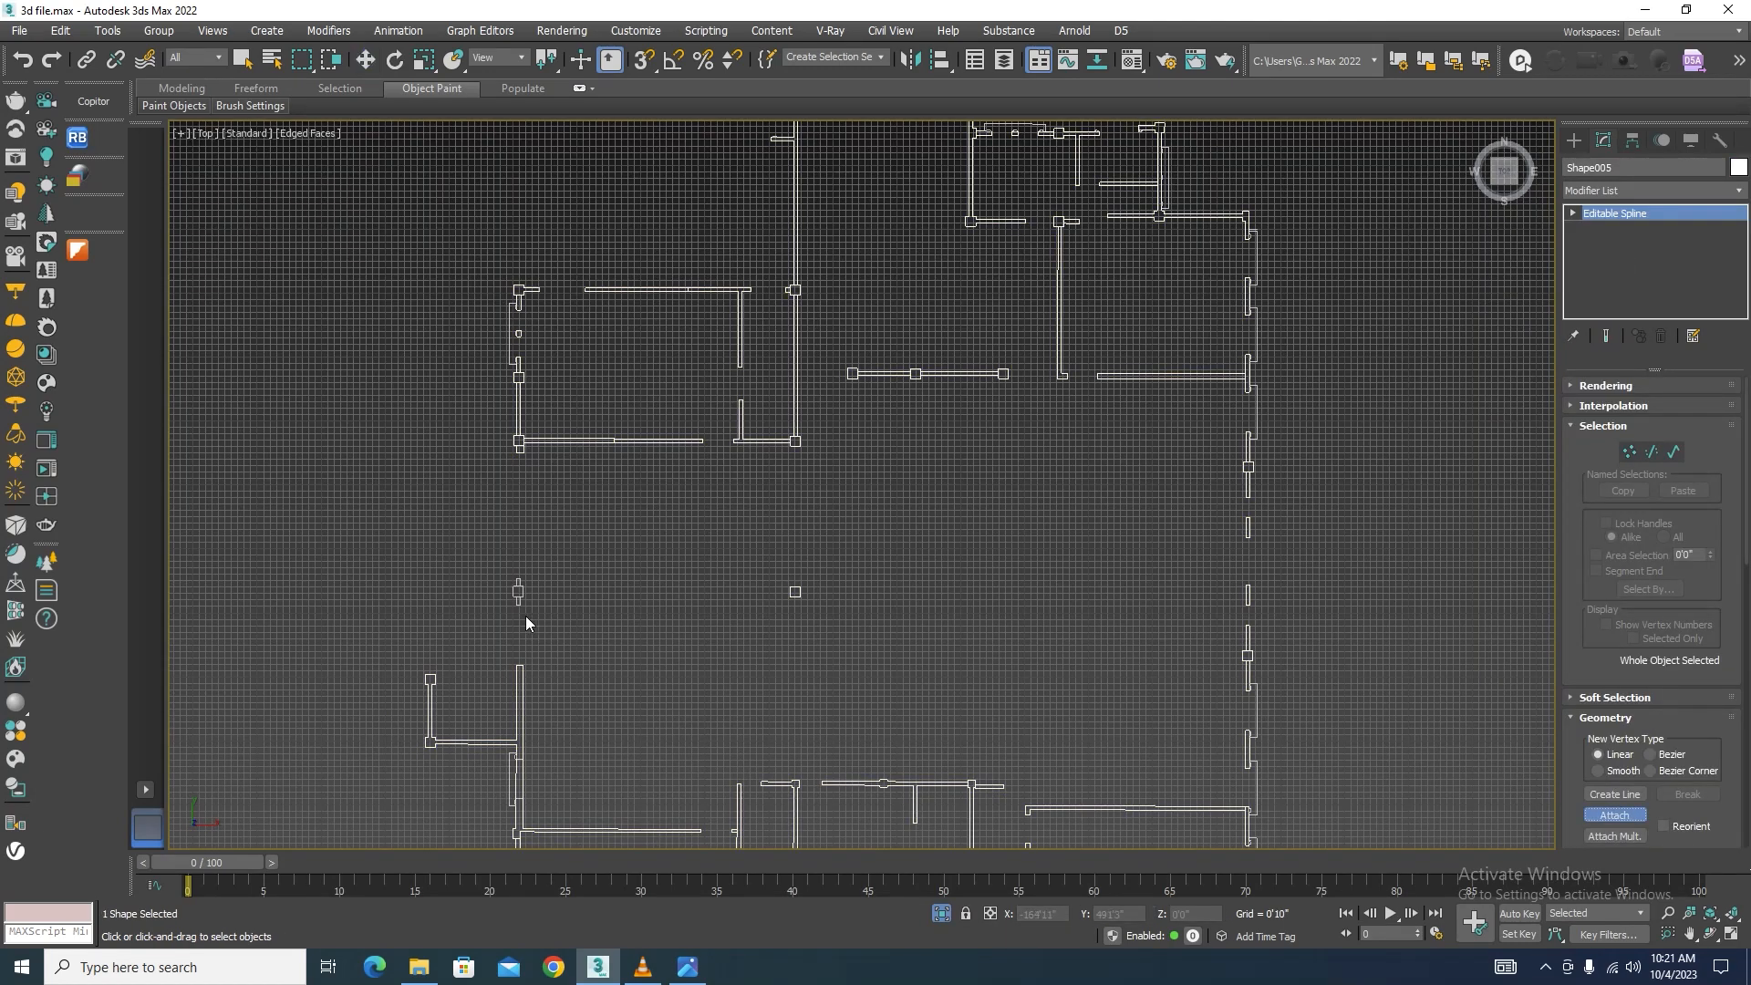
scroll(517, 591, up, 2)
scroll(520, 742, down, 3)
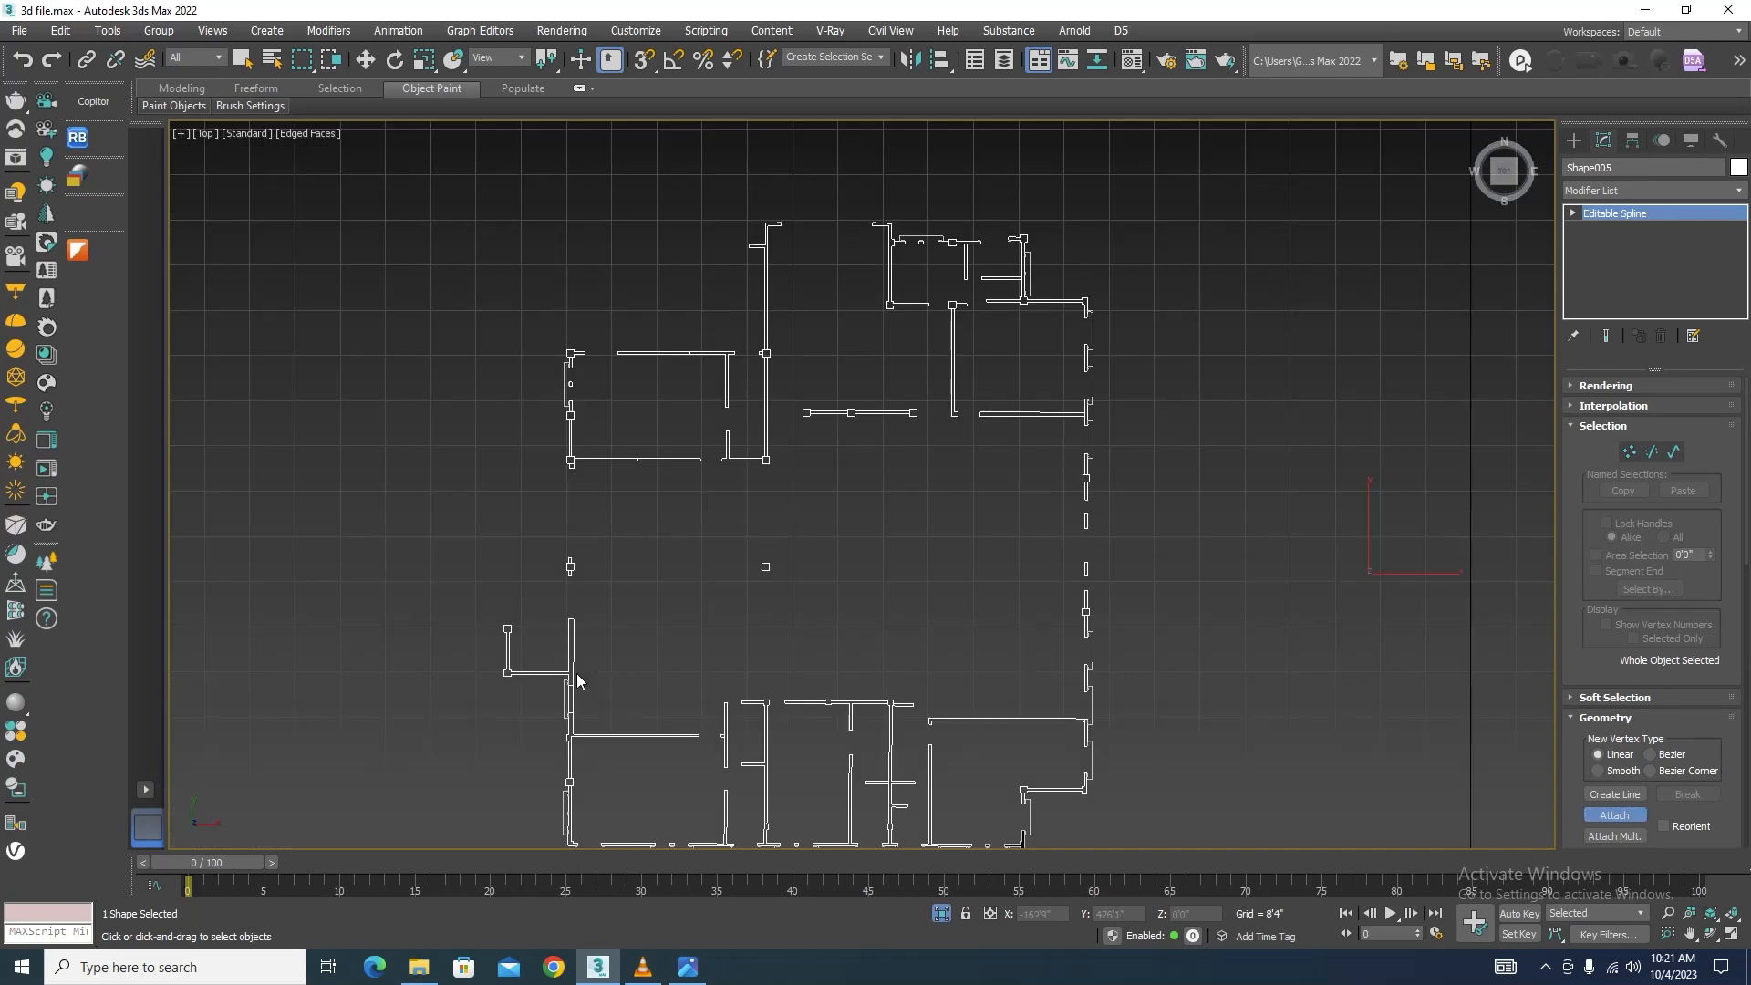
scroll(518, 633, up, 3)
scroll(643, 753, up, 2)
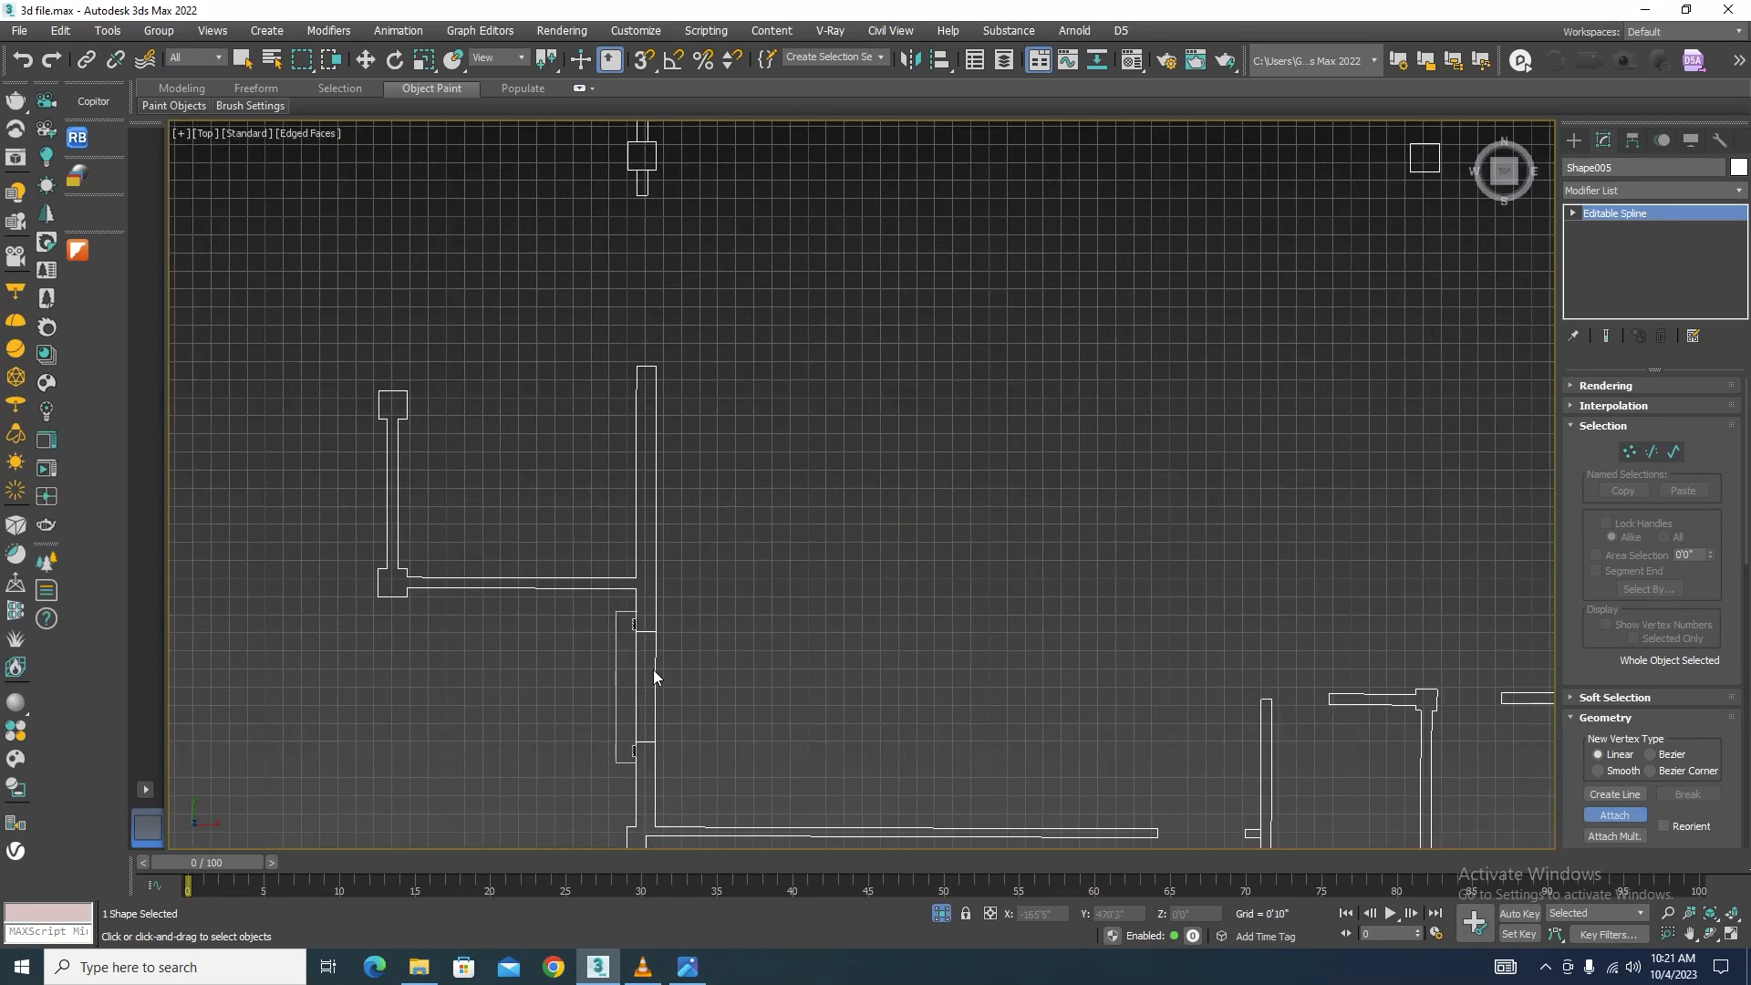
click(1629, 817)
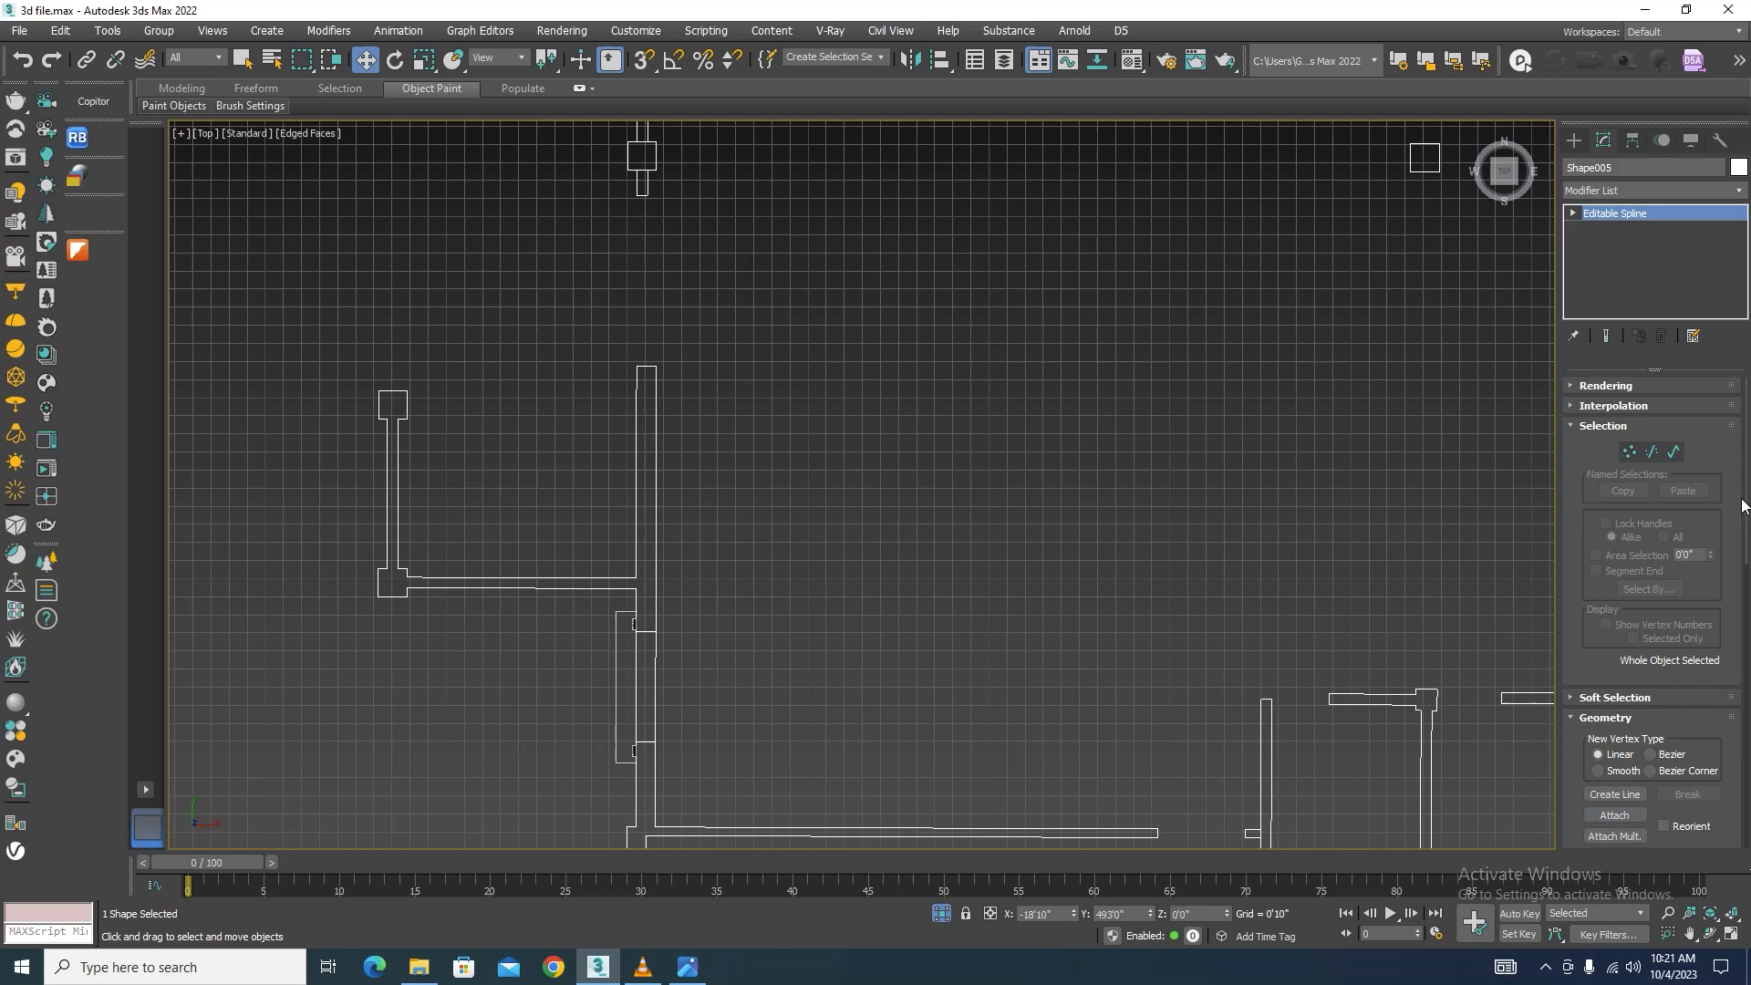
Step: Apply an Extrude modifier with an 11'0" amount to the combined wall shape and inspect the walls in 3D
click(1738, 190)
text(ex)
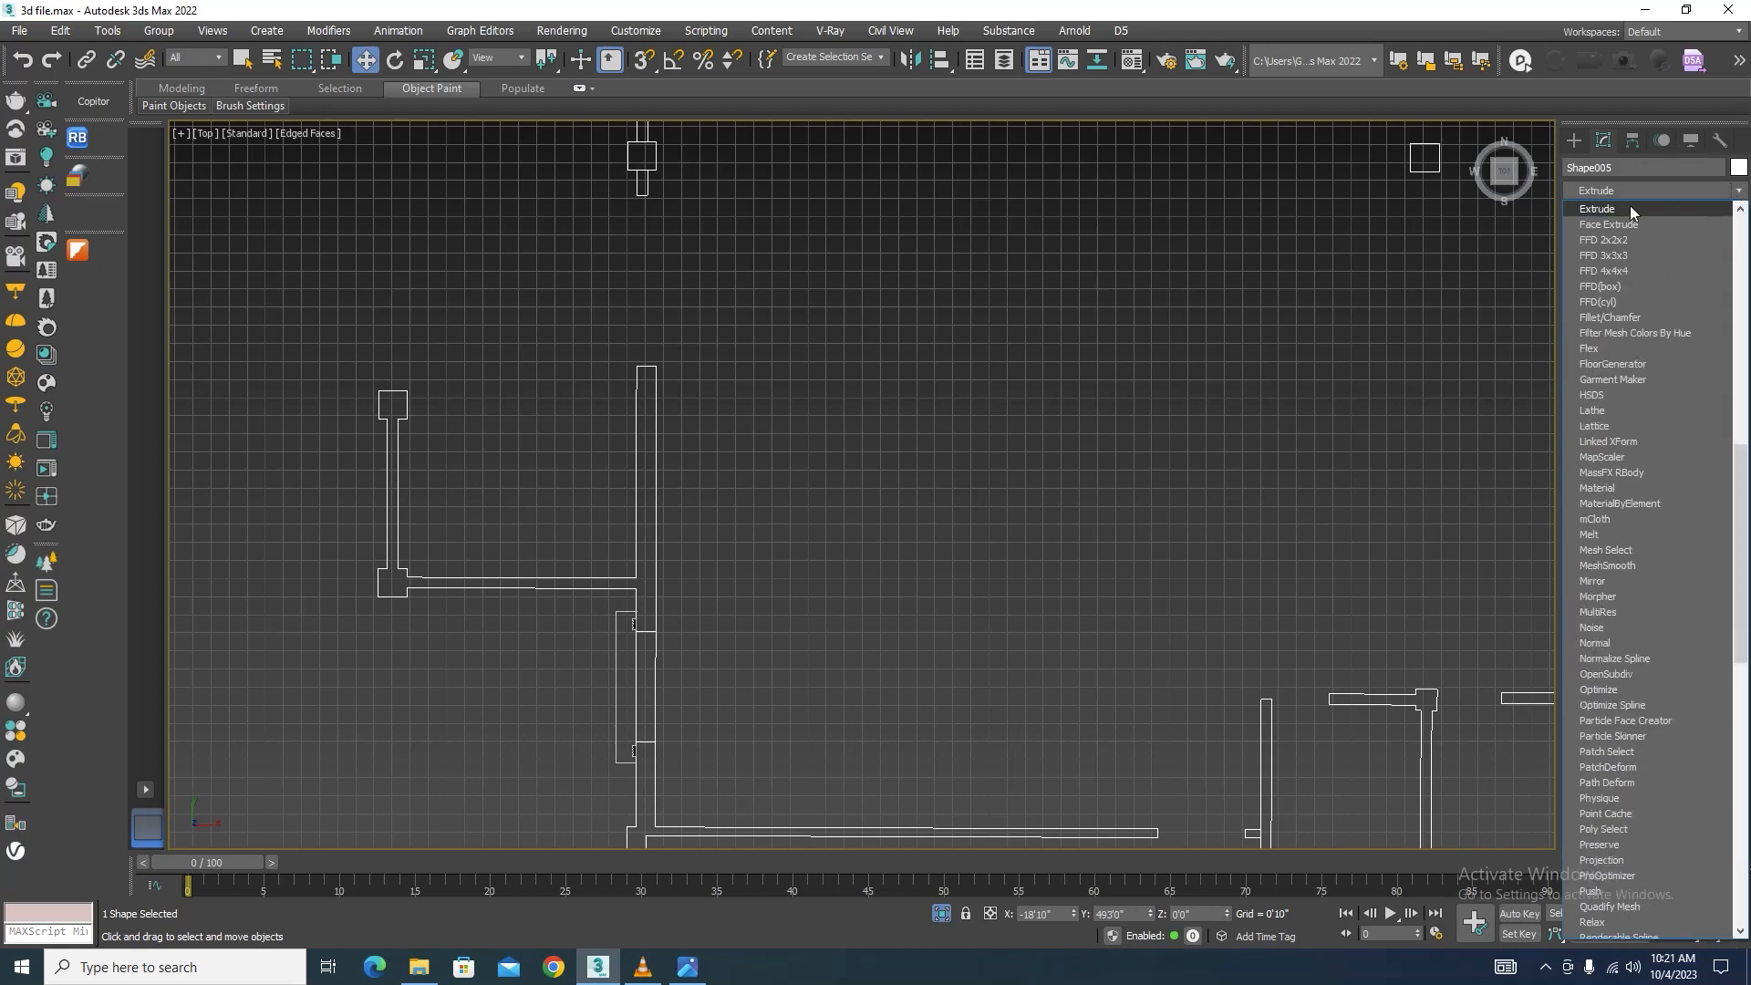
click(1596, 209)
scroll(795, 440, down, 4)
alt+middle_drag(795, 440, 853, 497)
scroll(919, 495, up, 6)
scroll(751, 440, down, 4)
middle_drag(1026, 323, 918, 429)
scroll(946, 693, up, 8)
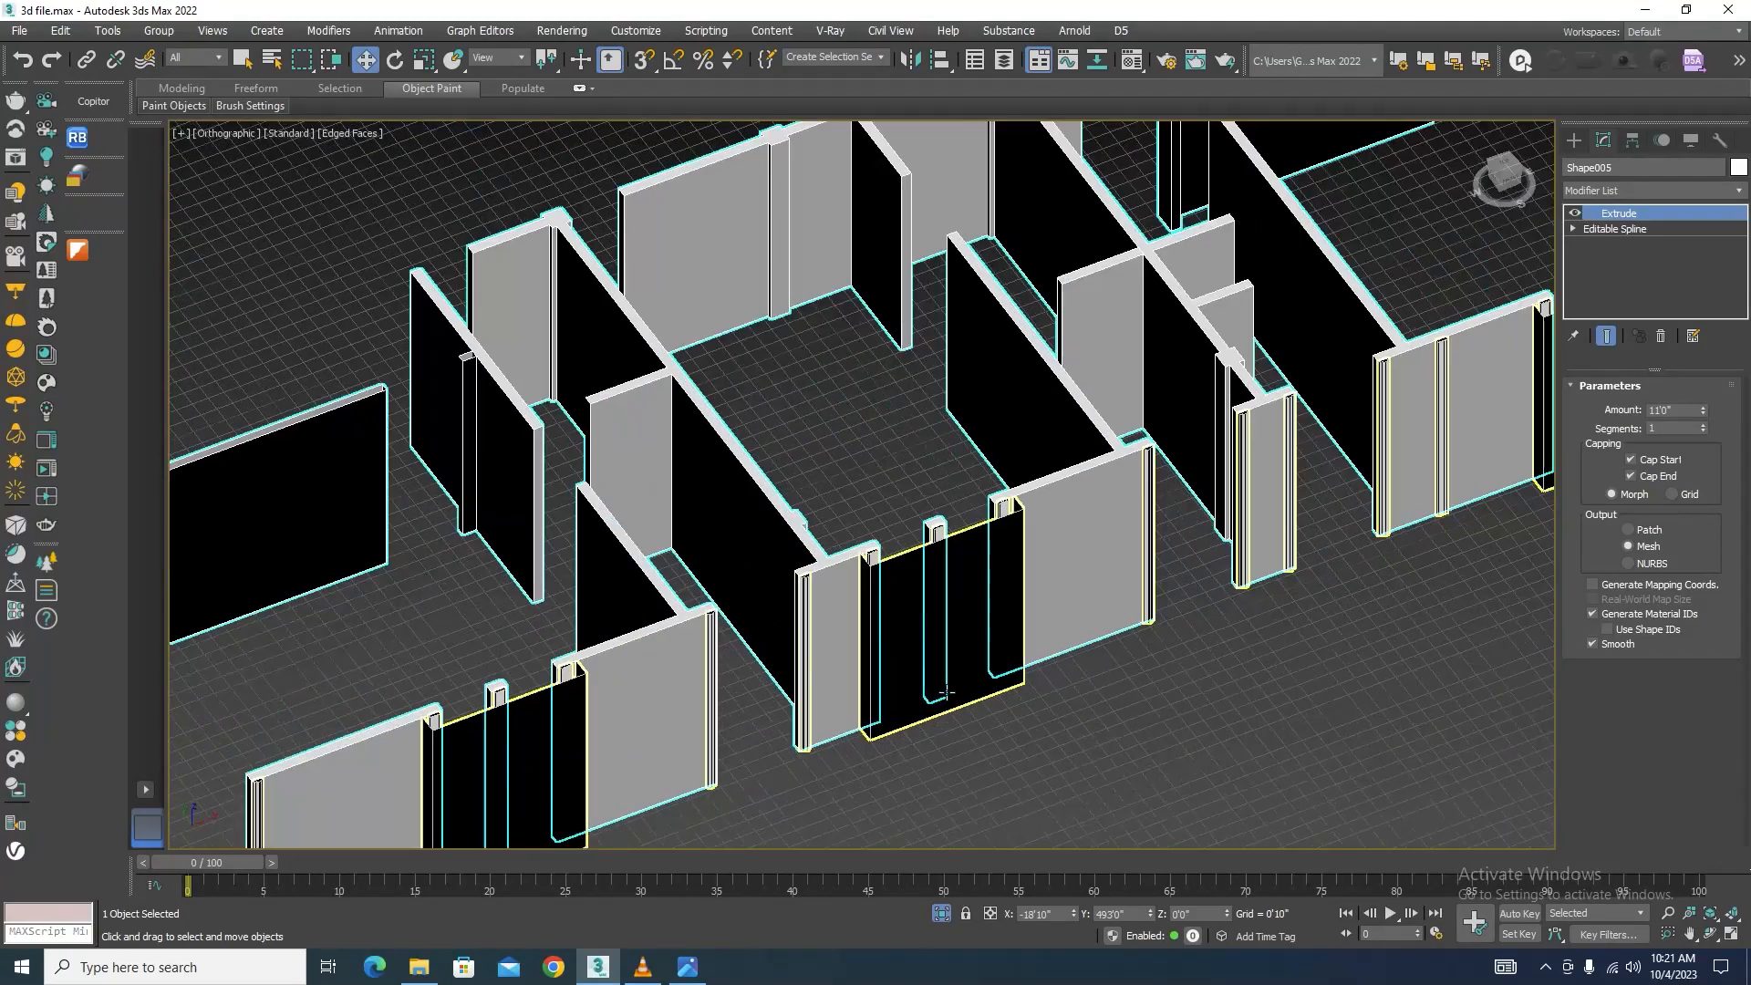
Step: Remove the Extrude modifier from the window trim object
scroll(917, 497, down, 4)
click(1054, 736)
scroll(933, 609, up, 4)
click(930, 584)
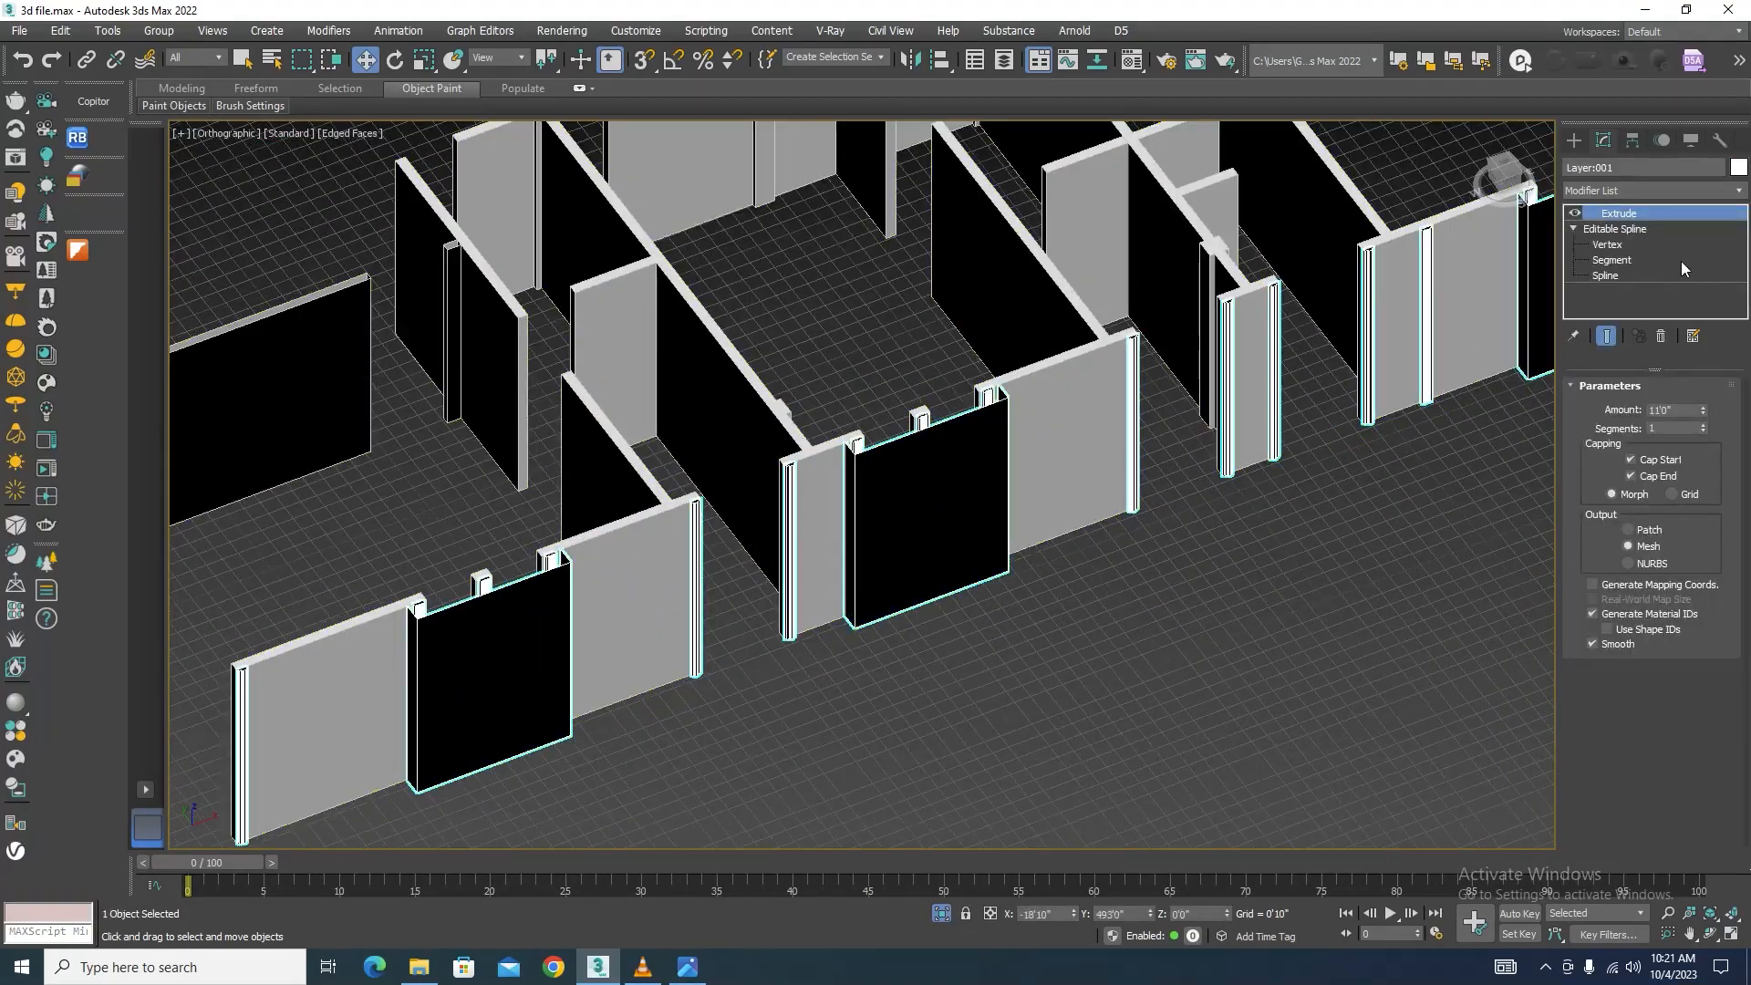
click(1659, 336)
Step: Examine the extruded walls around the whole plan for missing or incomplete pieces
scroll(942, 549, down, 5)
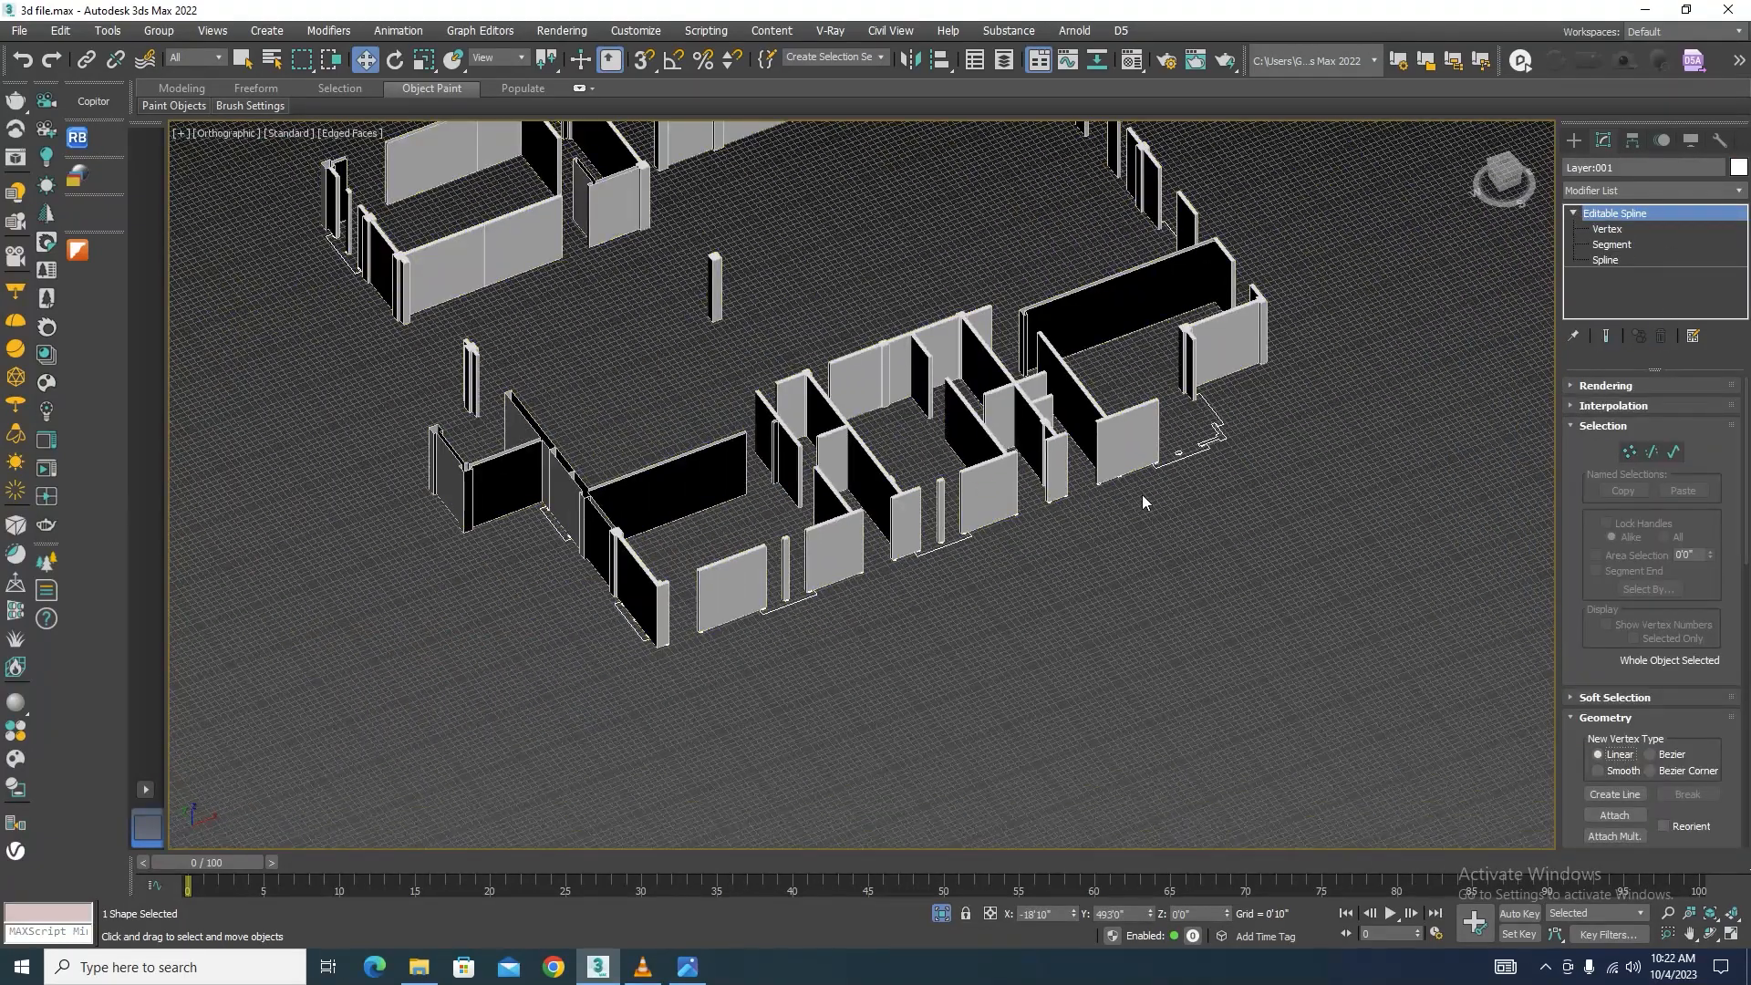
scroll(1085, 598, up, 1)
scroll(1086, 598, down, 3)
scroll(900, 637, up, 5)
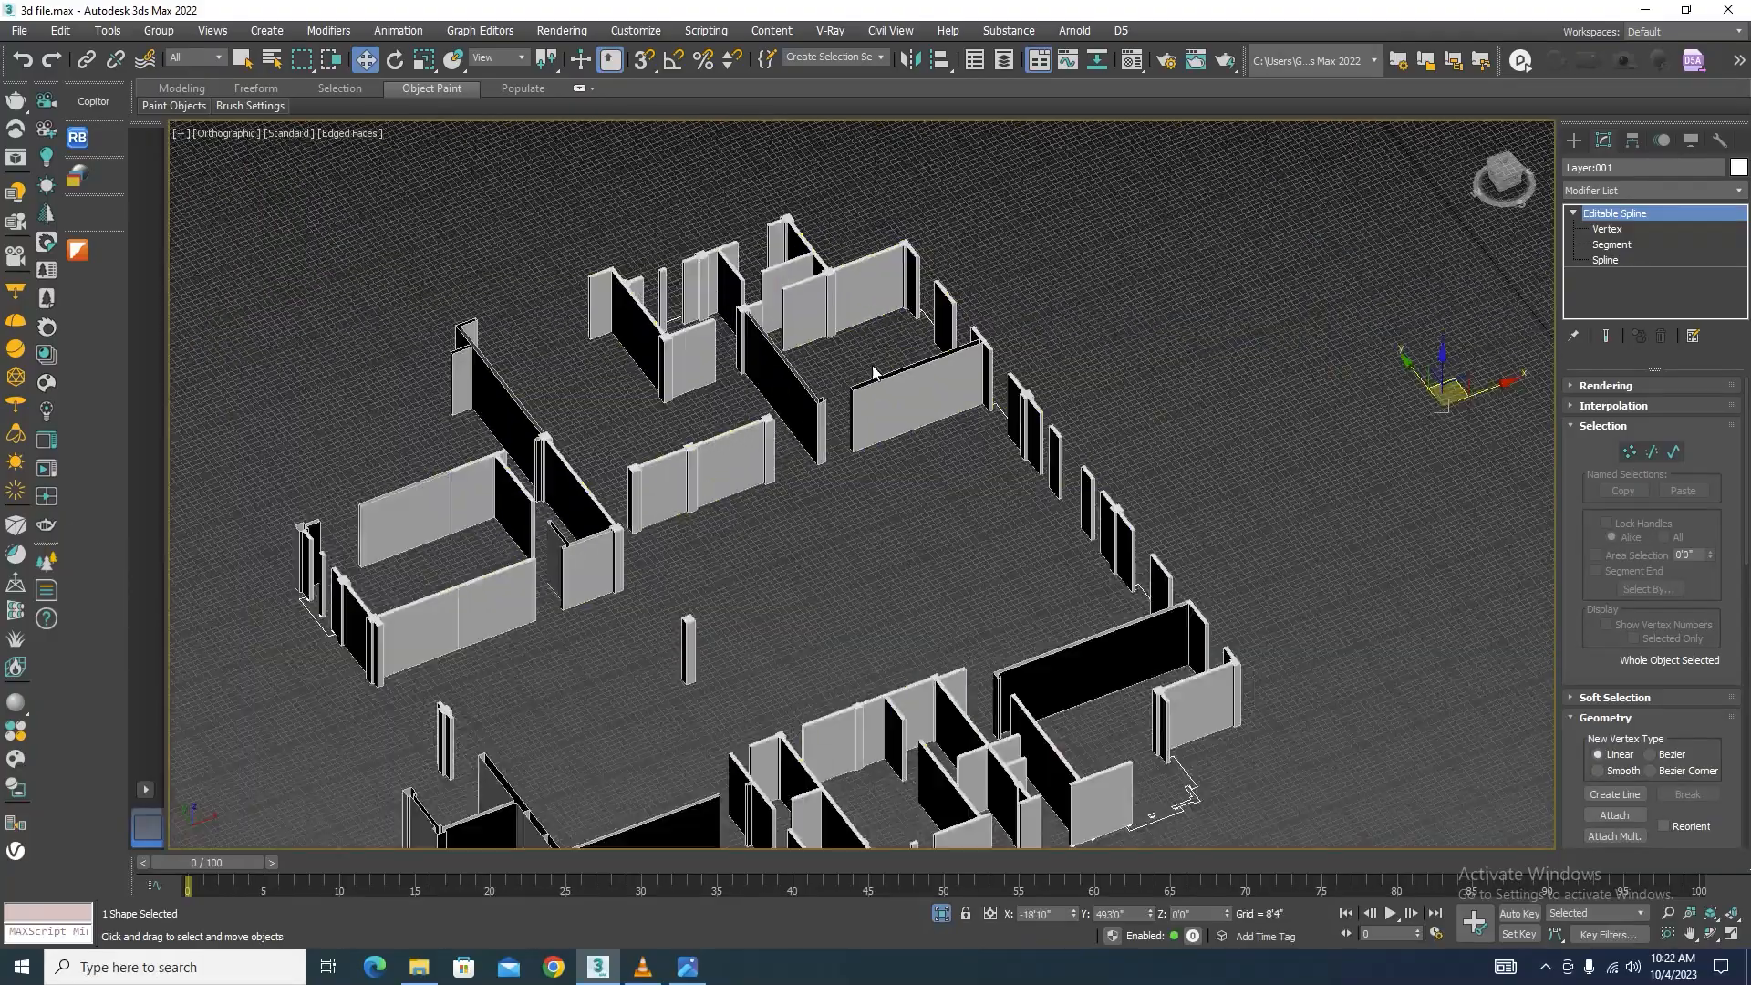
scroll(882, 418, down, 5)
scroll(606, 503, up, 5)
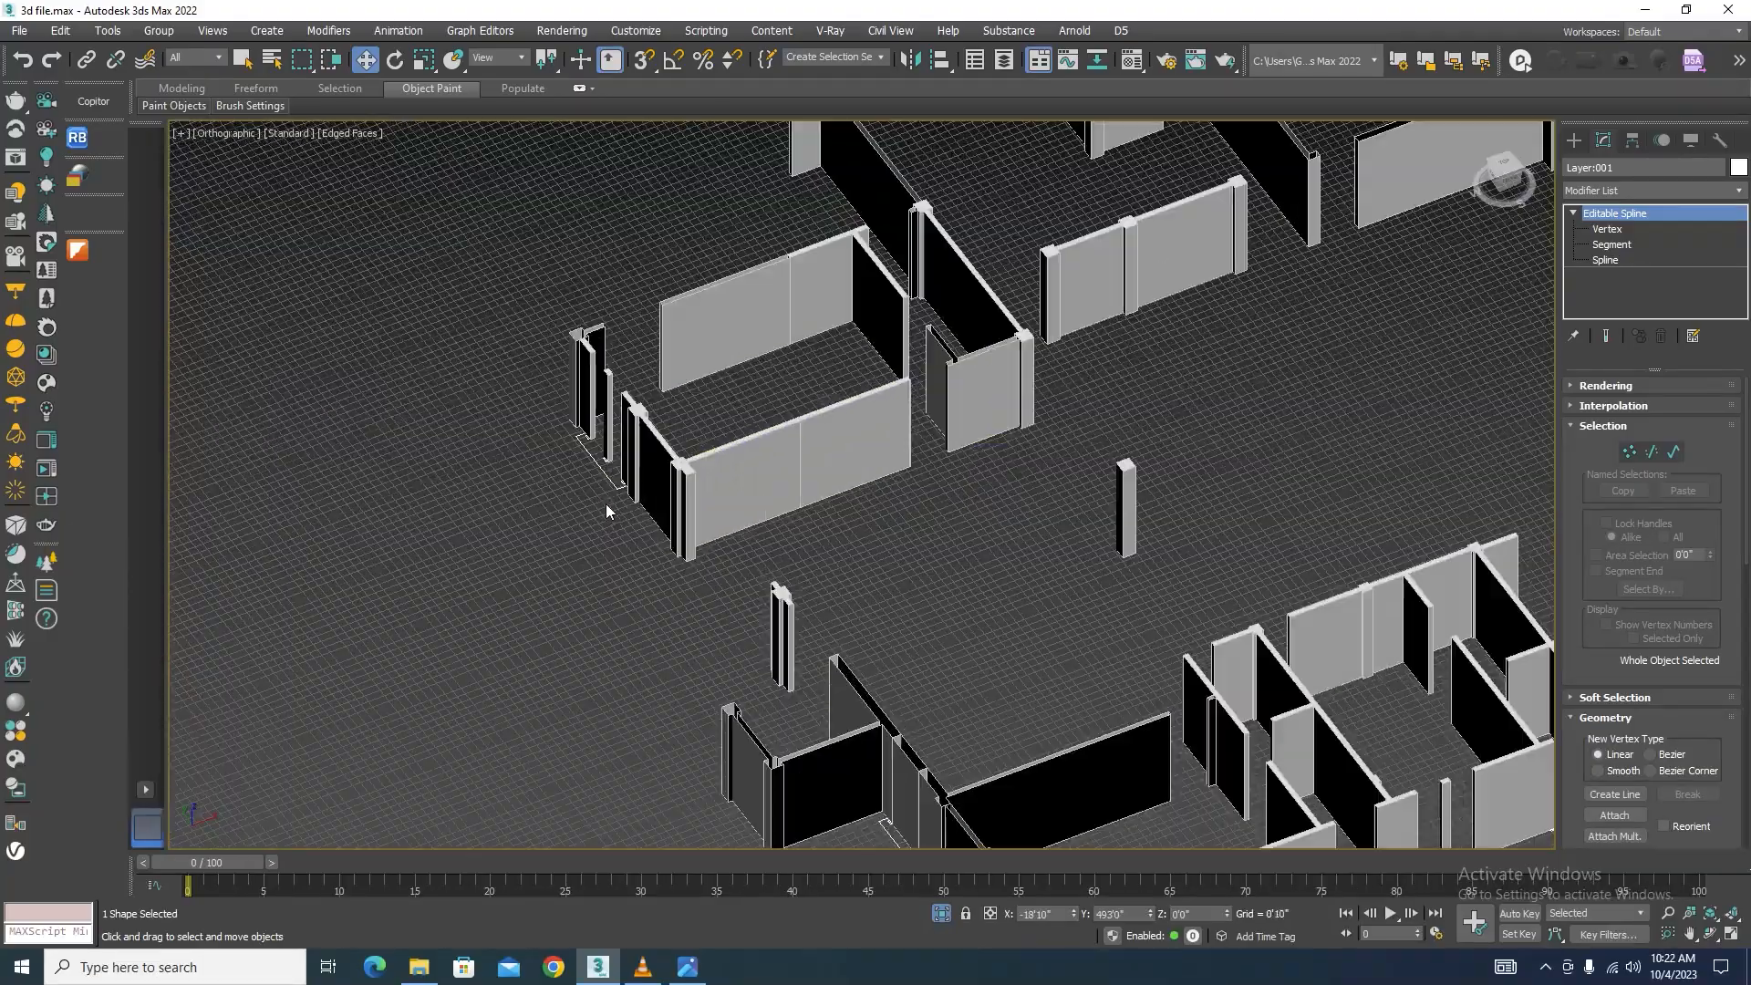
scroll(644, 572, down, 4)
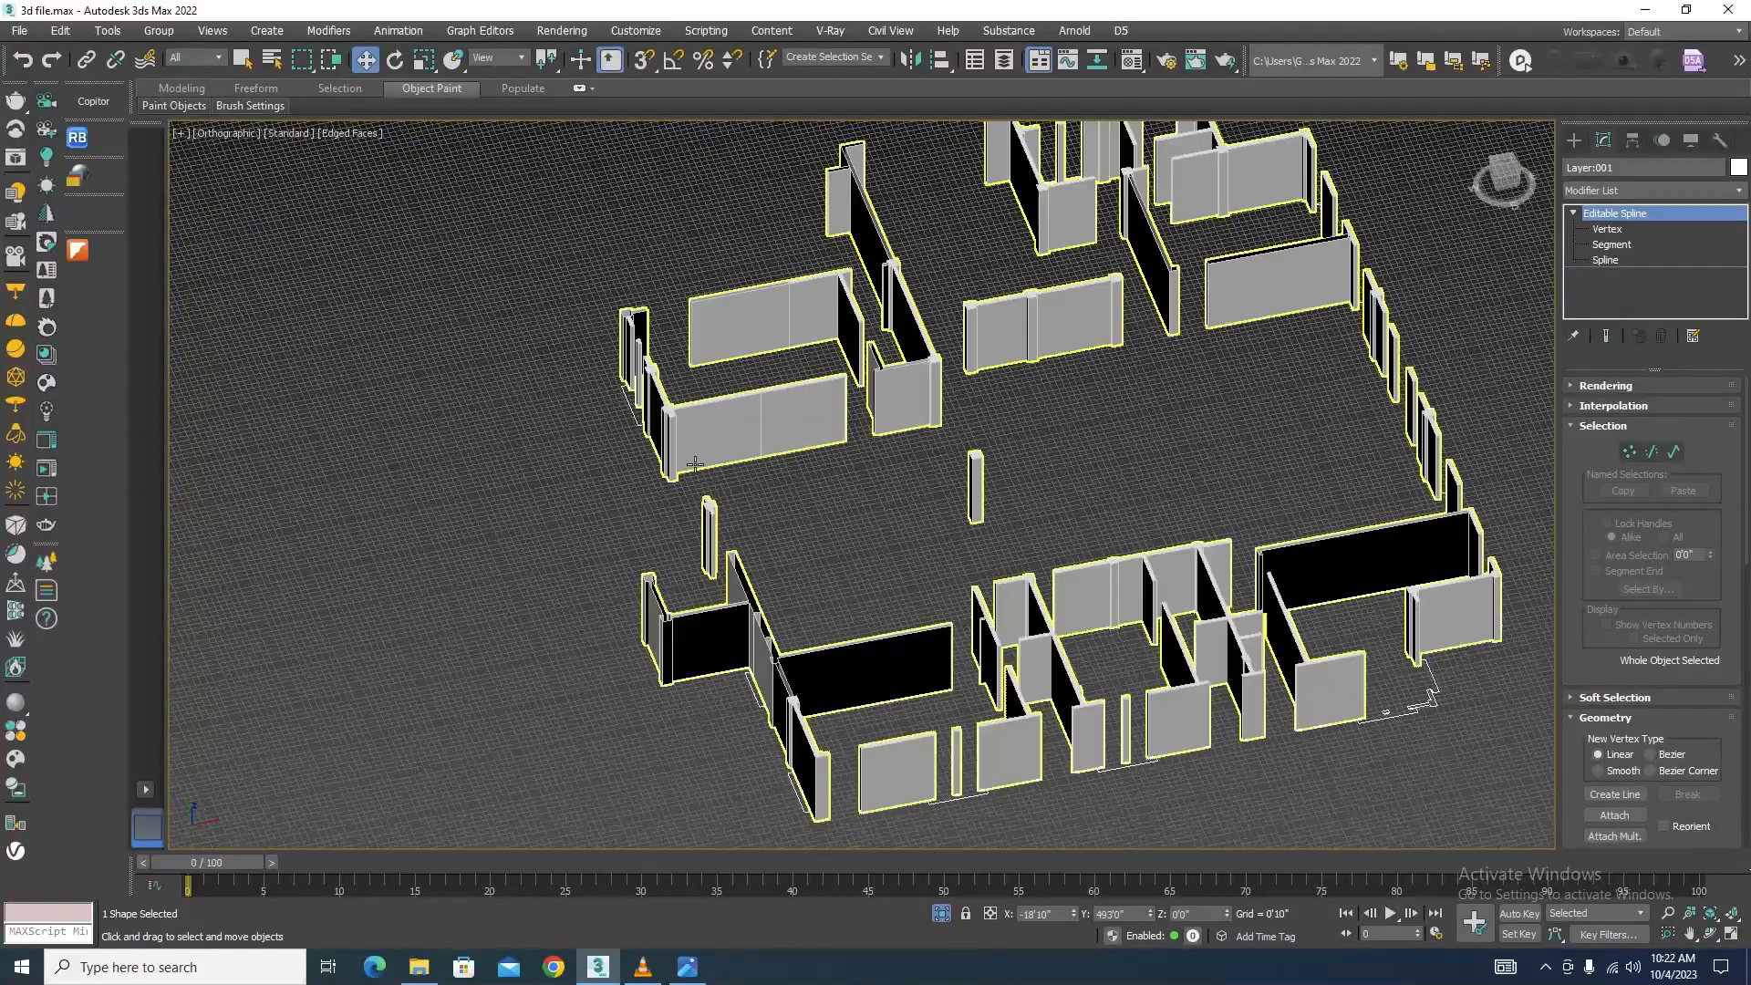
scroll(697, 548, up, 4)
Step: Isolate the extruded wall object and frame it in the top view
click(713, 527)
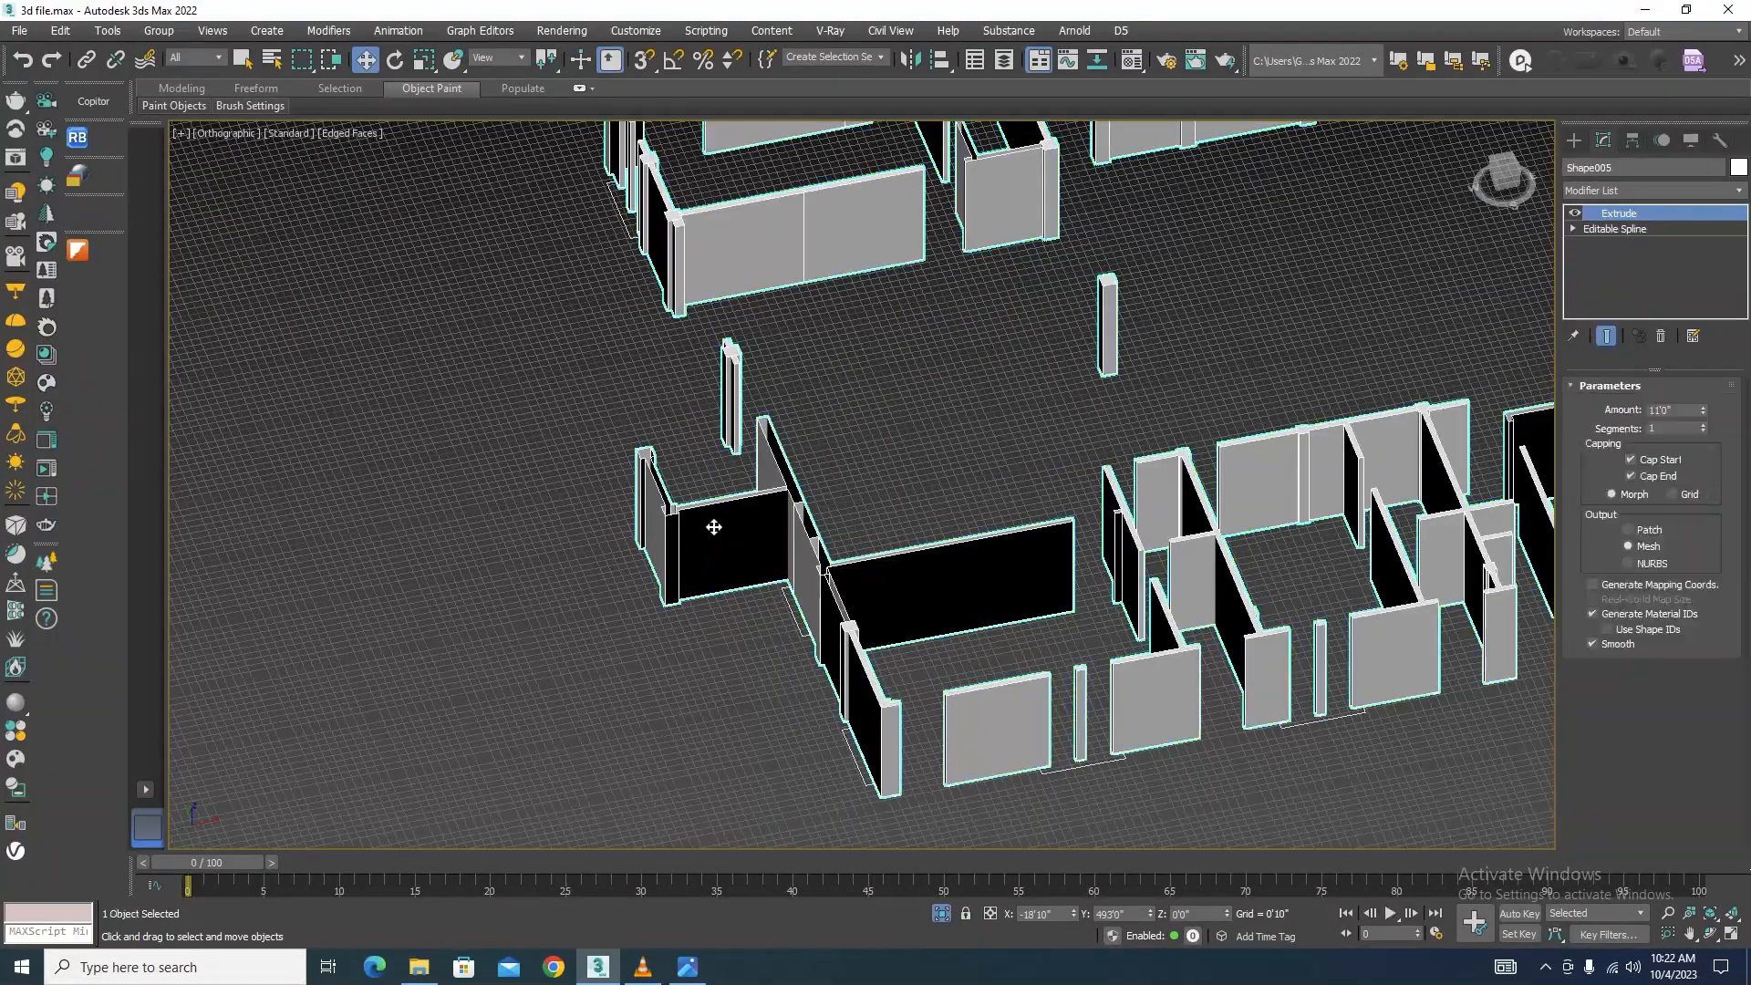
click(941, 915)
click(943, 916)
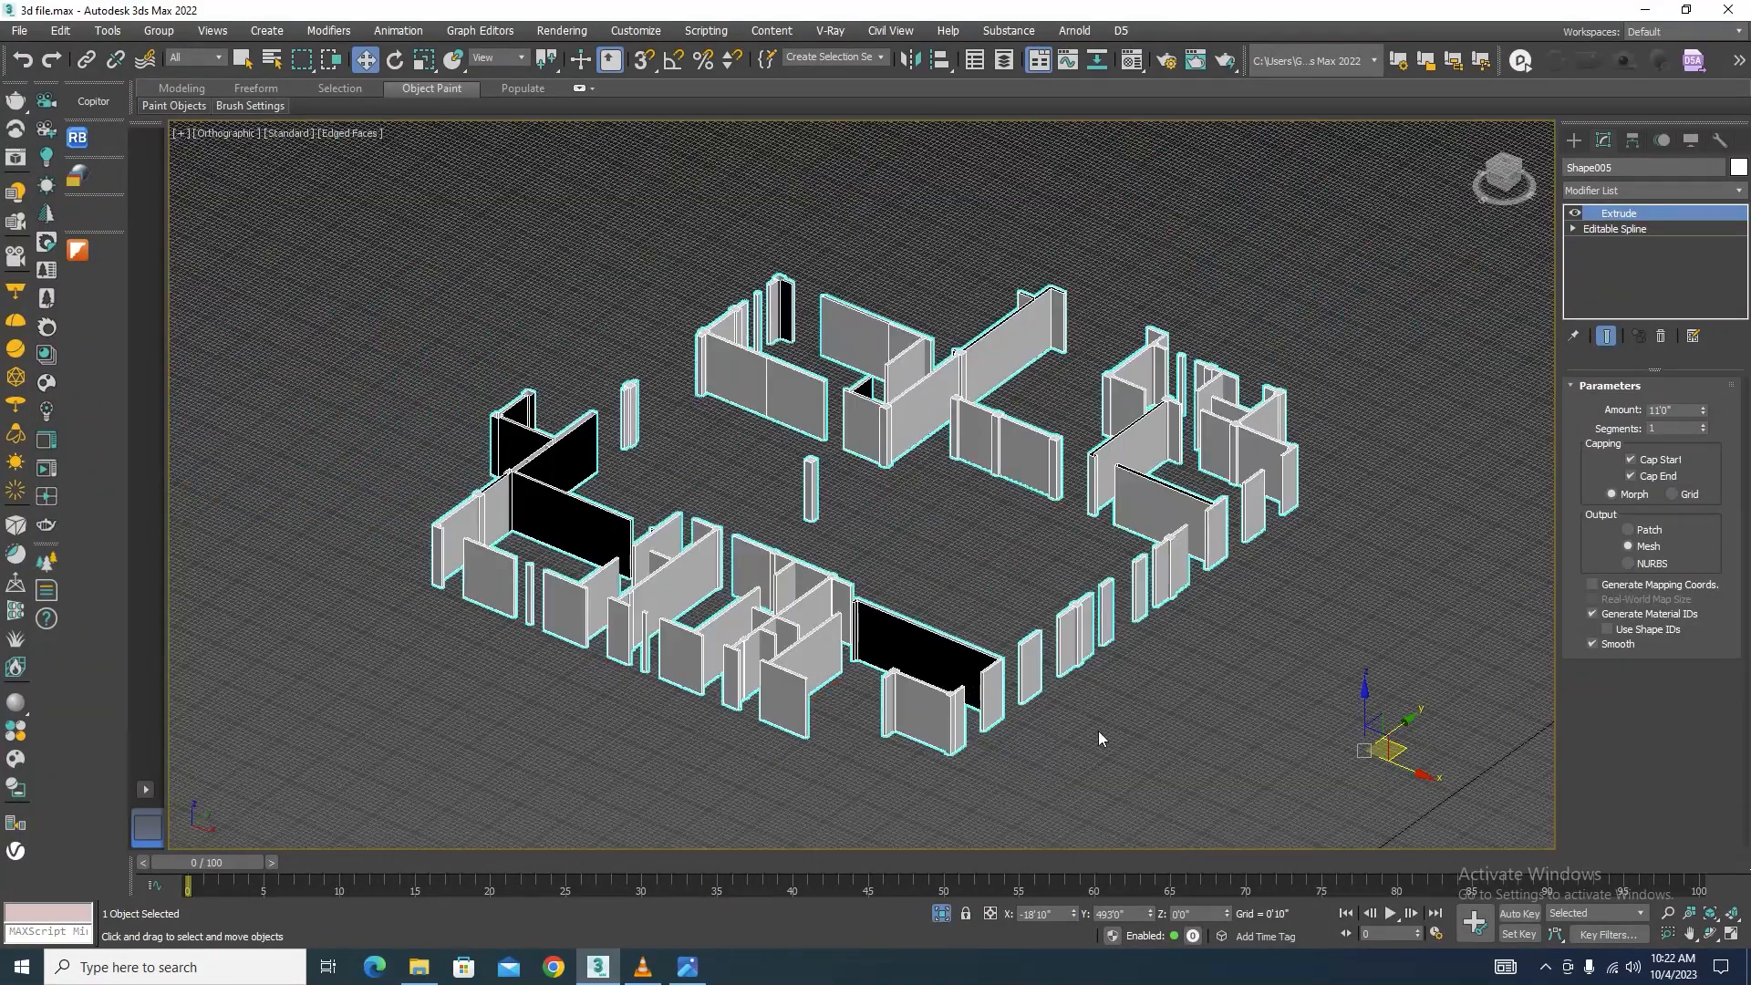
key(t)
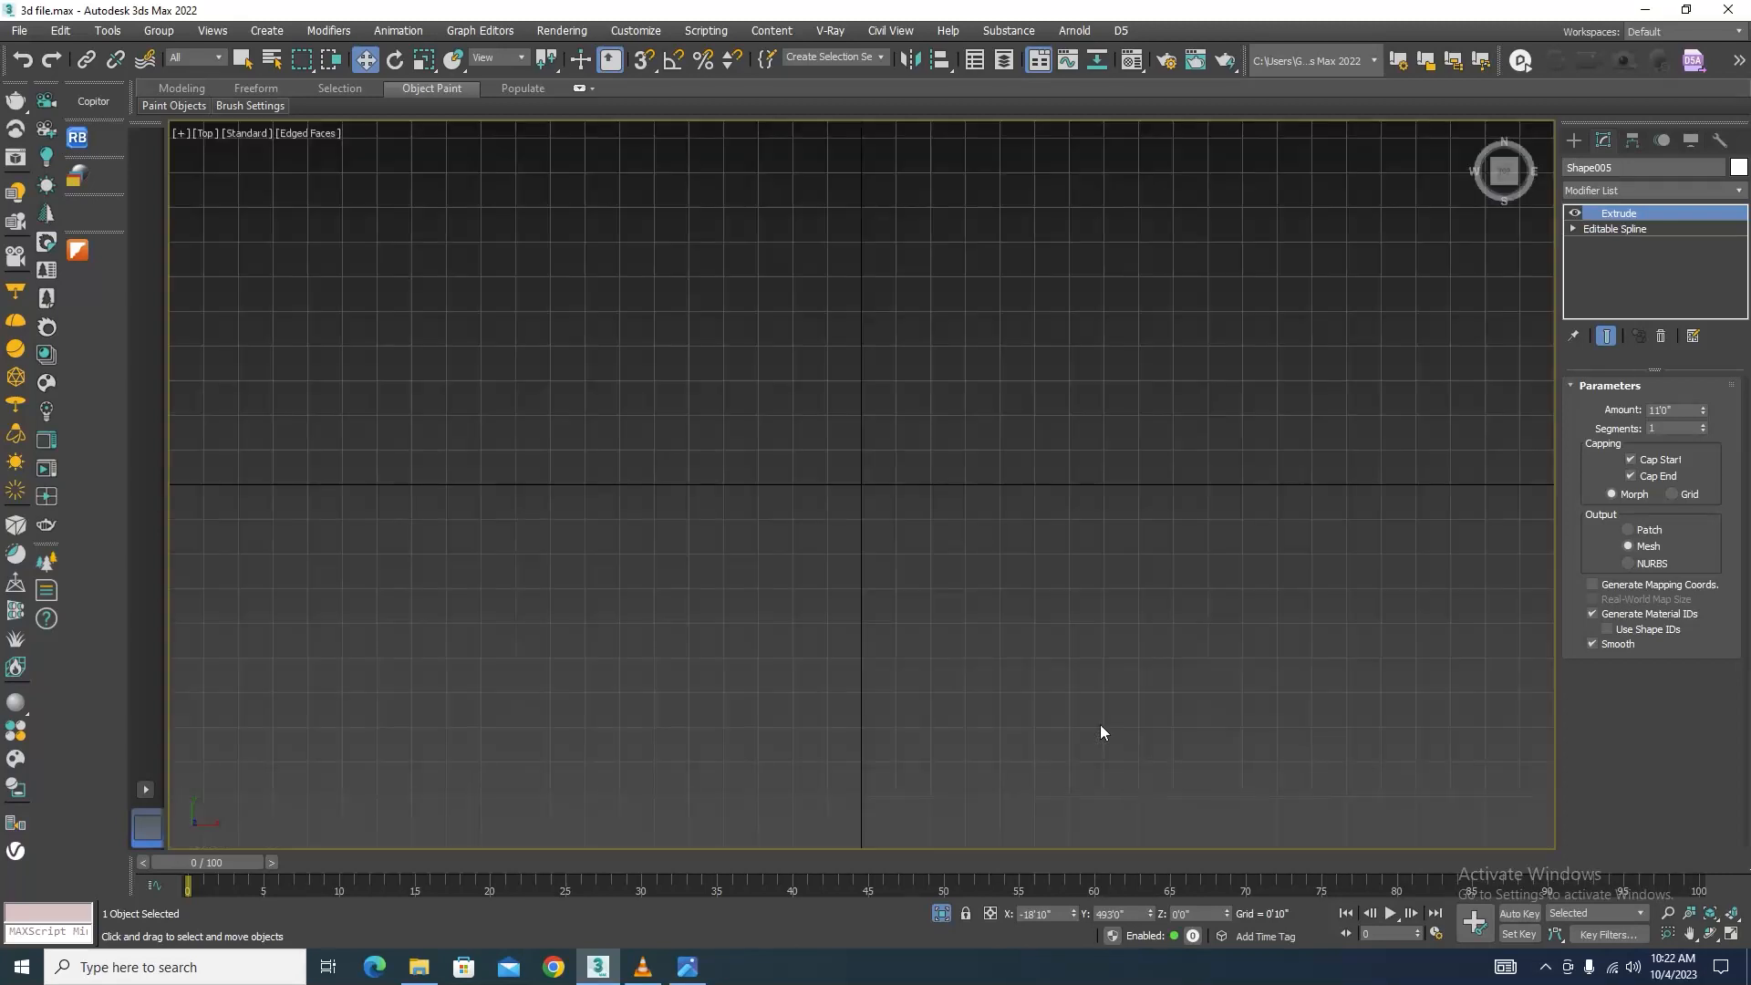
key(z)
scroll(1081, 632, down, 6)
scroll(1162, 607, up, 4)
click(940, 540)
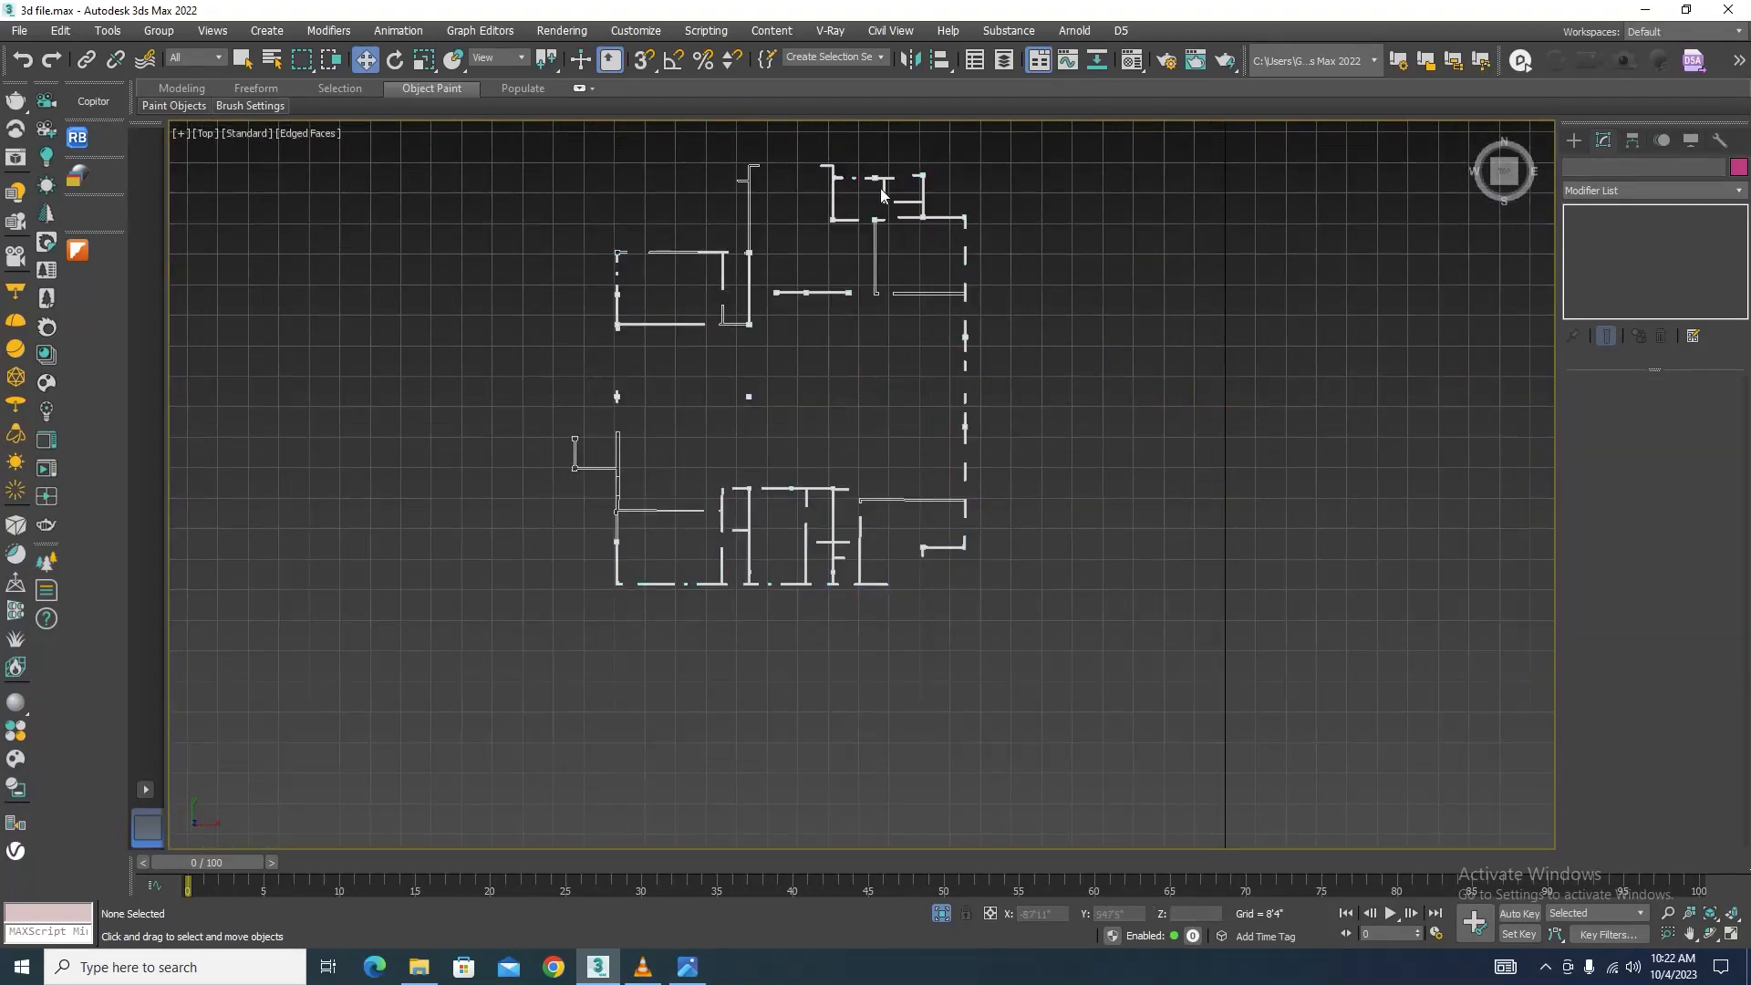
Step: Select all vertices of the wall shape at Vertex level, weld them and return to the Editable Spline base level
scroll(877, 187, up, 5)
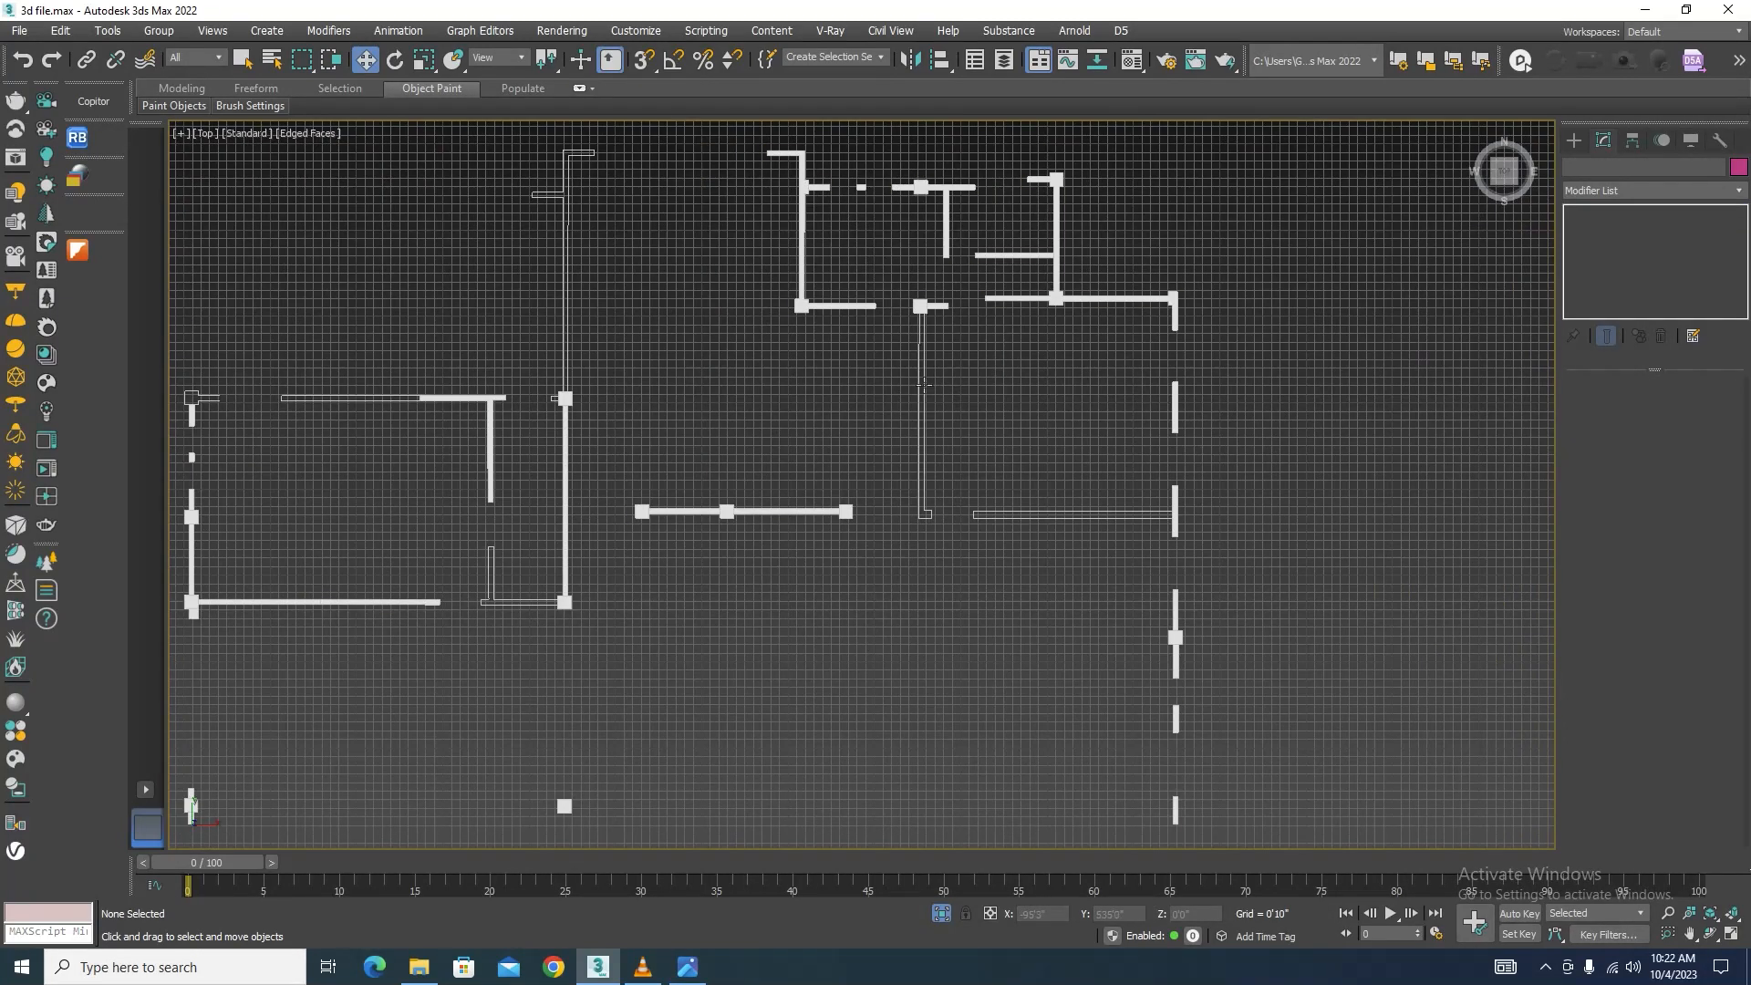
click(921, 396)
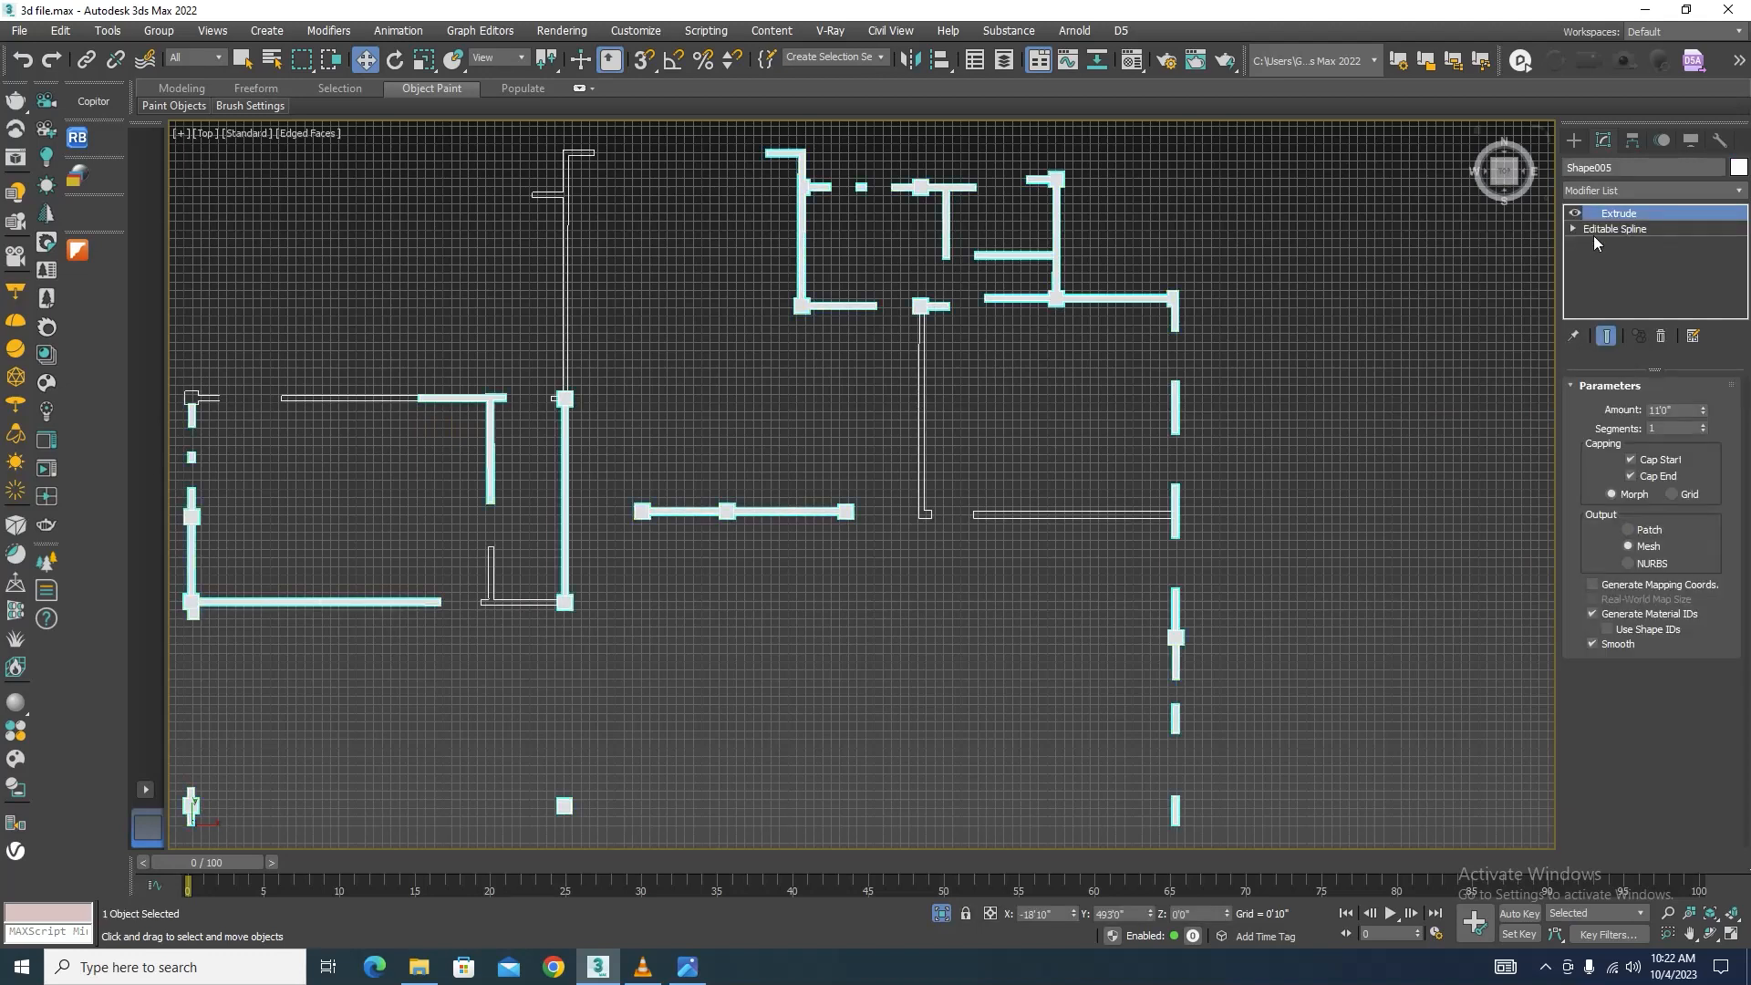
click(1570, 229)
click(1619, 244)
scroll(833, 363, down, 10)
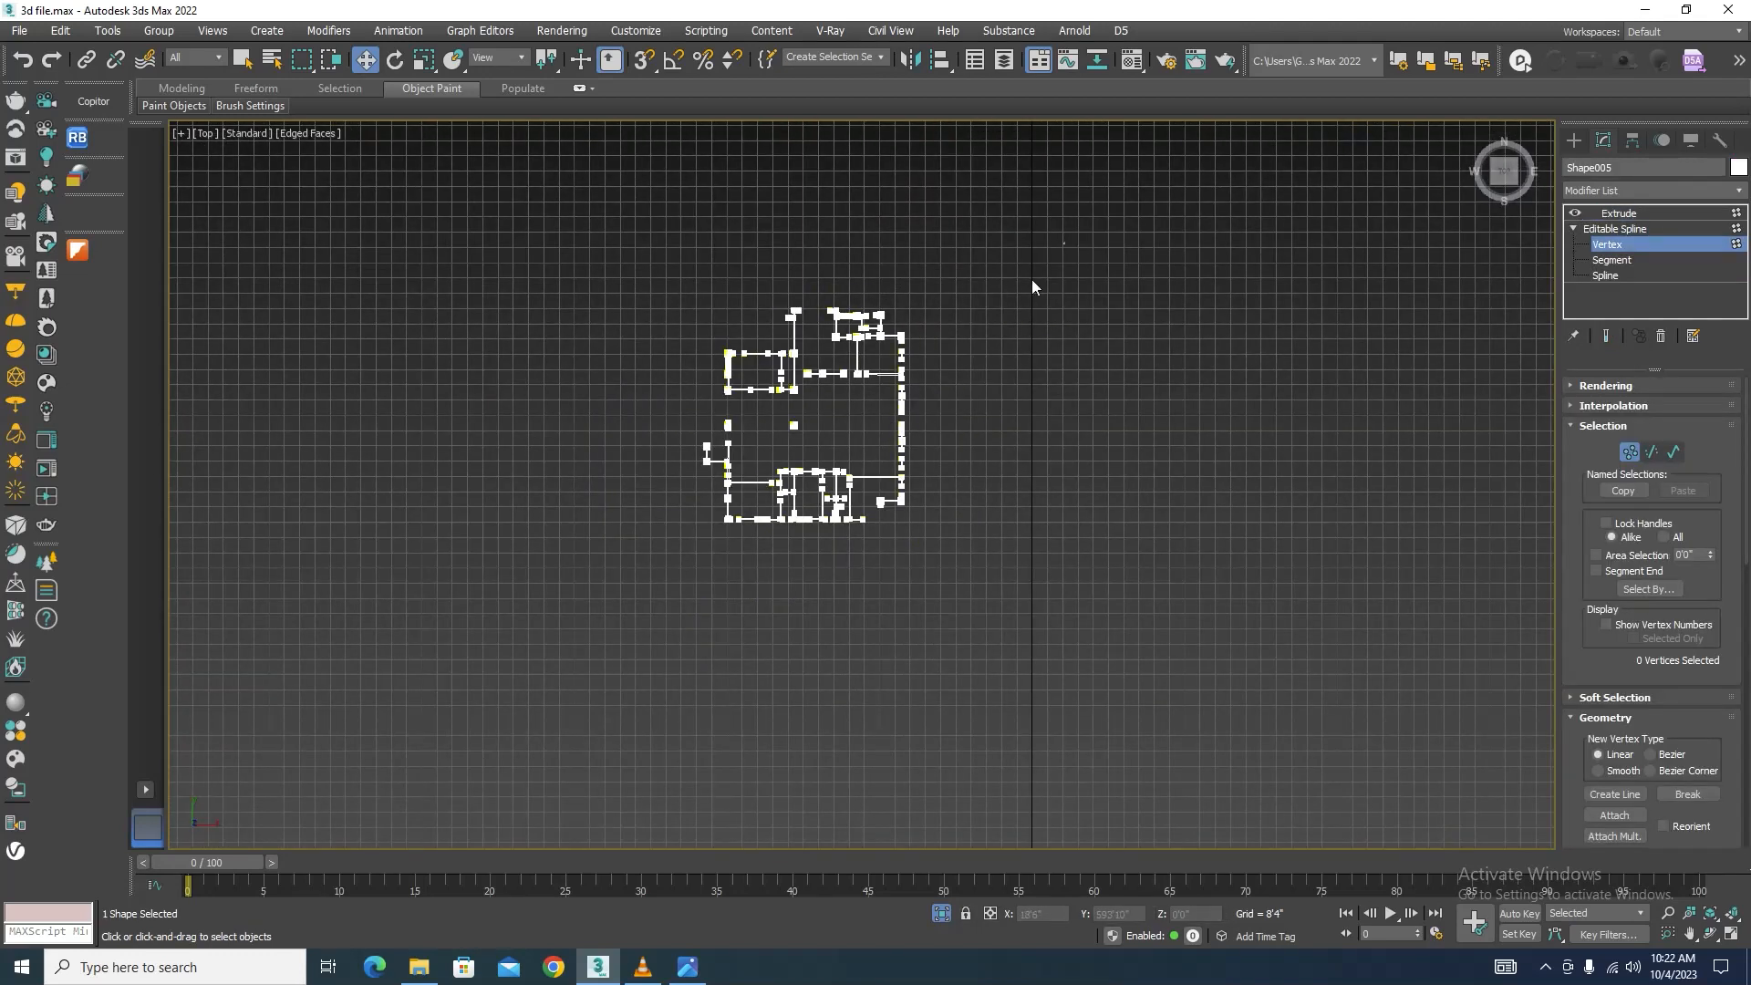
drag(409, 720, 408, 716)
scroll(816, 469, up, 3)
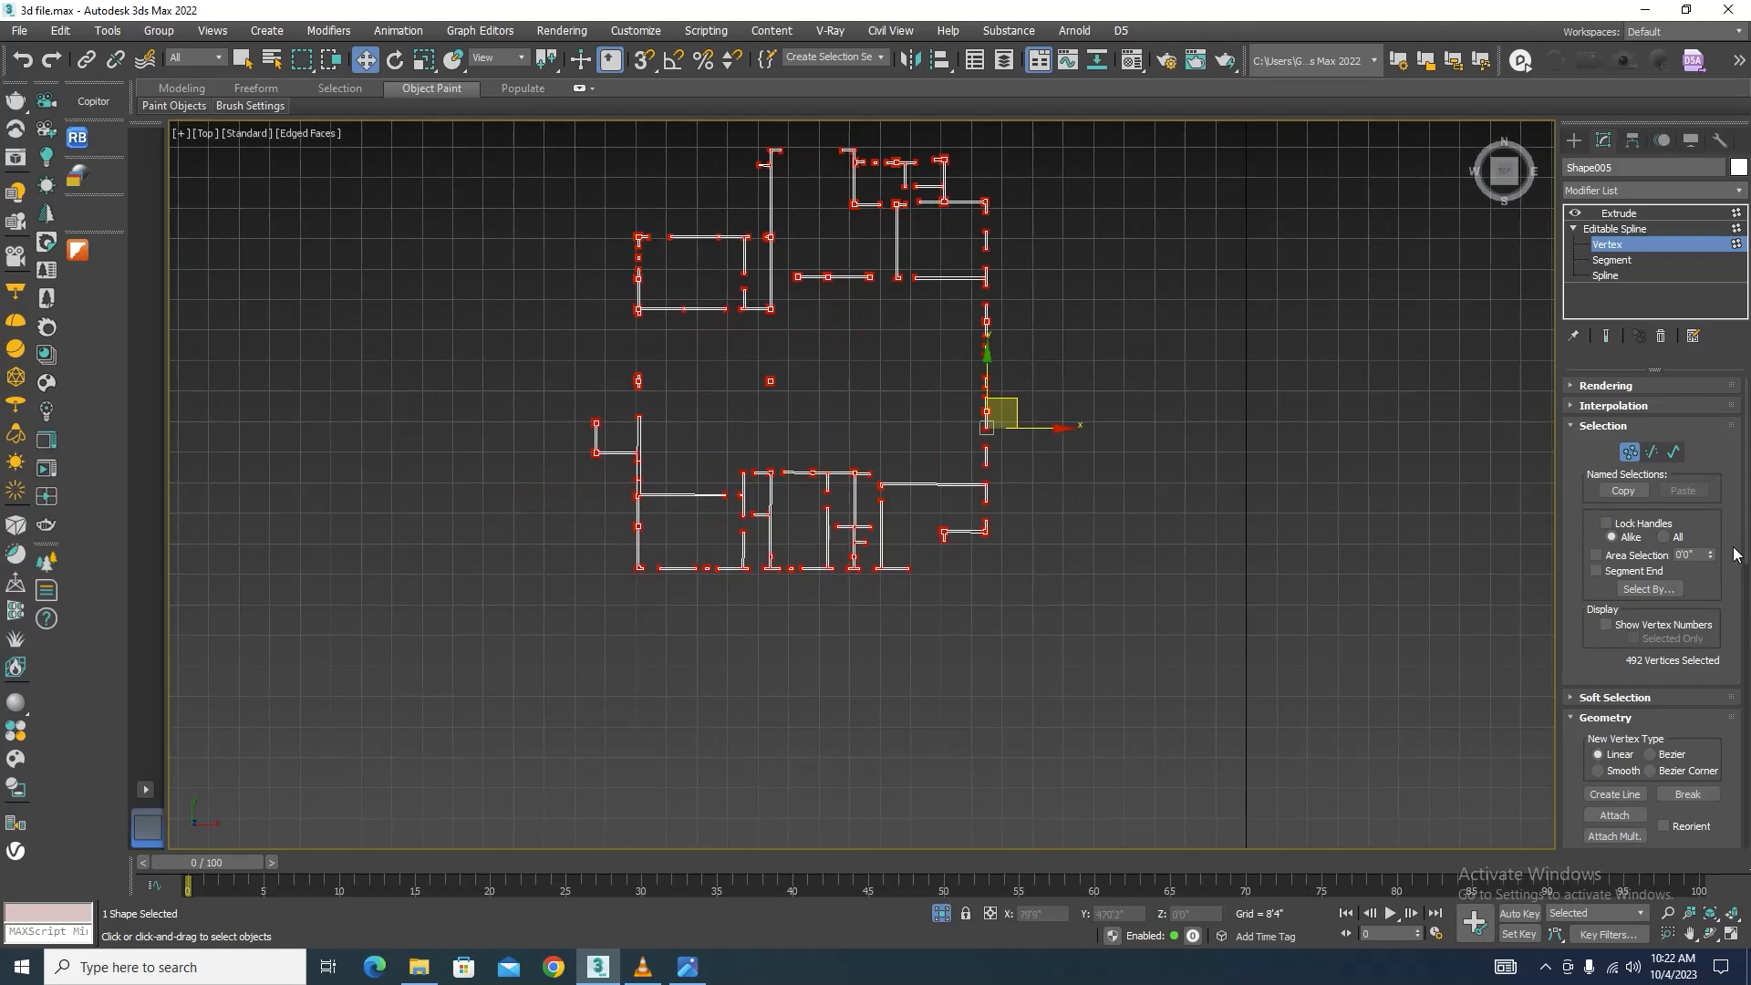
scroll(1745, 545, down, 5)
click(1614, 662)
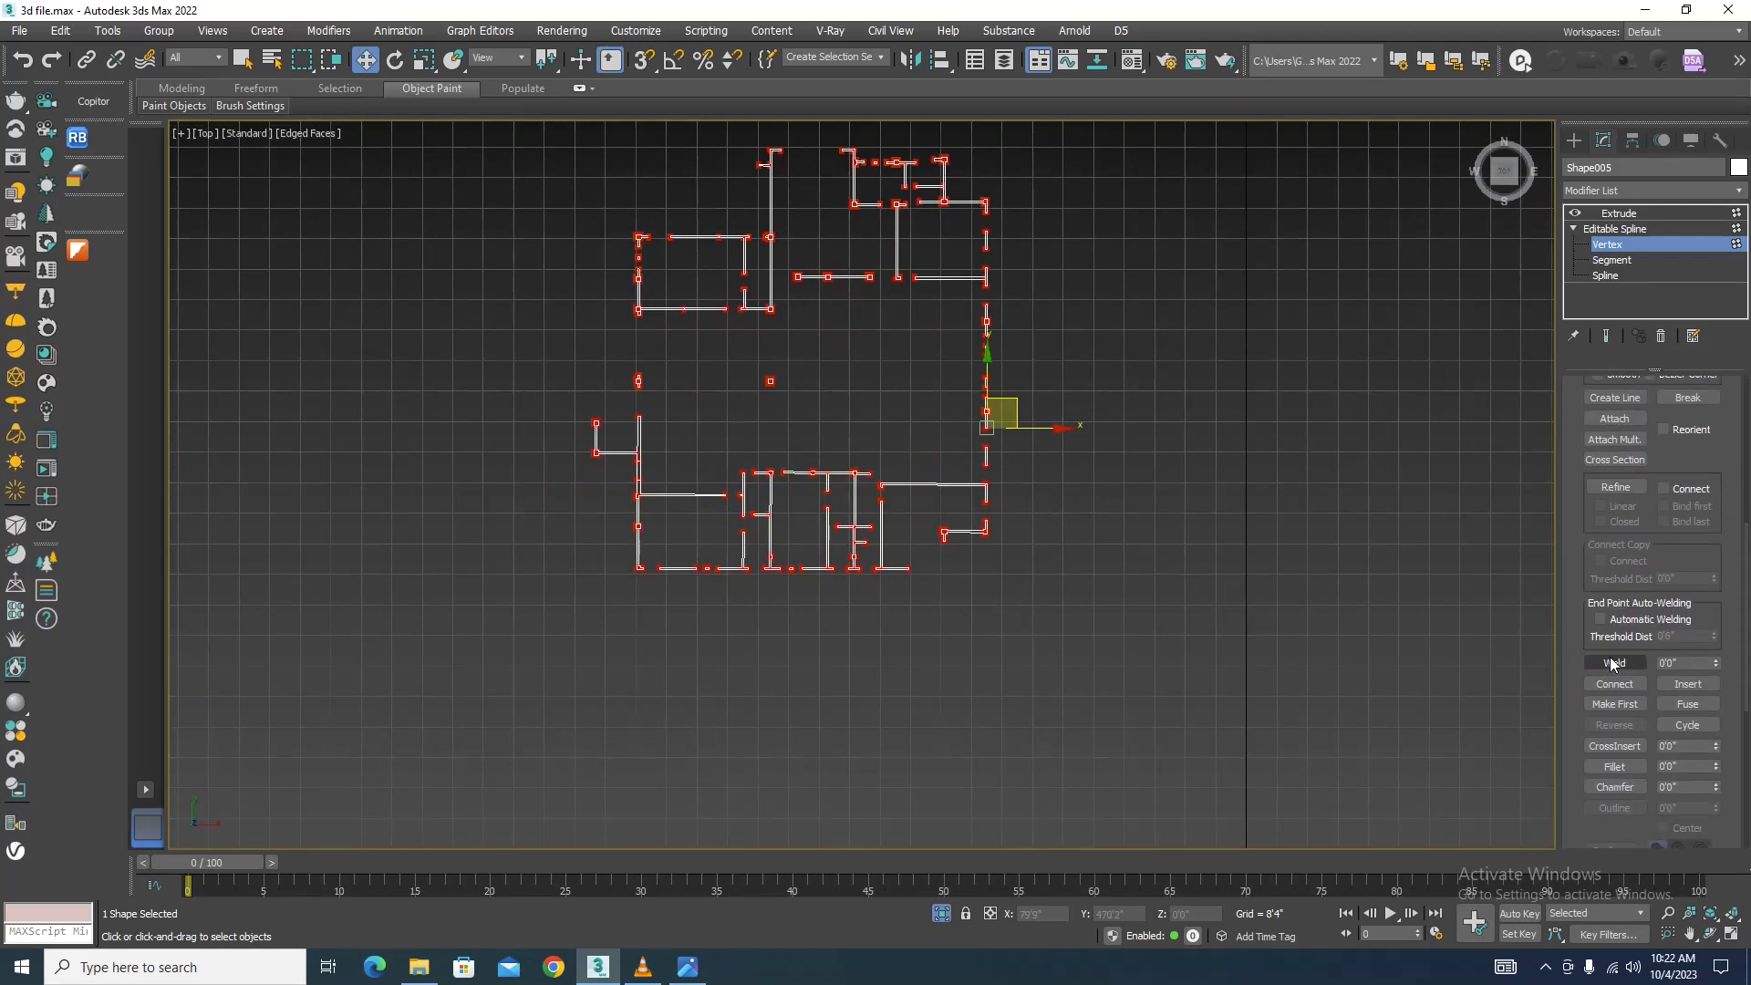
click(1616, 229)
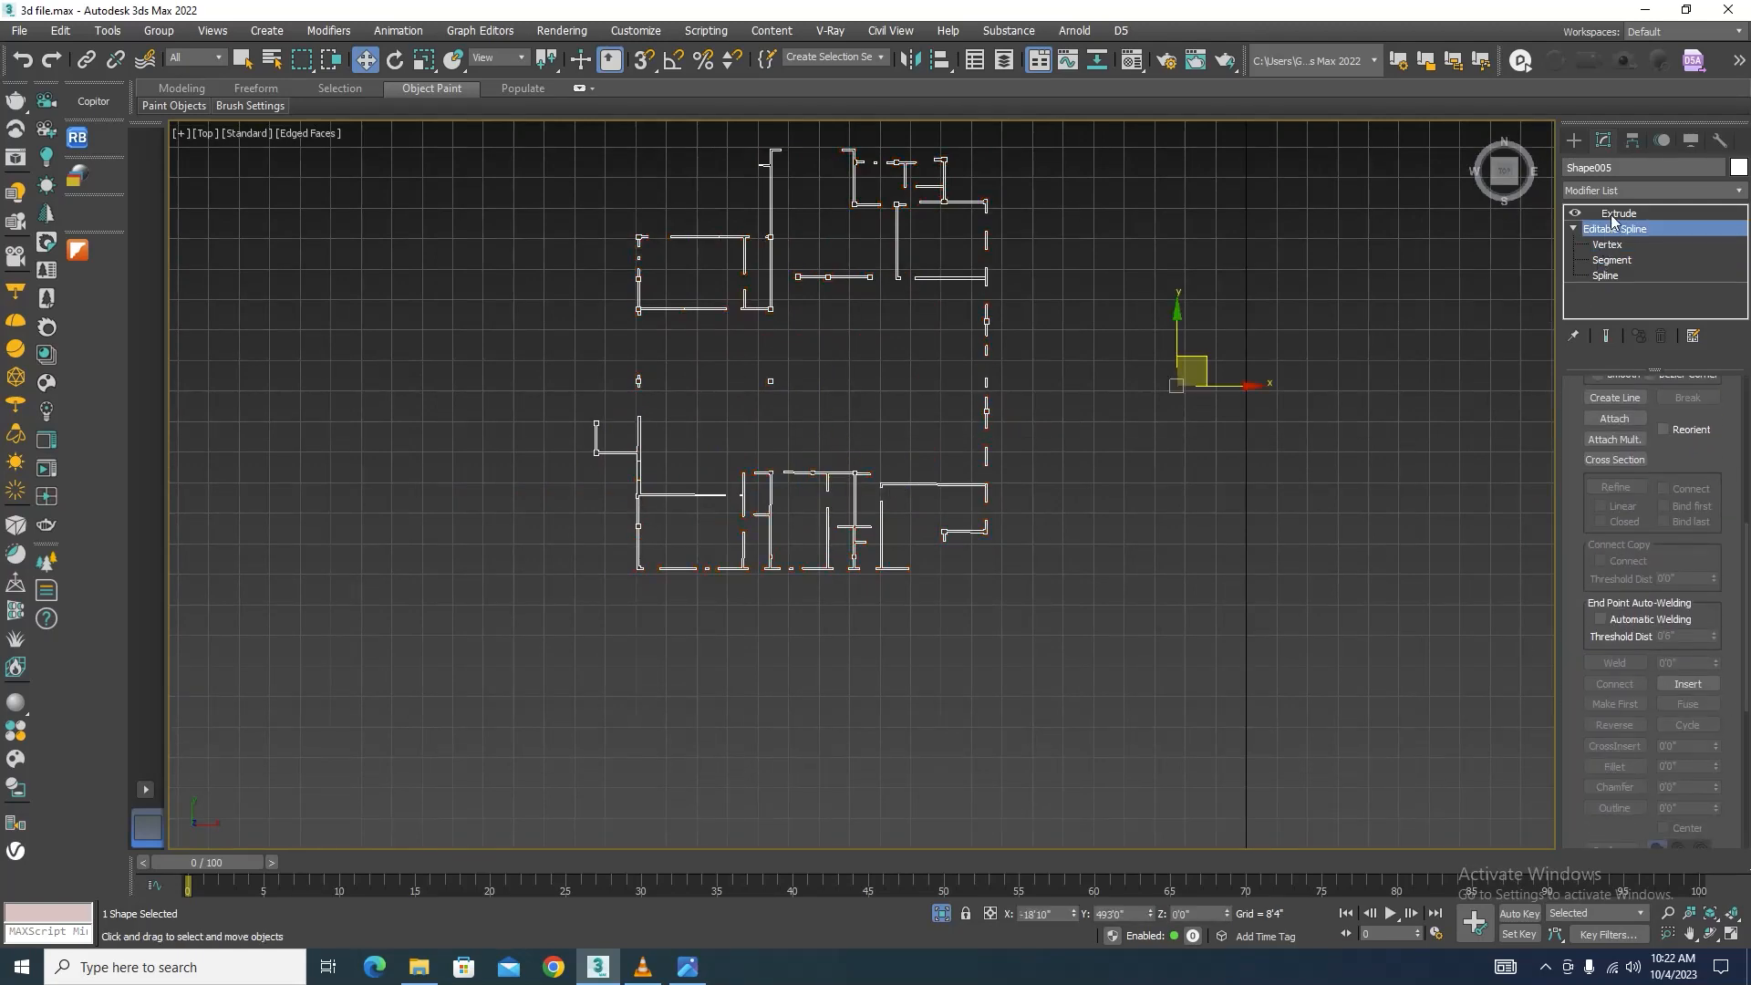
Step: Return the wall shape to its Extrude modifier level, show the walls in 3D and deselect them
click(1618, 212)
scroll(1113, 276, down, 4)
alt+middle_drag(1114, 275, 1044, 353)
scroll(889, 375, up, 7)
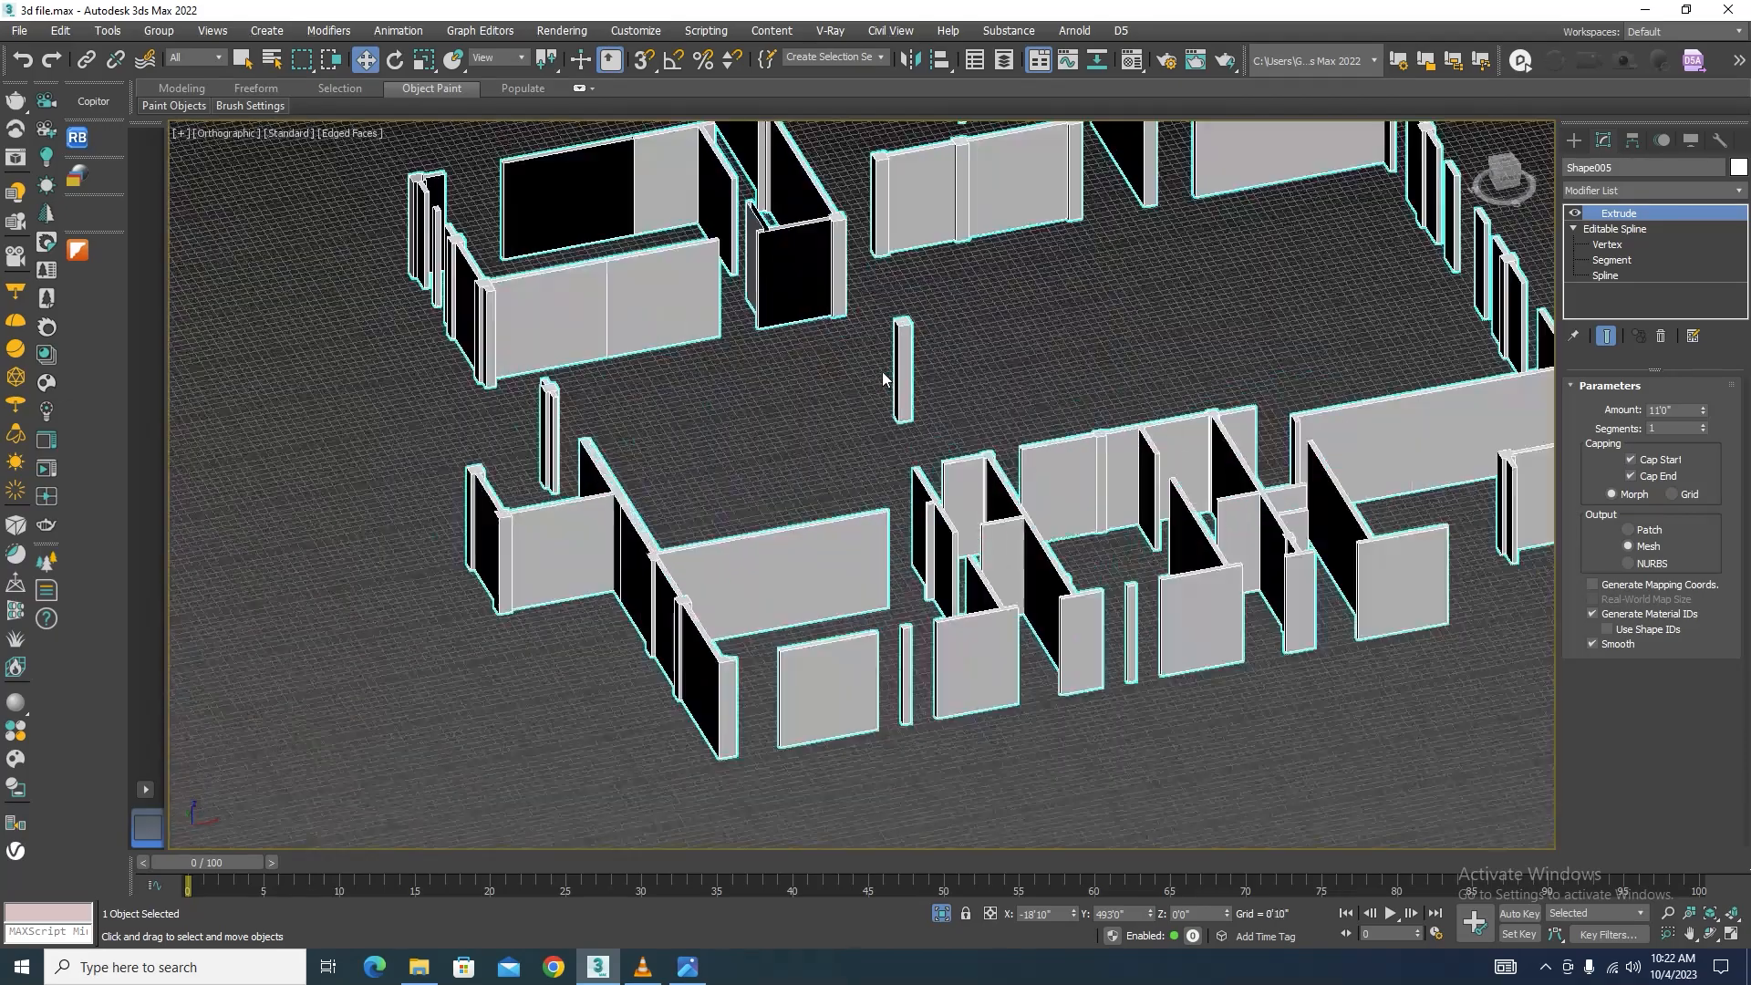
key(F3)
key(F3)
click(991, 285)
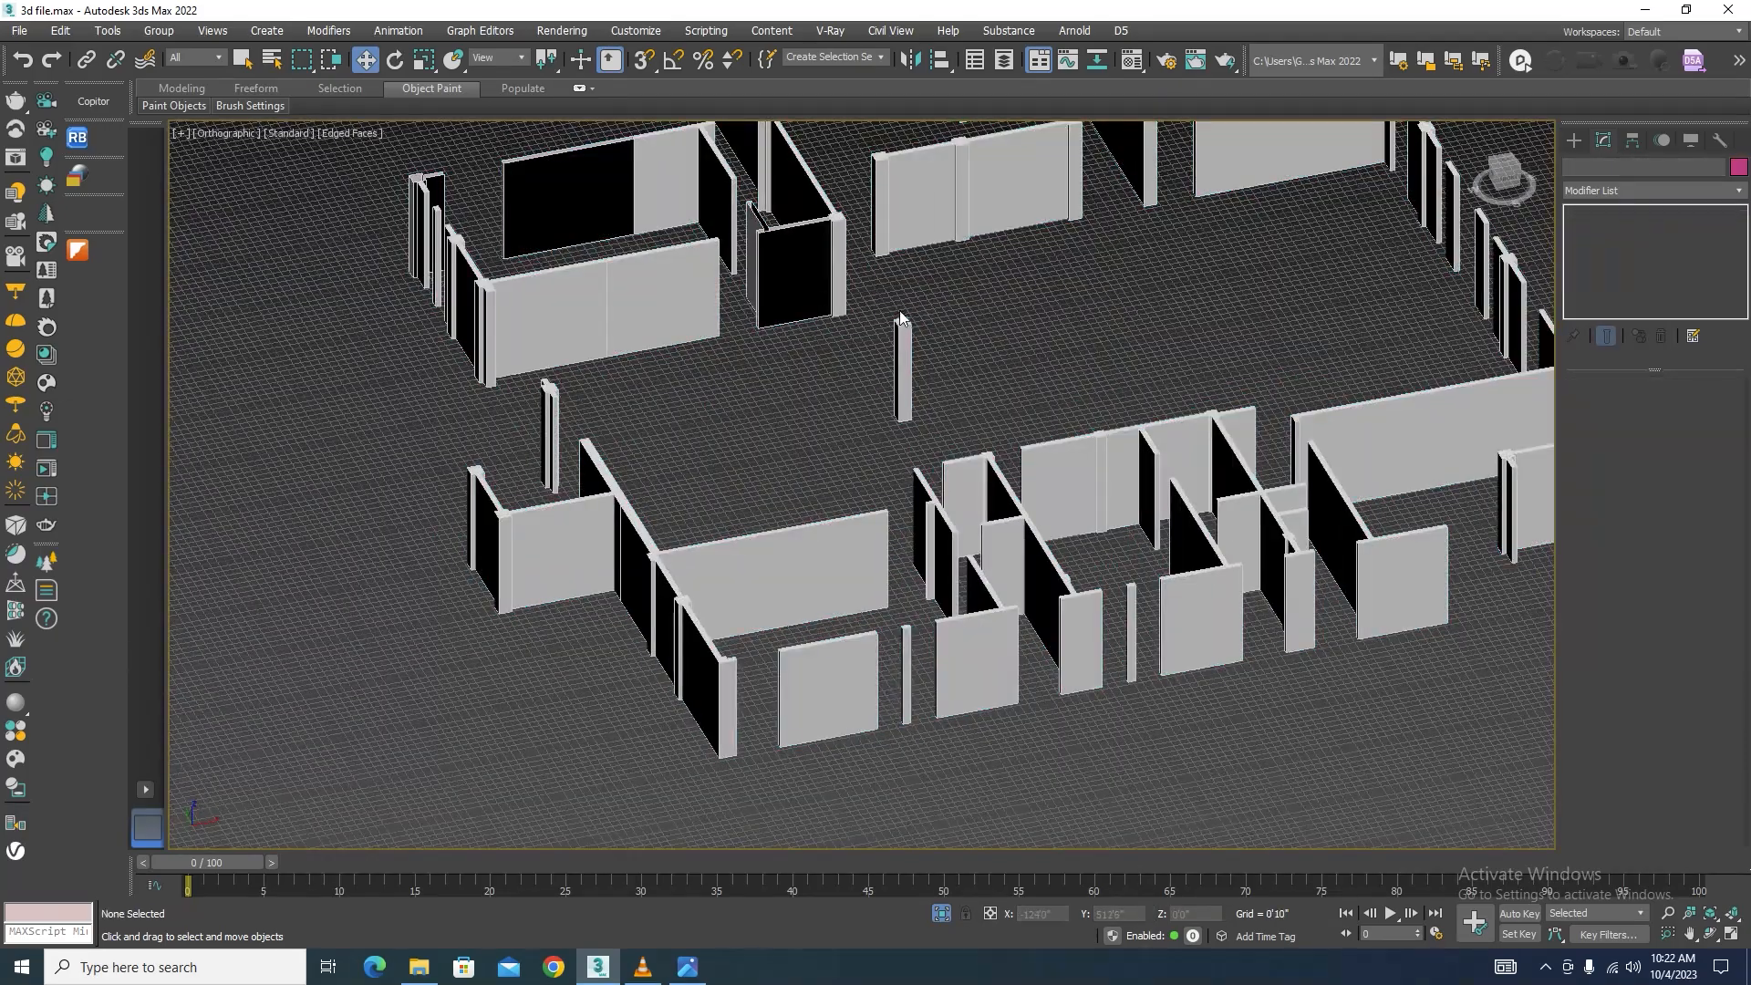
Step: Examine the extruded walls in 3D and in the top view for pieces without a top cap
alt+middle_drag(656, 376, 670, 438)
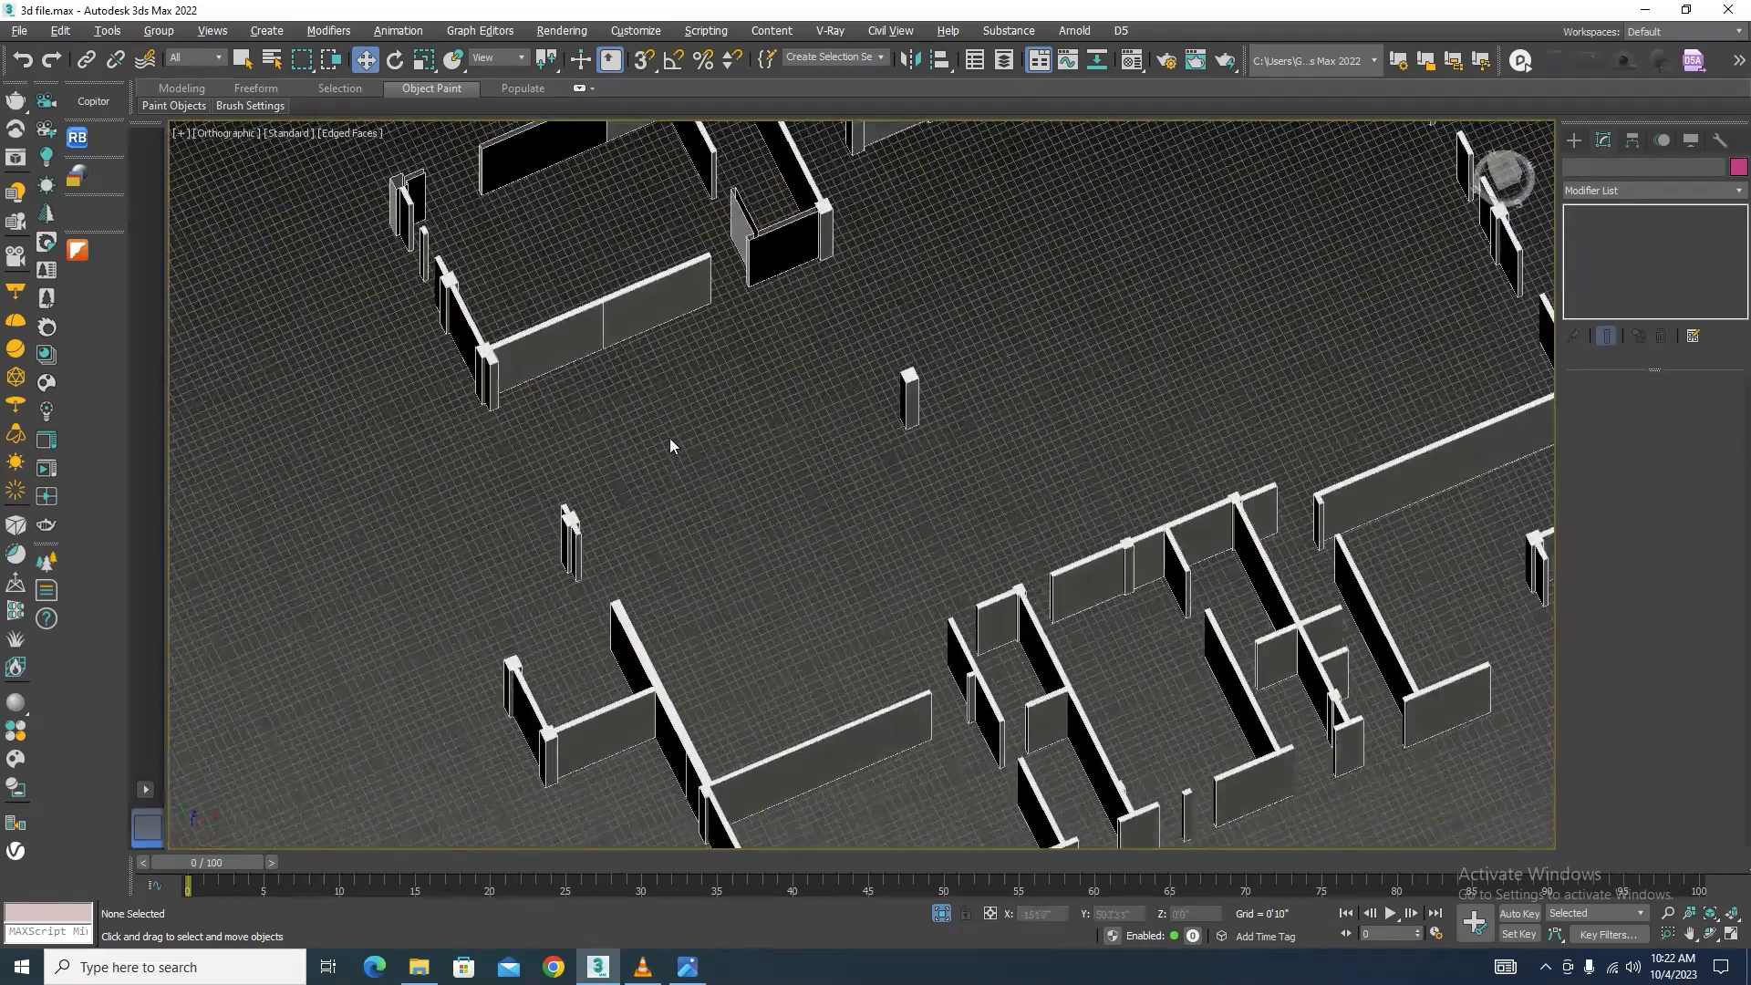
scroll(770, 504, down, 3)
scroll(660, 294, up, 7)
scroll(520, 498, up, 3)
scroll(520, 497, down, 5)
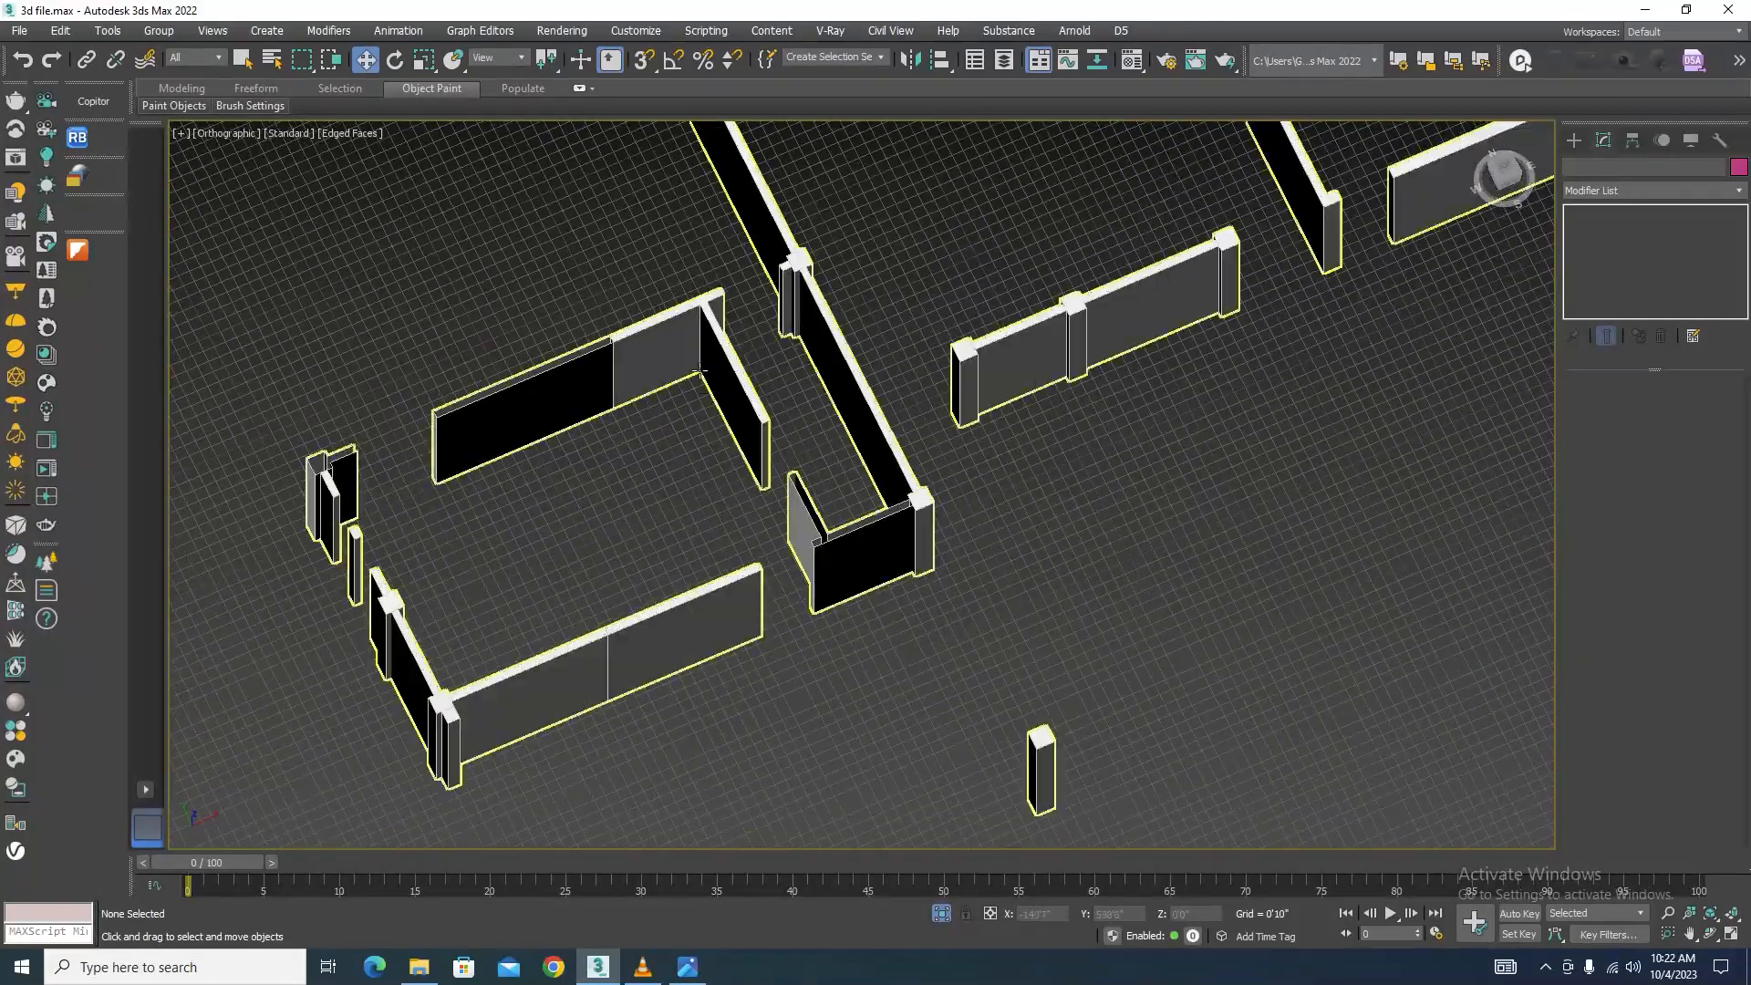
scroll(857, 474, up, 6)
scroll(924, 482, down, 2)
click(924, 482)
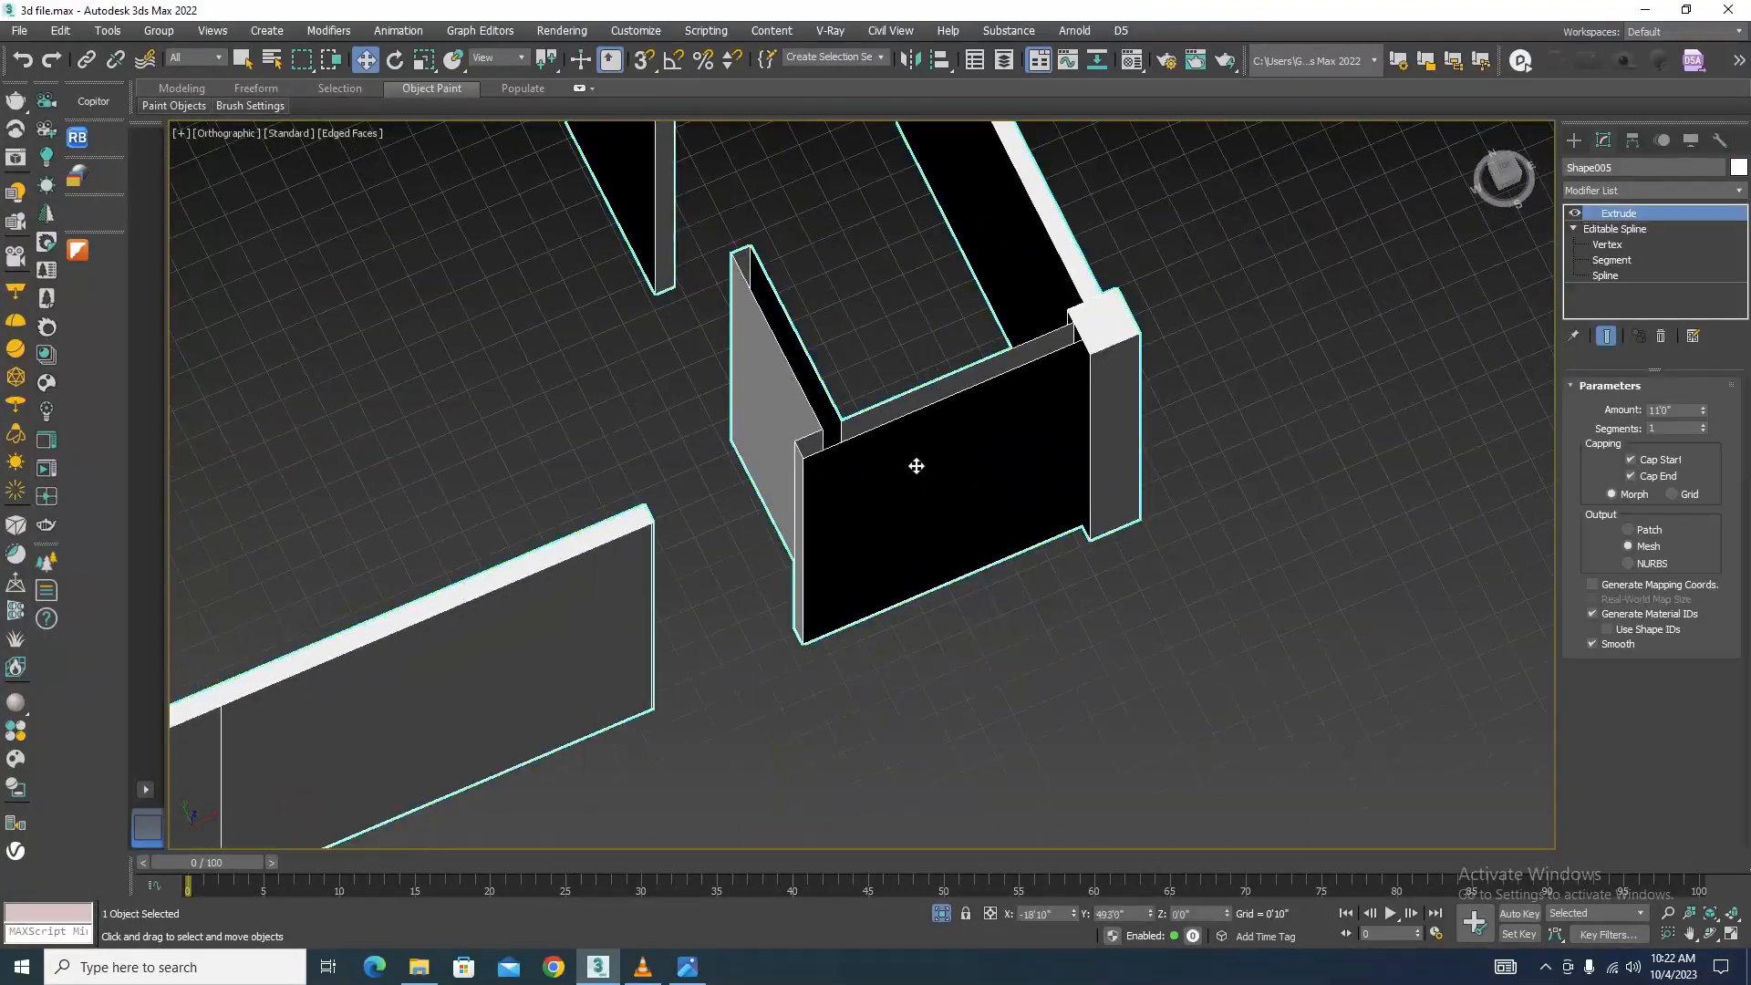
scroll(914, 470, down, 4)
scroll(547, 375, up, 6)
scroll(548, 376, up, 4)
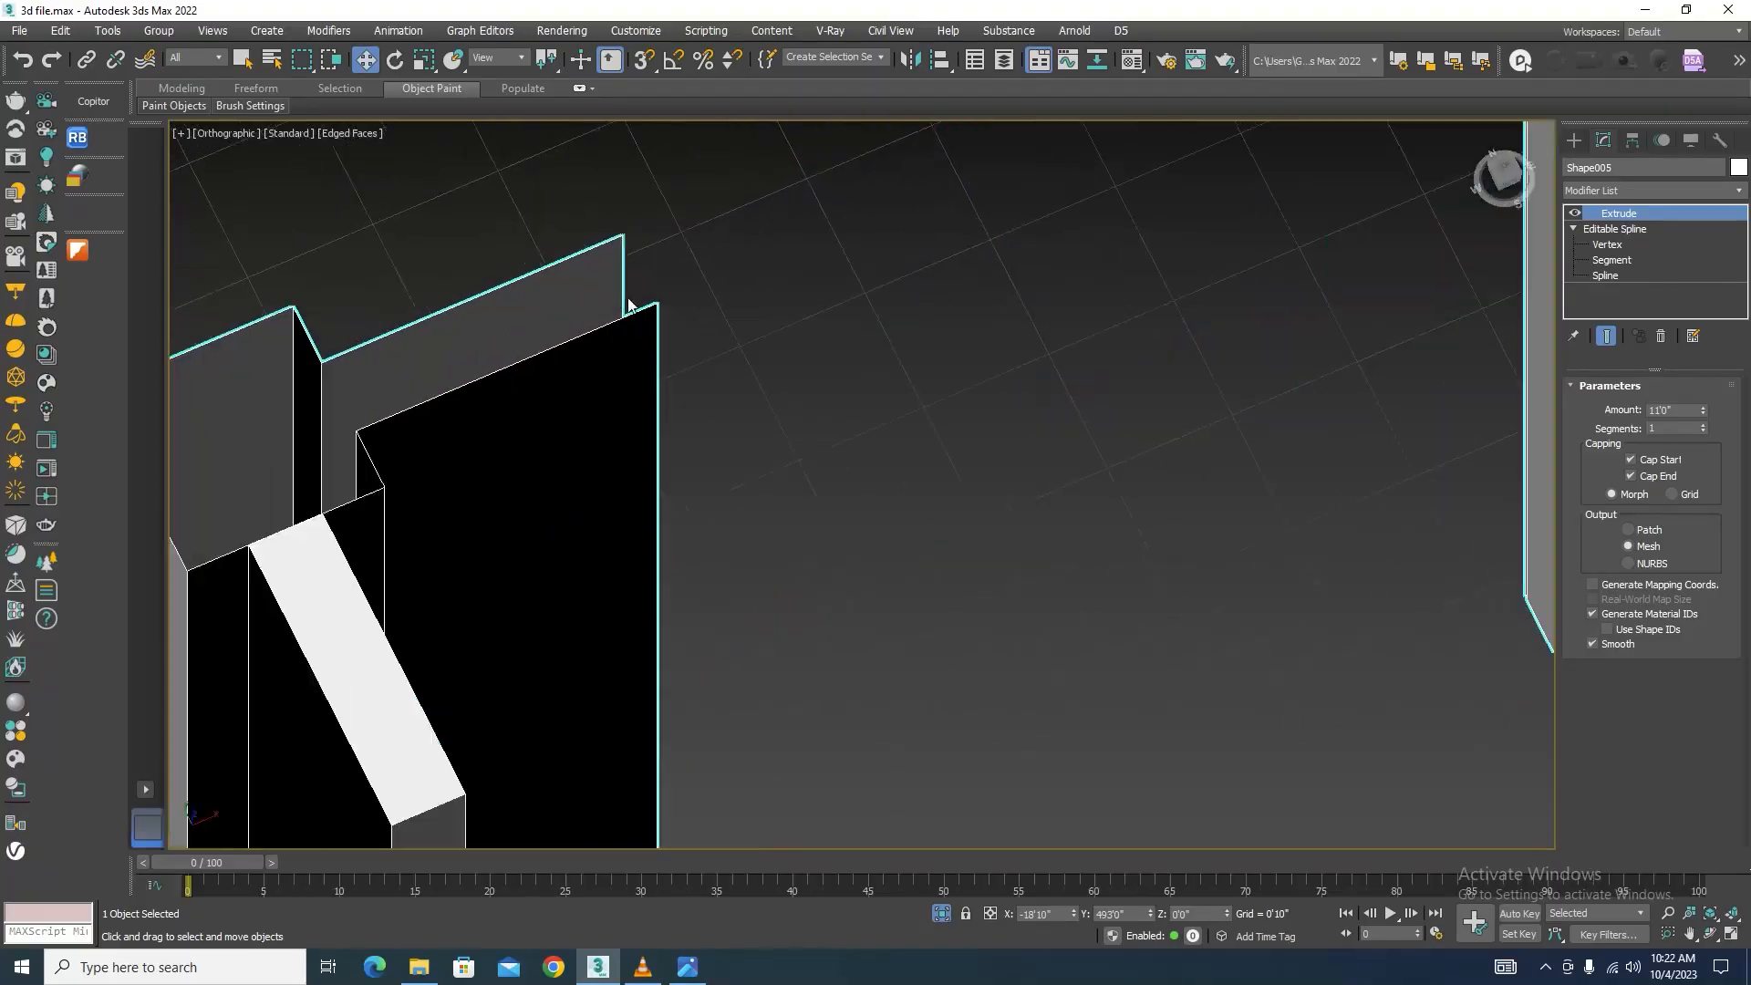
scroll(704, 332, down, 7)
scroll(929, 383, up, 2)
scroll(942, 429, up, 2)
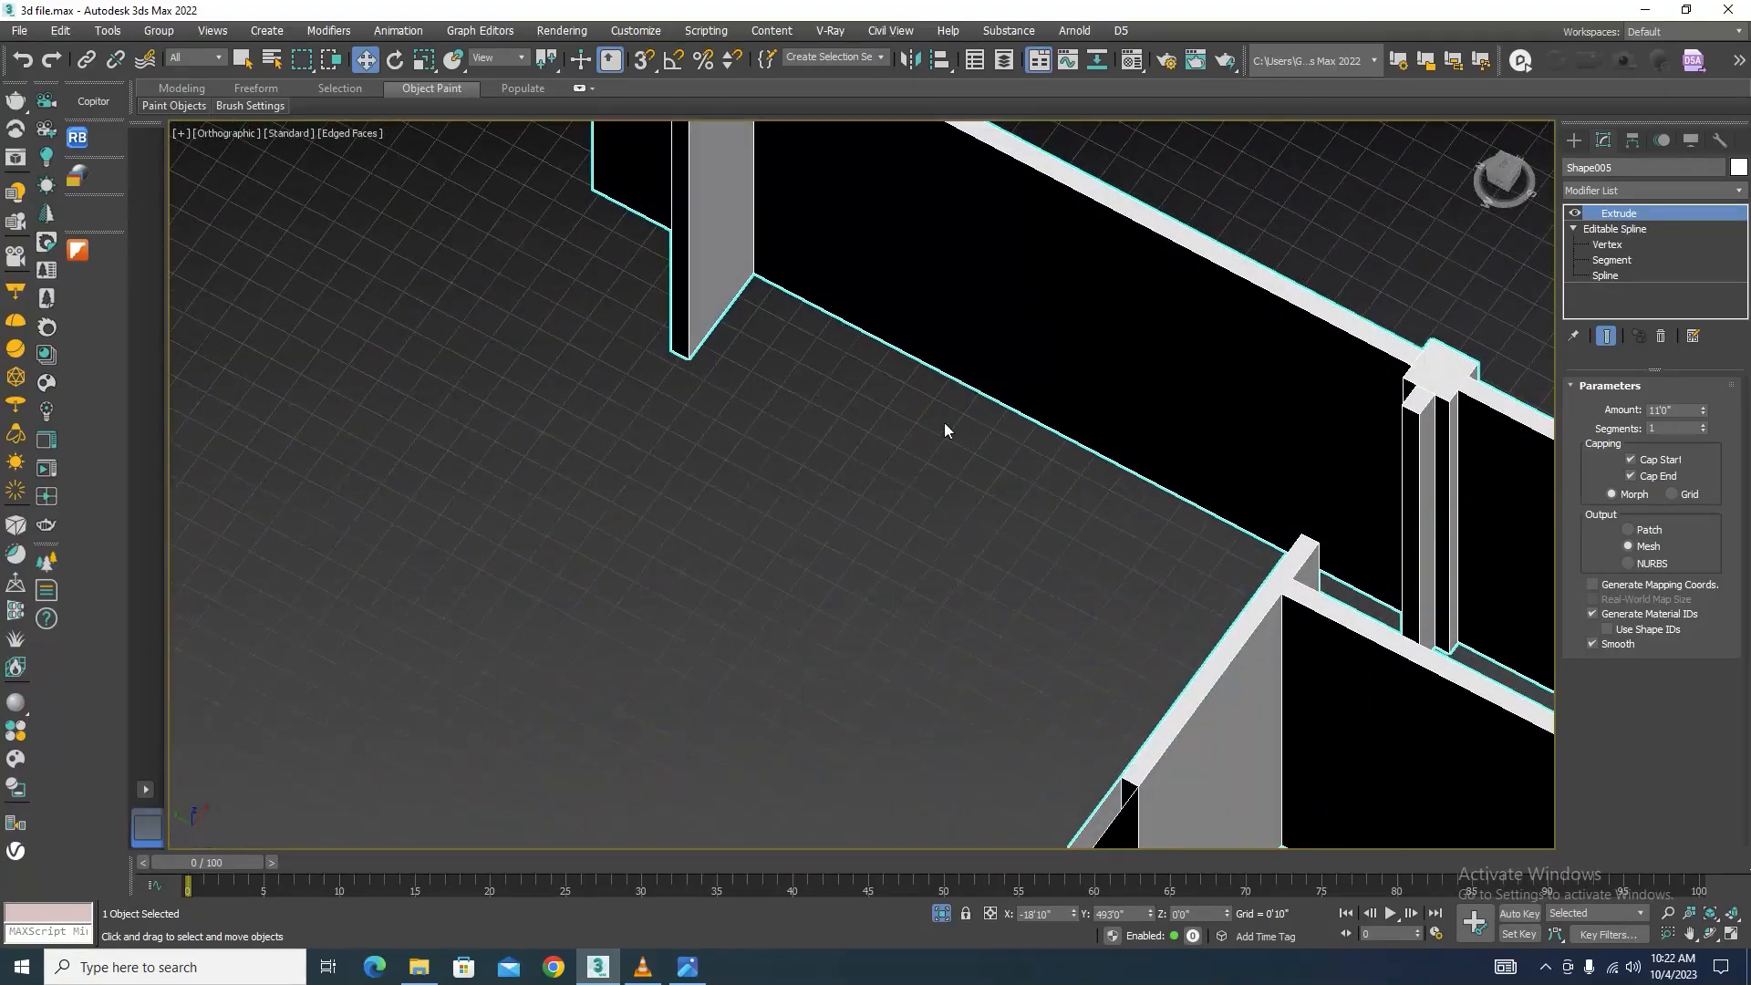
scroll(942, 429, down, 6)
scroll(1178, 770, up, 4)
scroll(1178, 770, up, 4)
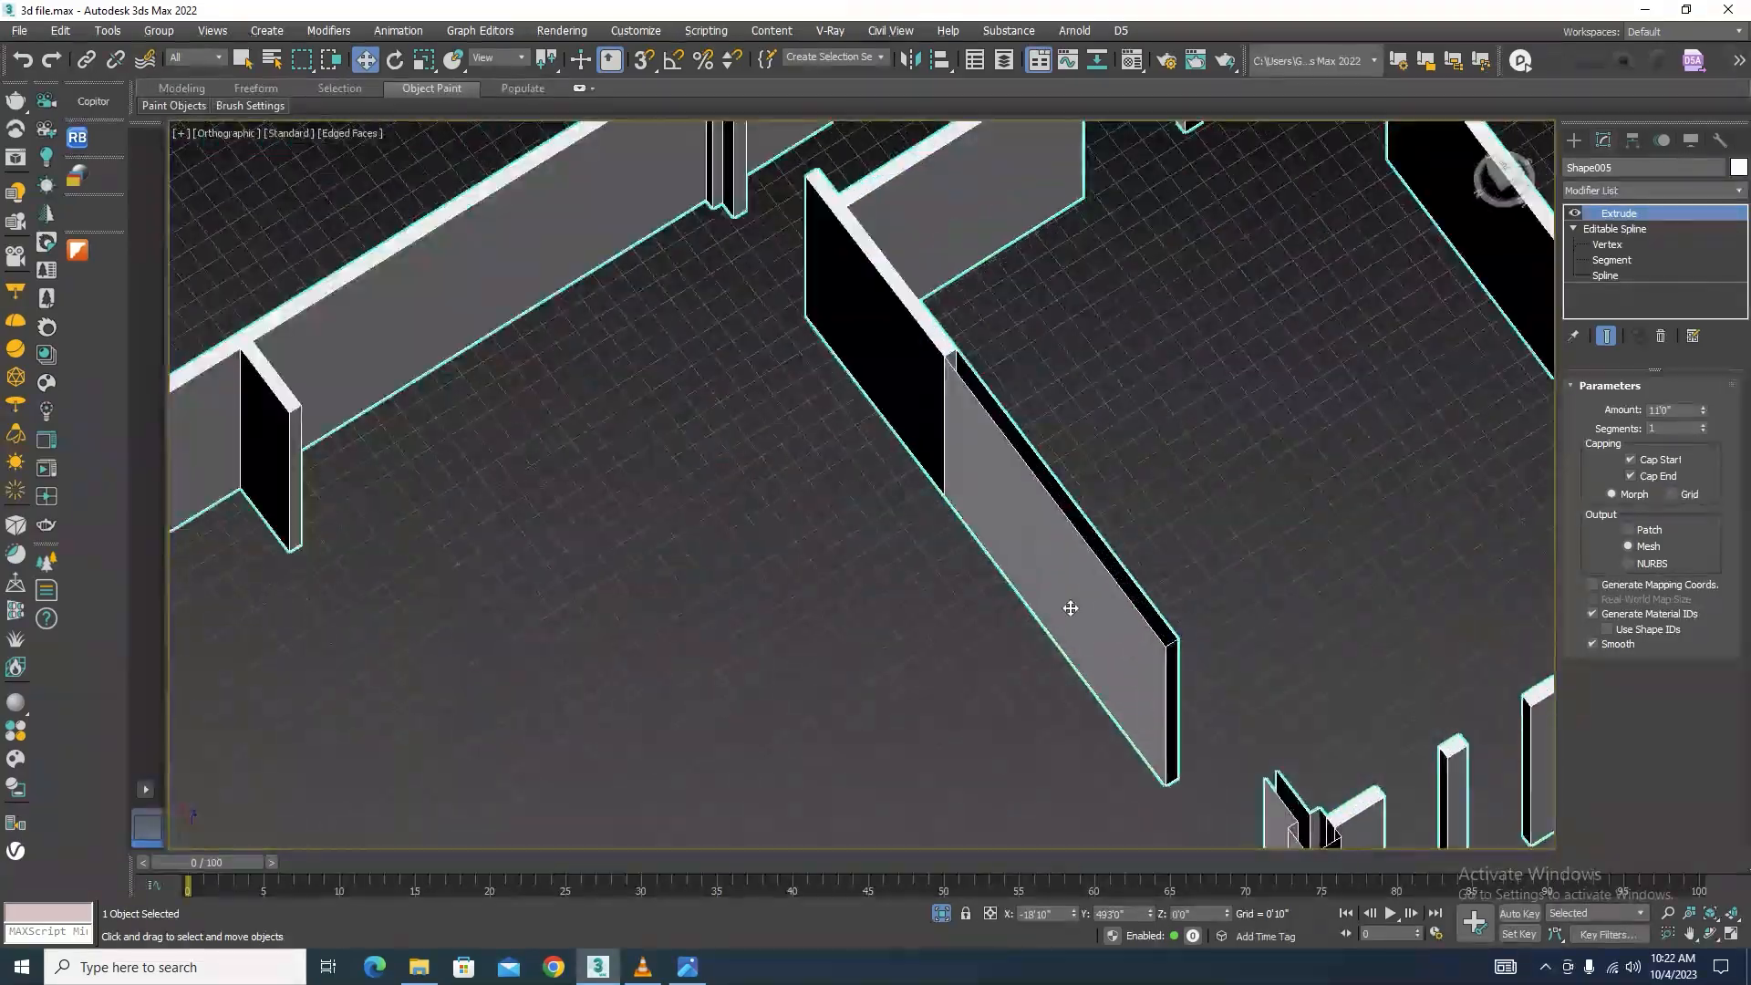
scroll(1067, 605, down, 5)
scroll(957, 586, up, 4)
scroll(974, 558, down, 2)
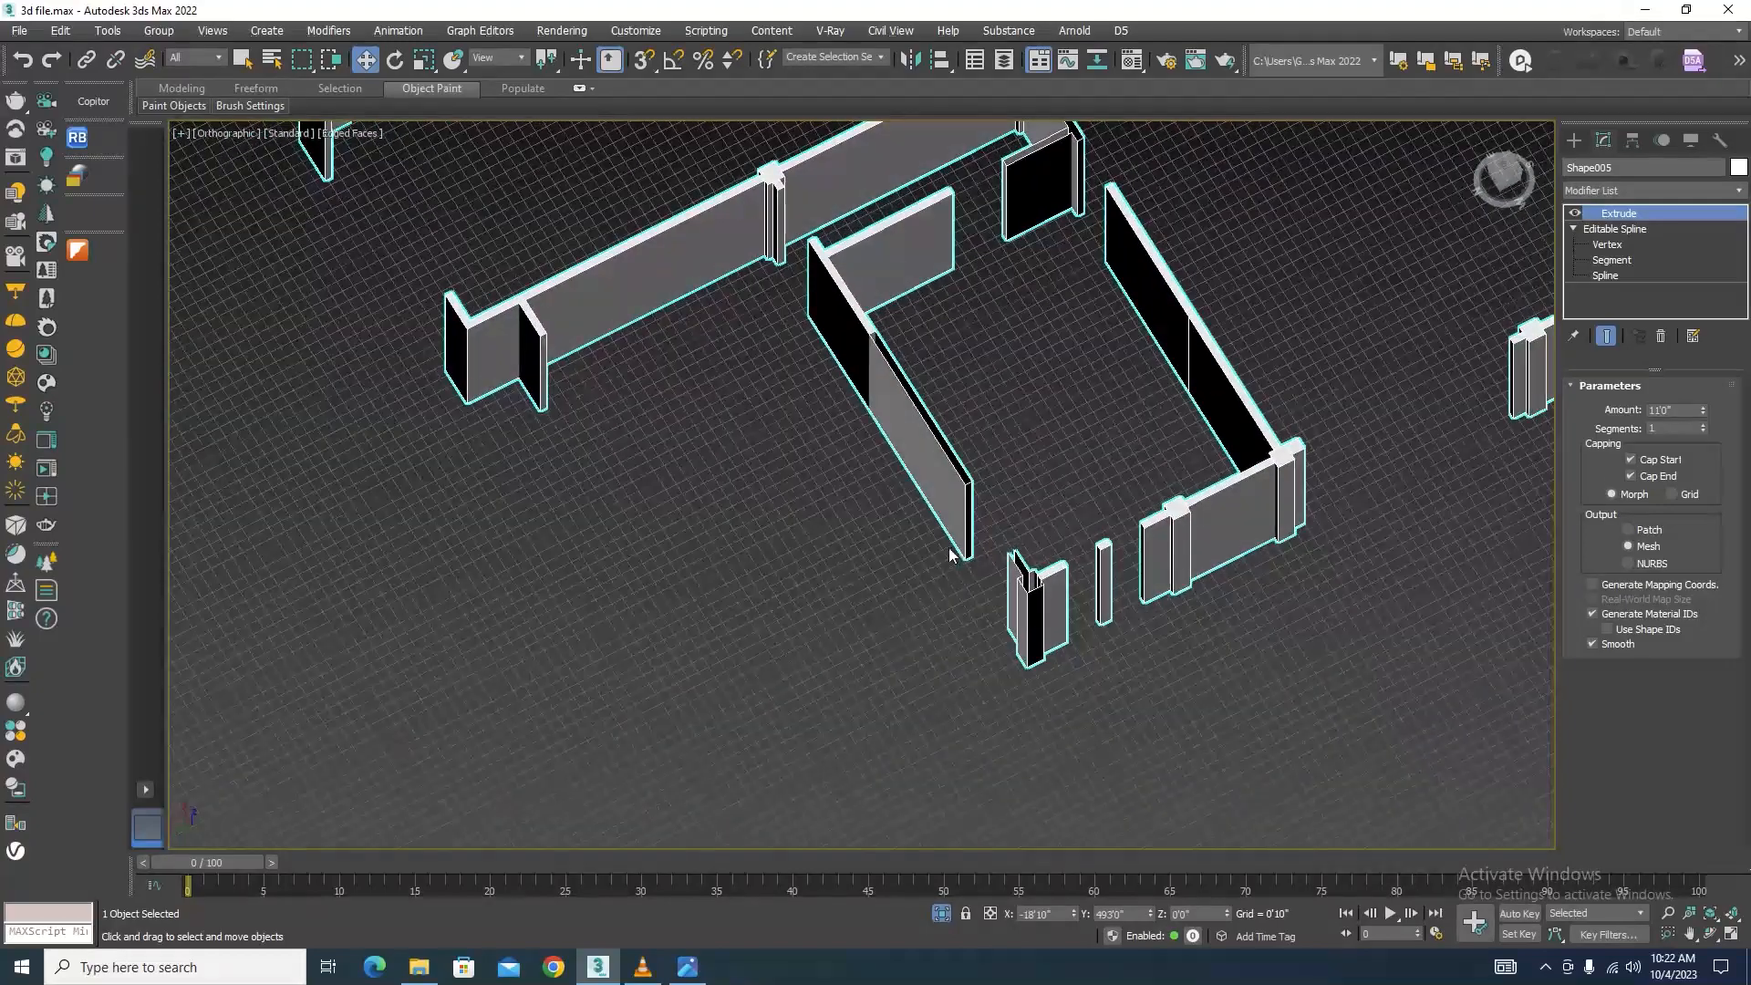
key(t)
key(z)
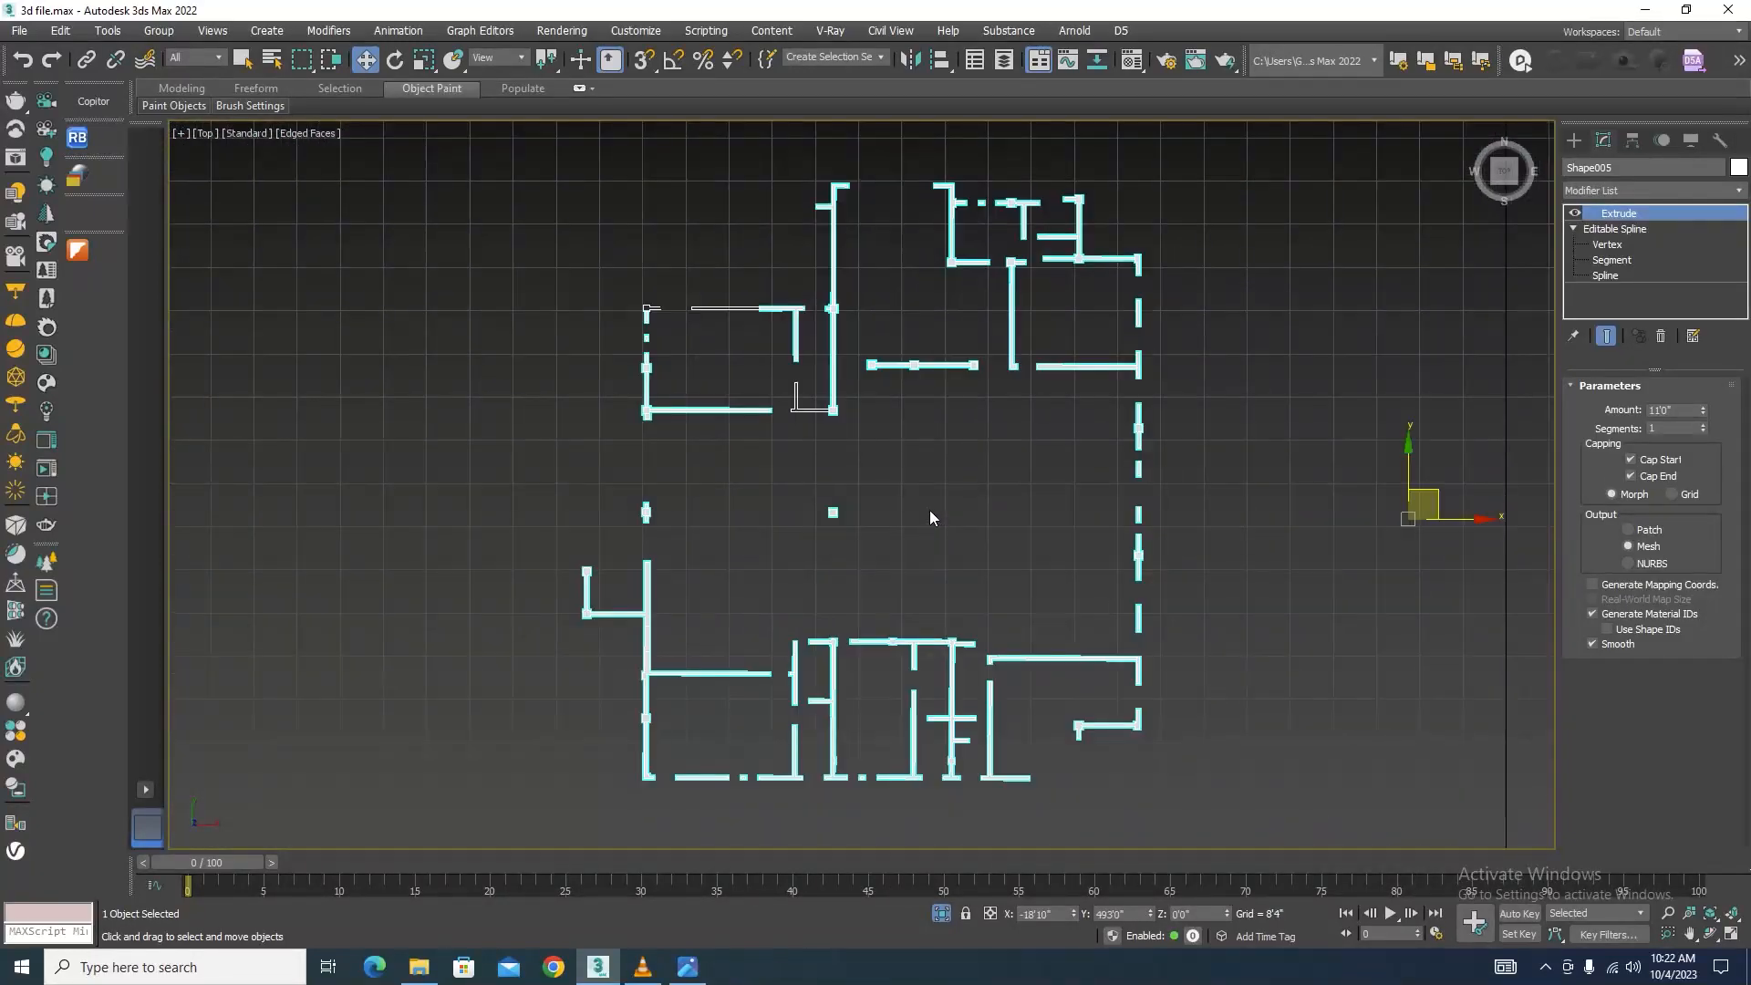
scroll(929, 503, up, 6)
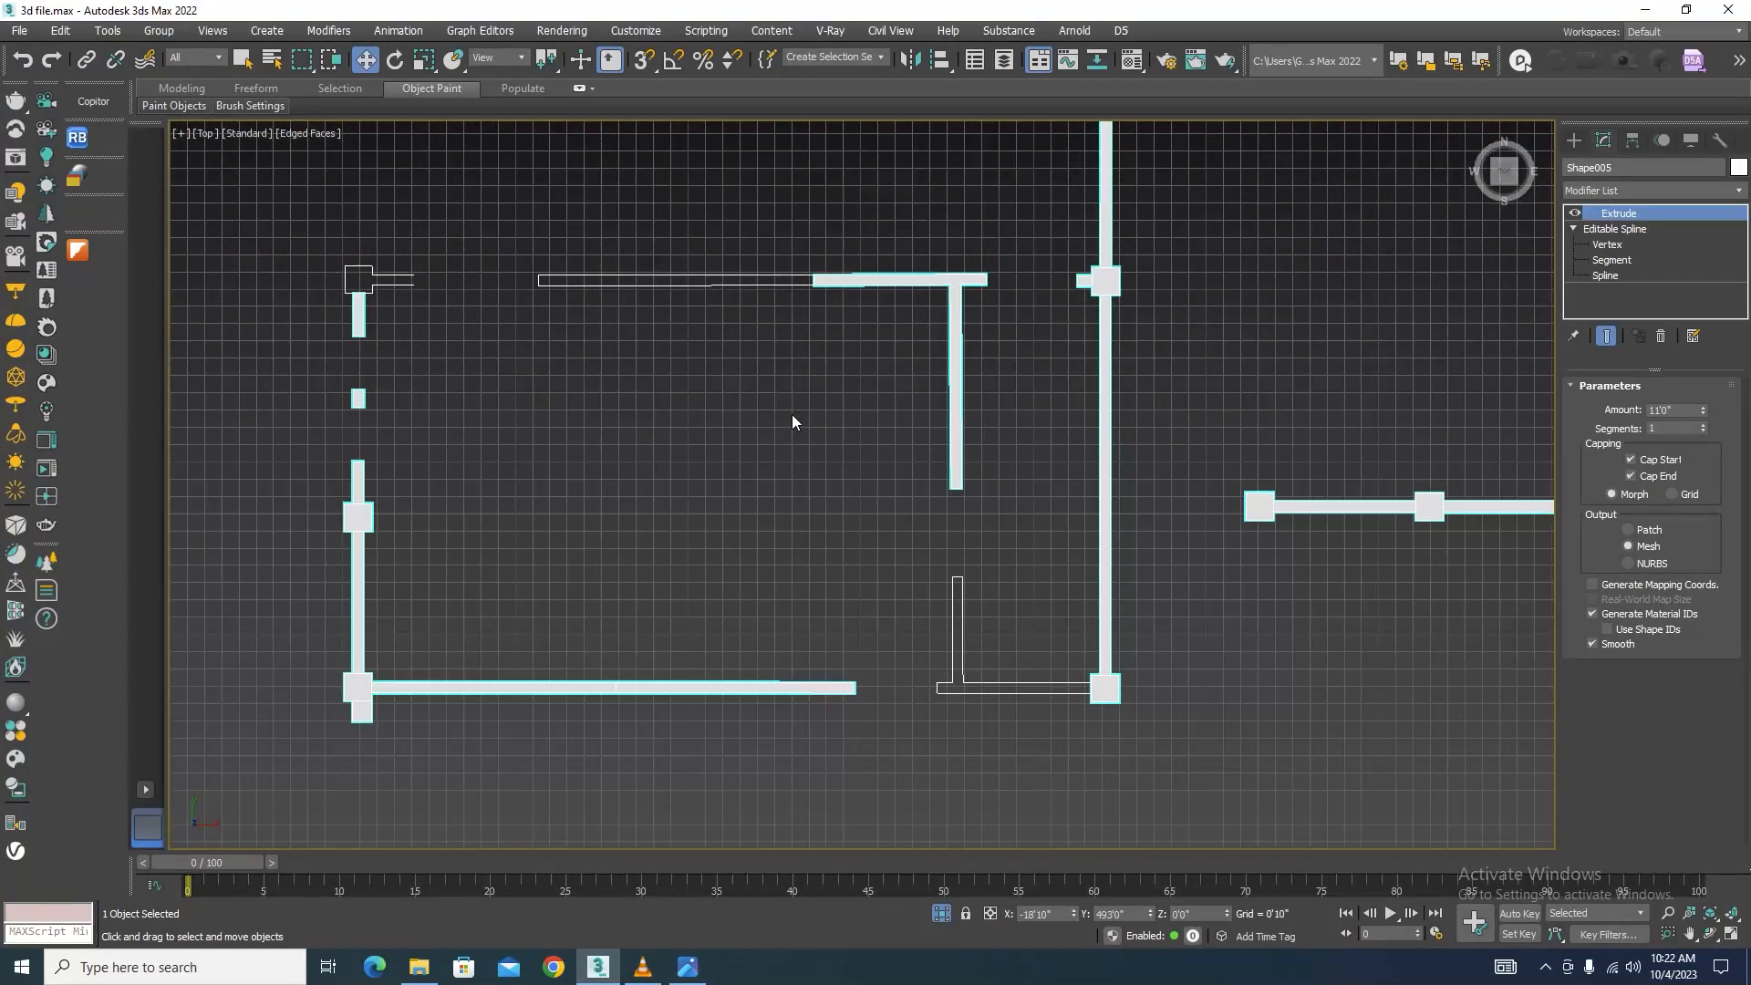
click(792, 417)
scroll(934, 422, down, 3)
scroll(720, 365, up, 5)
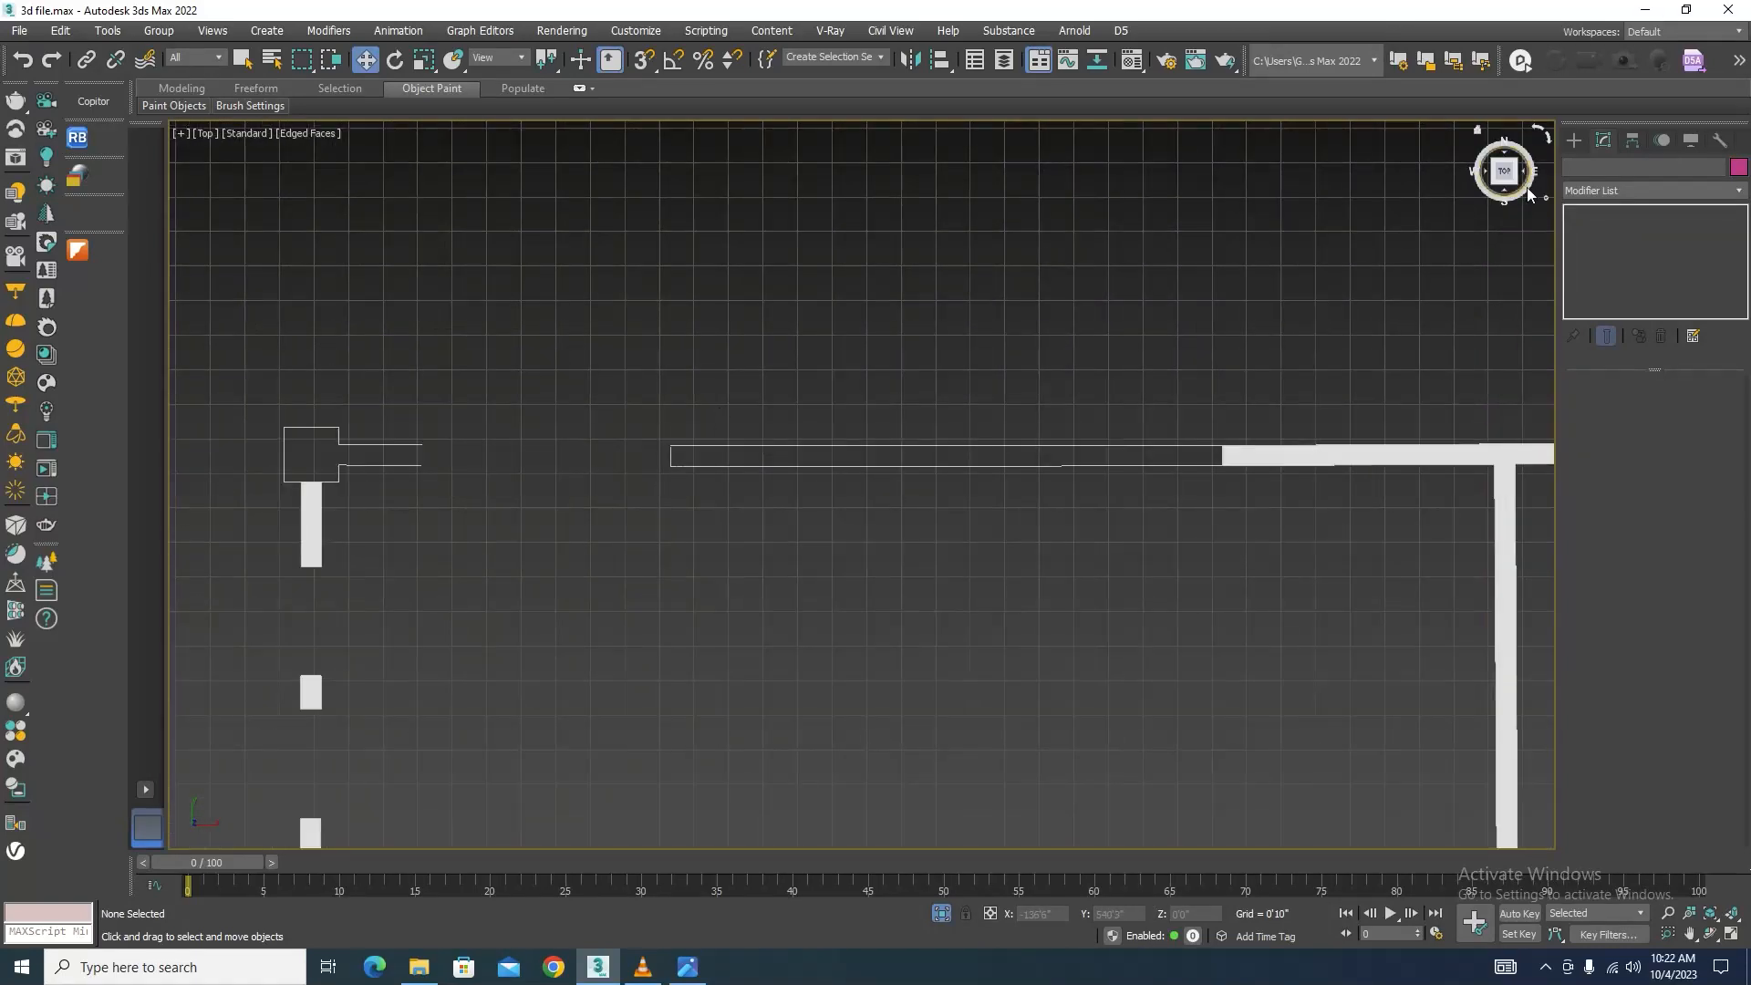
Step: With vertex snapping on, trace a closed Line spline over the uncapped corner column and its short wall stub
click(1572, 139)
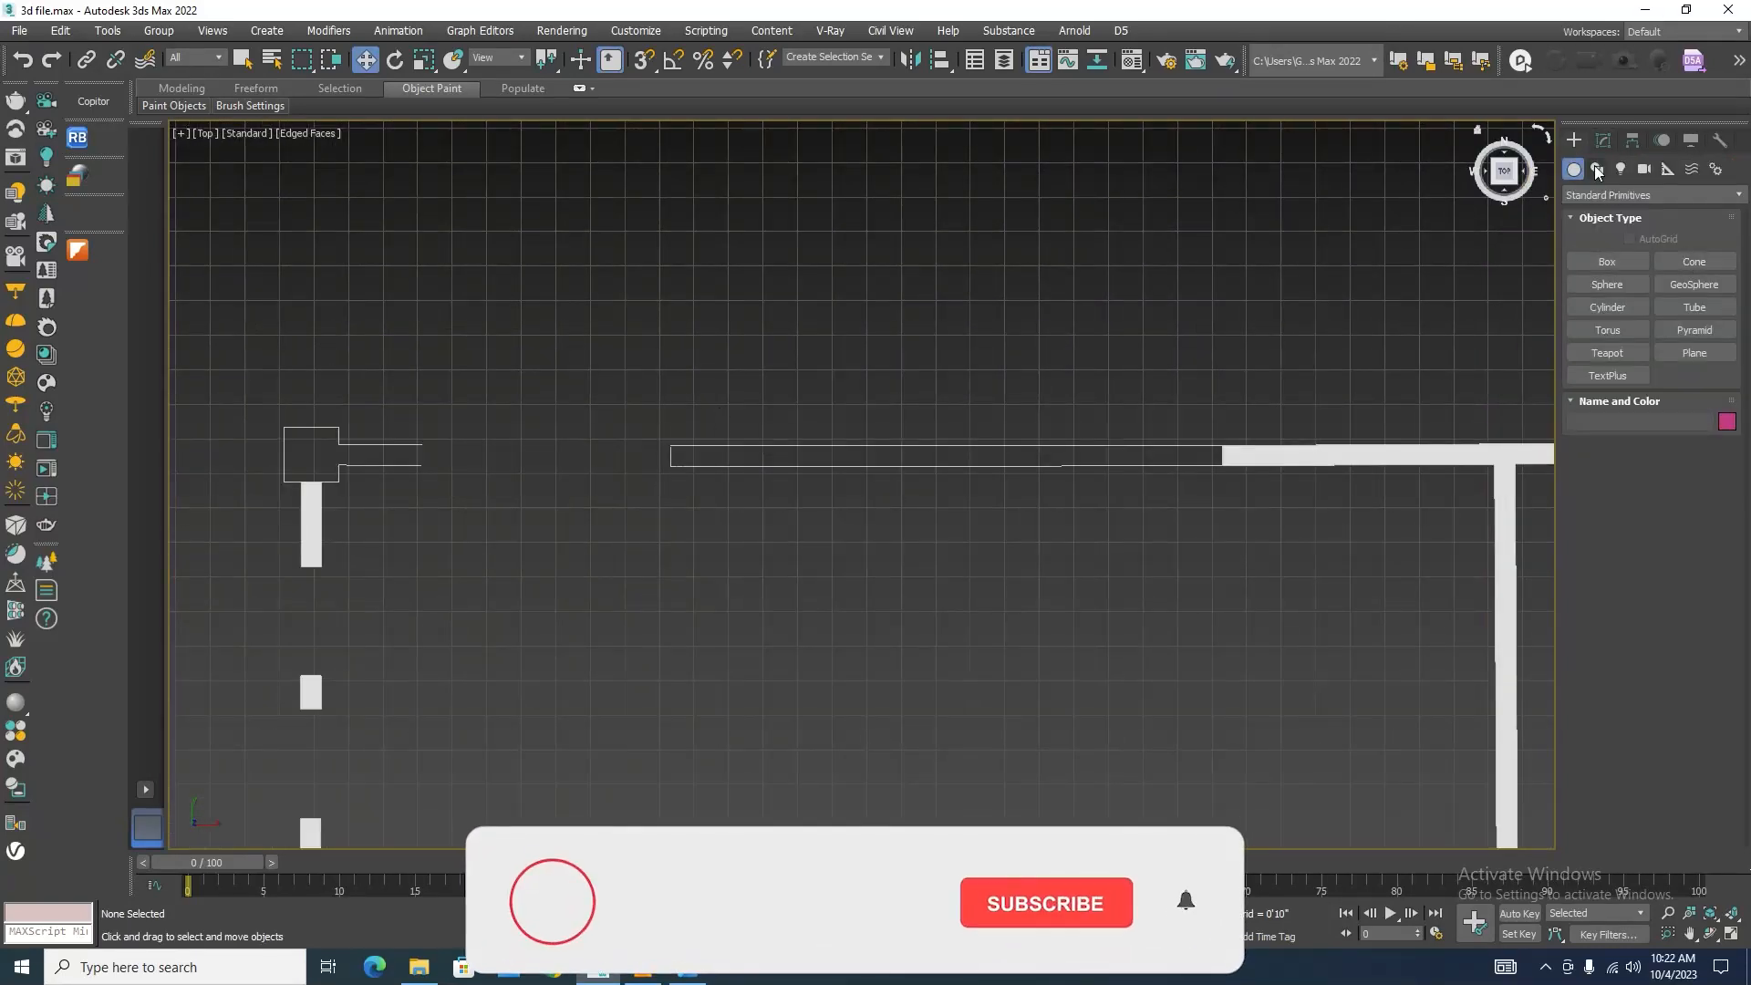
click(1597, 169)
click(1606, 285)
scroll(262, 478, up, 5)
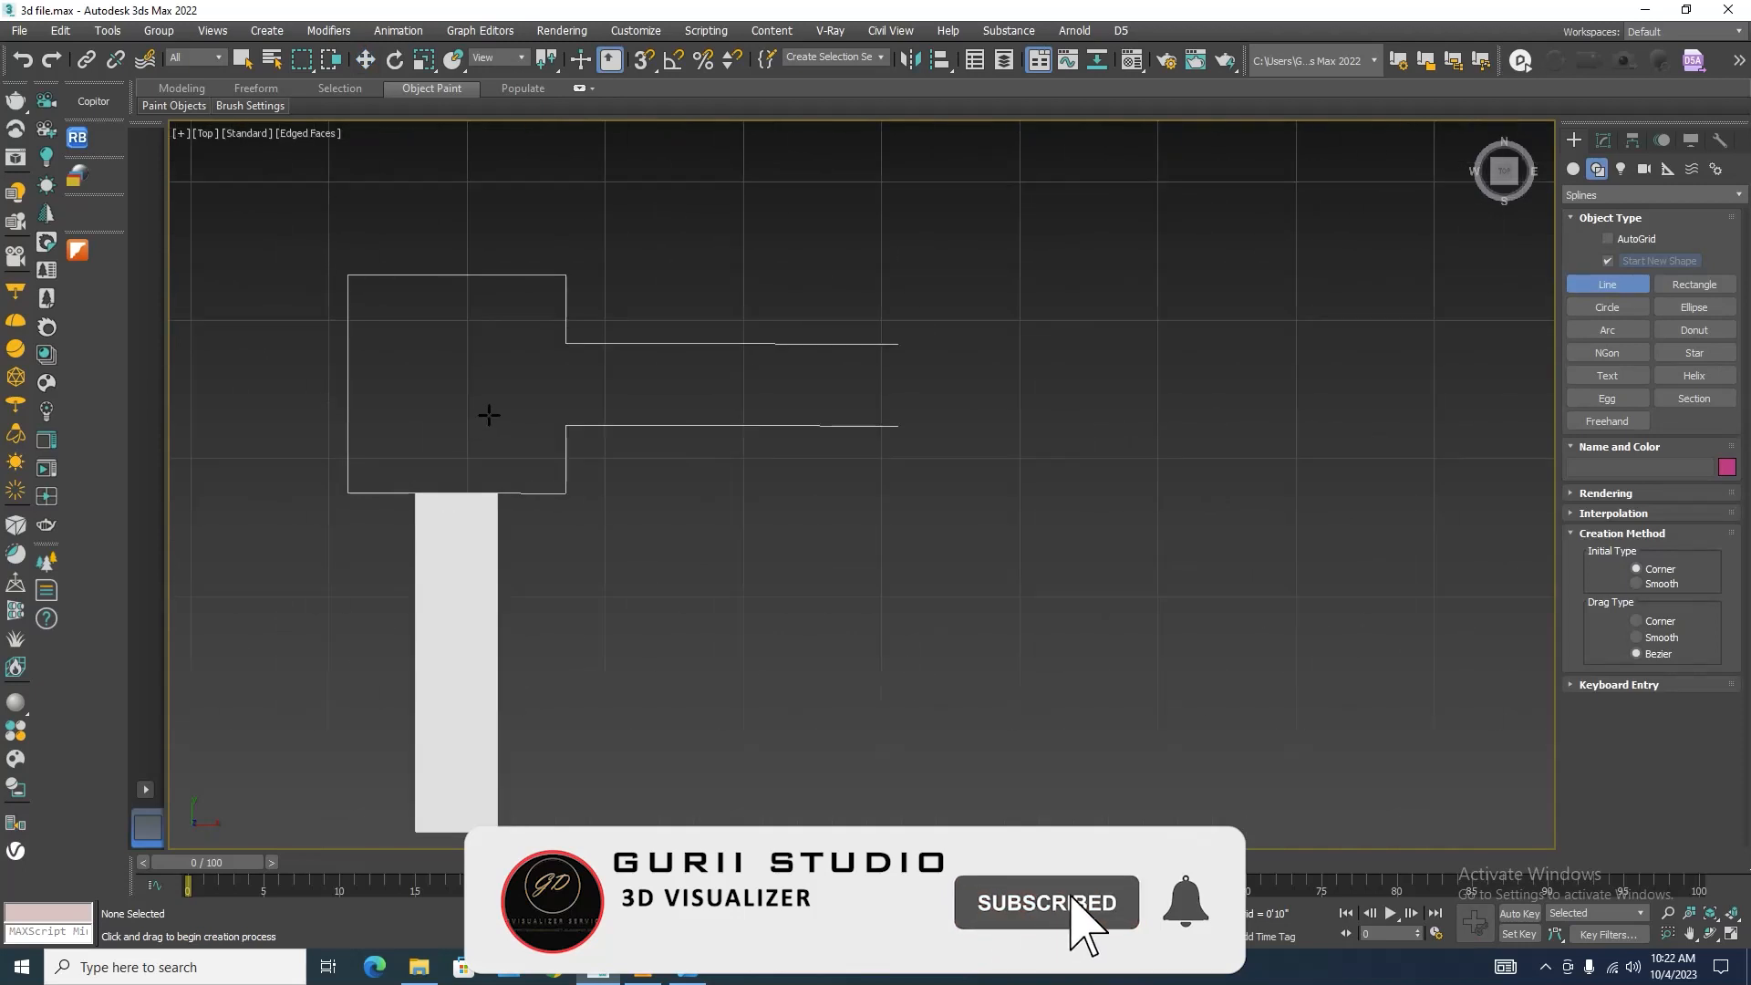
key(s)
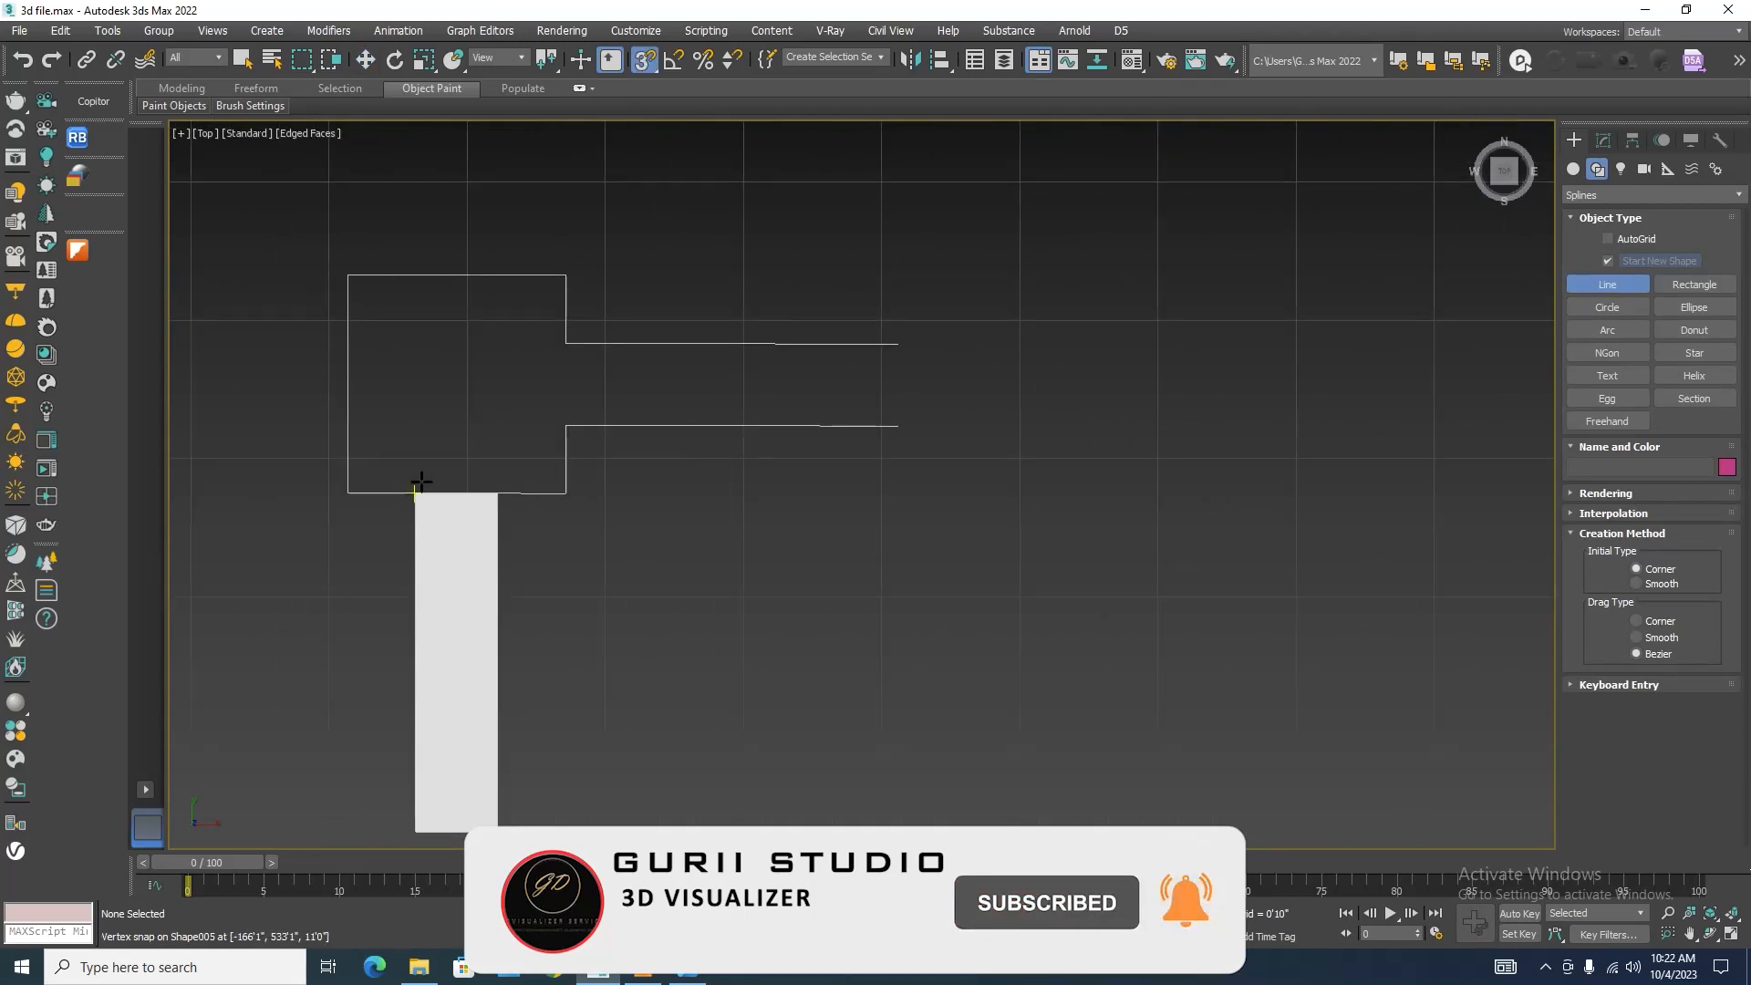
click(415, 492)
click(347, 275)
click(565, 274)
click(565, 344)
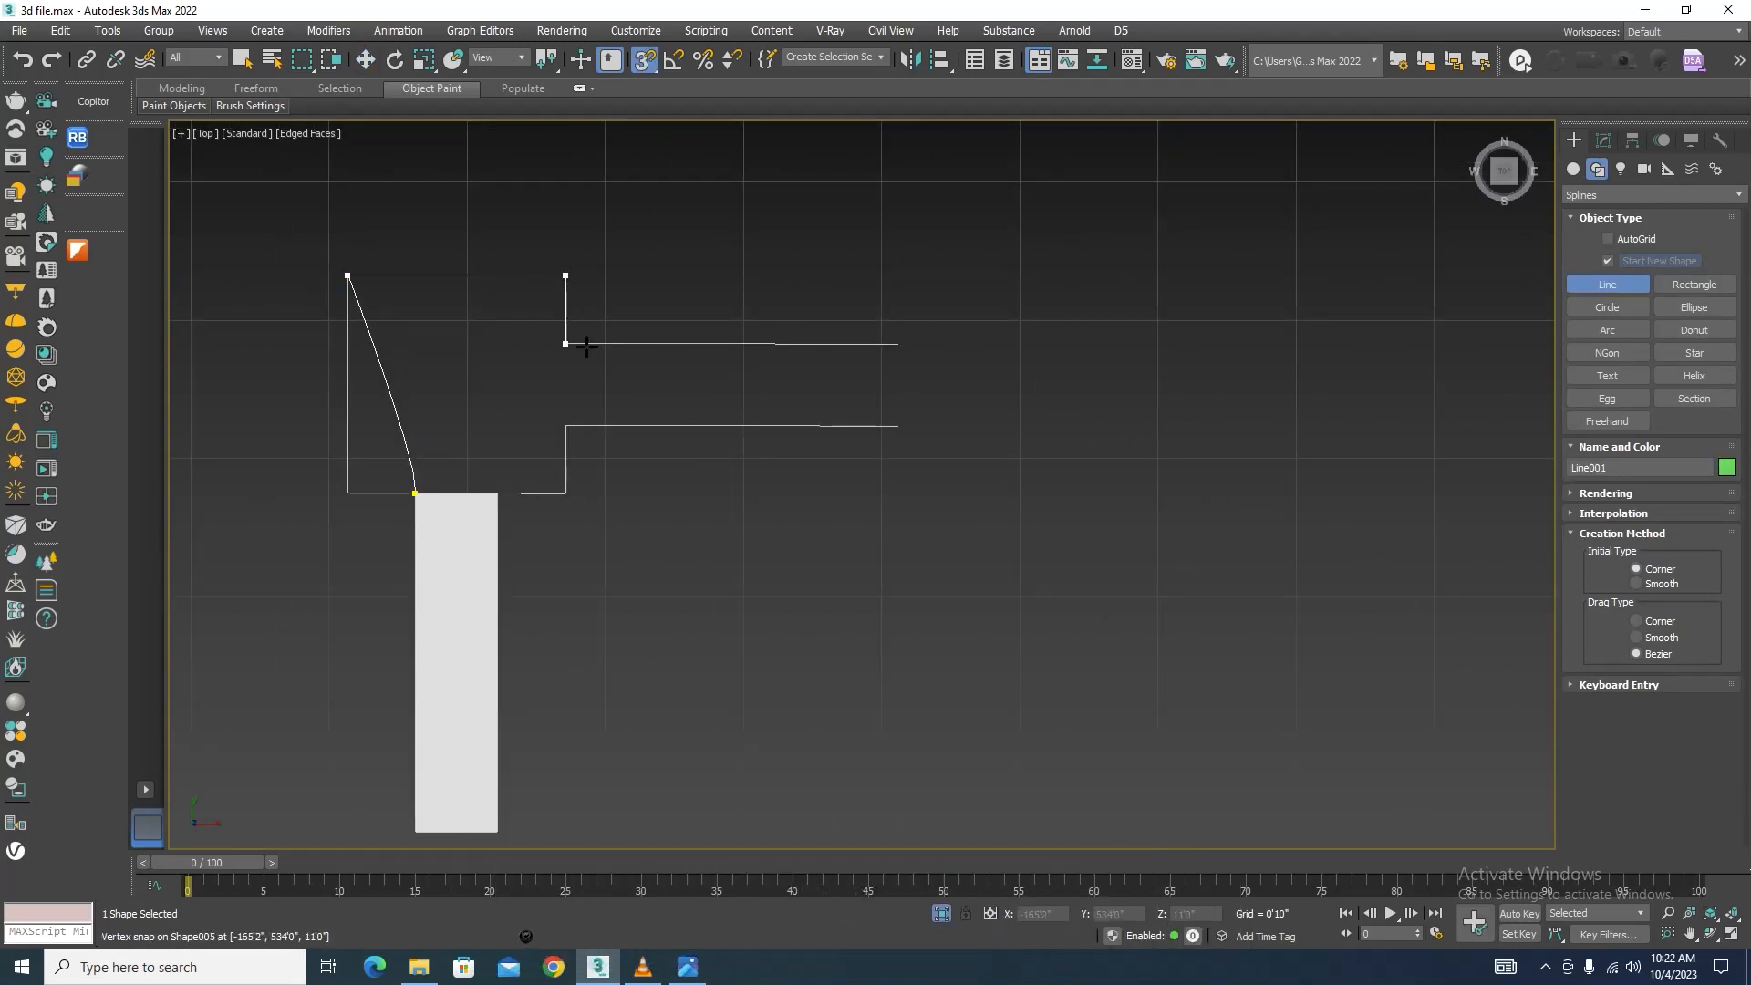
click(897, 344)
click(897, 425)
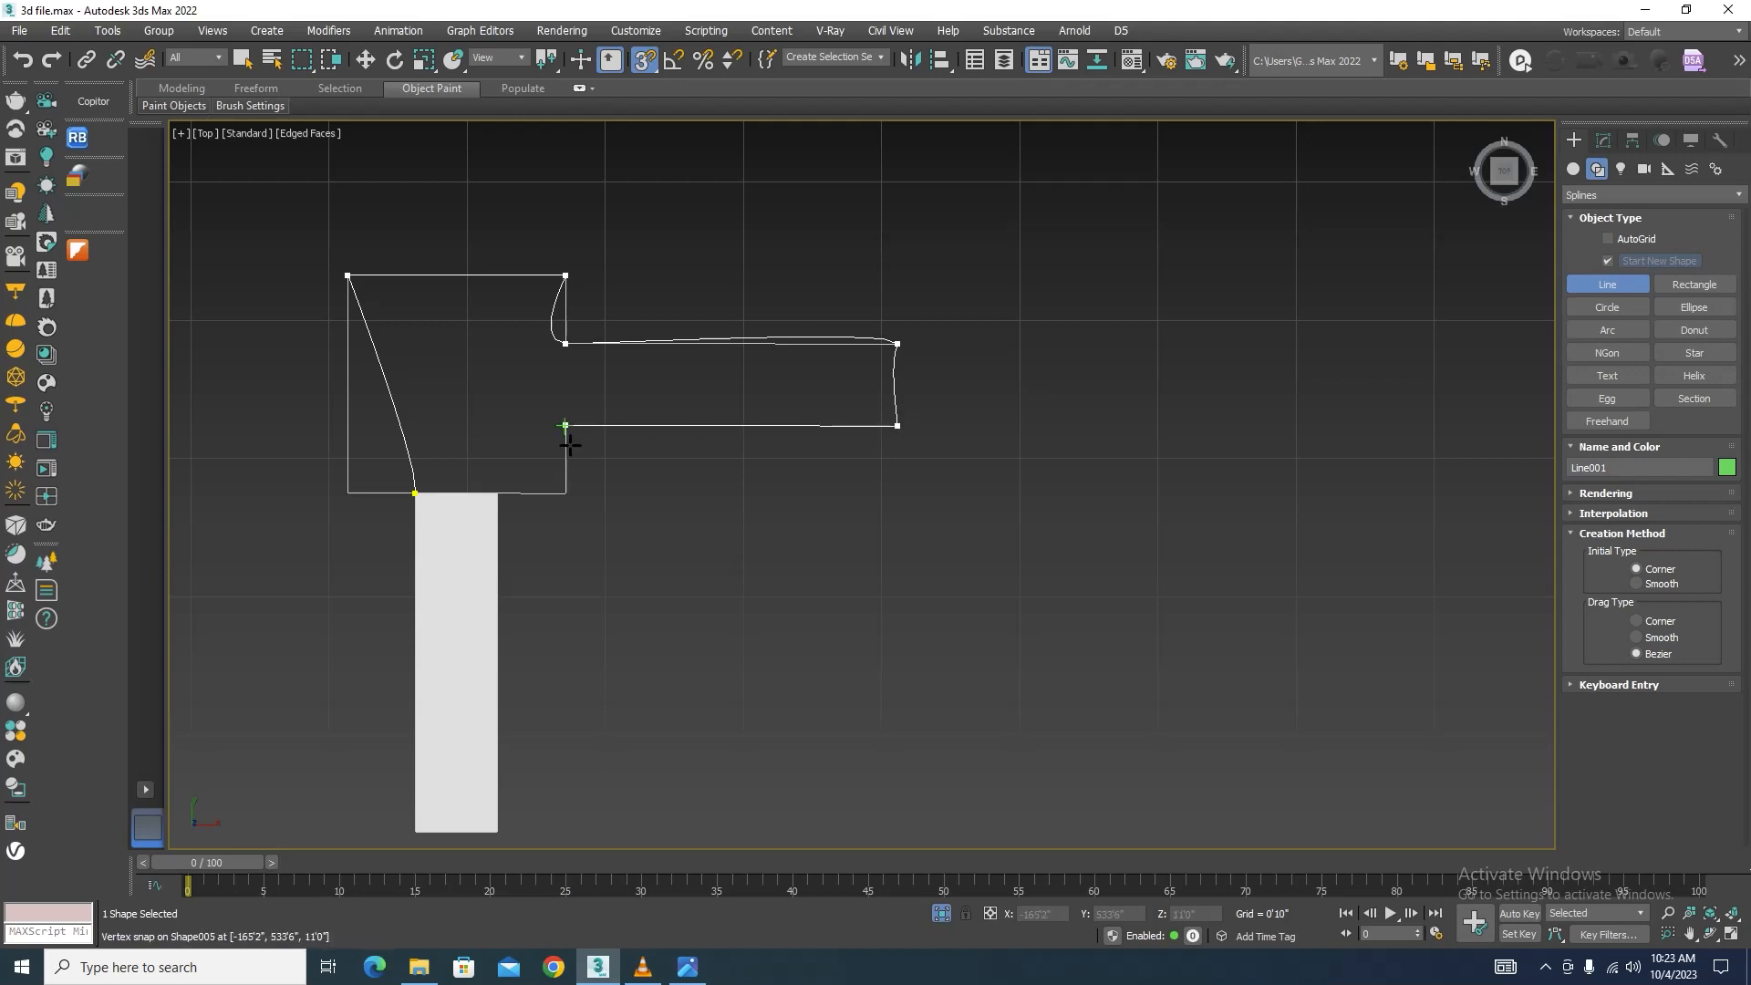
click(415, 492)
click(836, 496)
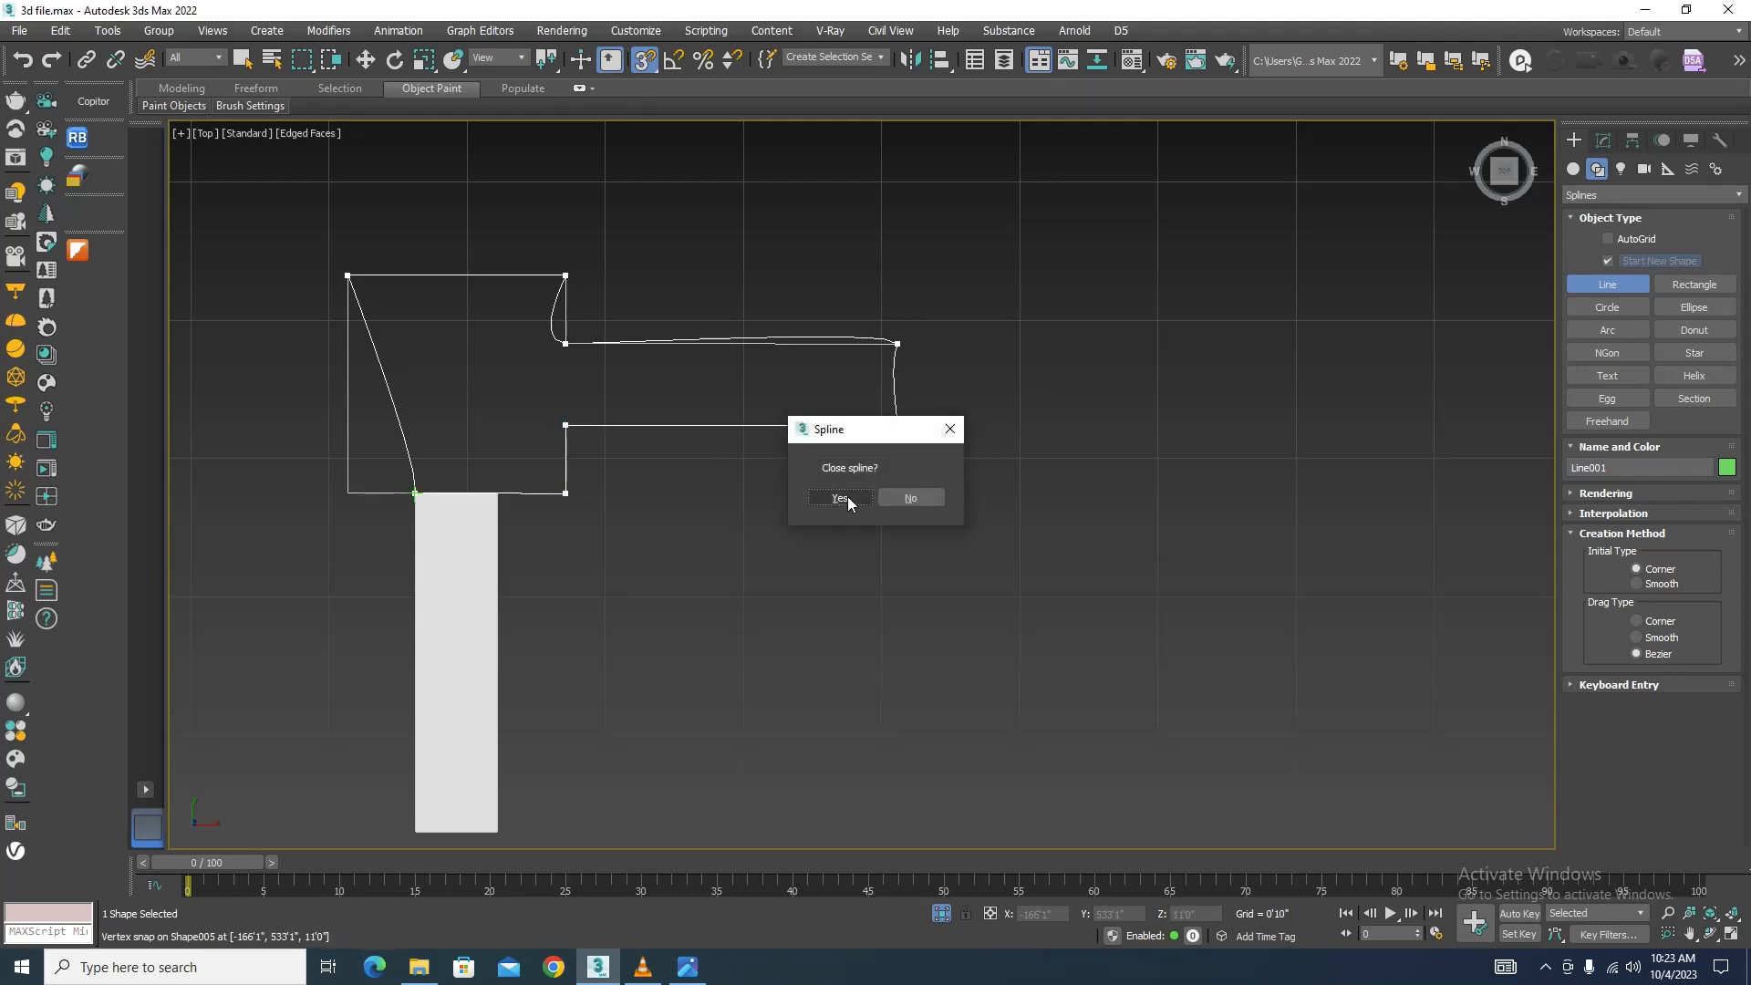
right_click(851, 515)
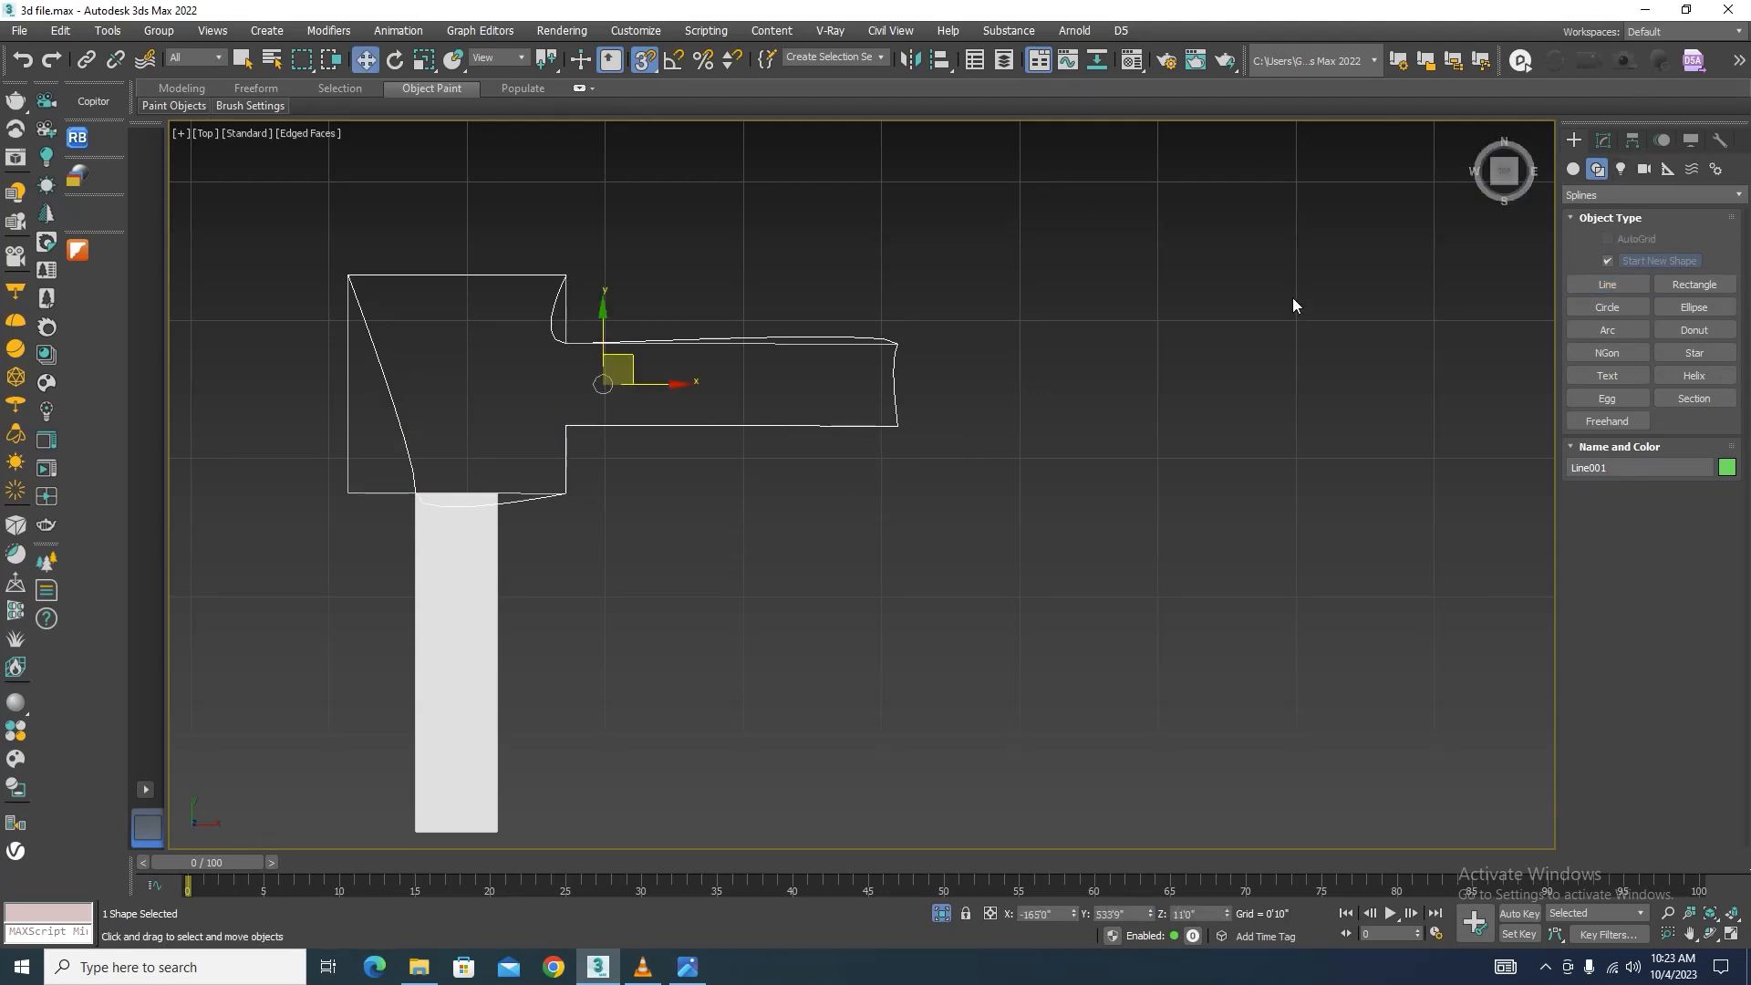
Step: Select all vertices of the traced column spline and convert them to Corner type
click(1603, 141)
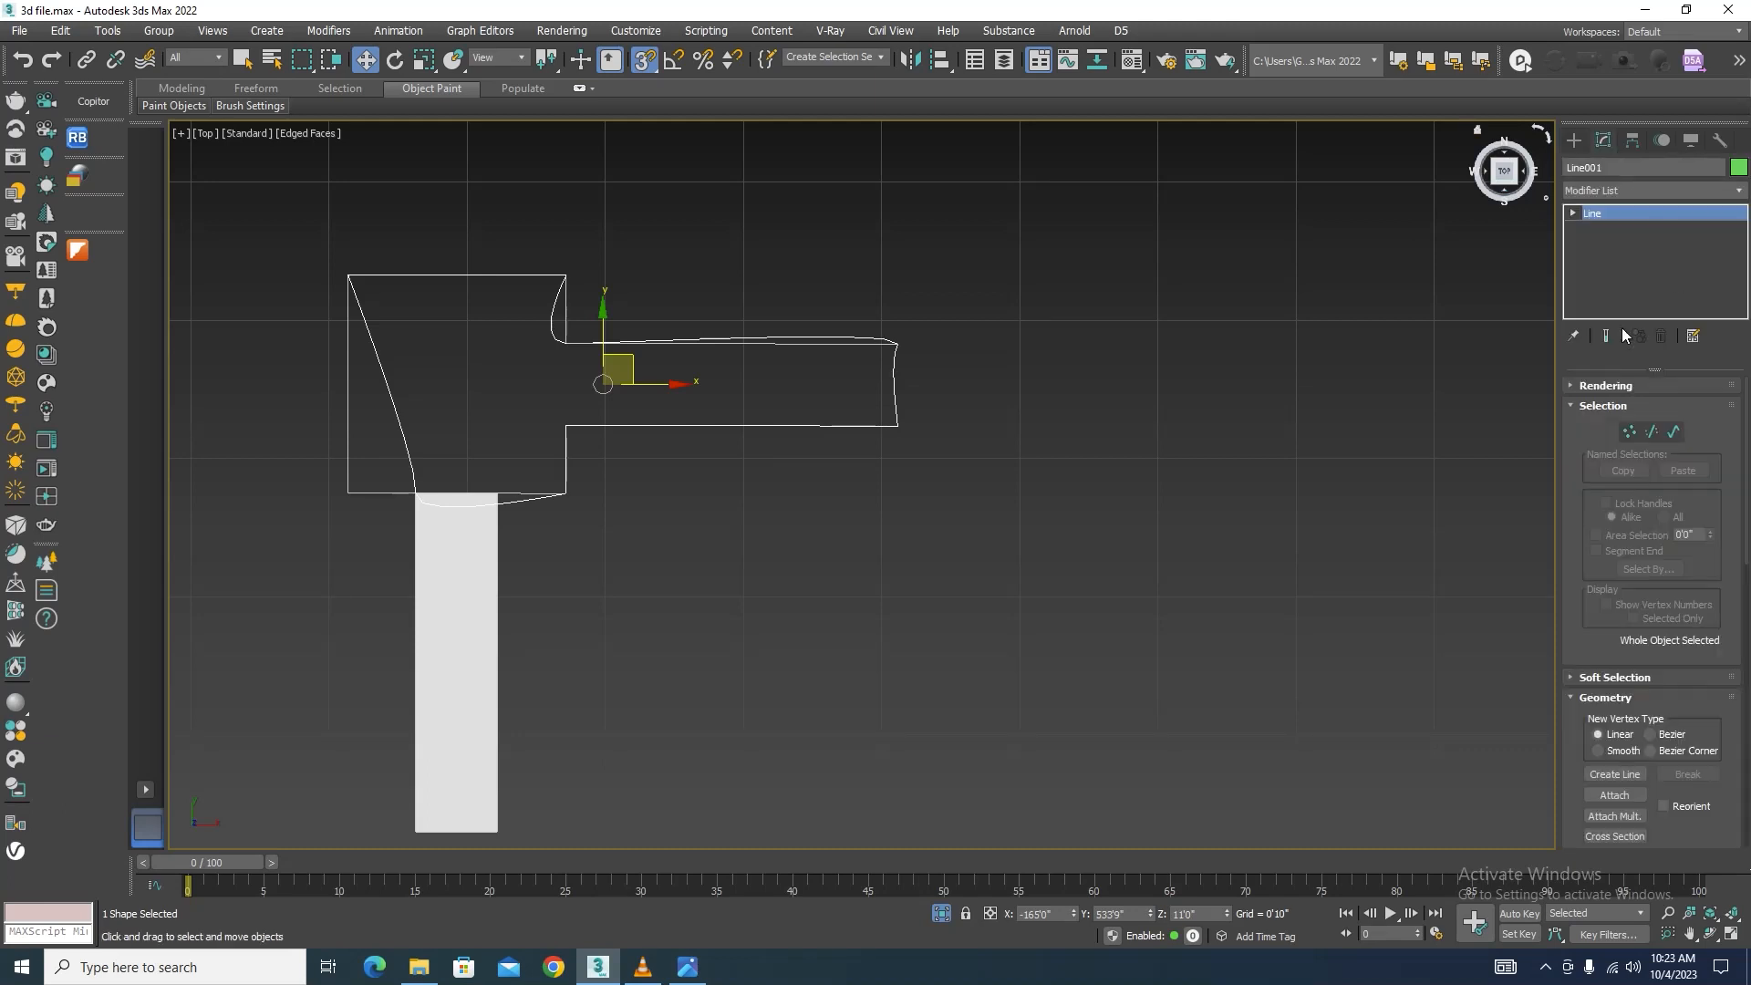
click(1626, 432)
scroll(864, 391, down, 4)
drag(1008, 247, 372, 605)
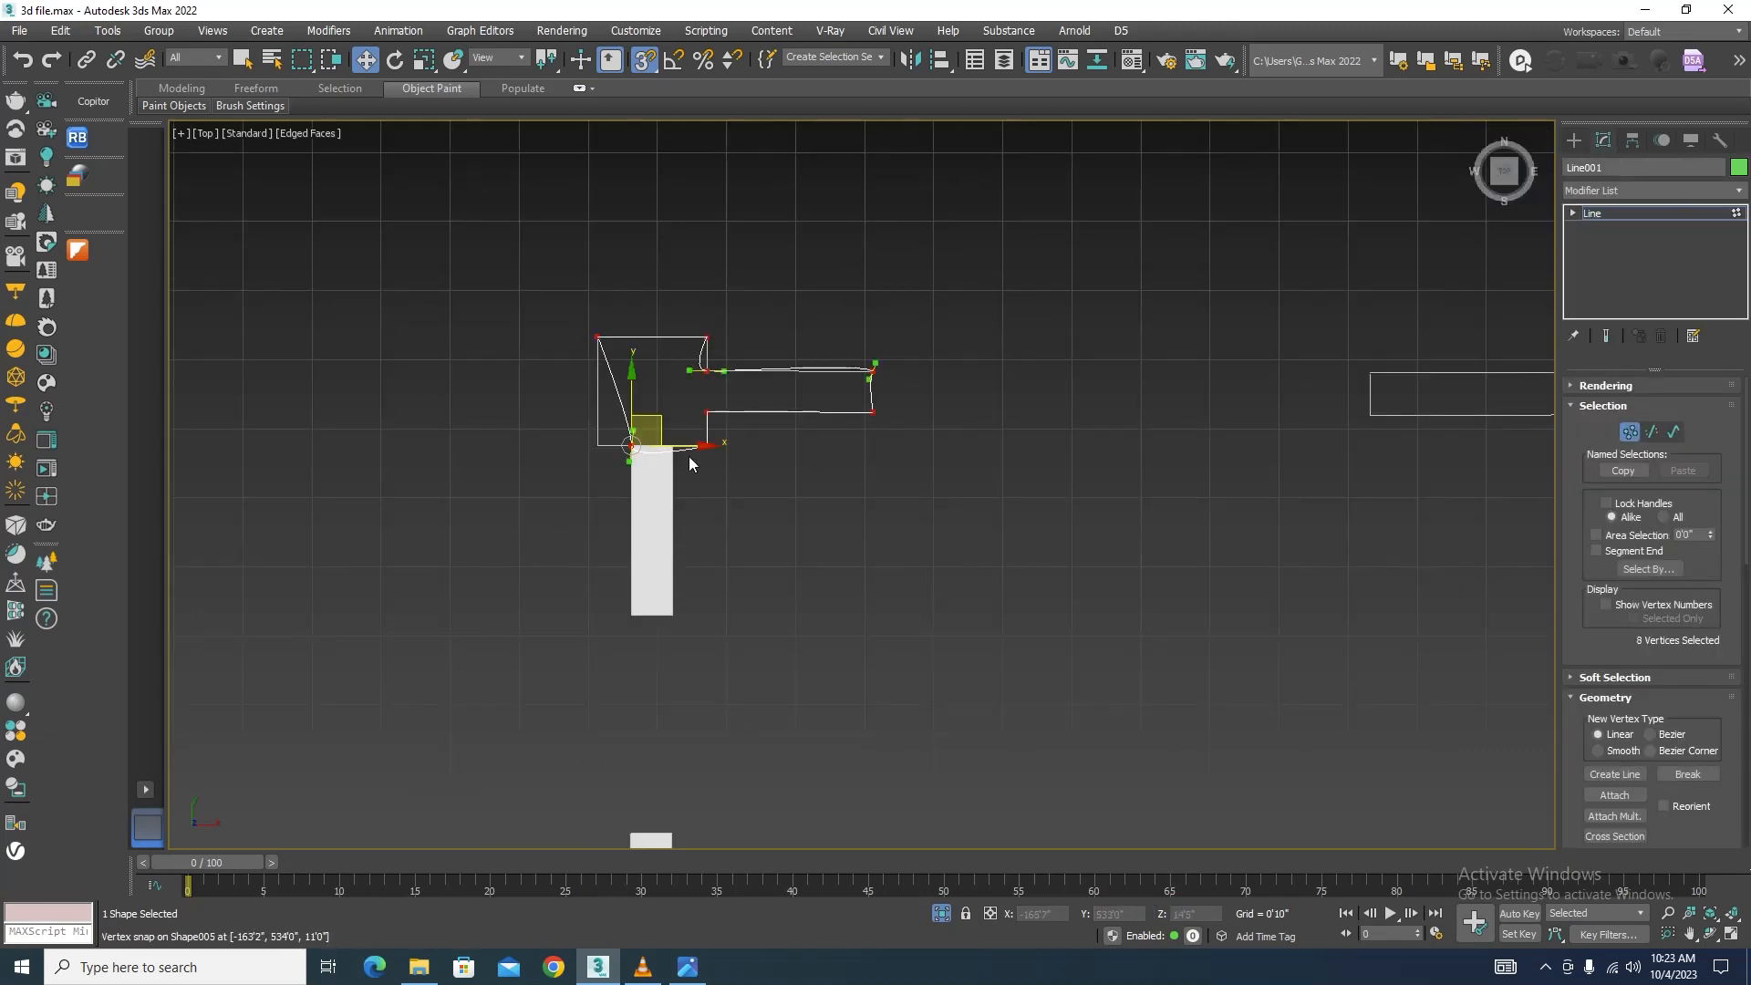
right_click(713, 405)
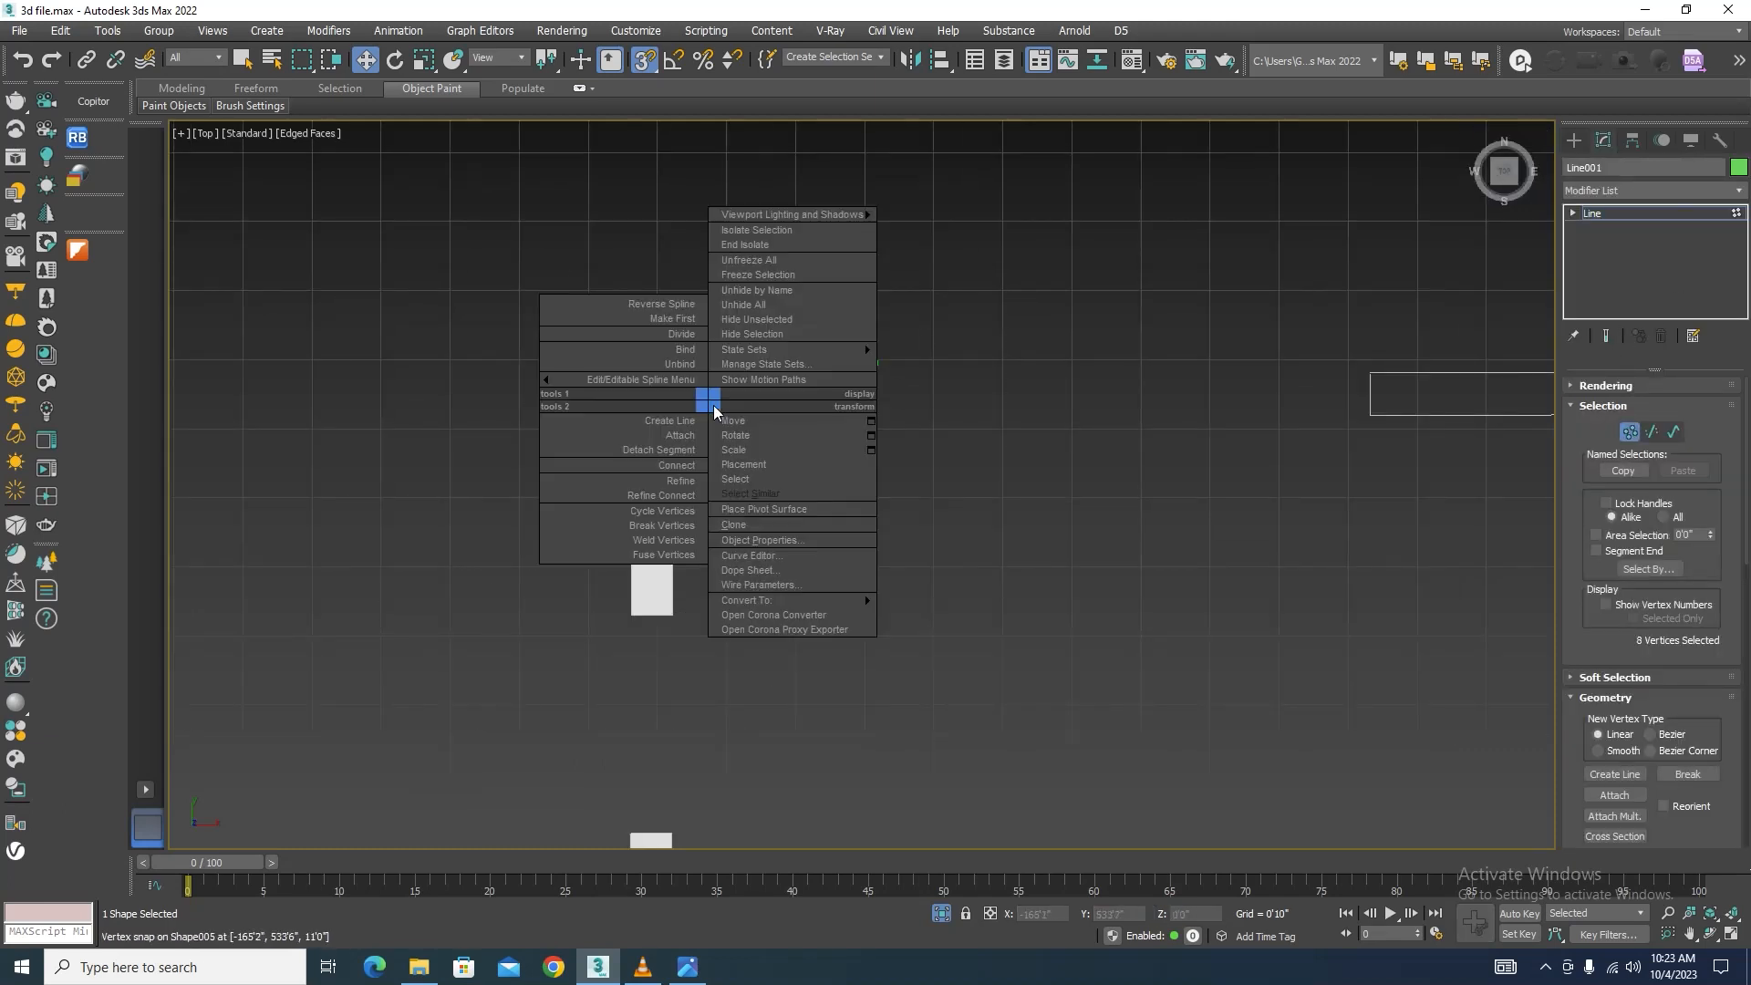
right_click(1026, 369)
click(997, 256)
scroll(630, 390, up, 3)
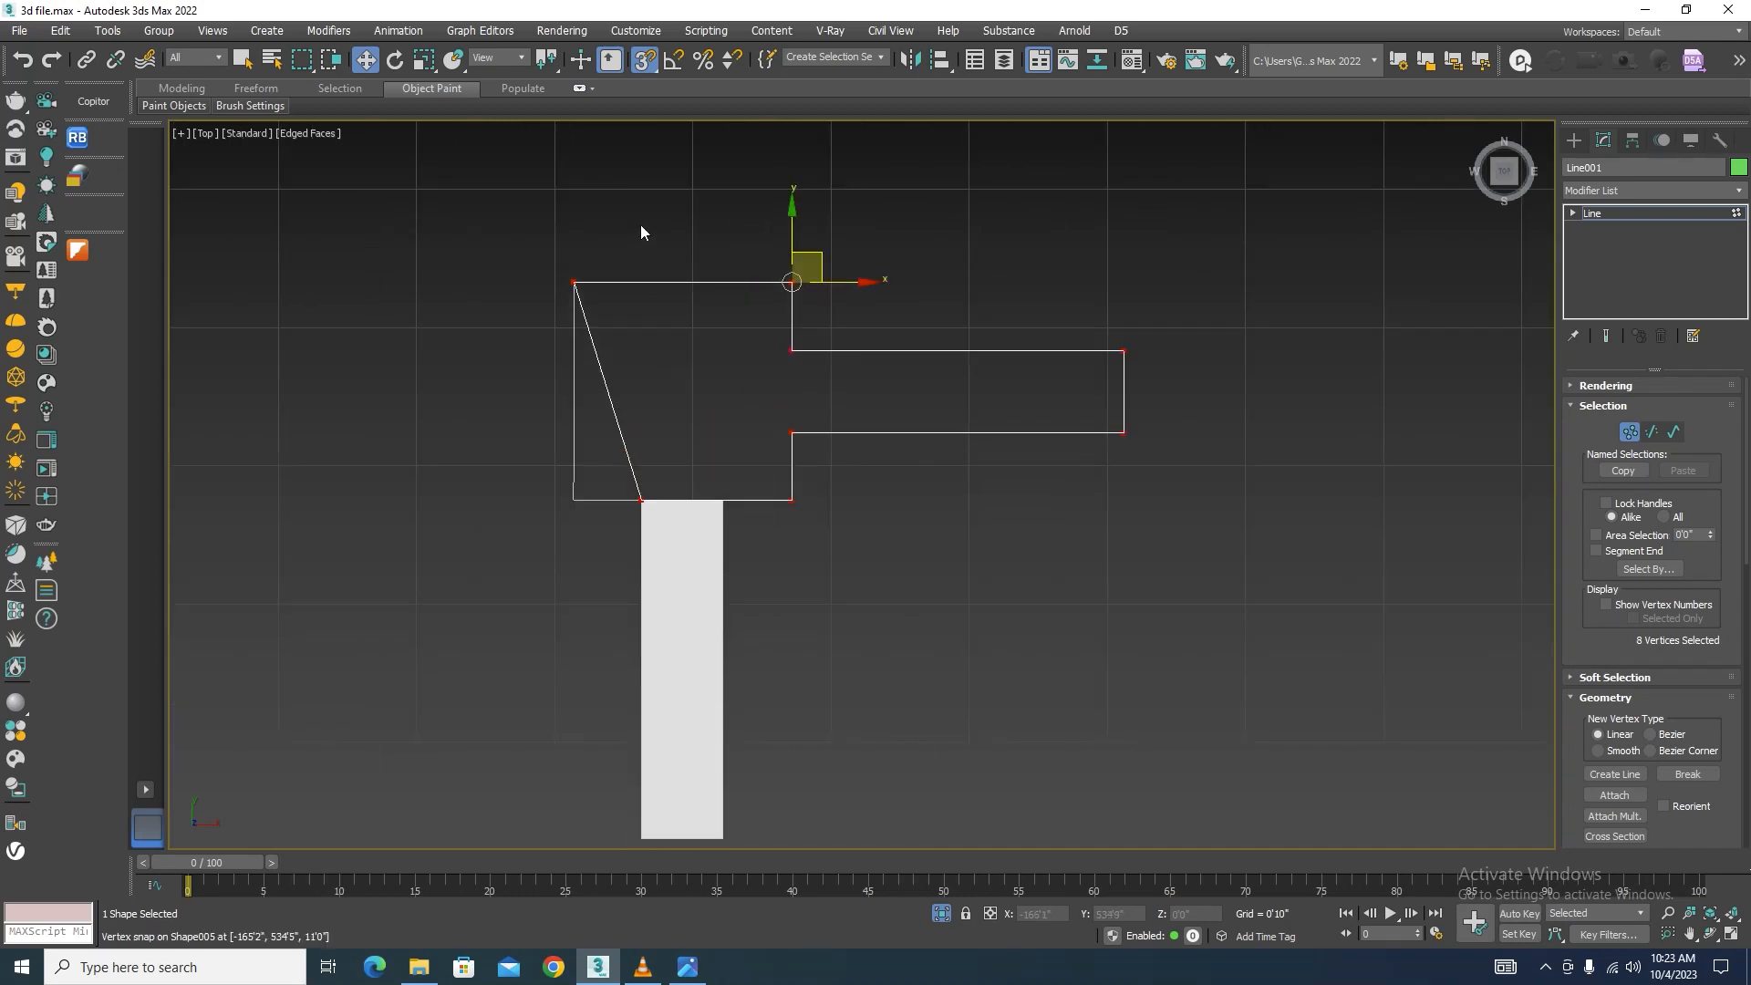
Step: Align the column spline's upper-left vertex horizontally with its lower-left vertex by snapping, and leave Vertex level
click(573, 282)
drag(626, 280, 640, 501)
click(1629, 432)
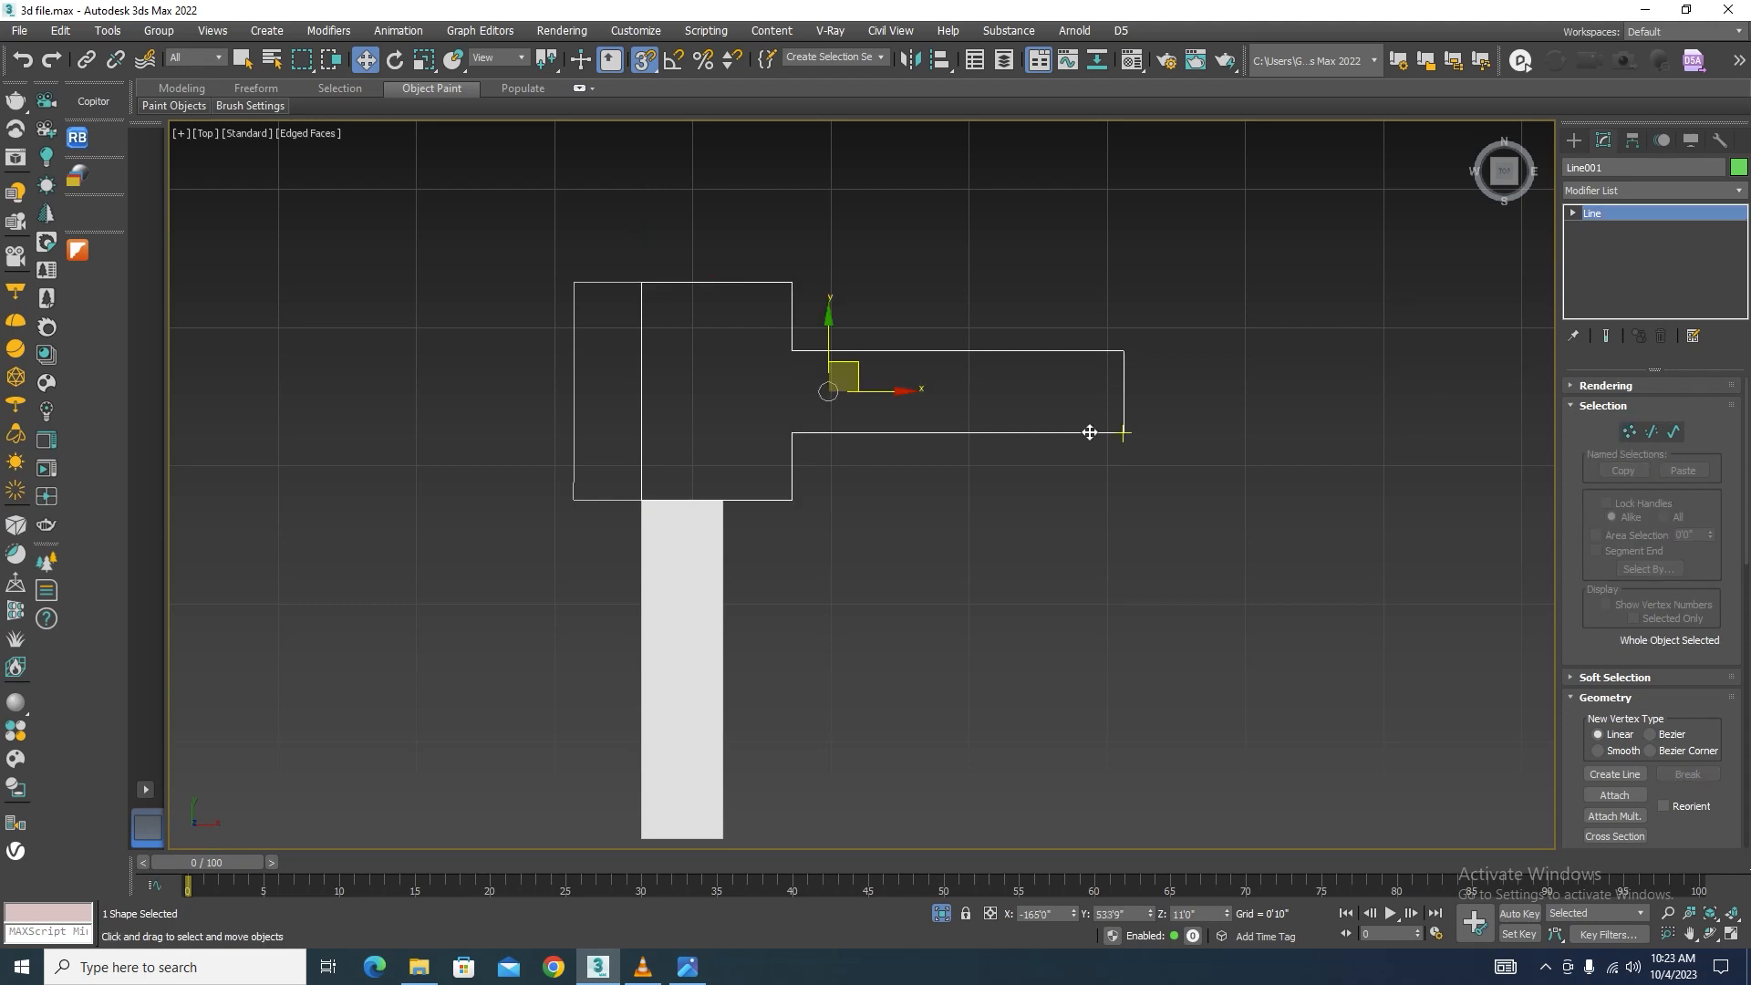
Step: Trace a second closed Line spline over the uncapped long wall piece, snapping to its four corners
scroll(693, 365, down, 5)
middle_drag(1212, 320, 780, 419)
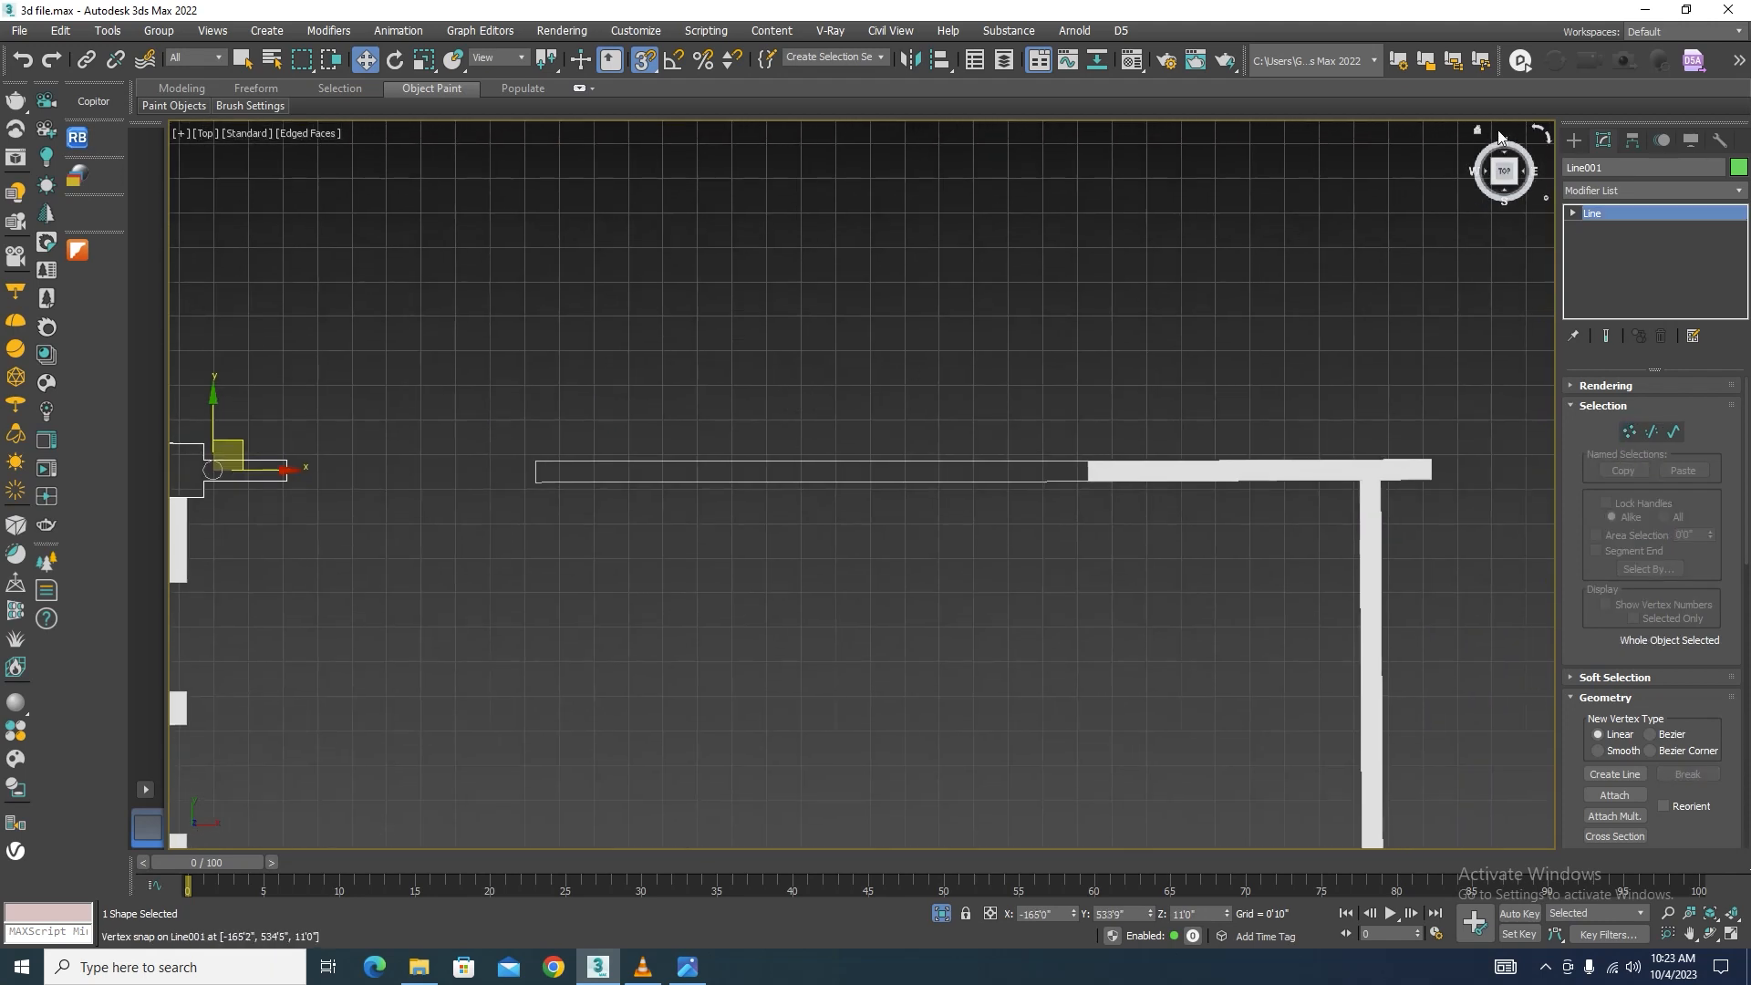
click(1575, 141)
click(1609, 281)
scroll(659, 470, up, 4)
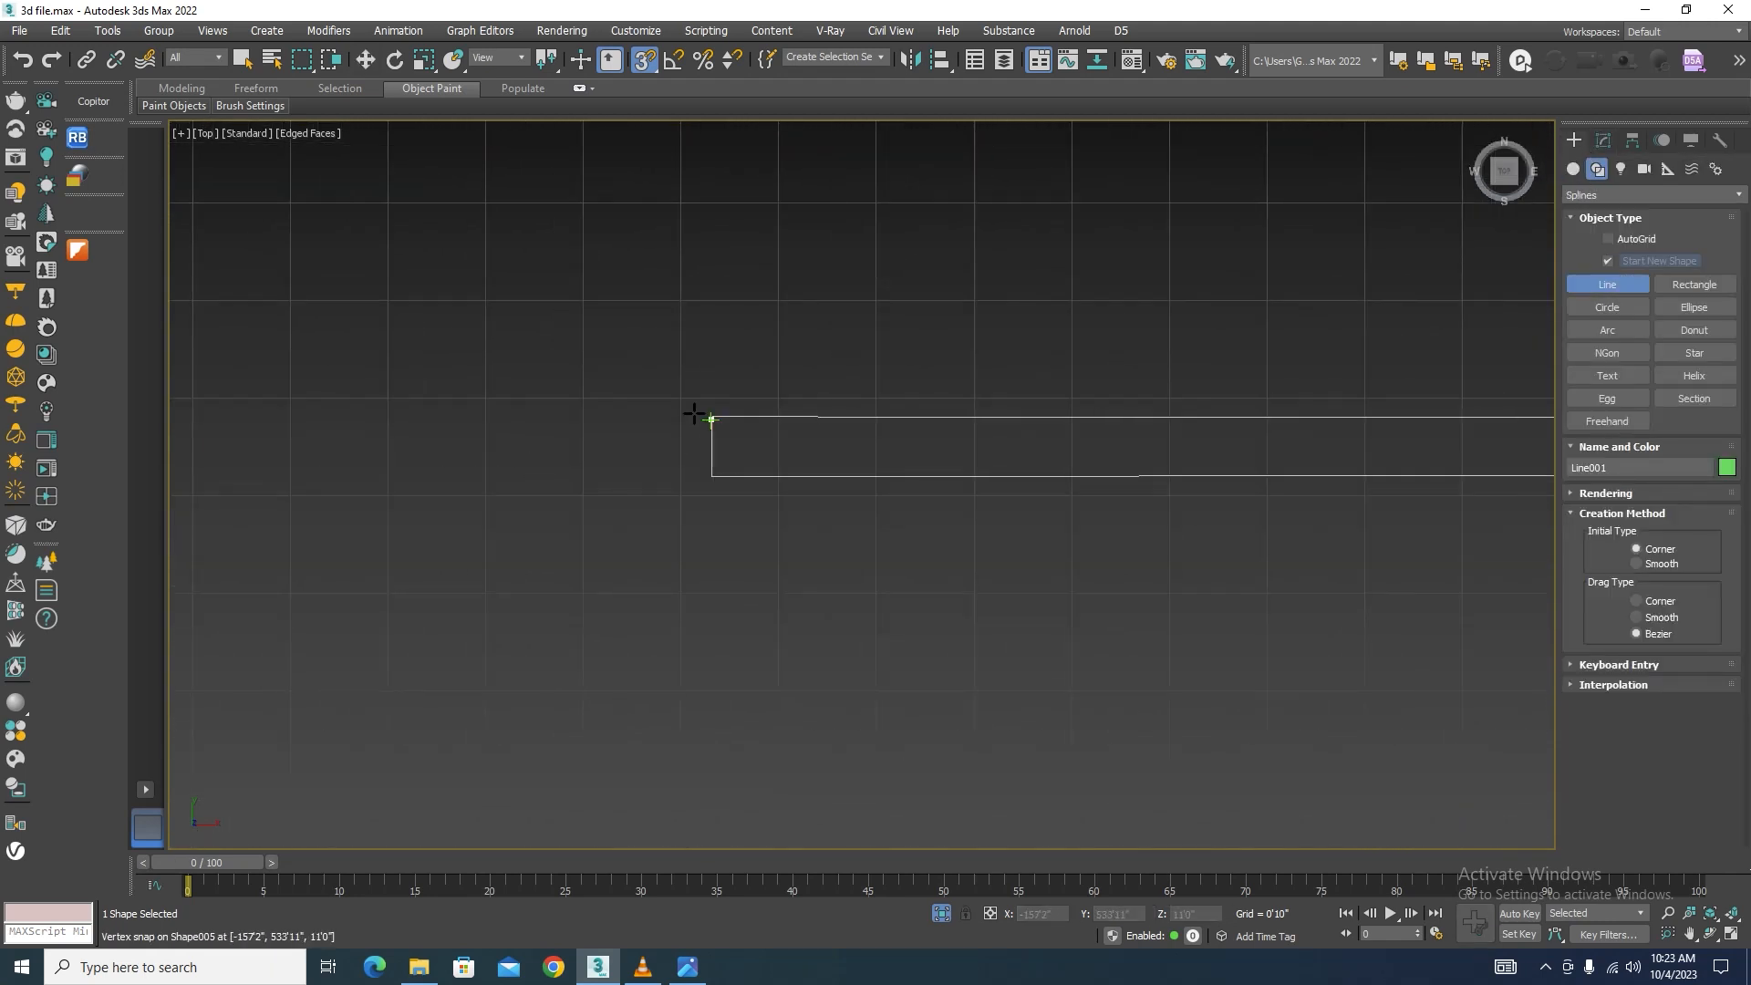
click(710, 475)
scroll(386, 453, down, 5)
scroll(879, 442, up, 5)
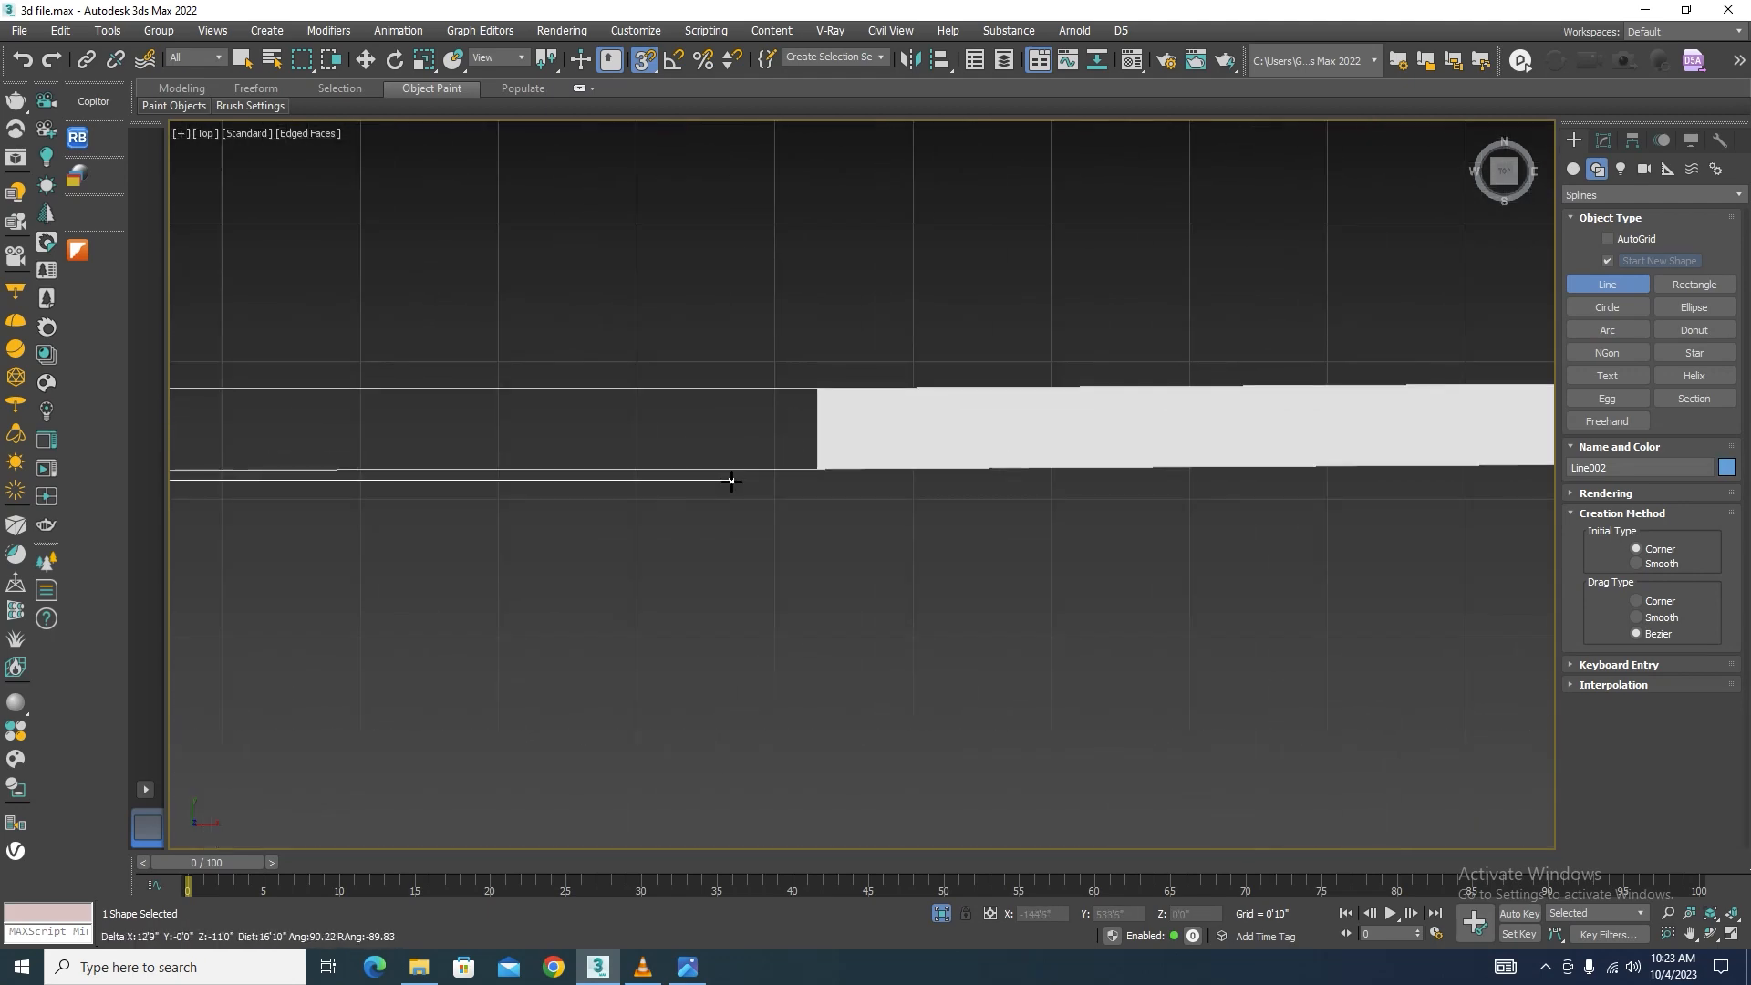
click(817, 393)
scroll(1098, 506, down, 2)
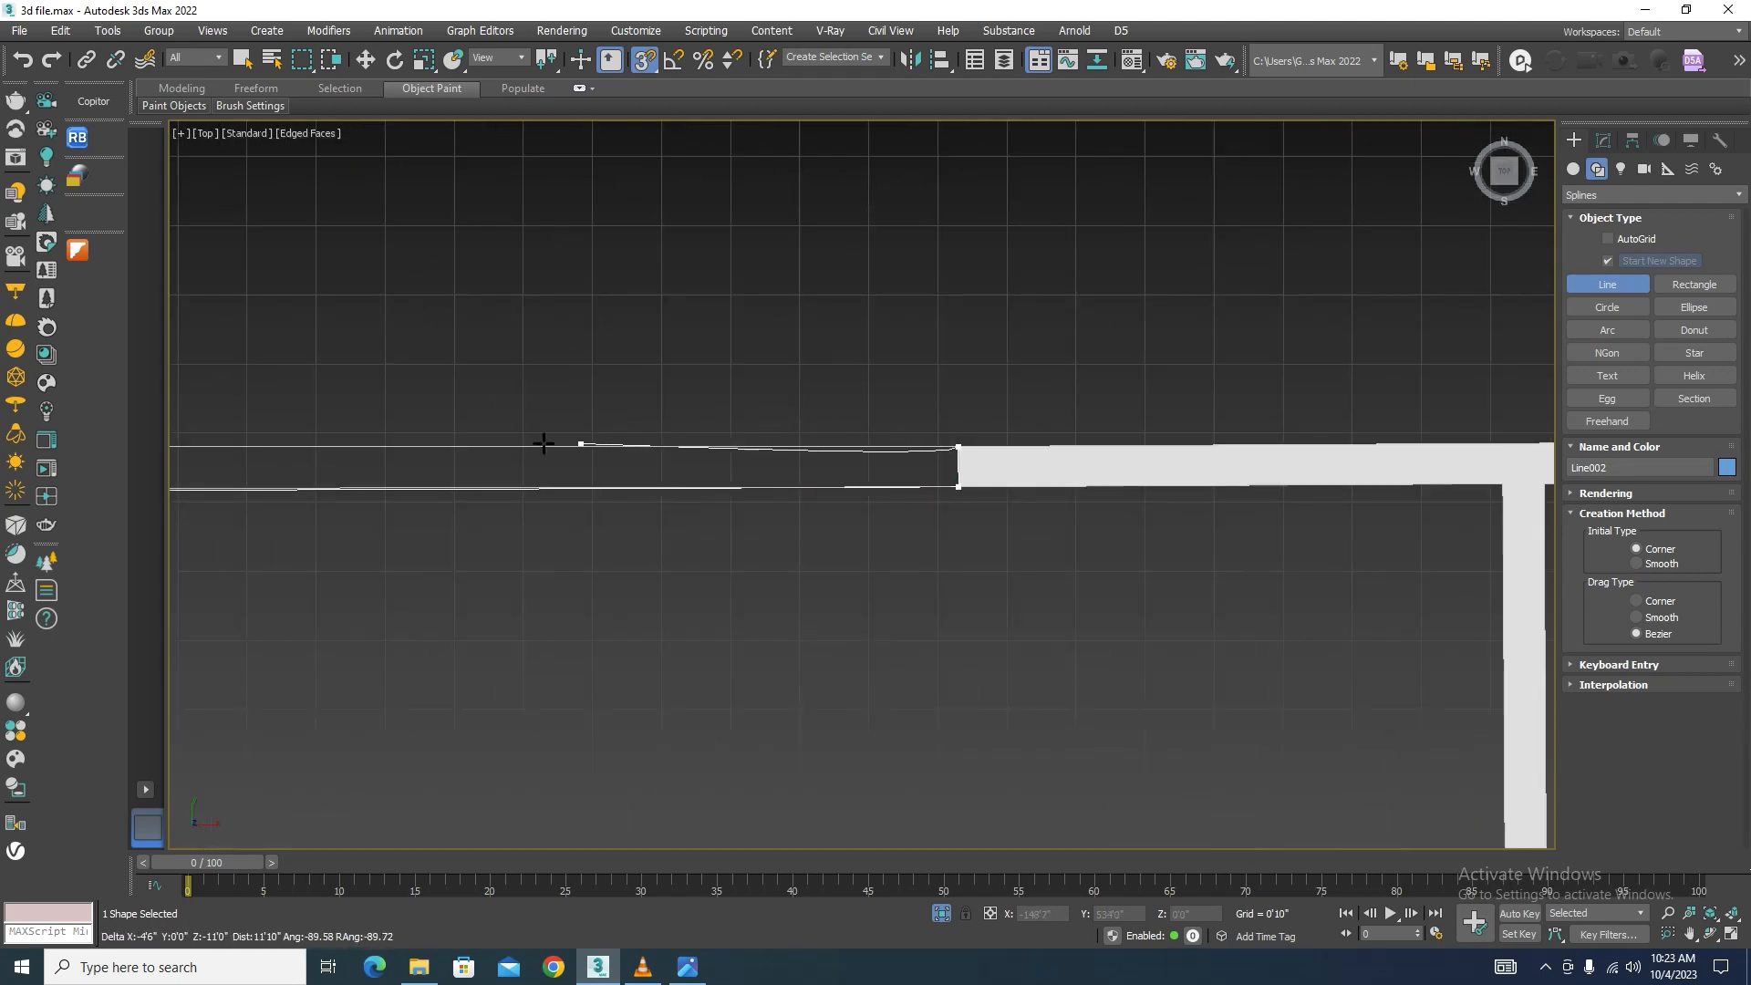
scroll(1113, 439, down, 2)
scroll(483, 446, up, 4)
scroll(390, 453, up, 3)
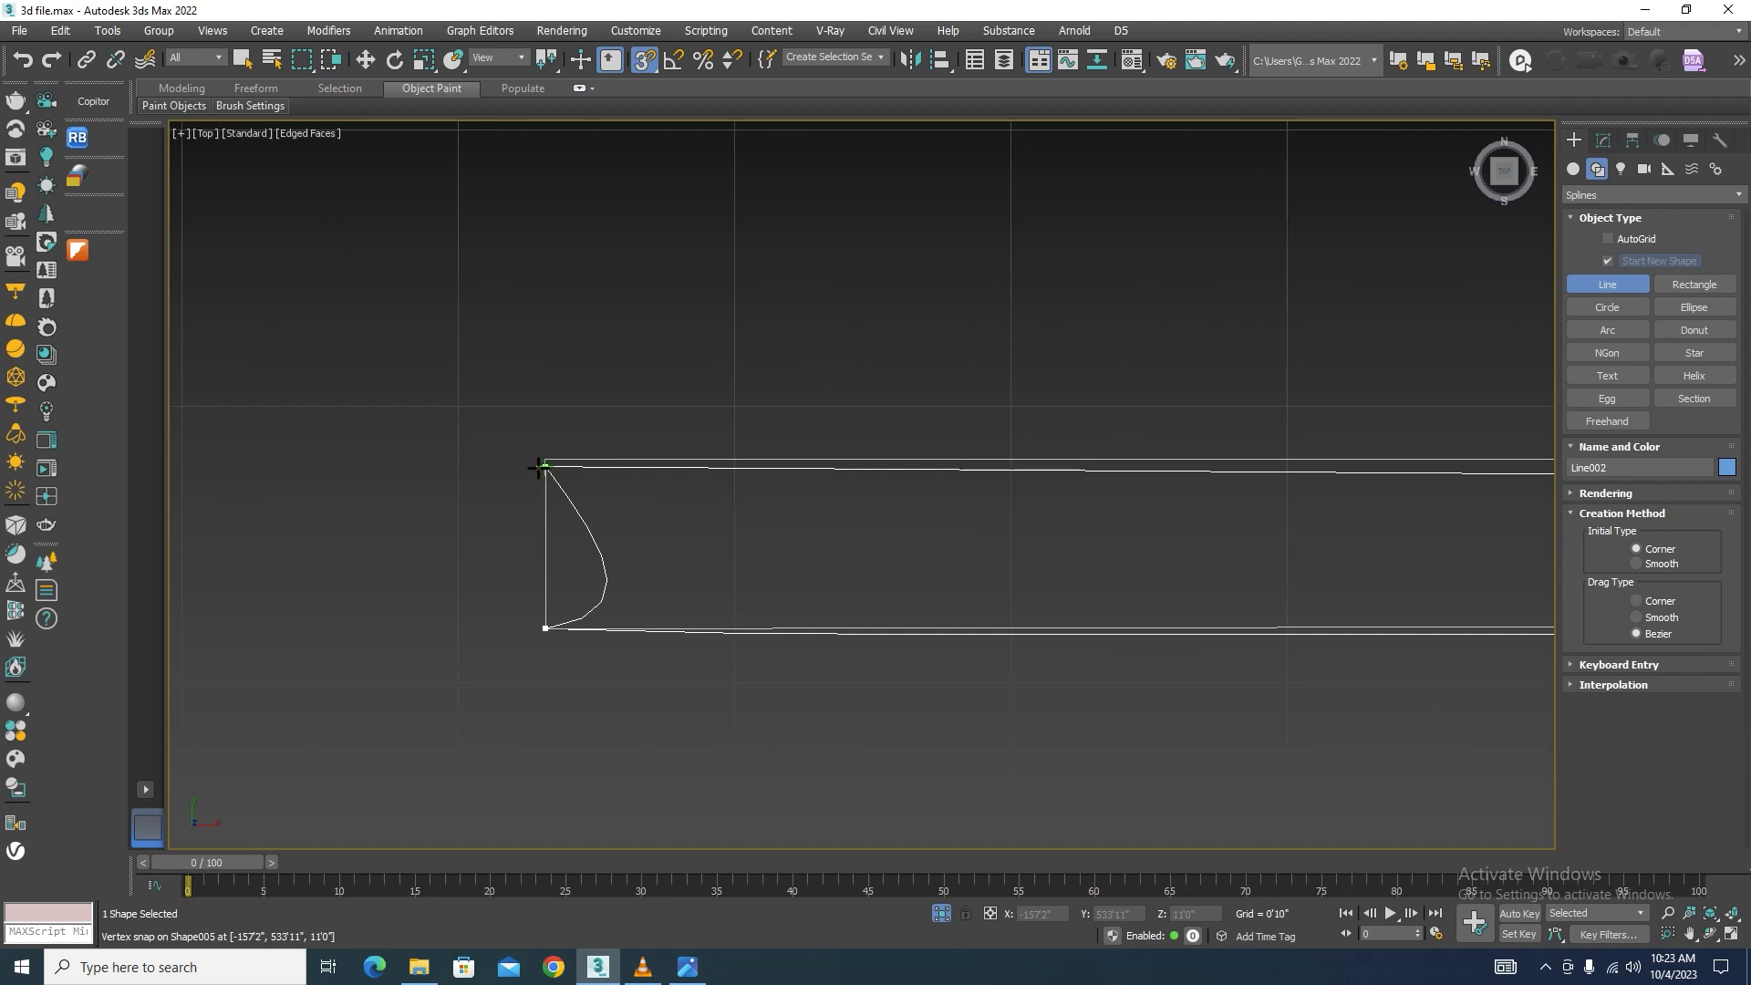
click(545, 467)
click(839, 498)
Step: Select all four vertices of the long wall spline and convert them to Corner type
click(1604, 141)
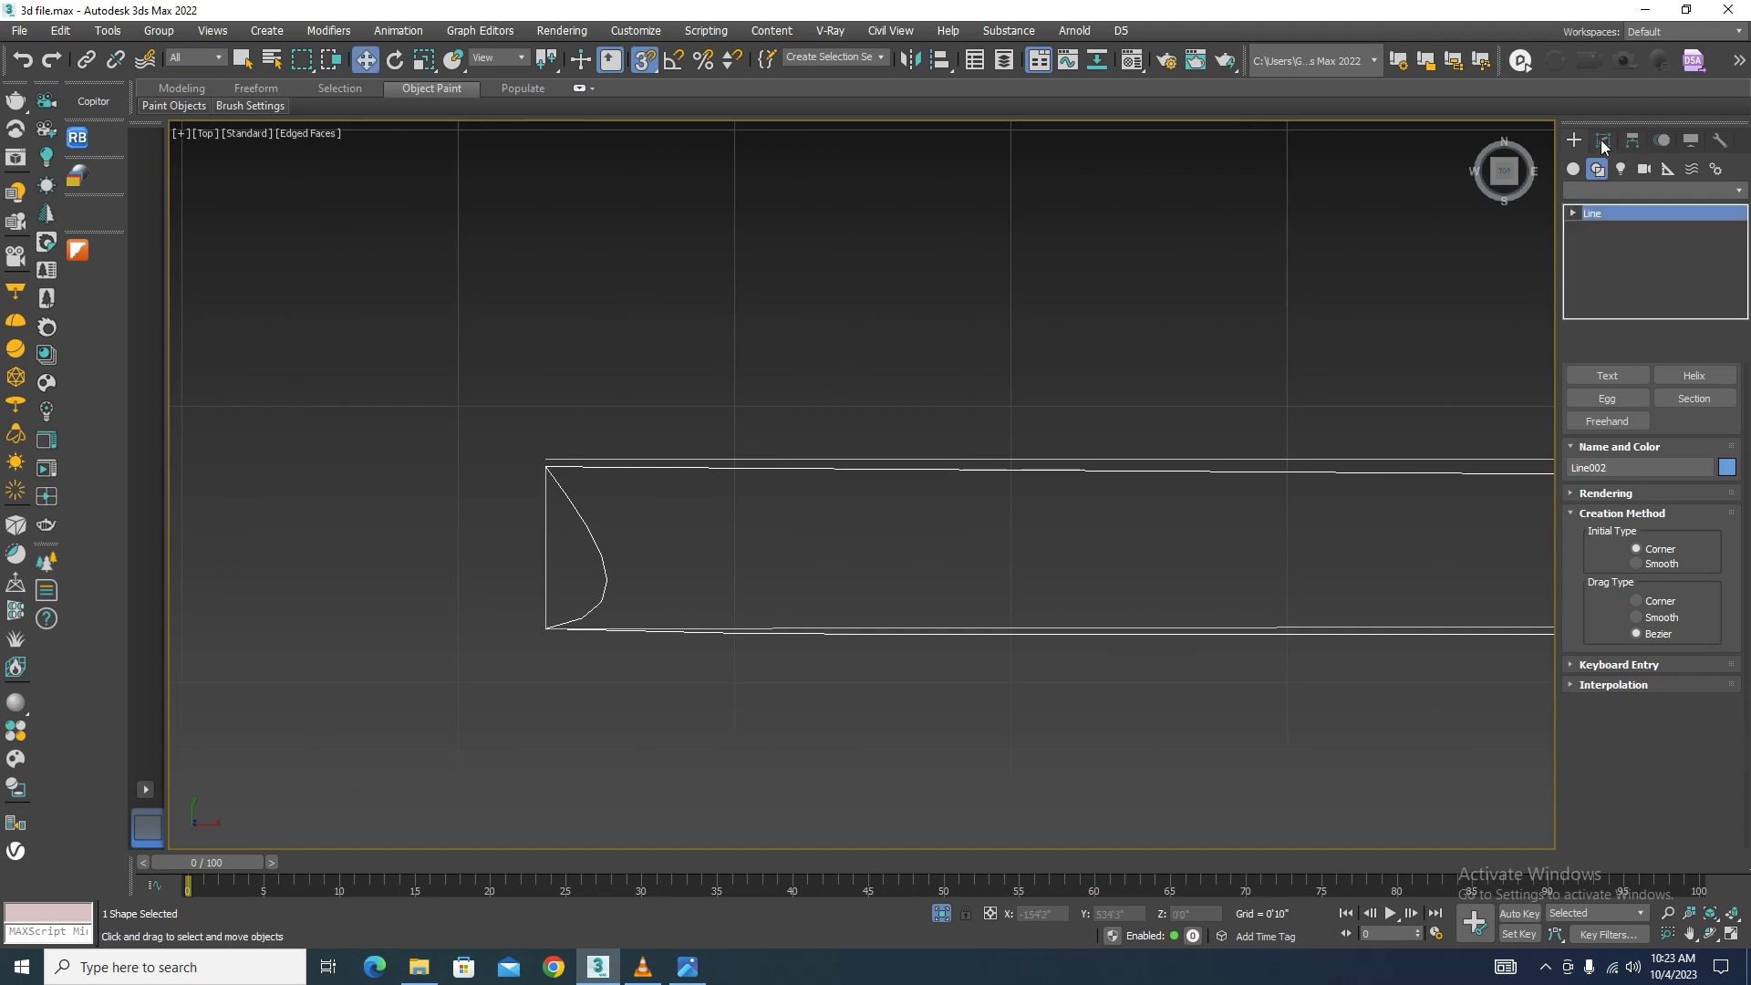
click(1628, 432)
scroll(498, 387, down, 5)
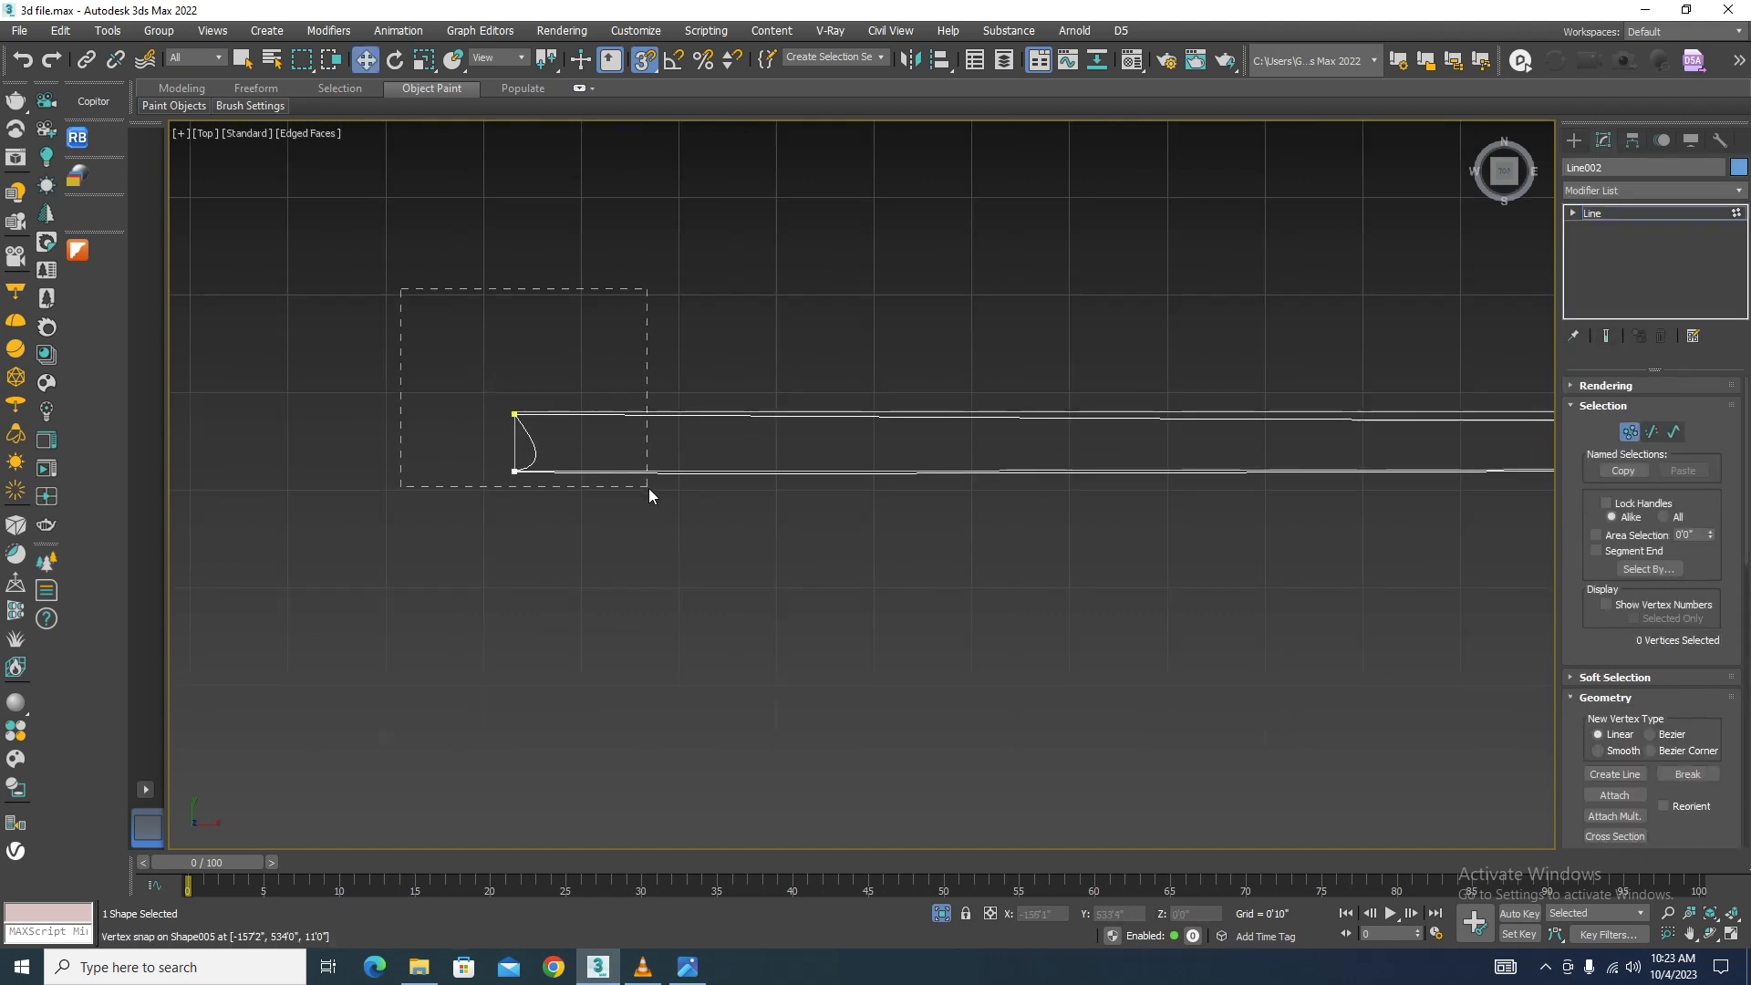
drag(649, 495, 648, 495)
scroll(500, 460, down, 5)
scroll(589, 394, up, 3)
right_click(639, 404)
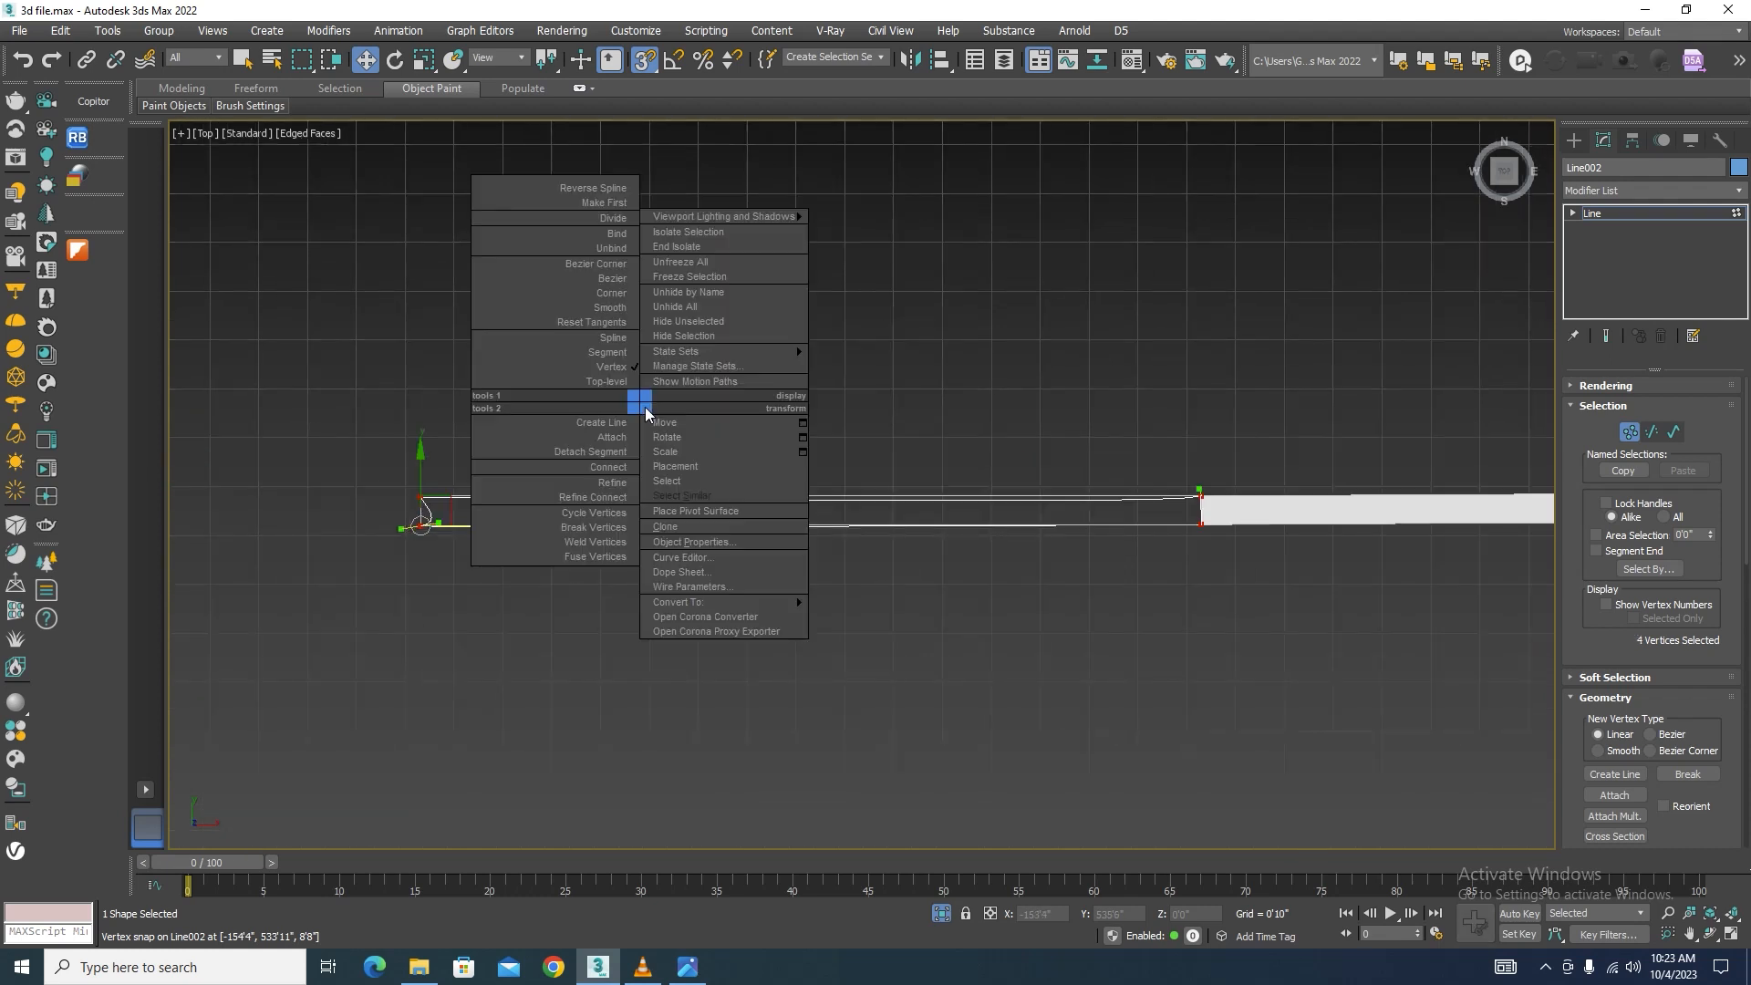
click(618, 295)
Step: Align the long wall spline's upper-left vertex vertically with its upper-right corner by snapping
scroll(430, 476, up, 7)
middle_drag(430, 476, 708, 343)
click(659, 426)
scroll(461, 497, down, 4)
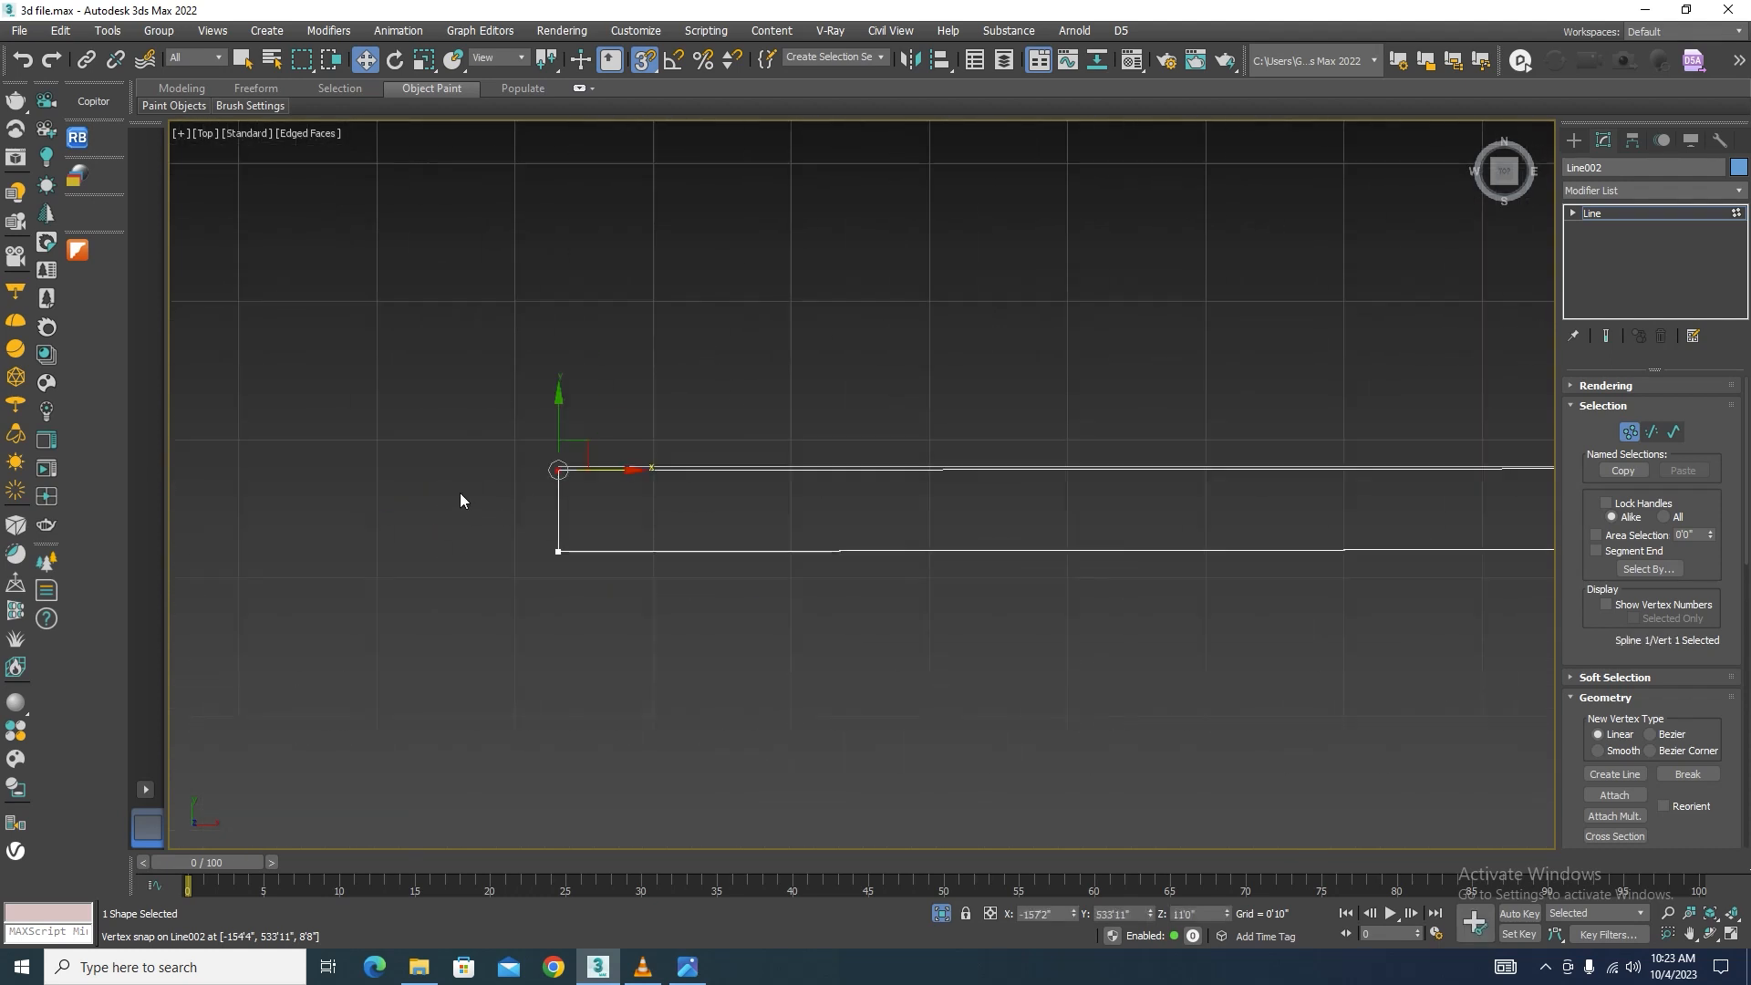
scroll(520, 409, down, 5)
drag(529, 385, 1310, 424)
Step: Align the long wall spline's lower-left vertex vertically with the lower-right corner by snapping
scroll(568, 461, up, 3)
drag(496, 440, 341, 527)
scroll(524, 488, down, 2)
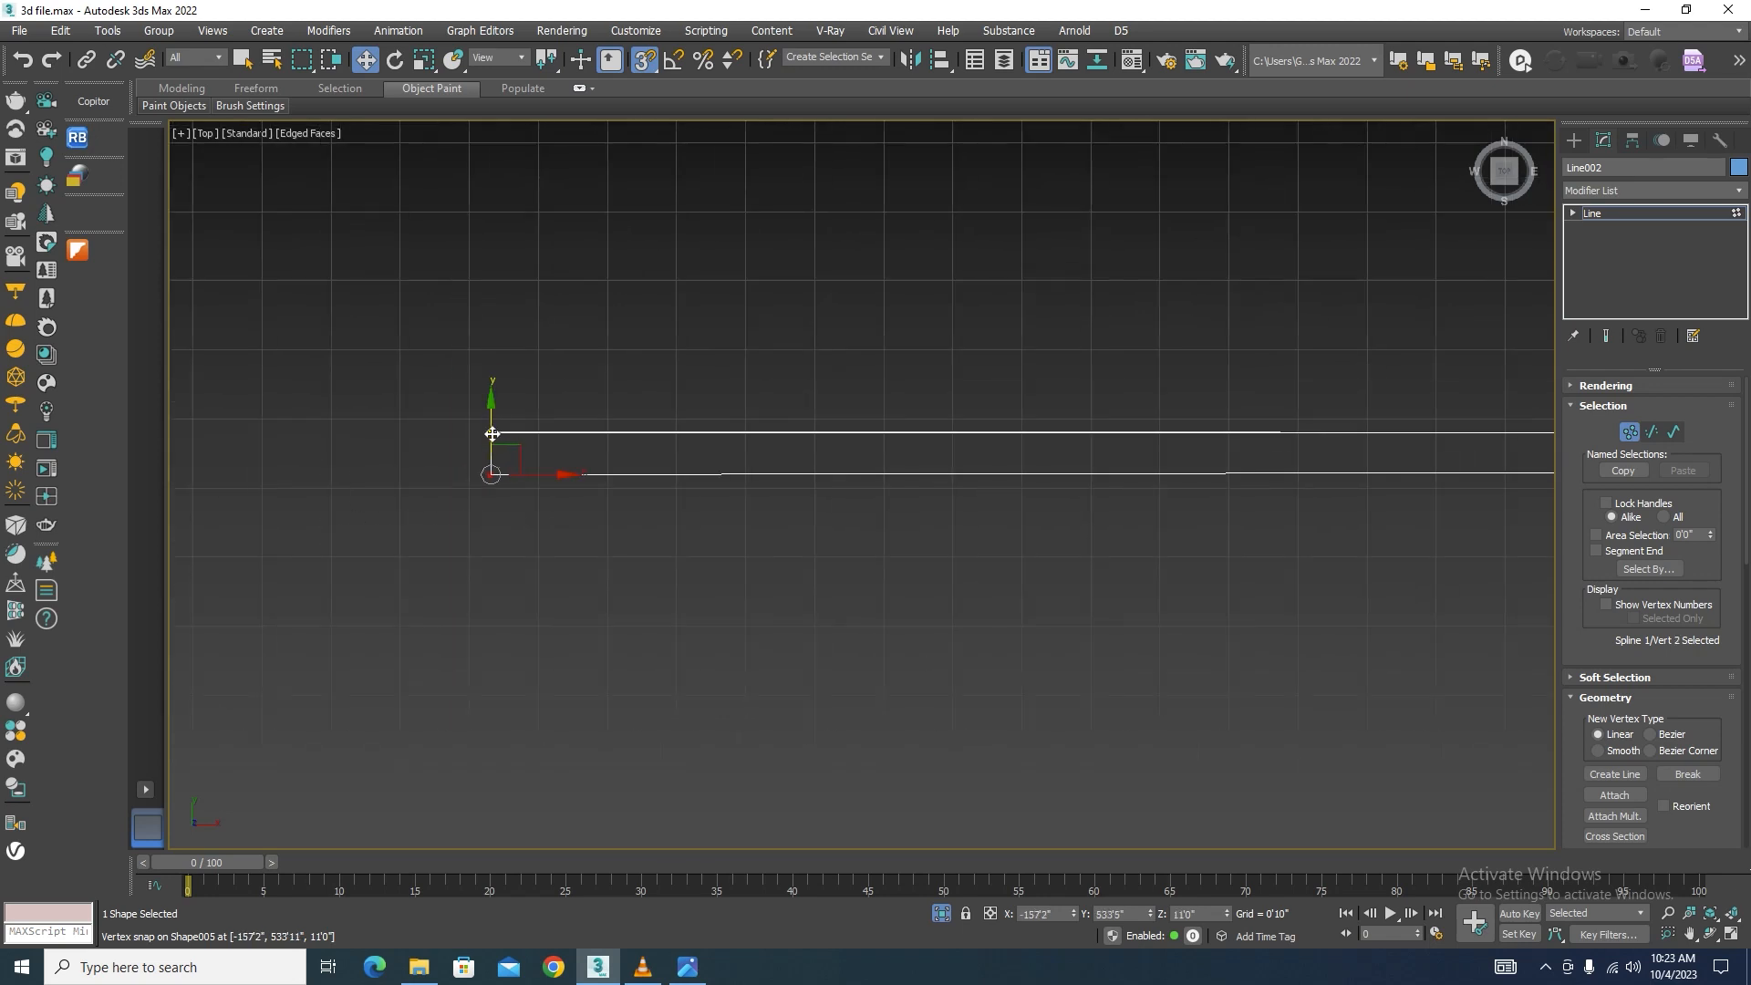
drag(492, 407, 1373, 517)
scroll(793, 613, down, 2)
scroll(629, 433, down, 1)
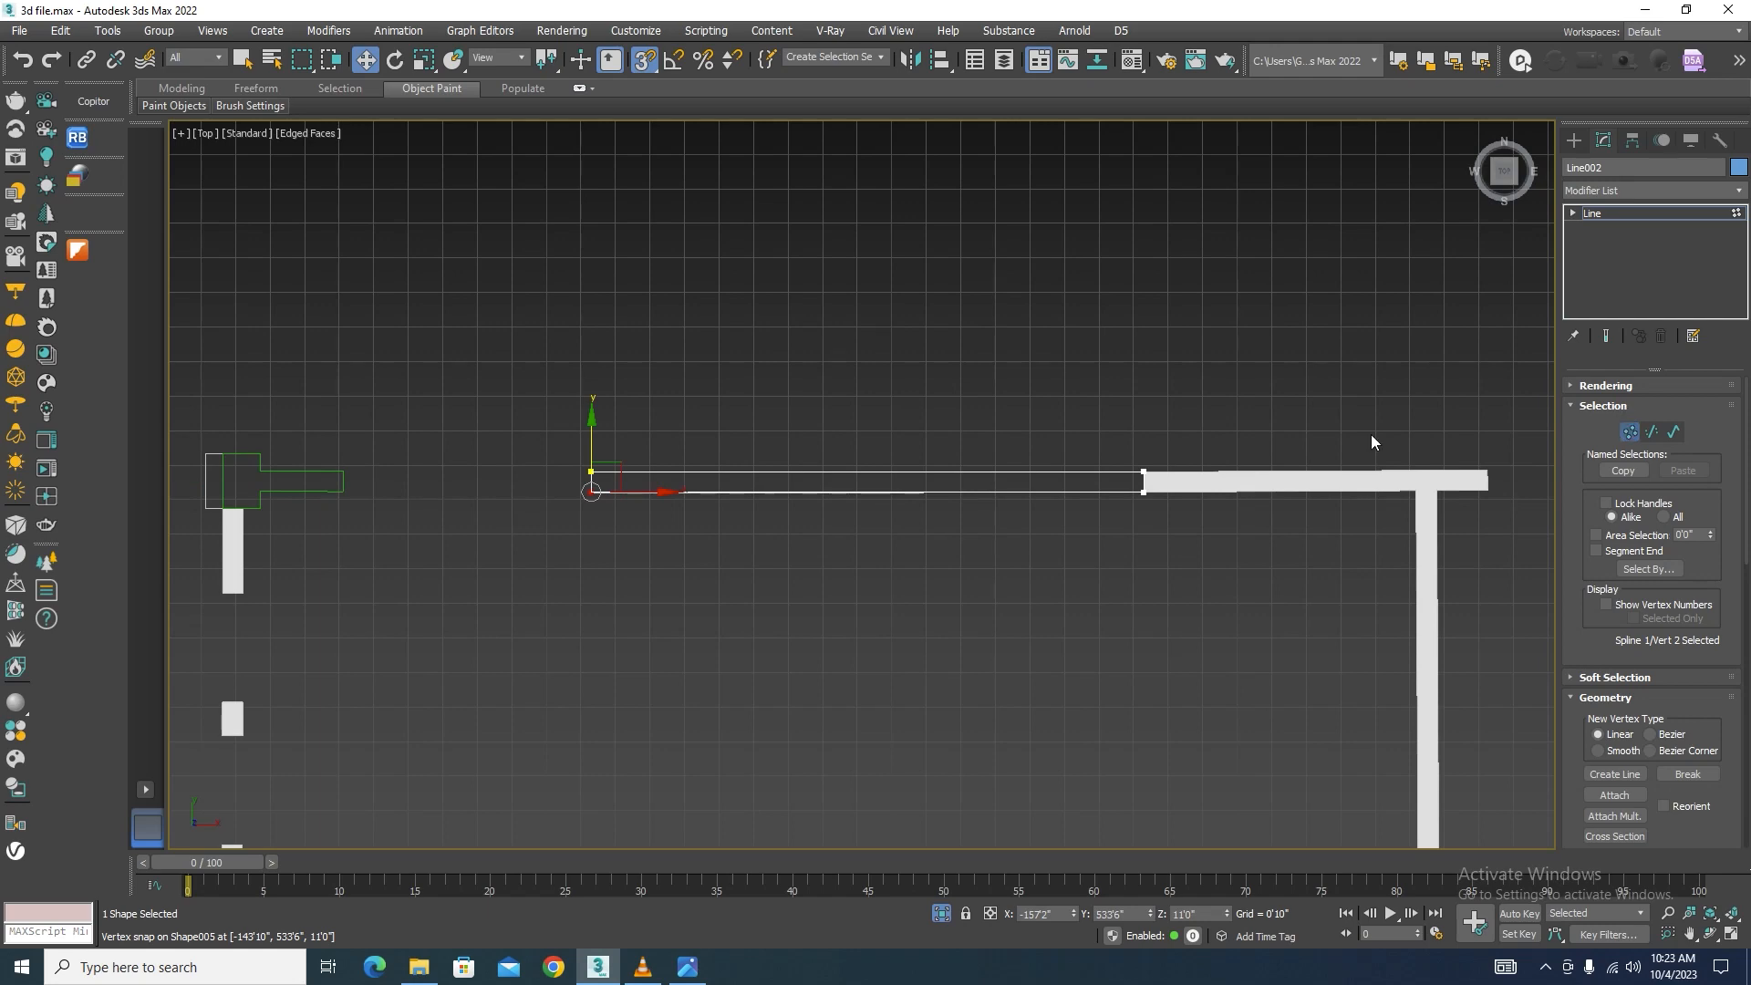
Step: Trace a third closed Line spline over the uncapped L-shaped wall piece beside the square column, snapping to its corners
scroll(1371, 441, down, 3)
scroll(1067, 493, up, 5)
click(1622, 225)
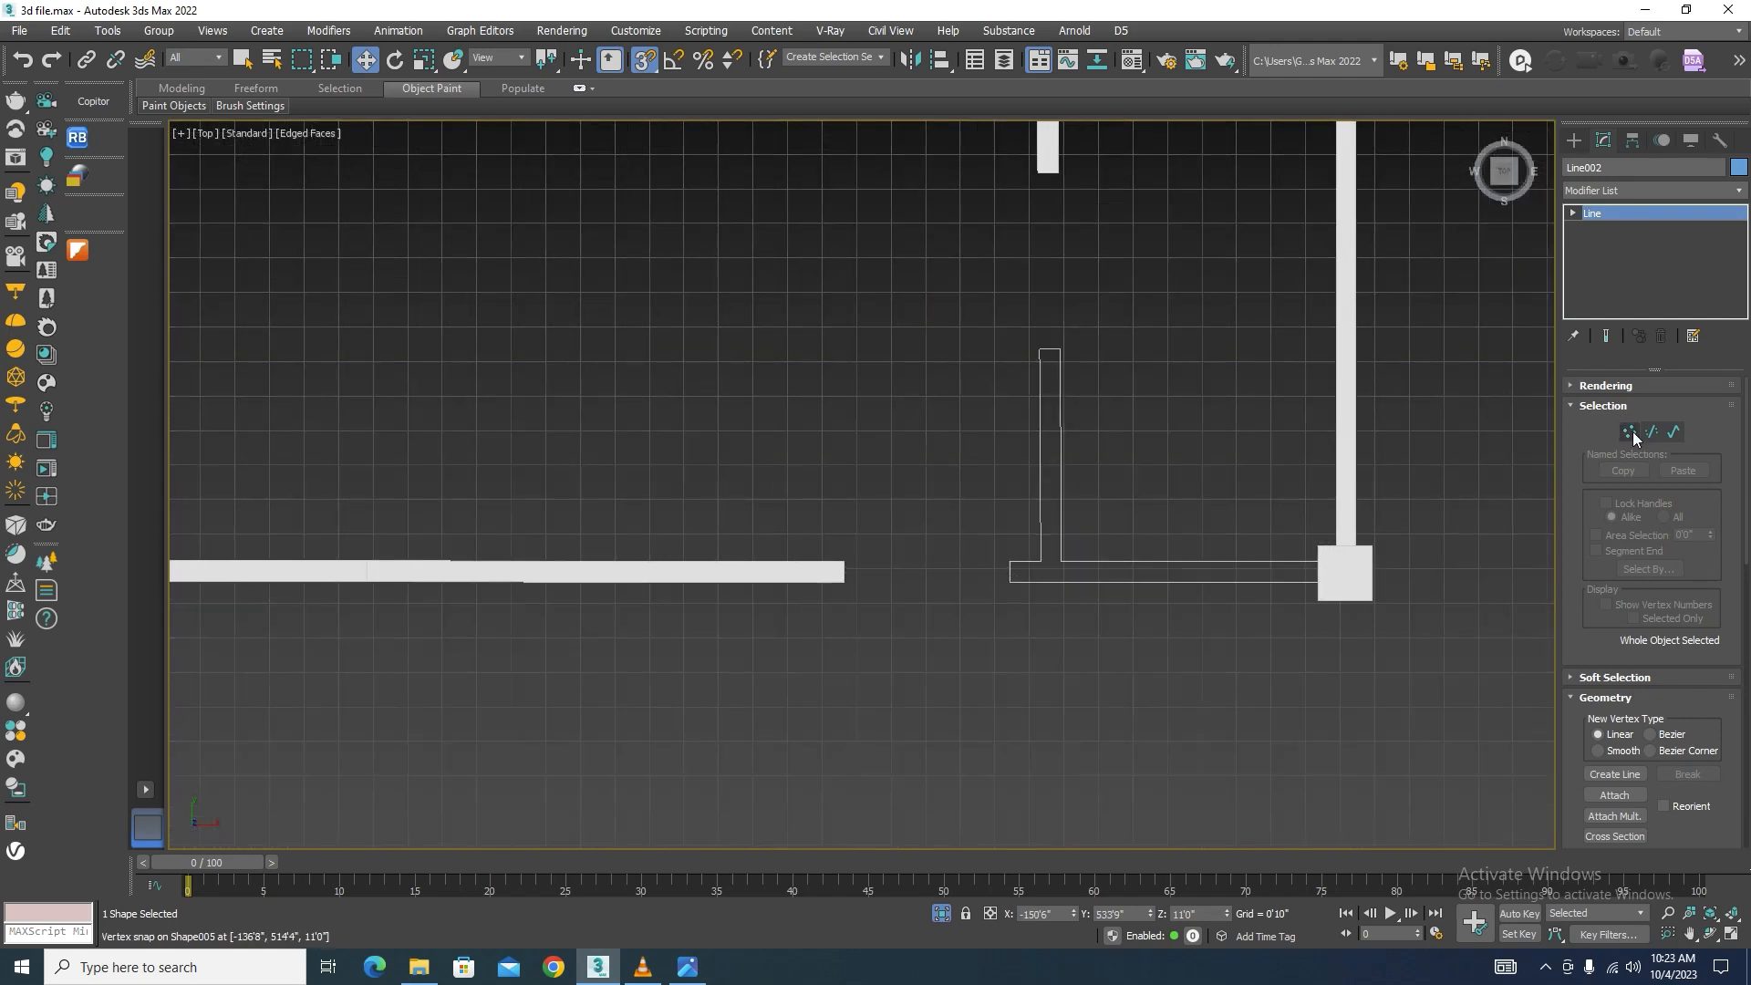
click(1572, 143)
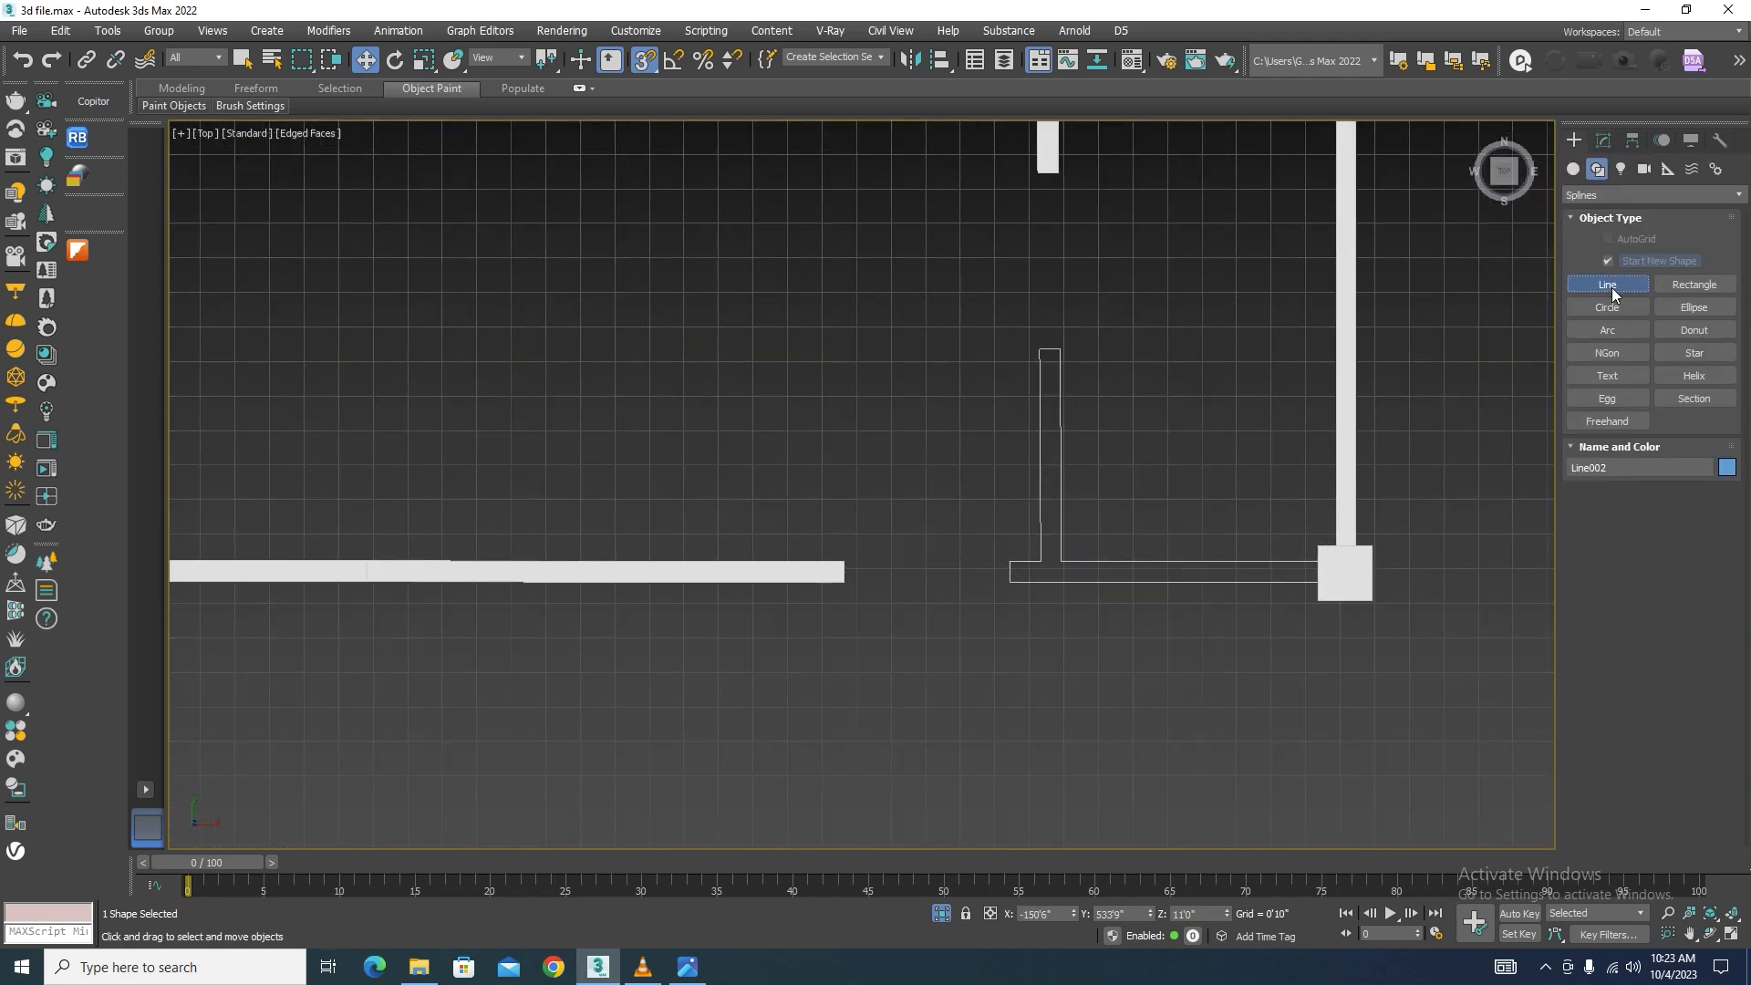
click(1607, 285)
scroll(1196, 482, up, 3)
click(864, 134)
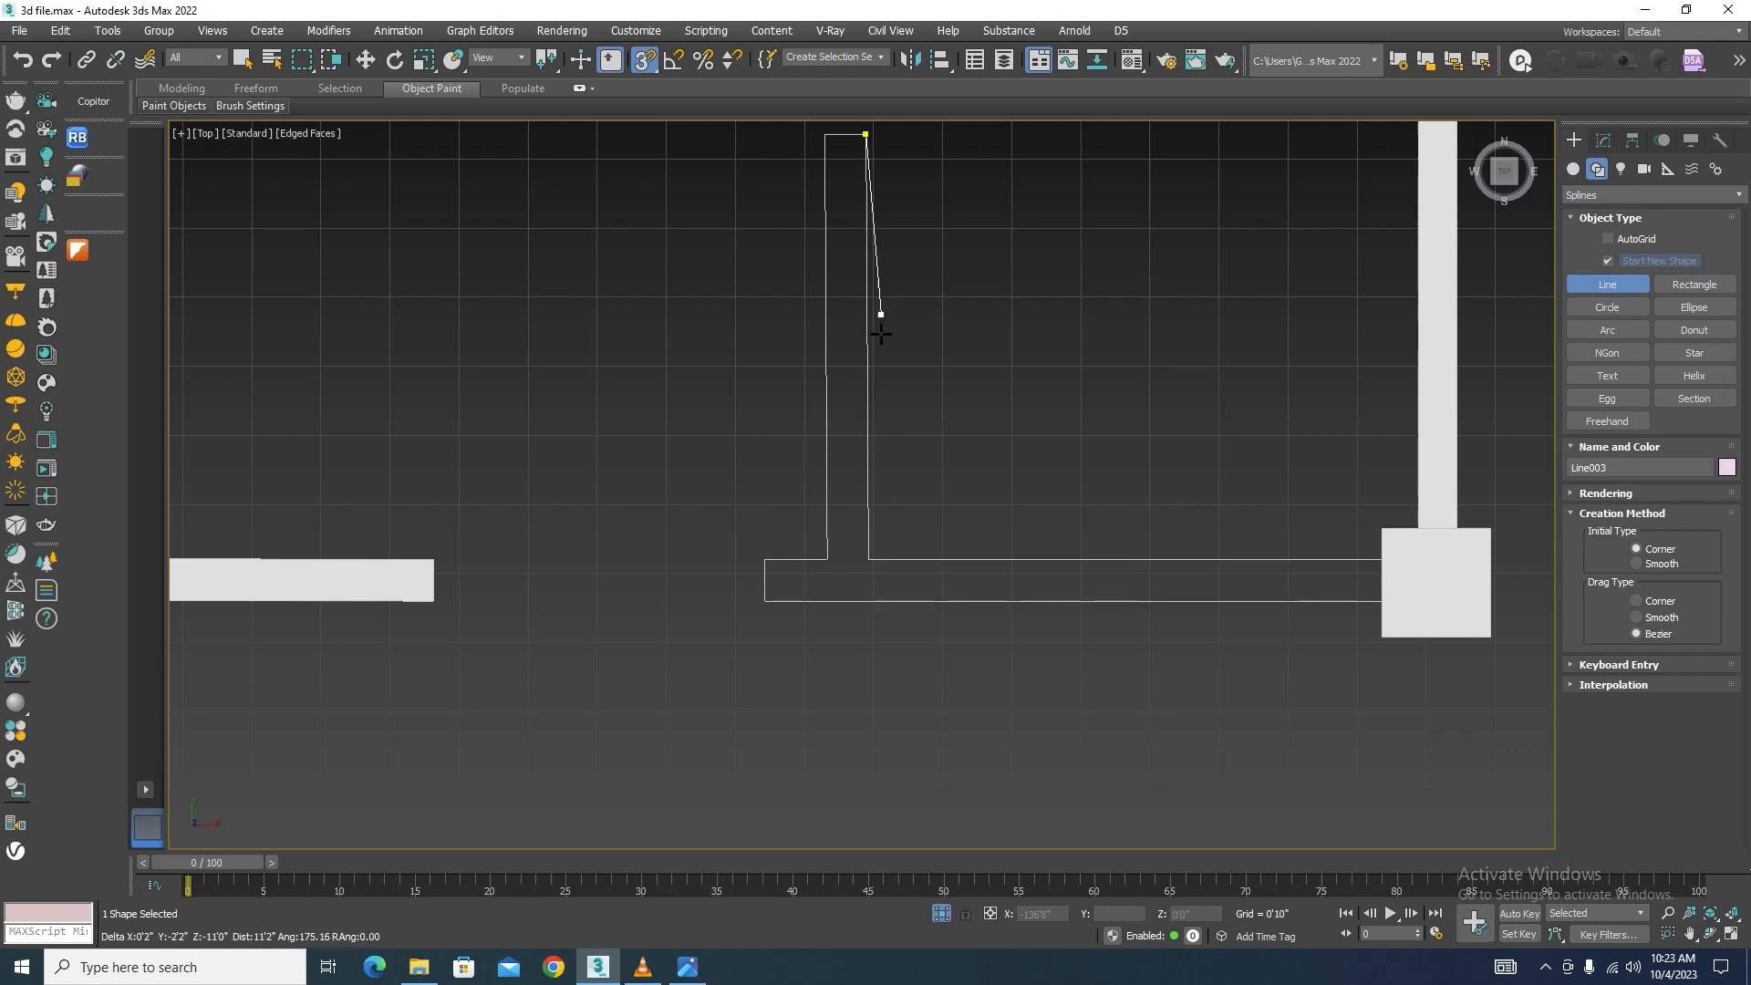
click(868, 558)
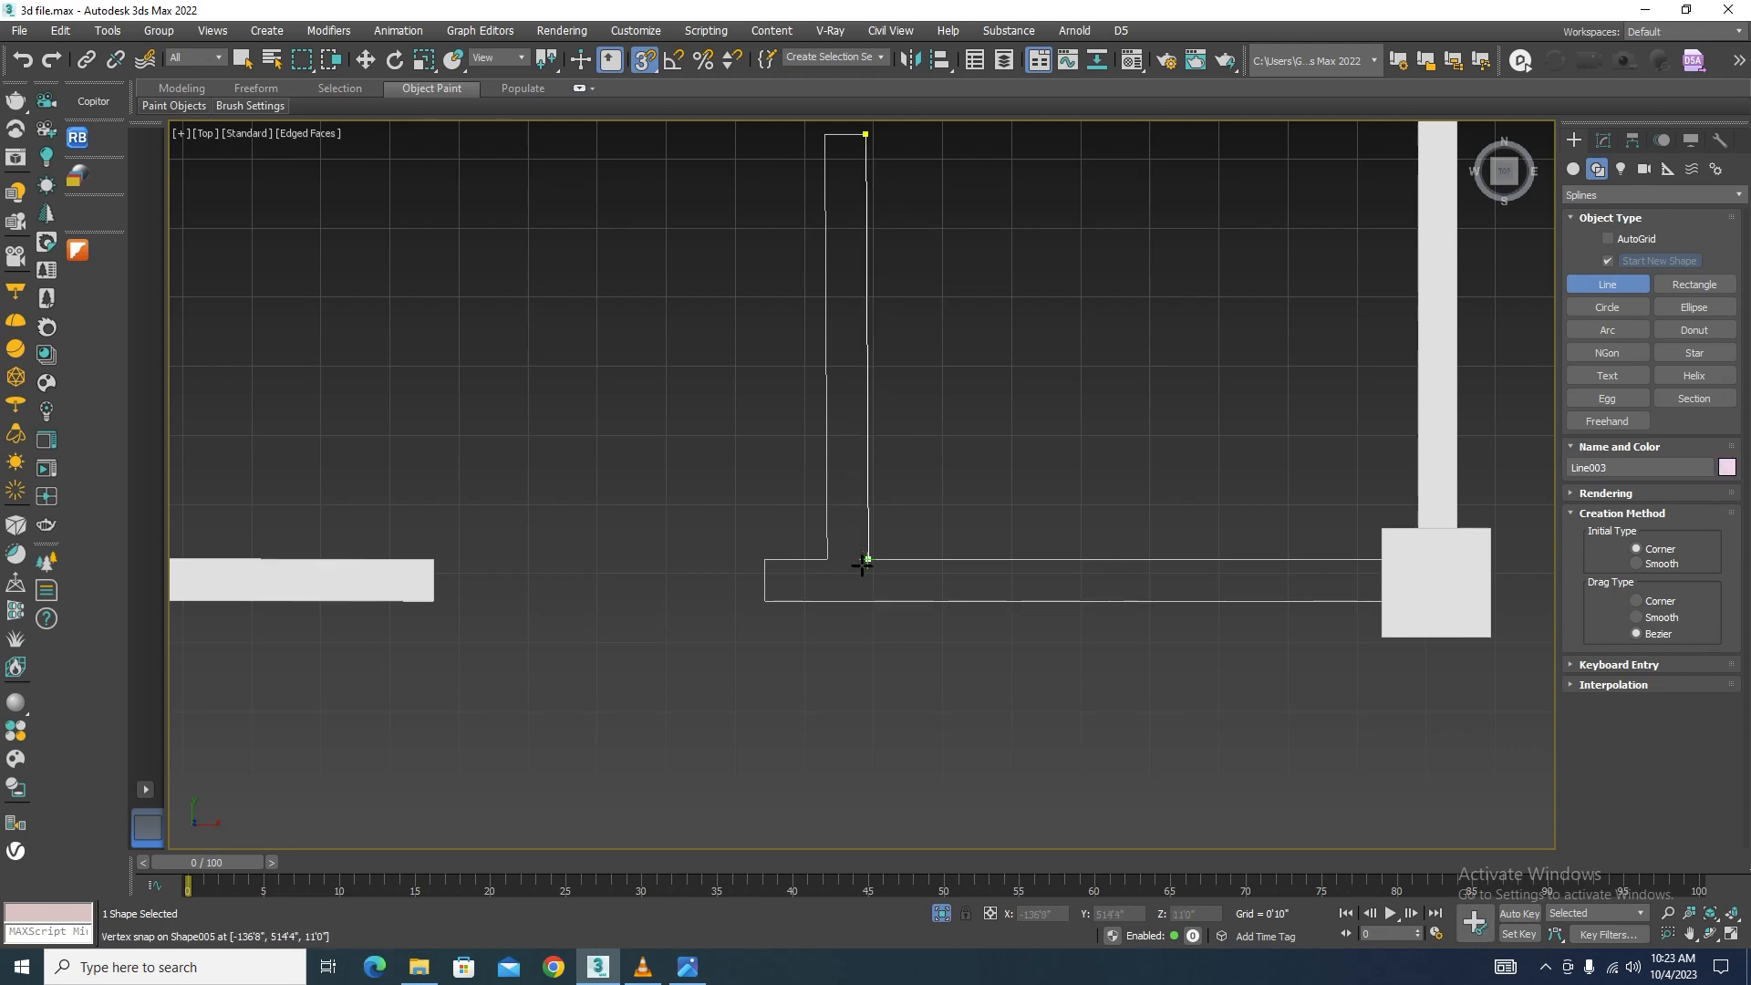
click(1380, 600)
click(764, 600)
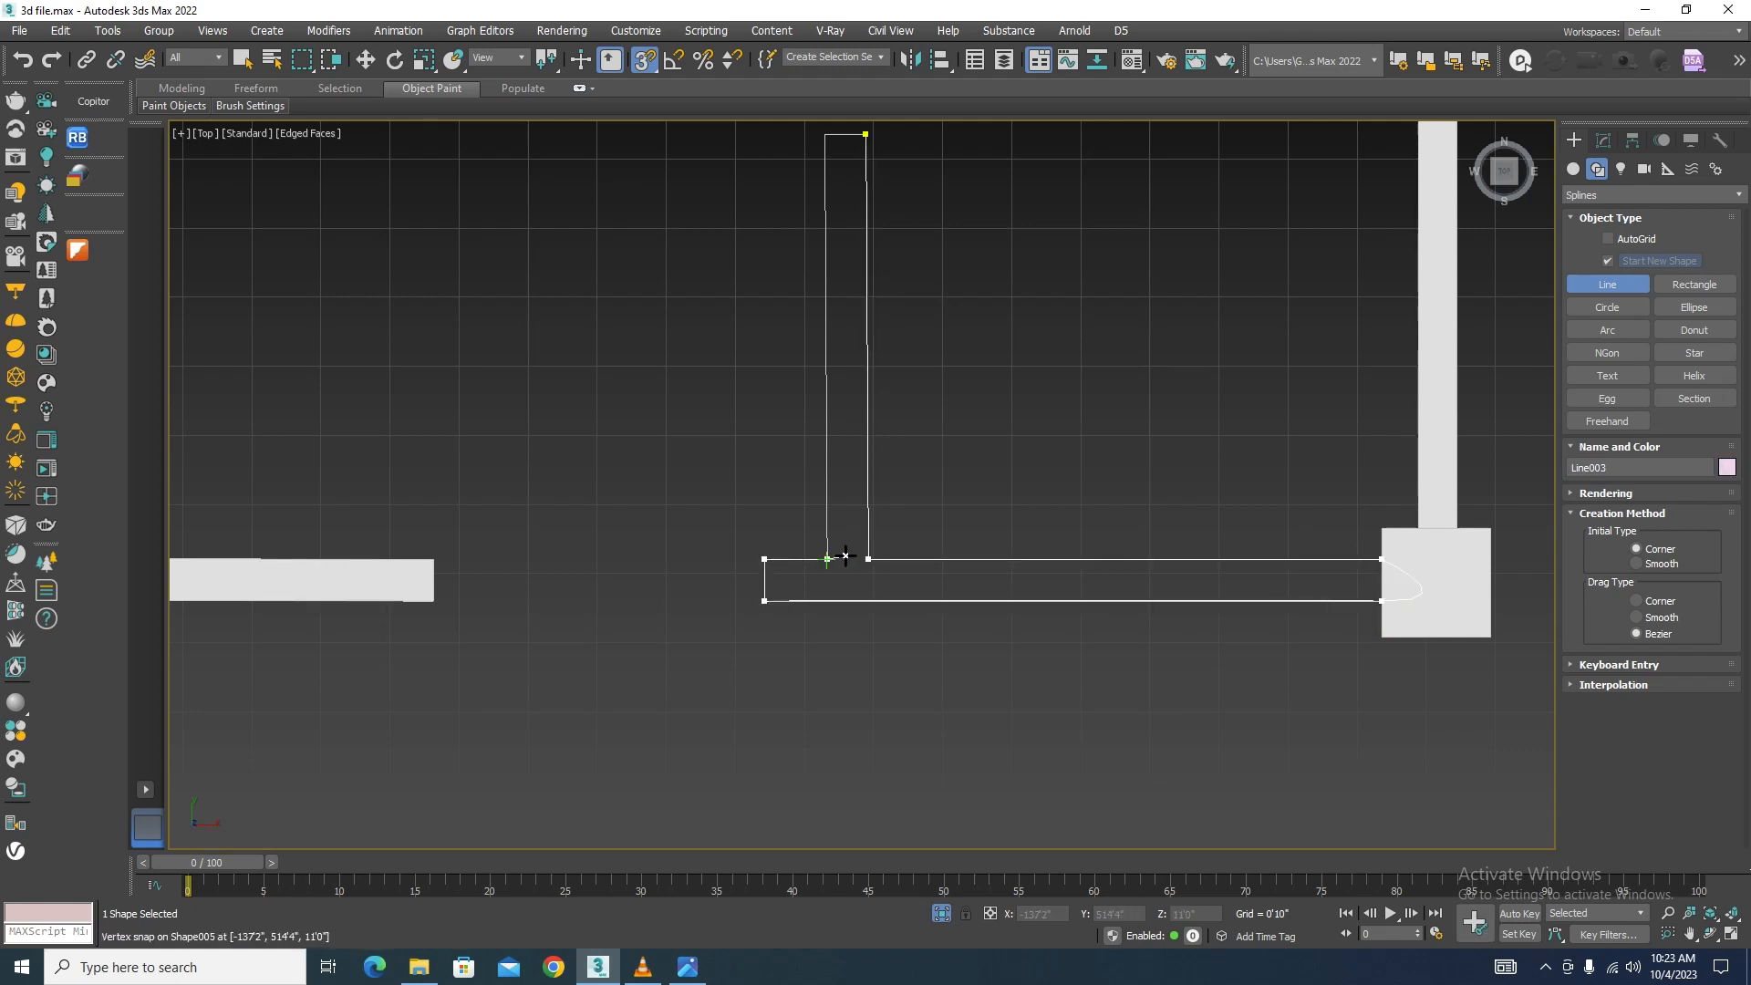
click(845, 555)
click(824, 134)
click(864, 134)
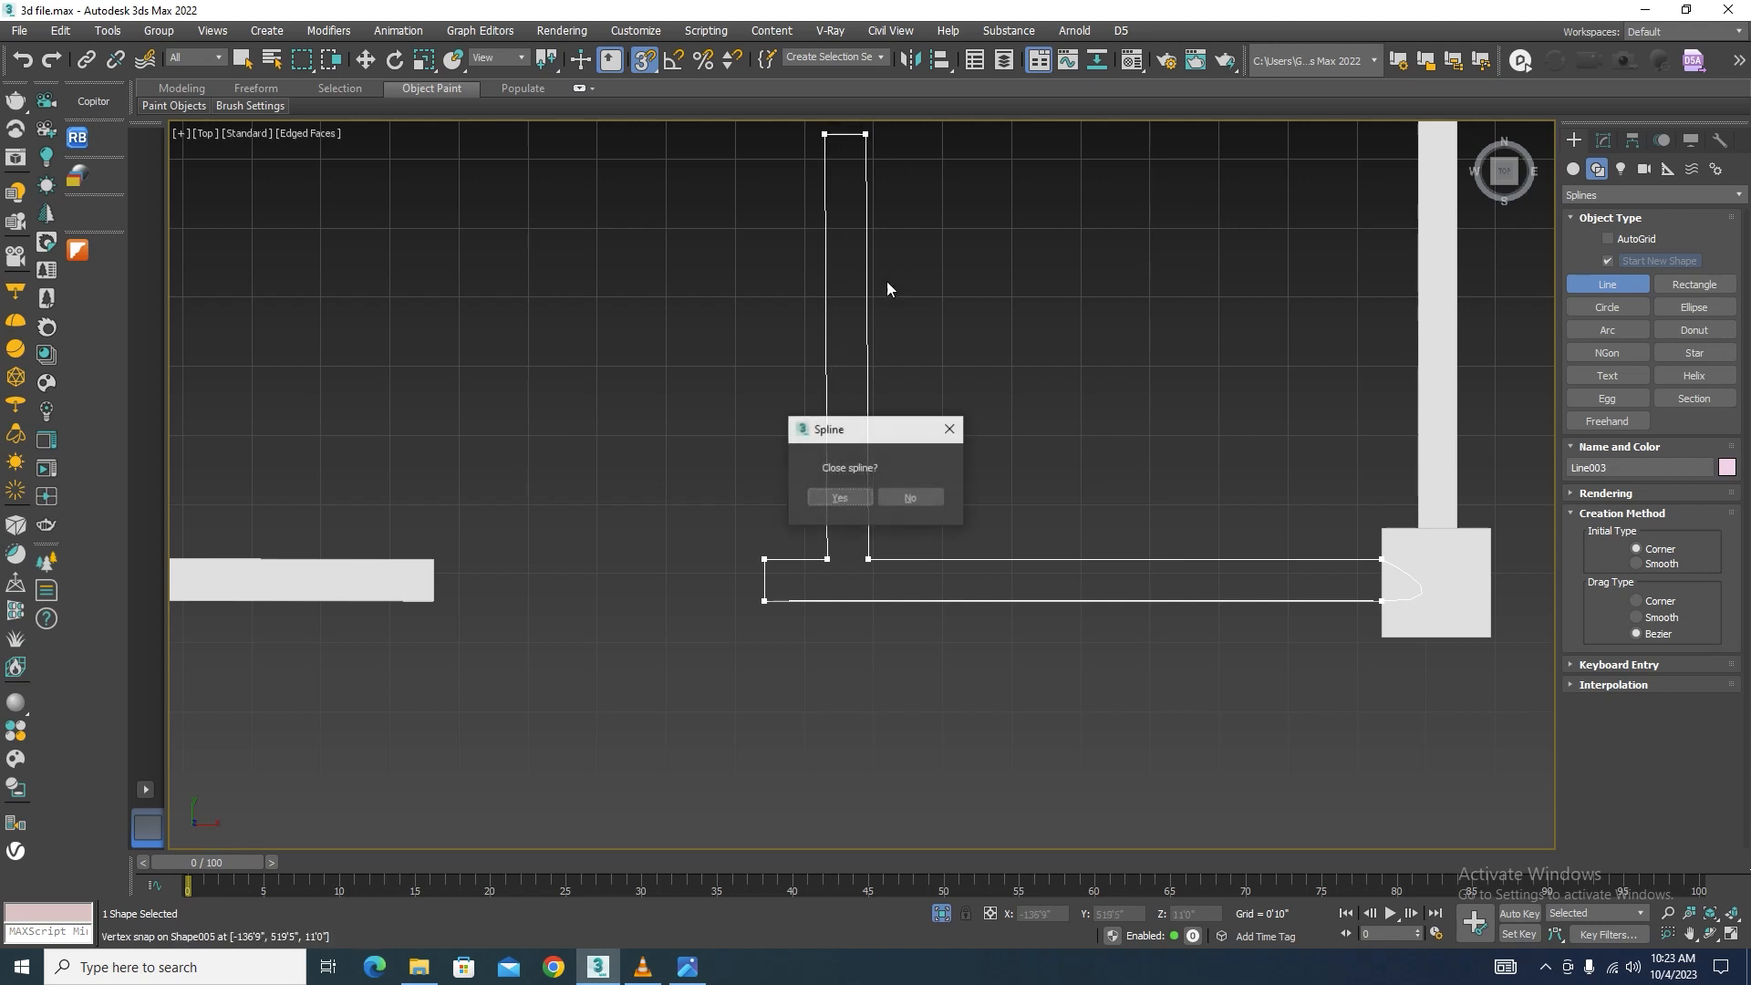
click(840, 498)
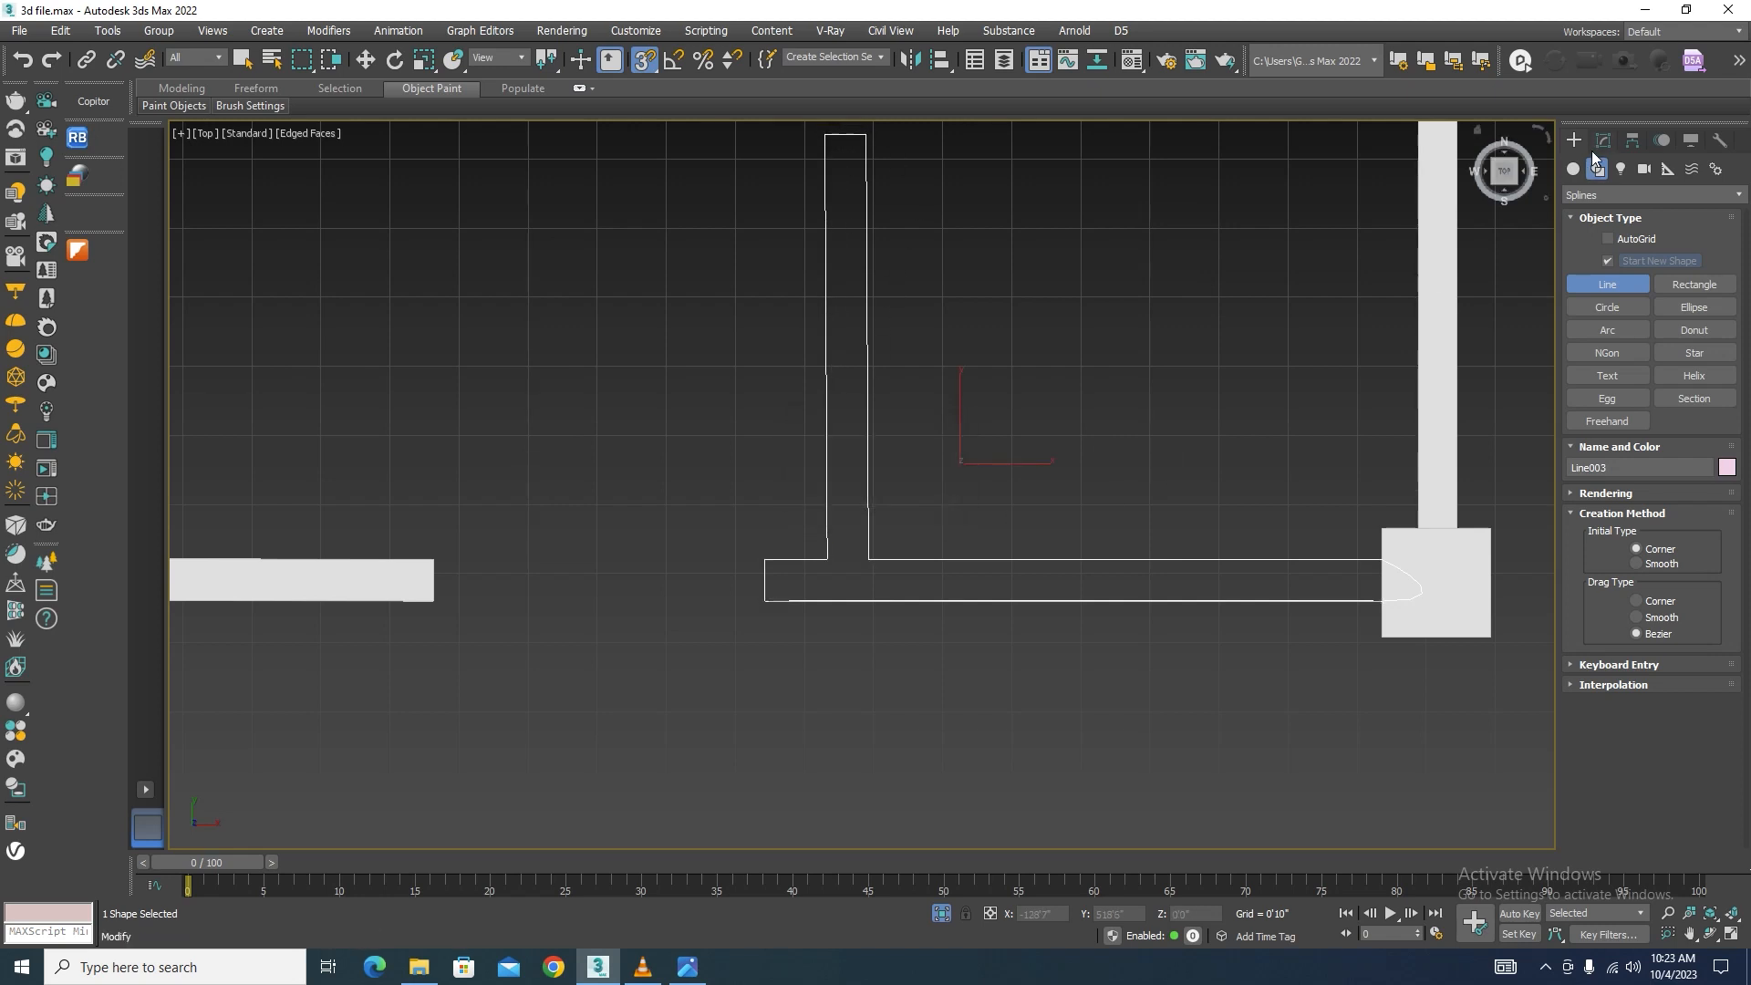
Step: Align the upper end vertices of the L-shaped spline's upright leg horizontally with the leg's lower corners by snapping
click(1603, 141)
key(1)
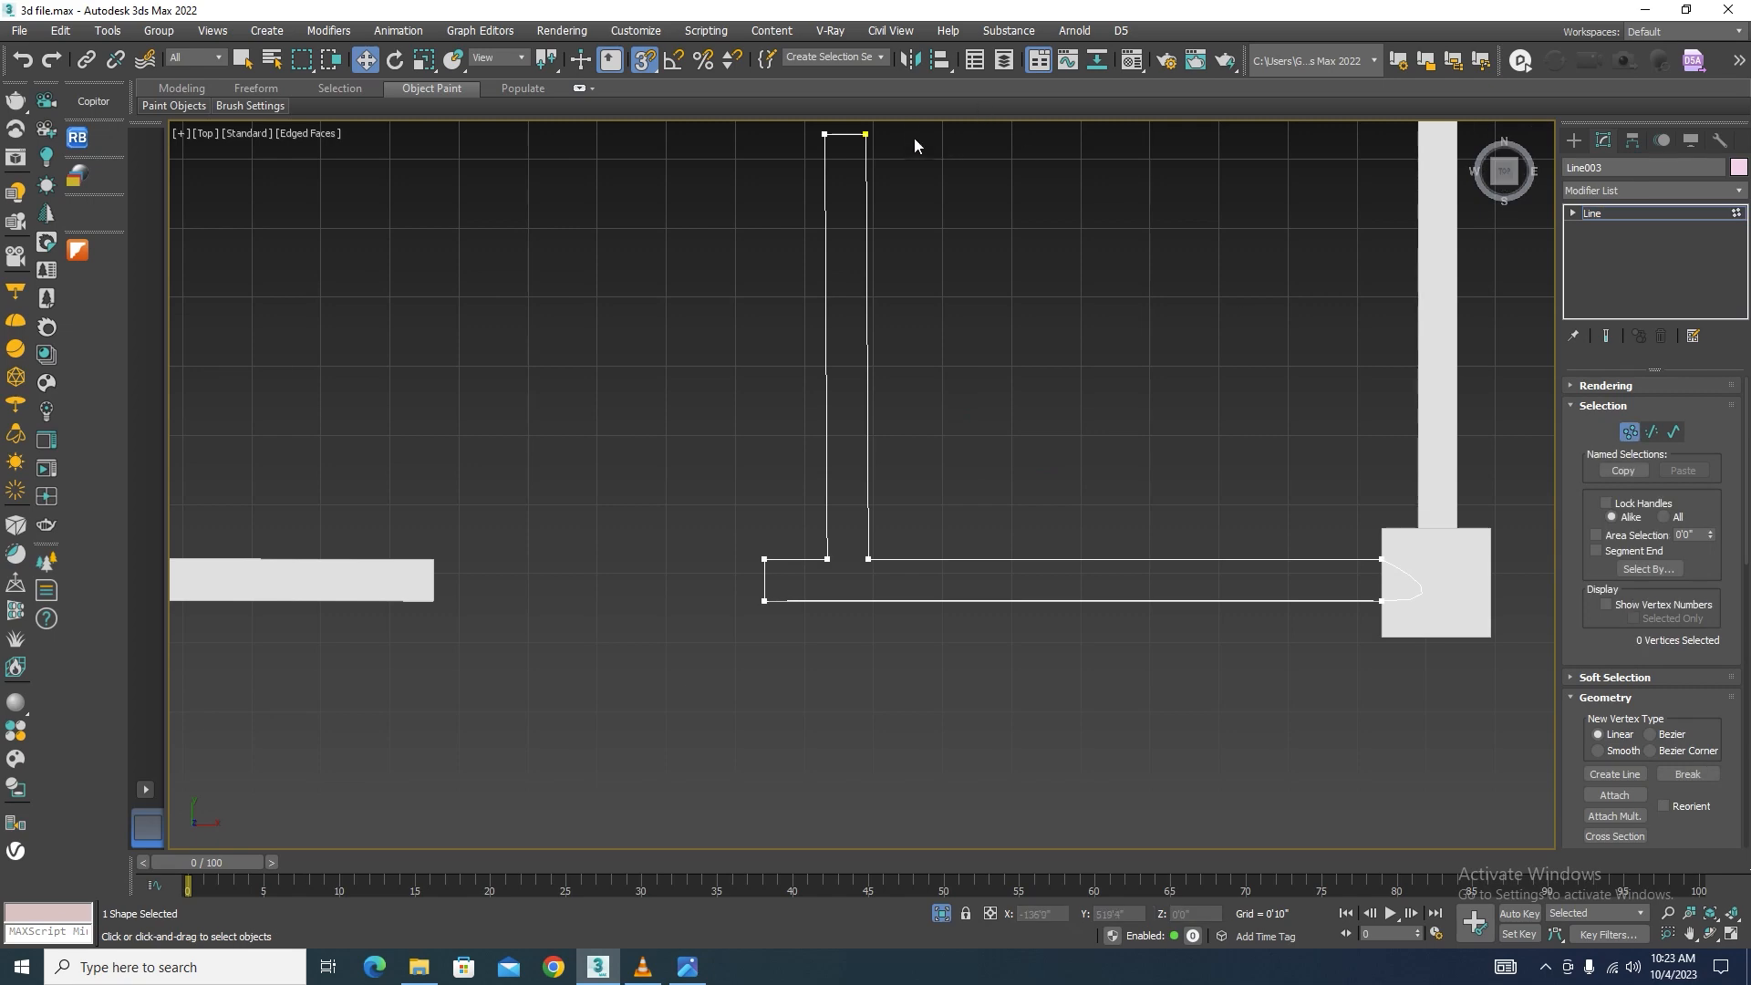
scroll(920, 246, down, 2)
scroll(927, 233, up, 4)
drag(919, 167, 797, 326)
scroll(960, 234, down, 4)
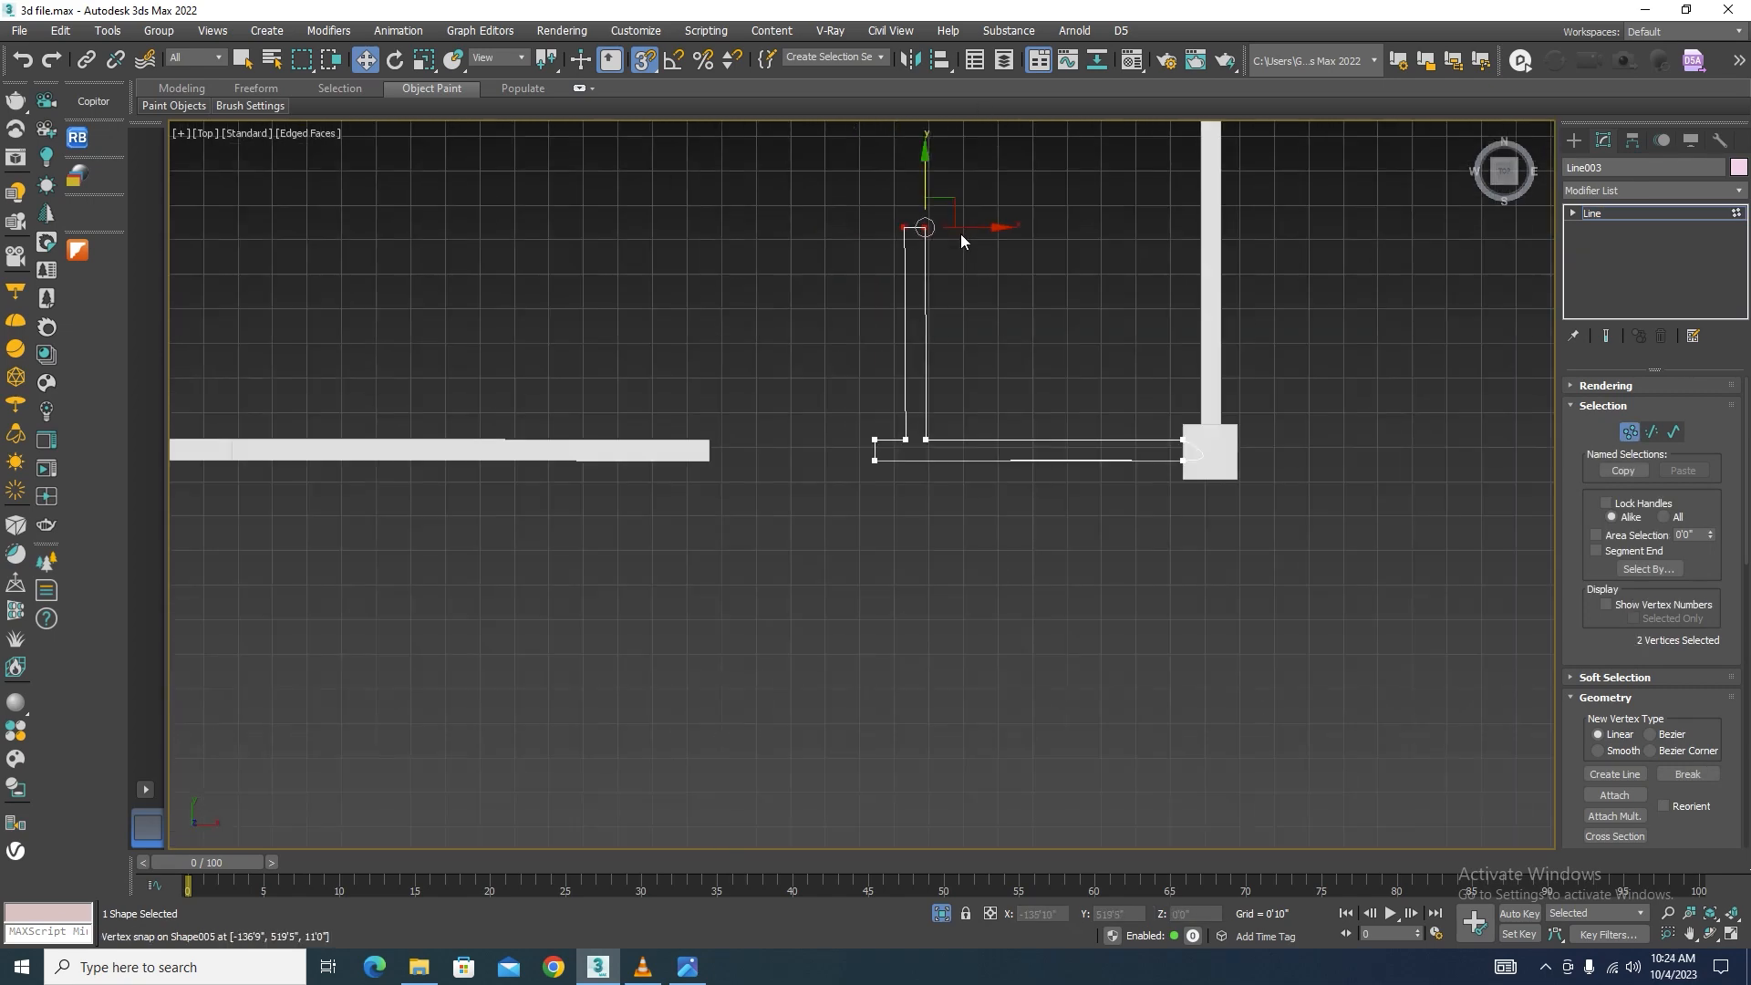
scroll(960, 233, up, 3)
drag(884, 260, 884, 260)
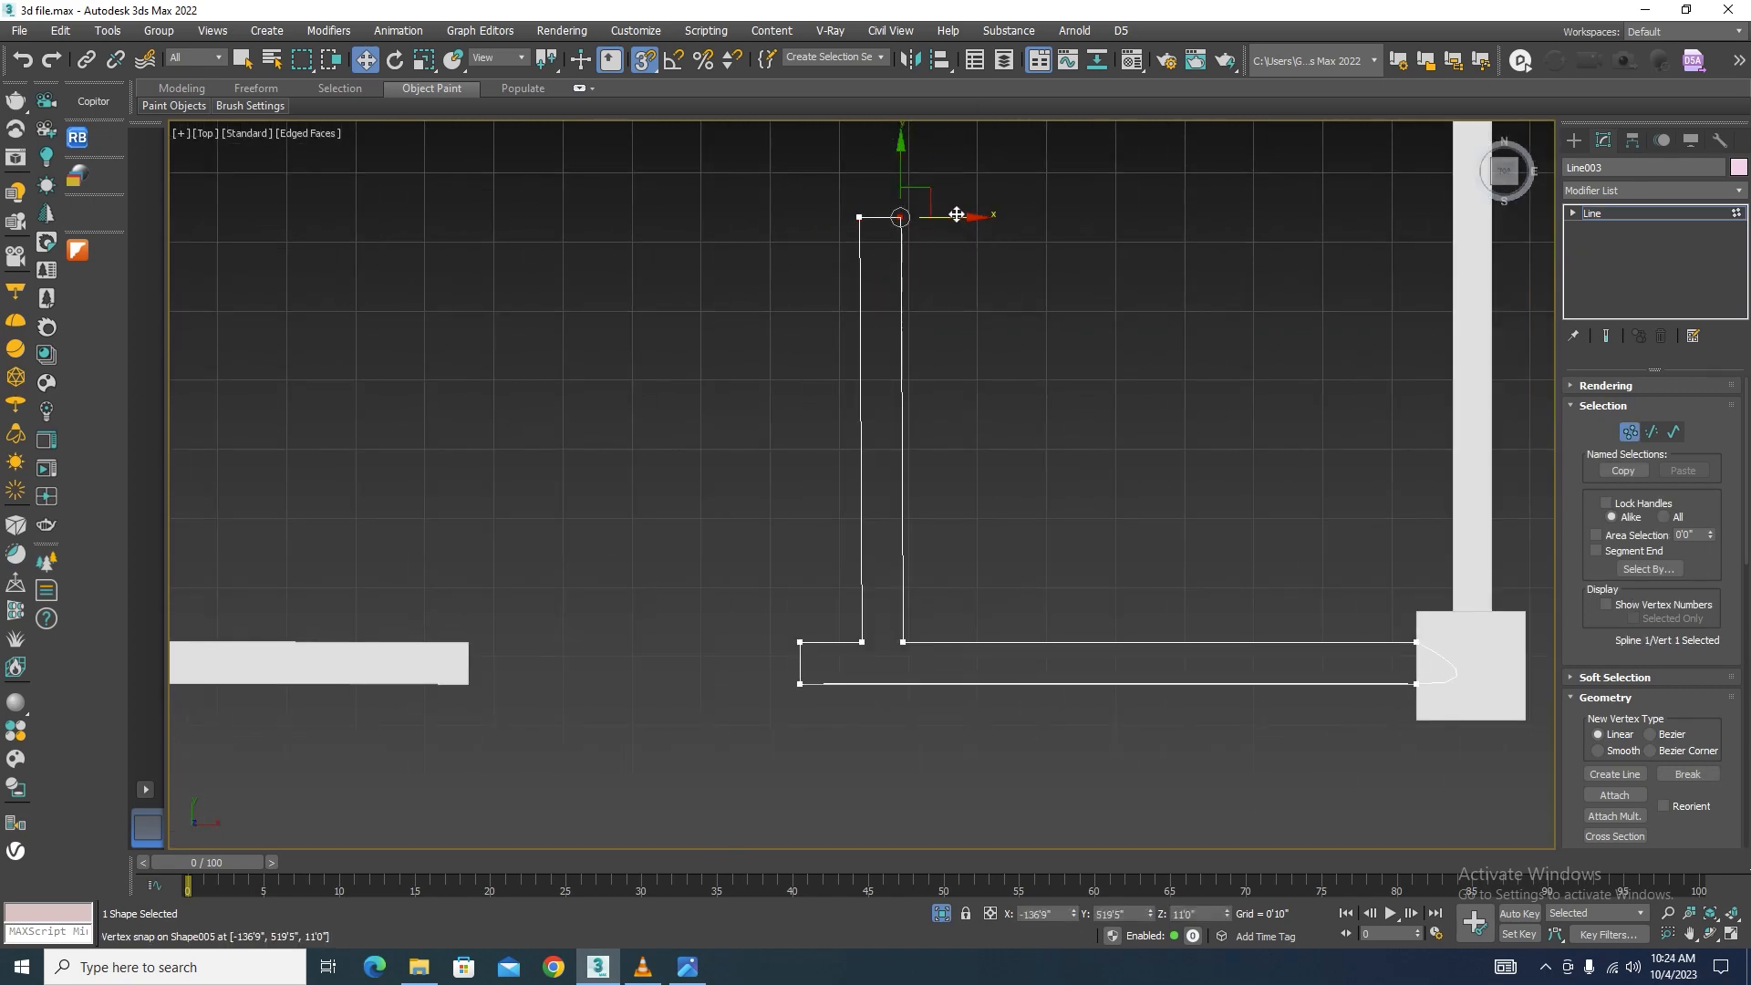
drag(956, 214, 858, 663)
Step: Align the L-shaped spline's left end vertices vertically with its column-side corners, and convert all its vertices to Corner type
drag(829, 664, 765, 711)
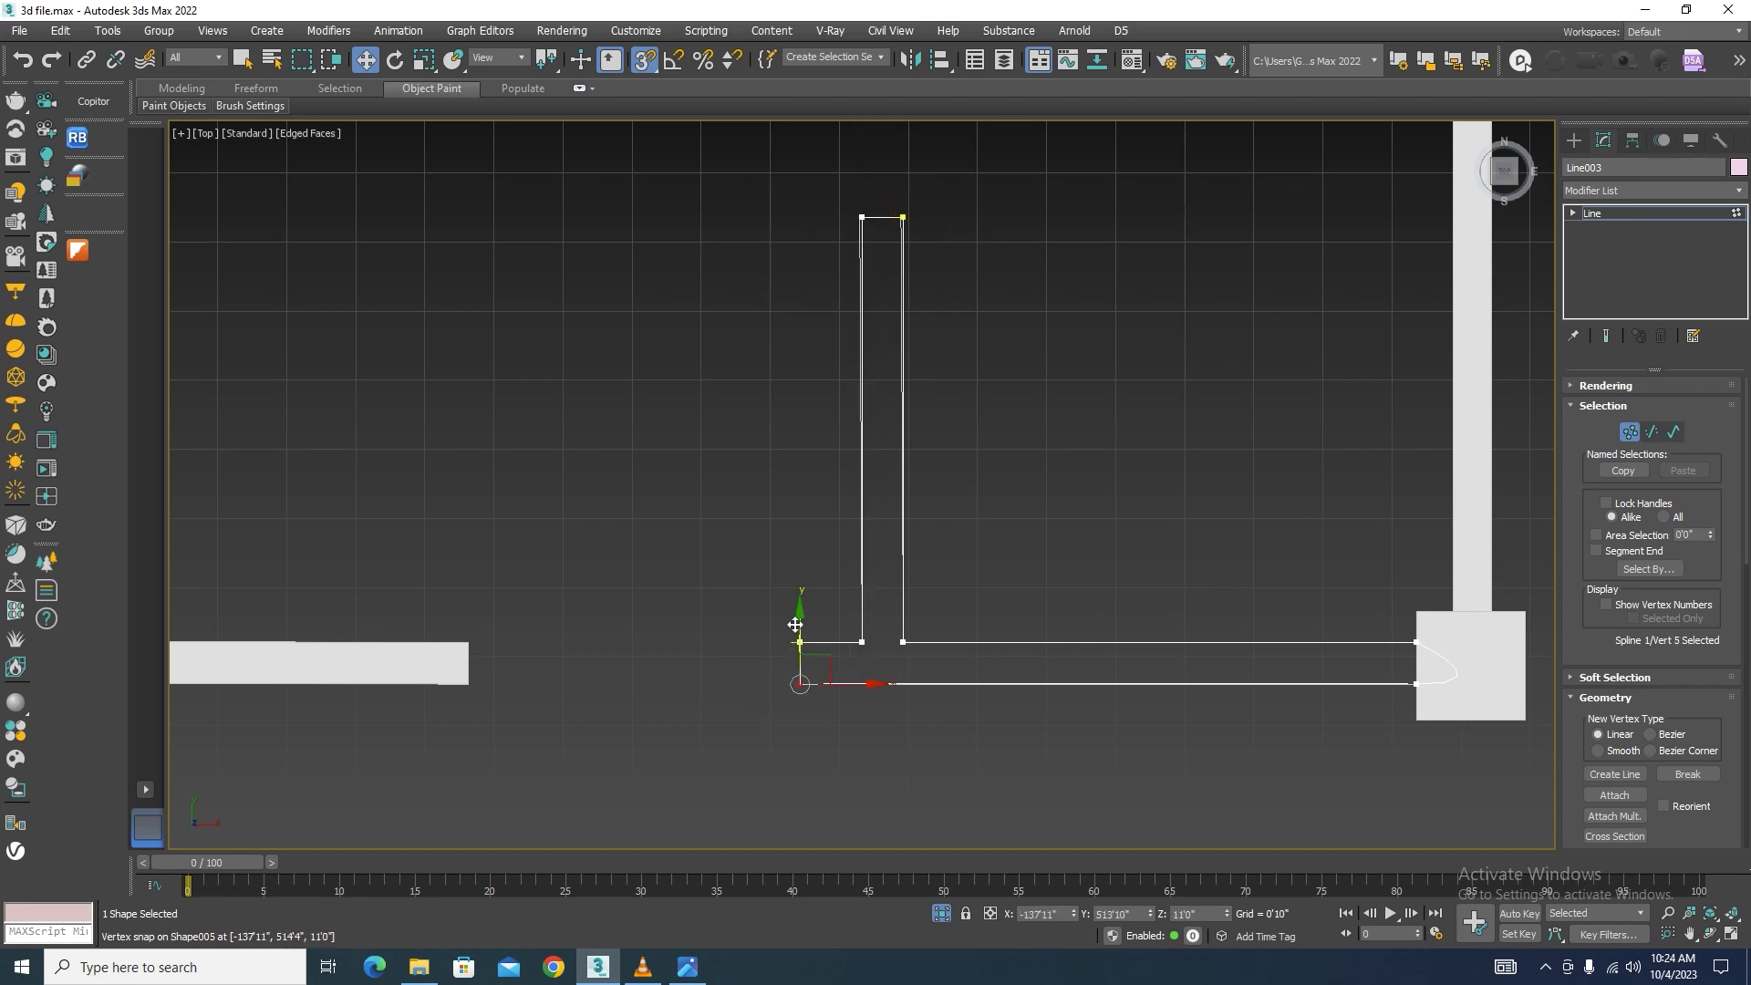
drag(798, 623, 1409, 684)
scroll(769, 419, down, 4)
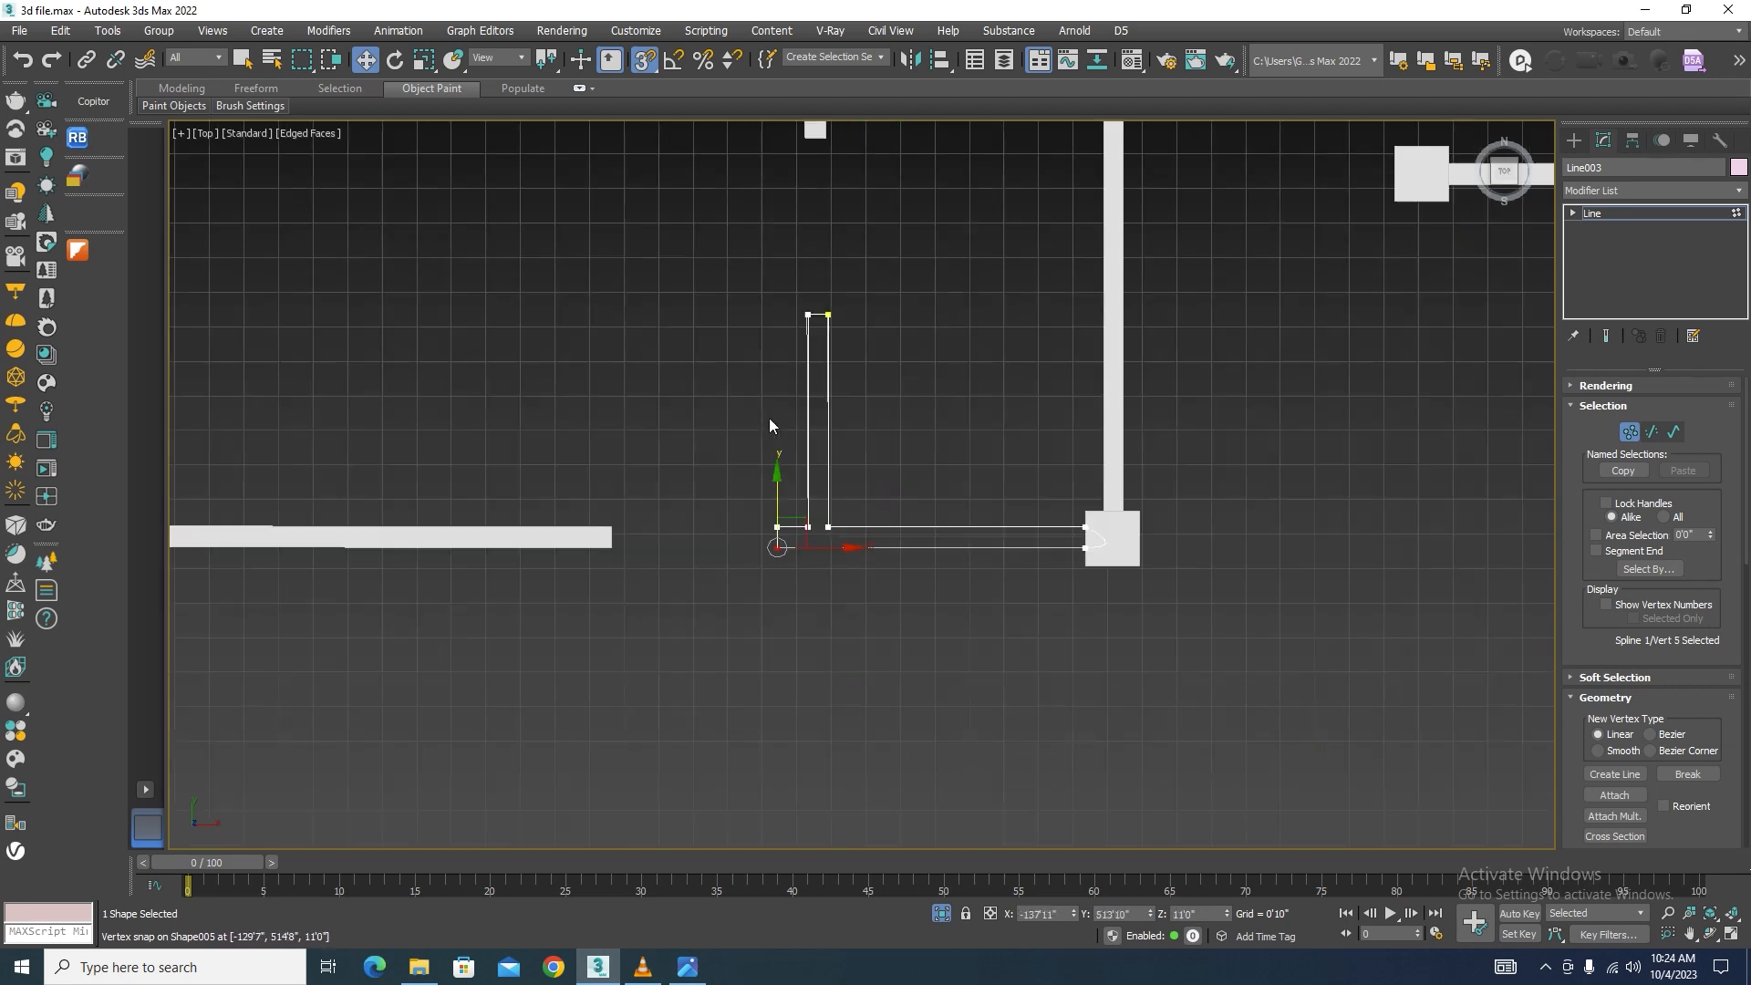
drag(1175, 710, 1175, 709)
right_click(970, 397)
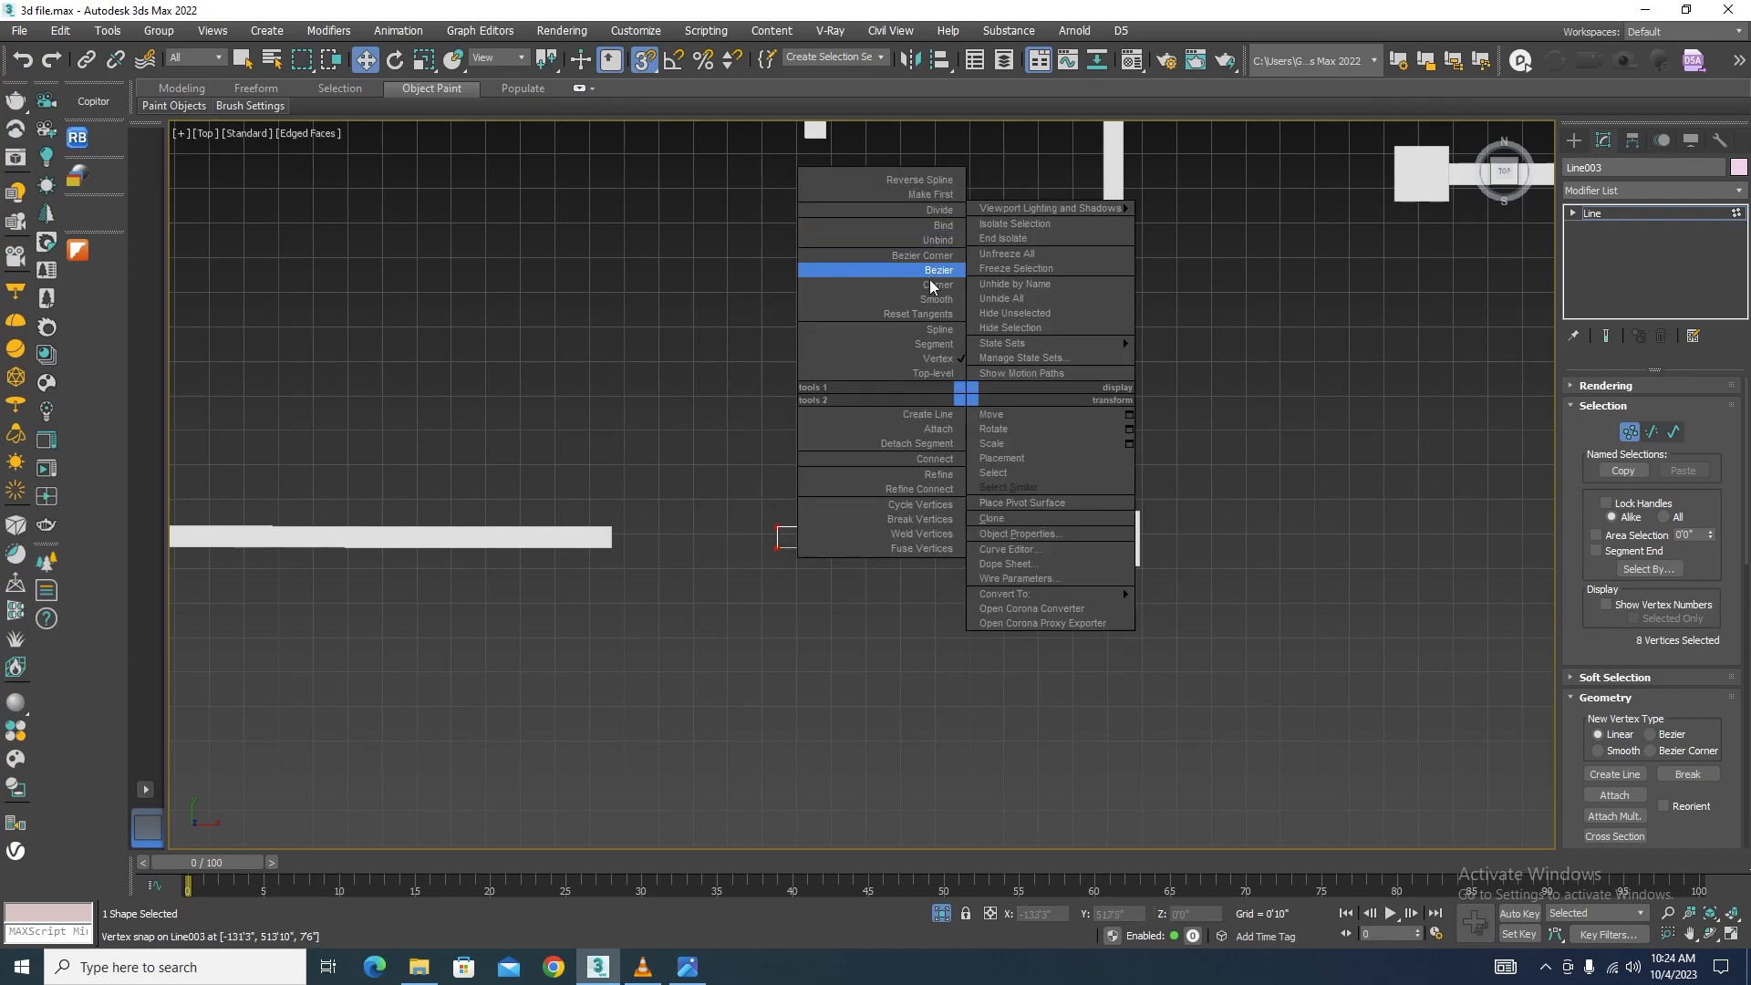
click(935, 272)
click(1630, 433)
Step: Select the three redrawn wall splines together and move them down in Z to the base of the walls by snapping
scroll(966, 456, down, 8)
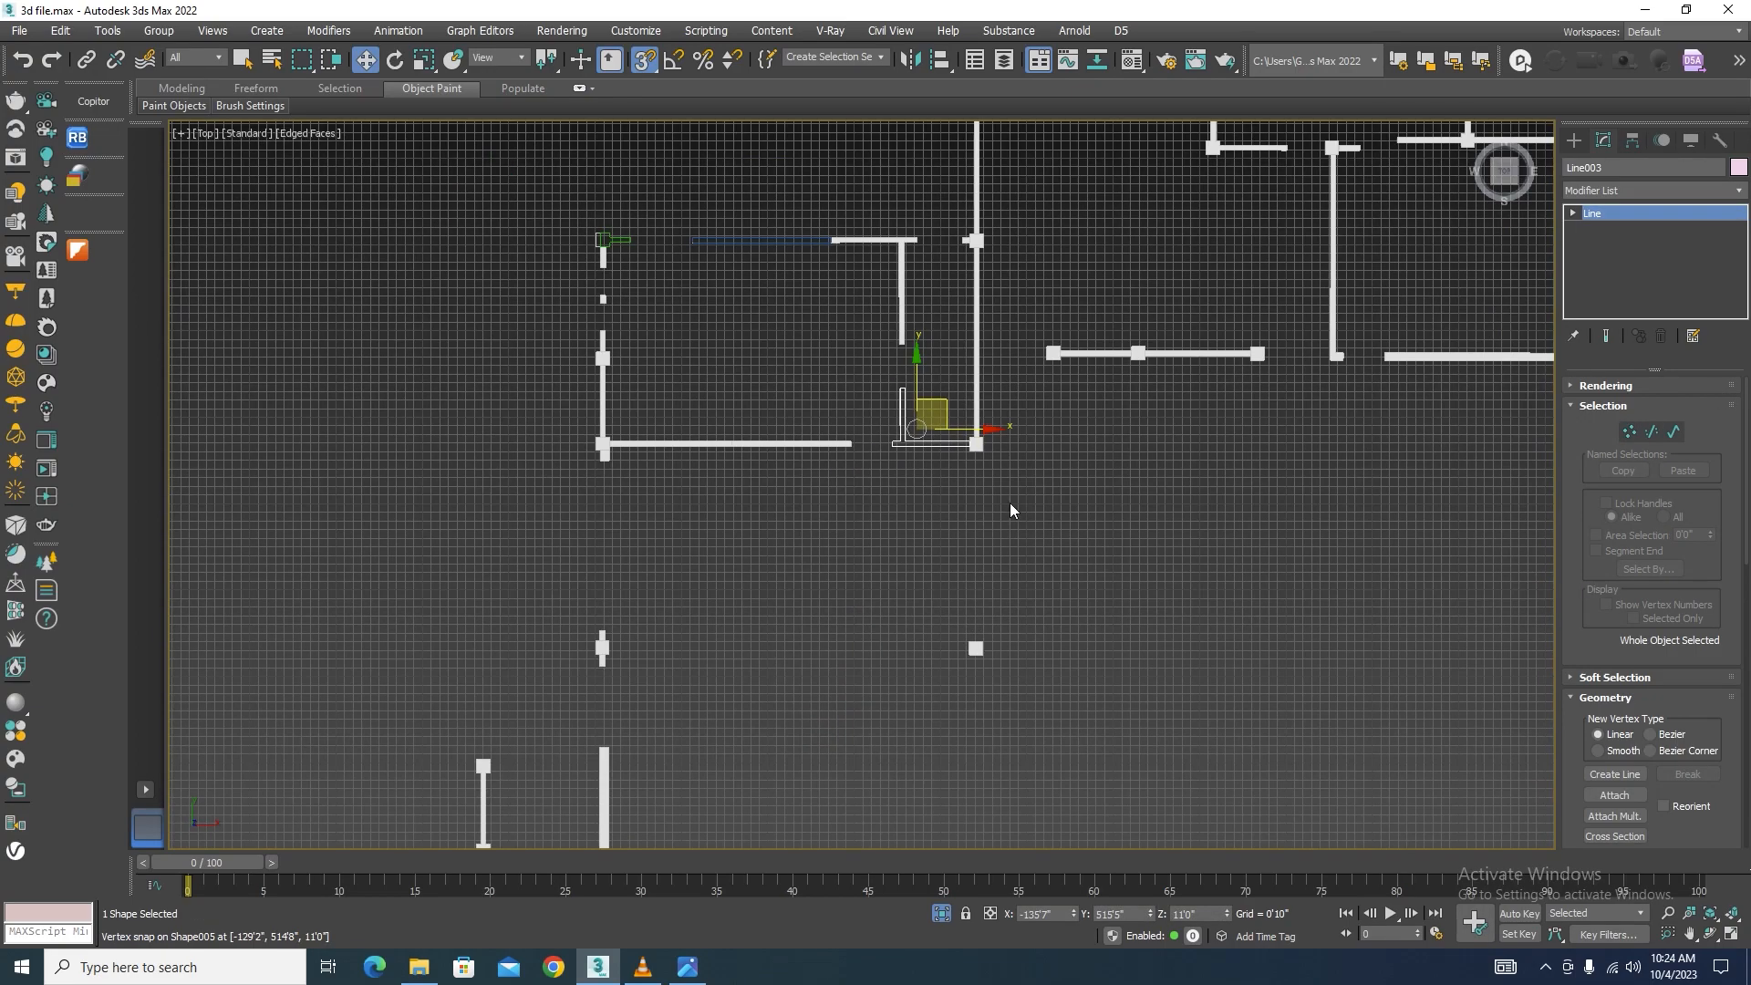
alt+middle_drag(1010, 504, 1076, 418)
scroll(707, 365, up, 4)
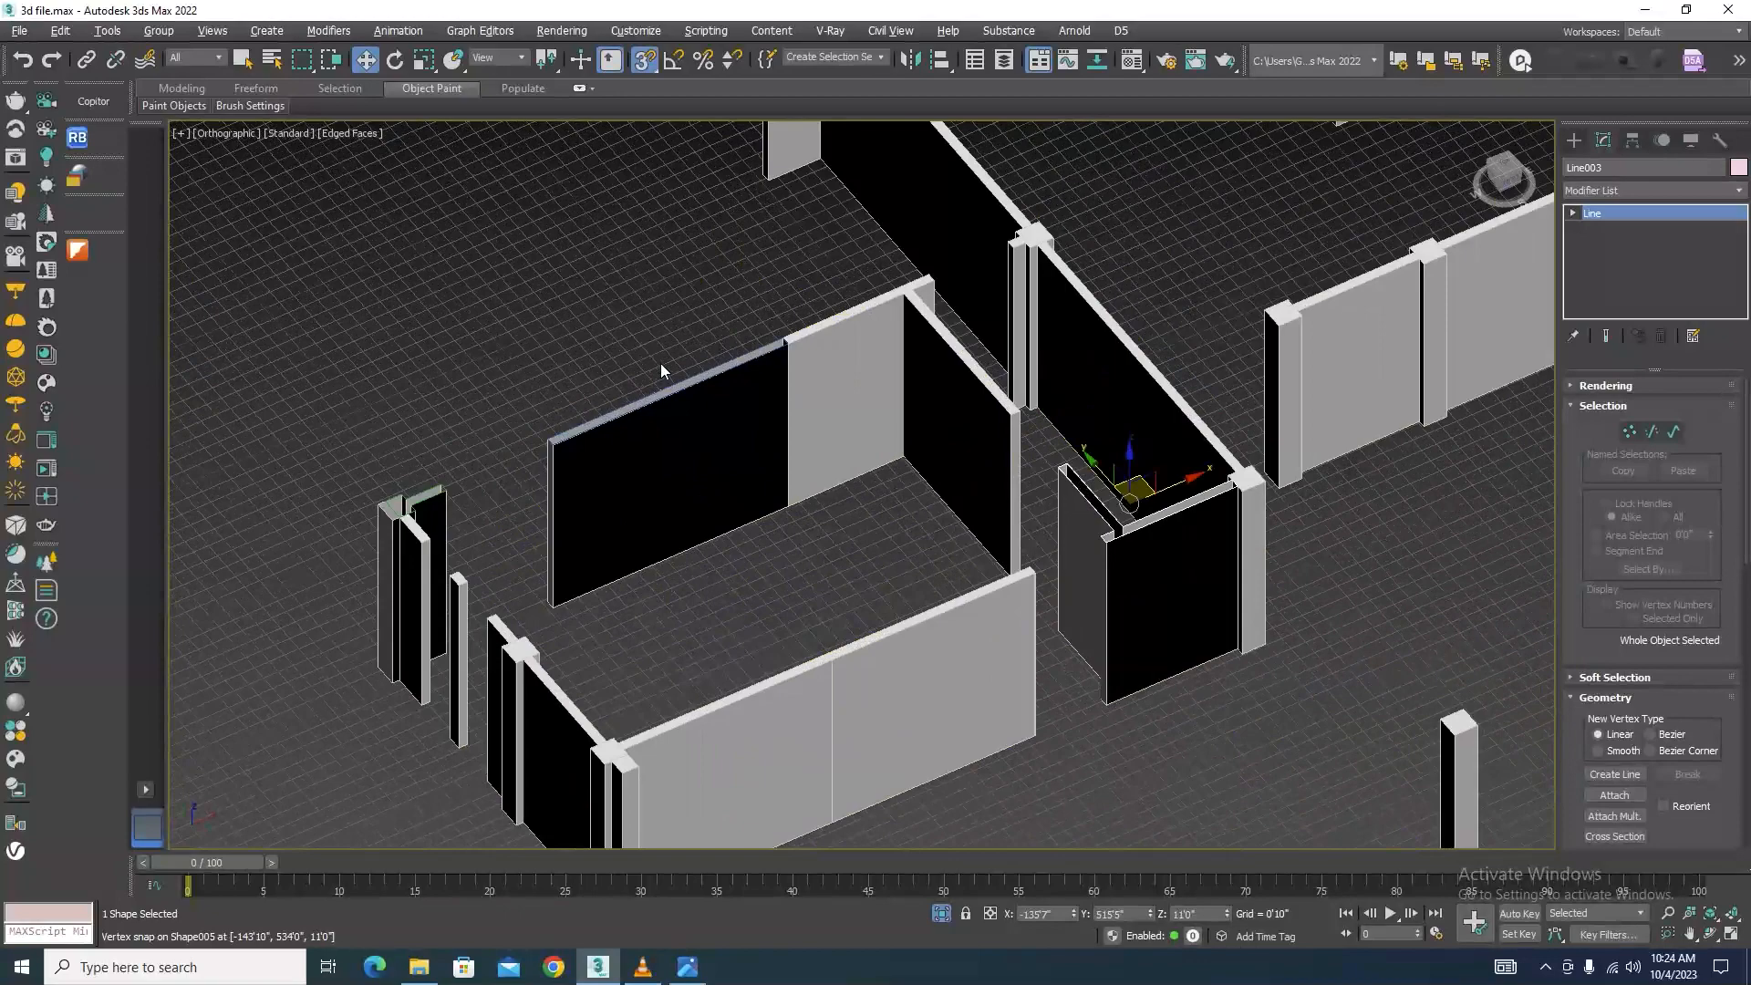
ctrl+click(707, 373)
ctrl+click(444, 489)
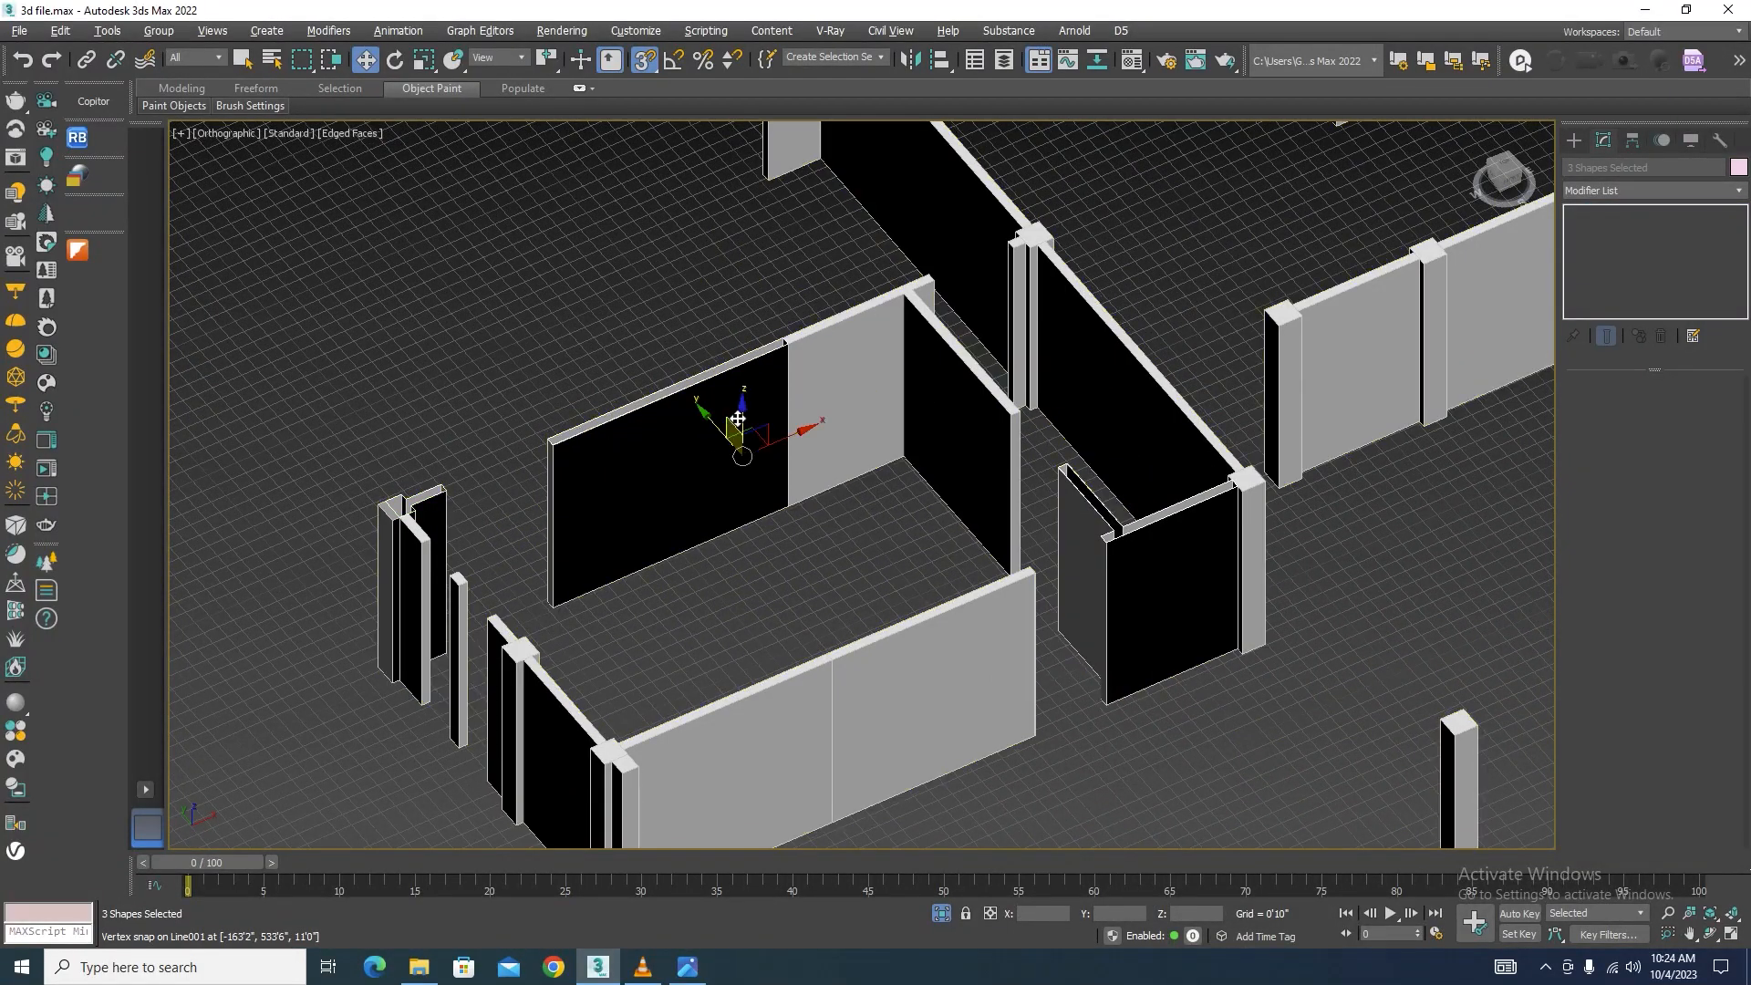
drag(741, 417, 1111, 696)
Step: Delete the old L-shaped wall, long wall and corner piece splines from the extruded wall shape
click(1167, 603)
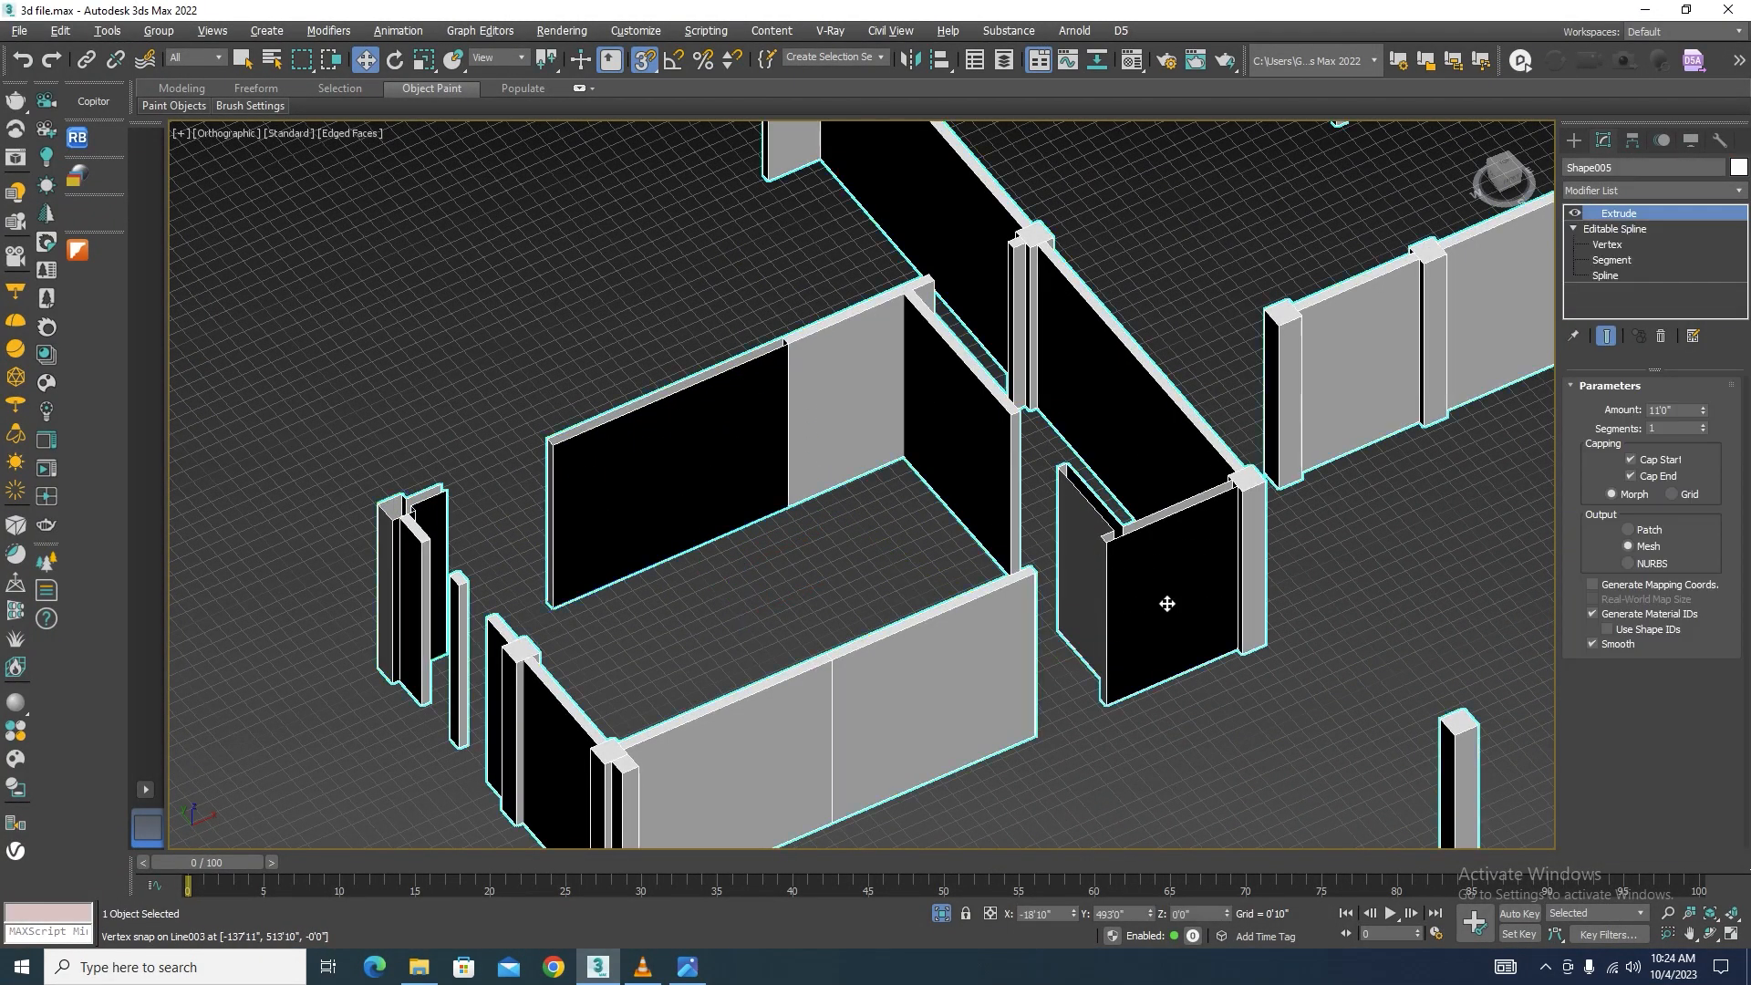
click(1607, 275)
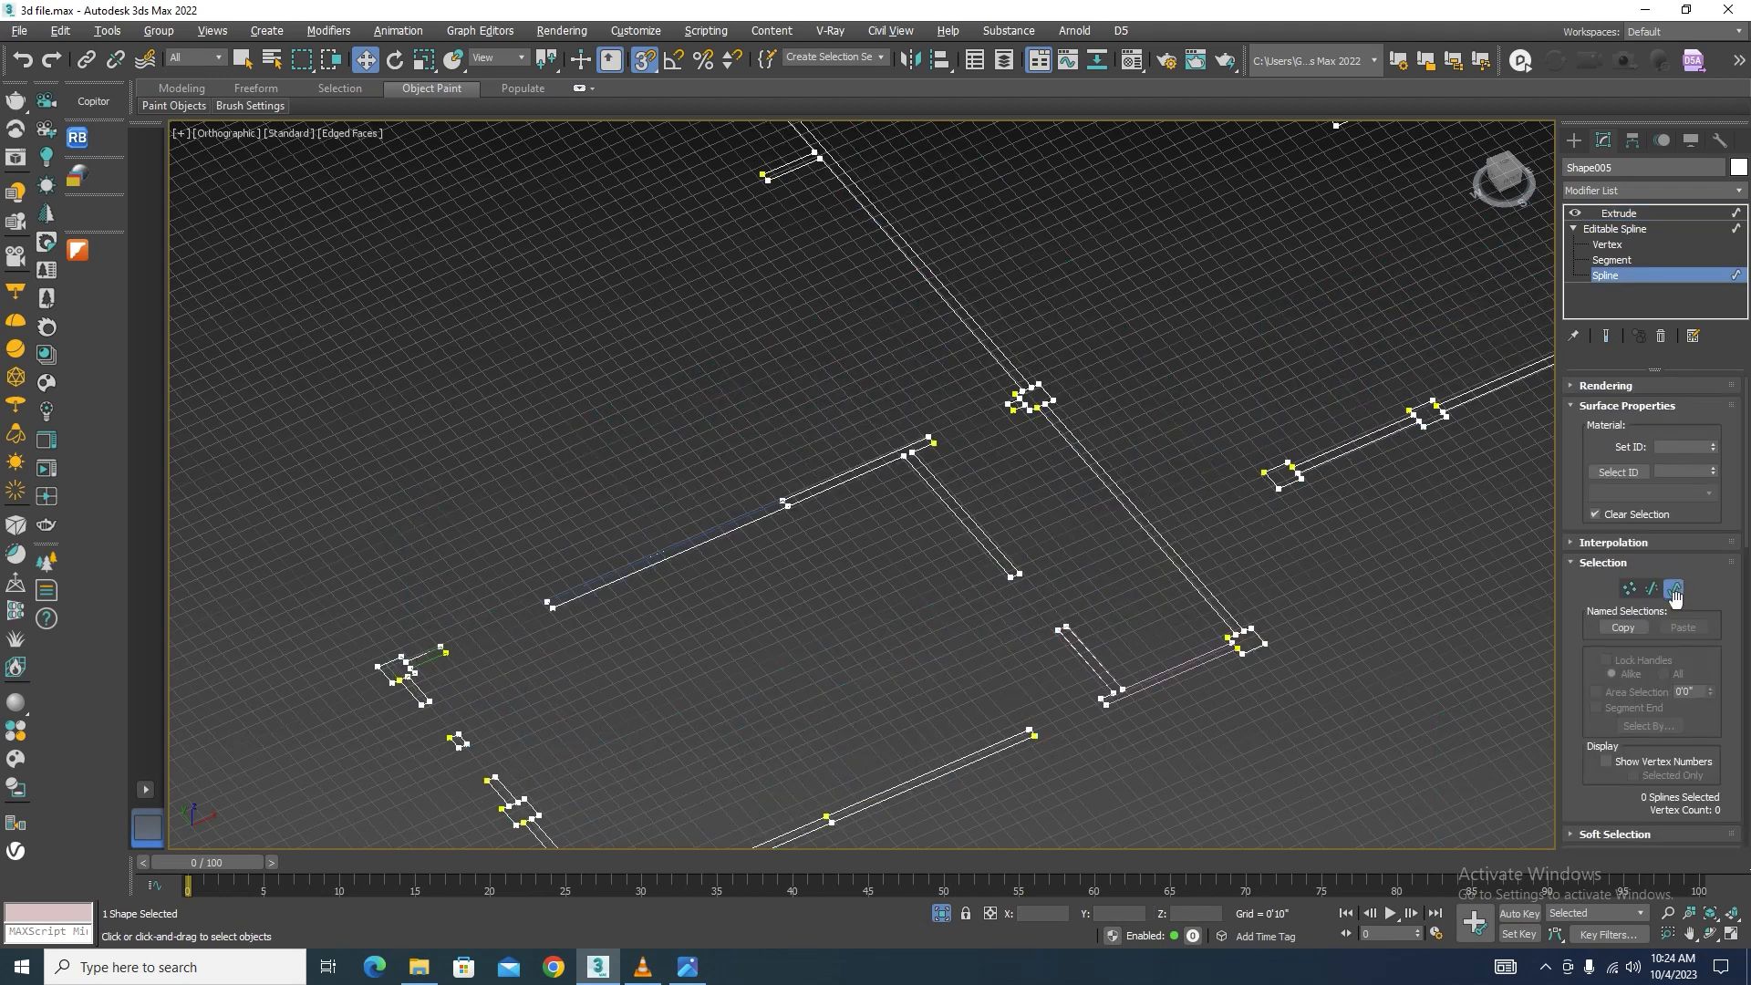
click(1127, 746)
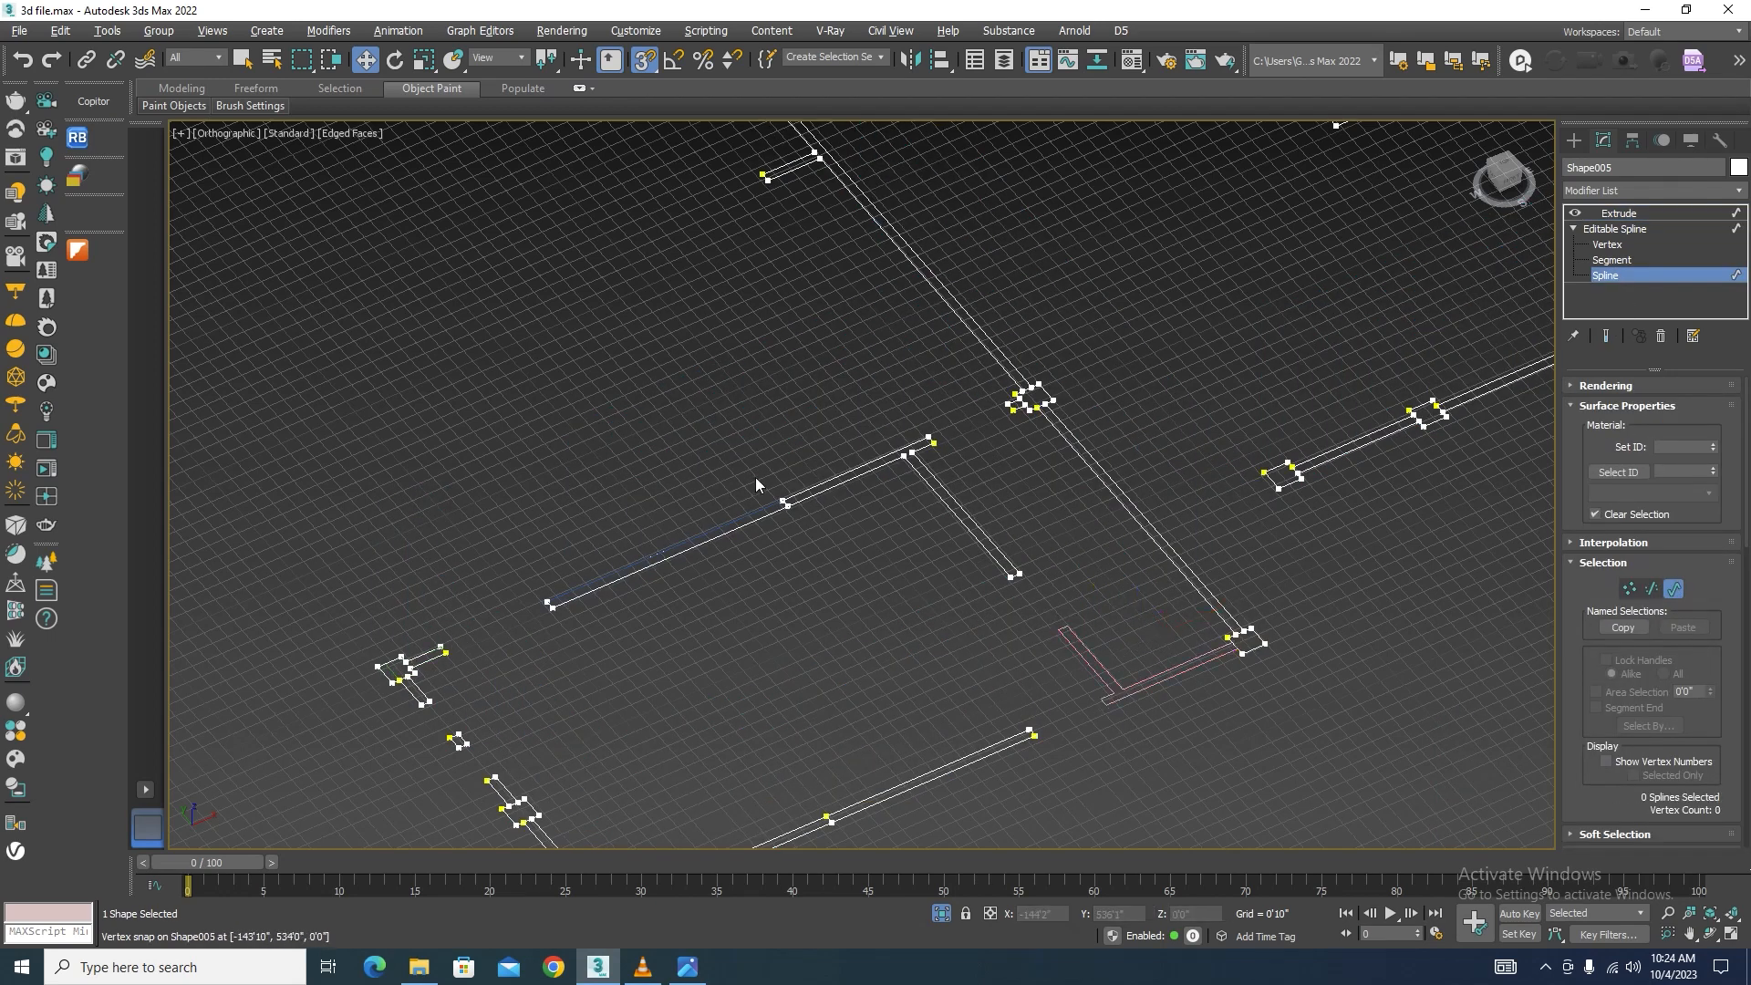
drag(364, 682, 363, 682)
key(Delete)
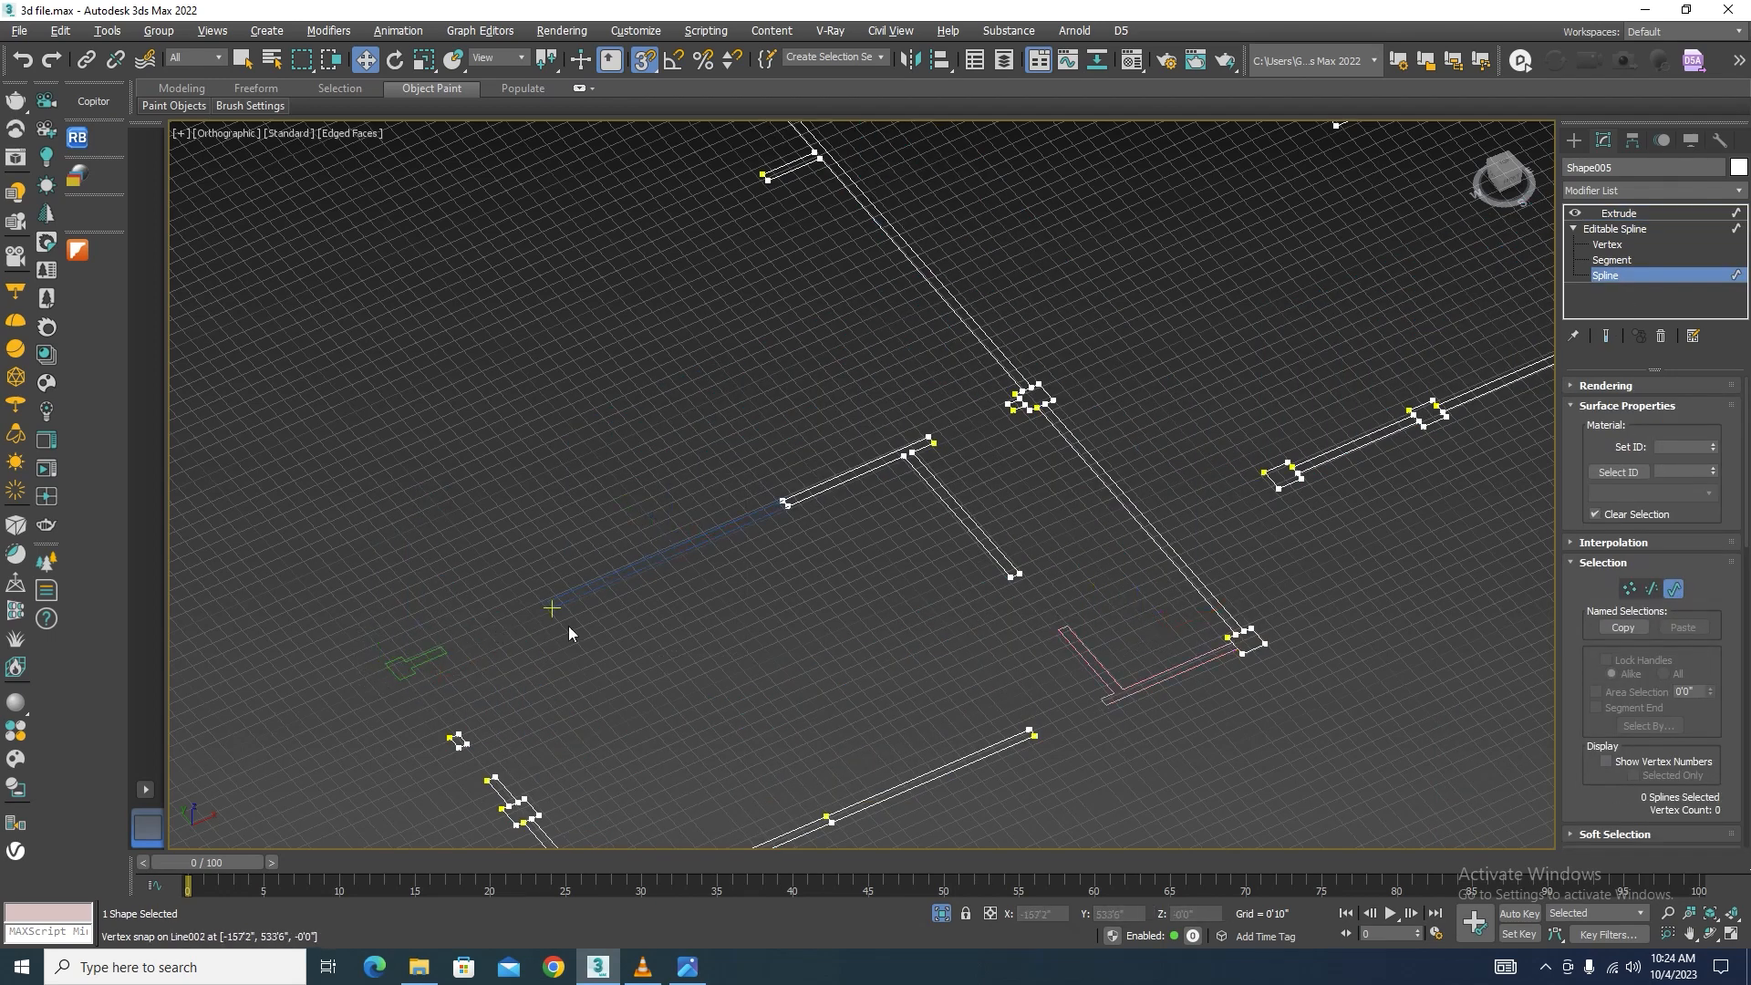
Step: Undo the deletion of the corner column spline and its adjoining short wall spline
click(441, 653)
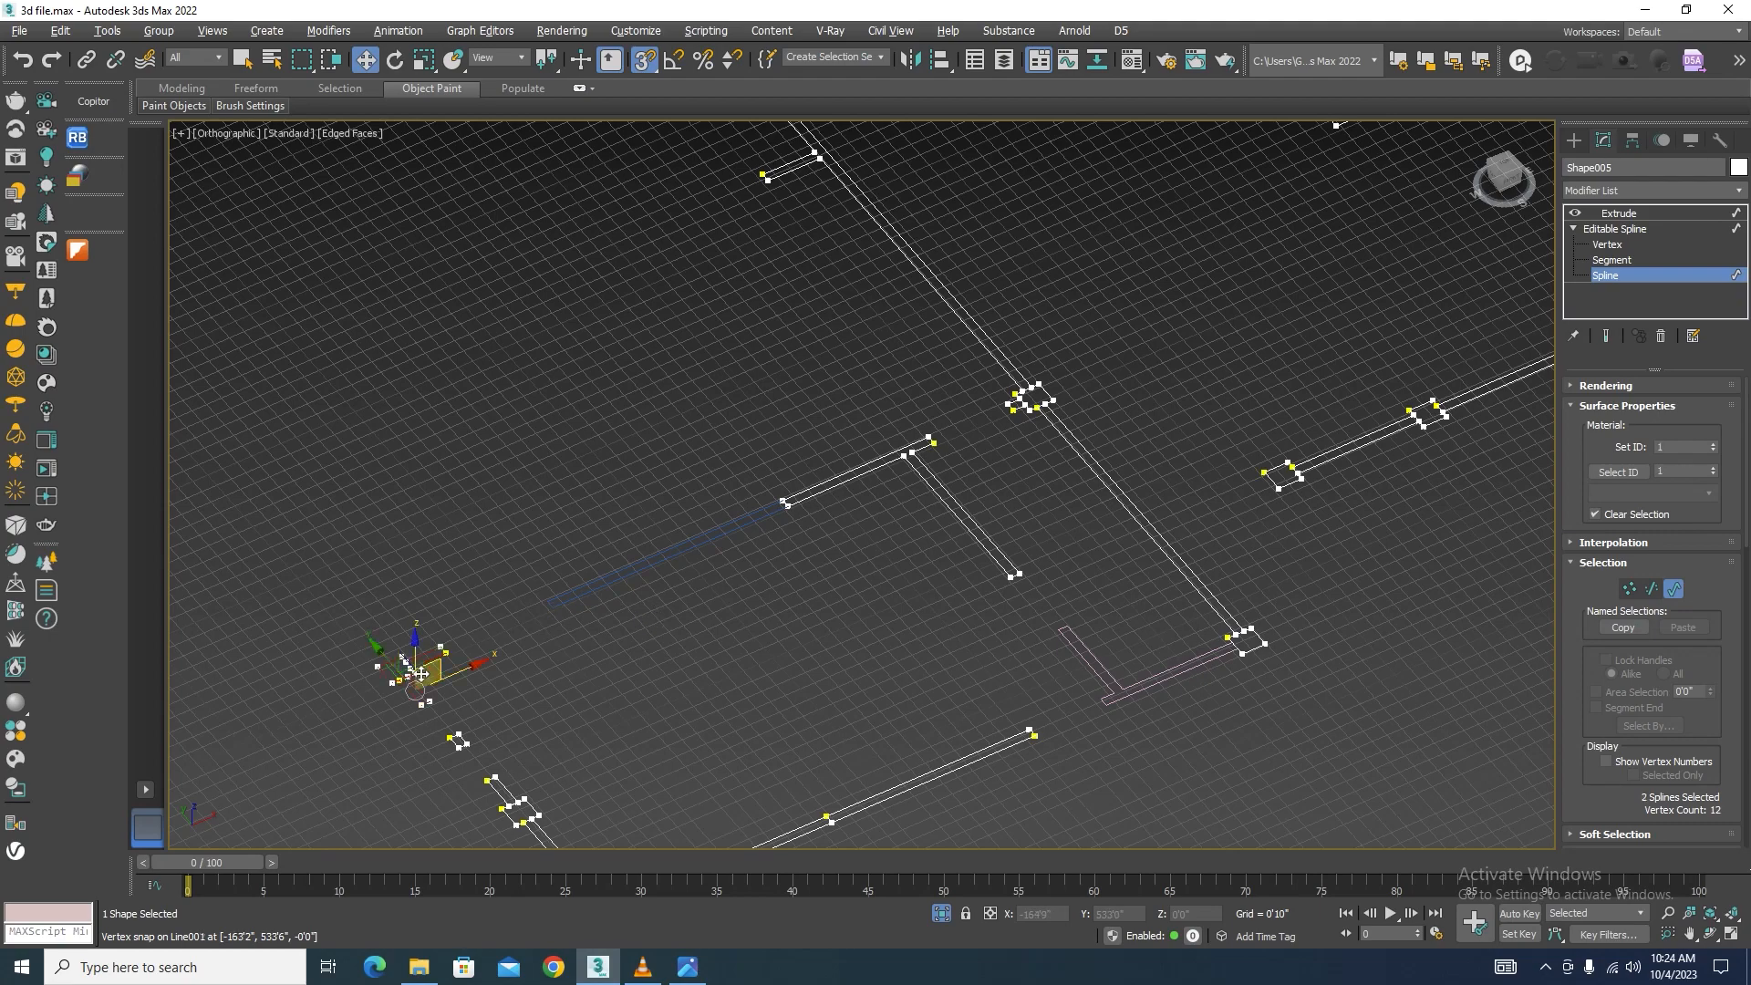
key(z)
click(737, 444)
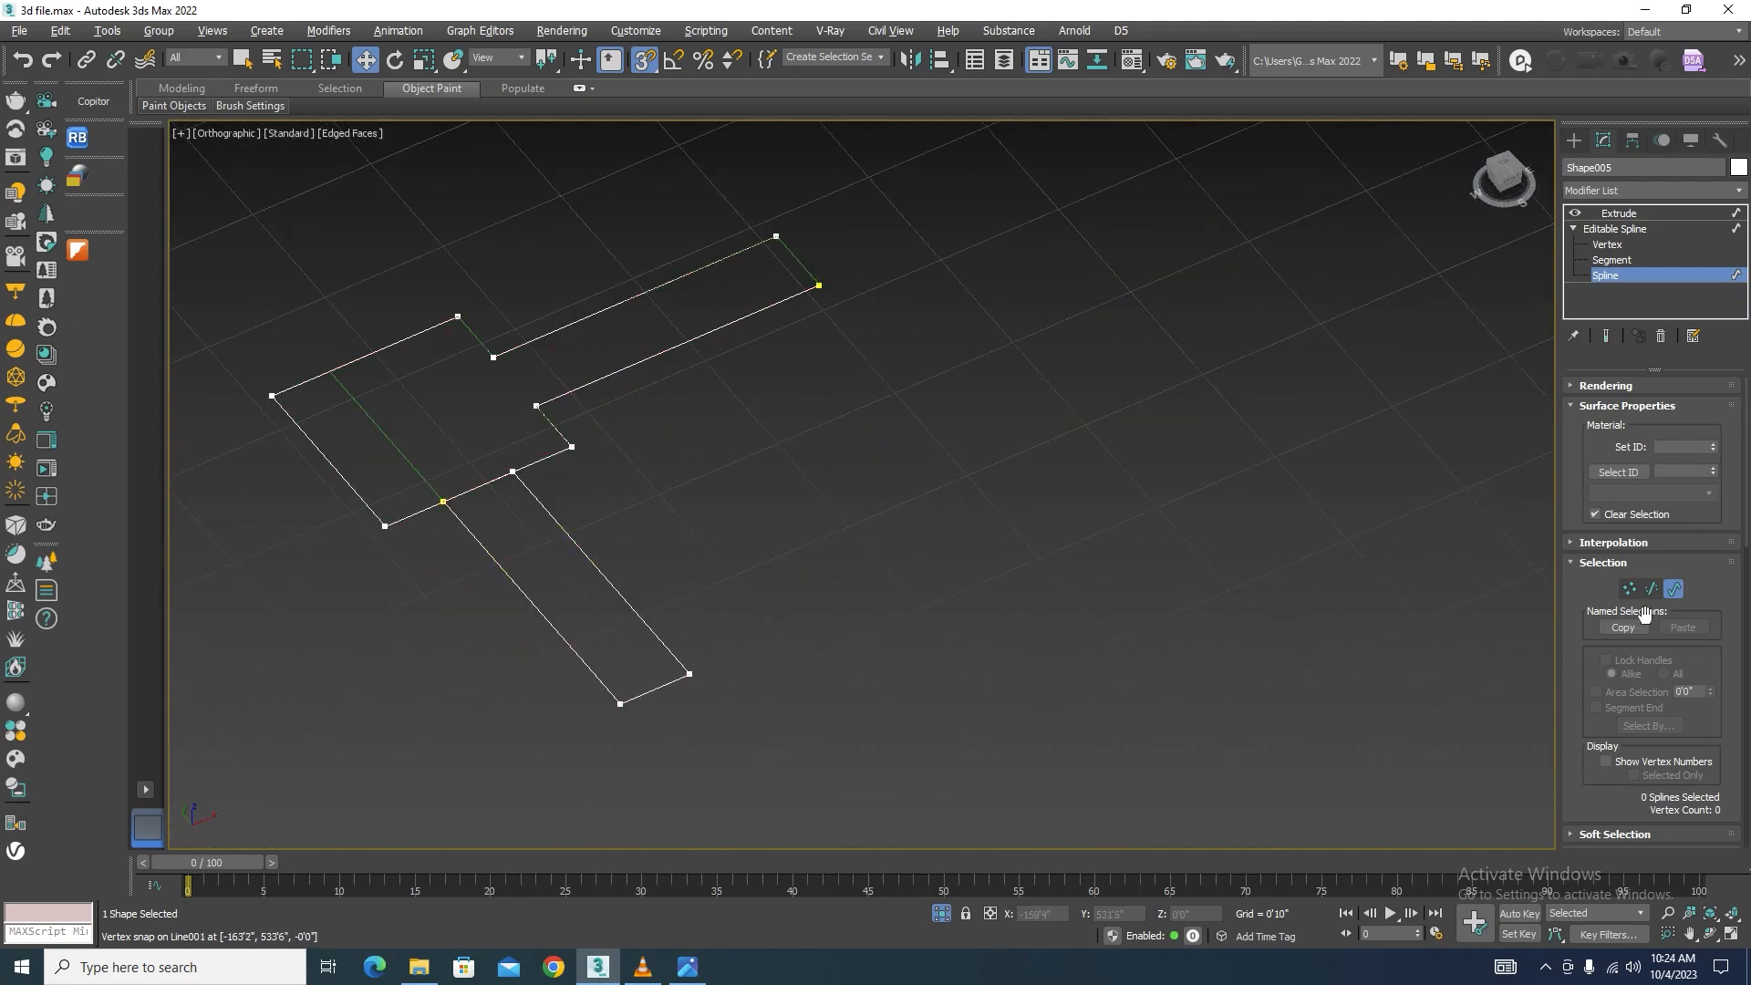
click(1673, 588)
Step: Delete only the old uncapped corner column spline from the wall shape, keeping the adjoining short wall spline
scroll(967, 557, down, 4)
scroll(769, 460, down, 4)
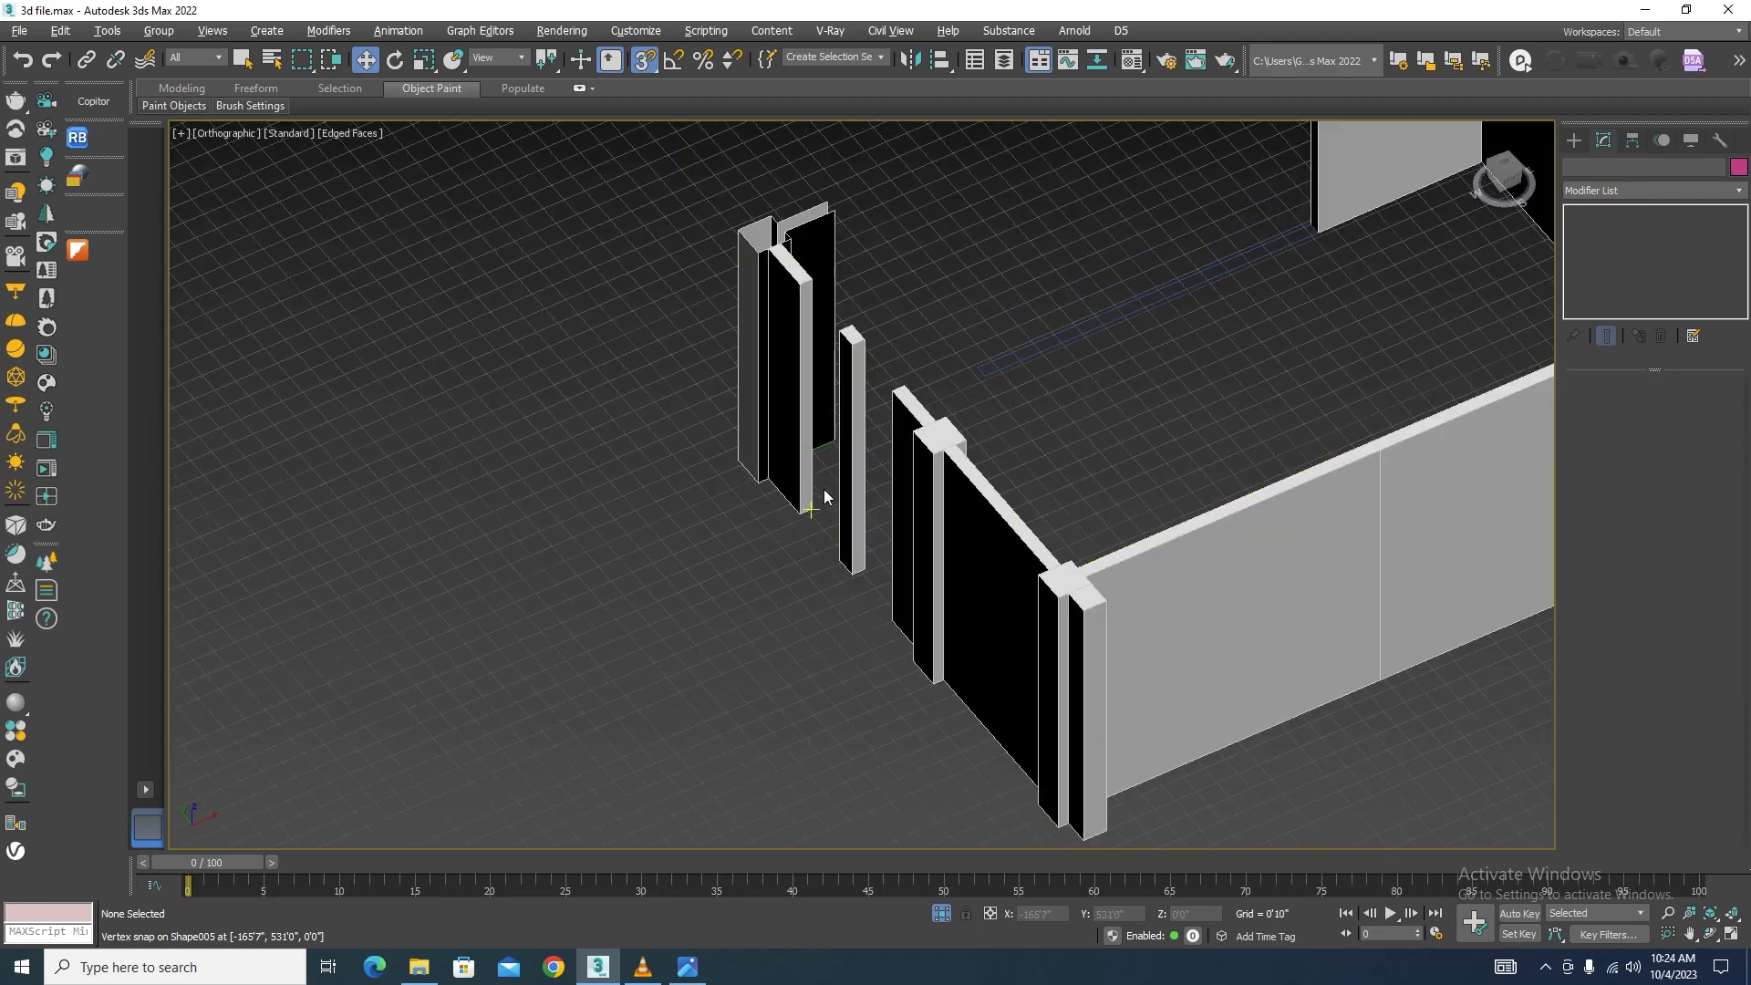
scroll(810, 416, up, 4)
scroll(810, 417, down, 4)
scroll(810, 417, down, 3)
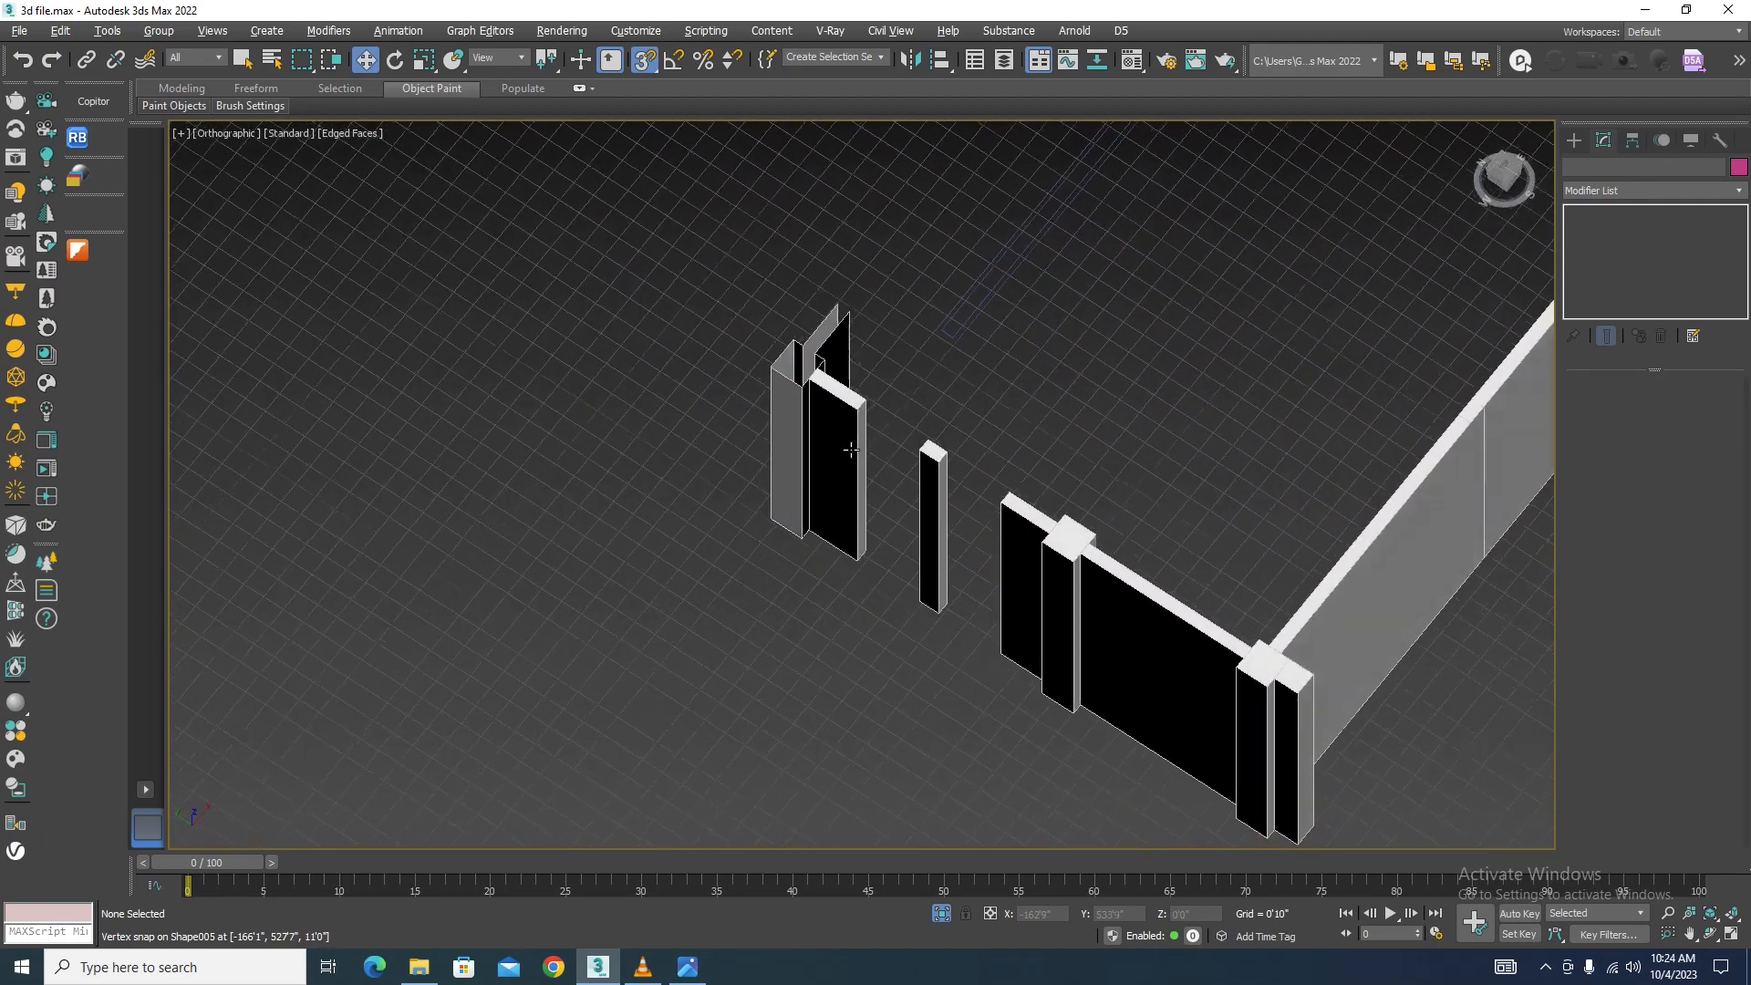
scroll(780, 420, up, 5)
click(780, 417)
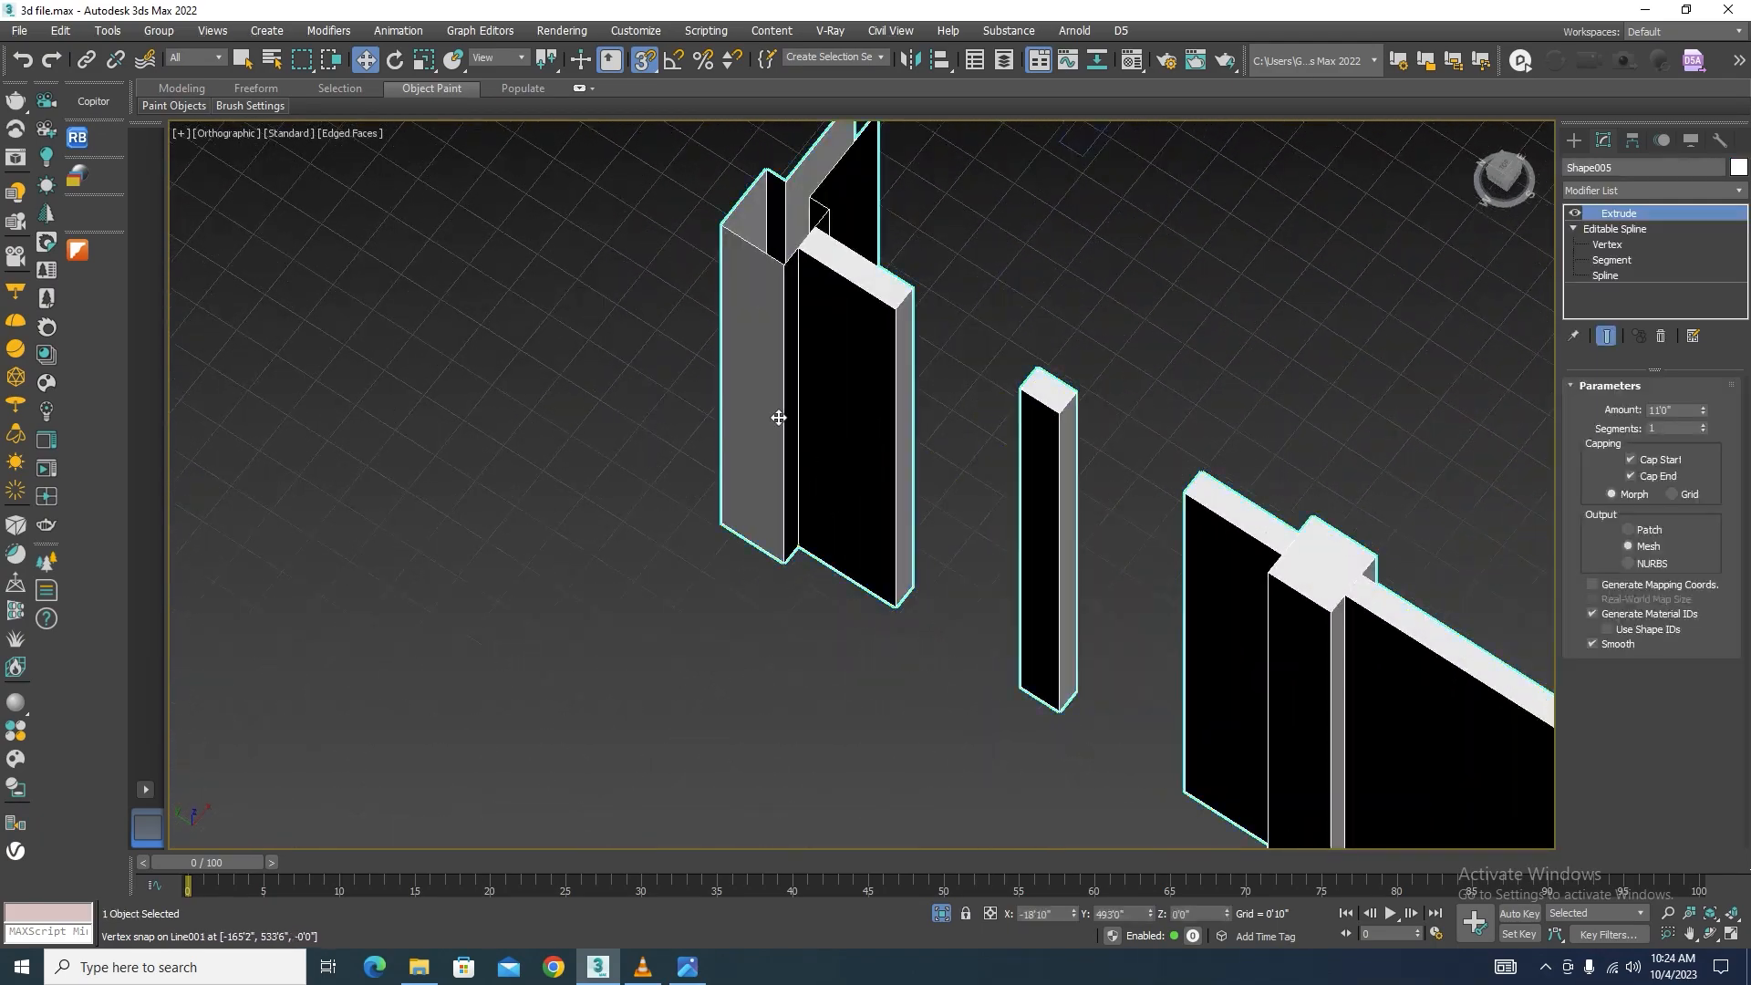
click(1605, 275)
scroll(866, 467, up, 3)
drag(907, 488, 679, 390)
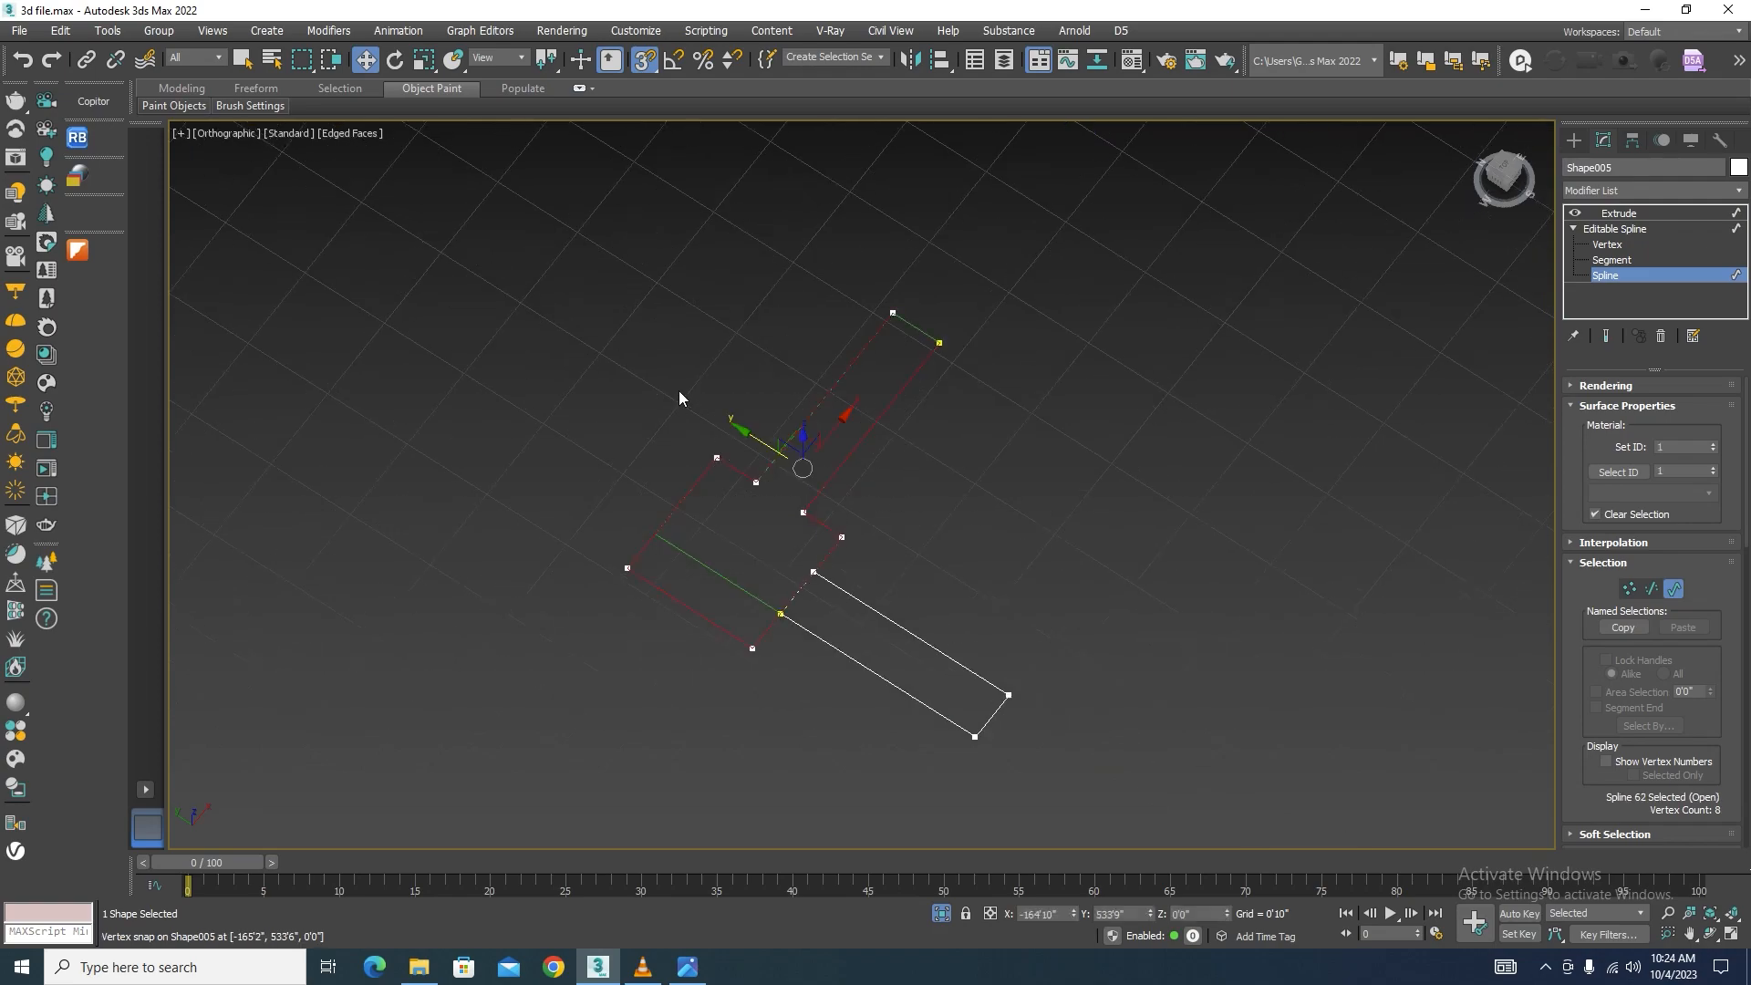
click(679, 391)
scroll(679, 392, down, 4)
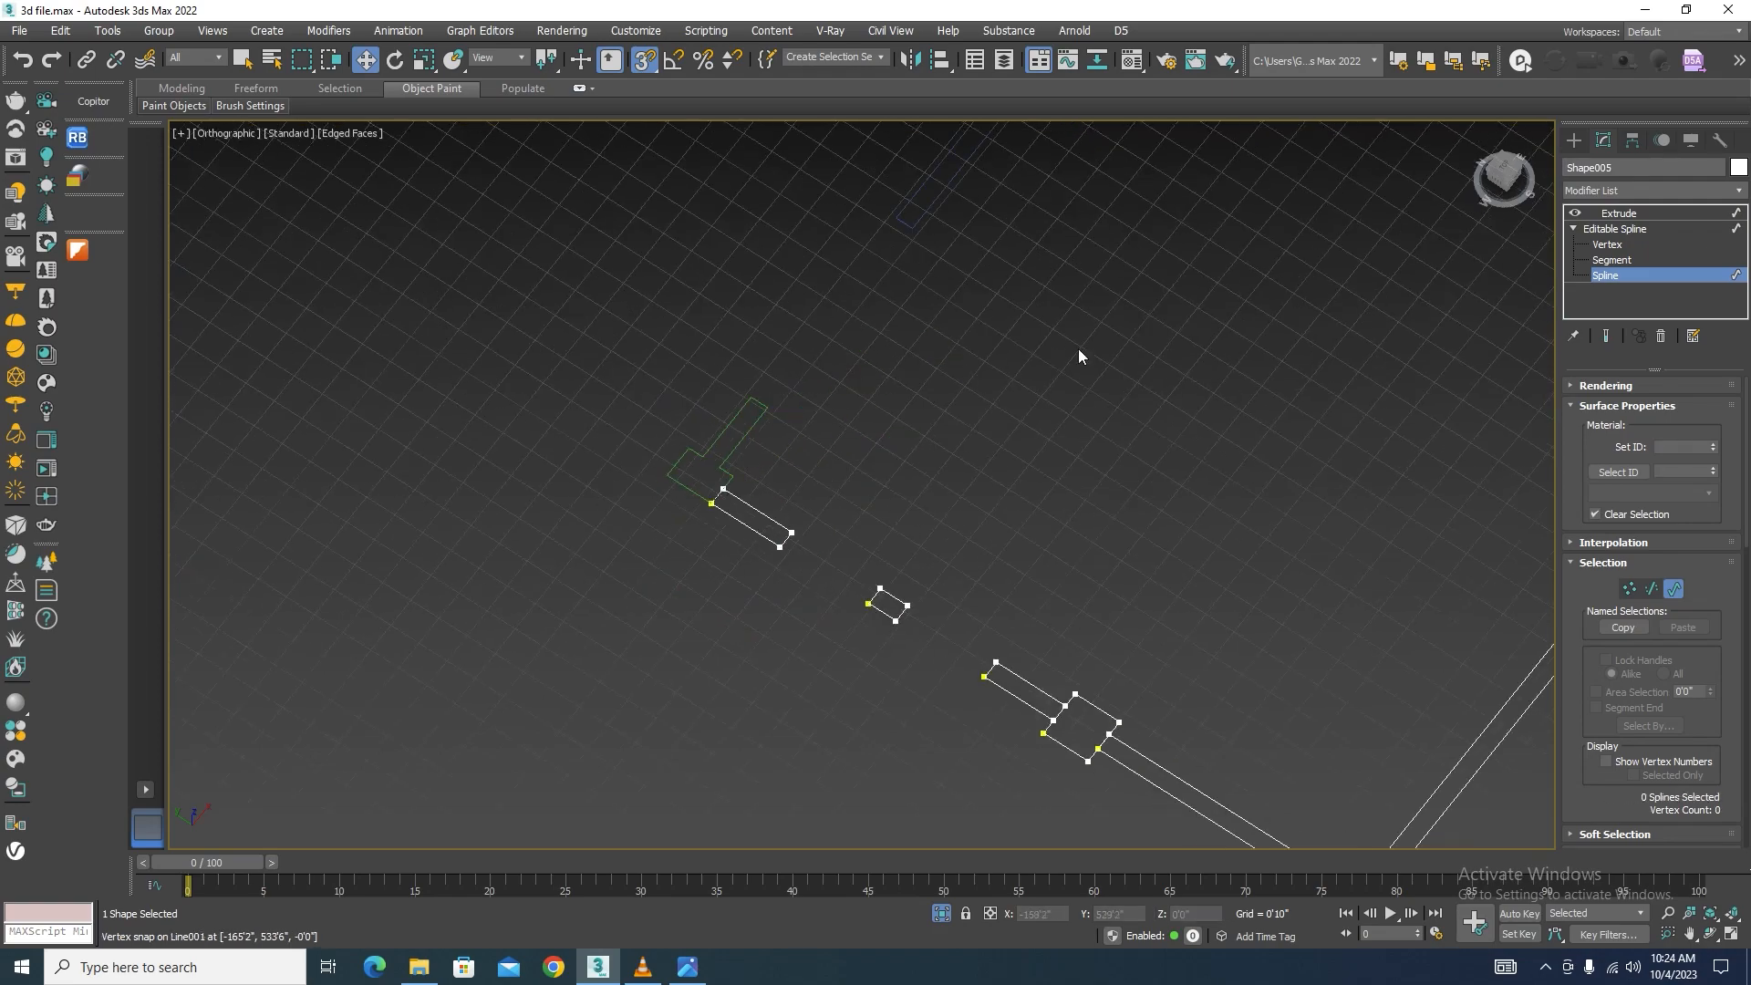
click(1675, 594)
Step: Attach the redrawn L-shaped and long wall splines to the wall shape and return to its Extrude modifier
scroll(949, 417, down, 5)
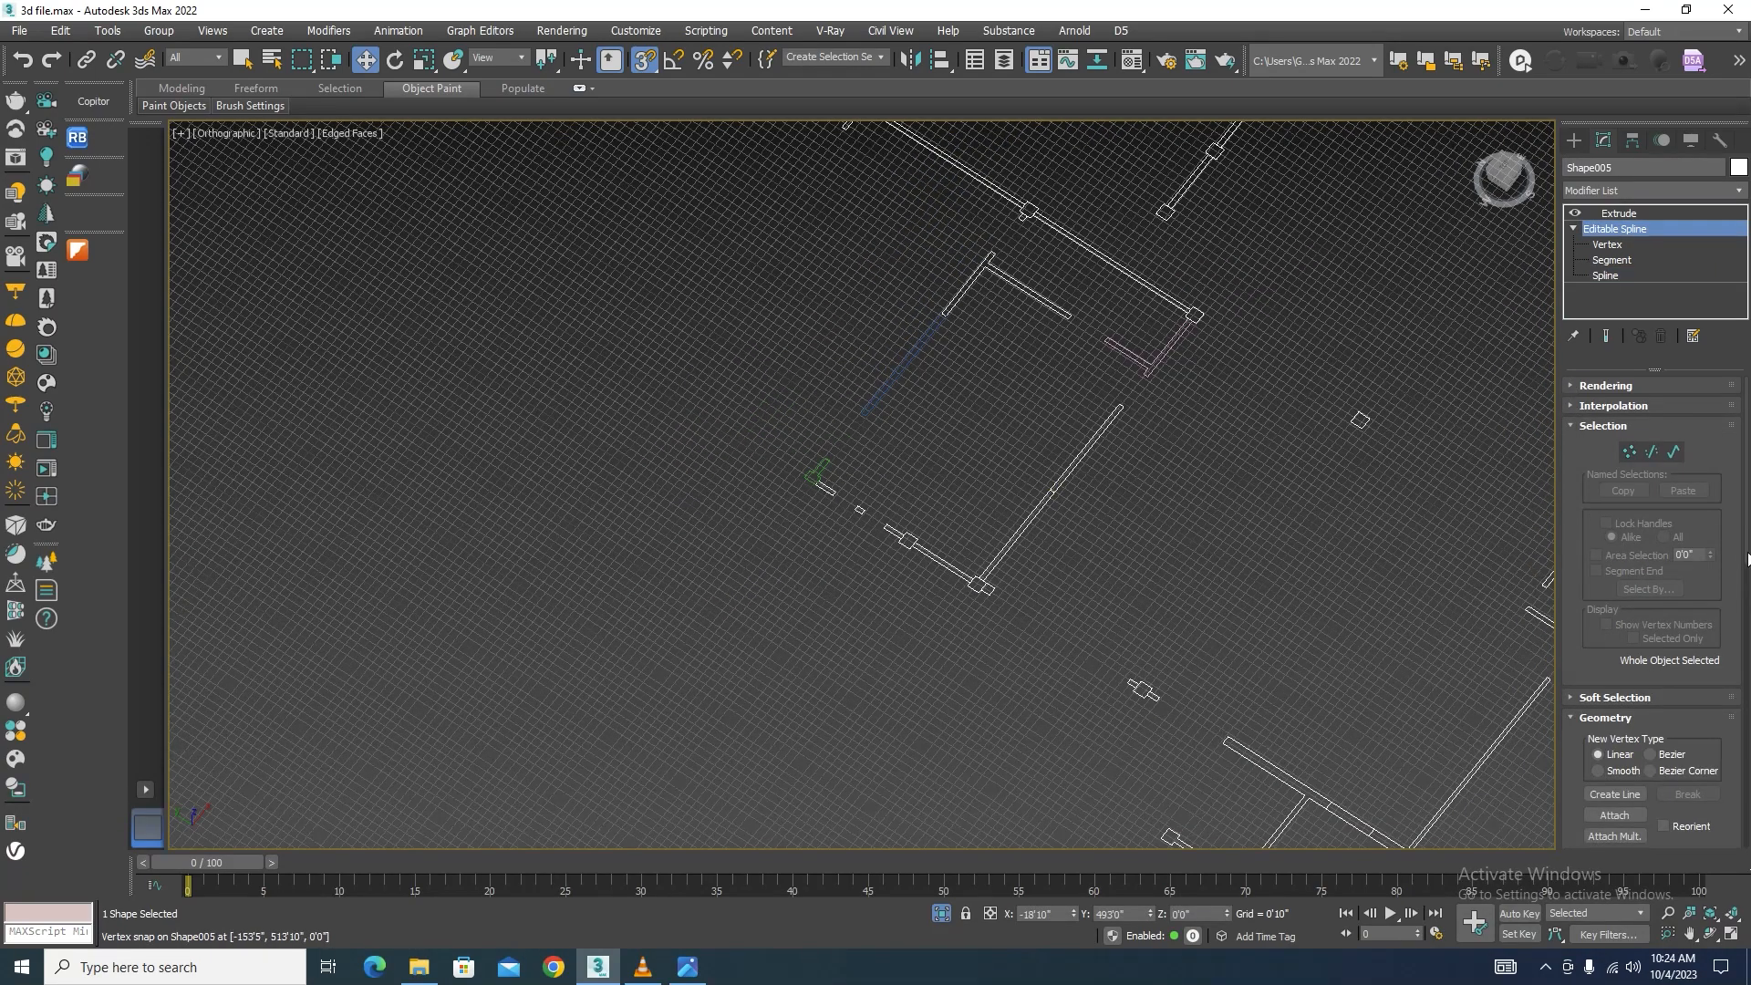
drag(1747, 558, 1743, 604)
click(1615, 652)
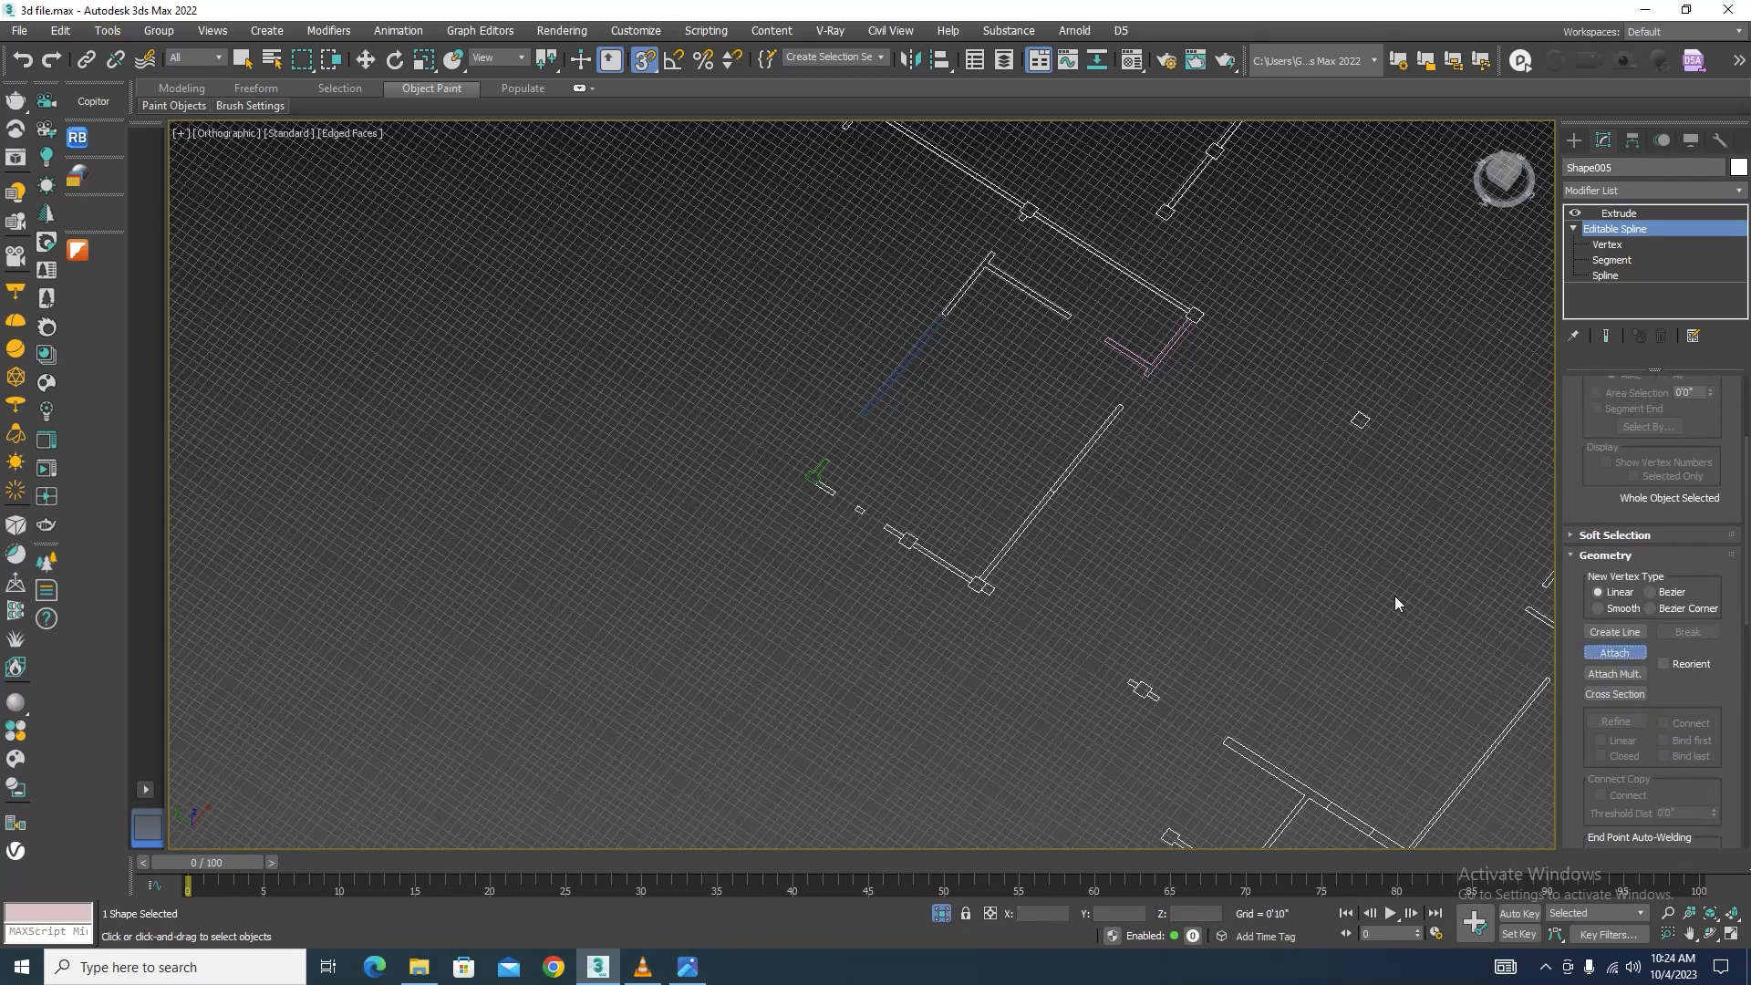
click(1611, 212)
scroll(875, 524, down, 5)
key(F3)
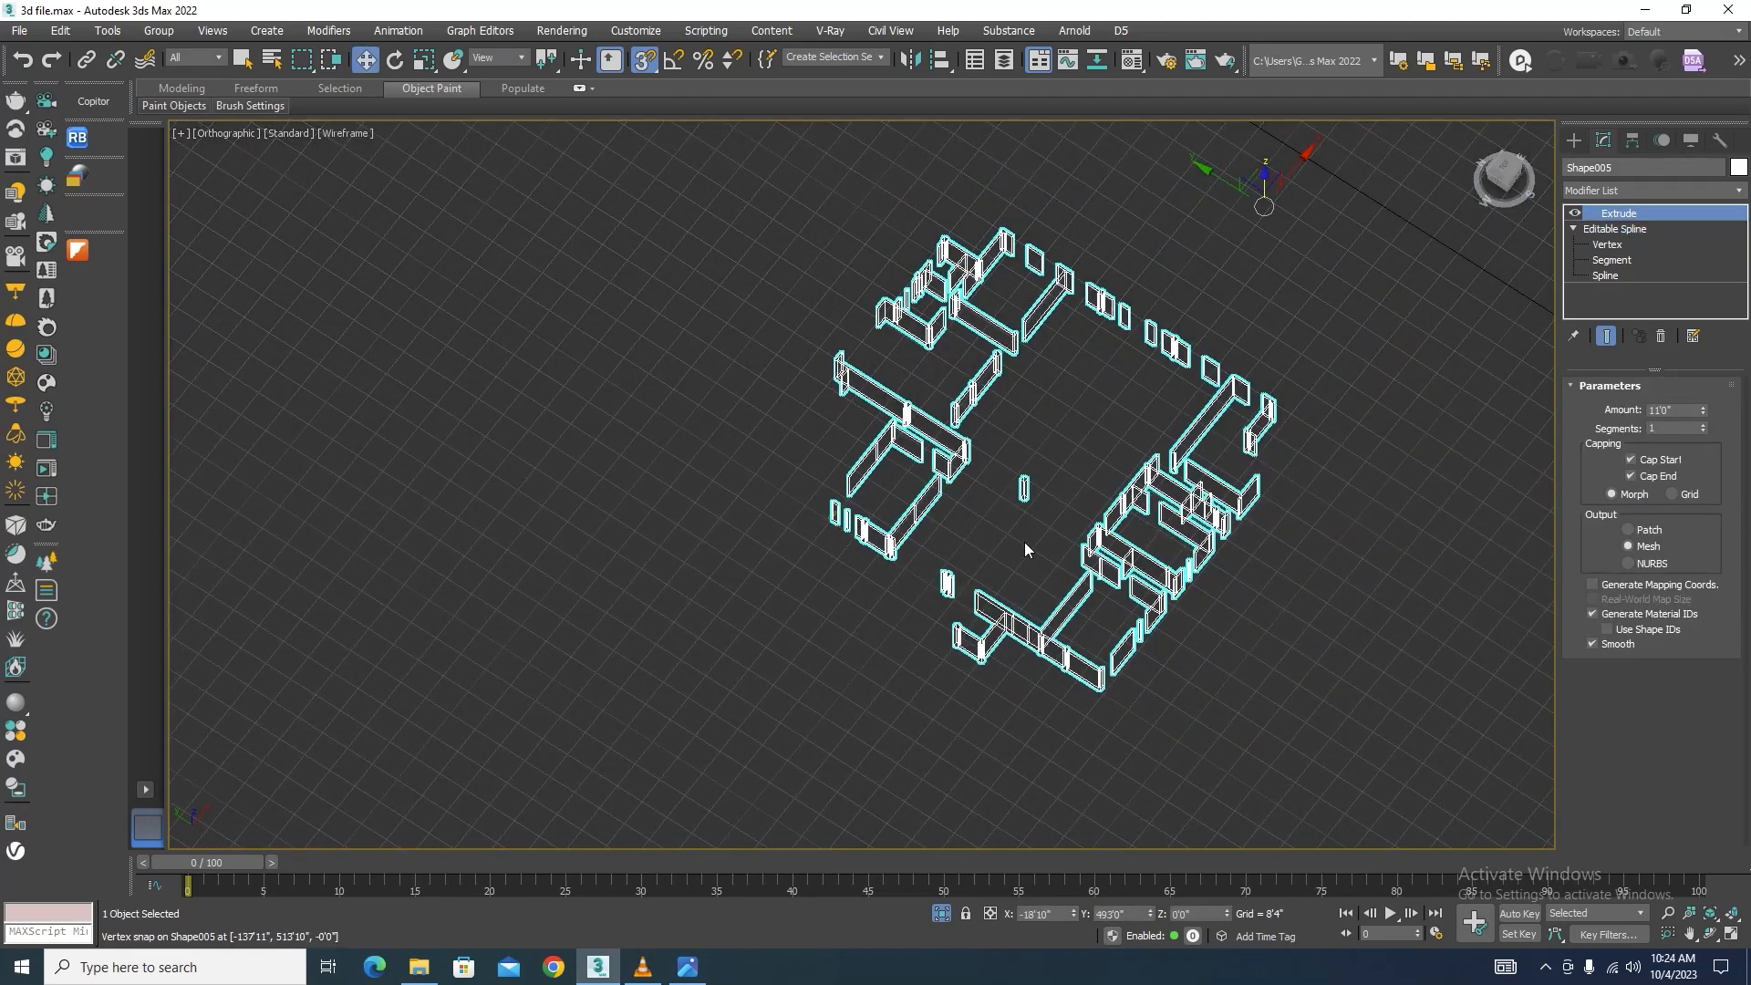
key(F3)
Step: Attach the redrawn corner column spline to the wall shape, return to Extrude and check the complete floor
alt+middle_drag(1025, 542, 1001, 587)
scroll(1058, 591, up, 6)
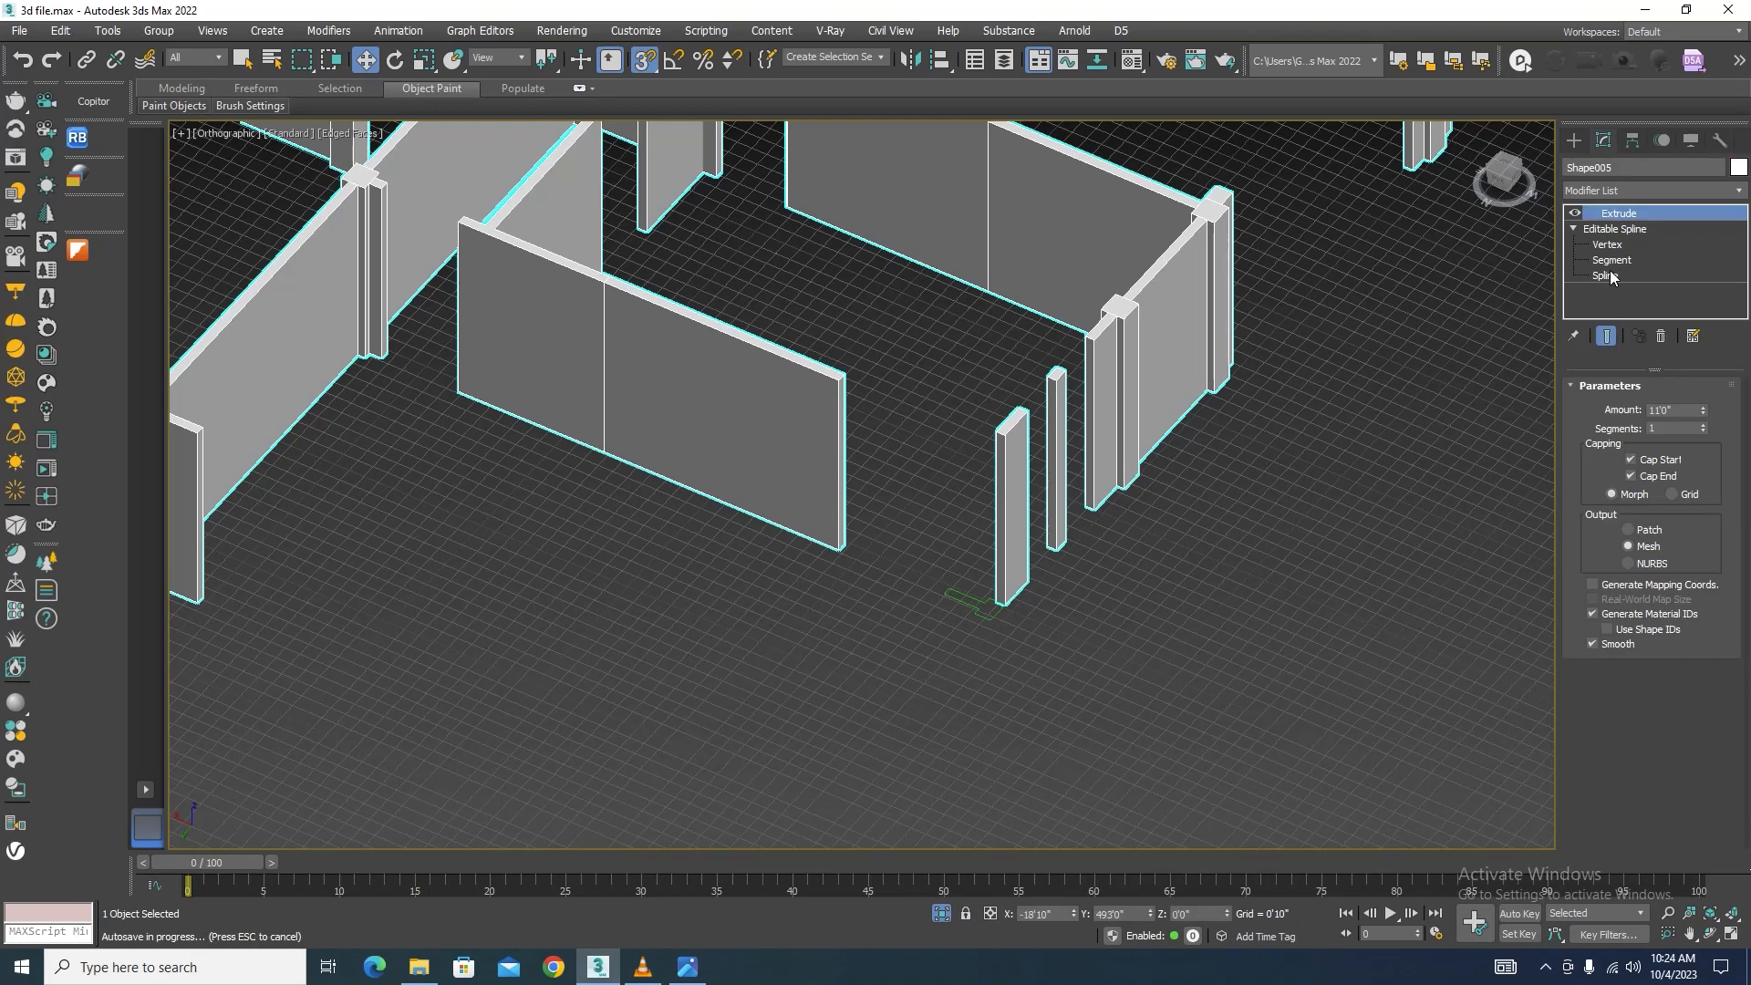
click(1608, 230)
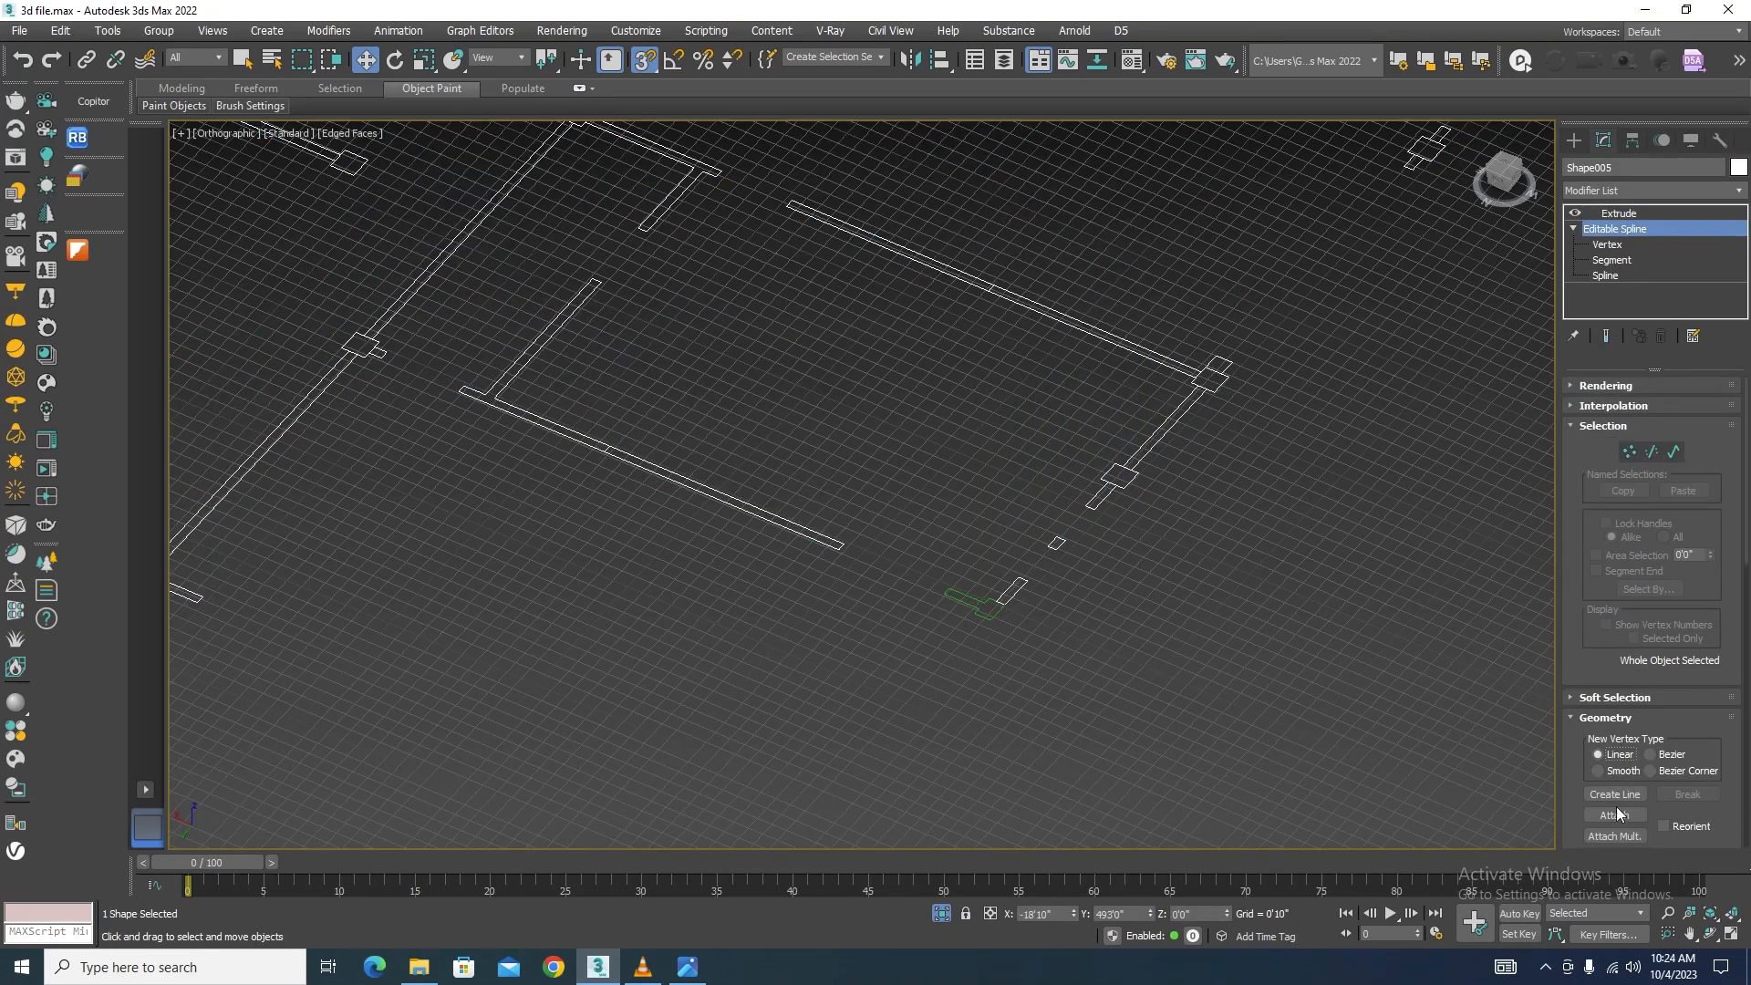
click(1614, 815)
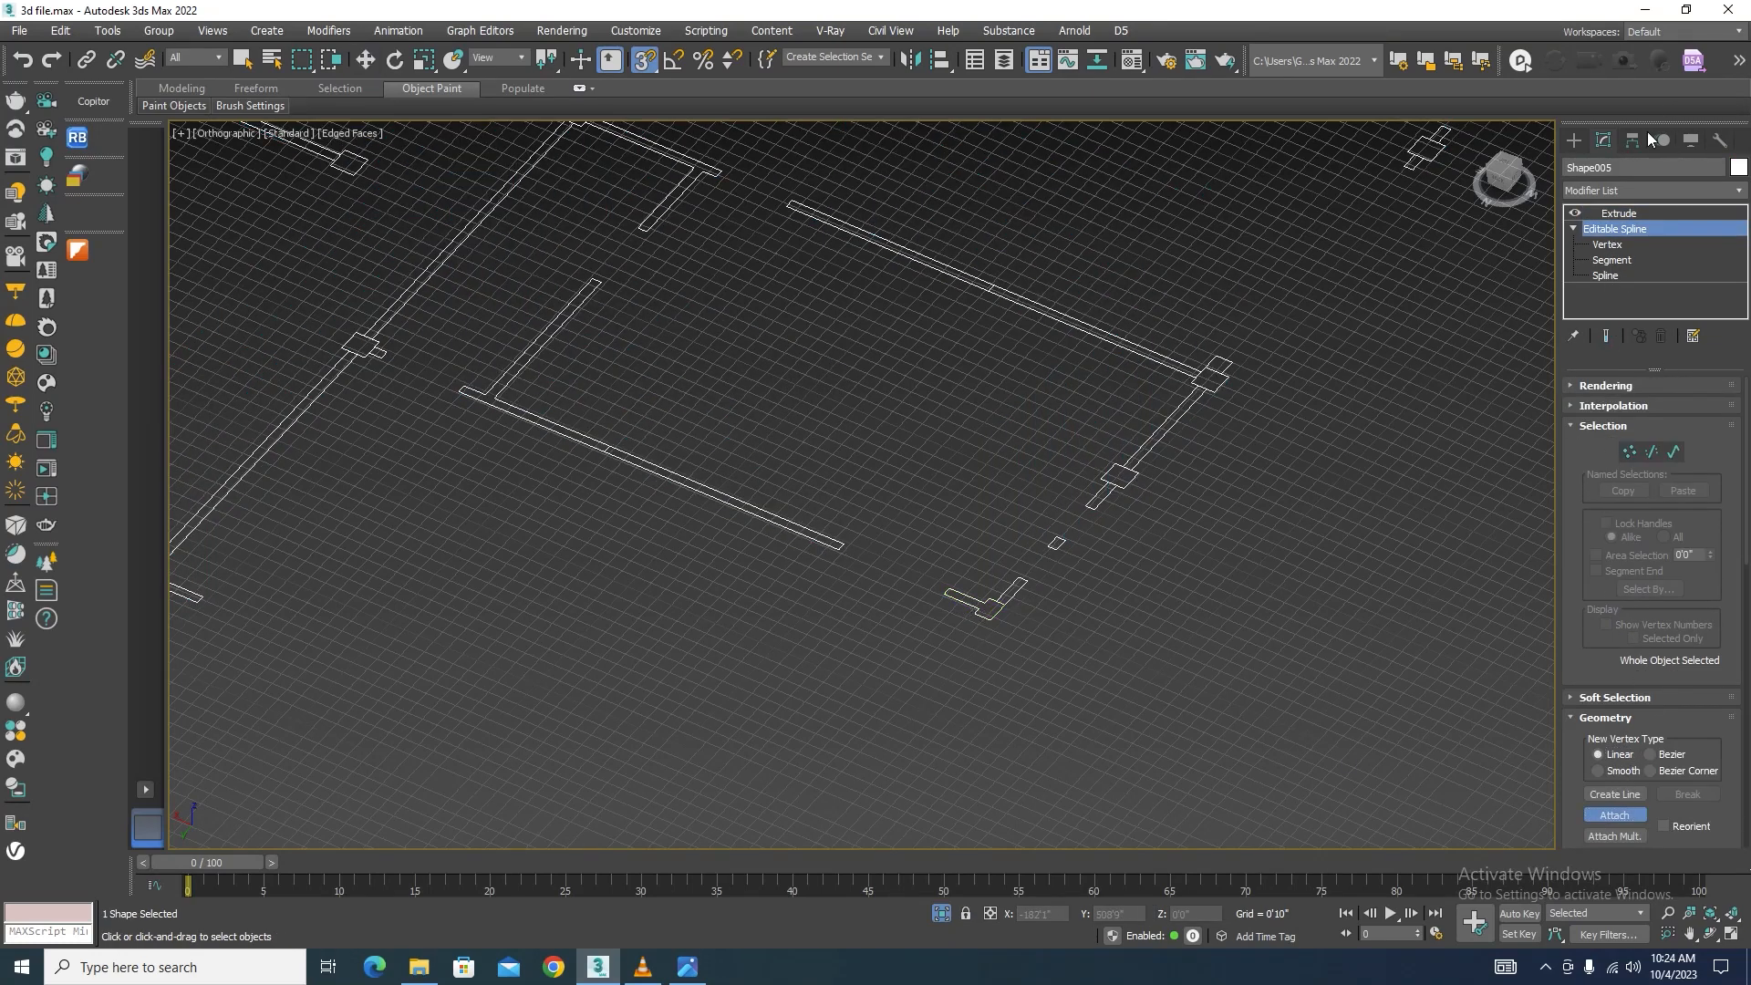
click(1619, 212)
scroll(1055, 391, down, 5)
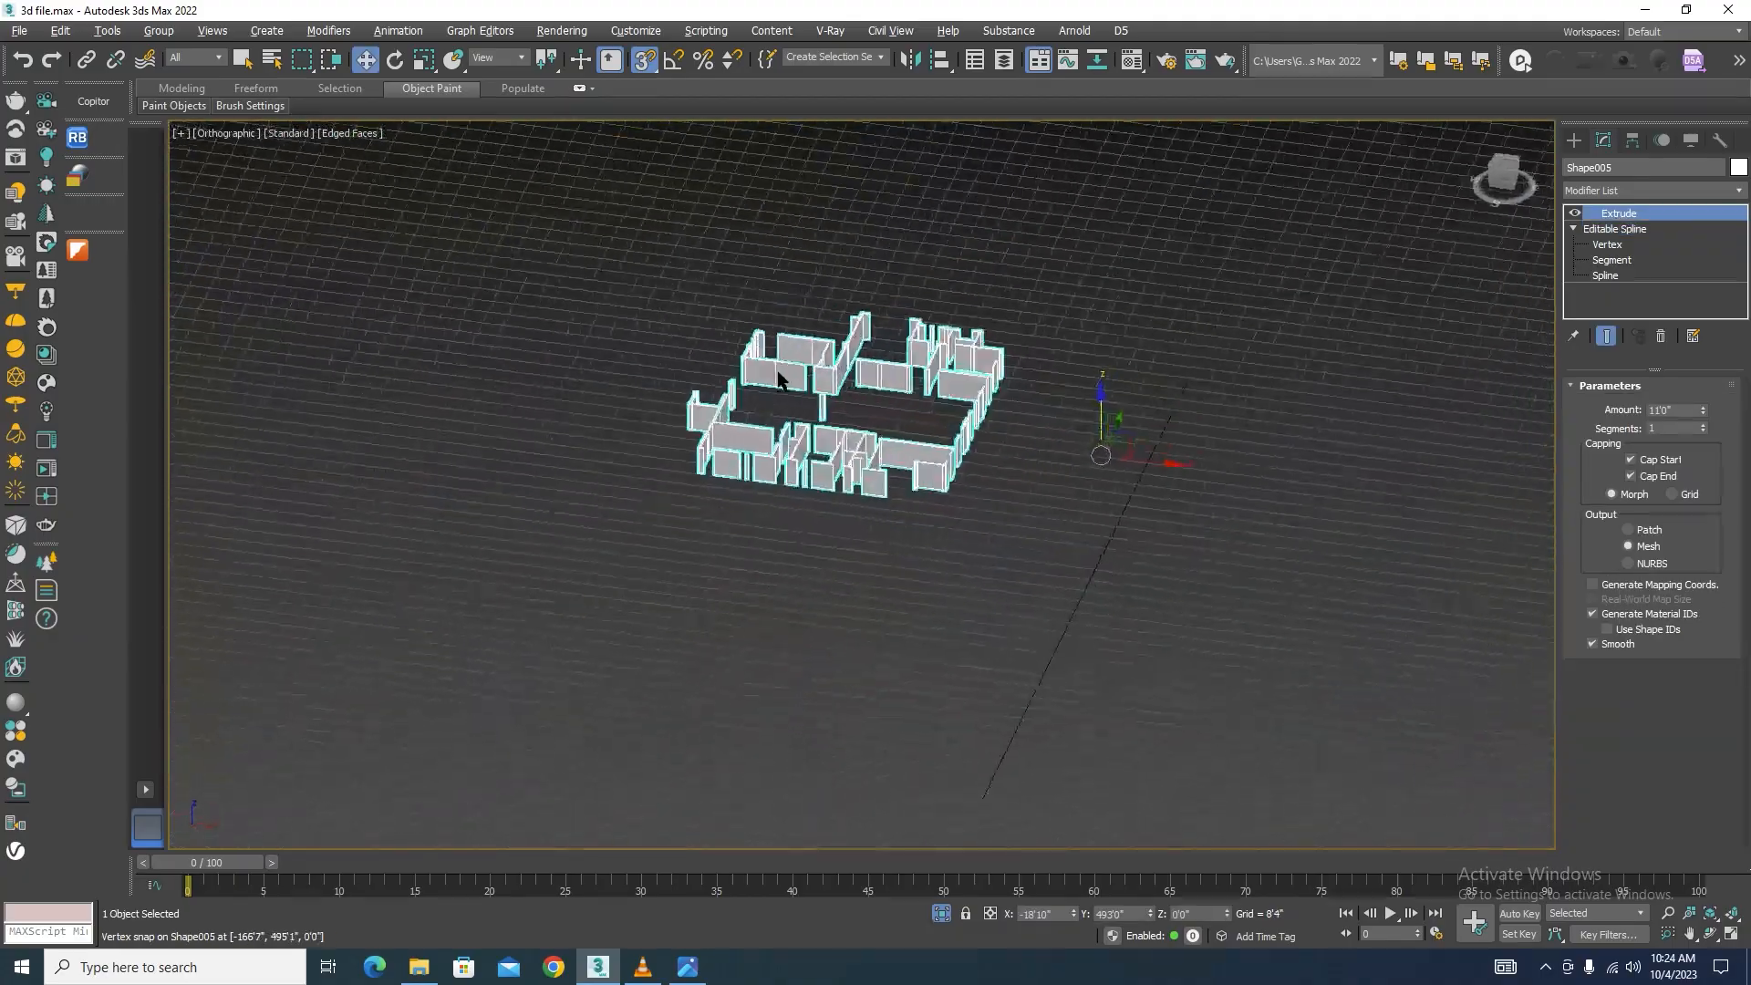
alt+middle_drag(778, 378, 734, 415)
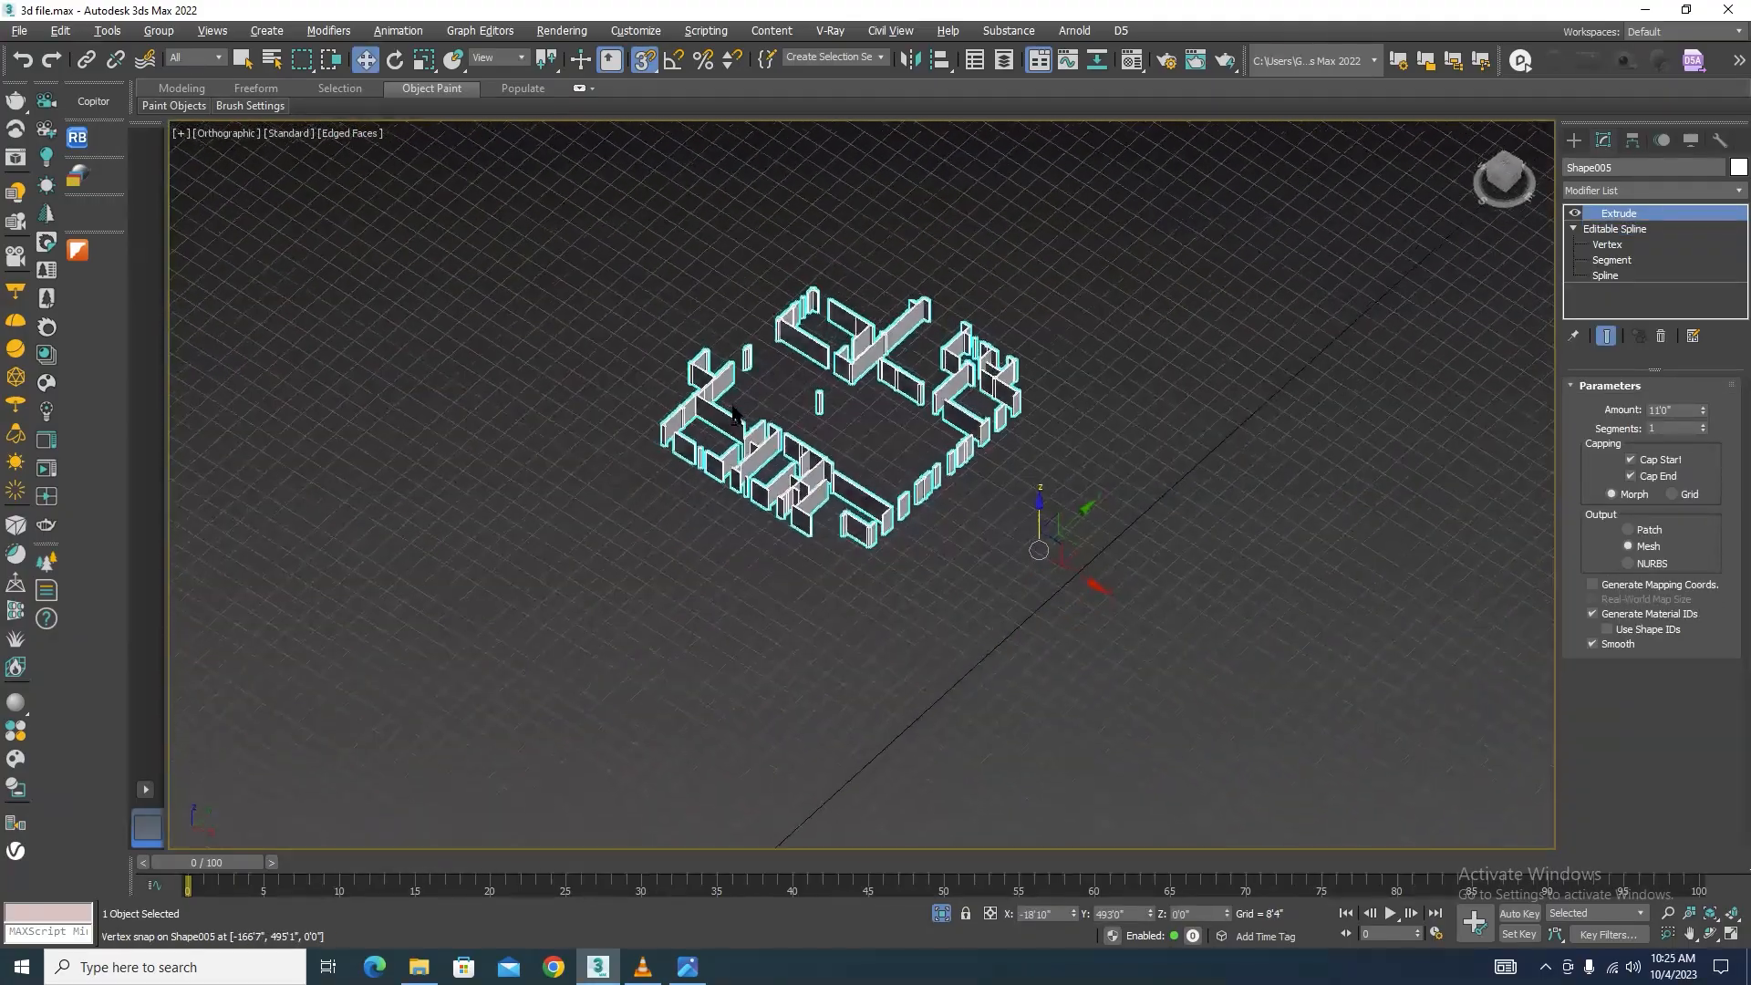
Step: End the isolation of the wall shape and bring both floors' walls into view
click(812, 550)
click(936, 914)
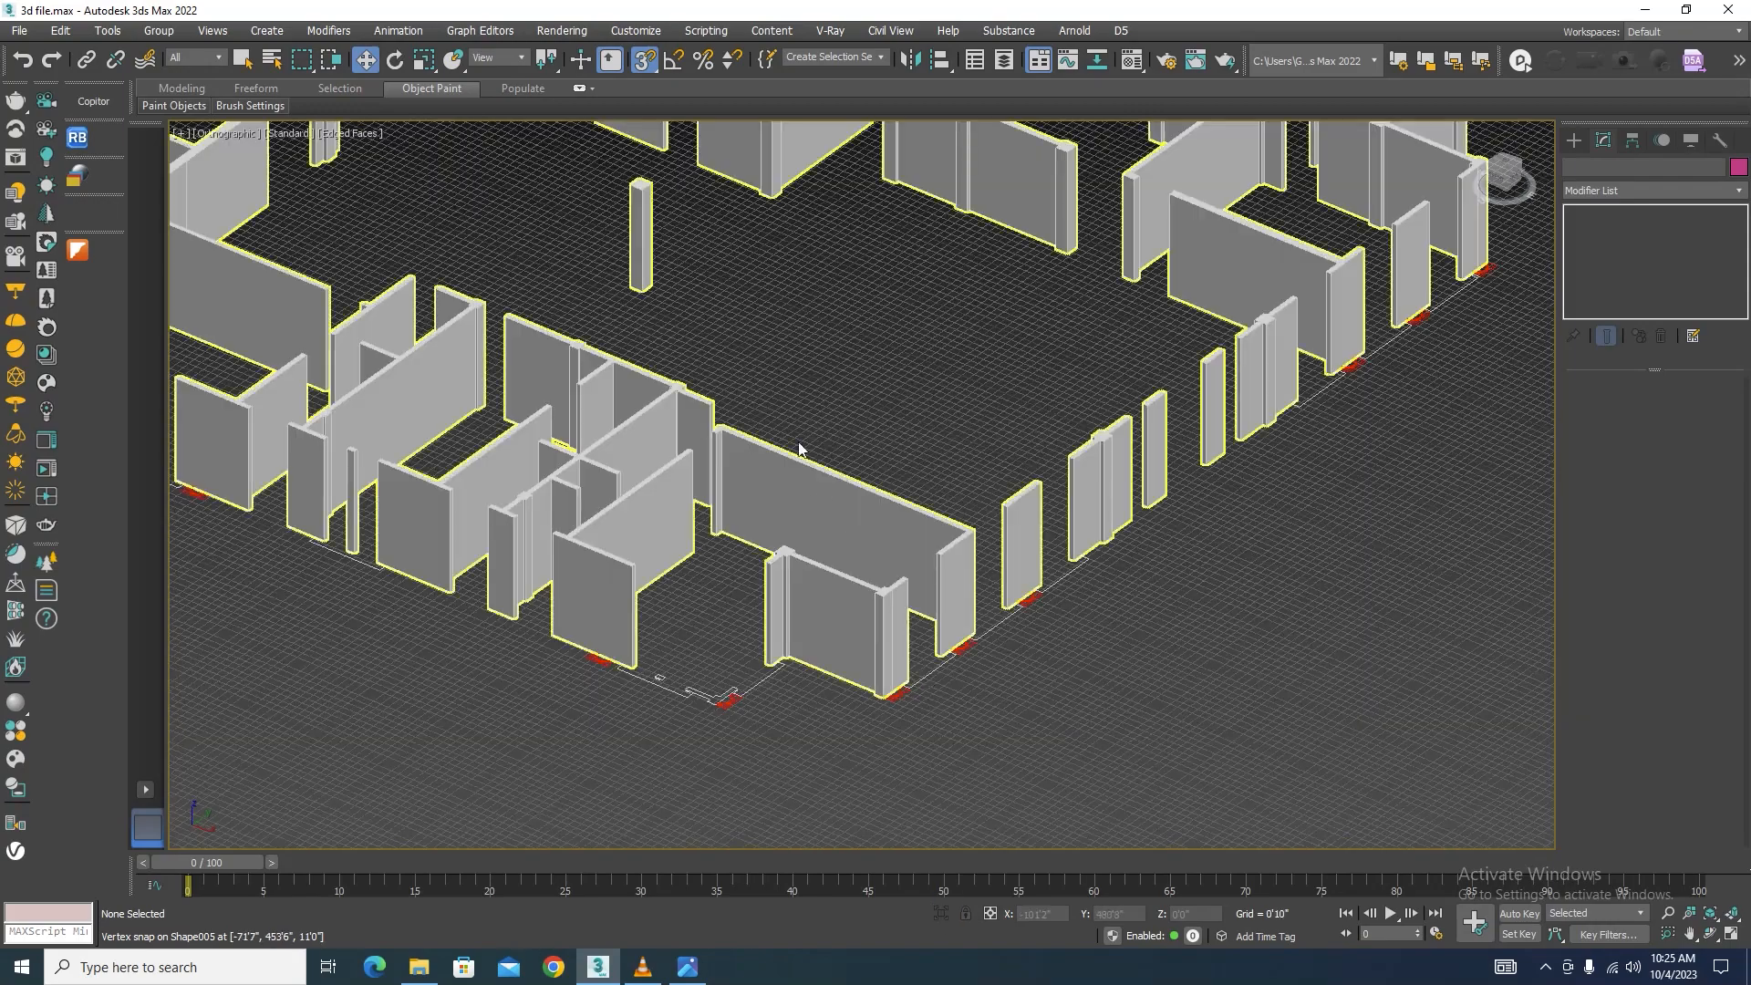
scroll(802, 447, down, 5)
scroll(916, 518, down, 3)
middle_drag(916, 518, 811, 442)
scroll(831, 423, up, 5)
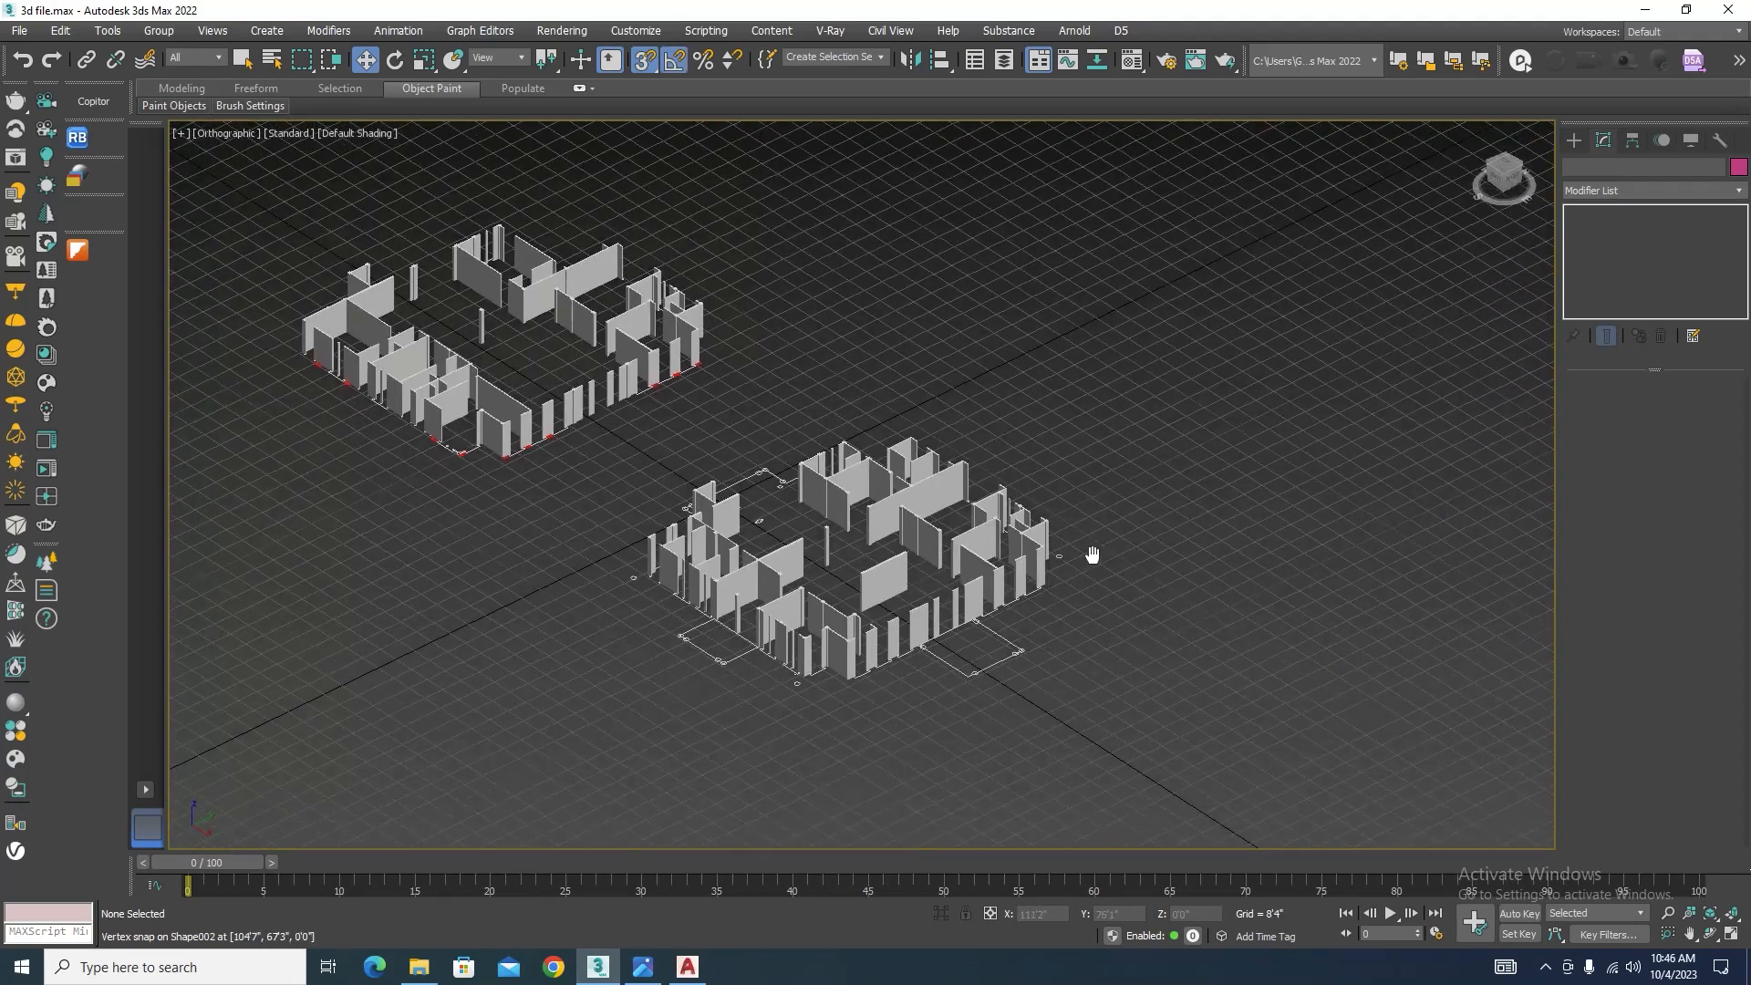
scroll(1091, 554, up, 3)
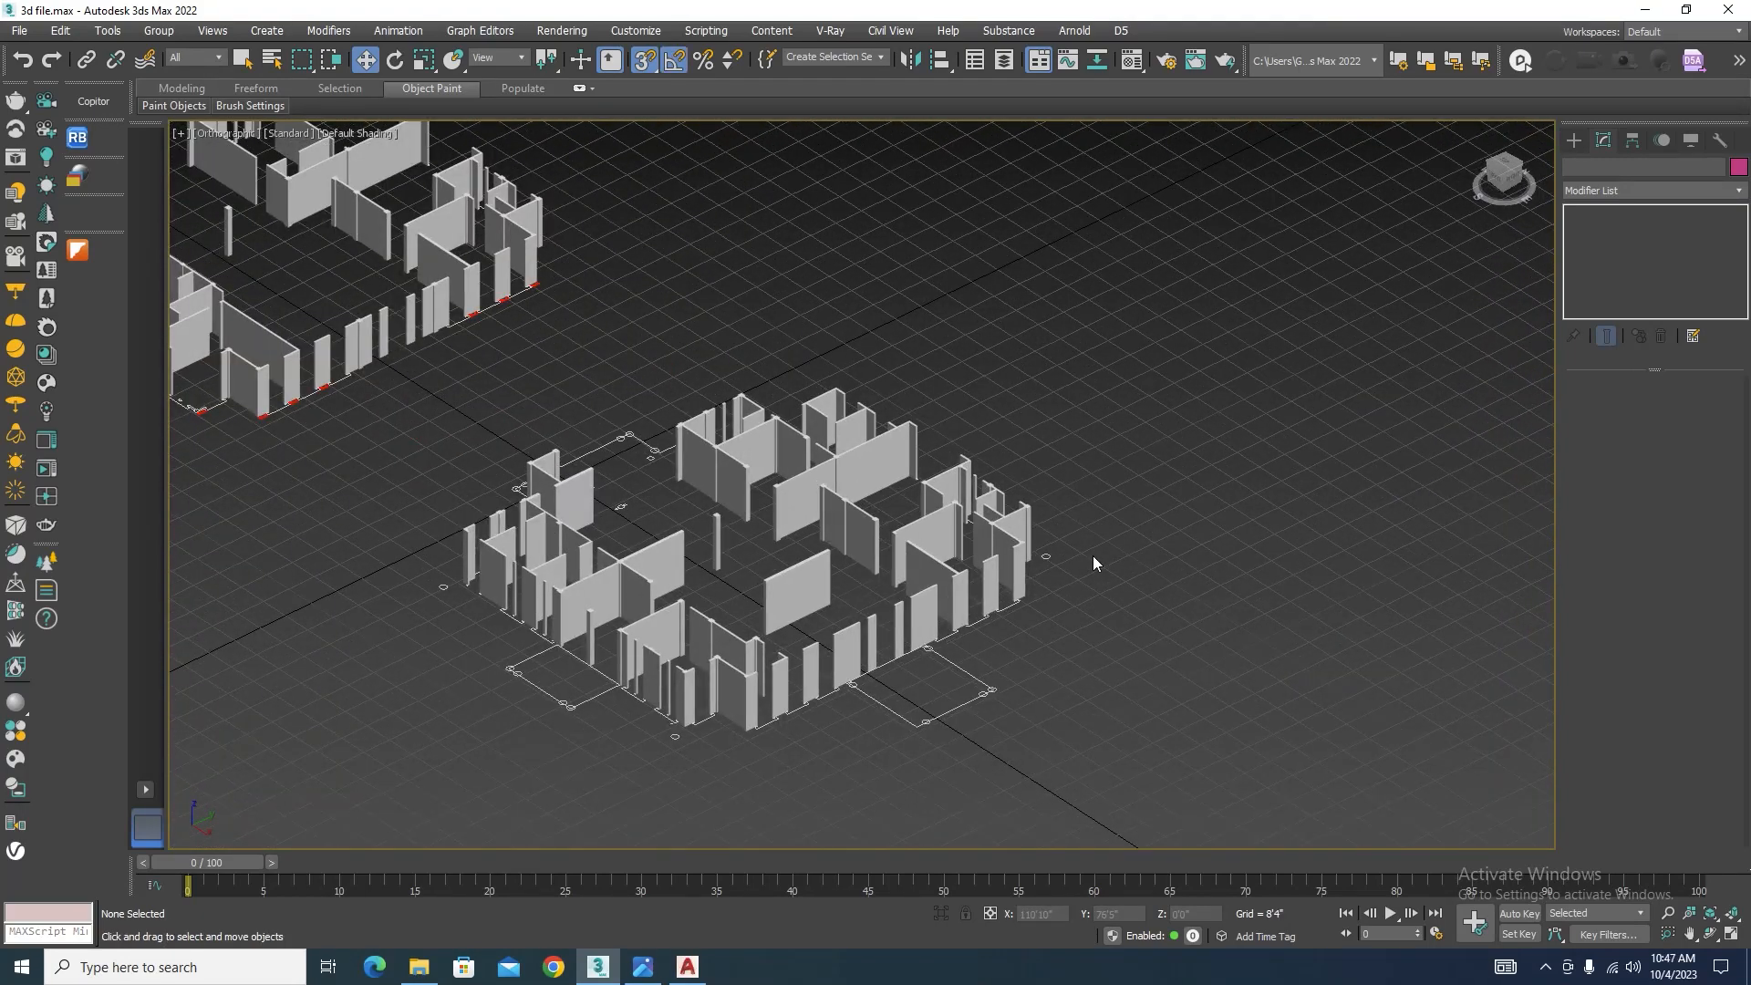
middle_drag(1098, 674, 1147, 703)
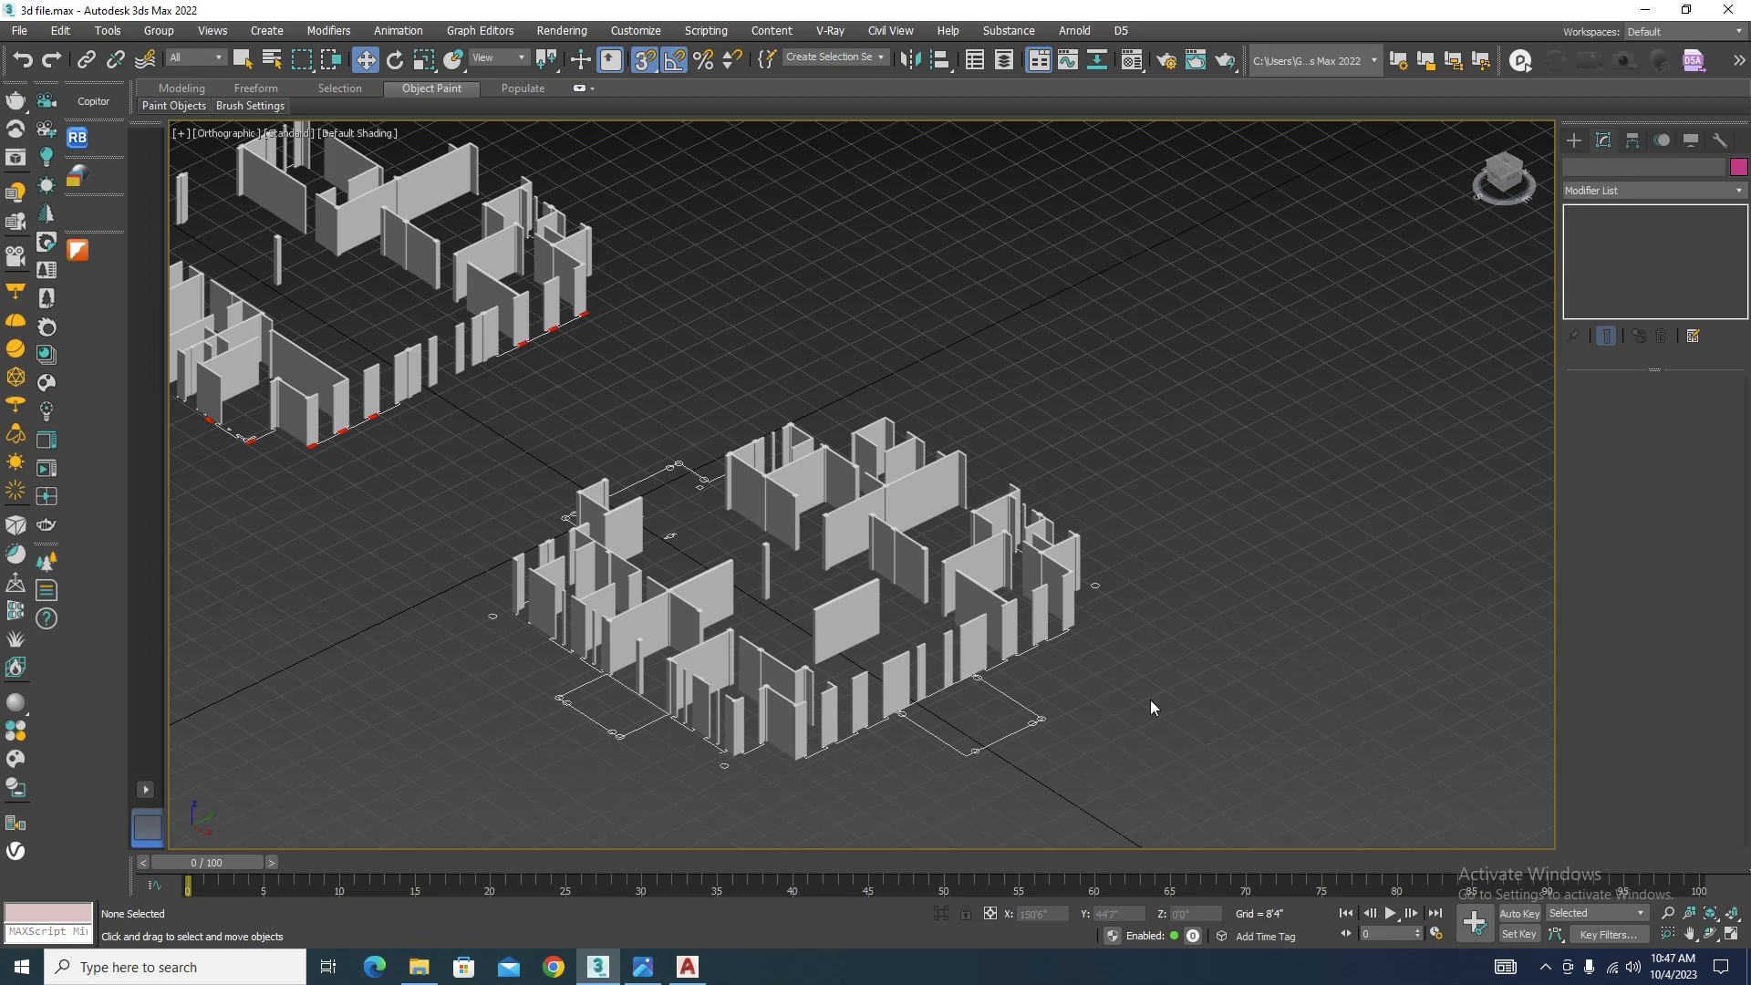
scroll(1222, 515, down, 2)
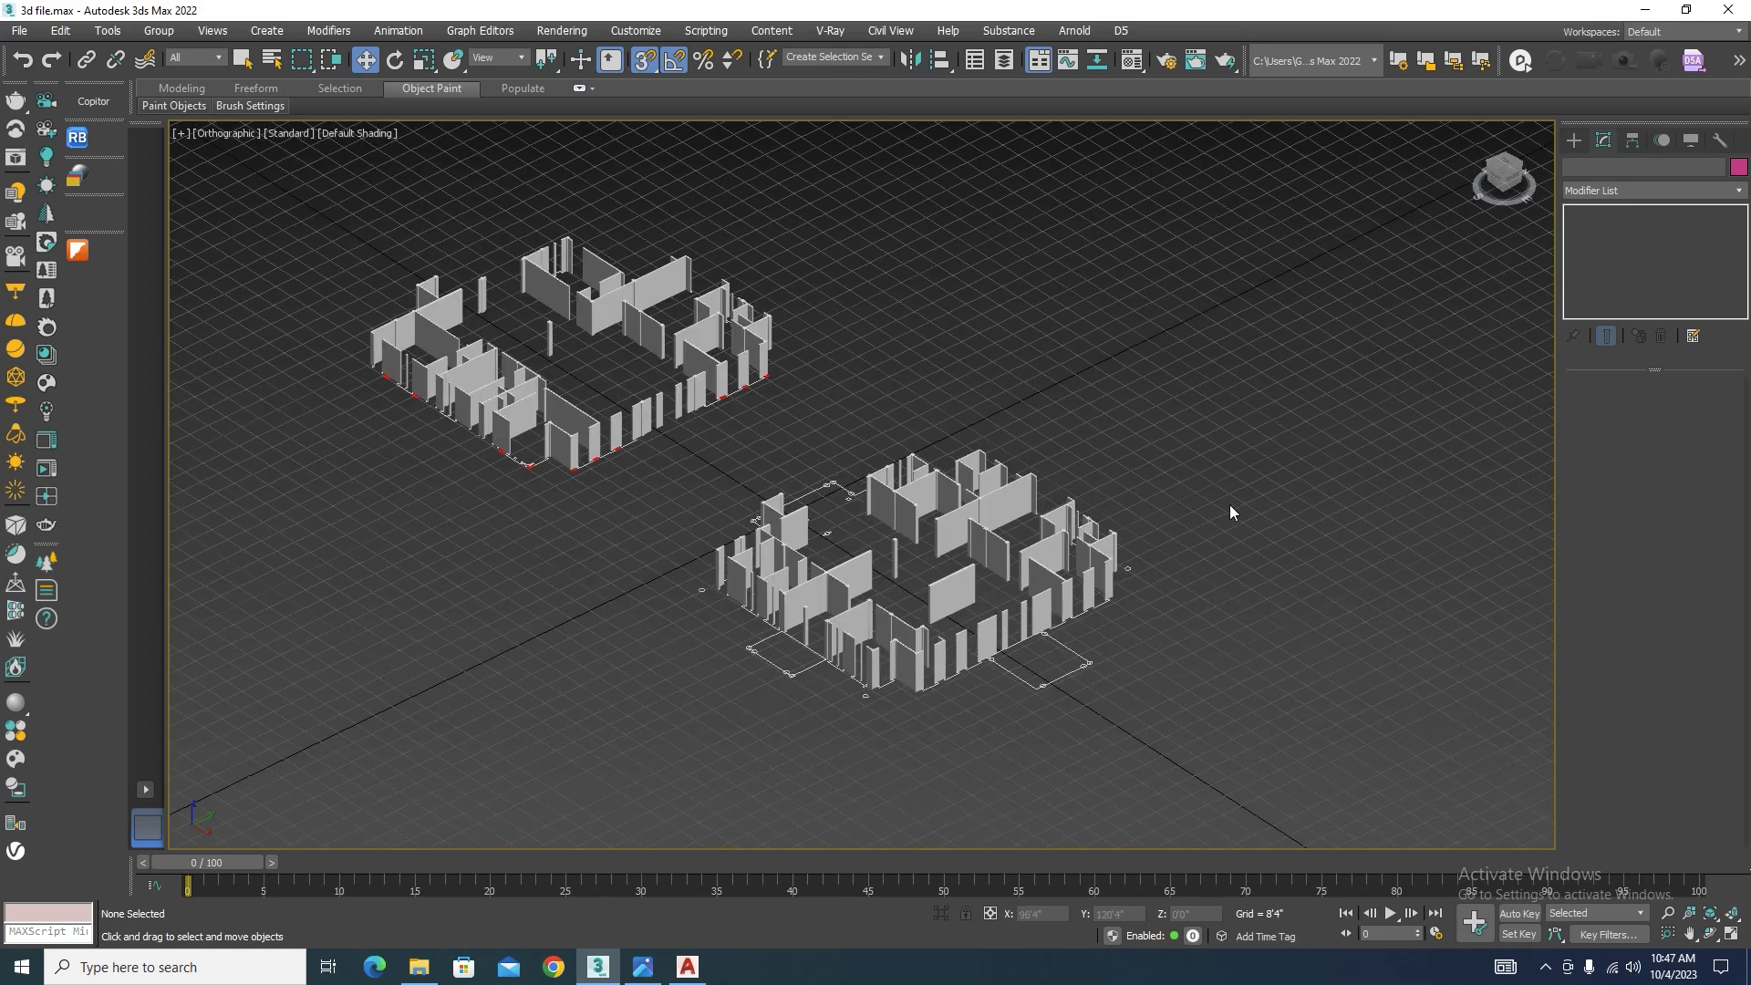
scroll(920, 672, up, 4)
Step: Compare the Extrude amounts of the two floors' wall shapes, then clear the selection
click(916, 673)
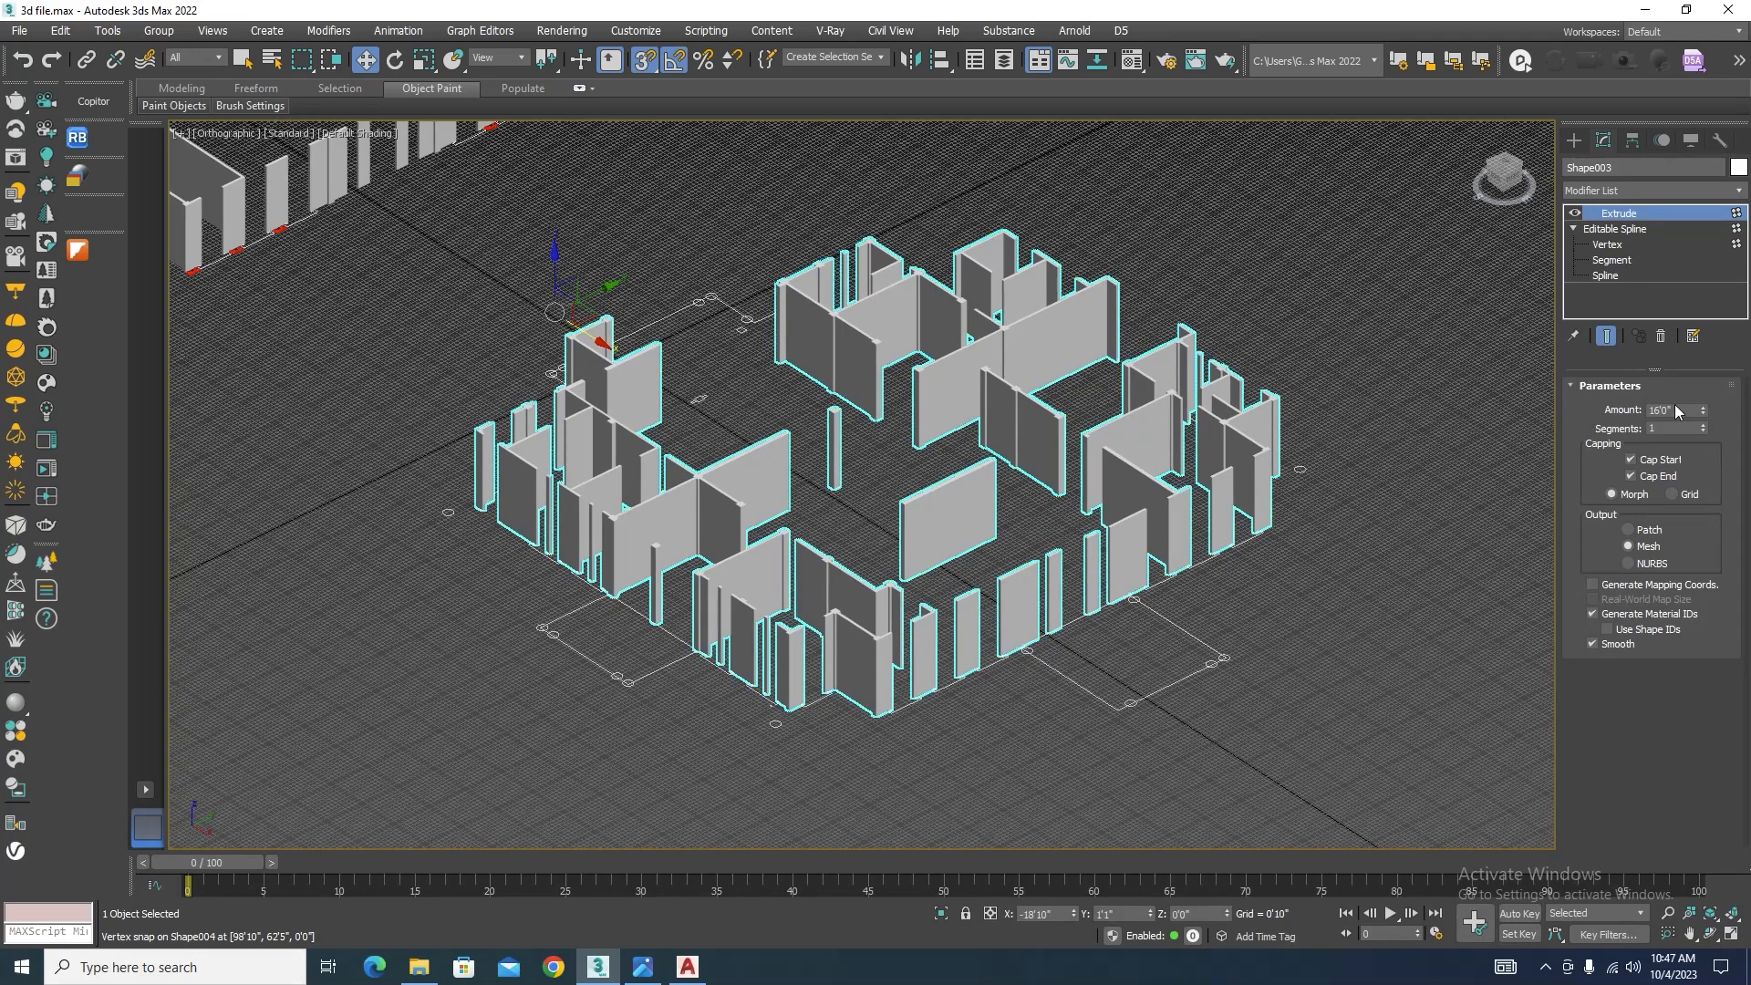
scroll(1189, 584, down, 2)
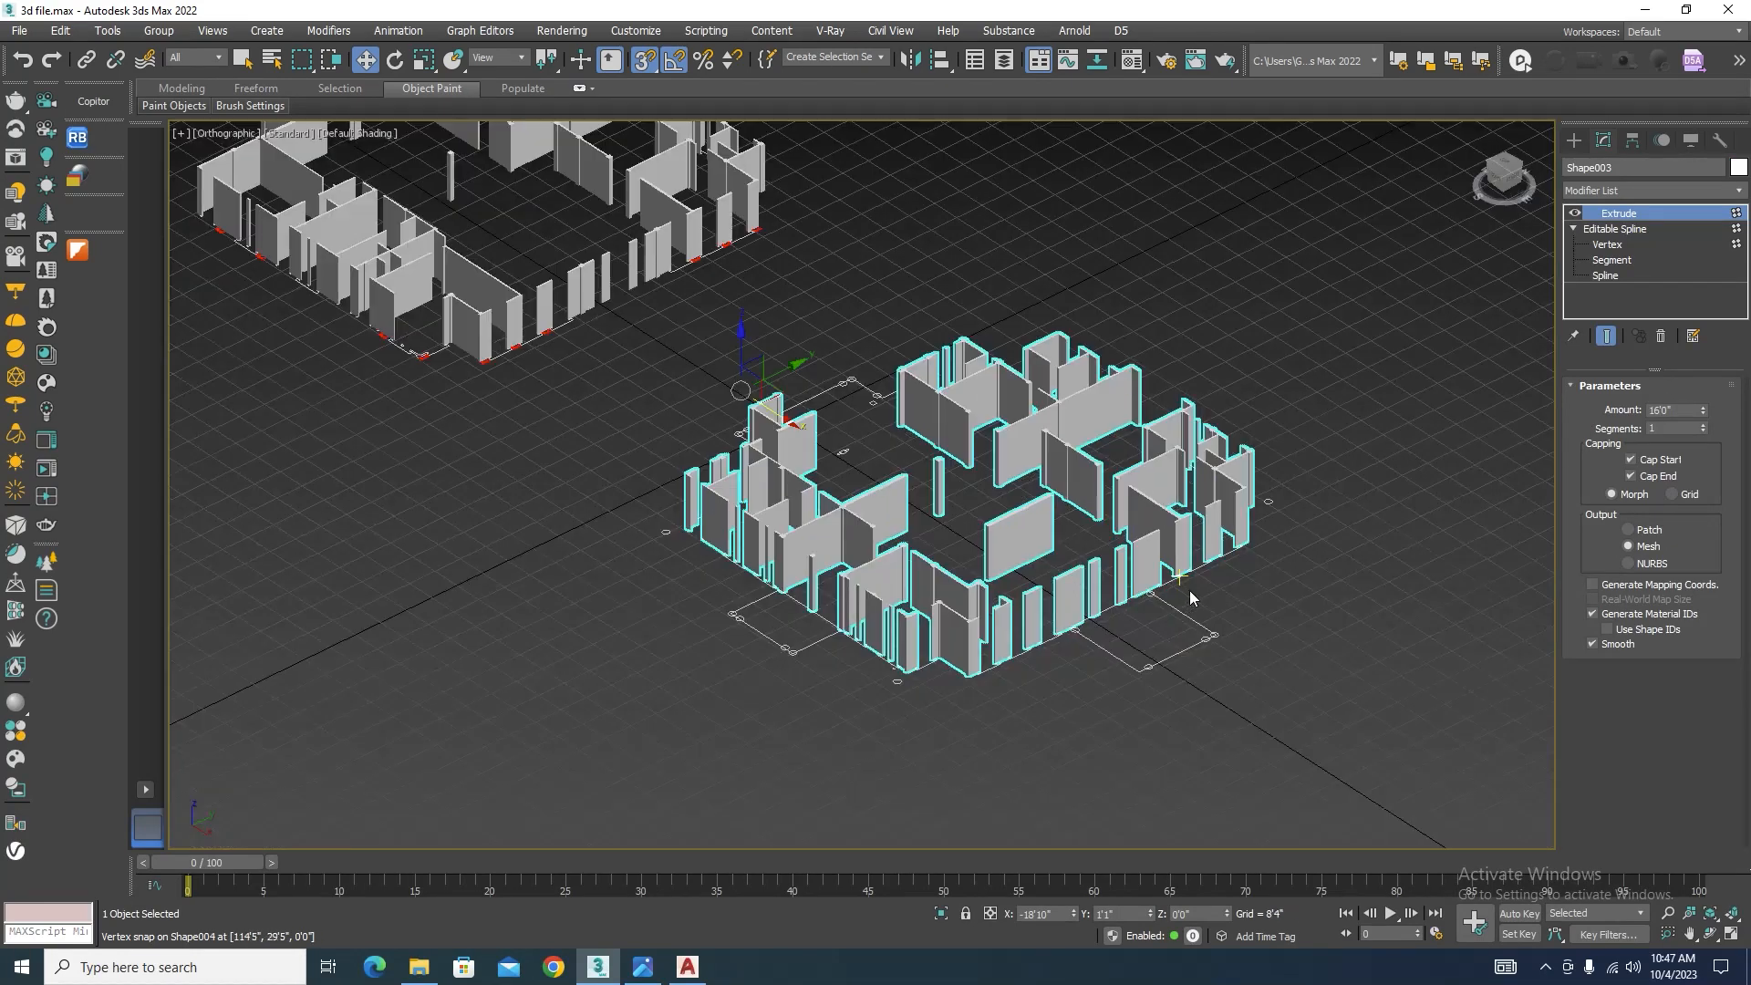
click(580, 297)
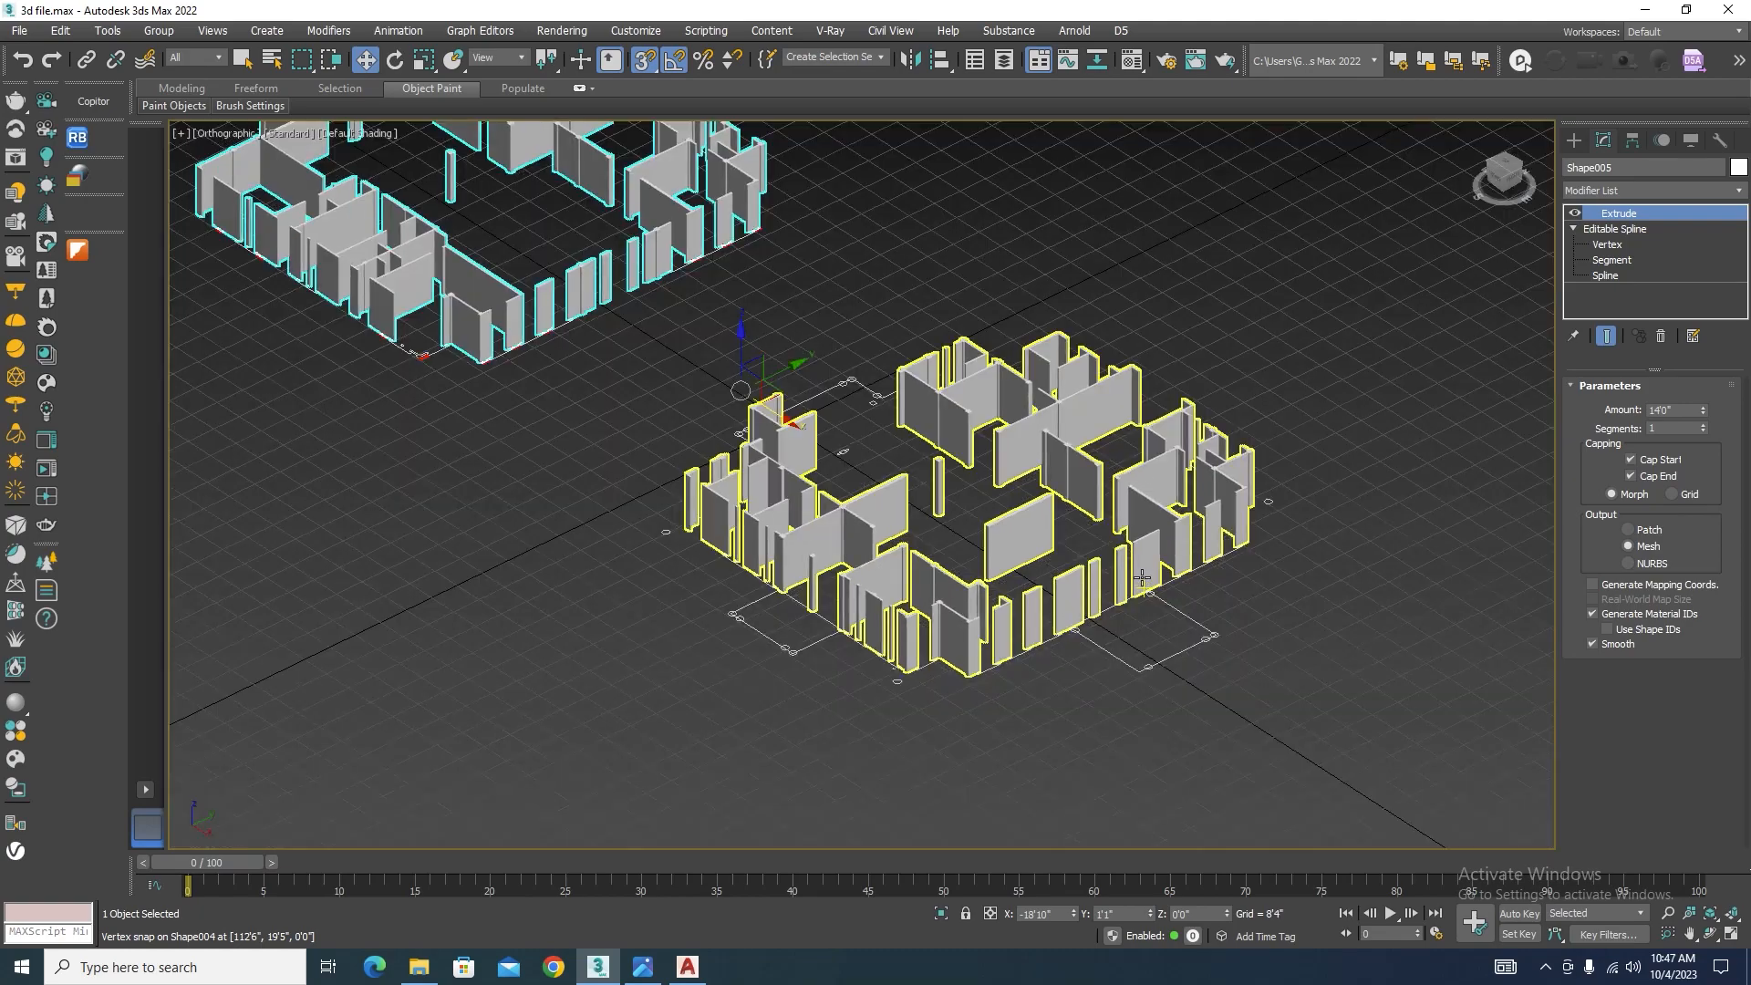
click(1131, 566)
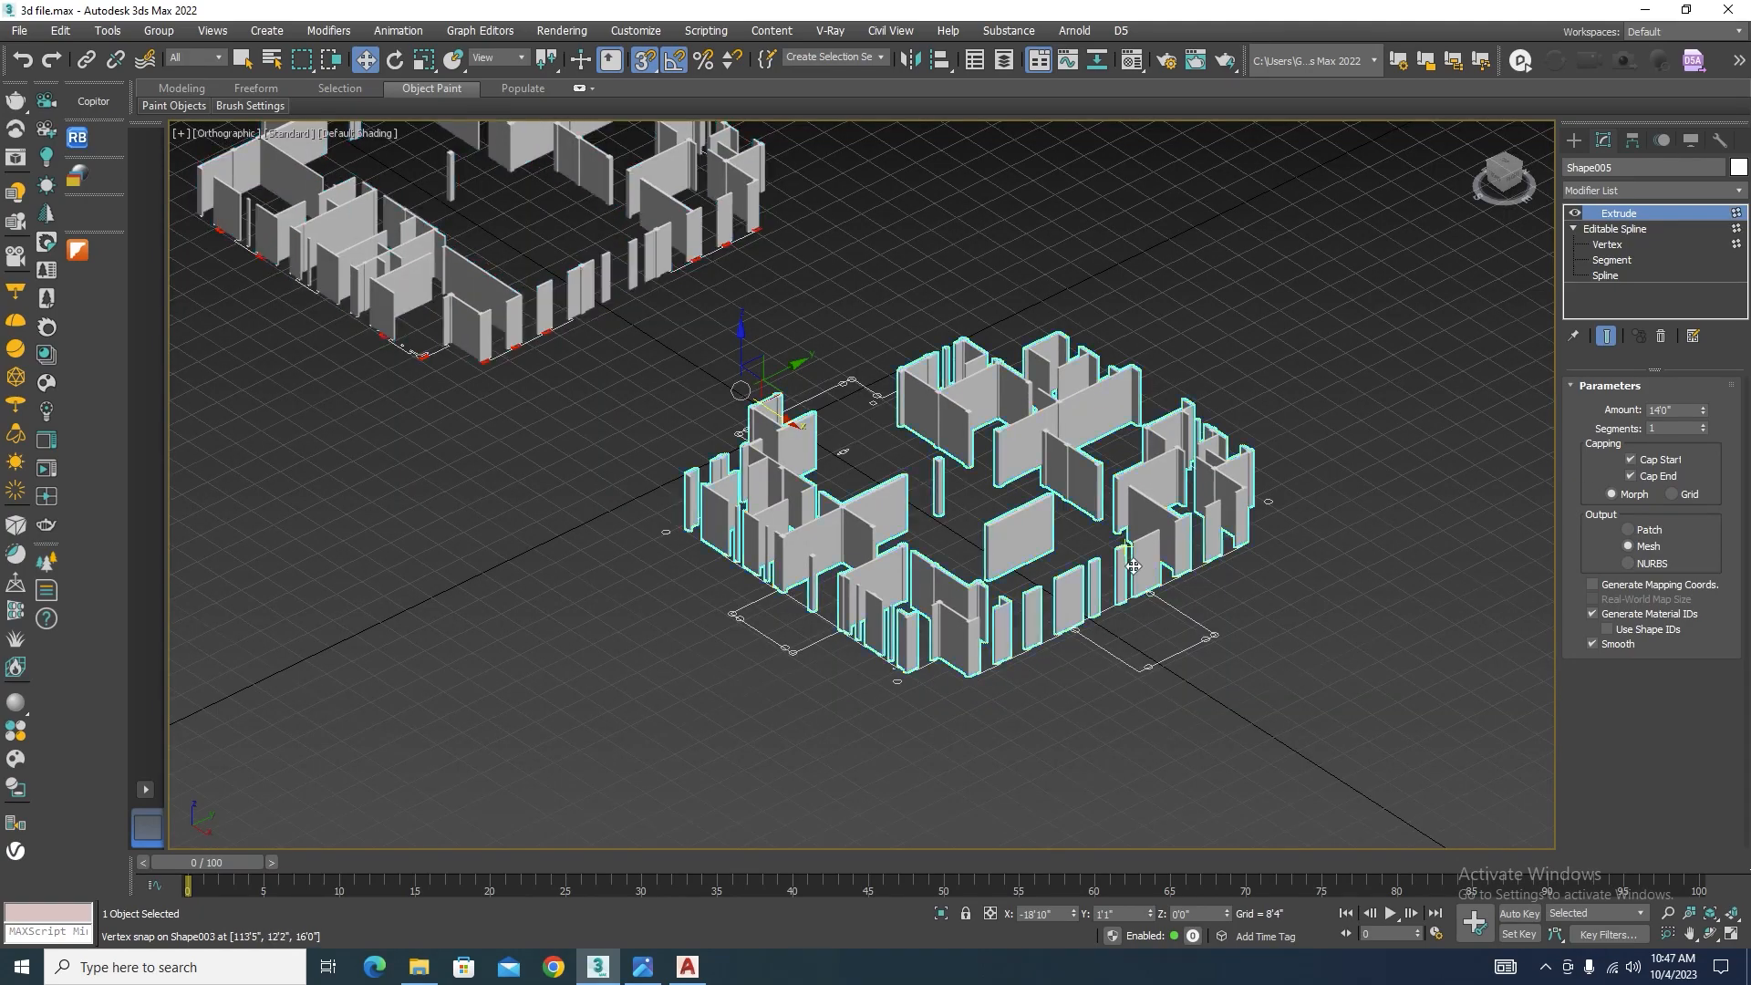
scroll(946, 469, down, 5)
scroll(832, 398, up, 5)
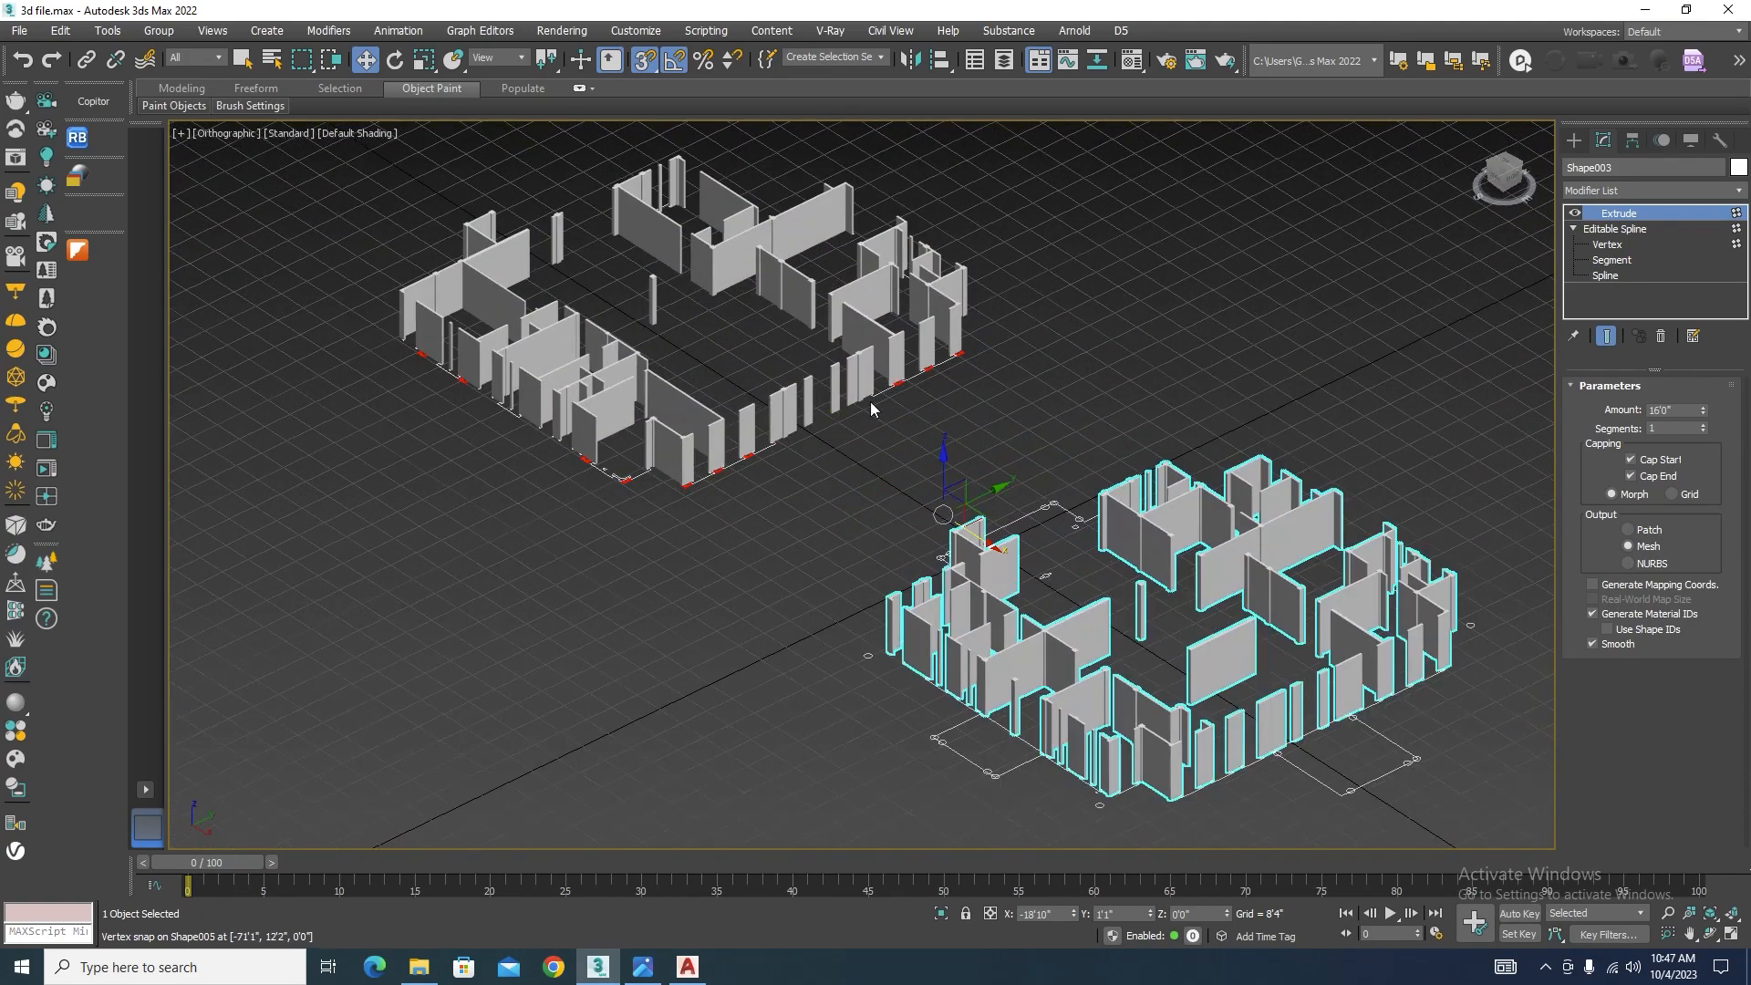
click(855, 385)
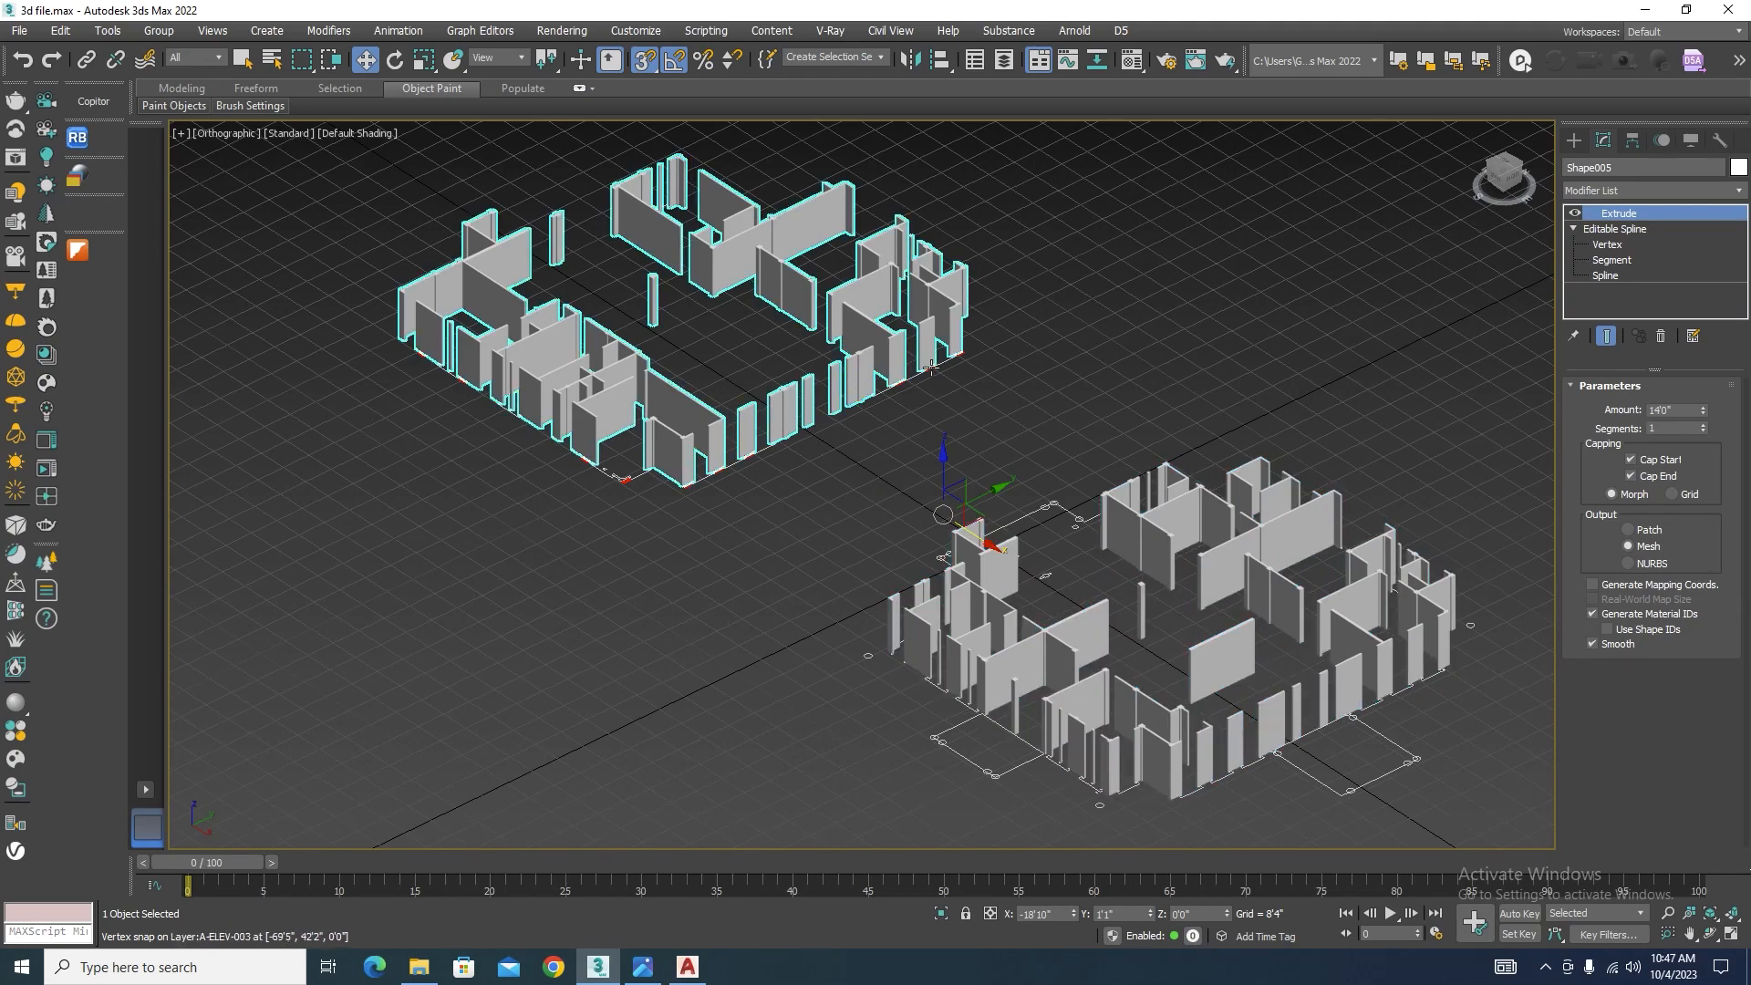
scroll(937, 376, down, 2)
click(1273, 708)
Step: Select the 16'0" extruded wall shape with the porch outlines around it and isolate it in the Top view
scroll(1169, 627, up, 4)
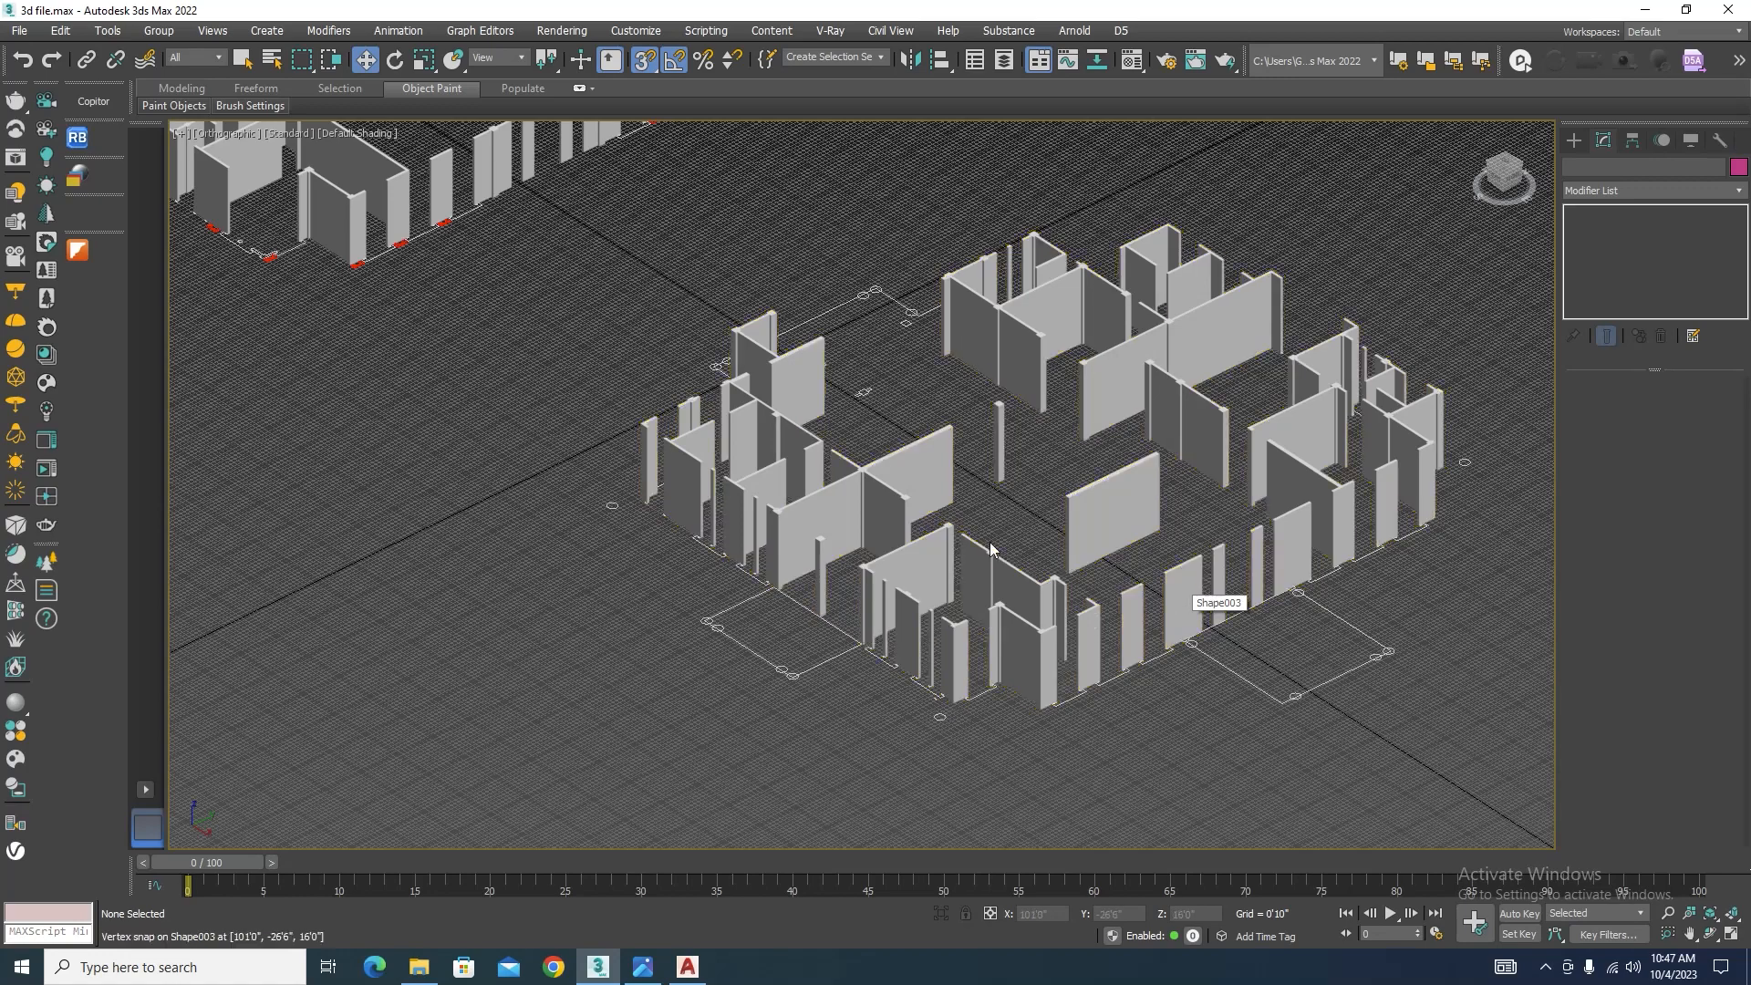
scroll(1213, 606, down, 2)
scroll(1258, 674, up, 2)
click(1123, 563)
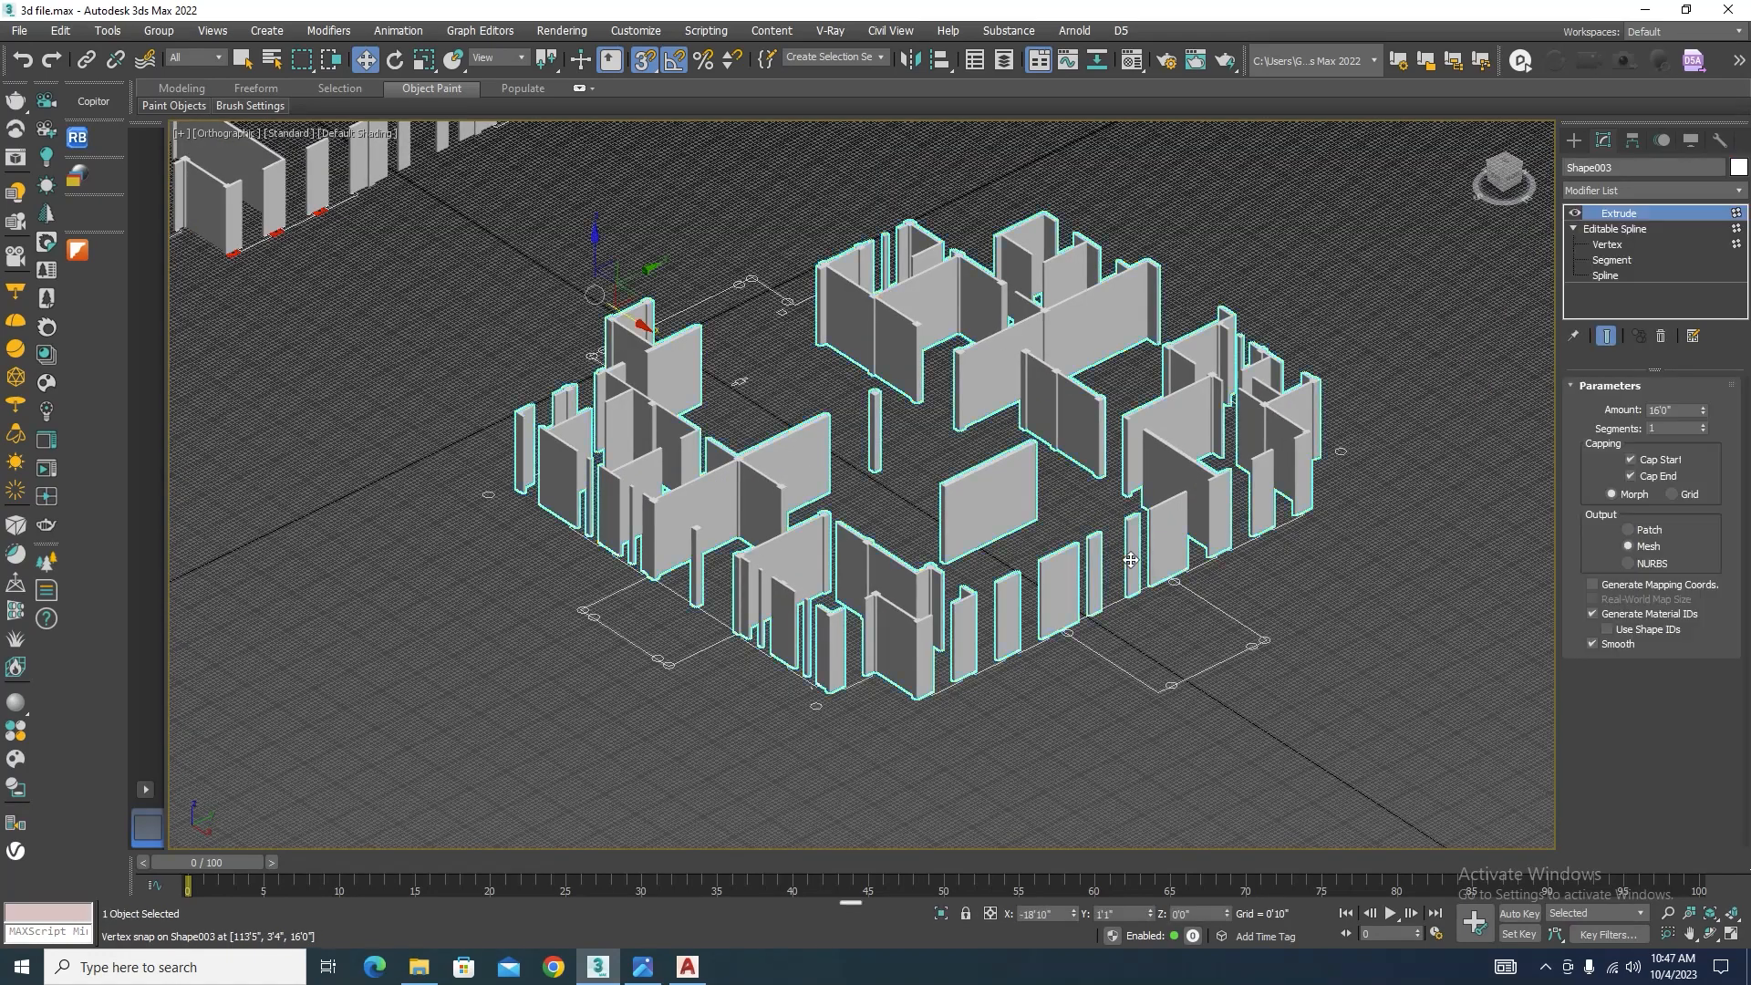
key(t)
scroll(1036, 551, down, 7)
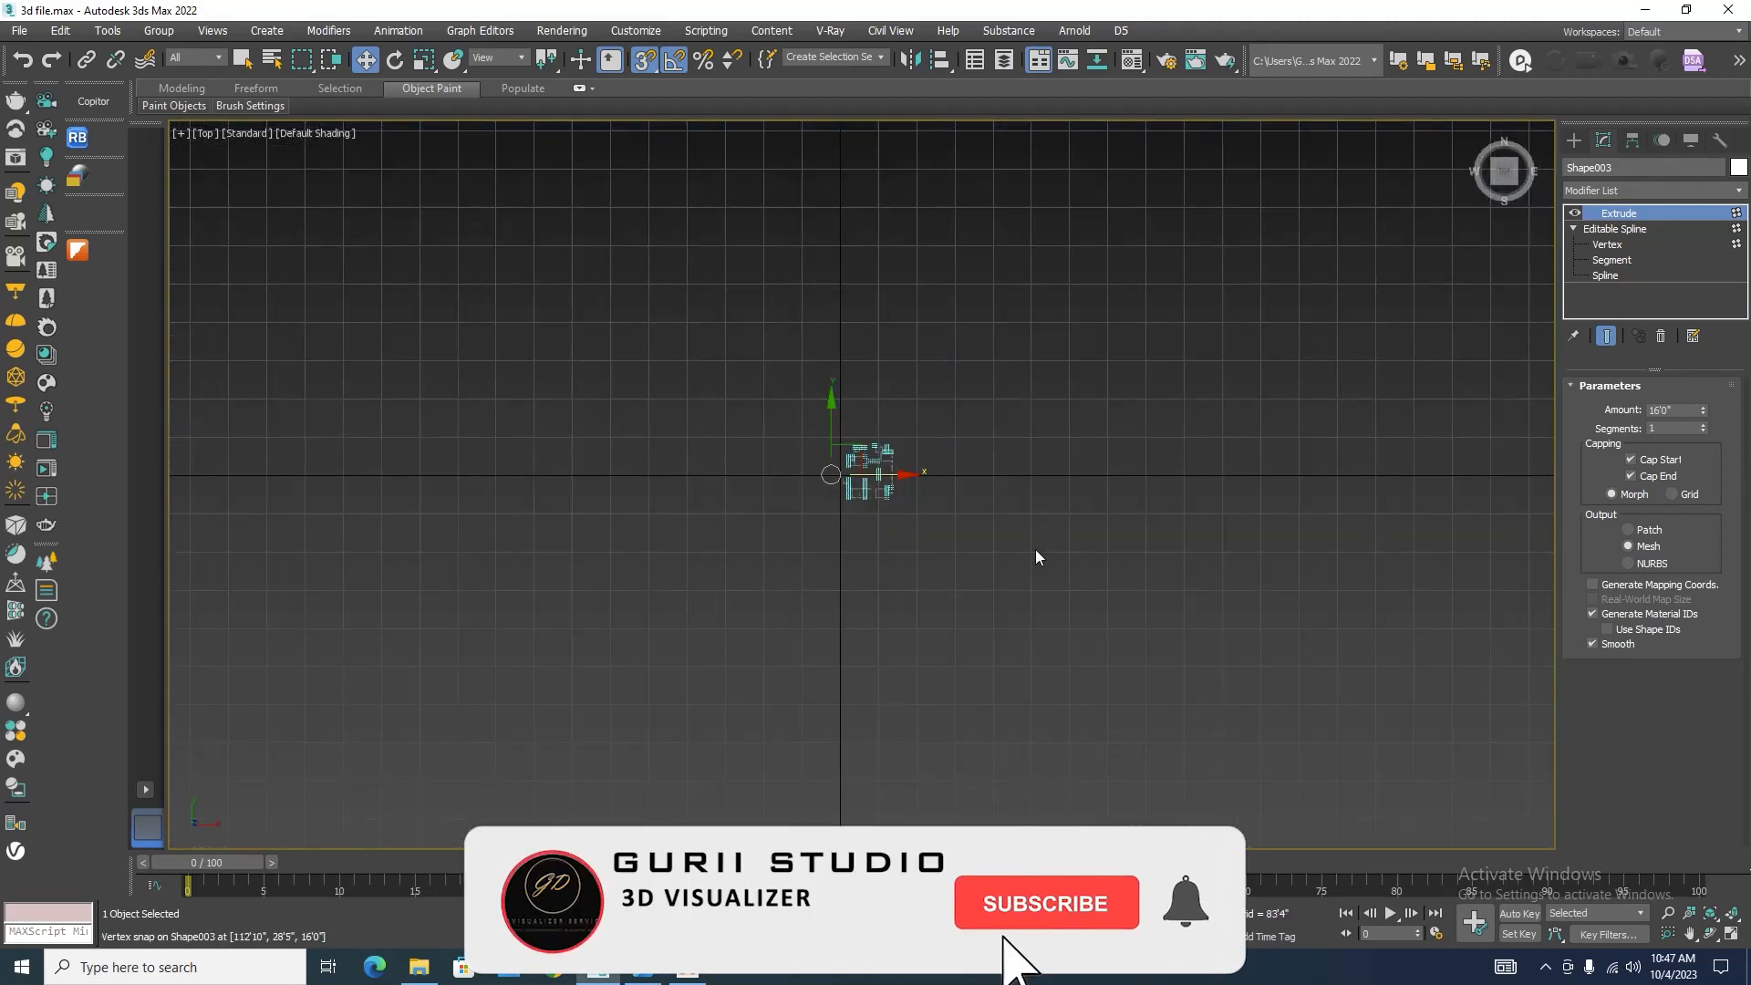
scroll(1031, 547, up, 8)
click(972, 520)
middle_drag(972, 519, 1377, 724)
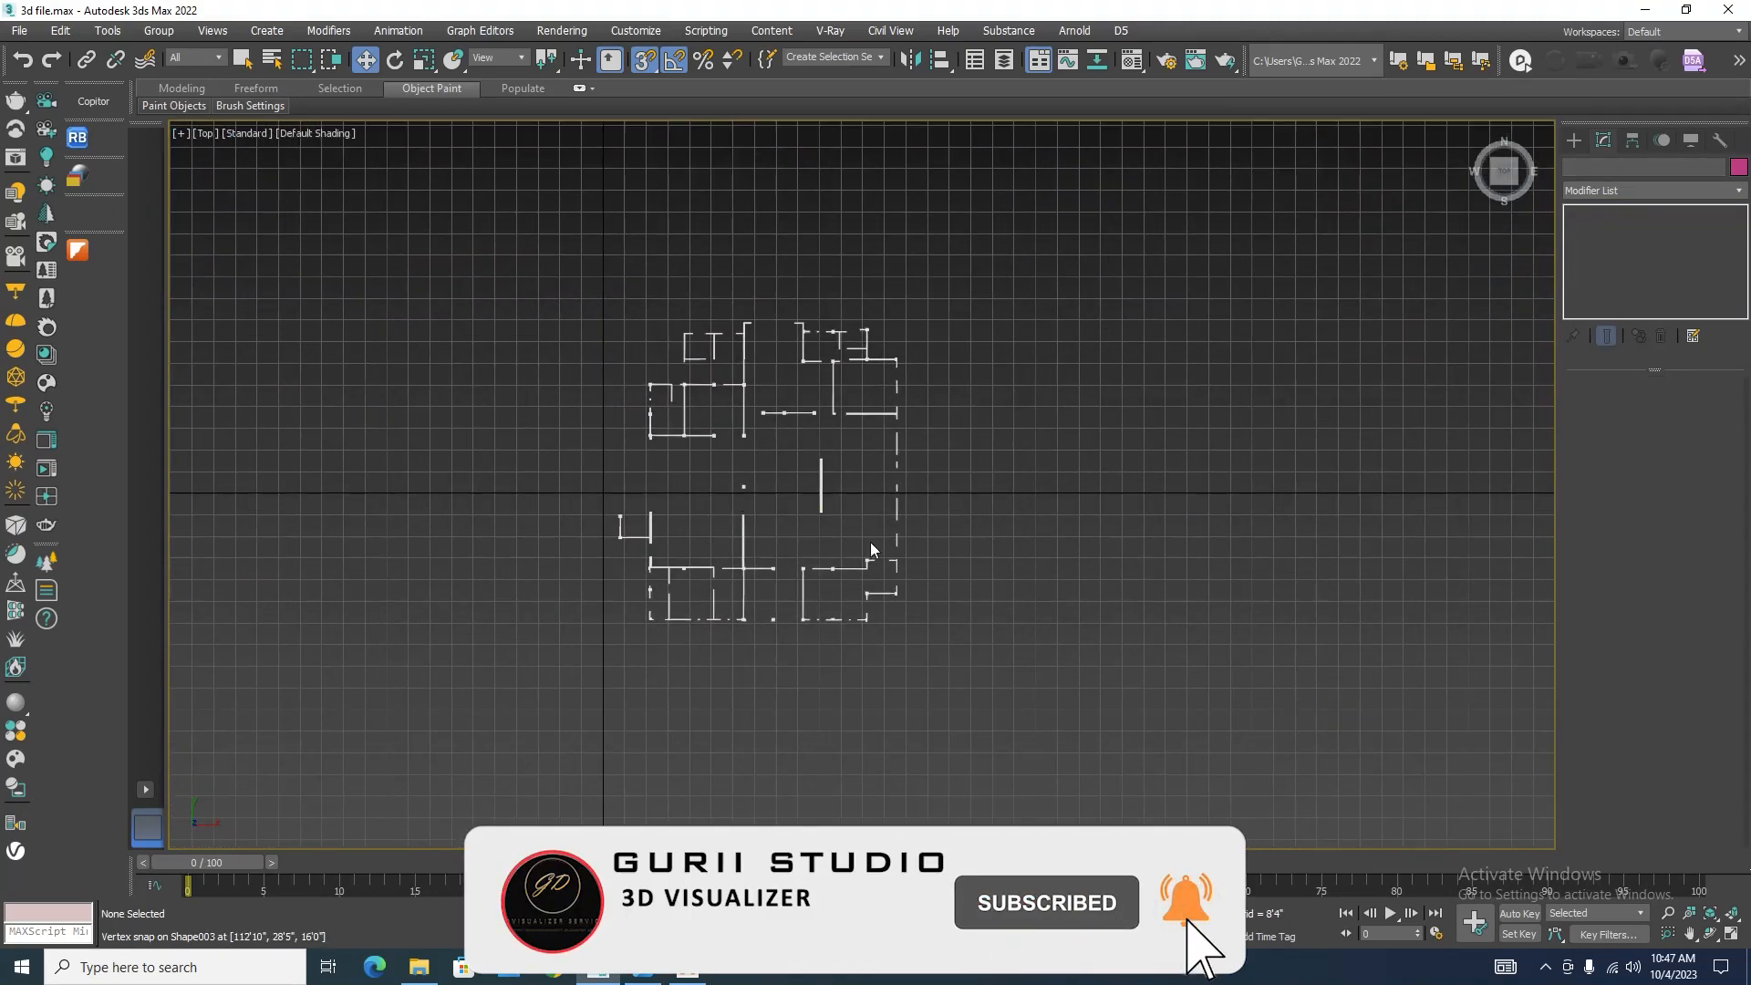
scroll(725, 511, up, 4)
middle_drag(741, 453, 747, 493)
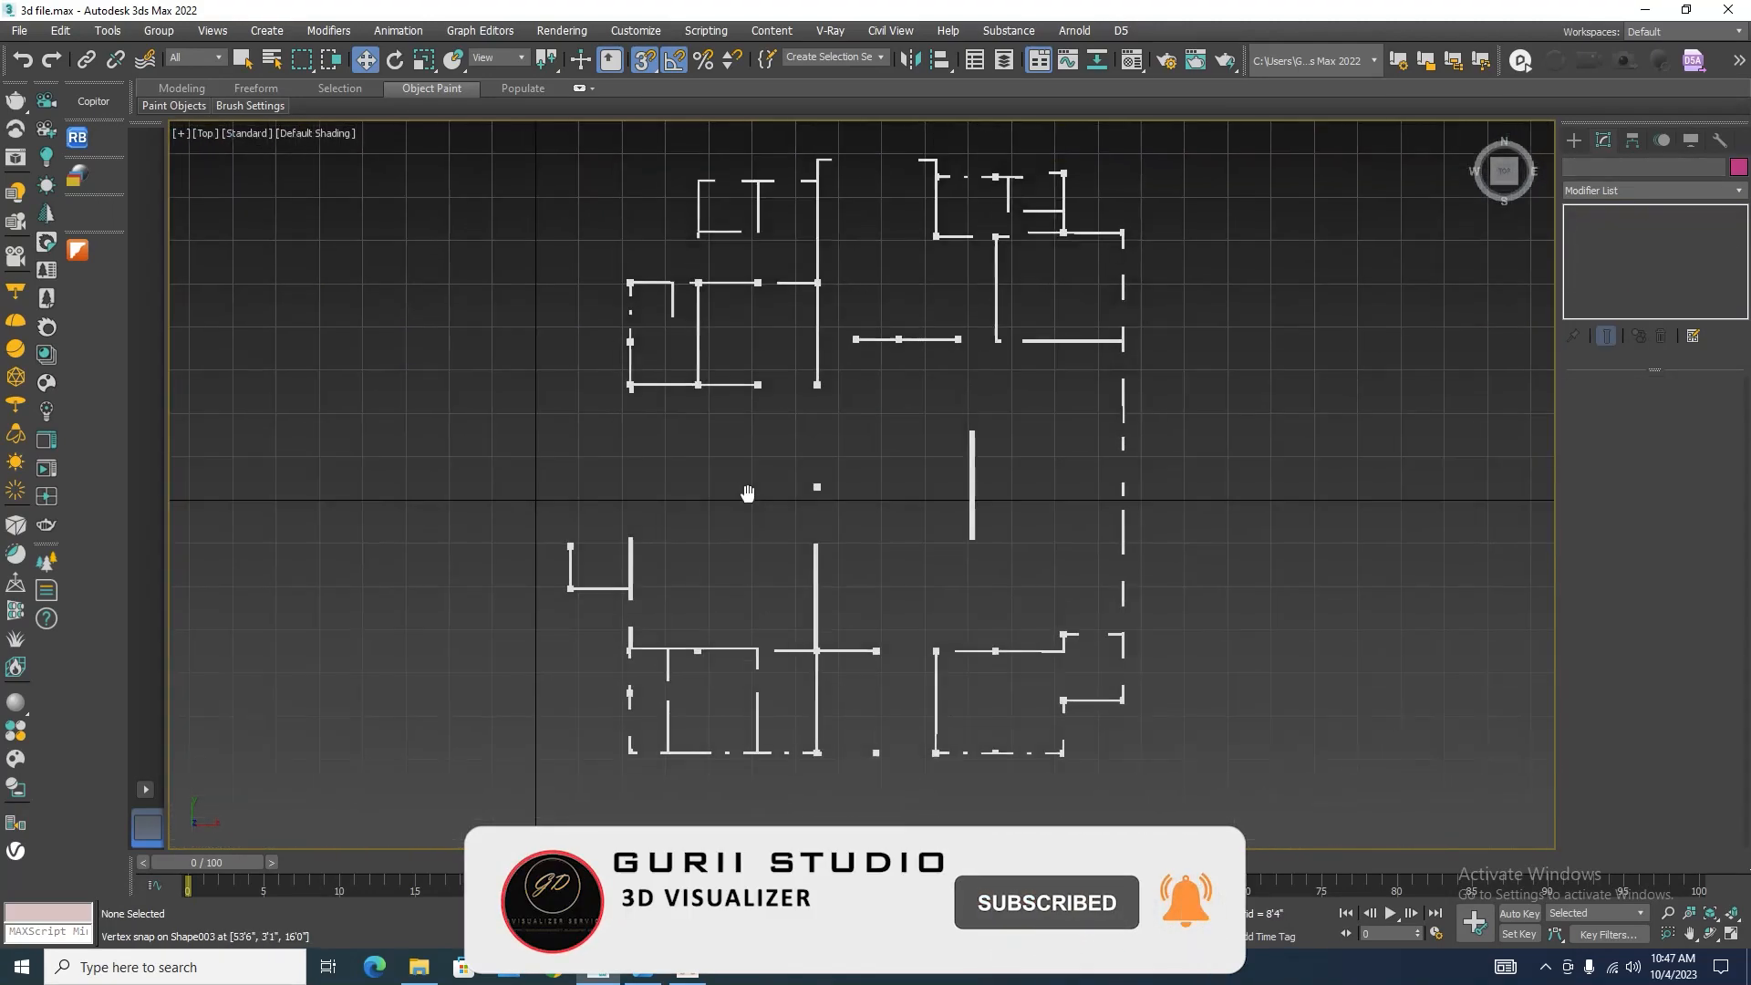
Step: Try to trace the isolated floor's outer wall outline with a snapped line, working in wireframe display
click(1573, 141)
click(1596, 170)
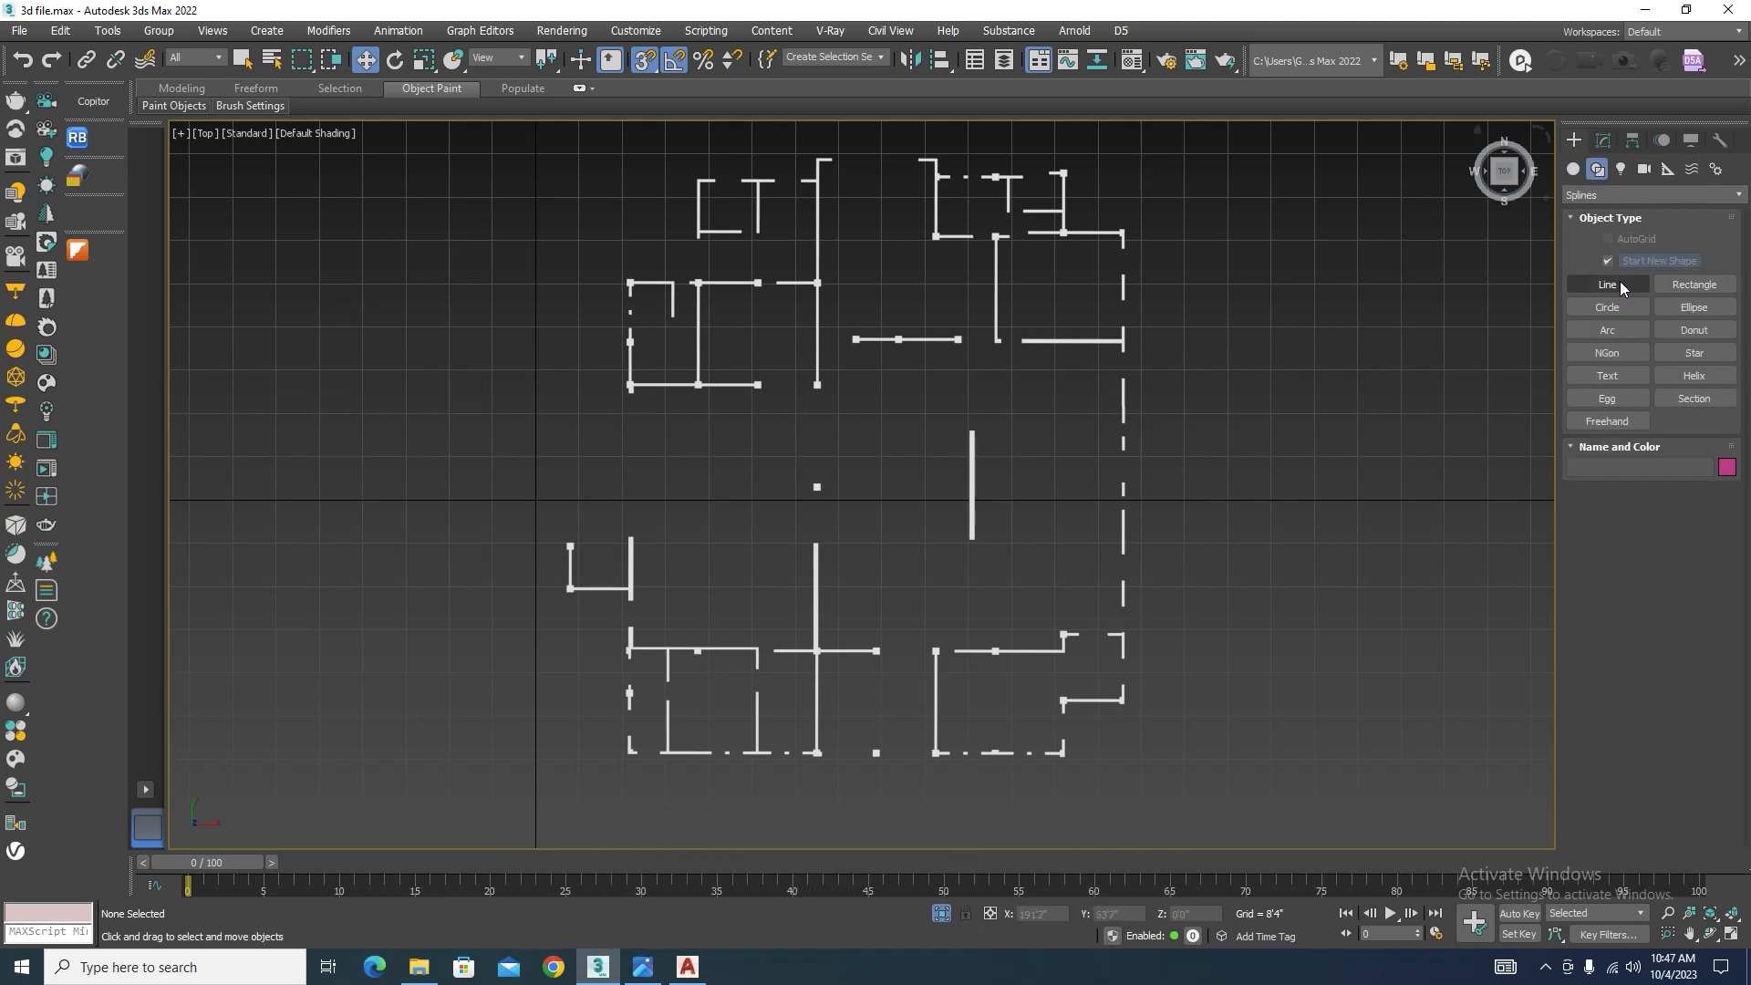
click(1611, 284)
scroll(1095, 423, down, 3)
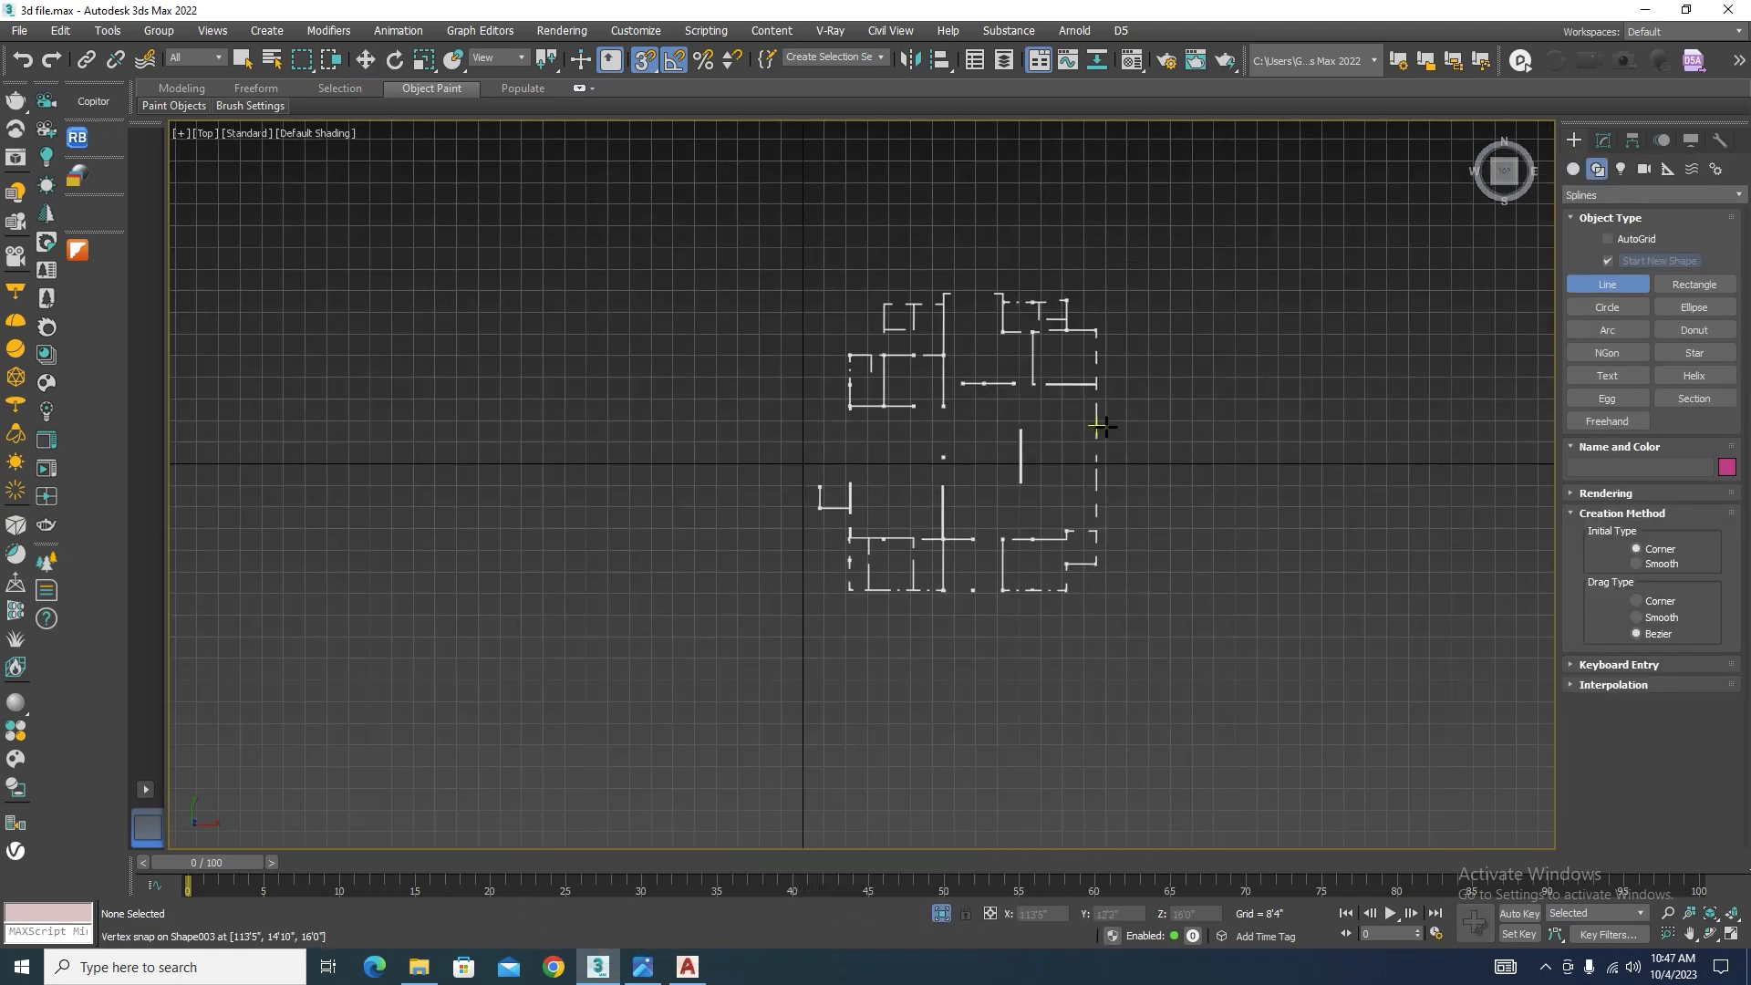
scroll(961, 266, up, 3)
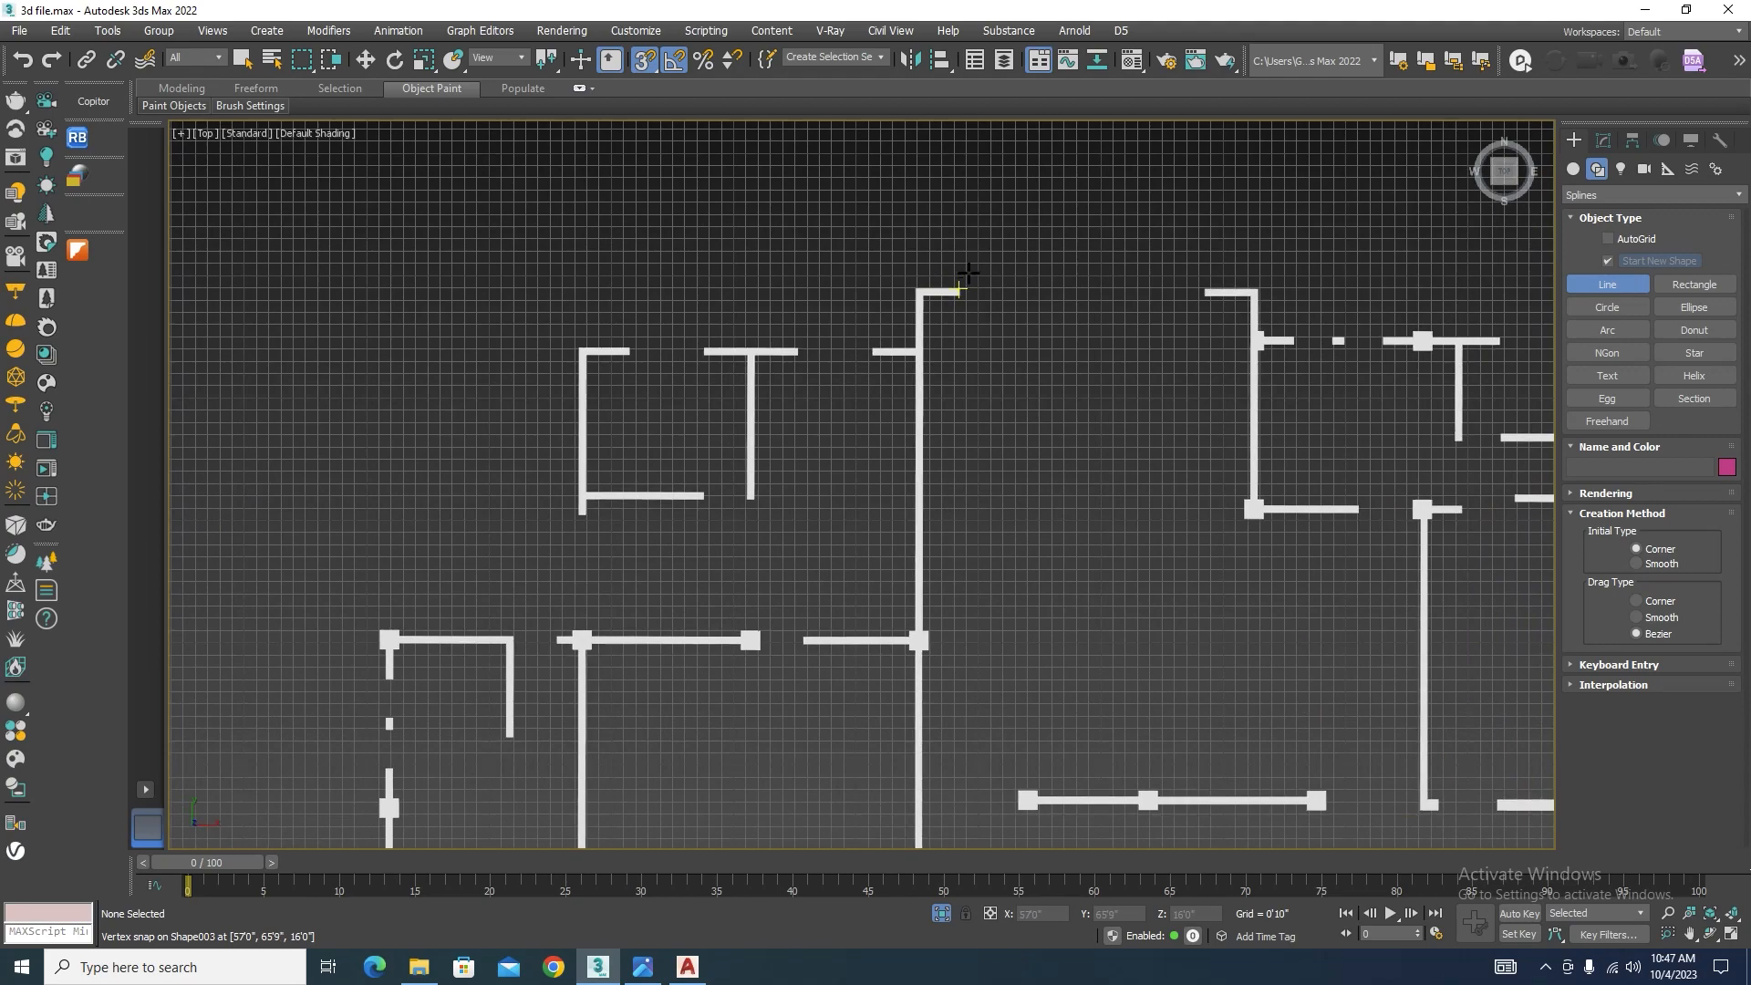
click(972, 286)
scroll(945, 254, up, 2)
key(F3)
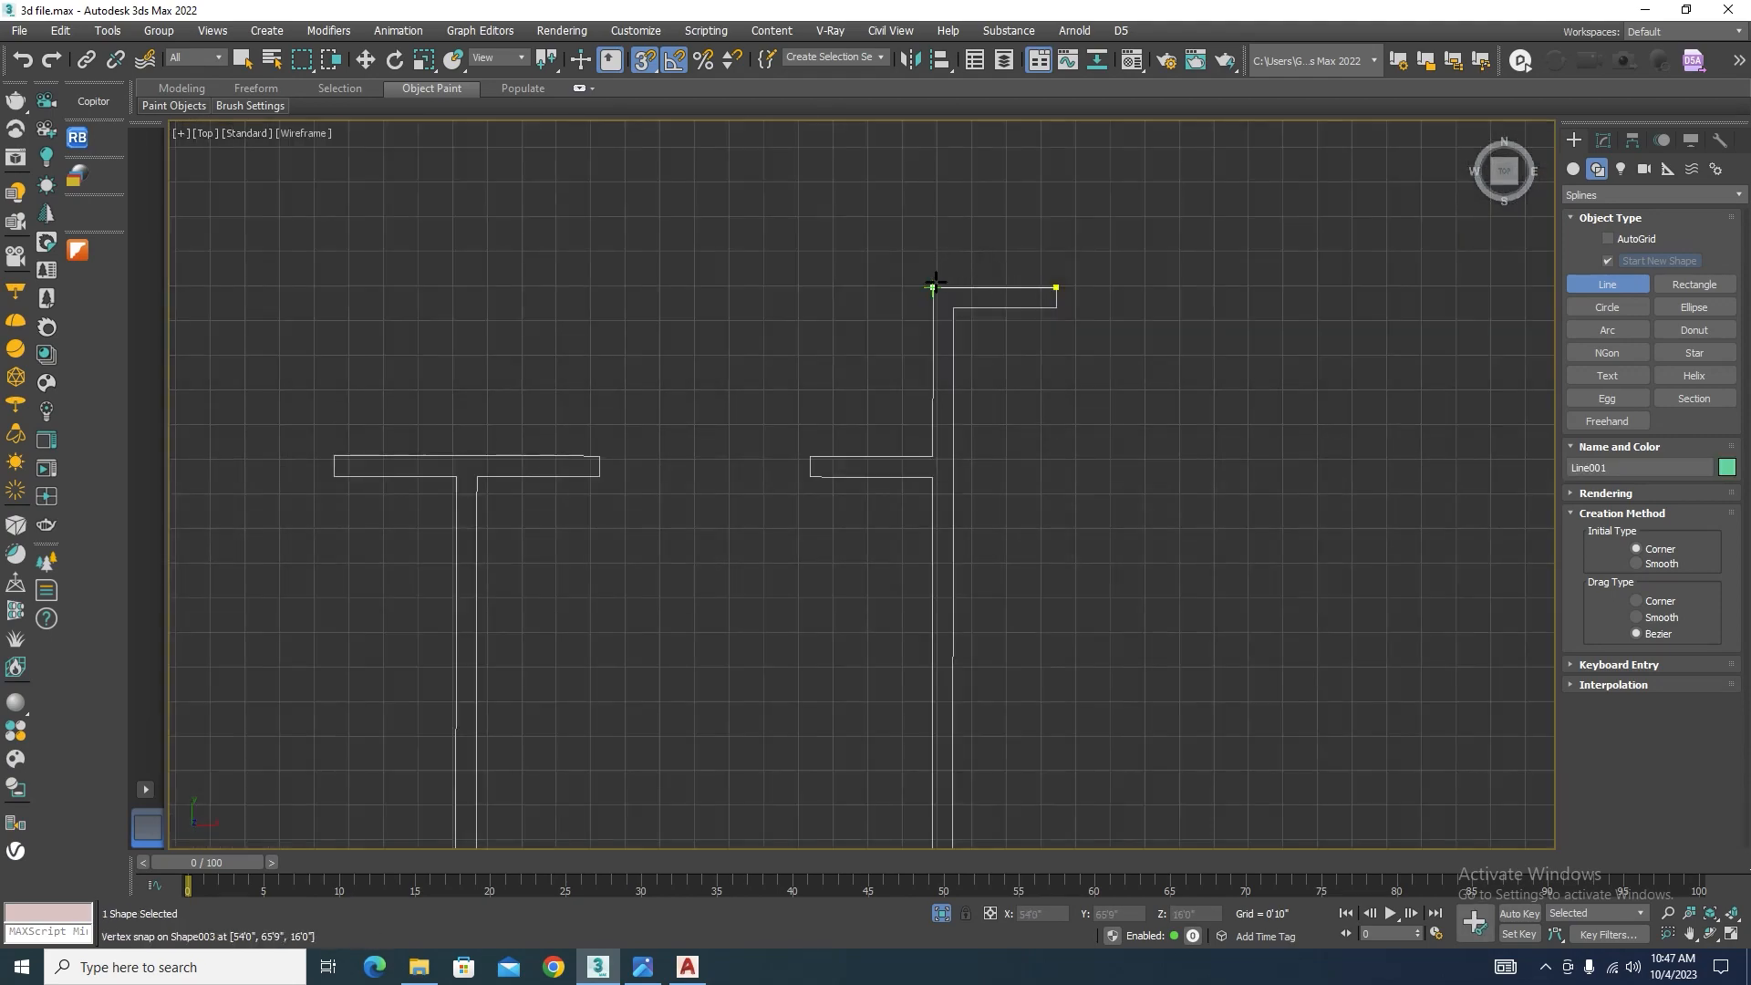
drag(333, 445, 352, 444)
scroll(921, 356, down, 4)
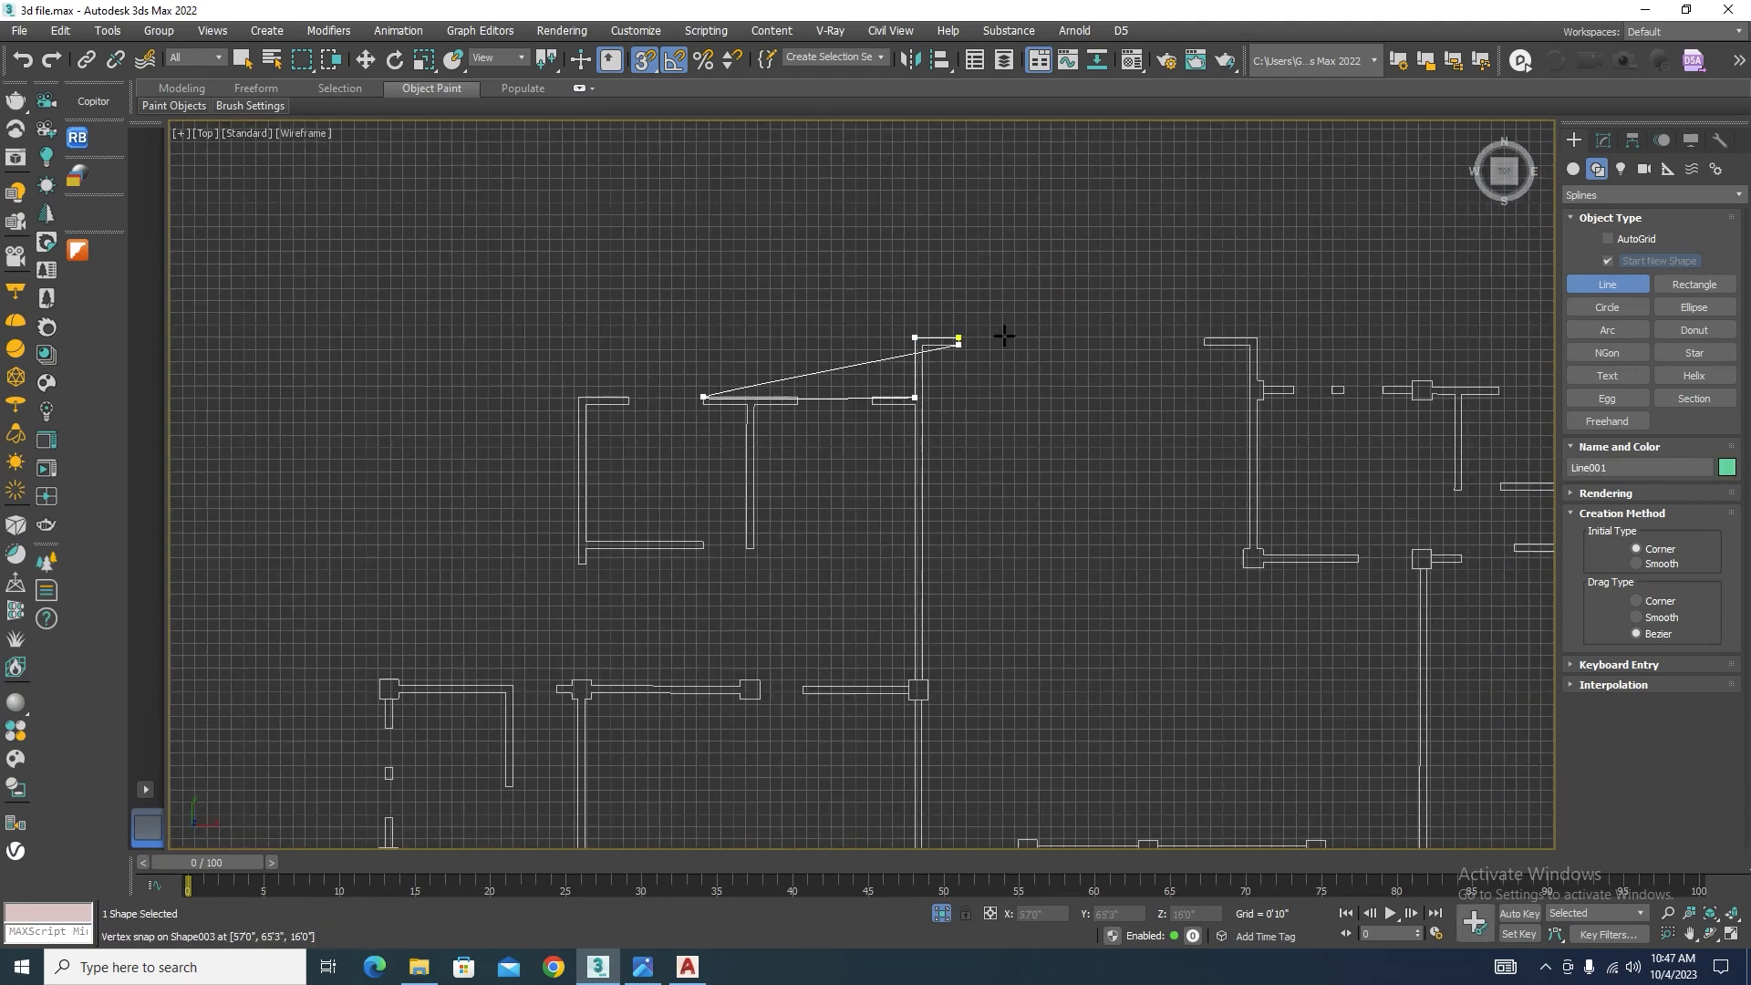
scroll(683, 390, up, 4)
click(750, 354)
scroll(775, 401, down, 3)
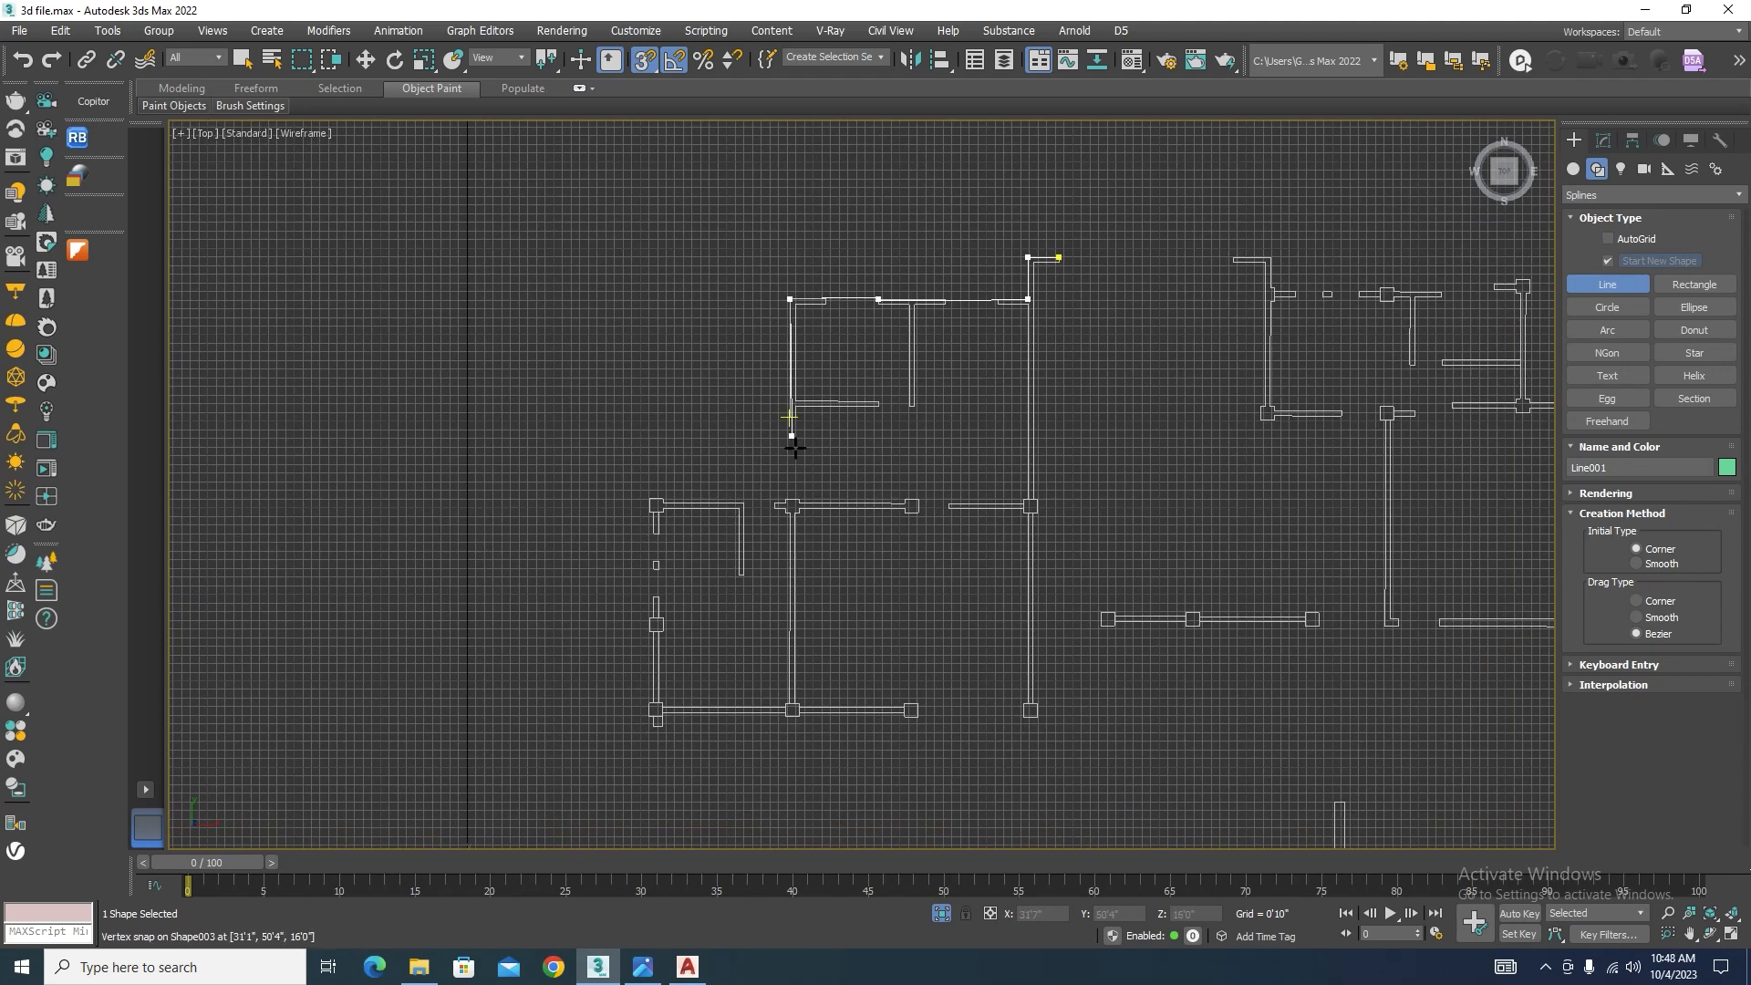
scroll(789, 428, up, 3)
click(776, 620)
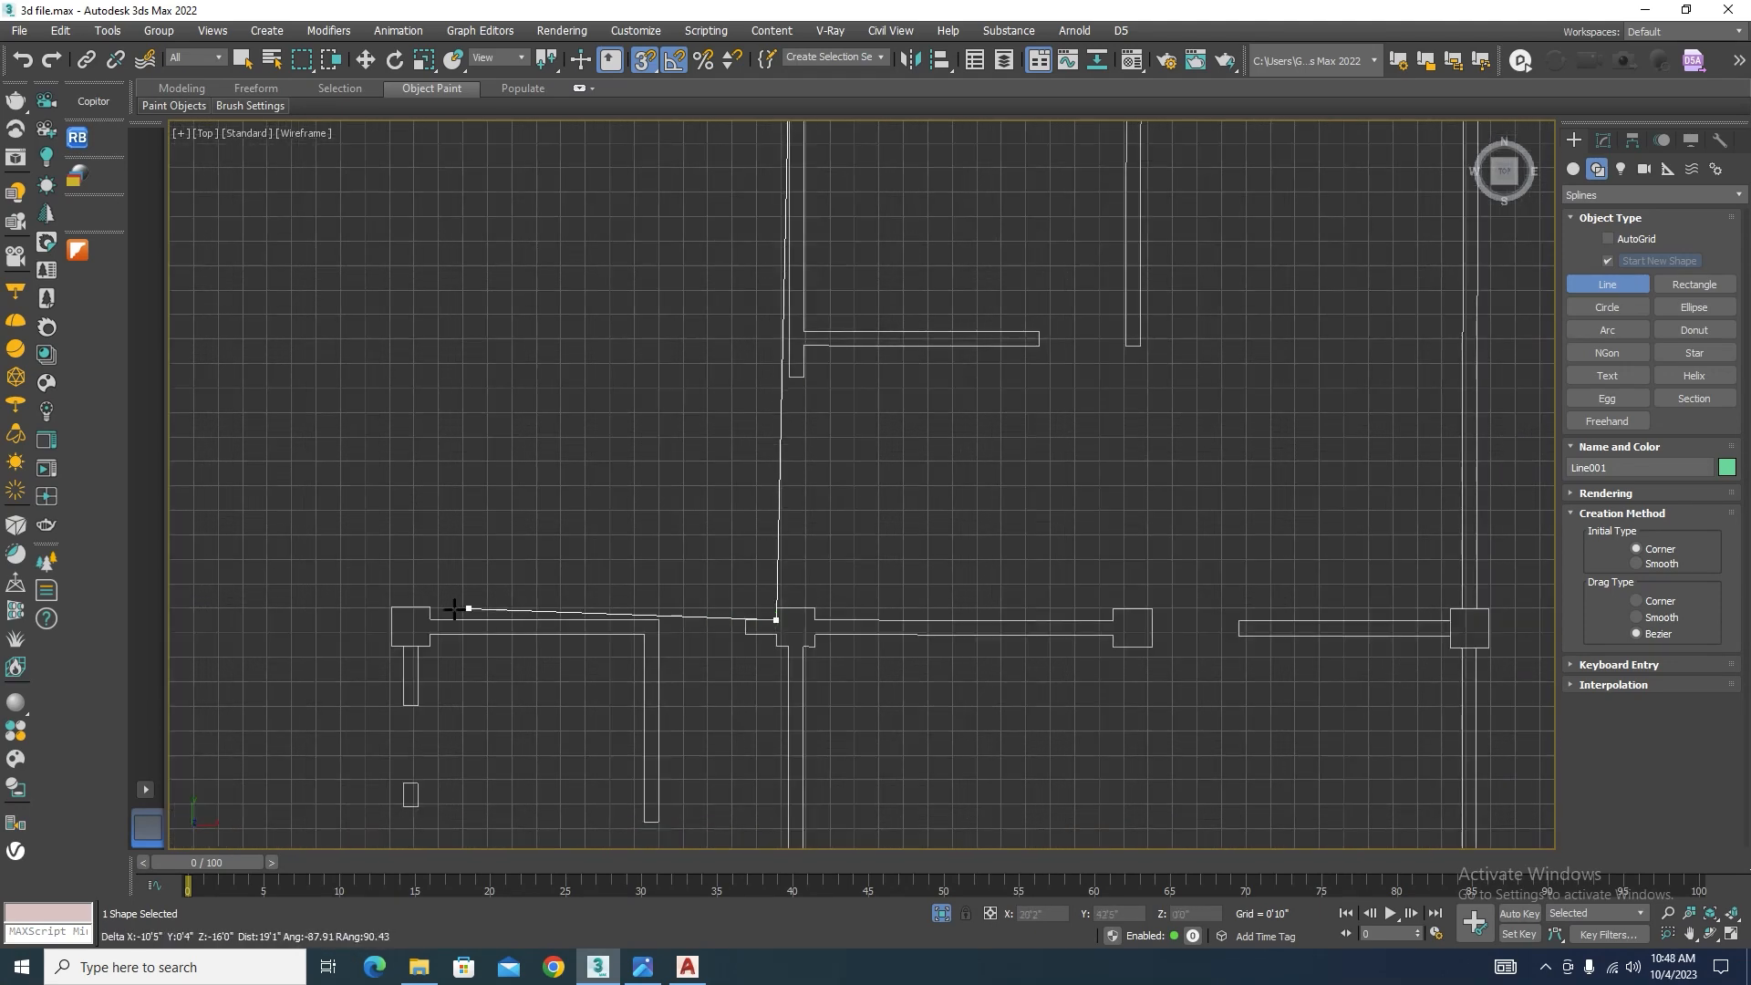
click(391, 606)
scroll(620, 447, down, 5)
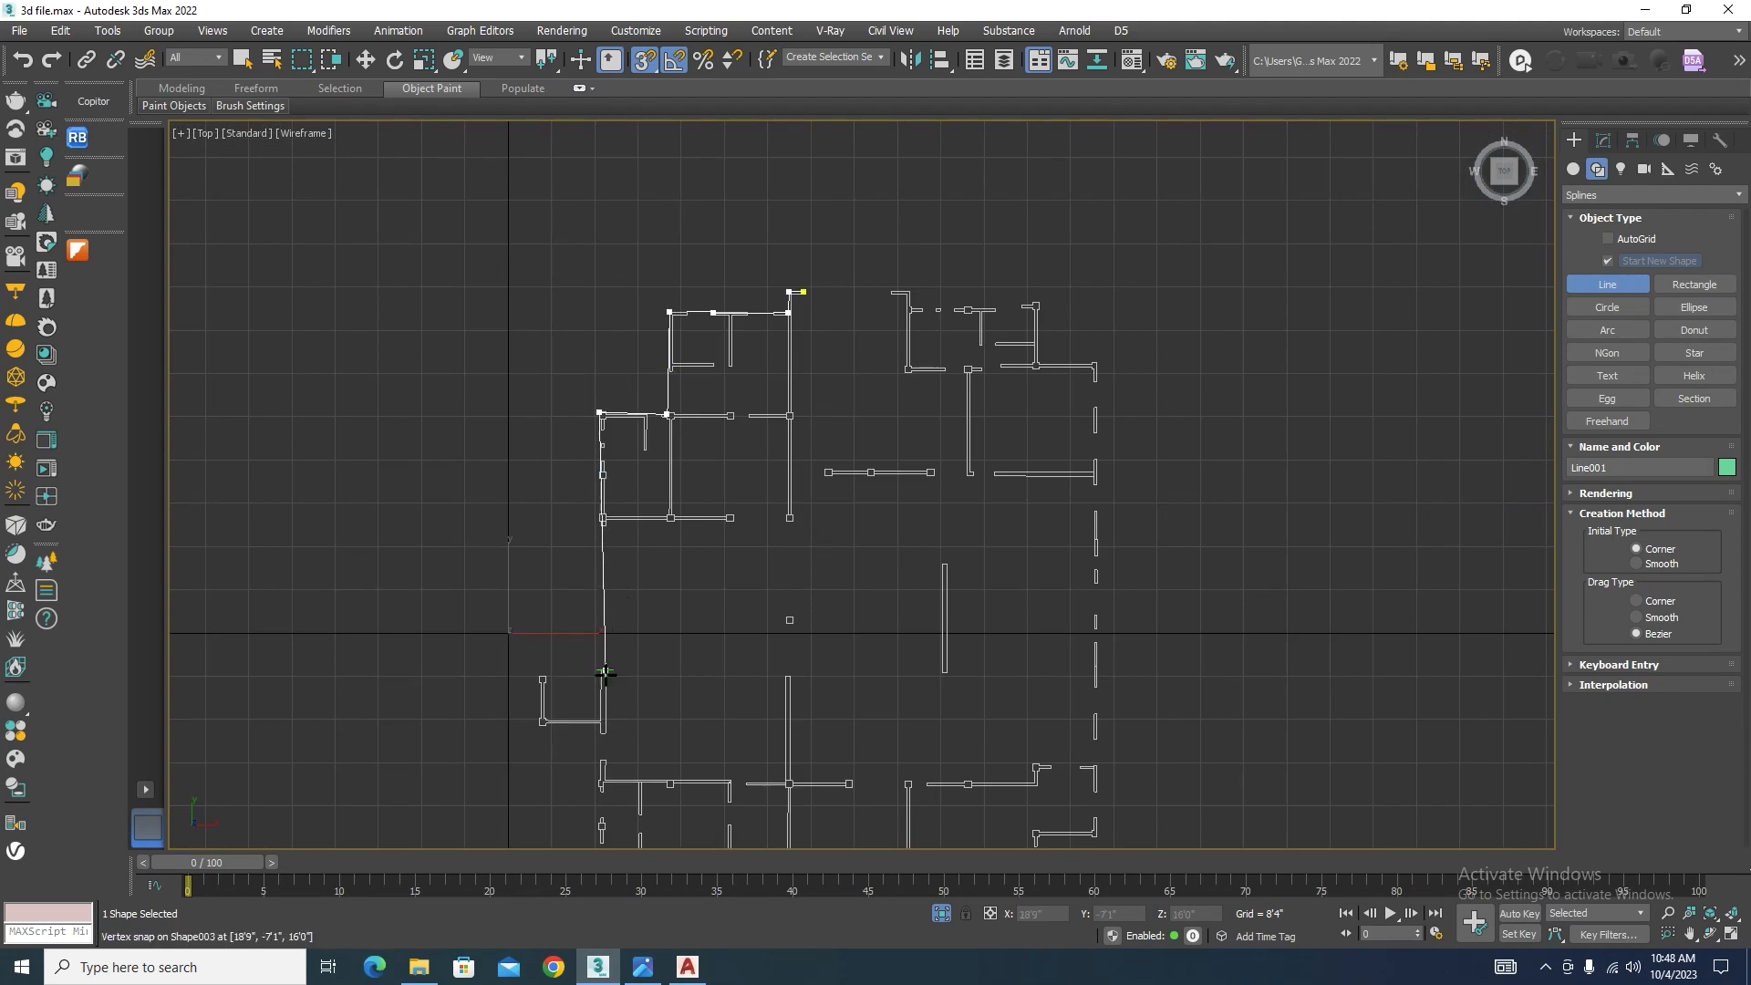
scroll(624, 592, down, 4)
scroll(627, 625, up, 2)
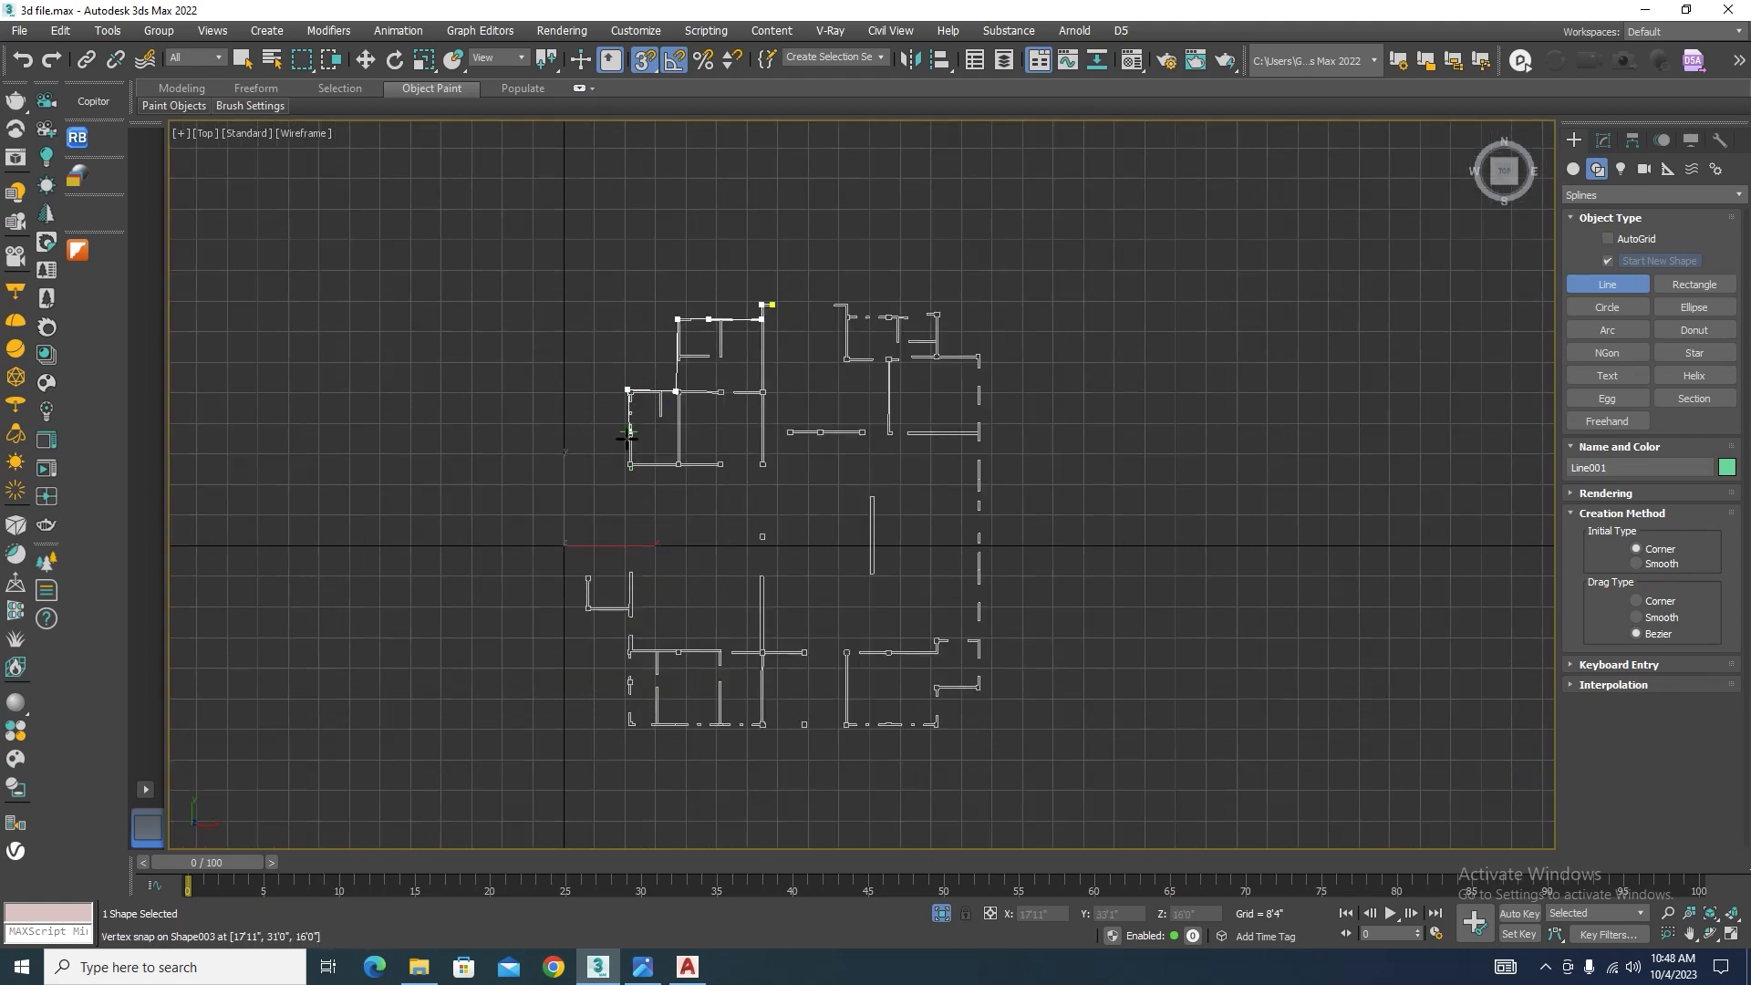
scroll(624, 466, up, 4)
scroll(691, 357, down, 3)
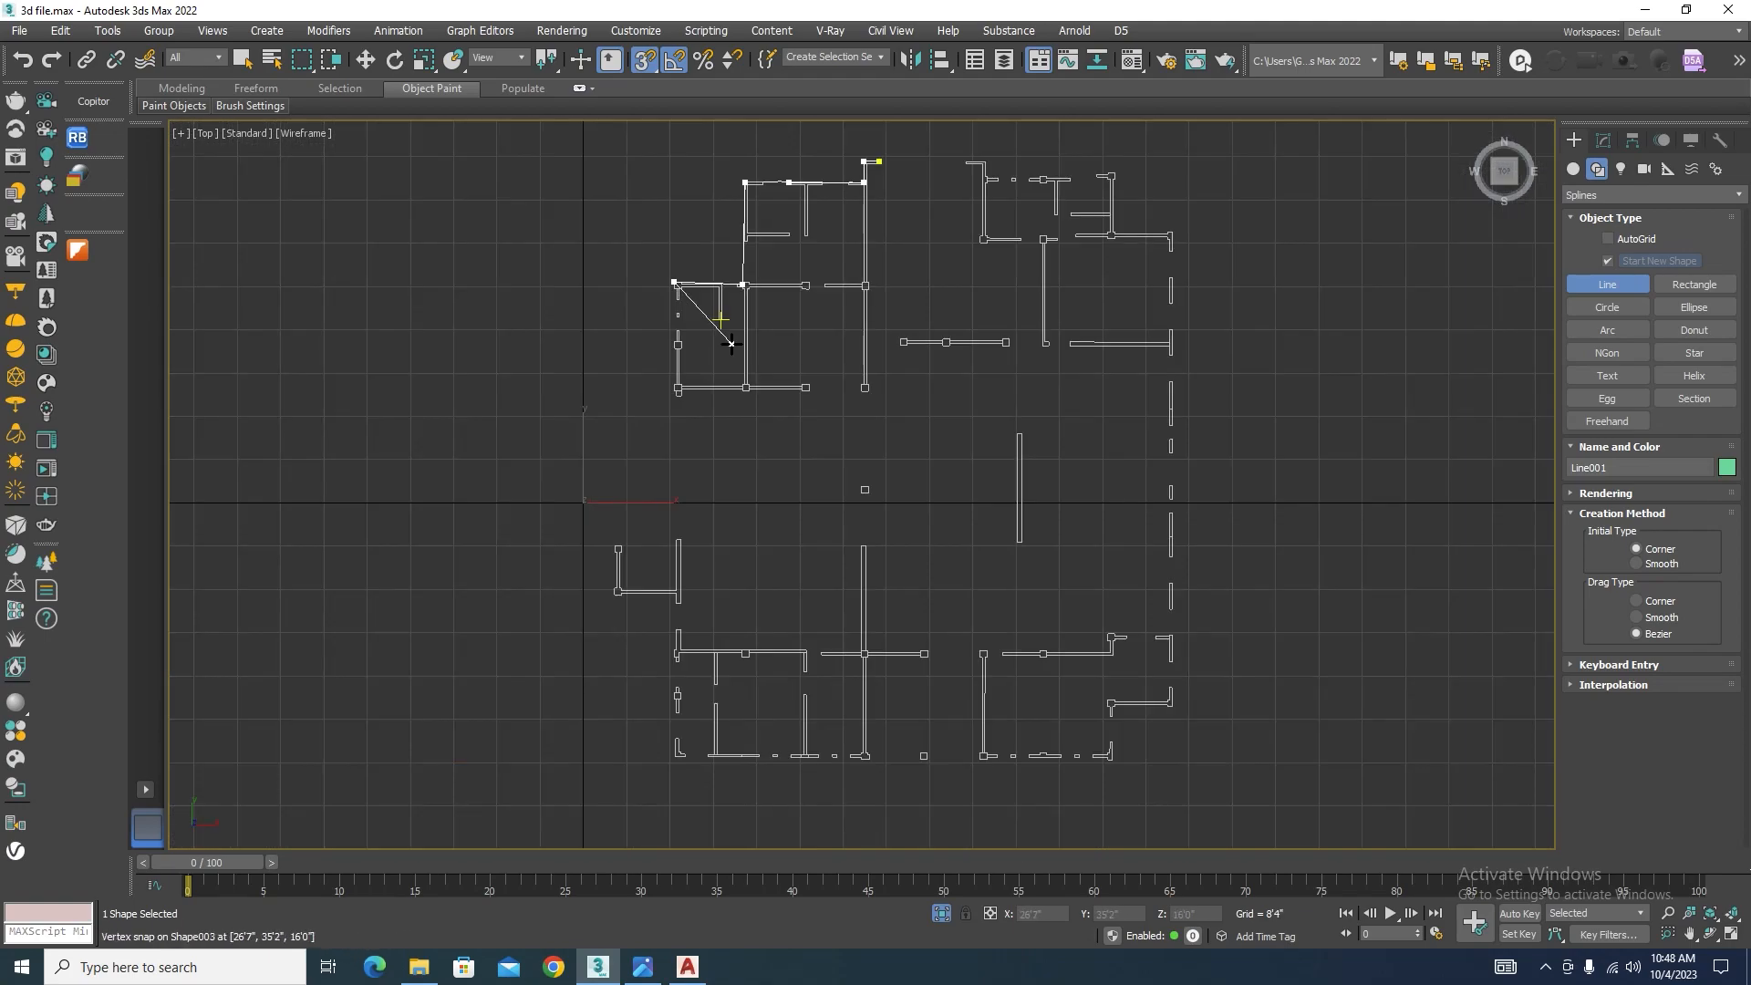
Step: End the unfinished outline line and delete it
right_click(692, 374)
scroll(848, 402, down, 6)
right_click(1079, 462)
scroll(852, 338, up, 10)
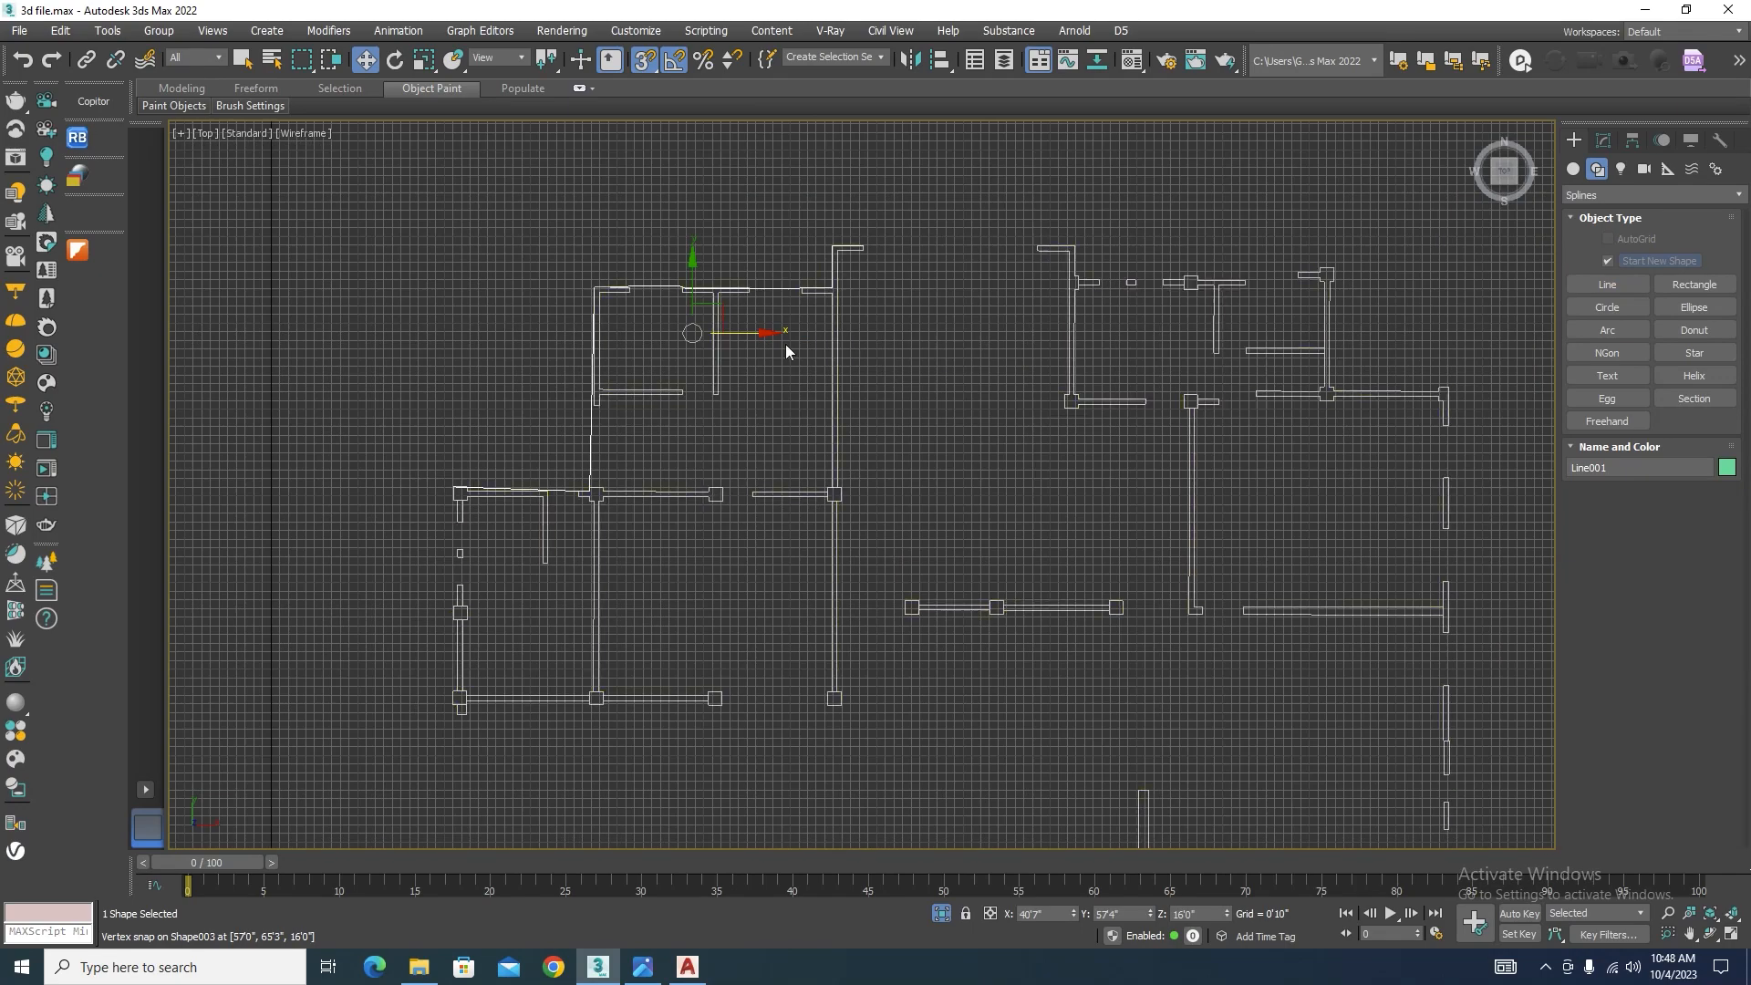
click(747, 369)
click(766, 289)
key(Delete)
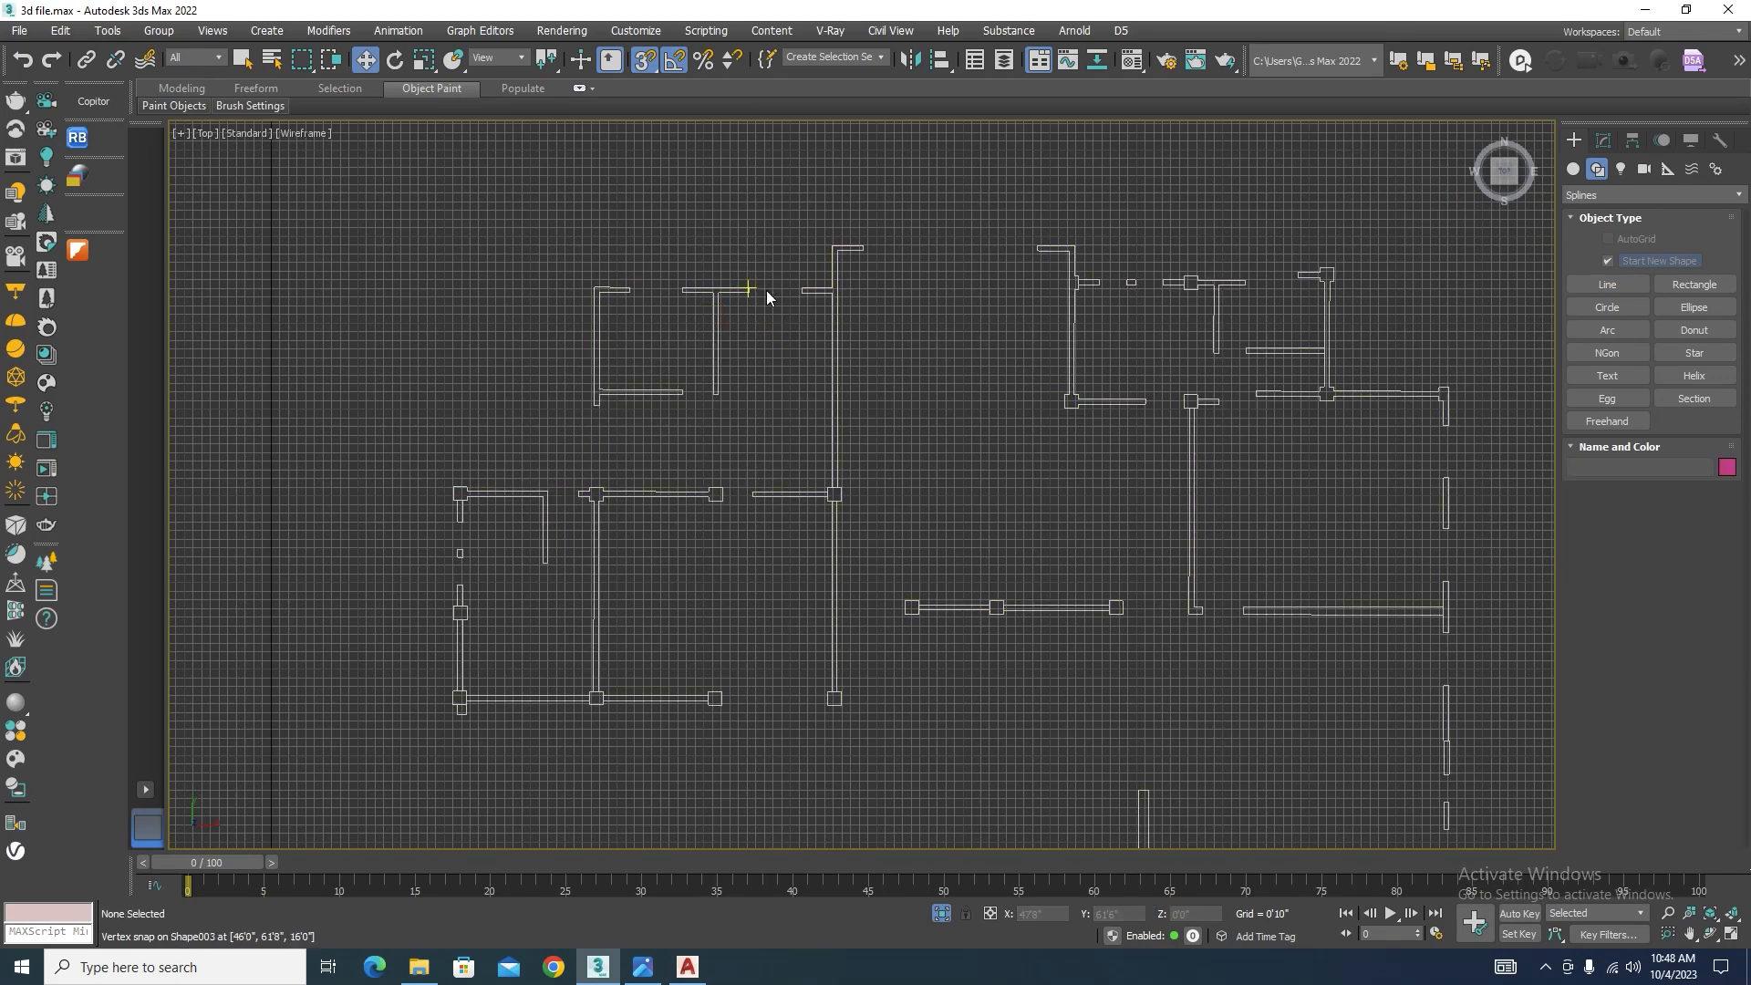
Step: Exit isolation, add the plan linework with the porch outlines to the wall selection, and isolate both together
scroll(766, 289, down, 8)
key(ctrl+a)
click(941, 912)
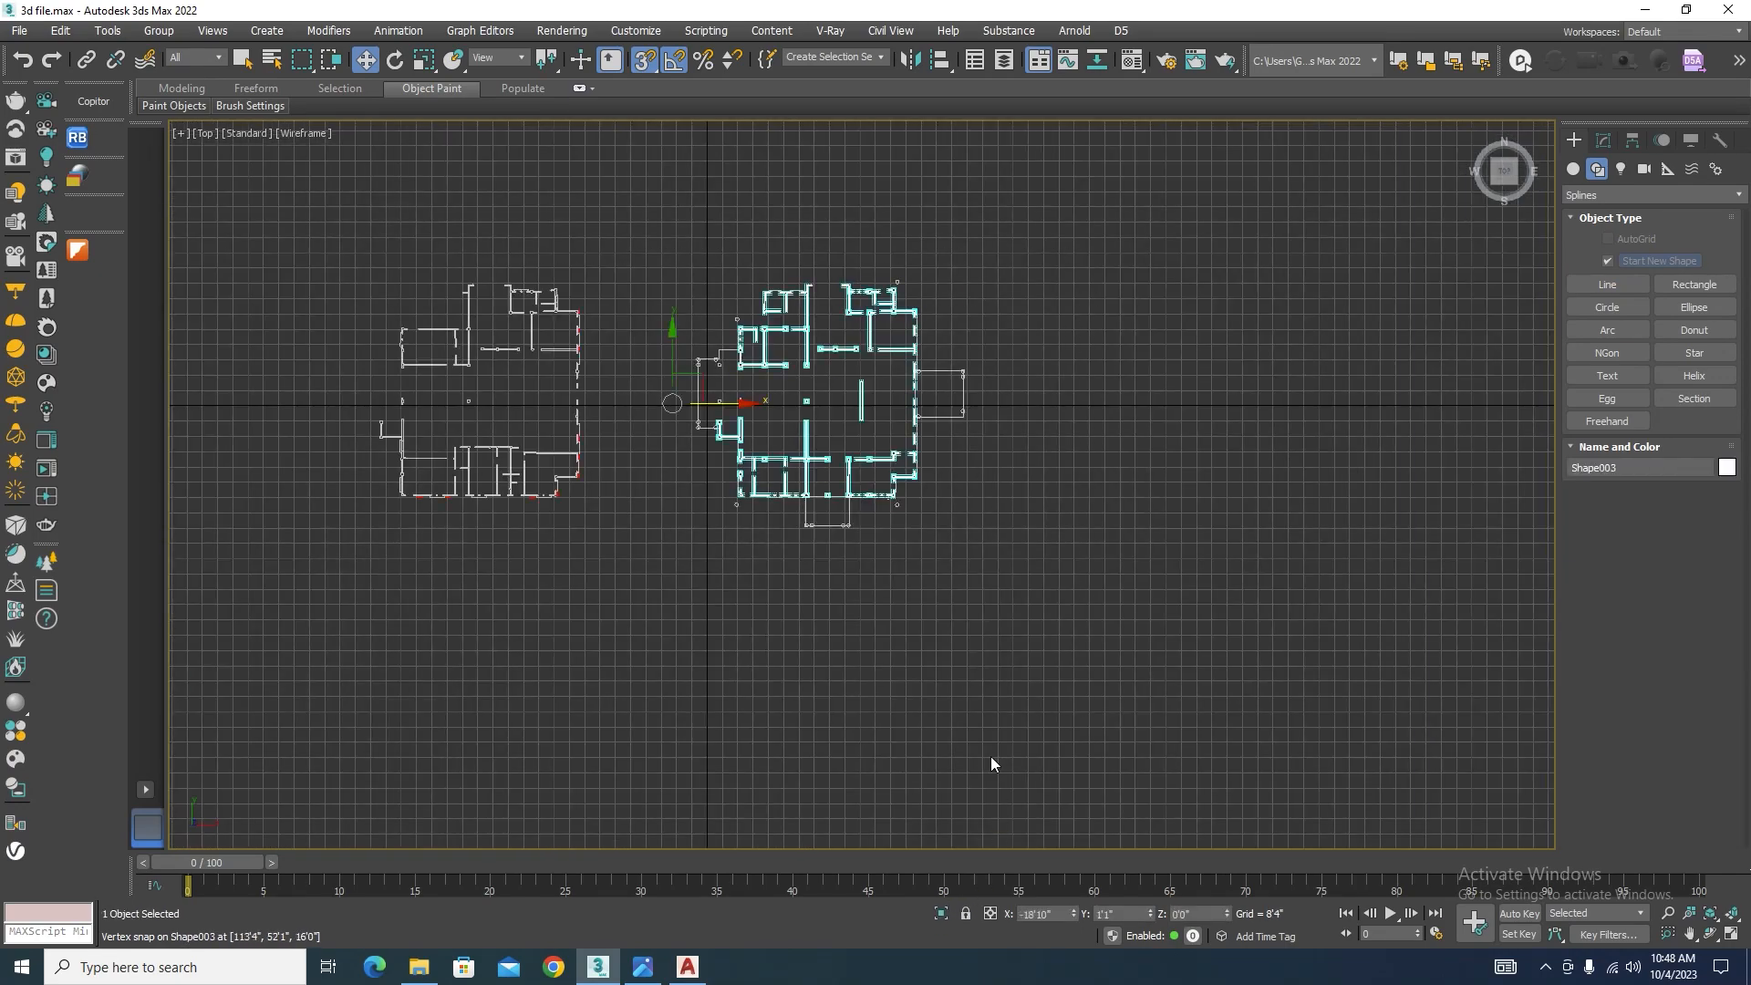
scroll(964, 397, up, 4)
ctrl+drag(1000, 273, 911, 483)
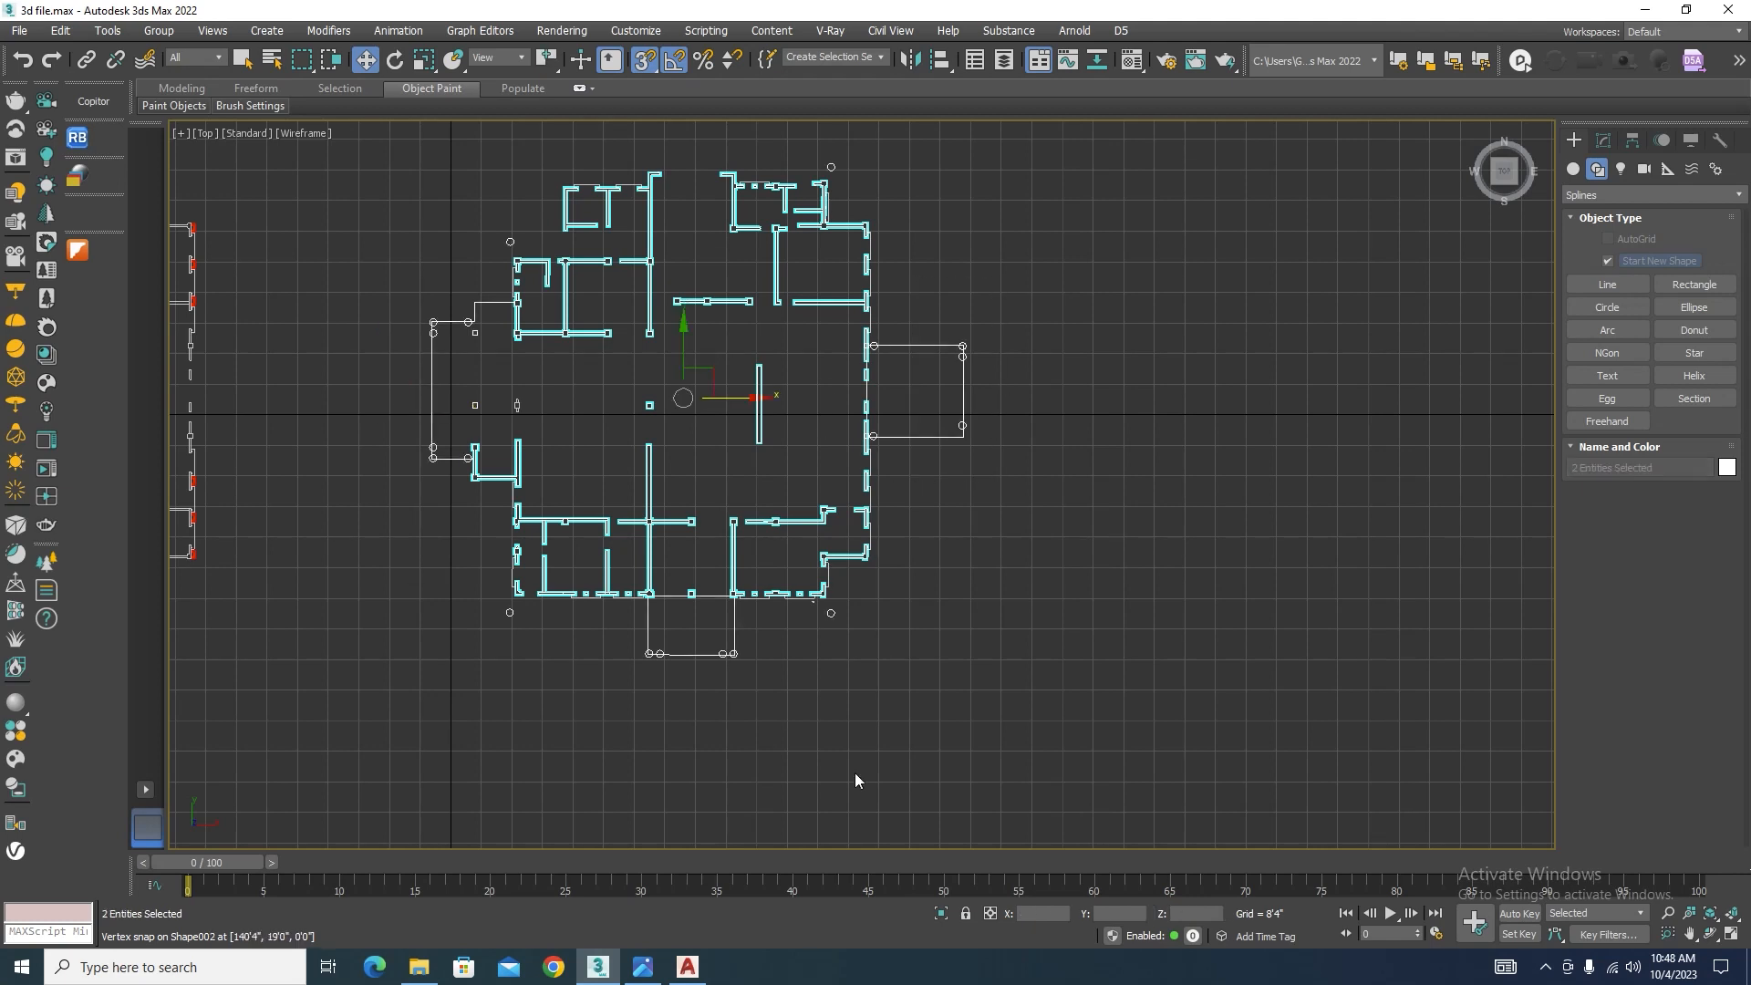
click(939, 913)
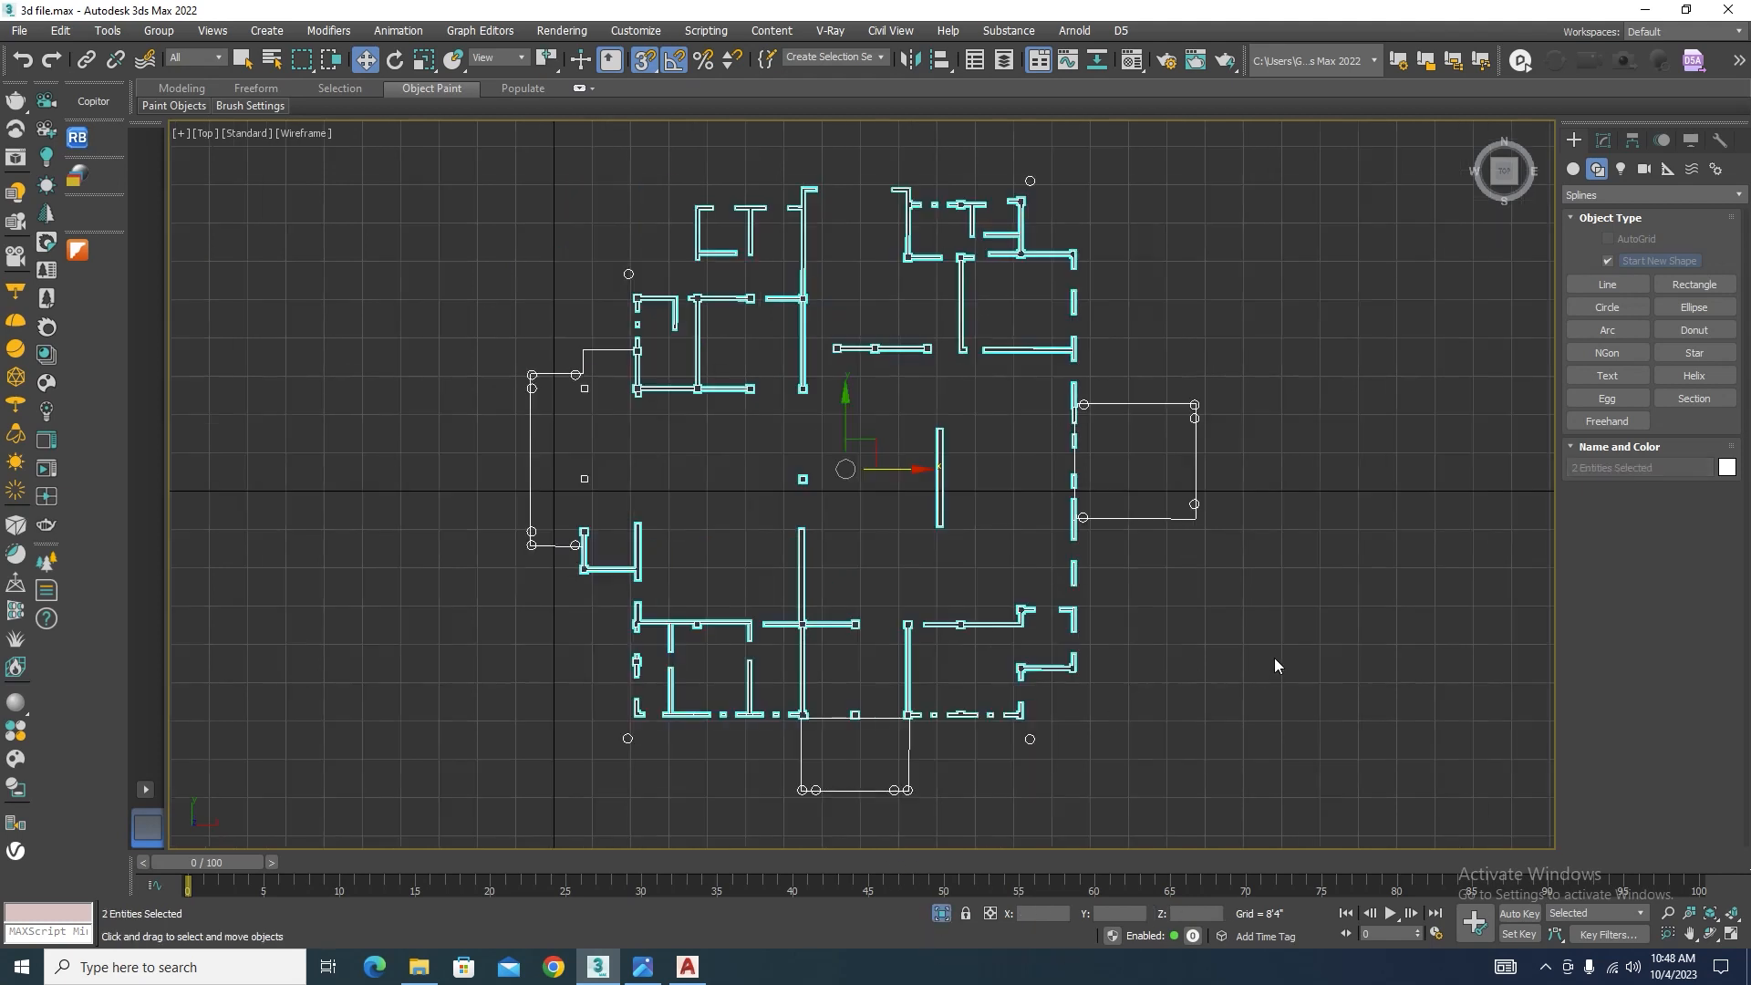
click(1223, 606)
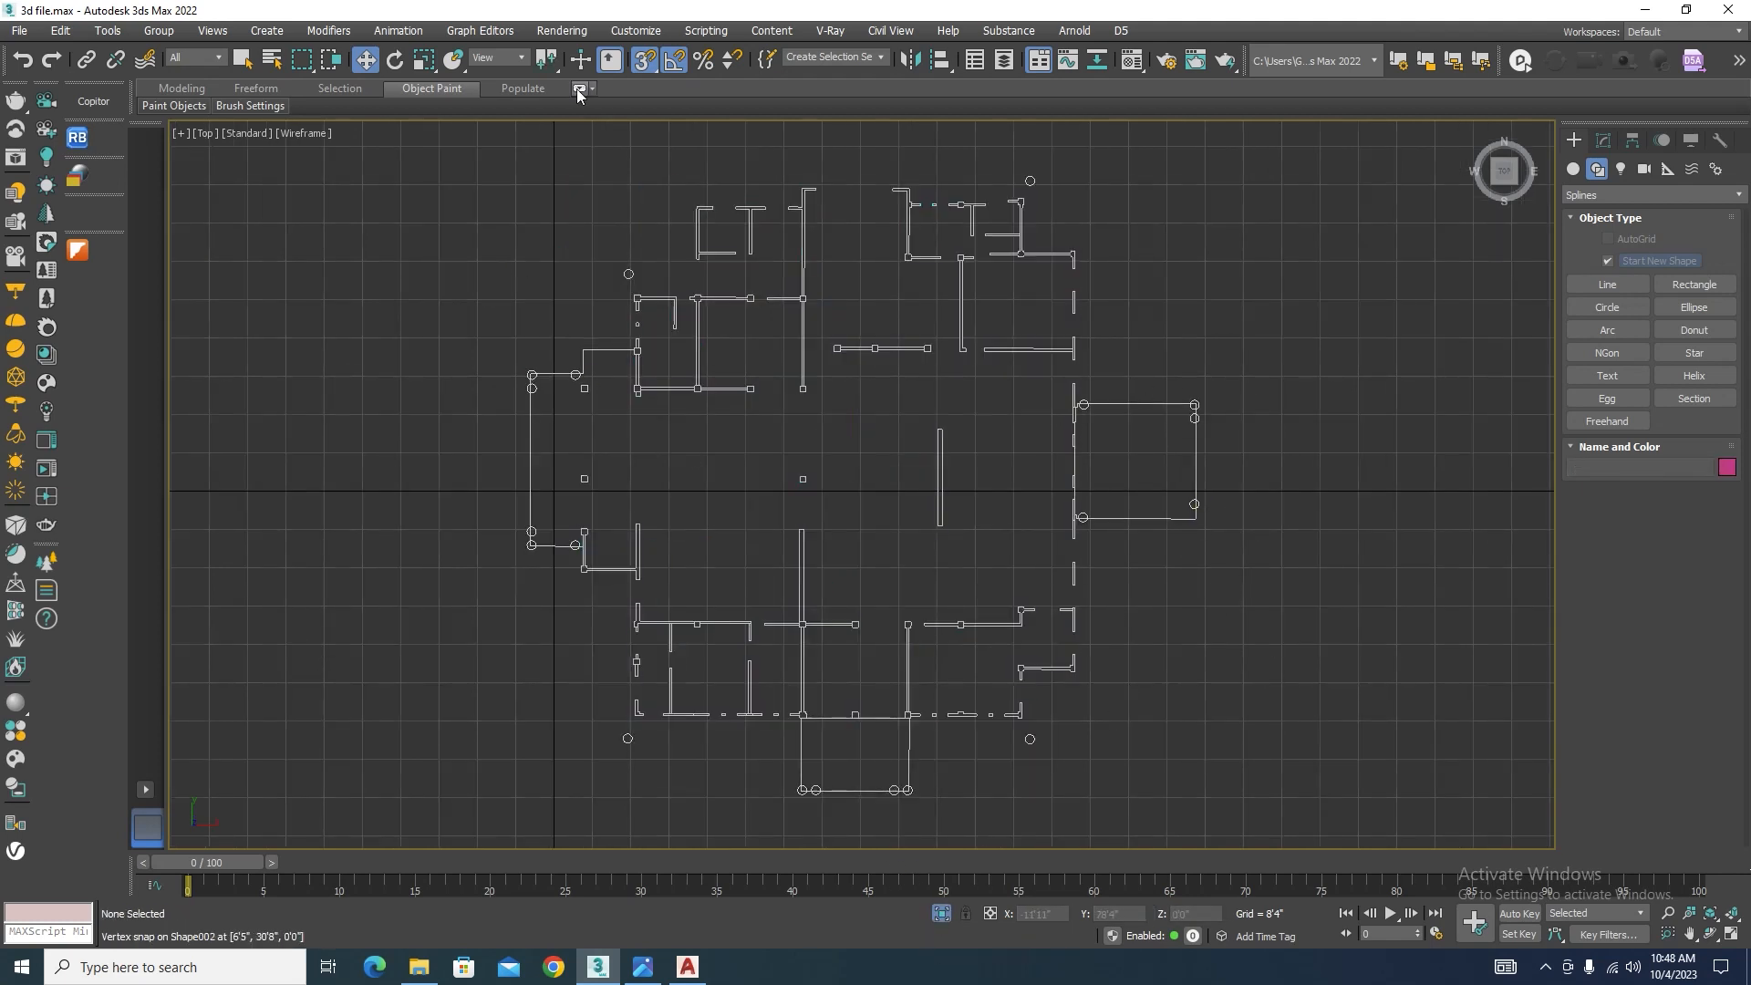
Step: Start a snapped outline line at the right porch's upper outer corner and run it to the main wall
click(1605, 284)
scroll(1213, 392, up, 10)
click(1309, 364)
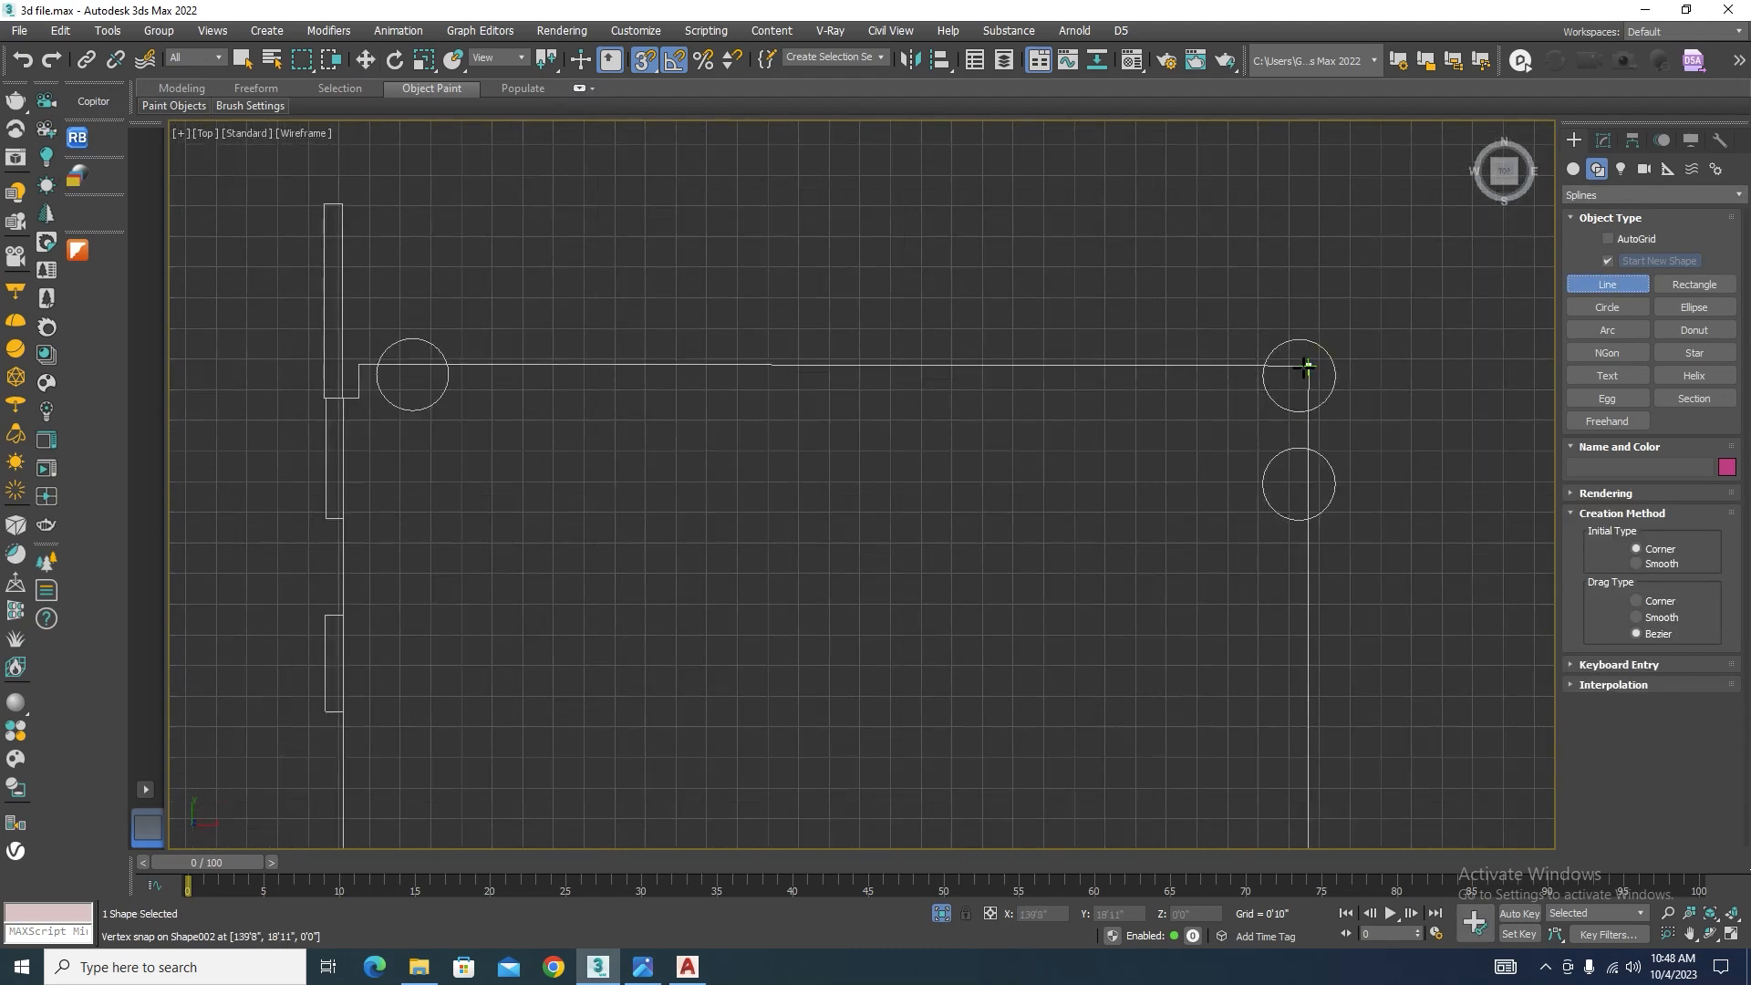
scroll(359, 364, up, 5)
click(336, 472)
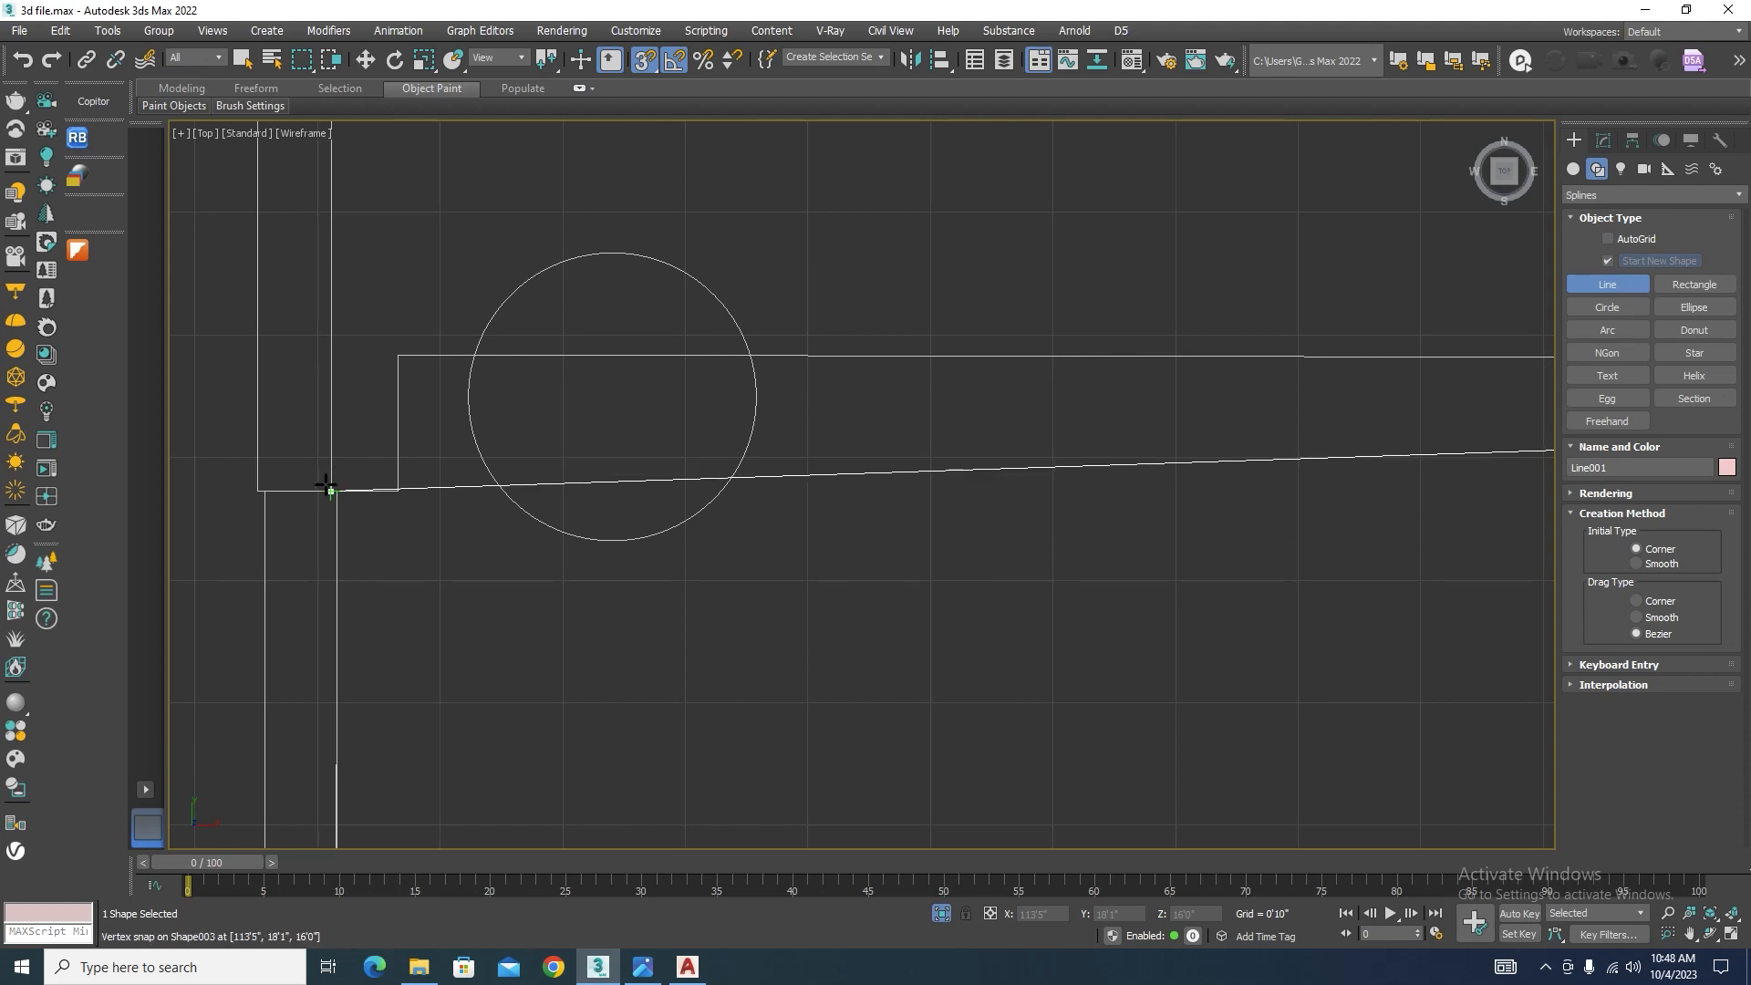
Step: Continue the outline up the right wall and around the stepped upper-right corner of the floor
scroll(1003, 591, down, 10)
scroll(943, 313, up, 7)
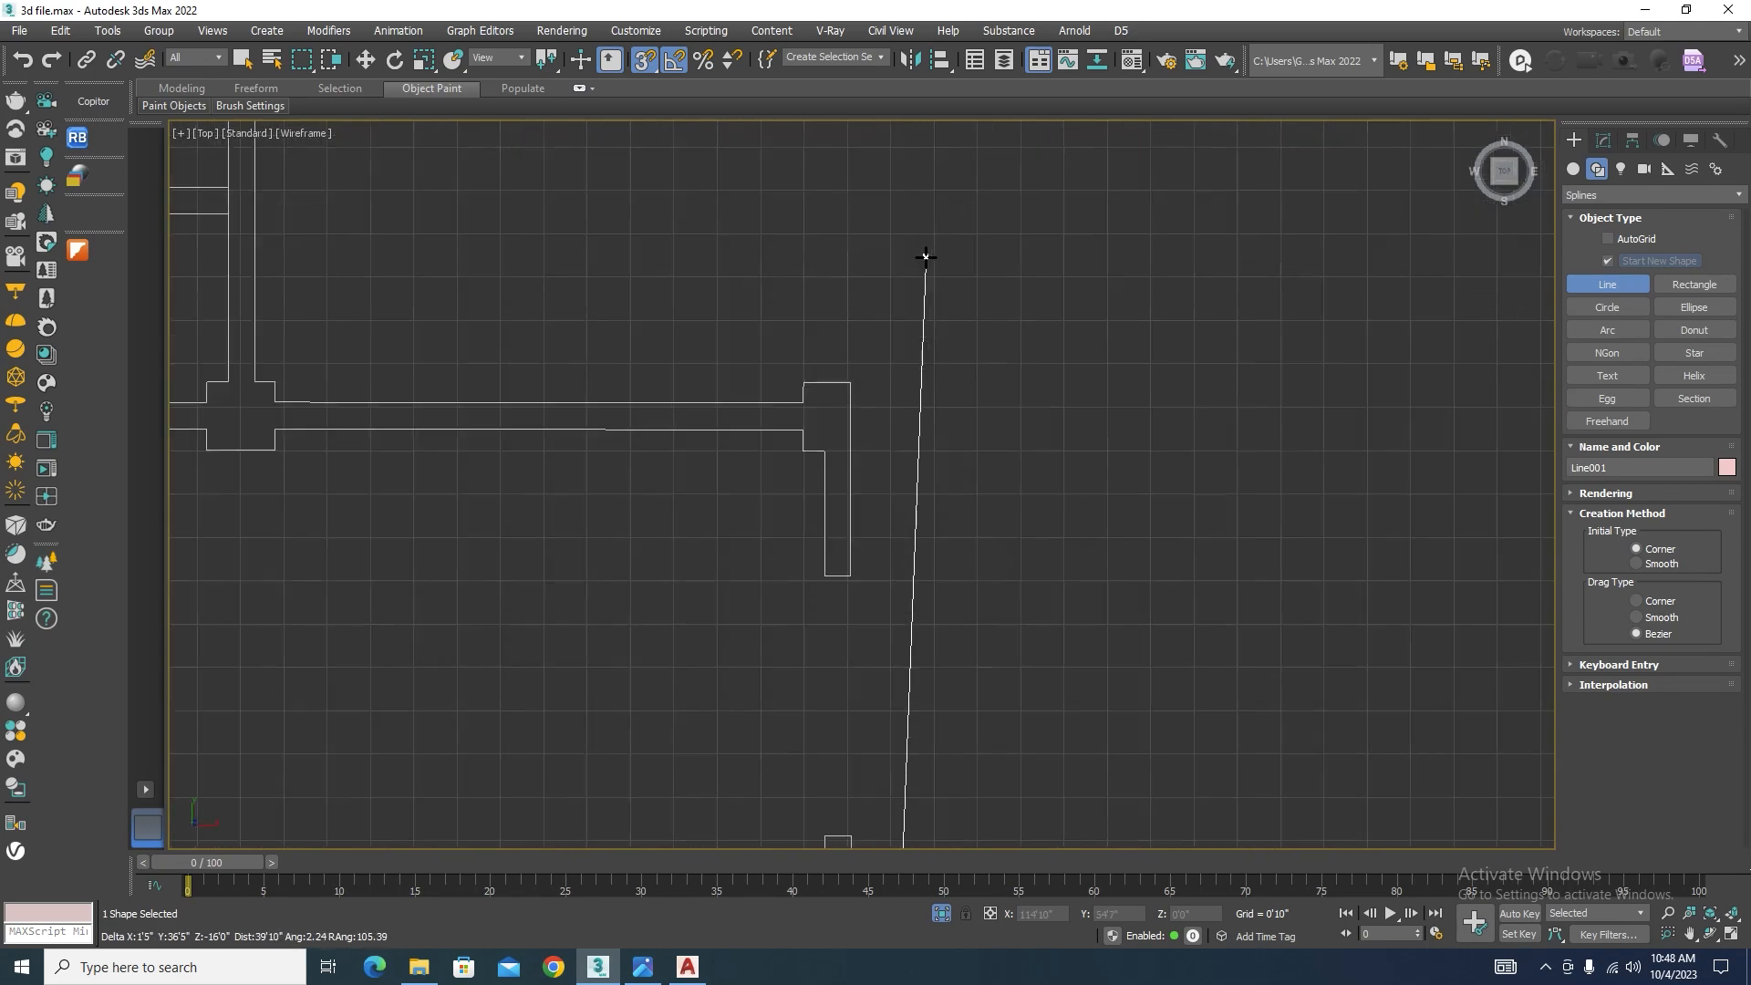
click(850, 383)
click(274, 402)
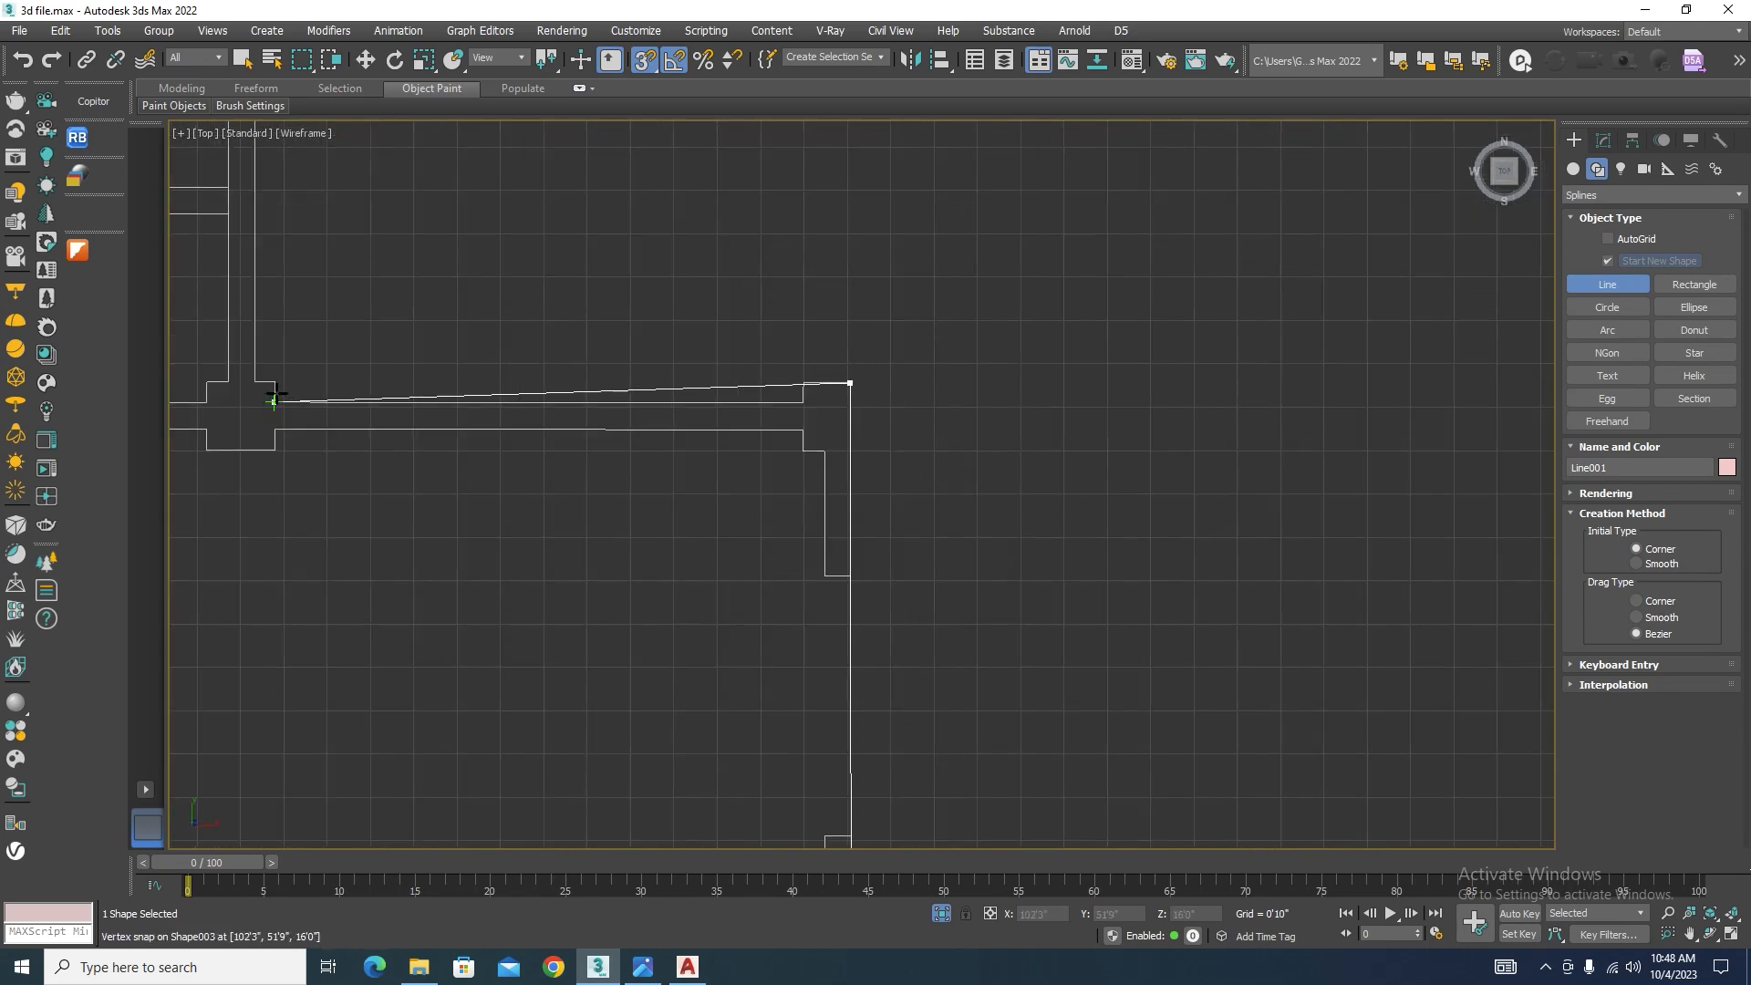
scroll(1095, 693, down, 5)
scroll(930, 470, up, 1)
scroll(933, 469, up, 4)
click(1000, 477)
scroll(1267, 482, down, 5)
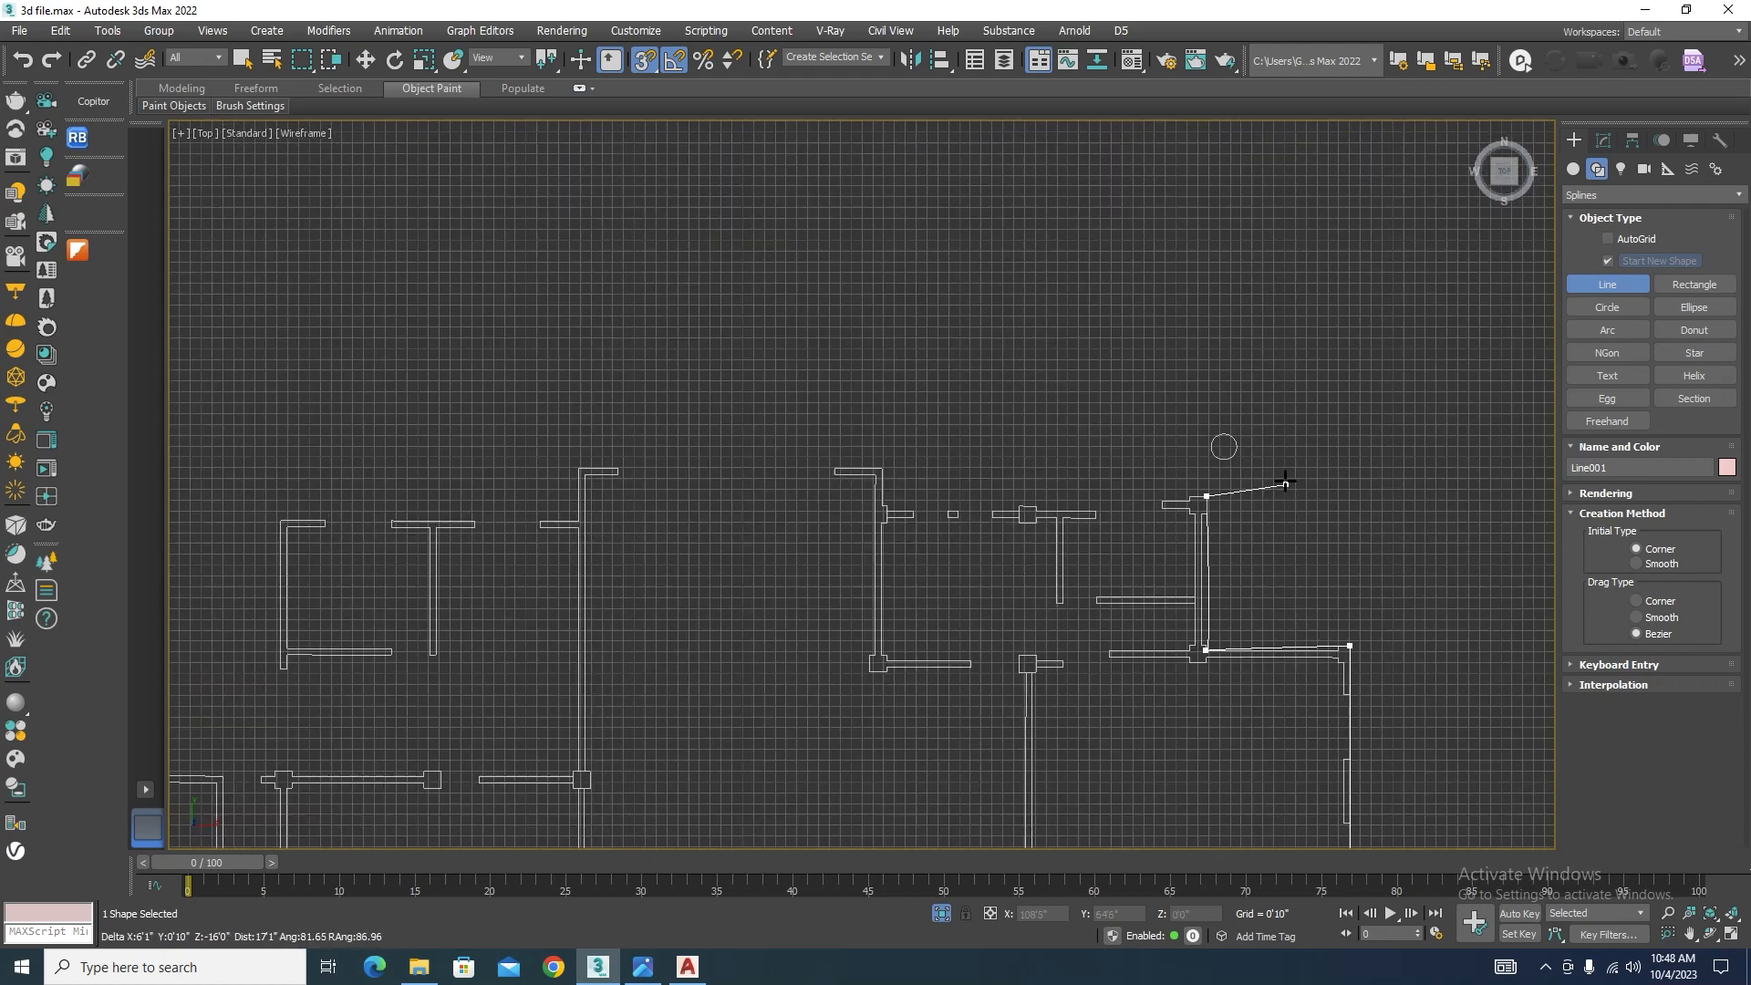
Step: Continue the outline along the upper walls, following the projecting middle bay to the upper-left rooms
scroll(771, 535, up, 5)
click(745, 535)
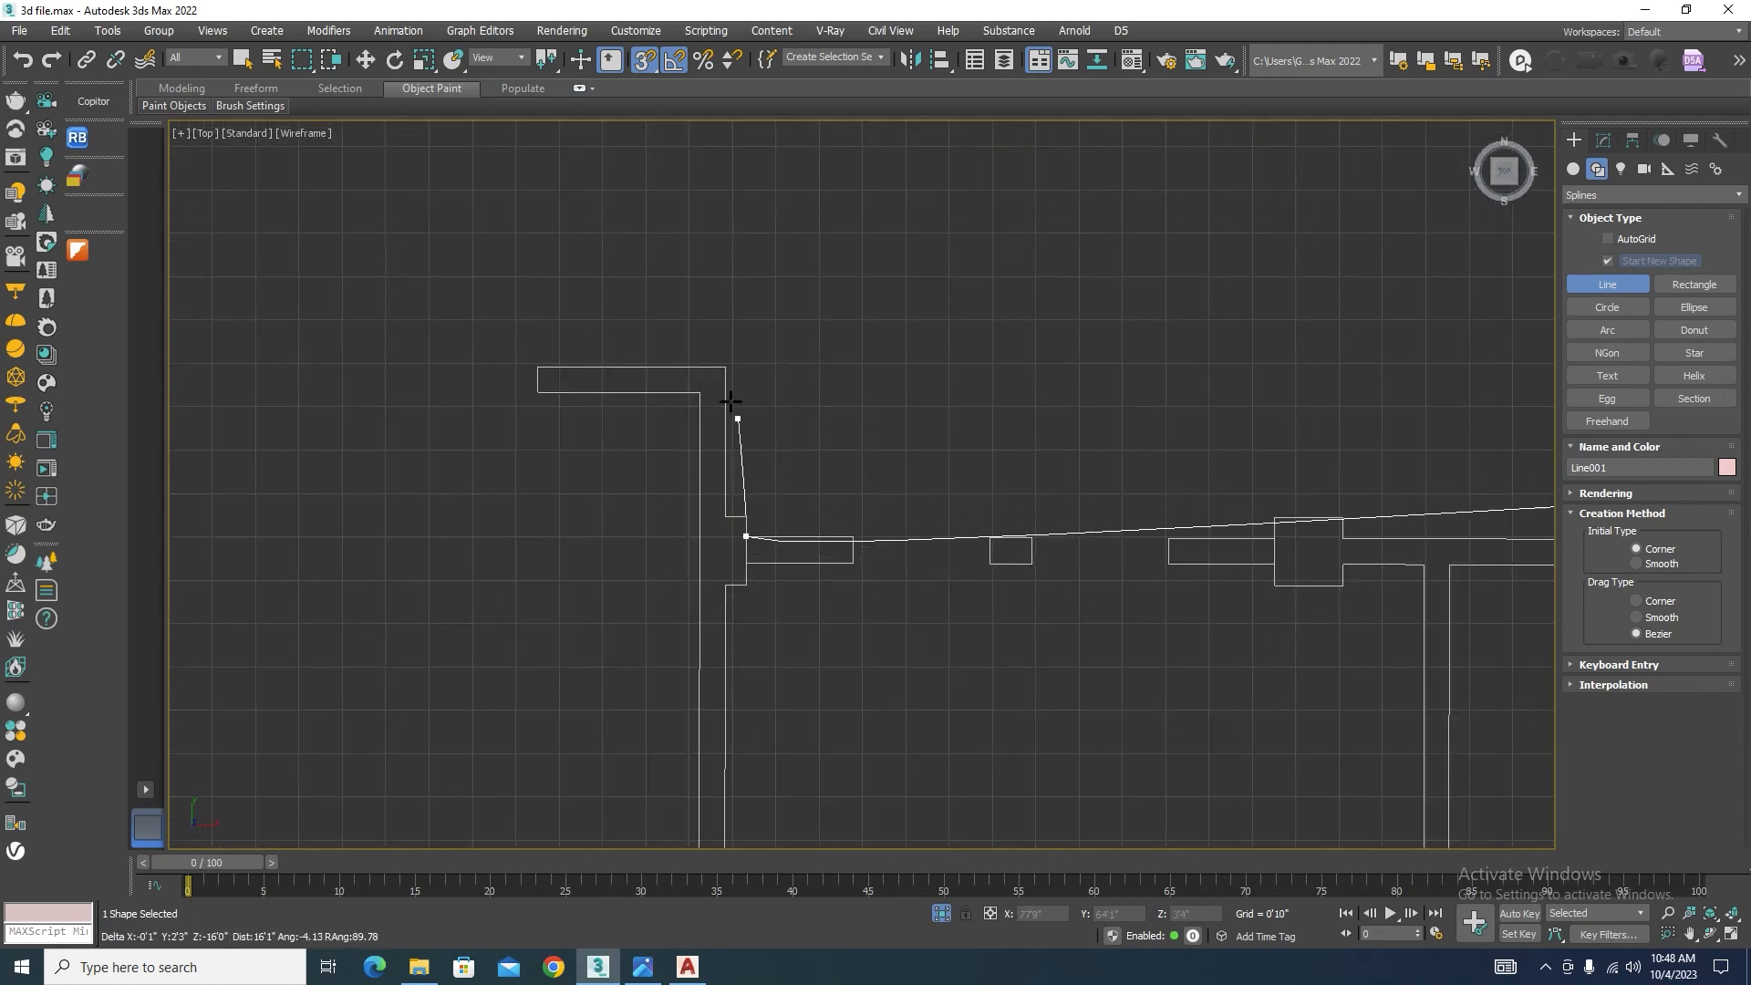
click(725, 369)
scroll(911, 386, down, 5)
scroll(857, 481, up, 5)
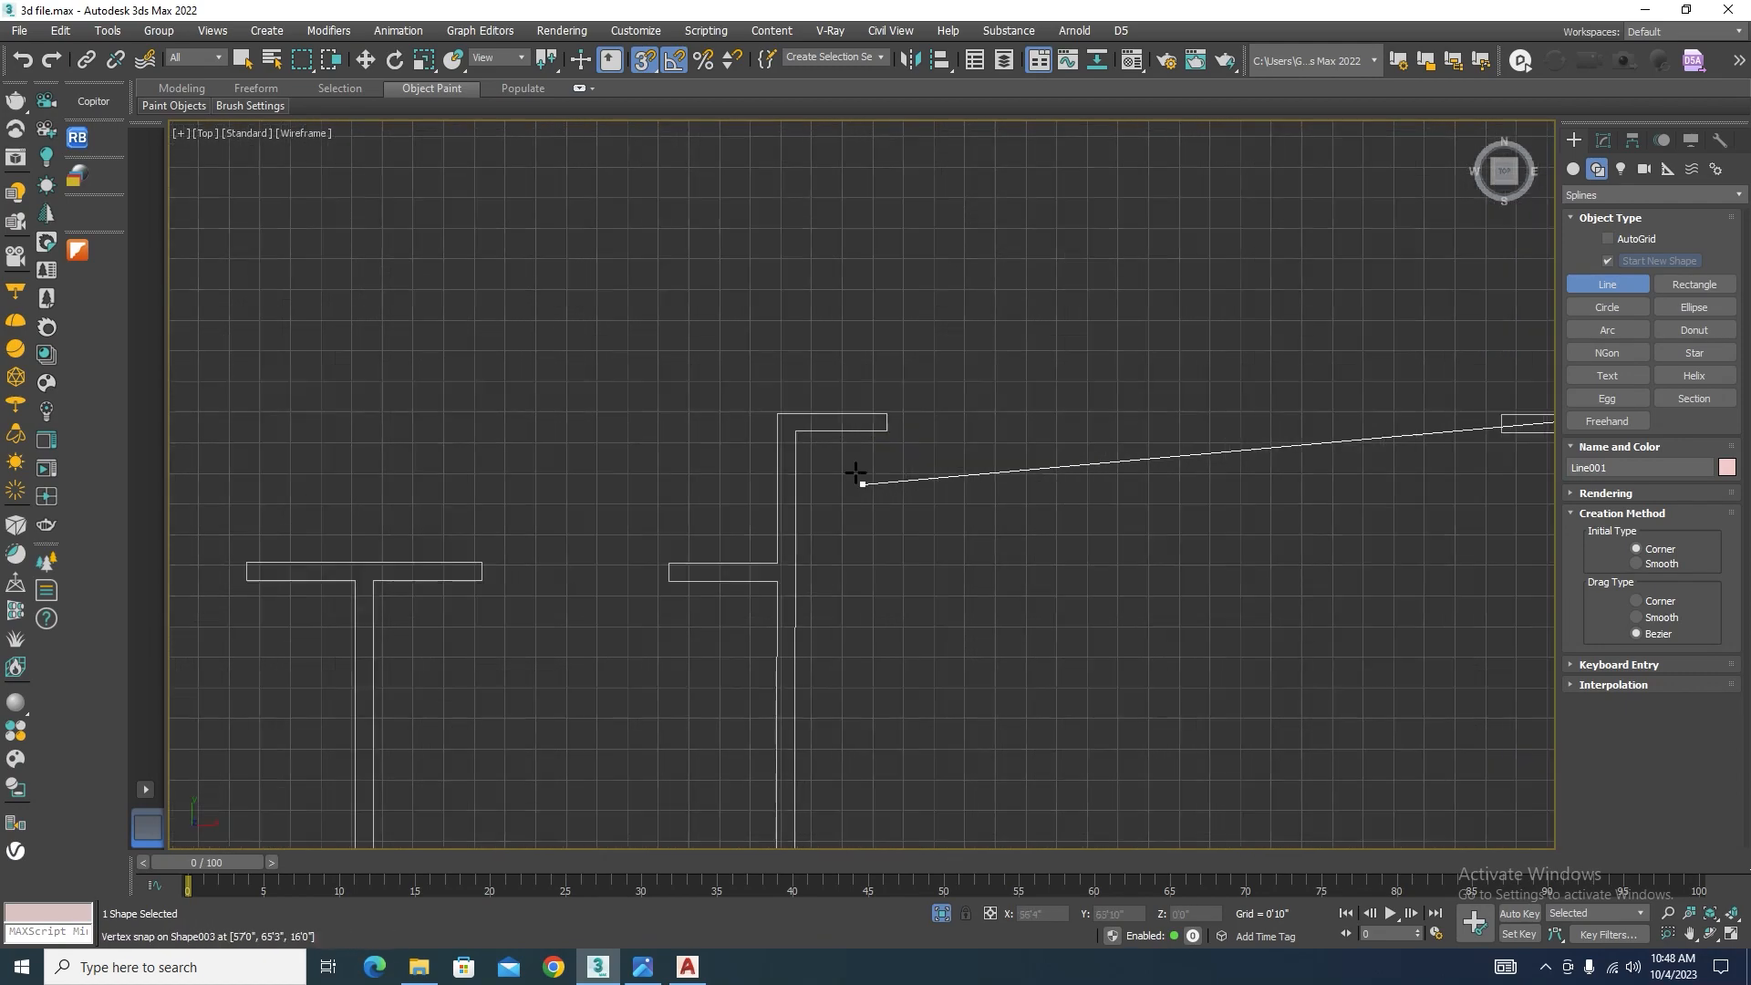
click(777, 413)
click(777, 560)
click(246, 562)
Step: Trace the stepped upper-left walls down to the square column where the left porch begins
scroll(1328, 329, down, 6)
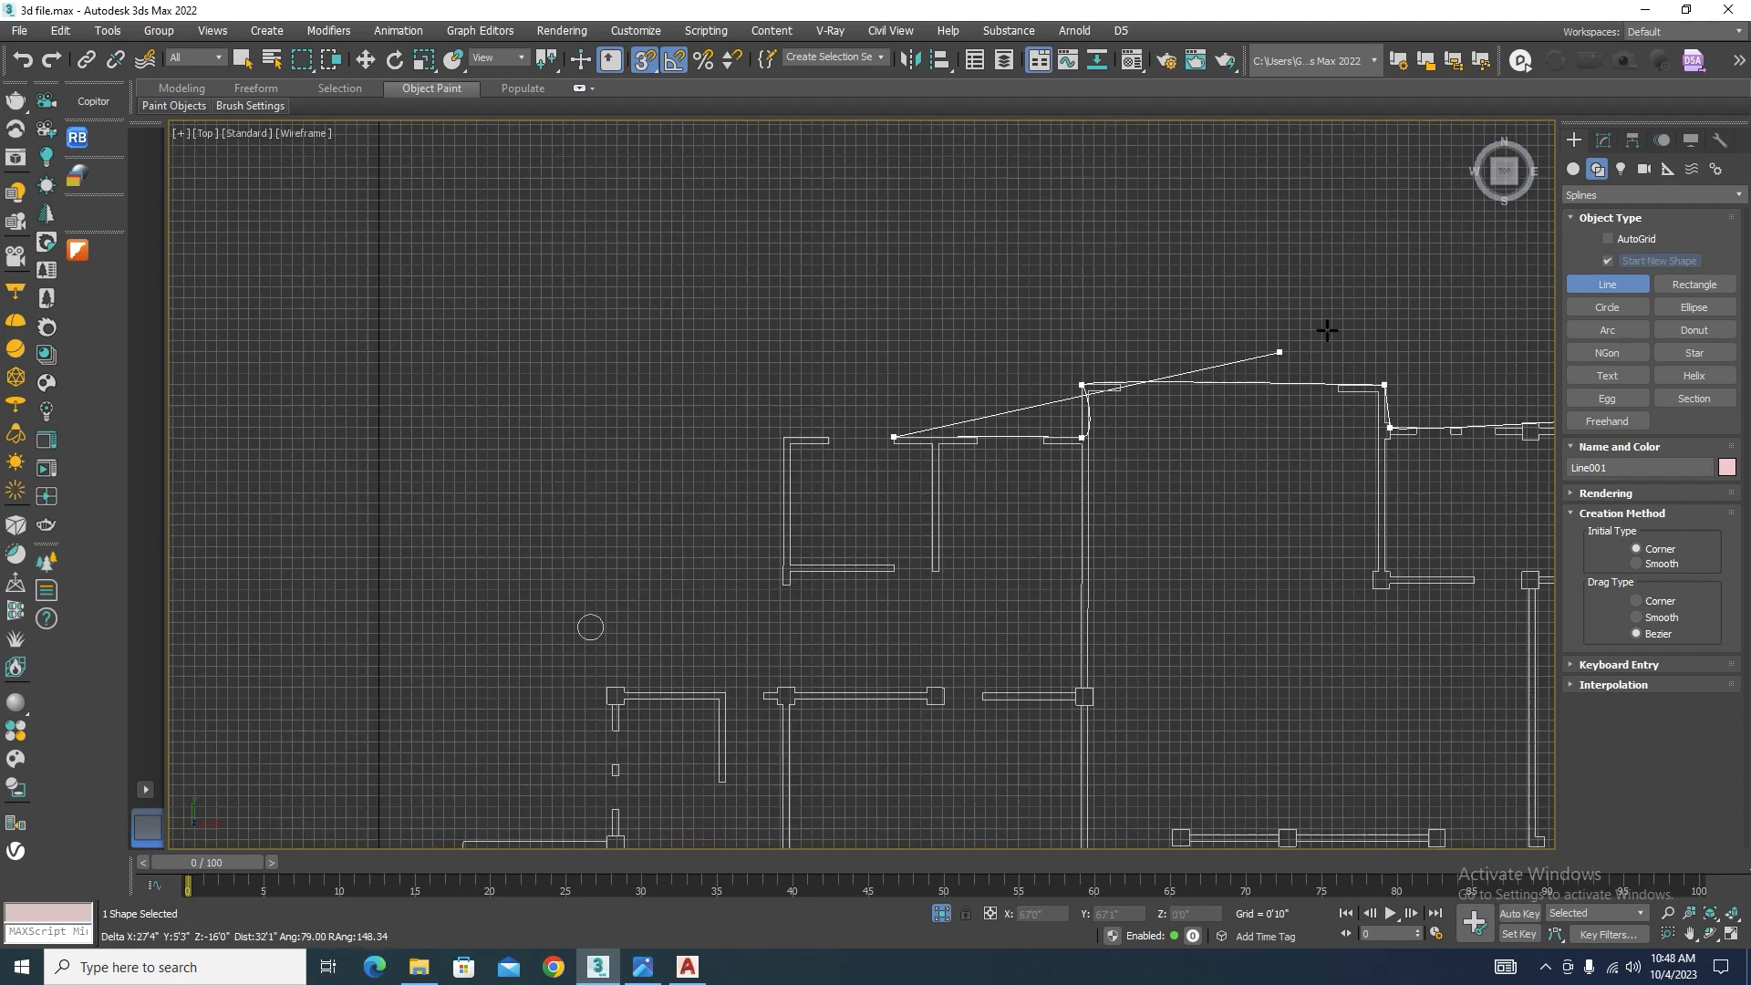
scroll(1056, 392, up, 4)
scroll(1030, 328, down, 4)
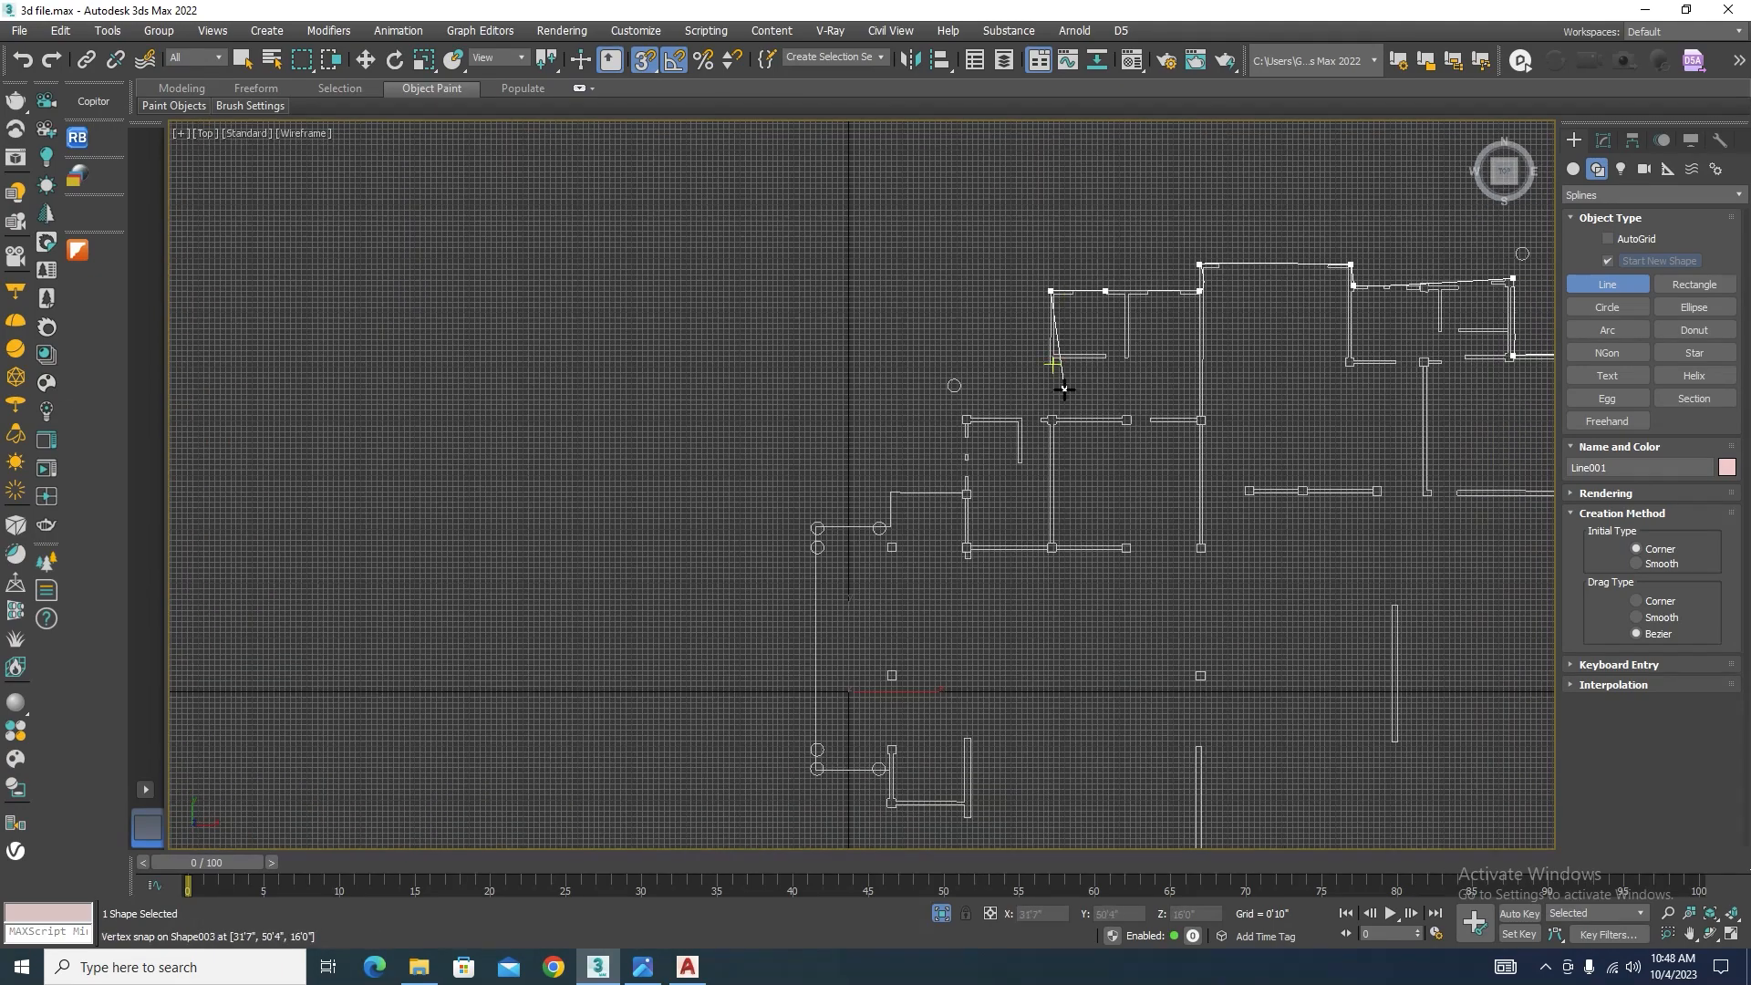
scroll(1053, 374, up, 8)
click(1044, 427)
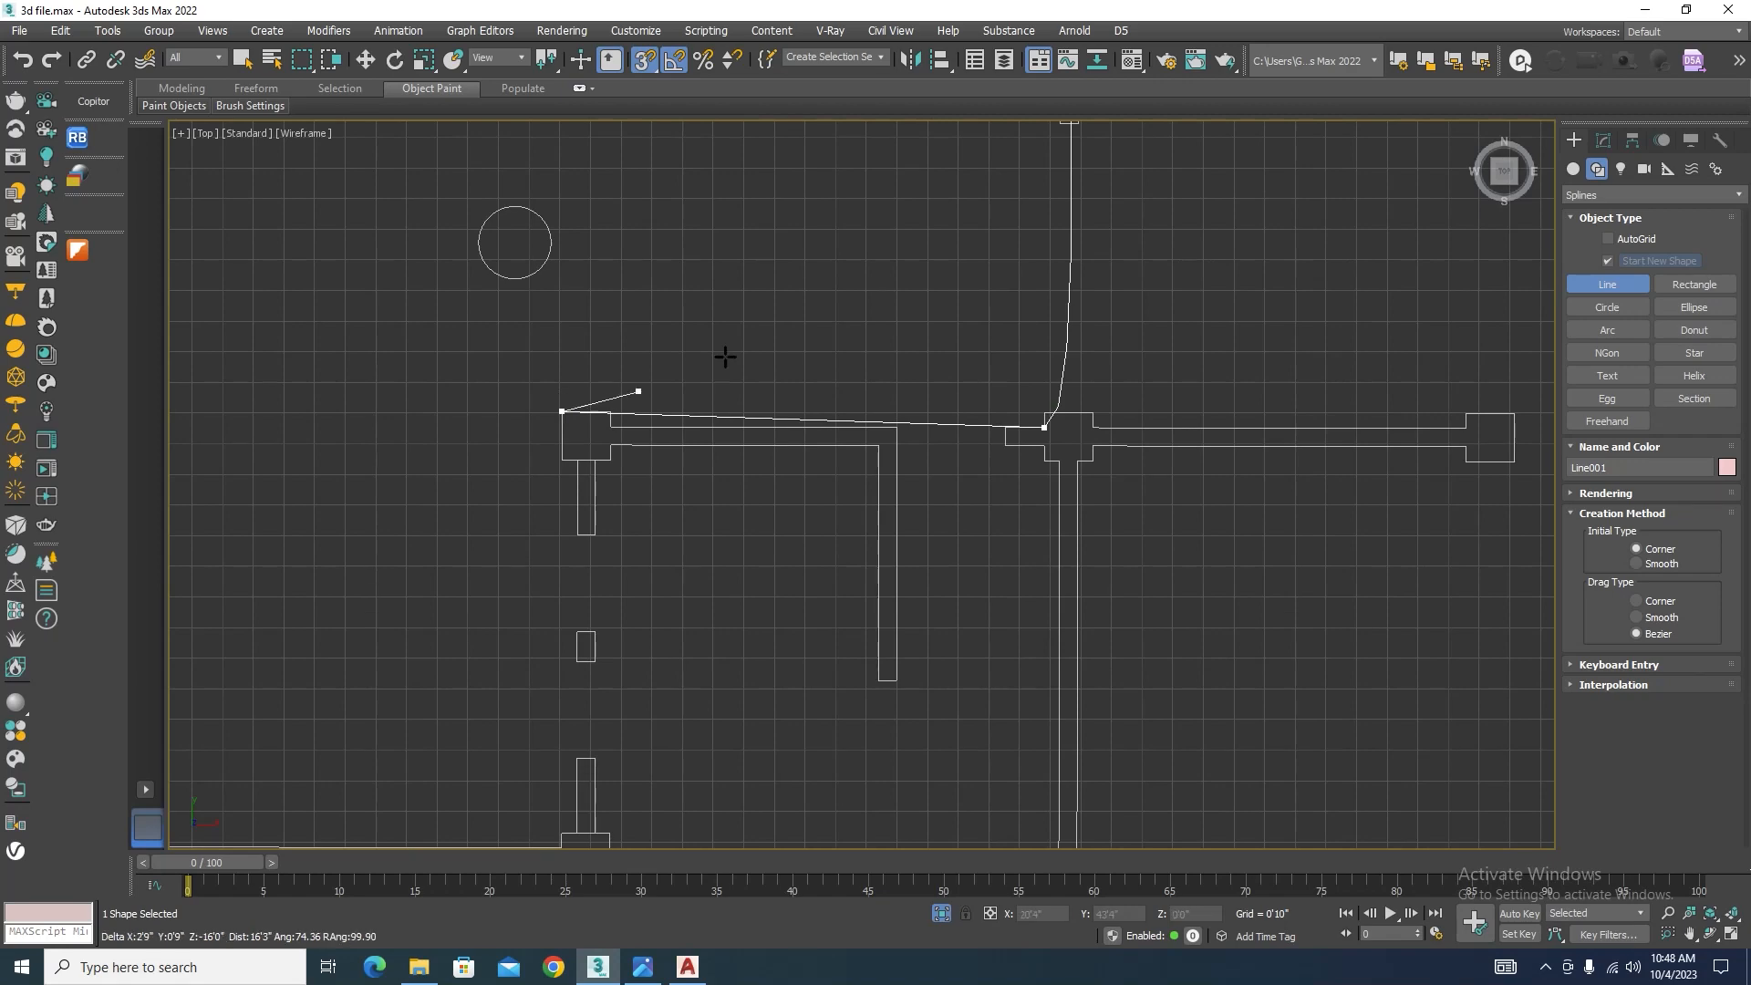
scroll(781, 266, down, 4)
scroll(793, 363, up, 6)
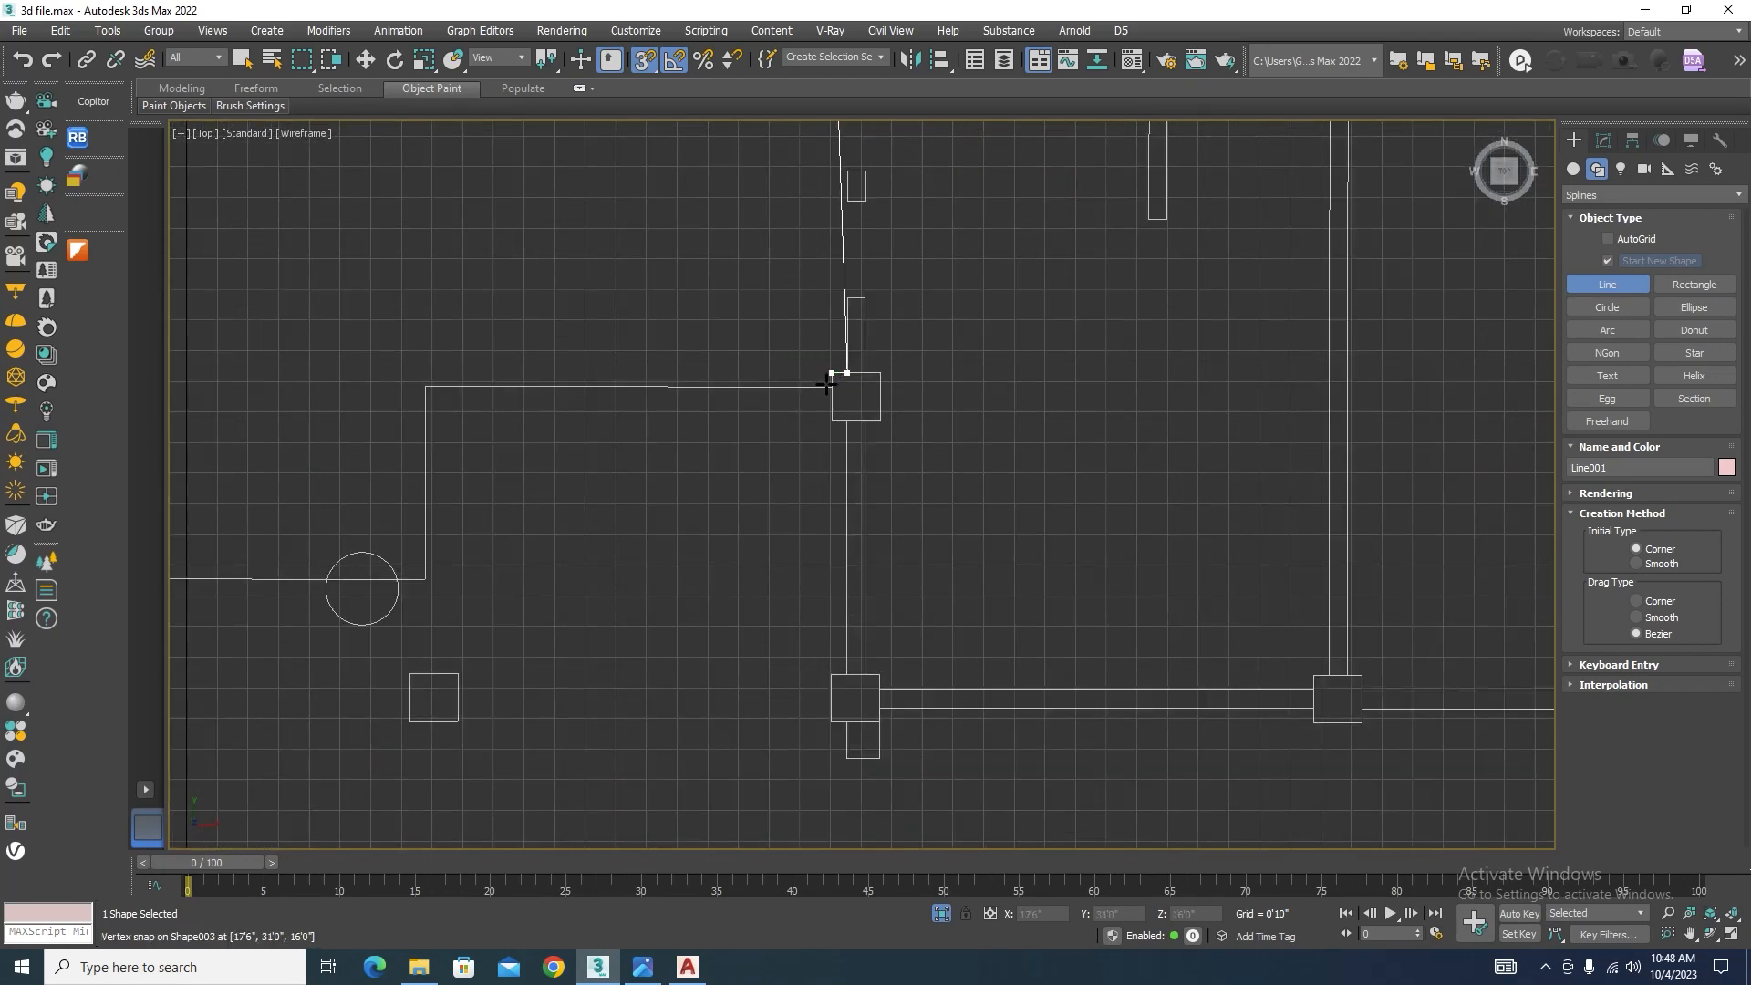
Step: Trace the left porch's outer edges, returning the line to the wall at the porch's lower end
scroll(947, 379, down, 3)
scroll(977, 357, up, 2)
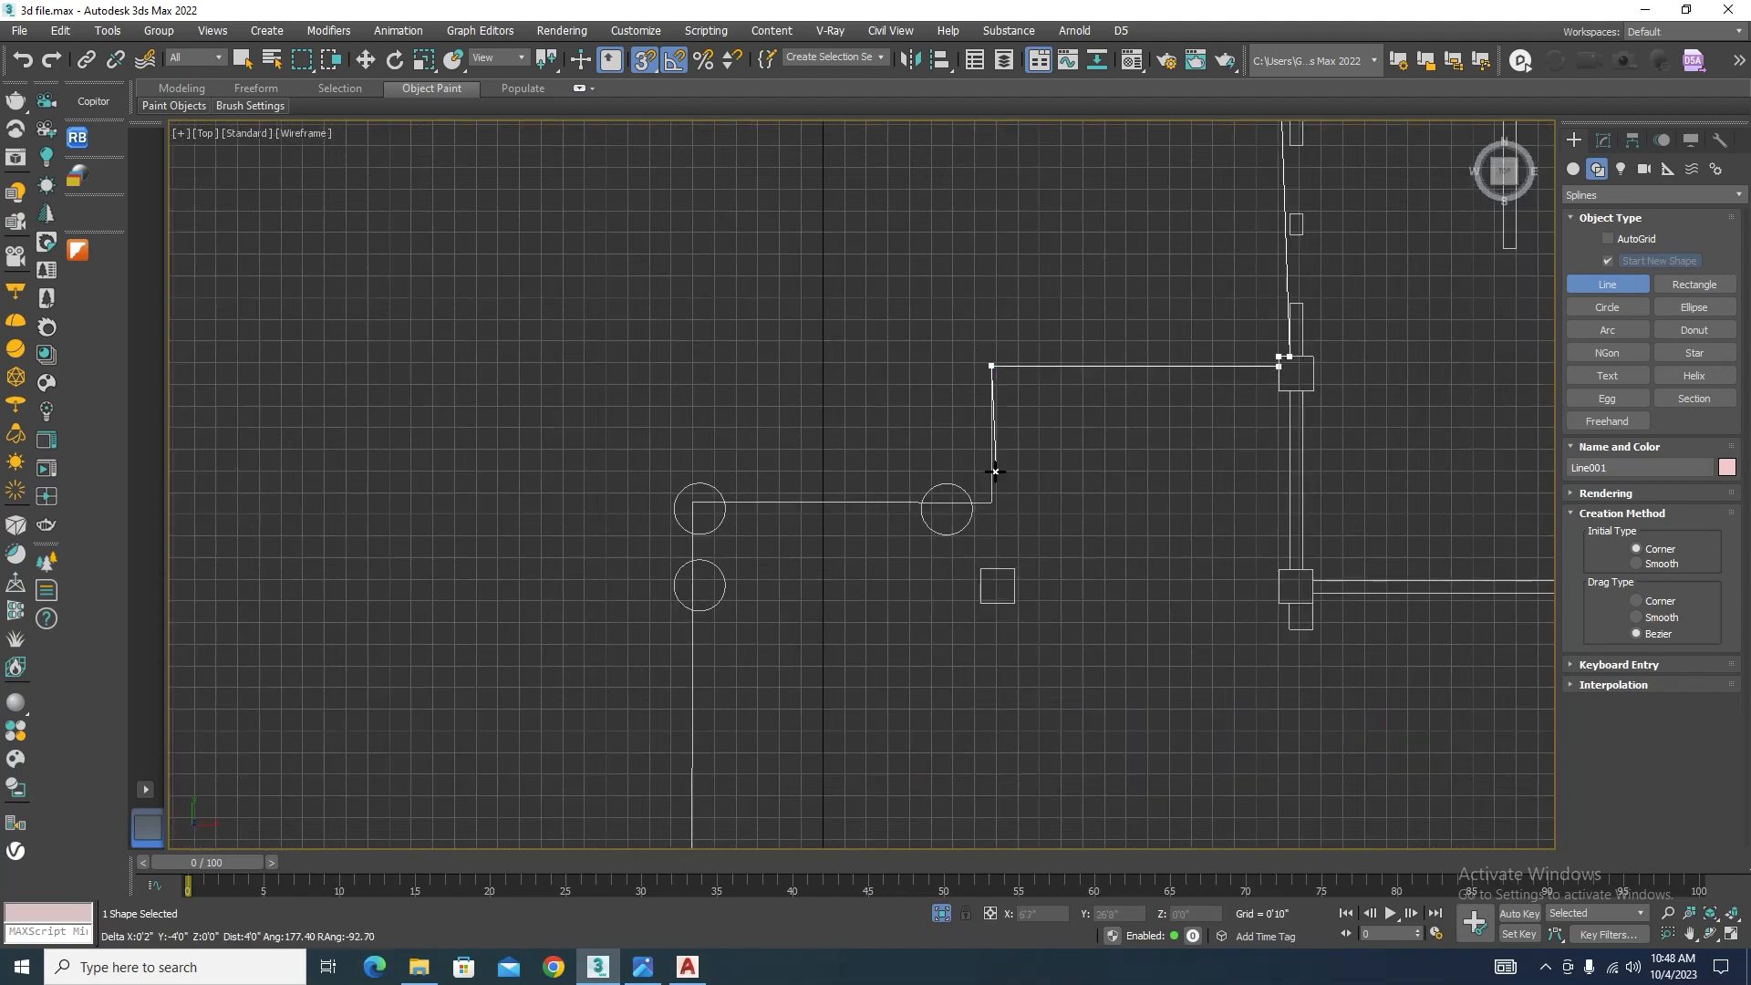
drag(992, 501, 953, 486)
click(694, 502)
scroll(740, 264, down, 6)
scroll(742, 498, up, 4)
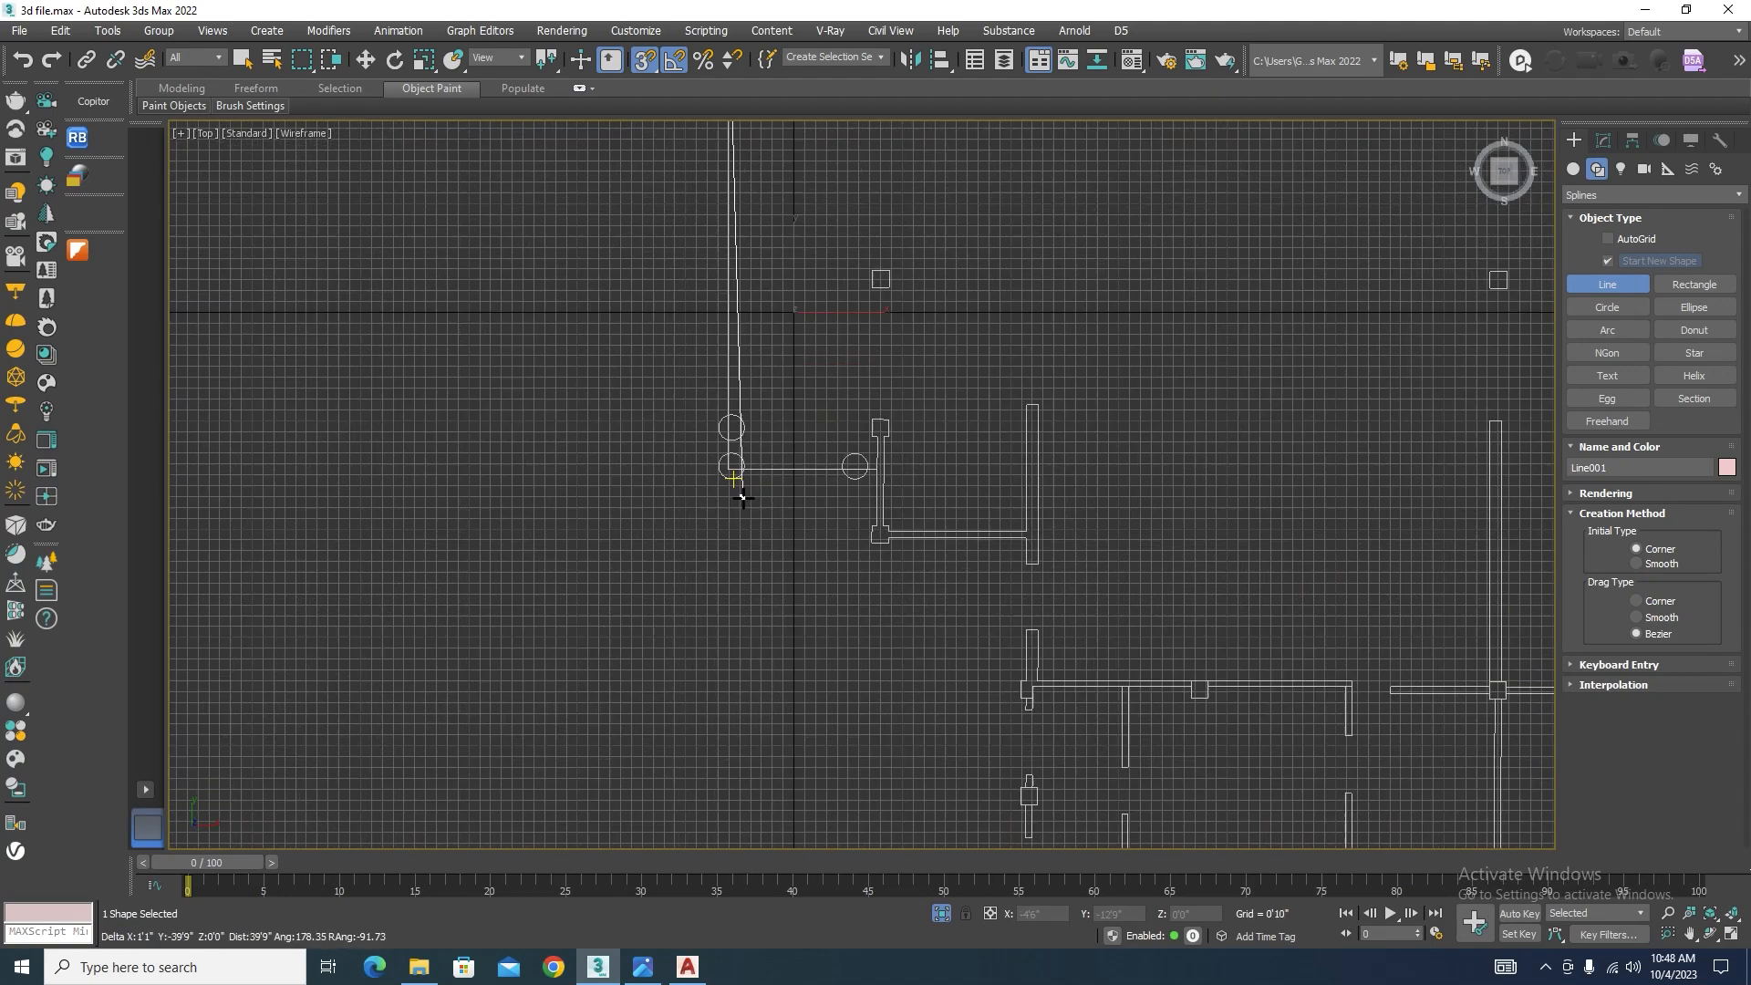
scroll(743, 497, up, 2)
scroll(904, 471, up, 5)
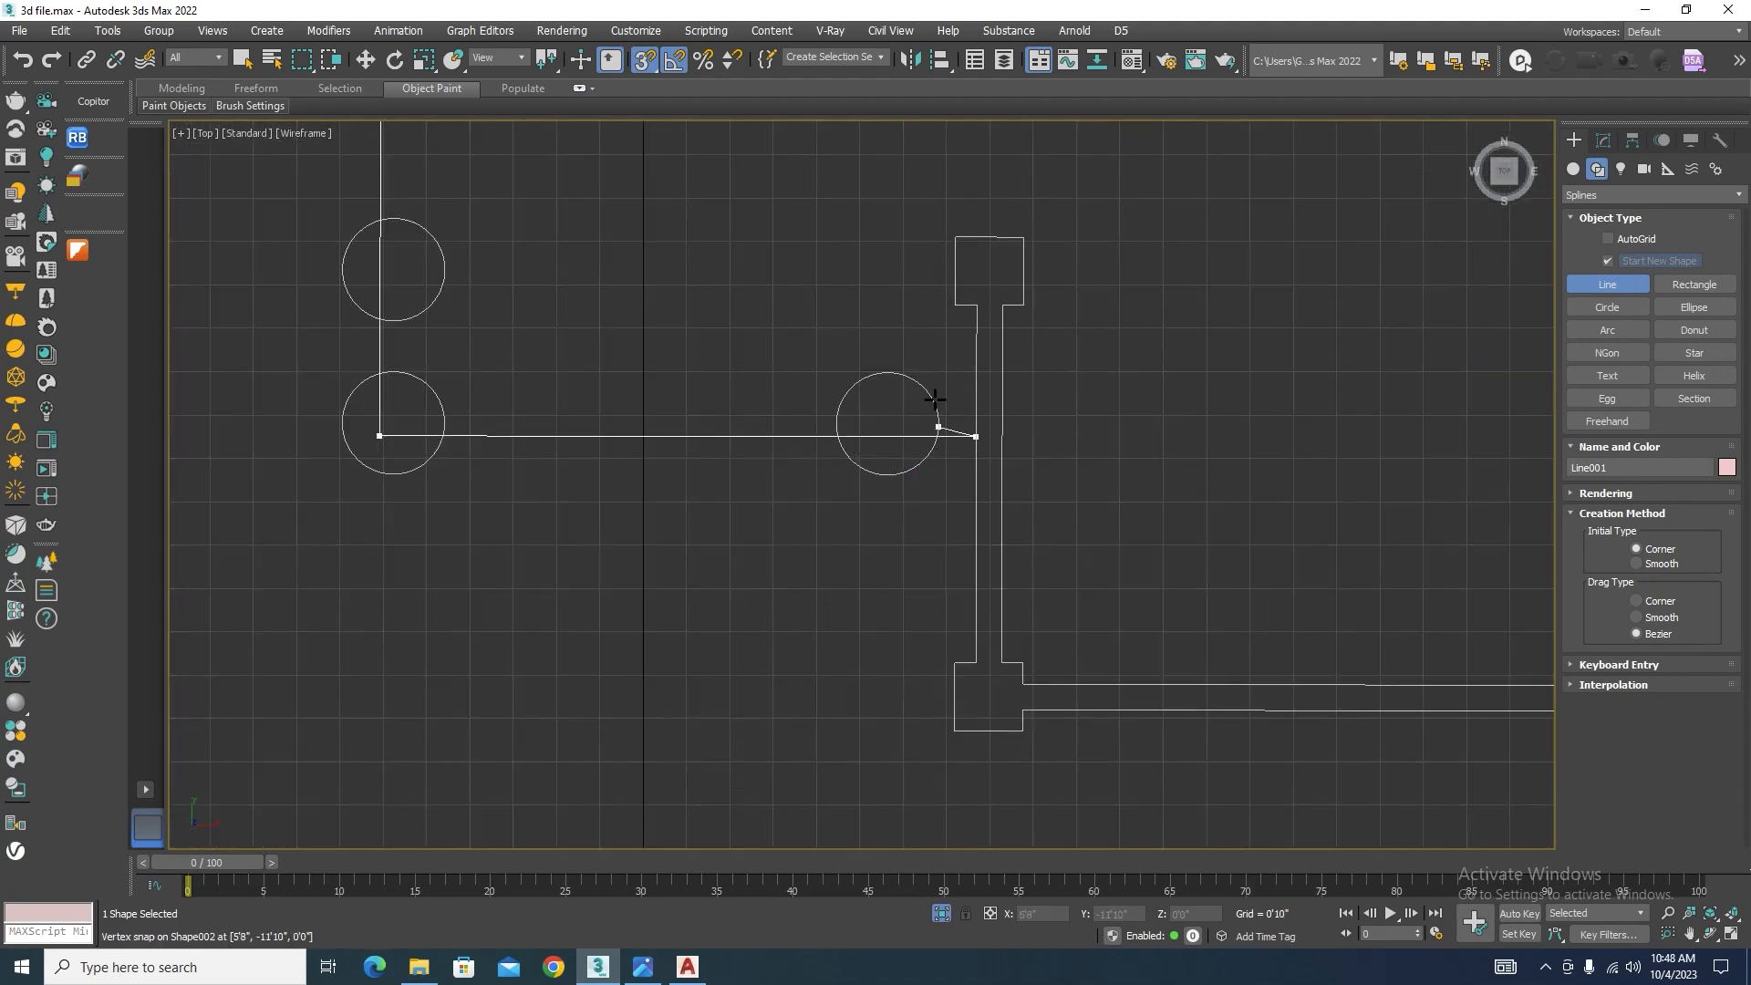
Step: Continue the outline around the corner column below the left porch and along to the left main wall
scroll(921, 388, down, 4)
scroll(958, 247, up, 5)
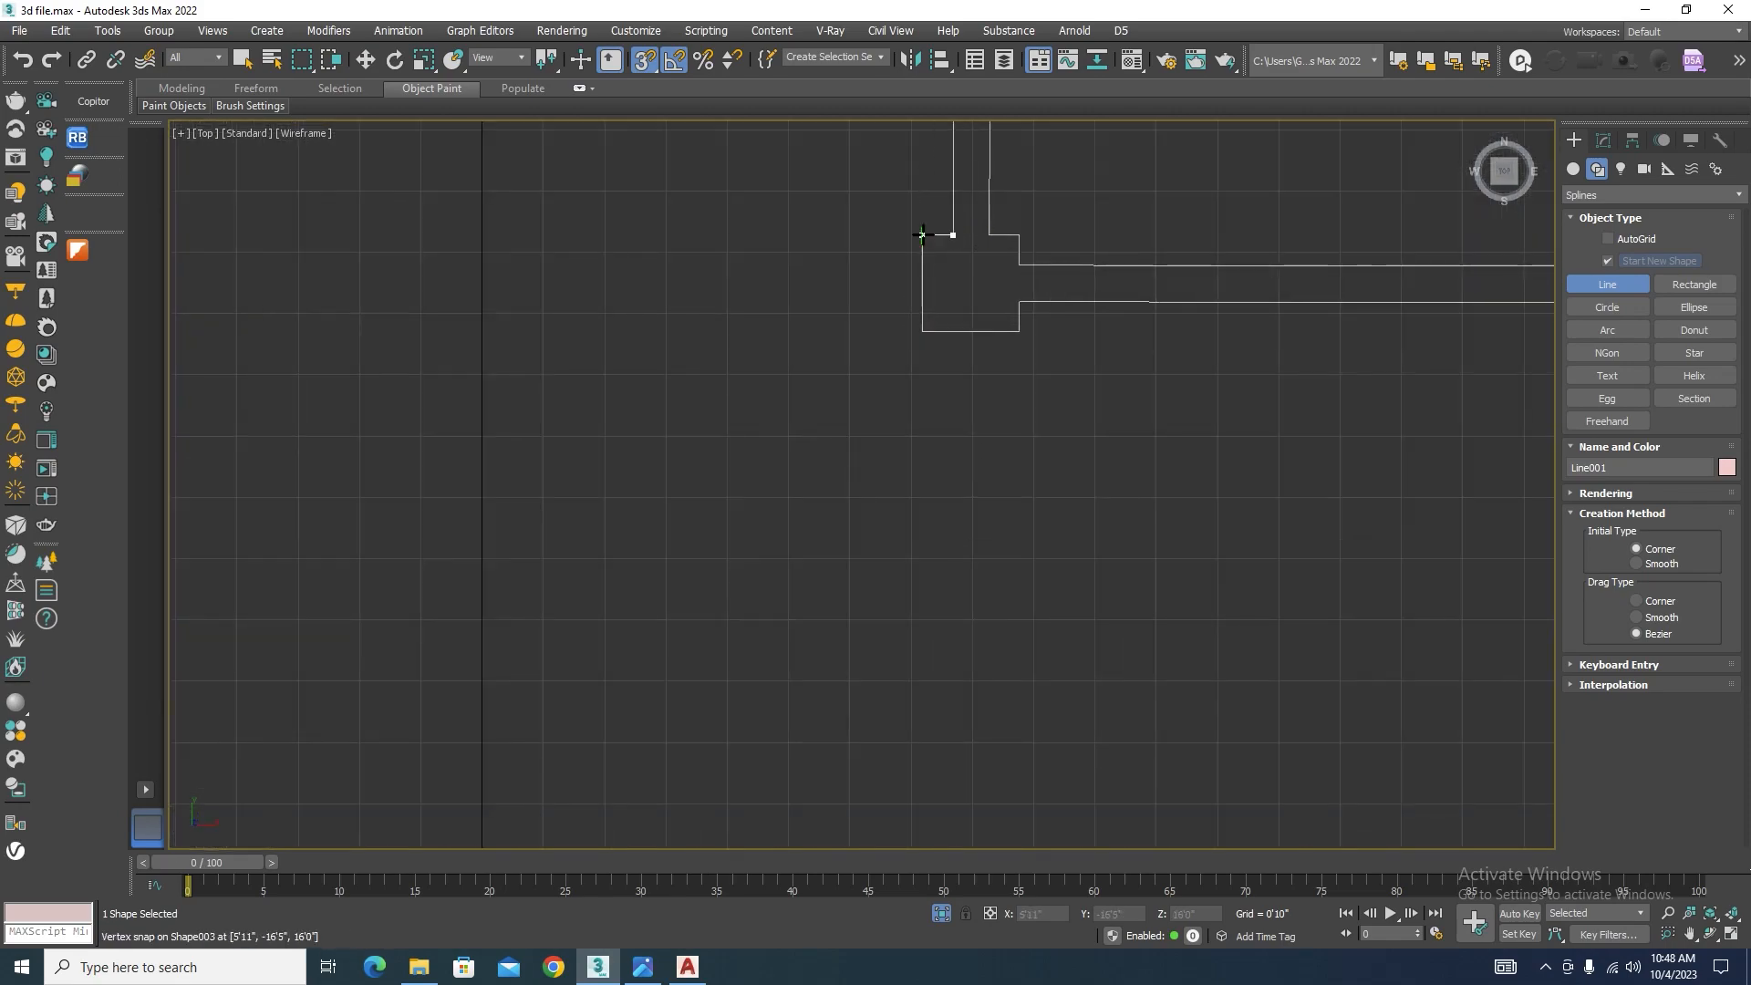
click(921, 332)
scroll(618, 418, down, 4)
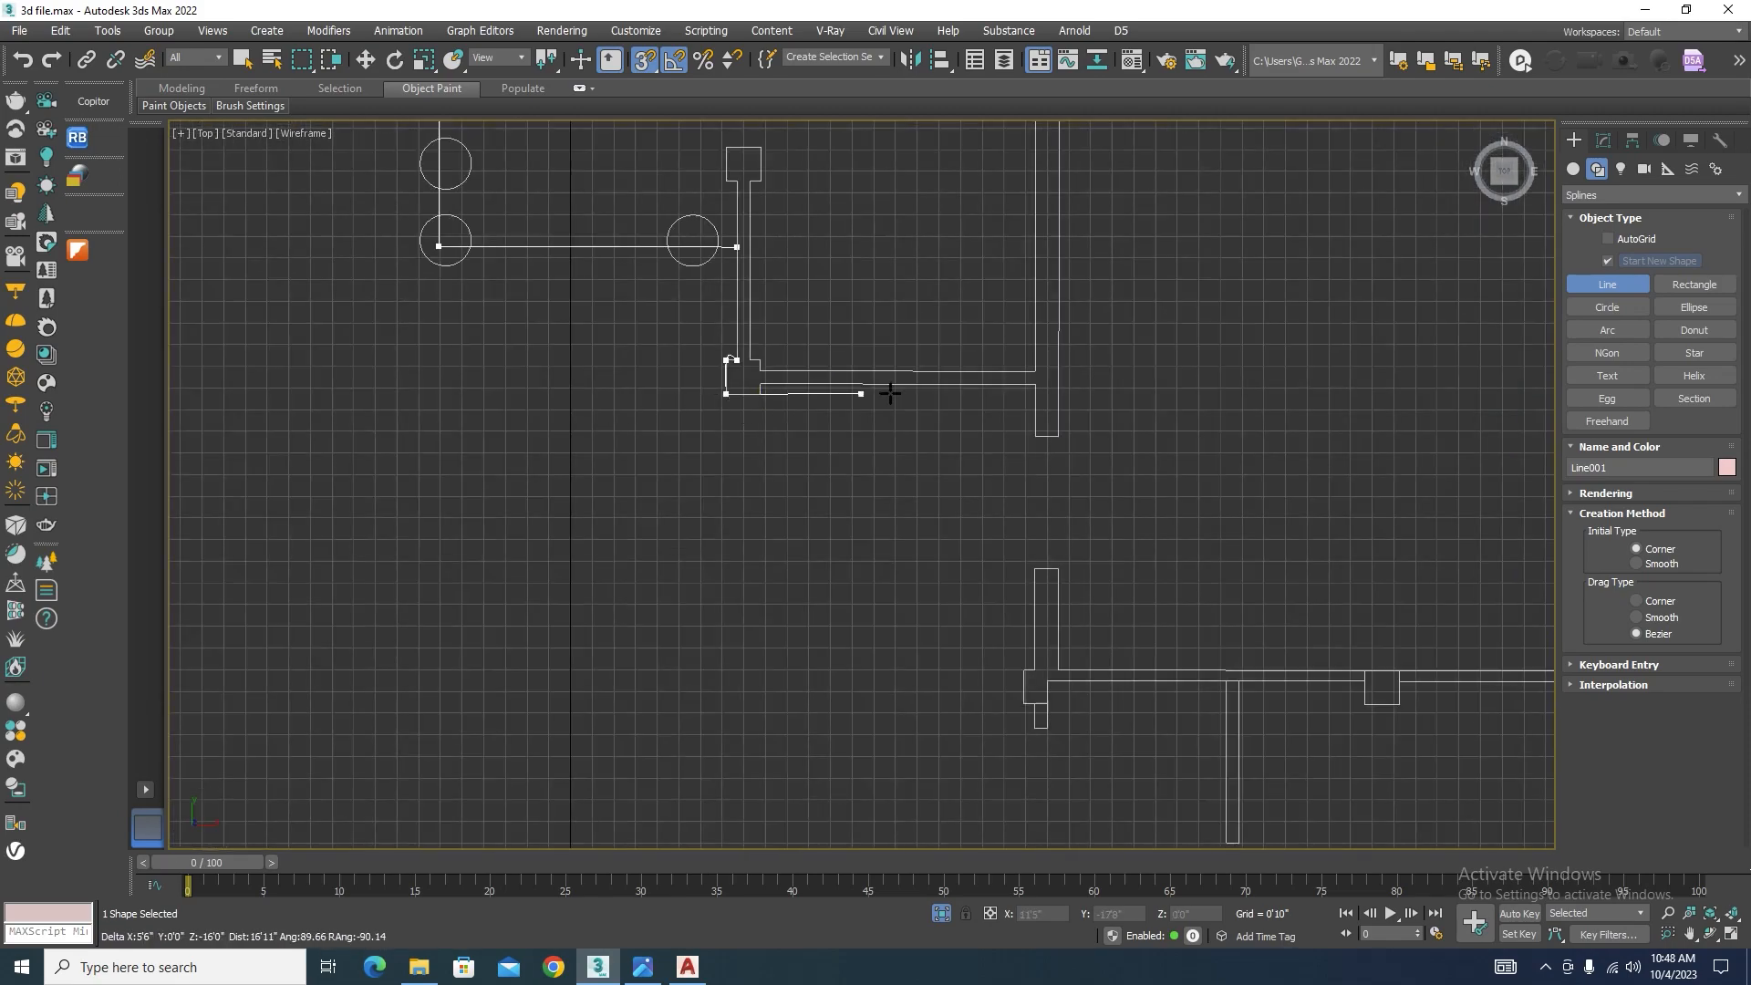
click(1035, 384)
scroll(934, 390, down, 3)
scroll(968, 540, up, 3)
Step: Trace the left main wall down to the floor's lower-left corner
scroll(968, 394, down, 1)
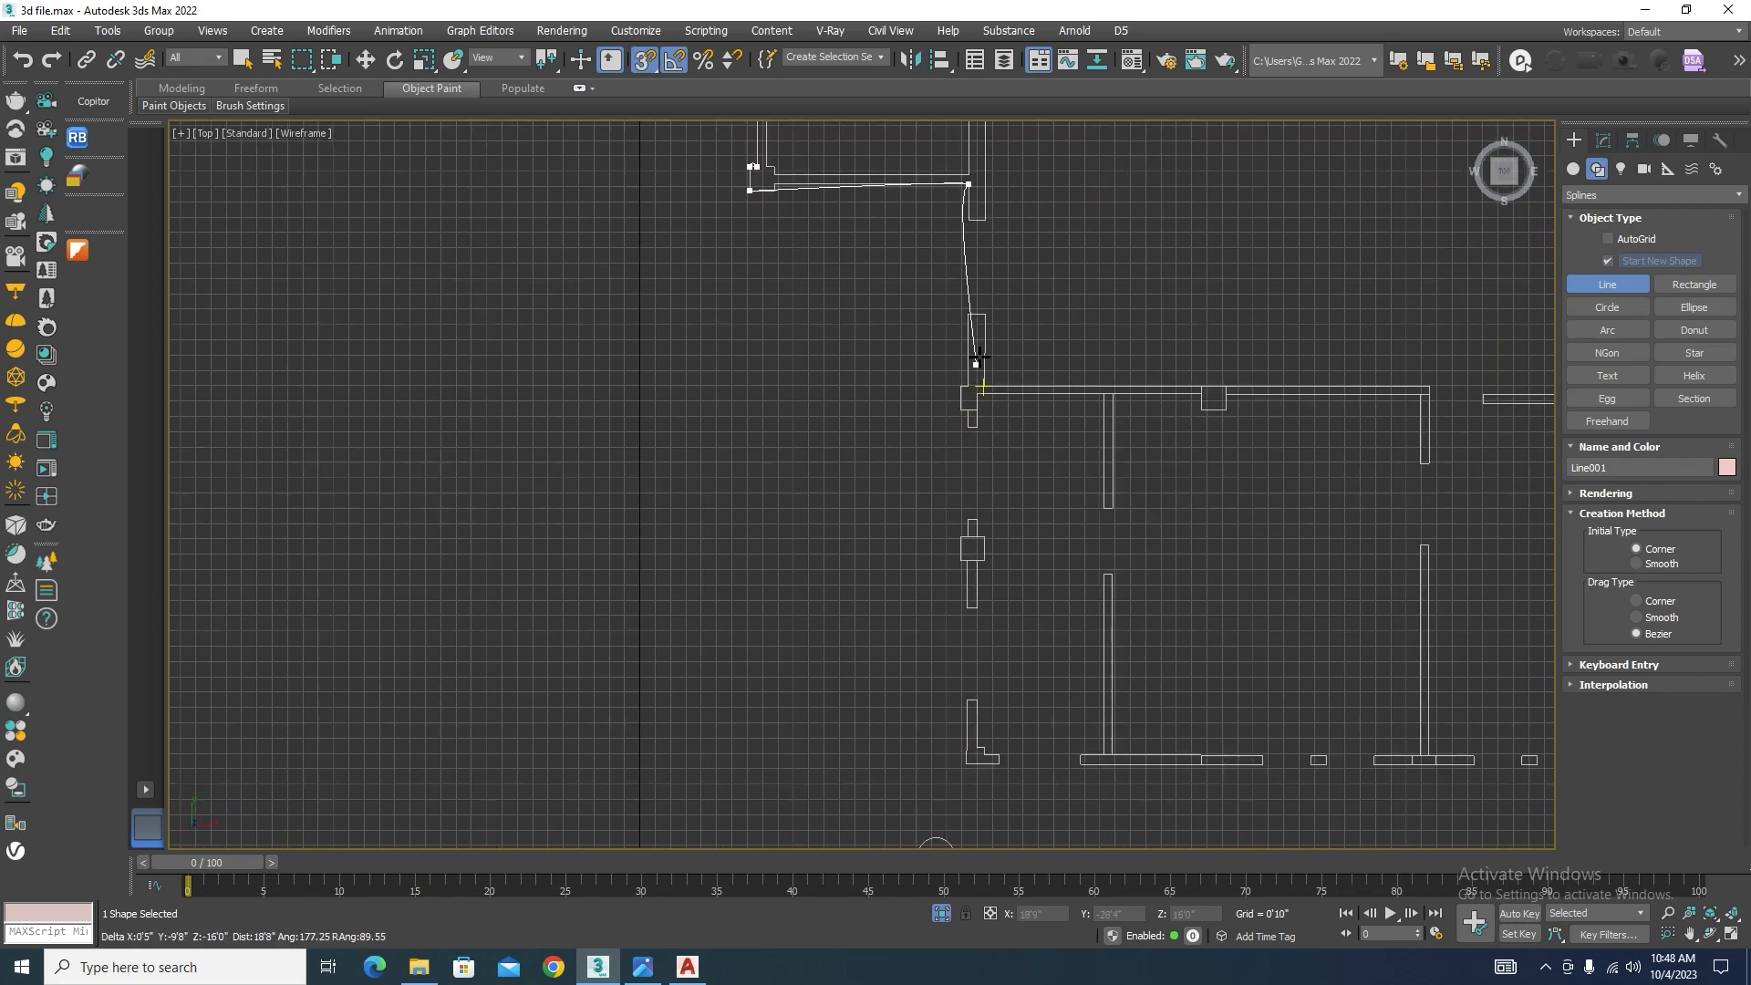
scroll(985, 372, up, 3)
scroll(974, 301, down, 5)
scroll(972, 566, up, 3)
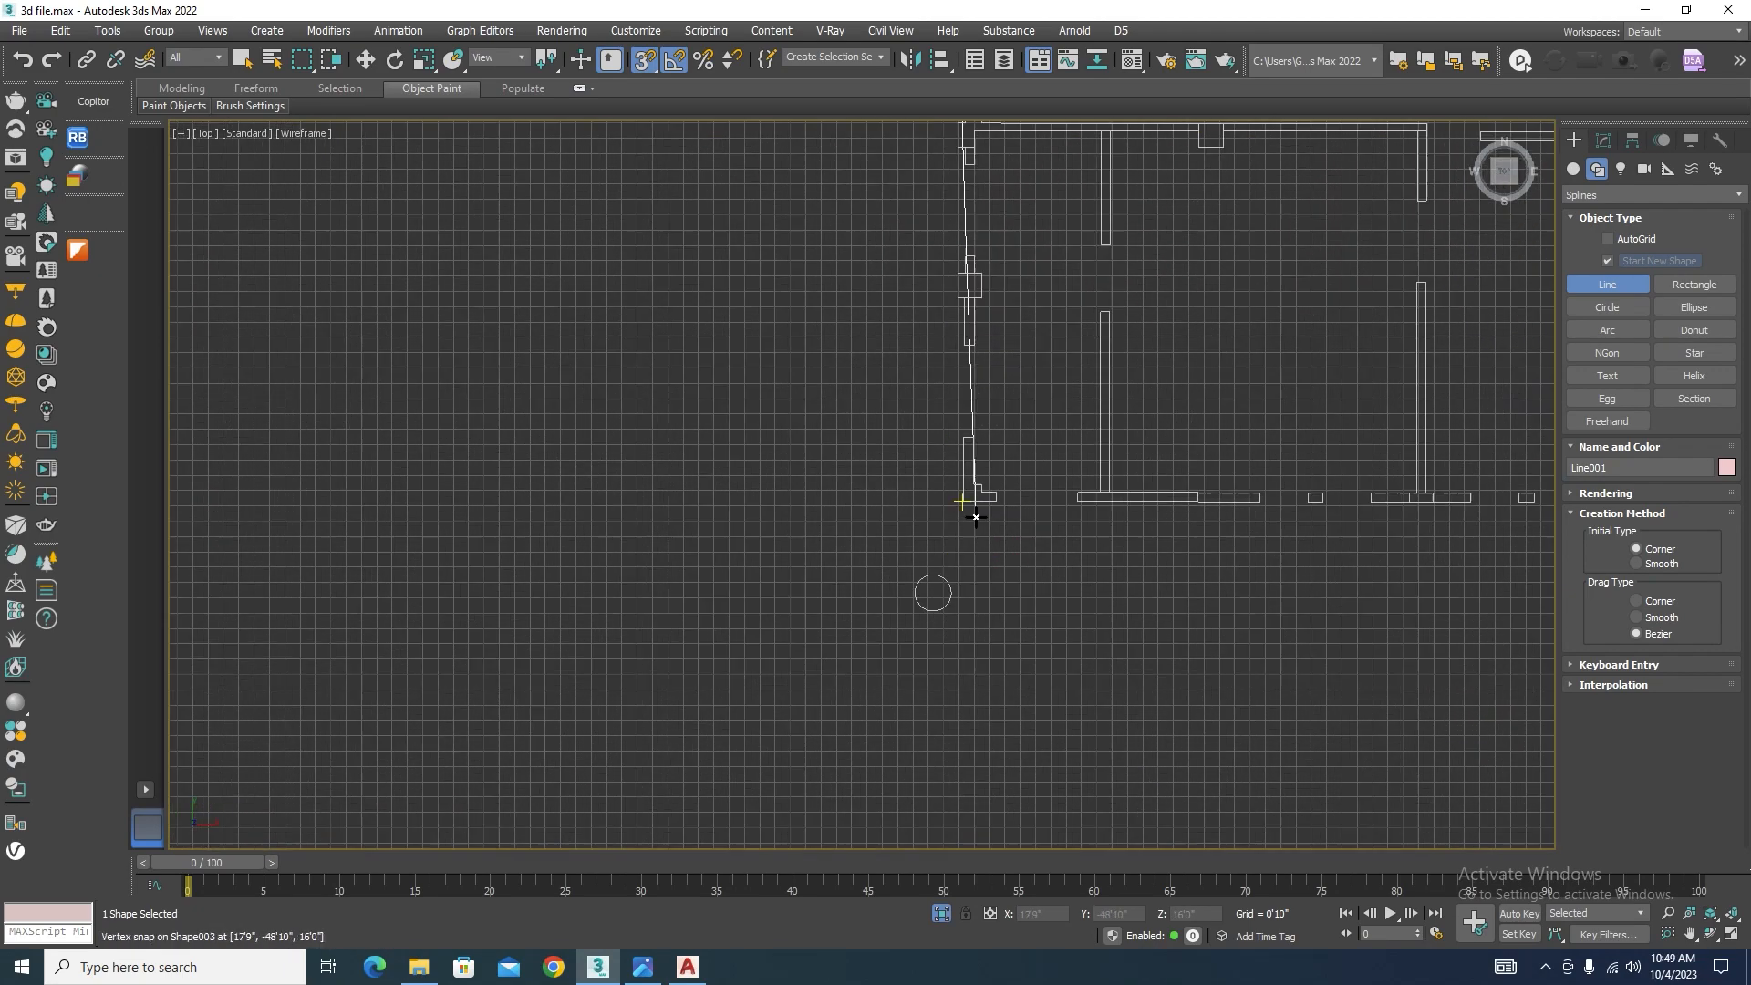
scroll(976, 517, up, 3)
scroll(799, 517, down, 4)
scroll(939, 547, up, 6)
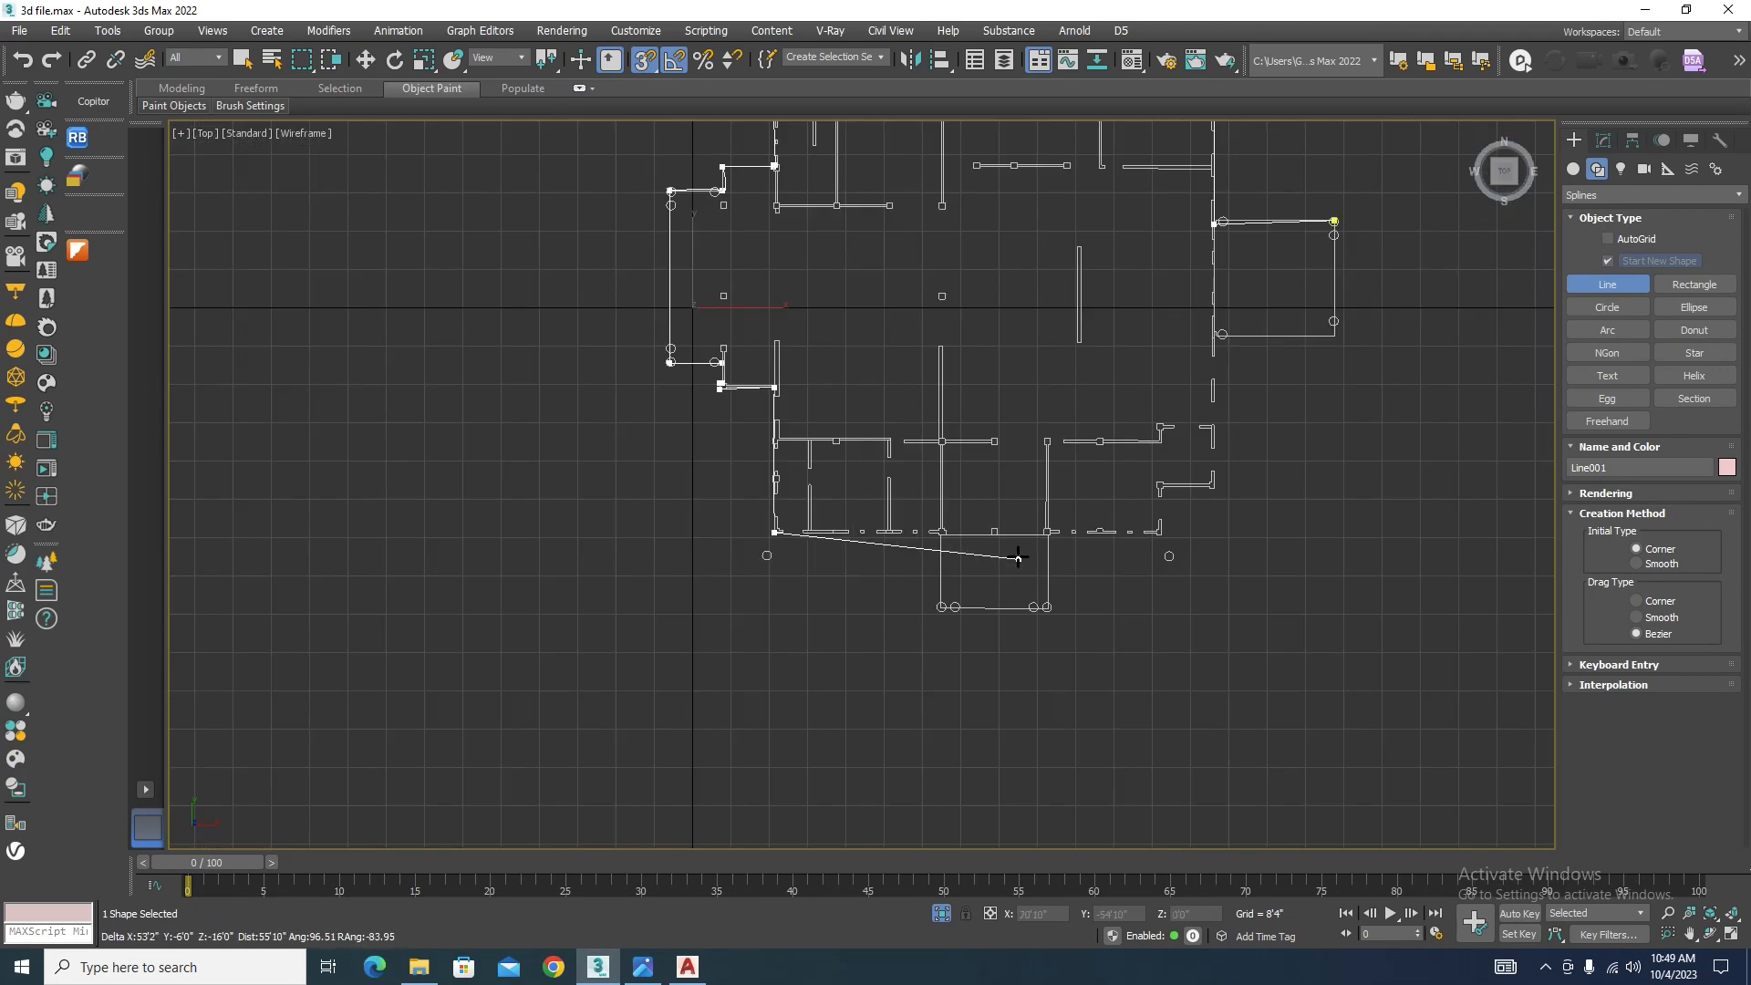
Step: Continue the outline along the lower wall and around the three outer sides of the lower porch
scroll(983, 460, up, 2)
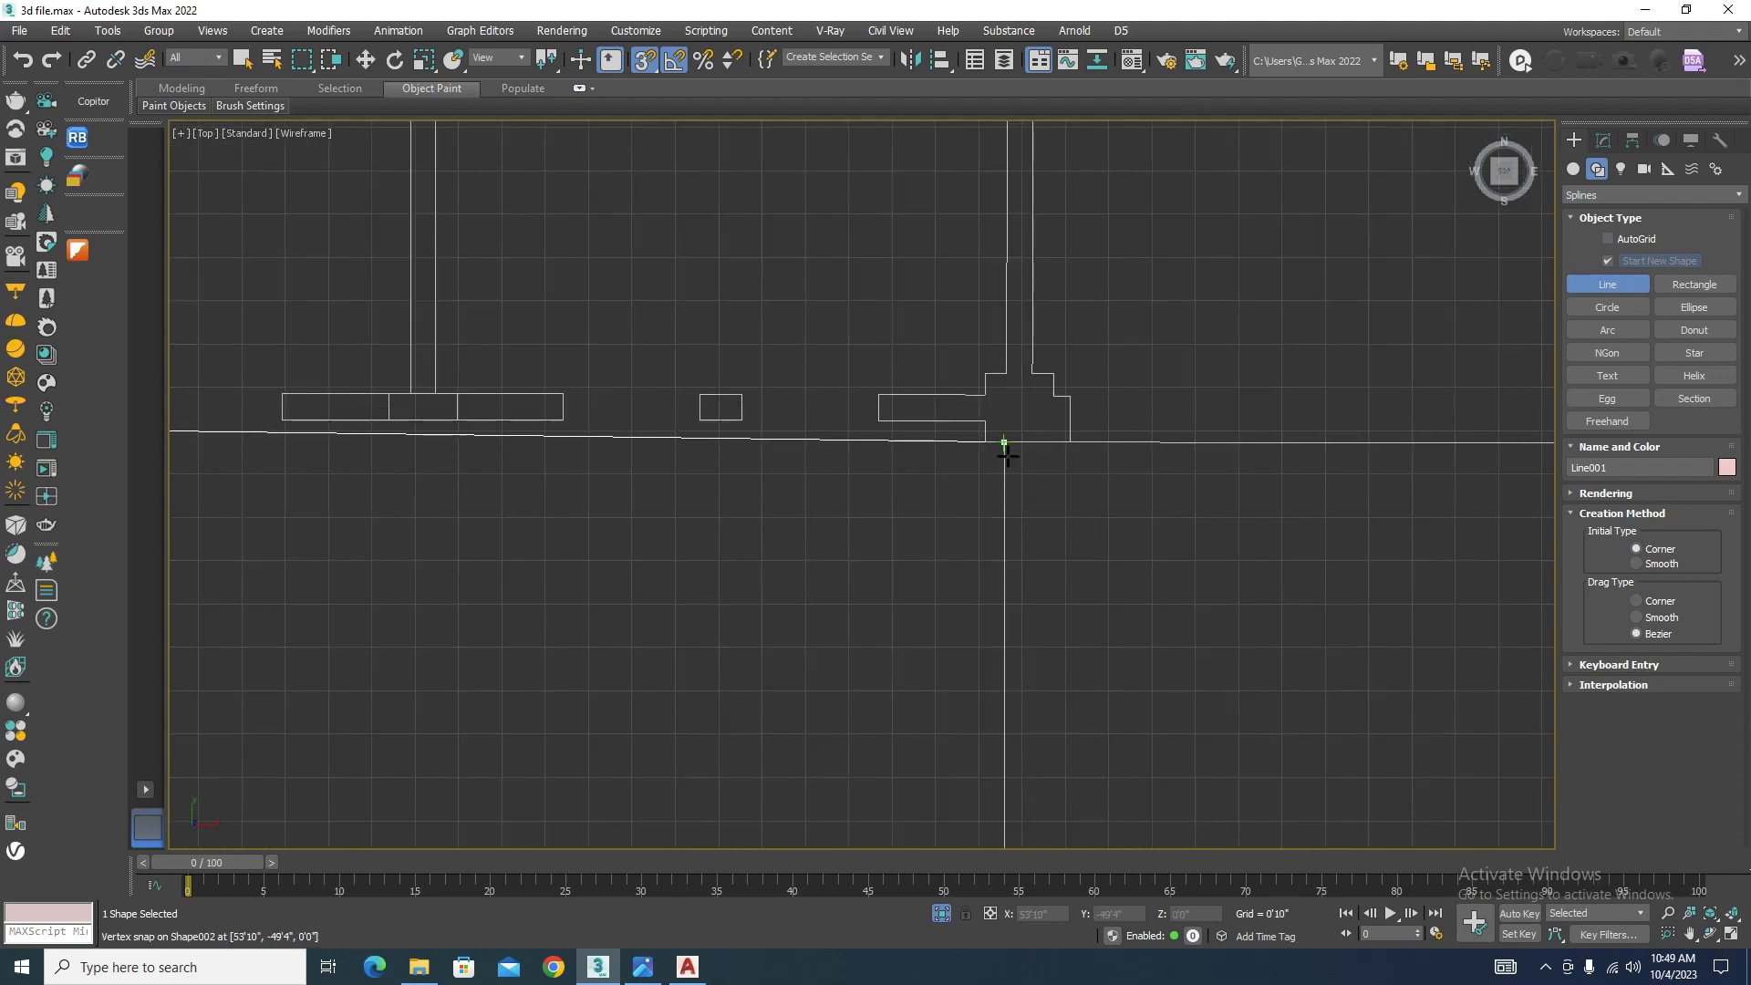
scroll(1003, 444, down, 5)
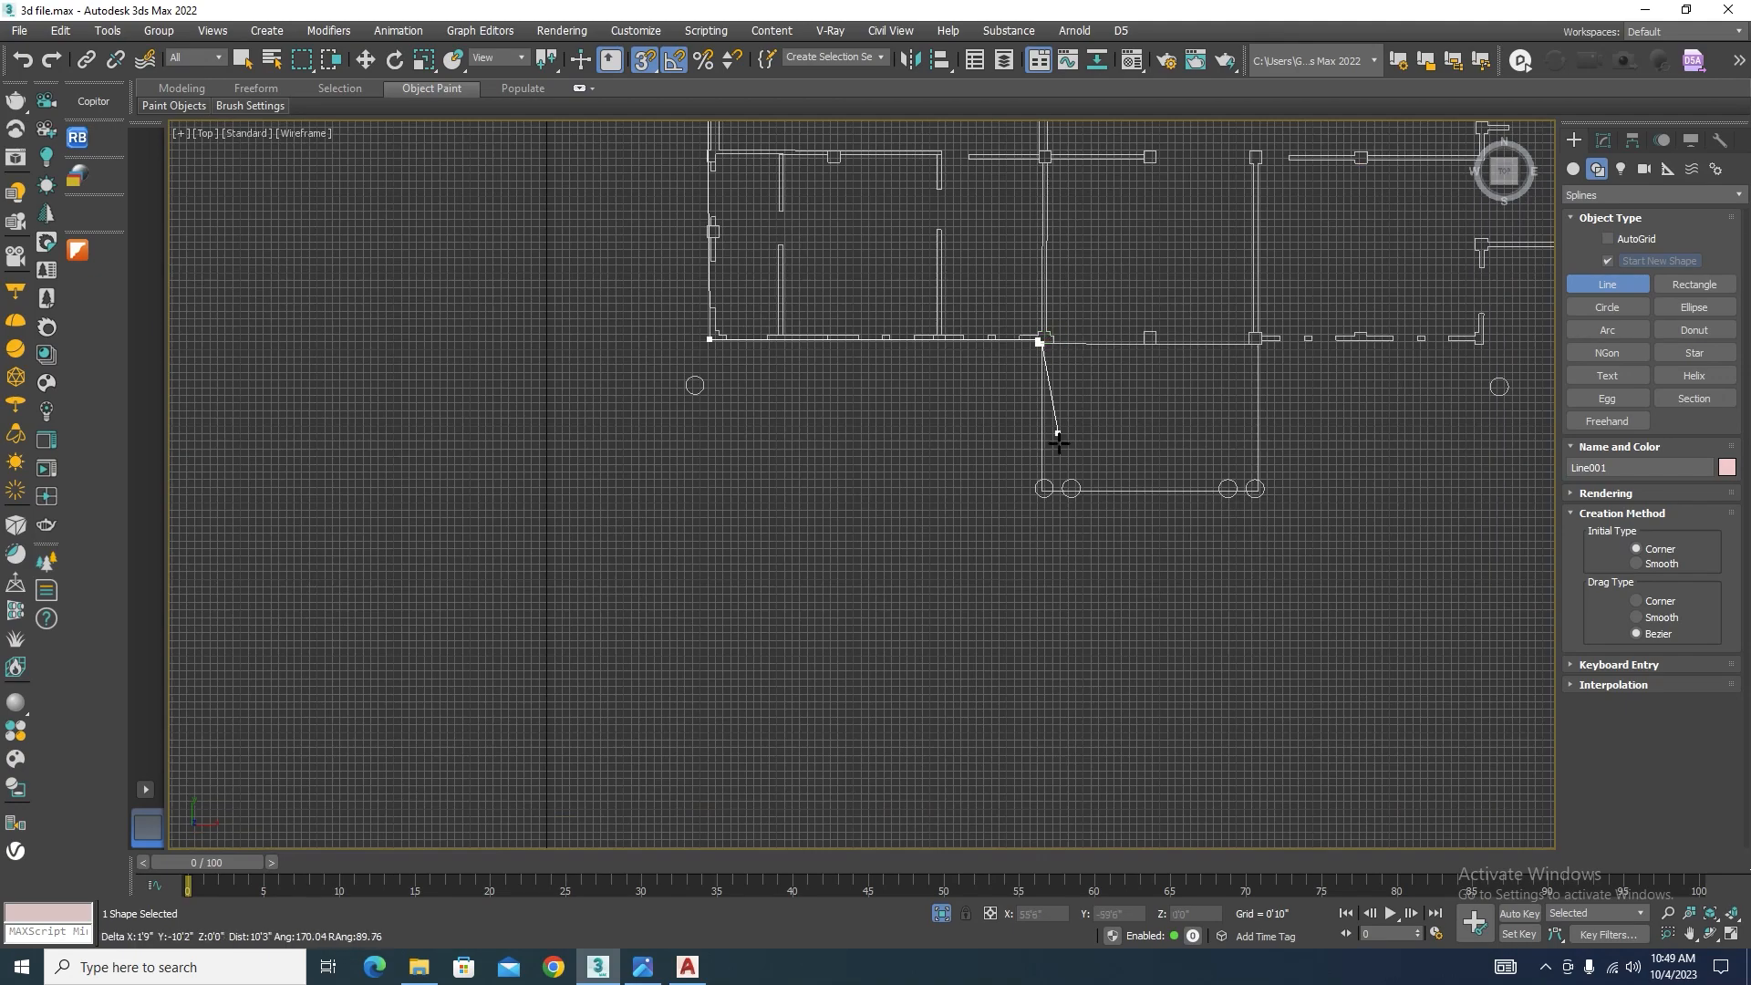
scroll(1012, 522, up, 4)
click(1010, 540)
scroll(1008, 547, down, 3)
scroll(1003, 547, up, 4)
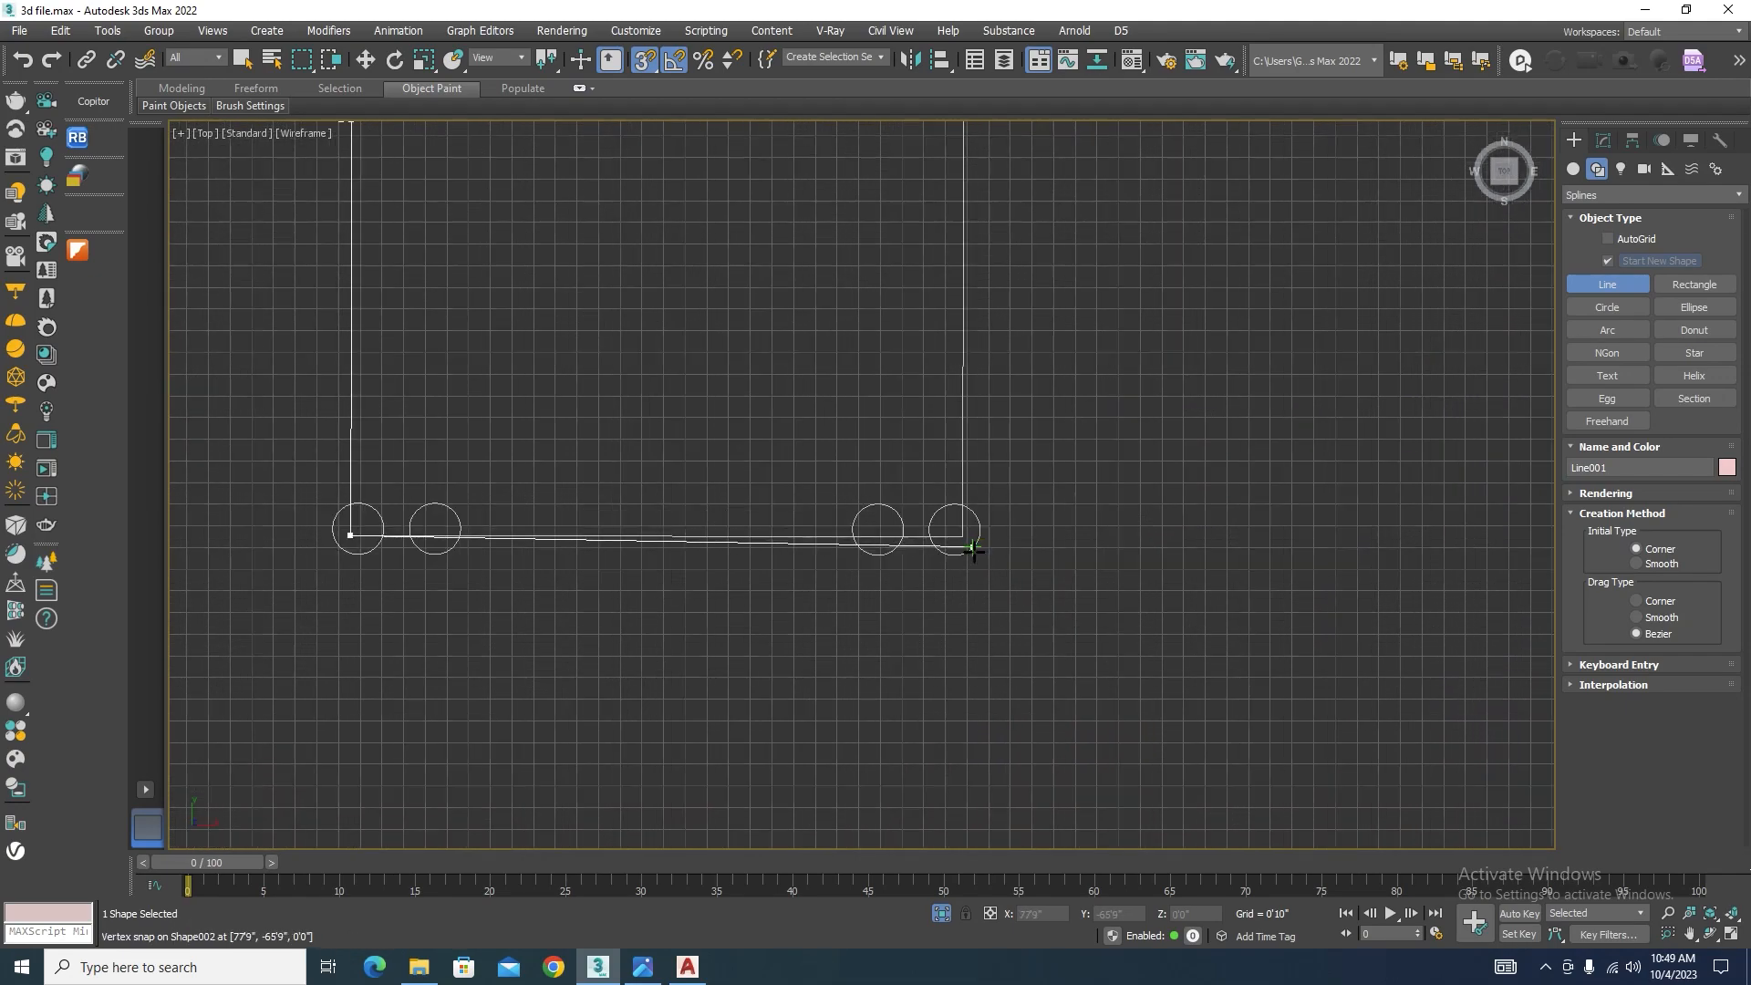
click(959, 533)
scroll(962, 534, down, 4)
scroll(976, 421, up, 5)
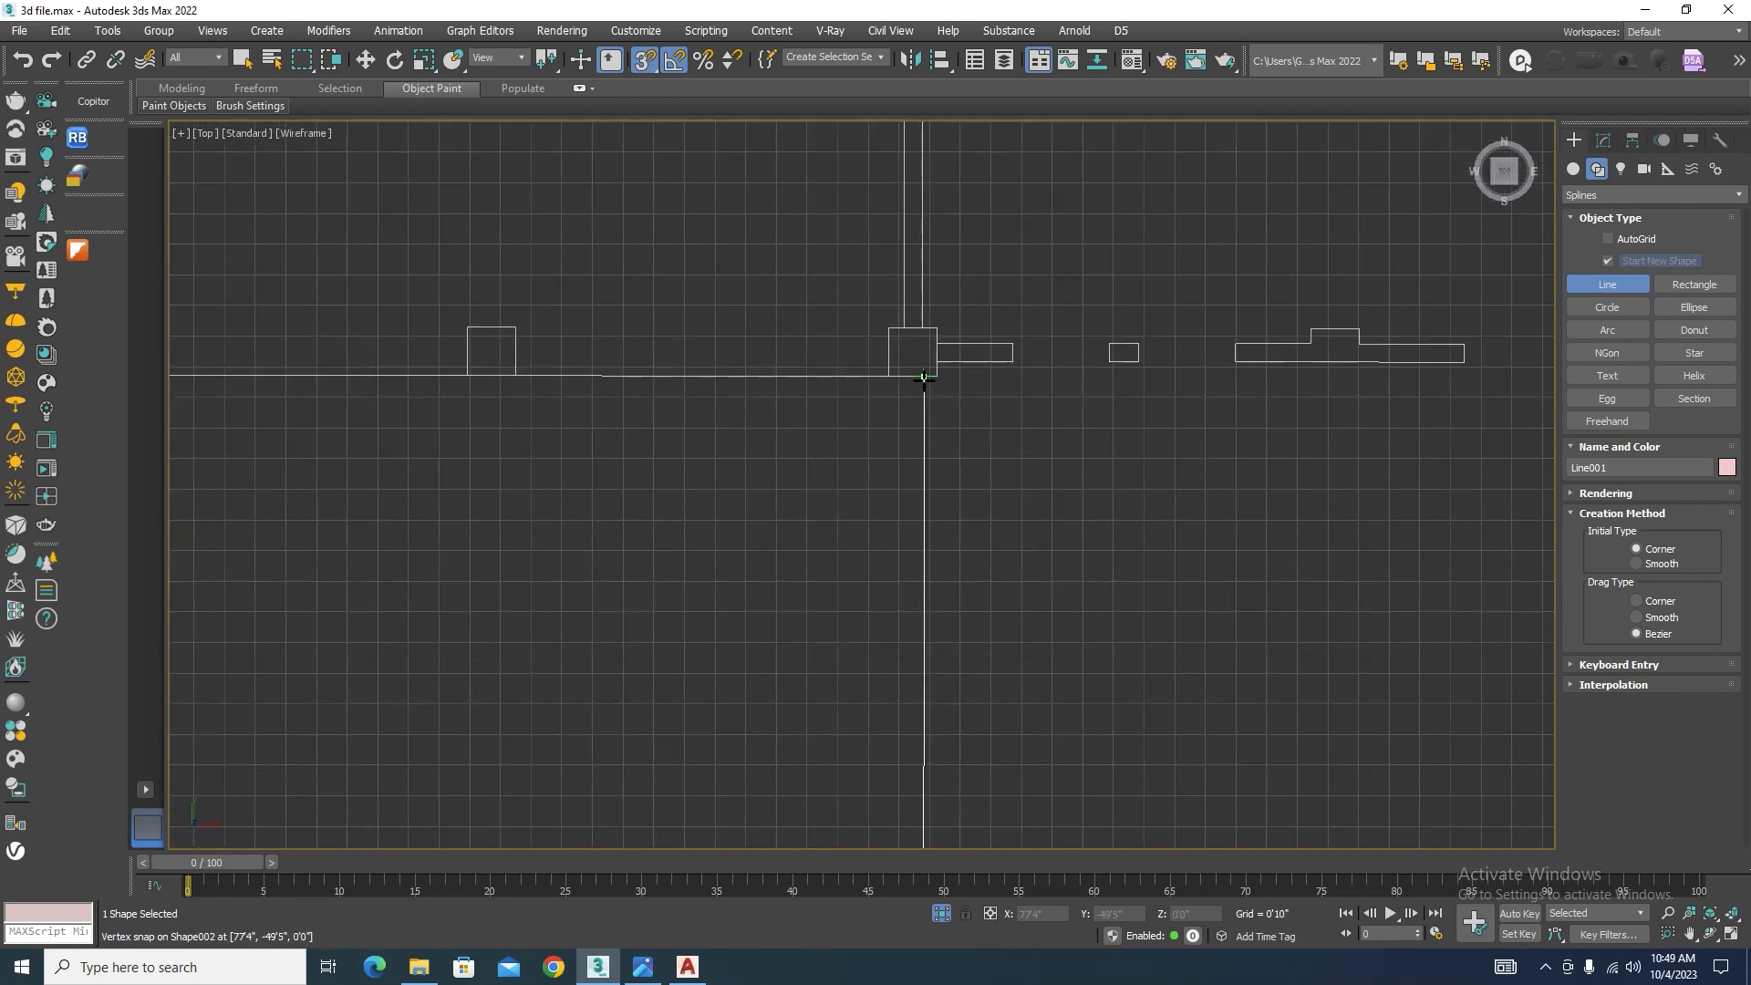
Step: Trace the lower wall past the porch and around the stepped lower-right corner of the floor
scroll(894, 398, down, 5)
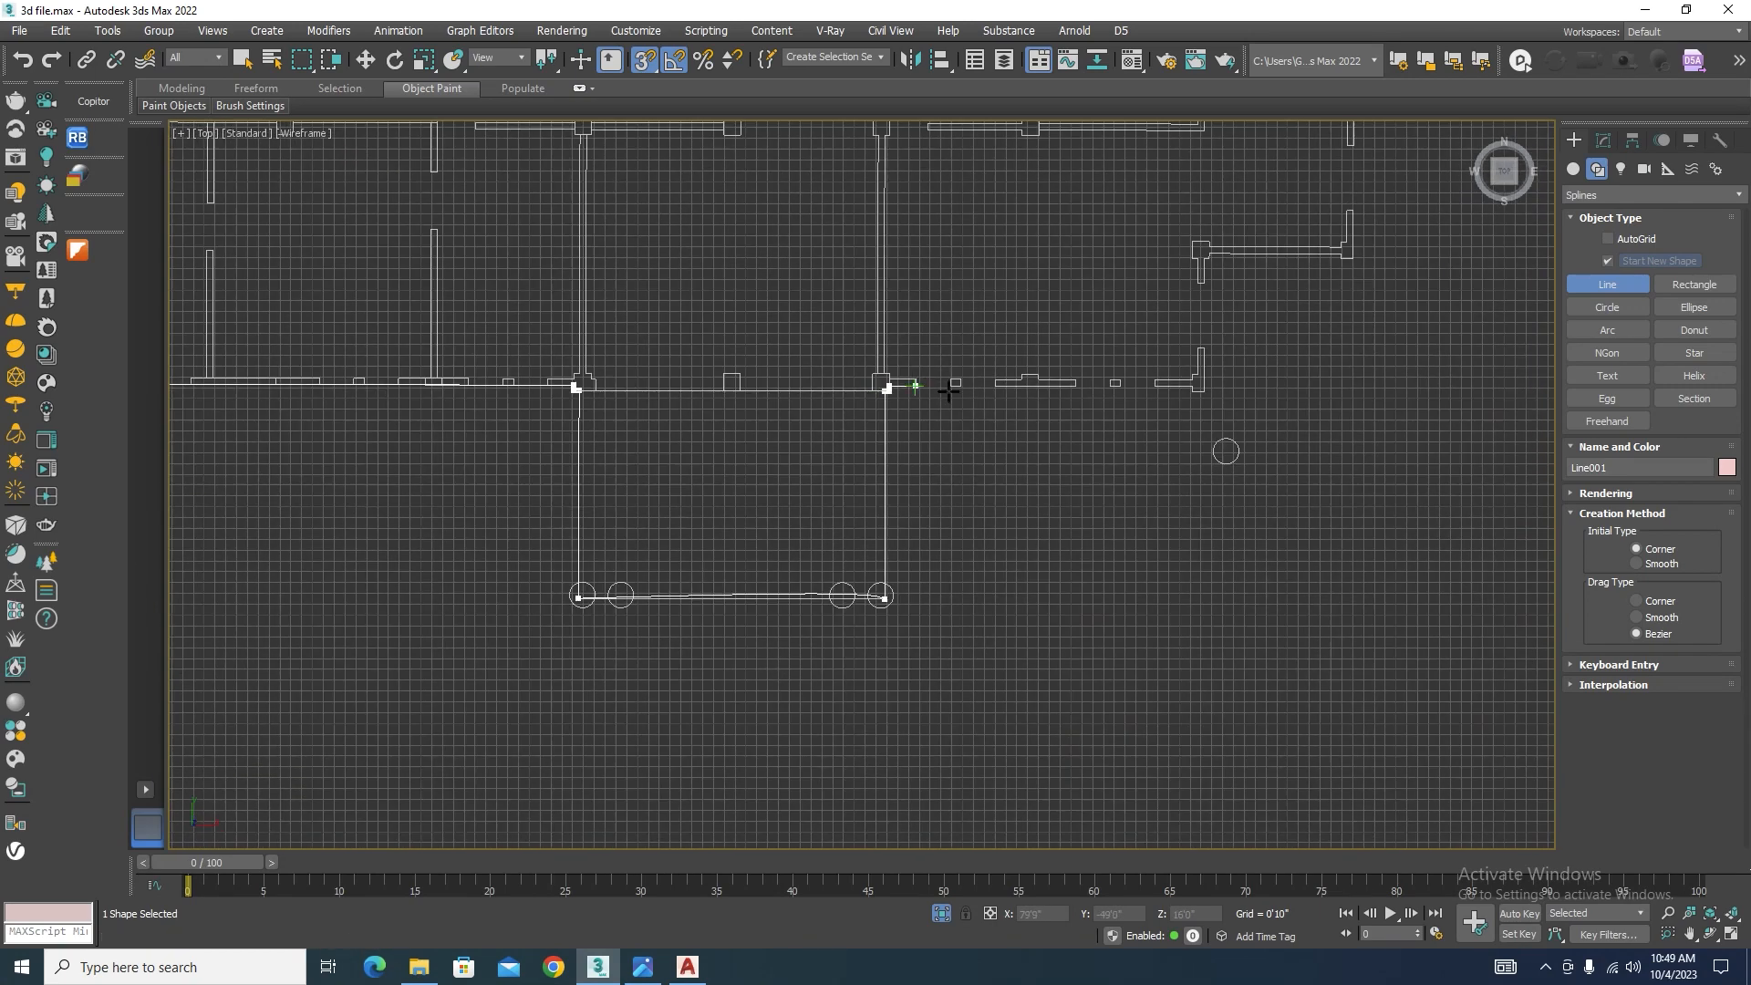
scroll(1203, 383, up, 5)
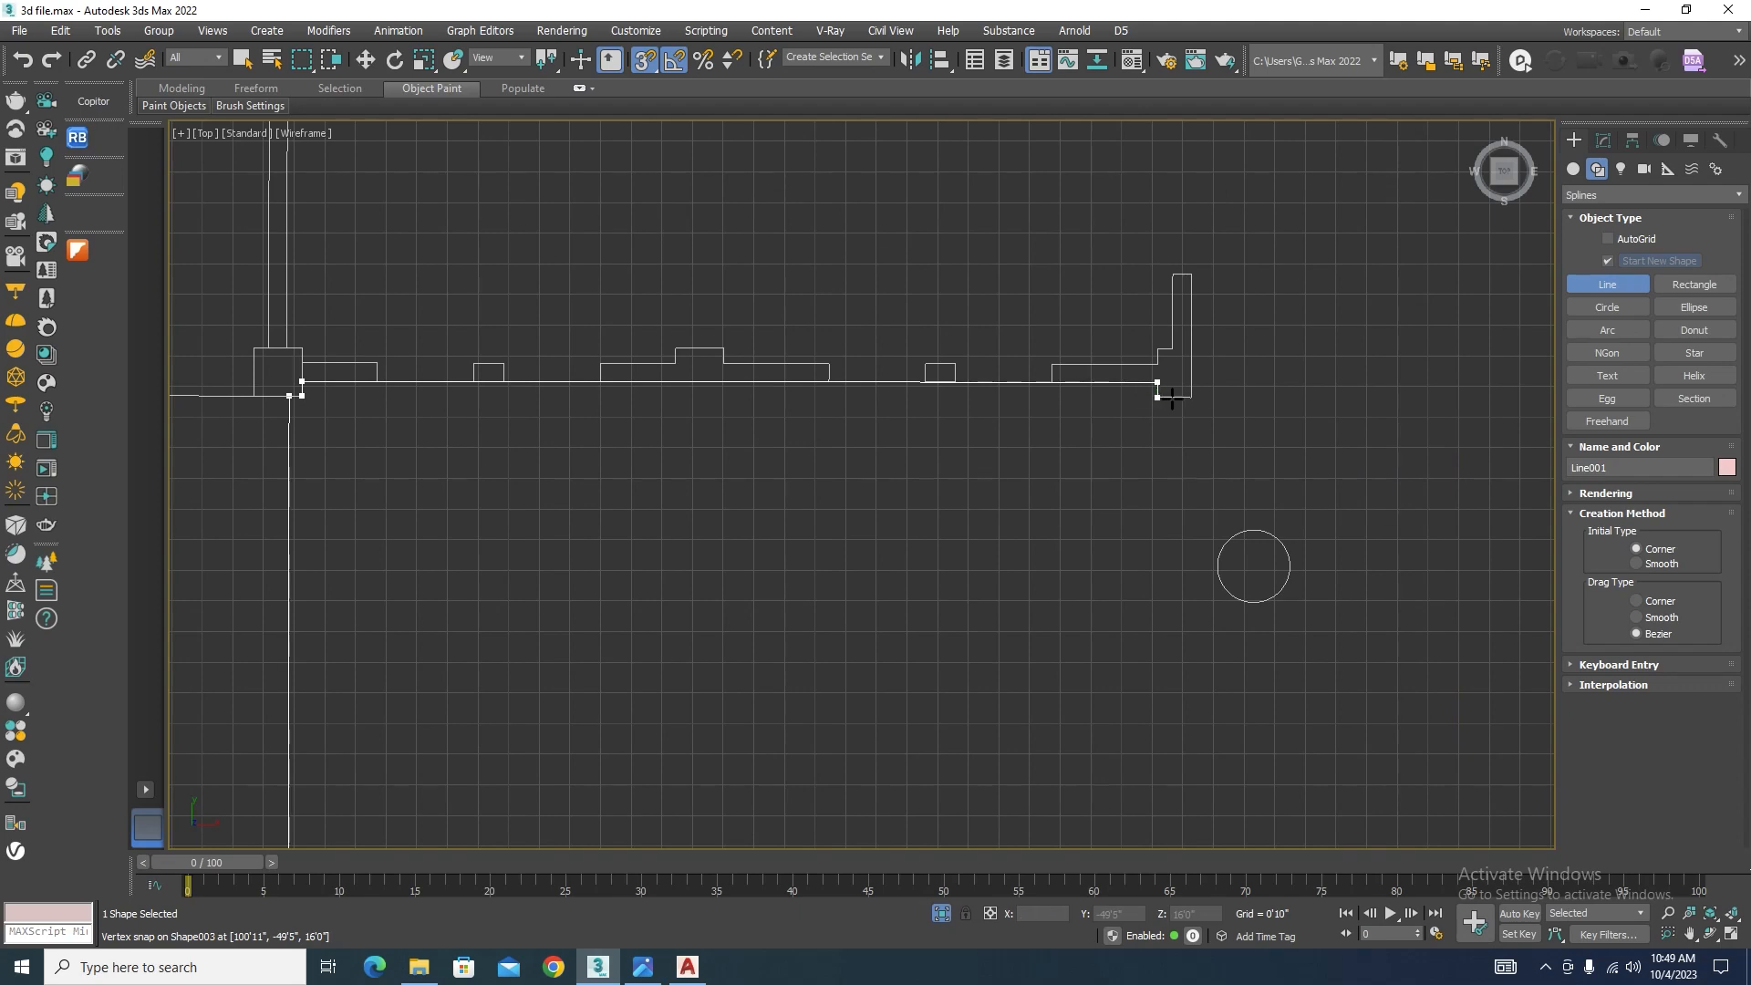
click(1182, 410)
scroll(1194, 456, down, 4)
scroll(1109, 422, up, 6)
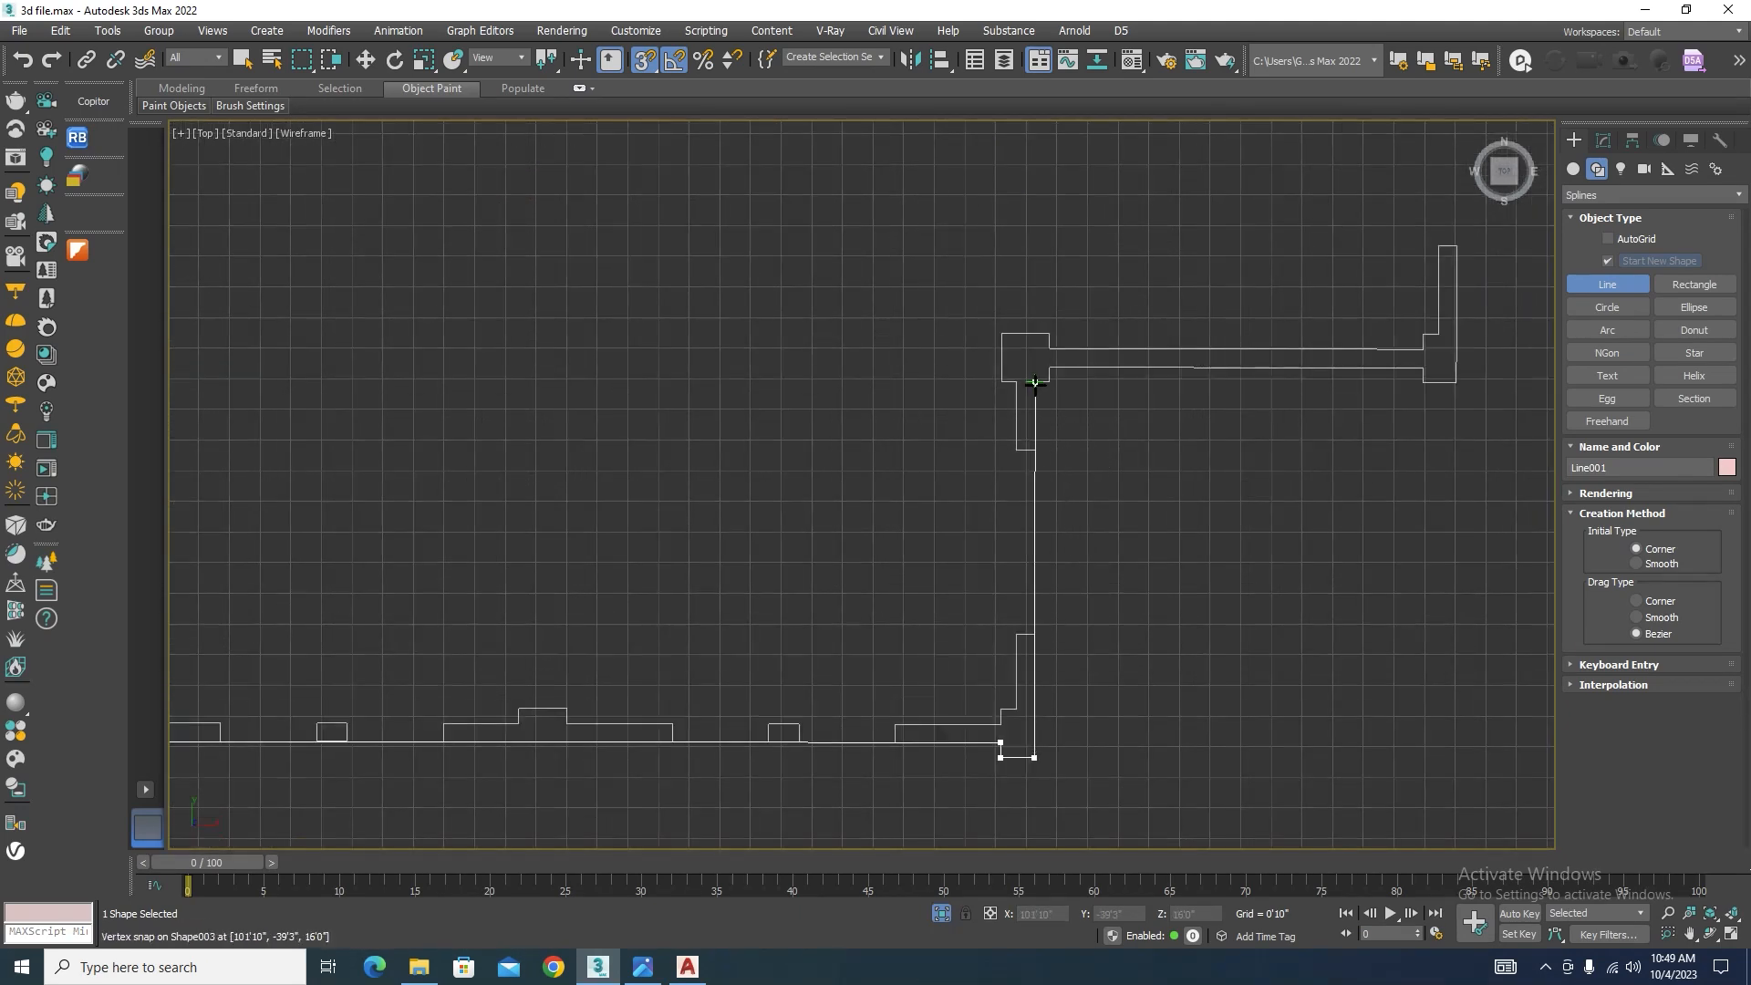
click(1034, 382)
scroll(911, 442, down, 4)
scroll(1133, 395, up, 4)
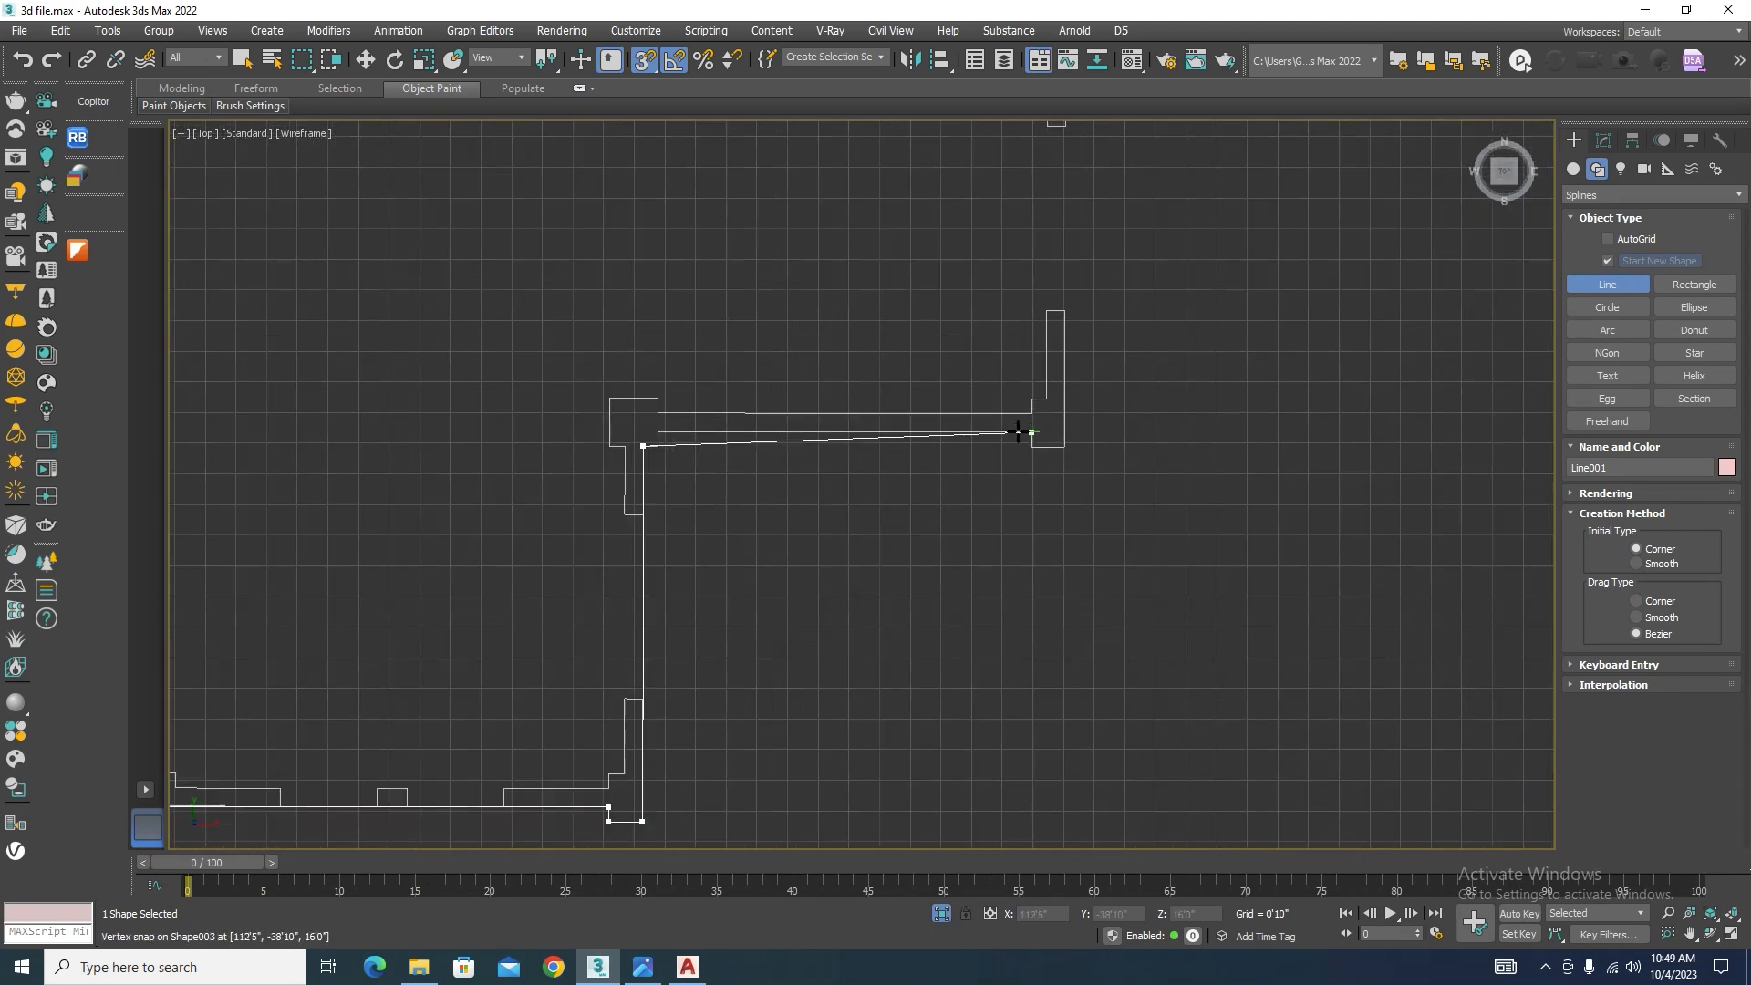
click(1065, 447)
scroll(1065, 447, down, 4)
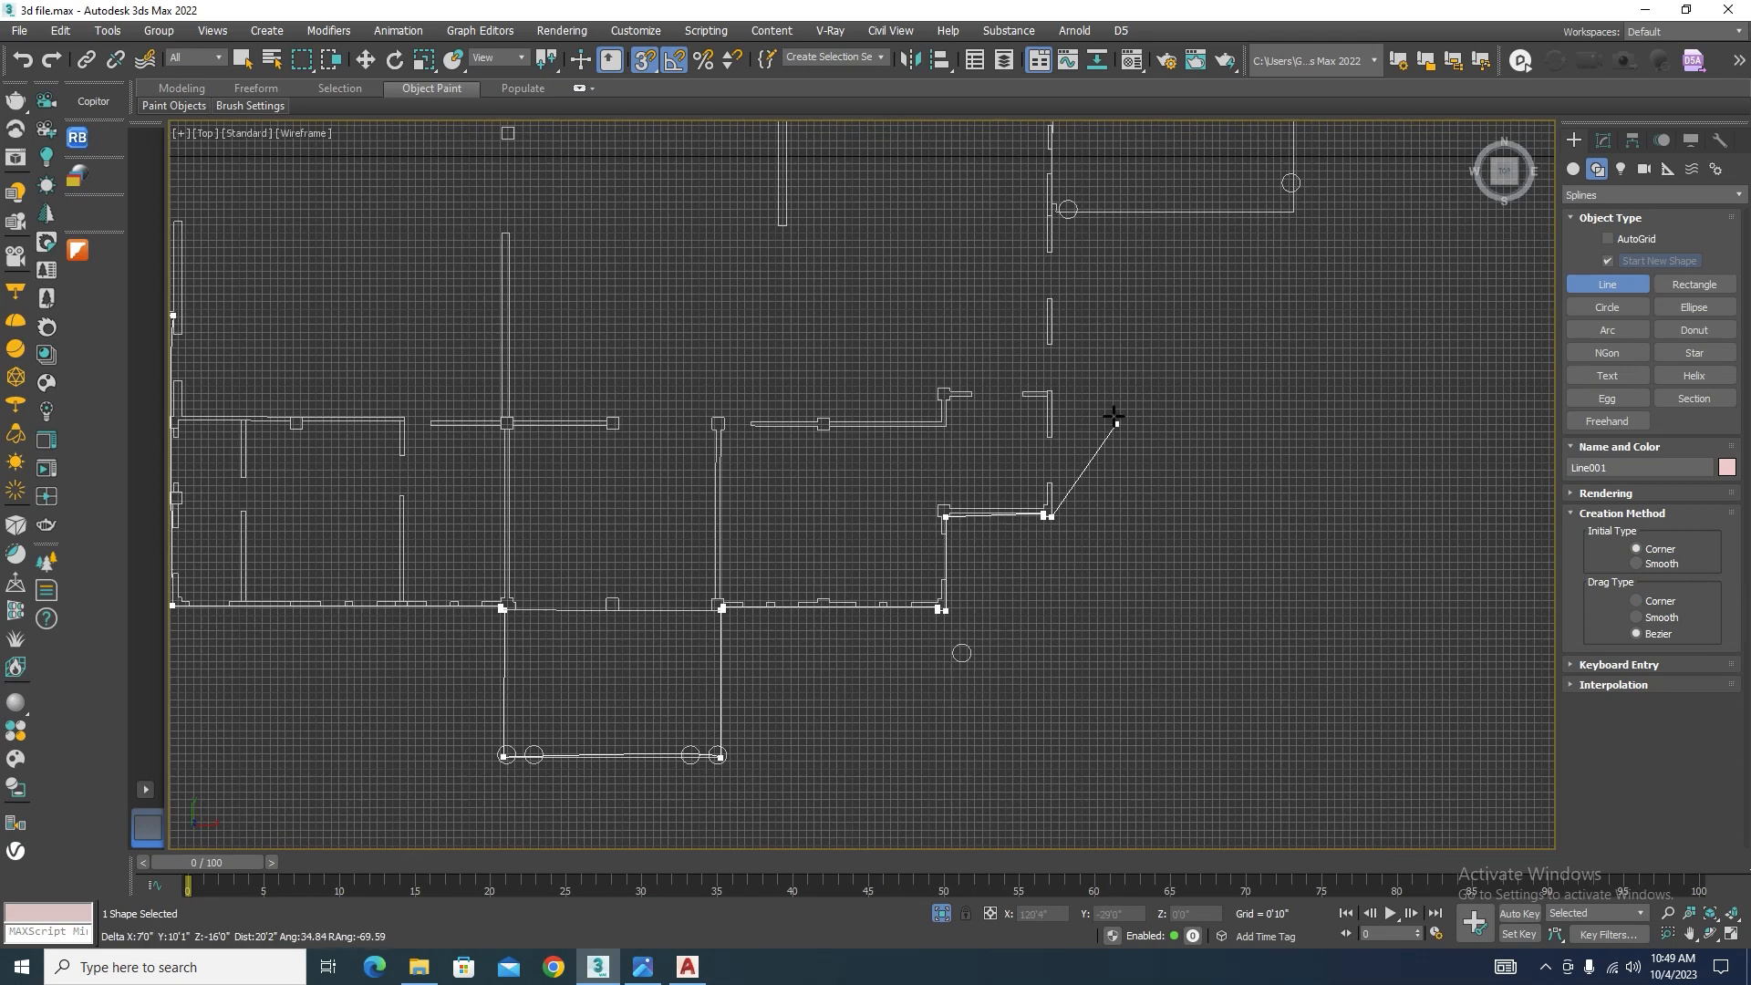
Step: Trace up the right wall and around the right porch, closing the outline spline at its starting corner
scroll(1035, 173, up, 3)
scroll(1033, 162, up, 3)
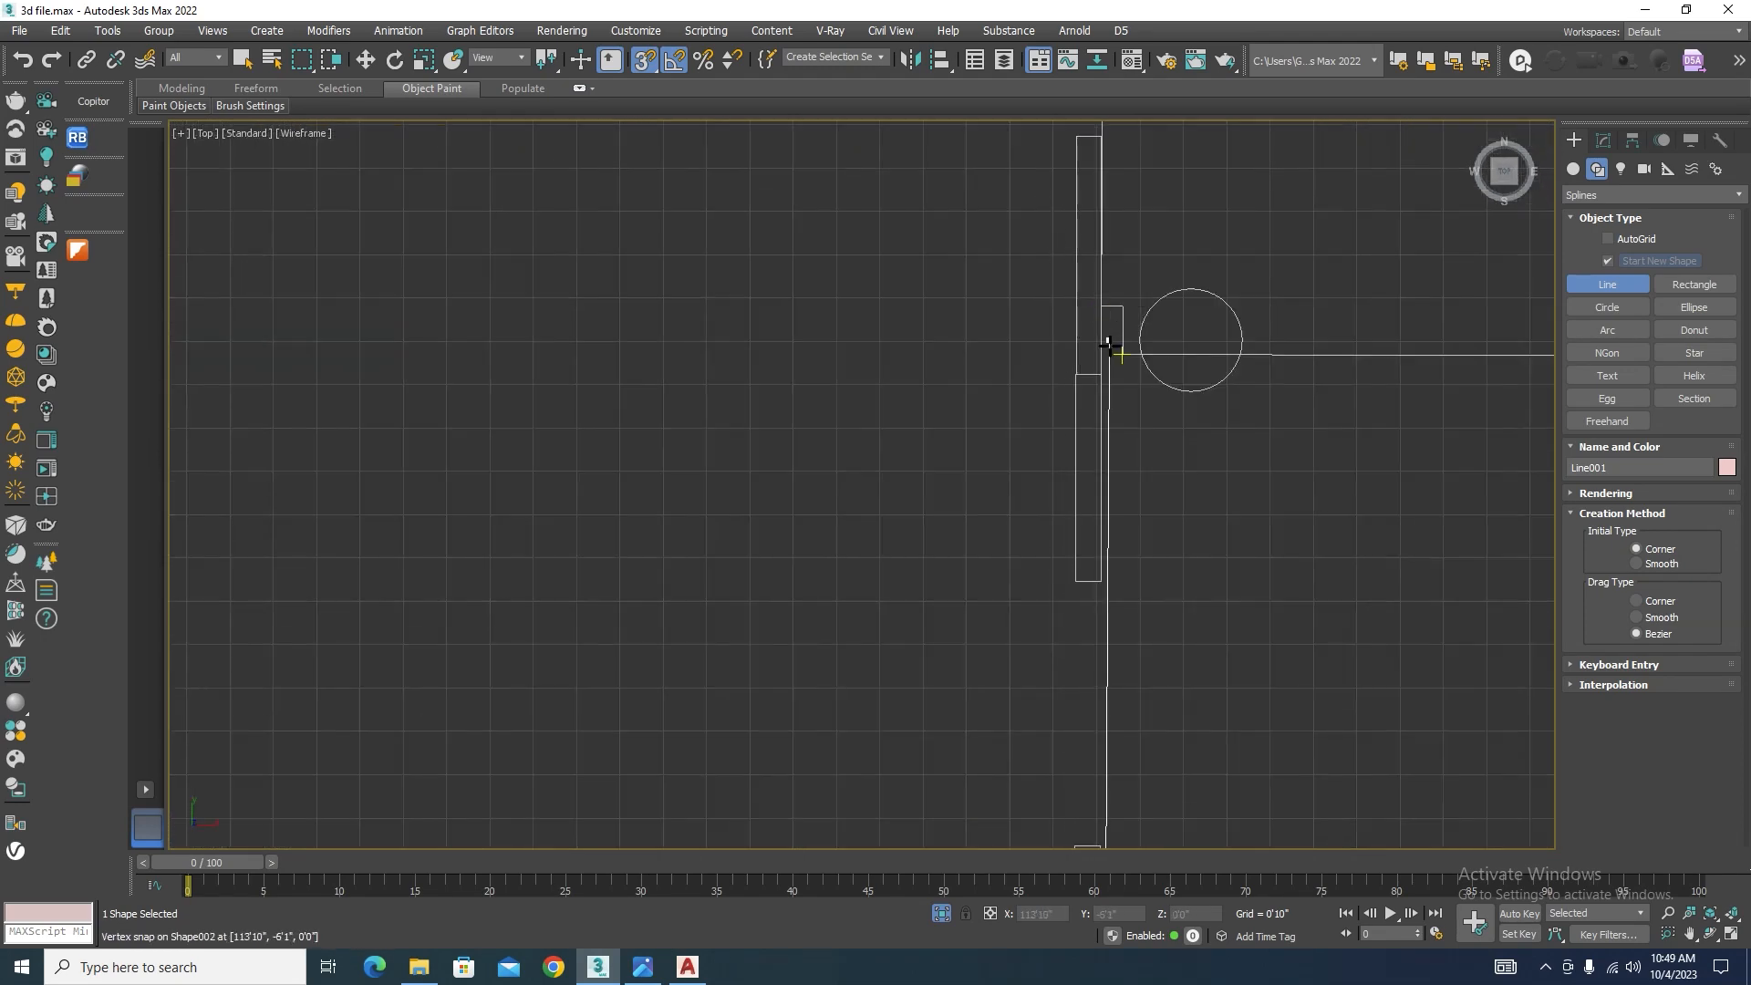
scroll(1096, 367, up, 1)
drag(1133, 342, 1065, 367)
scroll(751, 454, down, 5)
scroll(1130, 425, up, 3)
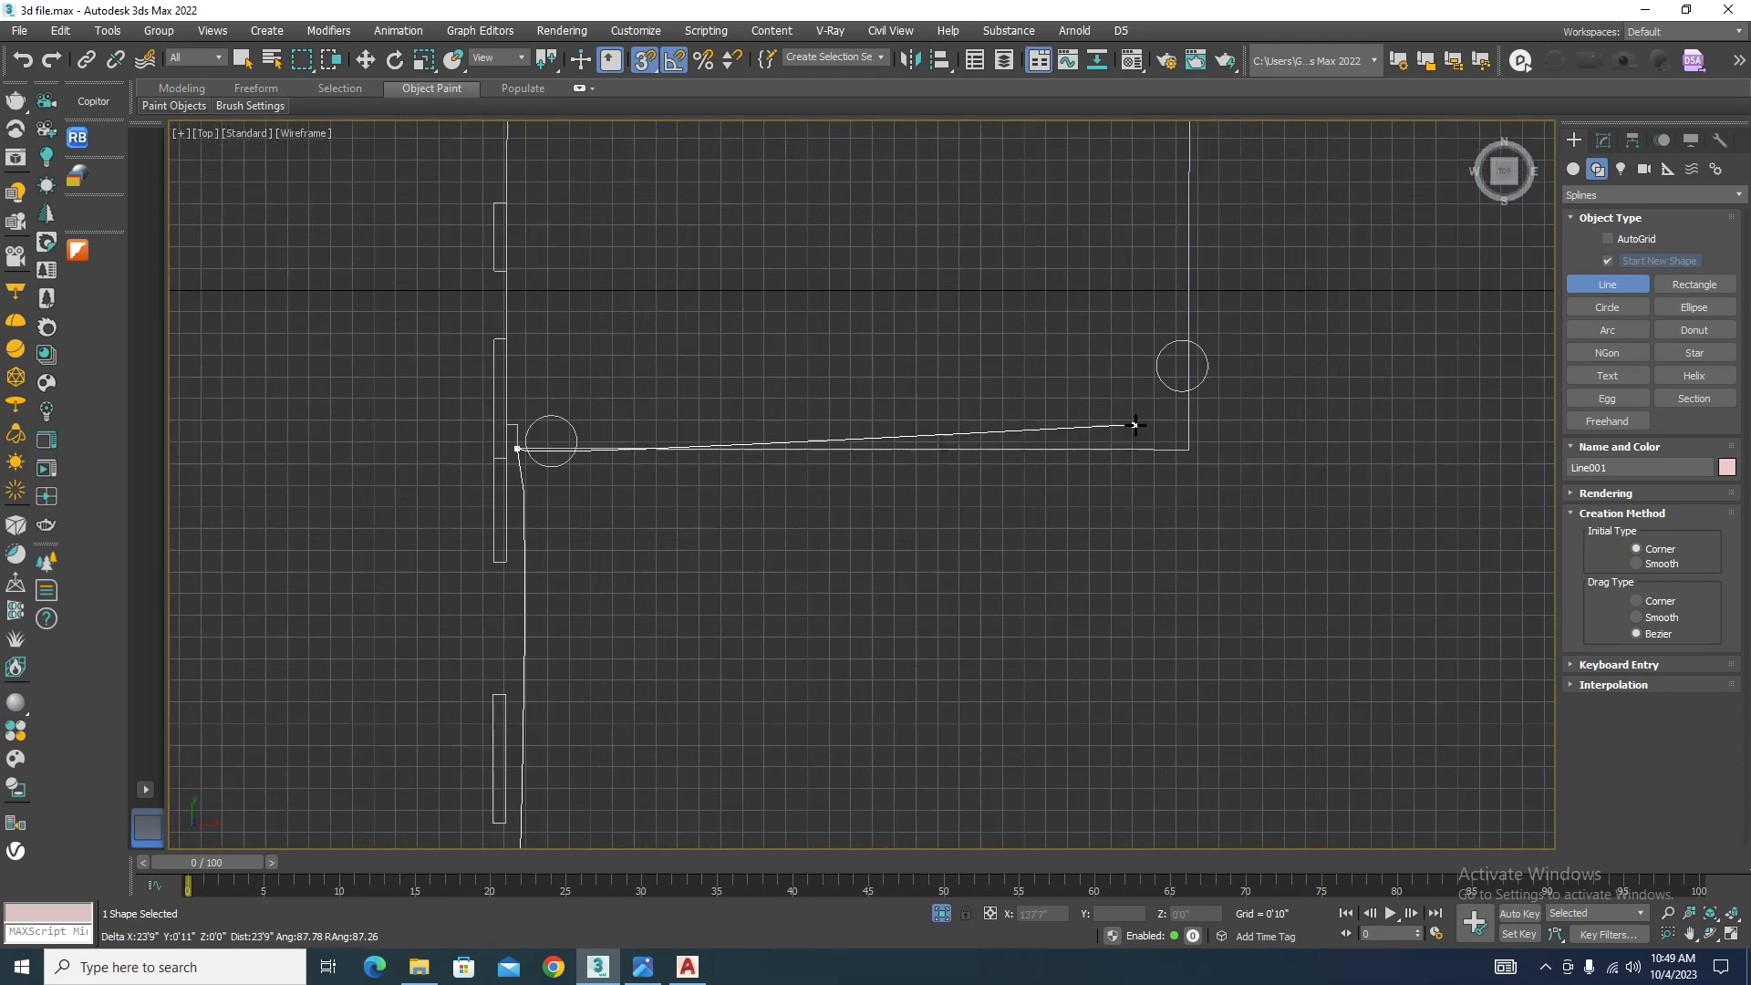
click(1190, 446)
scroll(1122, 538, down, 5)
scroll(1140, 292, up, 2)
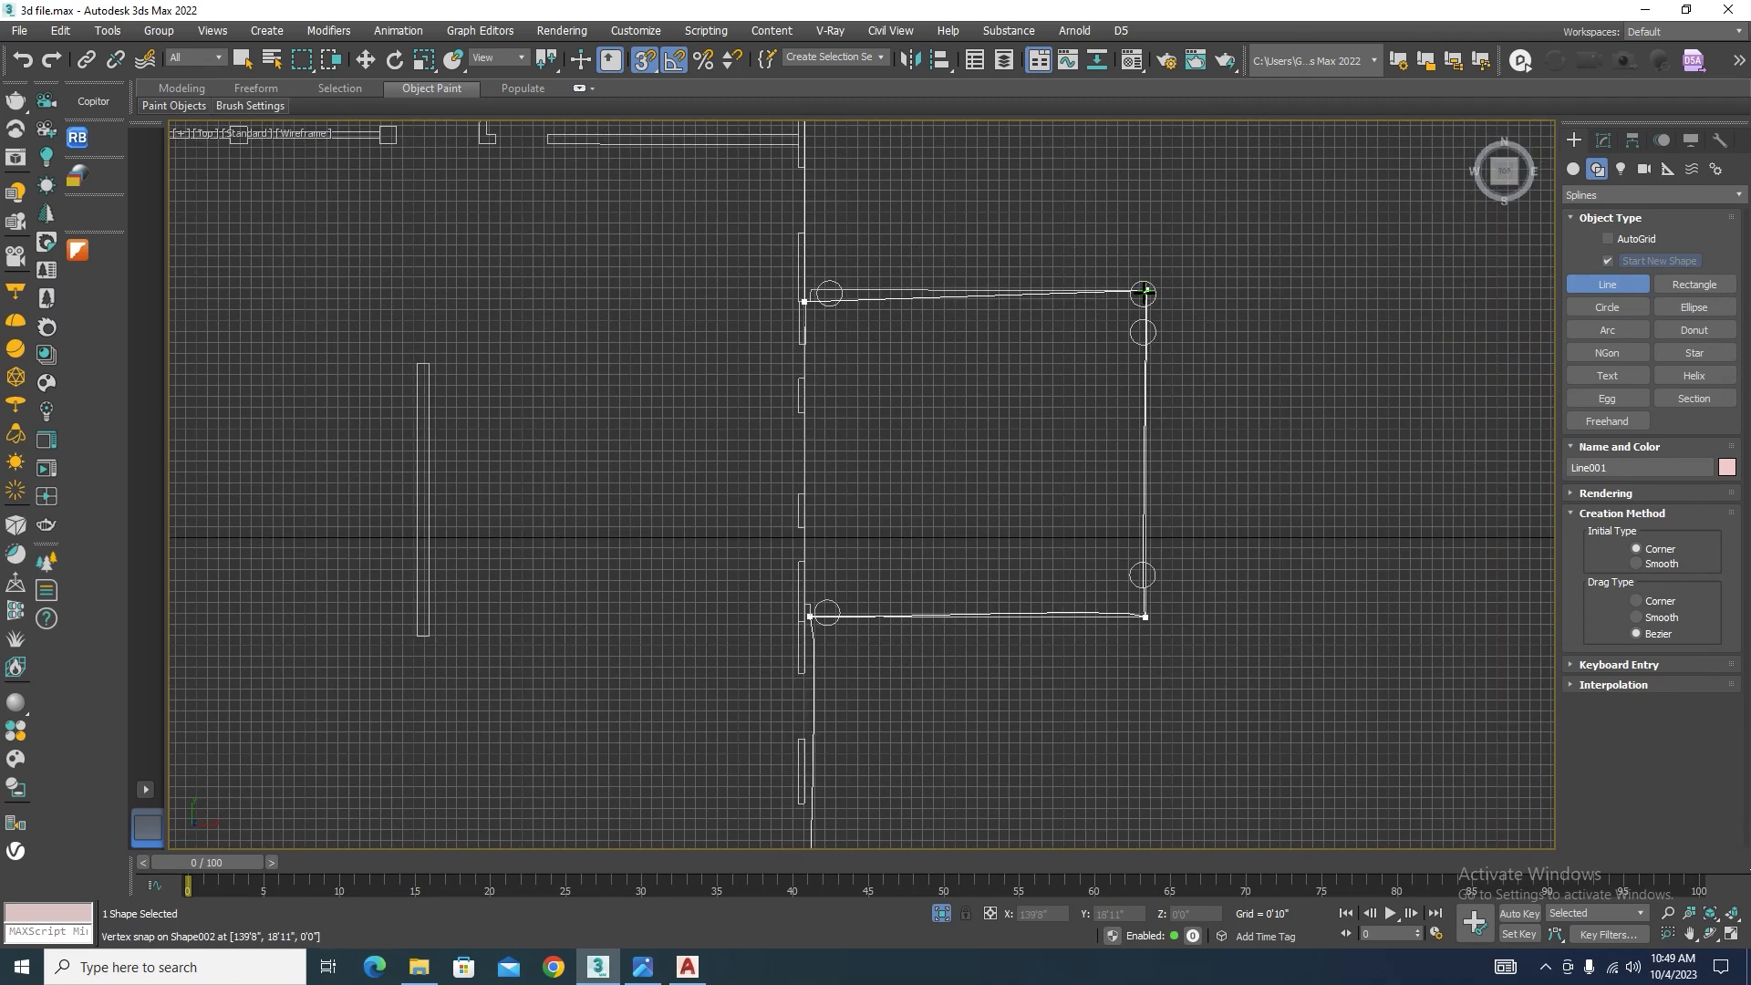
click(1145, 292)
click(912, 507)
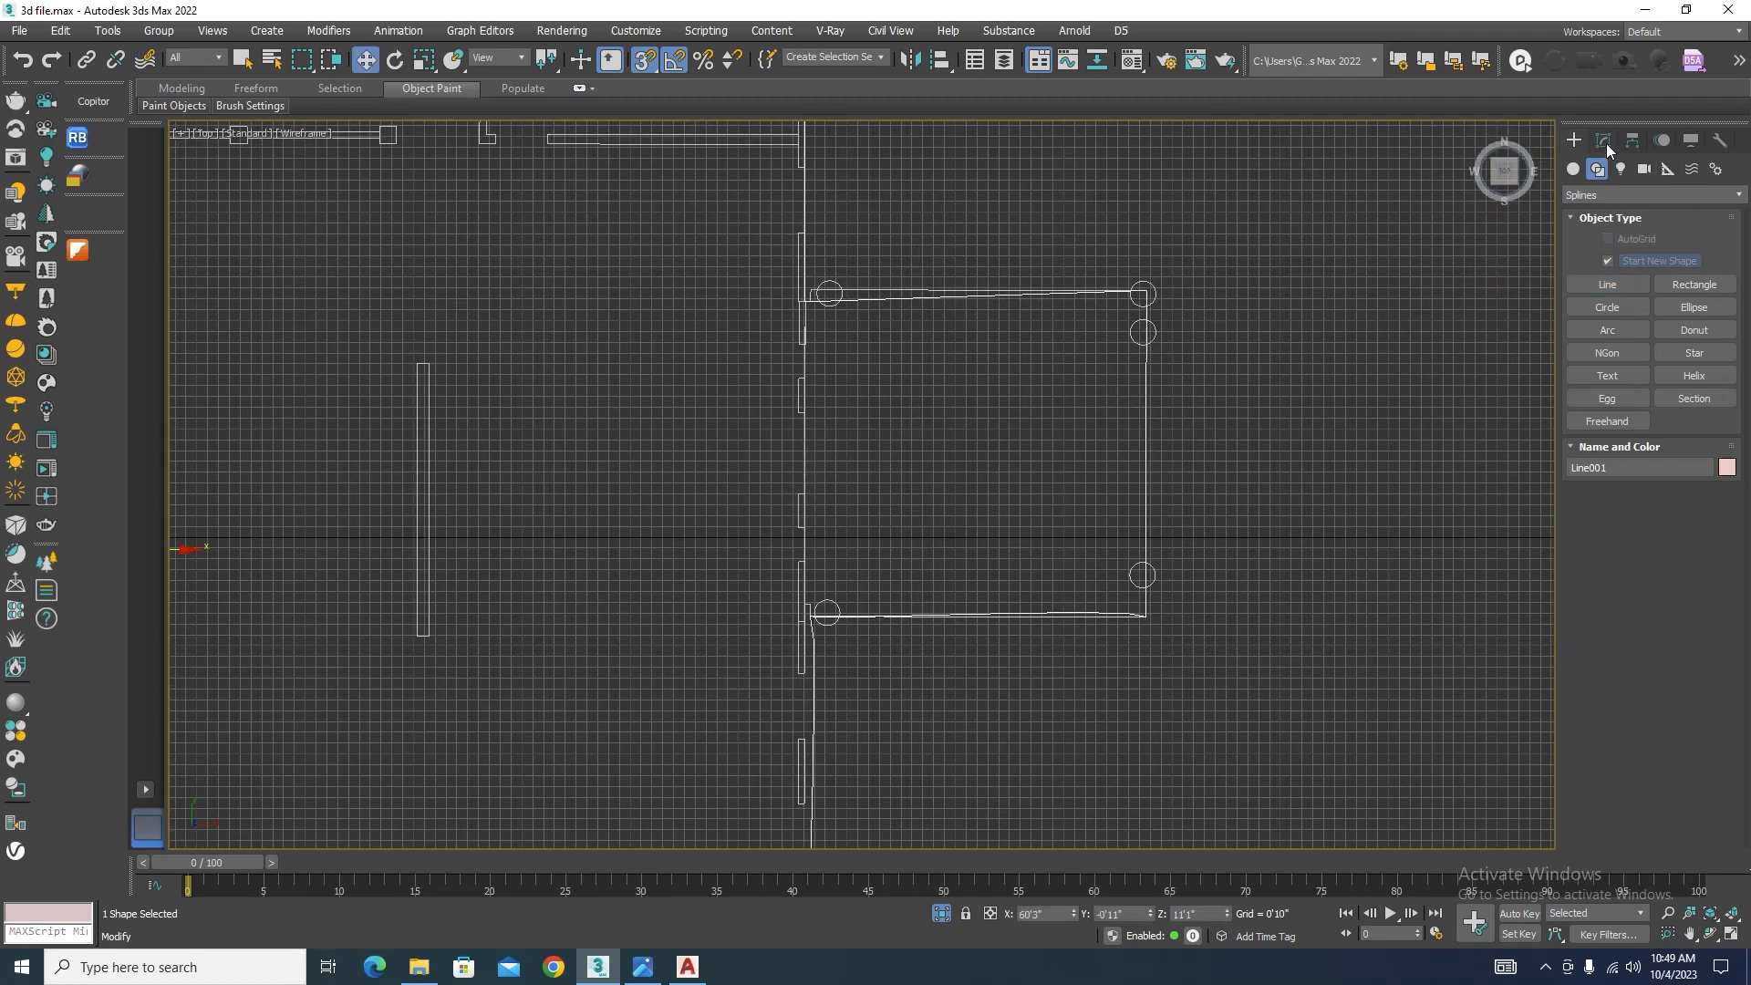
Step: Select all vertices of the closed outline and convert them to the Corner type
click(1603, 141)
scroll(1127, 417, down, 8)
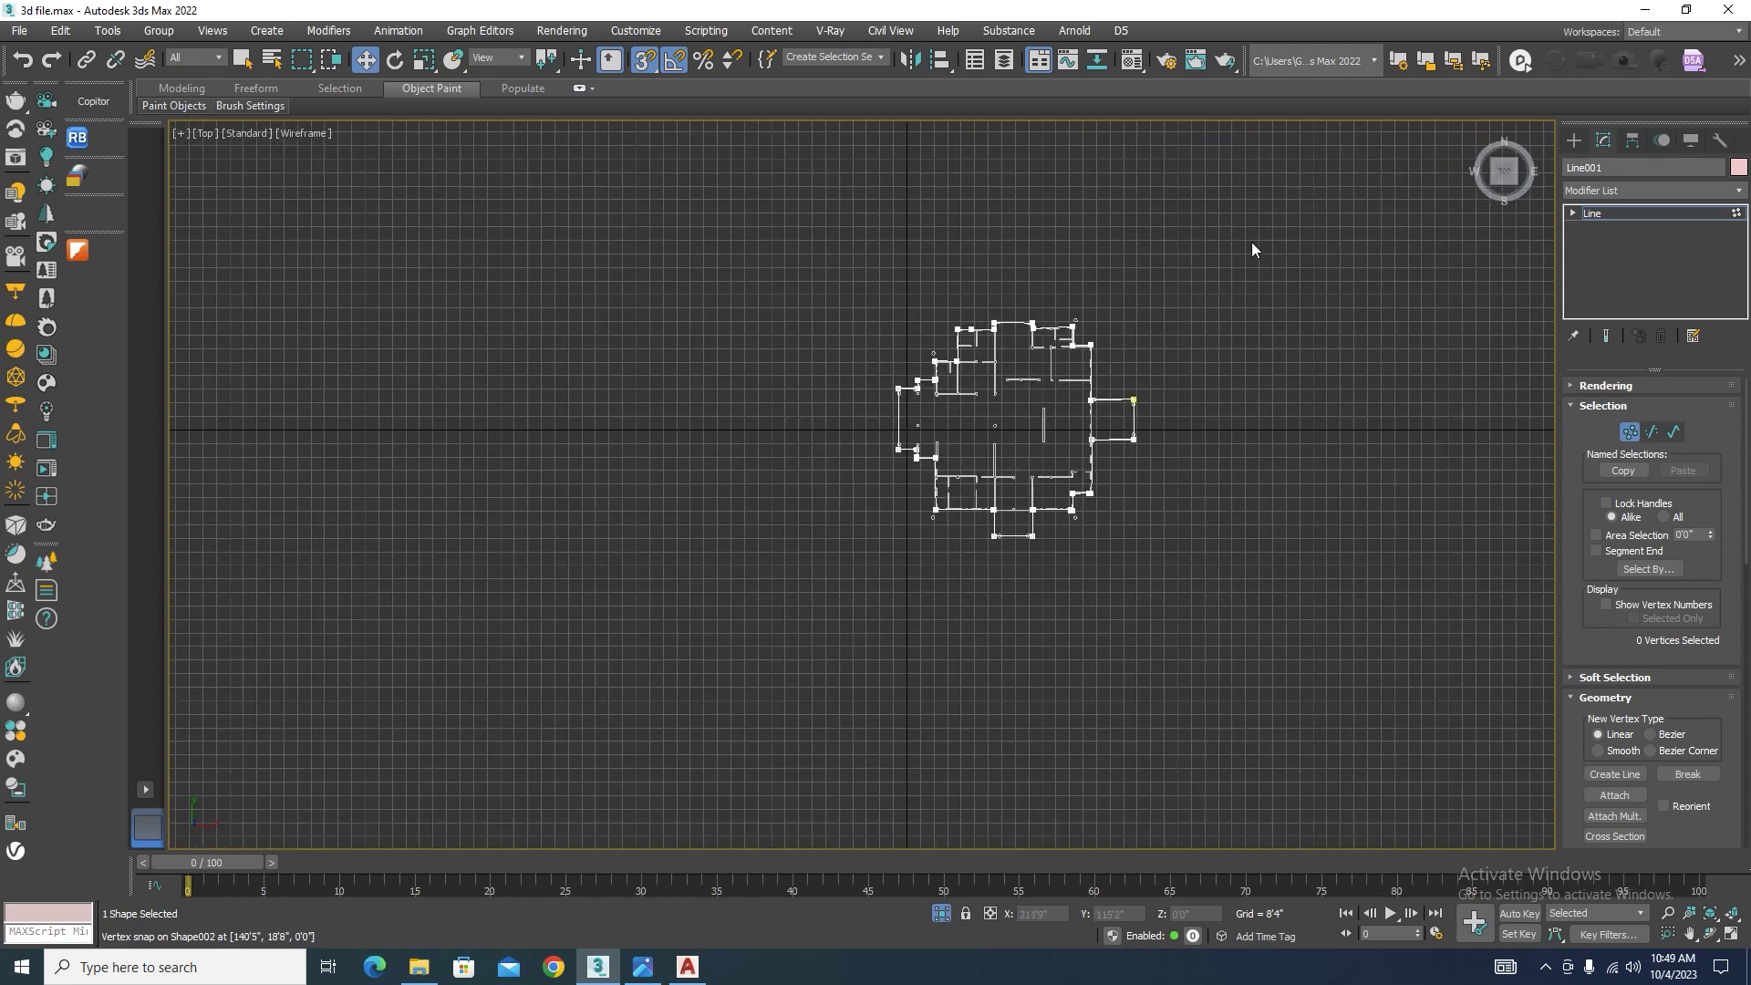
key(ctrl+a)
scroll(1038, 428, up, 2)
right_click(1019, 399)
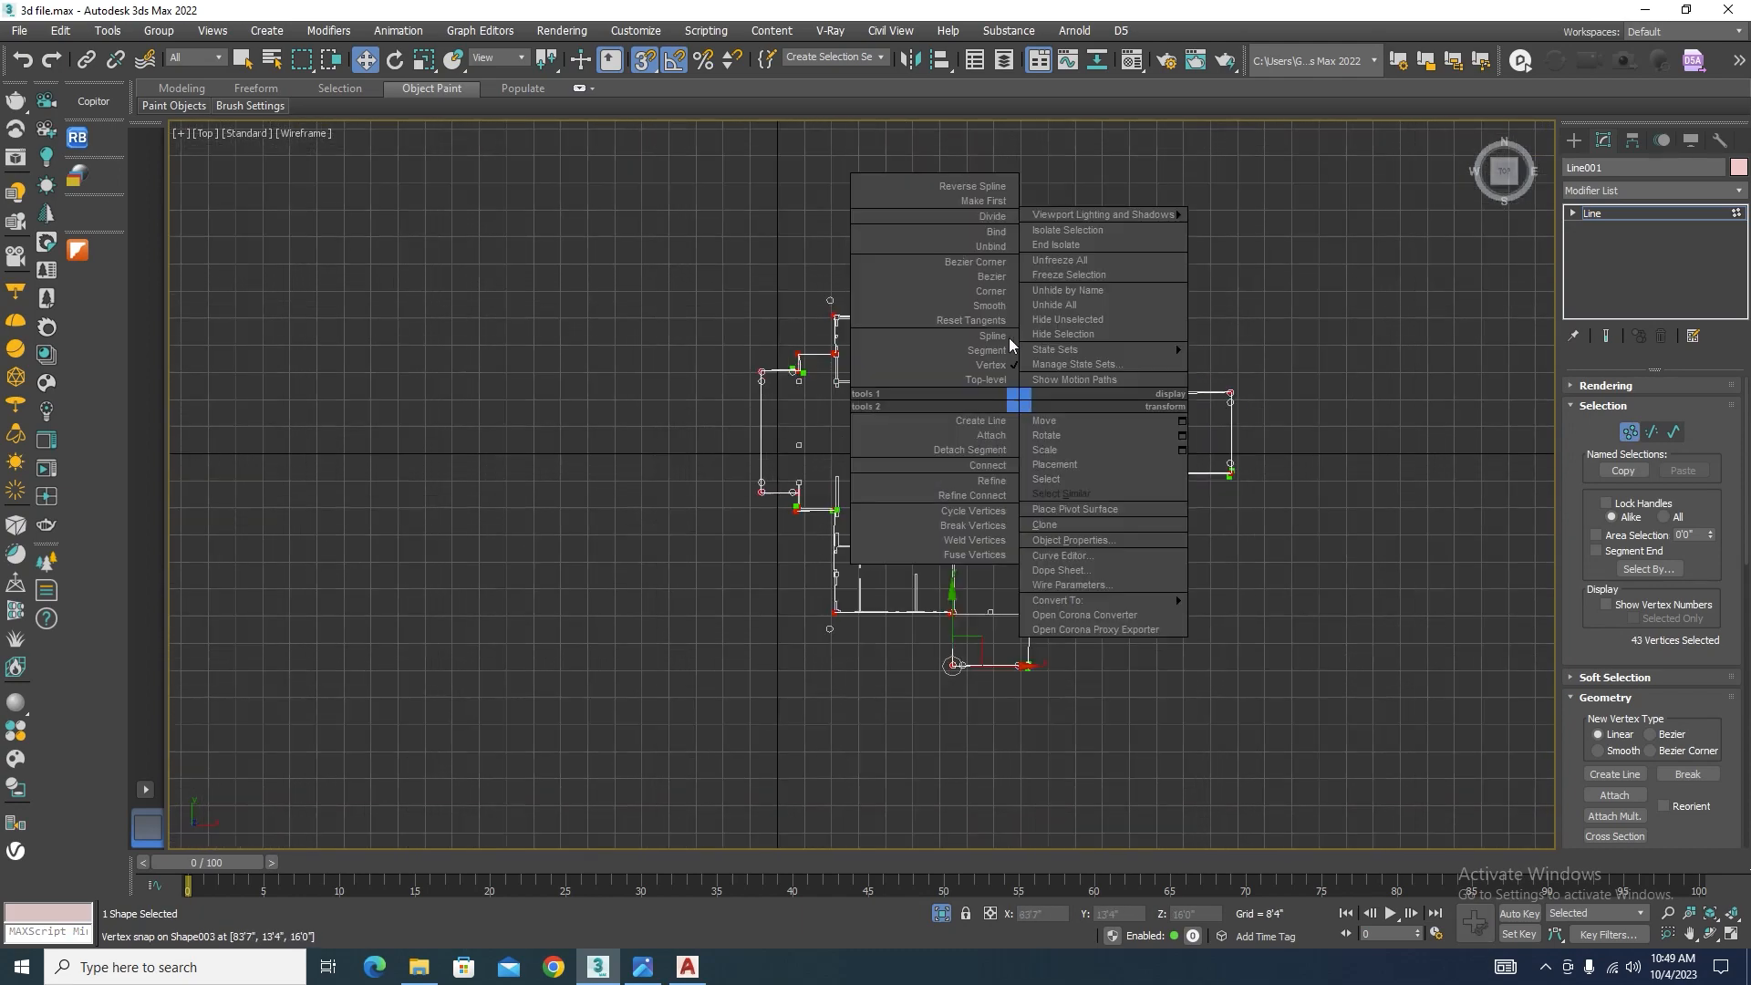
click(1003, 292)
Step: Level the right porch's upper inner corner vertex with its upper outer corner by a vertical move
scroll(1244, 410, up, 5)
scroll(875, 312, up, 3)
click(844, 380)
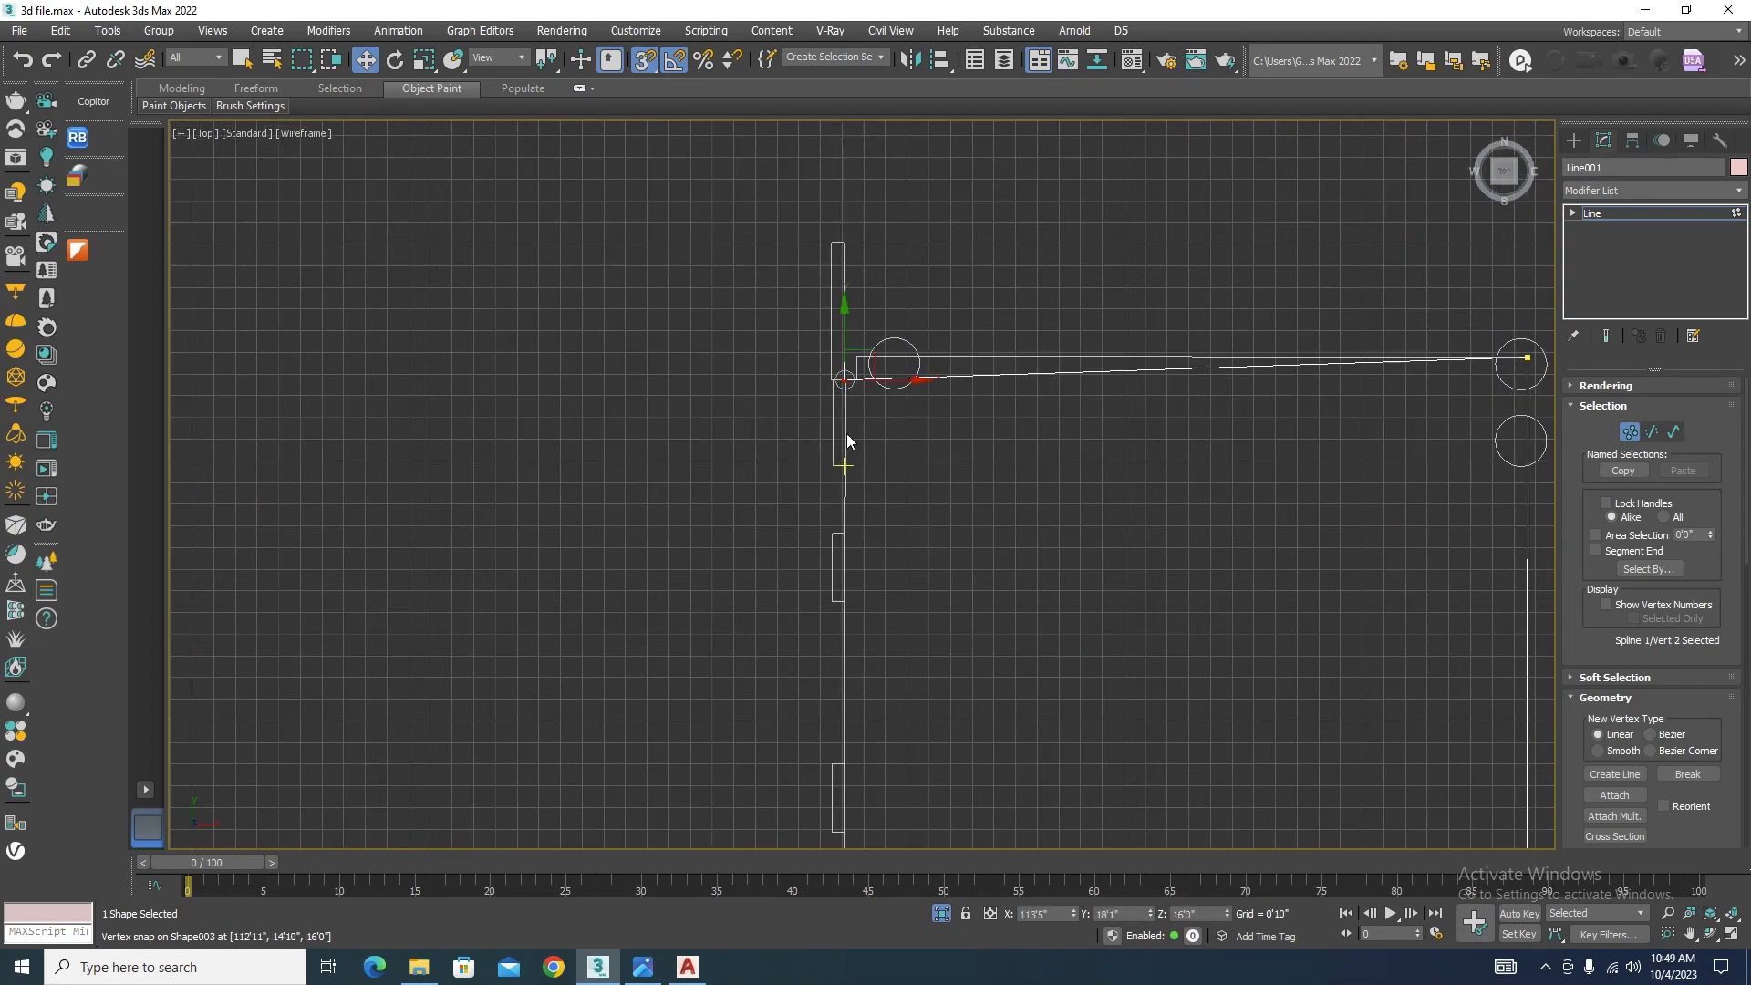
drag(845, 344, 1526, 356)
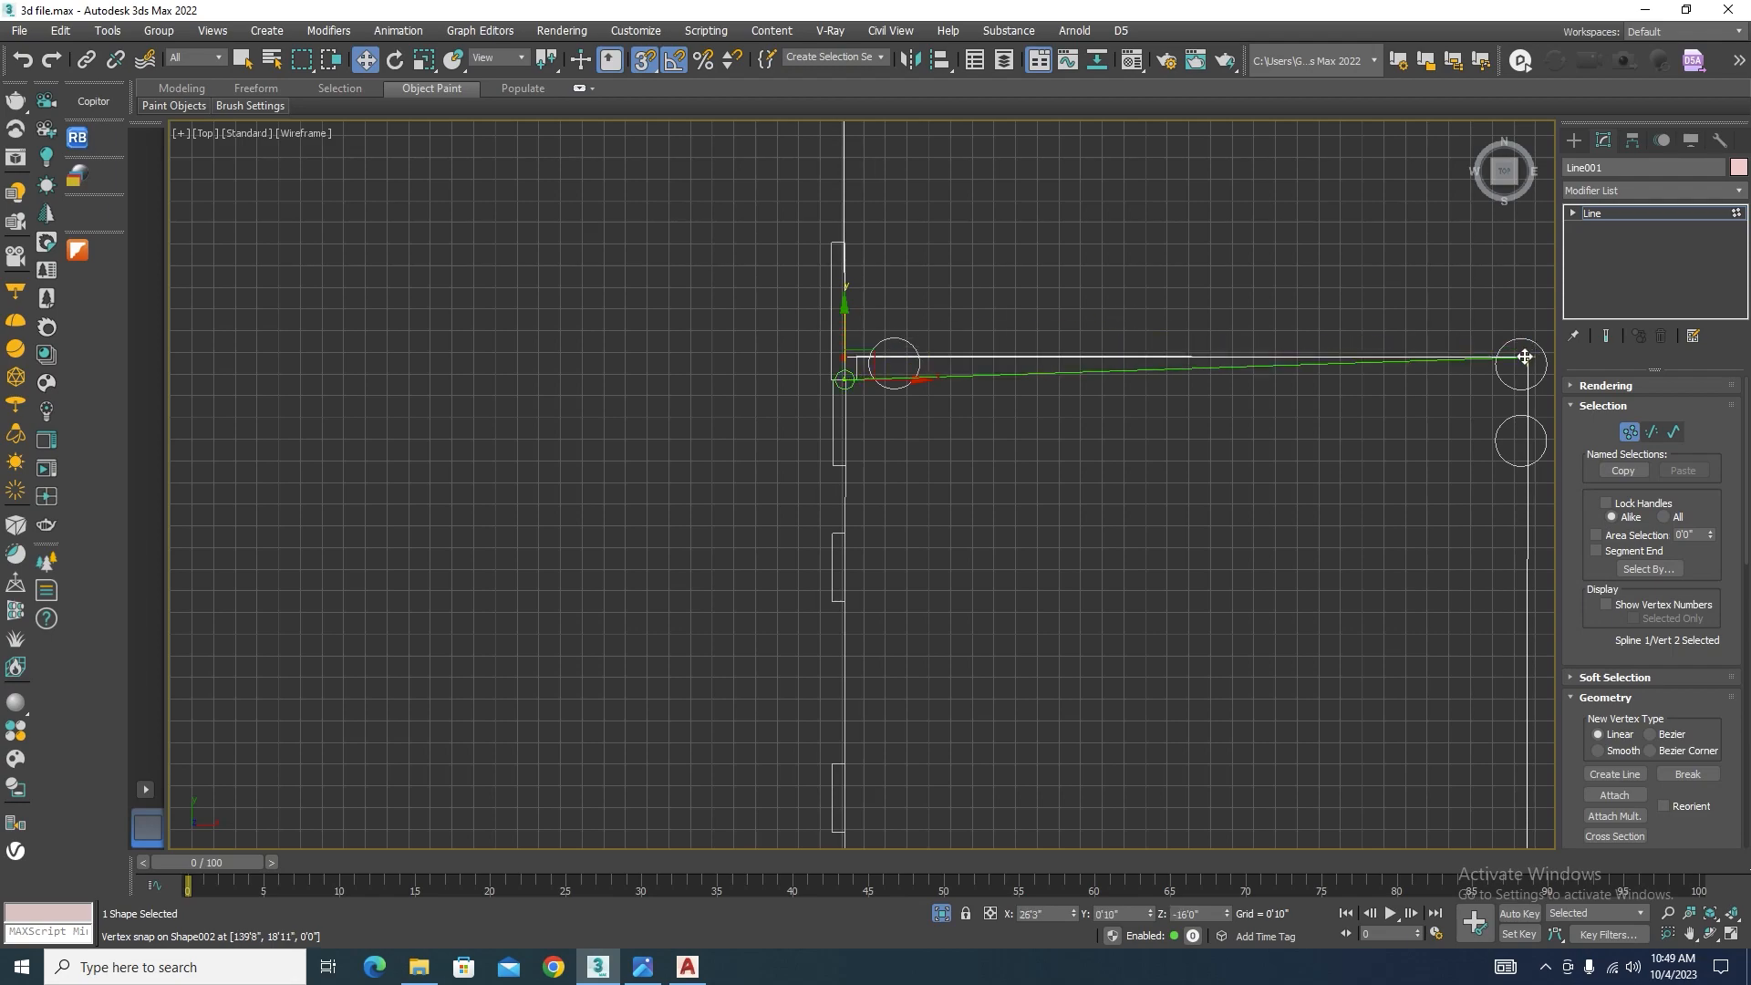
scroll(1180, 356, down, 8)
Step: Level the inner corner vertex of the upper-right wall step with the step's outer corner
scroll(1033, 330, up, 8)
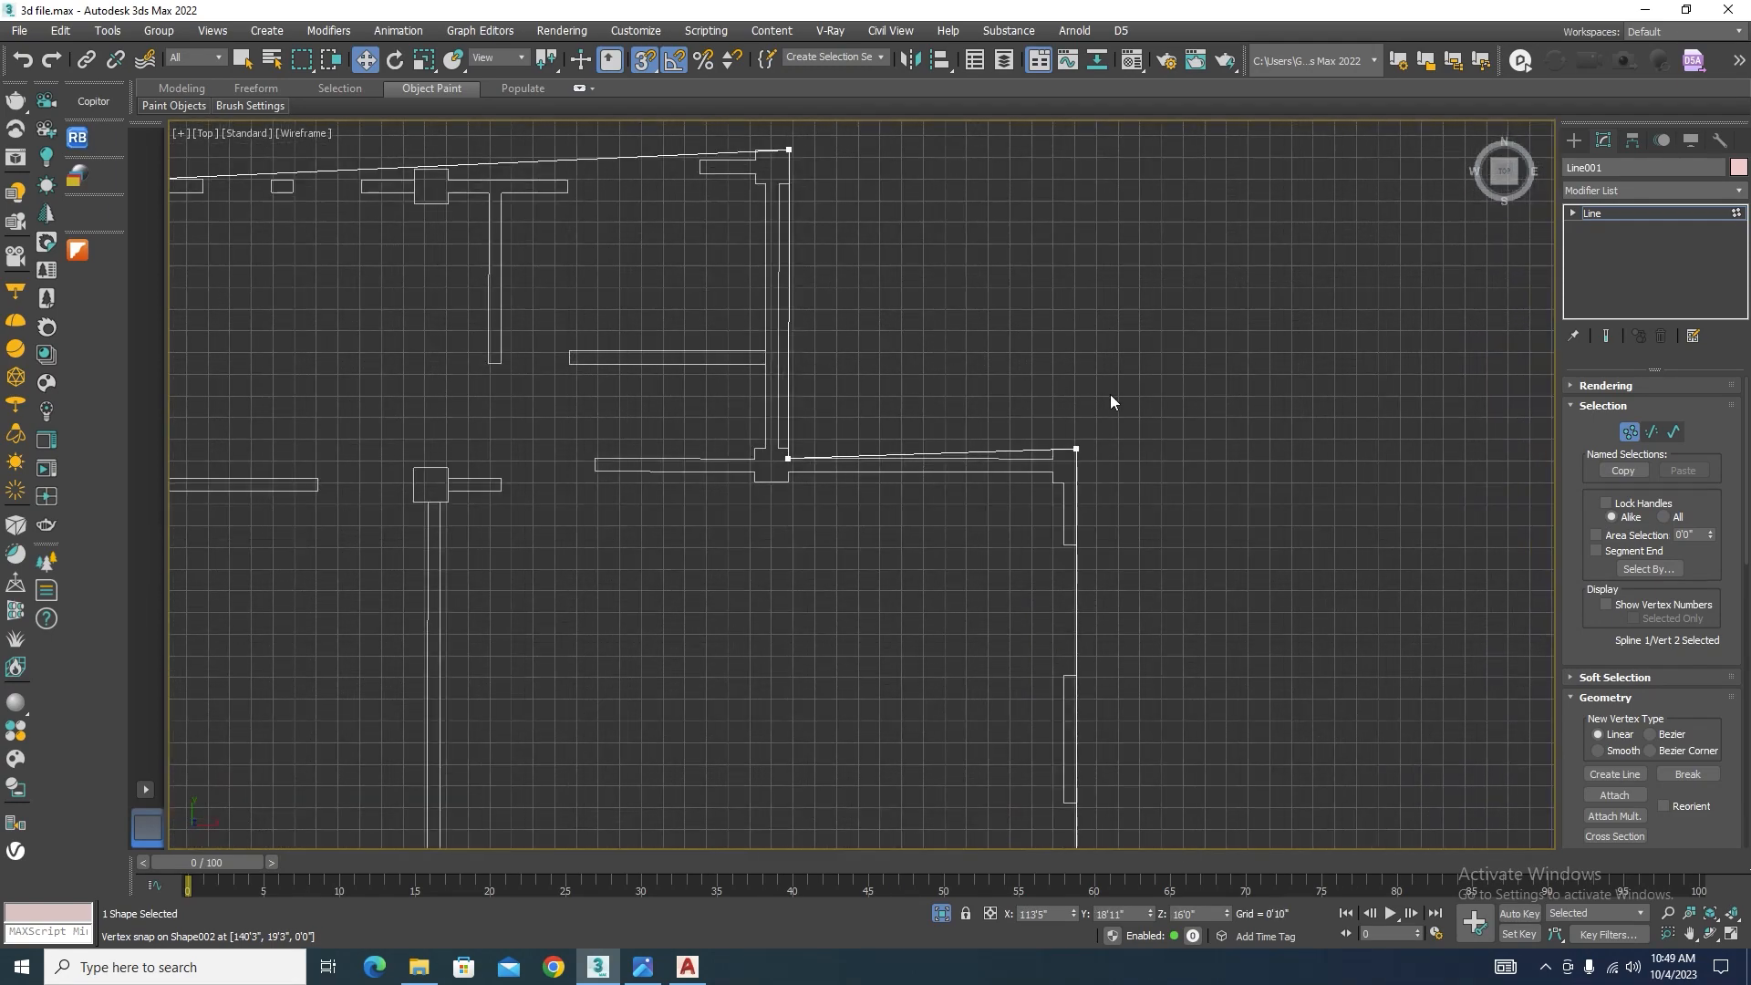
click(1076, 449)
scroll(1087, 405, up, 2)
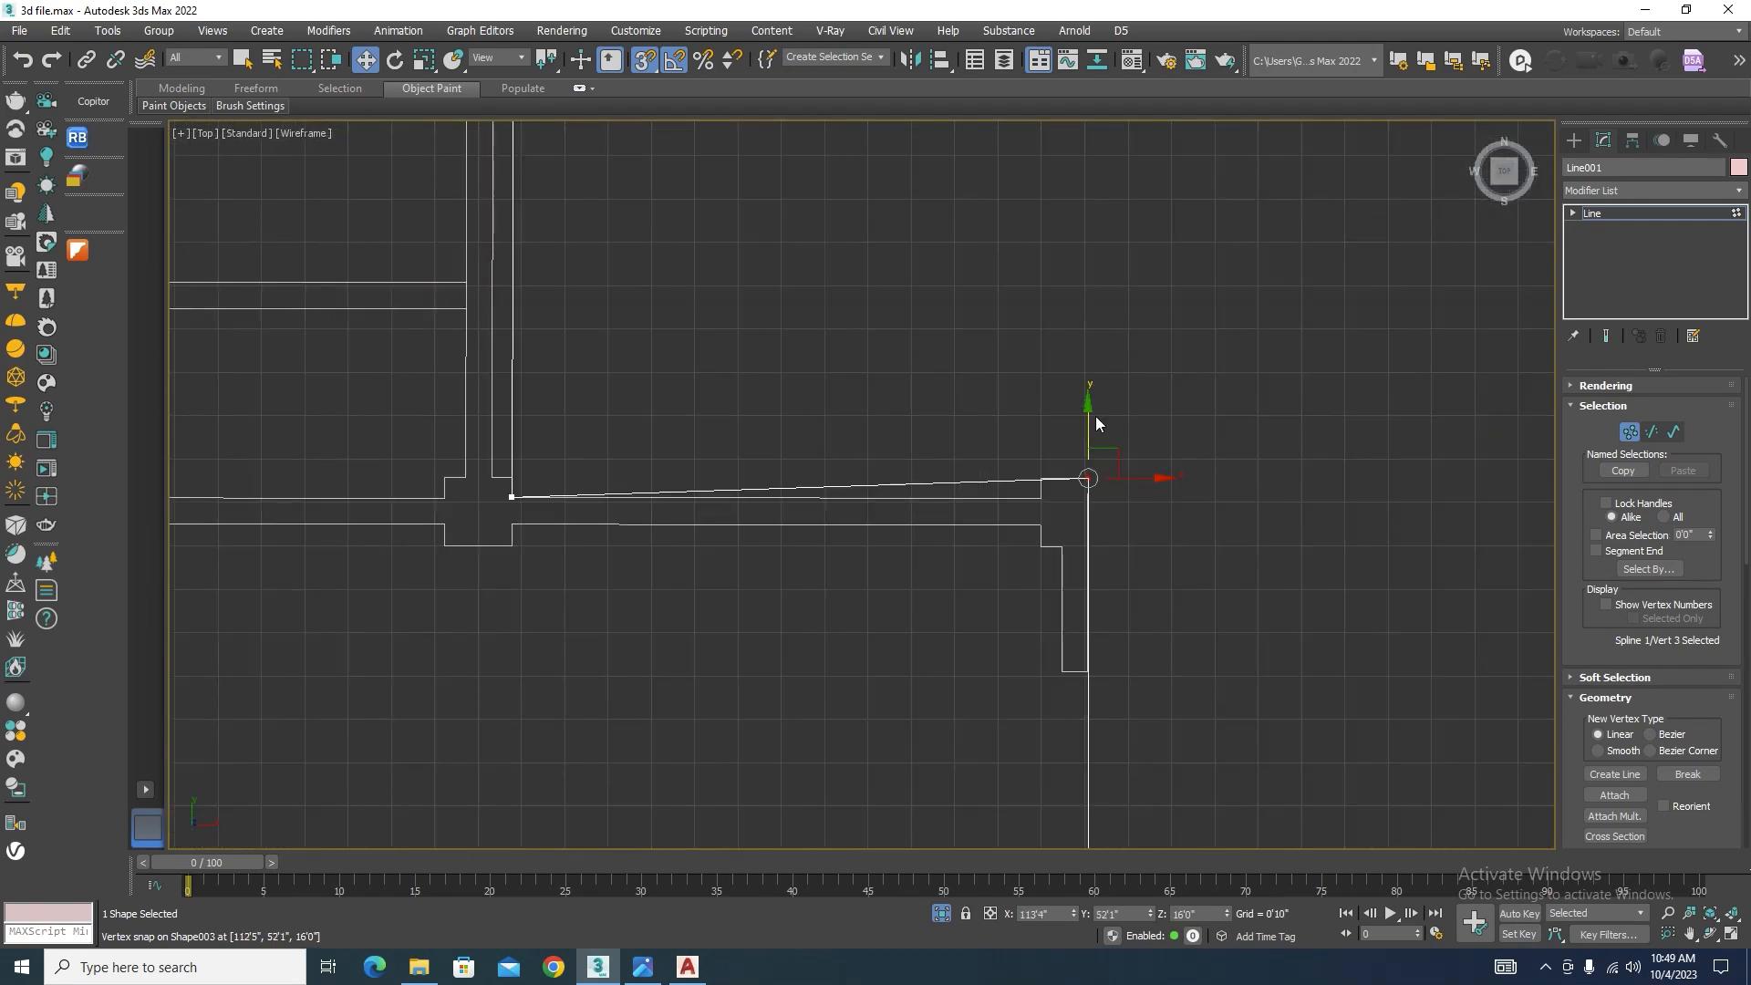
click(512, 499)
drag(514, 445, 1089, 477)
scroll(1122, 441, down, 4)
Step: Align the upper wall's recess vertex vertically with the corner to its right and horizontally with the adjacent corner above
scroll(1003, 389, up, 3)
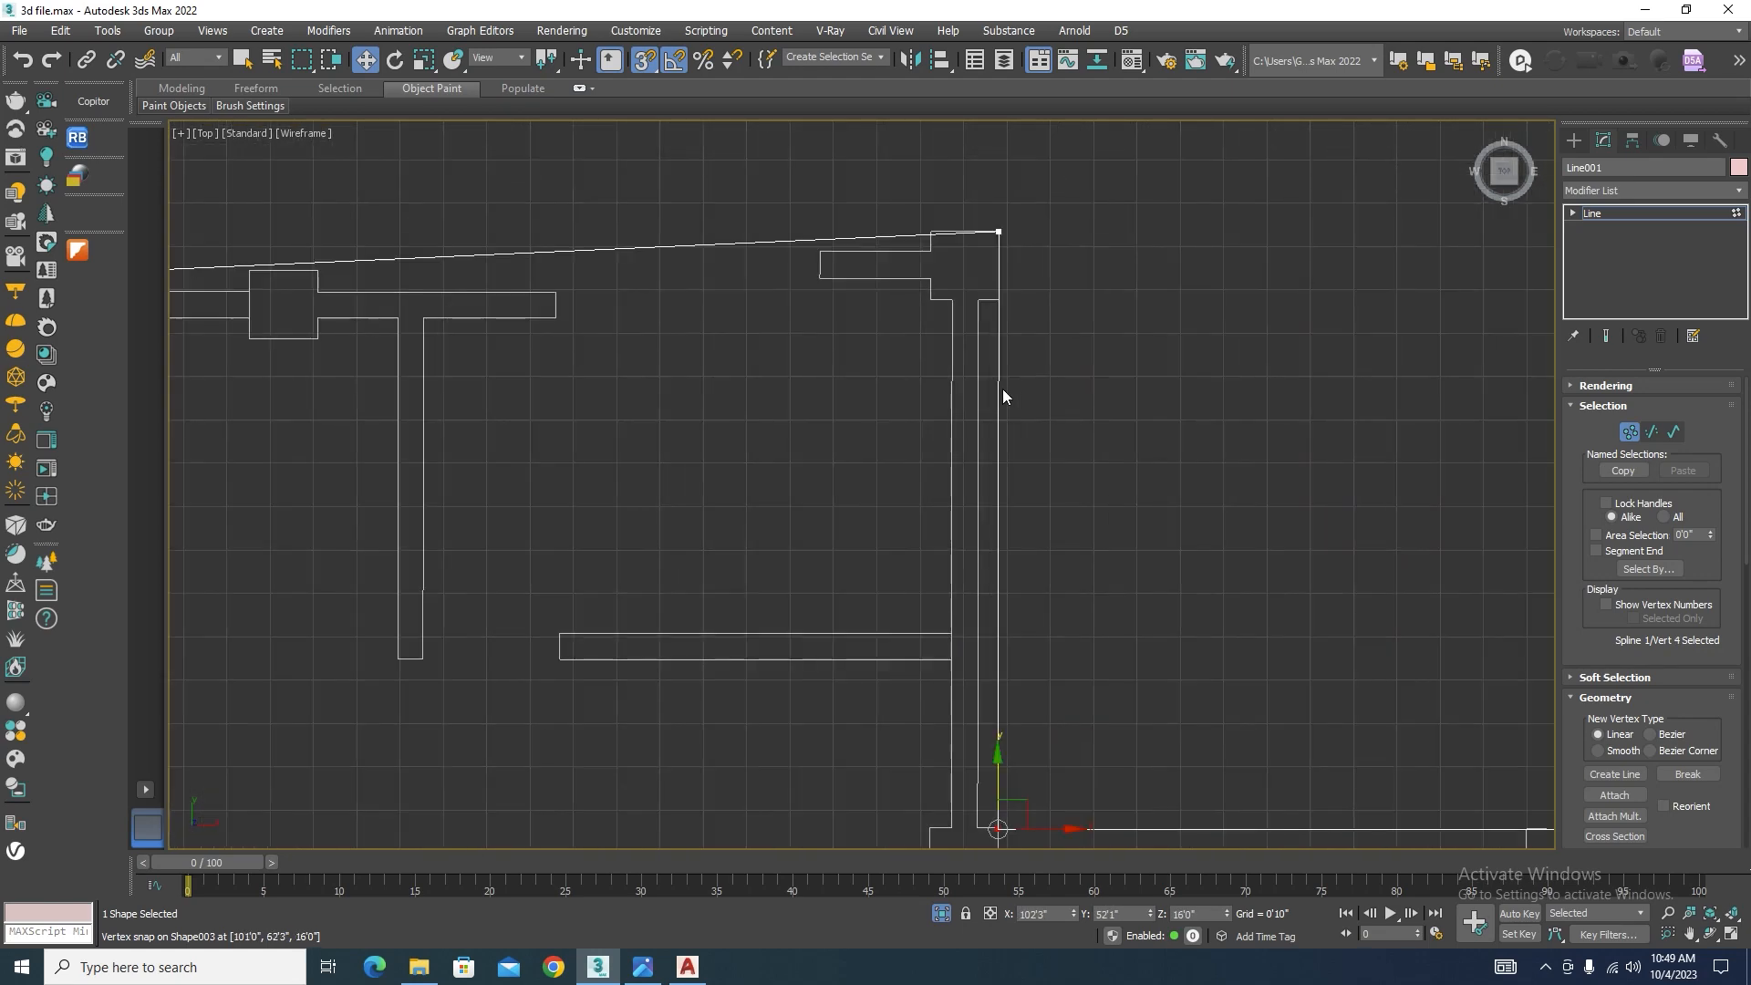
scroll(964, 344, down, 3)
scroll(572, 369, up, 3)
click(635, 375)
scroll(633, 354, down, 3)
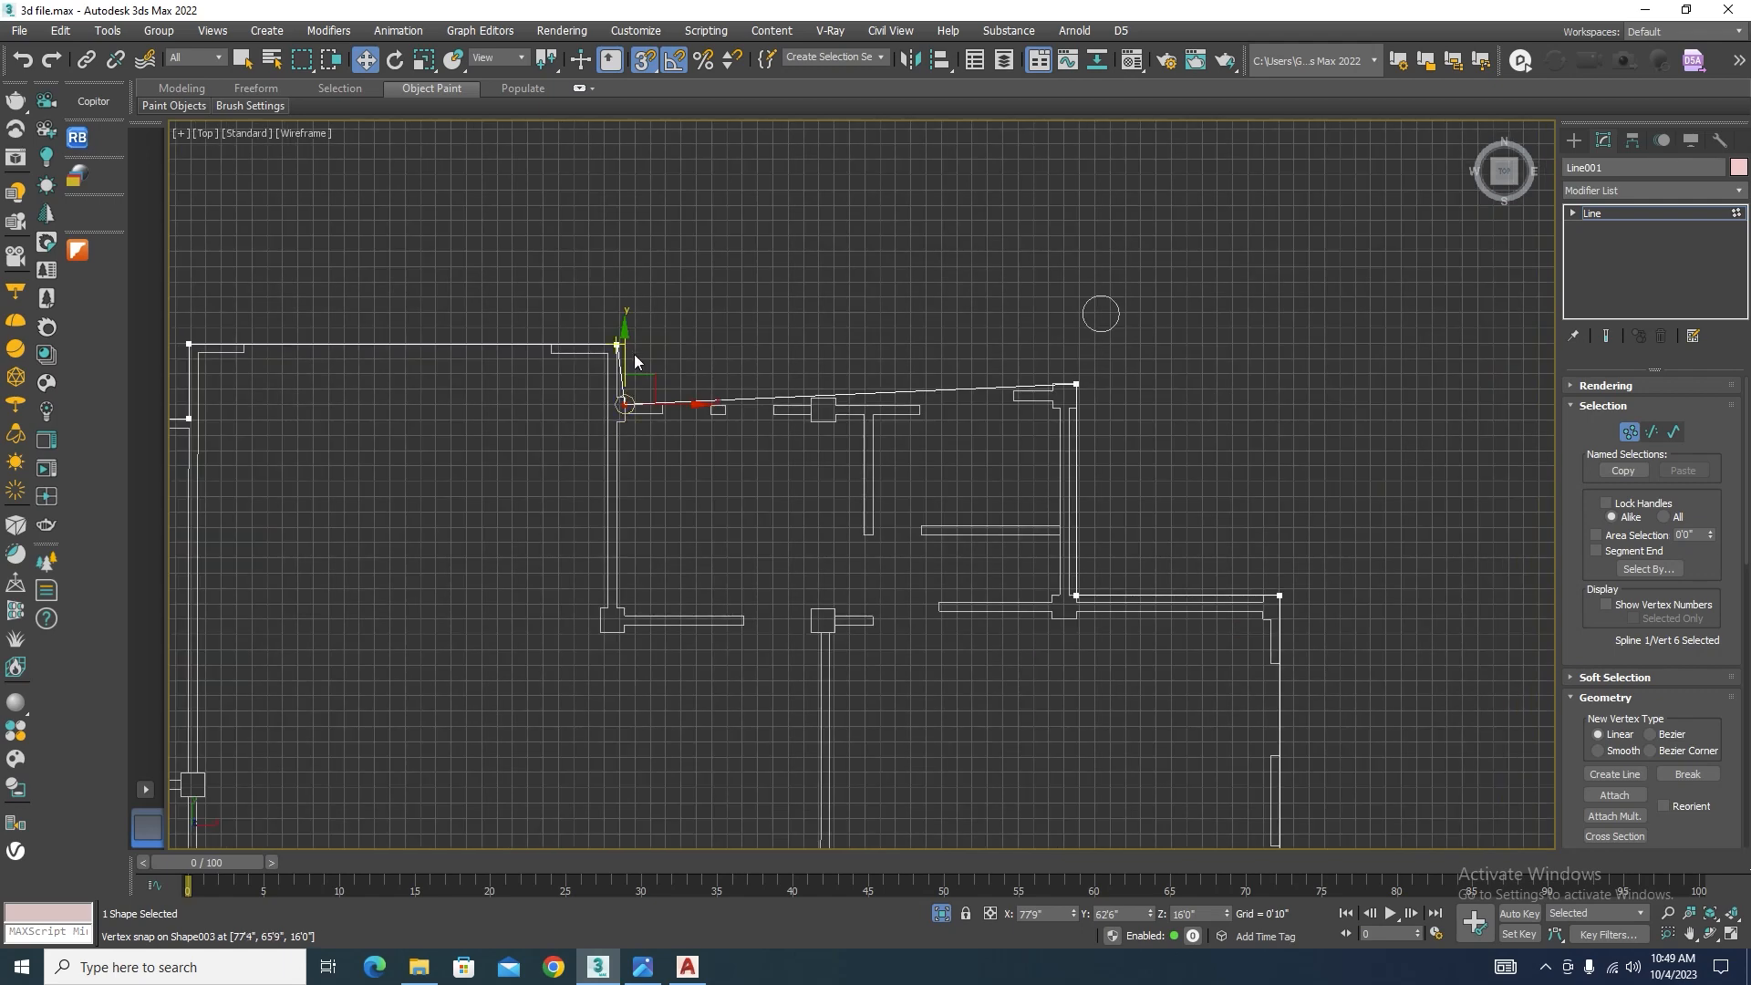
mouse_move(633, 354)
mouse_down()
mouse_move(696, 359)
mouse_move(627, 385)
mouse_up()
scroll(557, 310, up, 3)
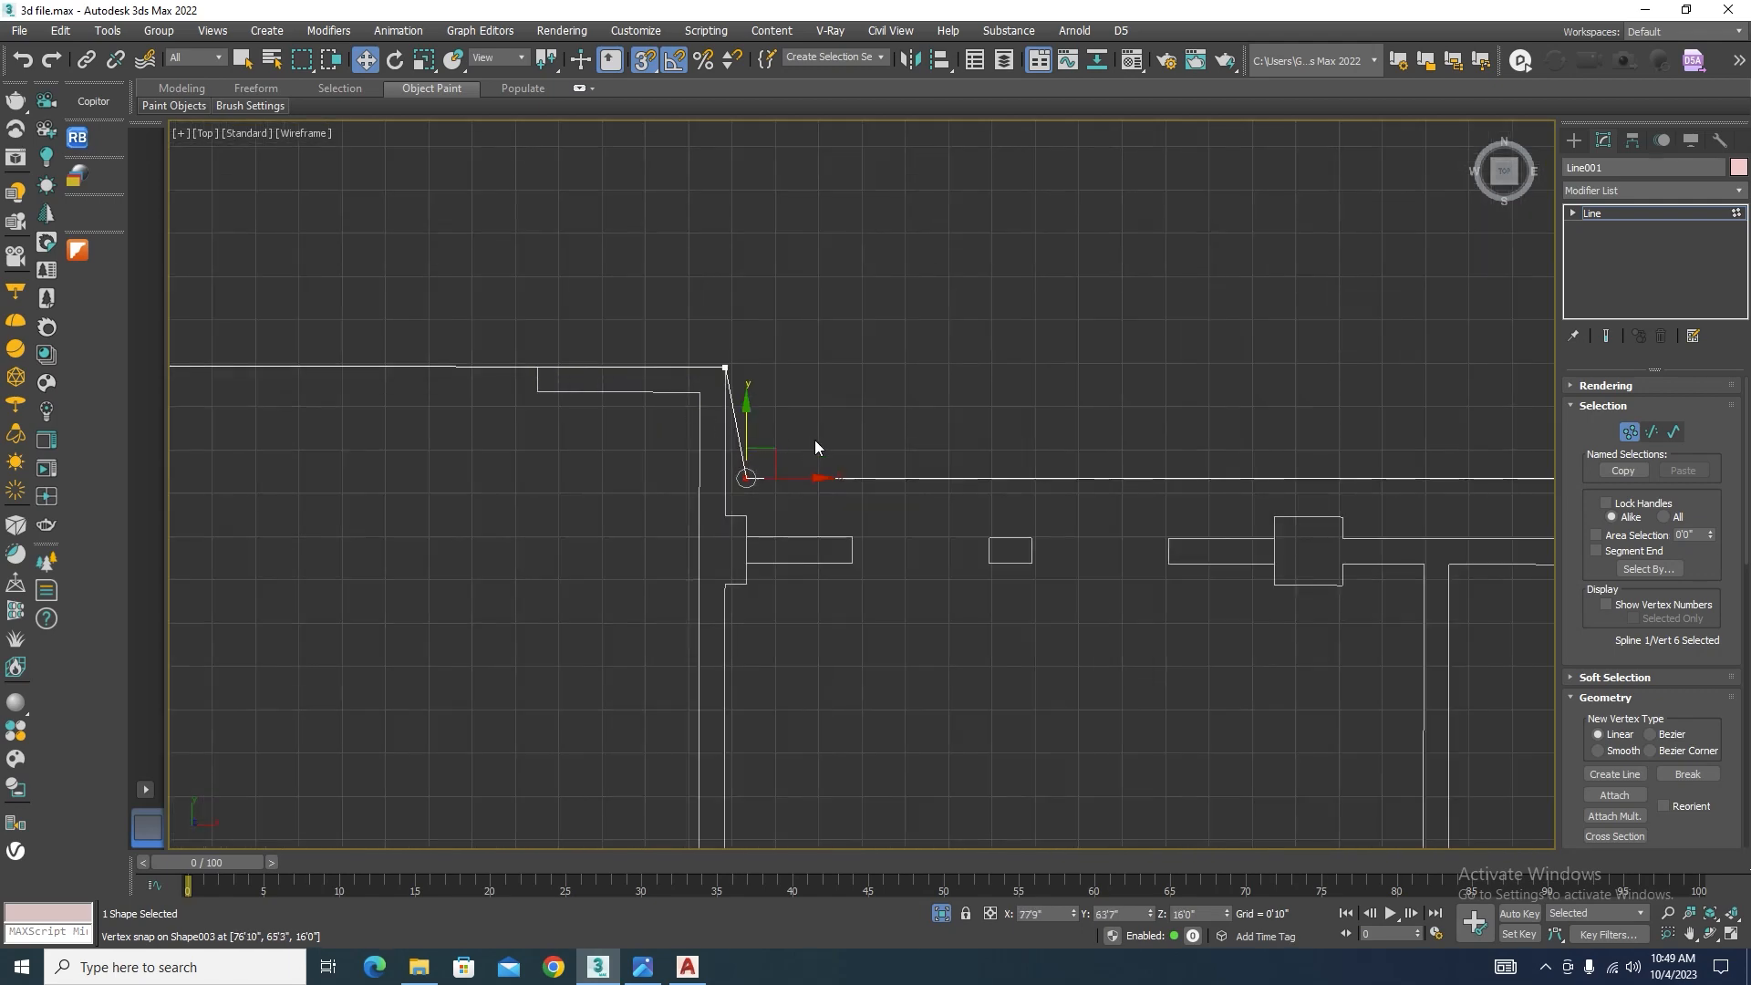
drag(813, 440, 788, 442)
Step: Check the snap settings' translation options for axis constraints
scroll(1003, 347, down, 5)
scroll(942, 316, up, 5)
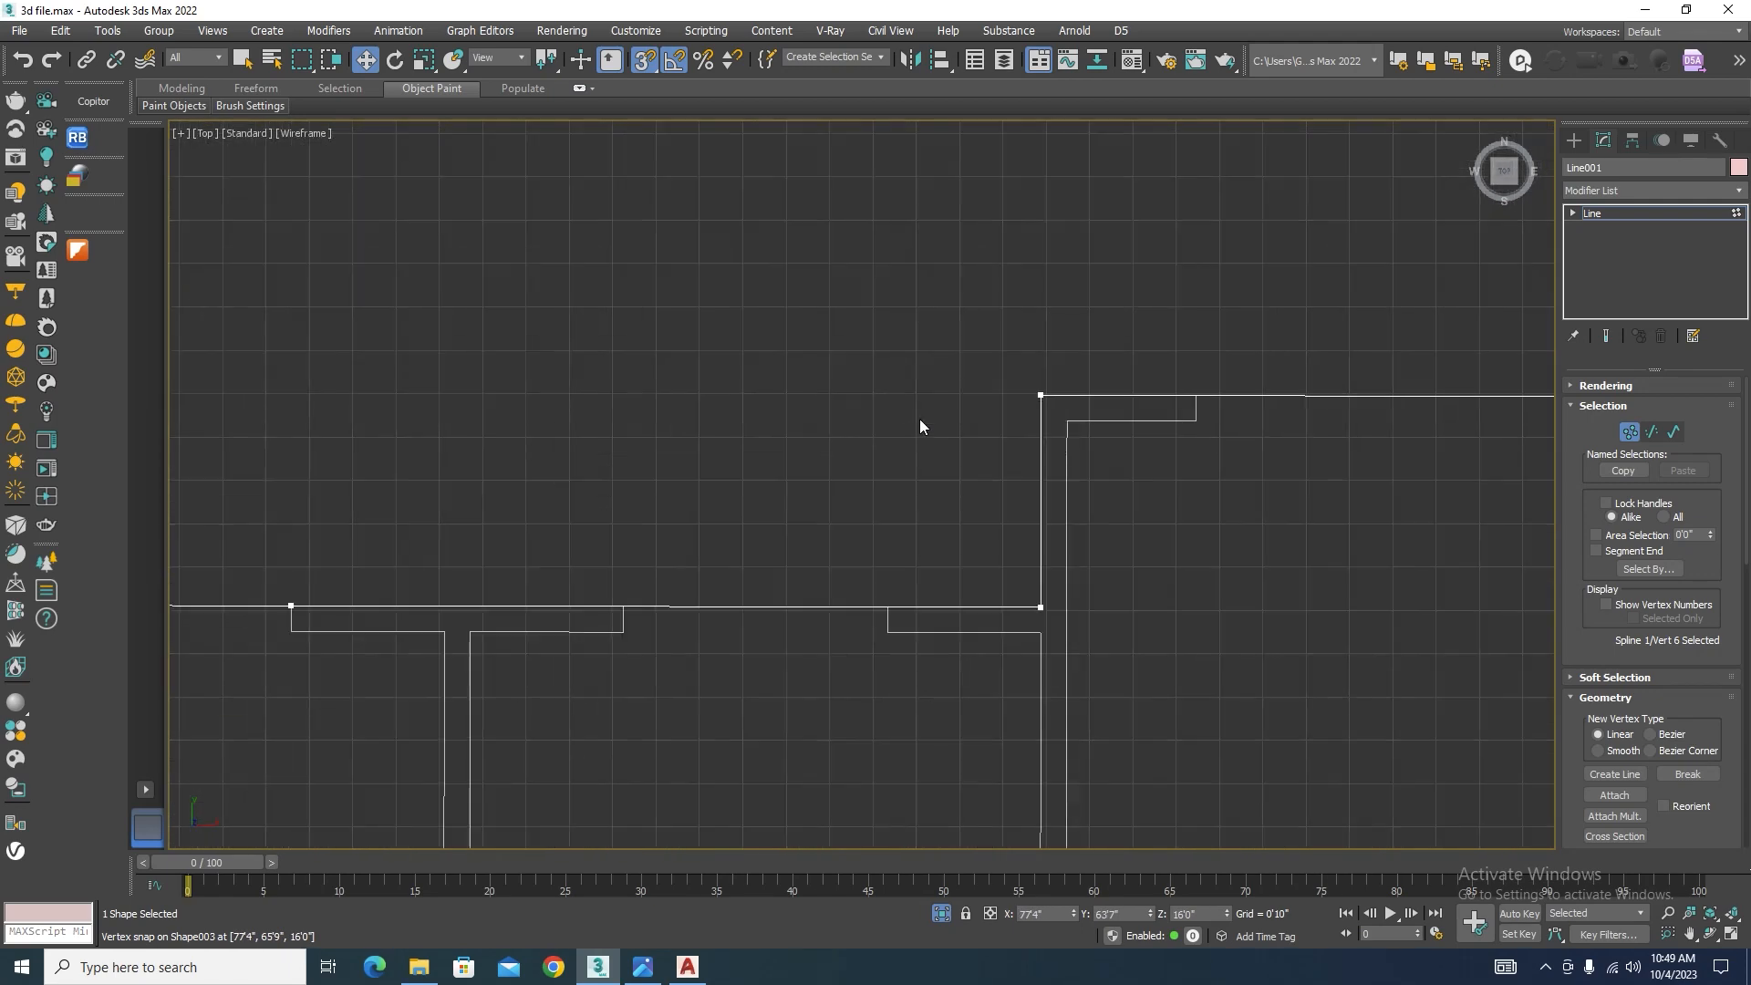
scroll(1053, 345, down, 2)
right_click(642, 61)
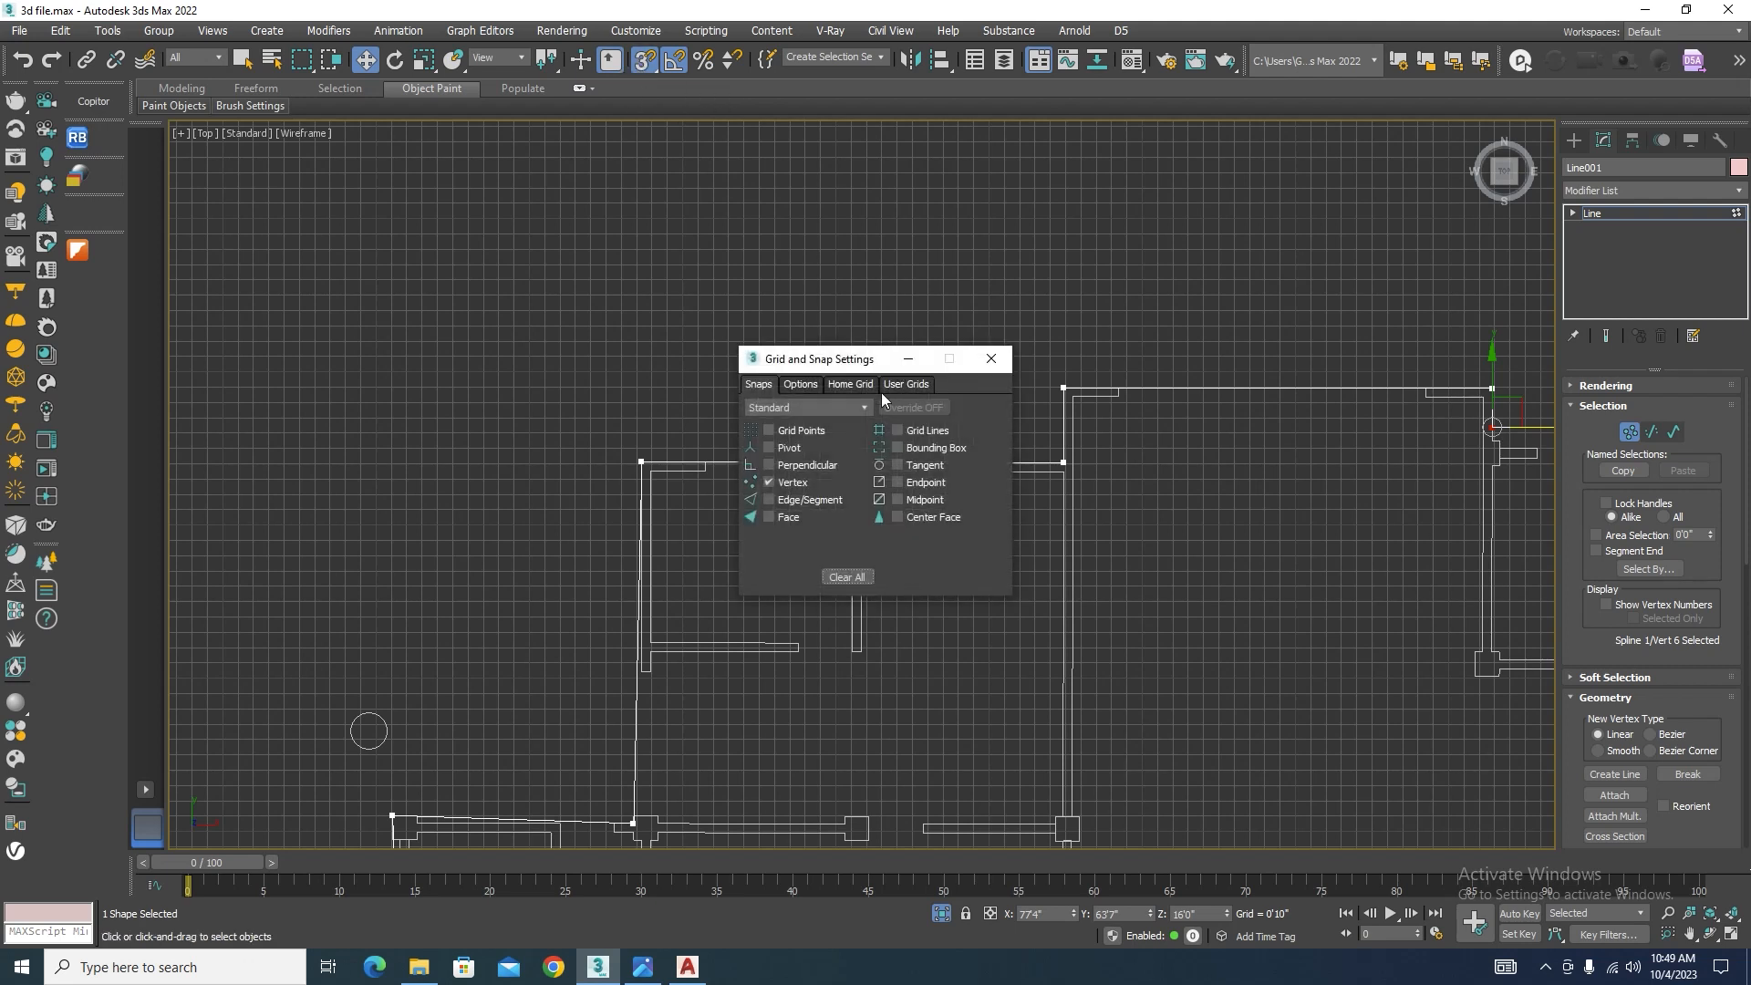
click(791, 386)
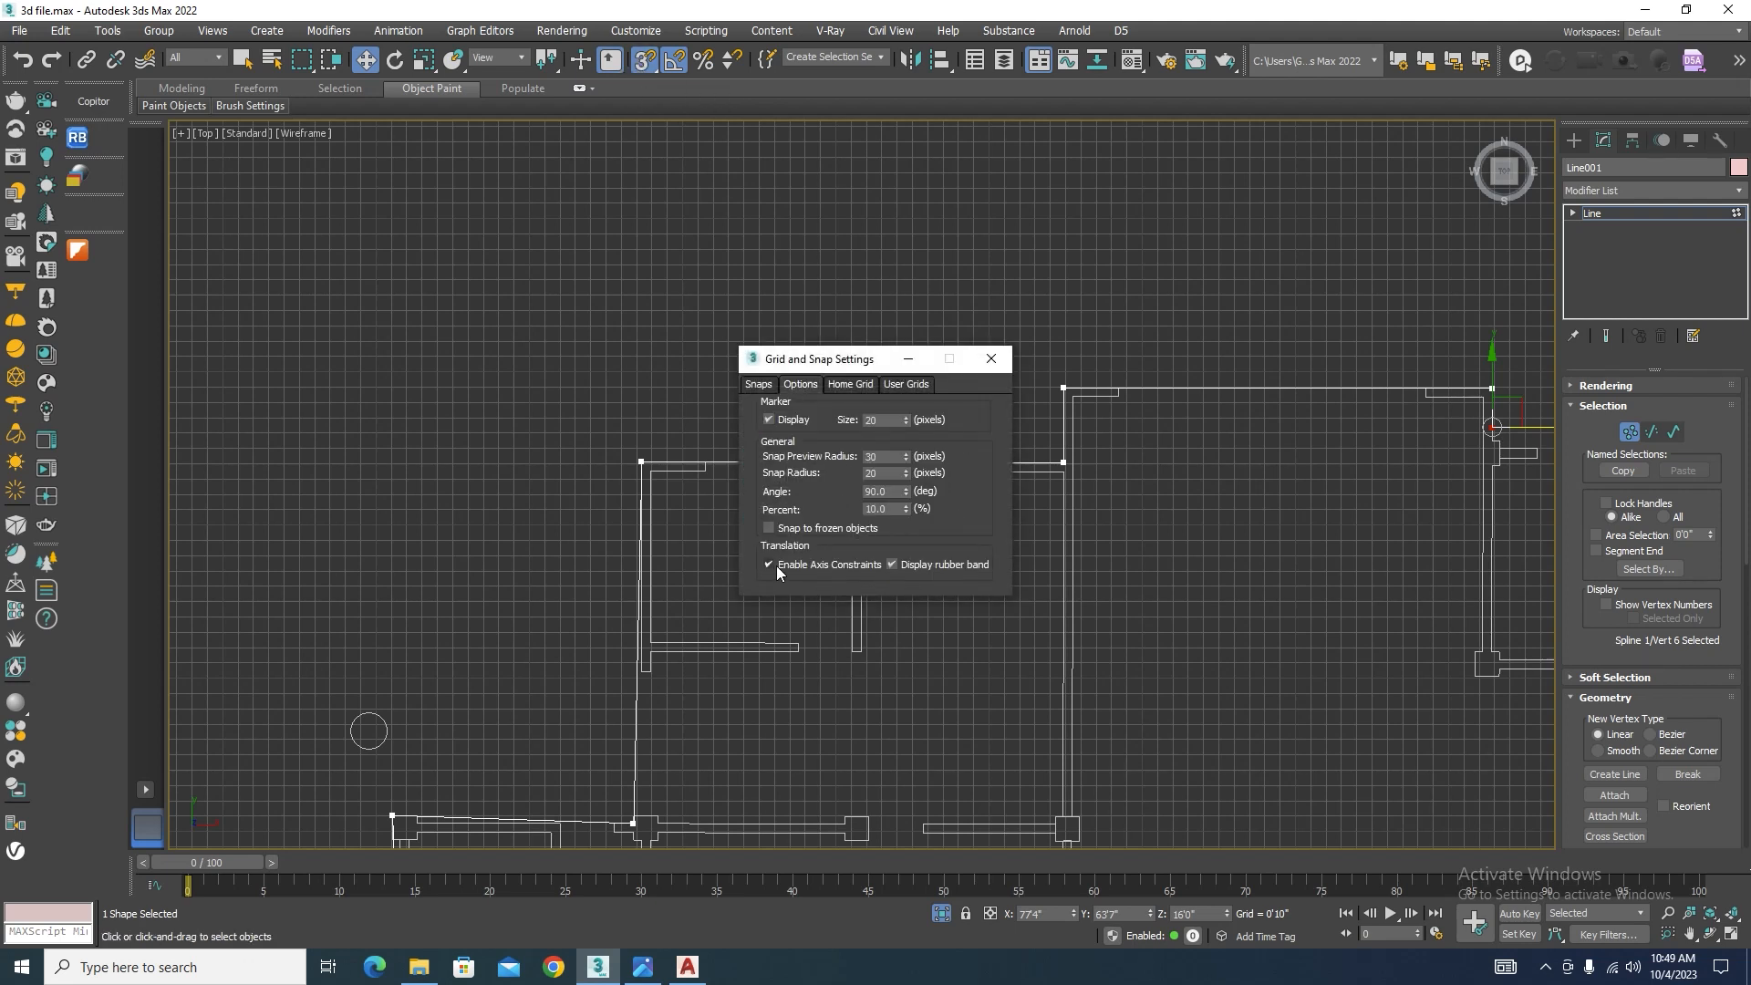
click(991, 358)
Step: Straighten the upper-left wall by aligning its top corner vertex horizontally with the step corner below
scroll(702, 566, up, 2)
scroll(708, 567, down, 3)
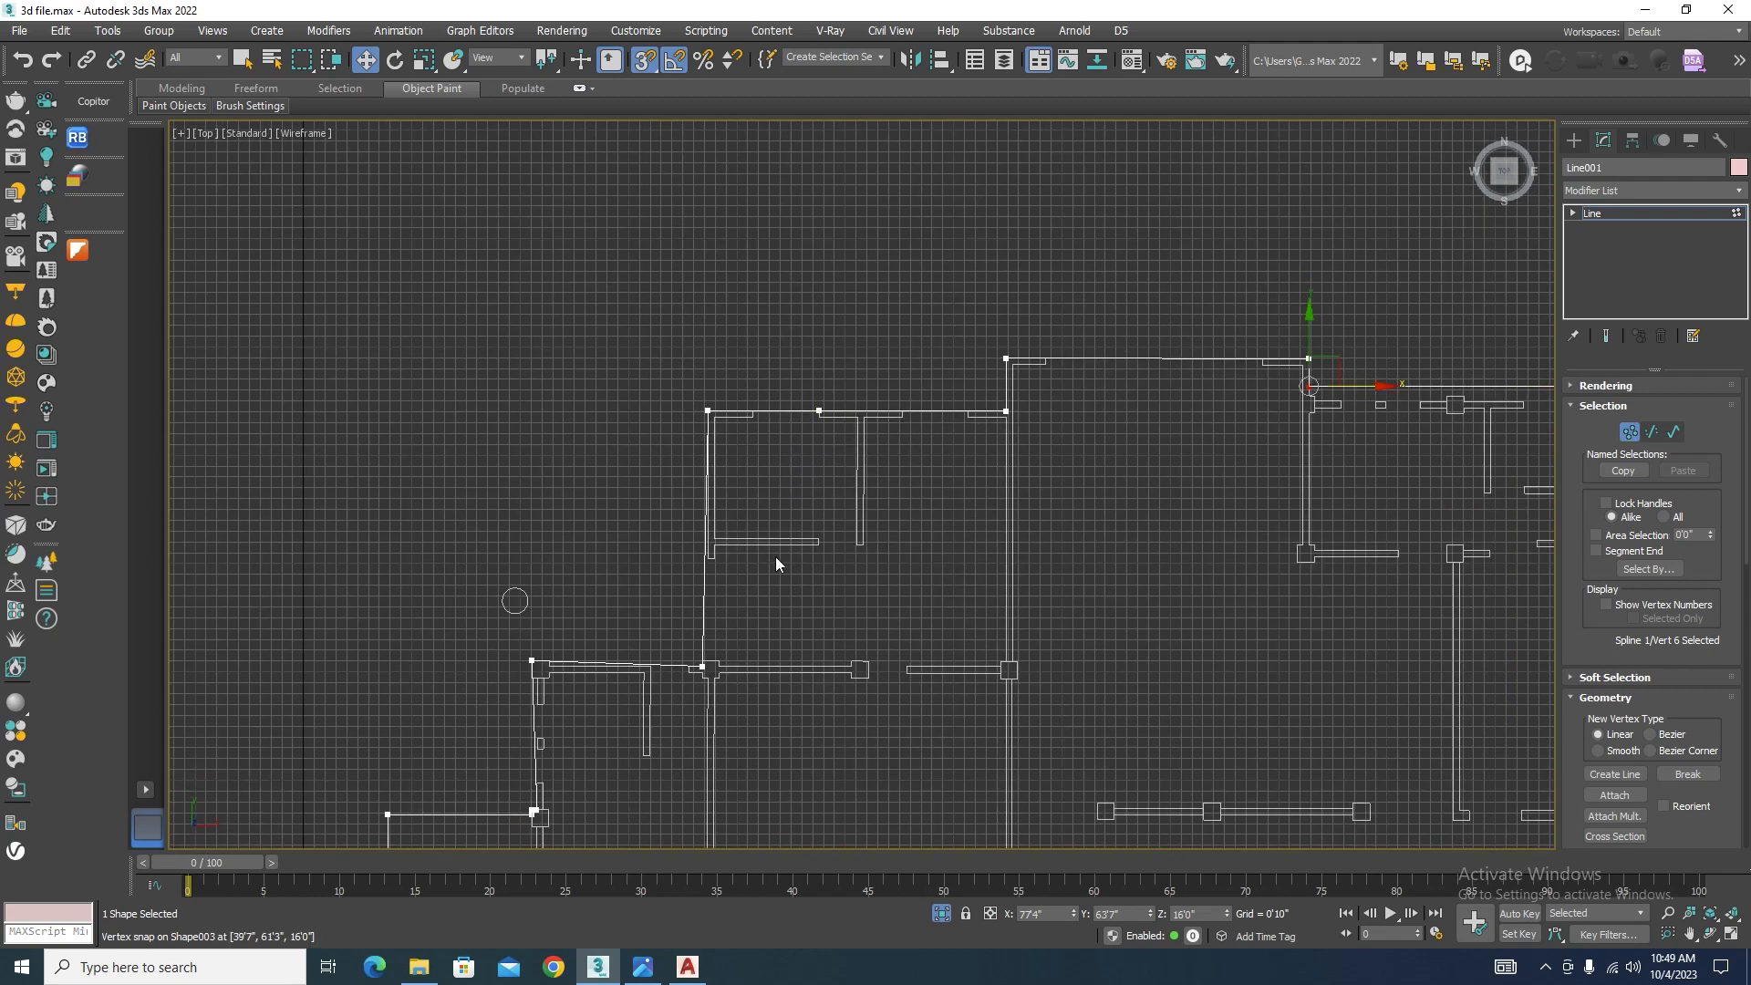
click(709, 411)
drag(743, 406, 702, 669)
scroll(911, 353, down, 2)
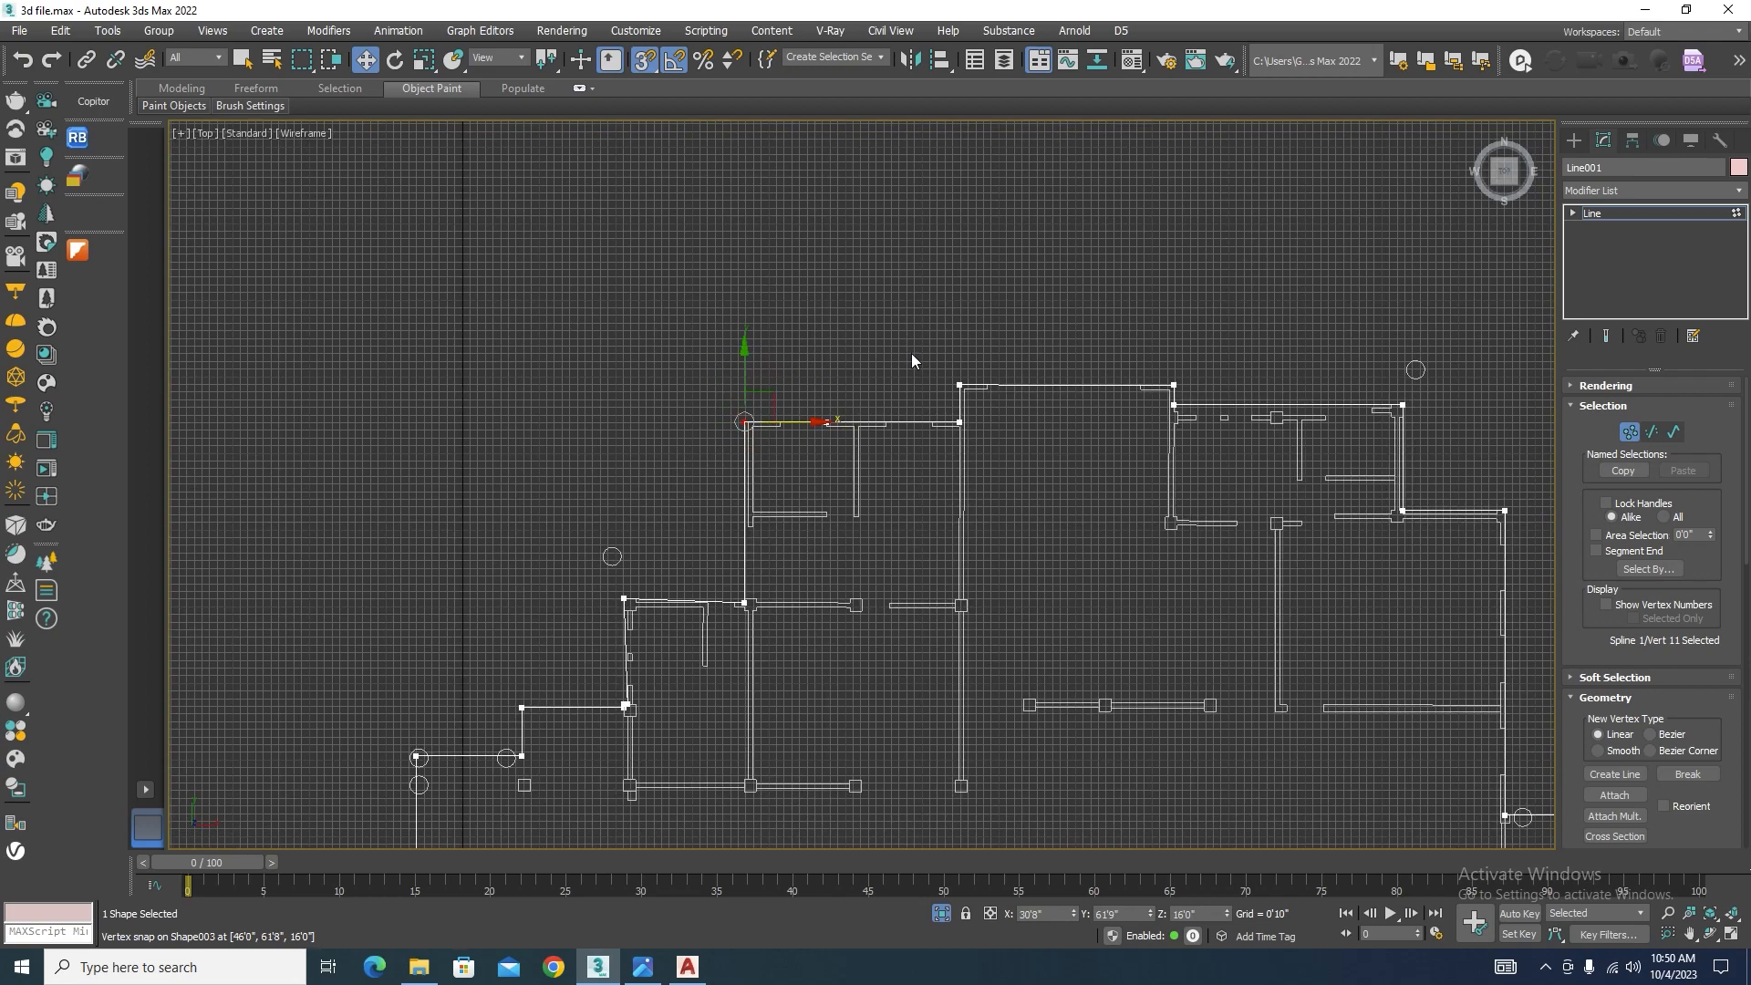
Step: Level the inner corner vertex of the upper-left wall step with the outer corner to its left
scroll(840, 399, up, 4)
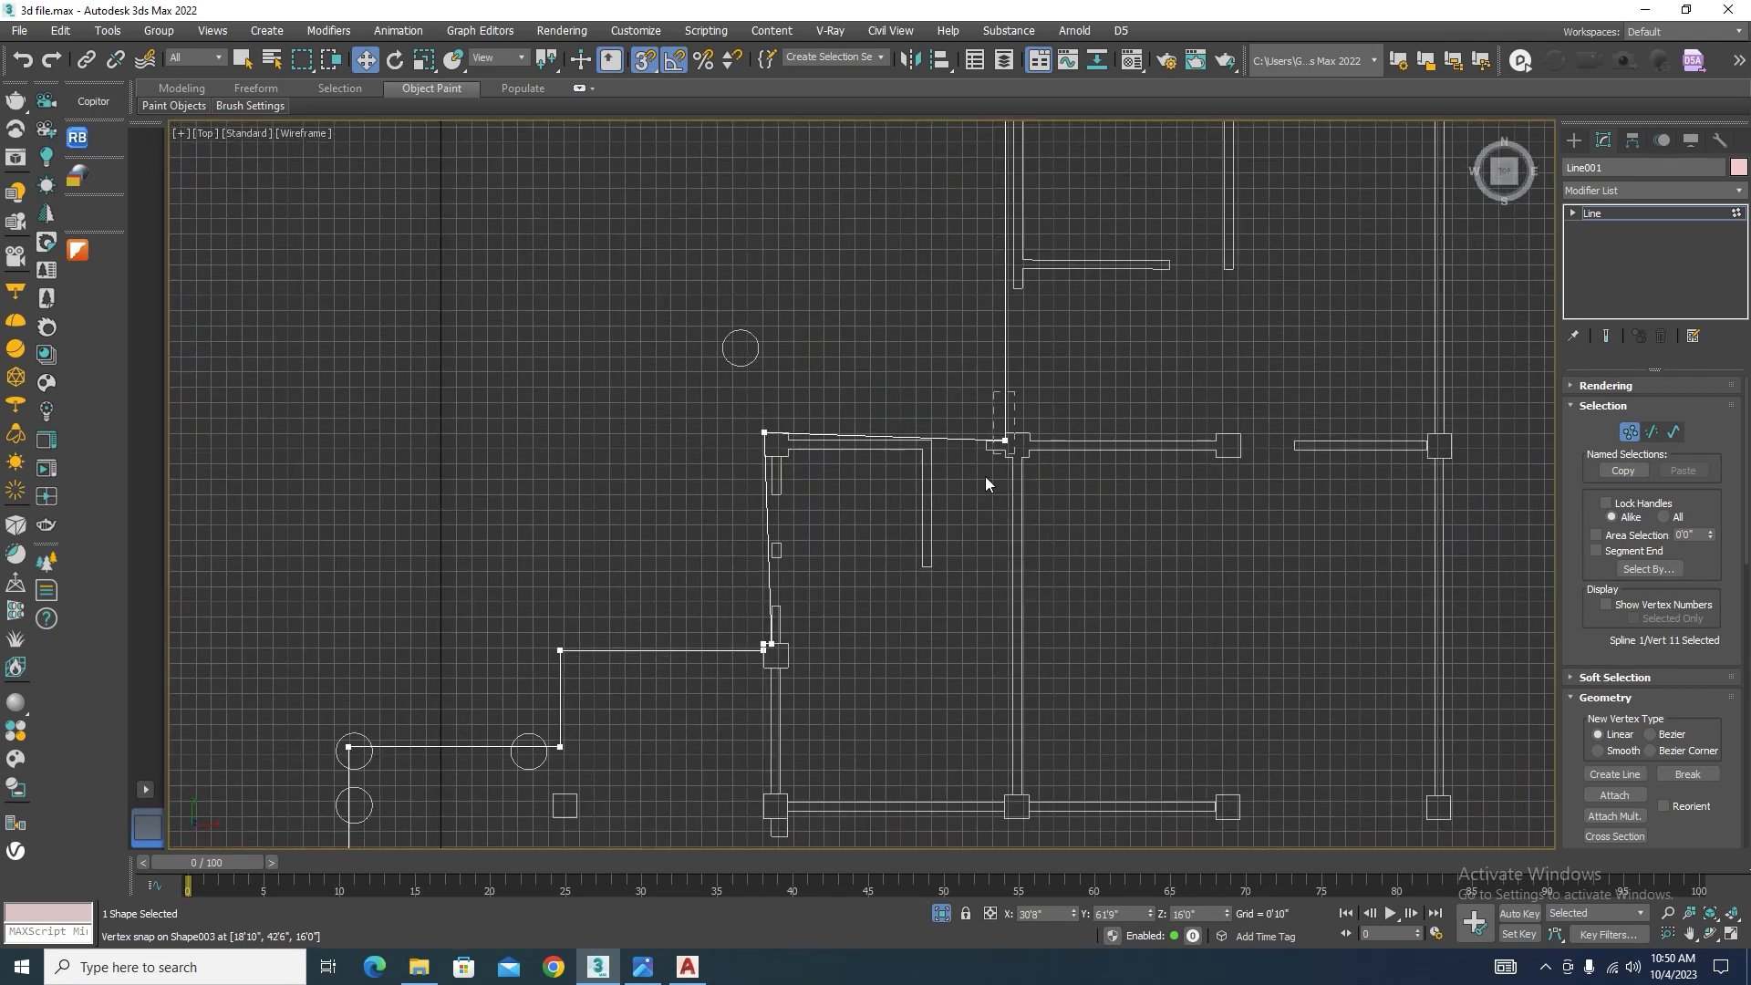
click(1005, 441)
drag(1007, 389, 764, 432)
Step: Delete the two extra outline vertices at the pillar corner where the left porch meets the wall
drag(826, 612, 748, 660)
scroll(747, 659, up, 4)
scroll(831, 523, up, 2)
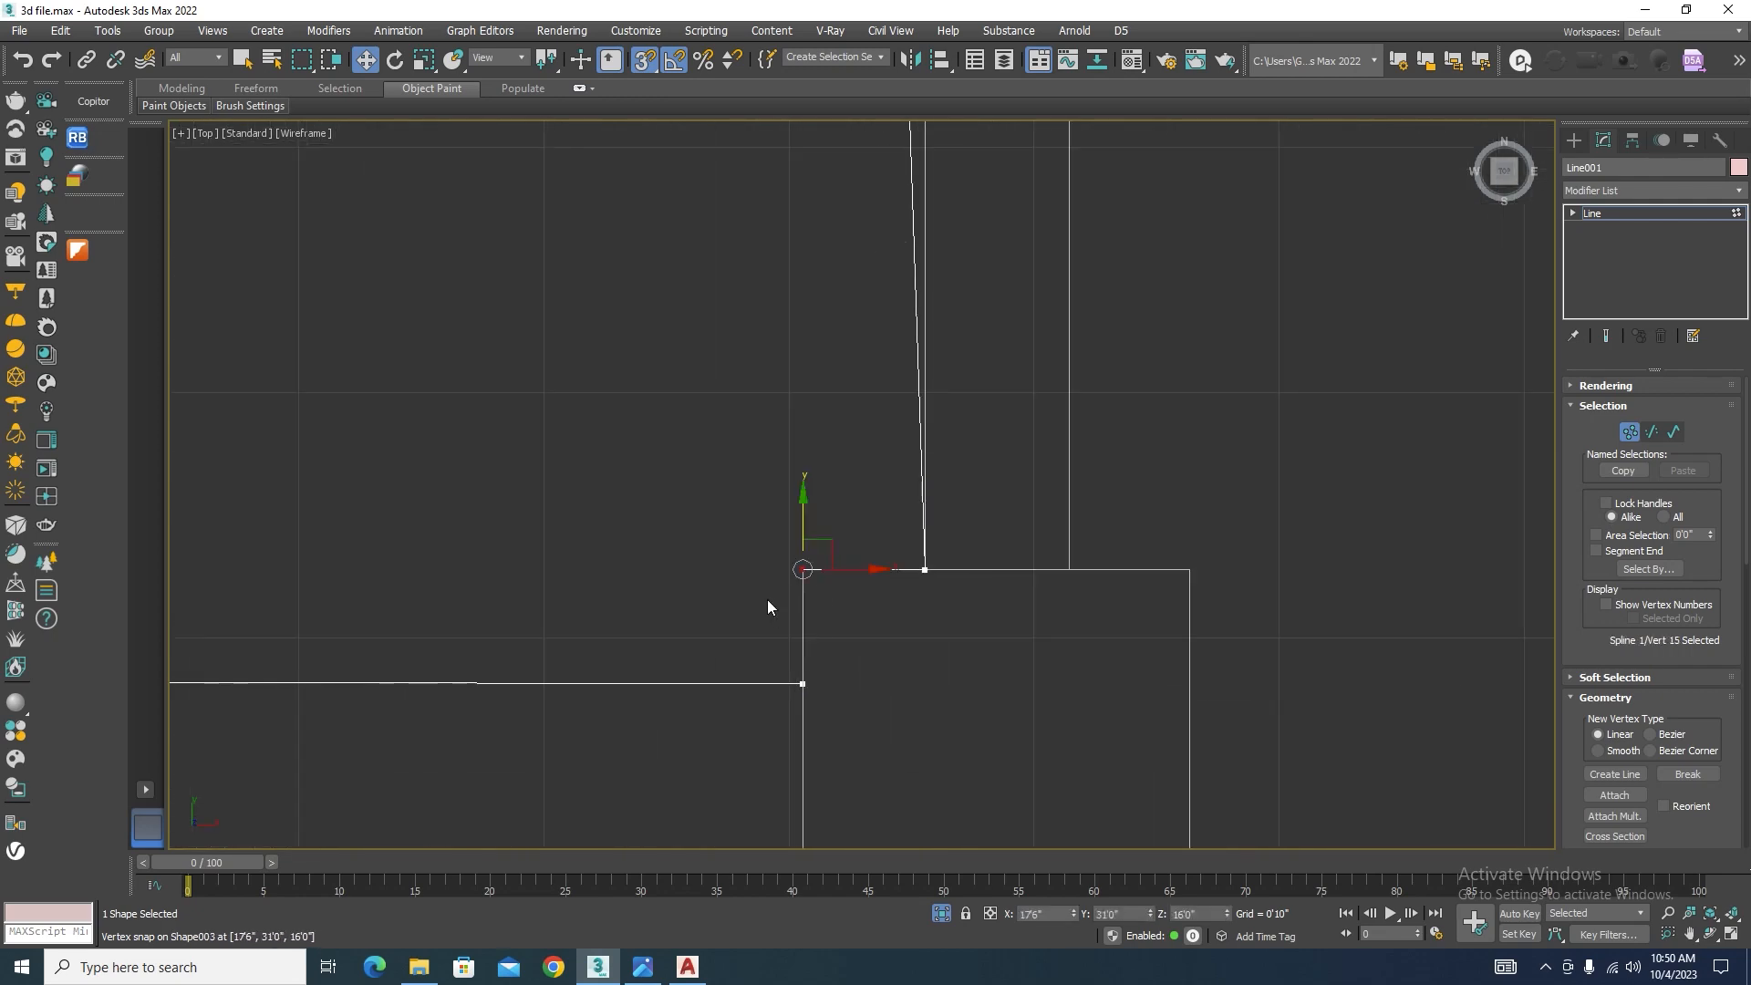
key(Delete)
drag(894, 627, 793, 706)
key(Delete)
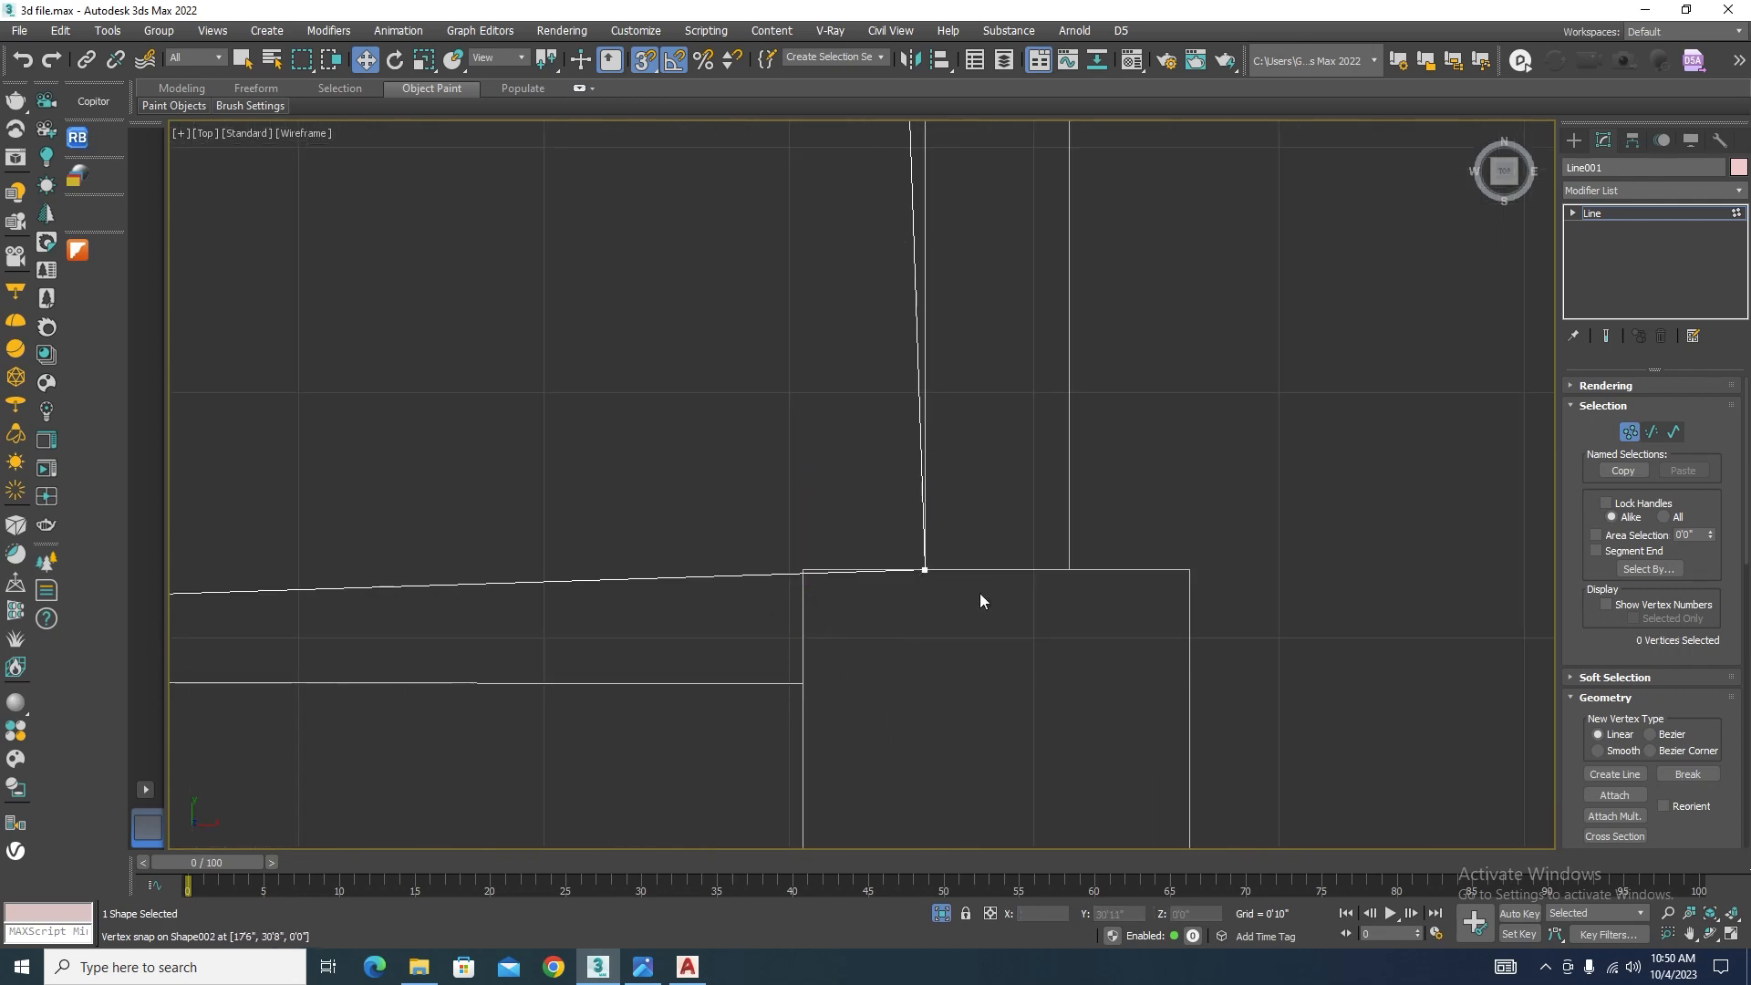
Step: Align the remaining pillar vertex horizontally with the wall corner above and vertically with the left porch's step corner
drag(985, 527, 879, 611)
scroll(1146, 518, down, 6)
drag(1174, 521, 1067, 315)
scroll(1058, 392, down, 5)
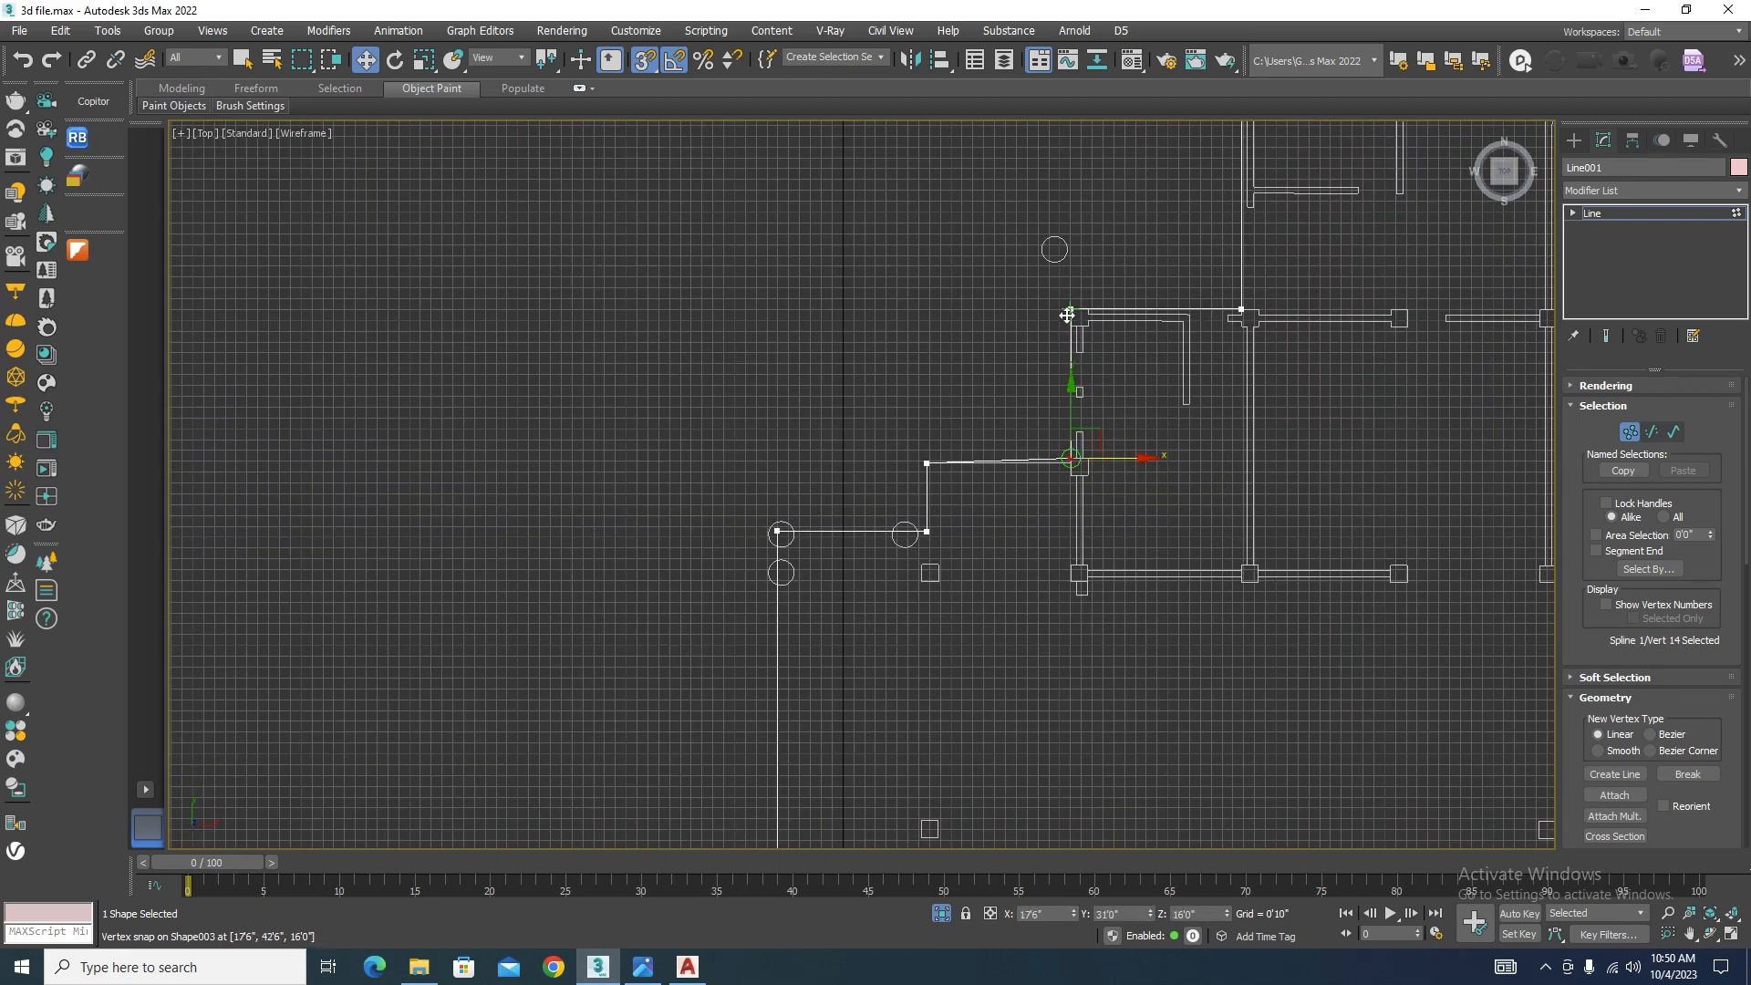
scroll(1046, 420, up, 7)
drag(1188, 582, 345, 657)
scroll(990, 383, down, 8)
Step: Level the lower-left wall's inner corner vertex with the outer pillar corner below the left porch
scroll(825, 558, up, 3)
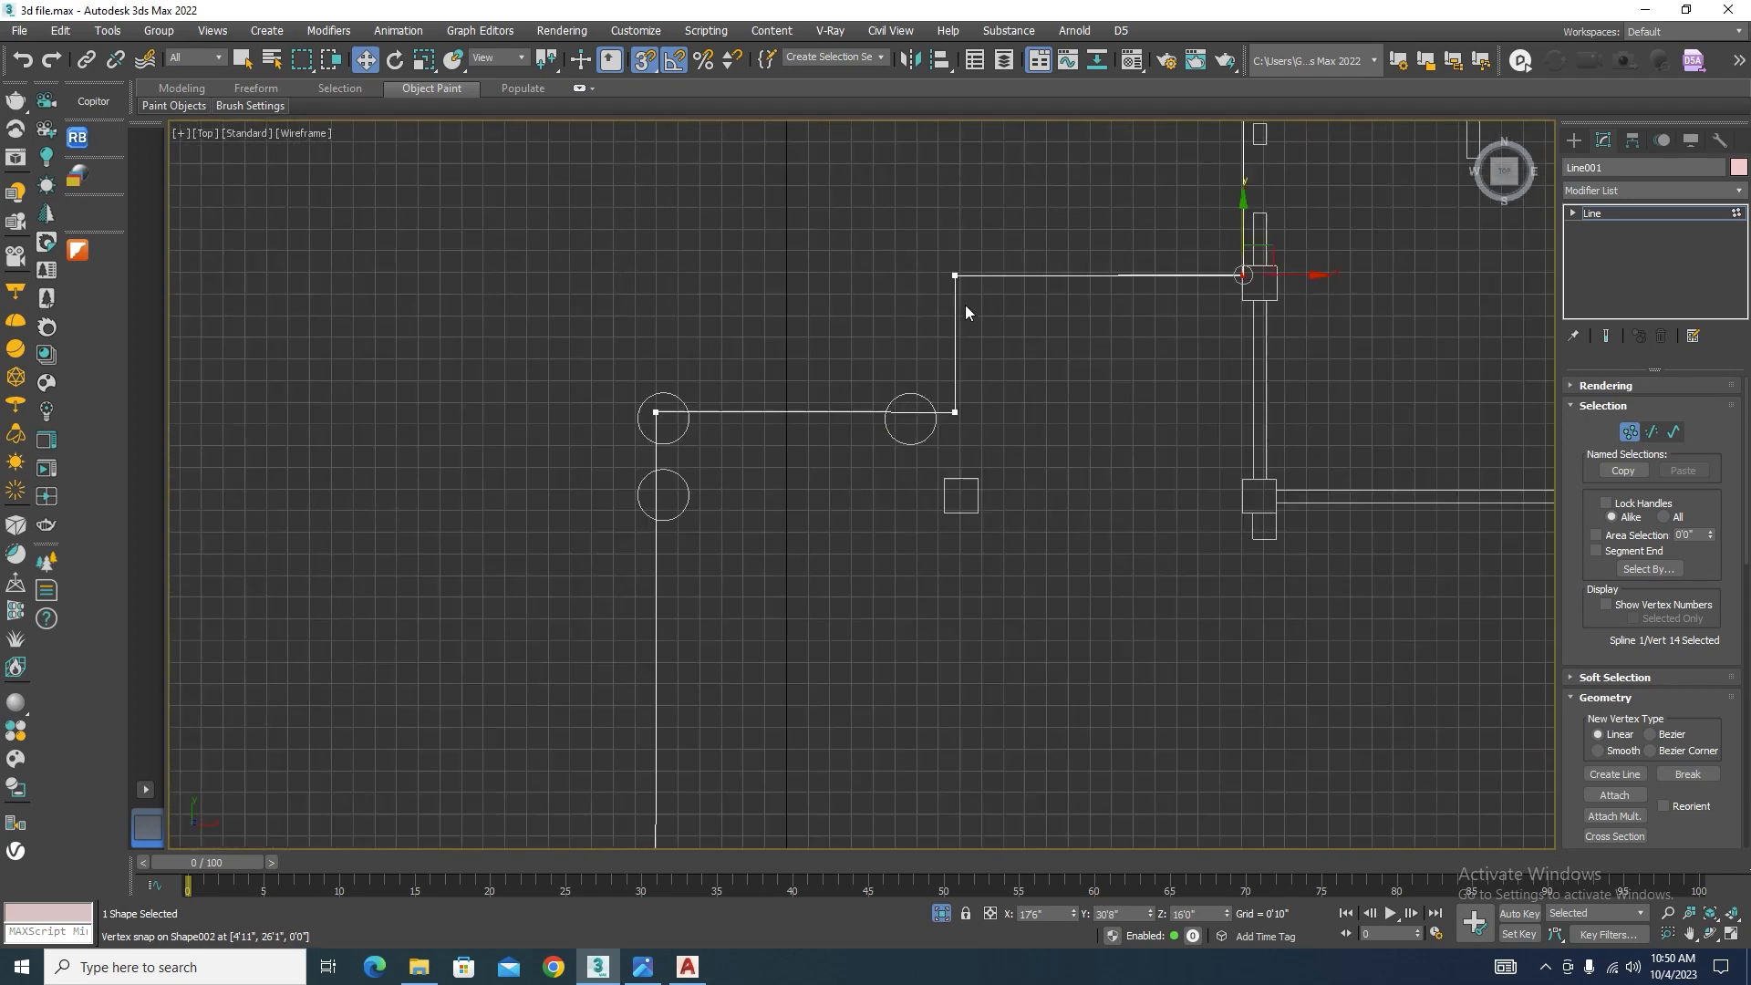
scroll(1042, 682, down, 6)
scroll(955, 655, up, 5)
scroll(950, 742, up, 2)
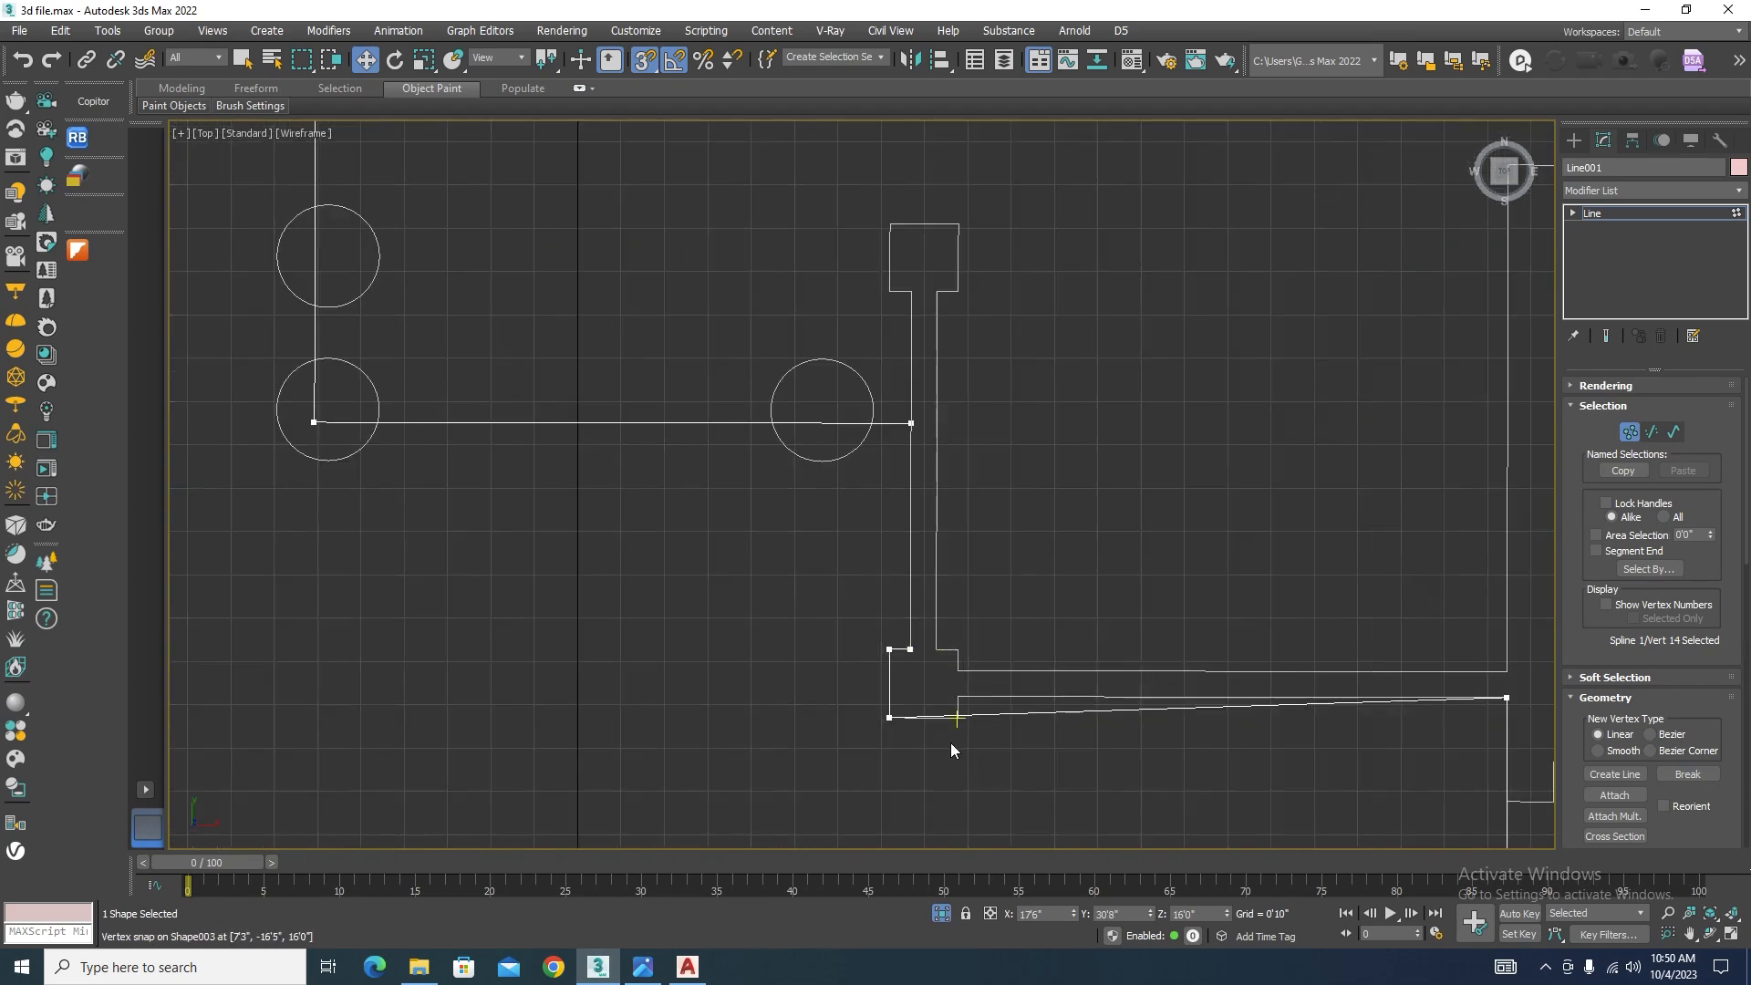
middle_drag(1119, 626, 1038, 547)
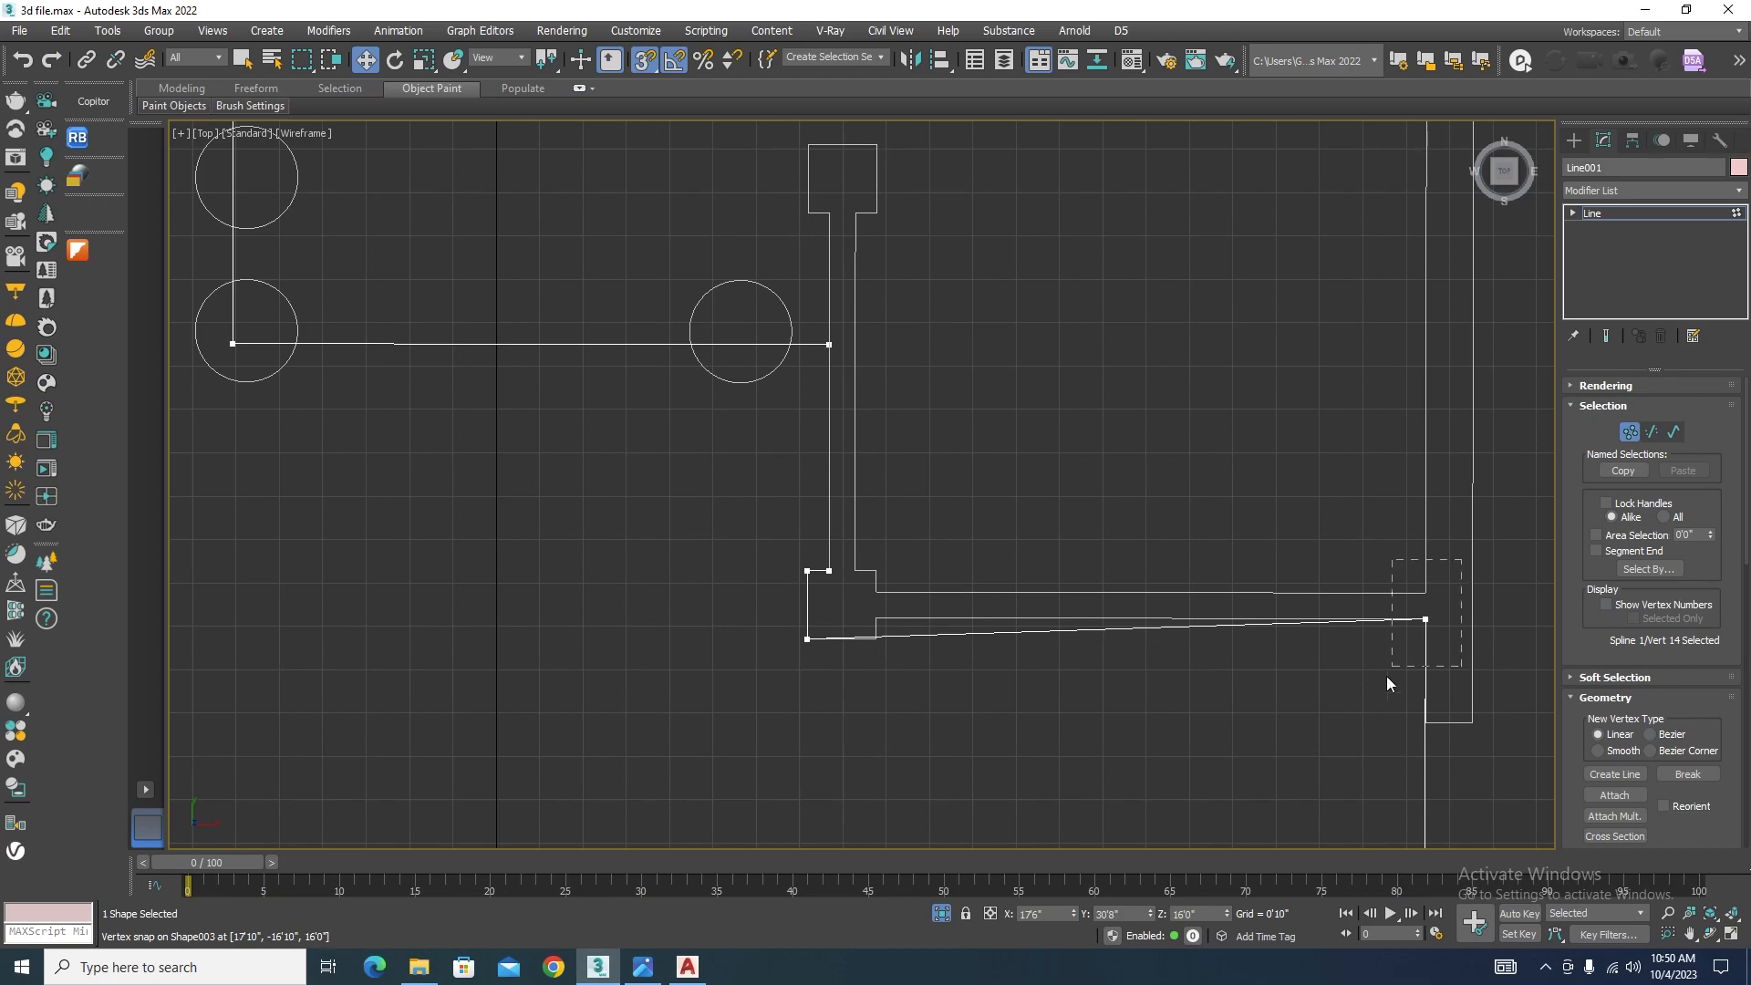
click(1425, 619)
drag(1425, 620, 803, 640)
scroll(791, 410, down, 5)
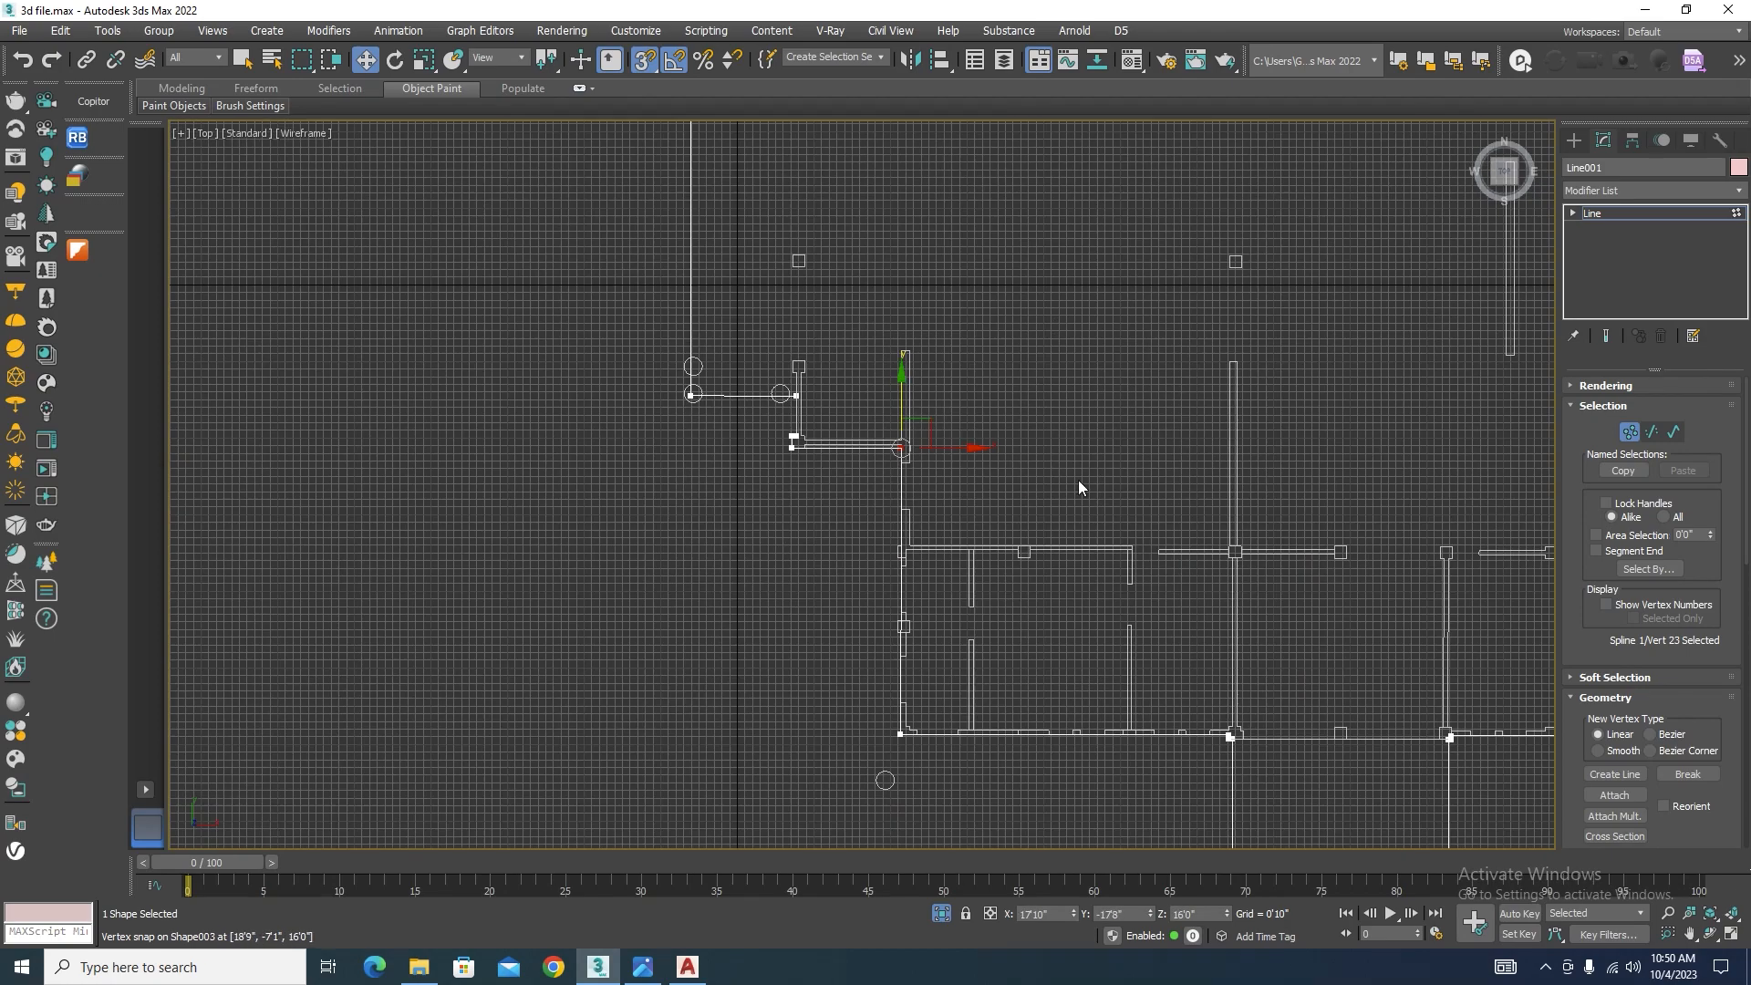
Step: Delete the two extra outline vertices where the lower porch's left side meets the lower wall
scroll(928, 774, up, 1)
scroll(994, 755, up, 1)
scroll(922, 641, down, 2)
scroll(921, 645, up, 3)
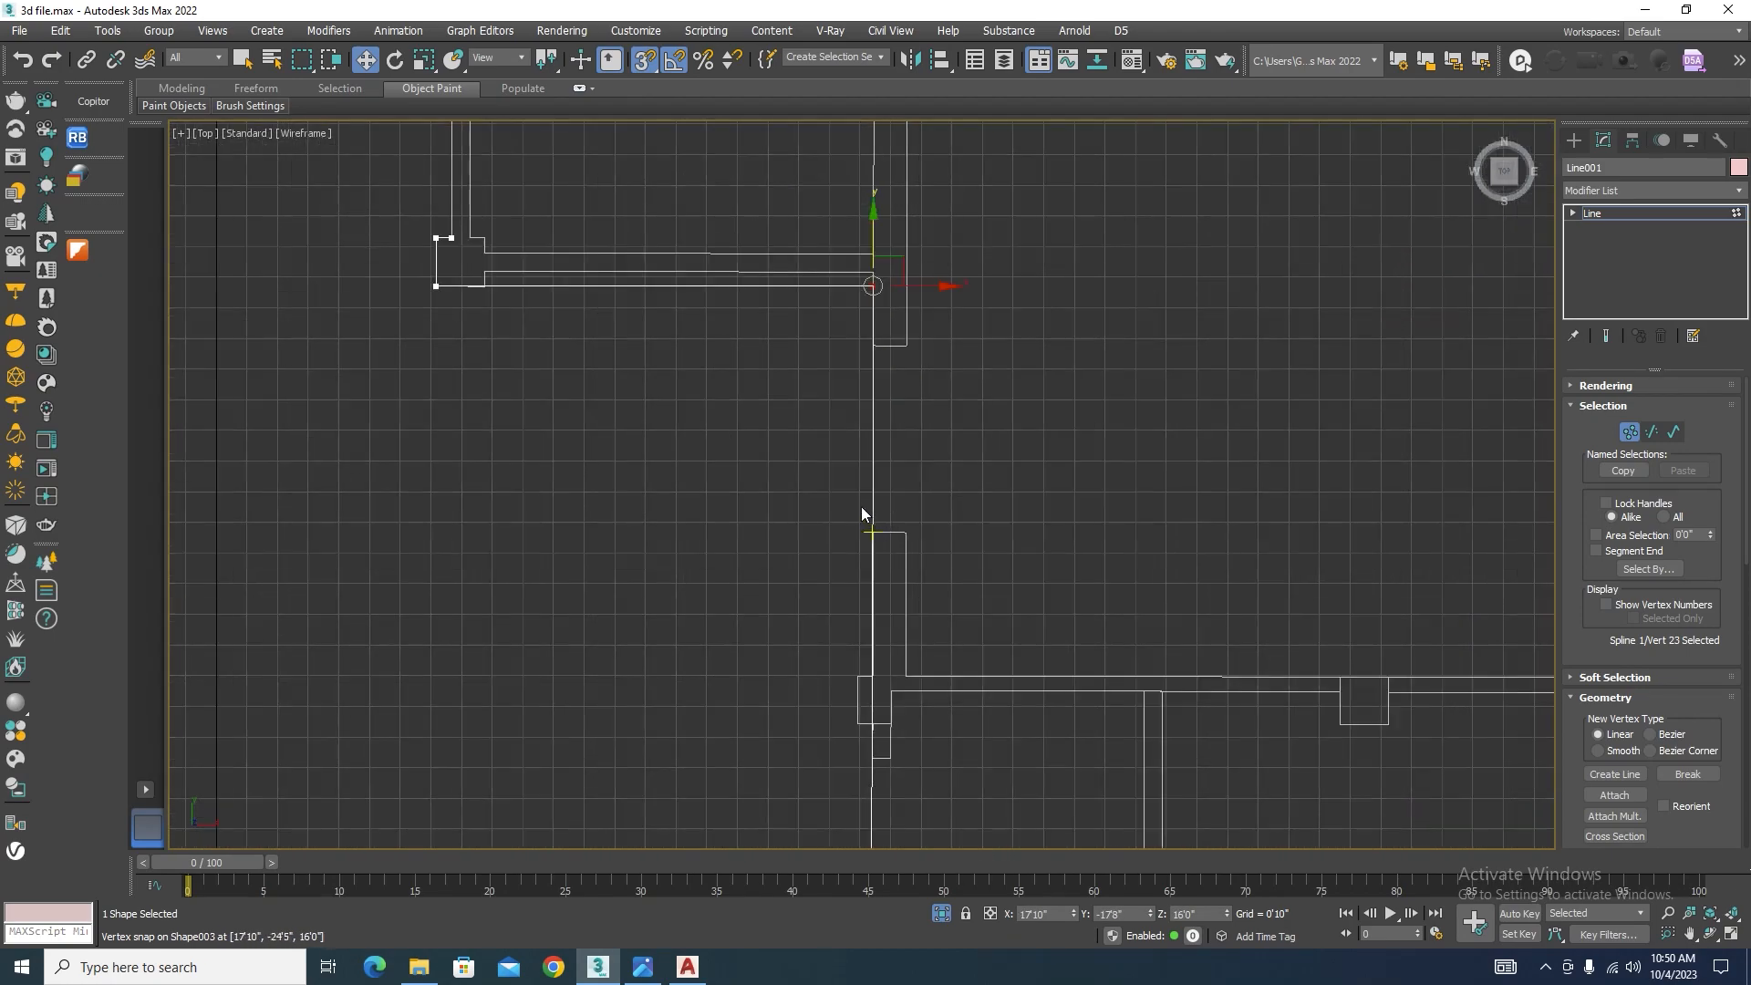
scroll(861, 506, down, 3)
scroll(763, 490, down, 2)
scroll(1074, 726, up, 5)
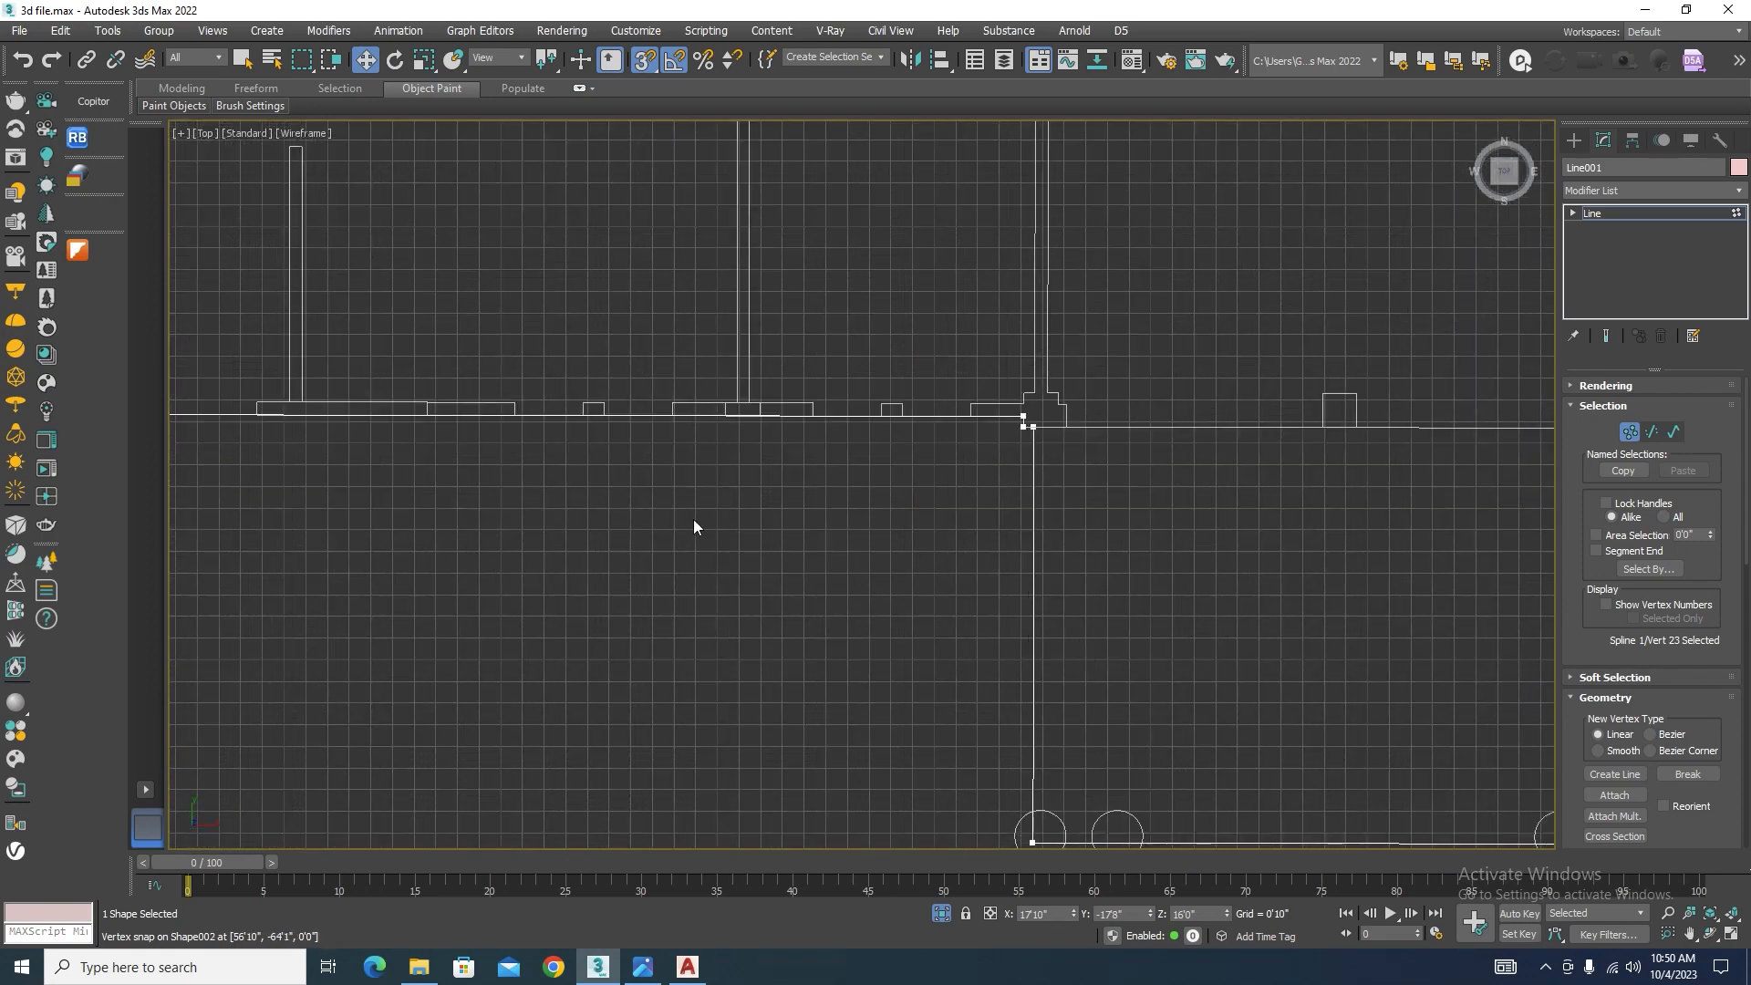
scroll(693, 518, down, 1)
scroll(900, 458, up, 1)
scroll(901, 458, up, 5)
drag(998, 409, 913, 527)
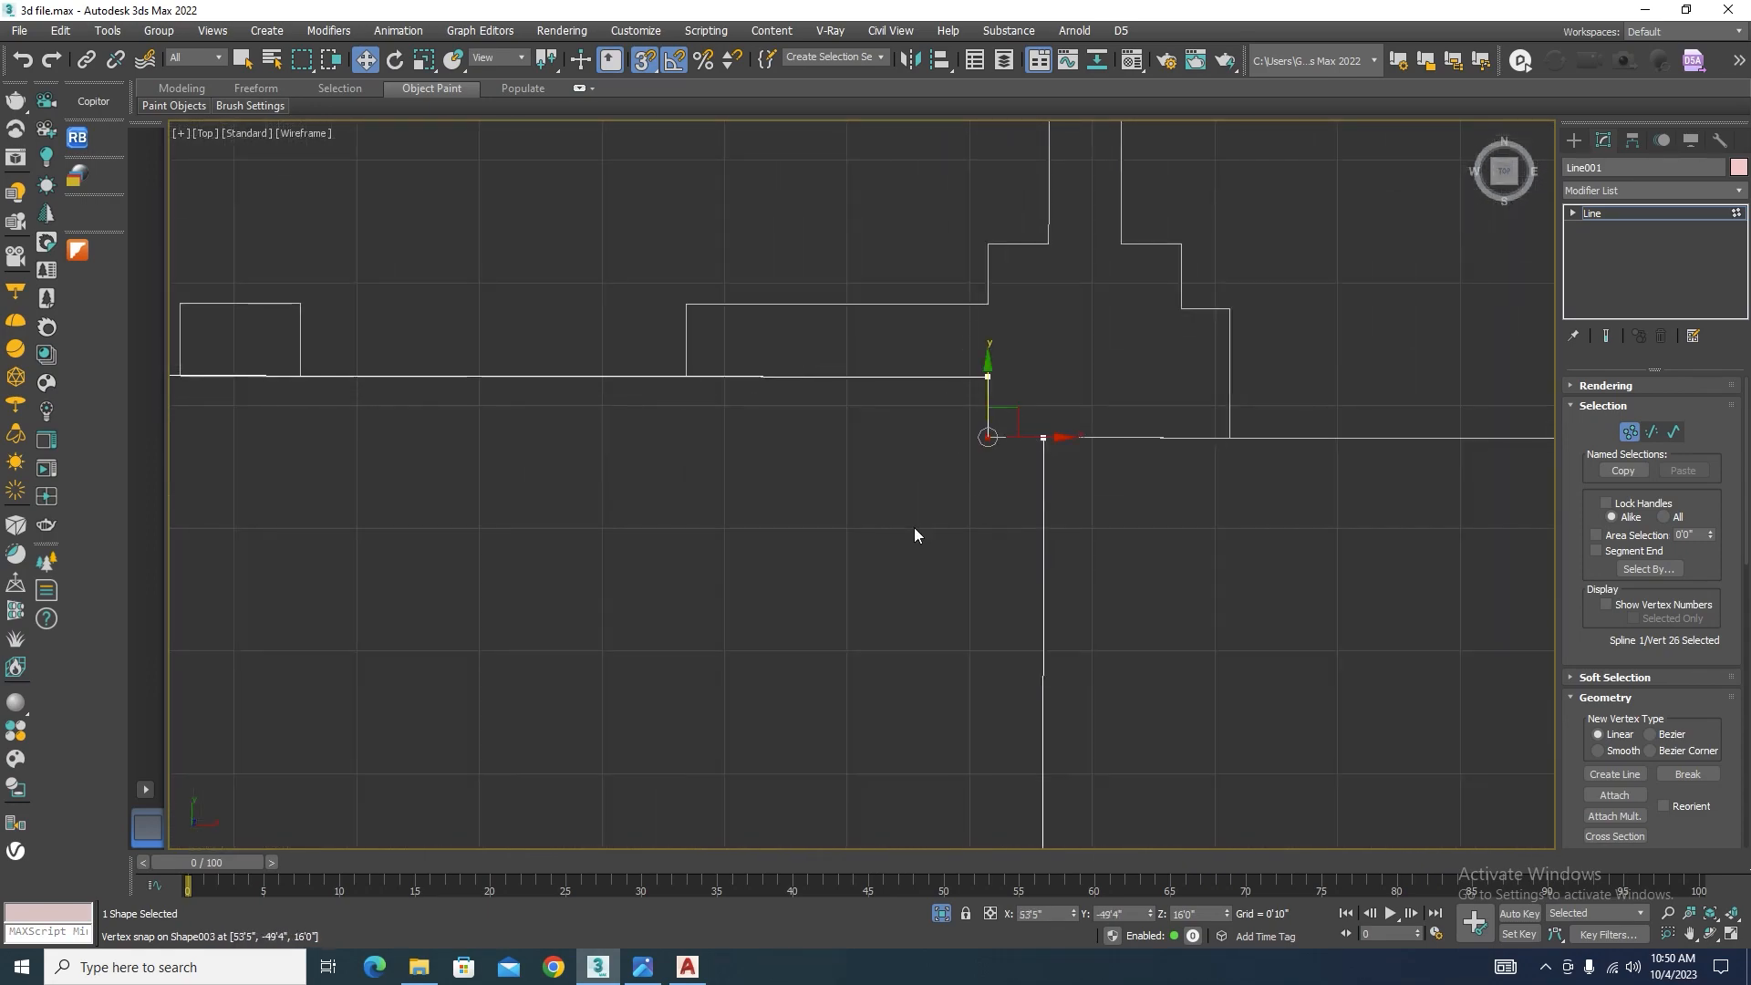
key(Delete)
drag(1062, 417, 1026, 480)
key(Delete)
drag(1019, 347, 945, 403)
scroll(1067, 350, down, 7)
drag(1129, 340, 1072, 702)
scroll(1080, 403, up, 3)
scroll(1079, 403, down, 2)
key(ctrl+z)
Step: Straighten the lower porch's left side by aligning its outer corner vertex horizontally with the wall corner above
drag(1125, 620, 1056, 315)
scroll(863, 478, down, 3)
scroll(1036, 456, up, 5)
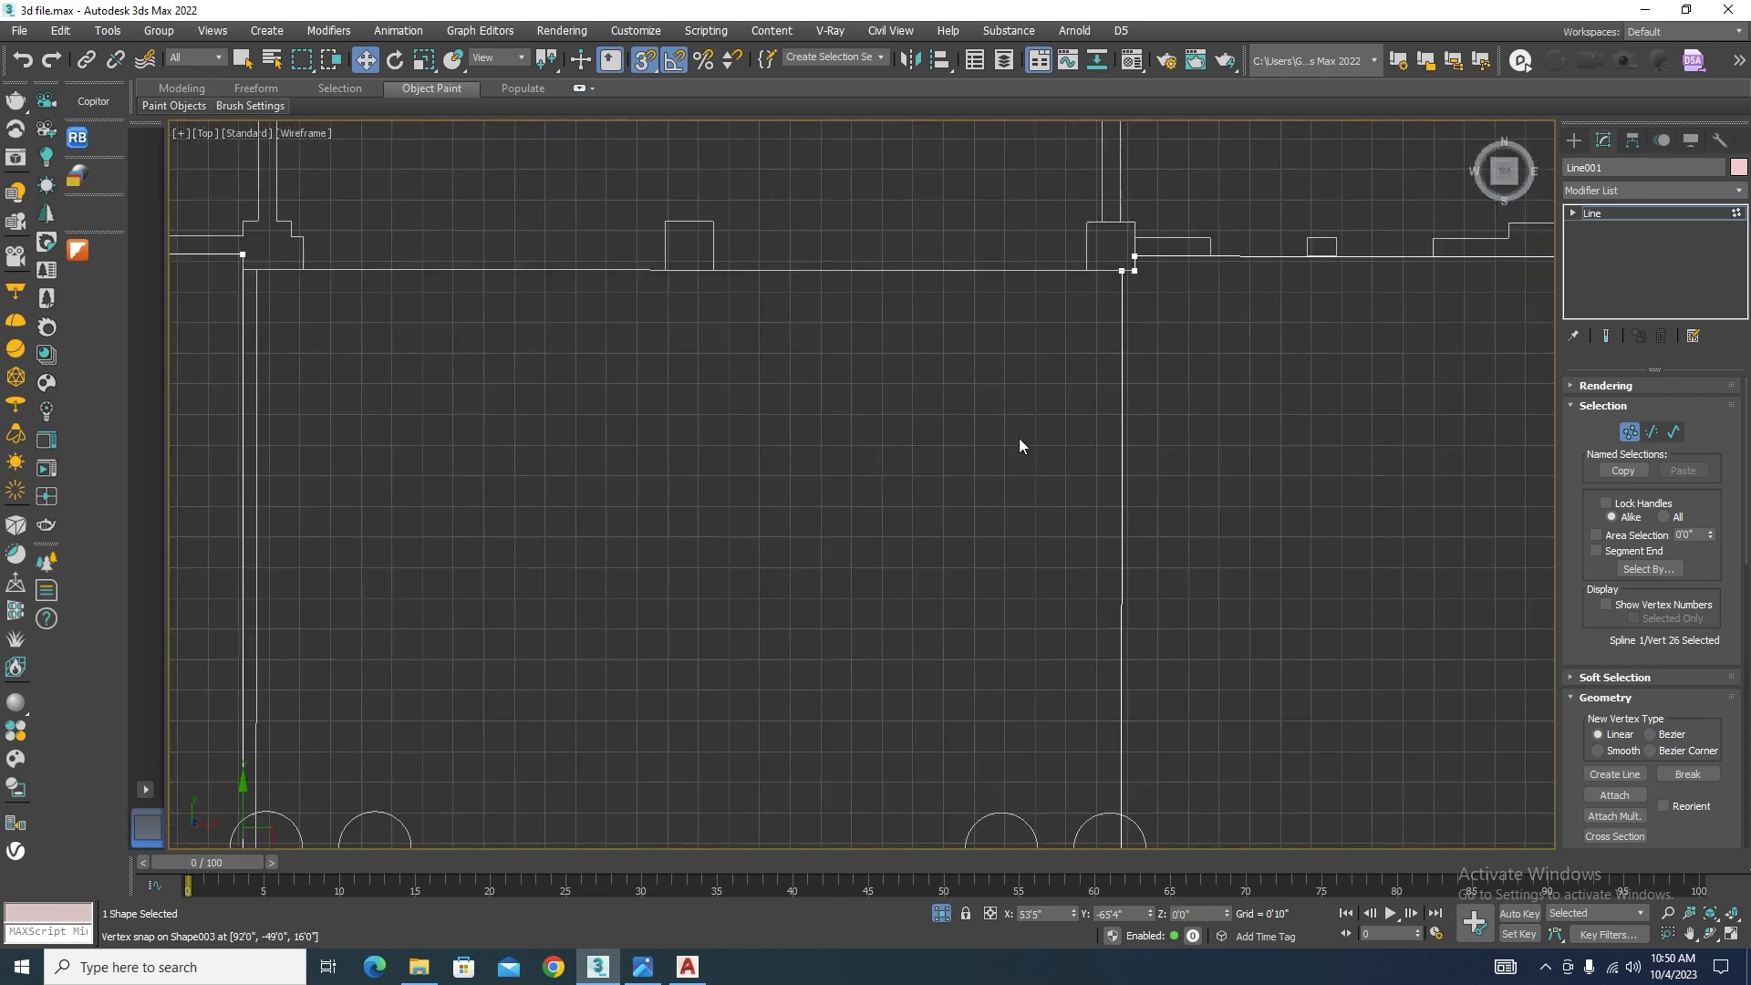
scroll(1020, 445, down, 4)
Step: Delete the two extra outline vertices where the lower porch's right side meets the lower wall
scroll(930, 406, up, 6)
click(963, 491)
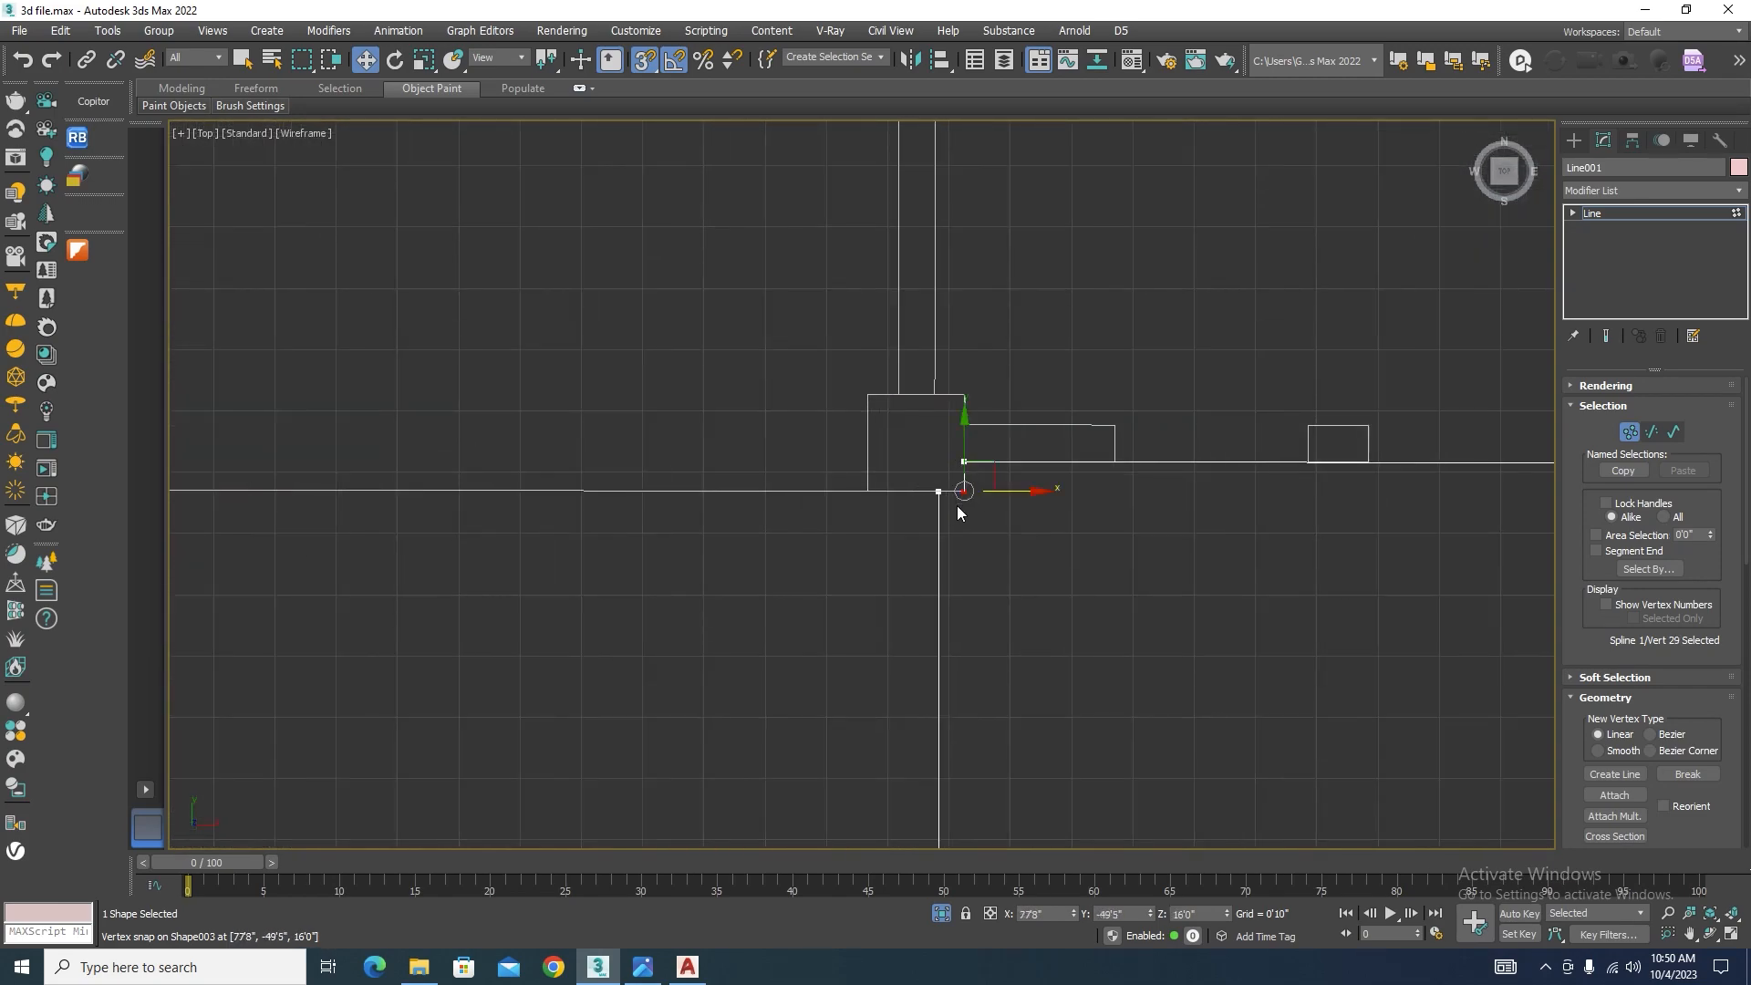
key(Delete)
drag(961, 484, 890, 518)
key(Delete)
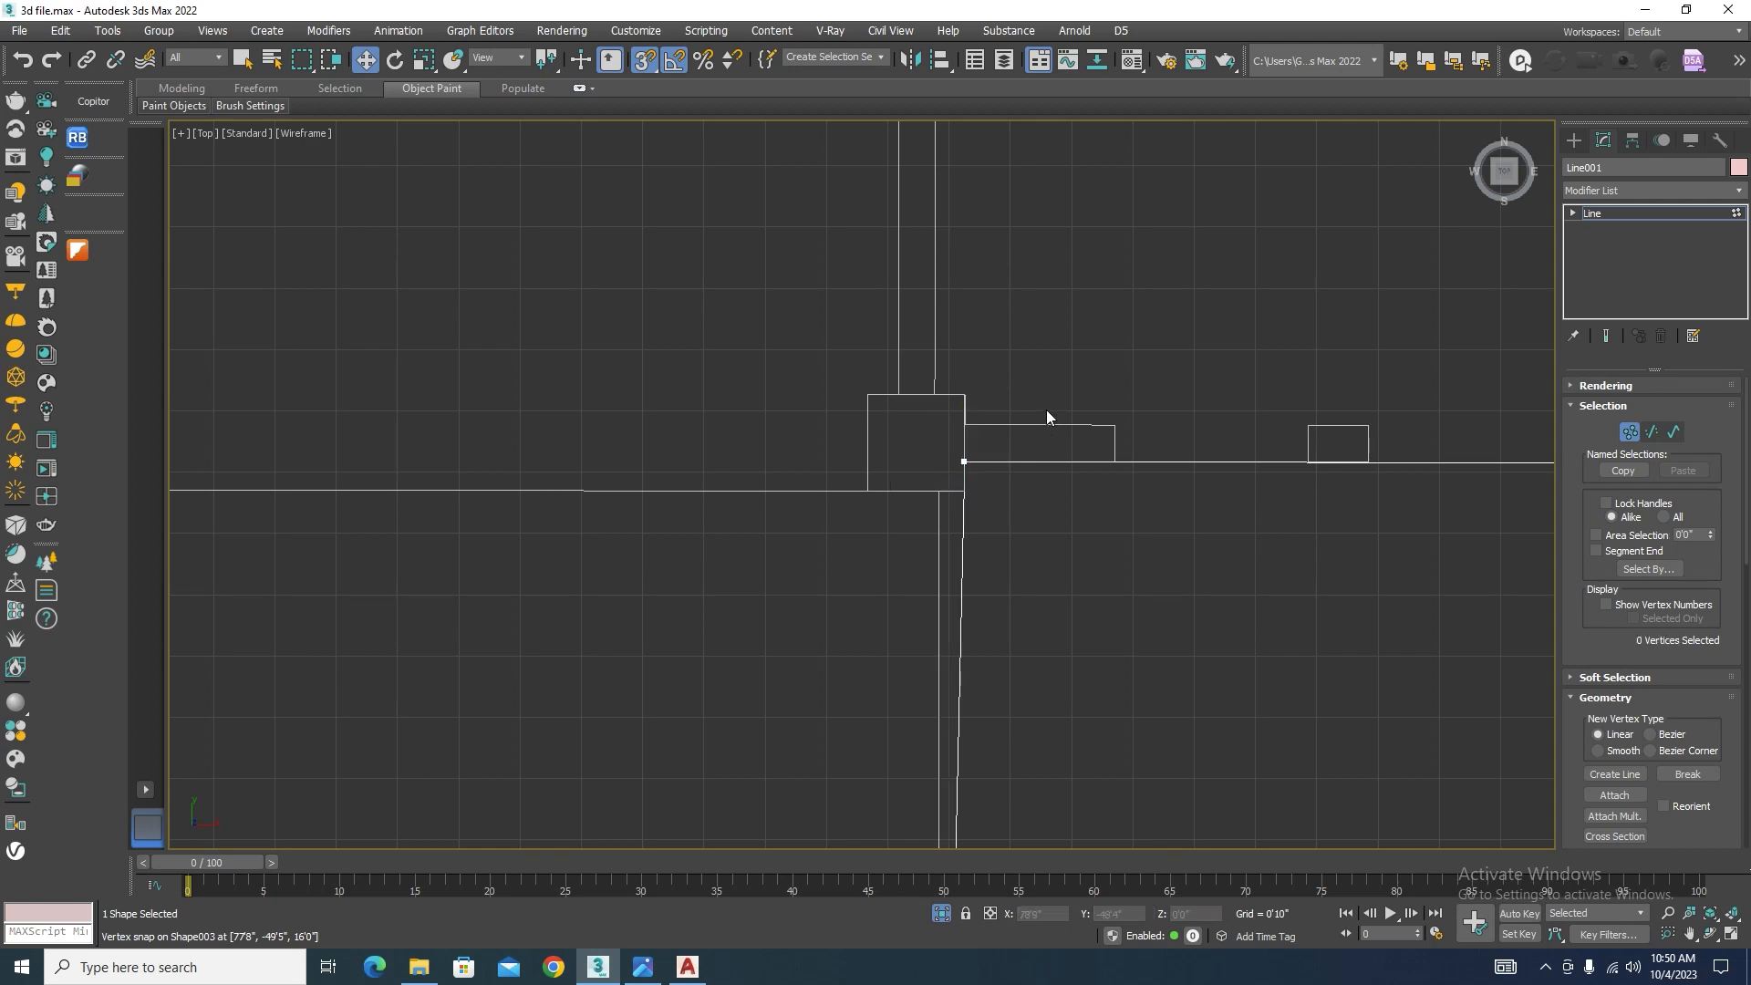
Step: Straighten the lower porch's right side by aligning its outer corner vertex horizontally with the wall corner above
drag(1022, 382, 932, 486)
scroll(1138, 509, down, 3)
drag(1009, 730, 1007, 732)
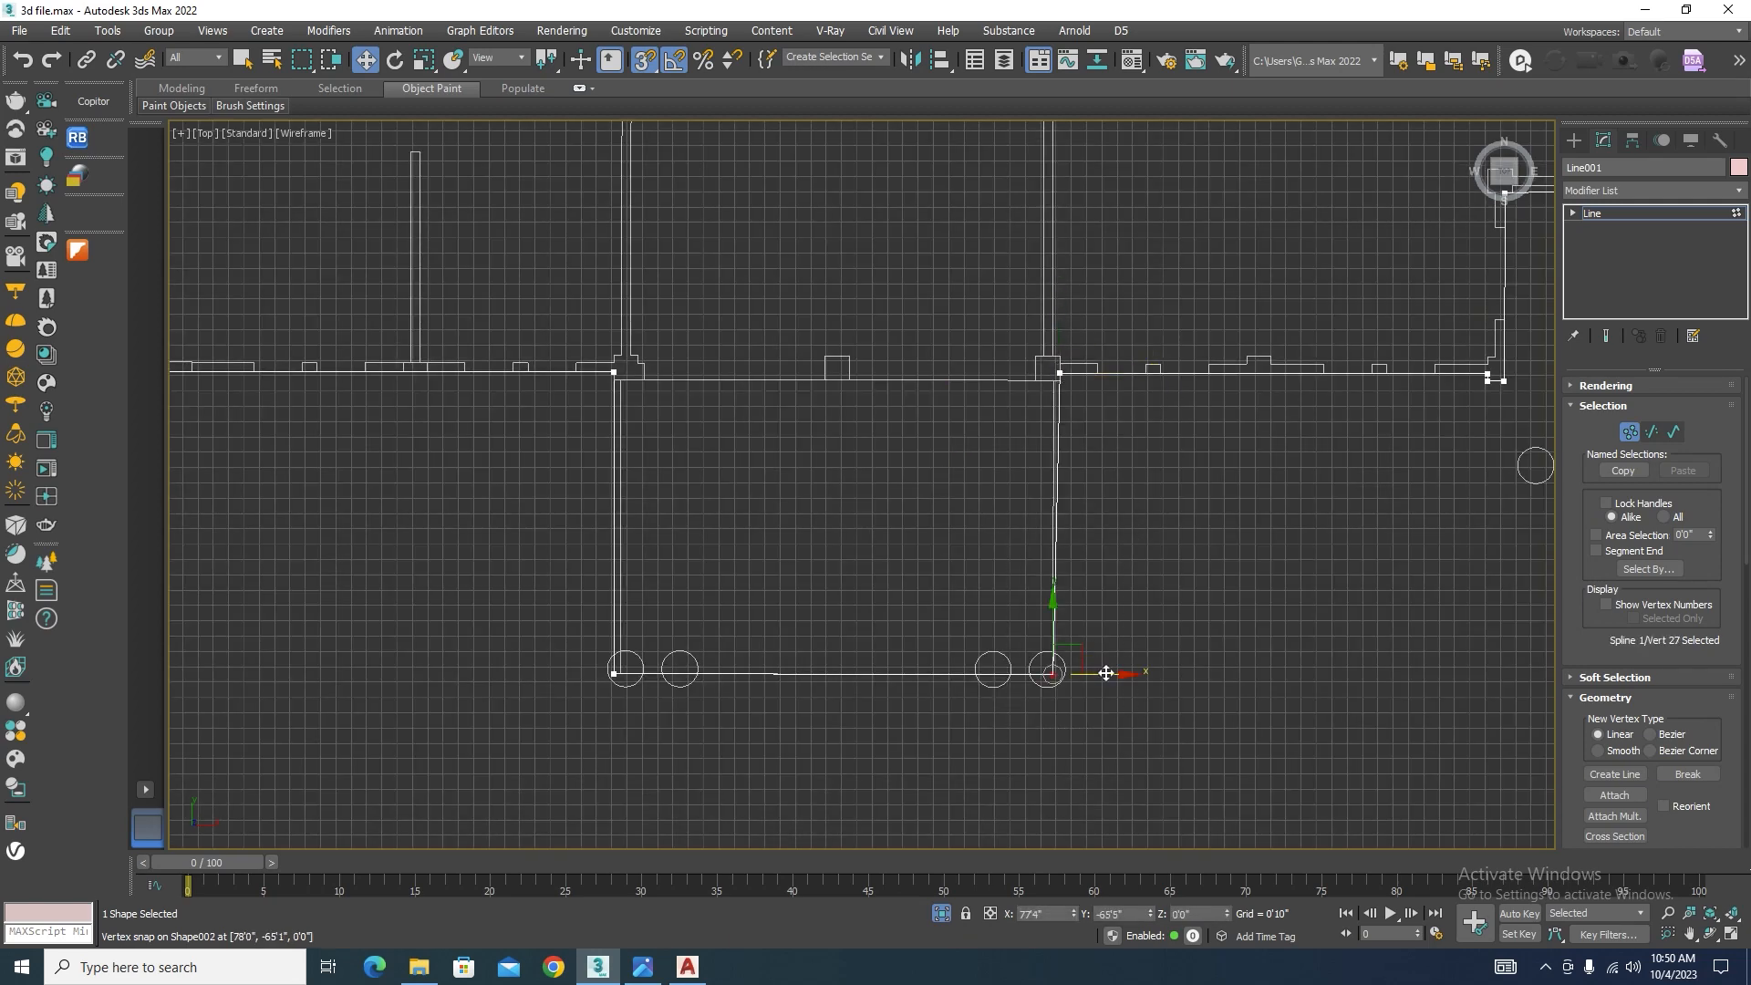
drag(1106, 672, 1059, 373)
scroll(972, 473, down, 3)
Step: Level the inner corner vertex of the lower-right wall step with the wall vertex to its right
scroll(1259, 404, up, 4)
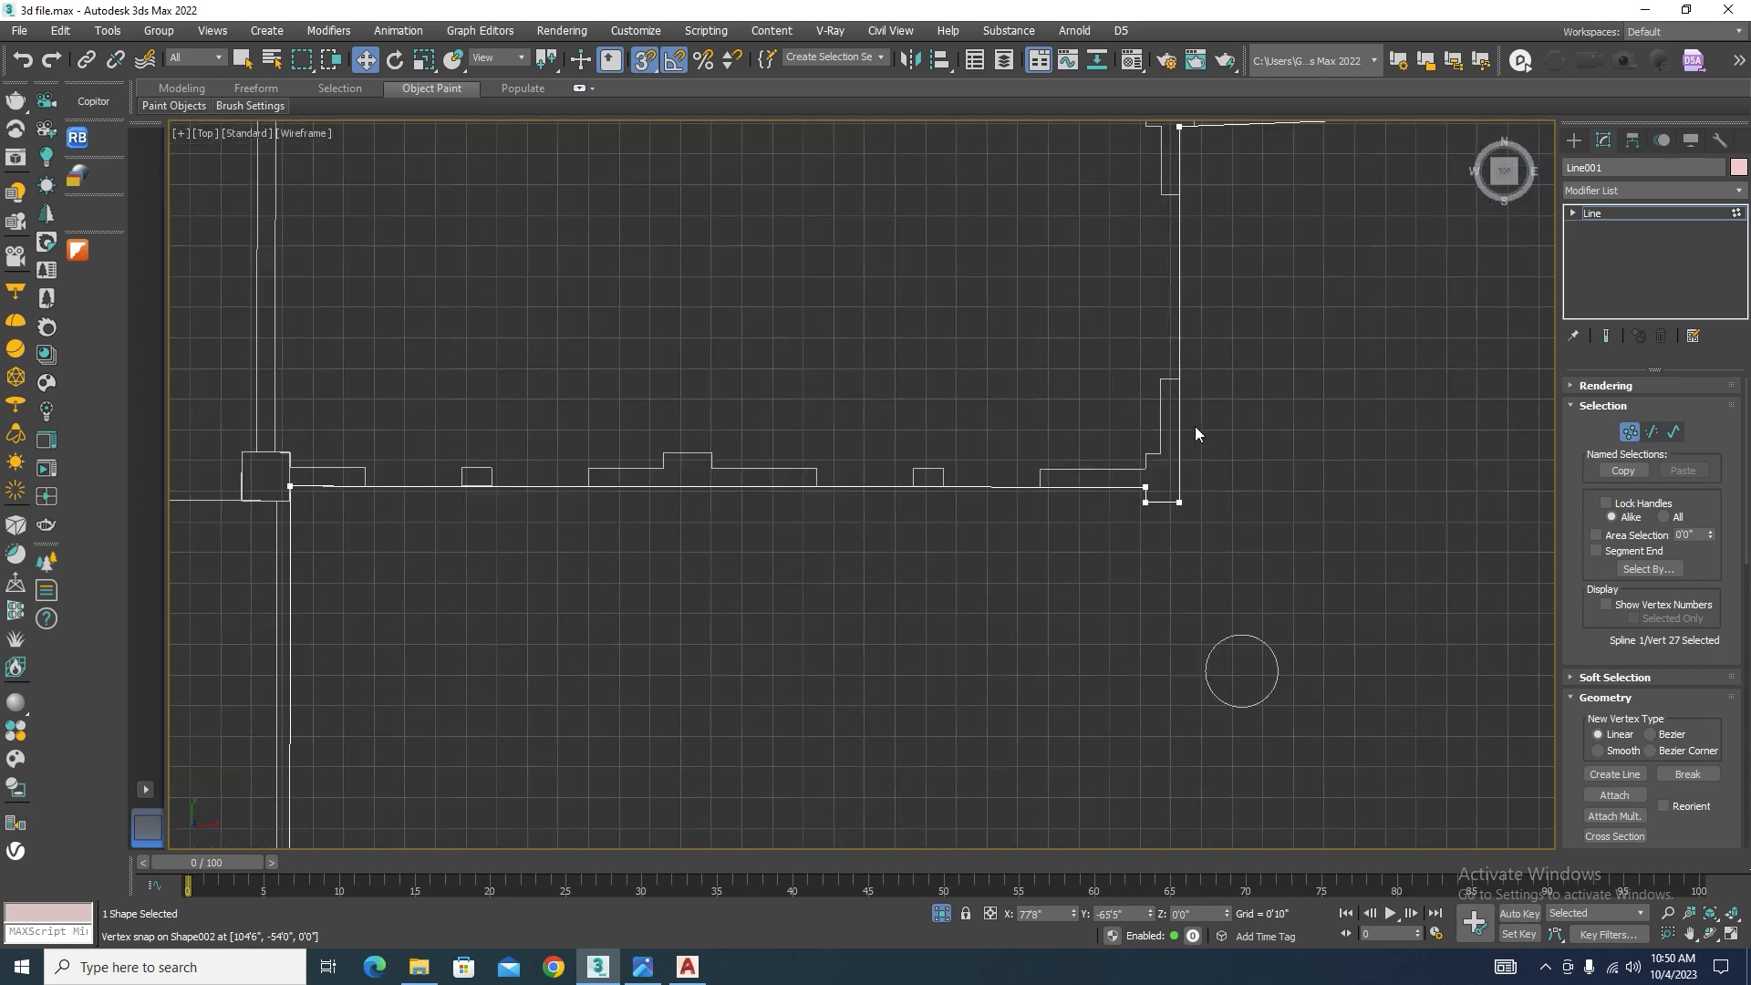
scroll(1143, 482, up, 5)
scroll(1146, 499, down, 5)
scroll(1249, 369, down, 3)
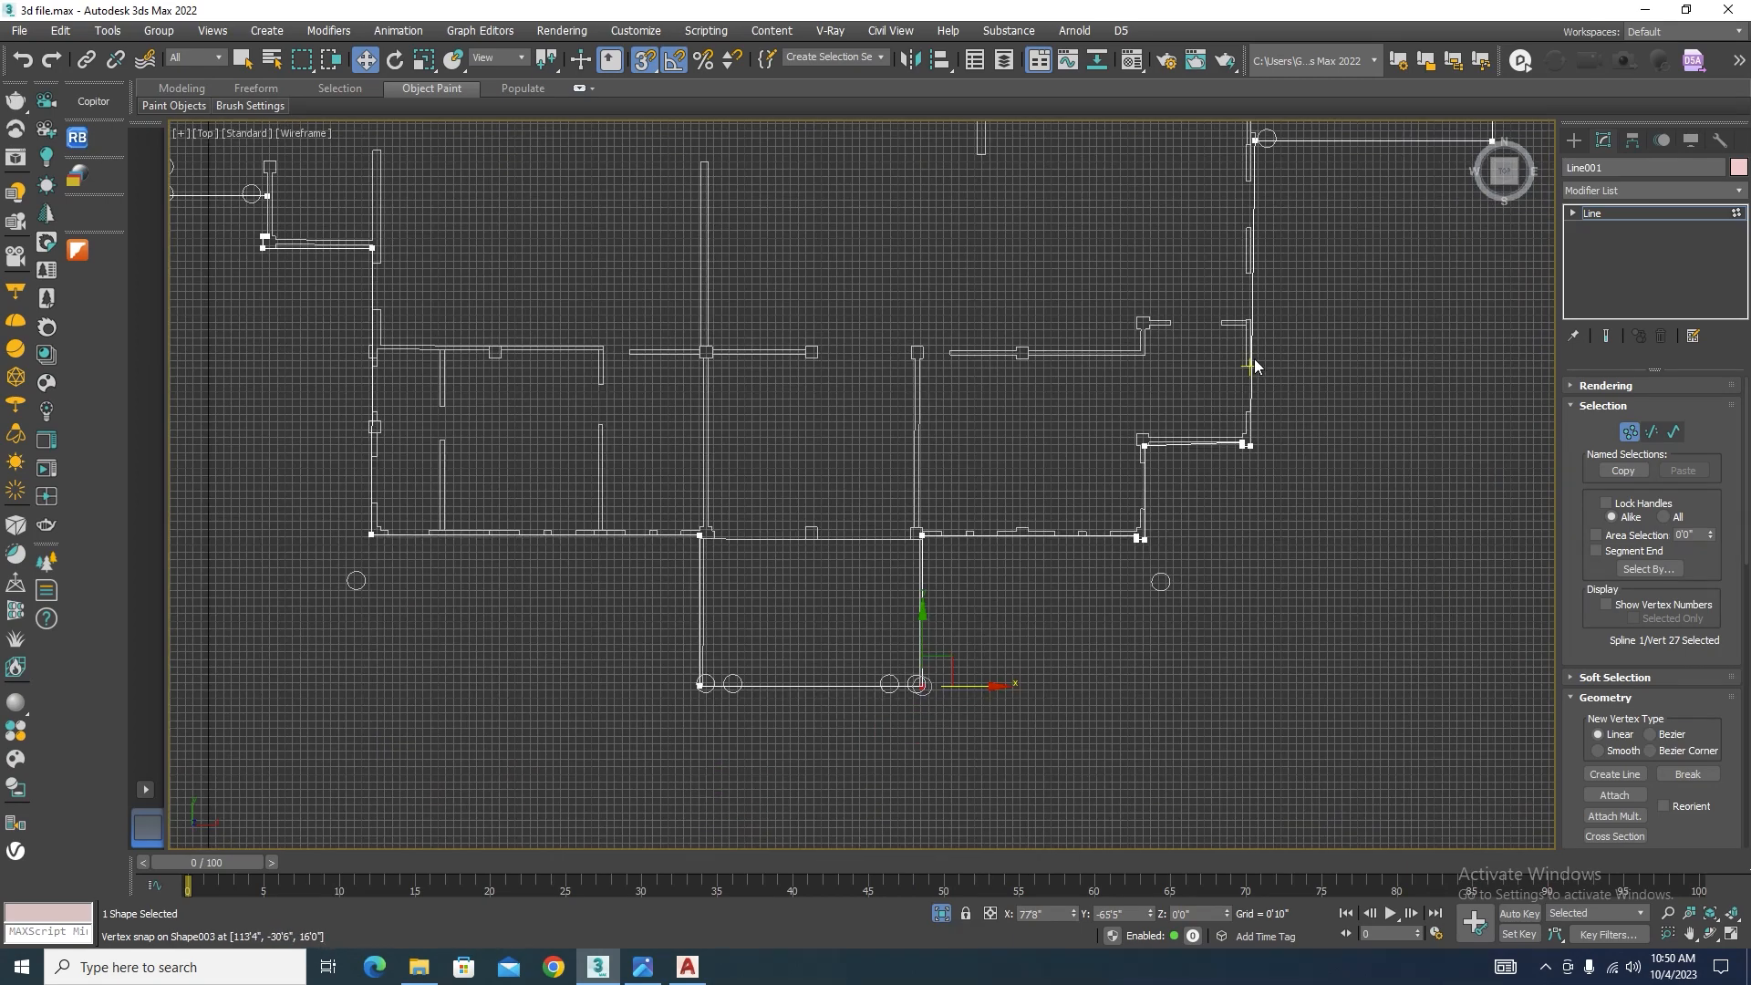
scroll(1222, 583, up, 6)
scroll(1288, 597, down, 3)
scroll(1352, 558, up, 3)
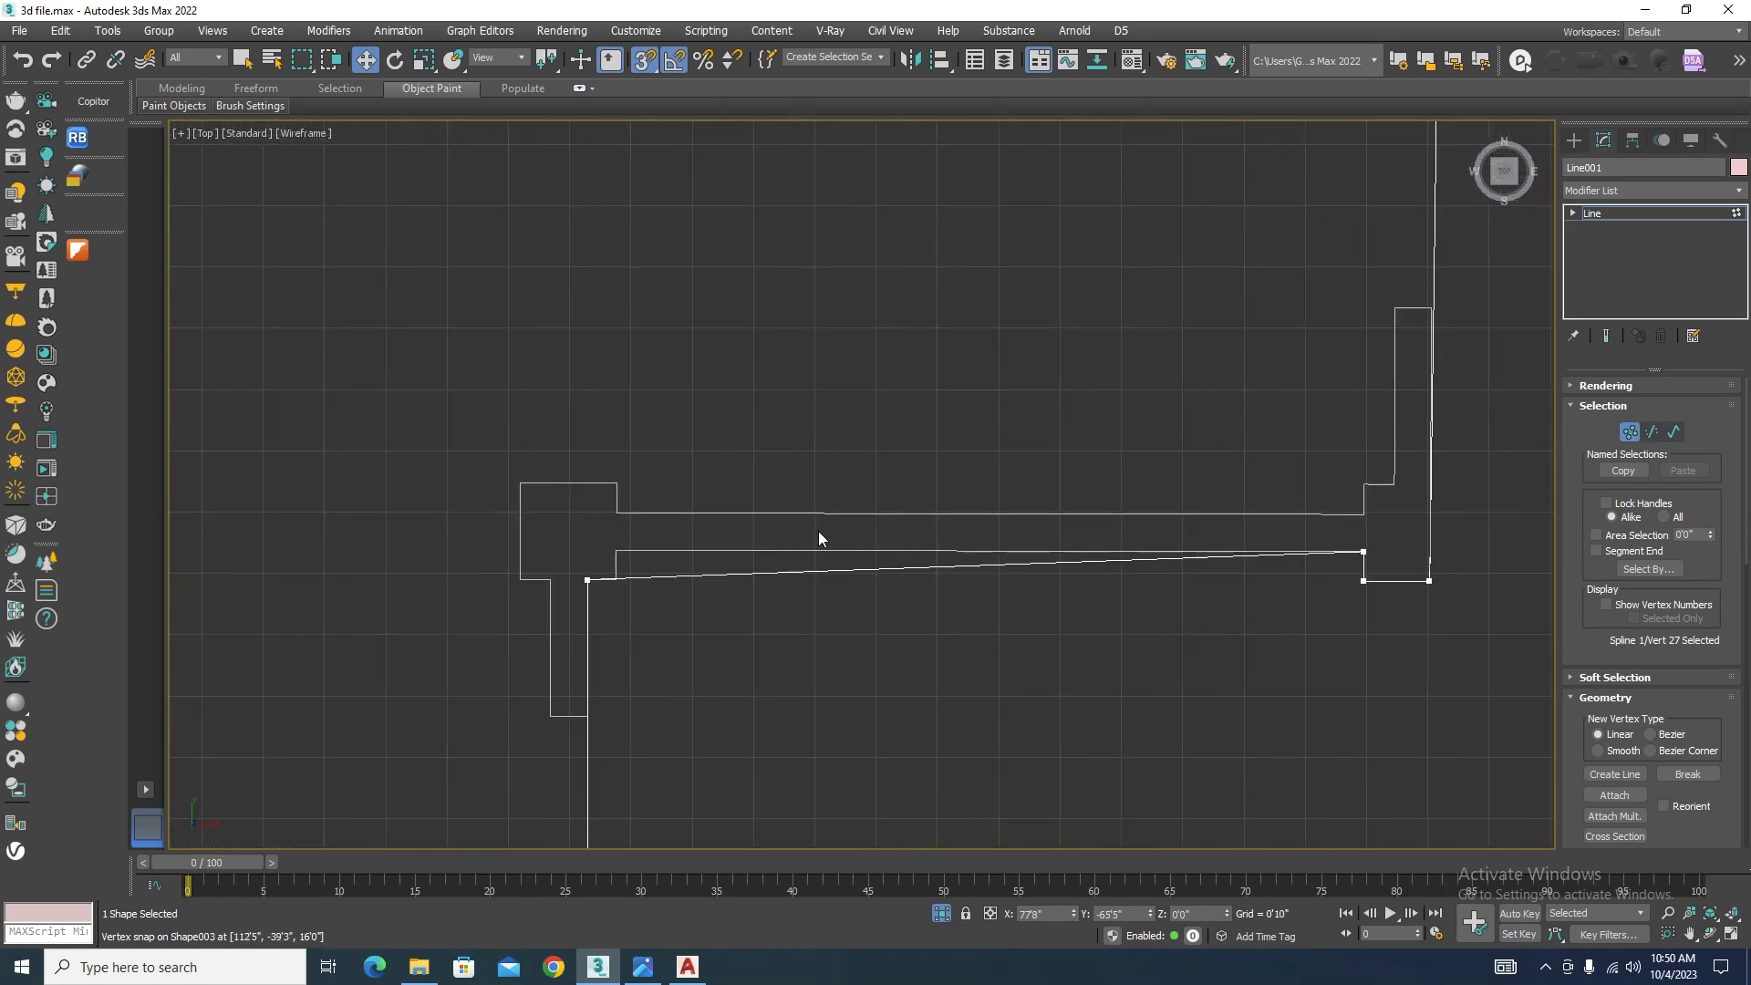
drag(609, 558, 1363, 551)
Step: Straighten the right wall by aligning the right porch's lower inner vertex horizontally with the lower-right wall corner
scroll(911, 574, down, 5)
scroll(917, 463, up, 5)
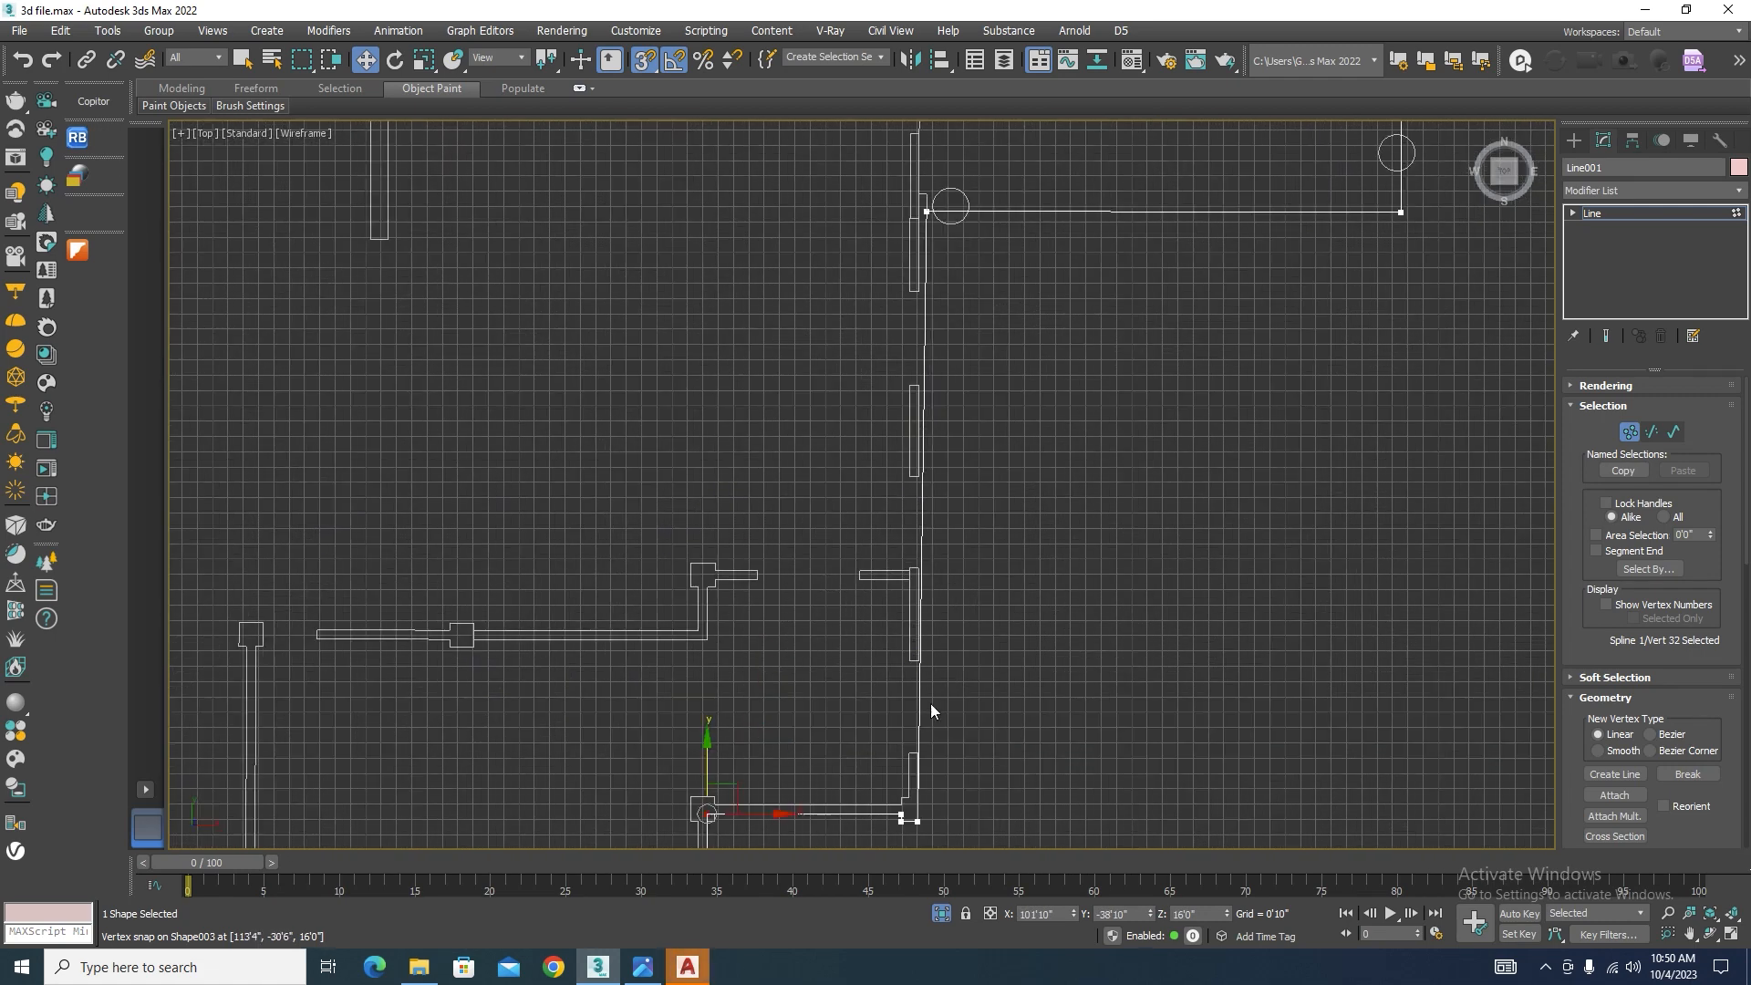
click(926, 209)
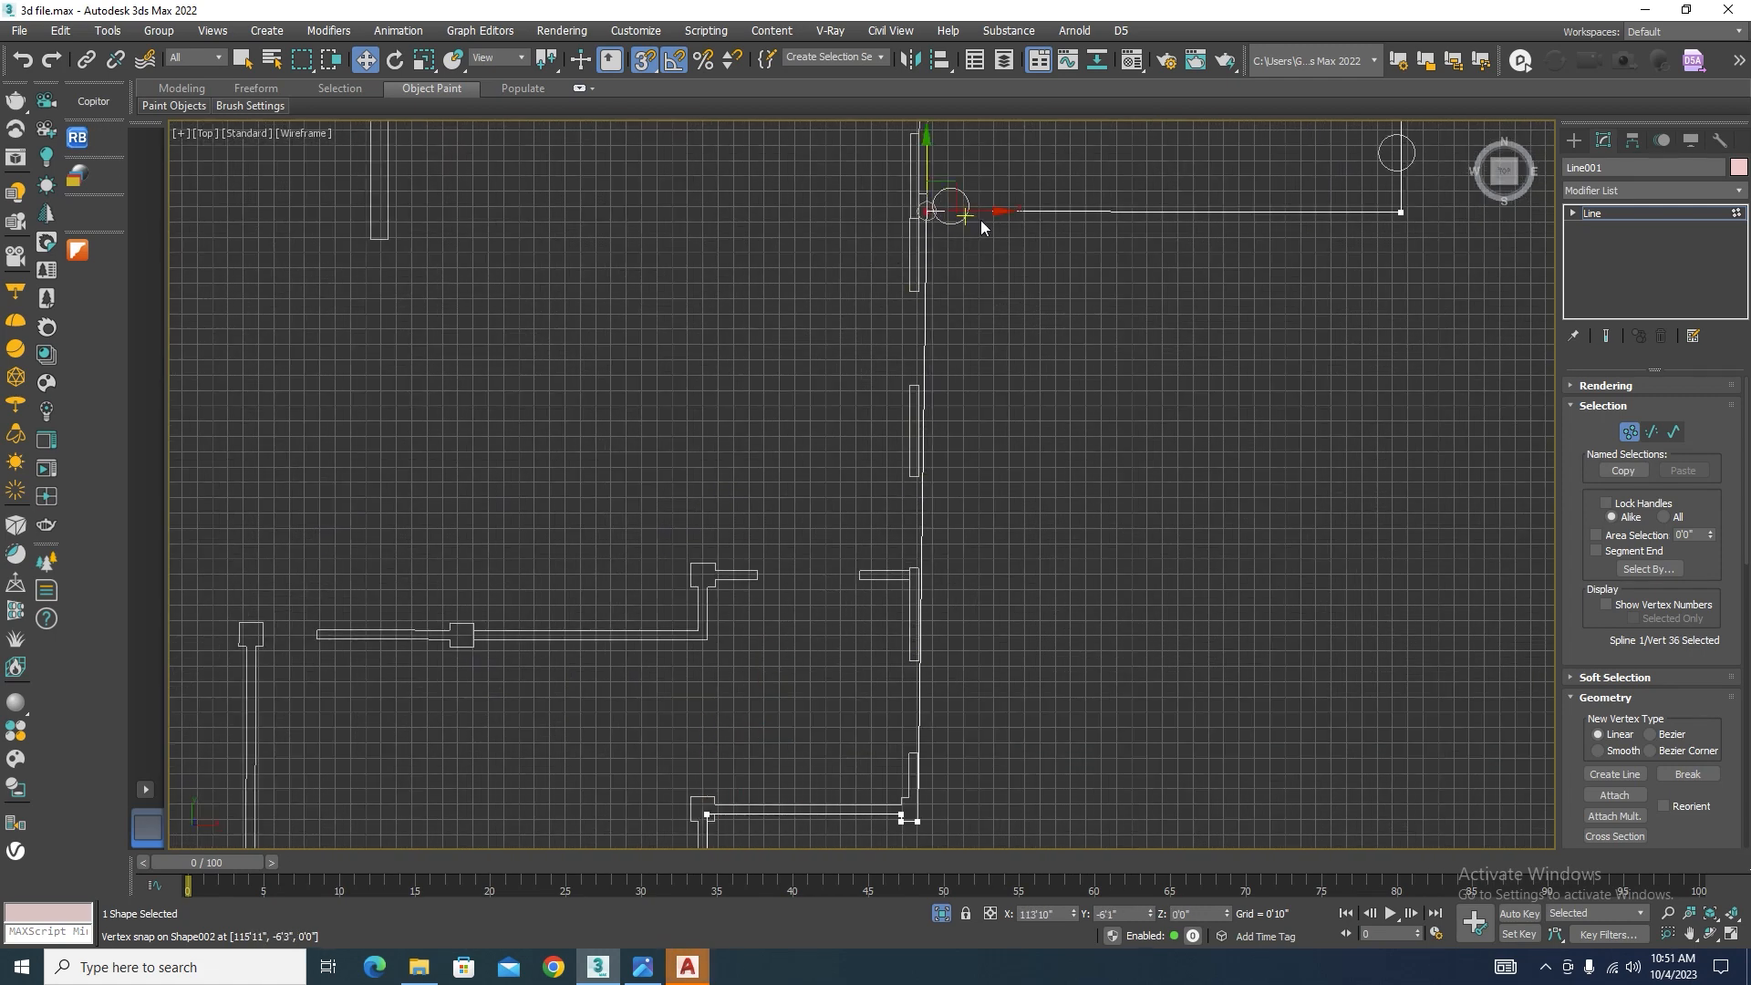
drag(977, 221, 920, 833)
scroll(1067, 287, down, 5)
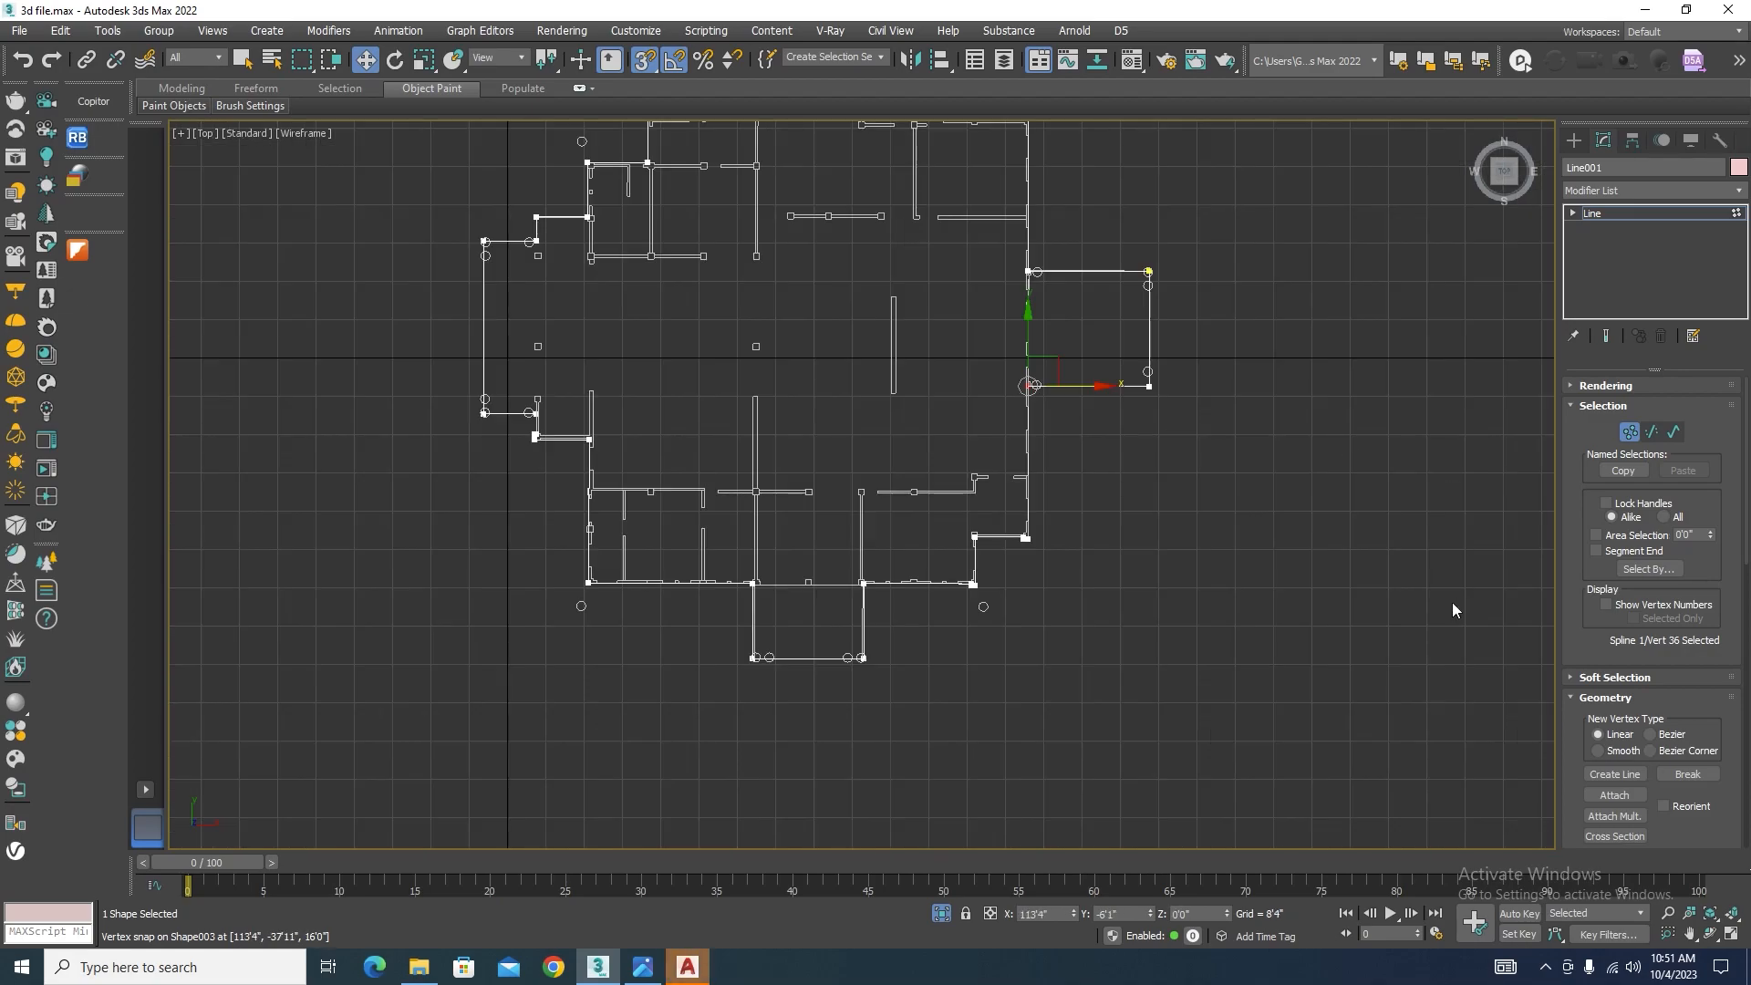
Step: Leave vertex editing and select the whole floor outline spline in an orbited 3D view
scroll(1122, 292, up, 4)
scroll(1129, 361, down, 5)
alt+middle_drag(1260, 620, 1192, 493)
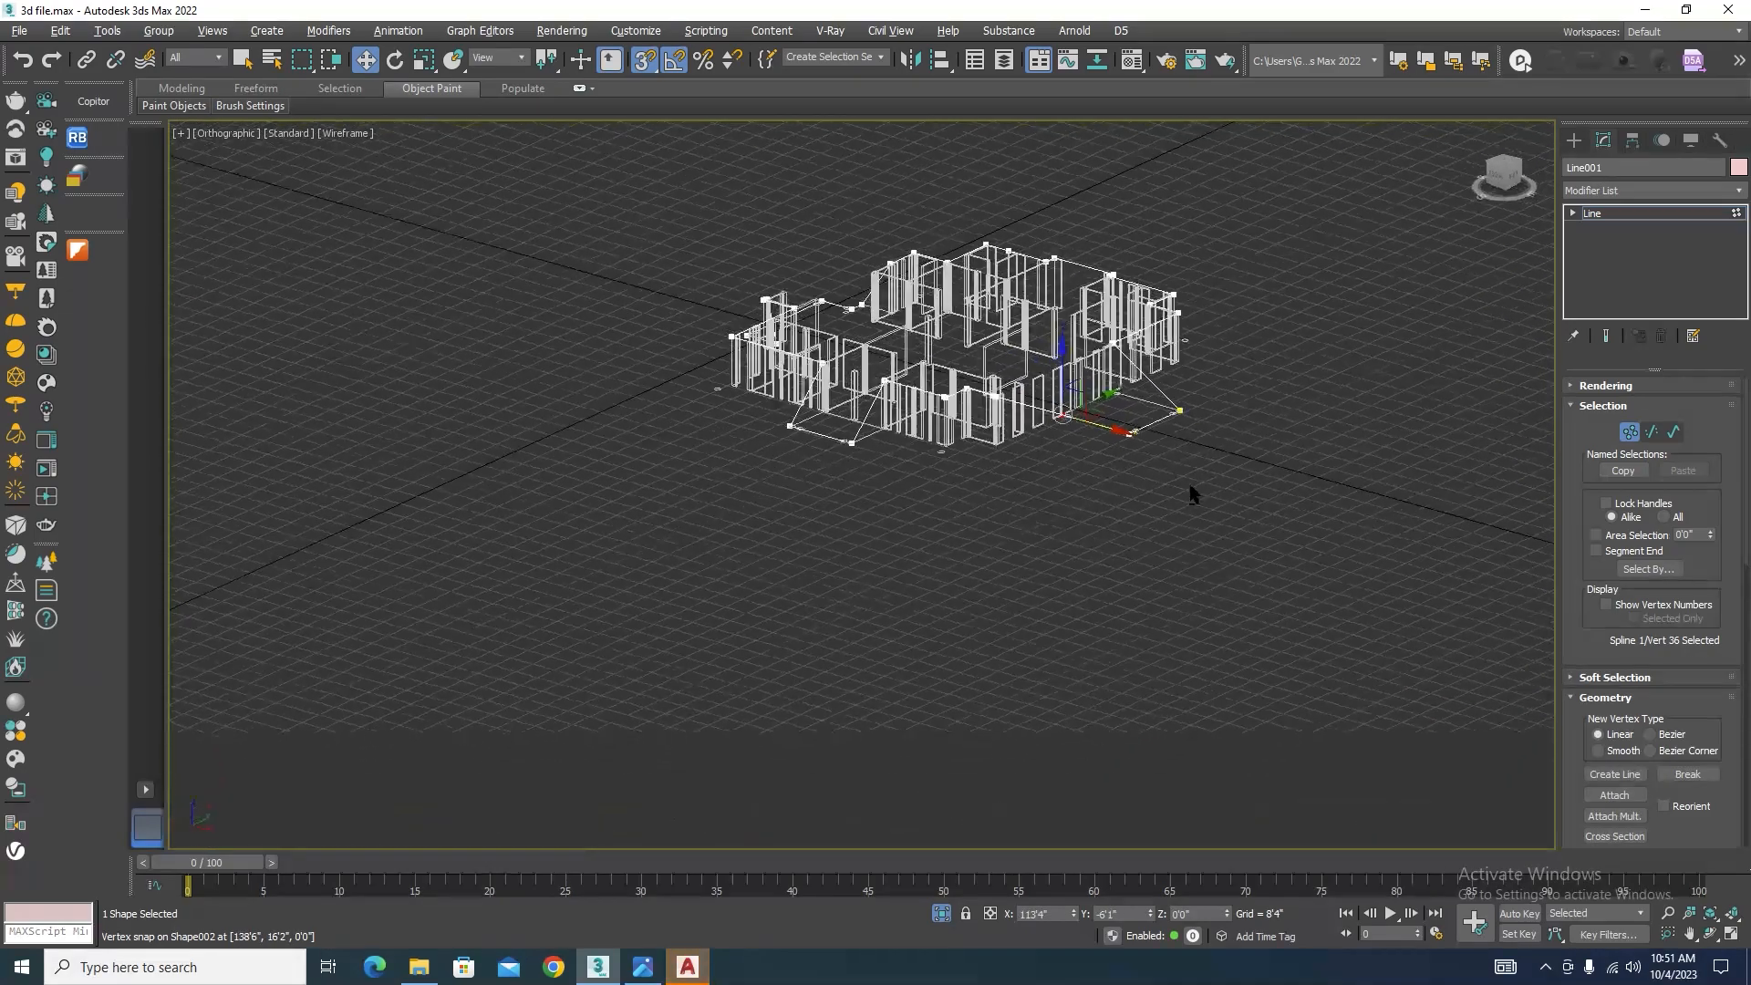
click(1629, 431)
click(1130, 455)
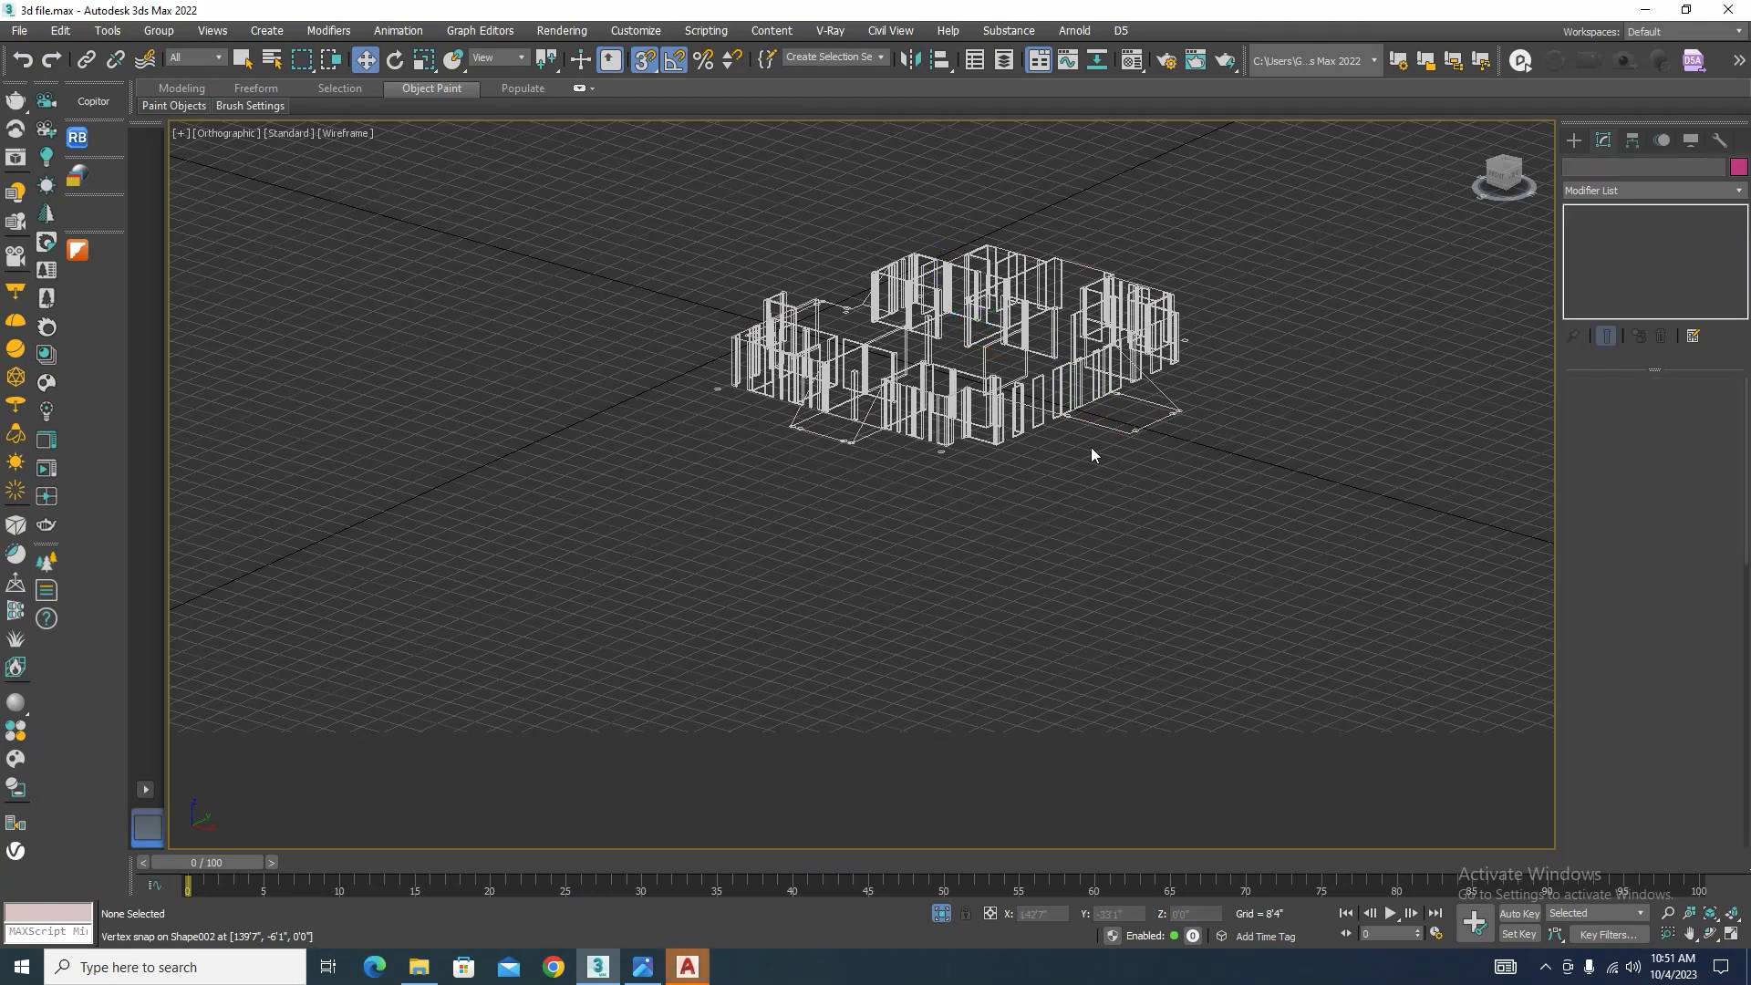
click(1075, 418)
click(1146, 447)
scroll(1126, 433, up, 4)
click(1092, 424)
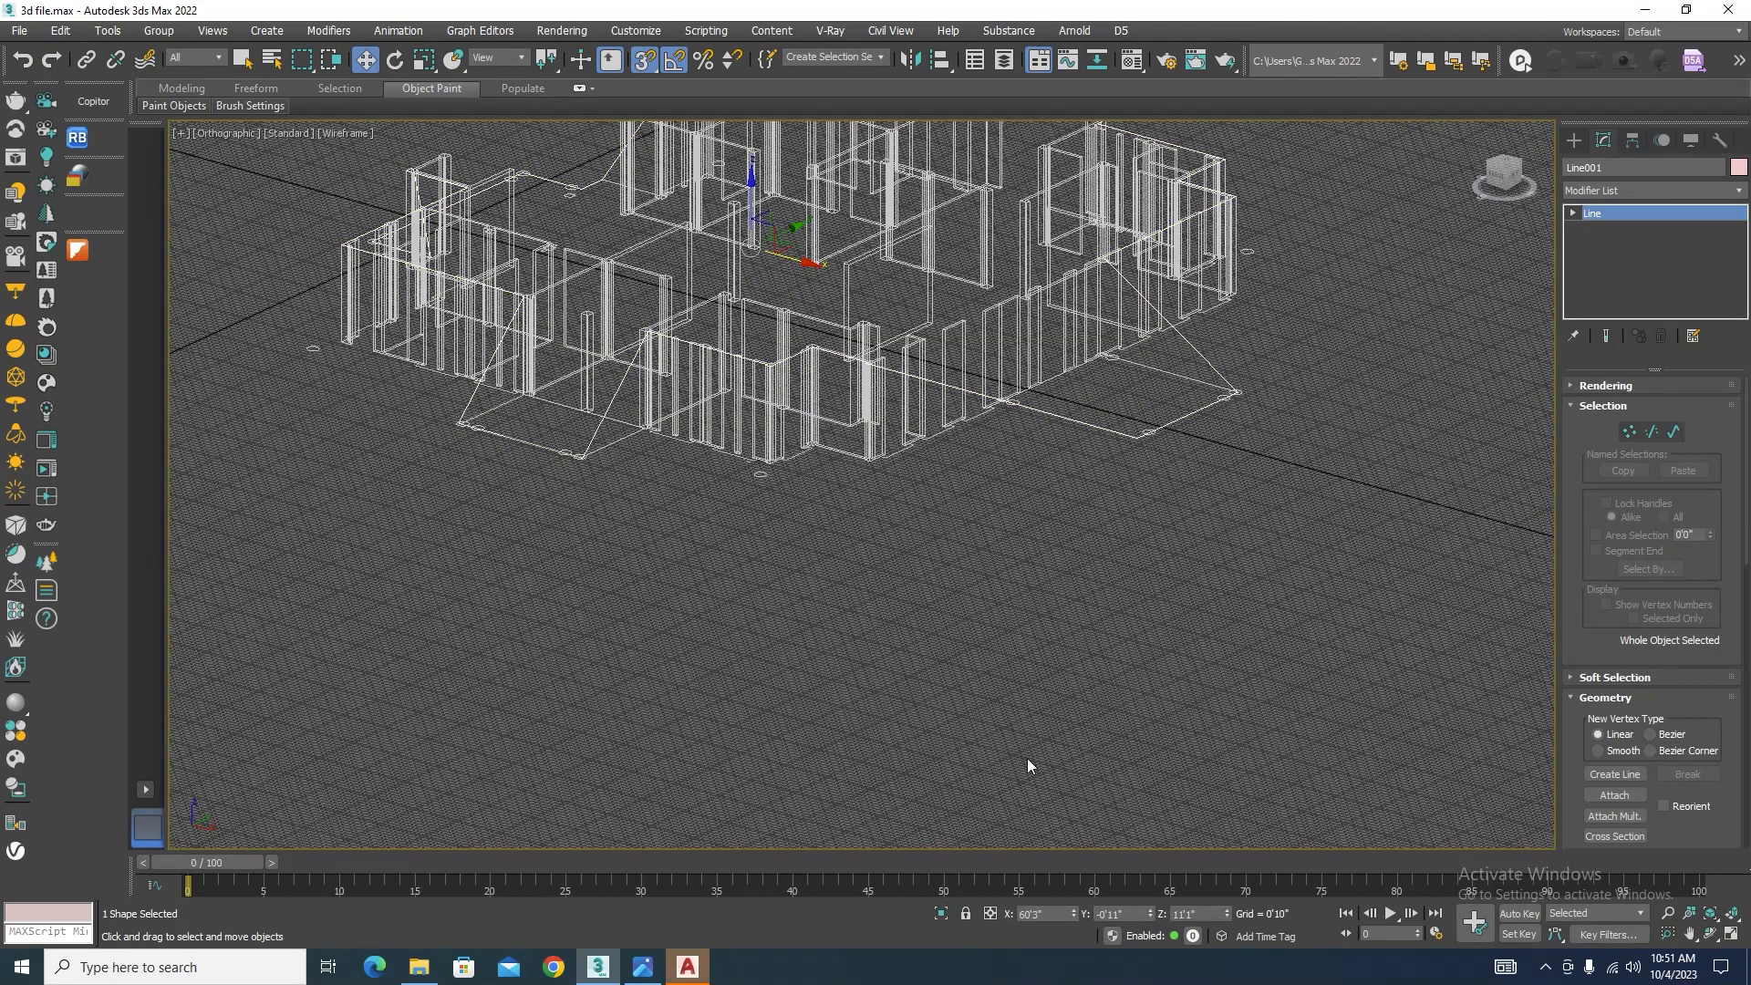
Step: Isolate the floor outline spline and display it in the Left view
click(941, 913)
key(l)
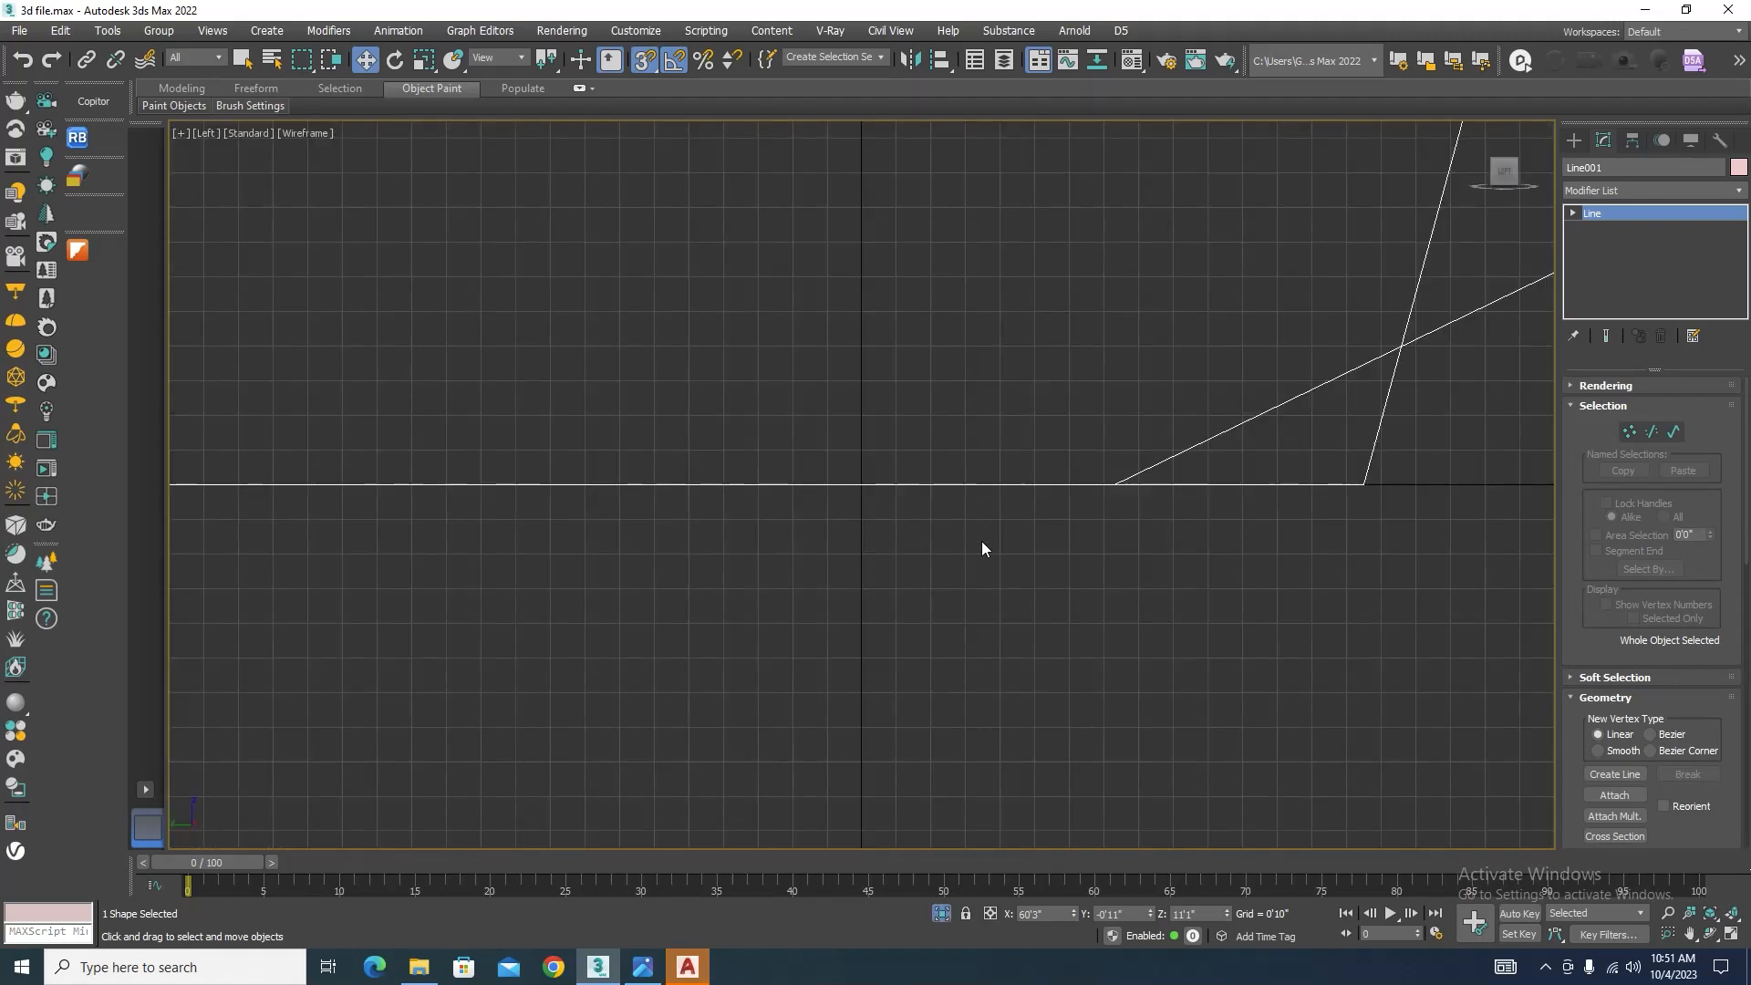
scroll(1094, 520, down, 3)
scroll(1203, 480, up, 2)
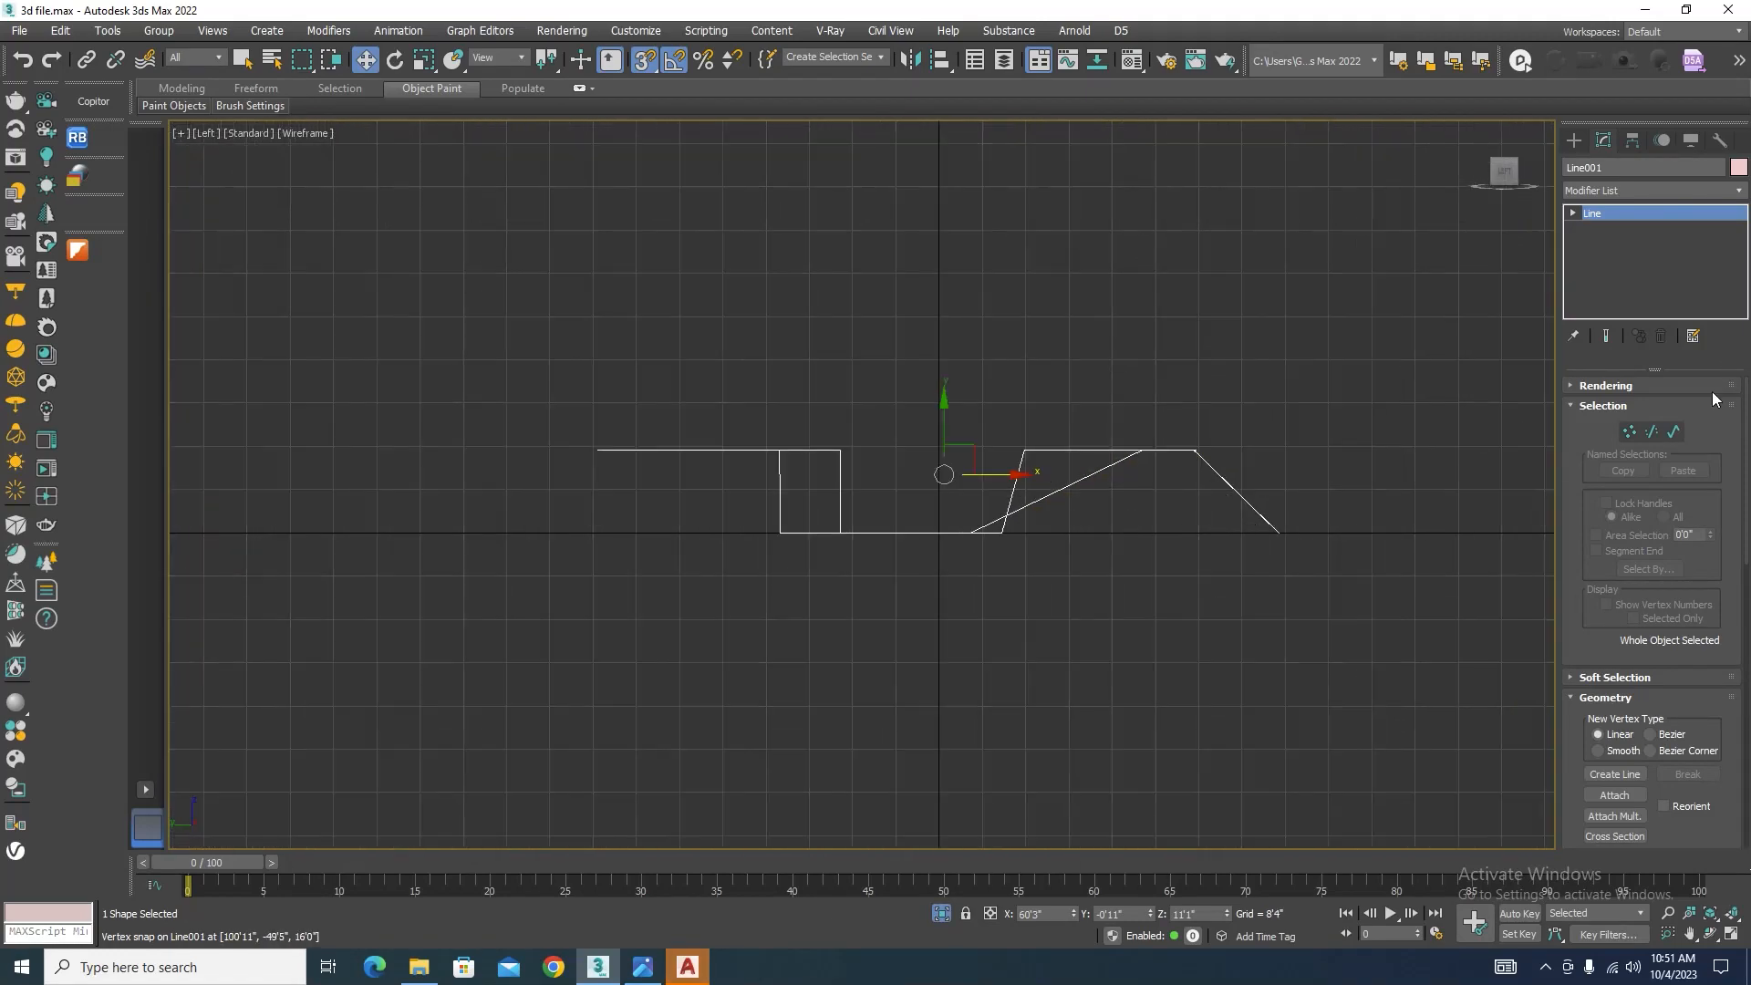
Step: In the left view, move the raised vertices on the sloped end of the floor outline down to the base level
click(1631, 431)
scroll(1070, 489, up, 4)
drag(848, 462, 850, 456)
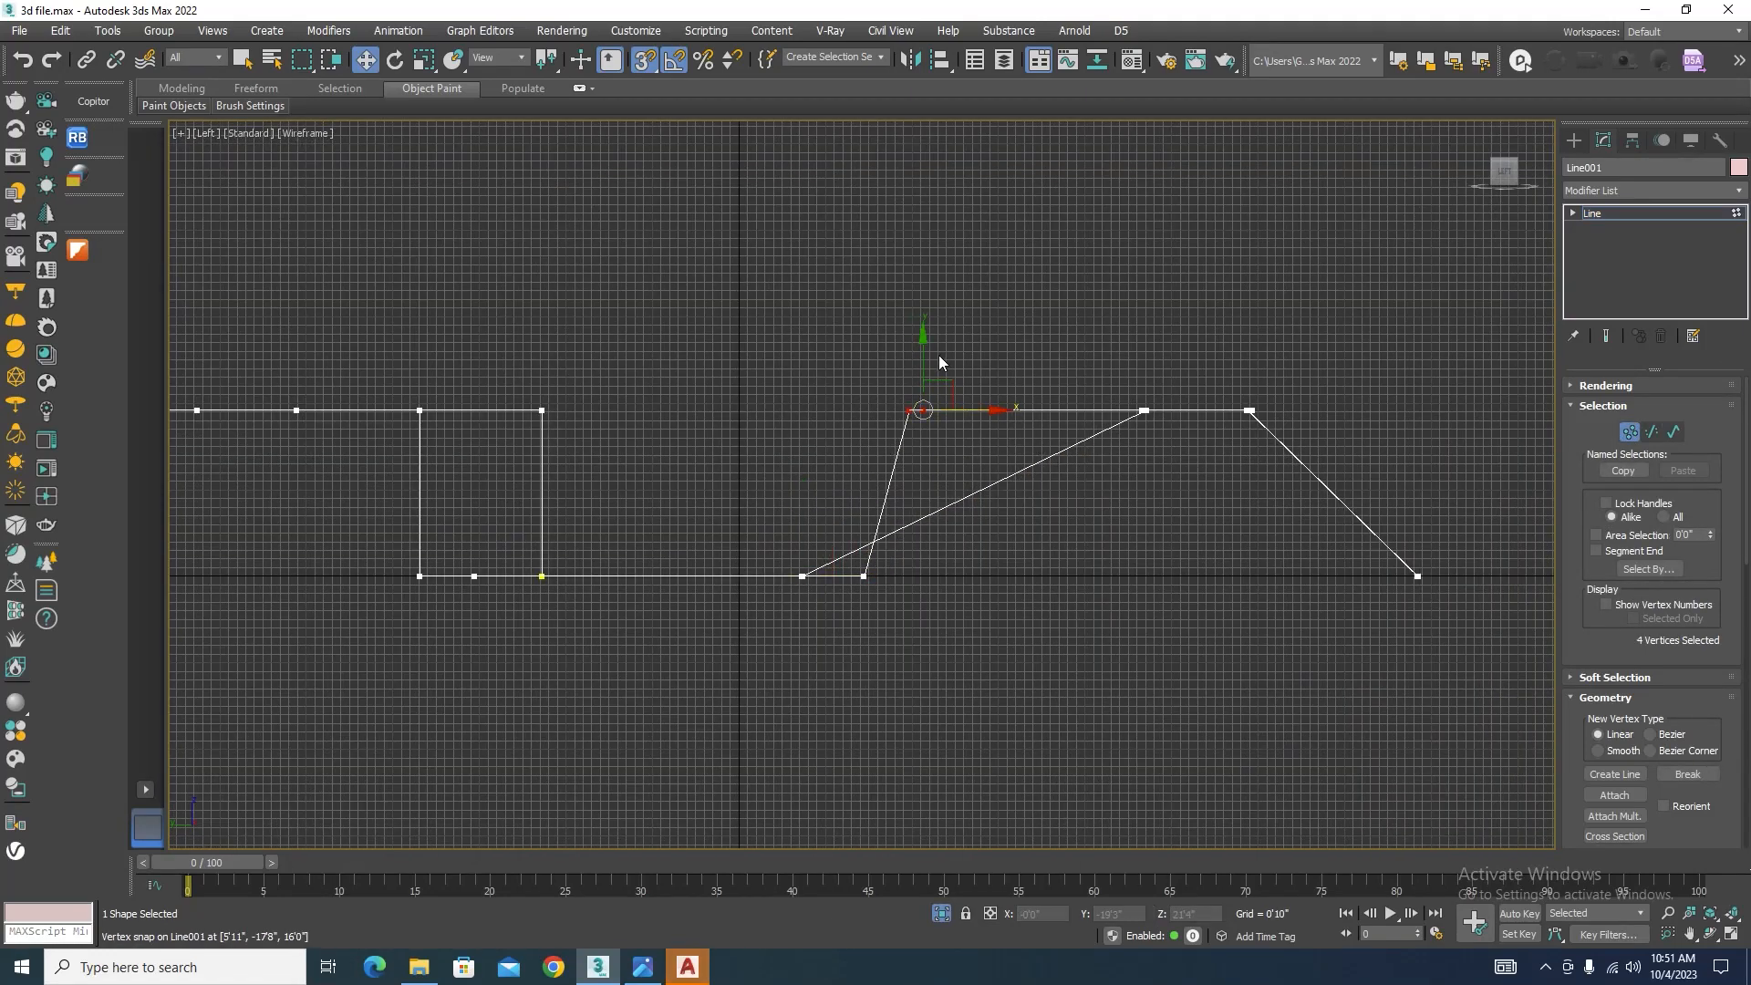
drag(923, 410, 799, 586)
drag(1261, 313, 1085, 430)
ctrl+drag(1244, 392, 1228, 429)
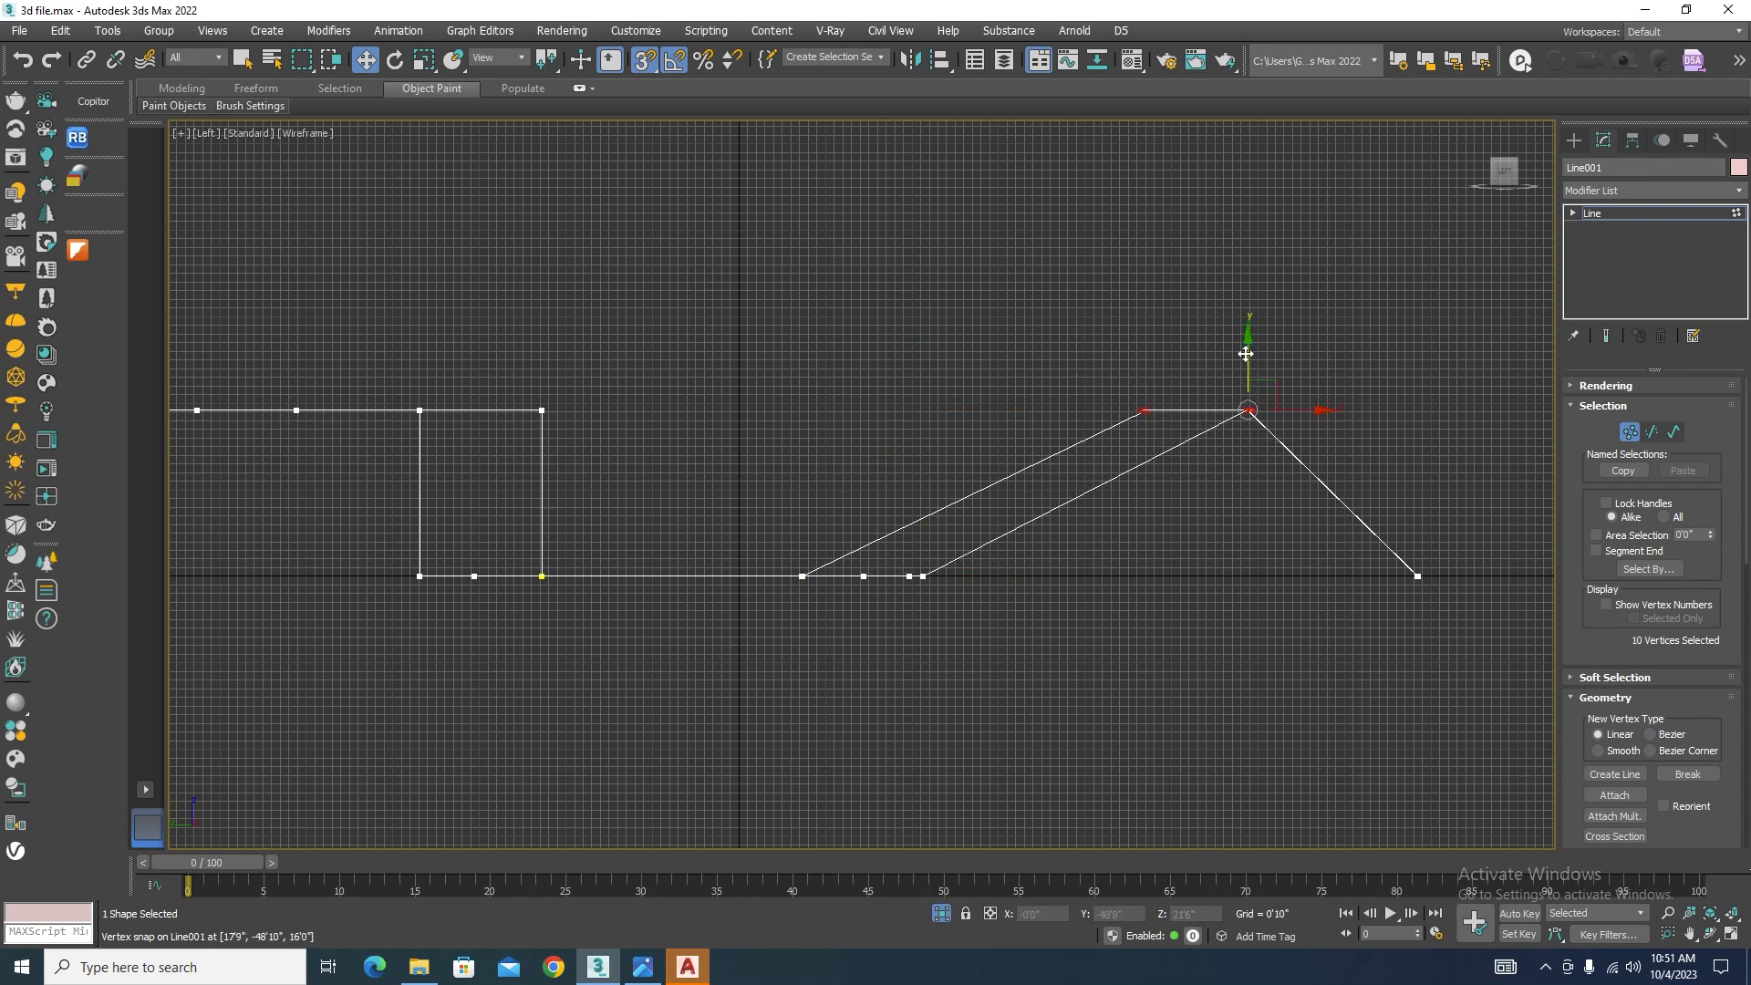
drag(1245, 354, 803, 578)
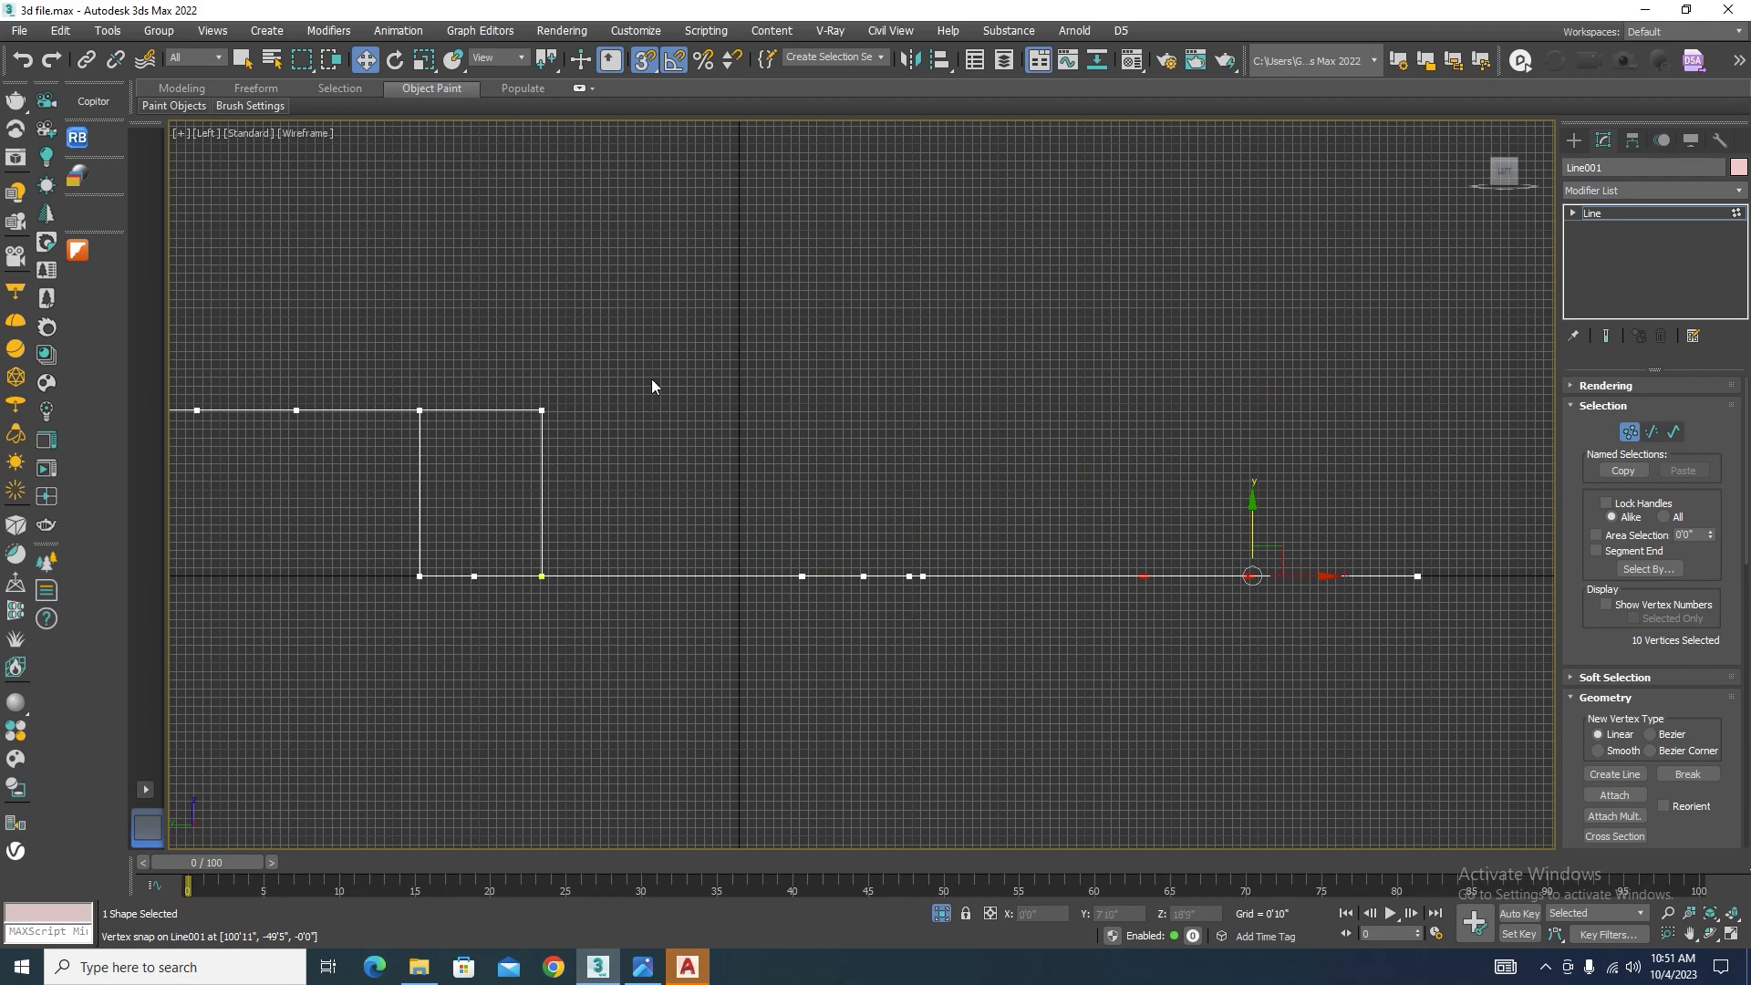
Step: Move the remaining raised vertices at the other end of the outline down to the base level, snapping to an existing base vertex
drag(352, 449, 352, 449)
drag(541, 347, 476, 577)
scroll(1118, 402, down, 4)
scroll(749, 439, up, 3)
drag(948, 321, 462, 484)
scroll(866, 348, up, 3)
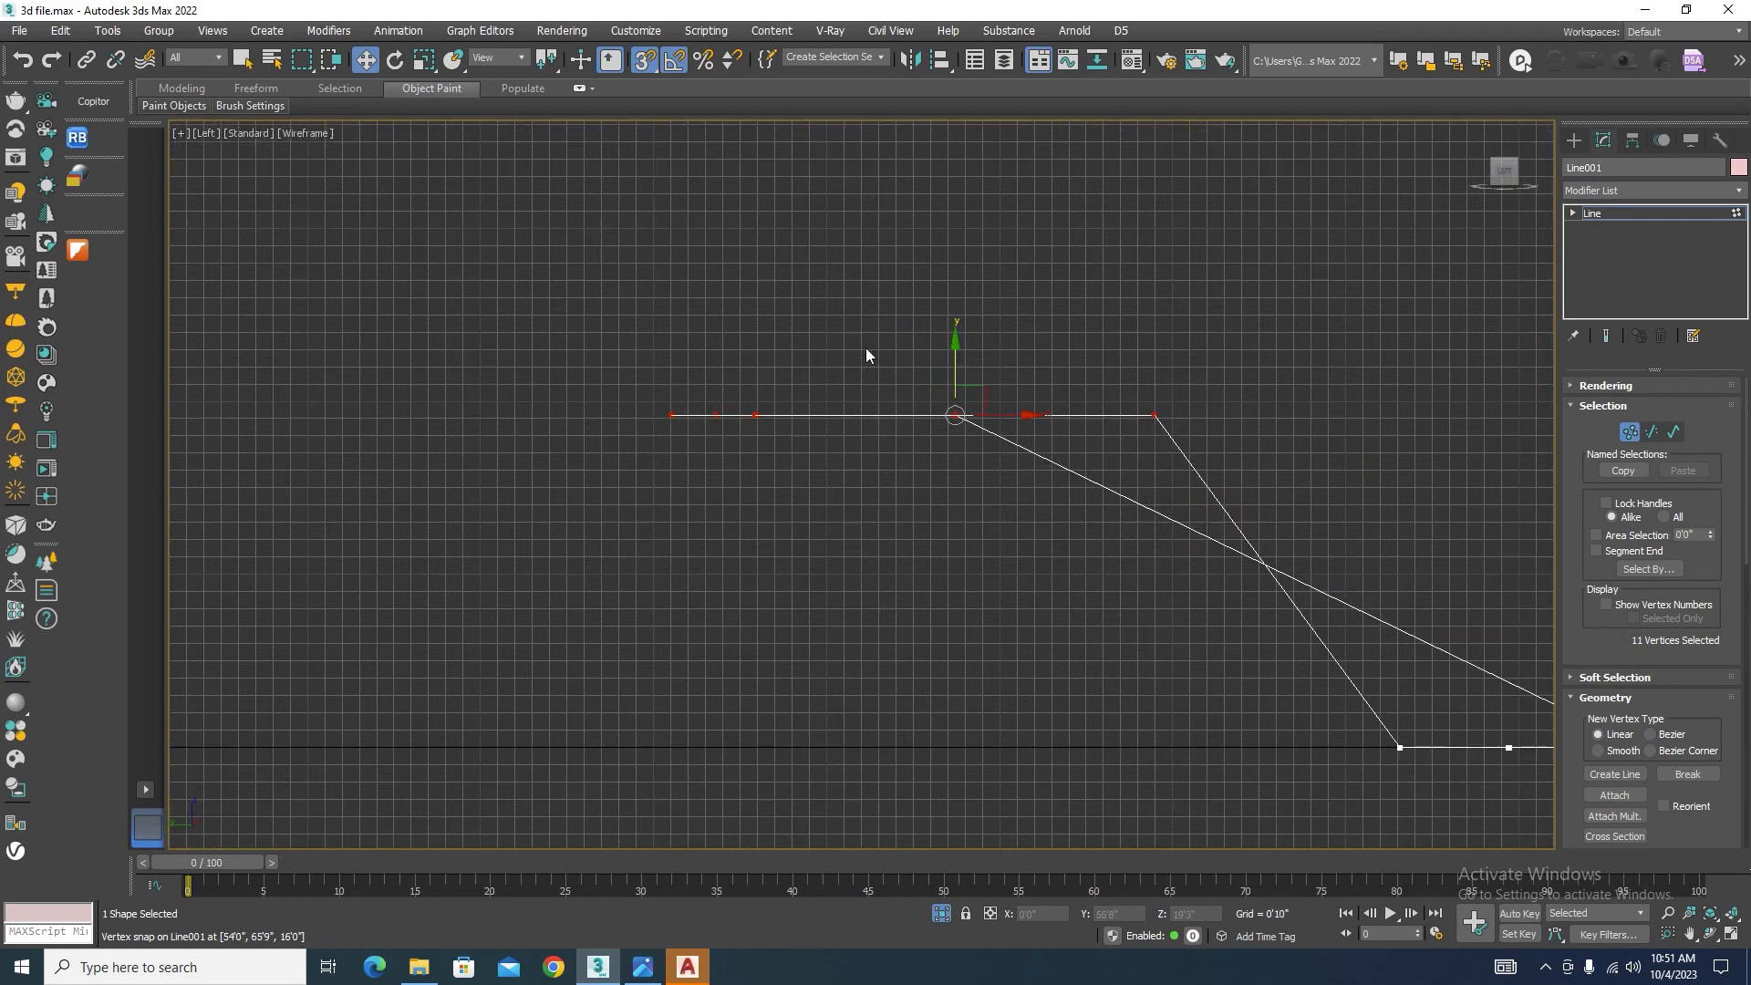
scroll(864, 320, down, 2)
drag(909, 315, 1133, 536)
Step: Leave vertex editing and apply an Extrude modifier to the flattened floor outline
scroll(913, 560, down, 4)
alt+middle_drag(985, 572, 1054, 650)
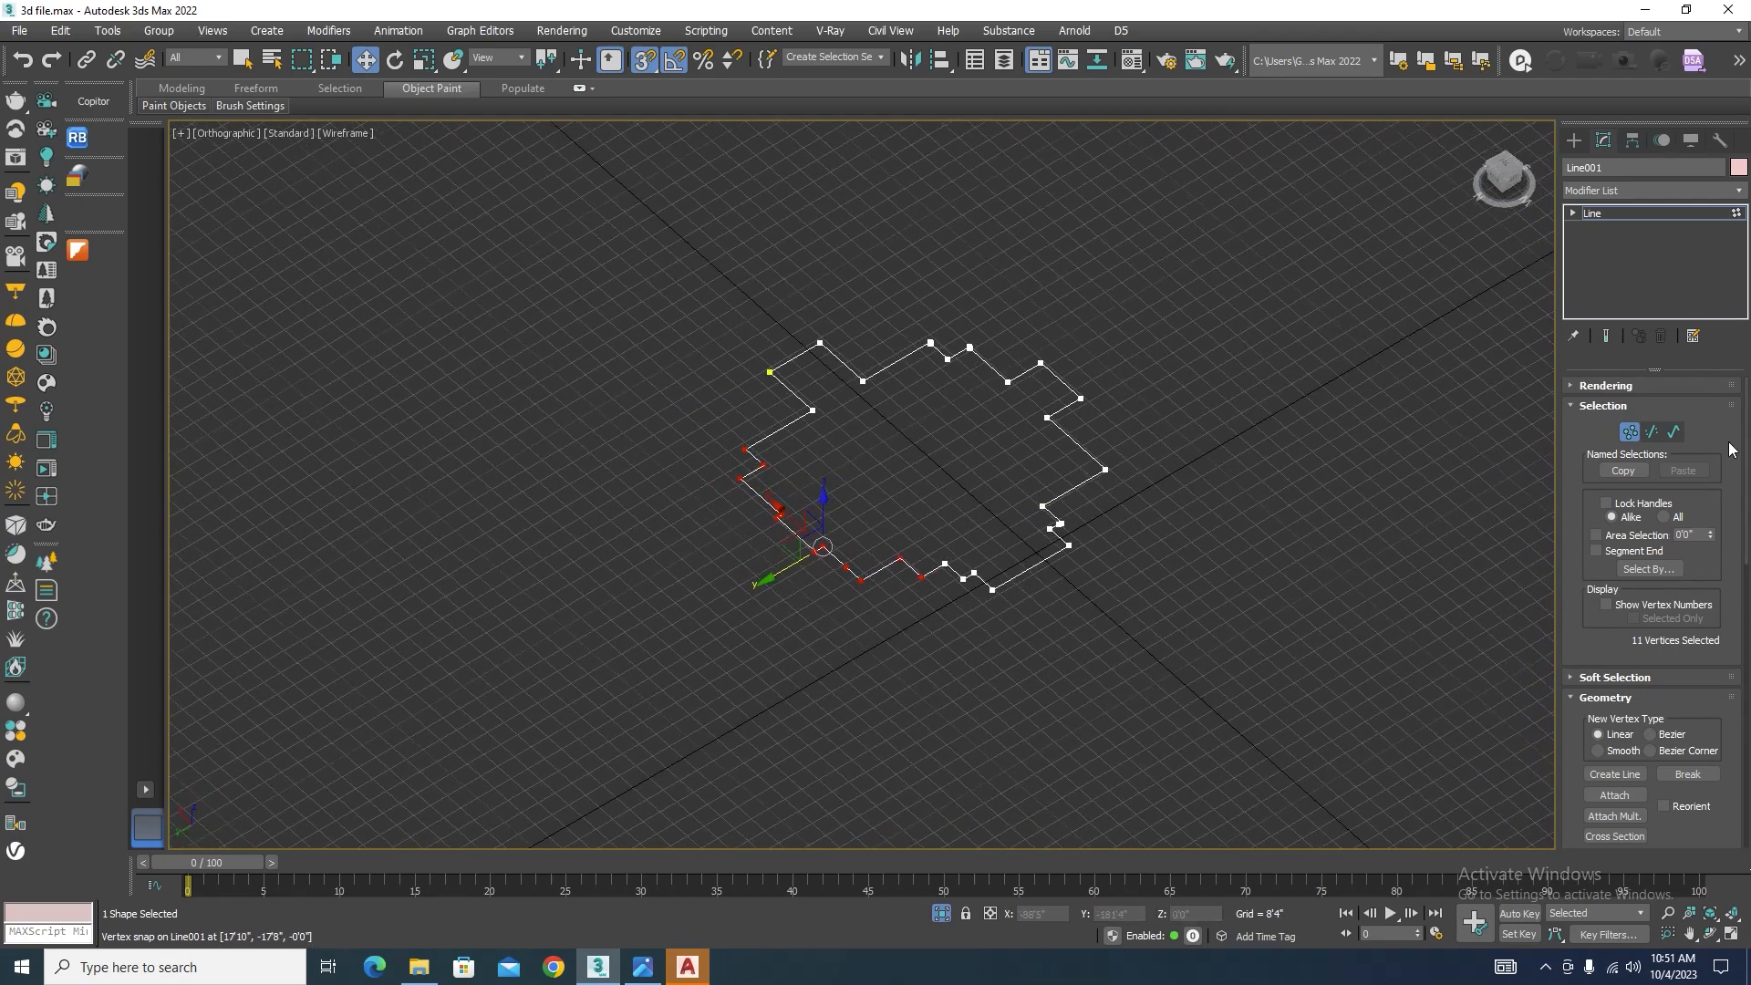
click(1630, 431)
click(1735, 192)
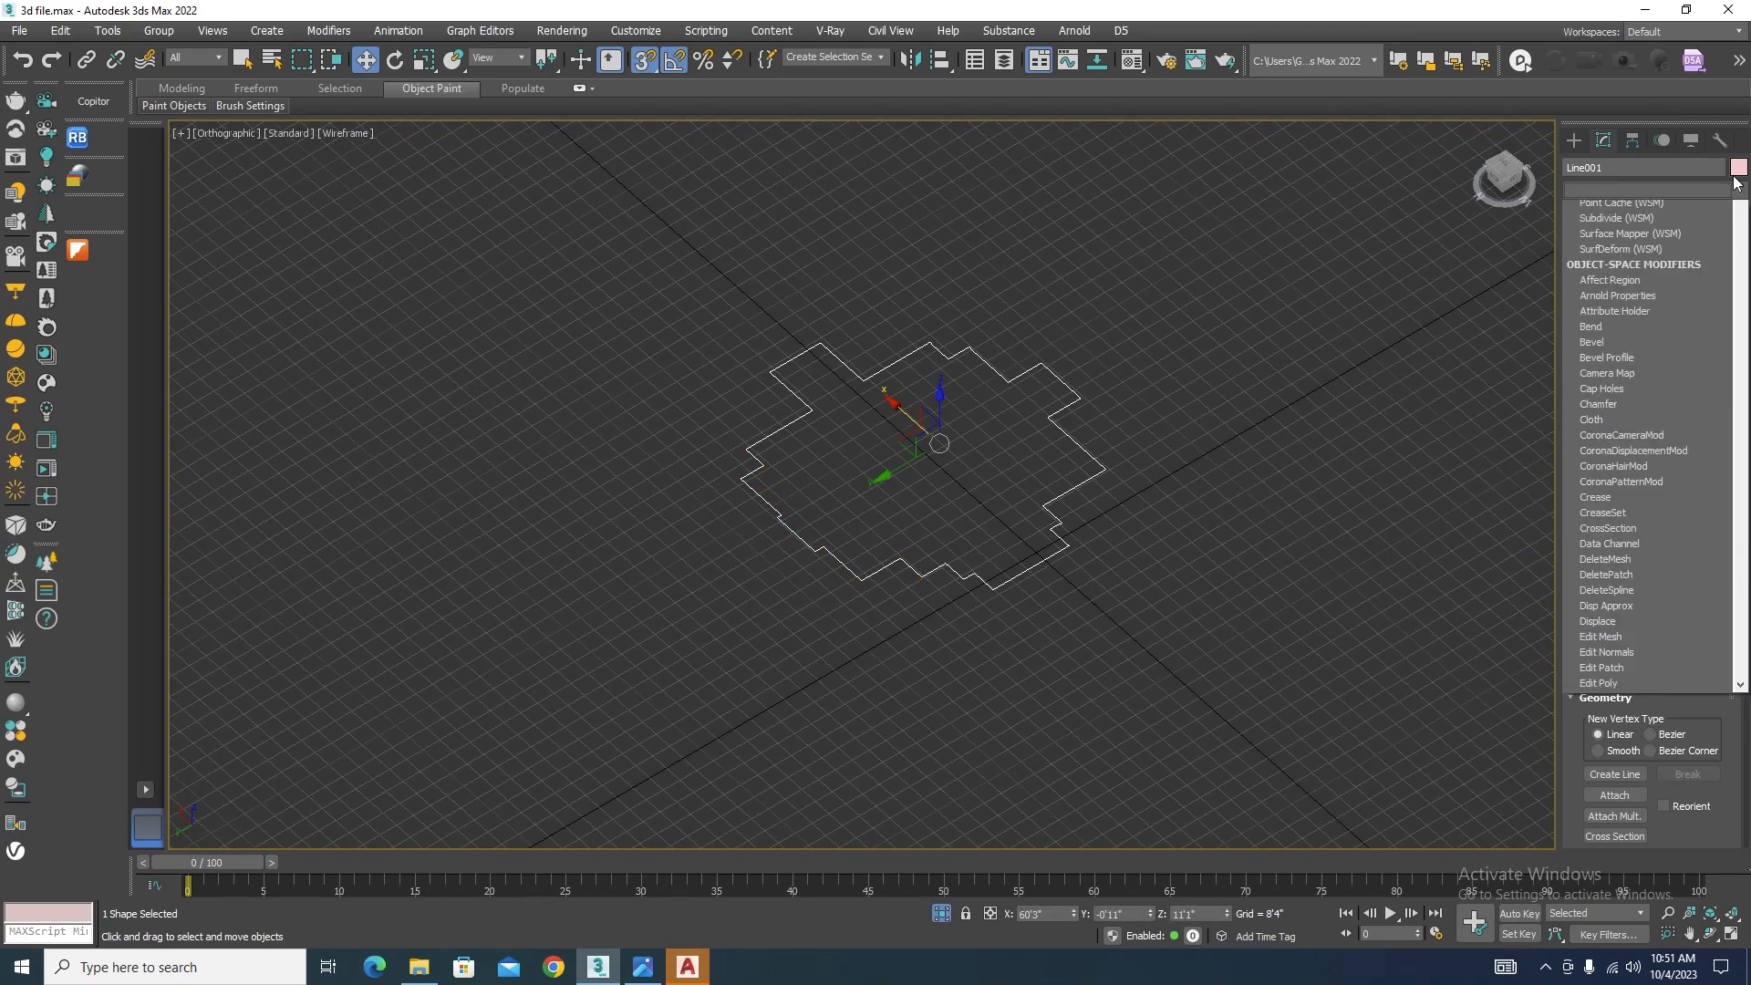
scroll(1641, 364, down, 3)
click(1626, 212)
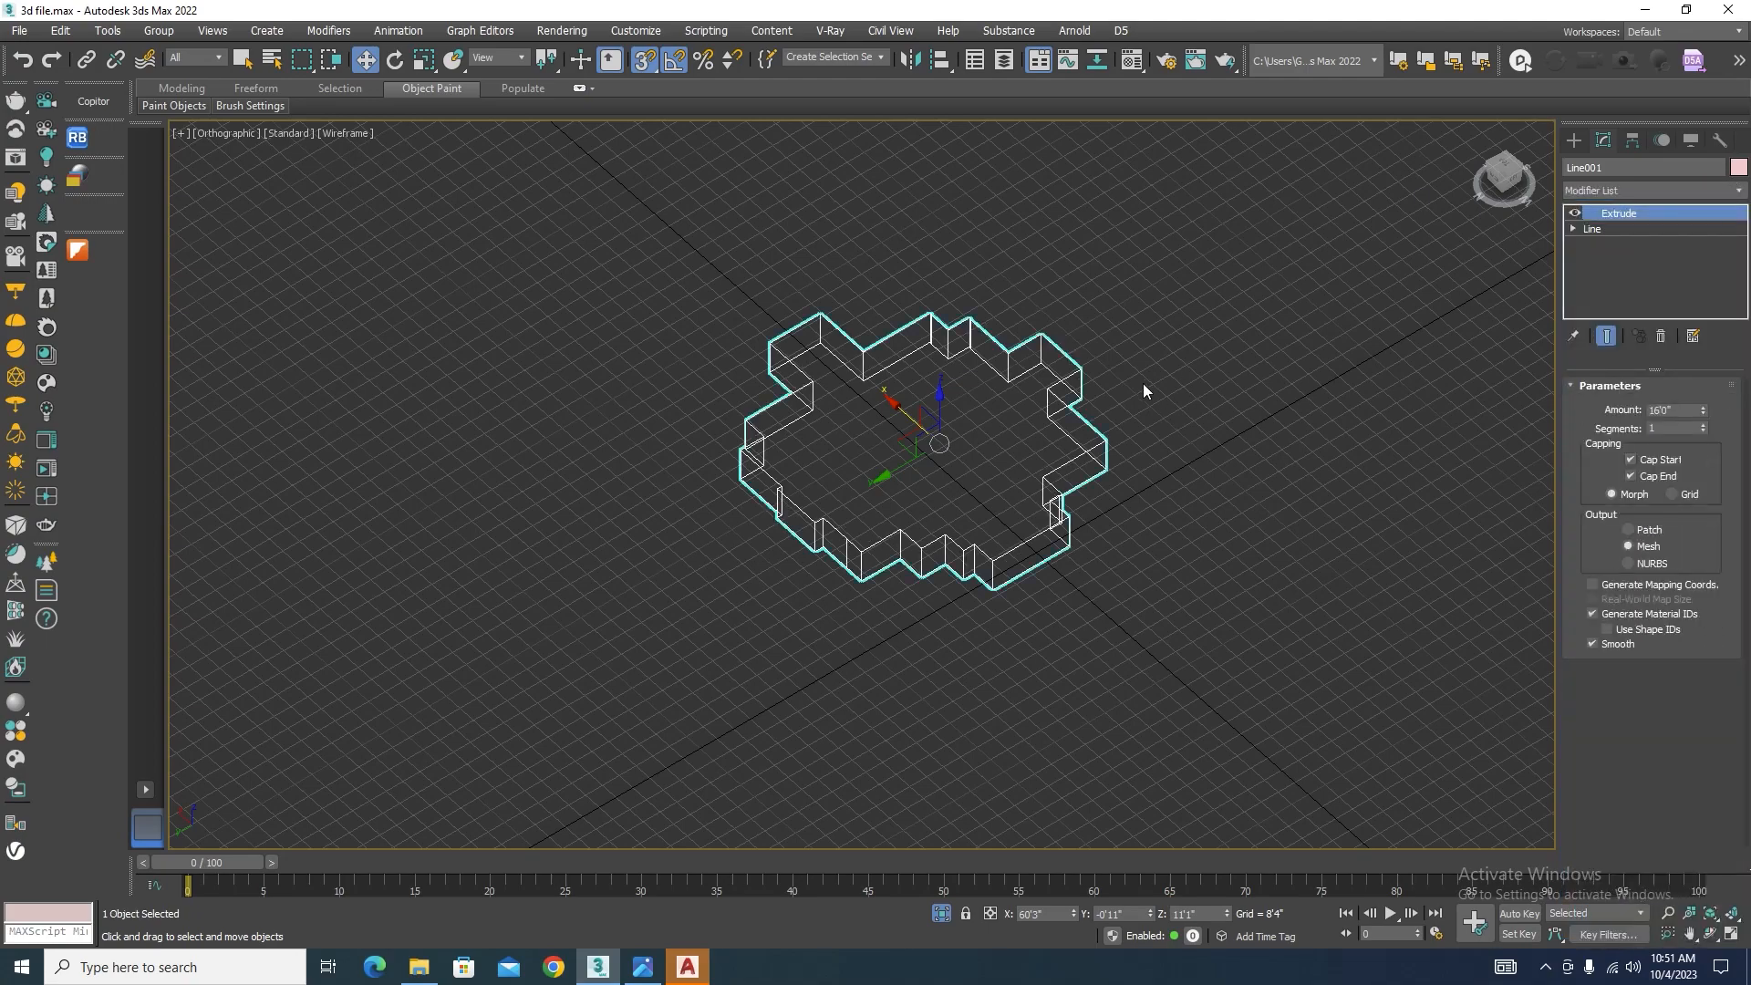
Step: Unhide the rest of the scene, isolate the walls together with the extruded floor, and reselect the floor
click(940, 915)
scroll(967, 610, down, 5)
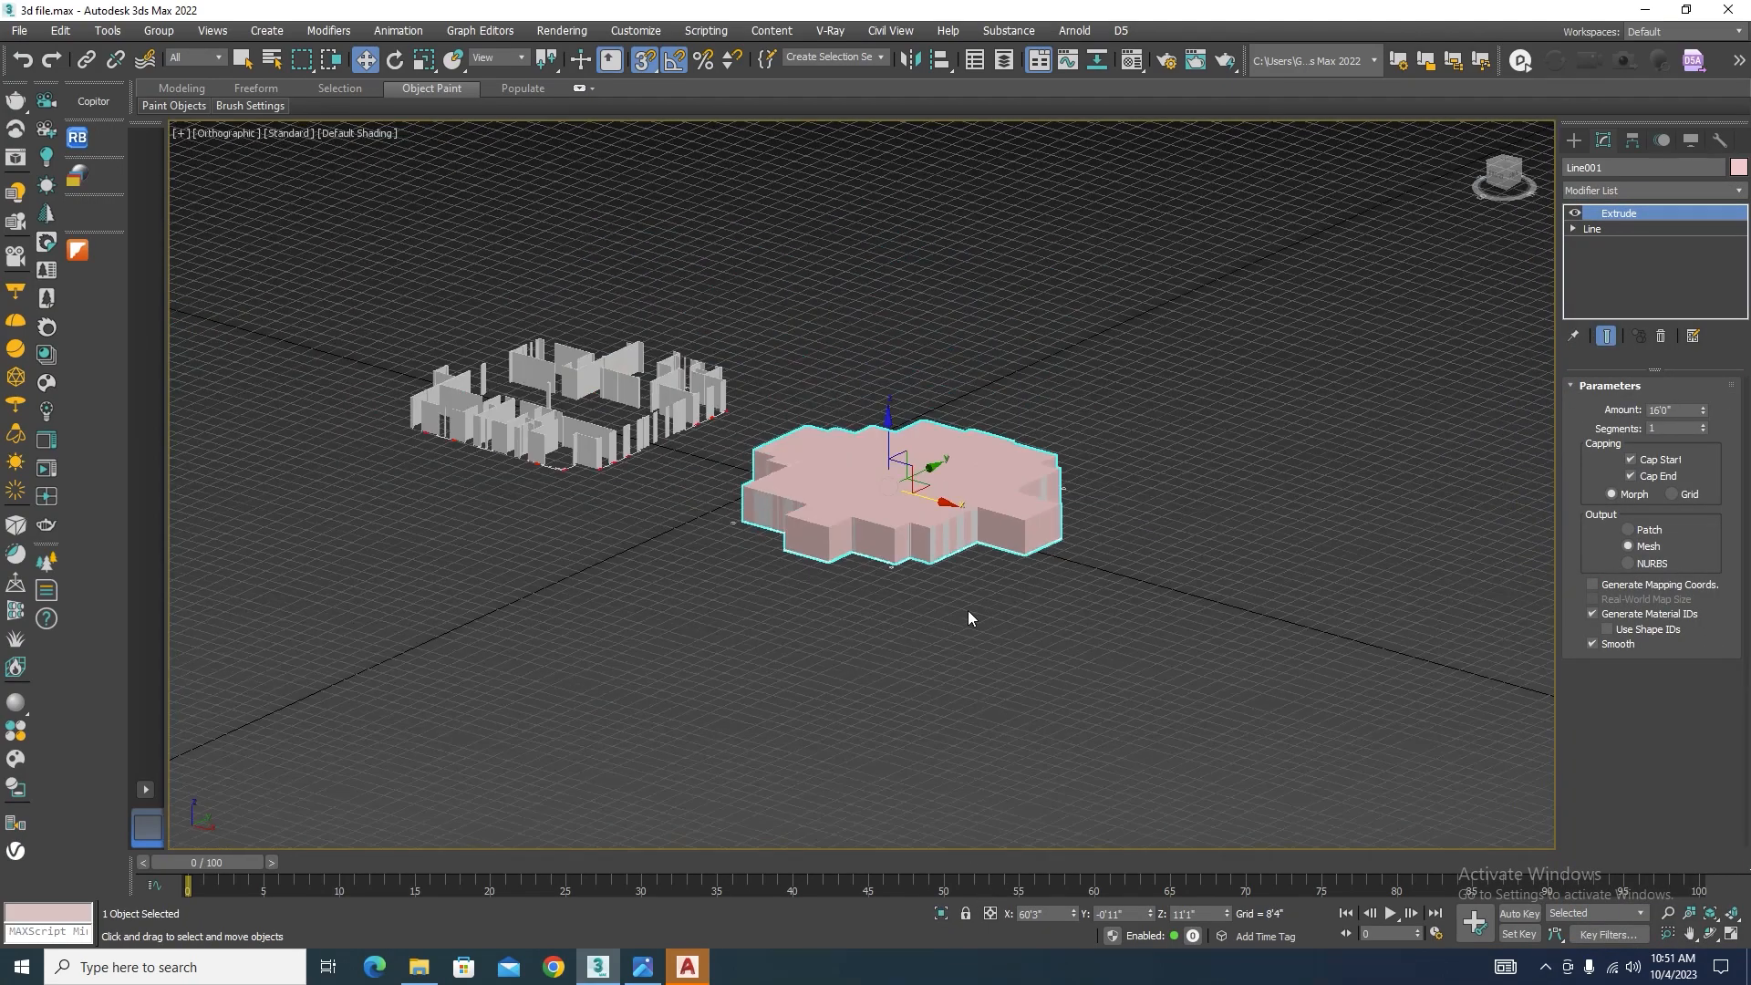
scroll(1016, 519, up, 8)
ctrl+click(830, 545)
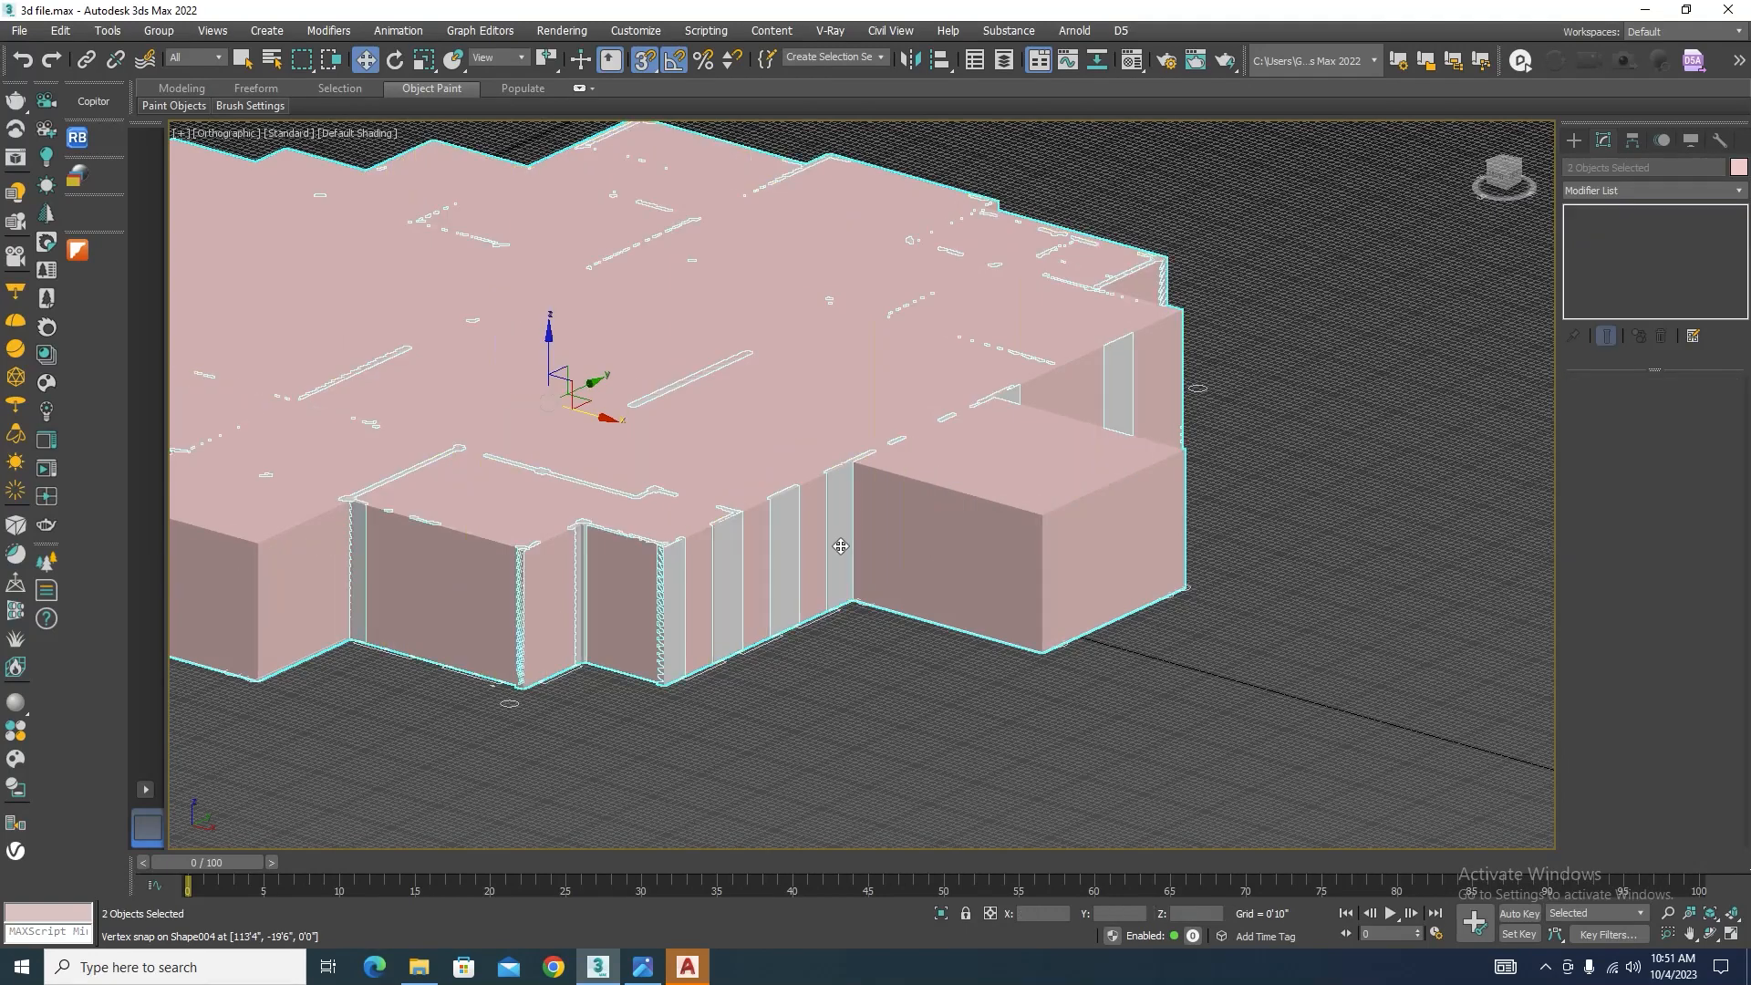
click(940, 913)
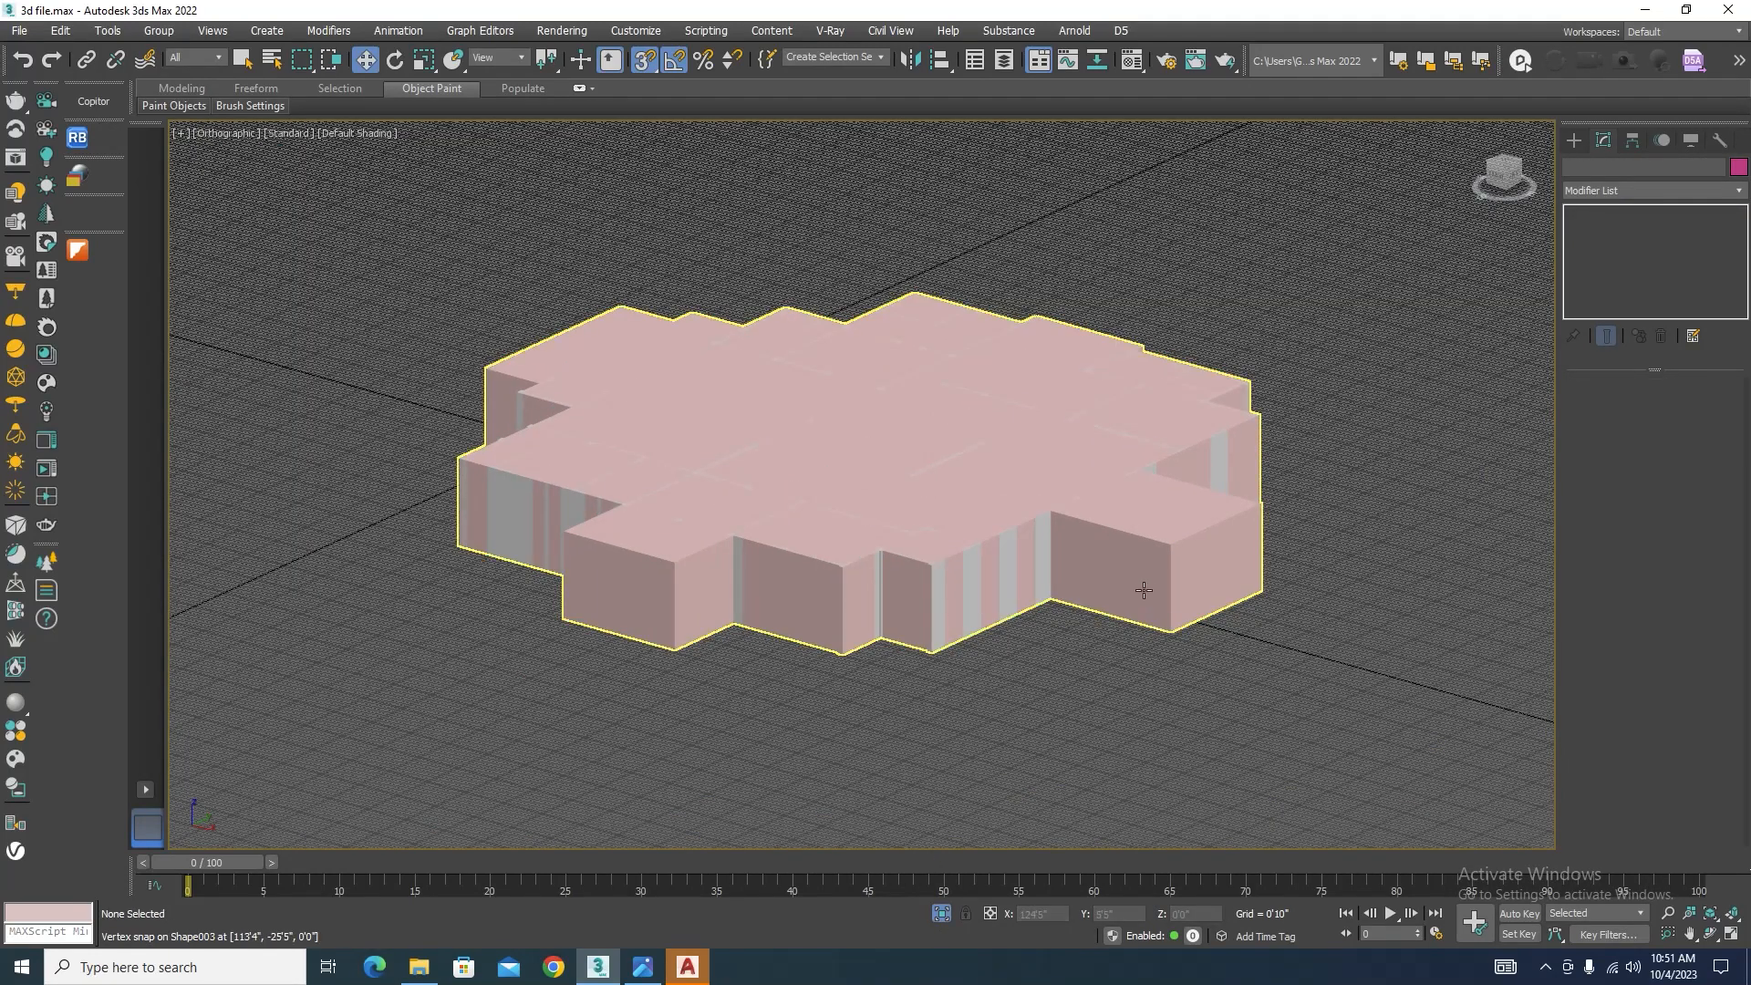
click(1149, 588)
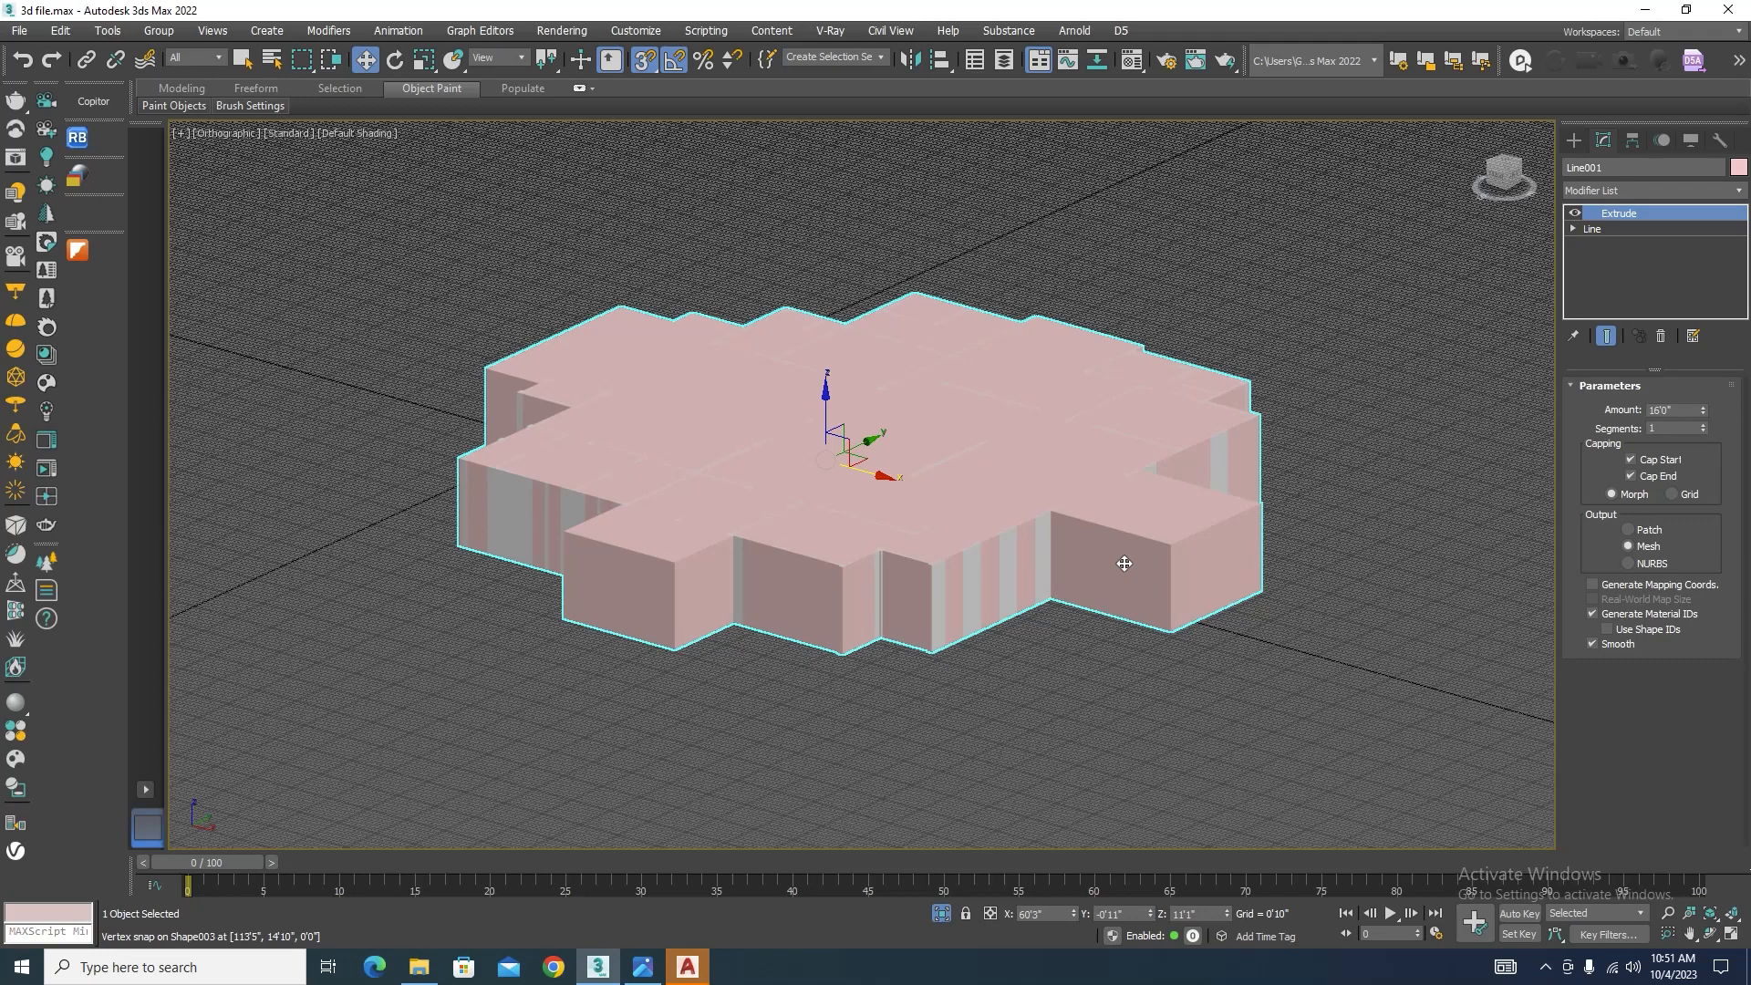
Step: In a wireframe top view, delete the outline vertices forming the east projection so that side follows the outer wall
key(t)
scroll(1079, 334, up, 4)
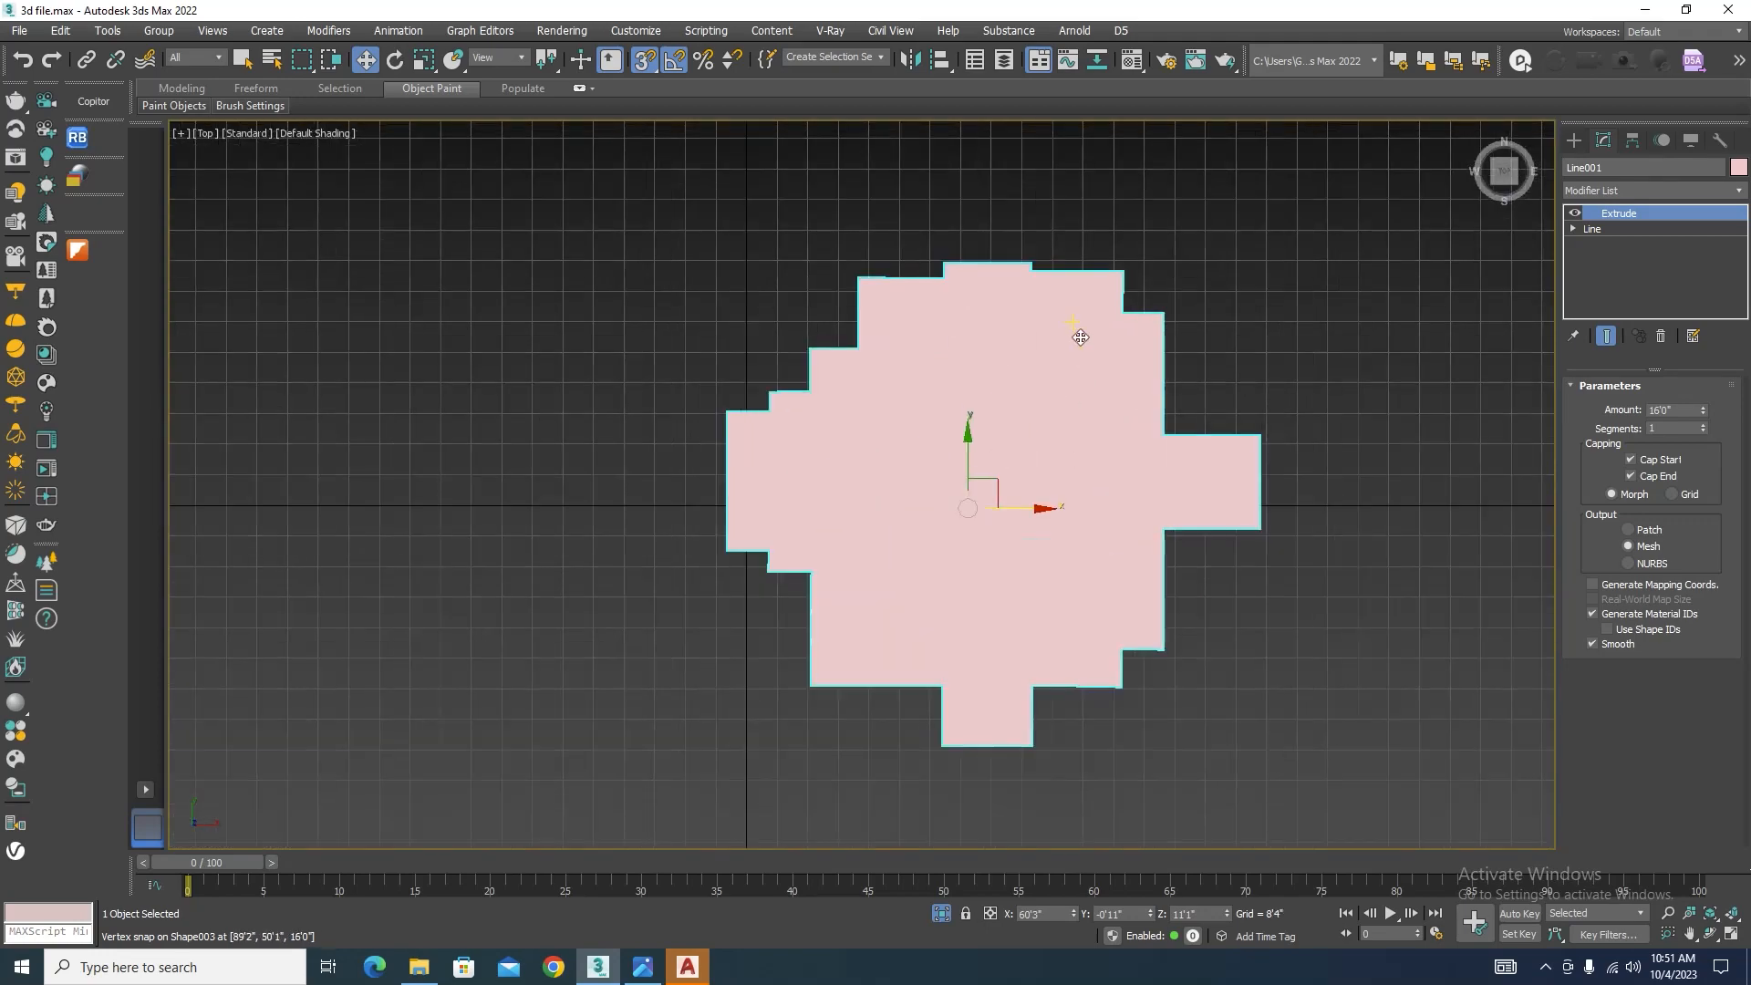
key(F3)
scroll(1080, 337, down, 5)
scroll(1070, 342, up, 8)
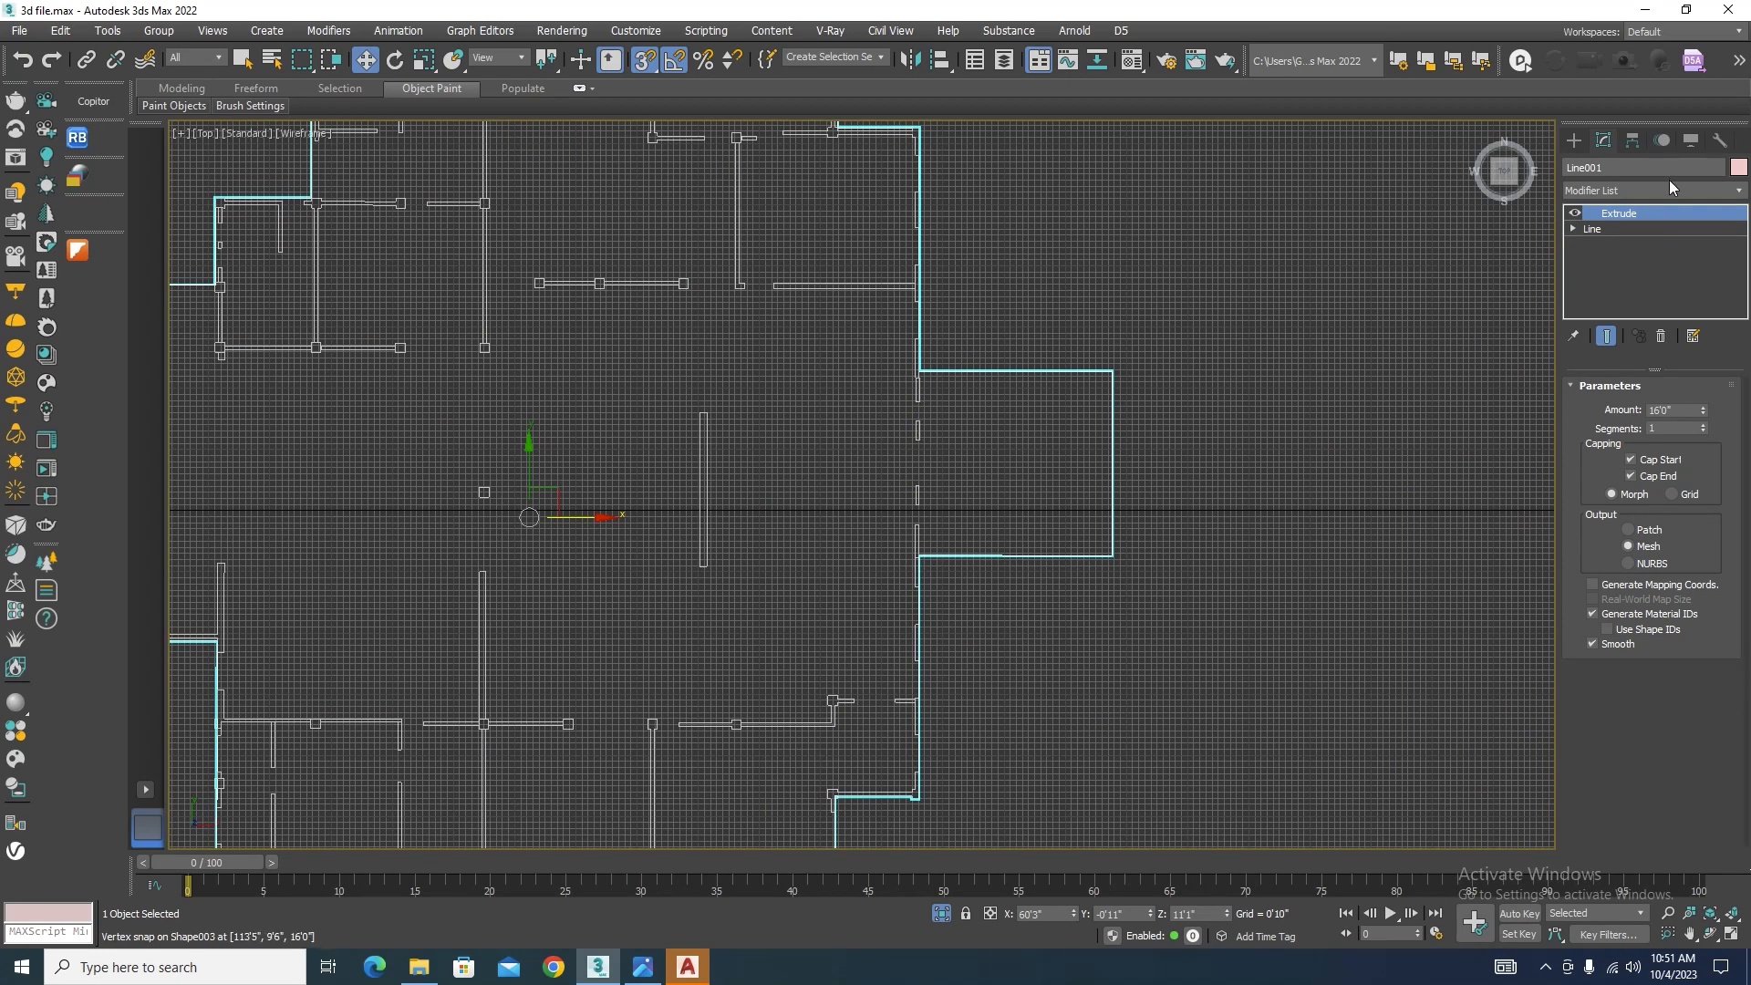
click(1573, 229)
click(1606, 245)
drag(1181, 326, 1063, 647)
scroll(1100, 529, up, 2)
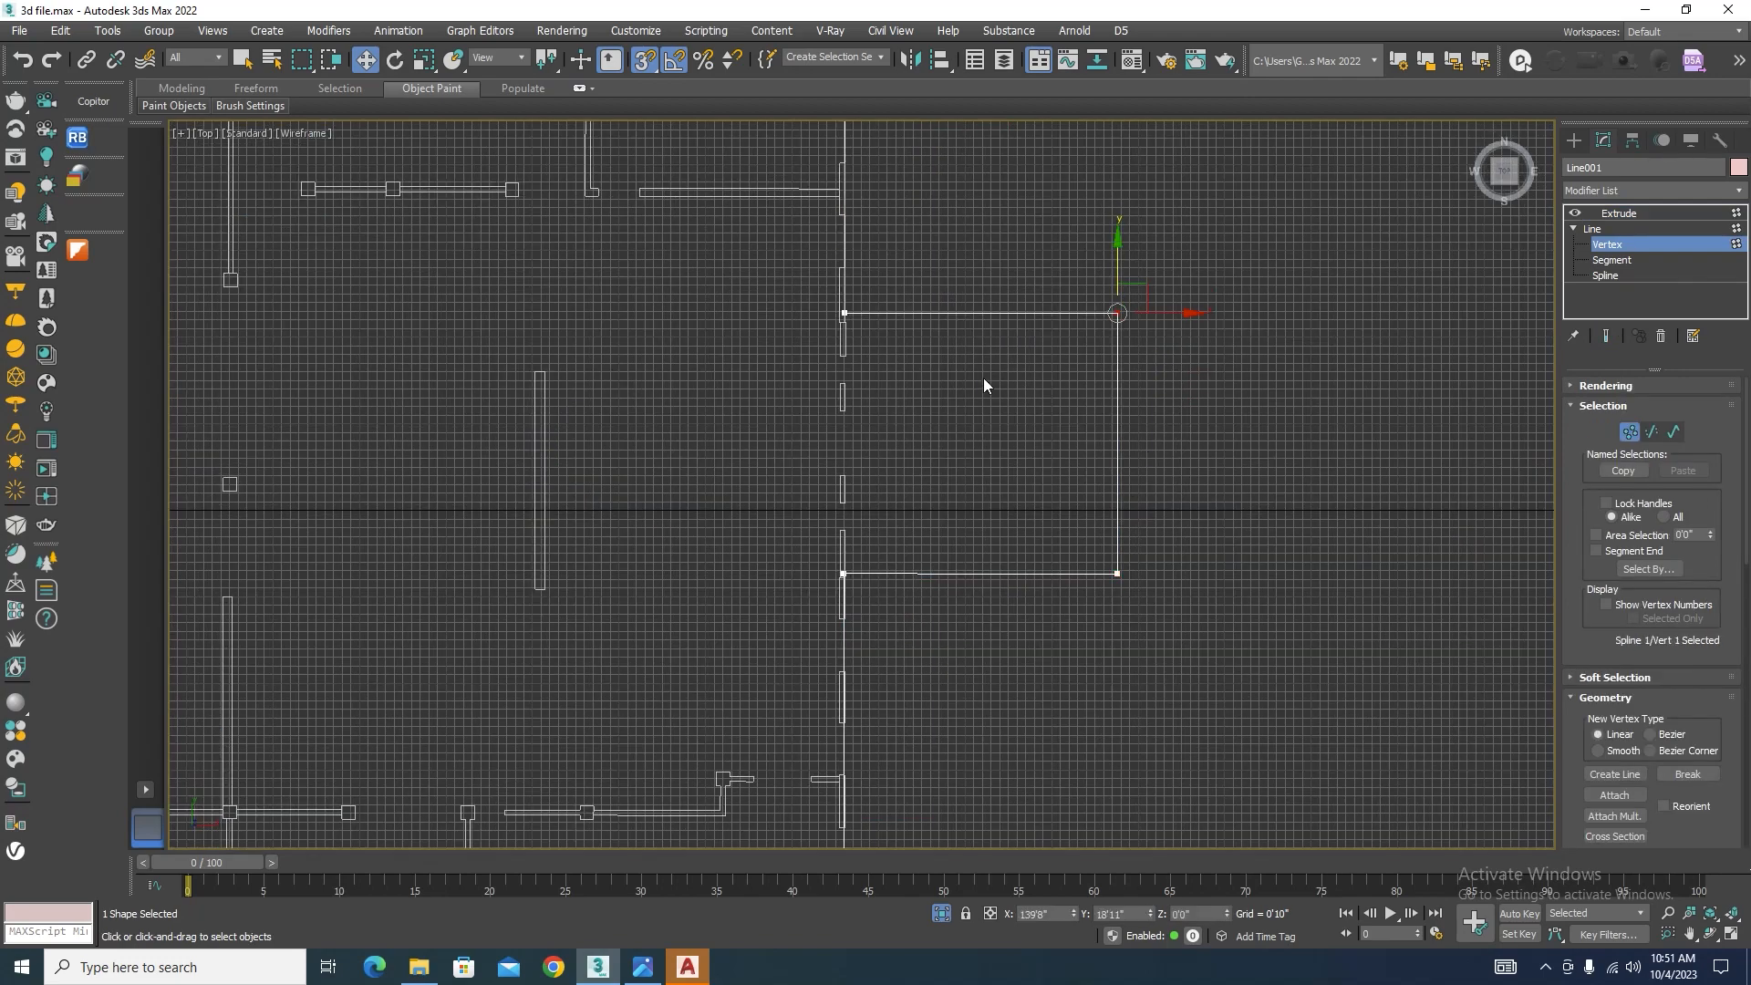
key(ctrl+z)
key(ctrl+z)
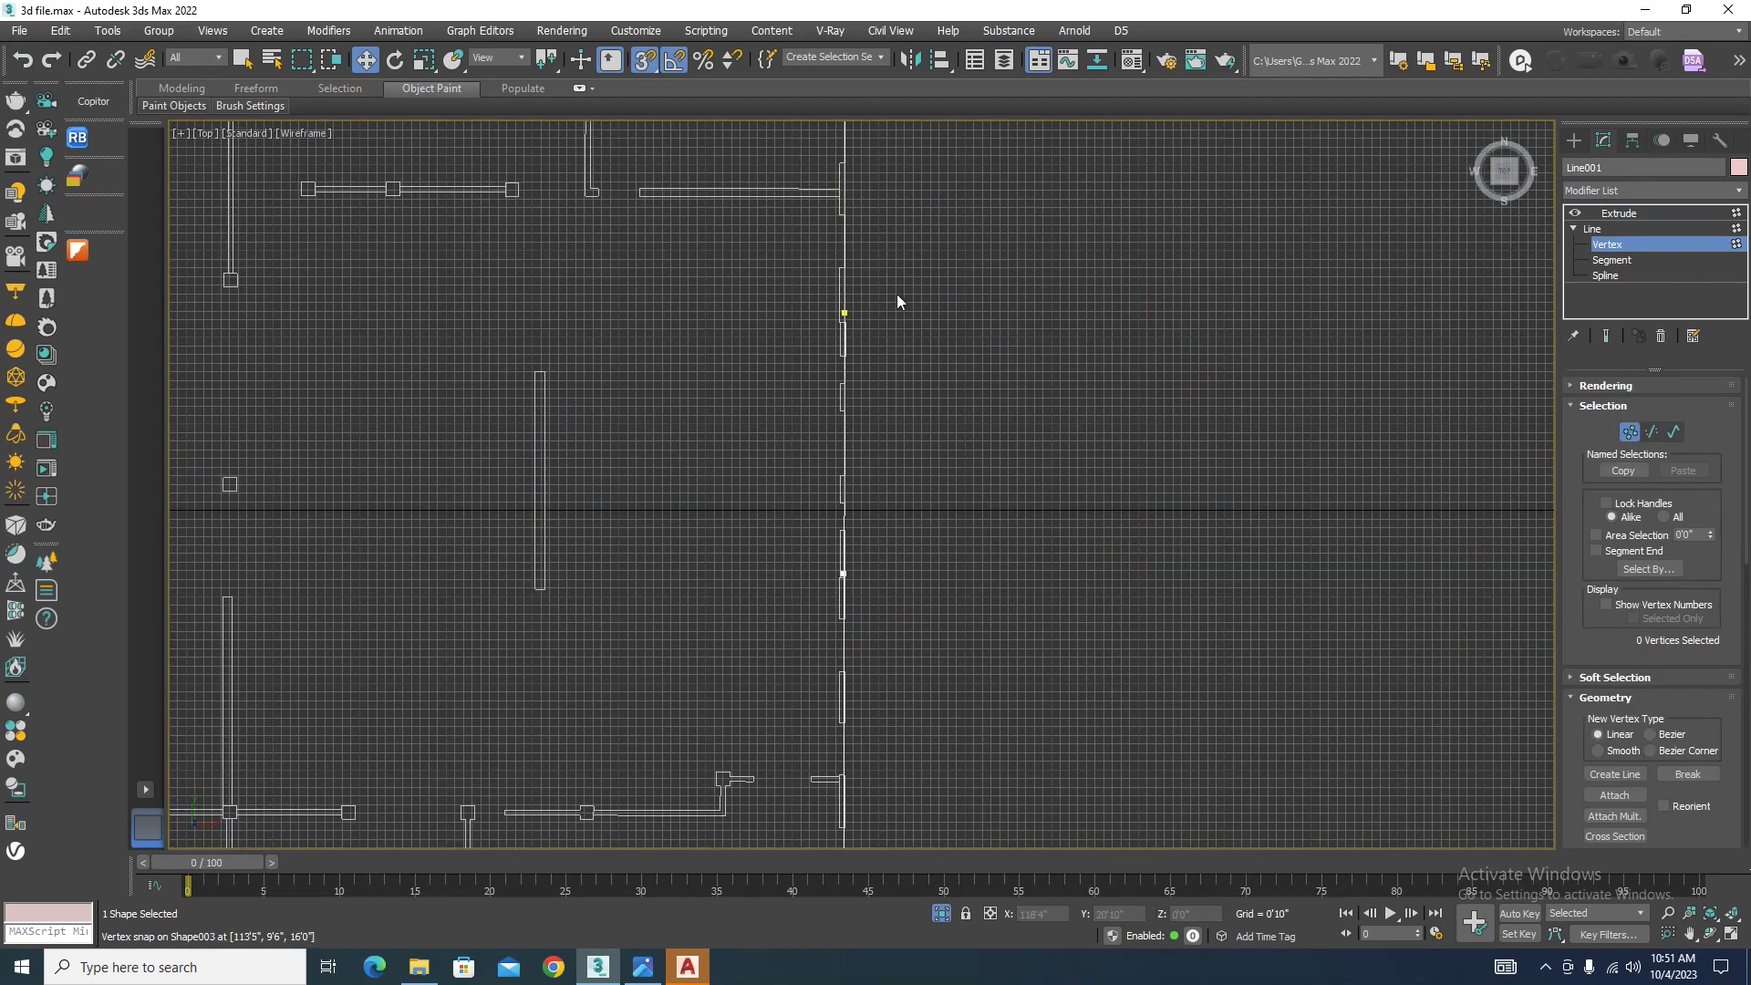
drag(925, 520, 818, 587)
scroll(968, 401, down, 5)
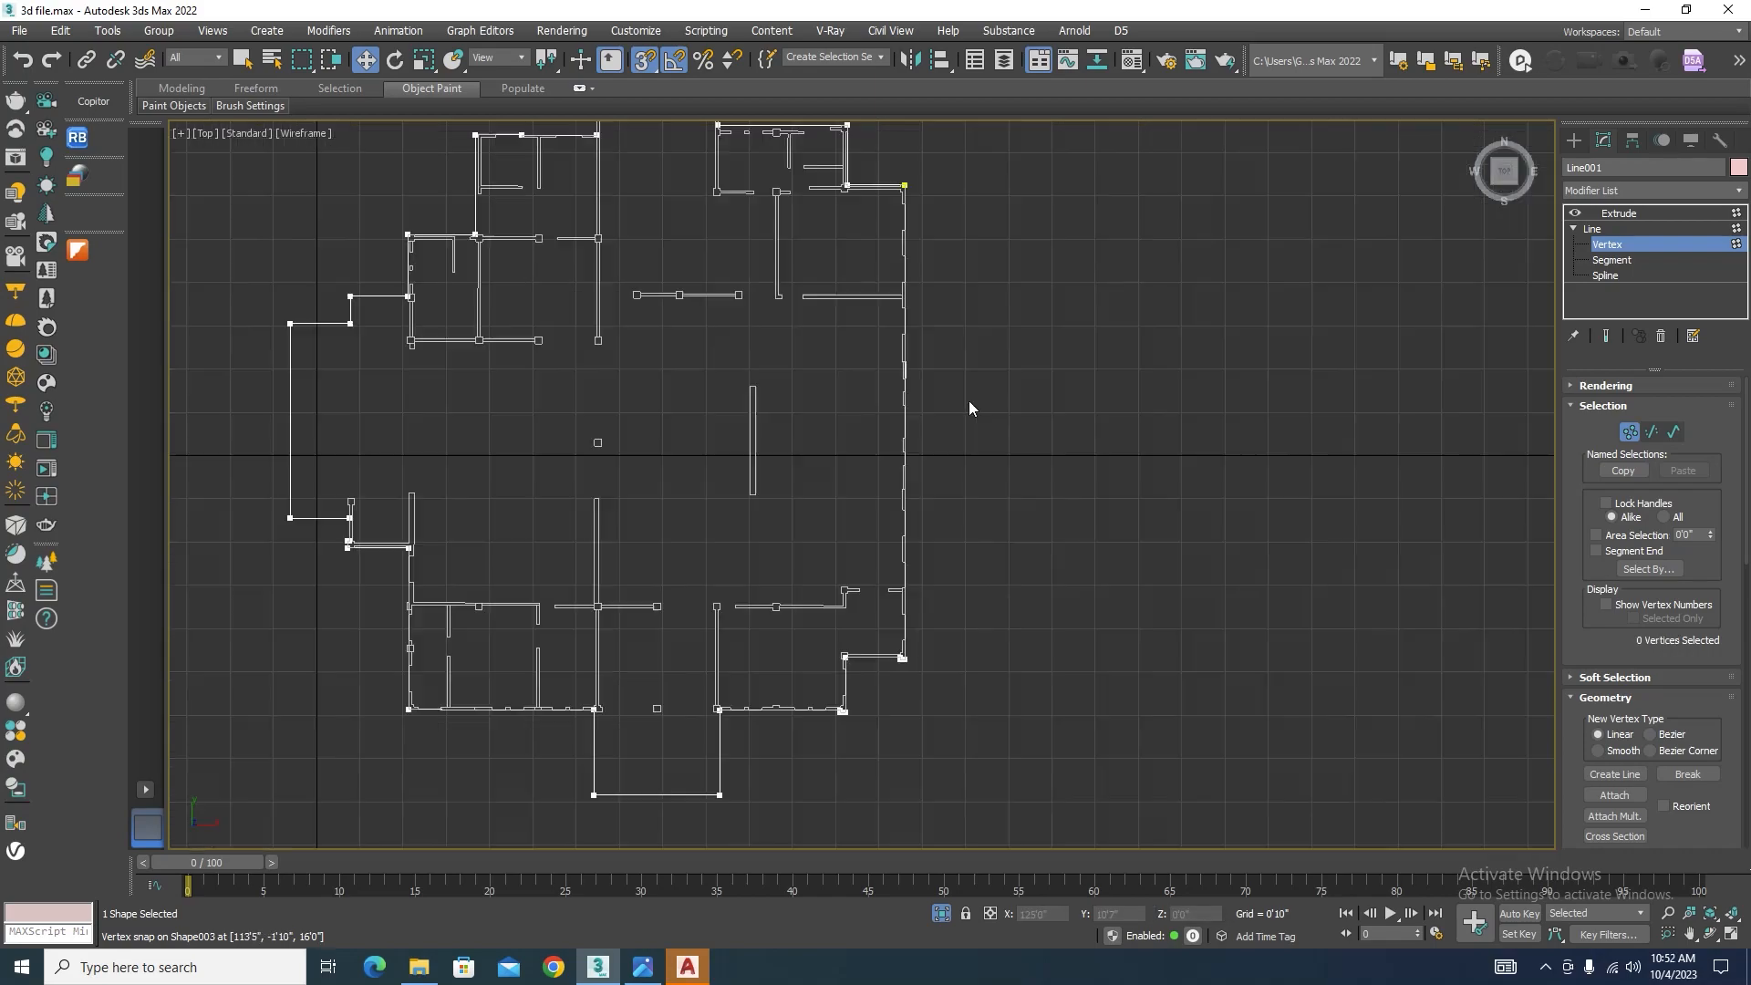
Step: Return to the floor's Extrude level with shading on and set the extrusion amount to 1'0"
scroll(1051, 517, down, 3)
alt+middle_drag(1050, 517, 962, 397)
scroll(962, 397, up, 5)
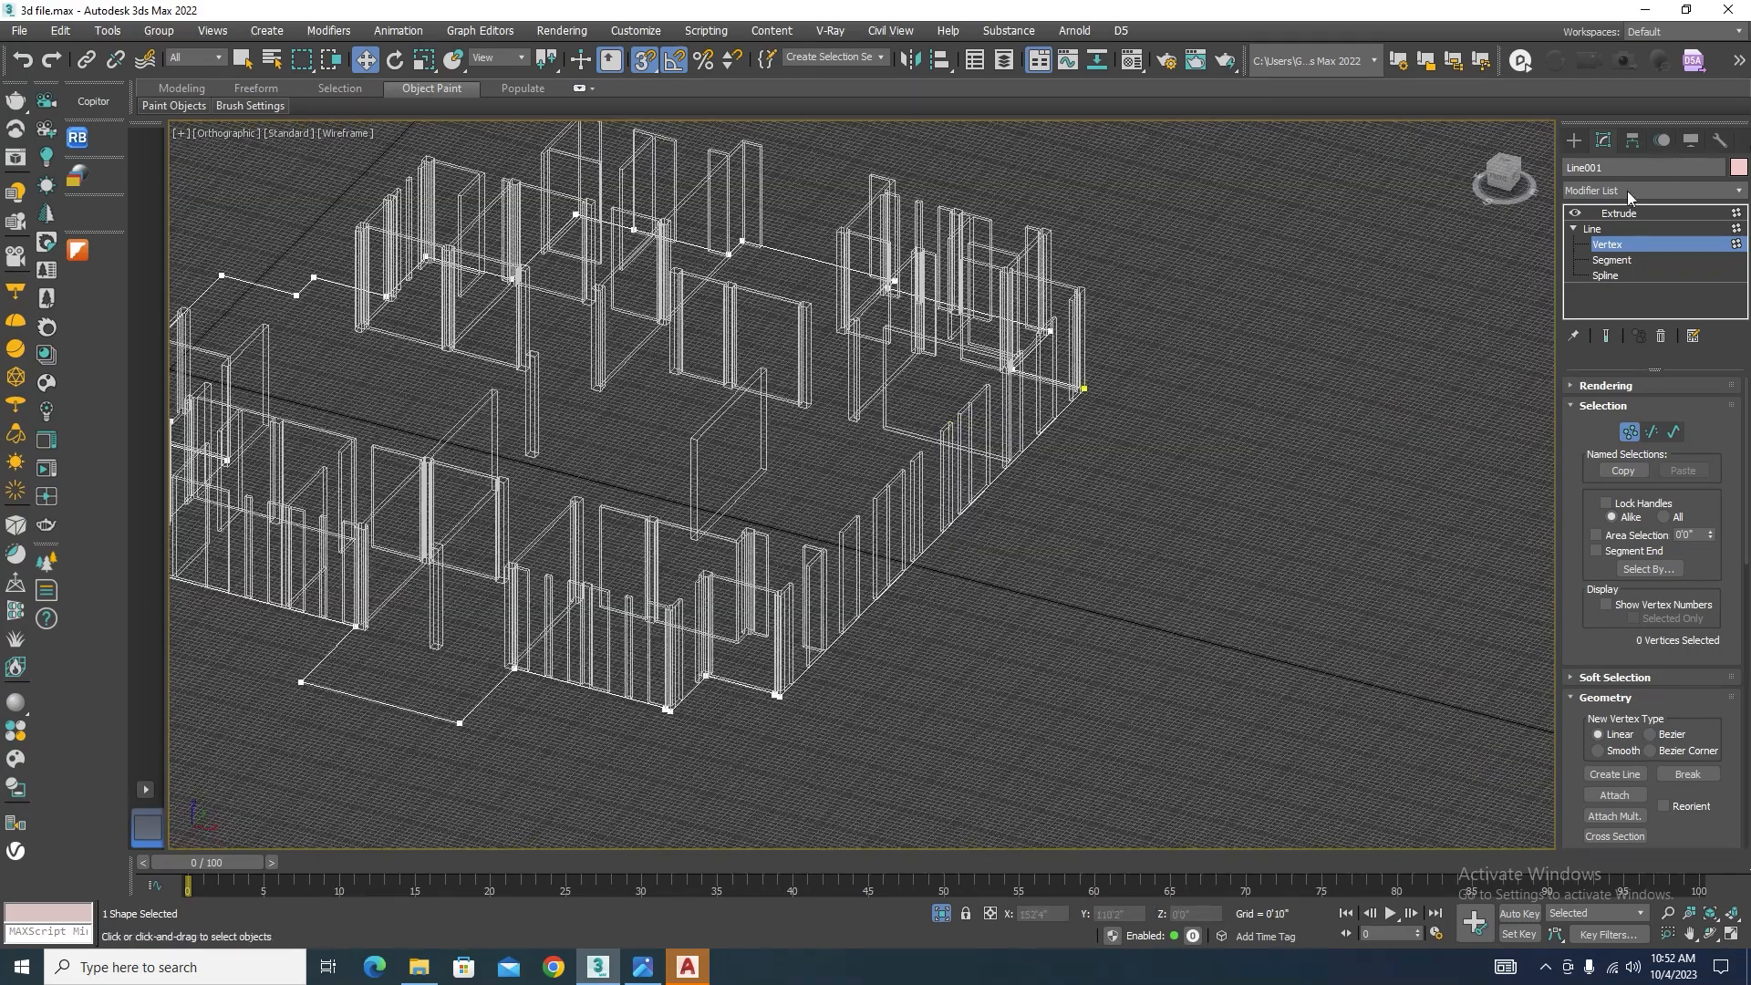
click(1618, 212)
key(F3)
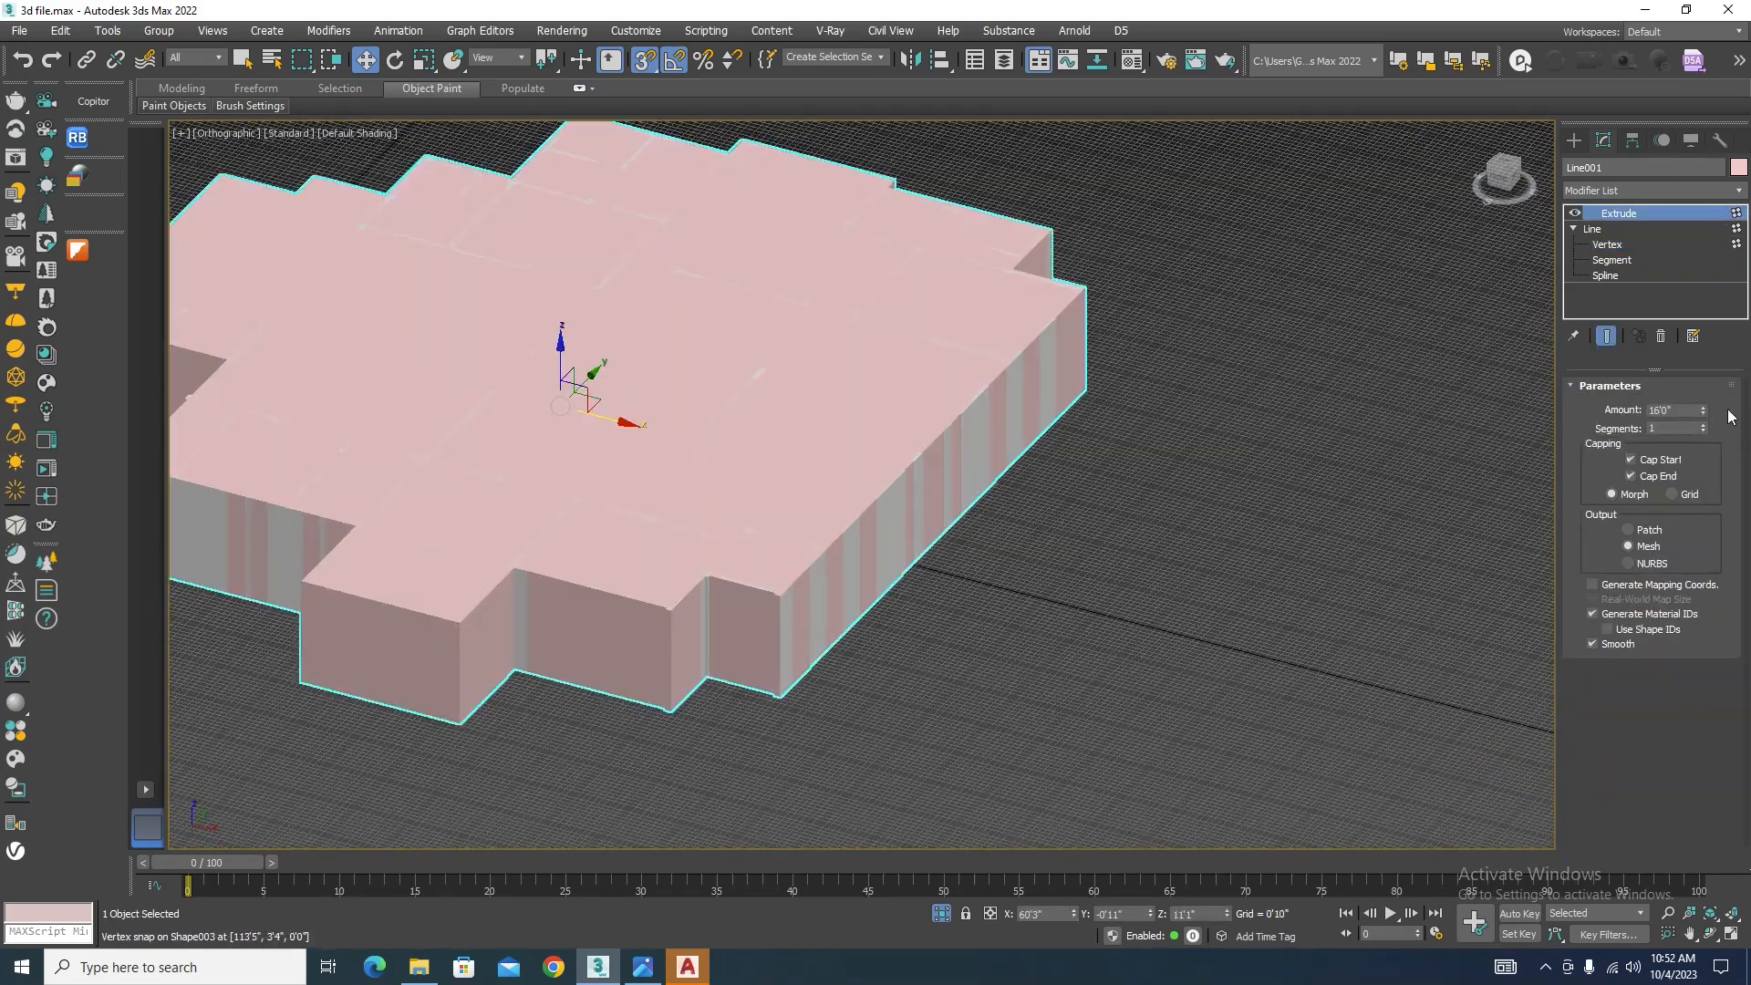
drag(1680, 411, 1586, 421)
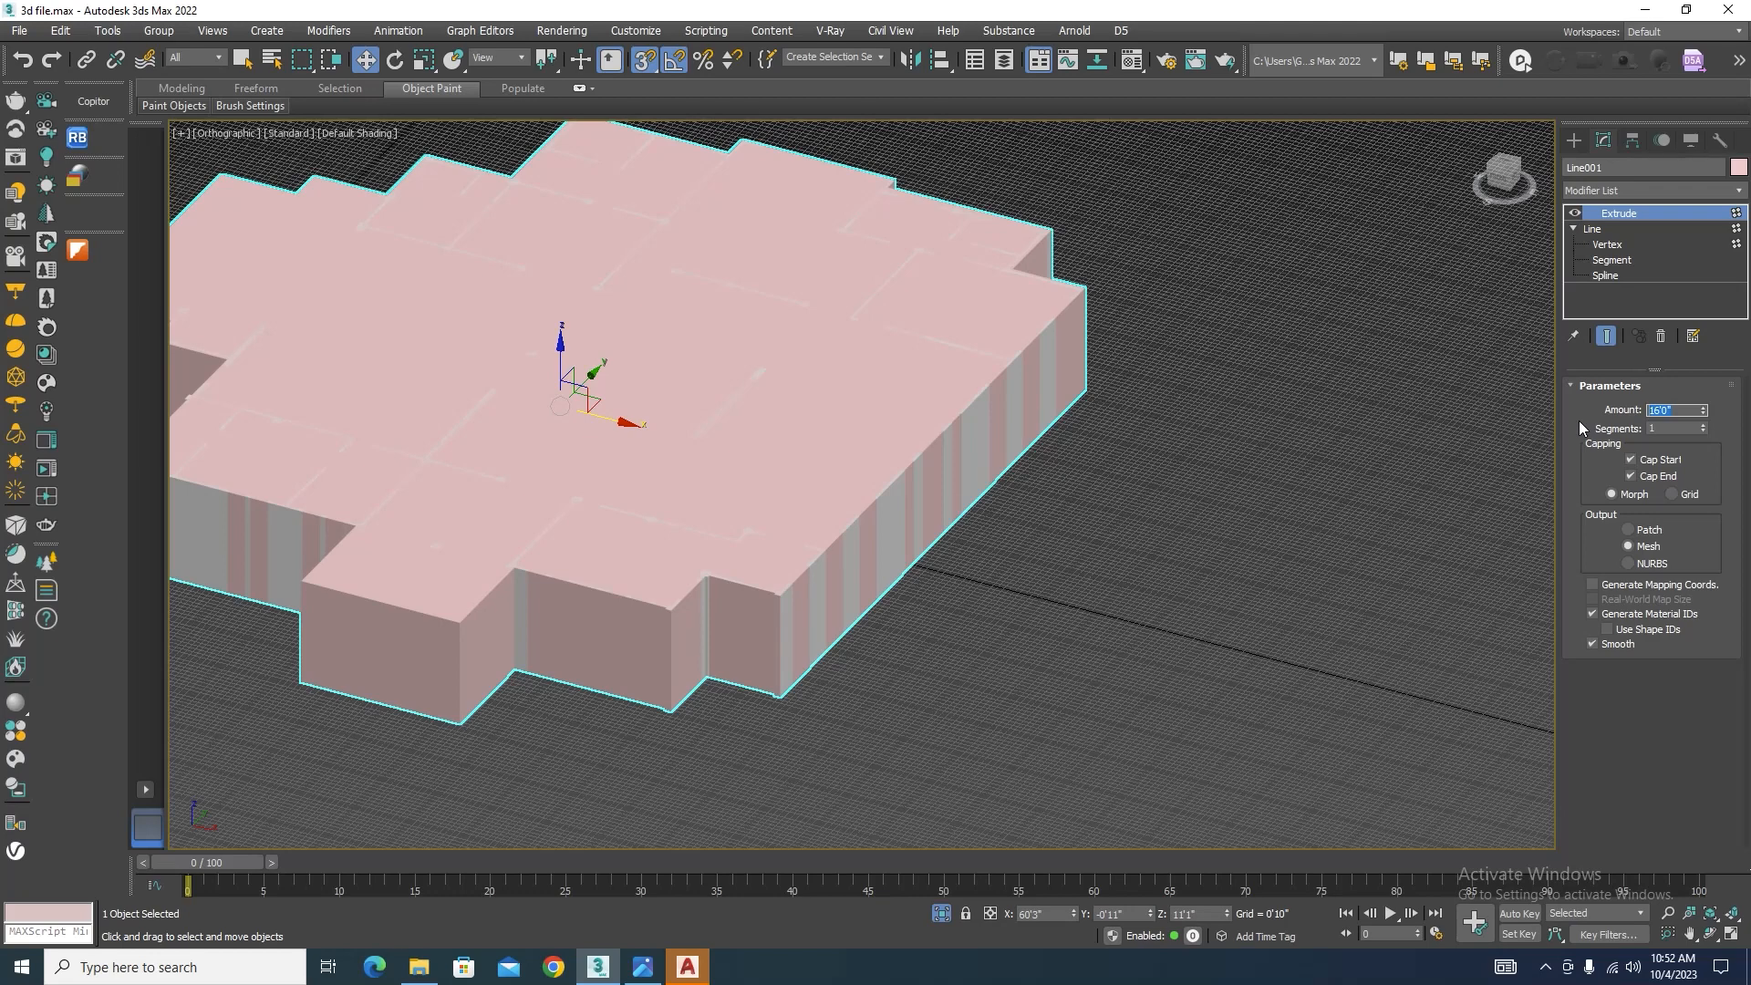
text(1)
key(Return)
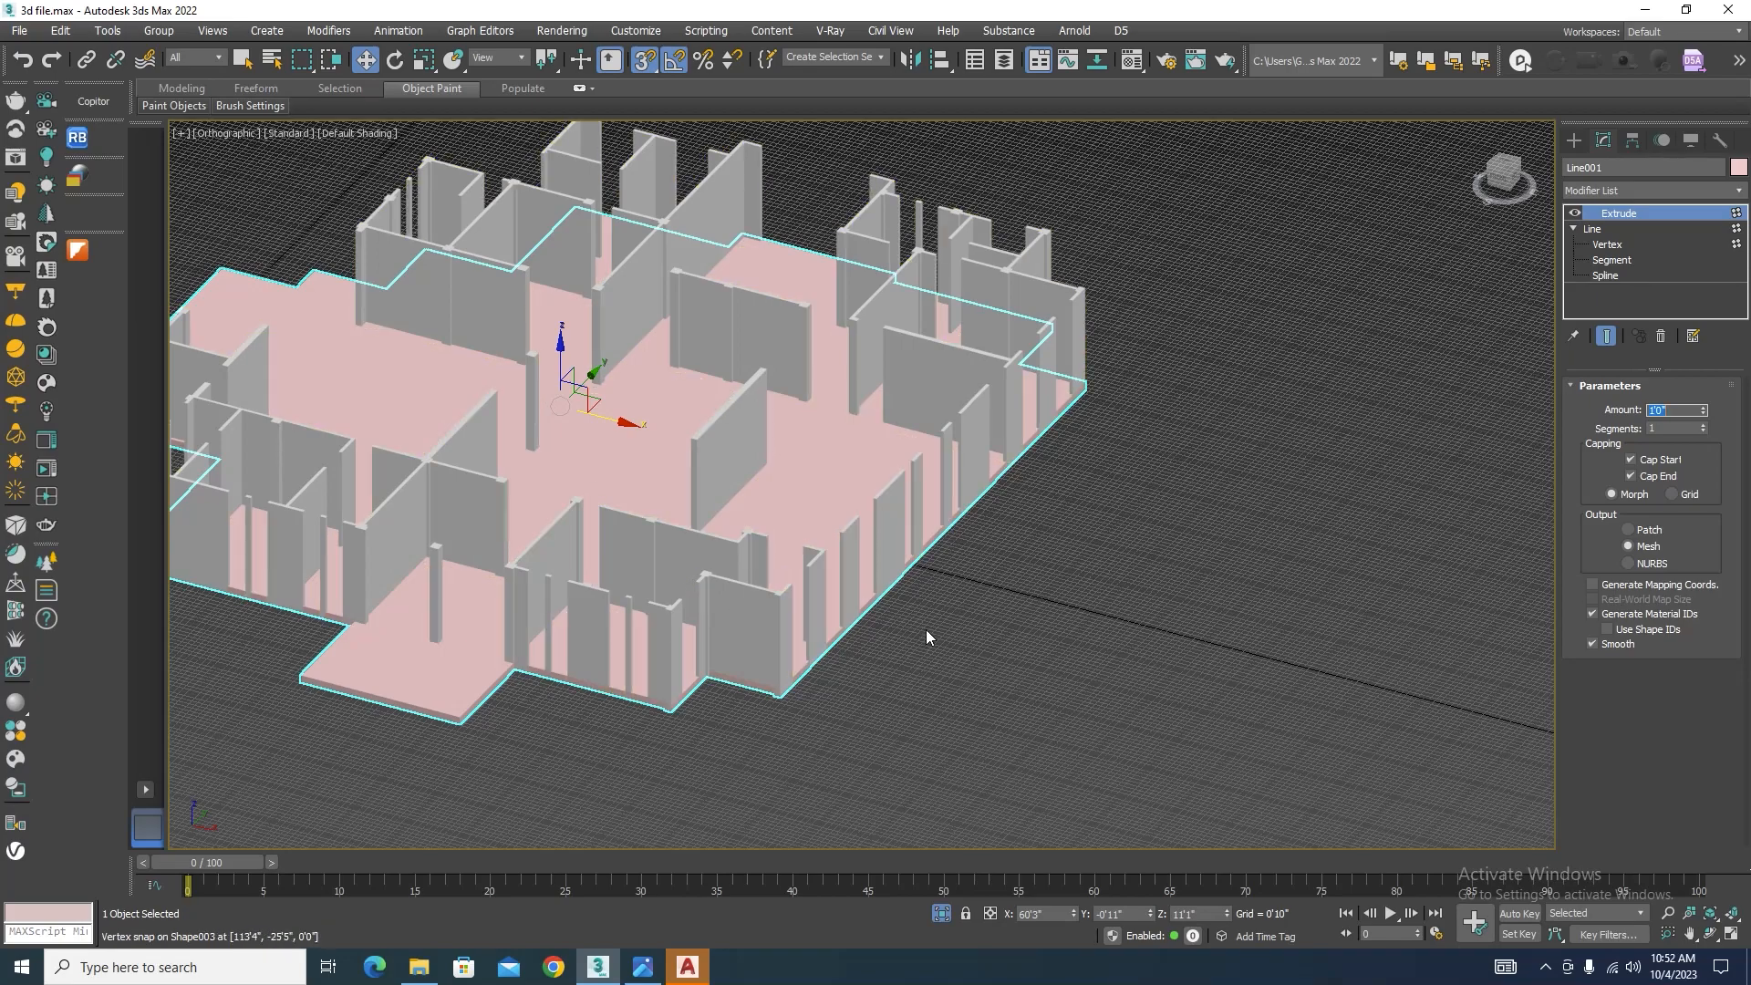
Step: Delete the two outer vertices of the south projection from the floor outline
scroll(992, 529, down, 5)
alt+middle_drag(605, 666, 721, 685)
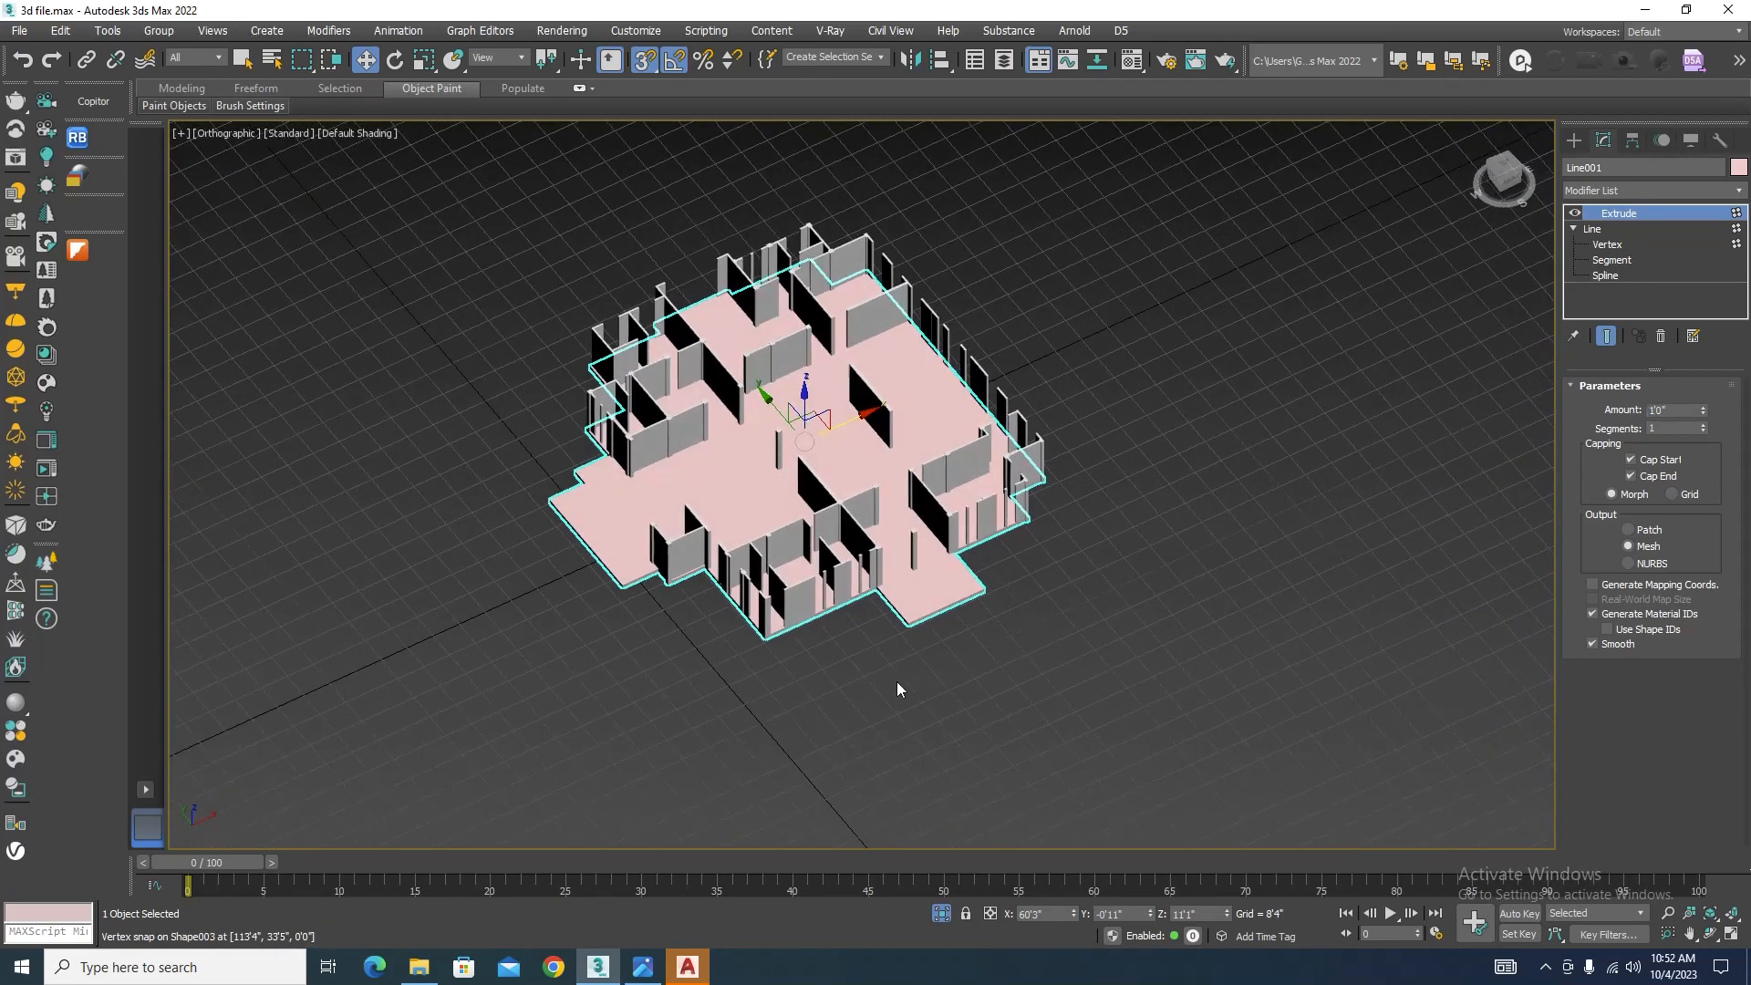
click(898, 684)
scroll(953, 591, up, 7)
click(953, 591)
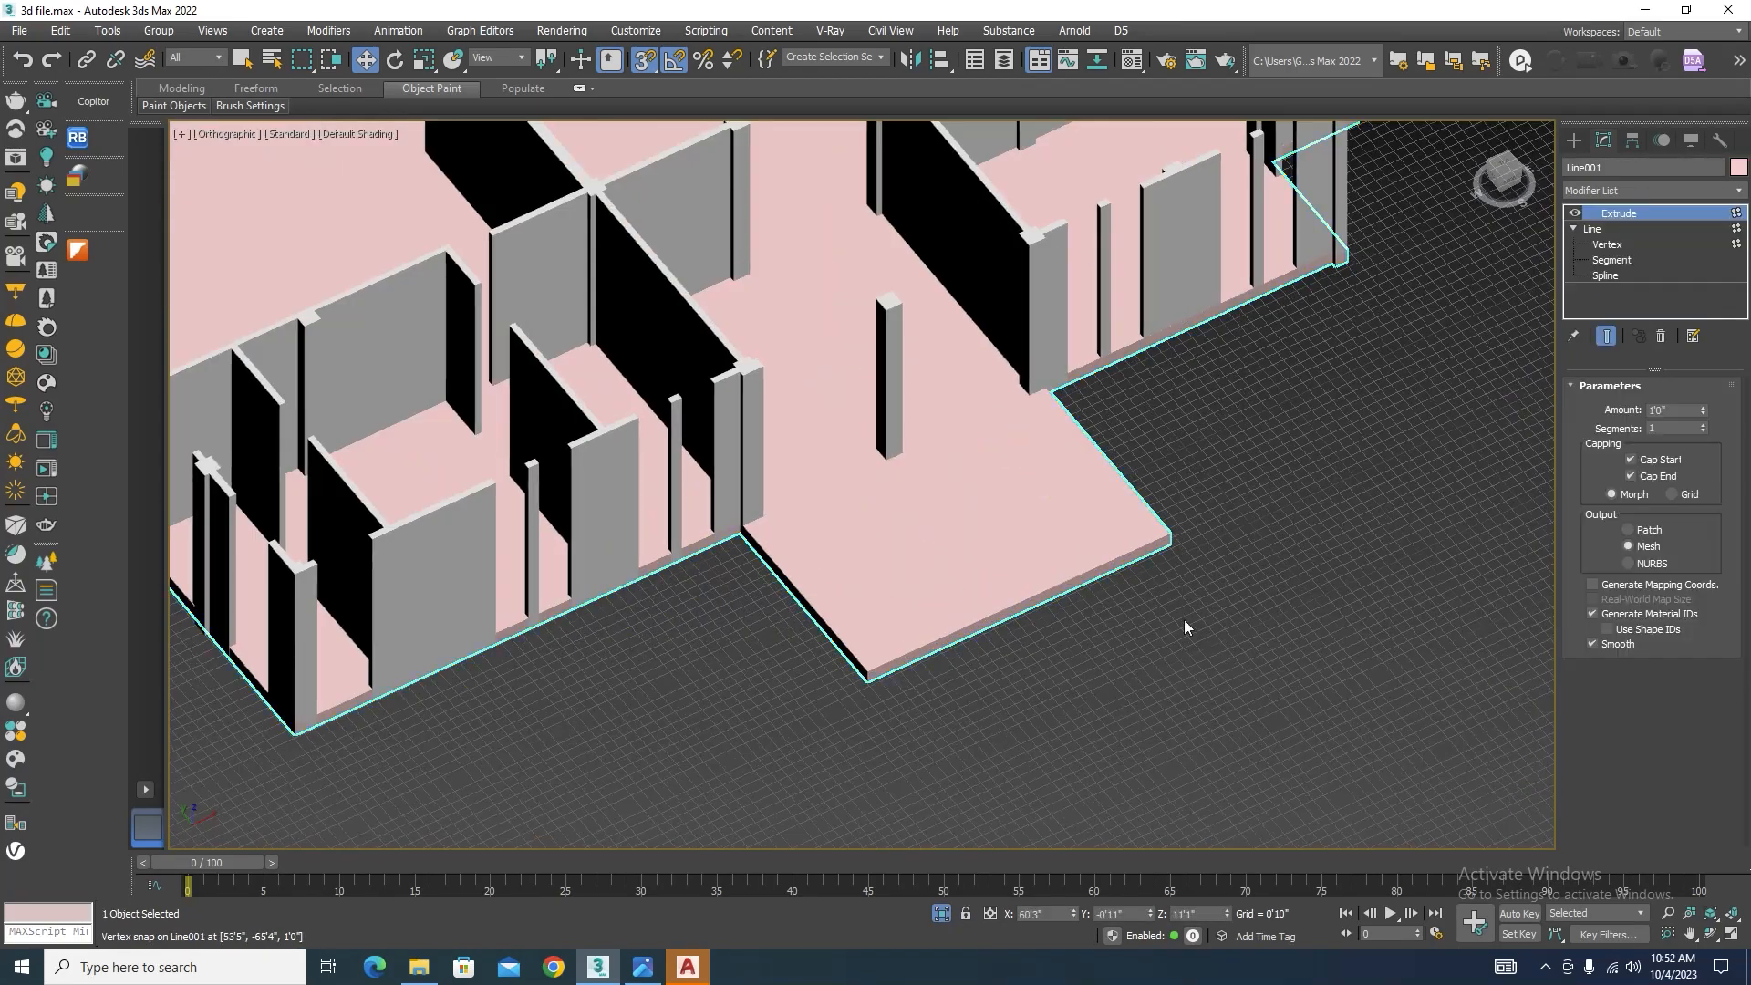
click(1605, 244)
drag(1211, 499, 1003, 449)
key(Delete)
drag(1031, 586, 848, 704)
key(Delete)
Step: In the top view, delete the outermost corner vertices of the outline's west projection
scroll(857, 426, down, 5)
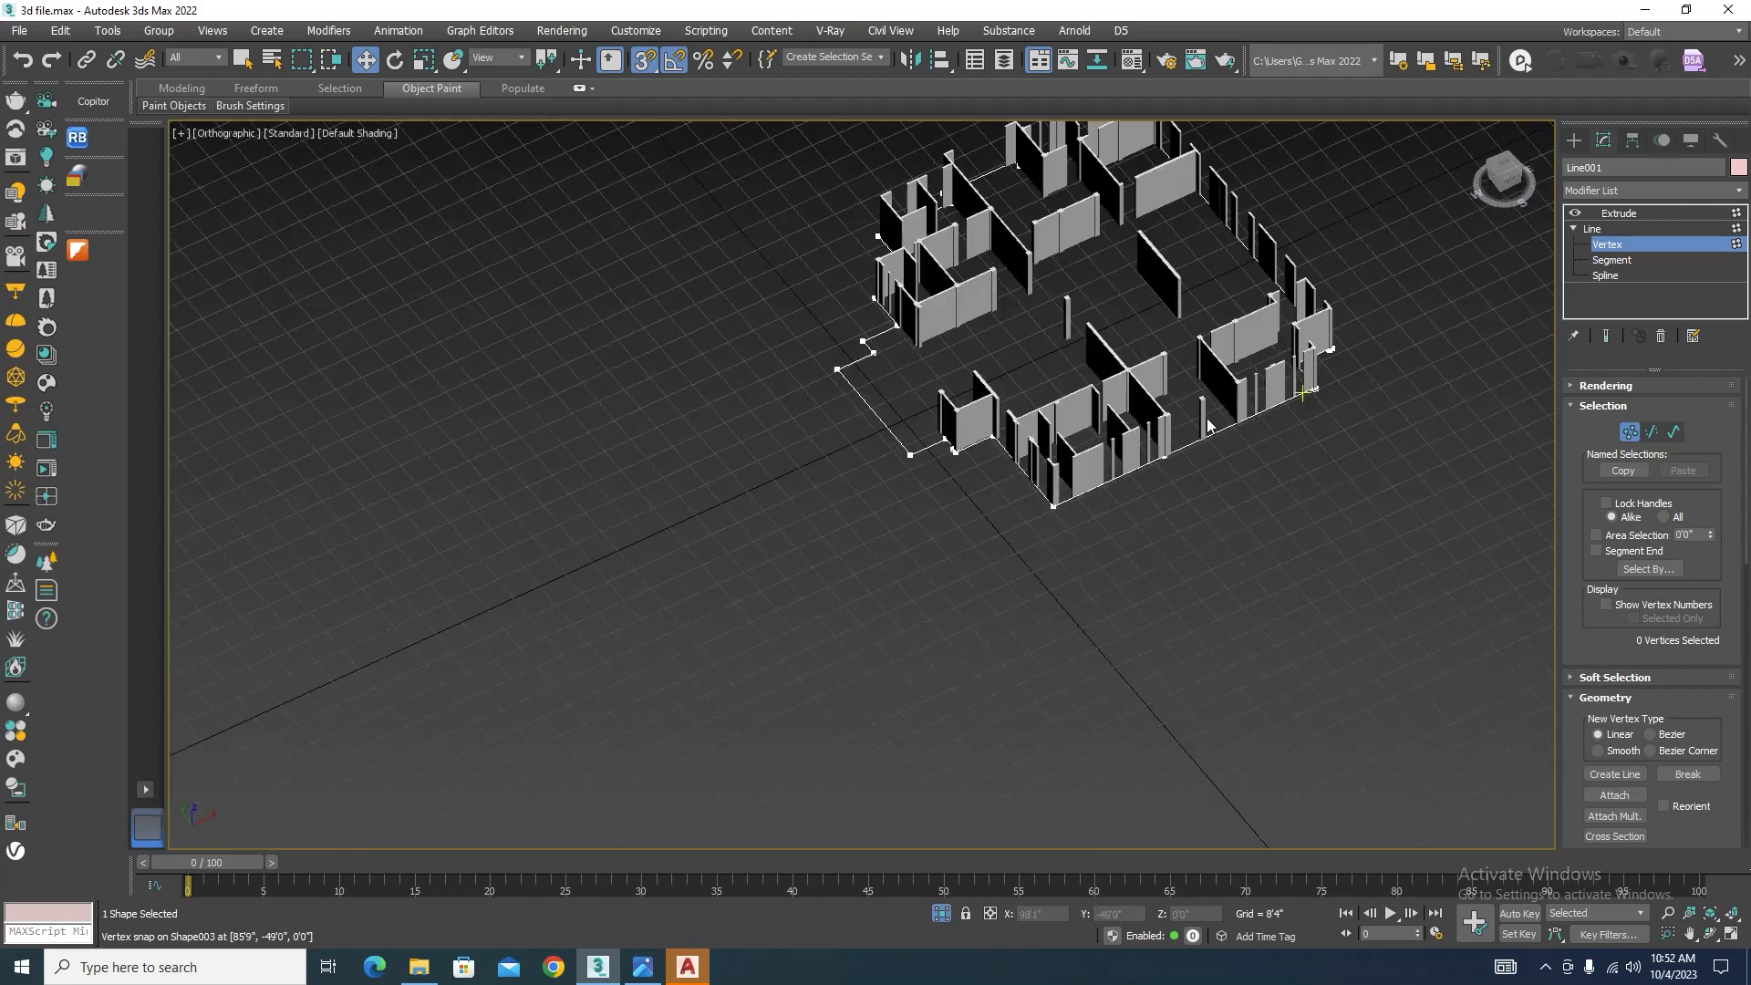
scroll(857, 426, up, 6)
drag(770, 489, 521, 672)
scroll(872, 611, down, 5)
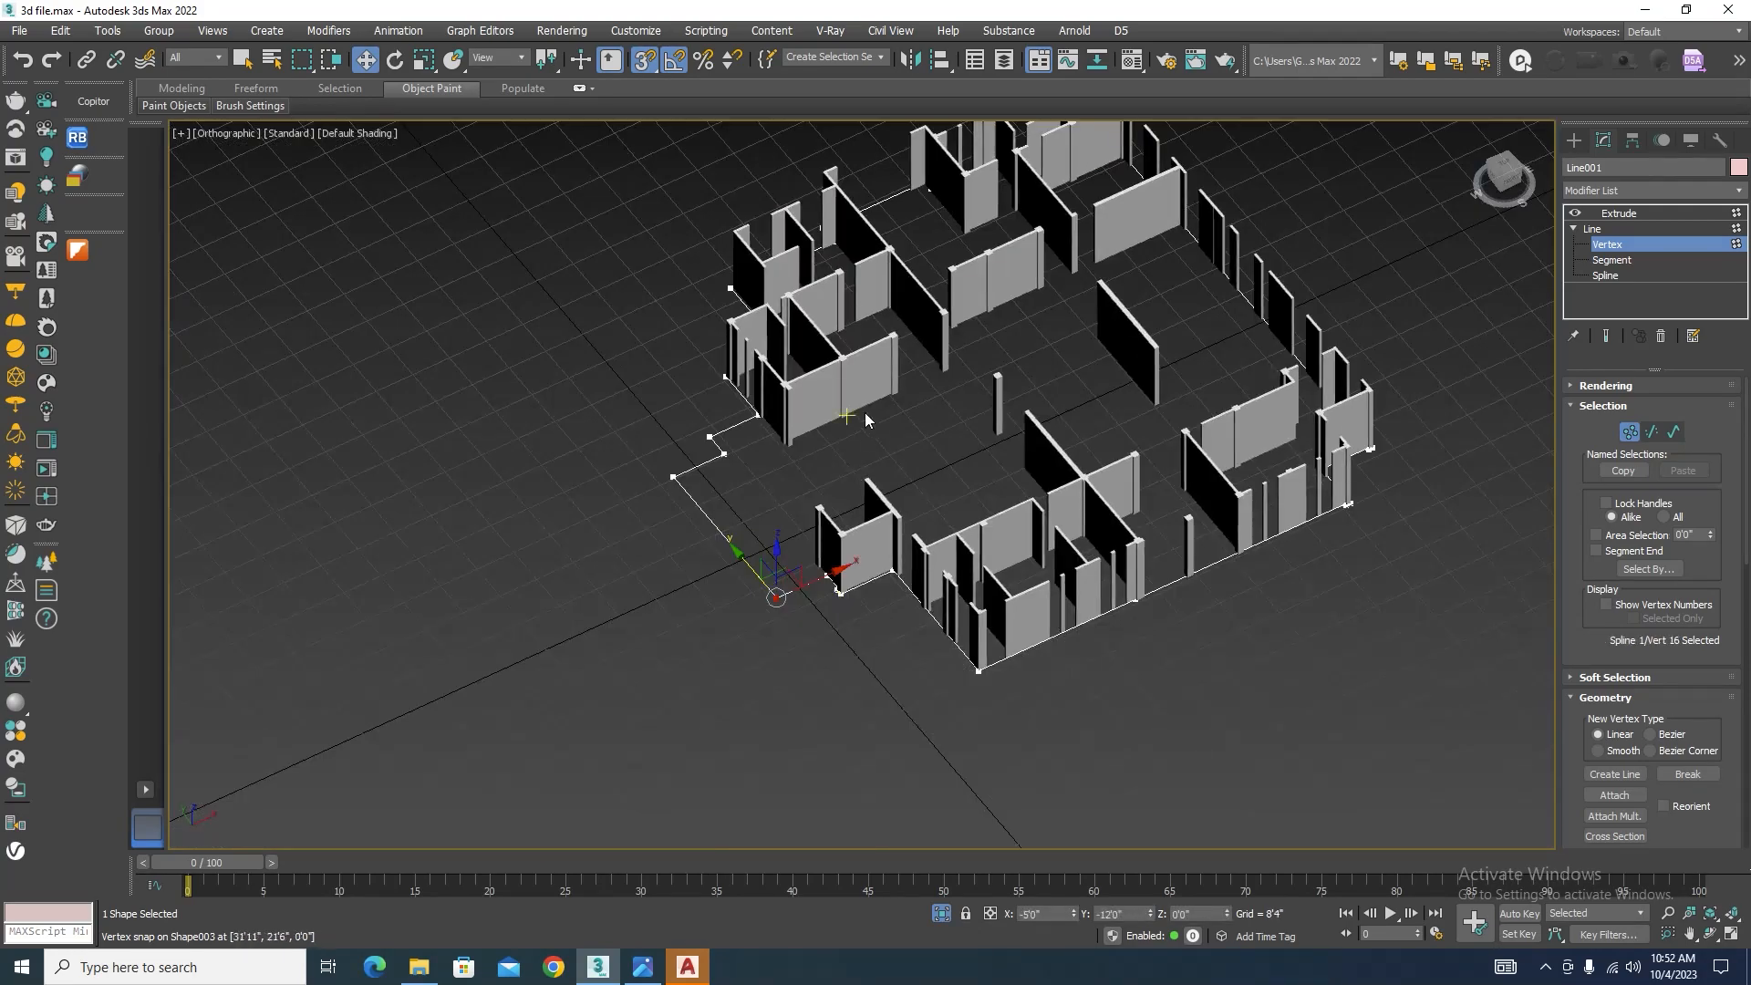
scroll(820, 428, up, 5)
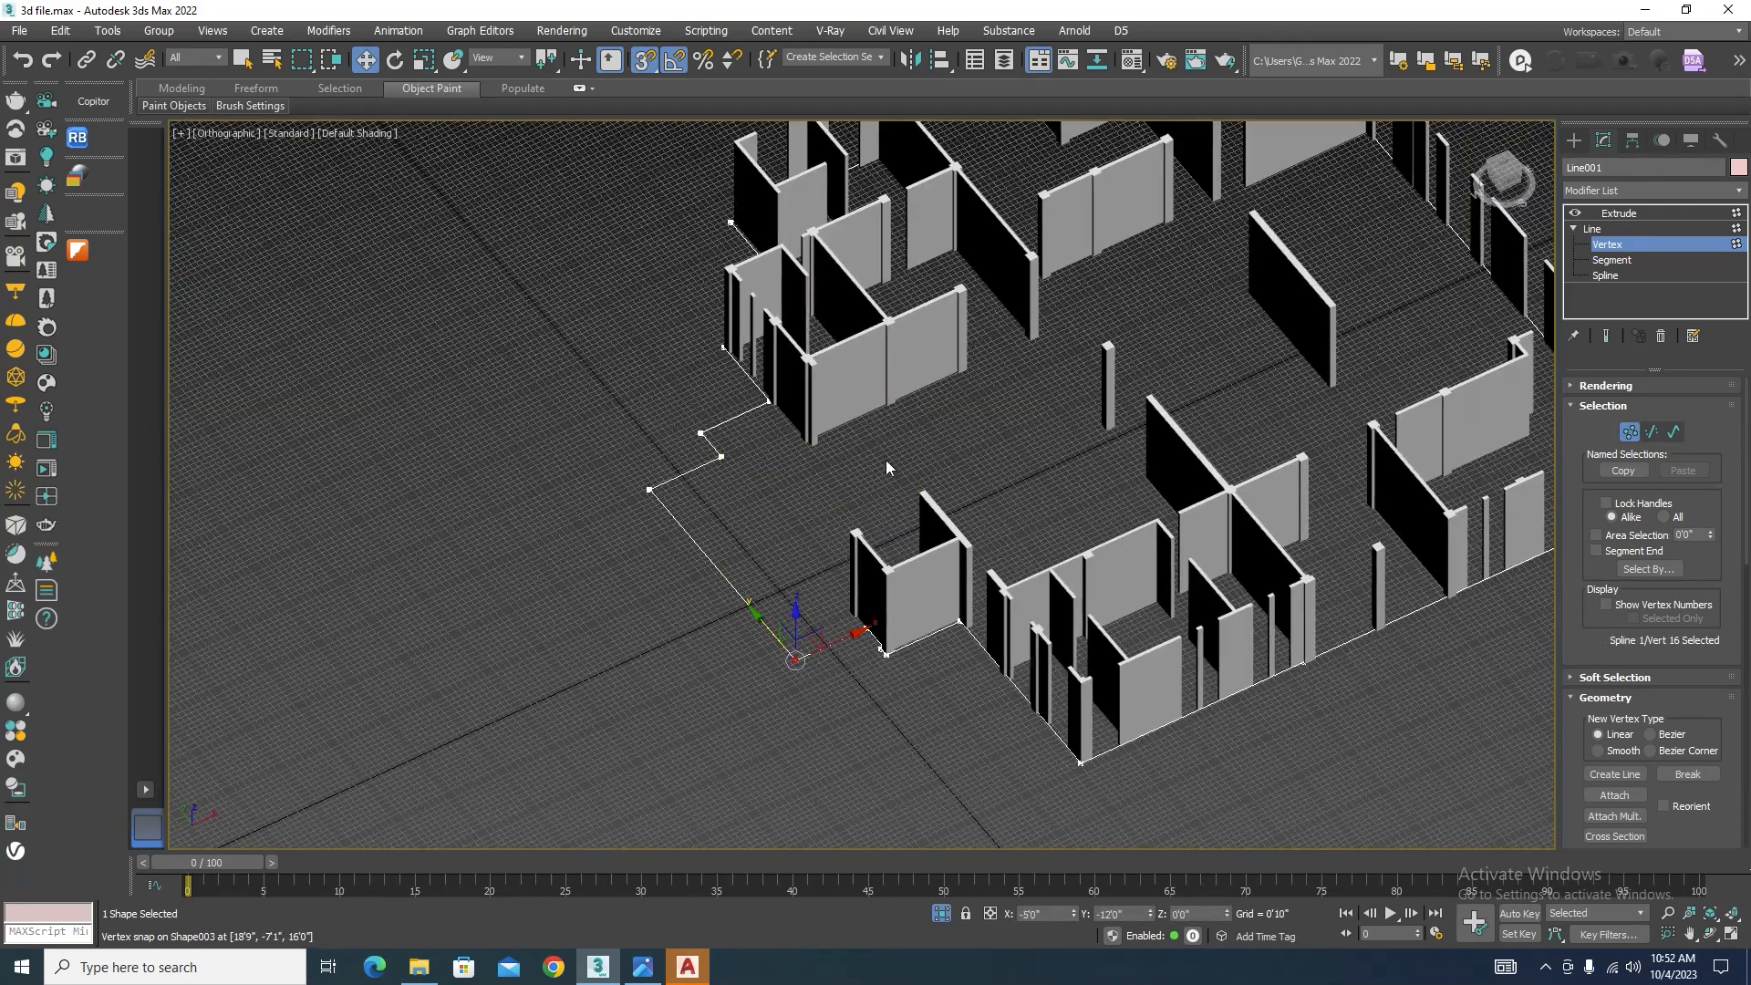
key(t)
scroll(992, 500, down, 2)
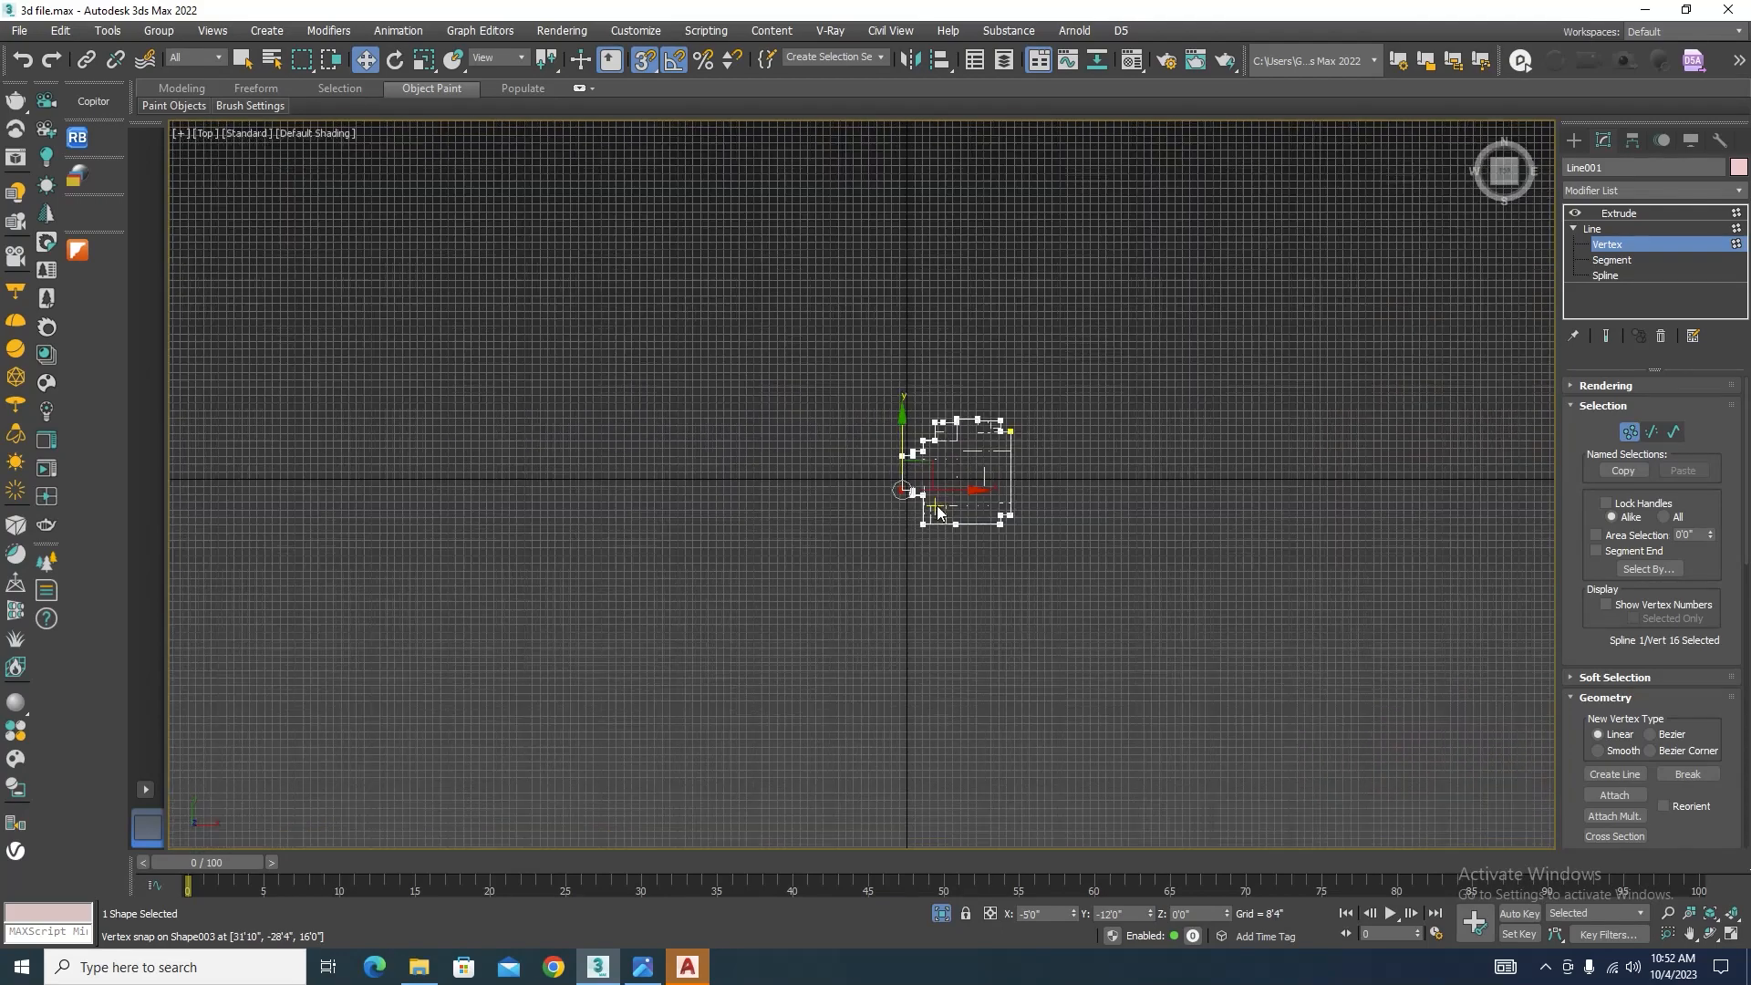
scroll(857, 429, up, 6)
scroll(899, 497, down, 4)
scroll(895, 519, up, 3)
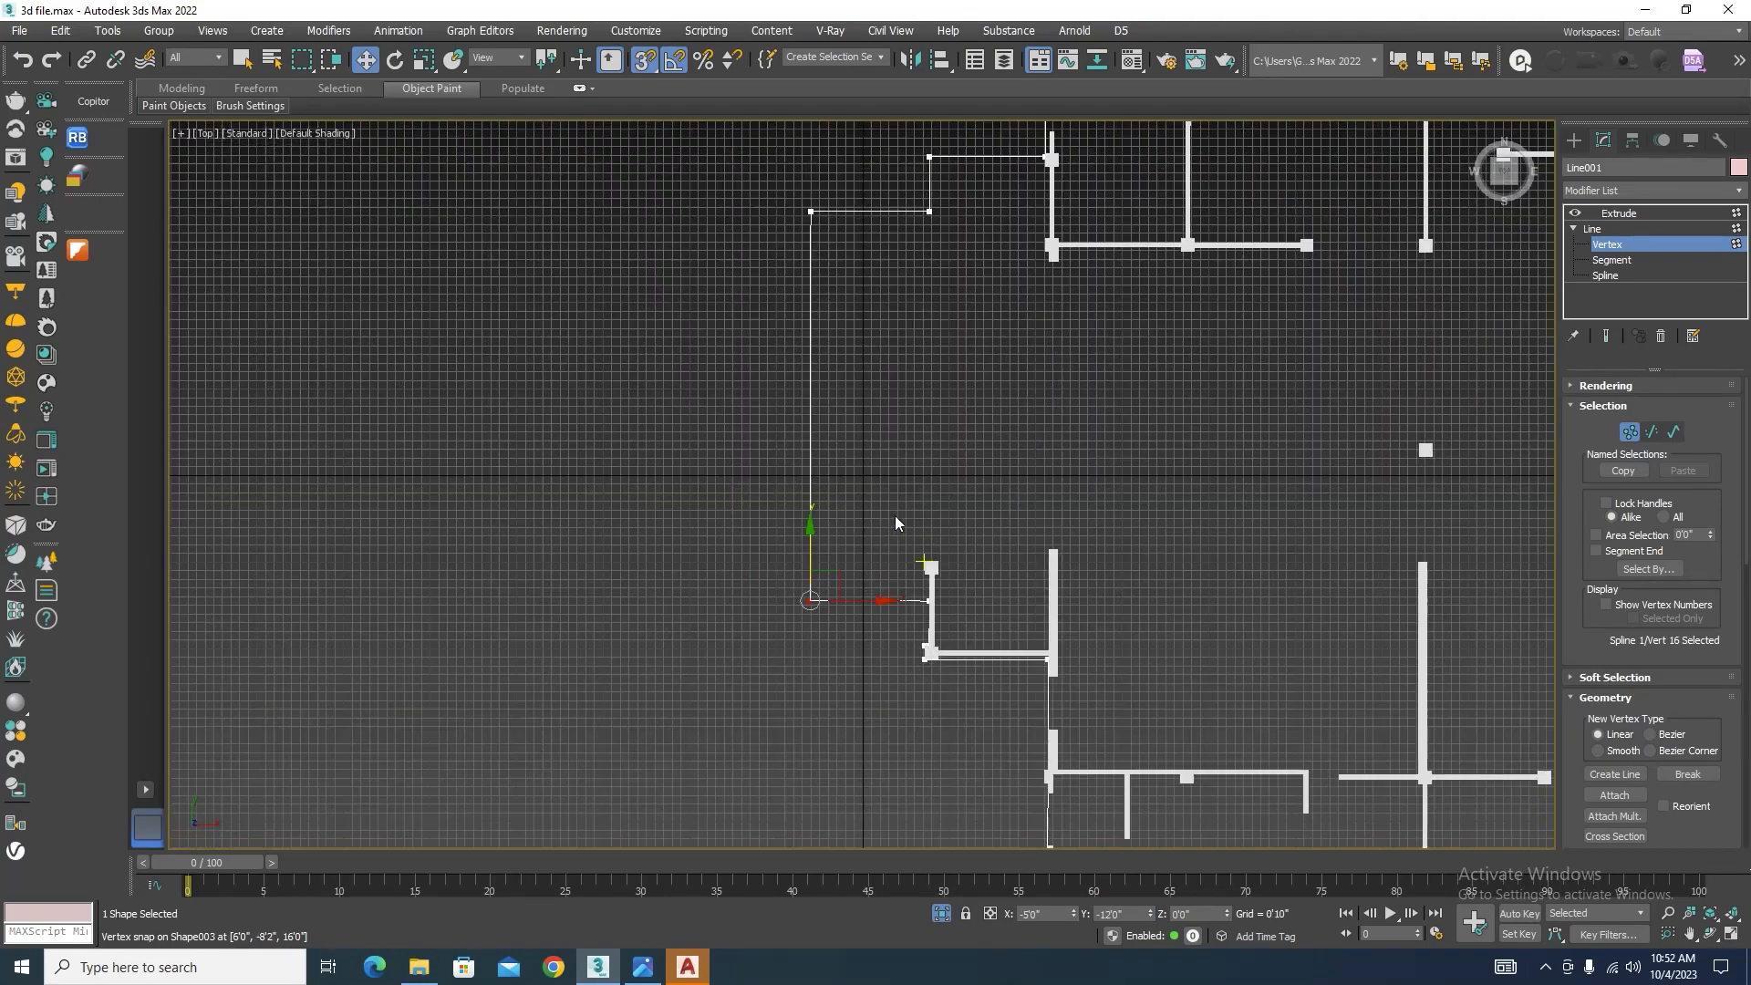
scroll(877, 502, down, 3)
key(Delete)
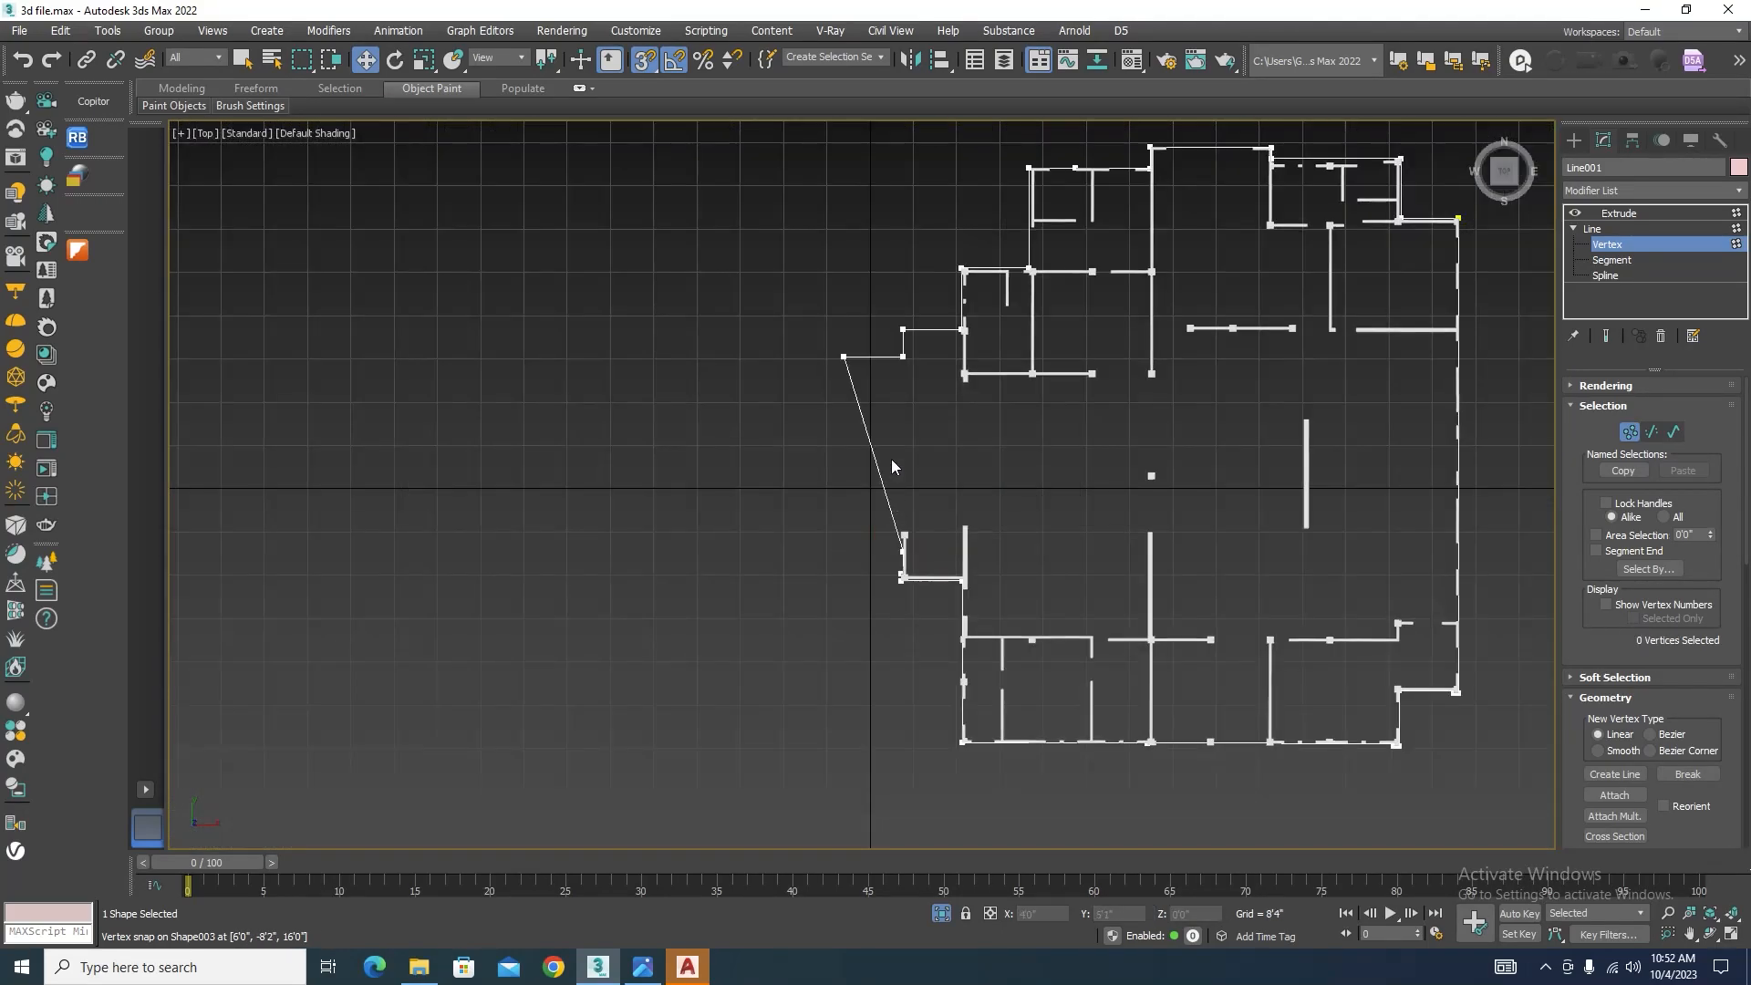
mouse_move(897, 333)
mouse_down()
mouse_move(779, 413)
mouse_move(899, 303)
mouse_up()
key(Delete)
Step: Delete the remaining west projection vertices, including those around the small wall's column, so the outline's west edge runs straight
scroll(932, 365, up, 2)
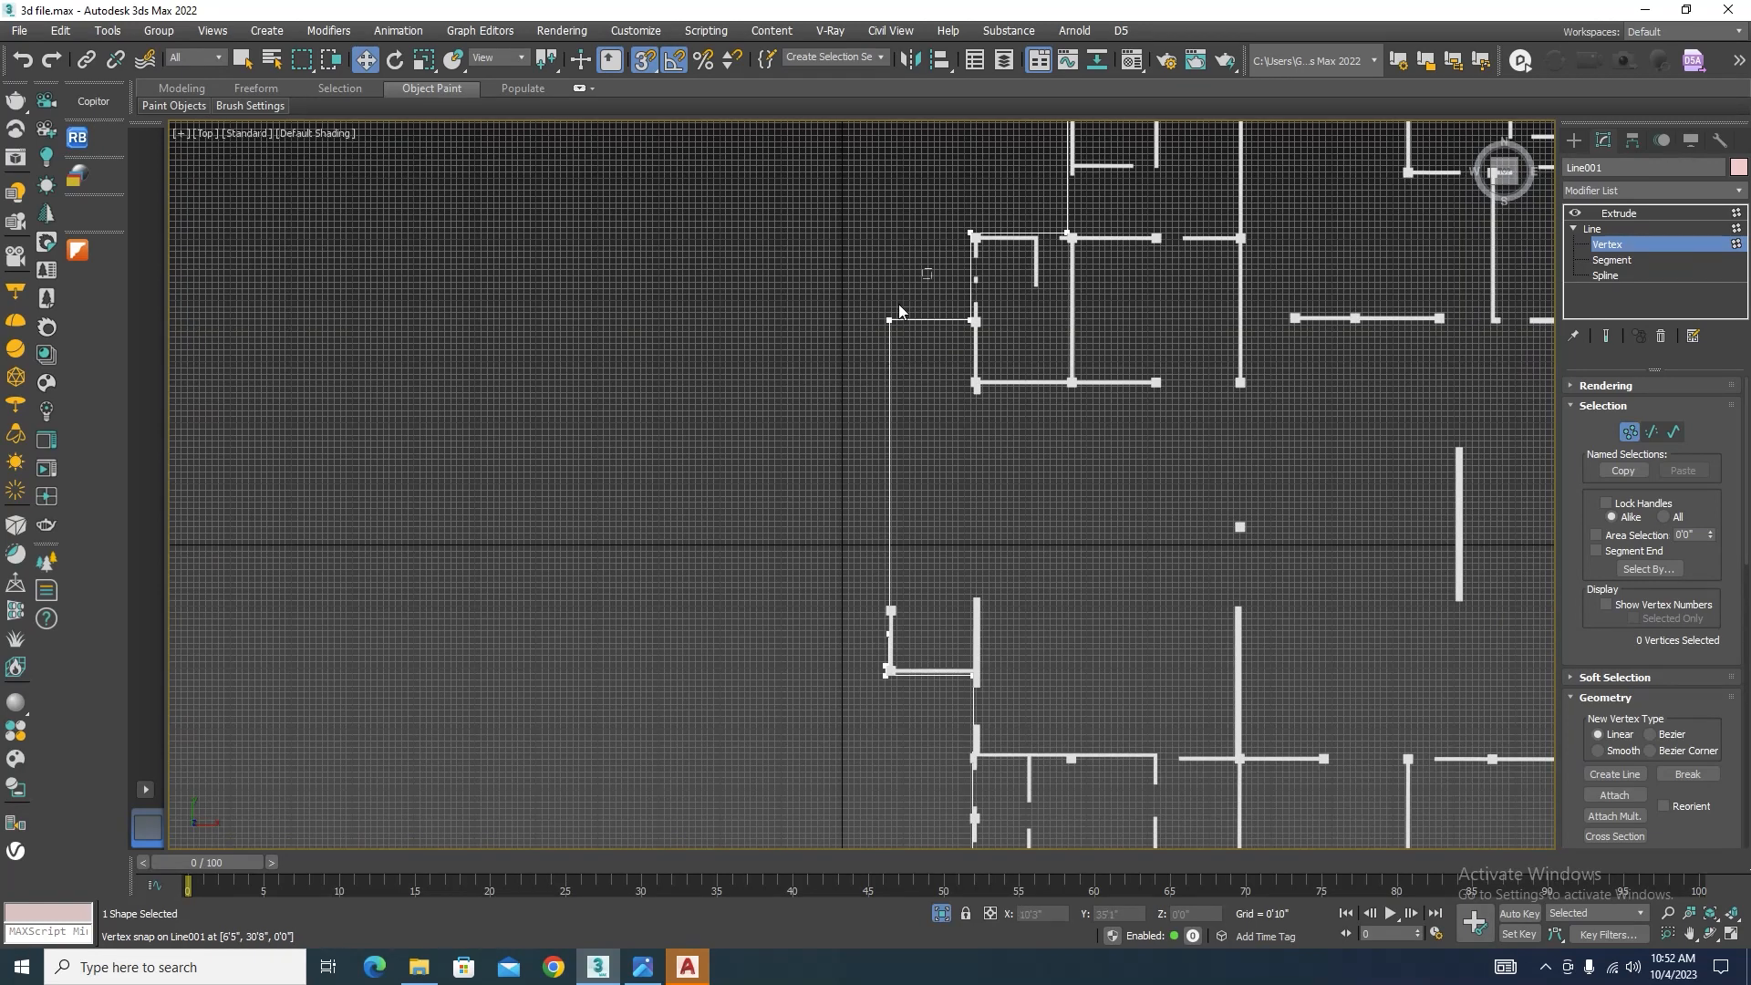
key(Delete)
drag(928, 558, 839, 634)
scroll(828, 655, up, 5)
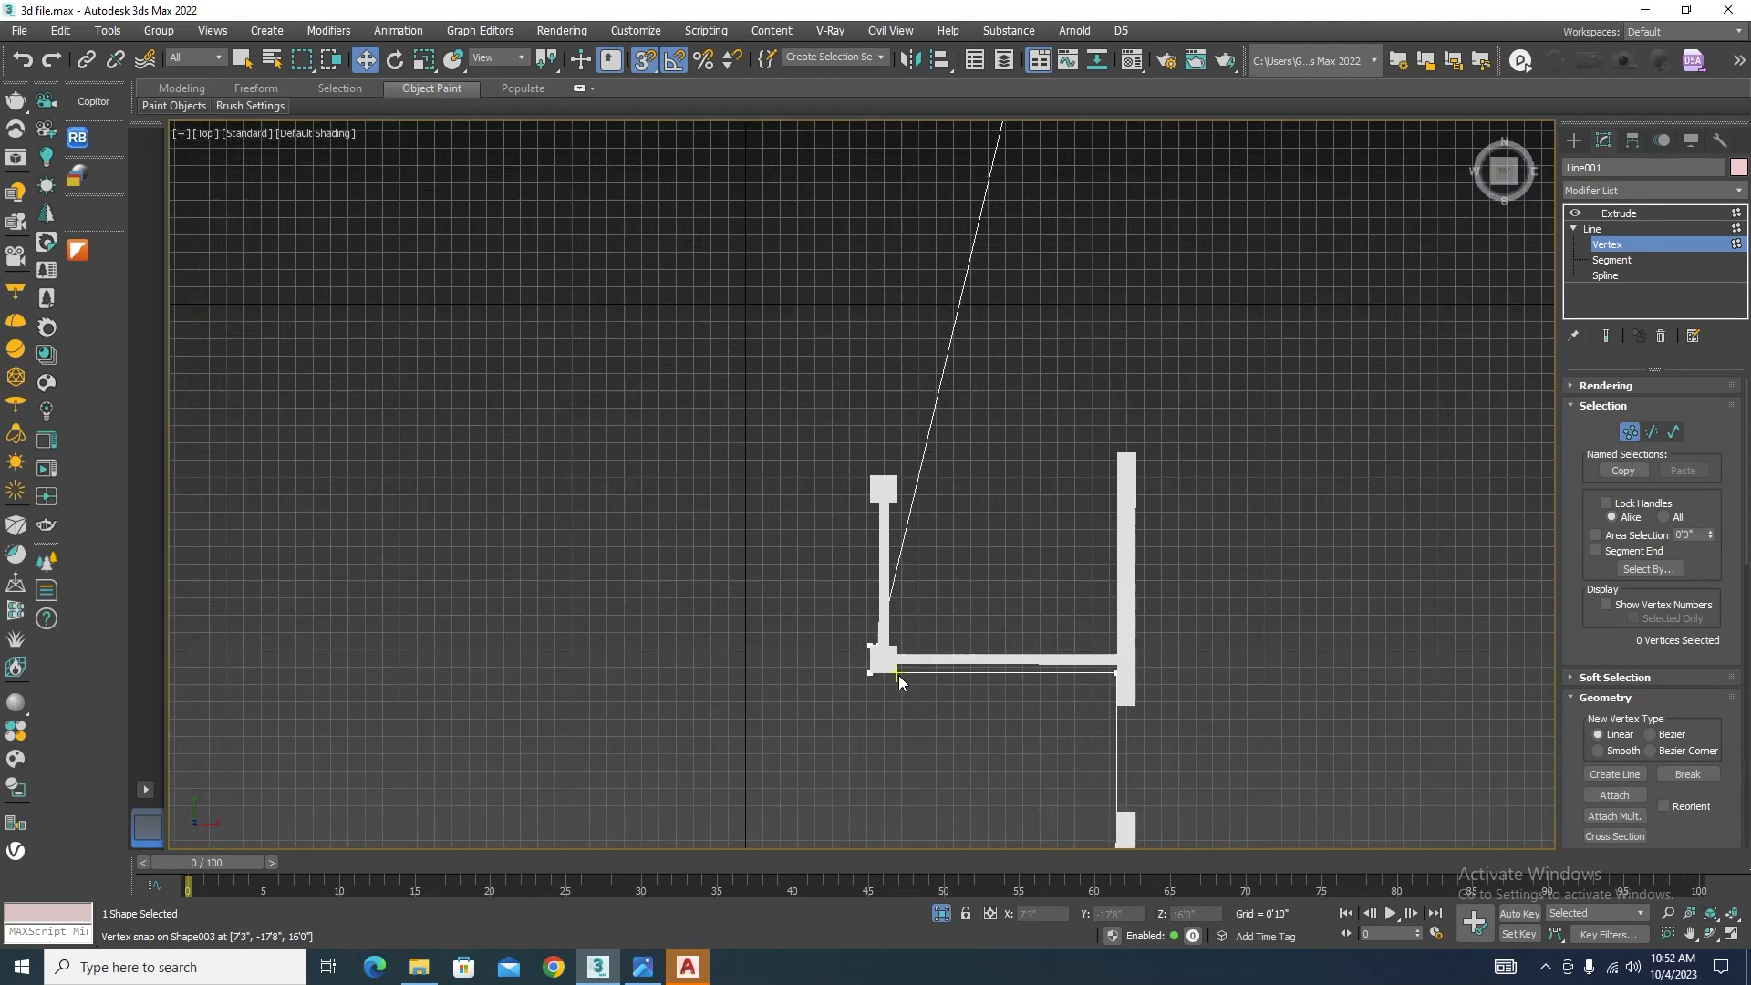
key(Delete)
drag(962, 659, 734, 773)
key(Delete)
scroll(786, 736, down, 6)
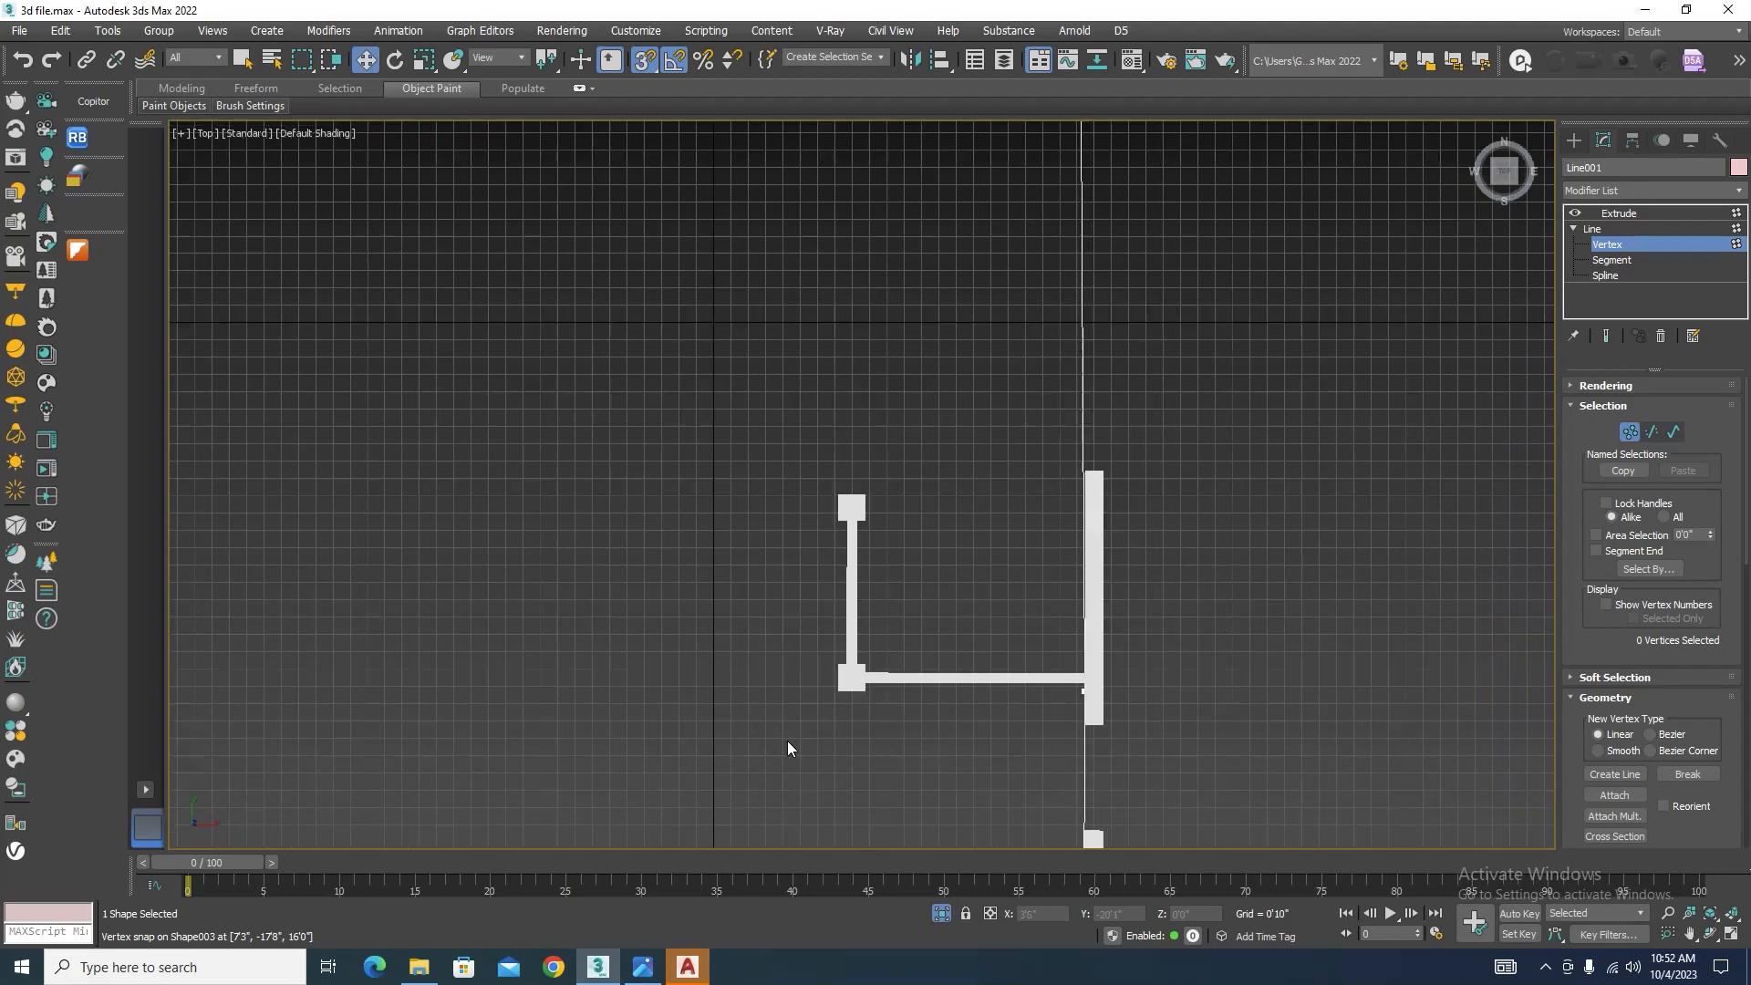
Step: Return to the floor's Extrude level, orbit to a 3D view, and deselect the floor
scroll(882, 460, down, 1)
click(1609, 215)
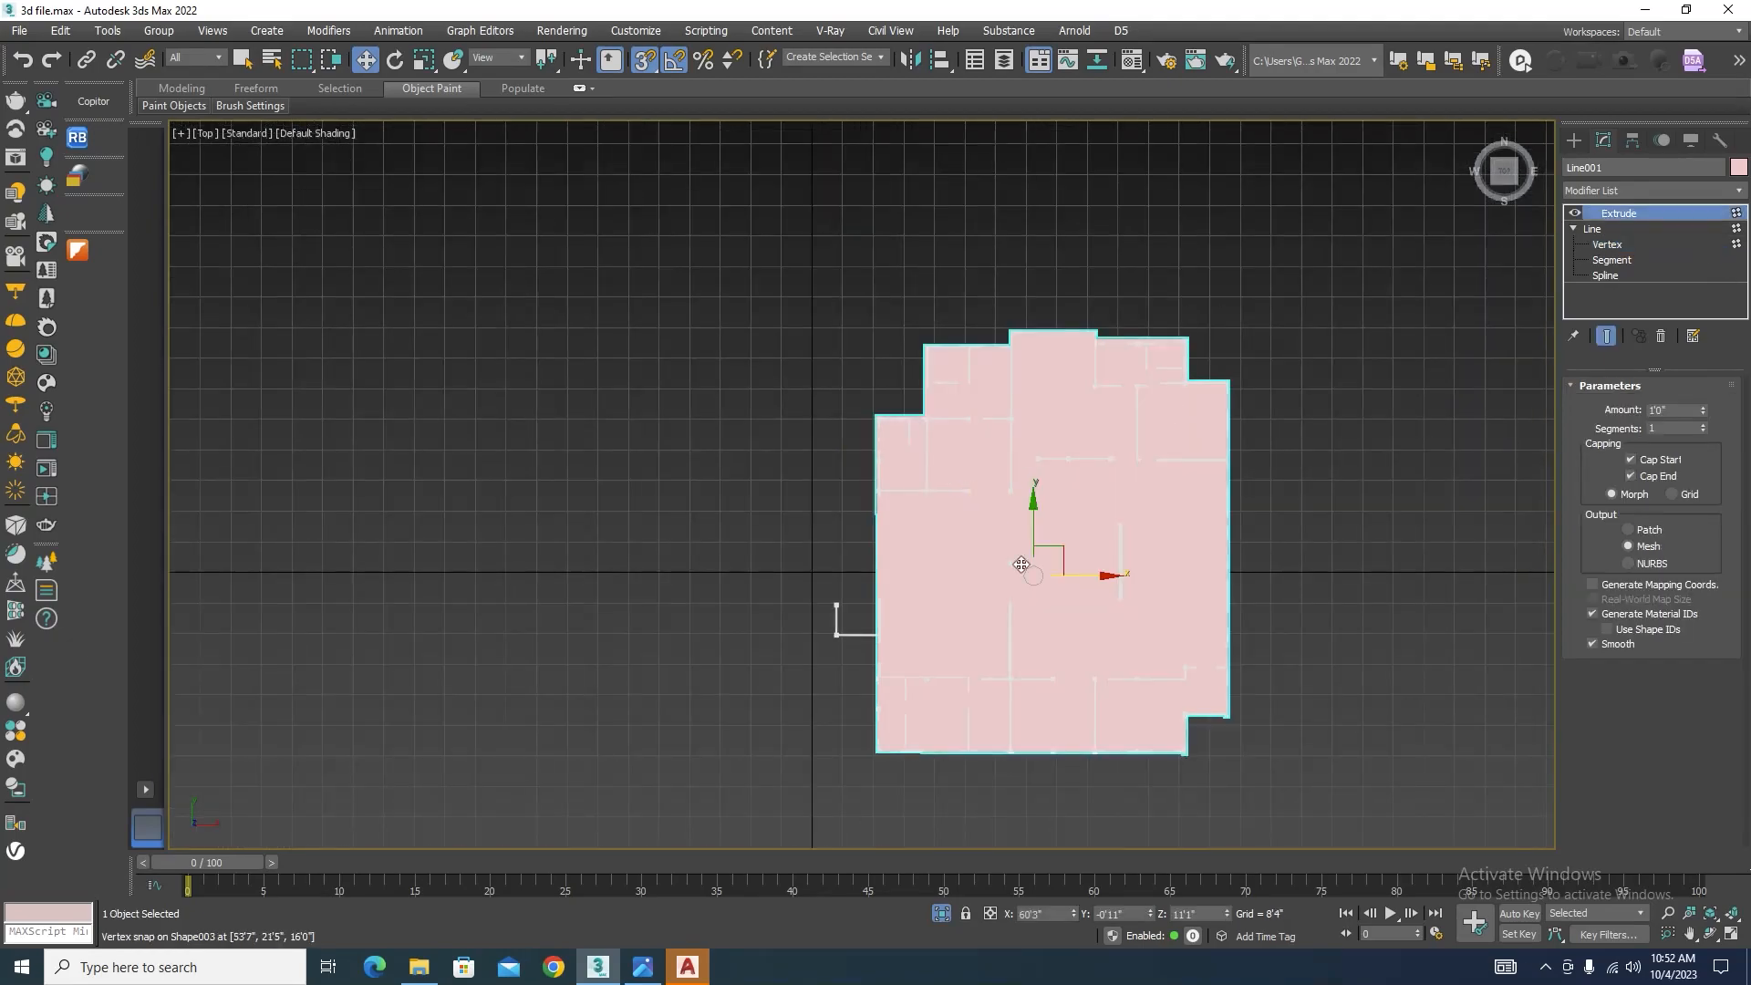
alt+middle_drag(972, 669, 1022, 569)
click(1309, 701)
Step: In the left view, lift the walls and snap their base down onto the top edge of the floor slab, leaving nothing selected
scroll(1260, 638, up, 6)
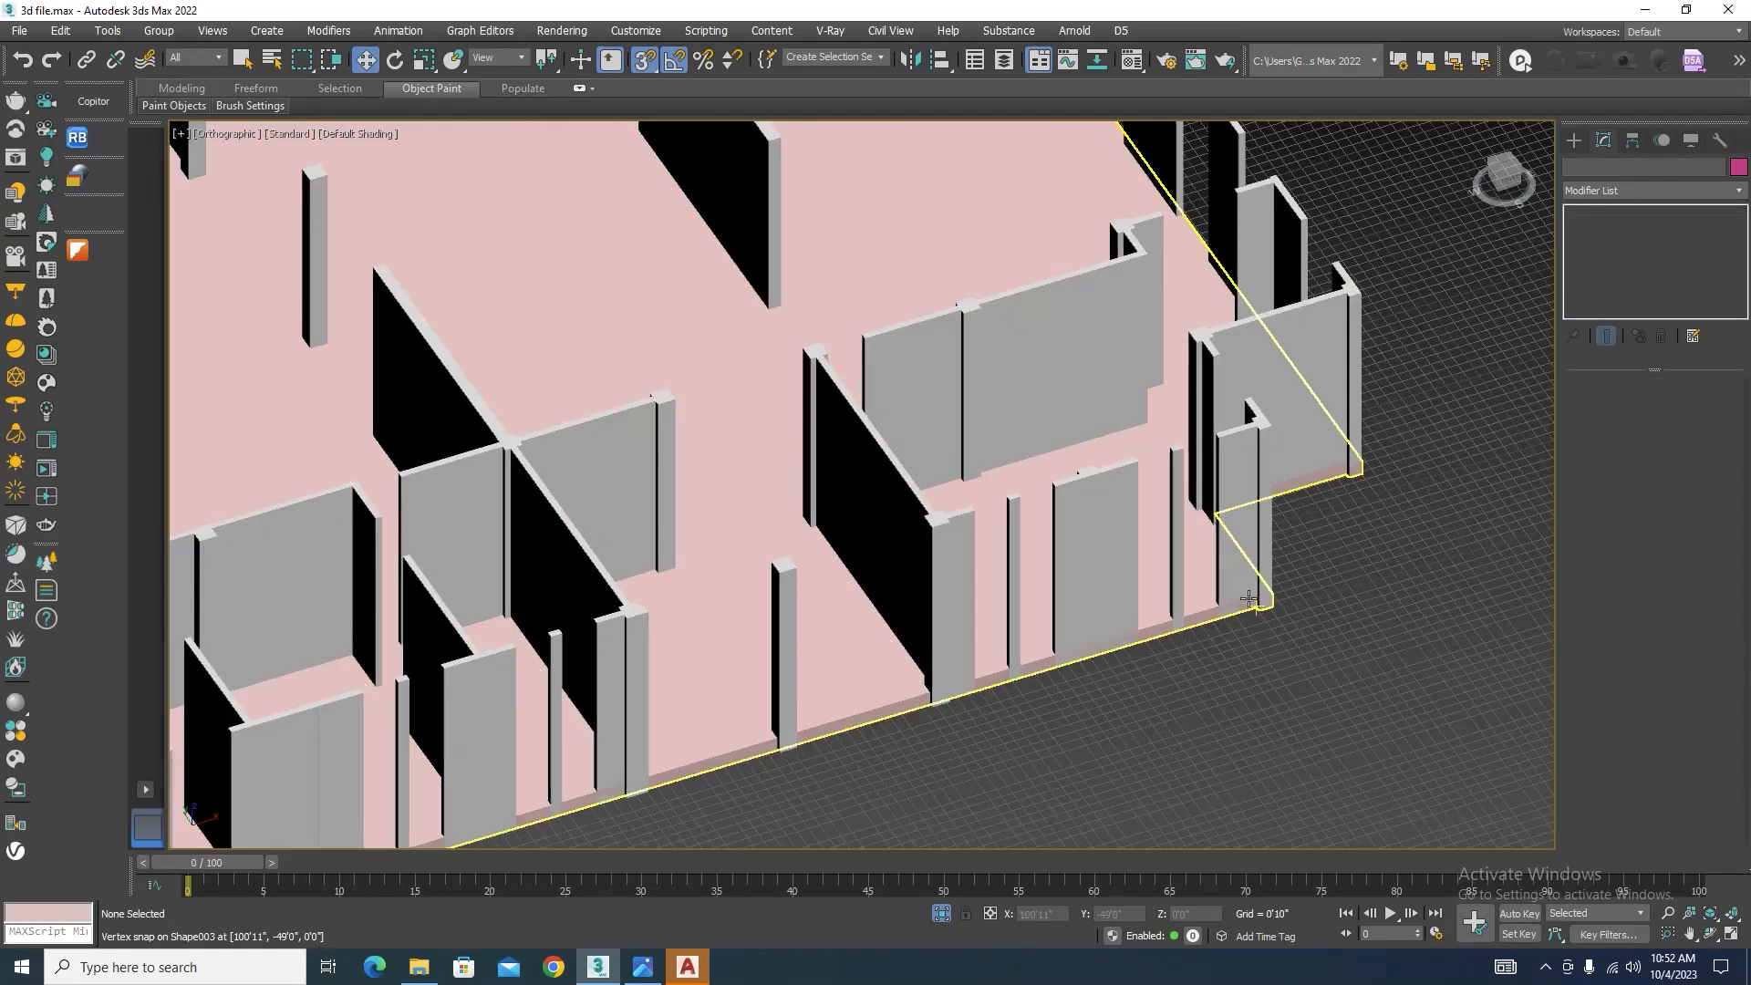
click(1222, 515)
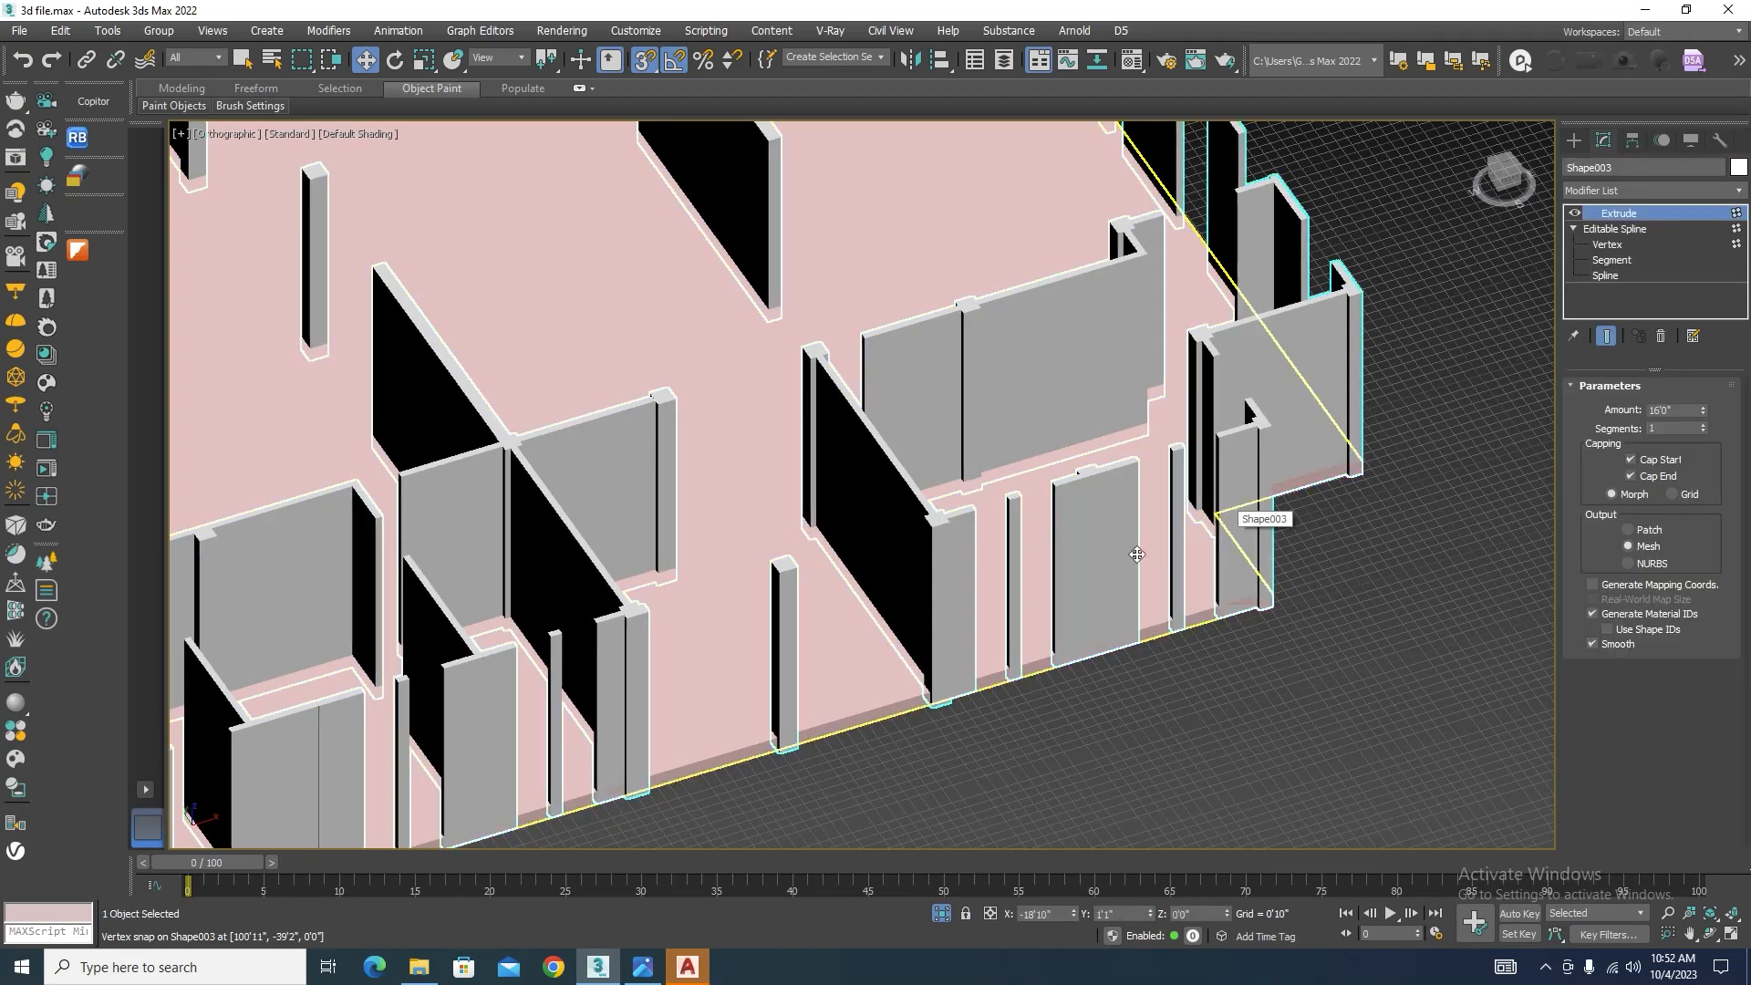
scroll(1176, 556, down, 6)
key(l)
scroll(994, 538, down, 6)
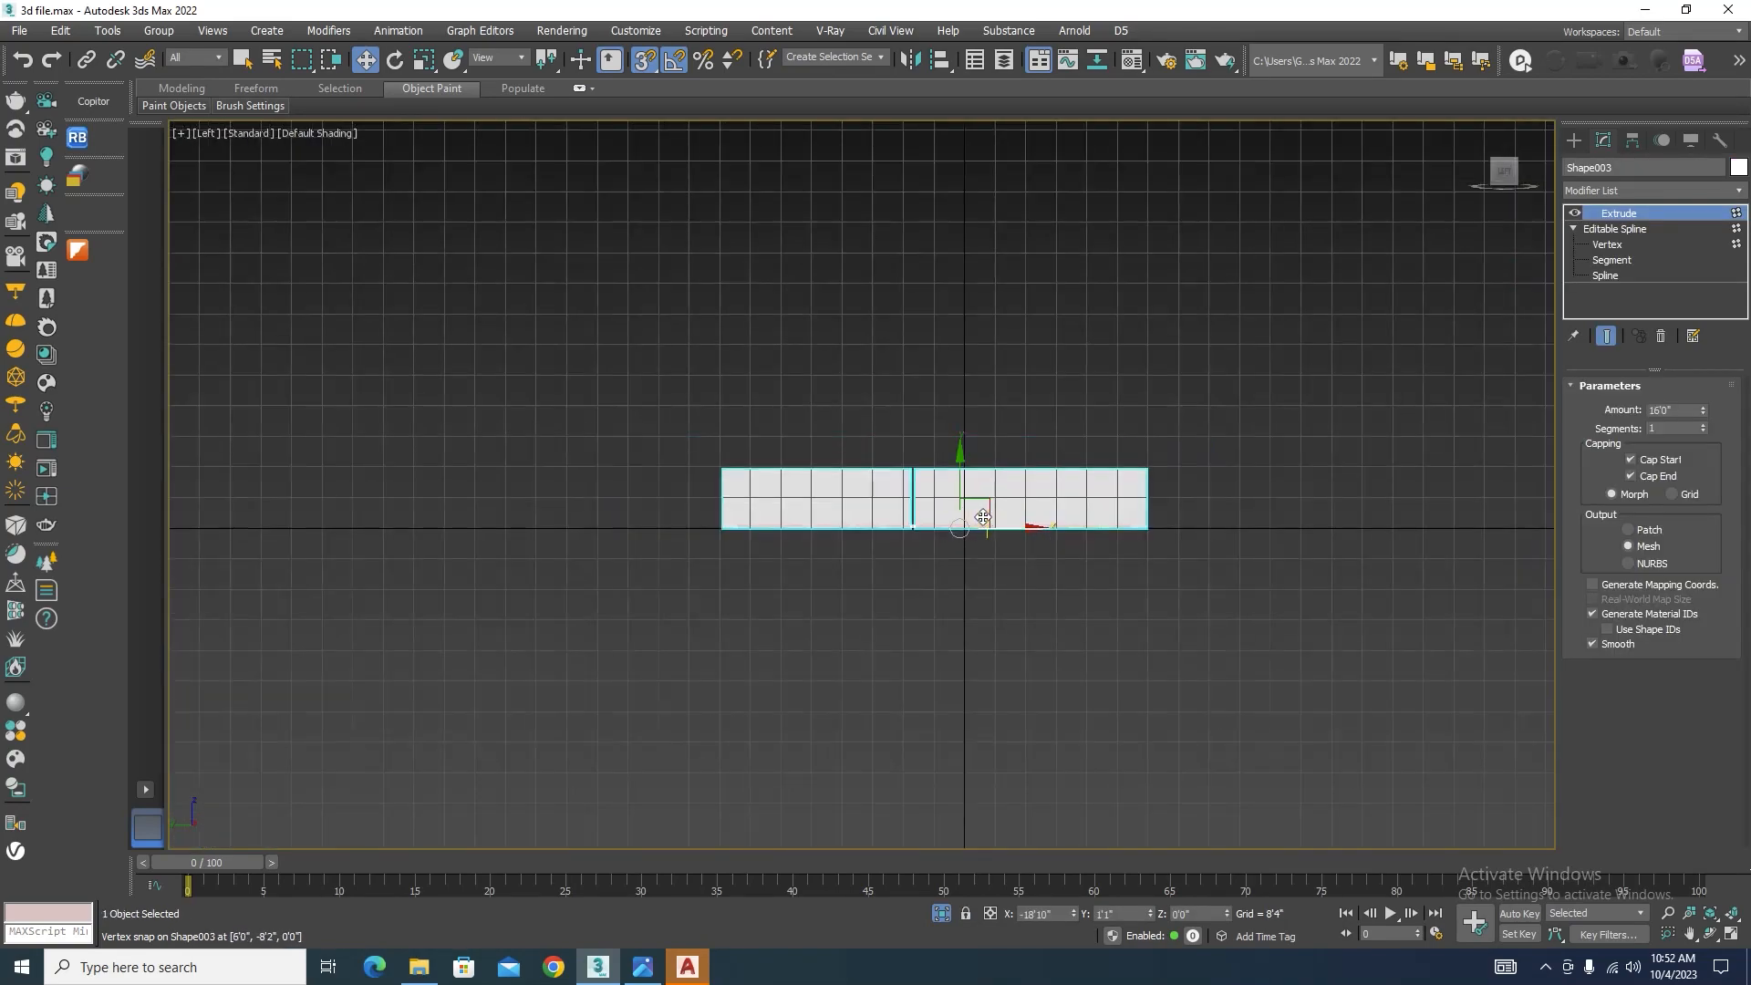
scroll(952, 483, up, 2)
drag(952, 479, 953, 345)
scroll(1177, 405, up, 4)
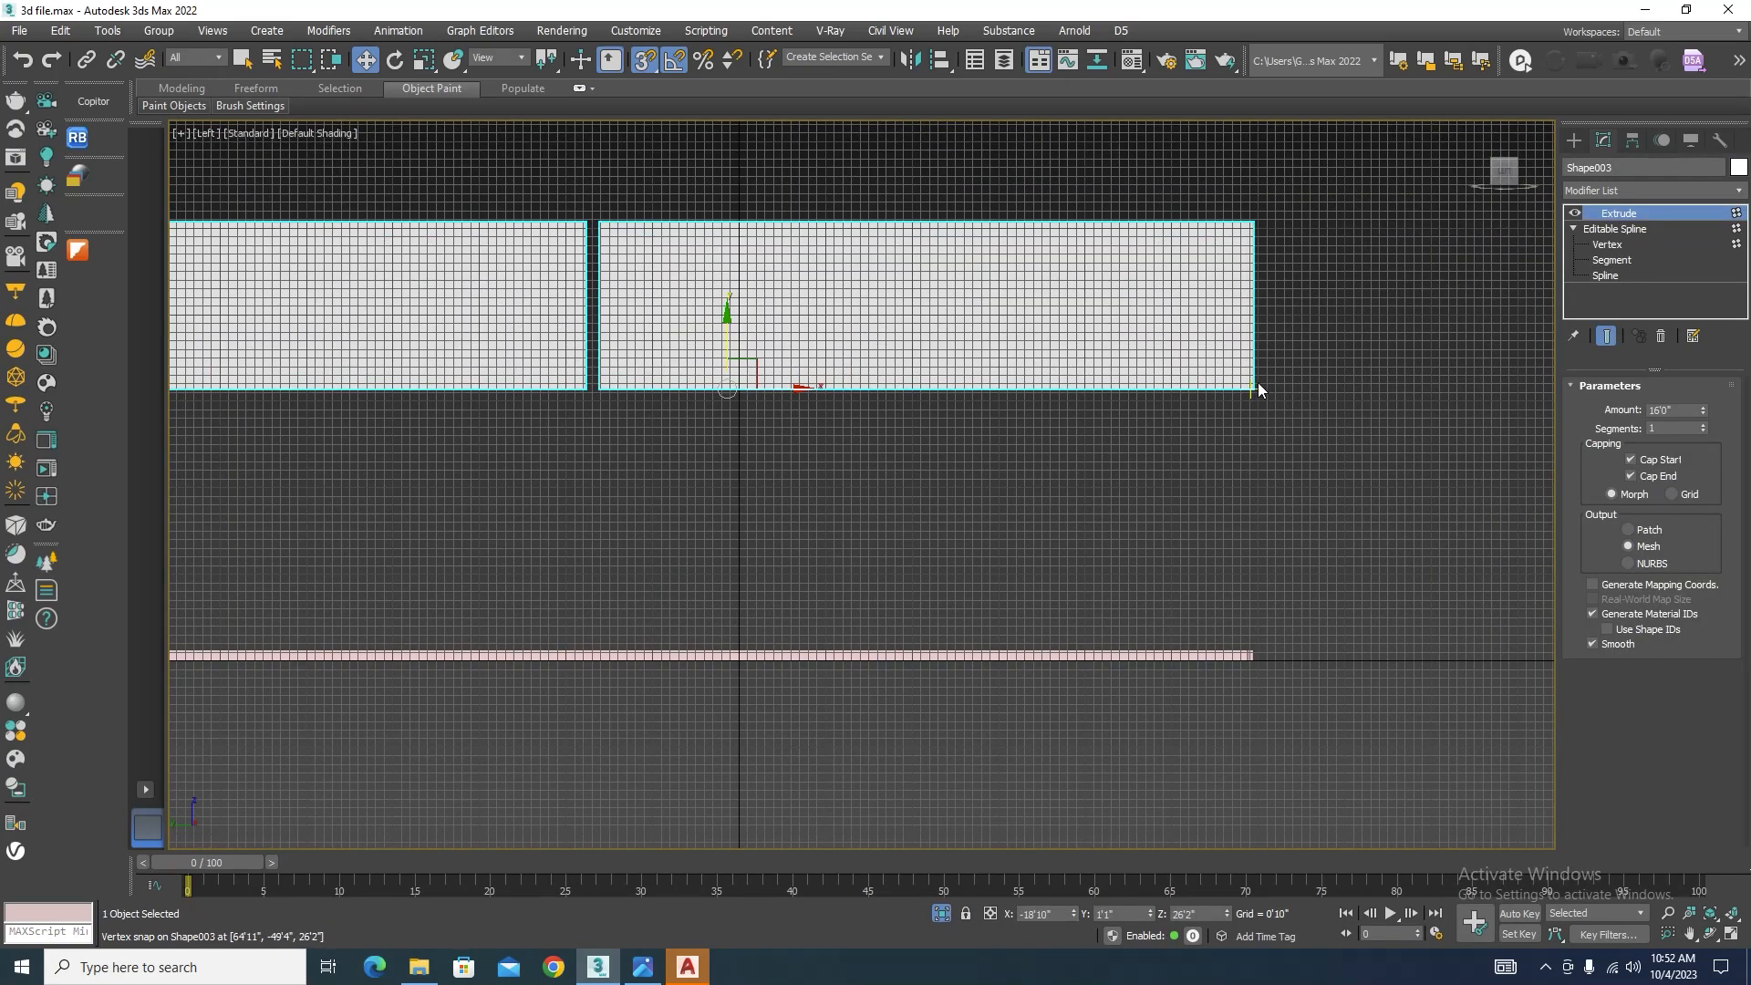
drag(1250, 388, 1252, 651)
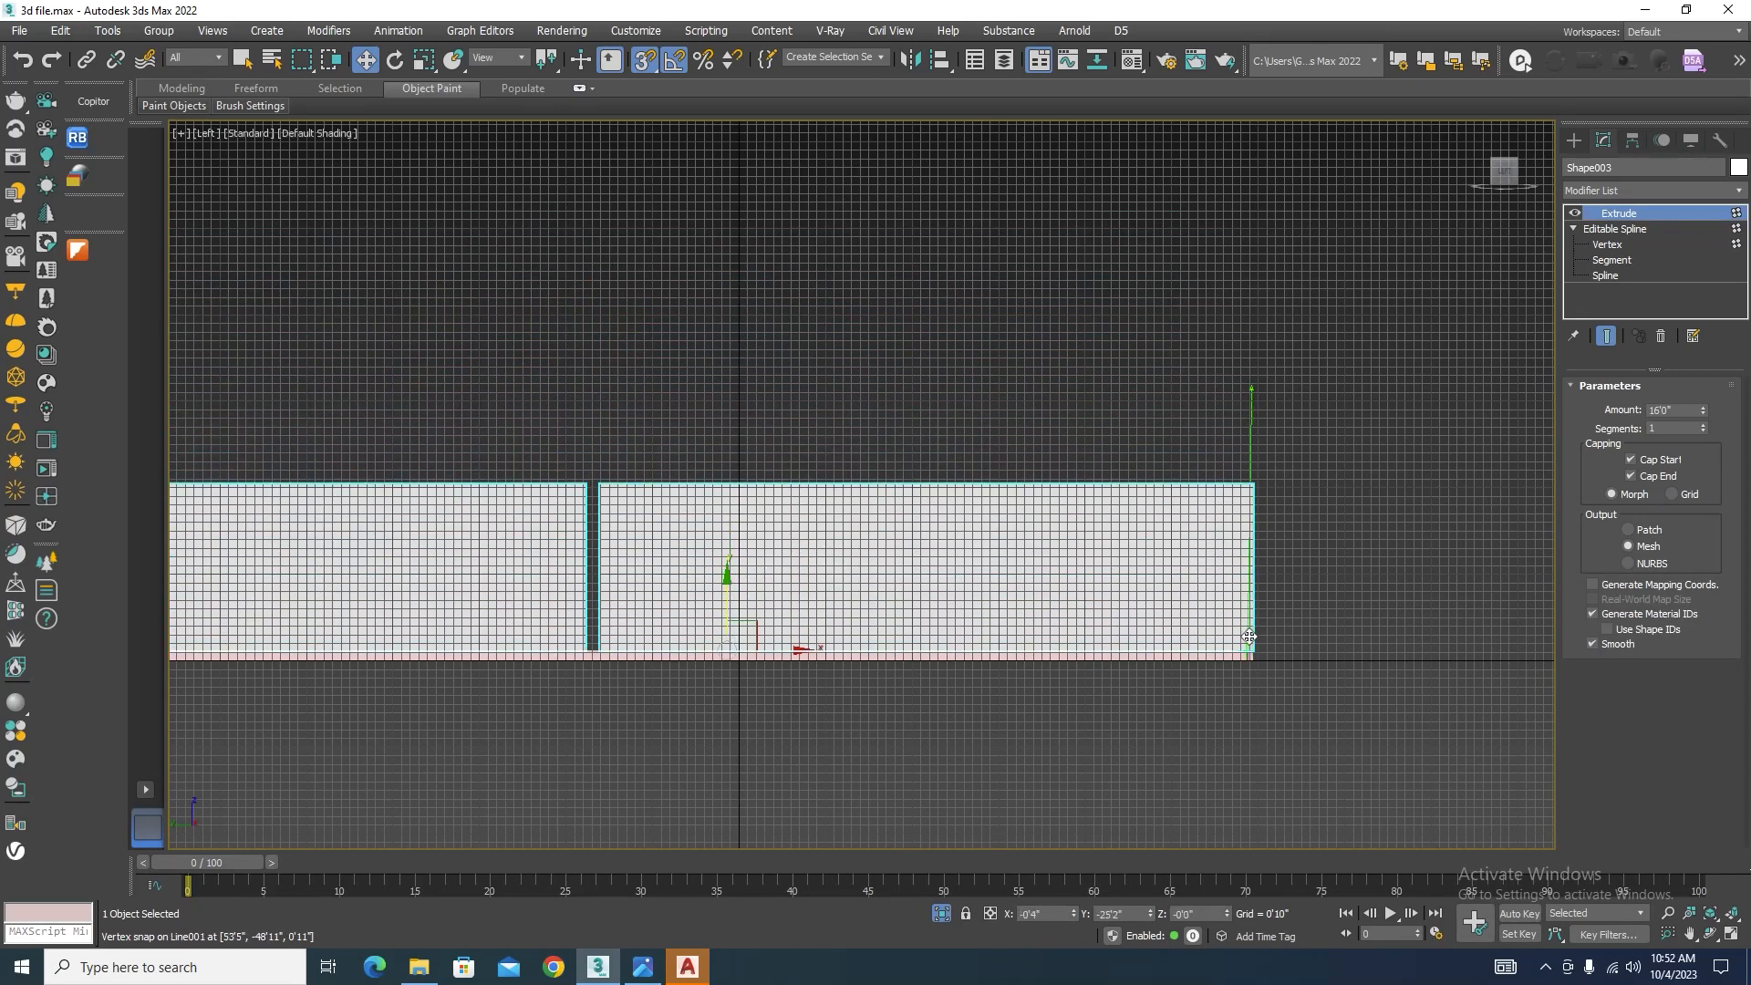
scroll(1185, 602, down, 5)
alt+middle_drag(1080, 531, 992, 598)
click(955, 812)
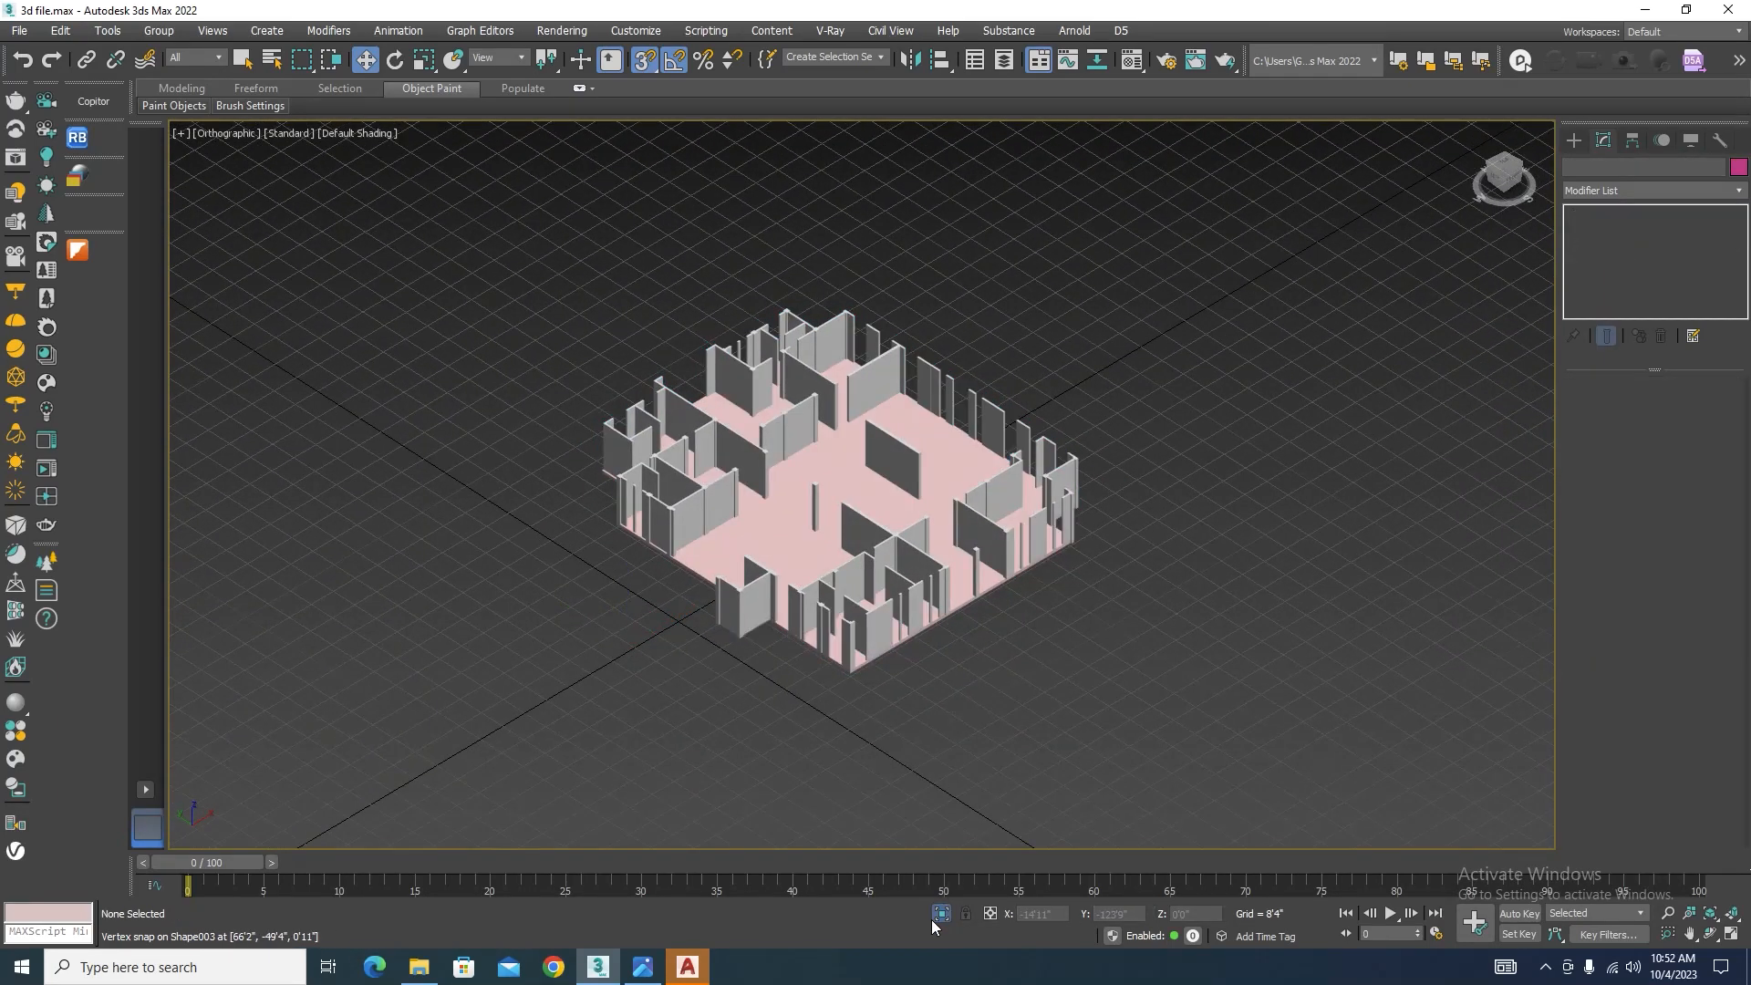
Step: Select the floor plan linework, frame the east porch outline in a wireframe top view, and bring up the spline shape tools
scroll(1060, 777, up, 5)
click(1059, 555)
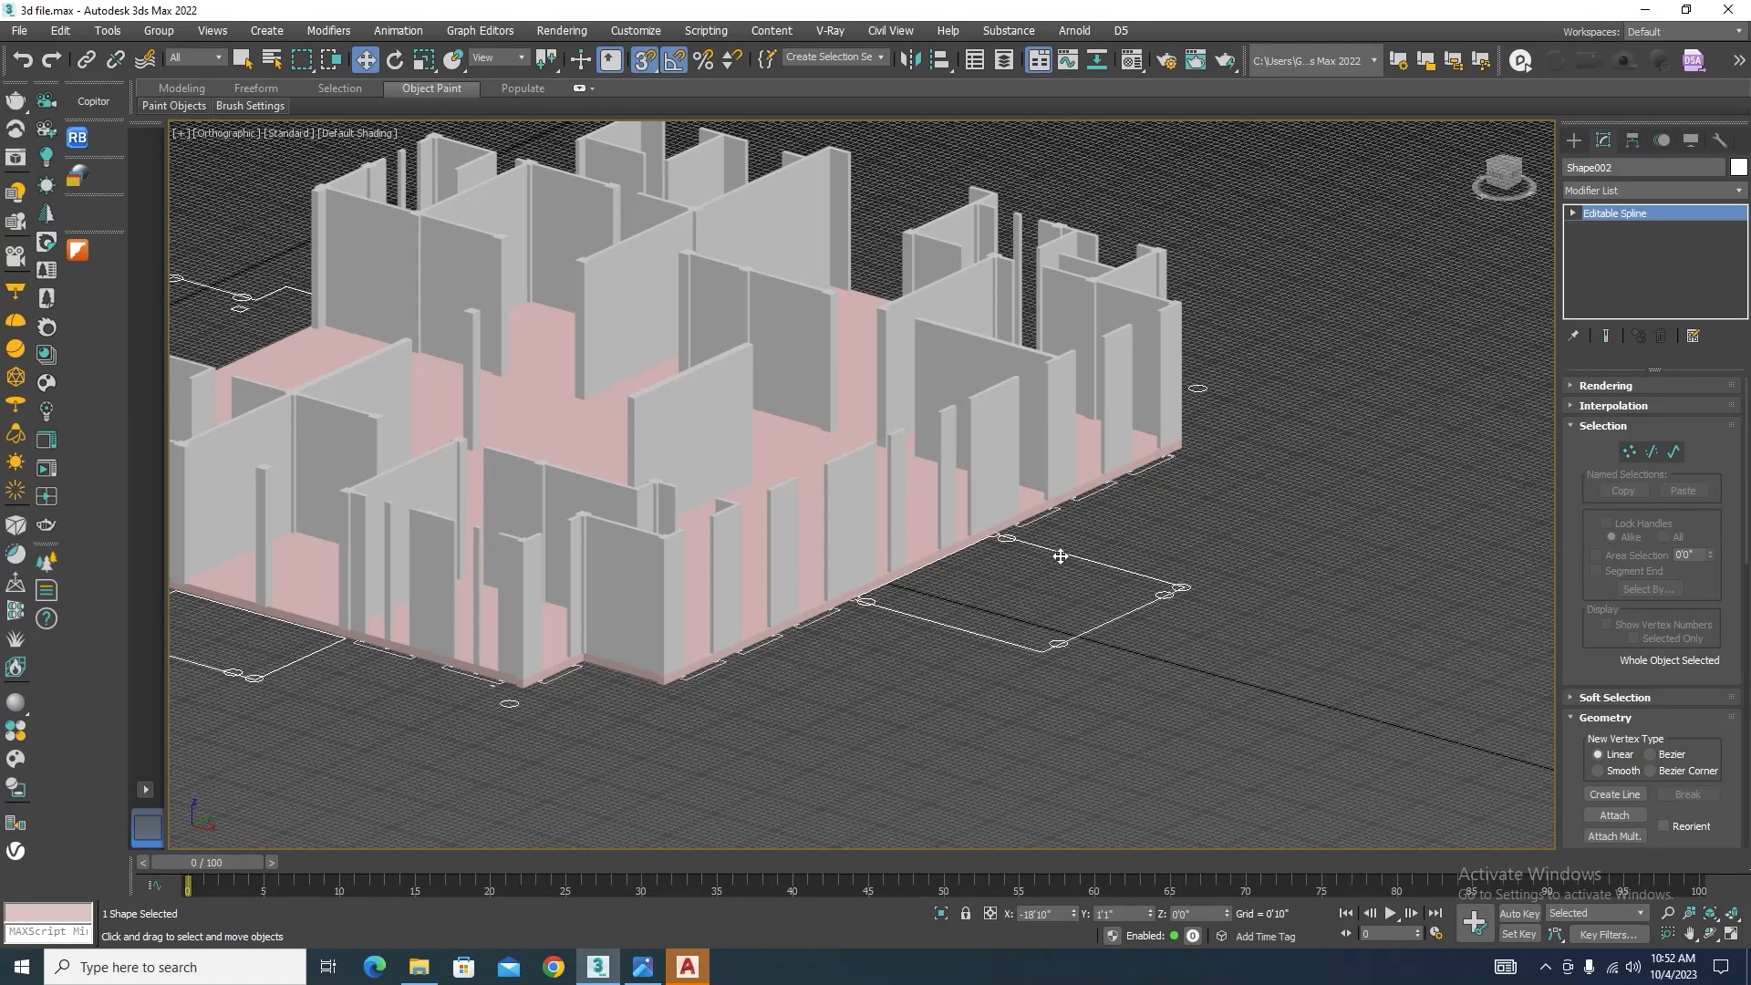
key(t)
scroll(1034, 453, up, 8)
key(F3)
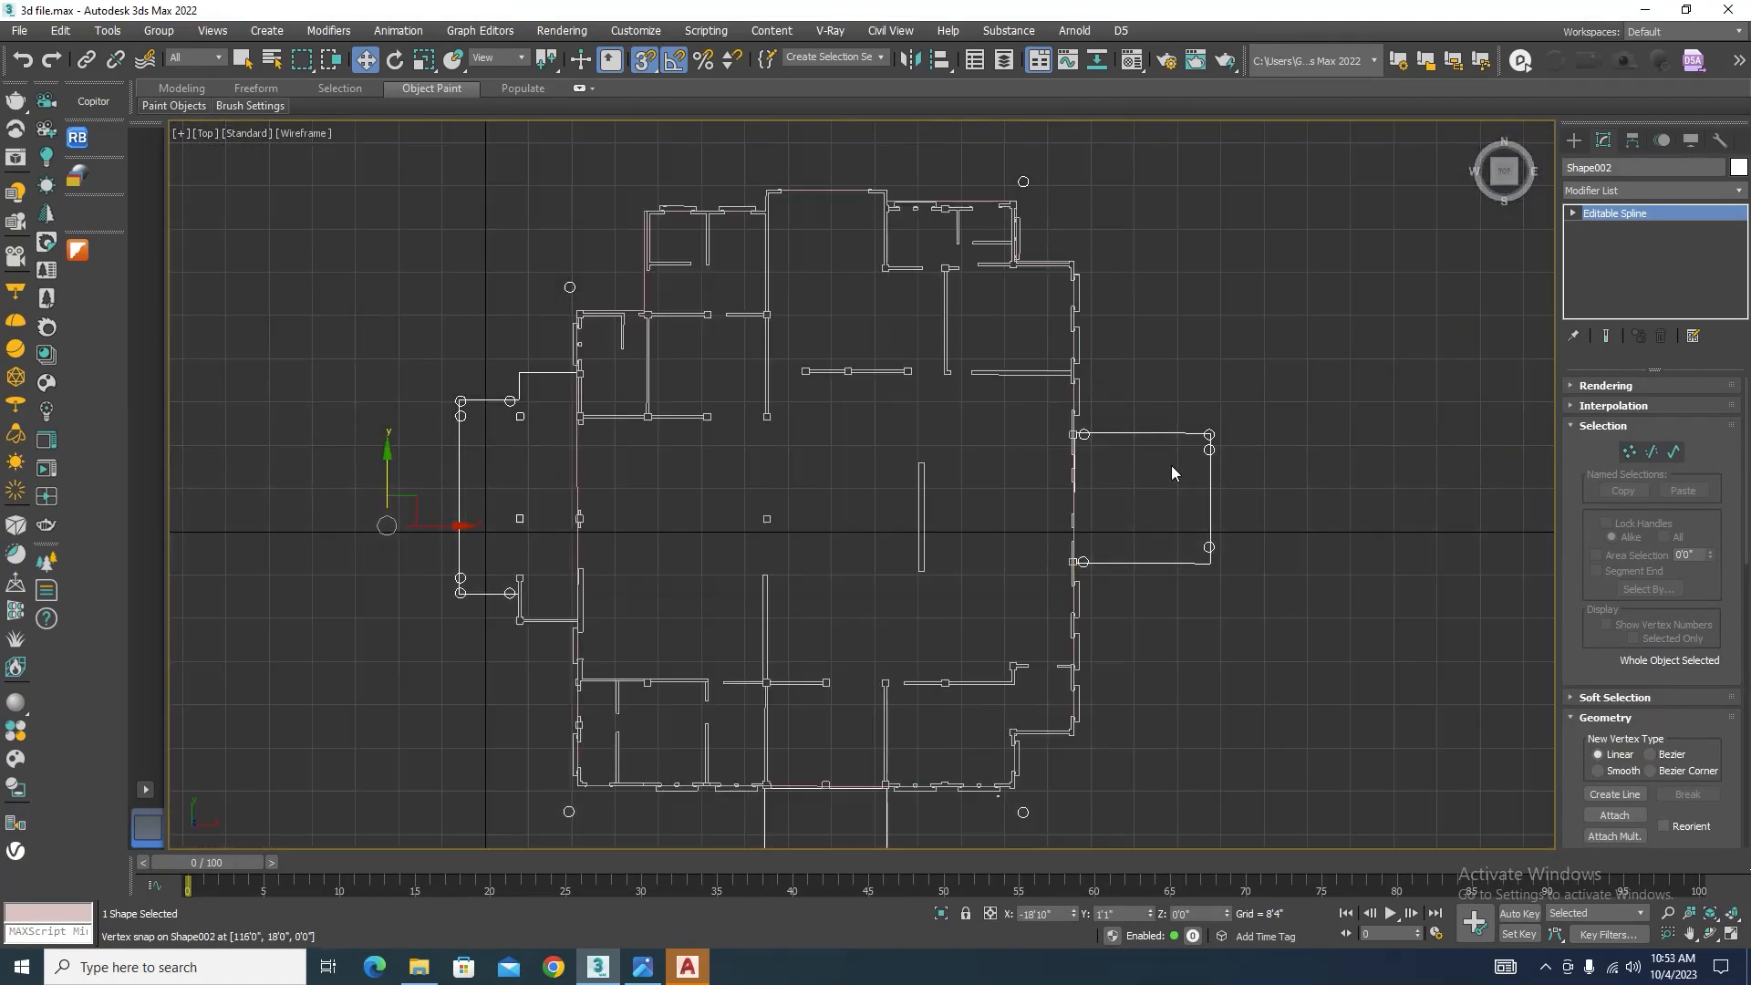
scroll(1171, 467, up, 3)
click(1575, 144)
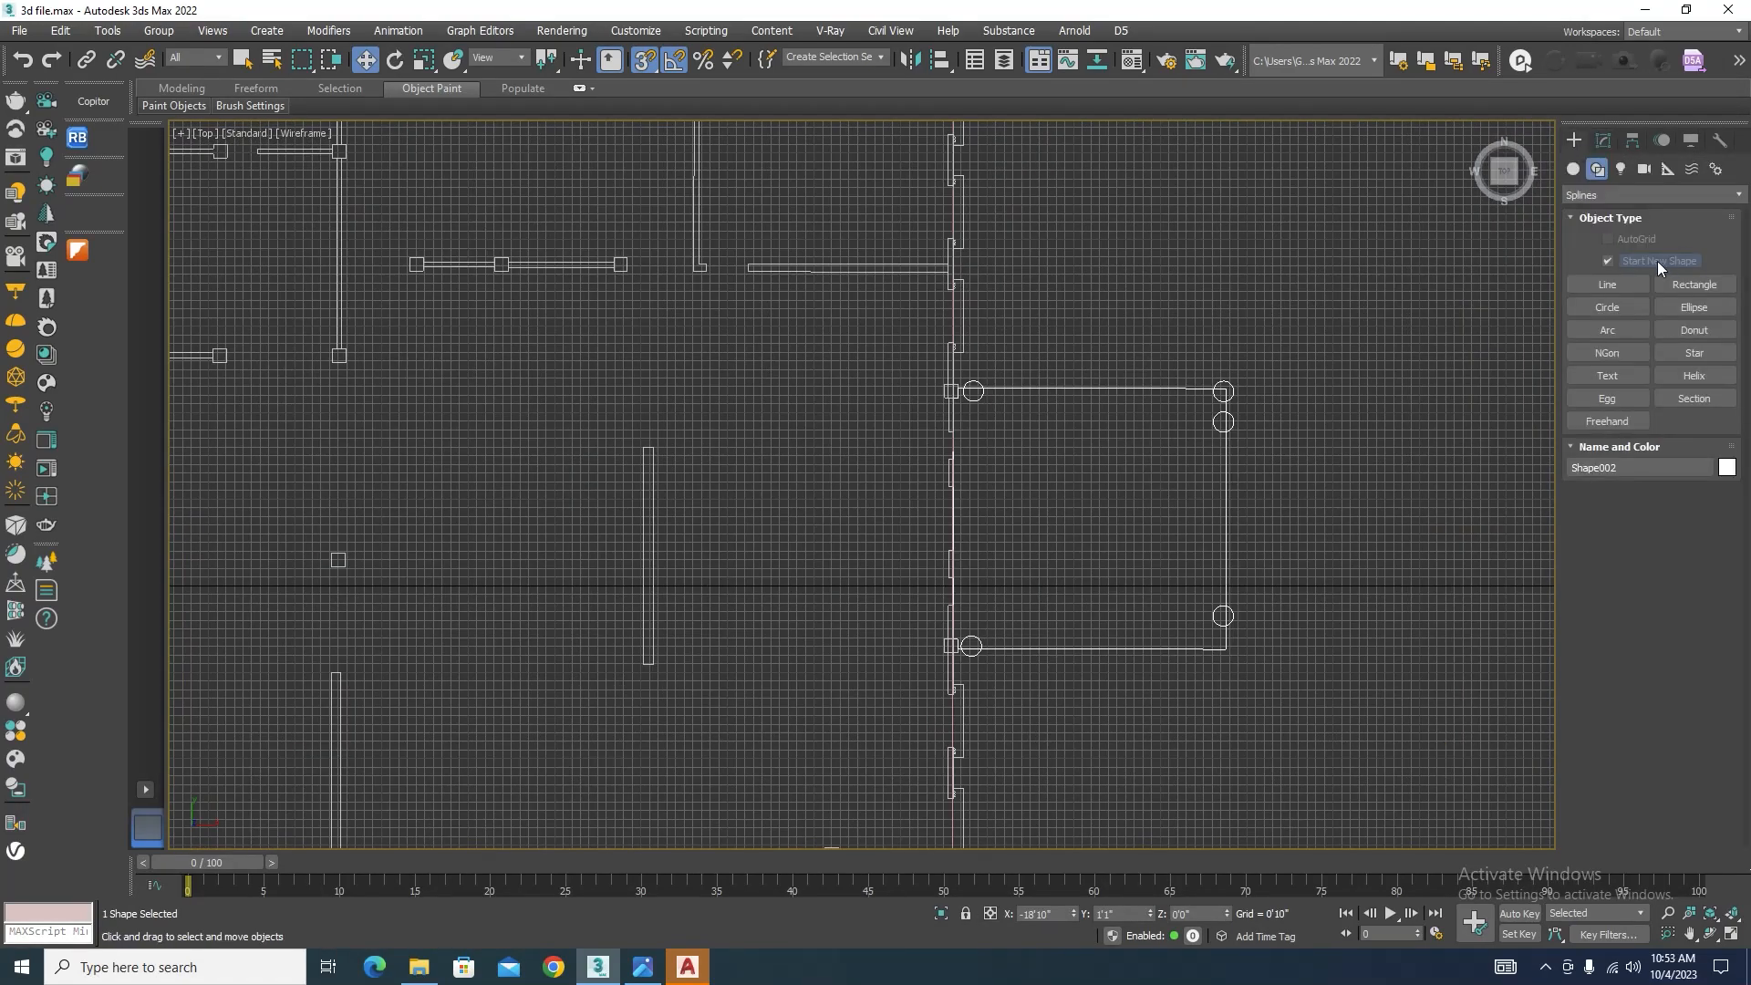
Step: Examine the east porch outline beside the floor slab in a shaded 3D view
scroll(1076, 376, down, 6)
mouse_move(1179, 570)
alt+middle_down()
mouse_move(1131, 479)
mouse_move(1146, 617)
alt+middle_up()
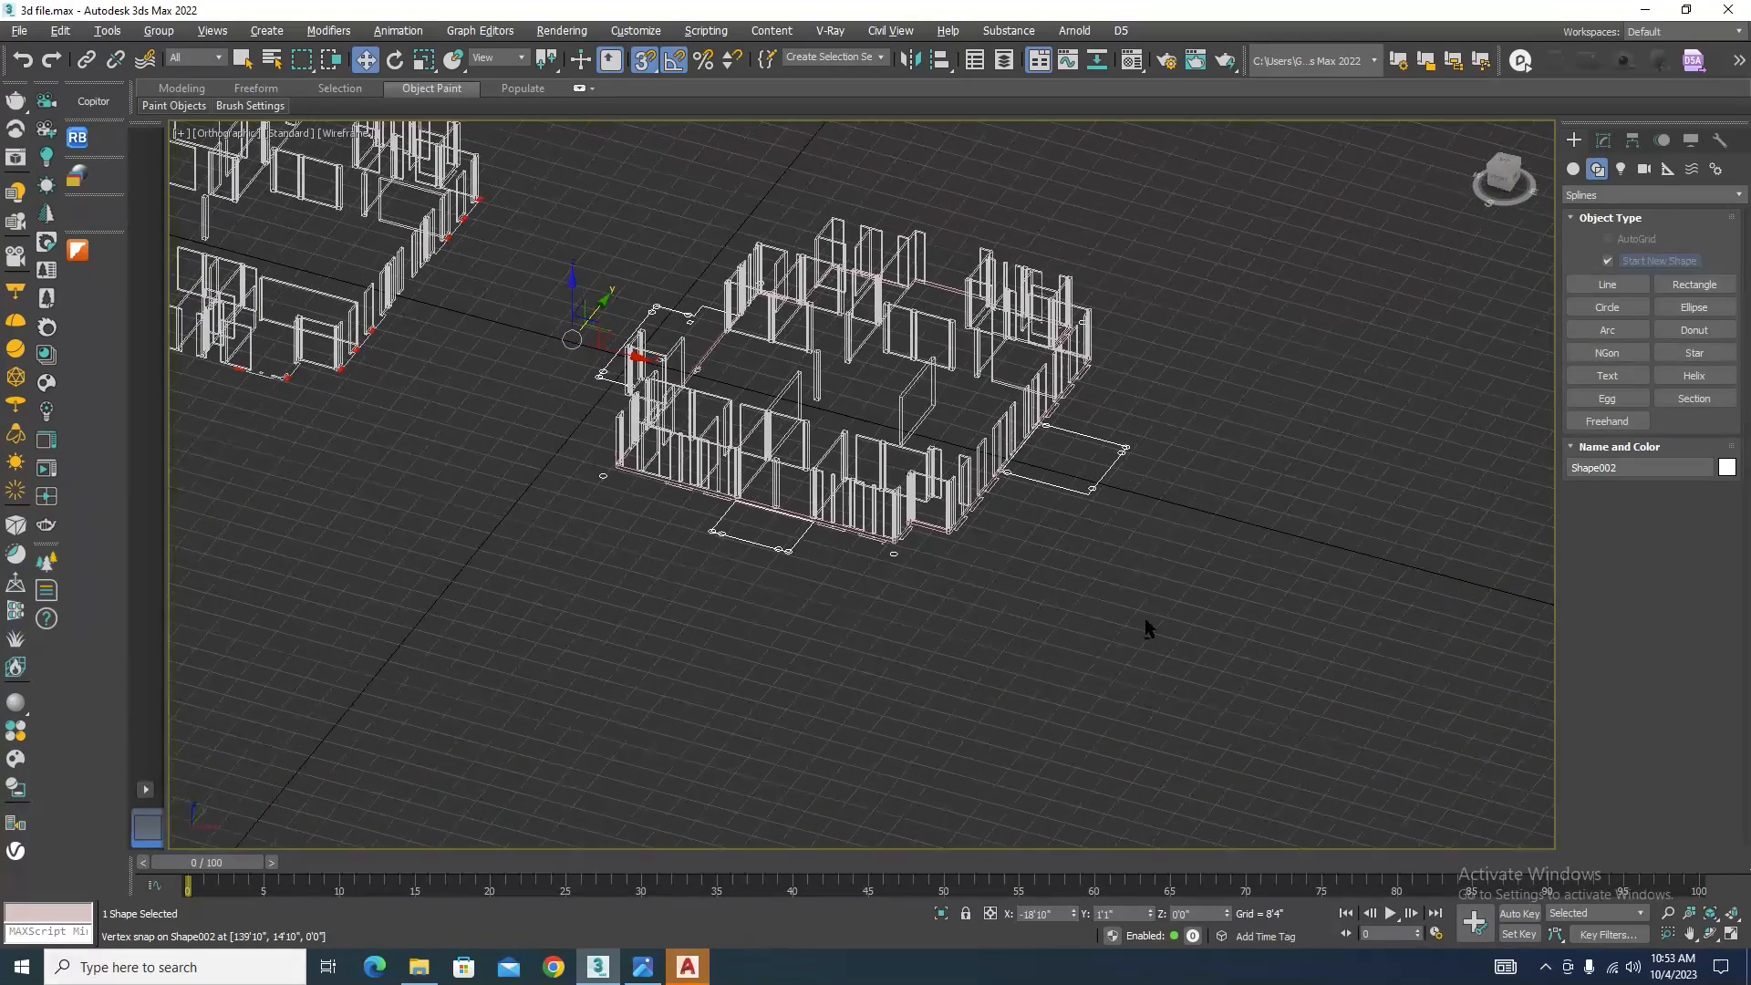
click(1144, 622)
scroll(1103, 593, up, 6)
key(F3)
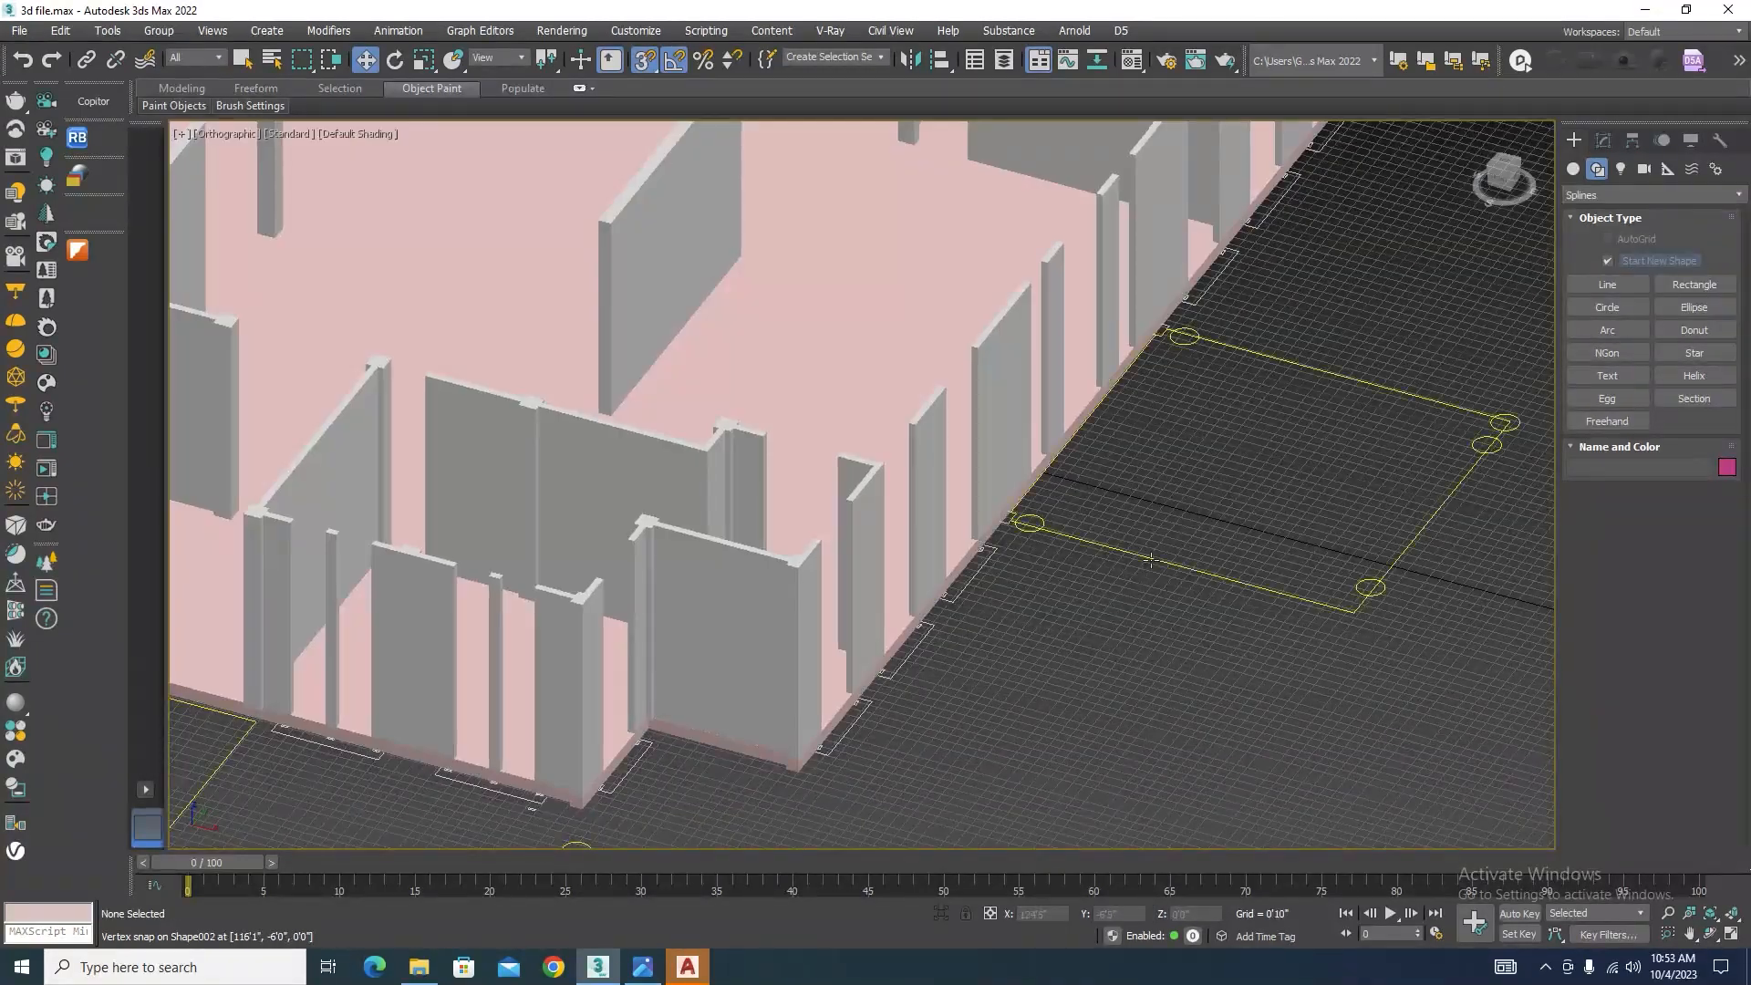
click(1151, 558)
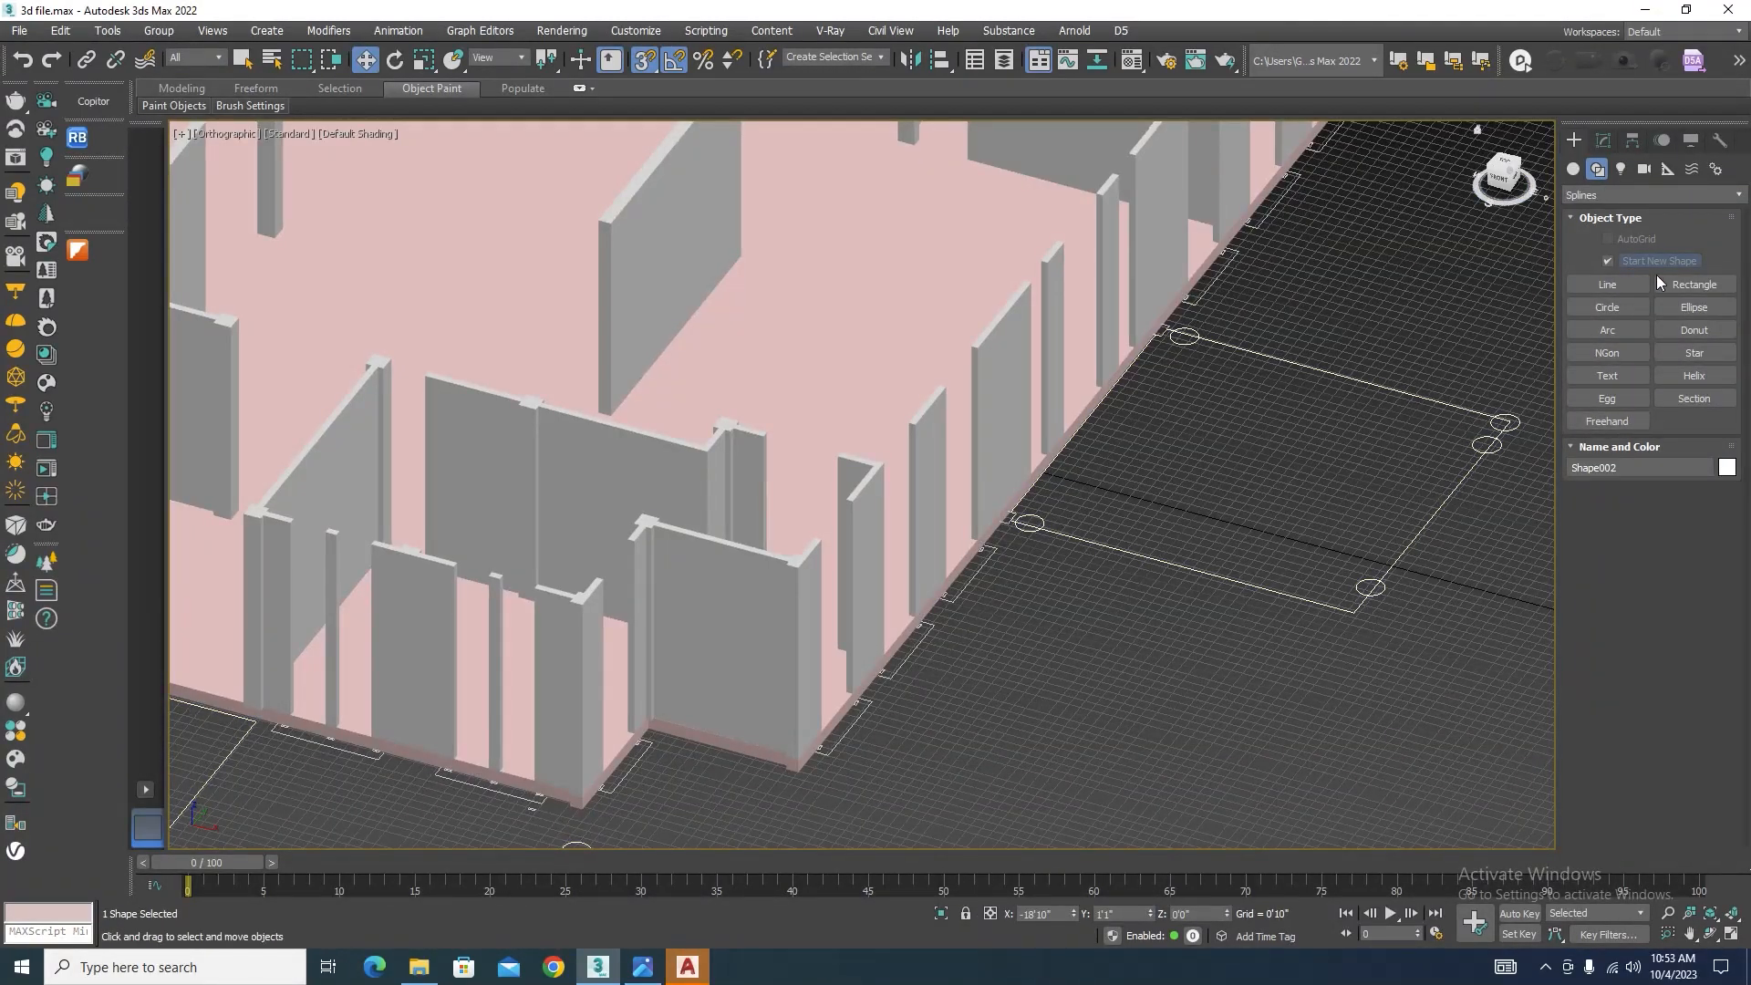
Step: In the wireframe top view, draw a rectangle about 26'3" wide and 25'5" long over the east porch outline, snapping to its opposite corners
click(1682, 287)
key(t)
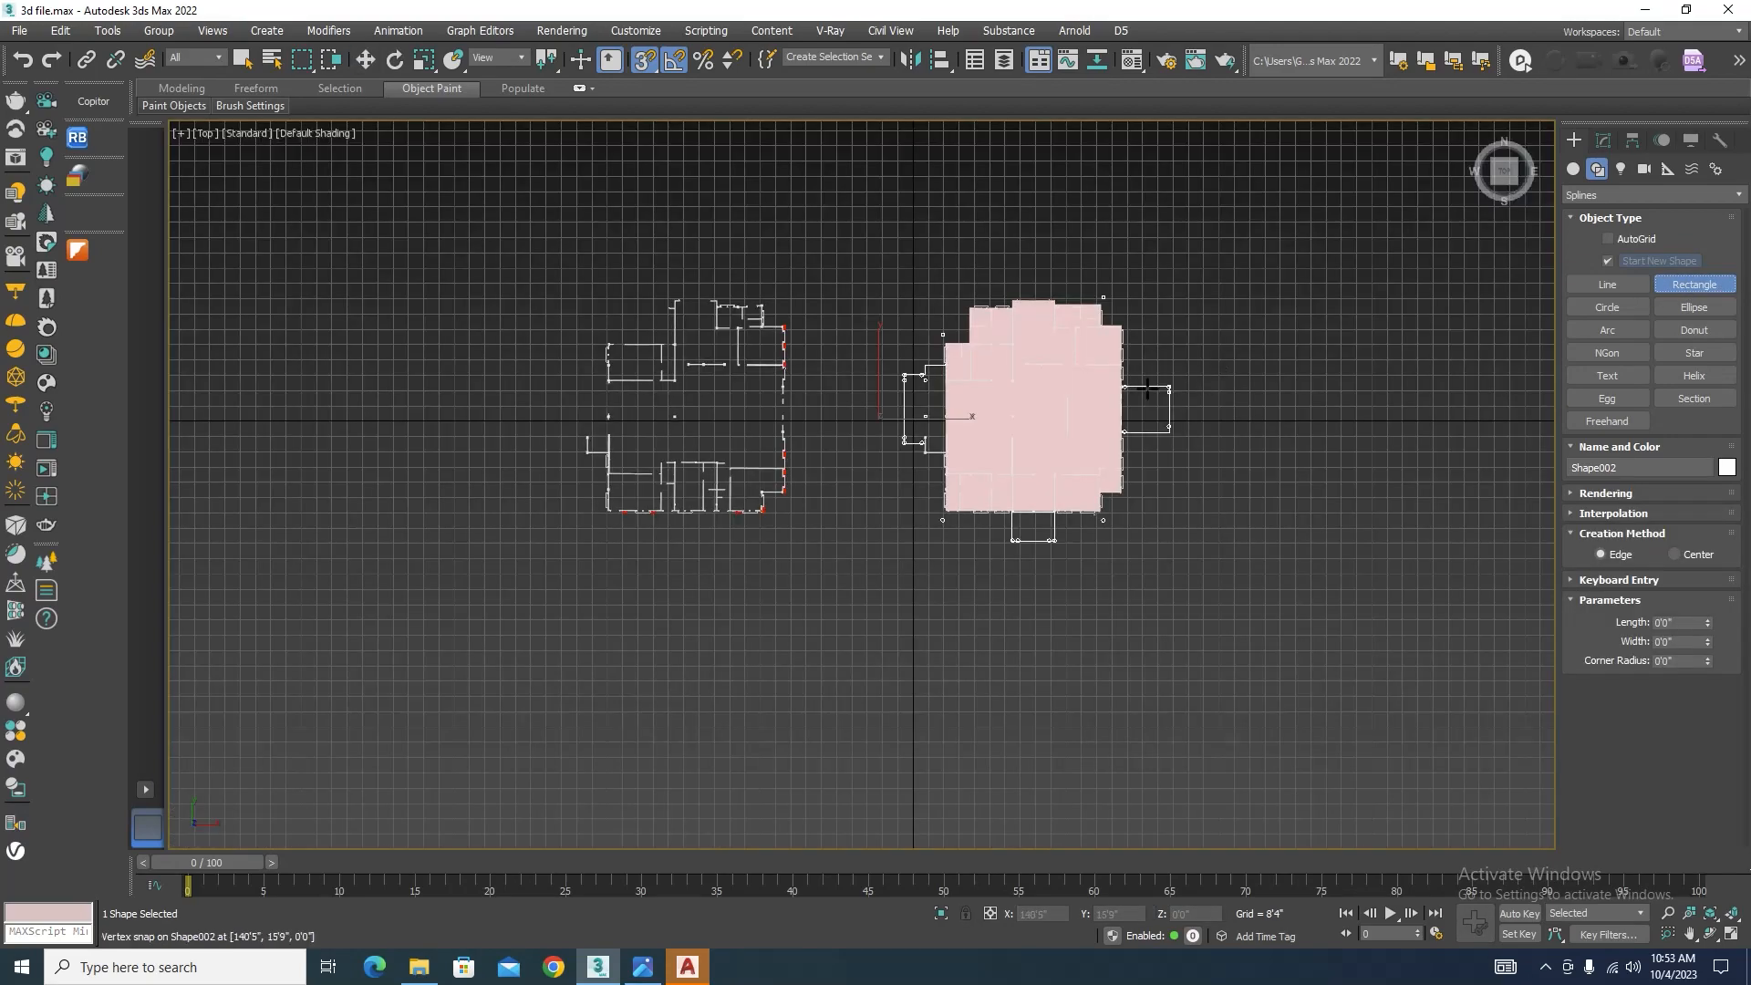
scroll(1058, 428, up, 8)
key(F3)
scroll(1018, 405, up, 5)
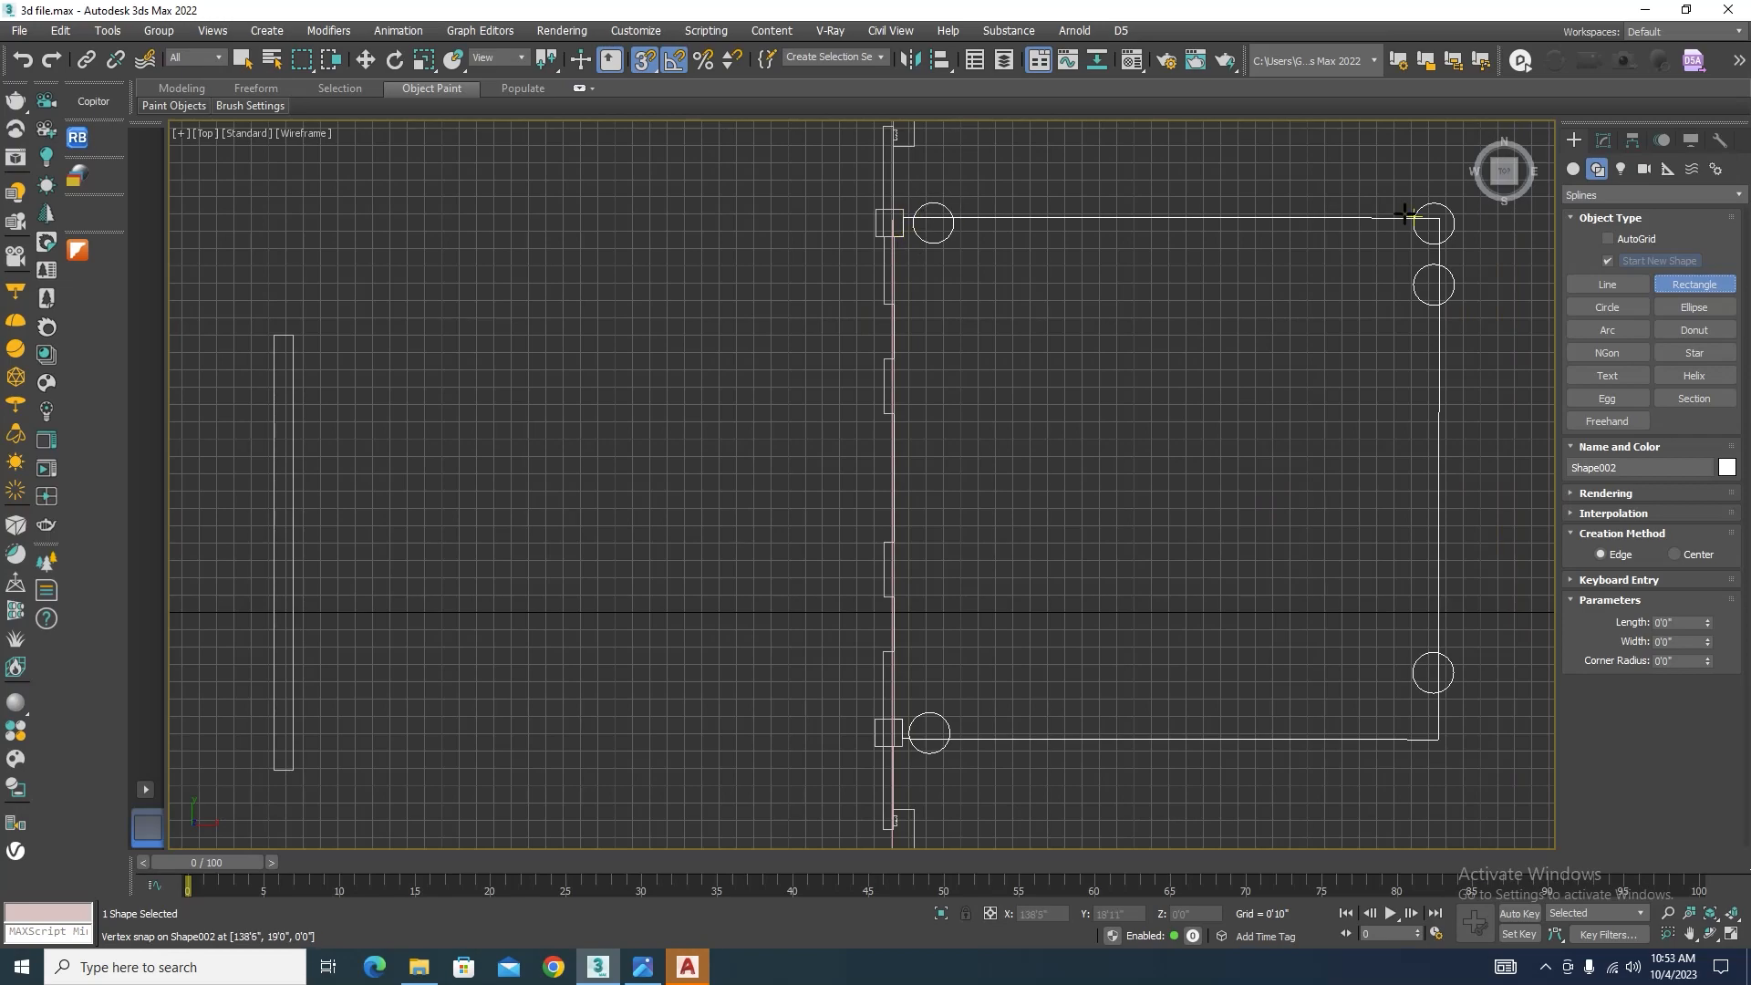
drag(1438, 217, 888, 737)
right_click(1020, 648)
key(alt+ctrl+z)
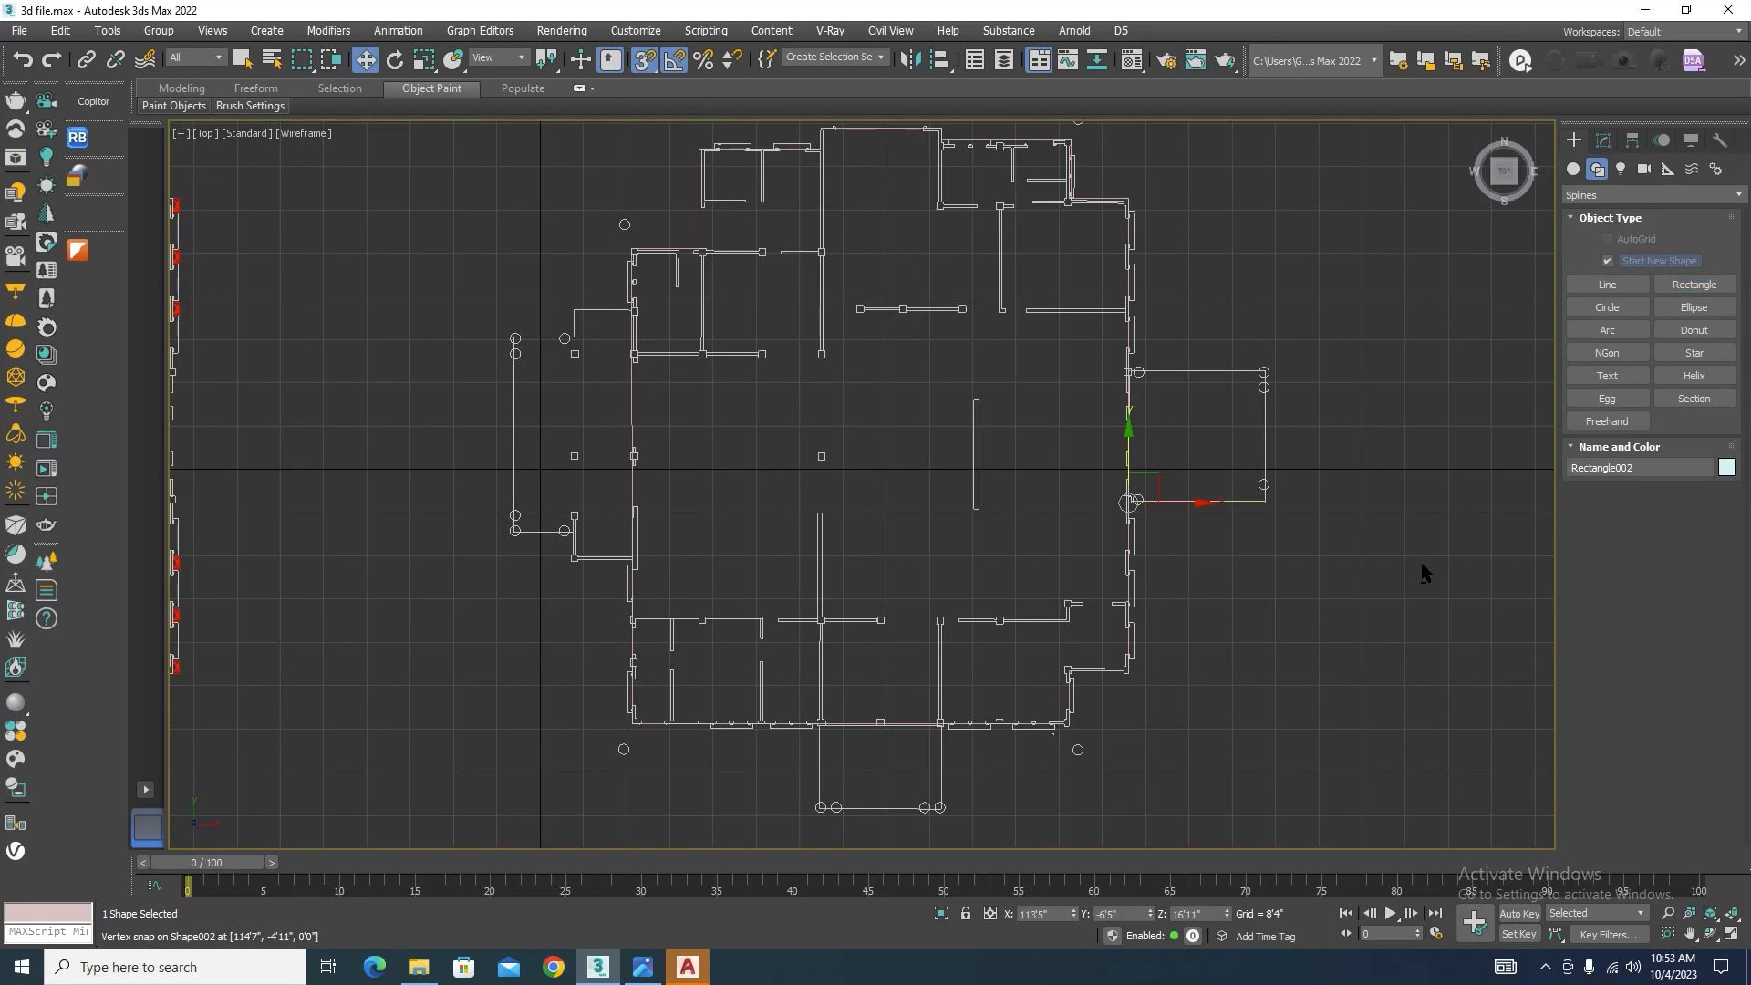
Step: In a shaded 3D view, select the east porch rectangle and extrude it by 6 inches
alt+middle_drag(1420, 561, 1352, 471)
key(F3)
scroll(1308, 602, up, 5)
click(1235, 574)
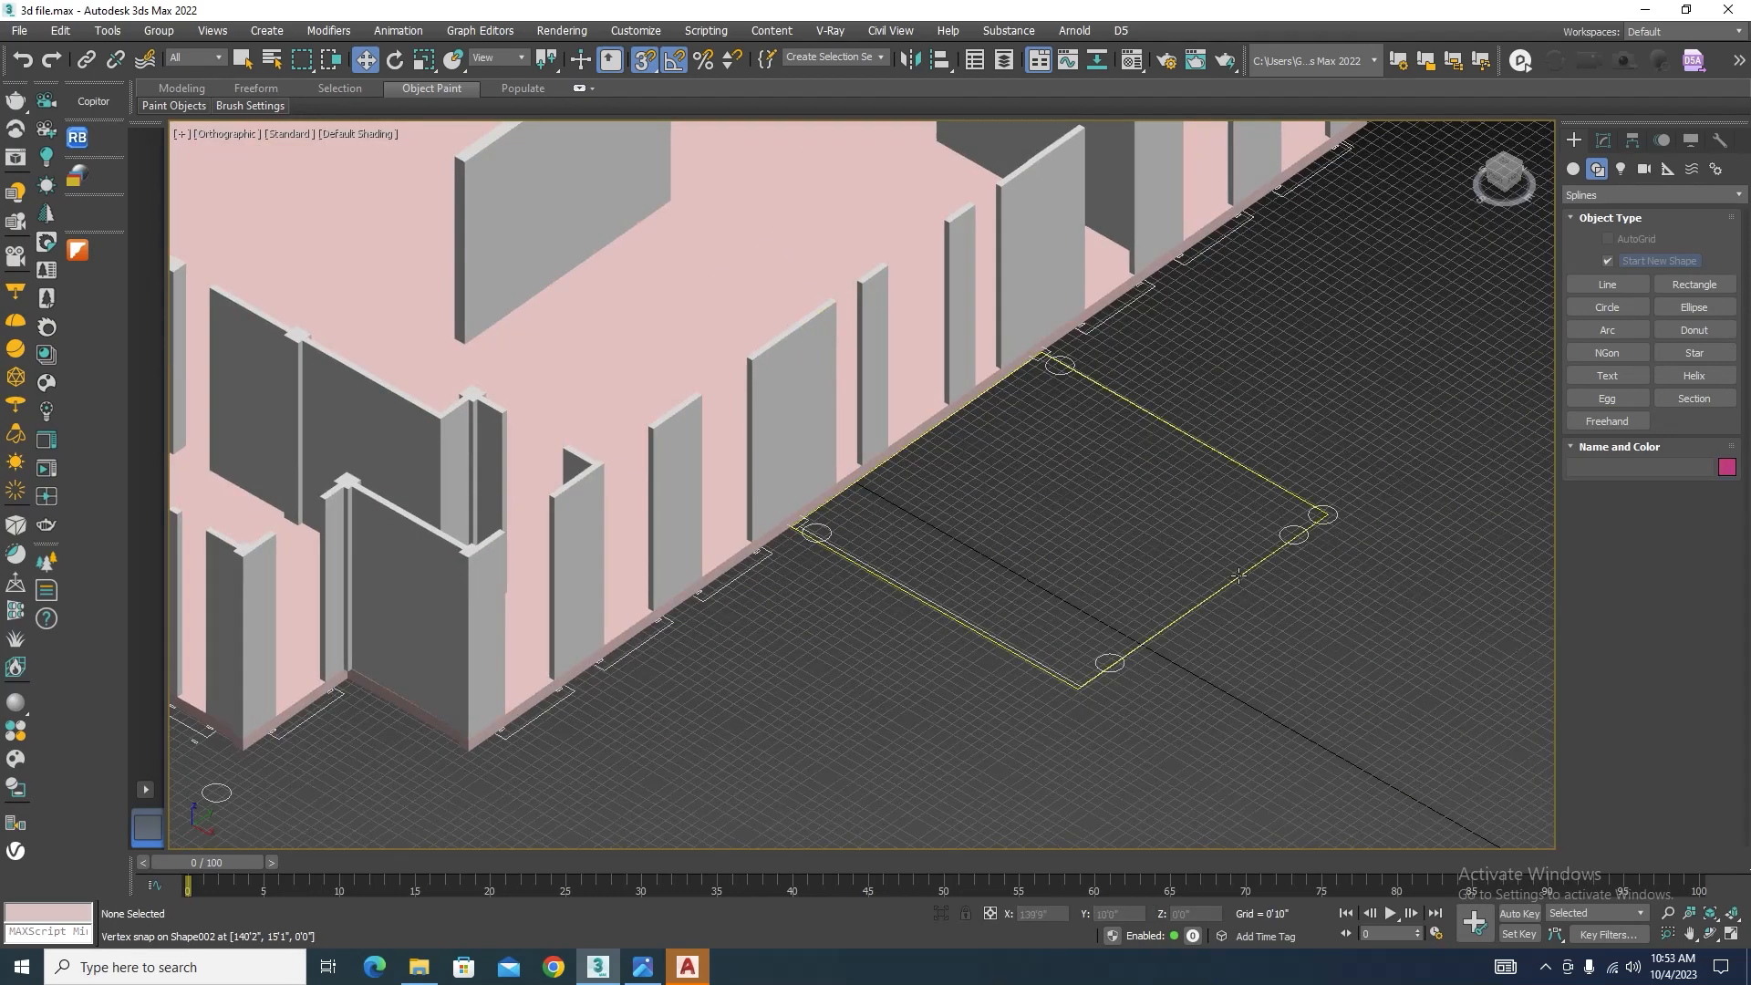
click(1604, 140)
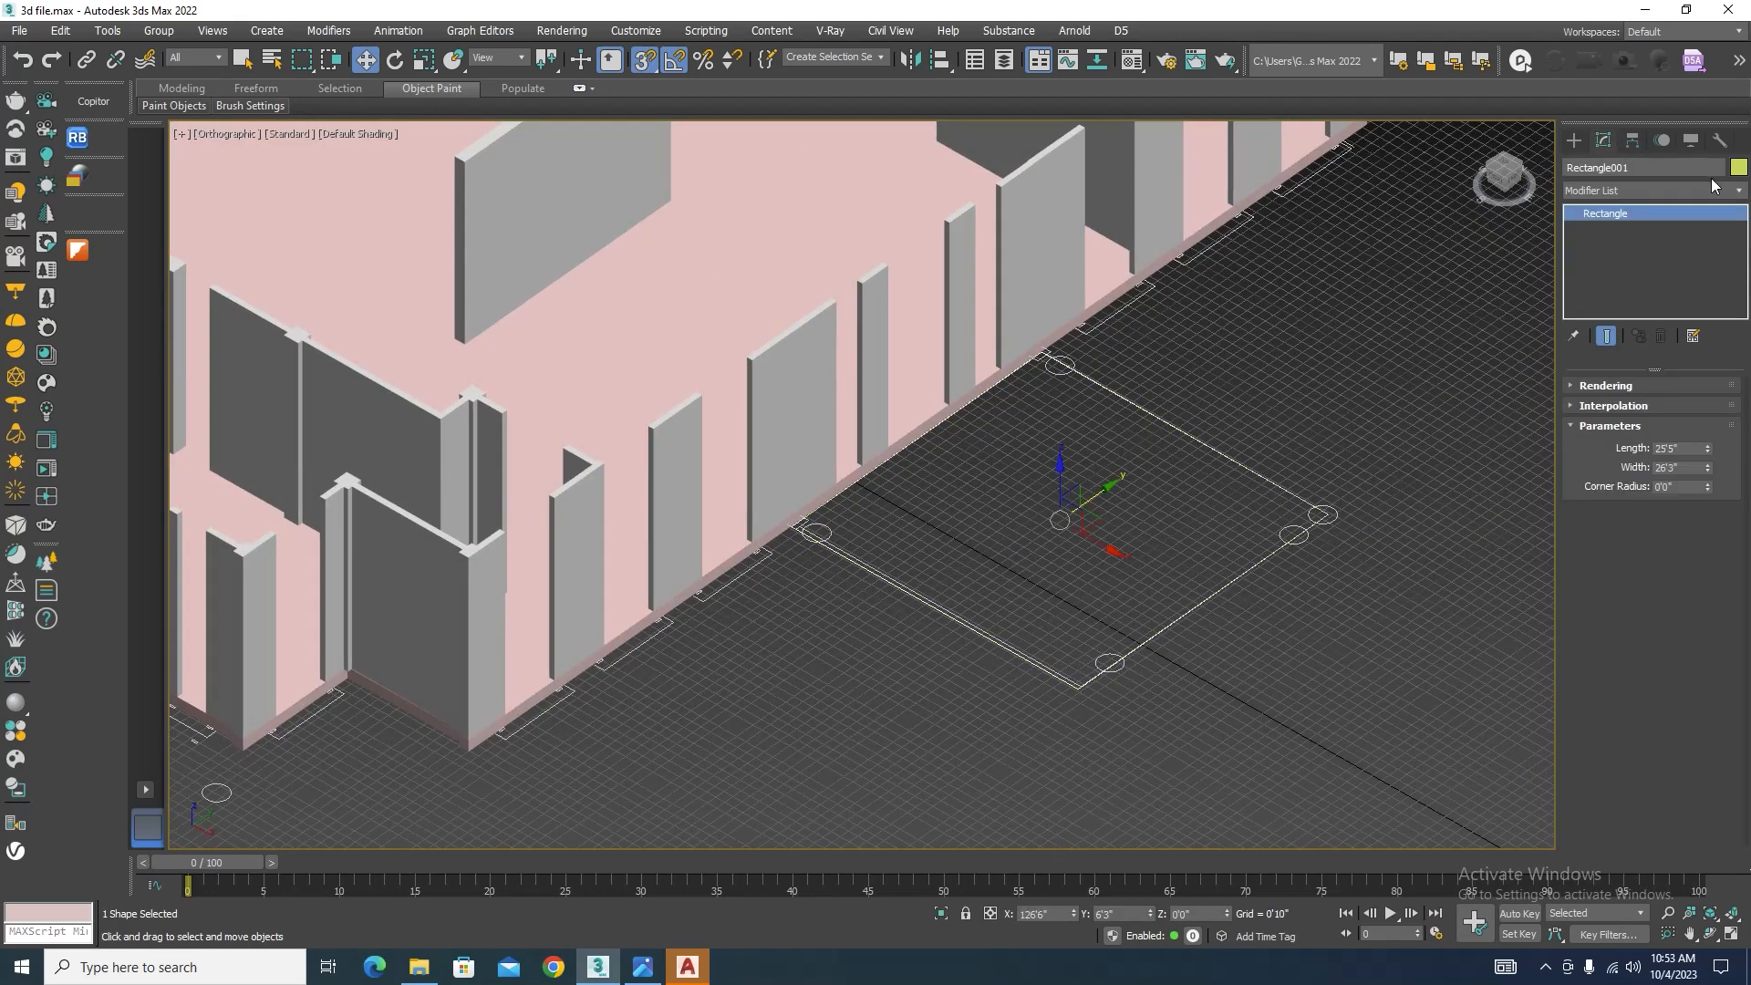
click(1650, 190)
text(ex)
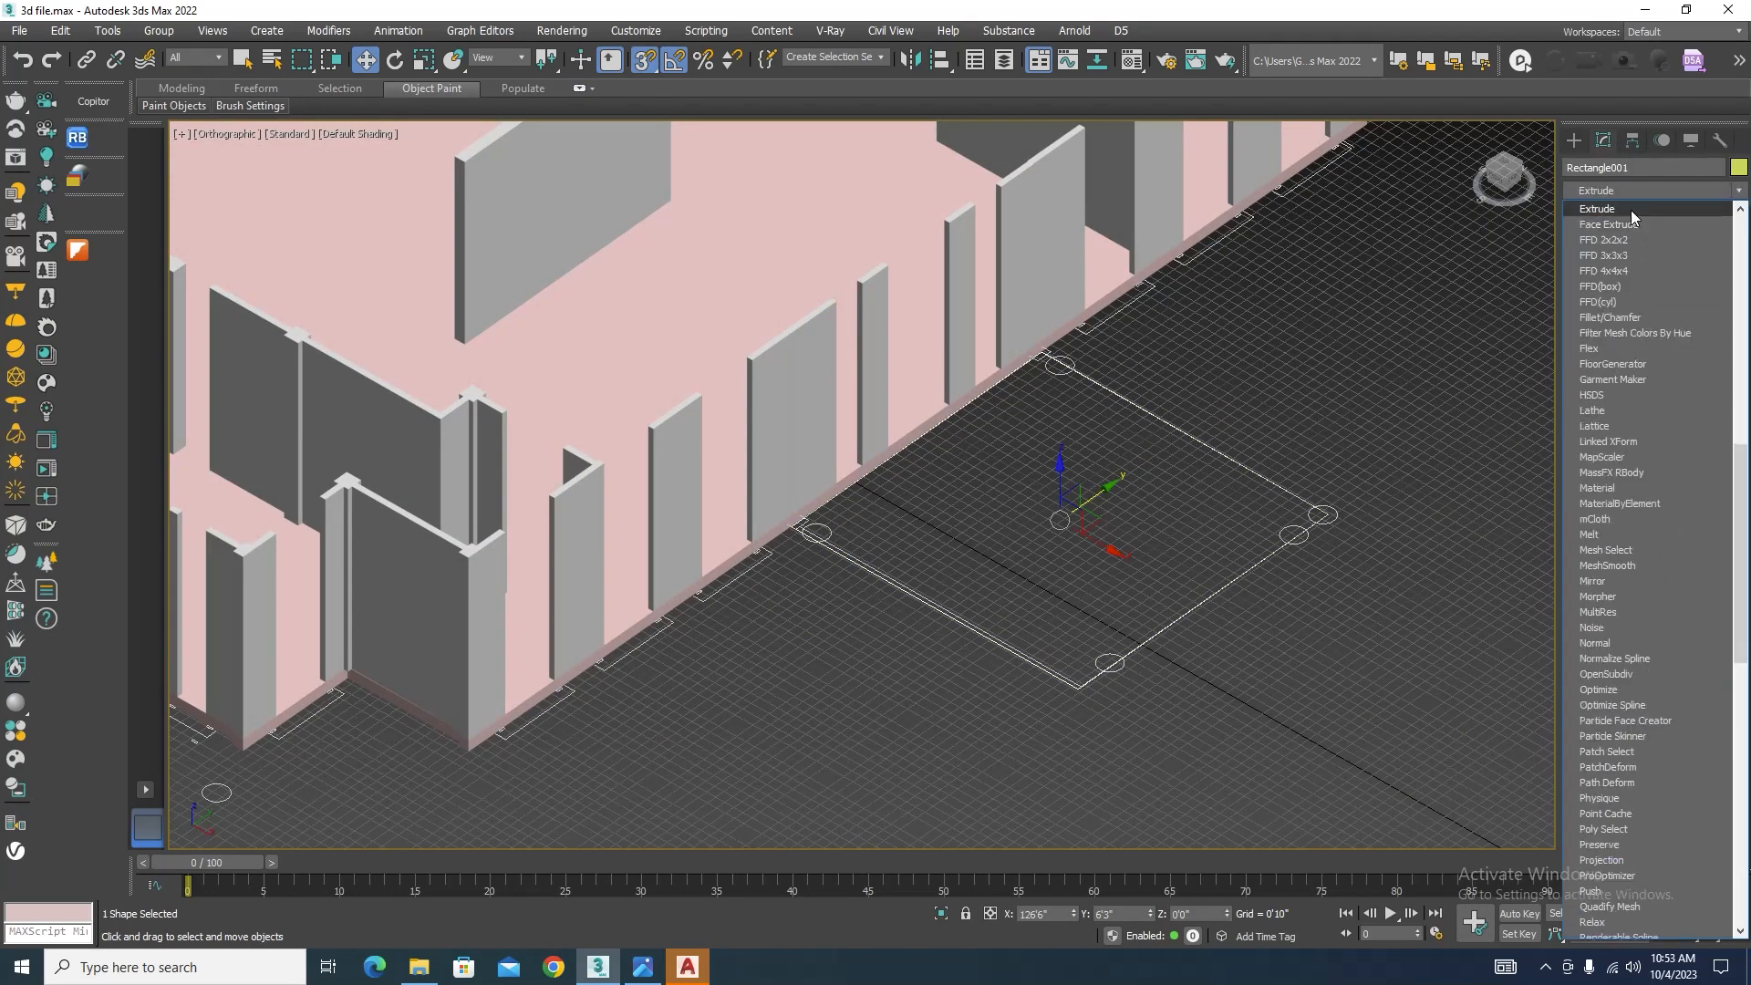
click(1630, 210)
double_click(1682, 410)
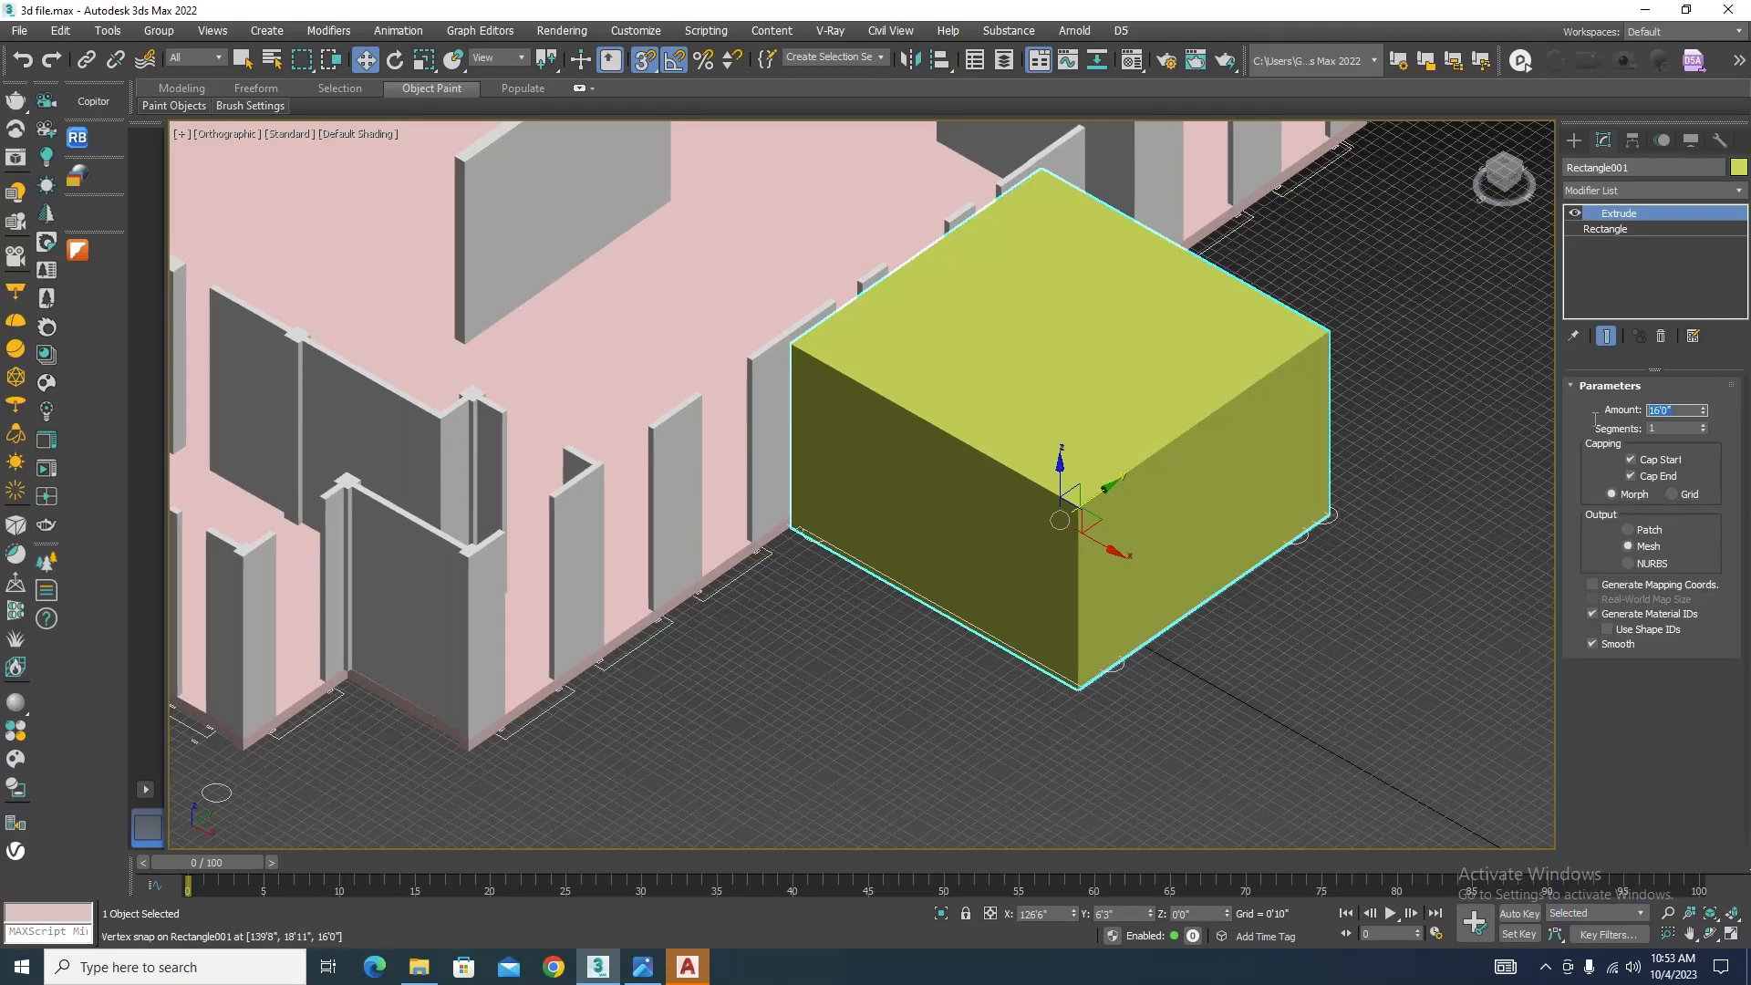
text(6)
key(Return)
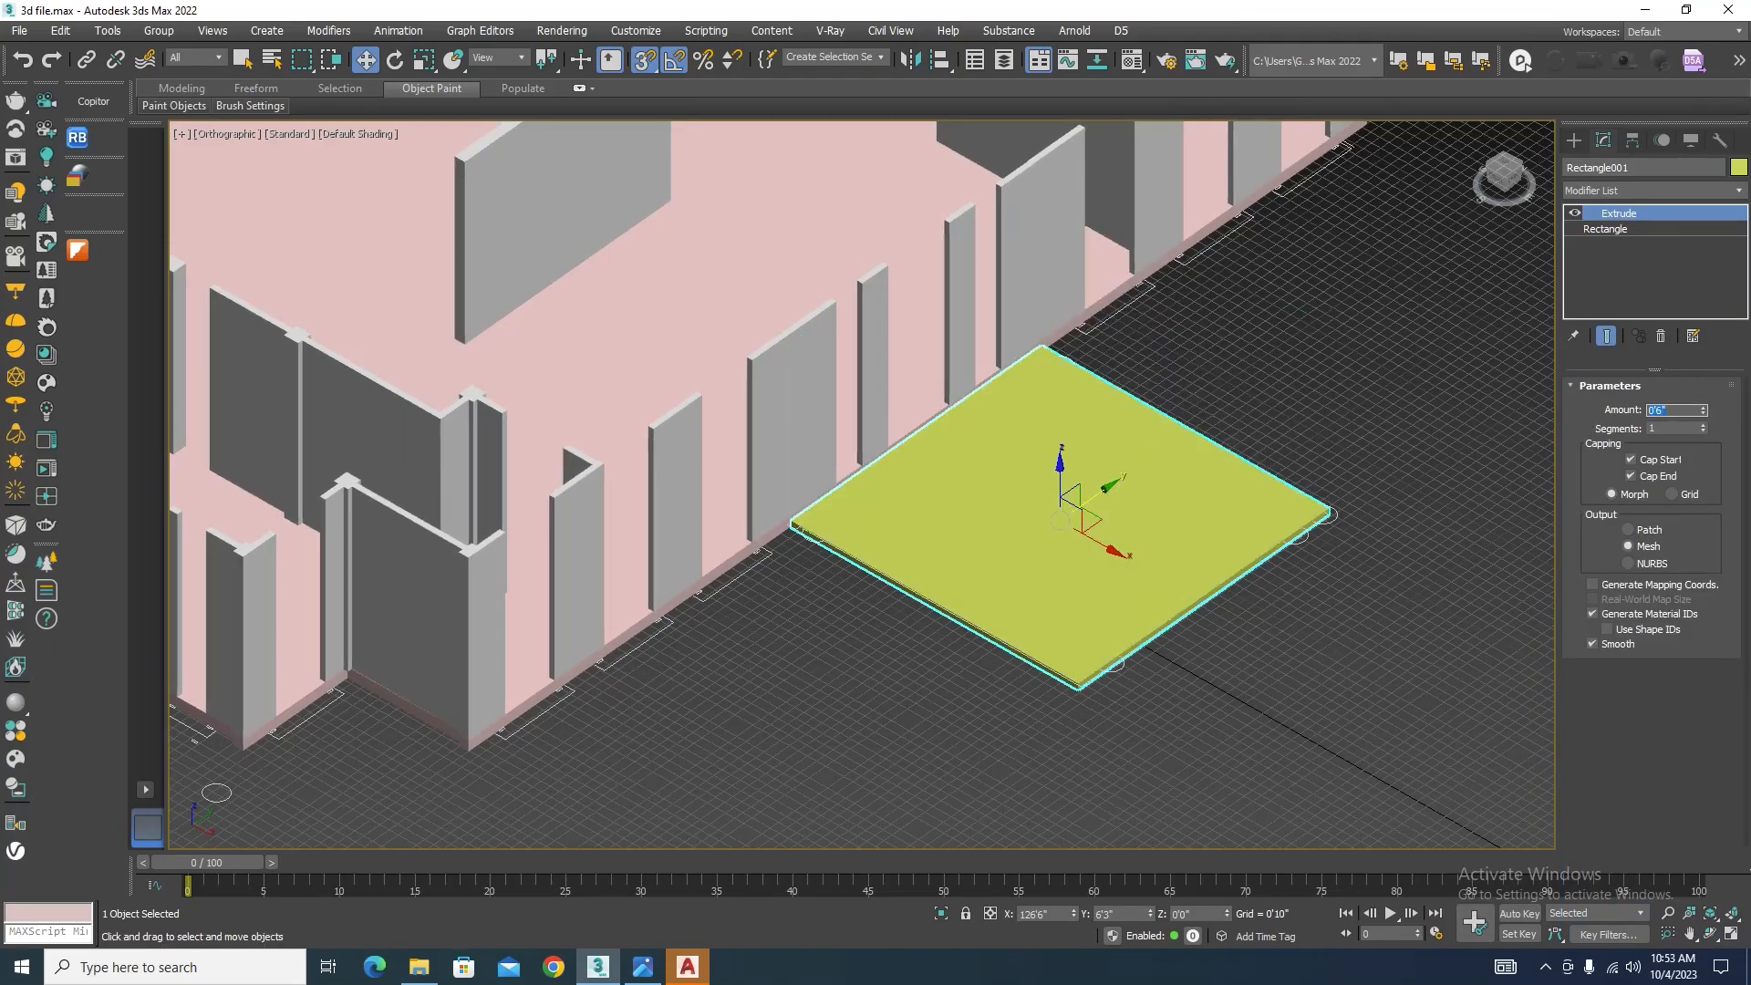
Step: Set the east porch slab's extrusion amount to 1 foot and deselect the slab
alt+middle_drag(1295, 592, 1242, 571)
scroll(1195, 575, up, 5)
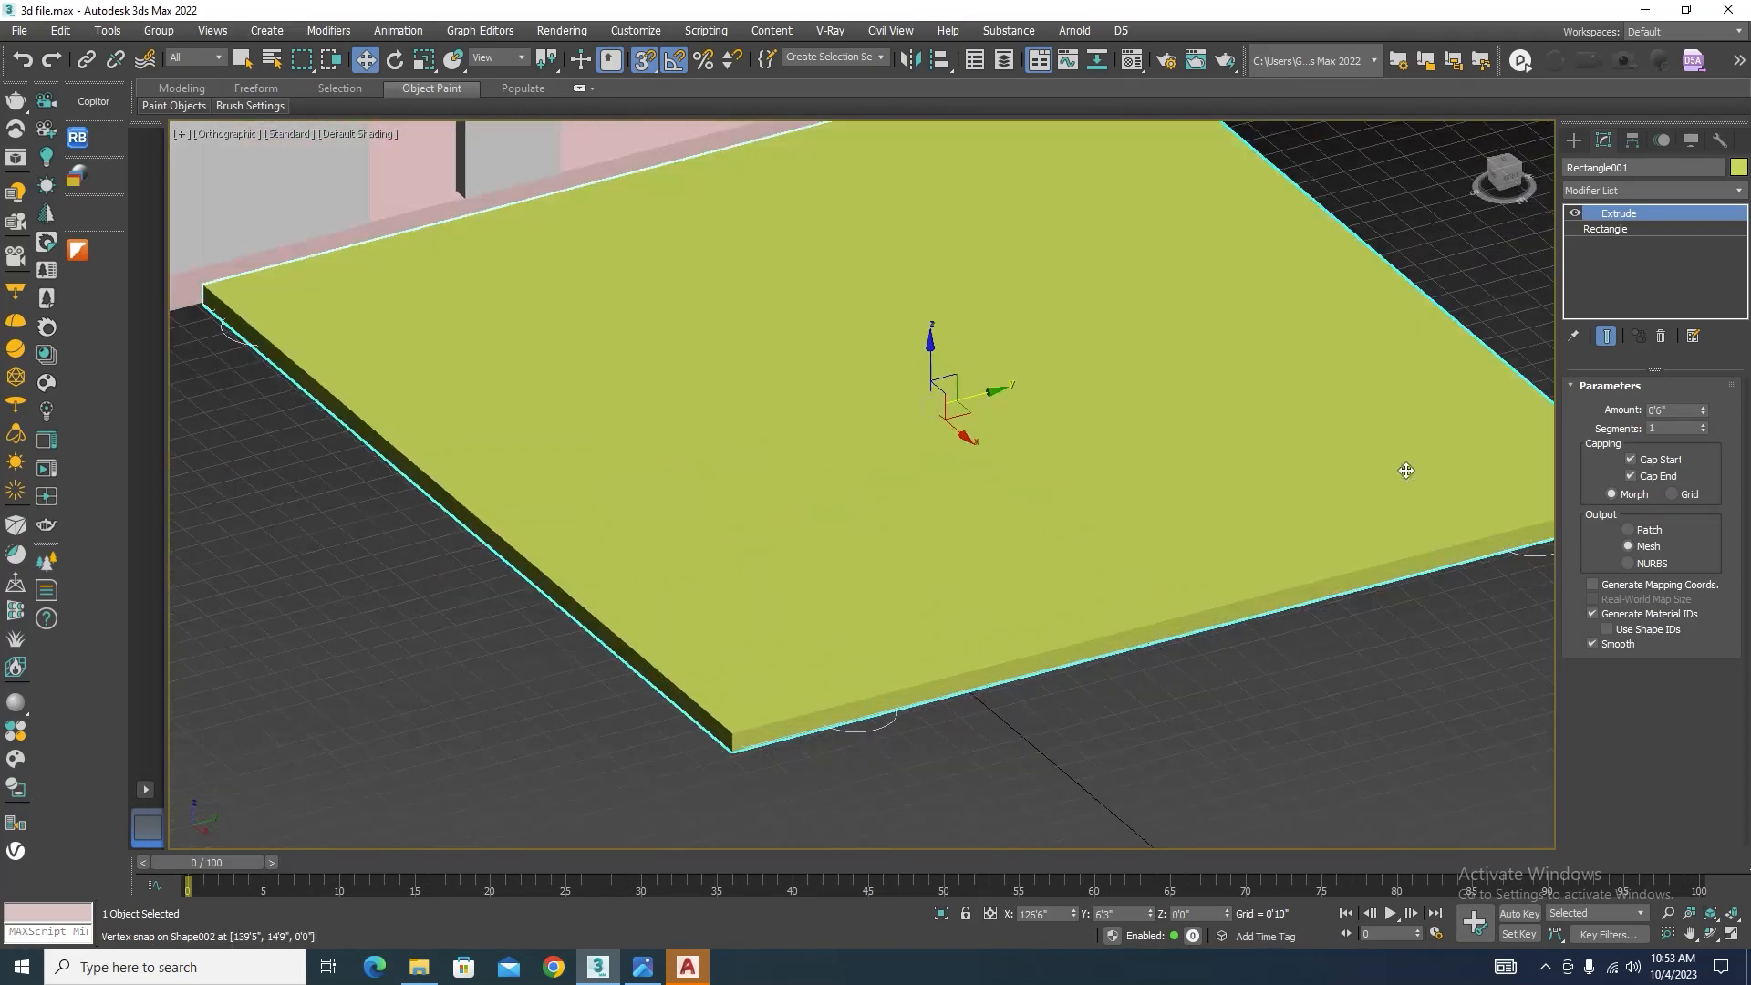
text(1)
key(Return)
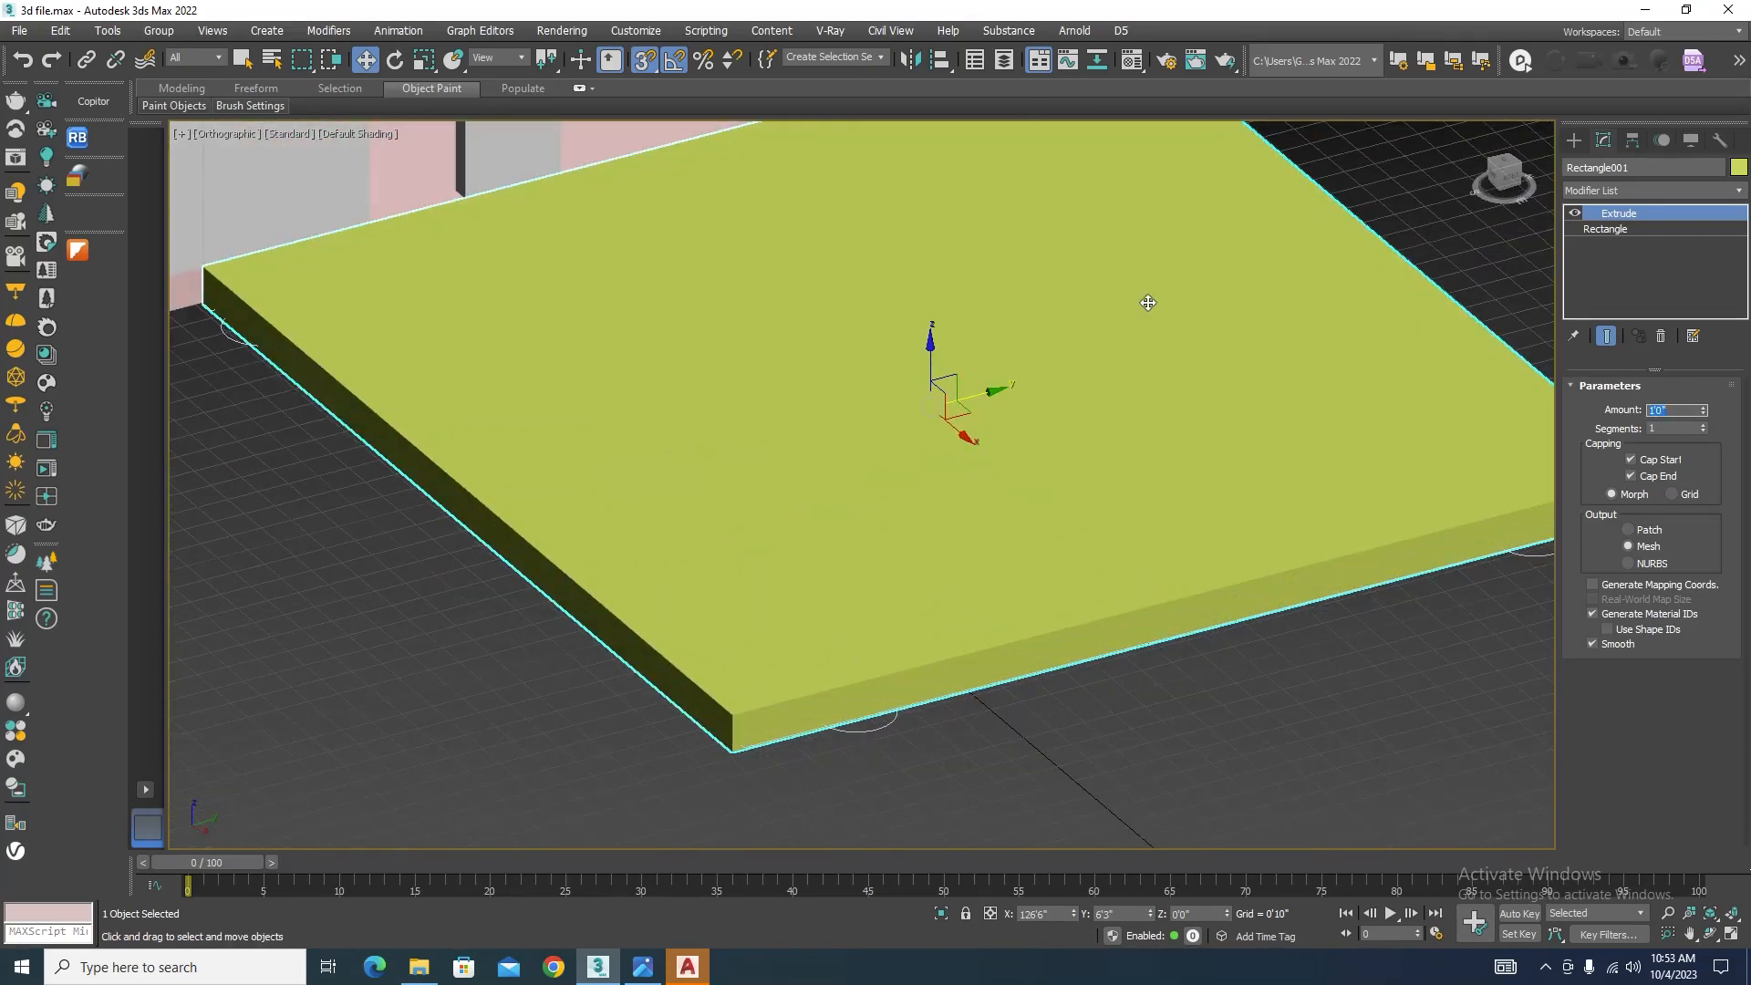
scroll(908, 384, down, 2)
click(1243, 646)
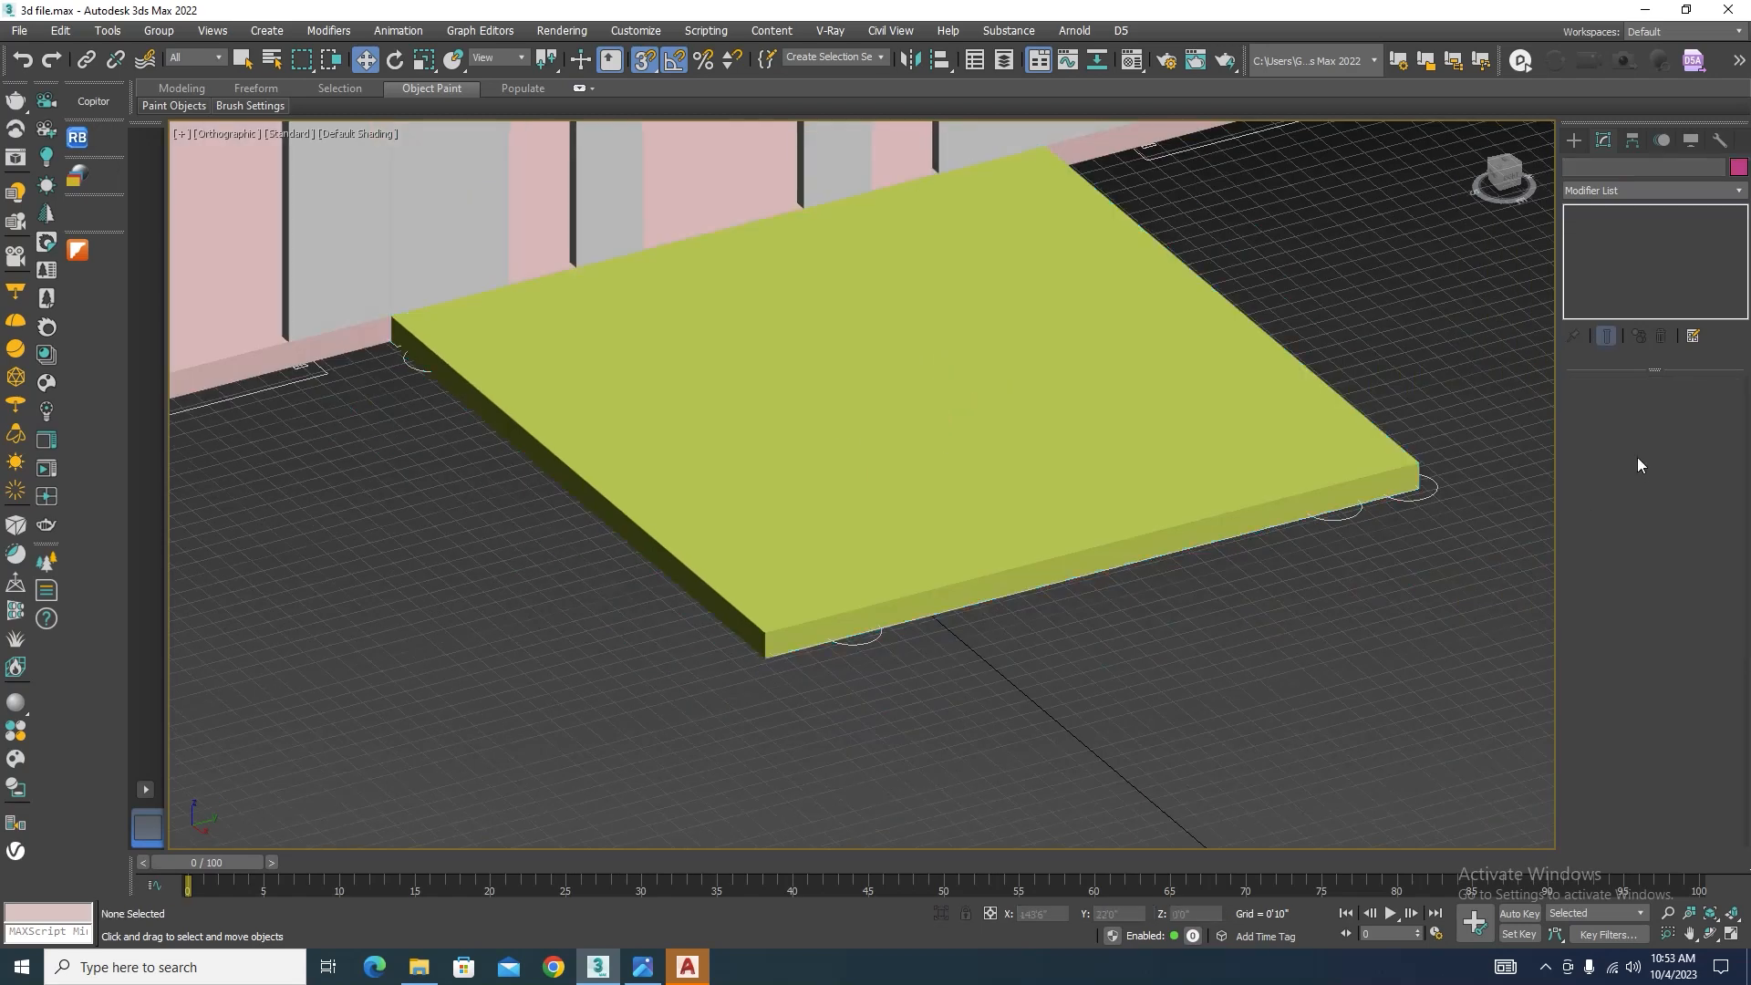
Step: Reselect the east porch slab and set its extrusion amount to 1'6"
click(1149, 473)
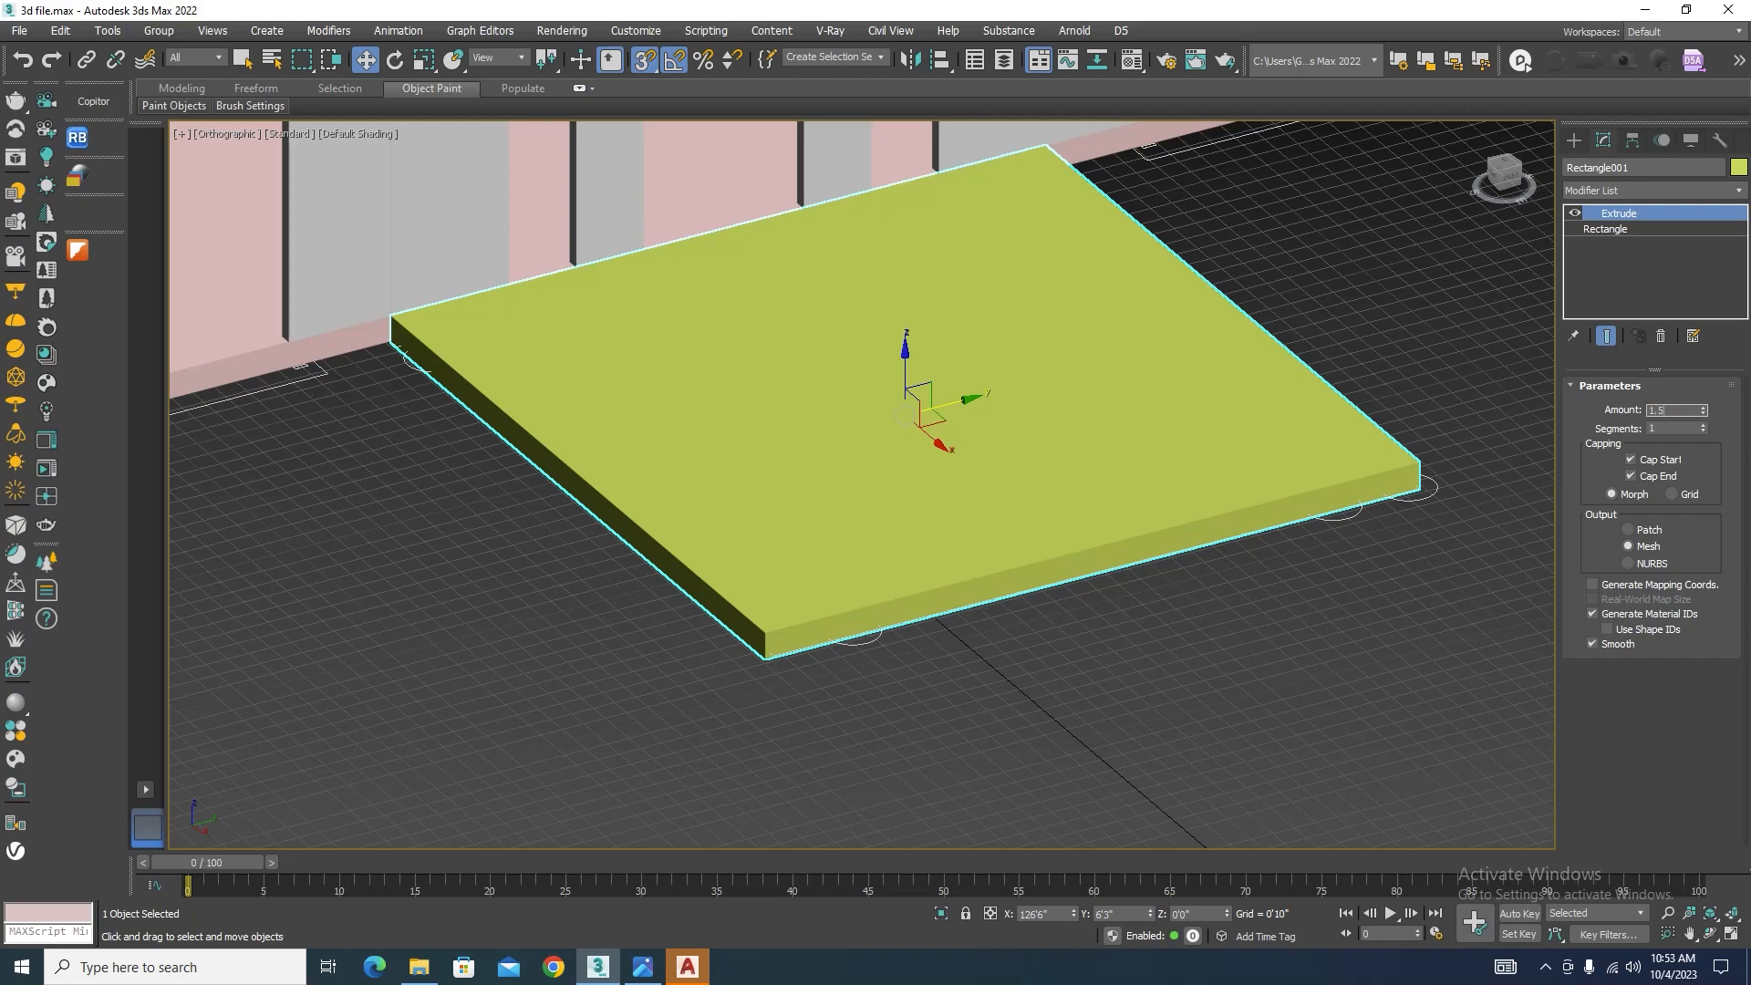
key(Return)
scroll(1165, 627, down, 4)
scroll(1121, 628, up, 4)
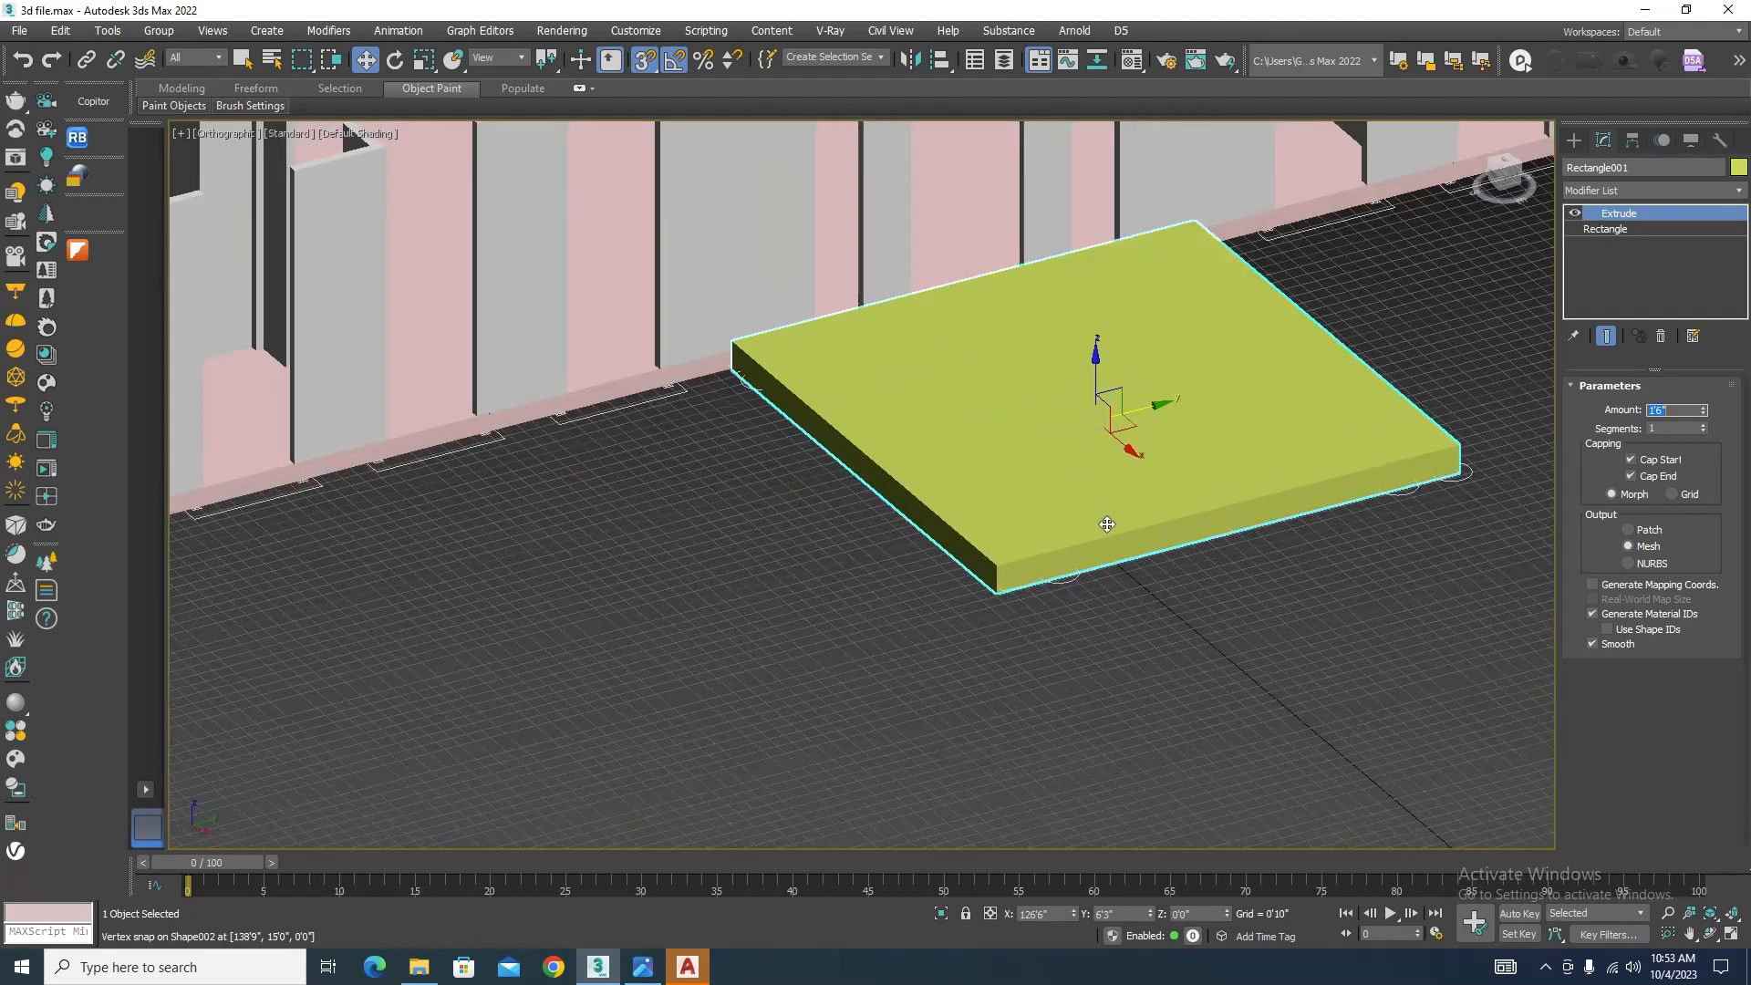
scroll(1119, 625, down, 1)
alt+middle_drag(1120, 626, 1139, 547)
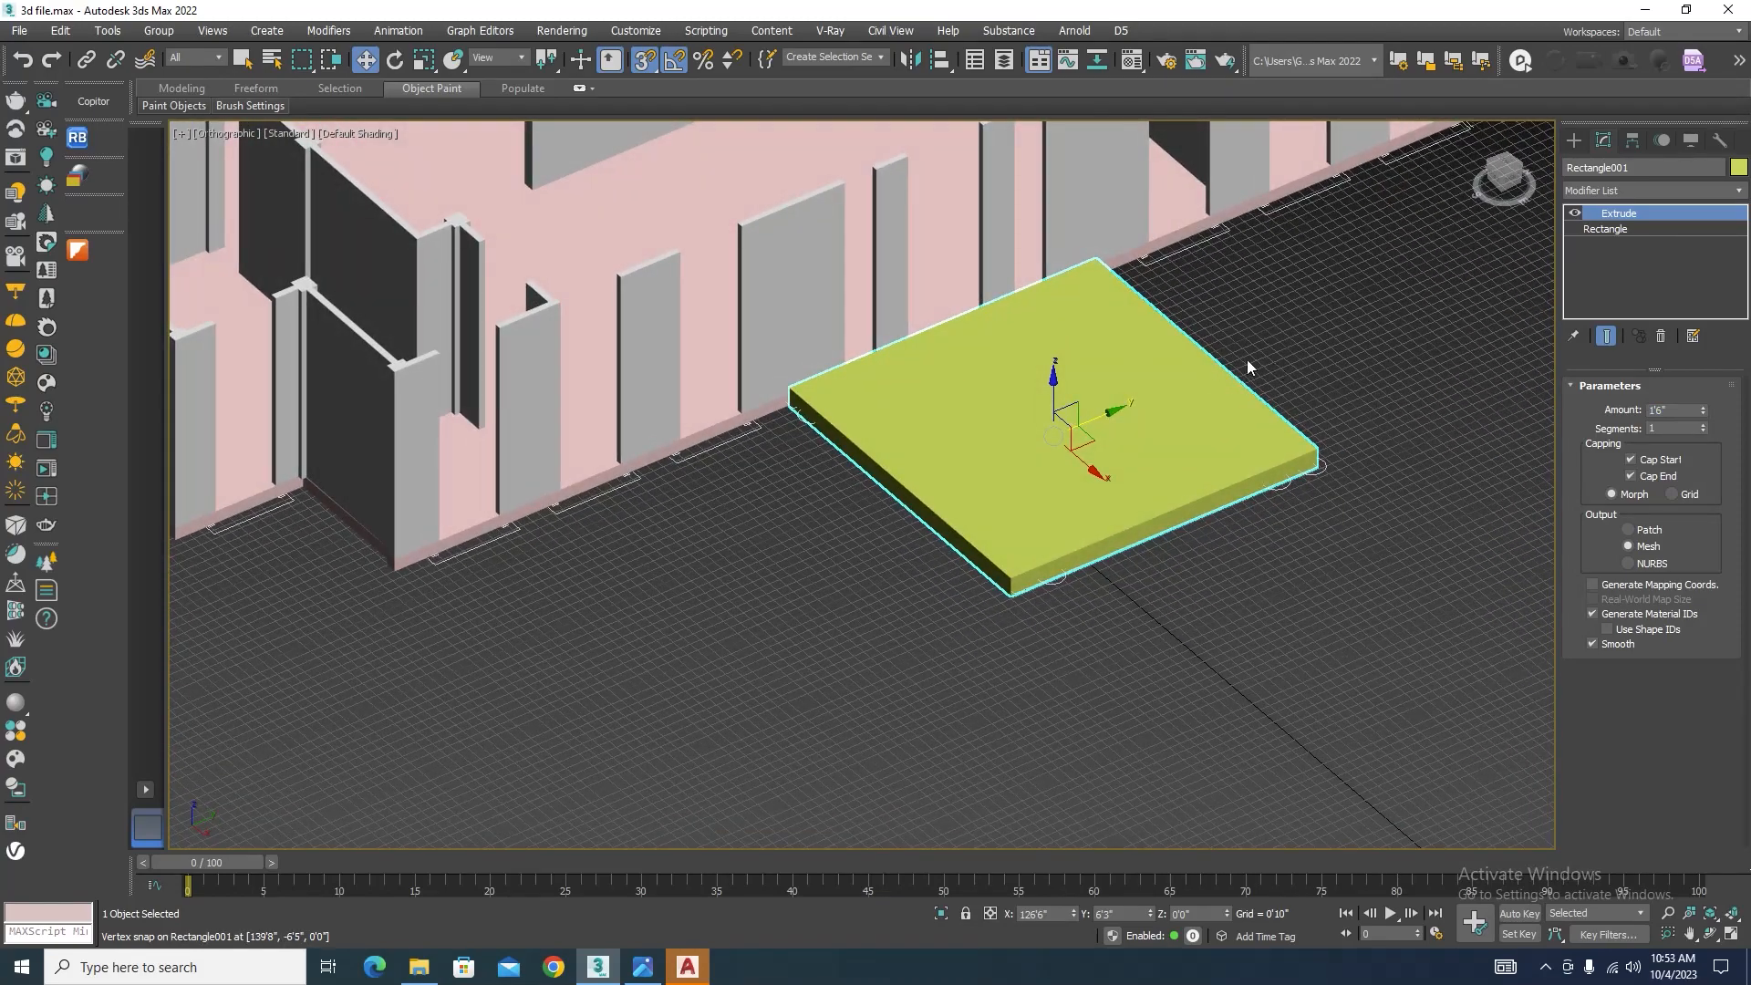
alt+middle_drag(950, 600, 958, 590)
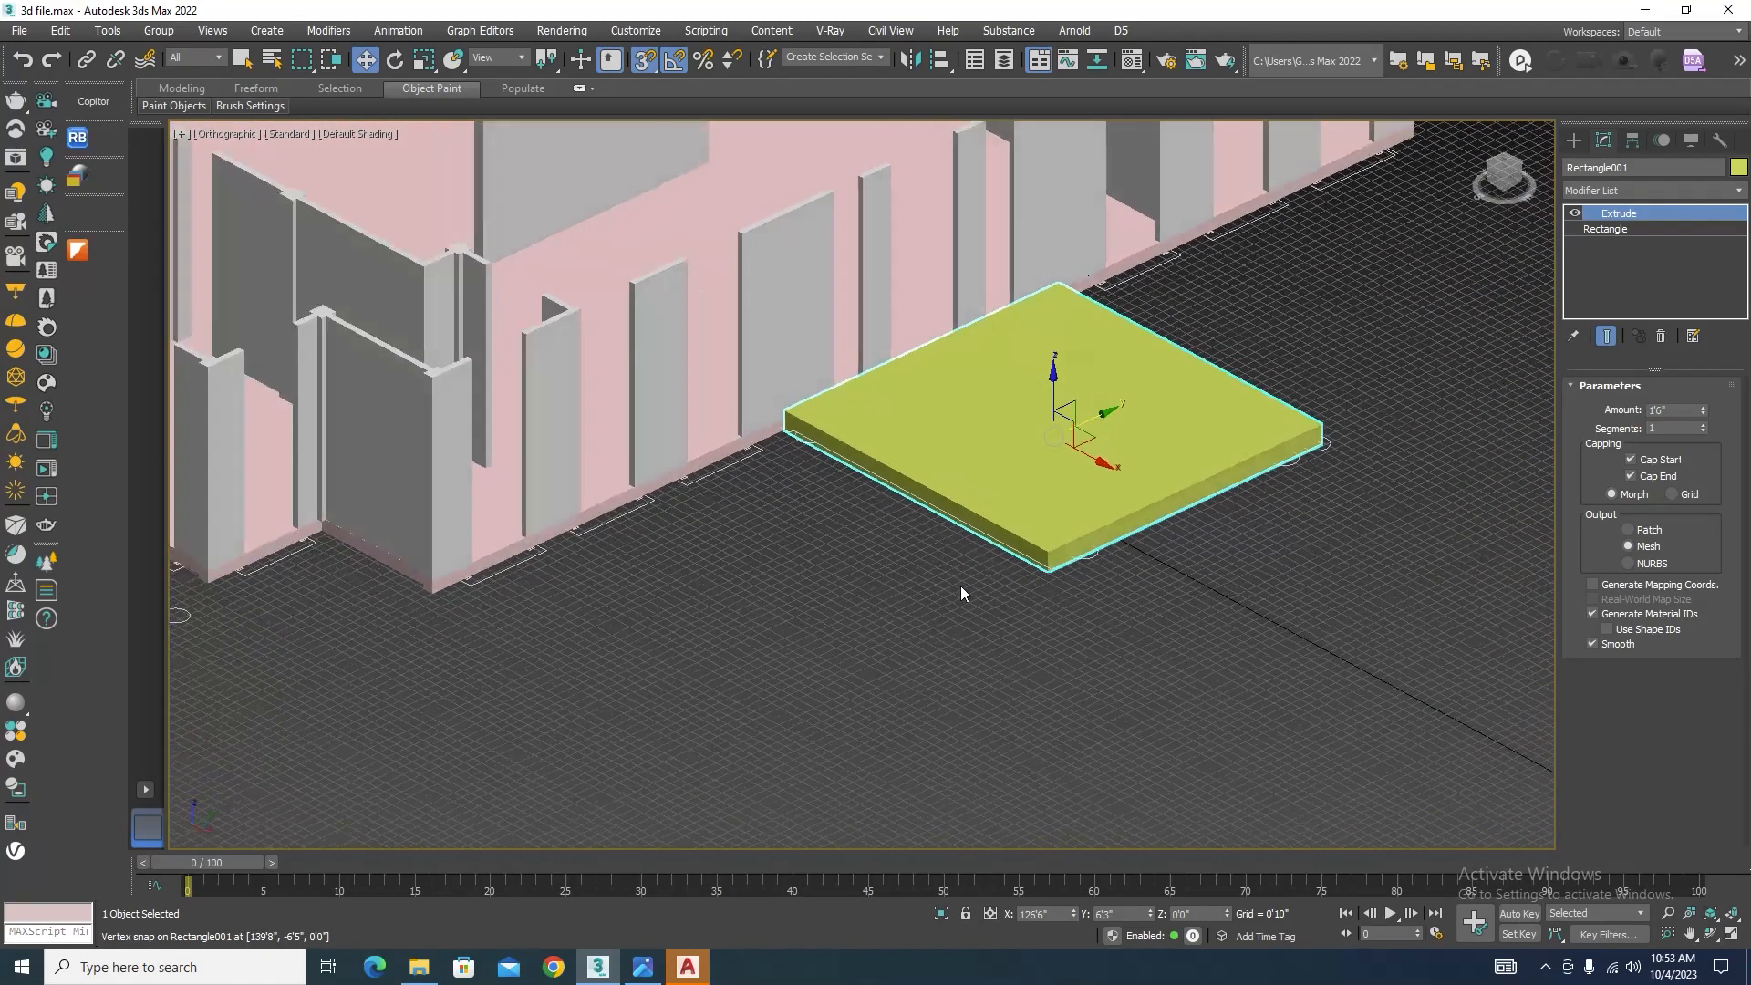
scroll(1081, 601, down, 3)
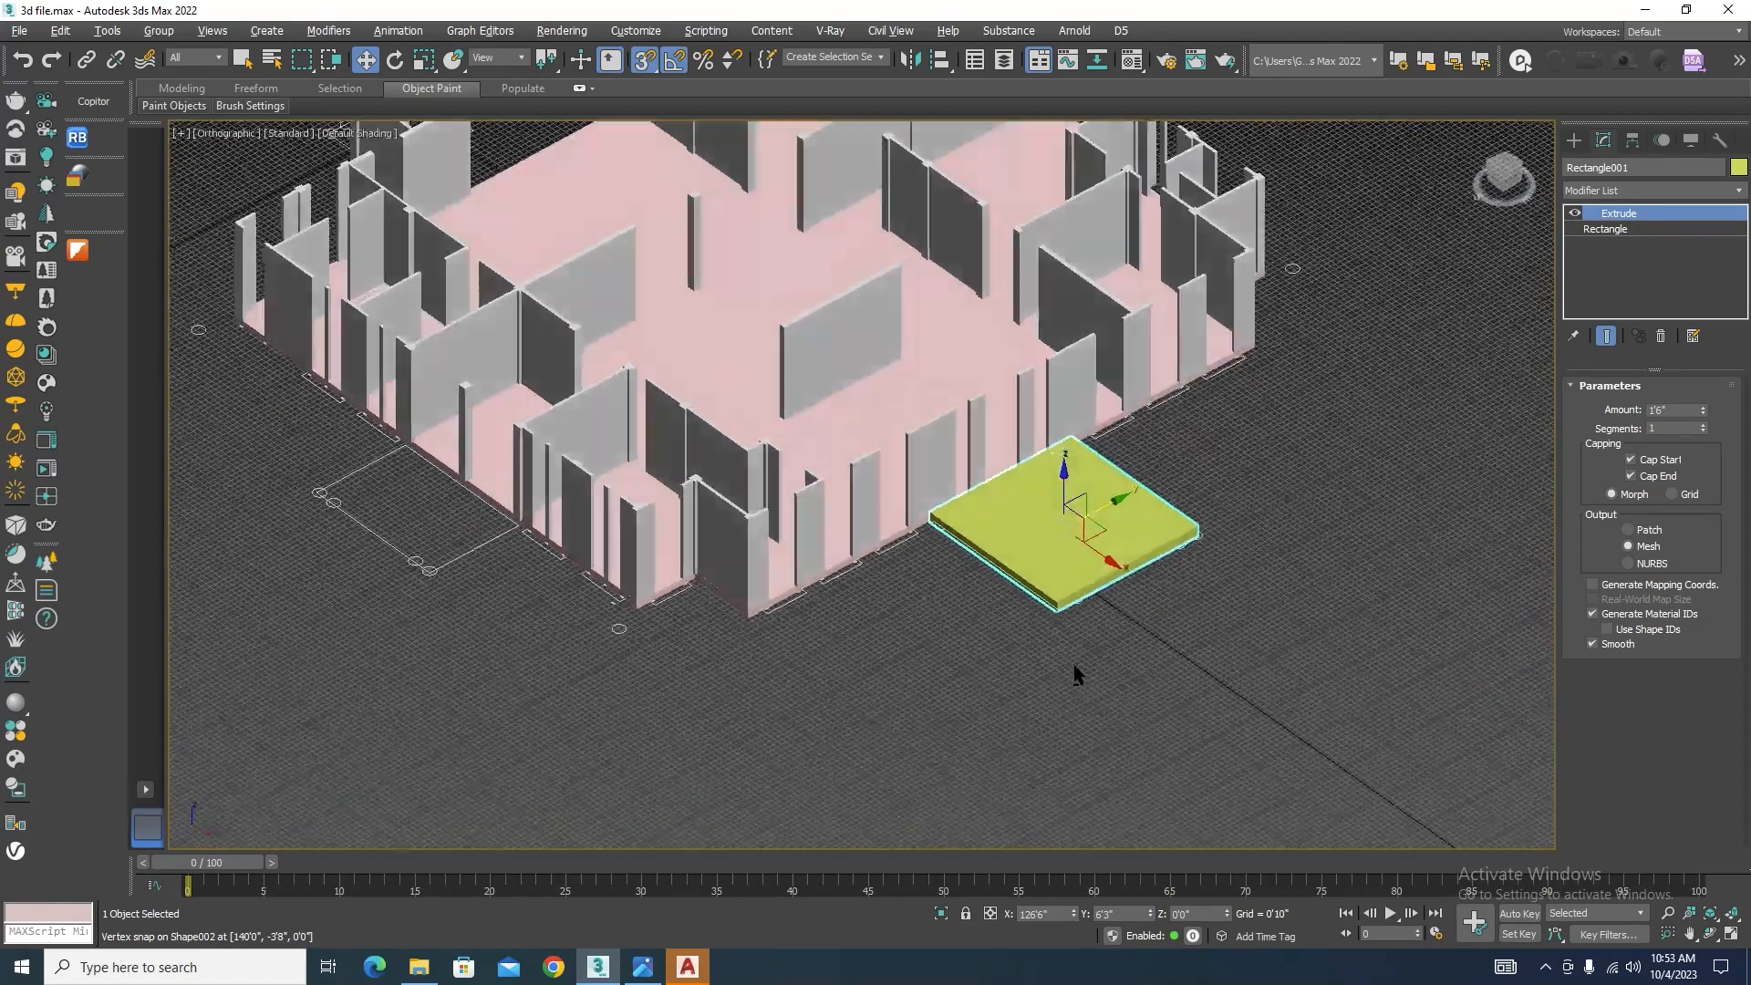
Step: Clone the east porch slab southward along Y, placing the copy at about Y -59'11"
click(1076, 658)
click(1085, 504)
shift+drag(1085, 504, 703, 720)
click(875, 559)
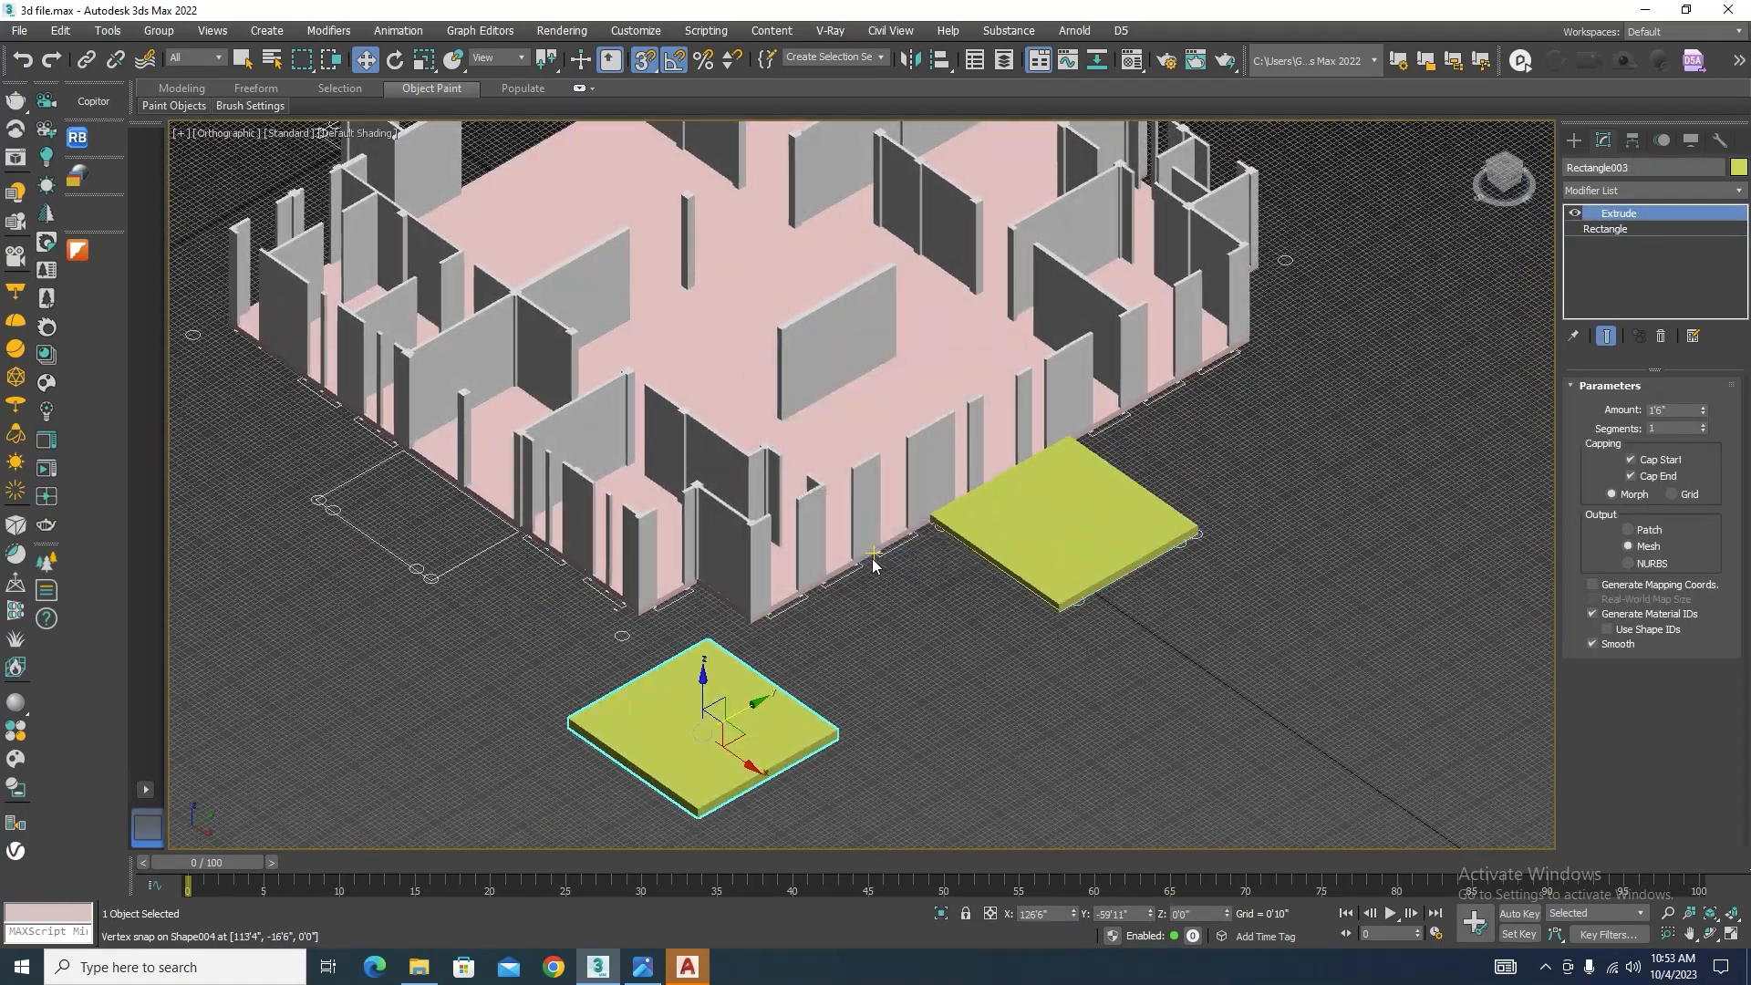
Step: In the wireframe top view, move the copied slab west along X, snapping its east edge to the south porch's outer east corner
key(t)
scroll(1069, 545, up, 5)
drag(1437, 490, 1284, 491)
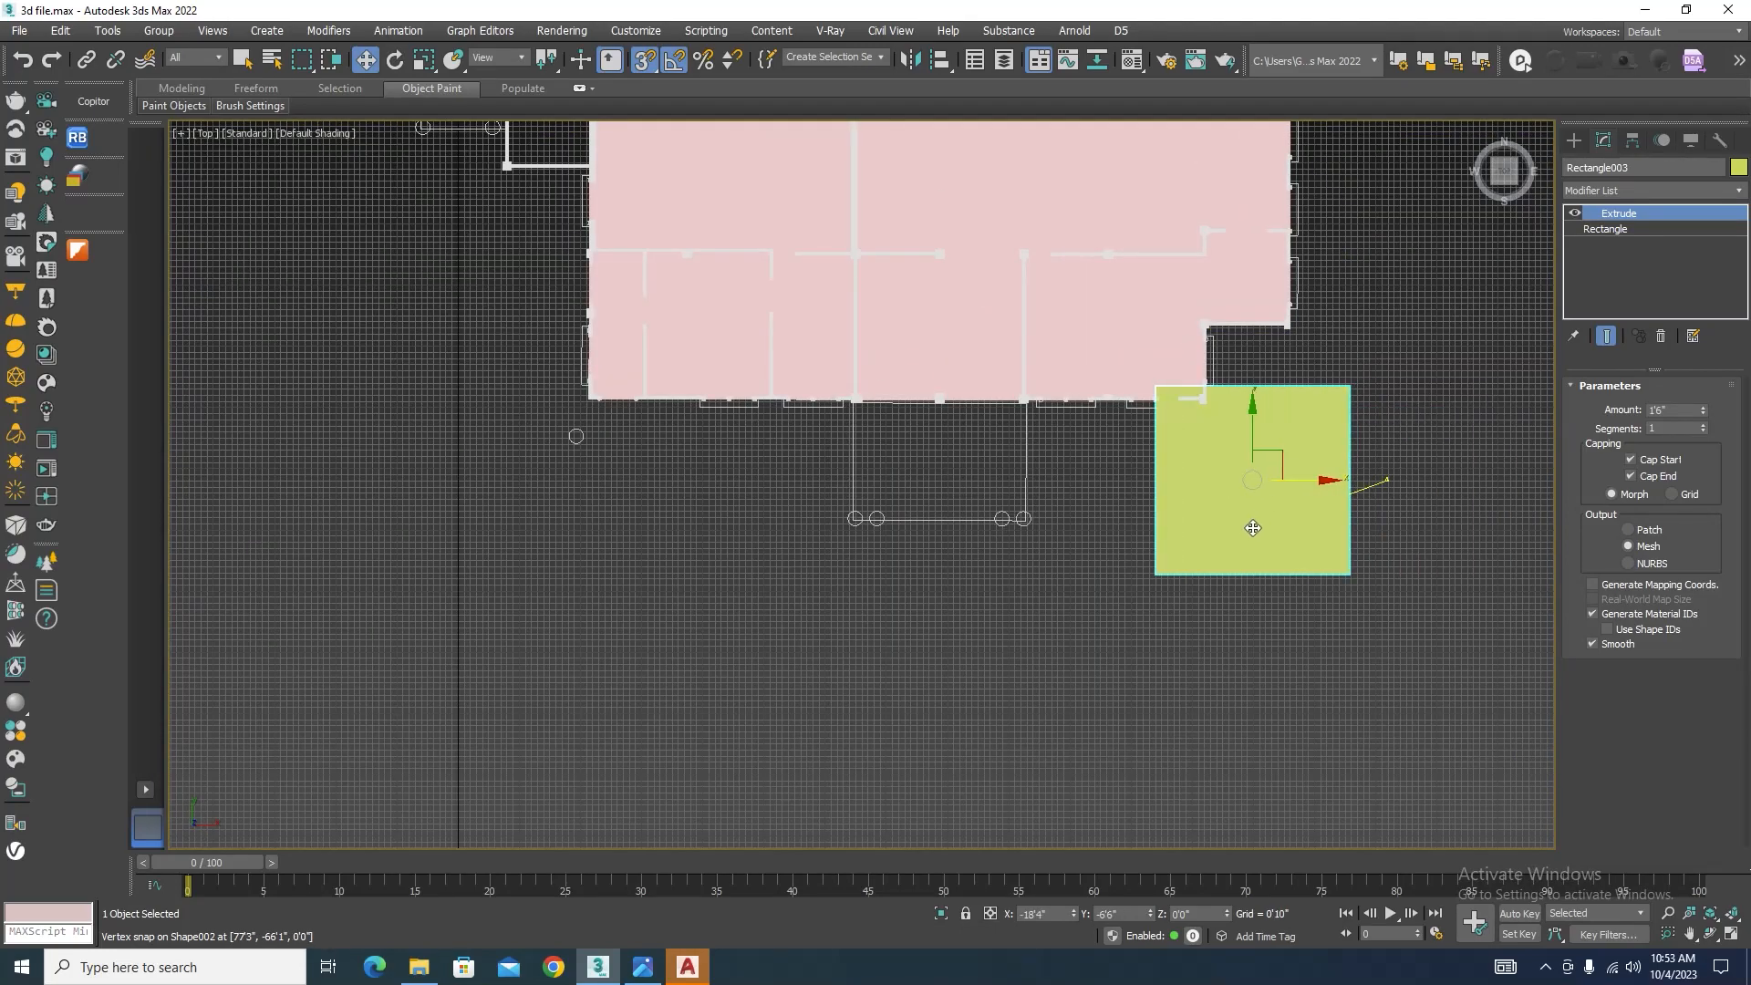
key(F3)
scroll(1276, 520, up, 3)
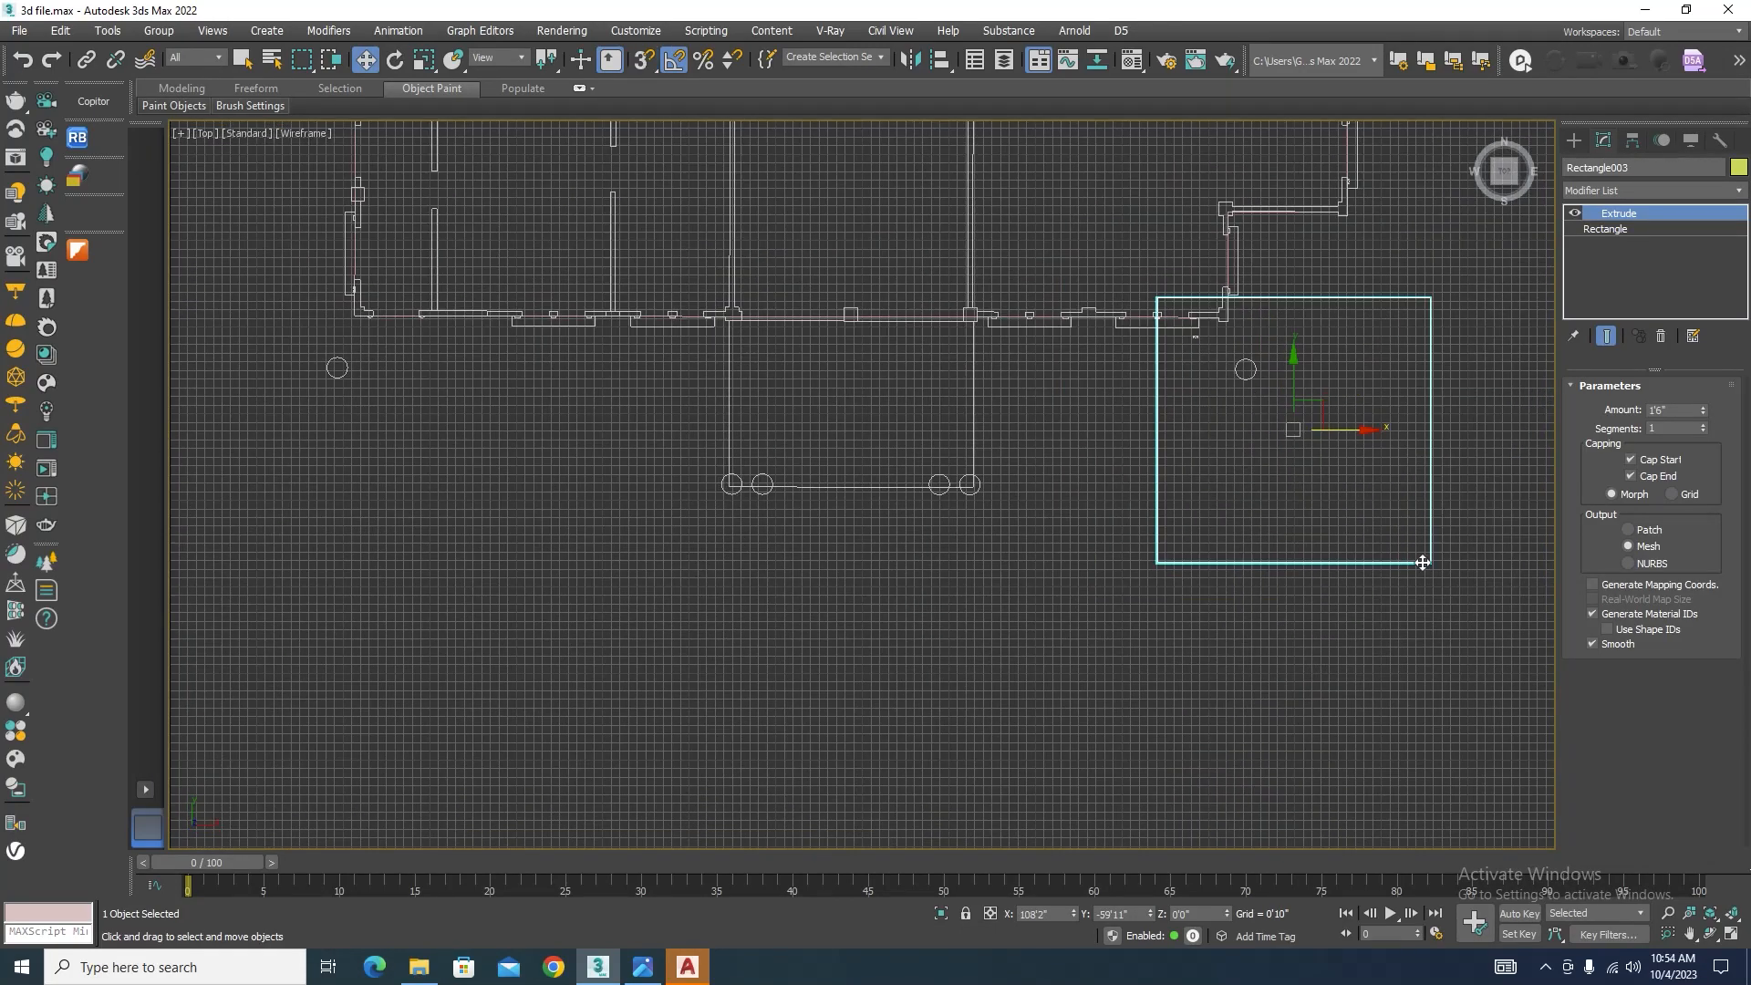
key(s)
drag(1429, 564, 974, 484)
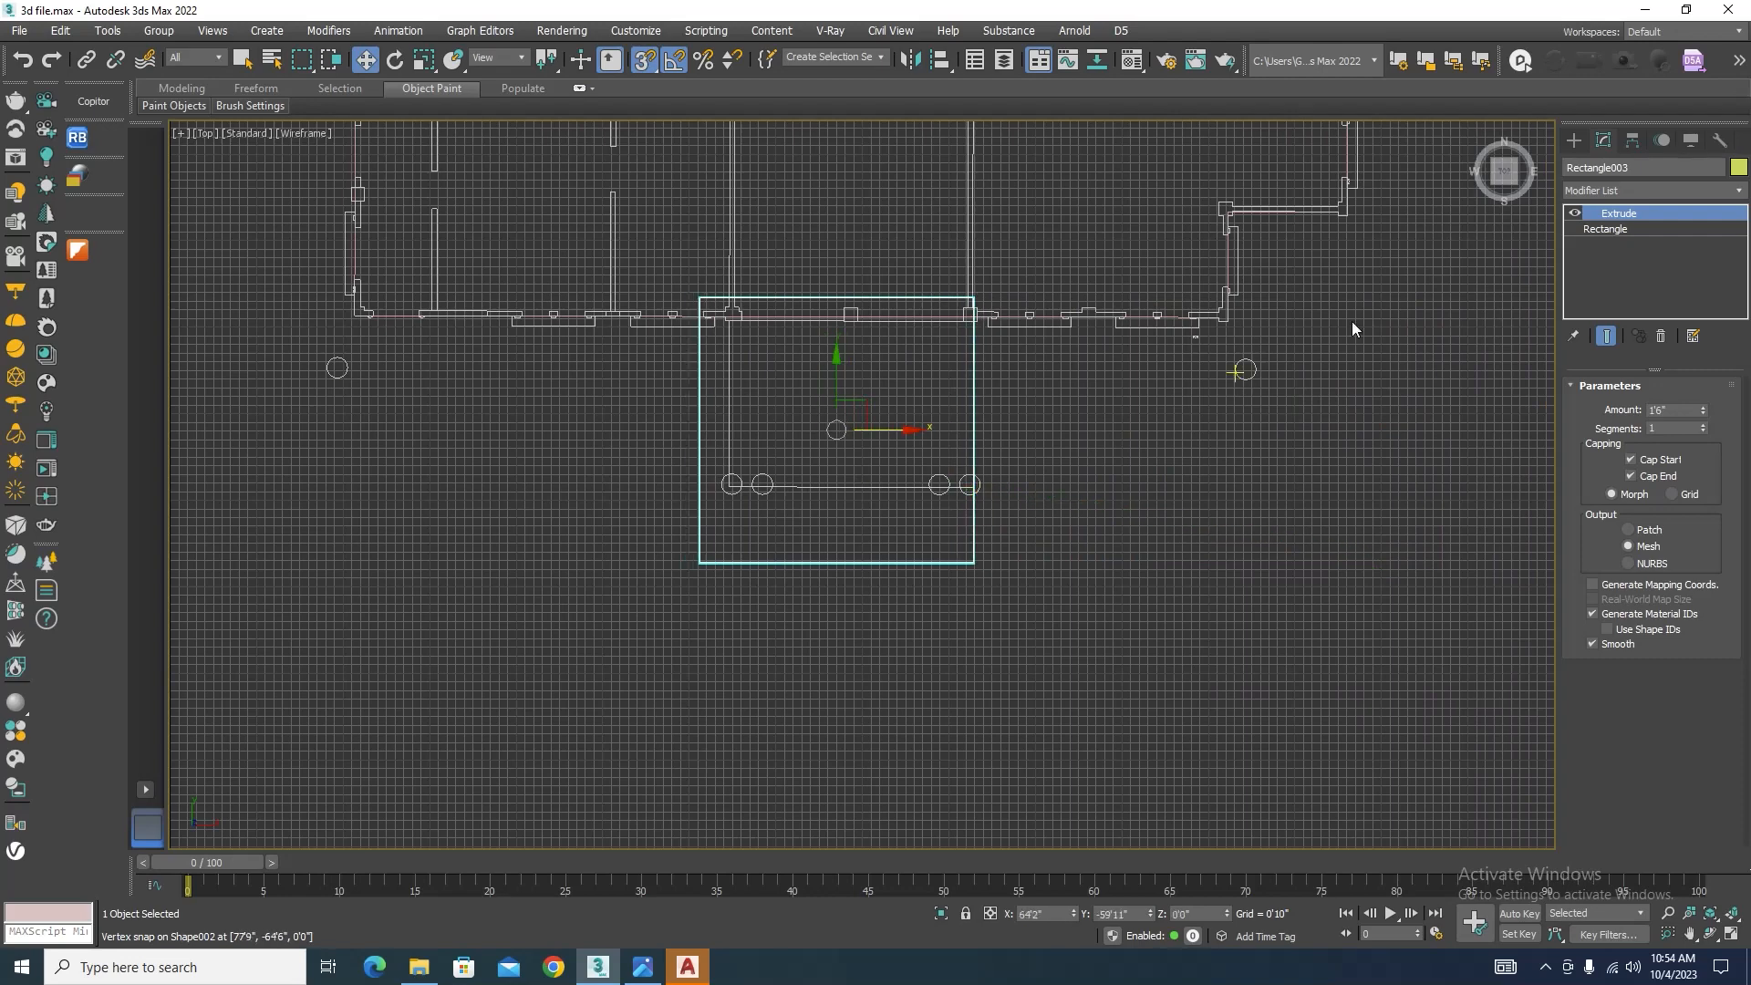
Step: Convert the copied slab at the south porch to an Editable Poly
click(1586, 229)
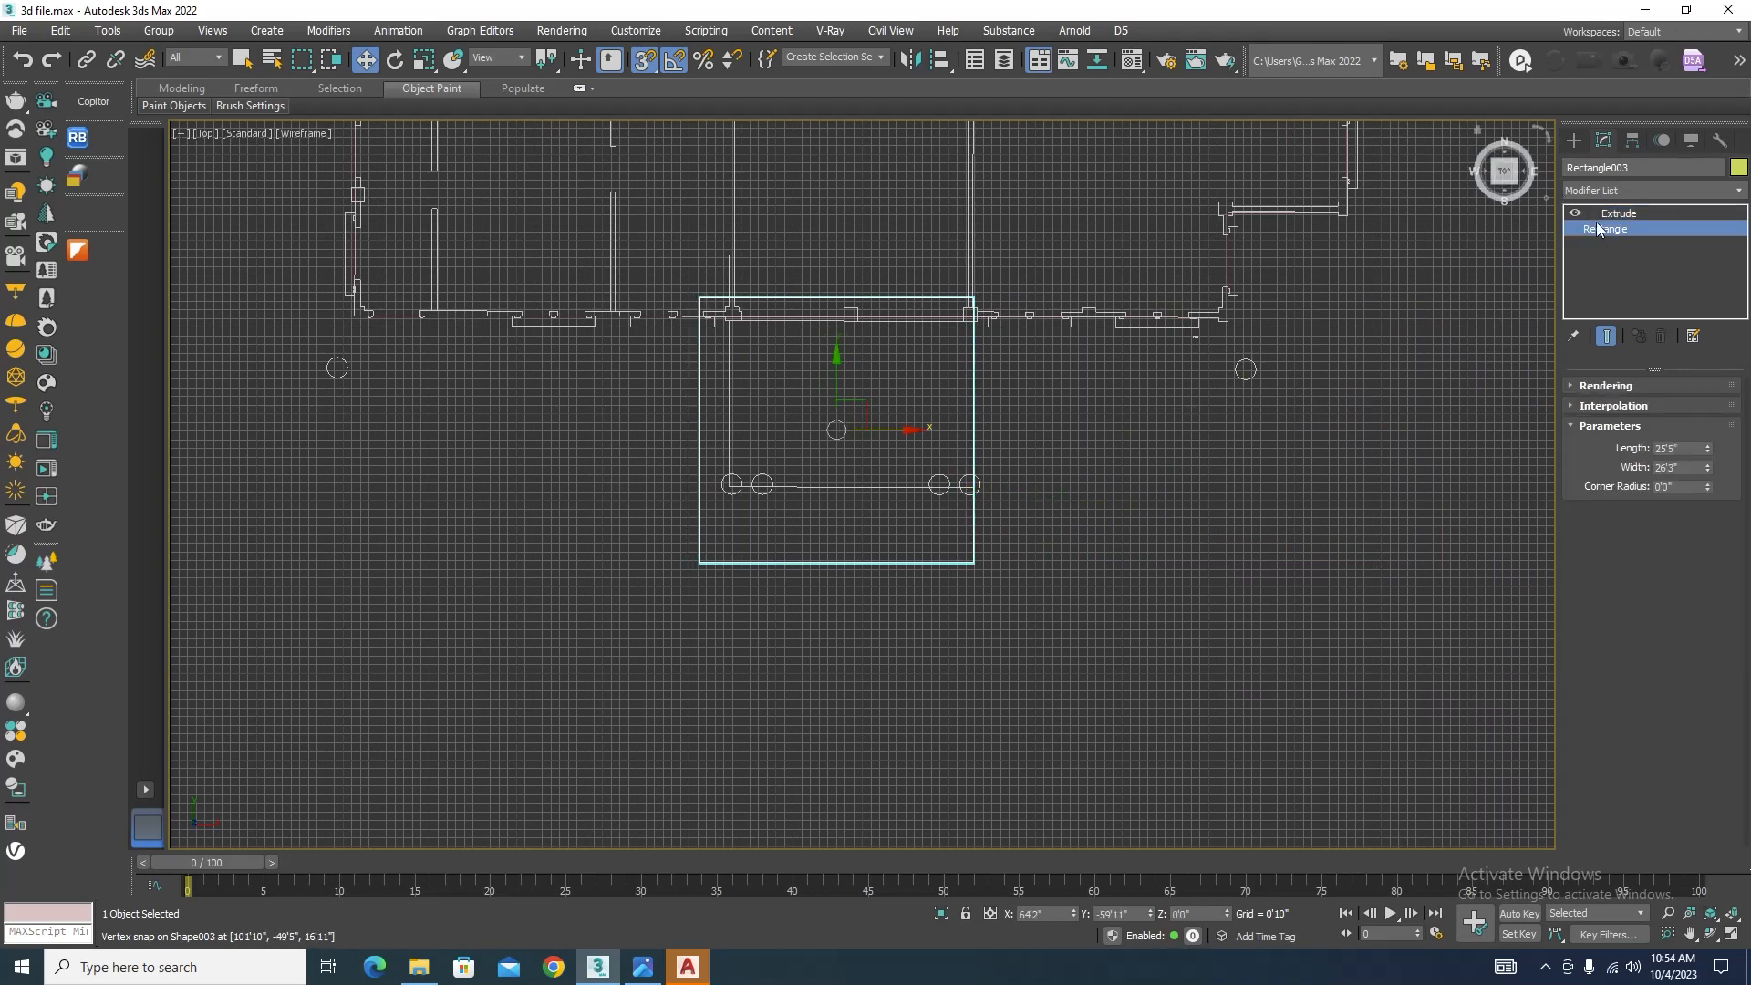
right_click(1042, 412)
mouse_move(1102, 608)
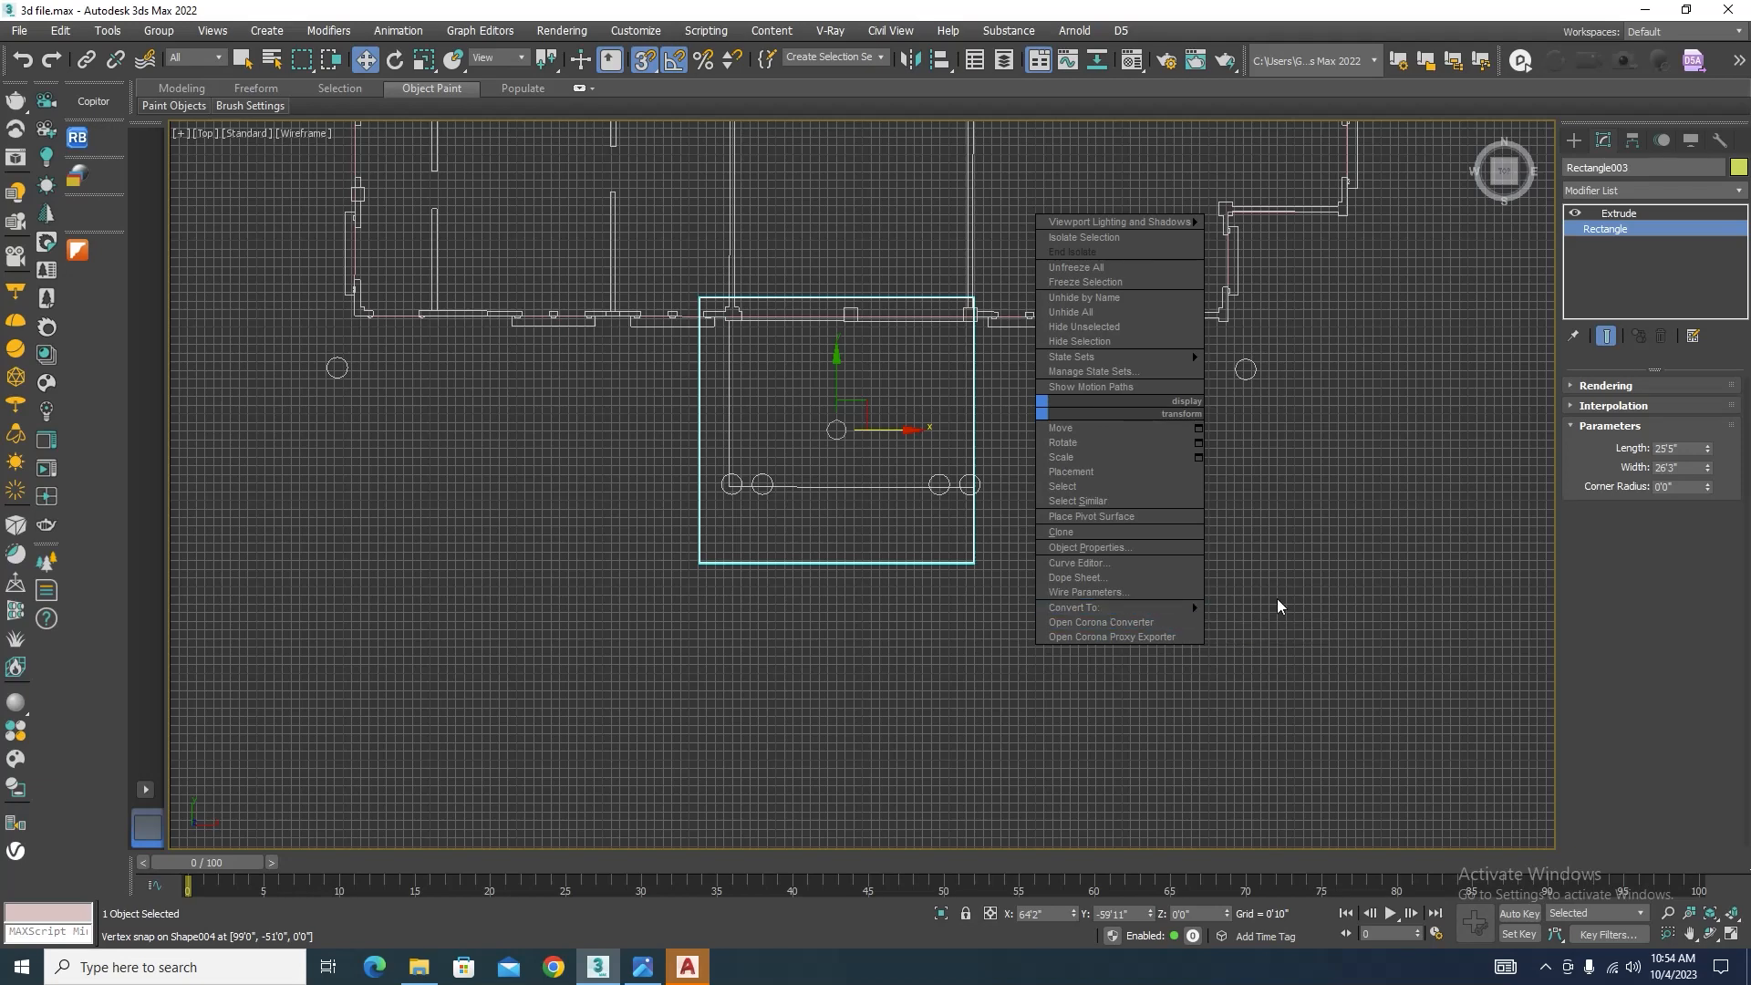
click(1268, 622)
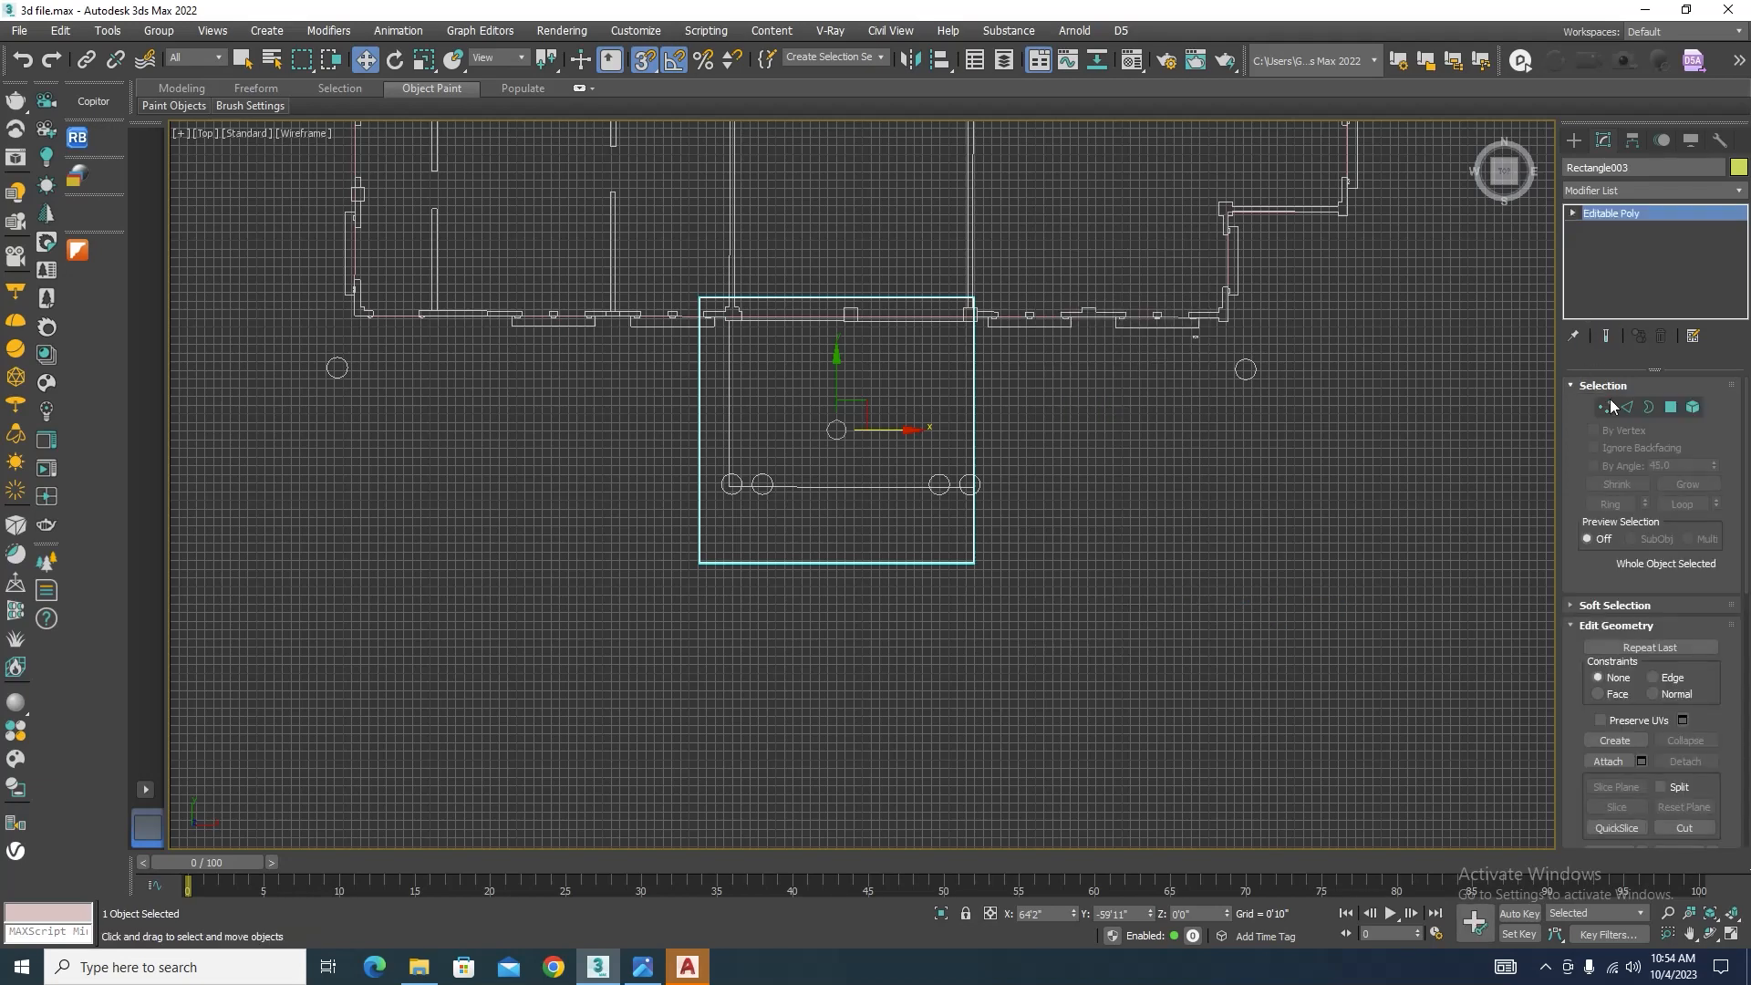
Step: At vertex level, move the copied slab's north-edge vertices to the building's wall line and its west-edge vertices to the south porch outline
click(1608, 407)
drag(1020, 254, 642, 334)
scroll(766, 278, up, 5)
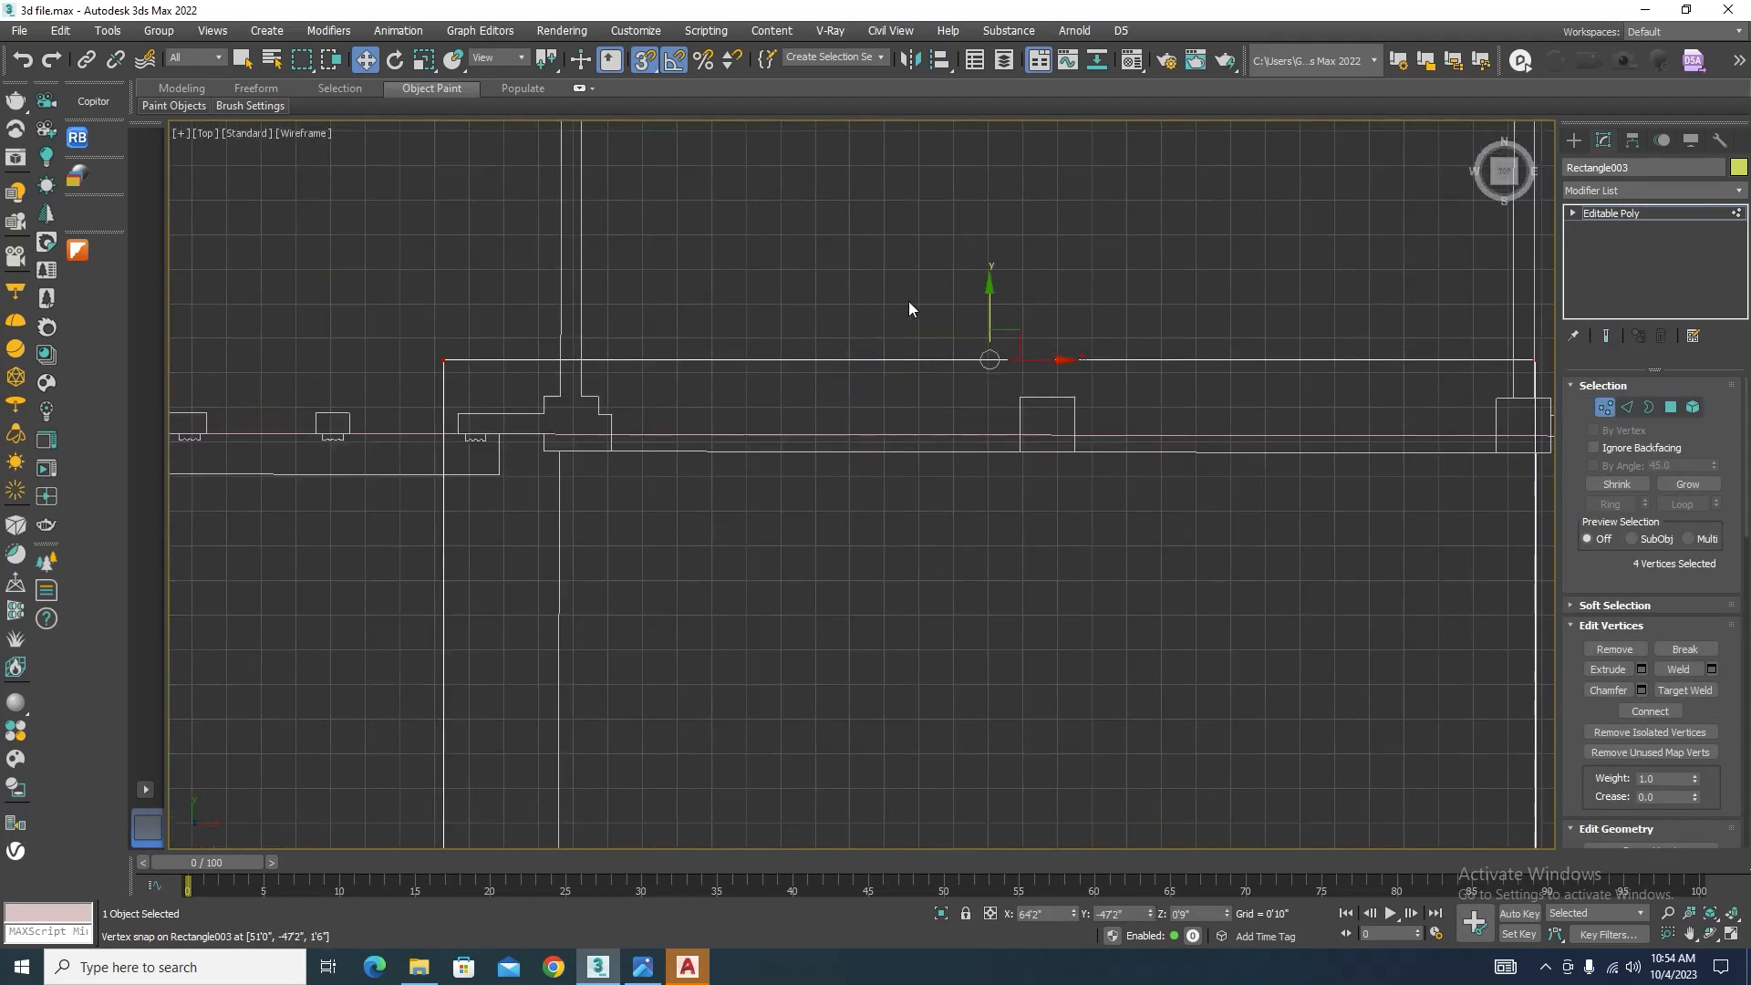
drag(988, 305, 700, 605)
scroll(750, 321, down, 4)
scroll(690, 559, up, 4)
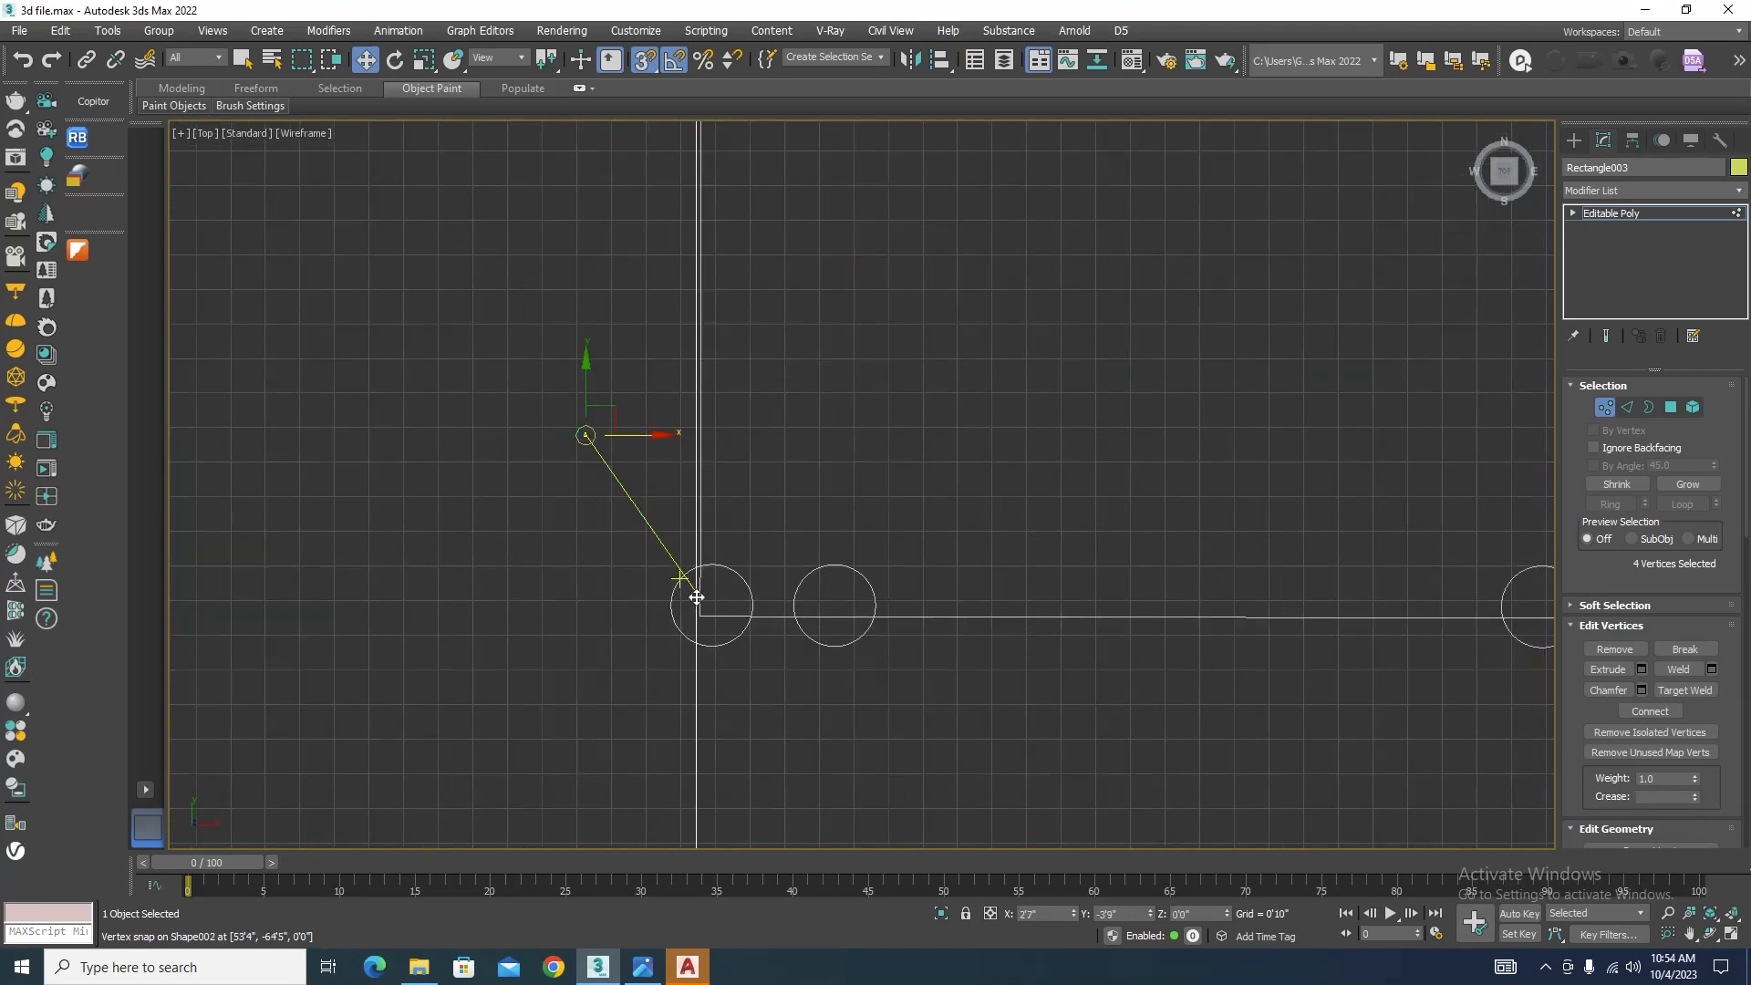
Step: Snap the copied slab's south-edge vertices along Y to the south porch outline's front edge
scroll(610, 489, down, 5)
scroll(846, 511, up, 4)
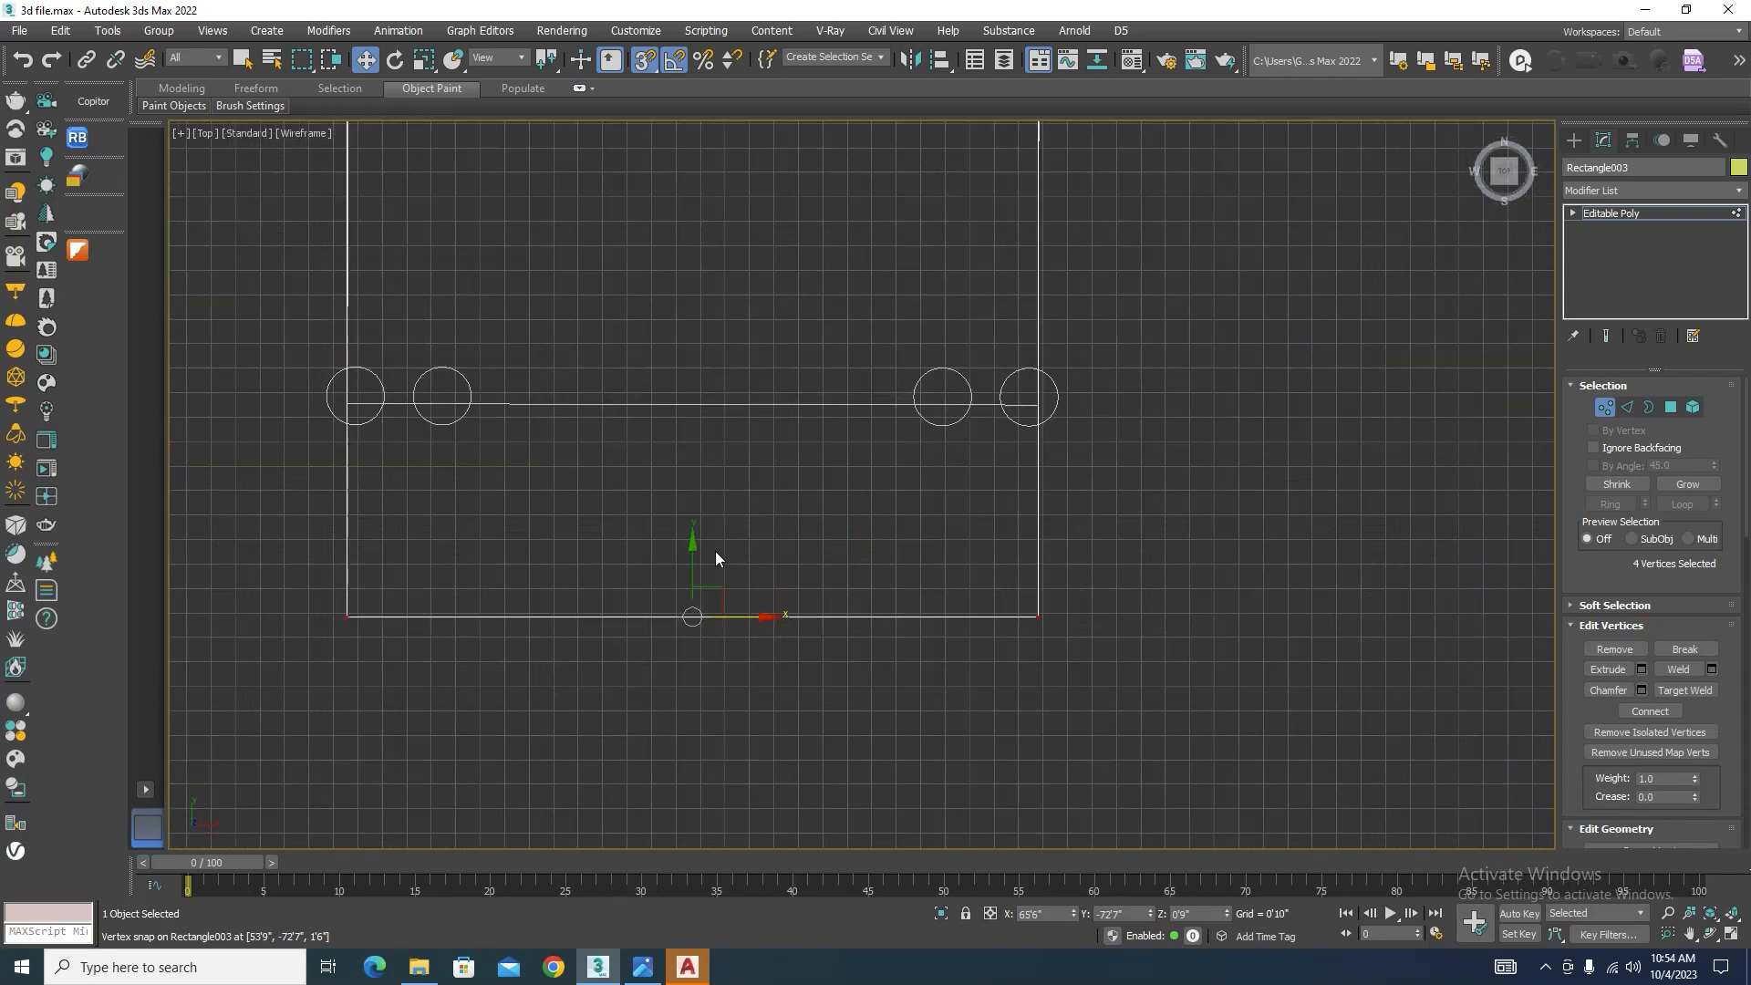
mouse_move(689, 559)
mouse_down()
mouse_move(1082, 391)
mouse_move(1032, 400)
mouse_up()
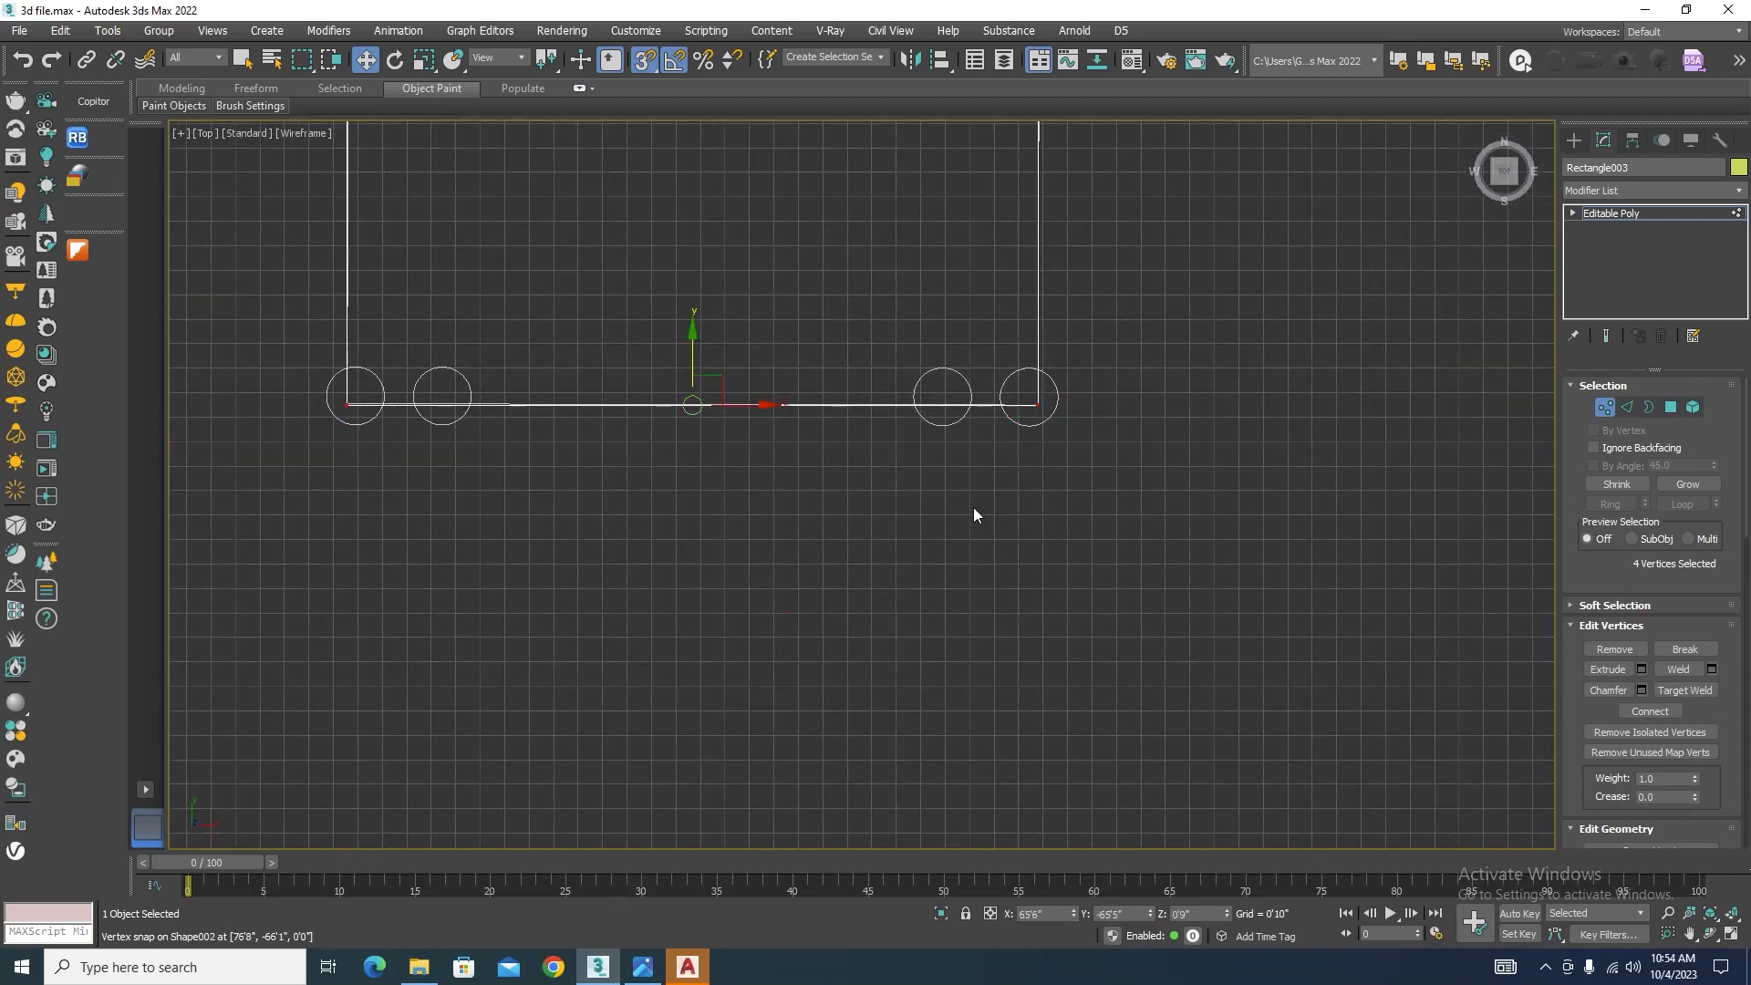
Step: In a shaded angled view with snapping off, adjust the south slab's west corner vertices along Y against the wall base
key(F3)
scroll(951, 508, down, 1)
alt+middle_drag(951, 508, 803, 332)
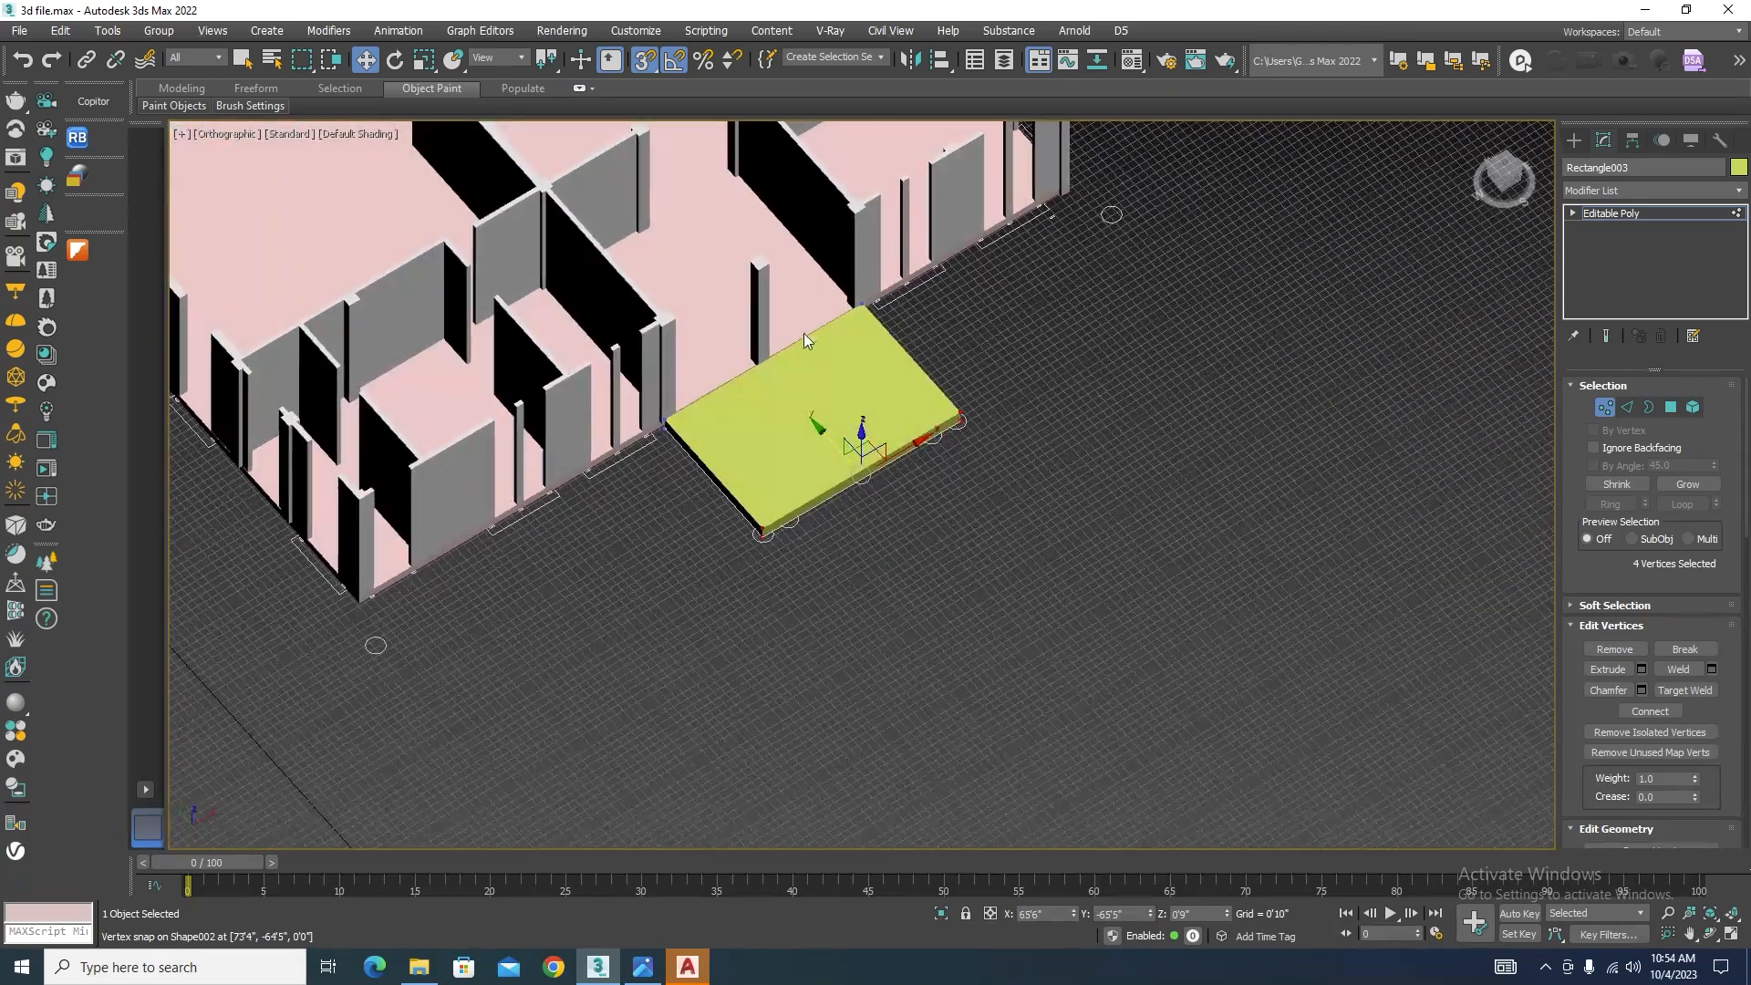
scroll(1000, 290, up, 4)
drag(888, 359, 888, 359)
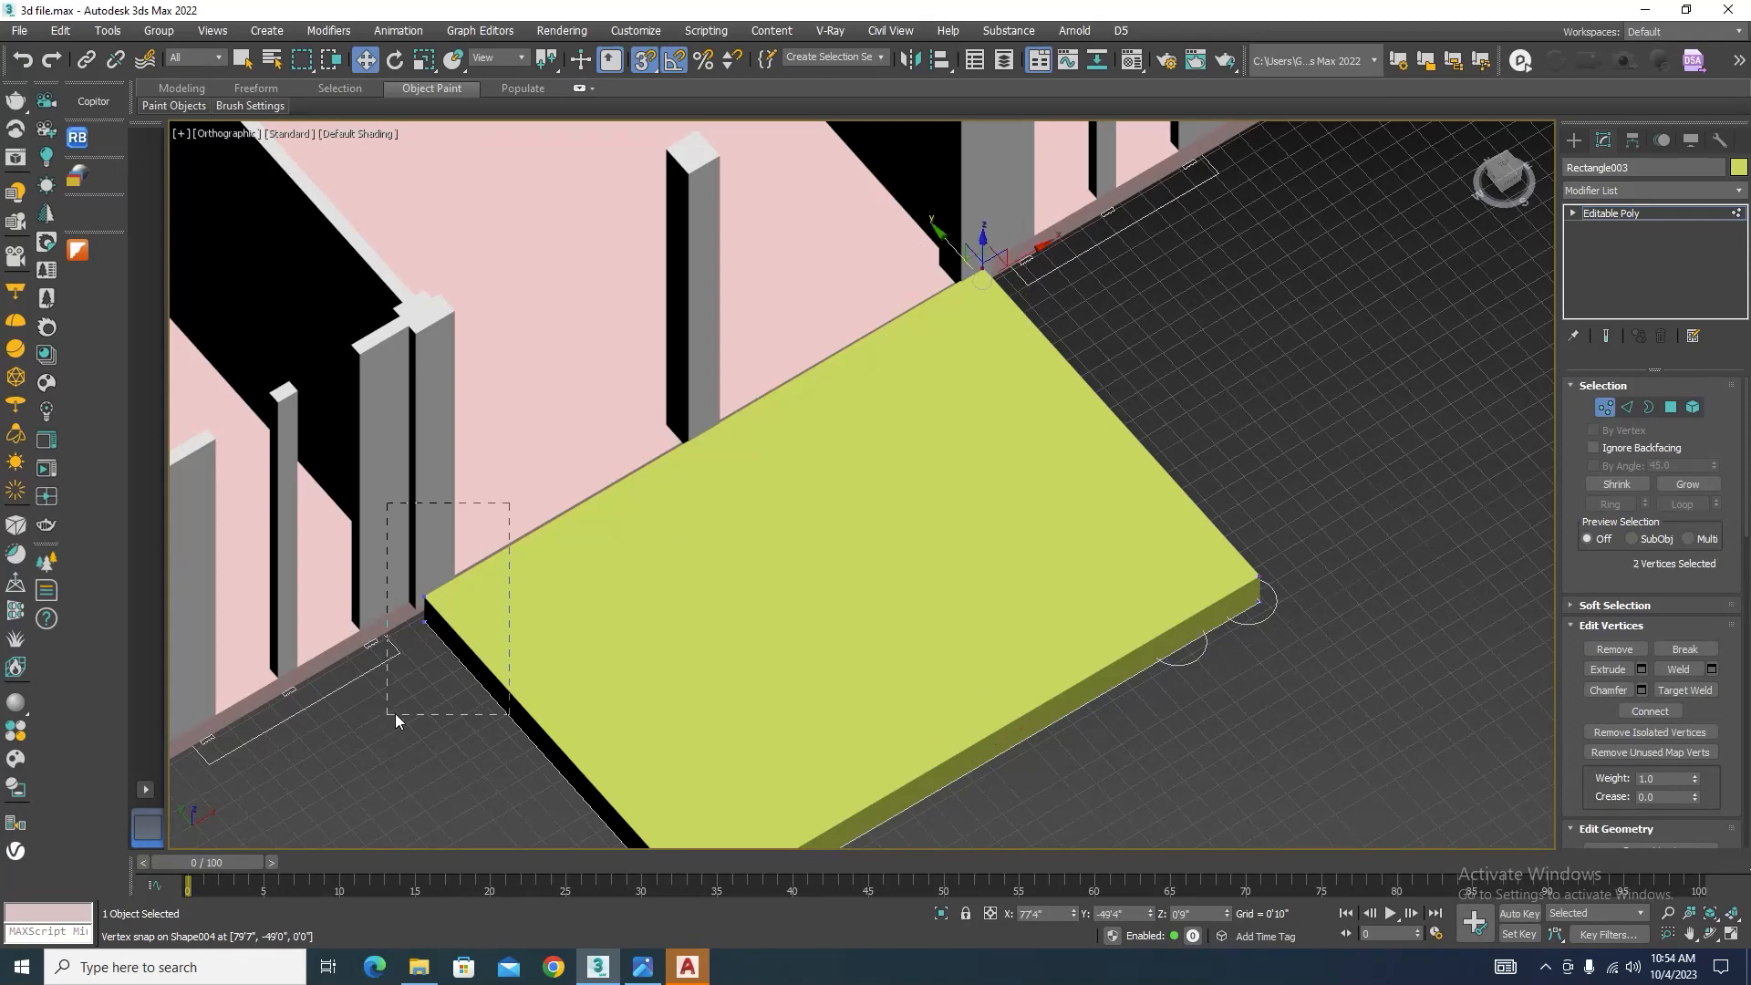
drag(396, 713, 396, 714)
scroll(383, 693, up, 3)
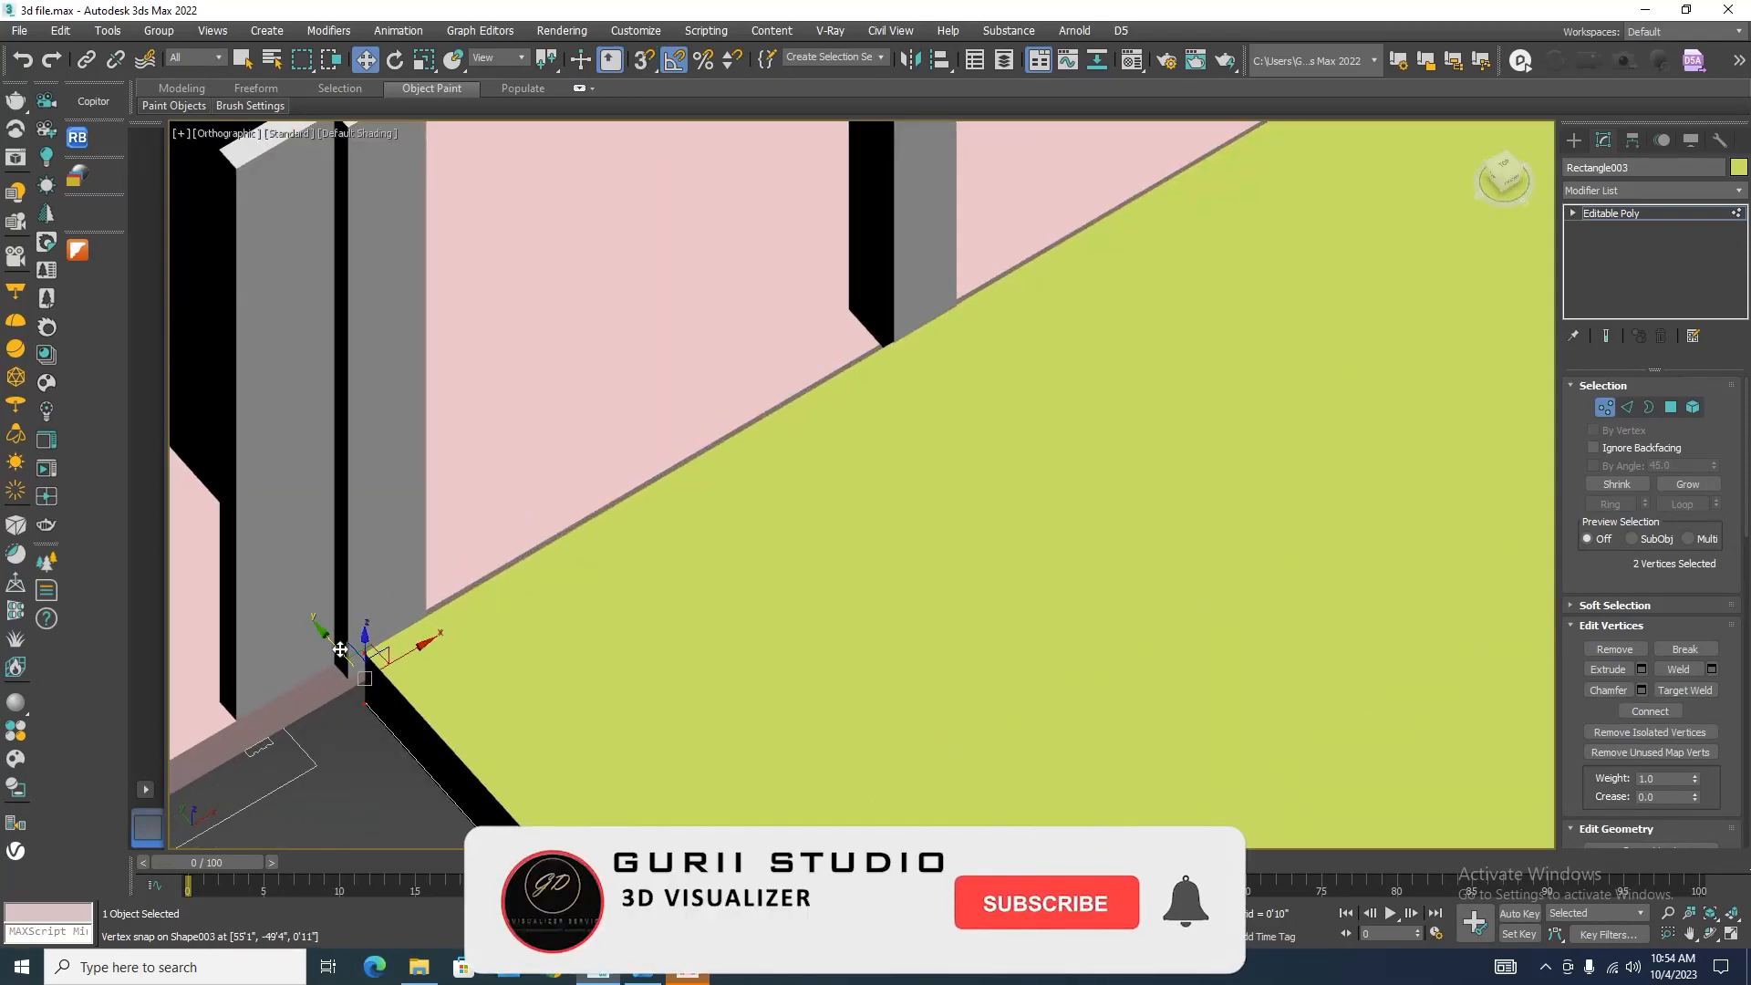
scroll(610, 551, down, 5)
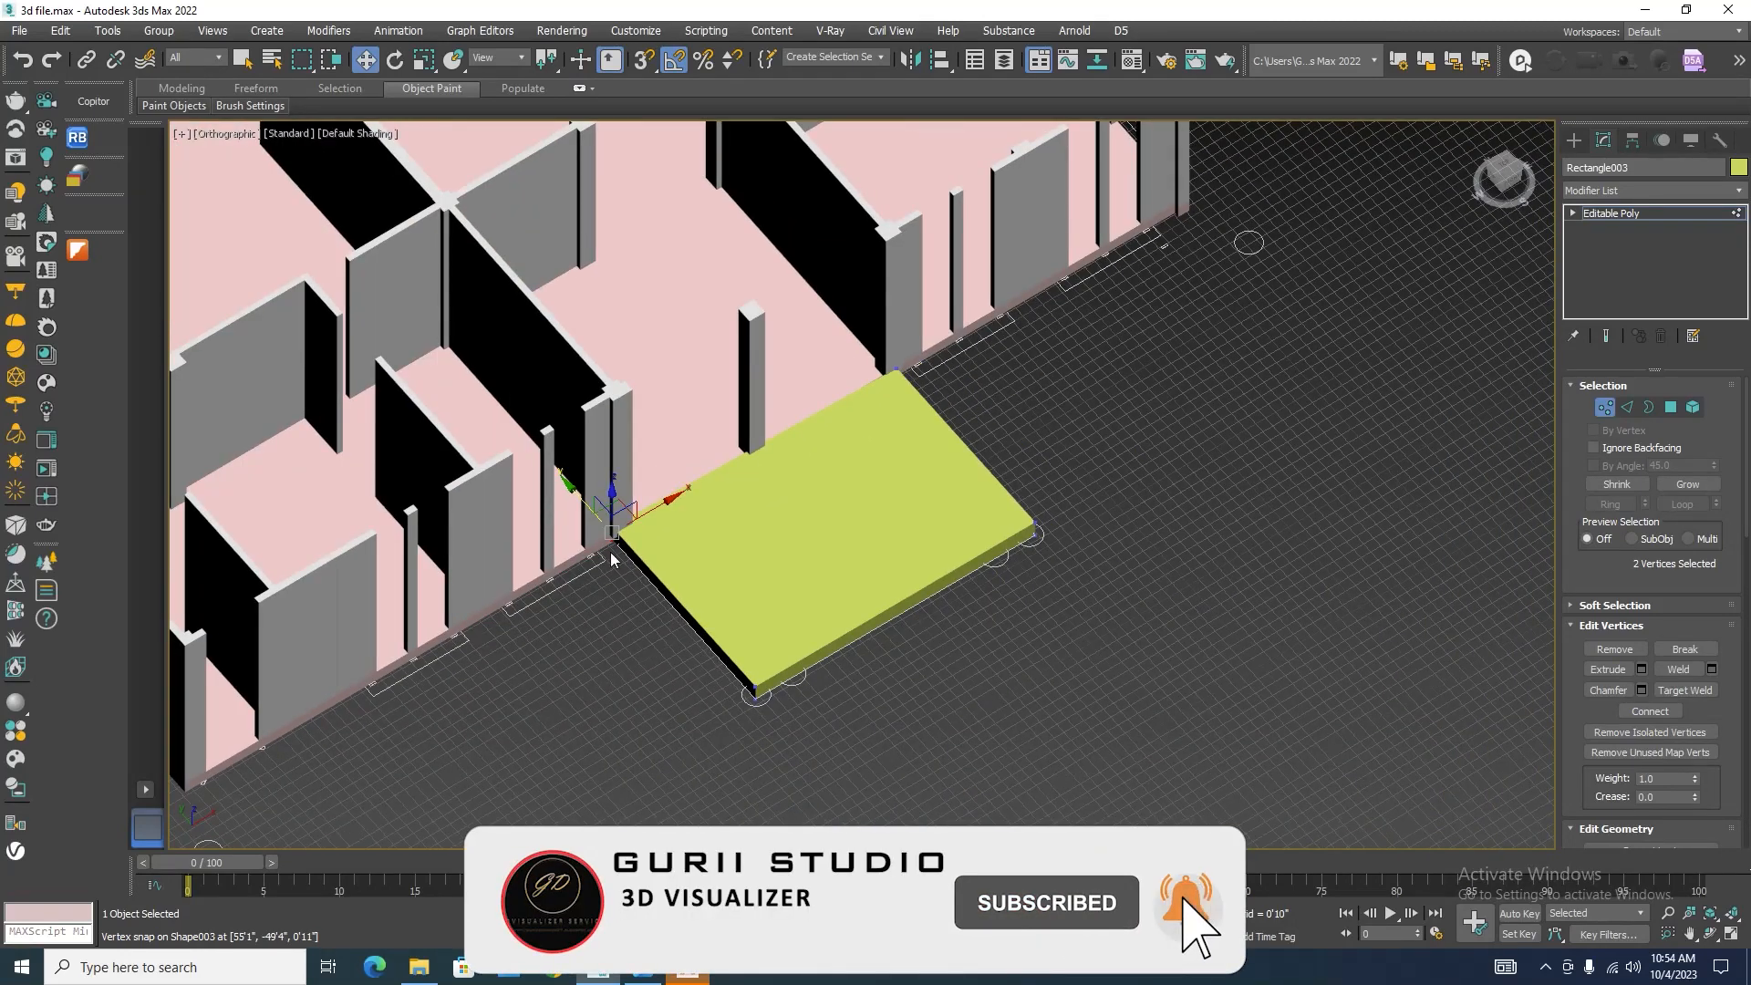
scroll(610, 551, up, 3)
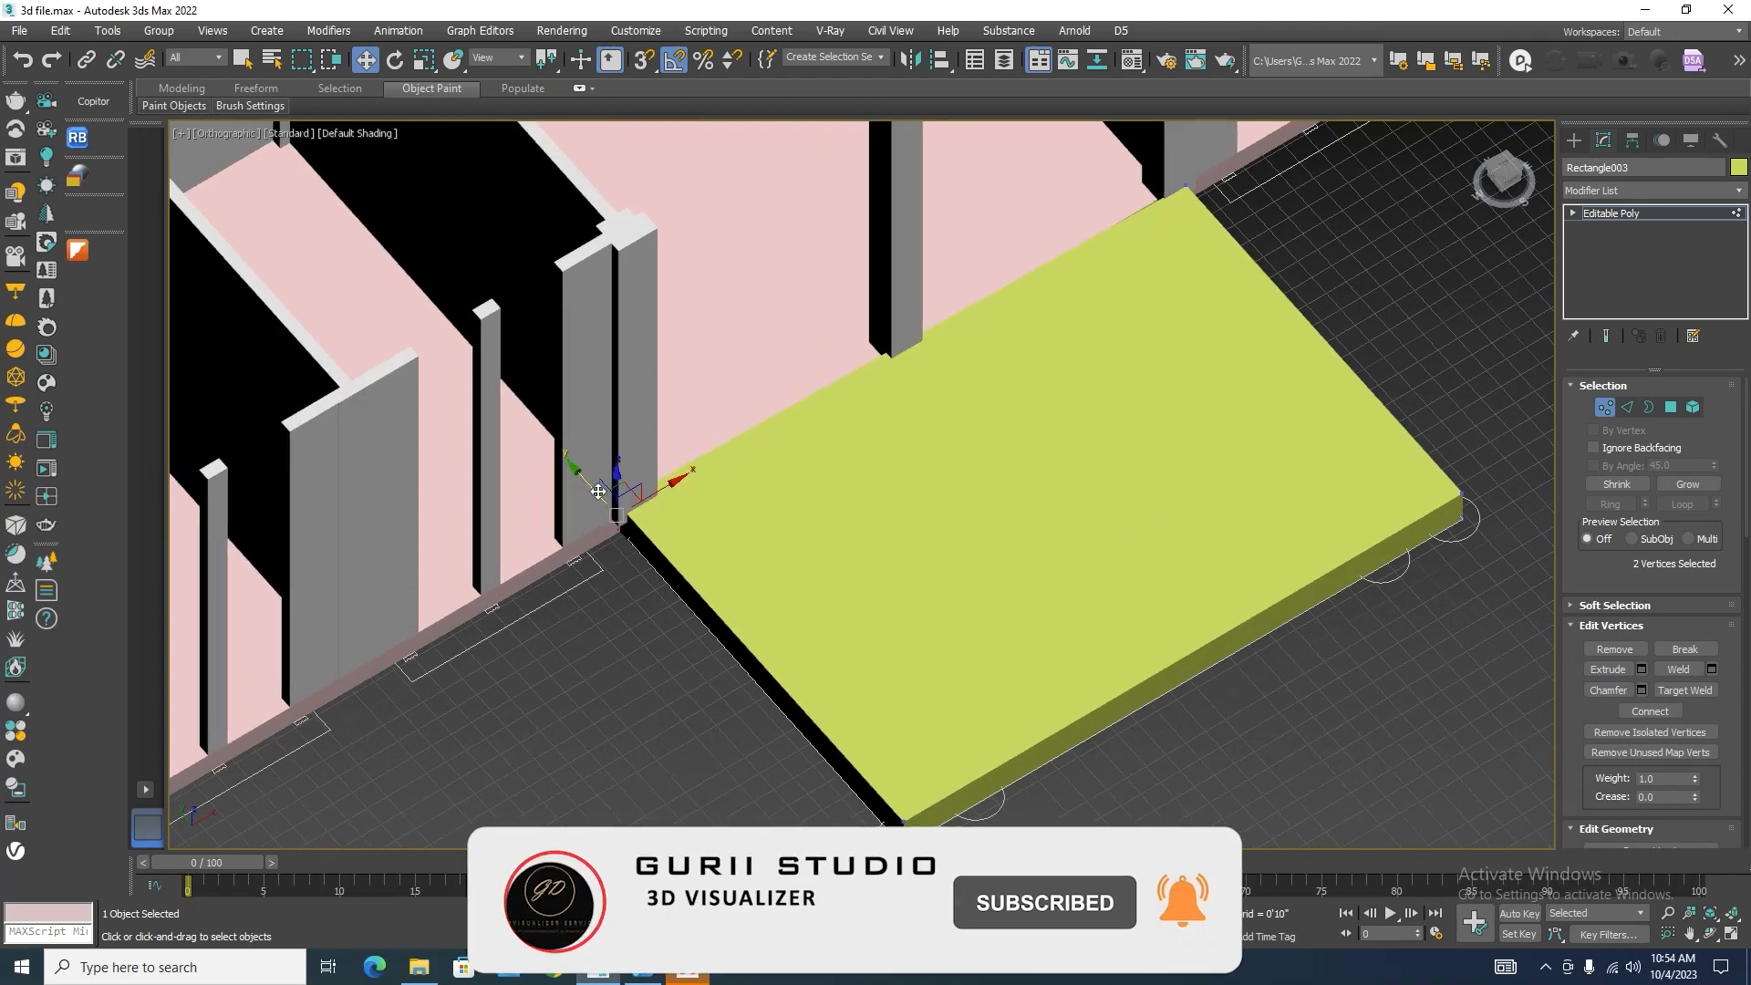
drag(598, 492, 609, 502)
Step: Adjust the south slab's east corner vertices along Y at the wall, leave vertex editing and deselect the slab
middle_drag(1243, 235, 1219, 381)
drag(1293, 244, 1128, 445)
drag(861, 478, 828, 458)
click(1594, 401)
scroll(1106, 364, down, 5)
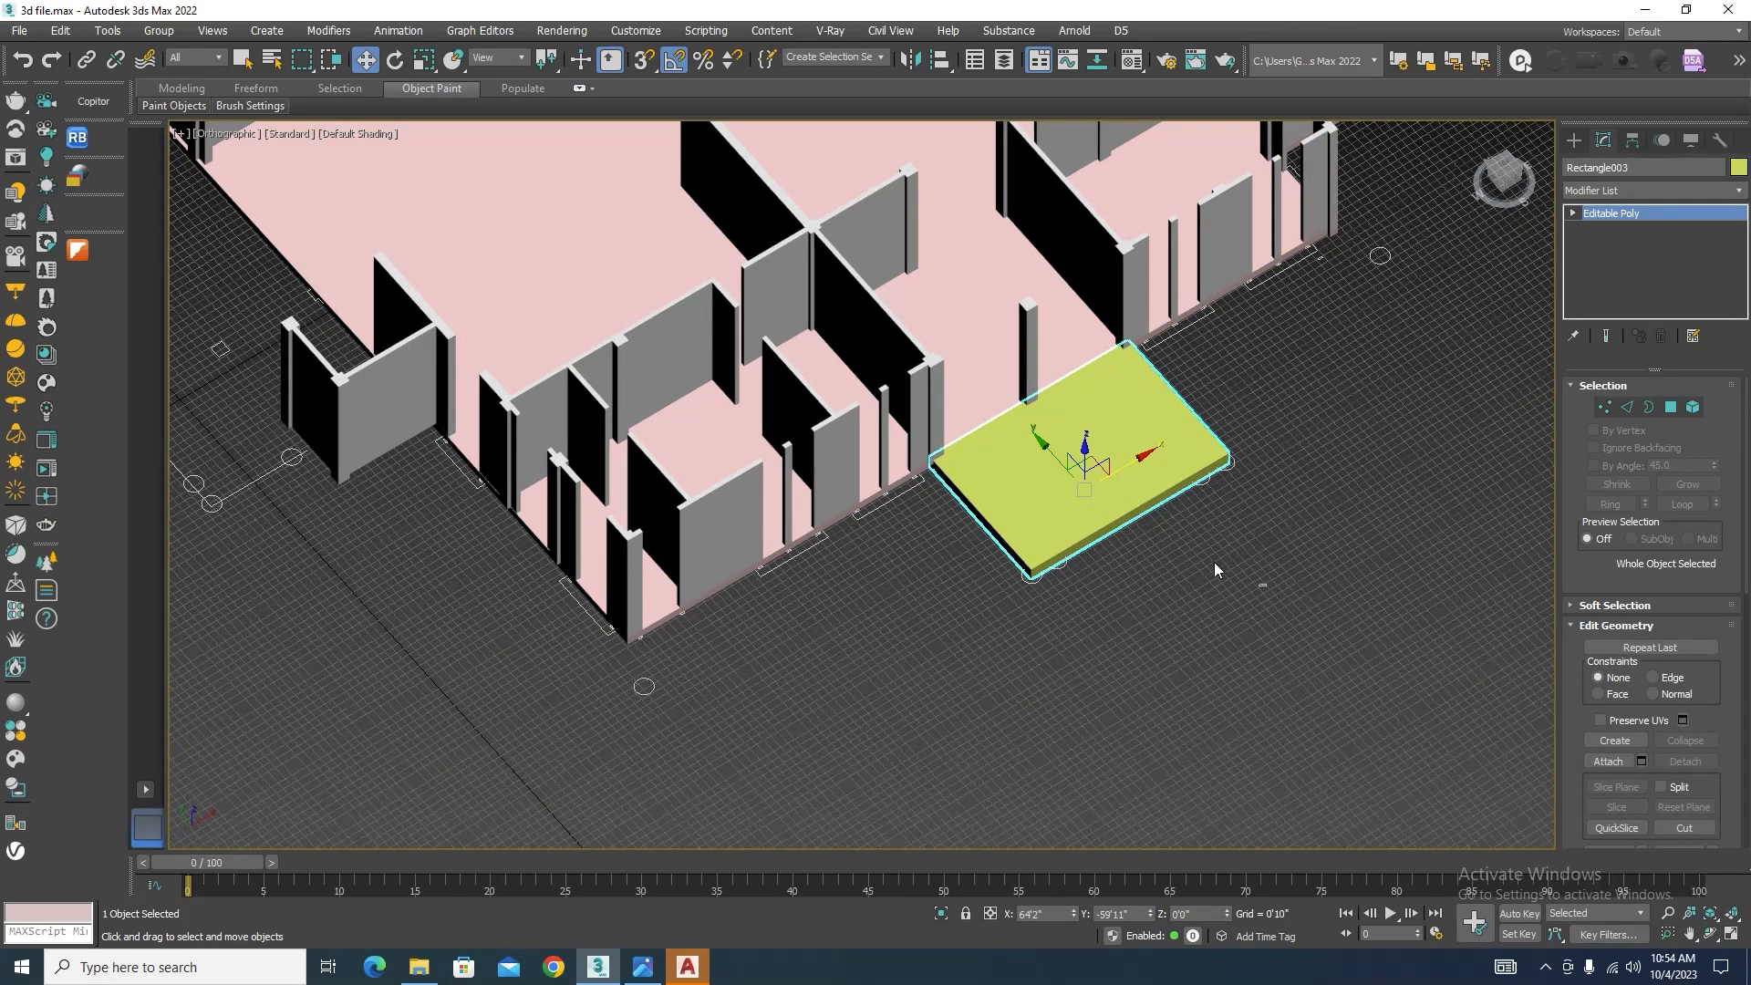
click(1216, 574)
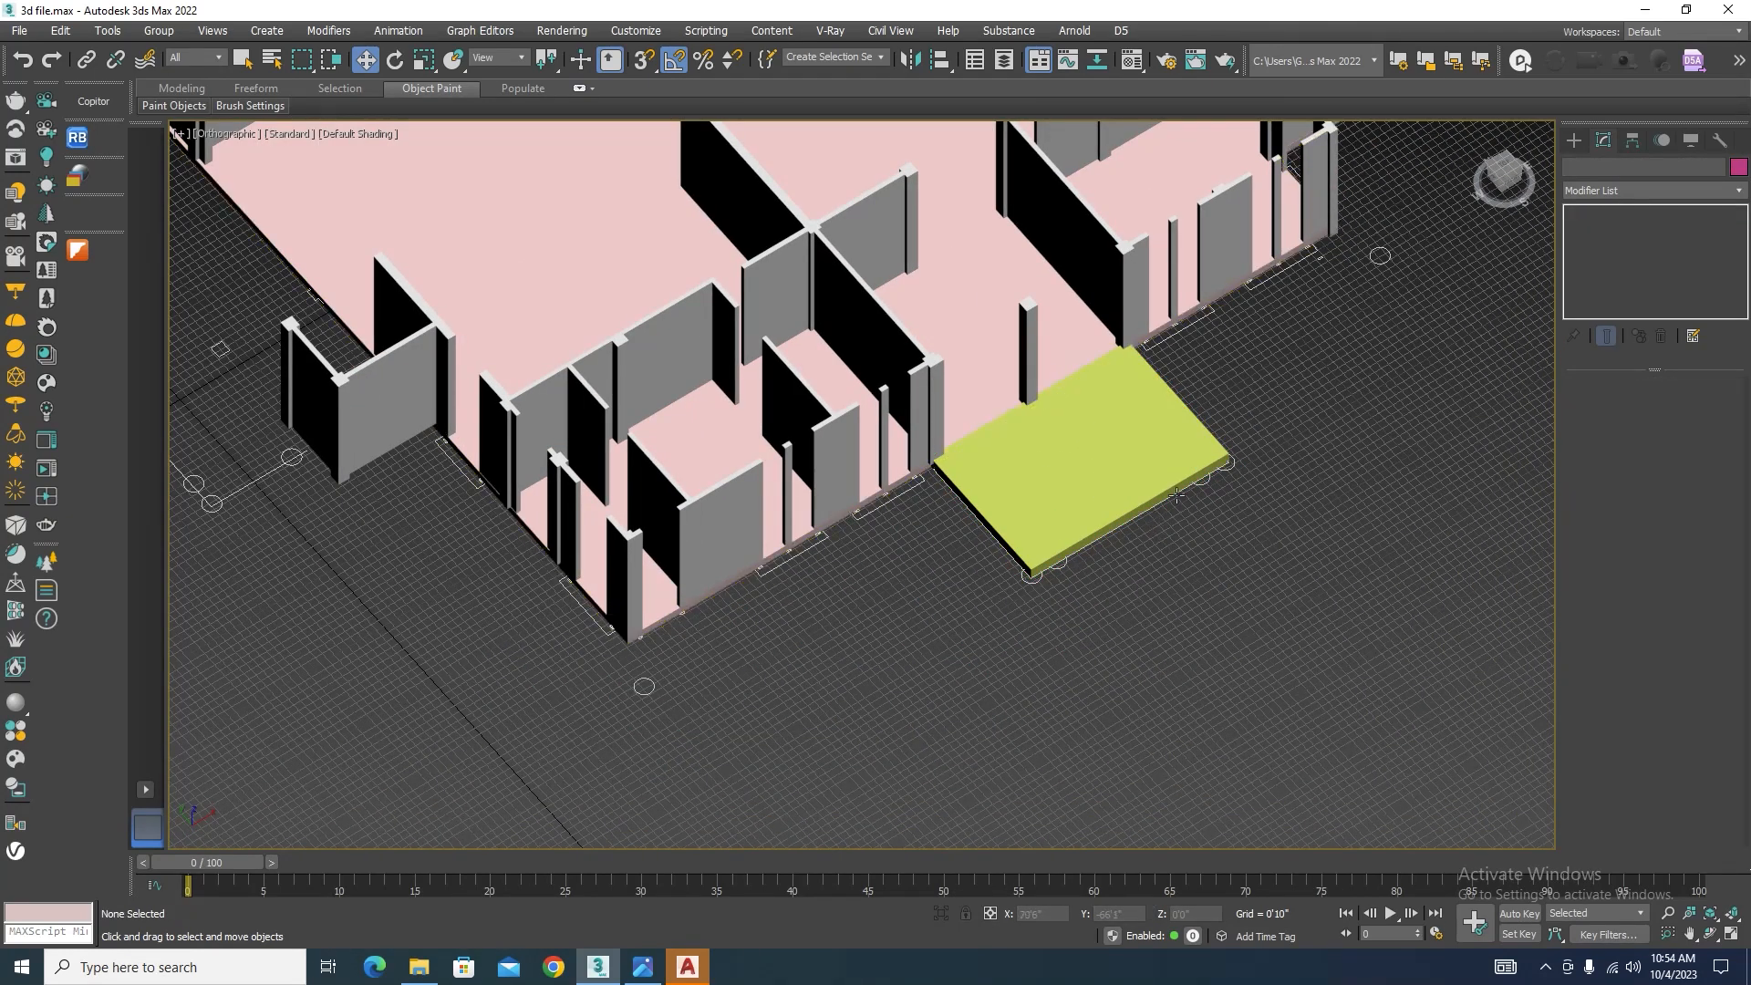
scroll(1134, 481, up, 3)
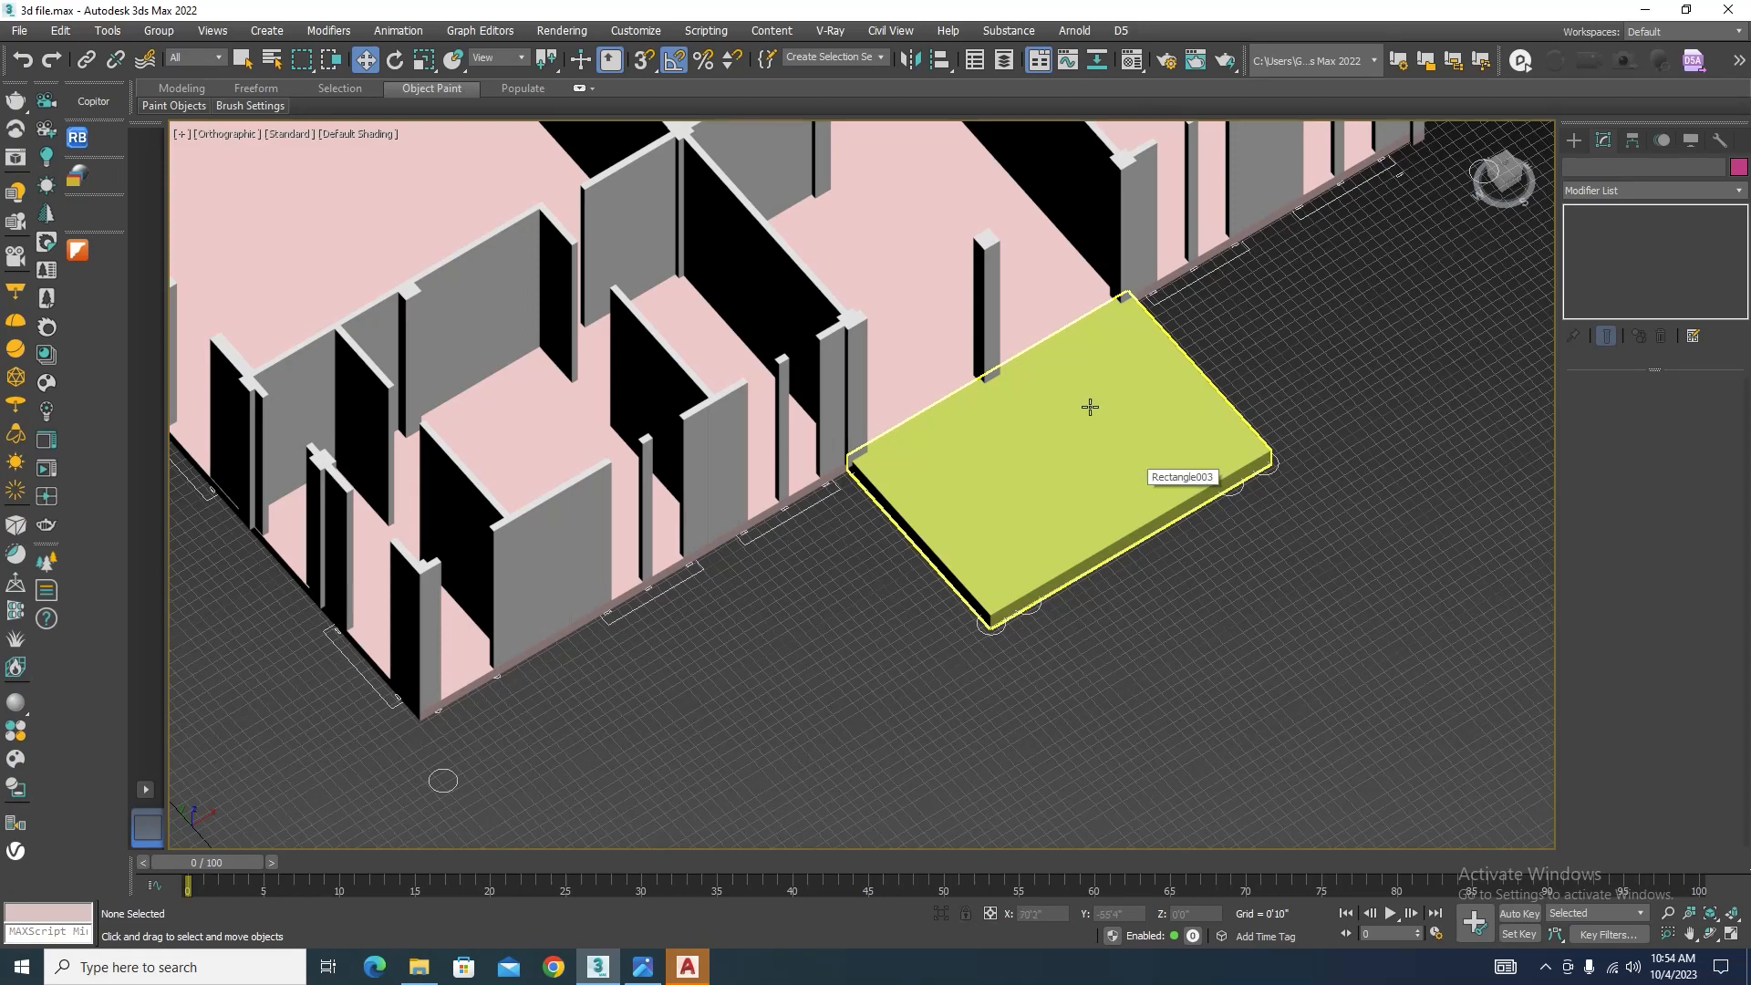
middle_drag(1261, 359, 1262, 448)
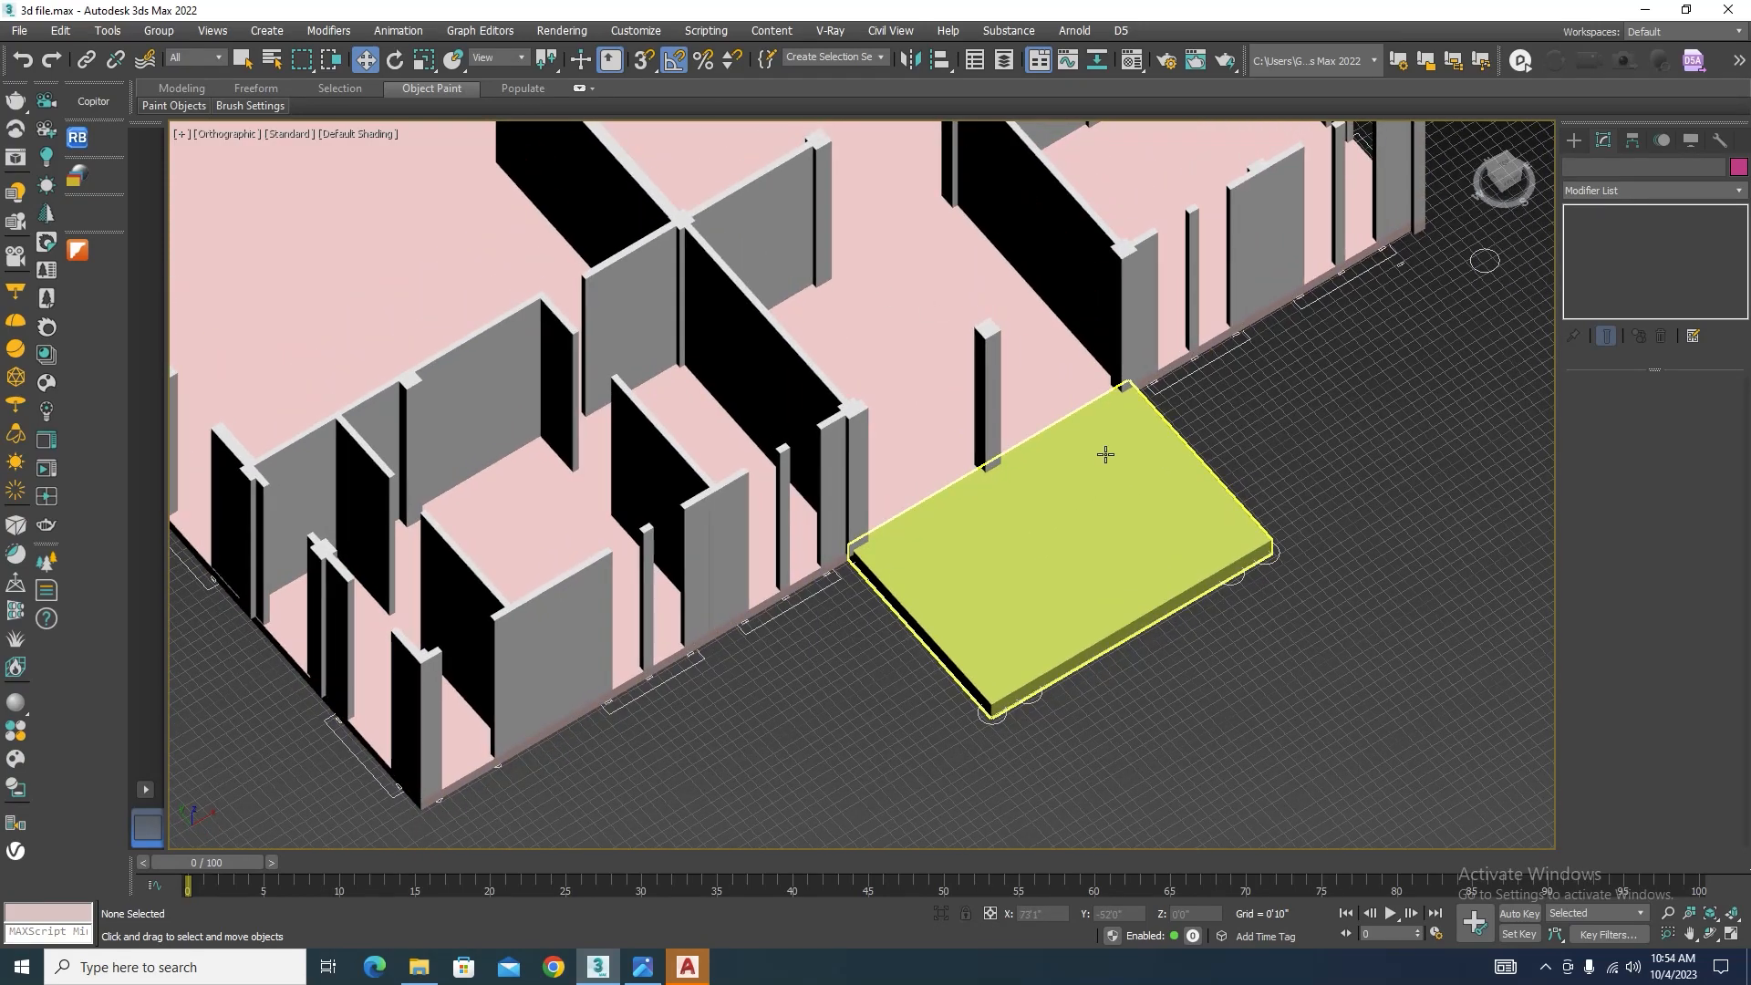
scroll(1105, 453, down, 4)
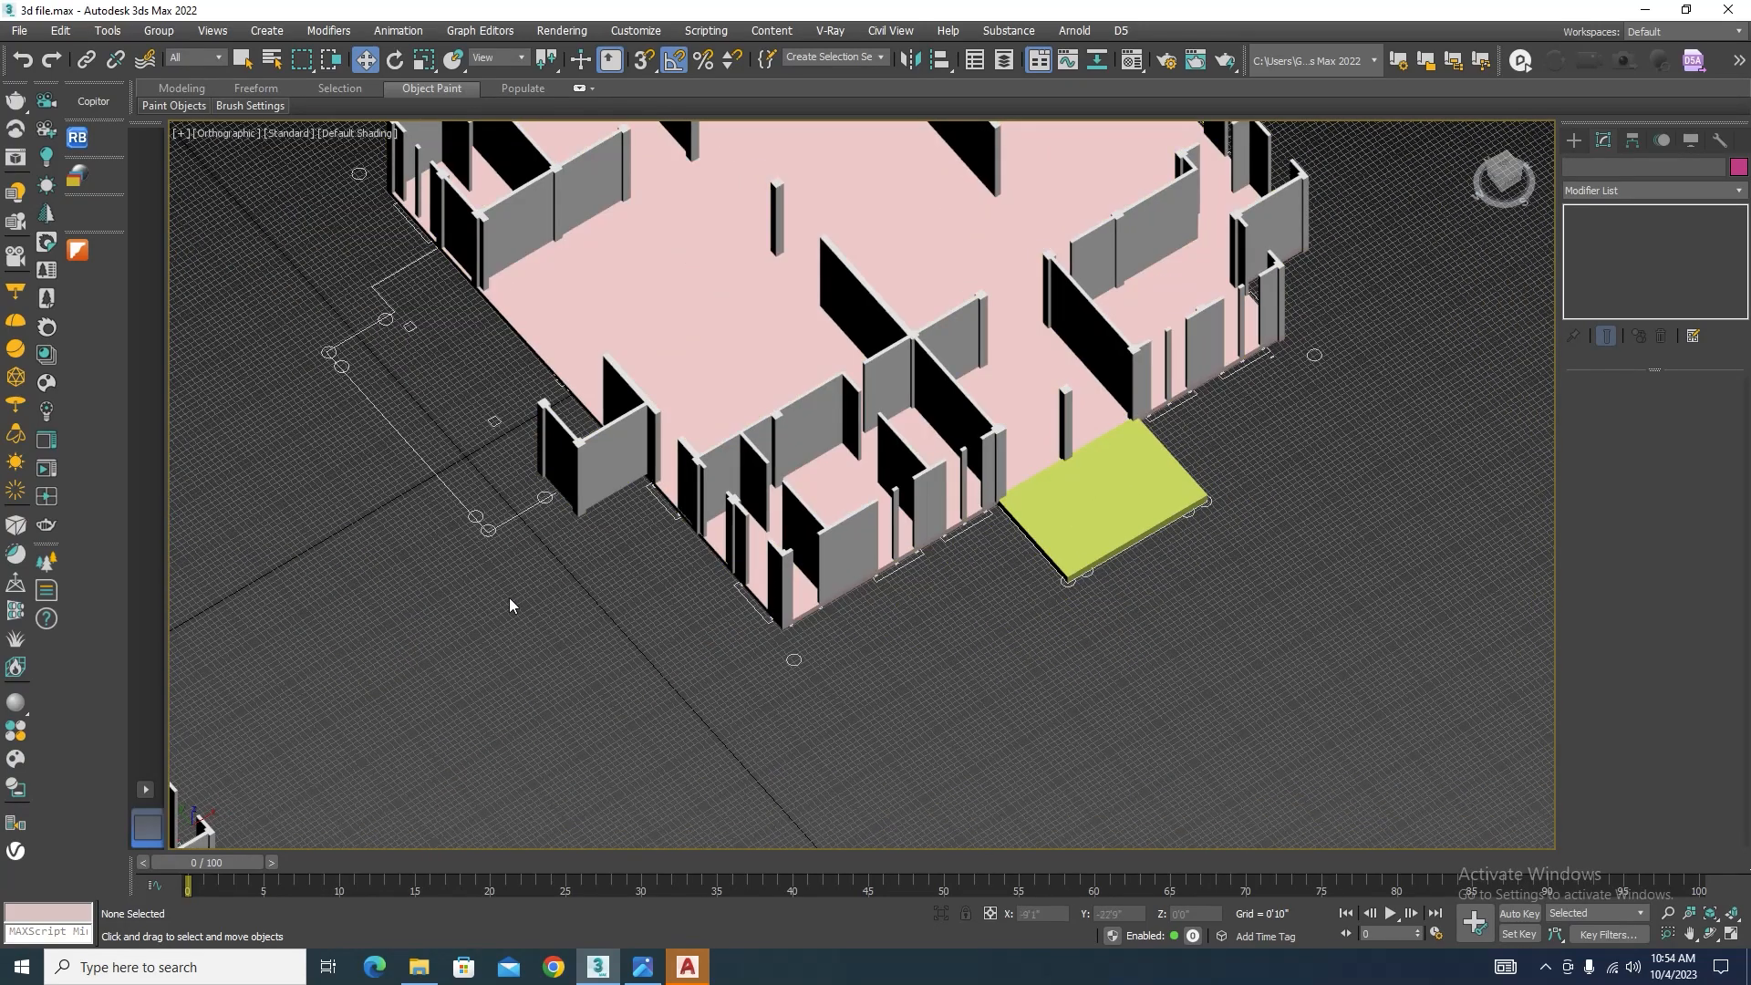
Step: In the wireframe top view, start a vertex-snapped Line at the wall and trace the west porch outline's stepped north side to its outer northwest corner
middle_drag(512, 606, 801, 645)
scroll(704, 401, up, 3)
click(1573, 140)
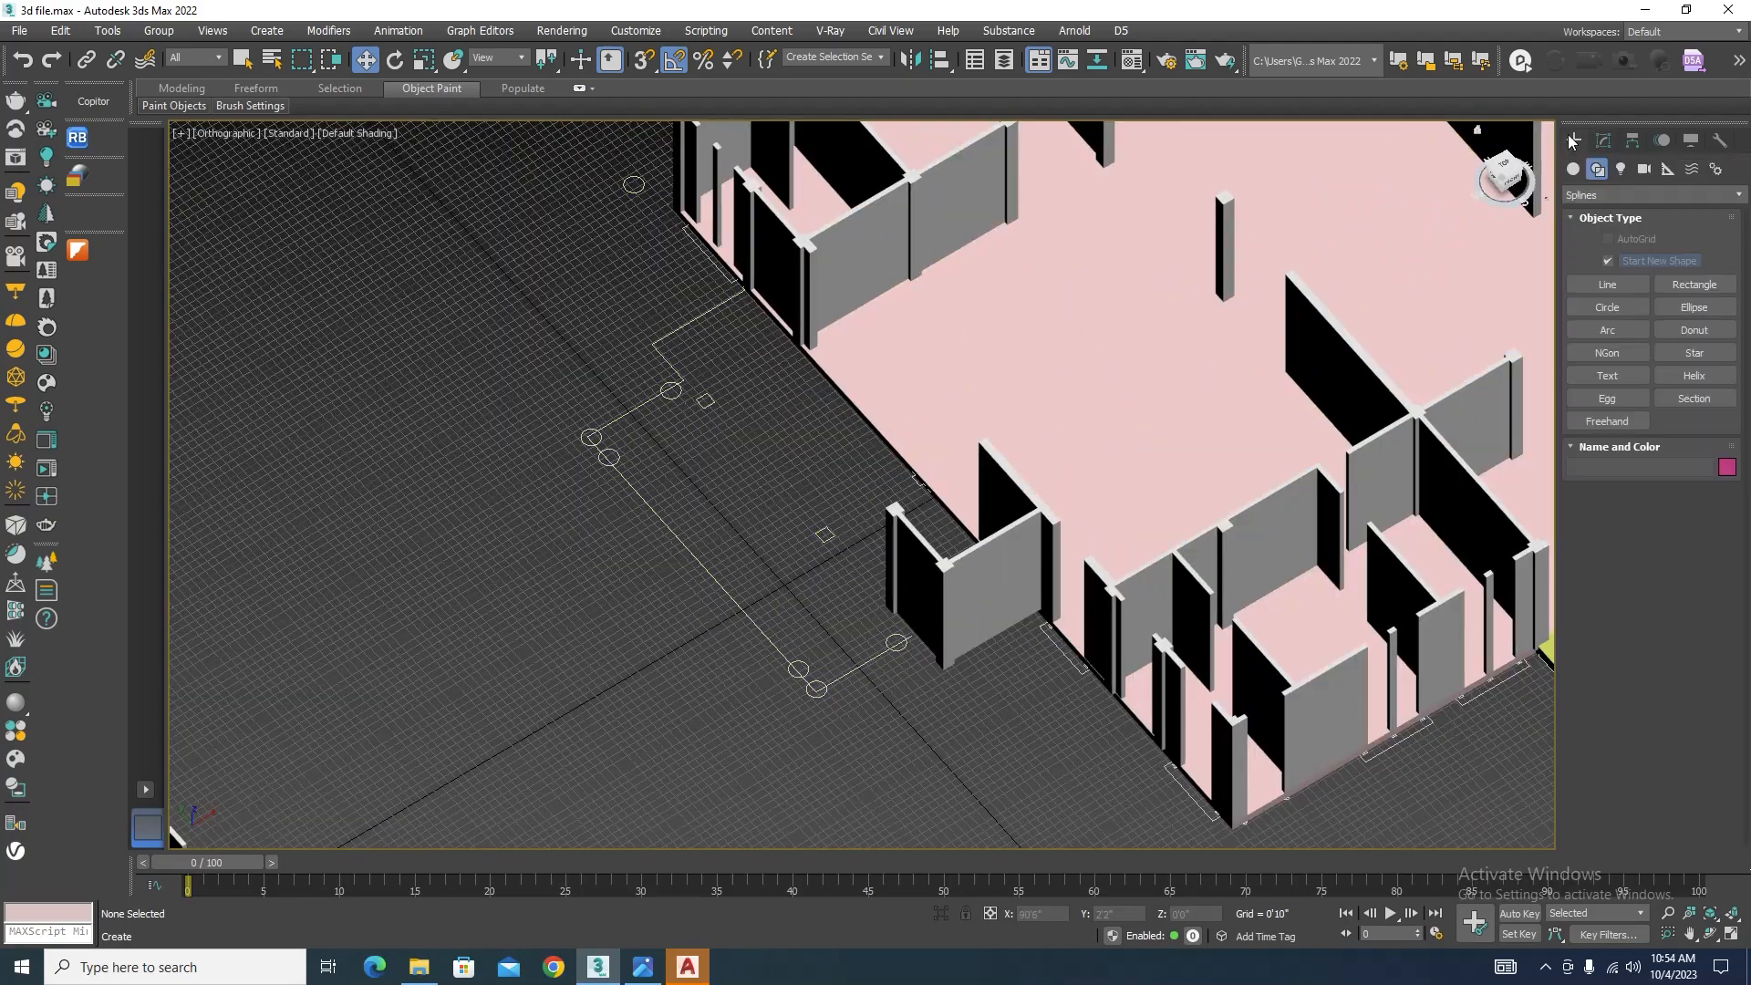
click(1606, 285)
scroll(746, 290, up, 5)
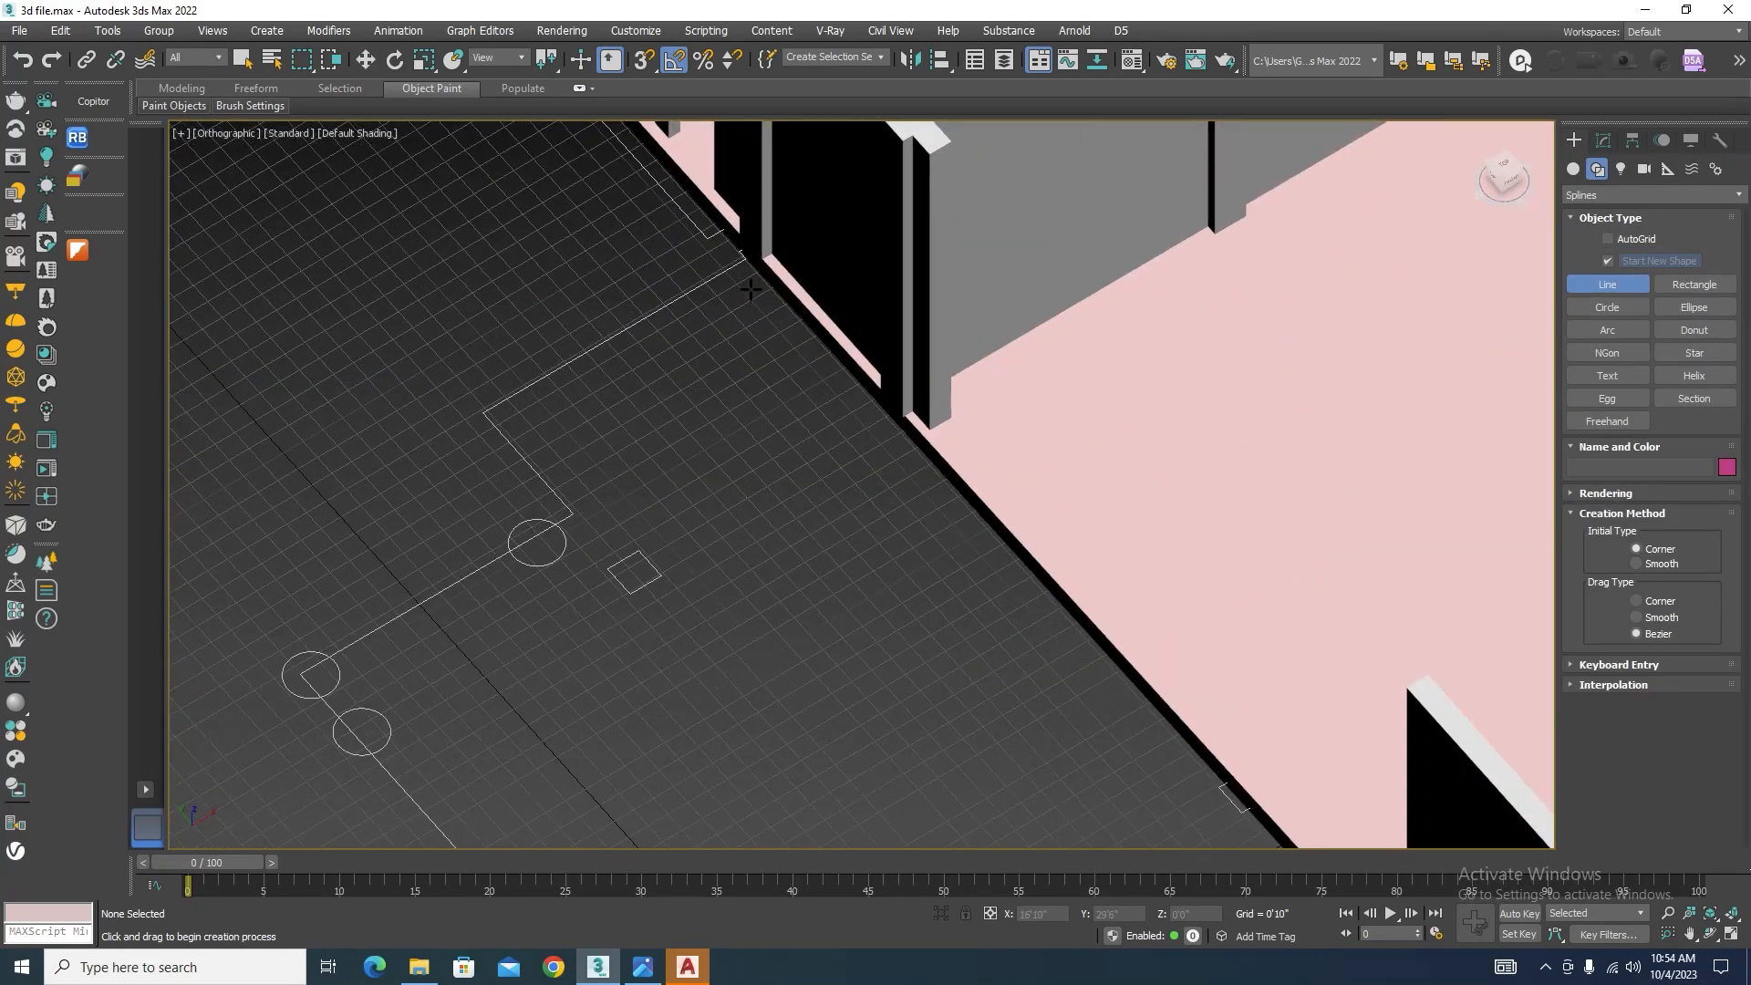
key(t)
scroll(852, 270, down, 3)
scroll(797, 324, up, 4)
scroll(1135, 290, up, 4)
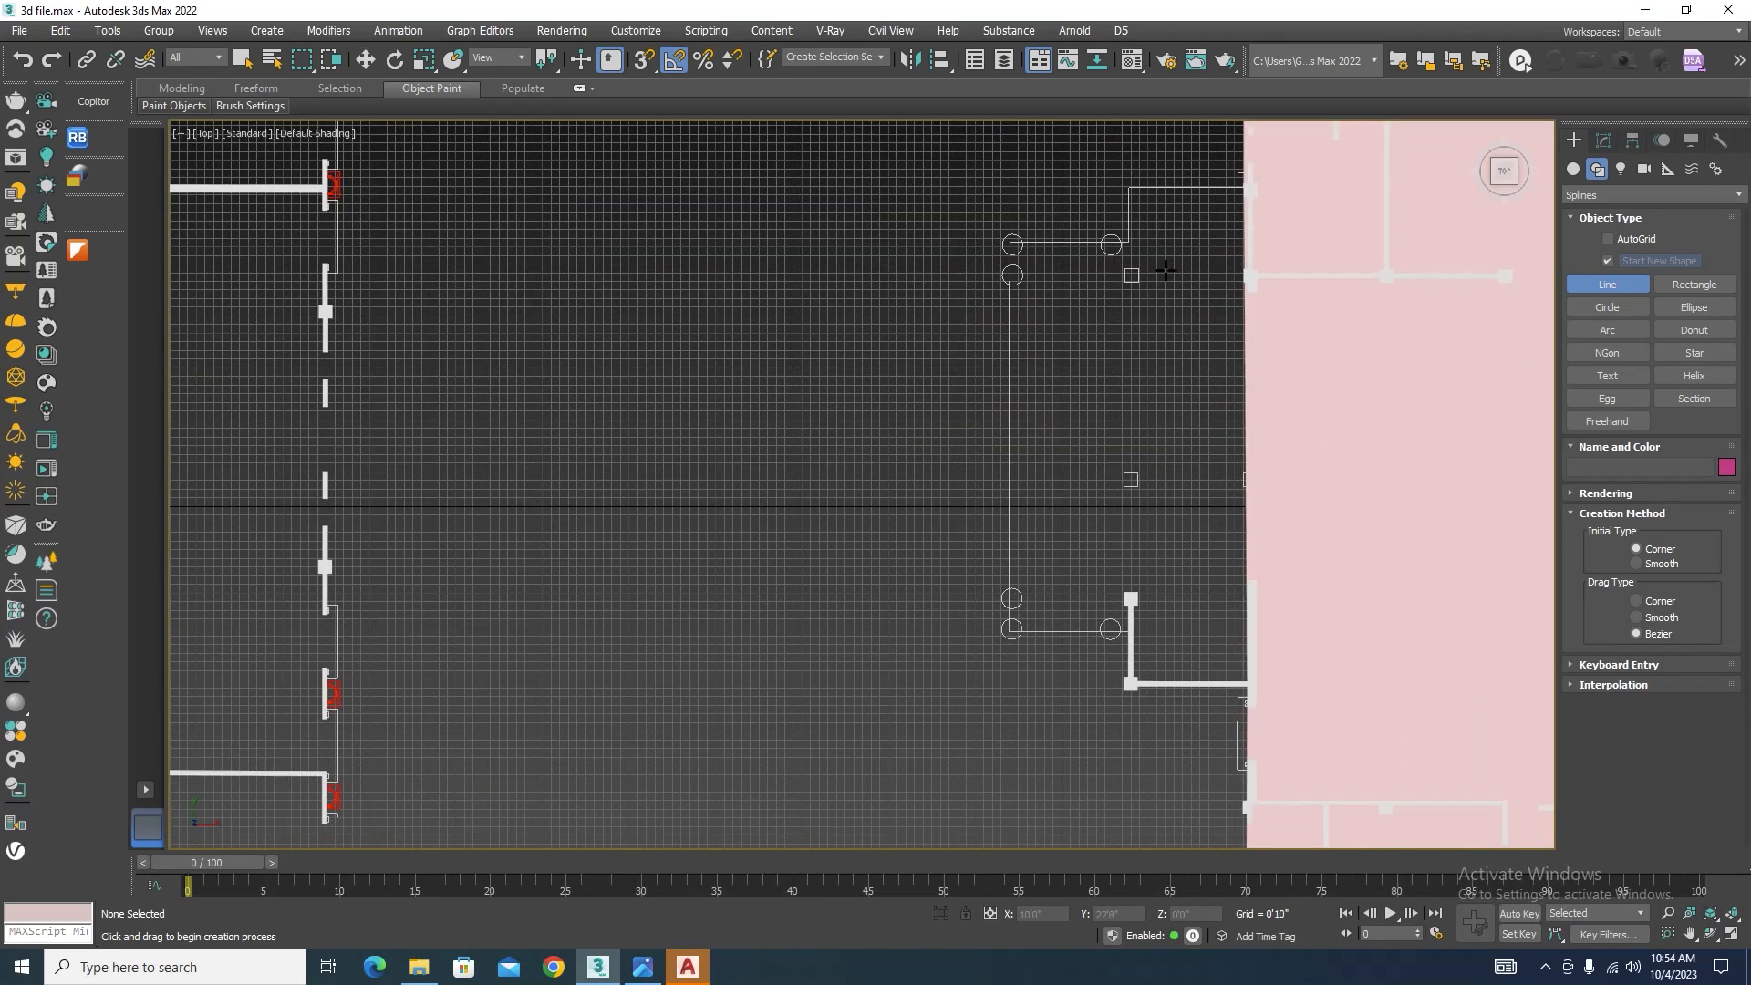
key(F3)
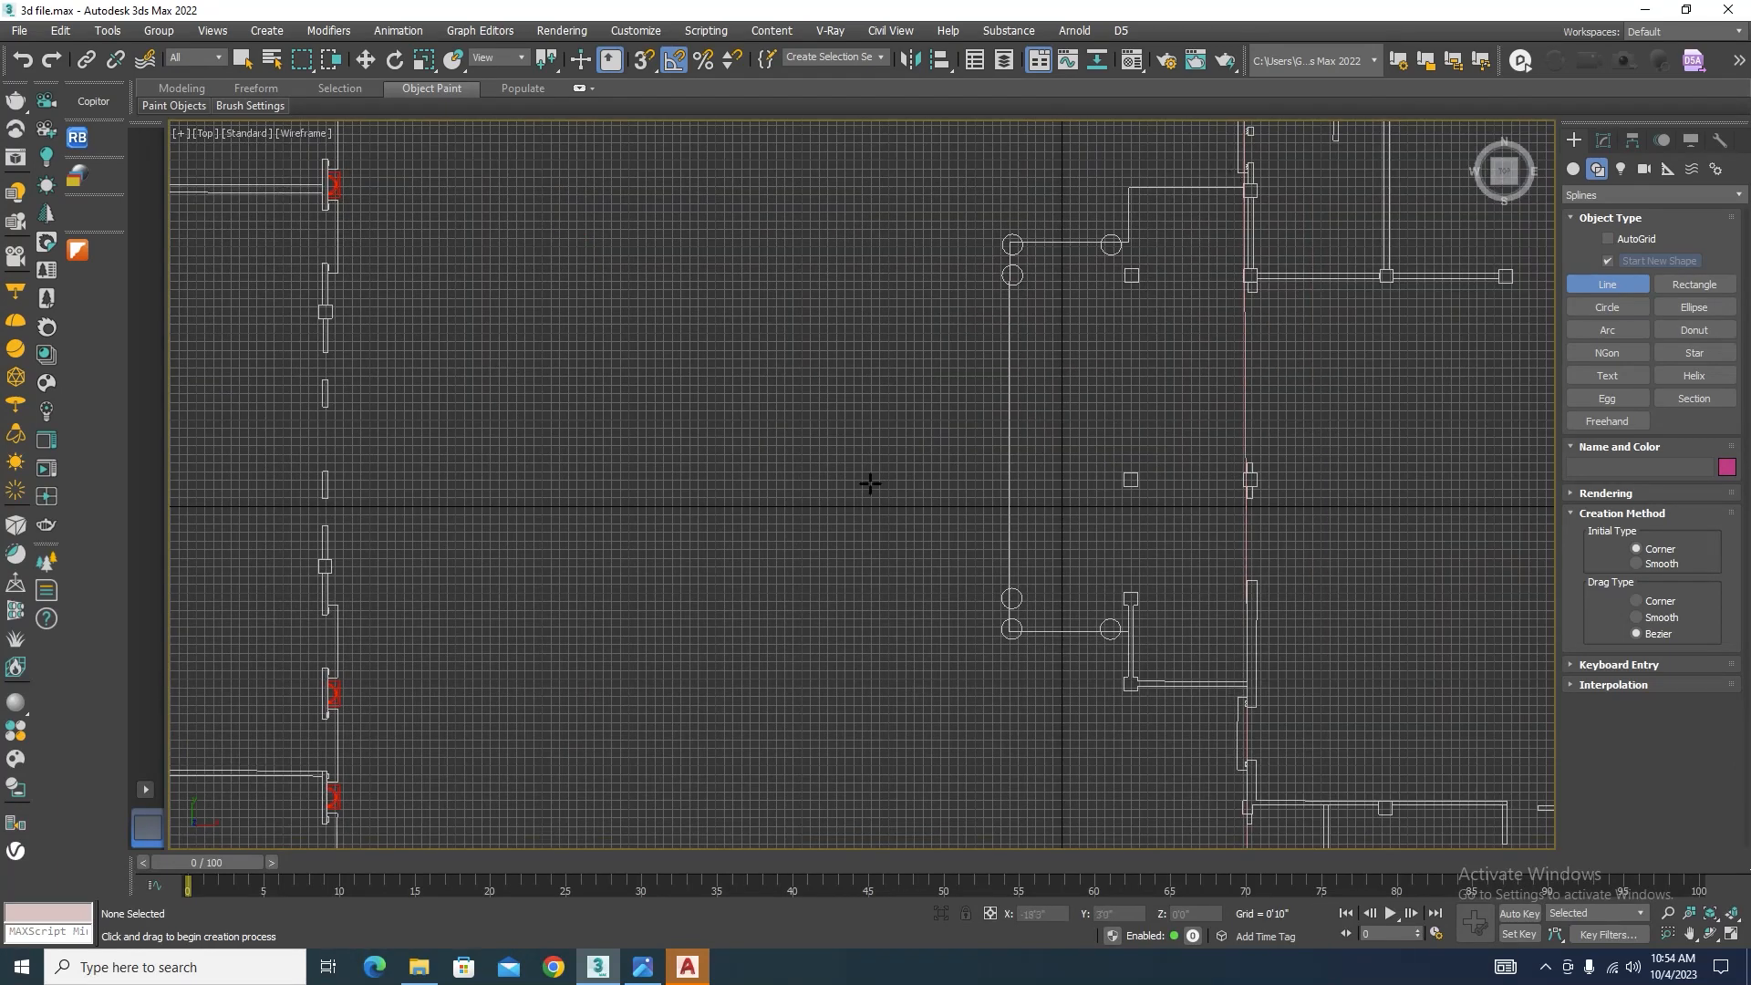
scroll(1243, 226, up, 5)
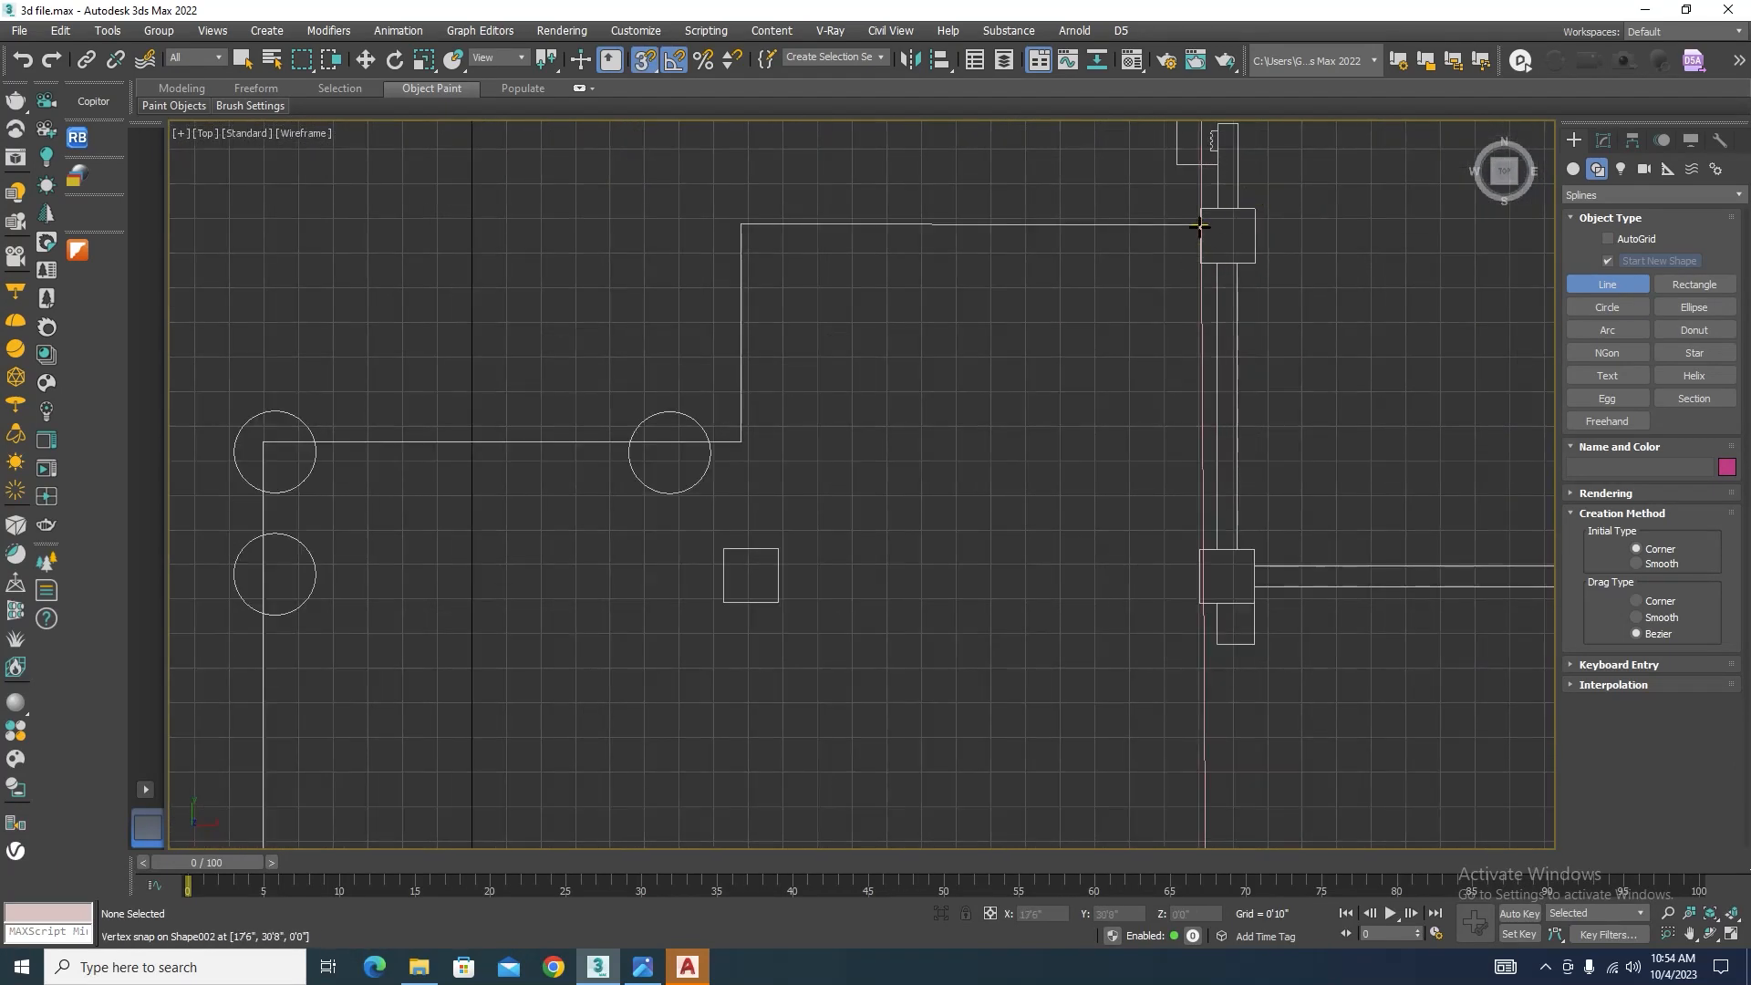
click(1200, 226)
click(740, 224)
click(741, 441)
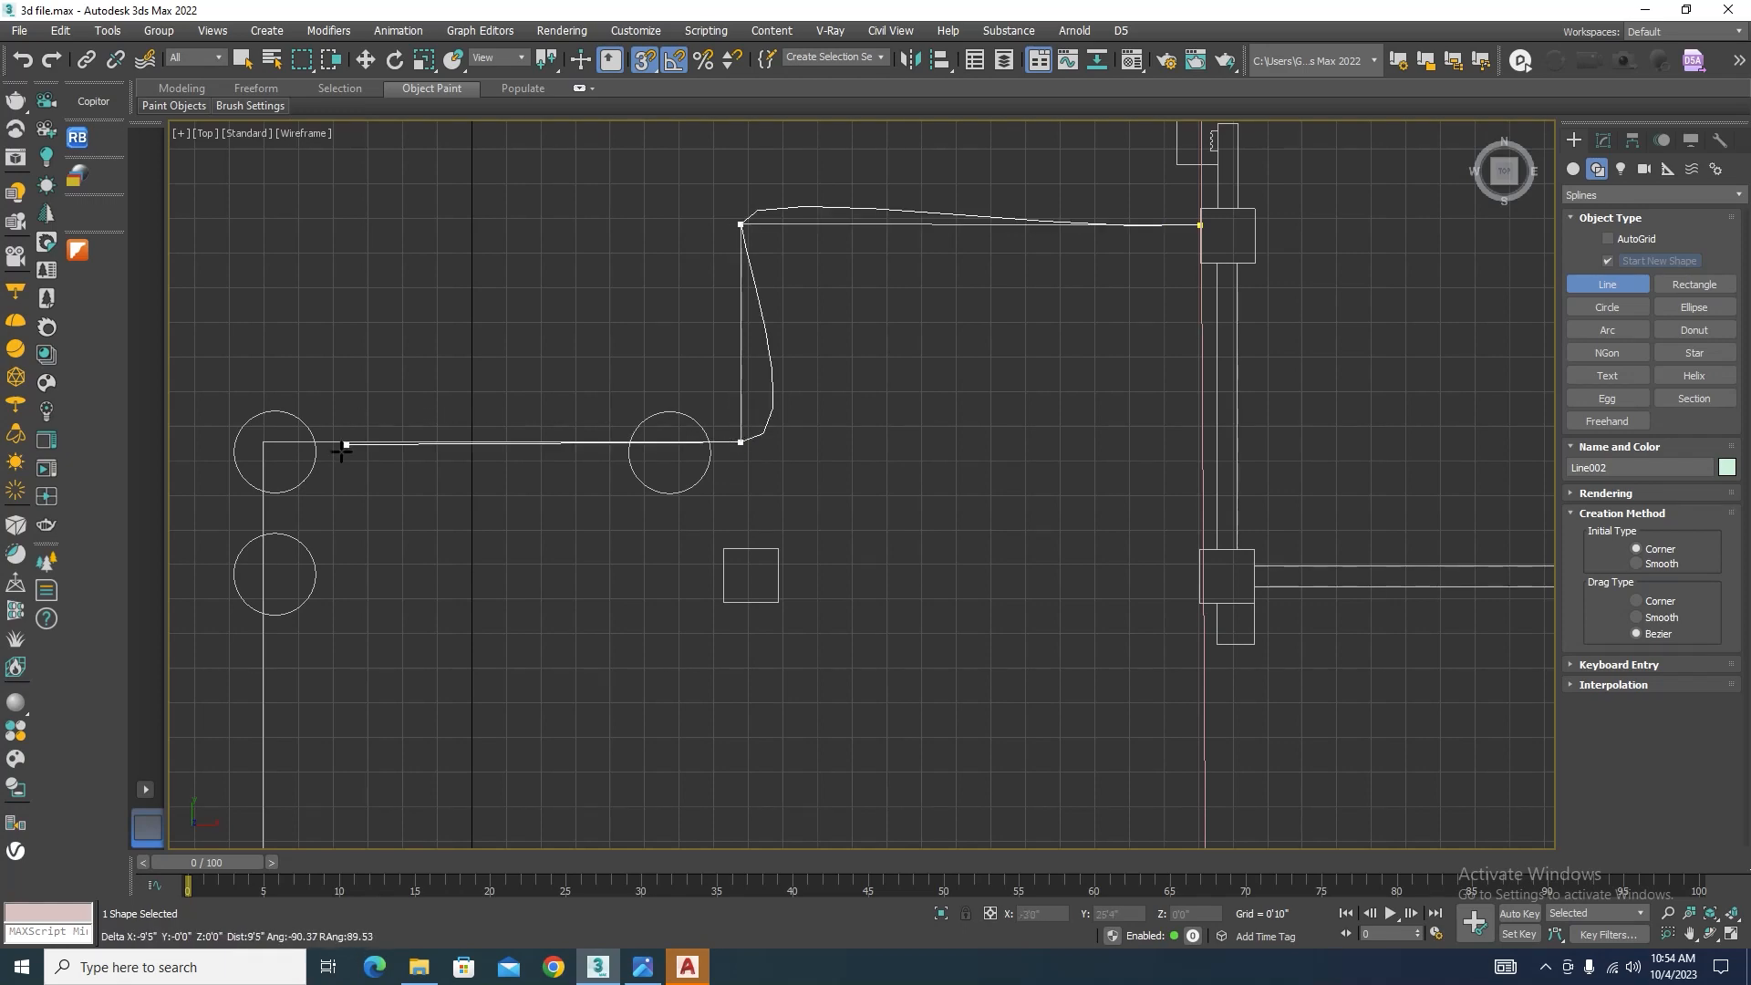
click(263, 441)
Step: Continue the line down the porch's west edge, along its south side, and around the projecting wall's corner back to the building
scroll(465, 262, down, 5)
scroll(430, 703, up, 6)
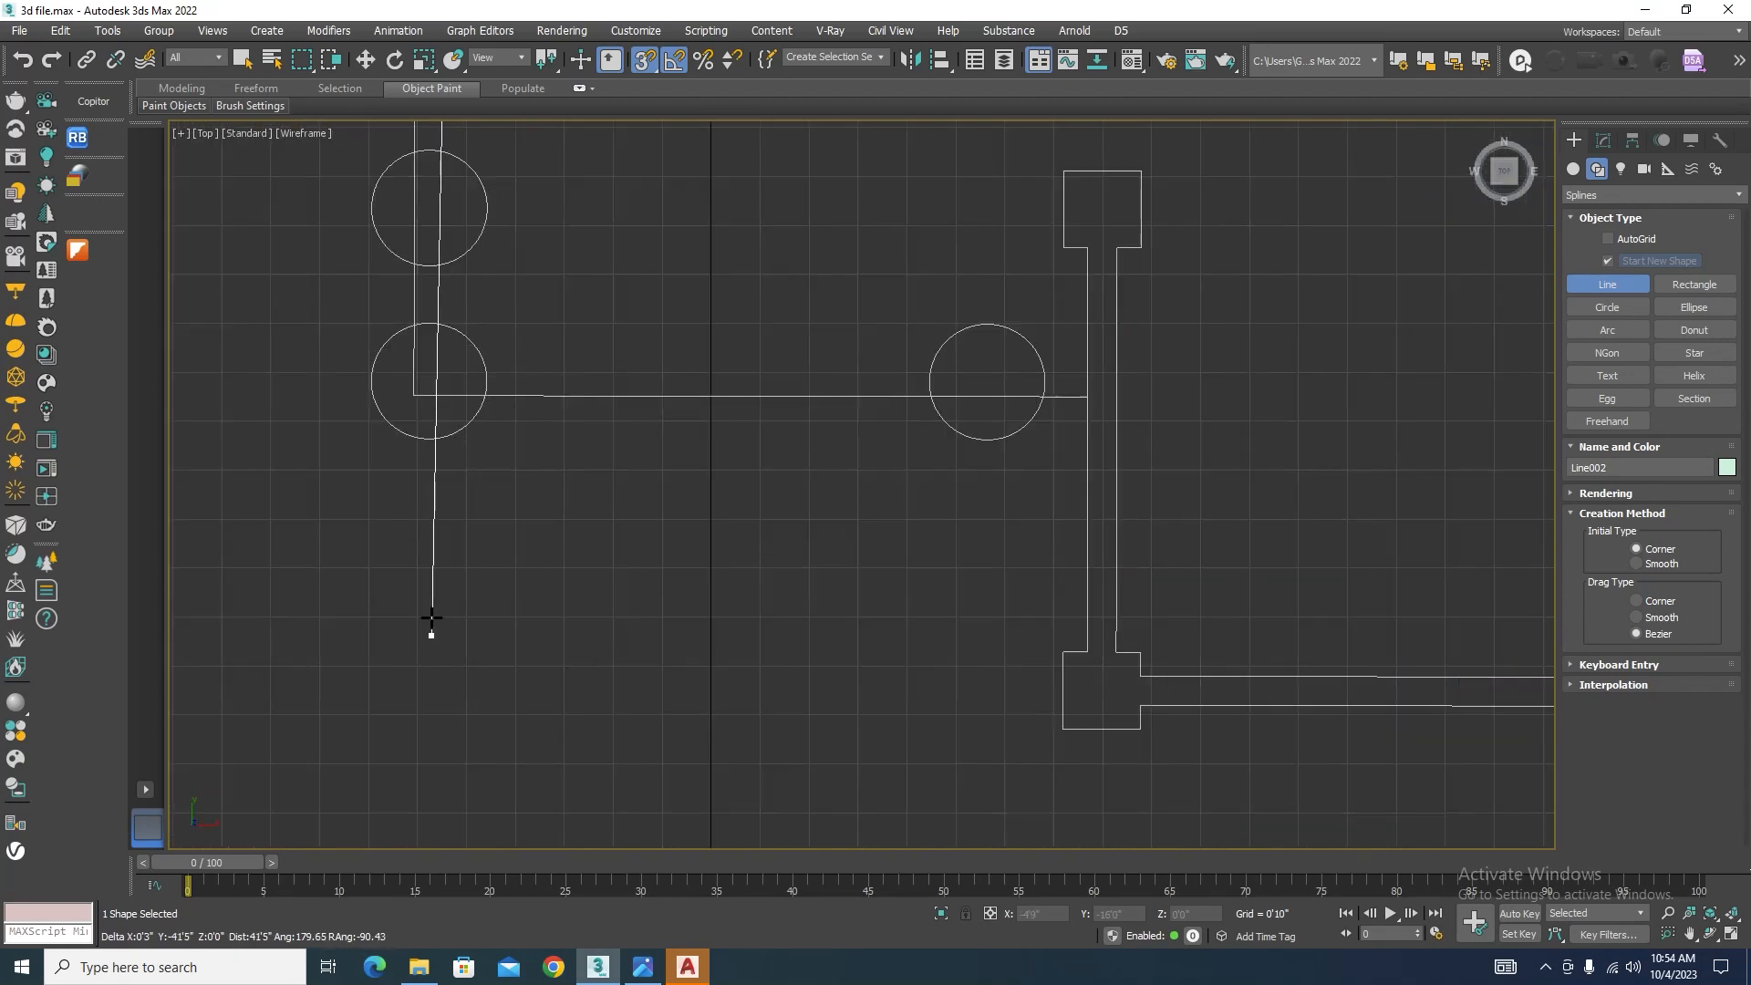
click(413, 396)
click(1086, 396)
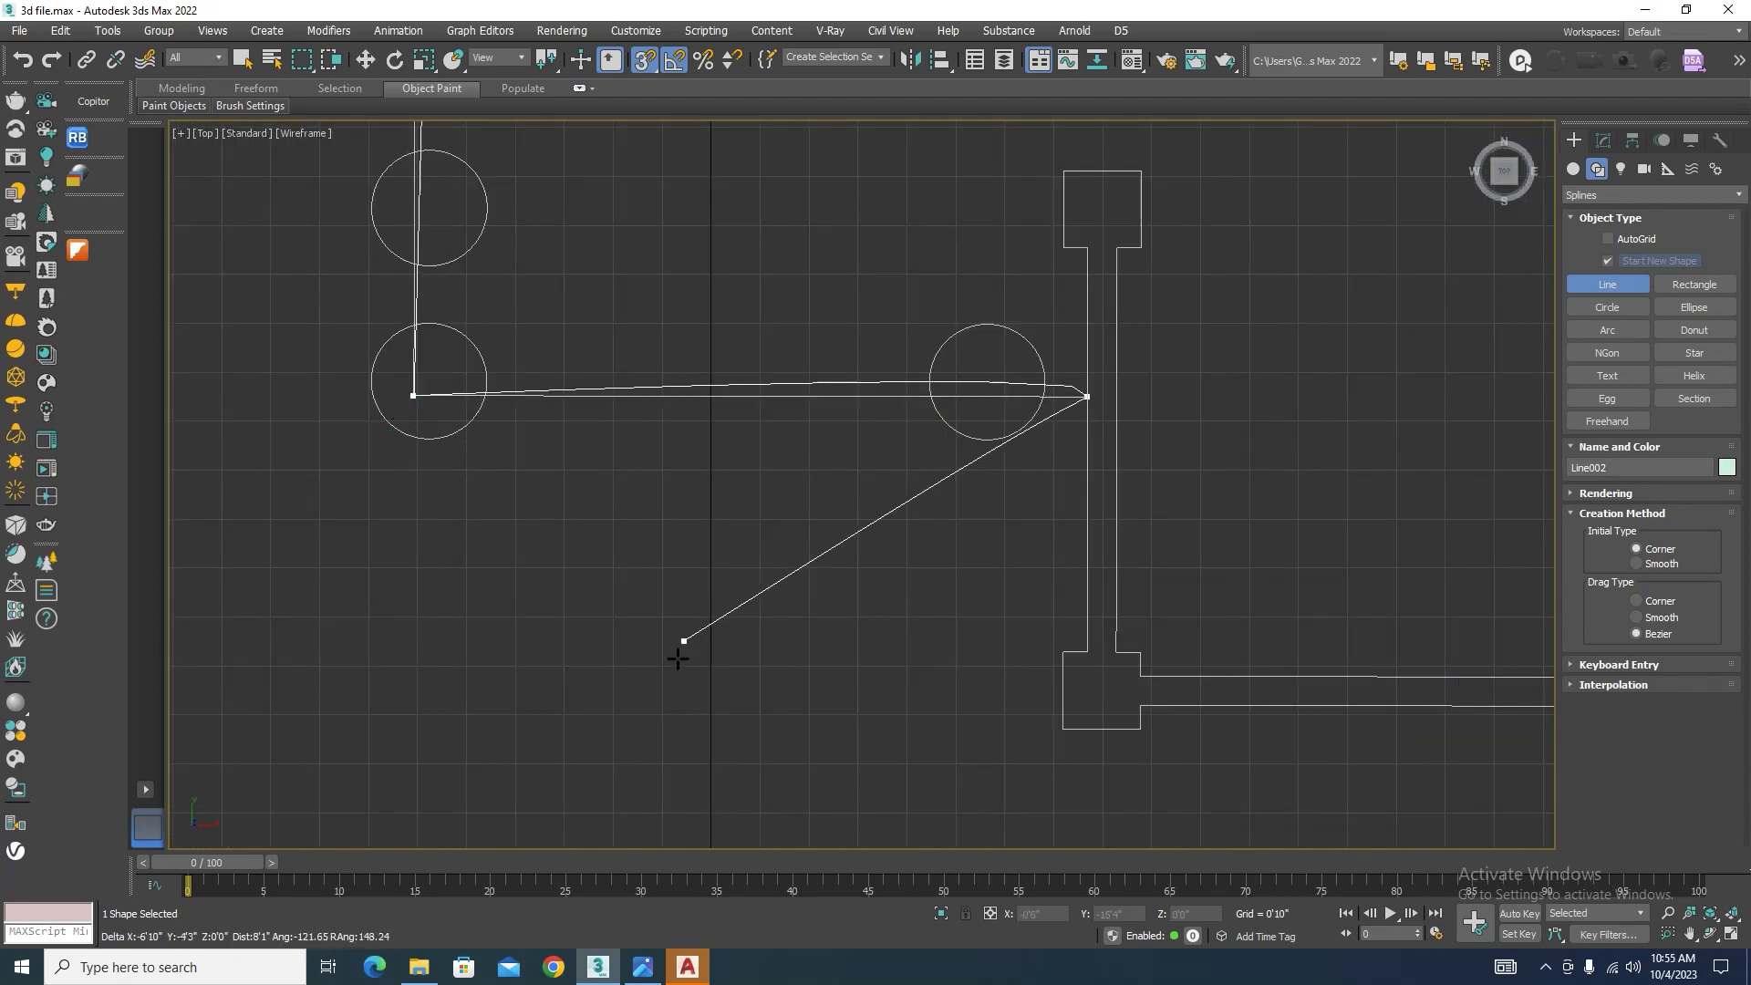
scroll(678, 658, down, 5)
scroll(730, 670, up, 4)
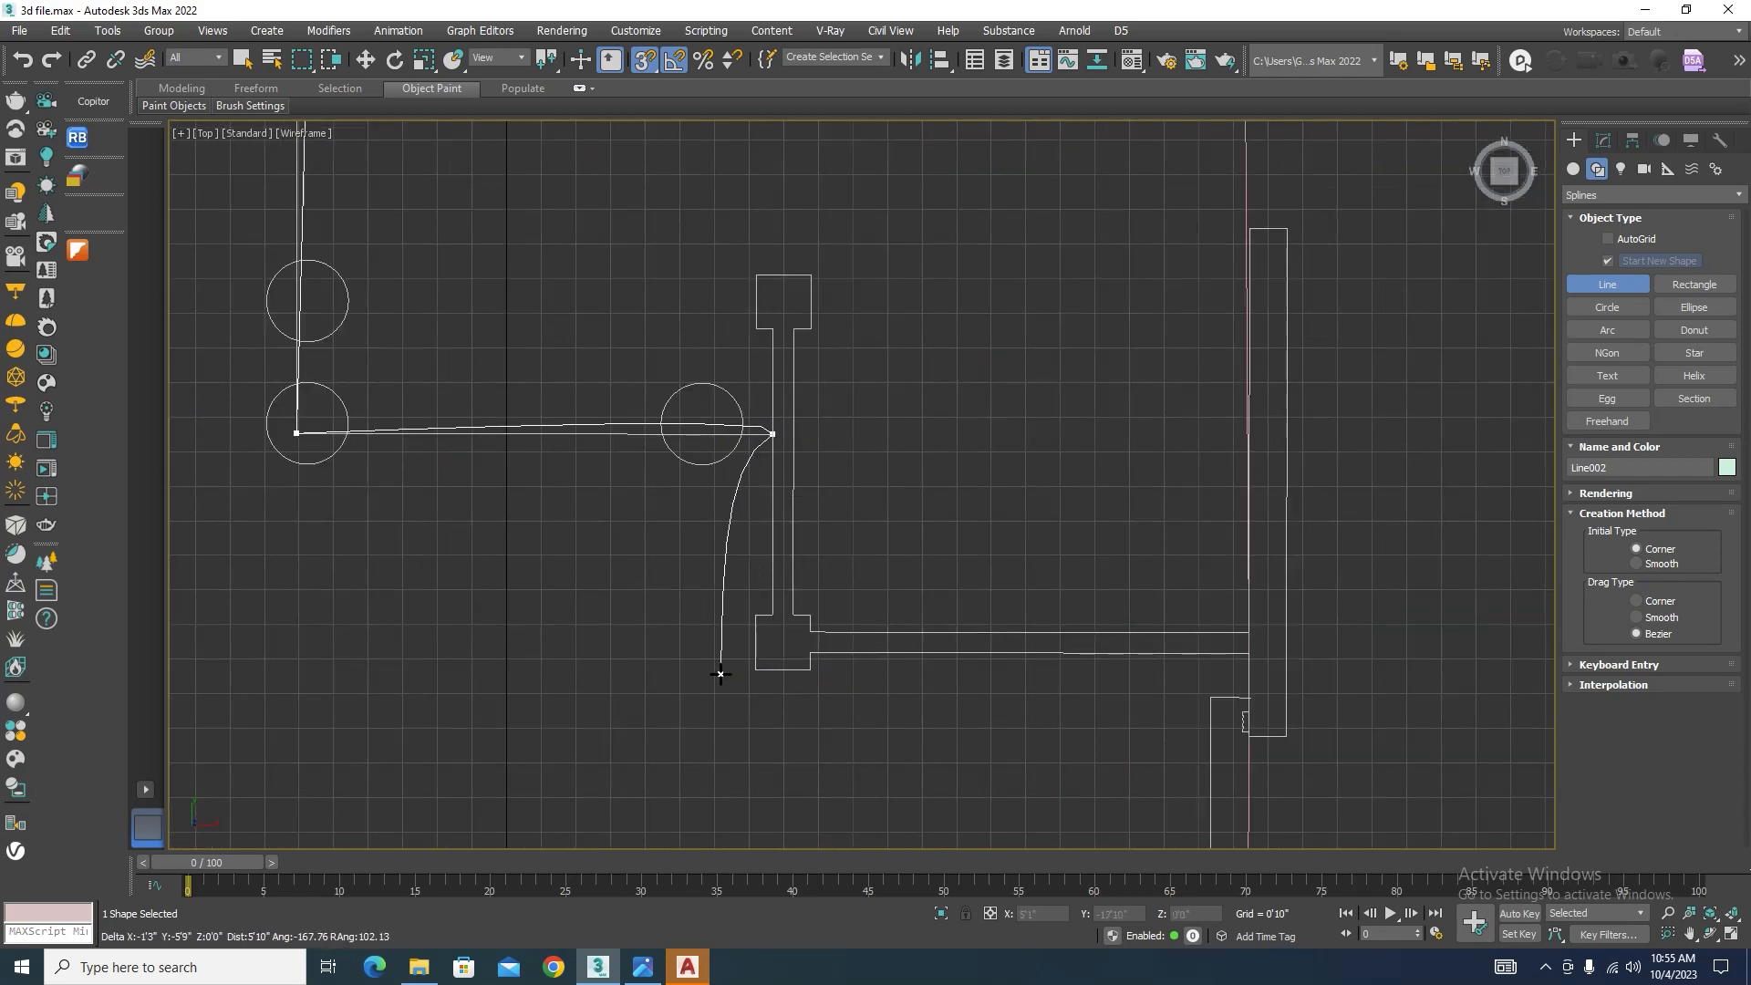
click(755, 668)
click(1247, 653)
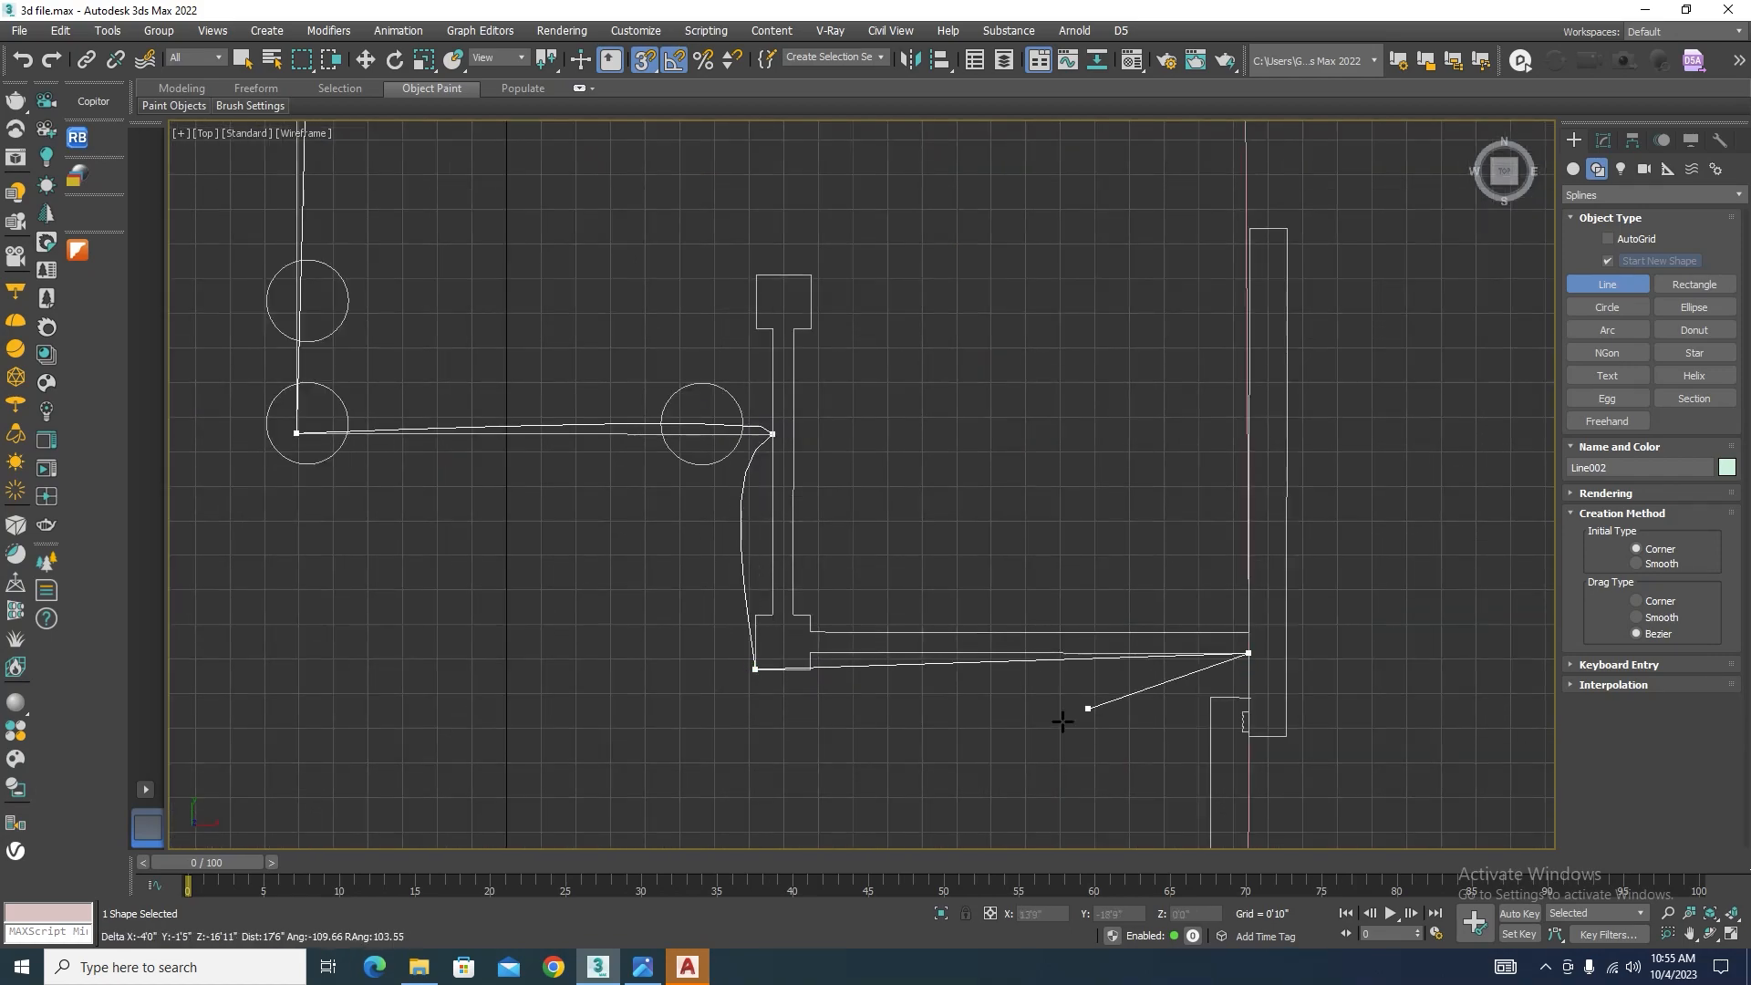
Step: Finish the west porch outline at its starting point on the wall and close the spline
scroll(1062, 722, down, 3)
scroll(1061, 301, up, 3)
click(1061, 300)
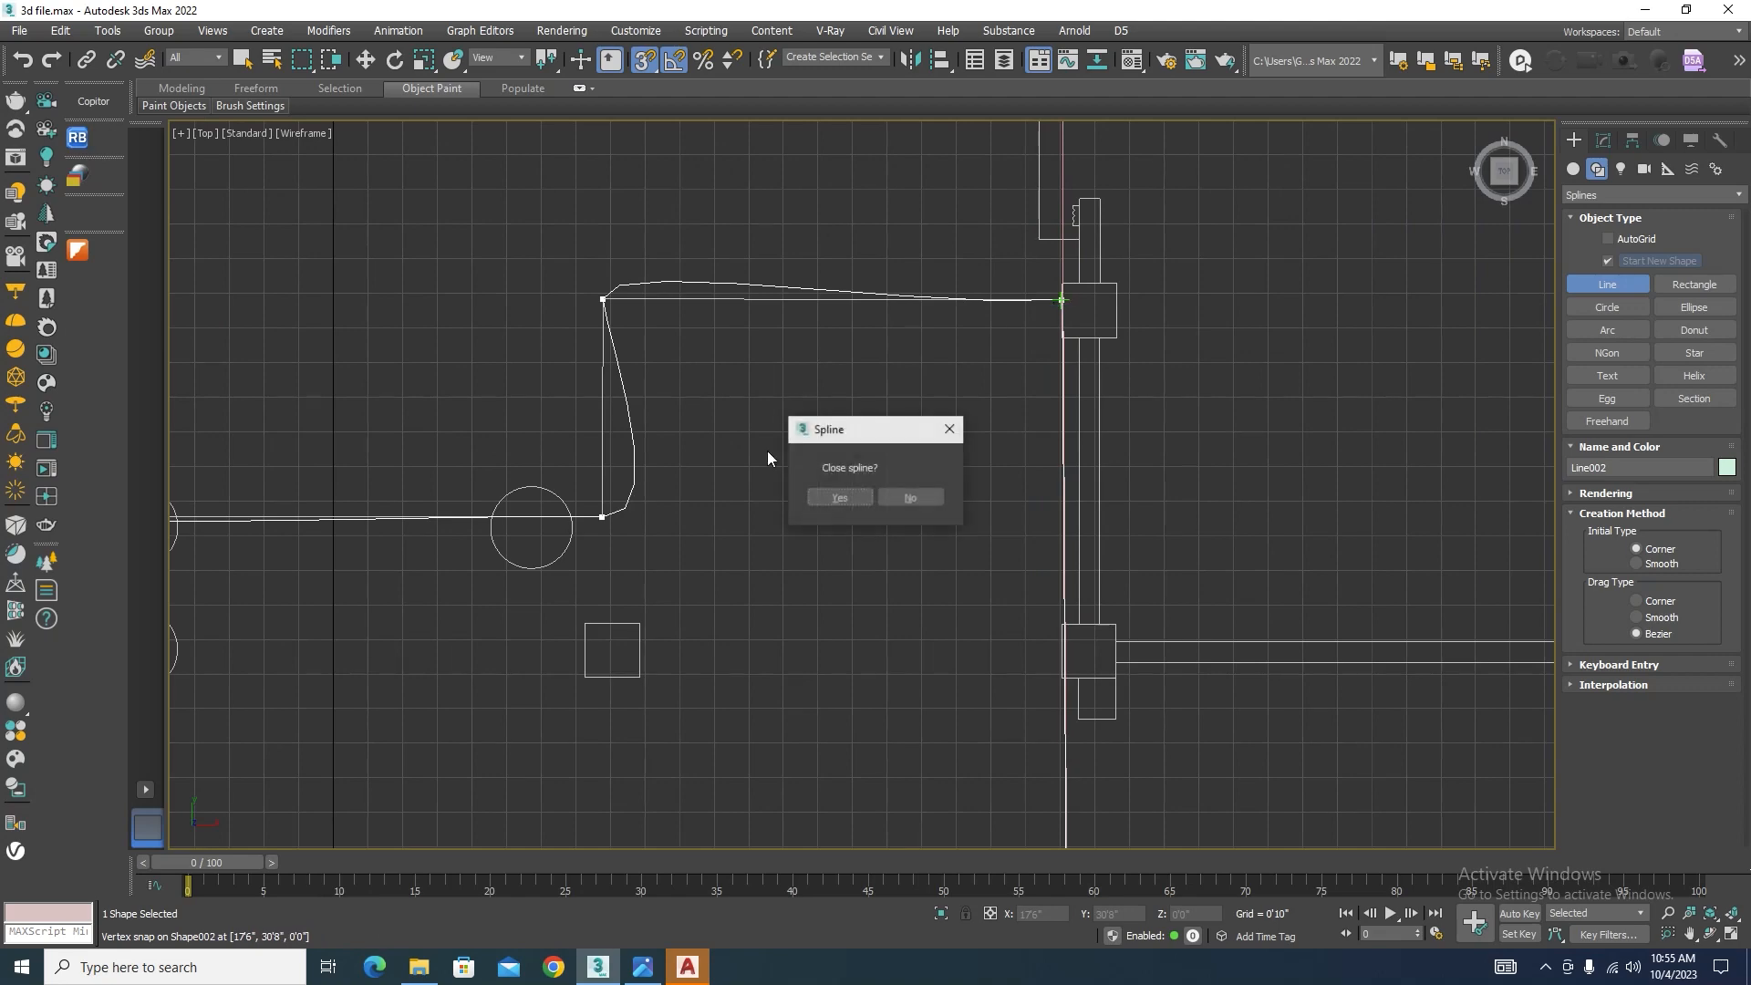
click(838, 498)
Step: Convert all vertices of the west porch spline to the Corner type to straighten its segments
click(1607, 140)
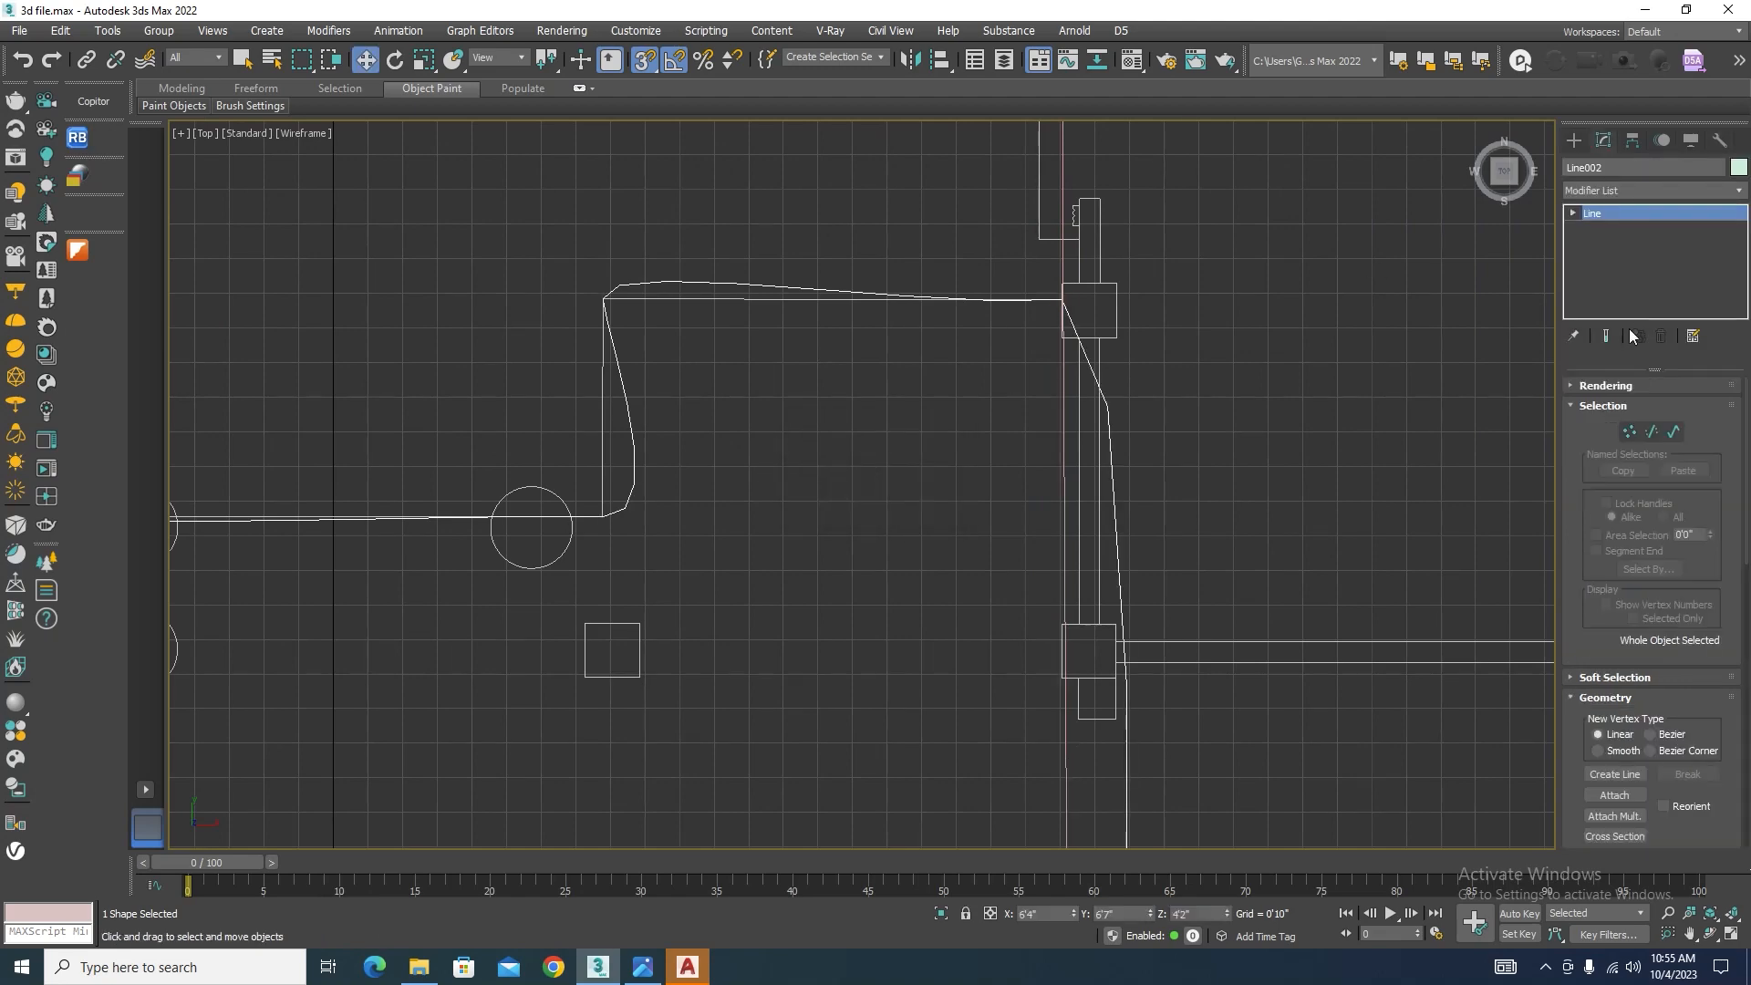
click(1630, 430)
key(z)
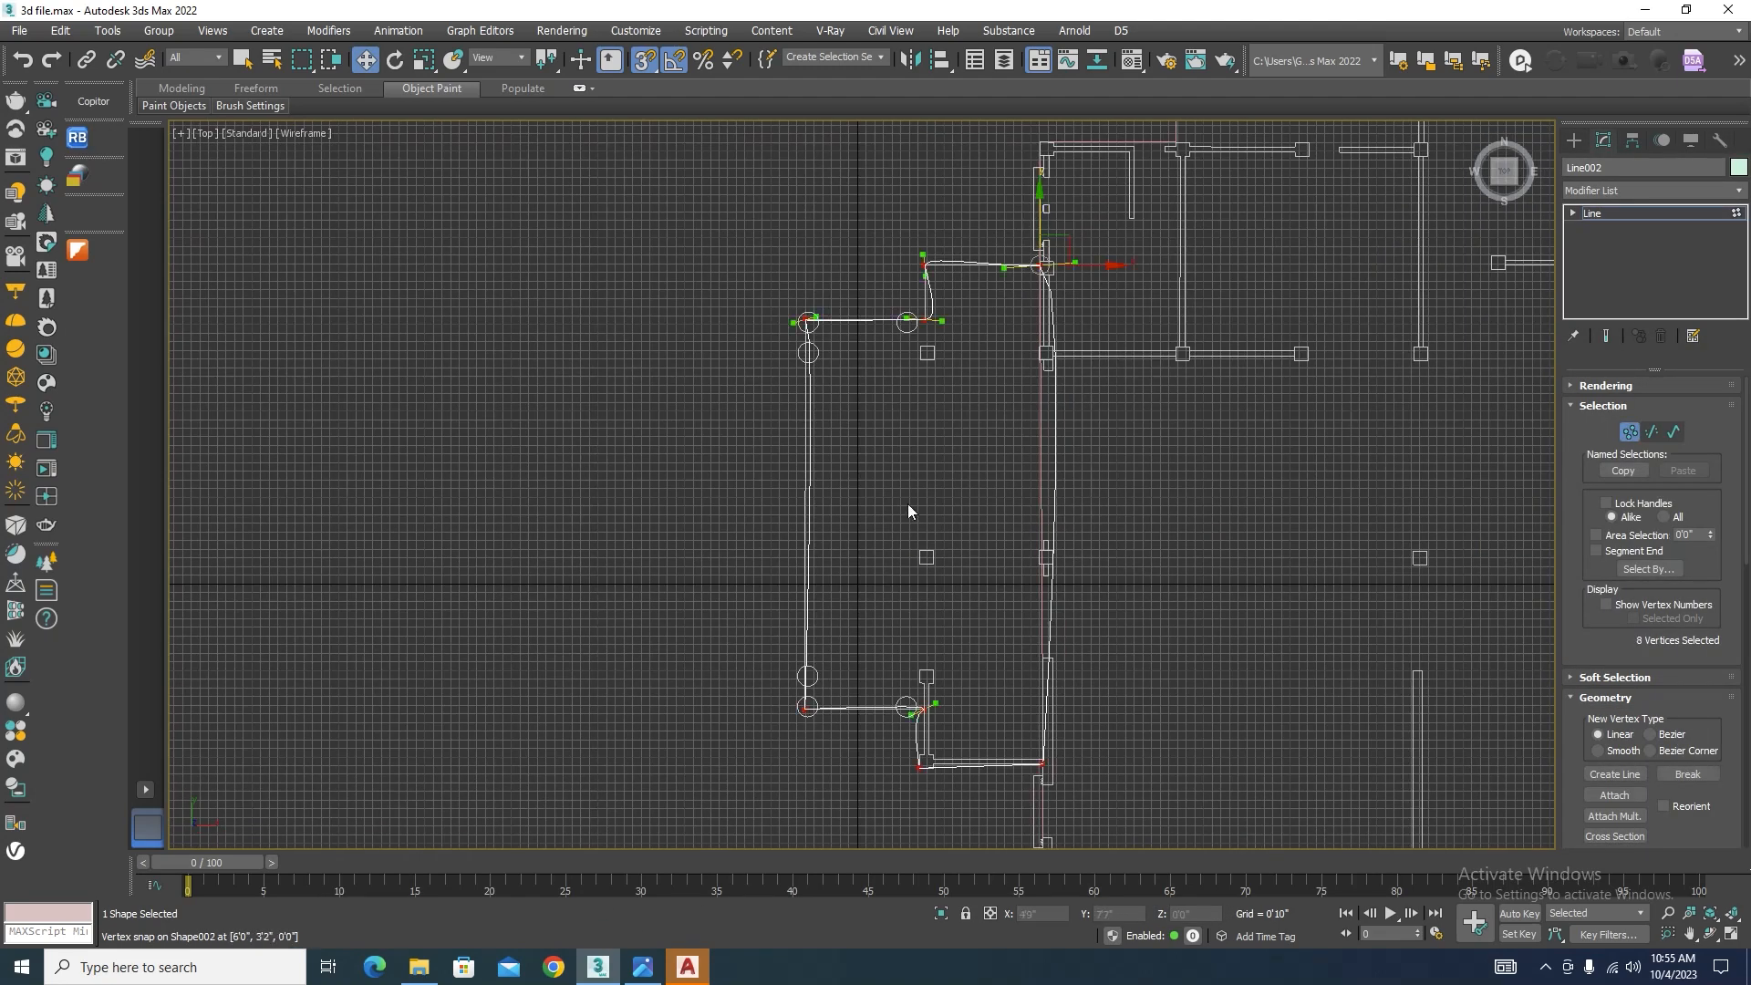
right_click(908, 510)
click(889, 395)
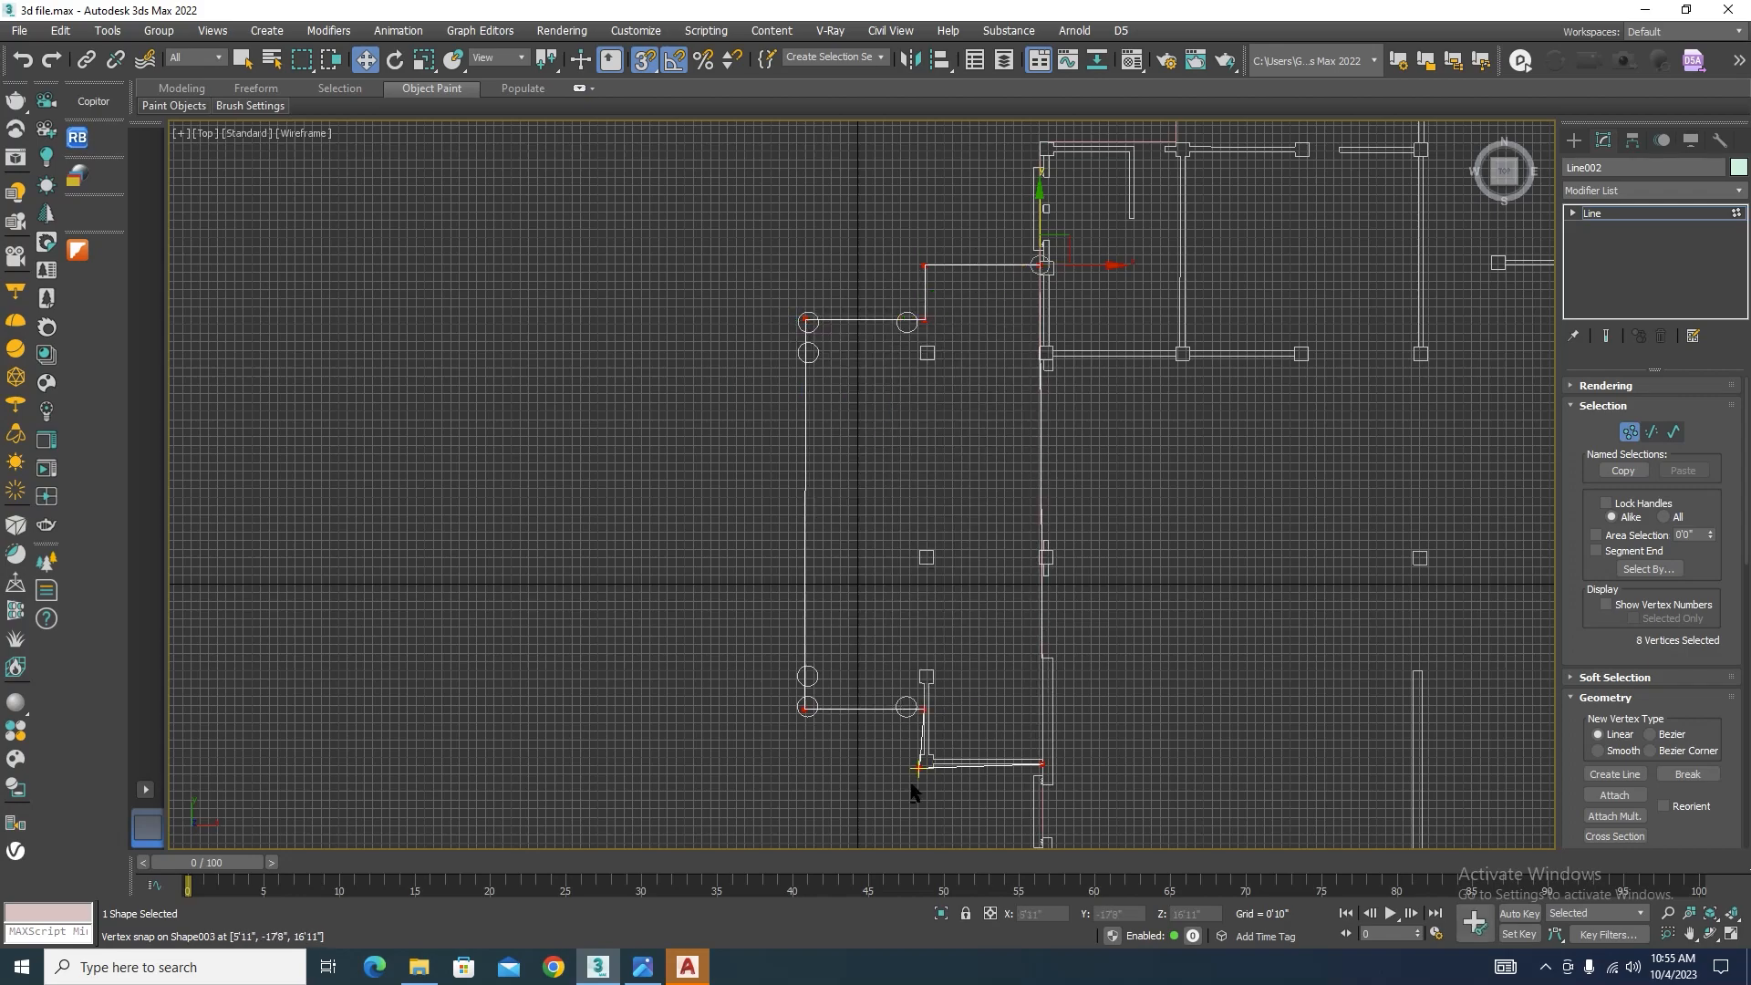
Step: In an angled view, select the spline's two raised southern vertices and snap them down along Z to ground level
alt+middle_drag(911, 782, 967, 670)
drag(1192, 403, 1026, 545)
drag(1048, 466, 1020, 643)
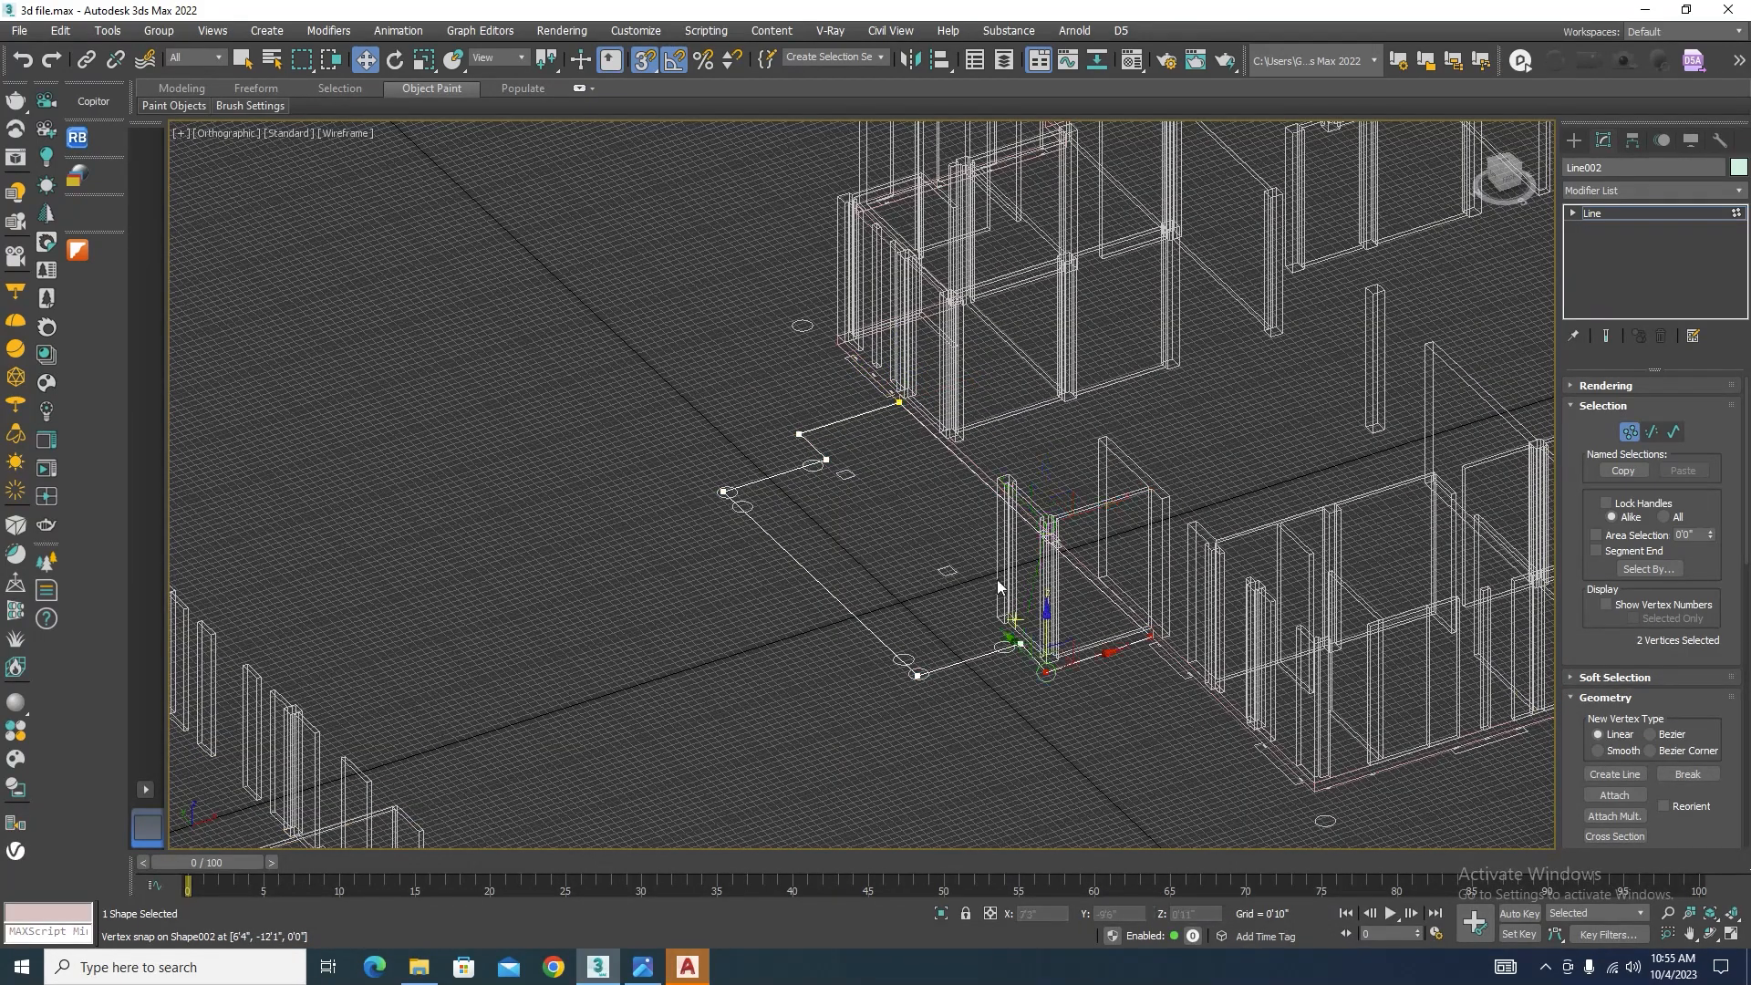
alt+middle_drag(943, 553, 1097, 575)
scroll(821, 483, down, 2)
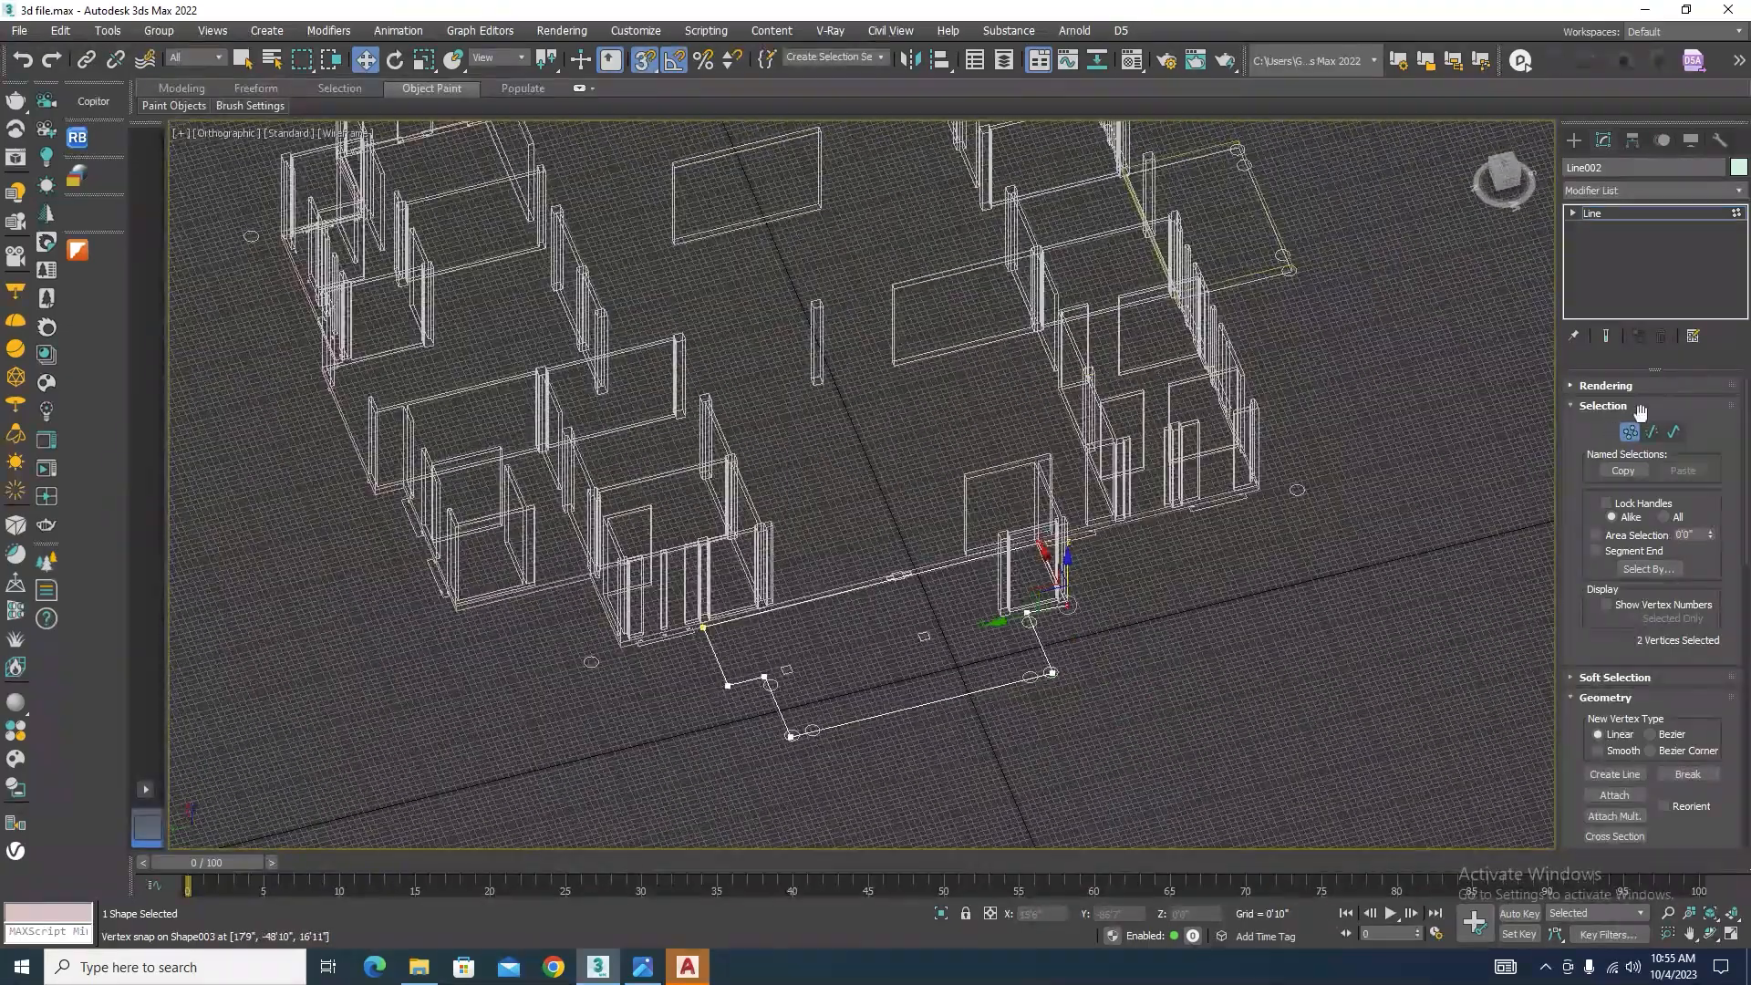
Step: Leave vertex editing, apply an Extrude modifier of 1'6" to the west porch spline, and display the slab shaded
click(1630, 431)
click(1739, 191)
text(ex)
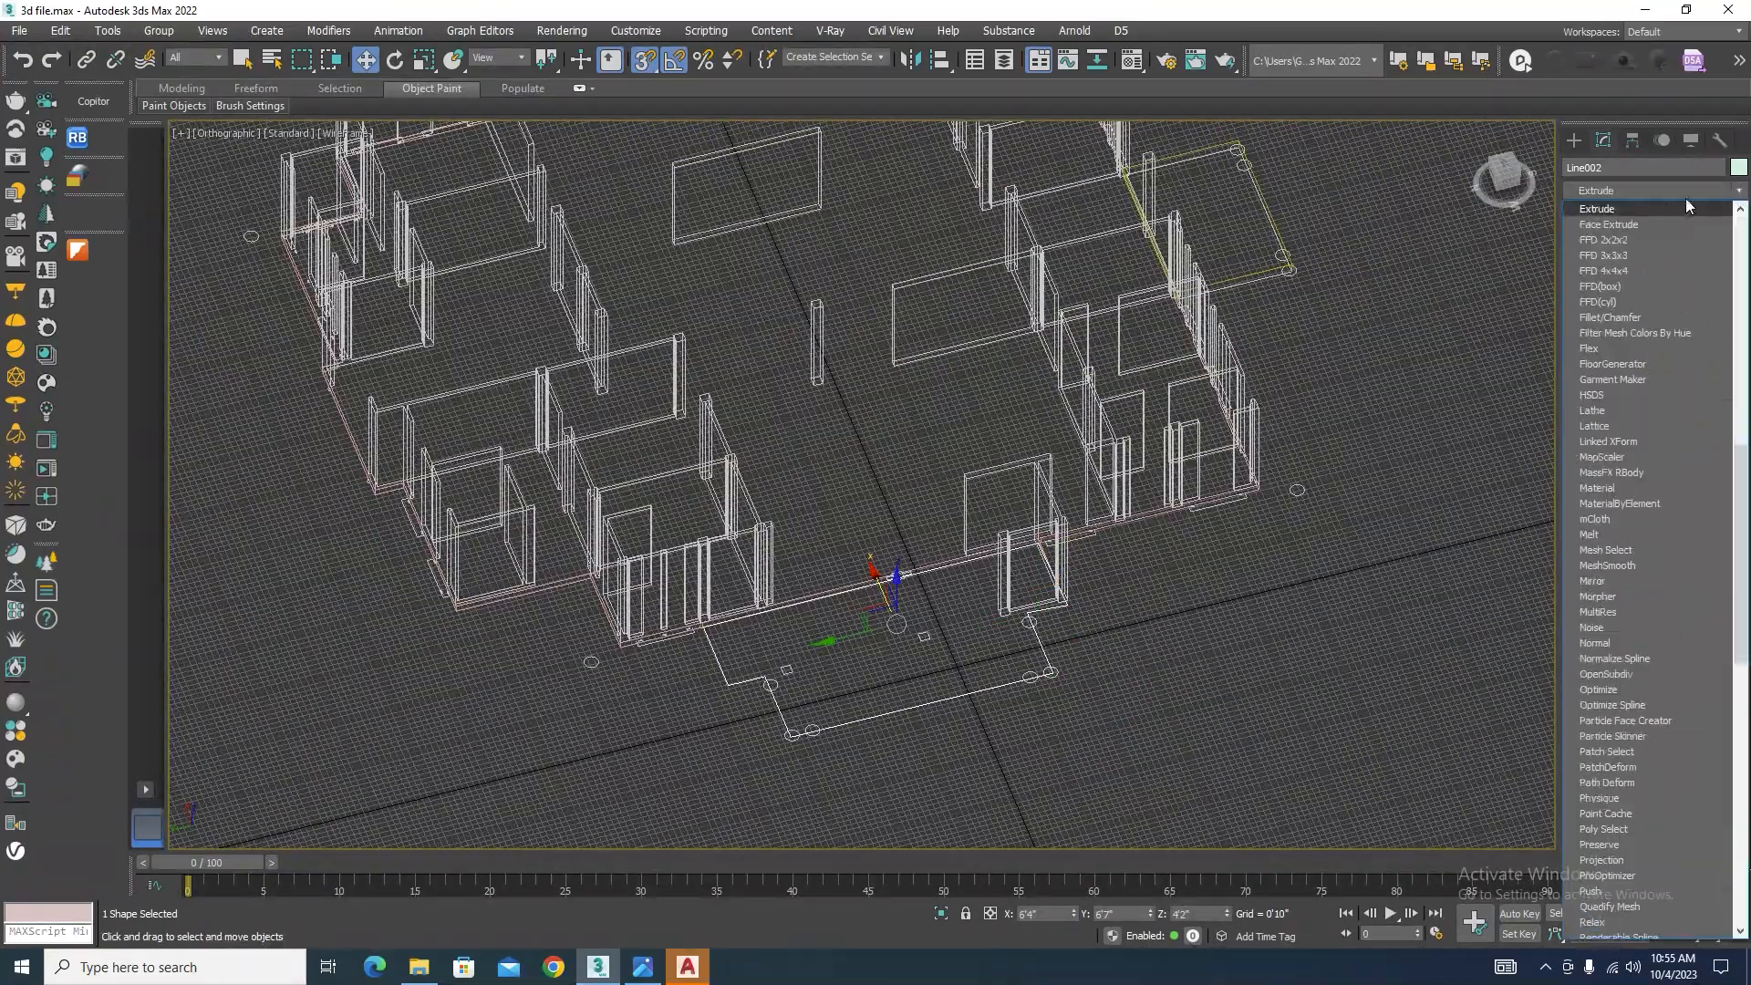
click(1657, 214)
click(1108, 758)
key(F3)
scroll(988, 748, up, 3)
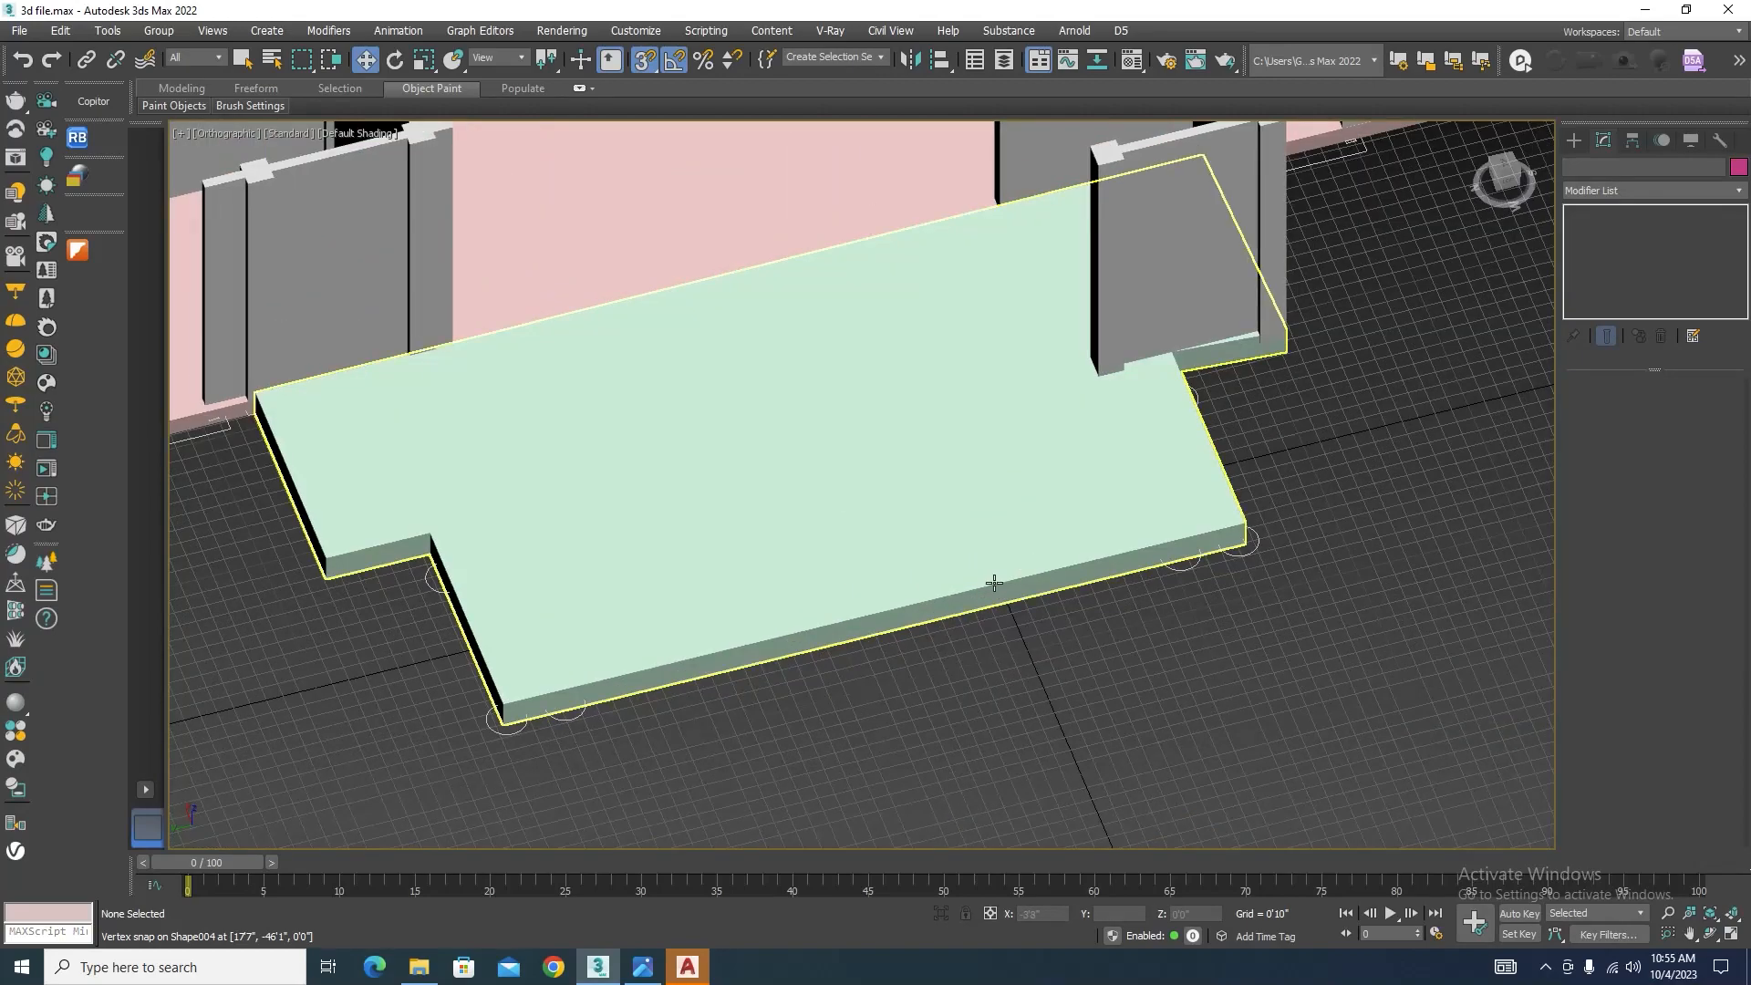
scroll(994, 575, down, 3)
Step: Snap the west porch outline's inner step vertex along X into line with the adjacent southern corner vertex, then return to the Extrude level
click(937, 413)
scroll(927, 438, down, 4)
alt+middle_drag(1086, 527, 705, 448)
scroll(705, 448, up, 5)
click(850, 622)
scroll(762, 547, up, 3)
click(868, 553)
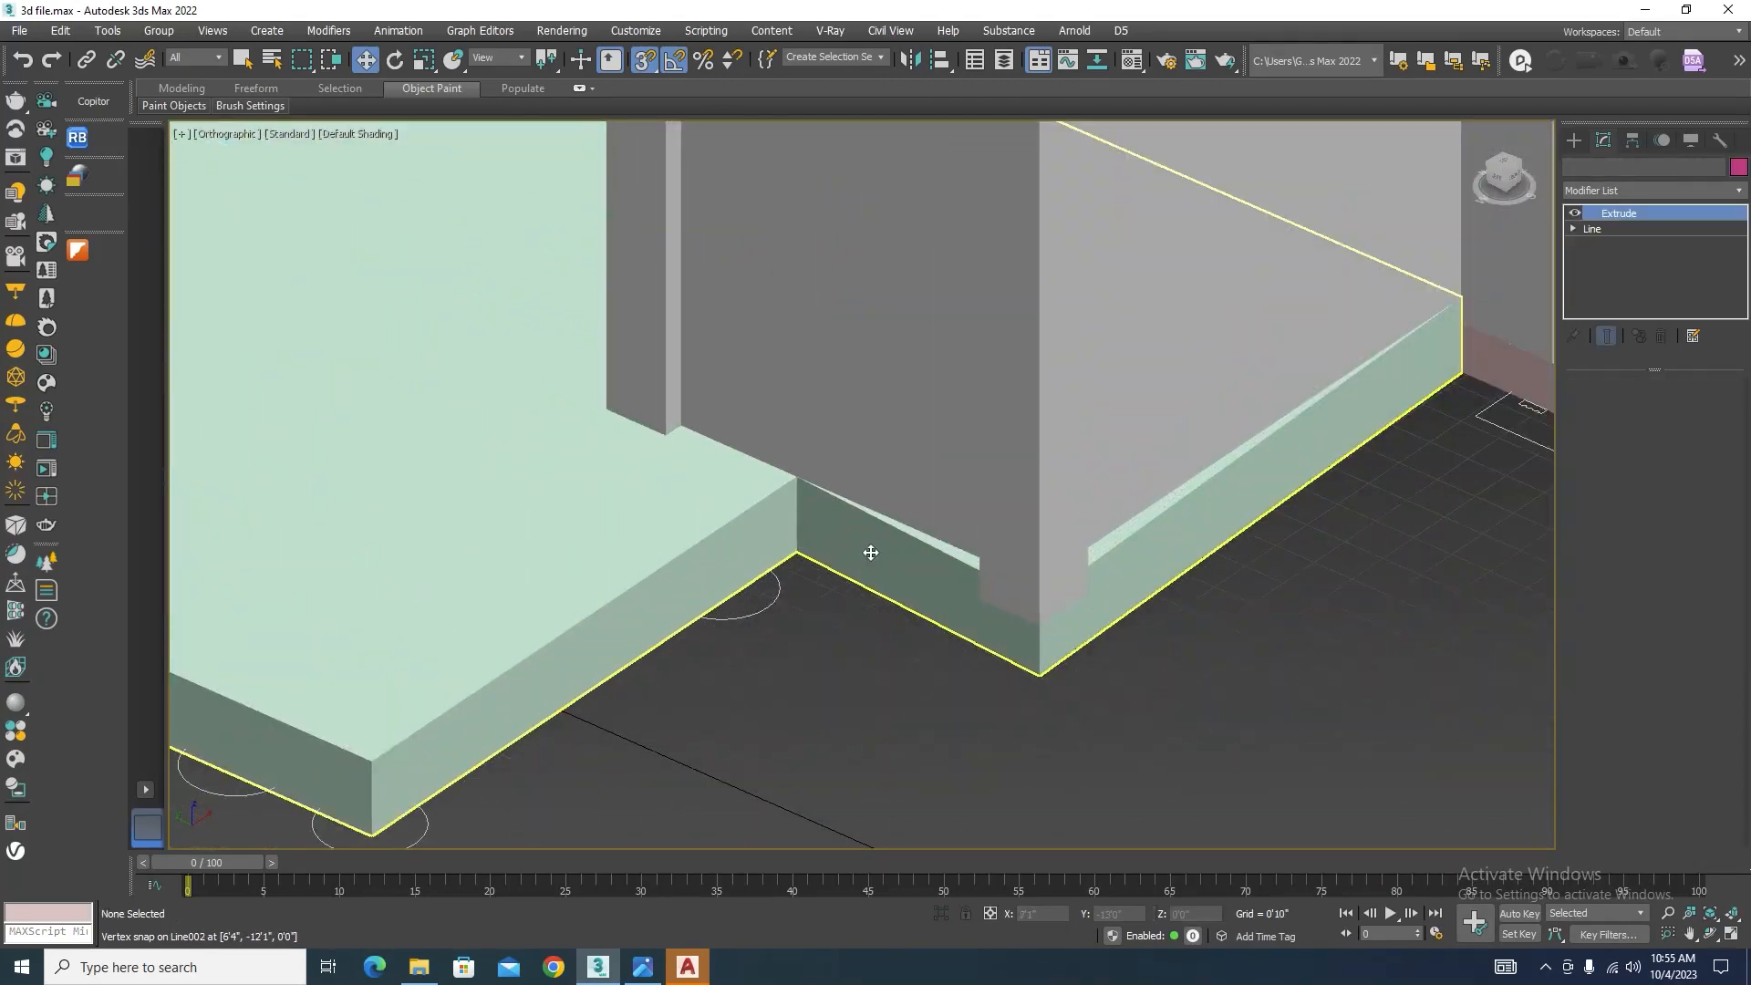
click(1572, 229)
click(1606, 244)
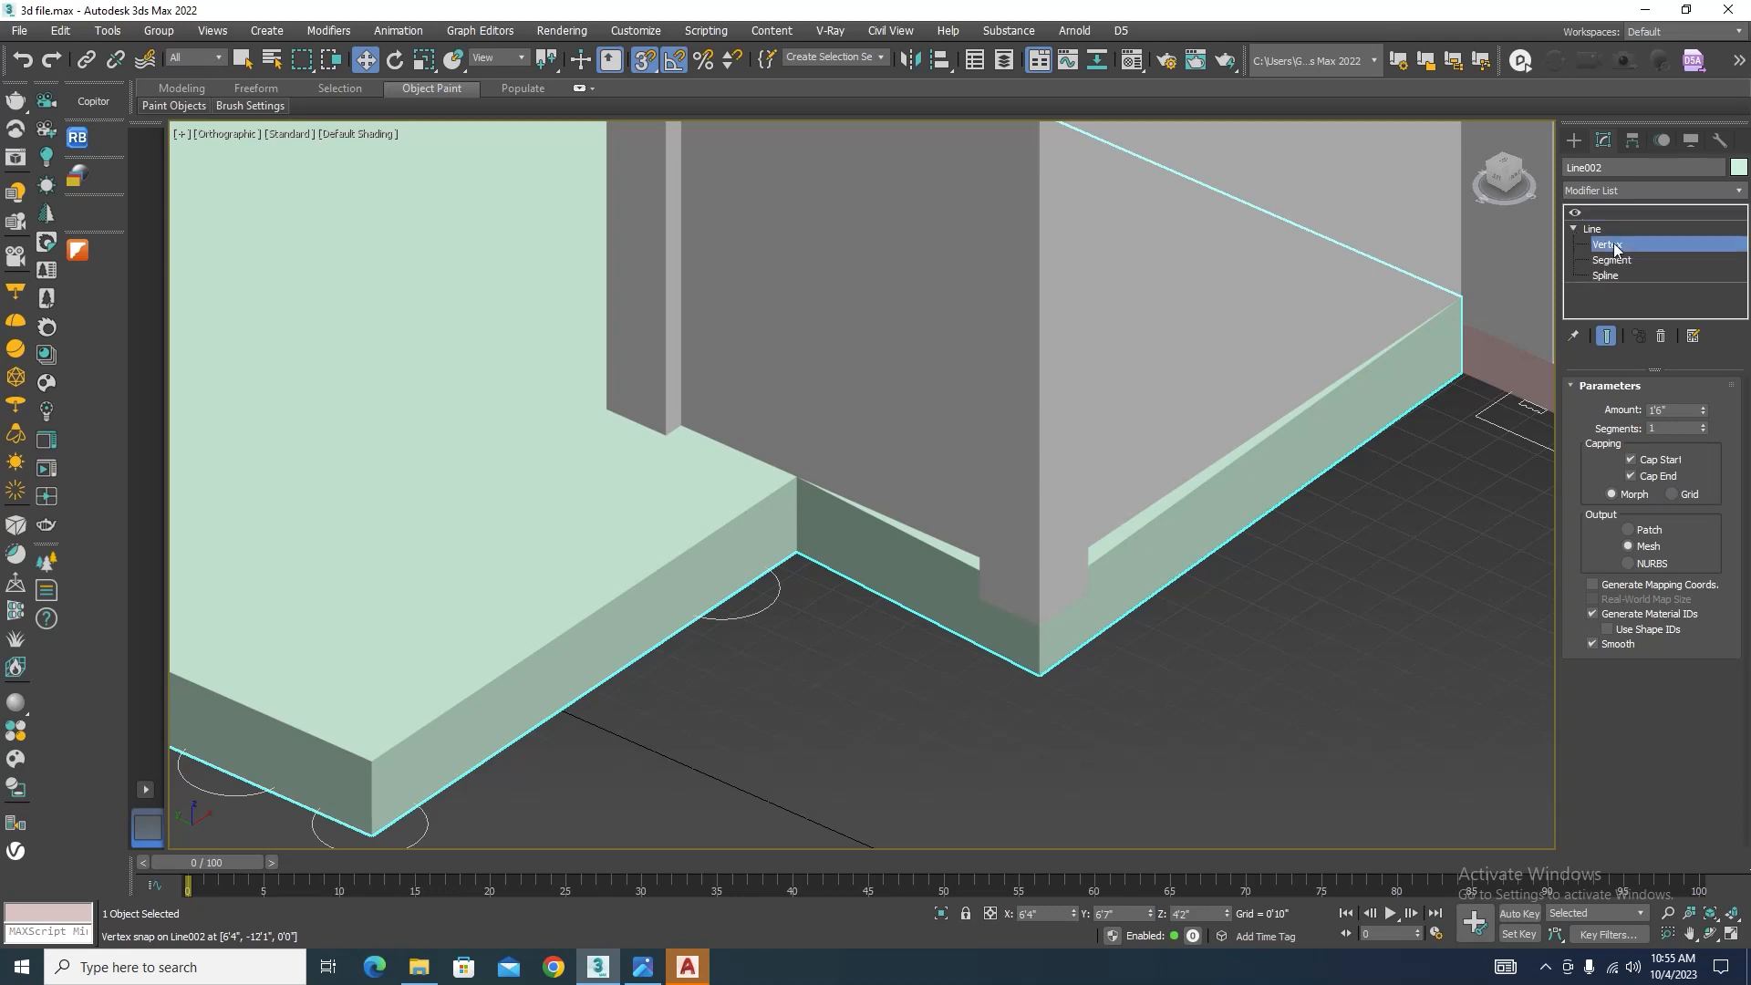
click(798, 552)
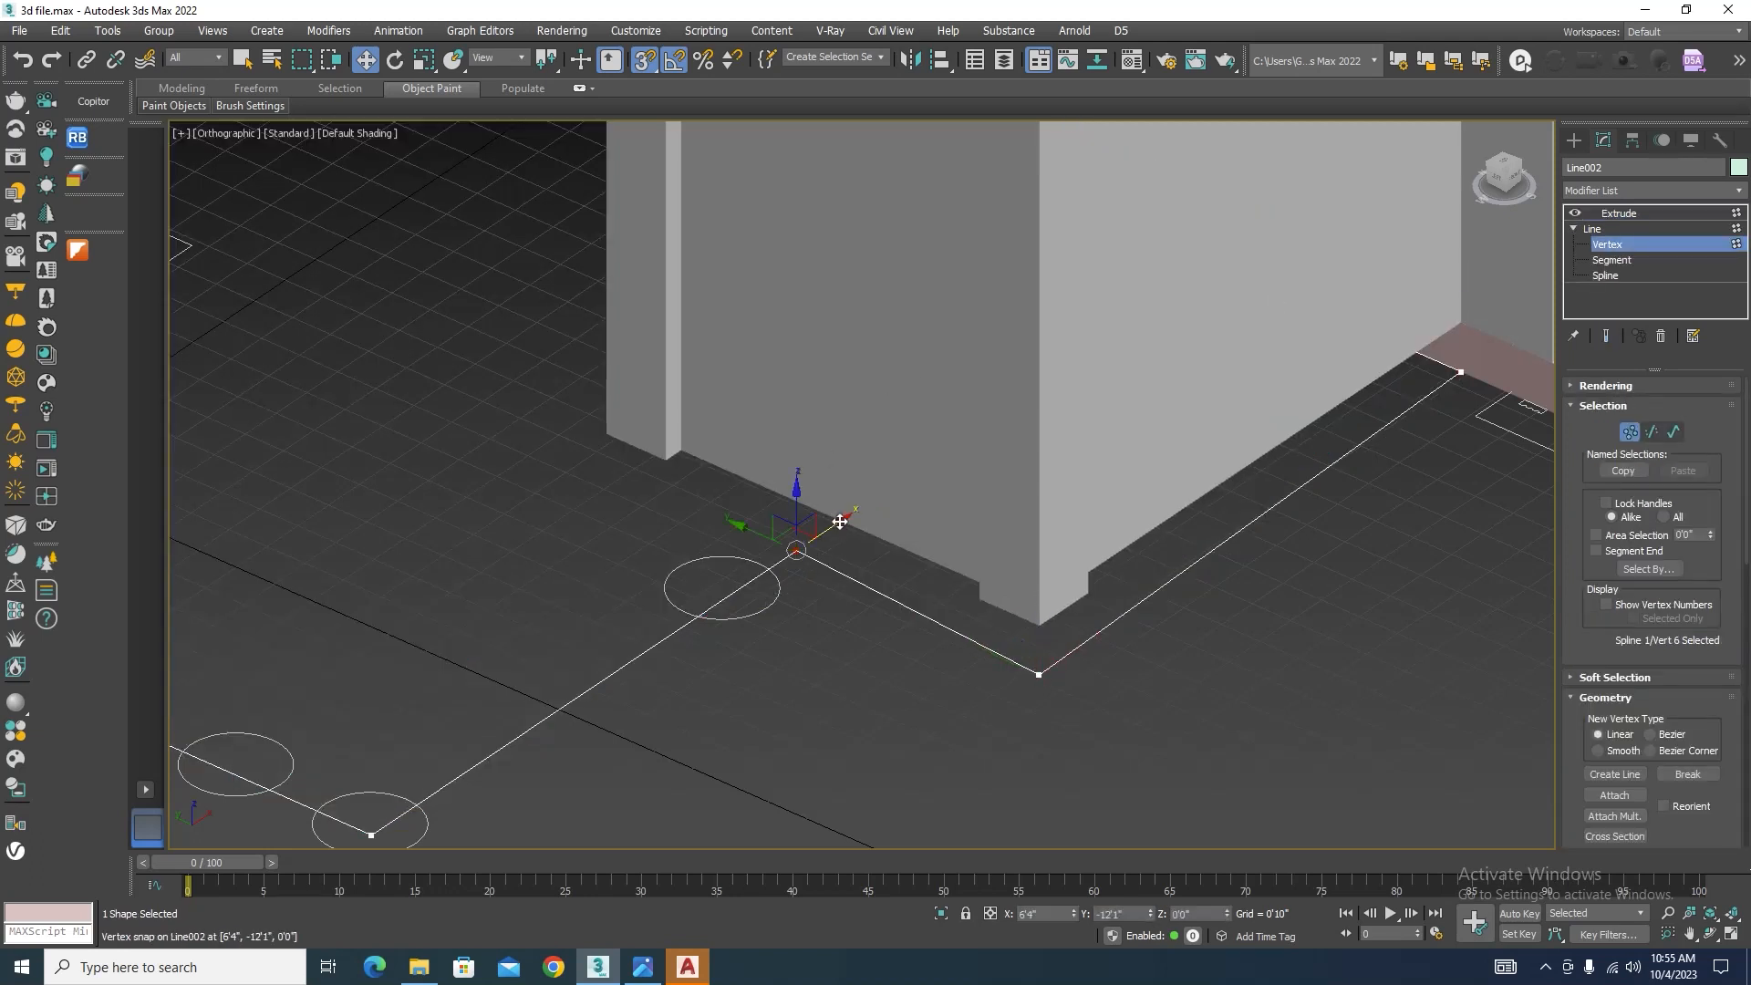
drag(839, 522, 1036, 672)
click(1619, 215)
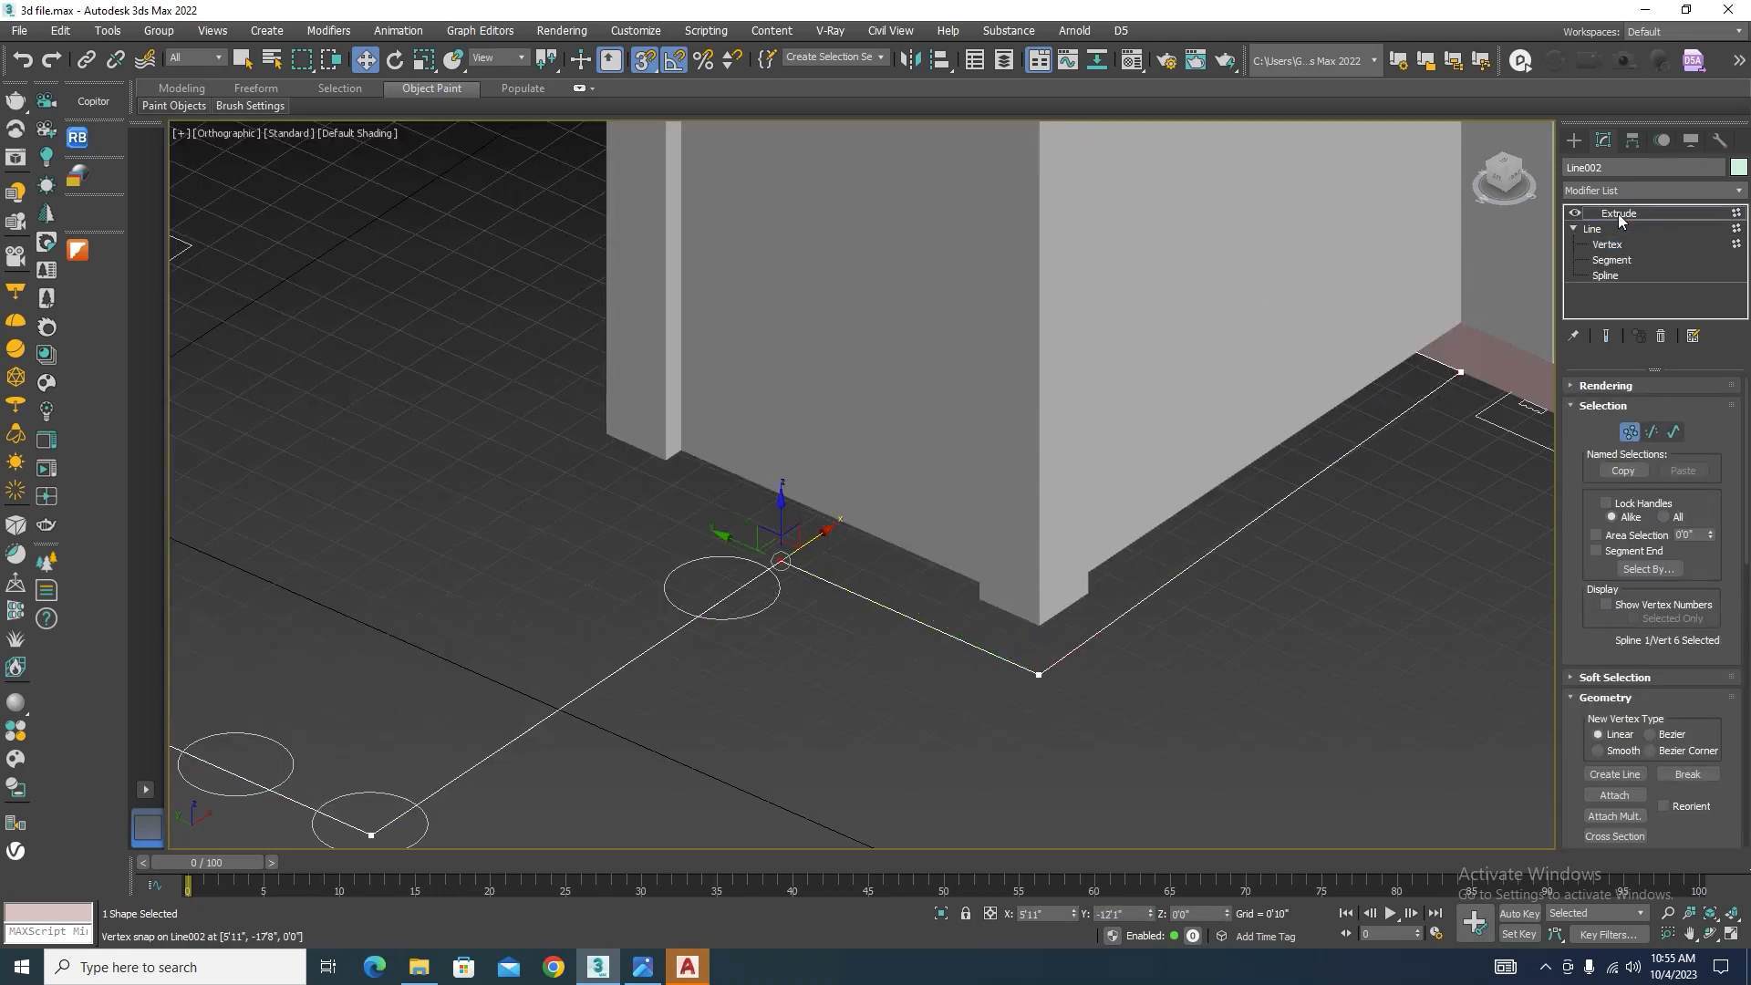
Step: In a wireframe left view, select the building's walls together with the pink floor slab
scroll(1096, 654, down, 6)
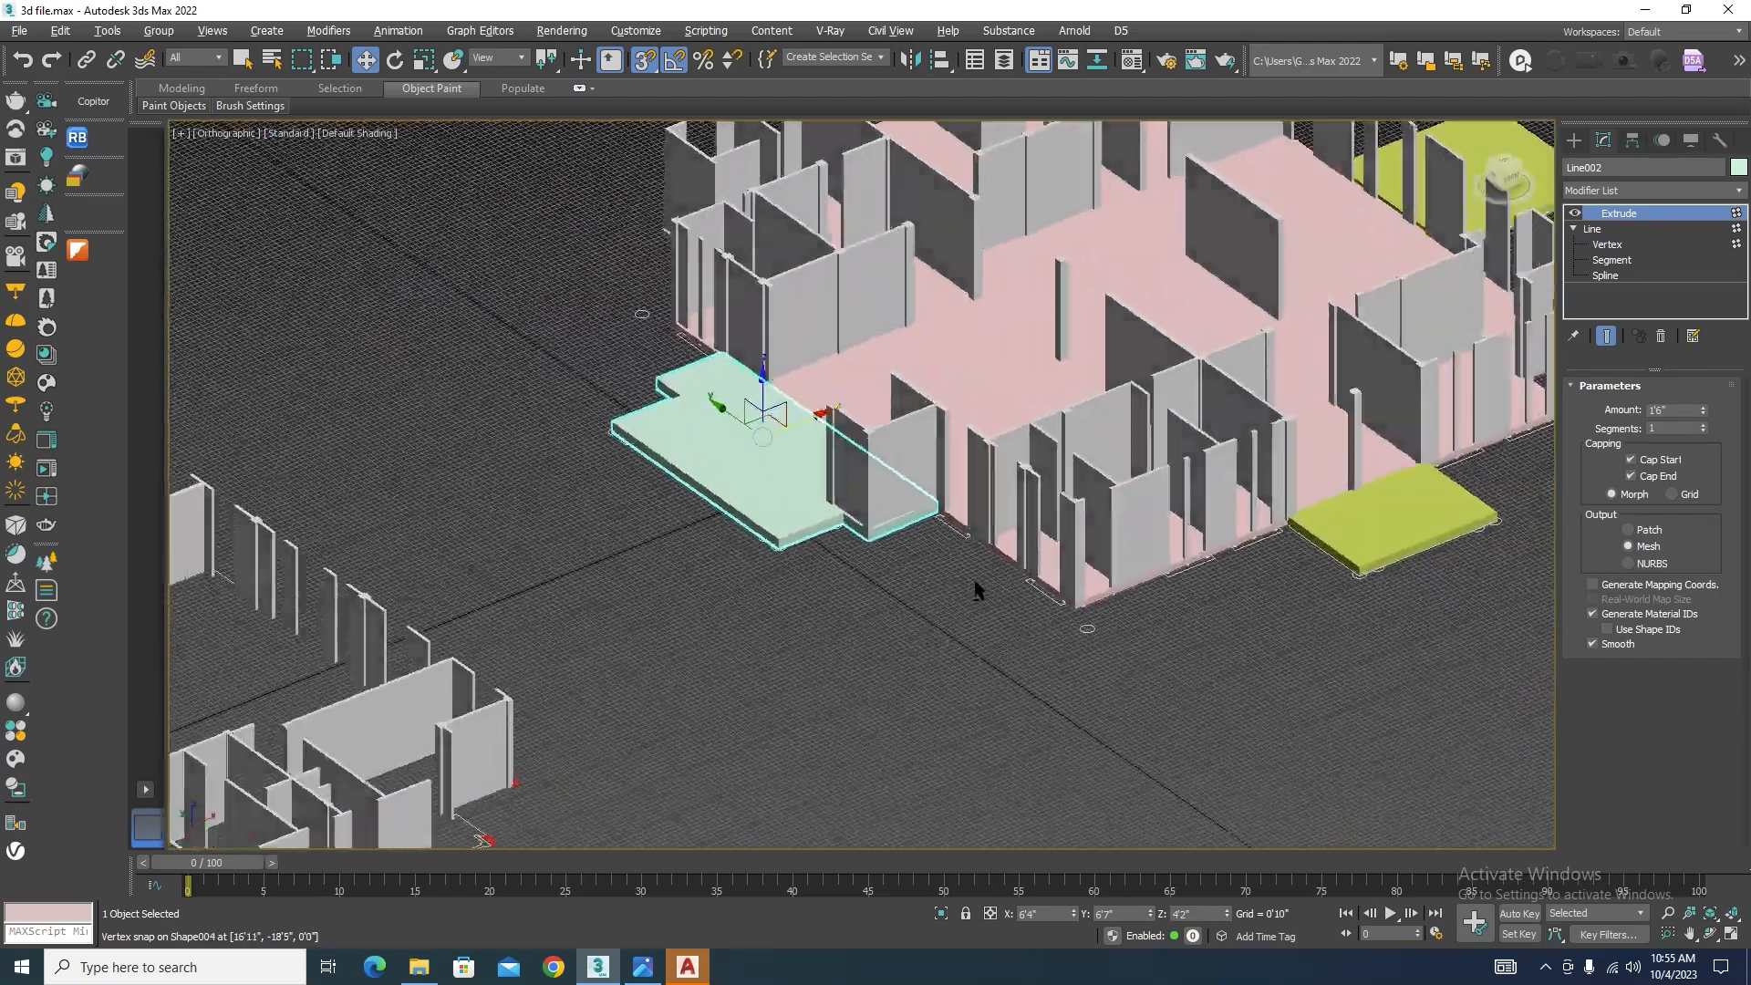
alt+middle_drag(975, 588, 869, 571)
key(l)
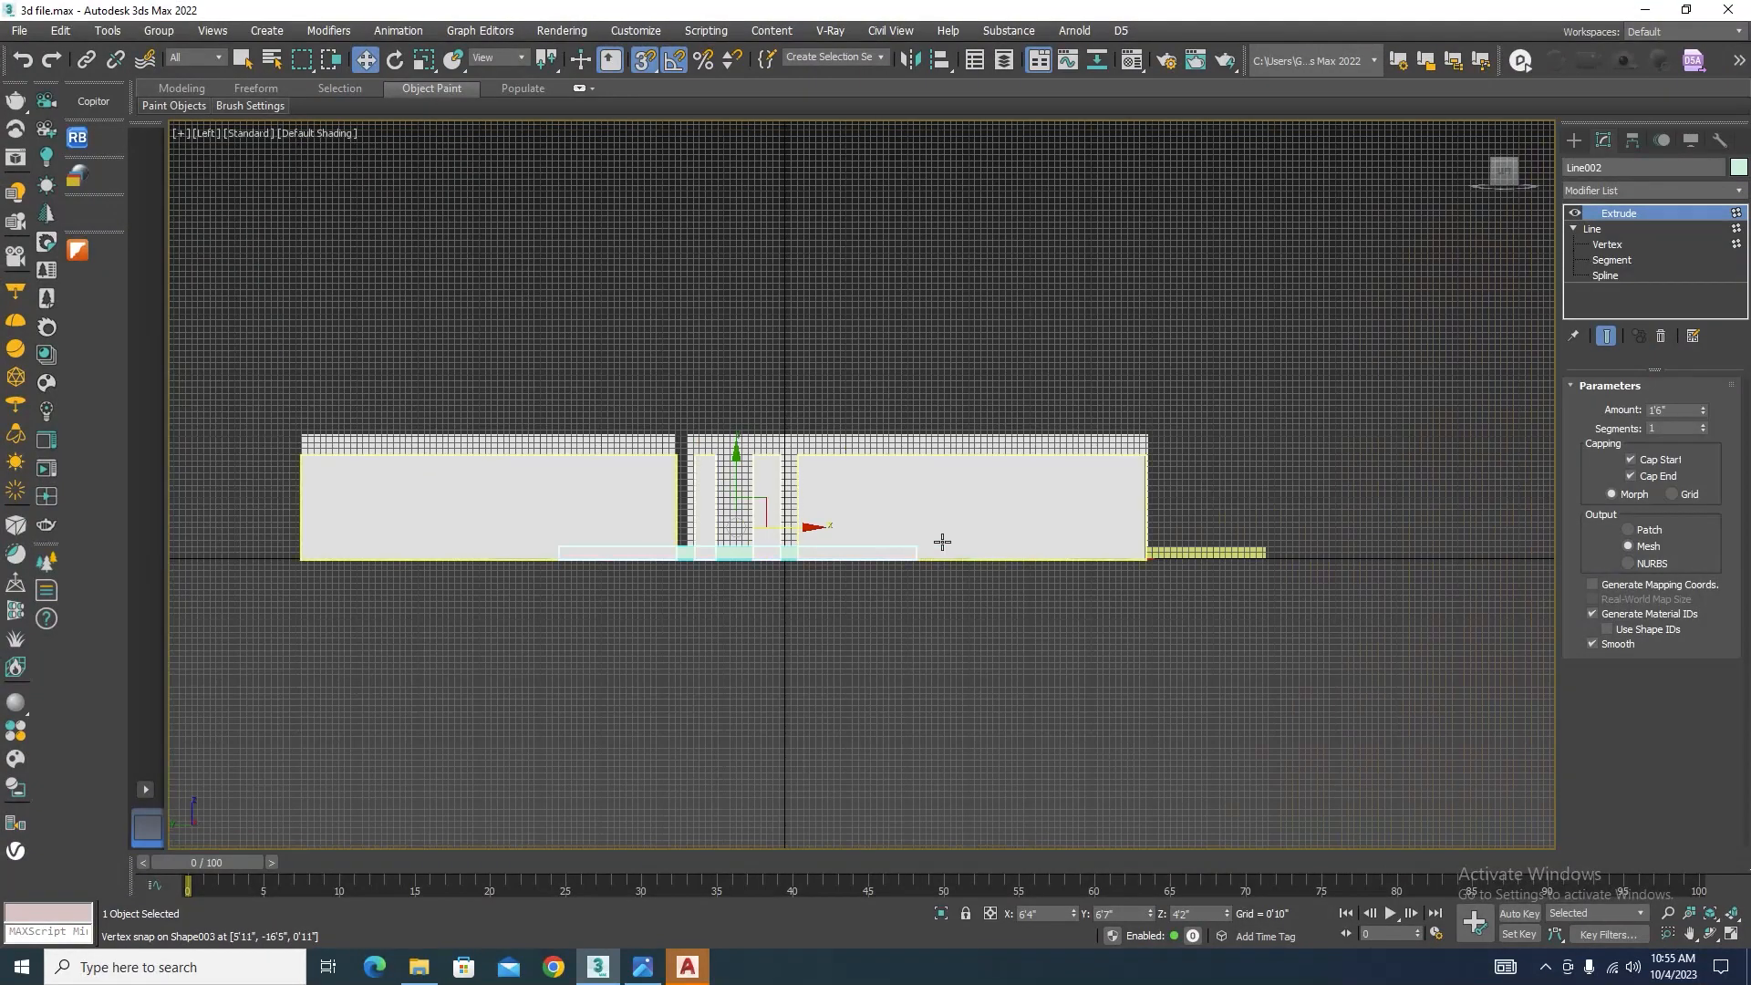
scroll(942, 542, down, 3)
scroll(891, 504, up, 3)
key(F3)
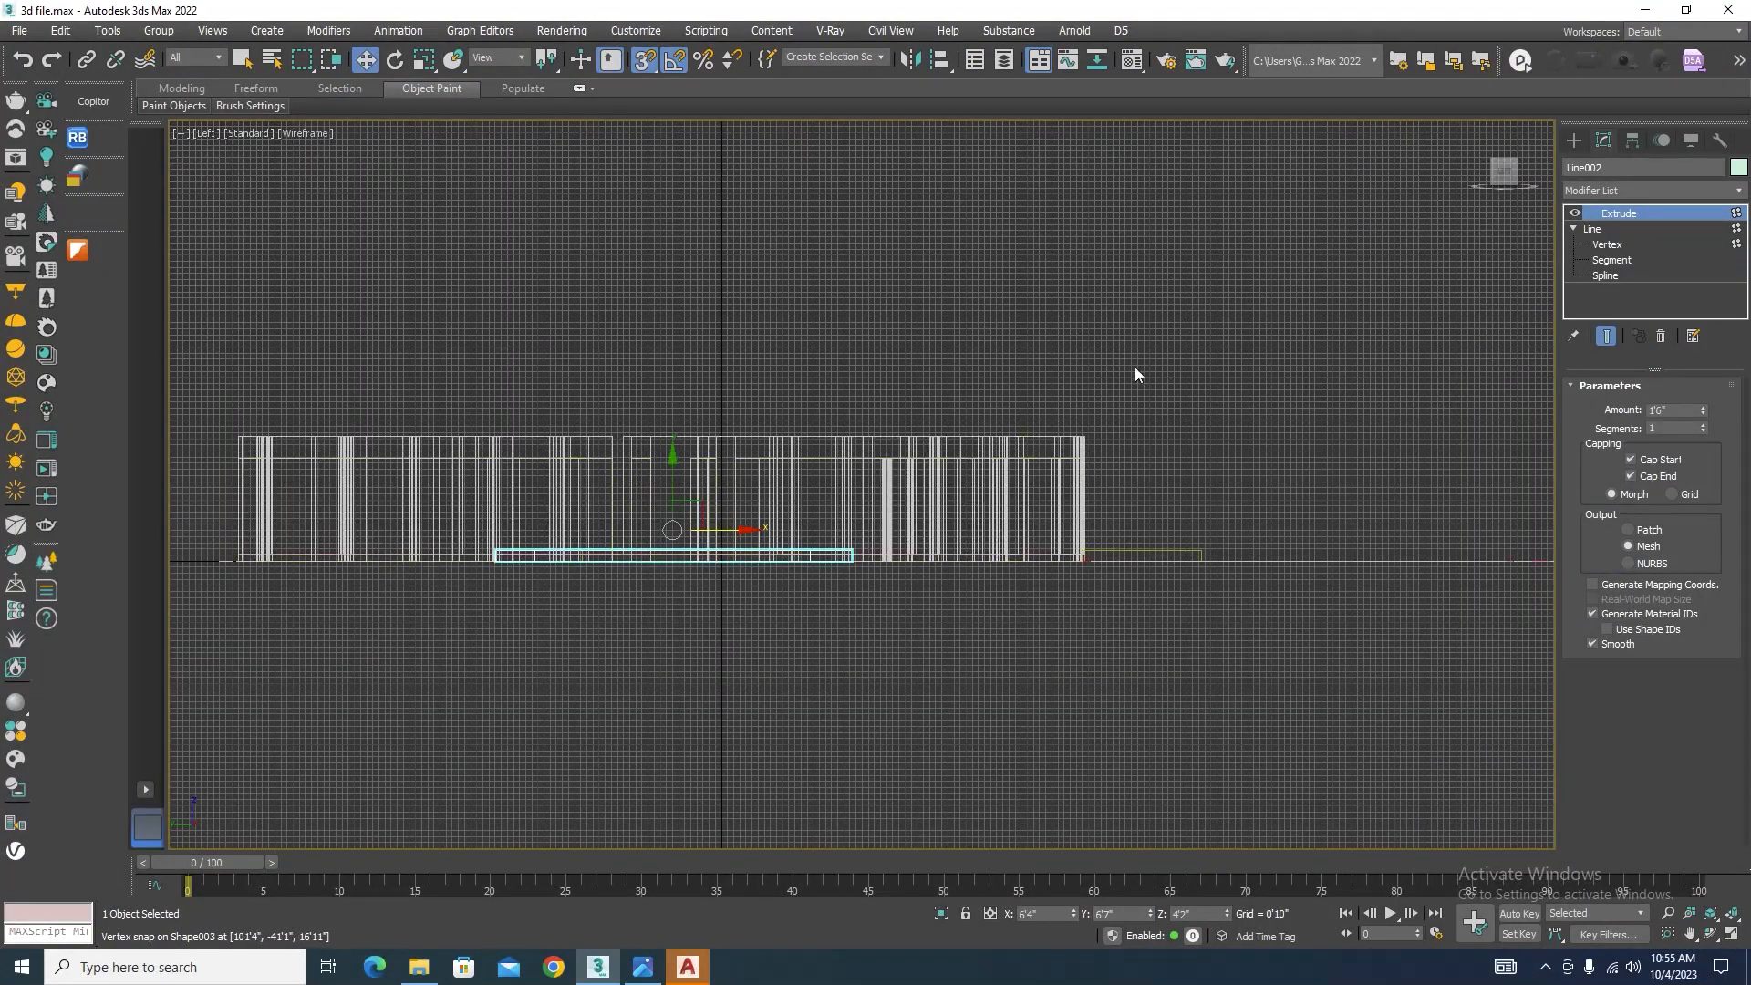
drag(216, 479, 219, 481)
scroll(515, 576, up, 5)
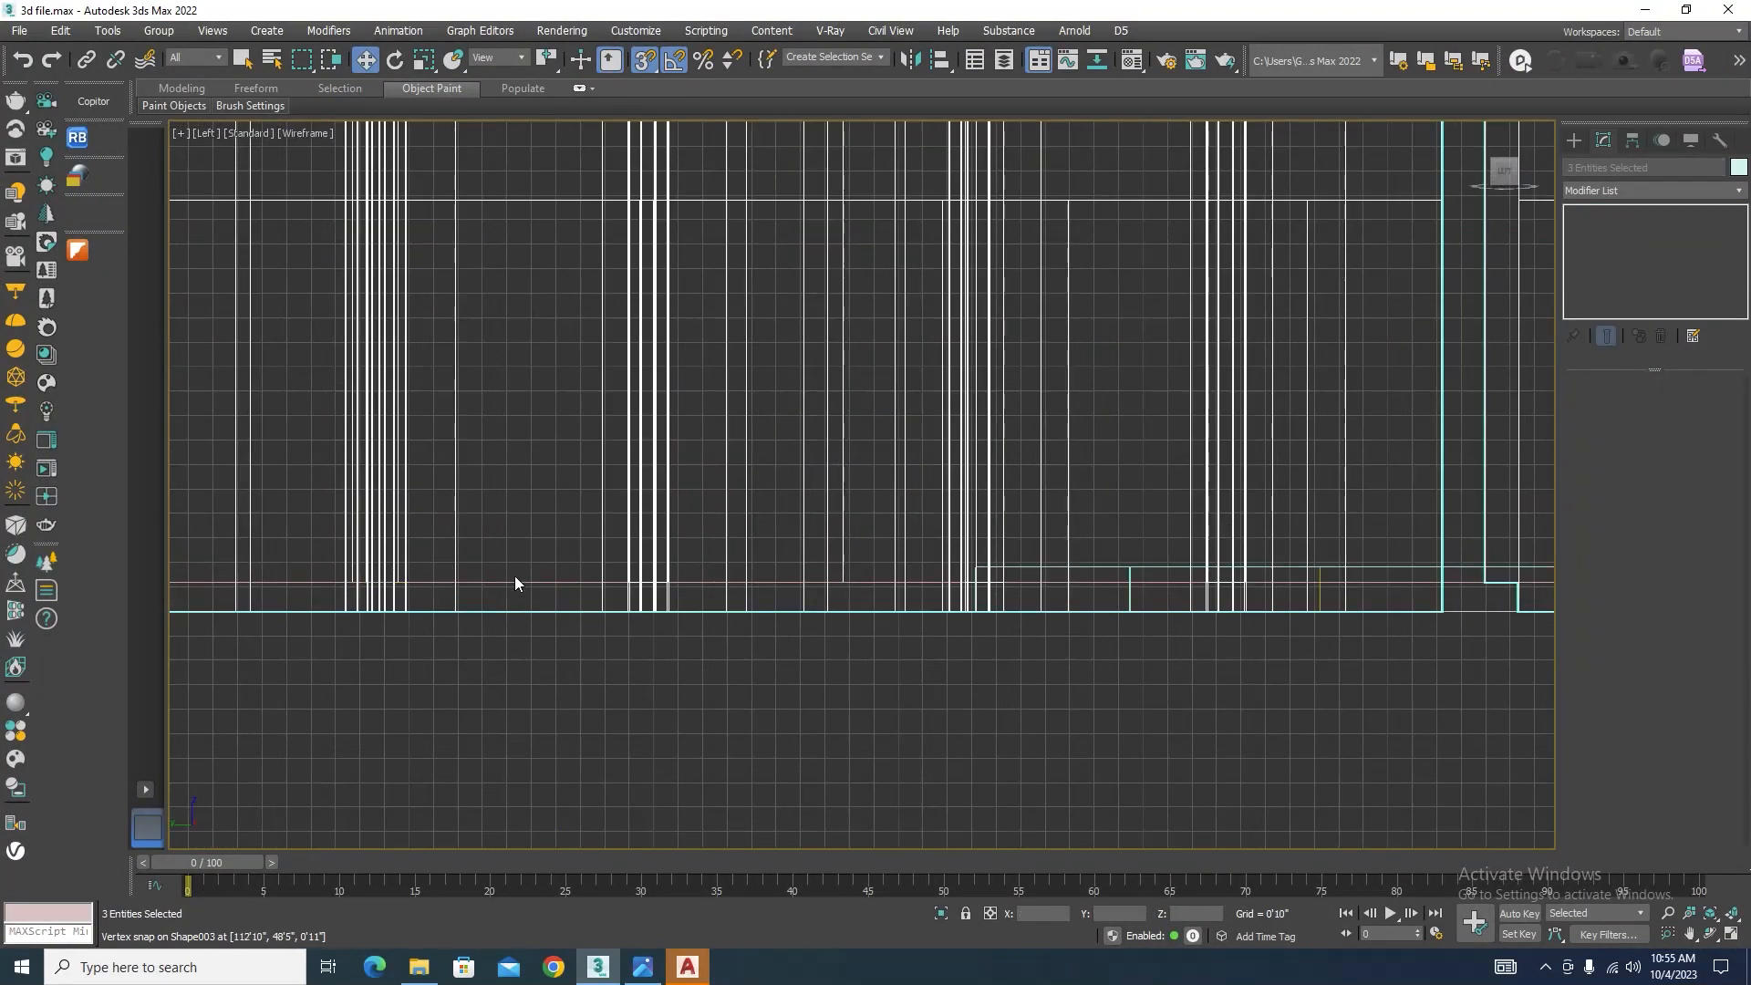
ctrl+click(532, 582)
Step: Raise the selected walls and floor slab vertically, snap their base to the top of the porch slabs, and return to an angled shaded view
scroll(645, 593, down, 6)
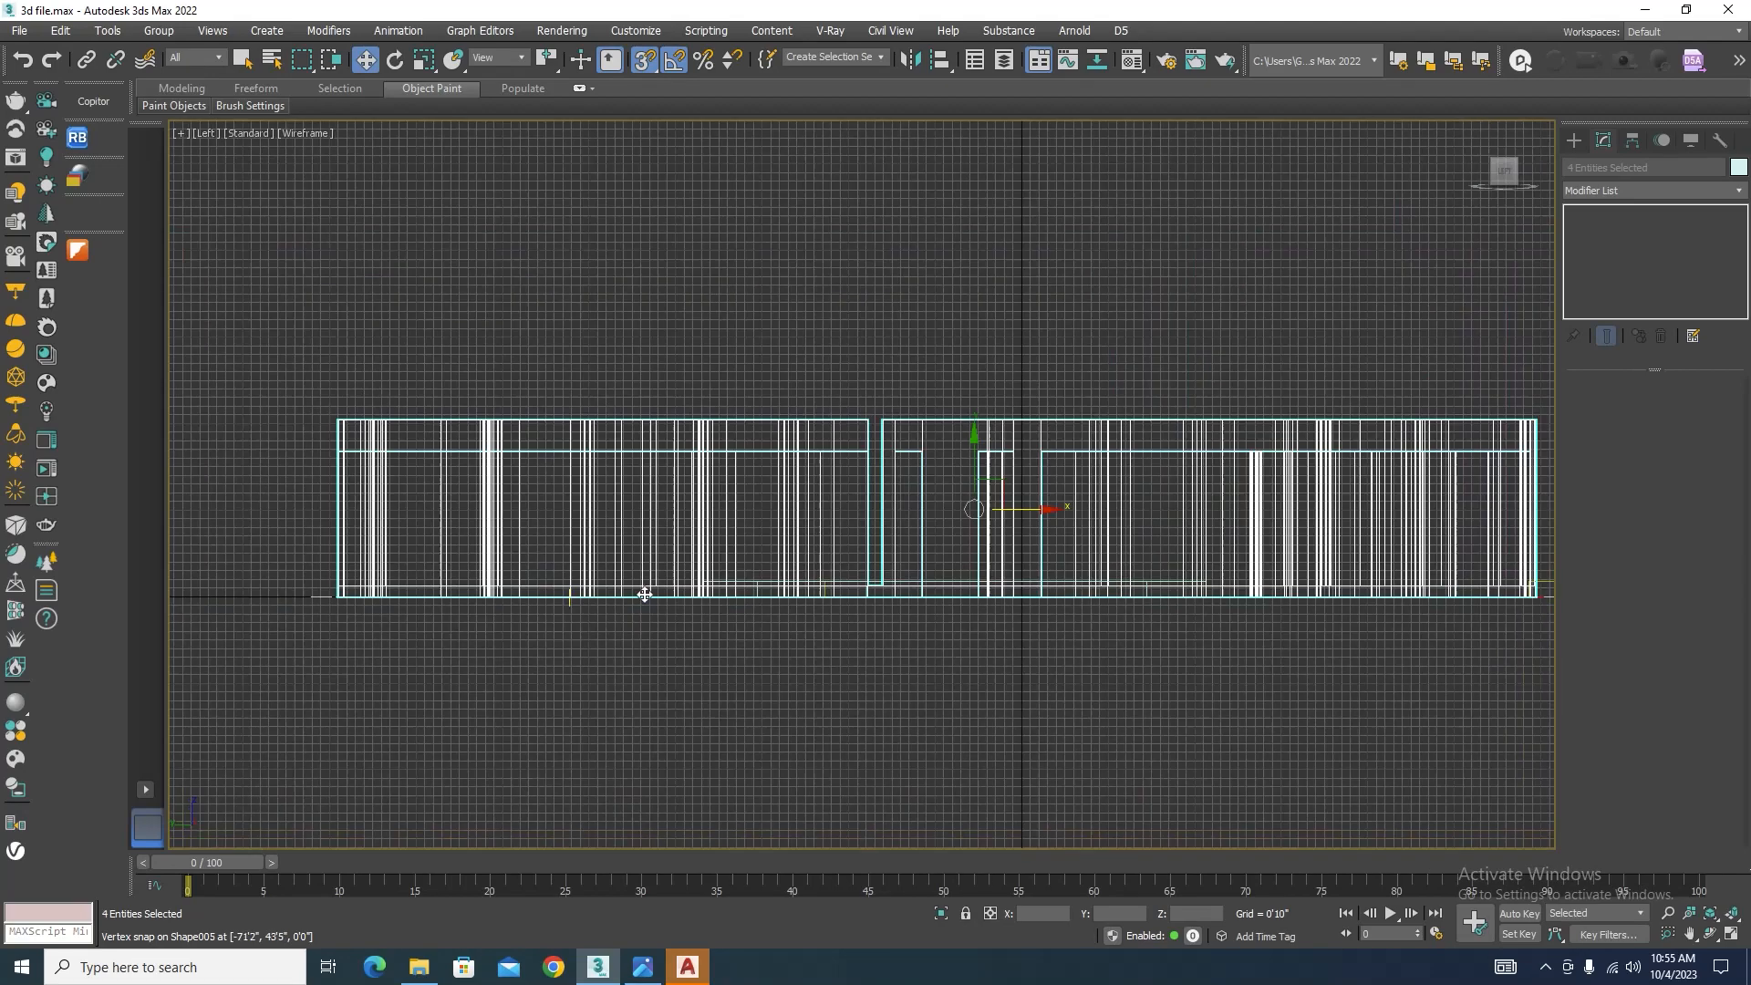
drag(811, 501, 810, 387)
scroll(1086, 481, up, 8)
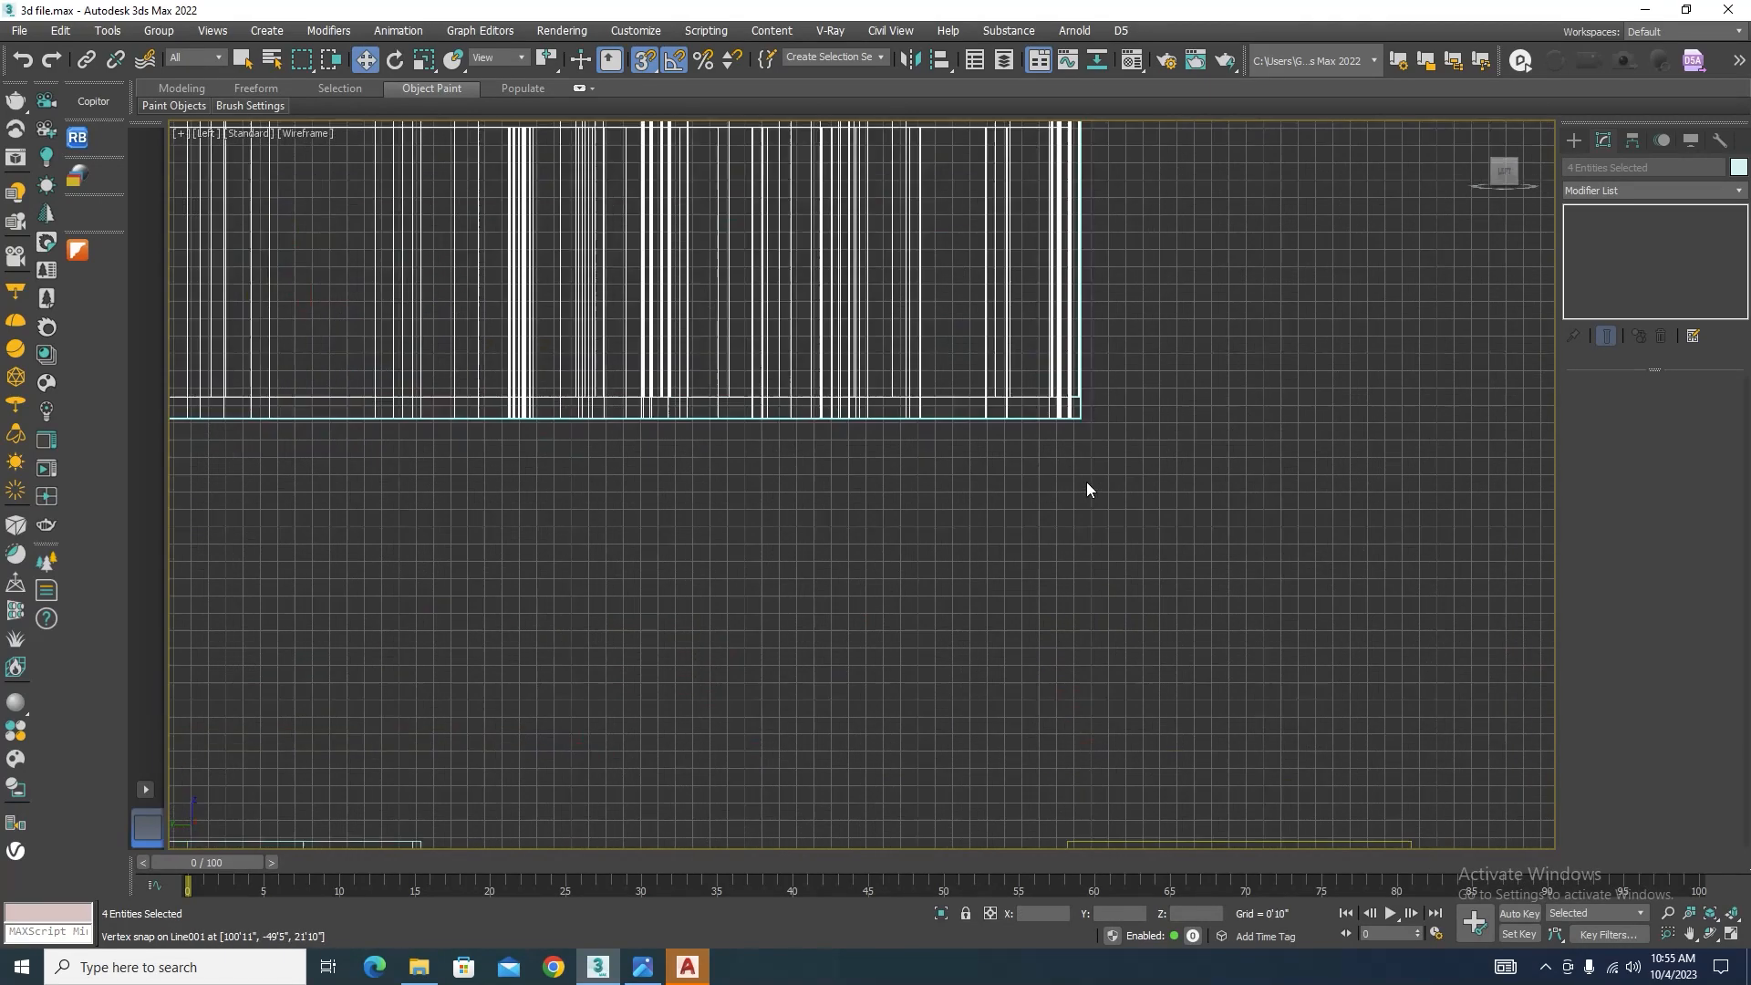
middle_drag(1072, 387, 1069, 803)
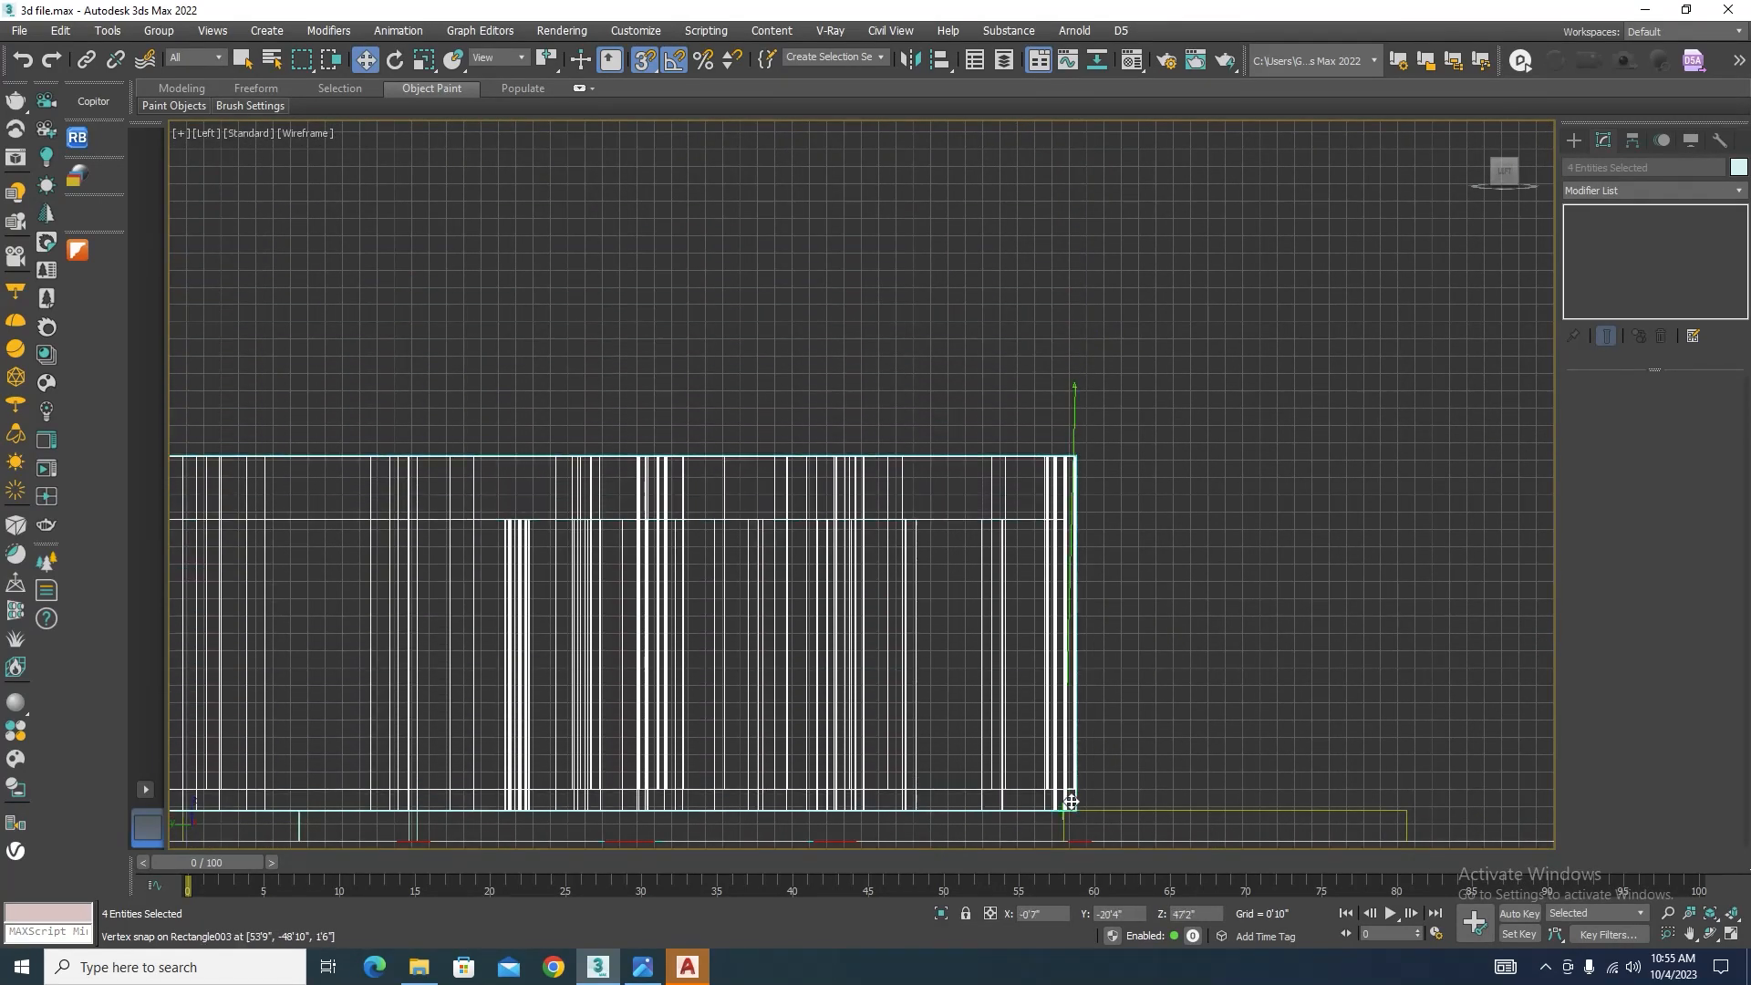
scroll(1145, 462, down, 8)
alt+middle_drag(1146, 461, 1154, 563)
click(1213, 709)
key(F3)
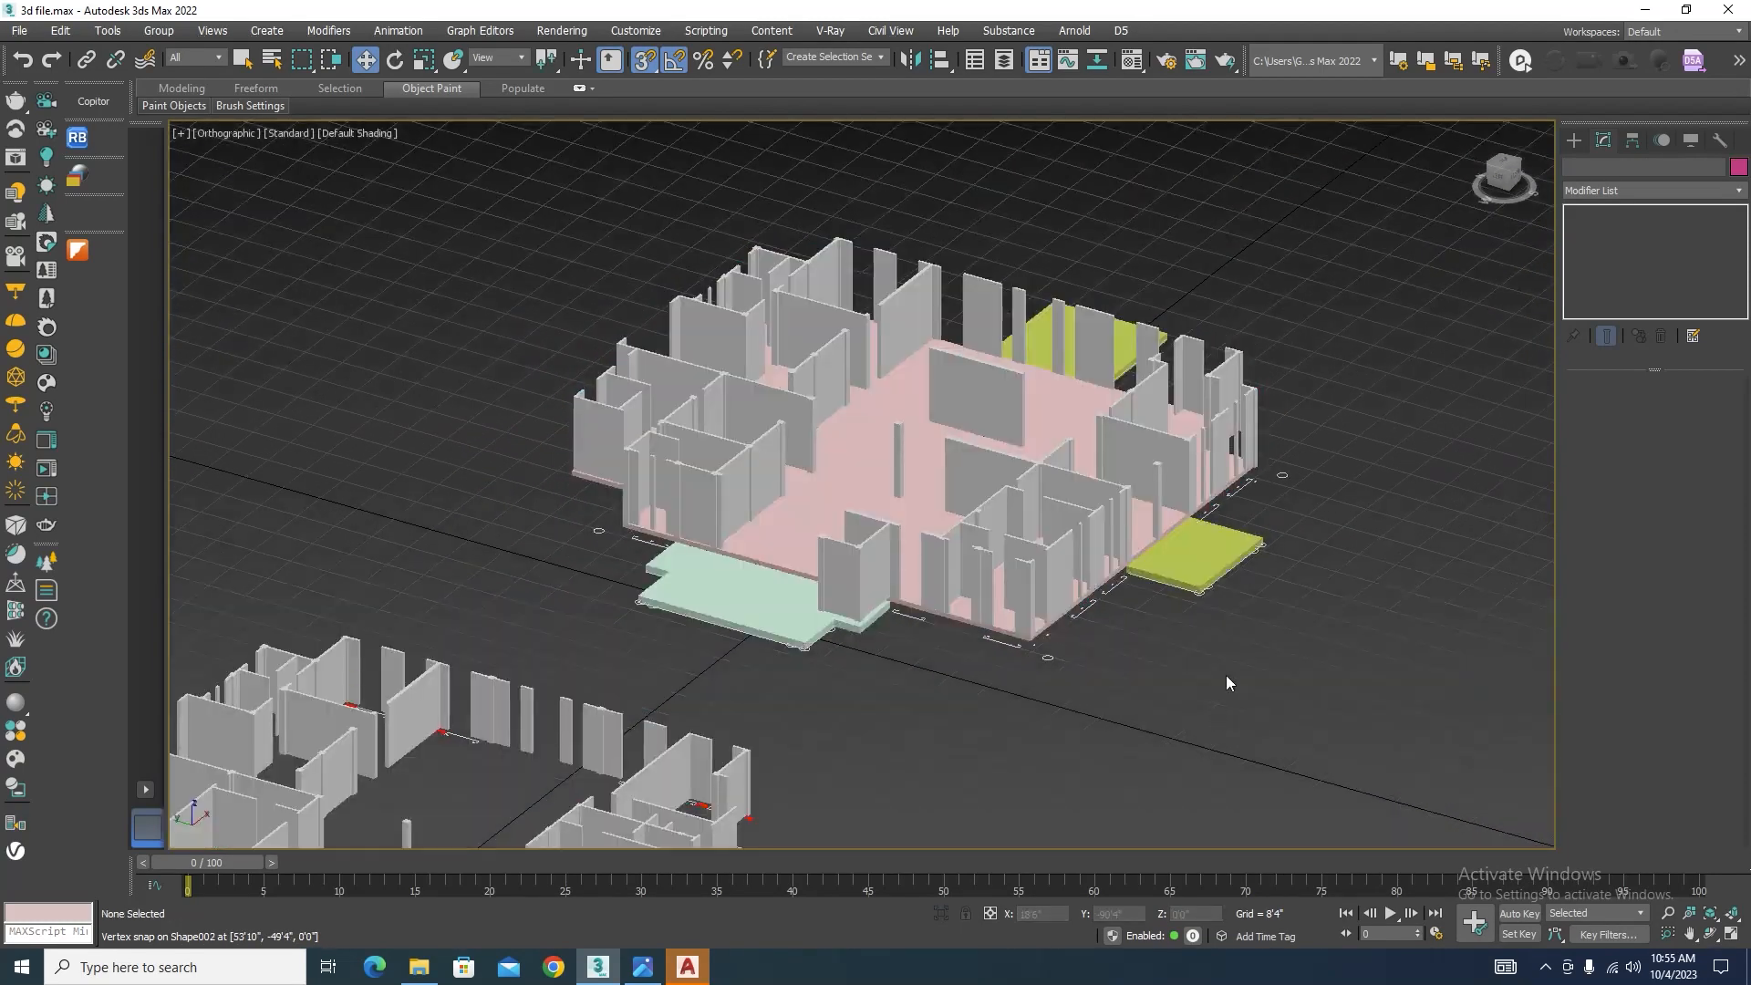
Step: Select the pink floor slab and set its Extrude amount to 2'6"
scroll(1140, 584, up, 7)
scroll(1190, 584, down, 8)
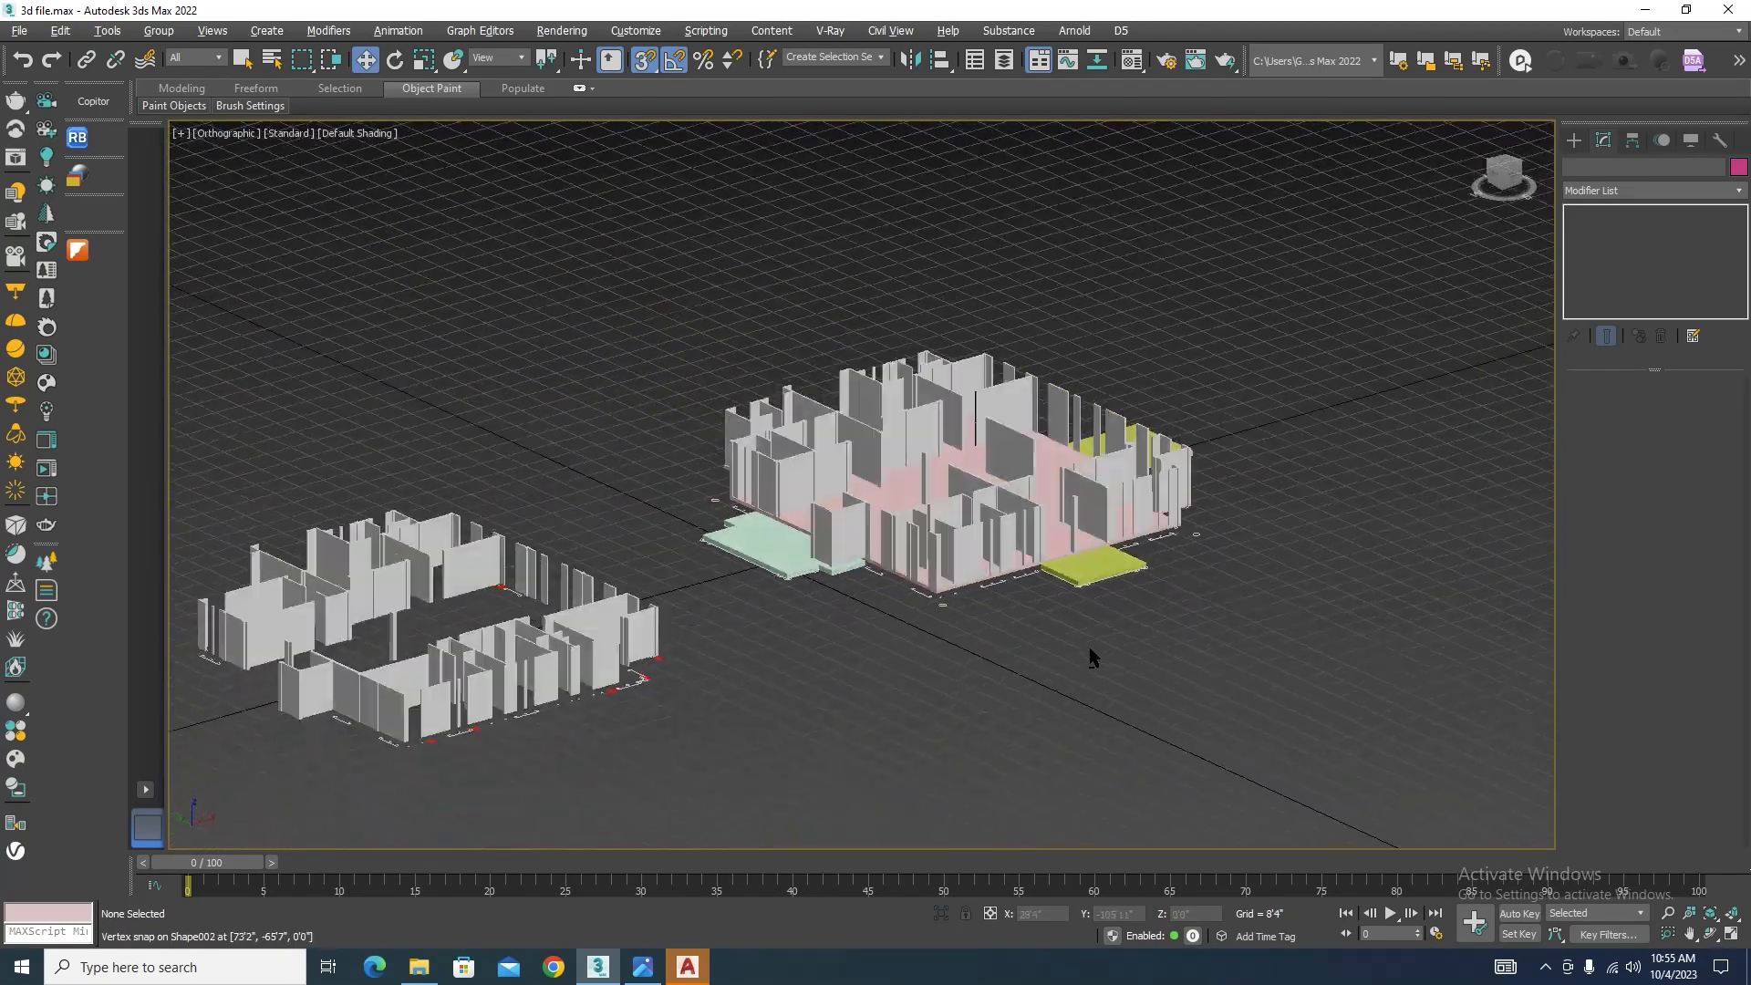
alt+middle_drag(1089, 647, 1053, 638)
scroll(1396, 528, up, 8)
click(1363, 529)
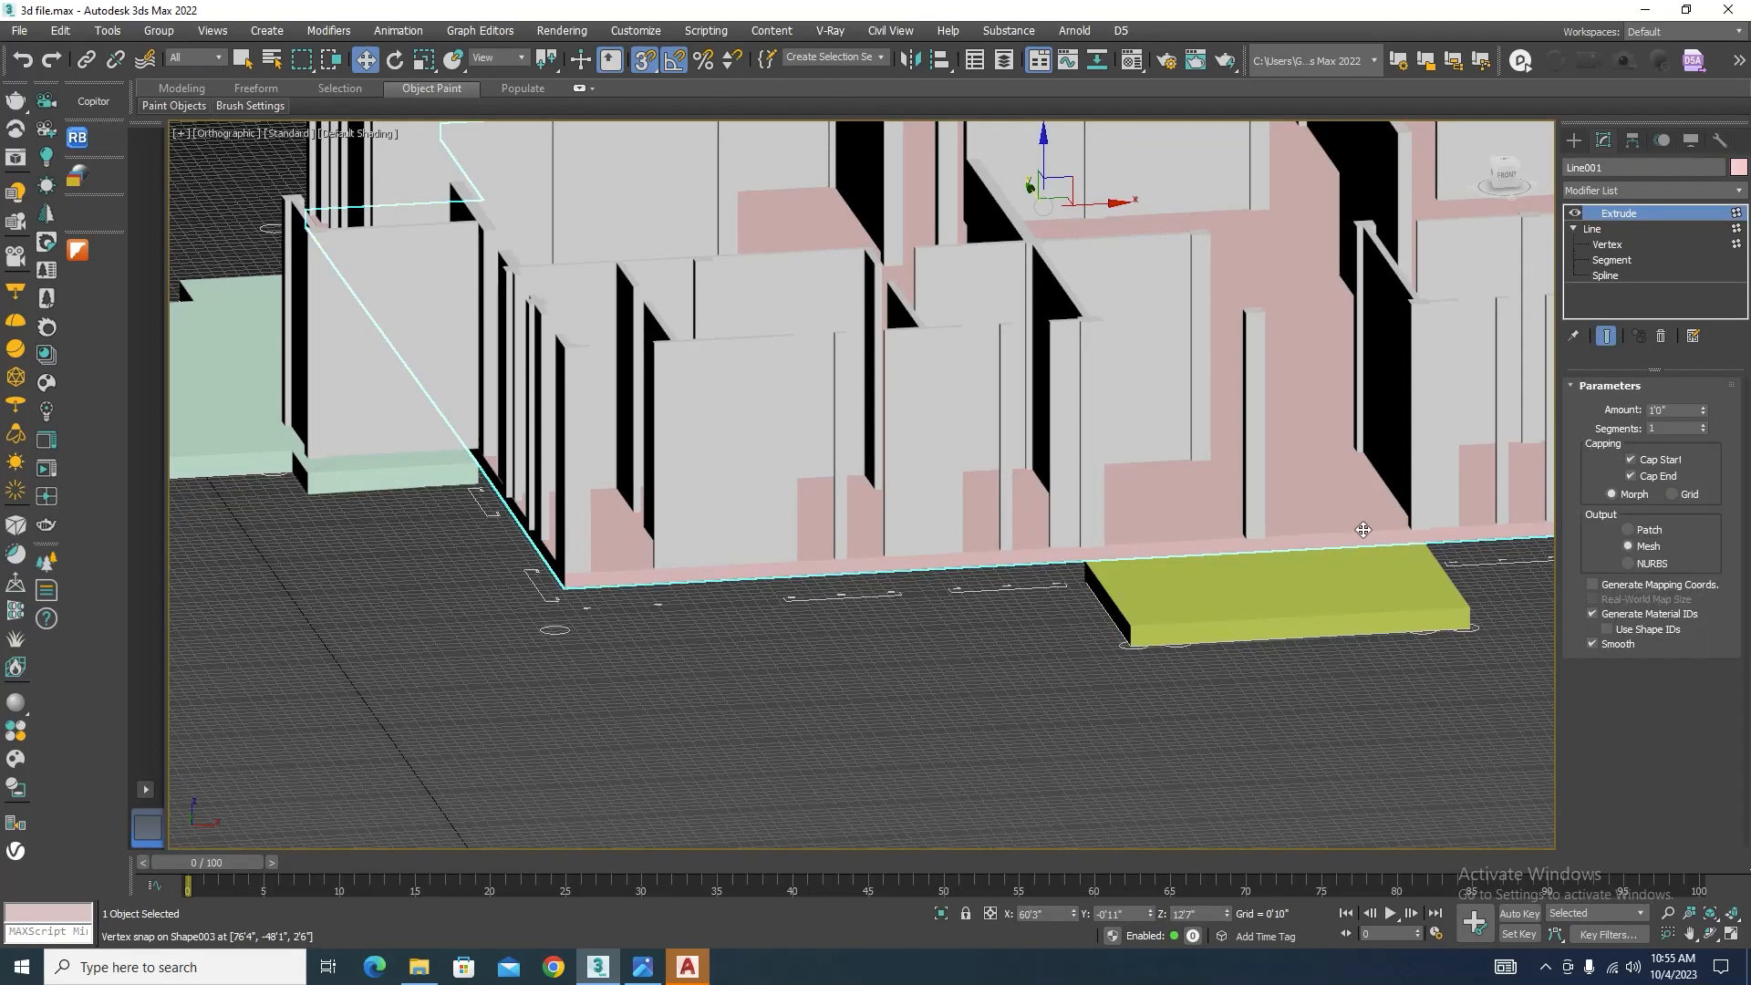
key(l)
scroll(1147, 529, down, 6)
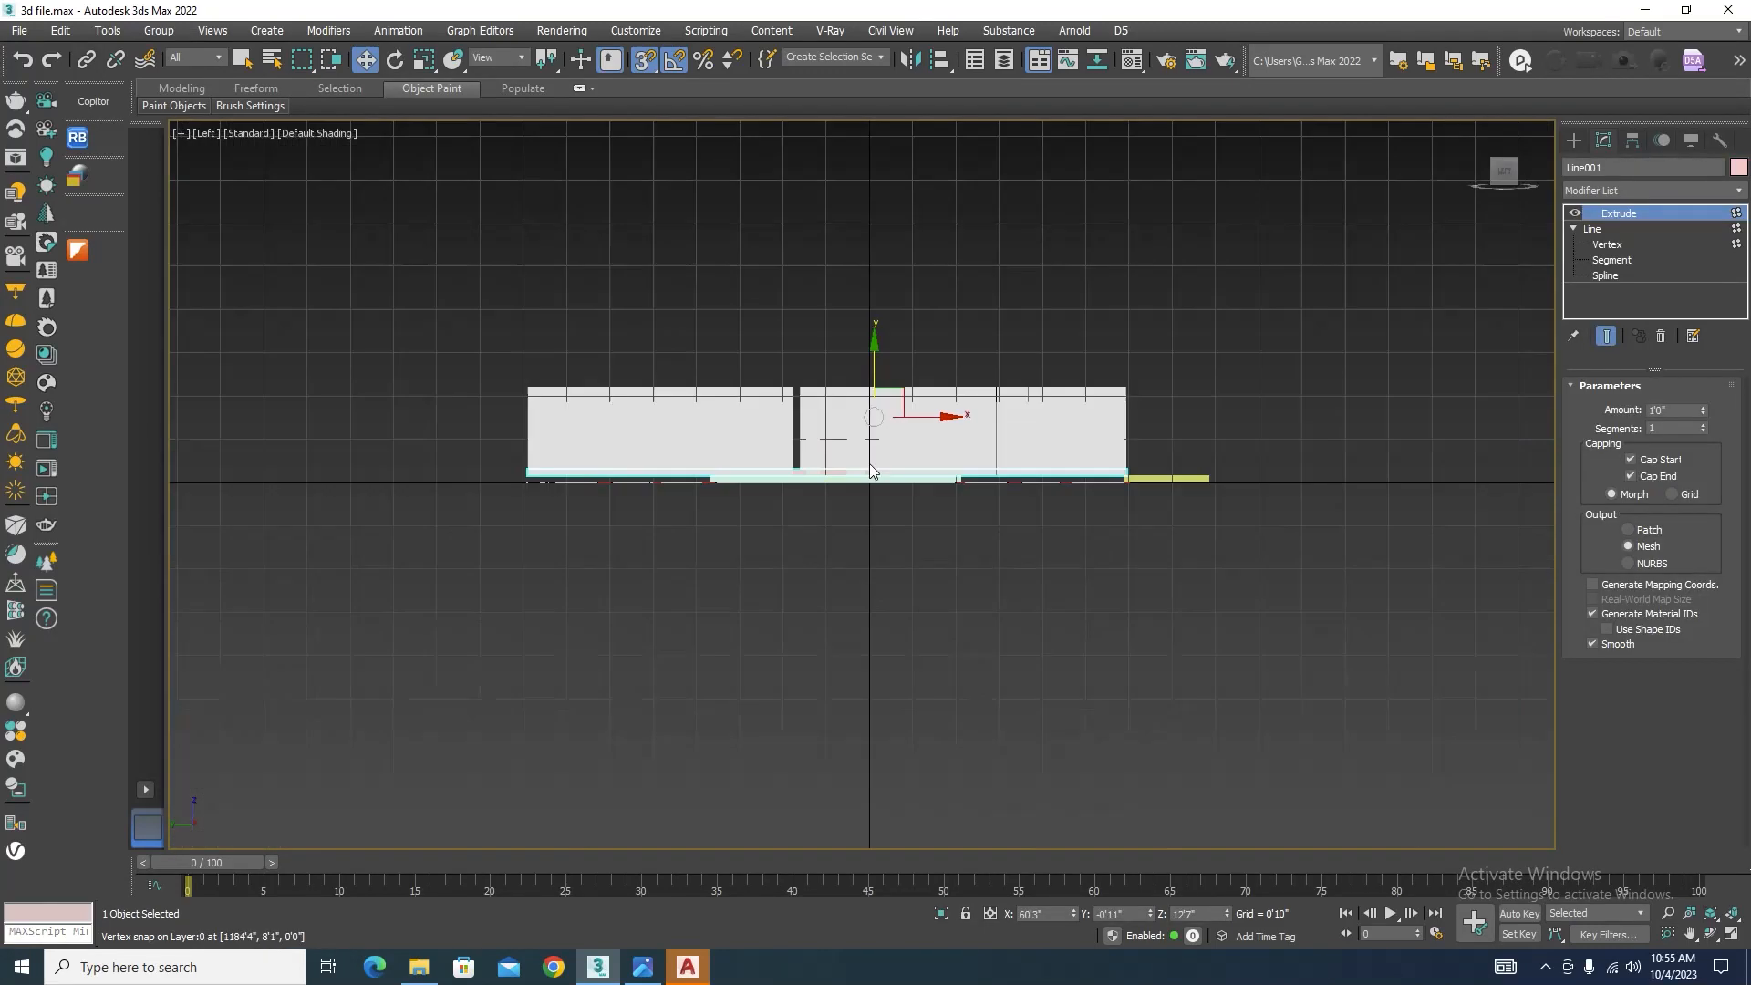
scroll(868, 464, up, 3)
click(1607, 244)
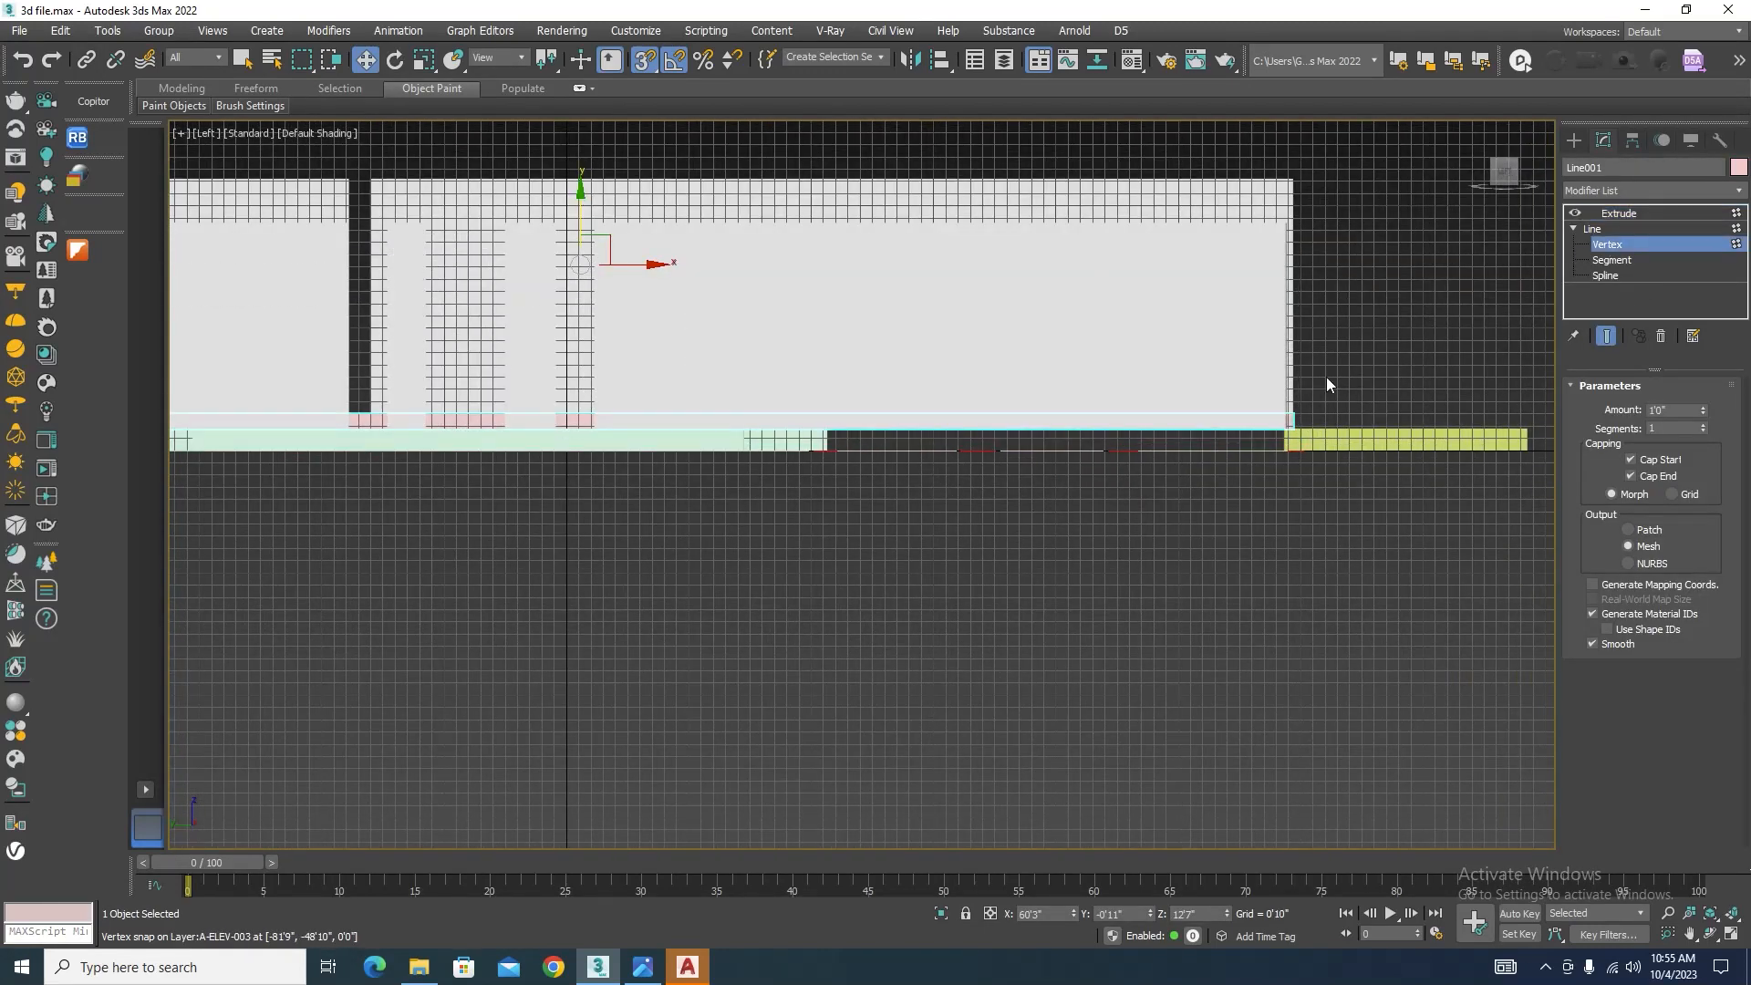
key(F3)
click(1610, 244)
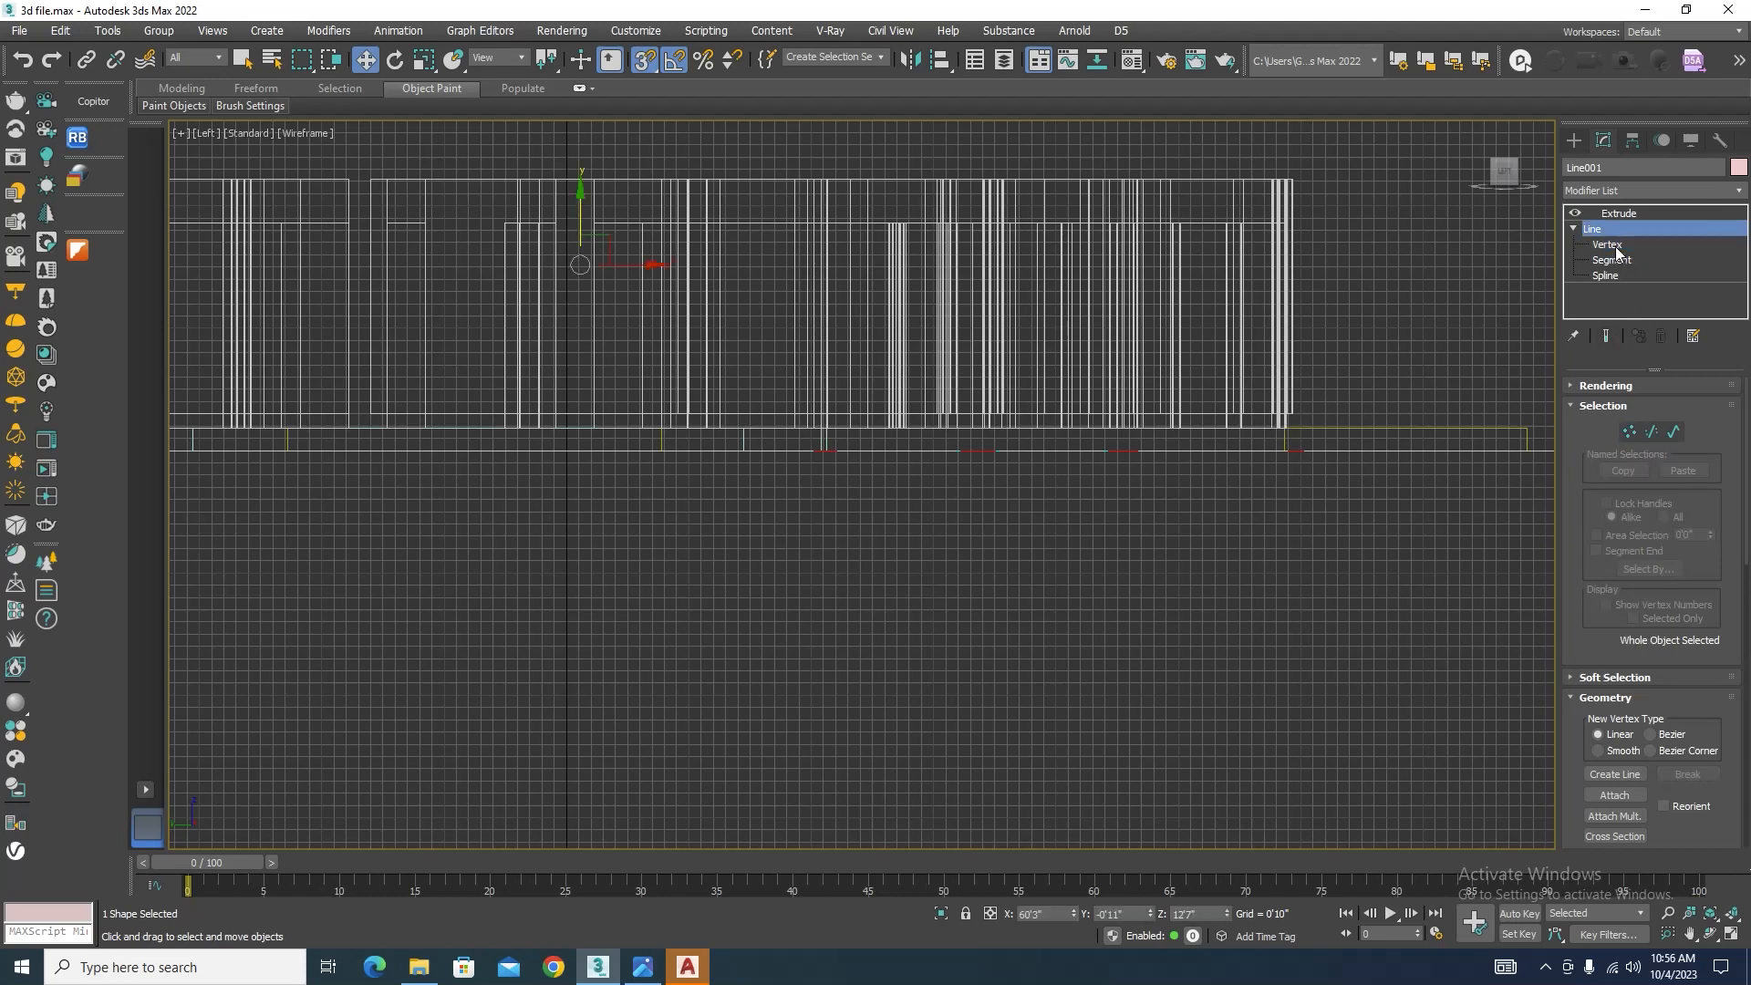
click(1622, 214)
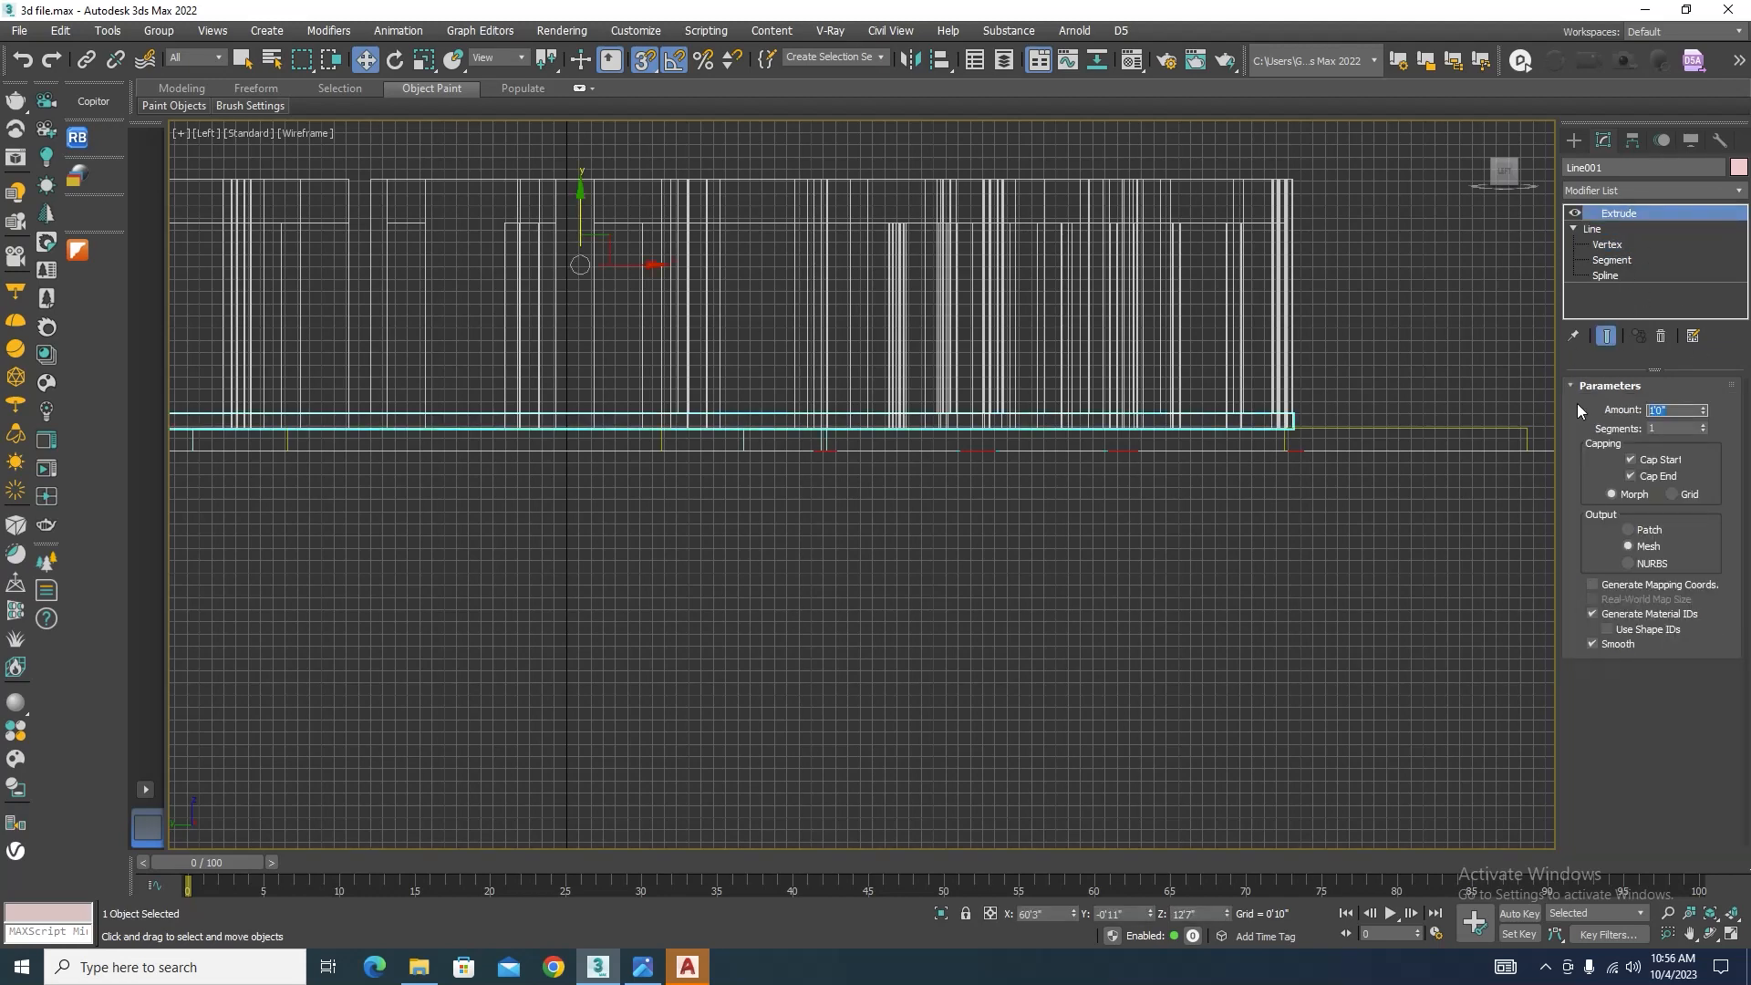
text(2'6)
key(Return)
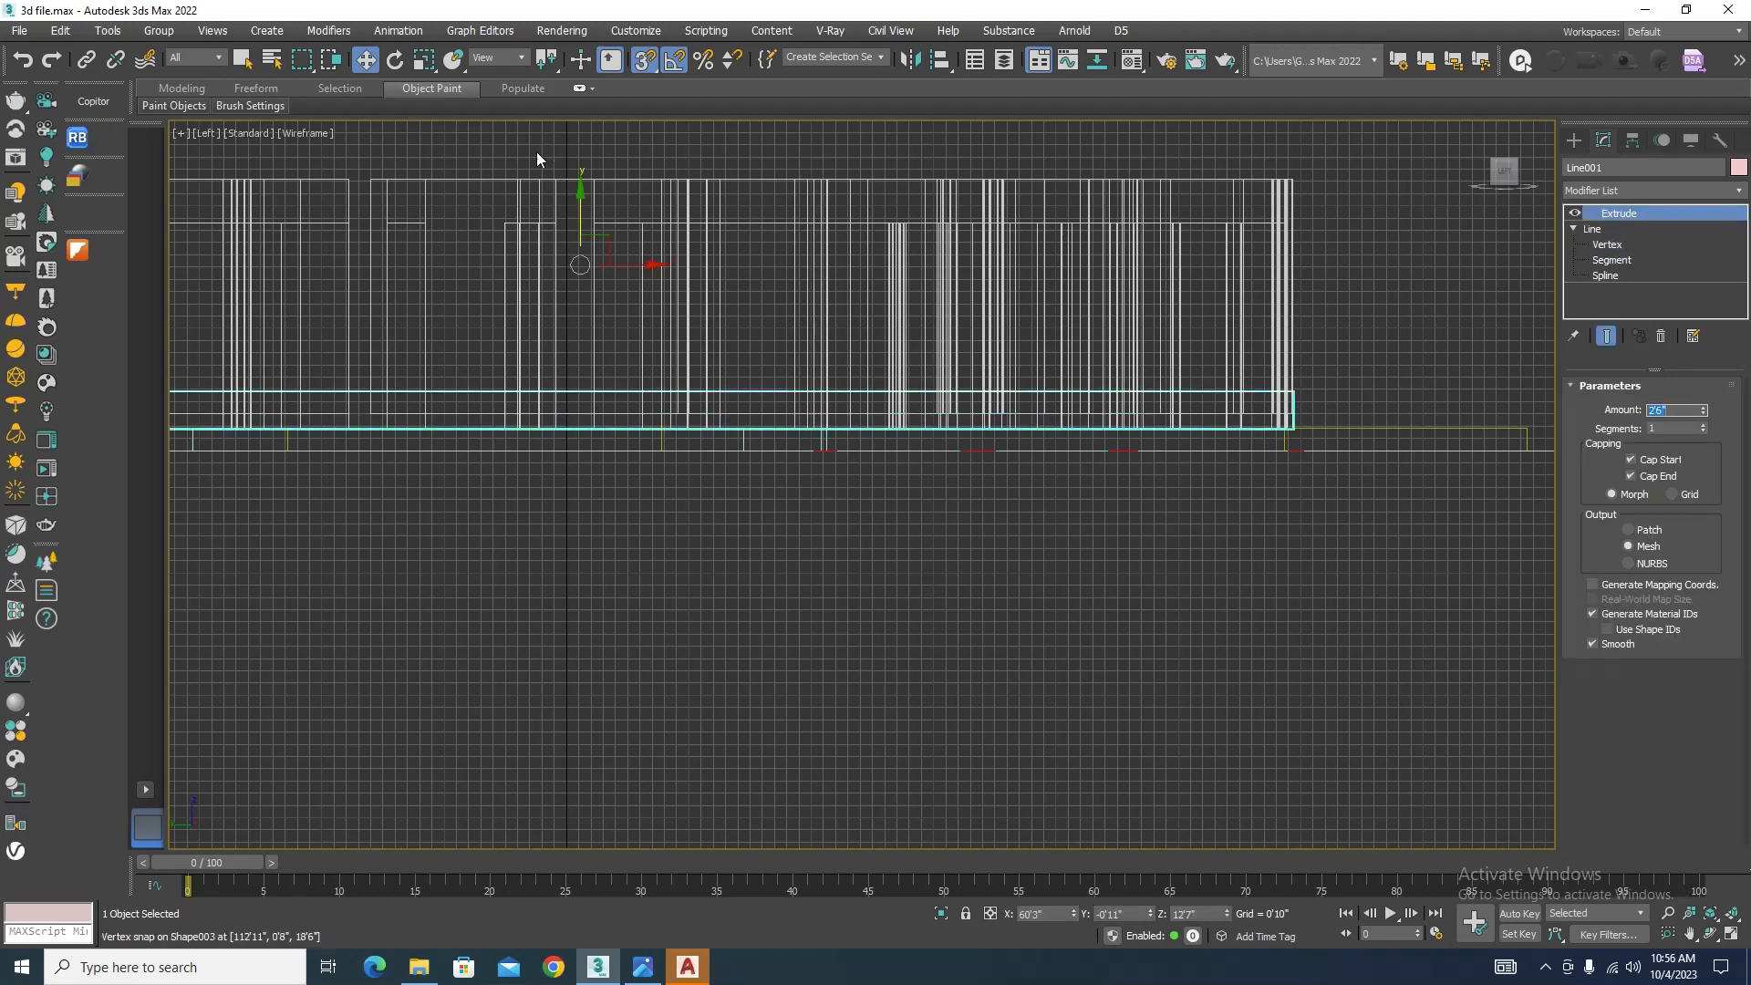
Step: Move the thickened floor slab down in the side view, snap its top edge to the base of the walls, and deselect it in shaded display
drag(581, 222, 1058, 369)
scroll(1220, 484, up, 3)
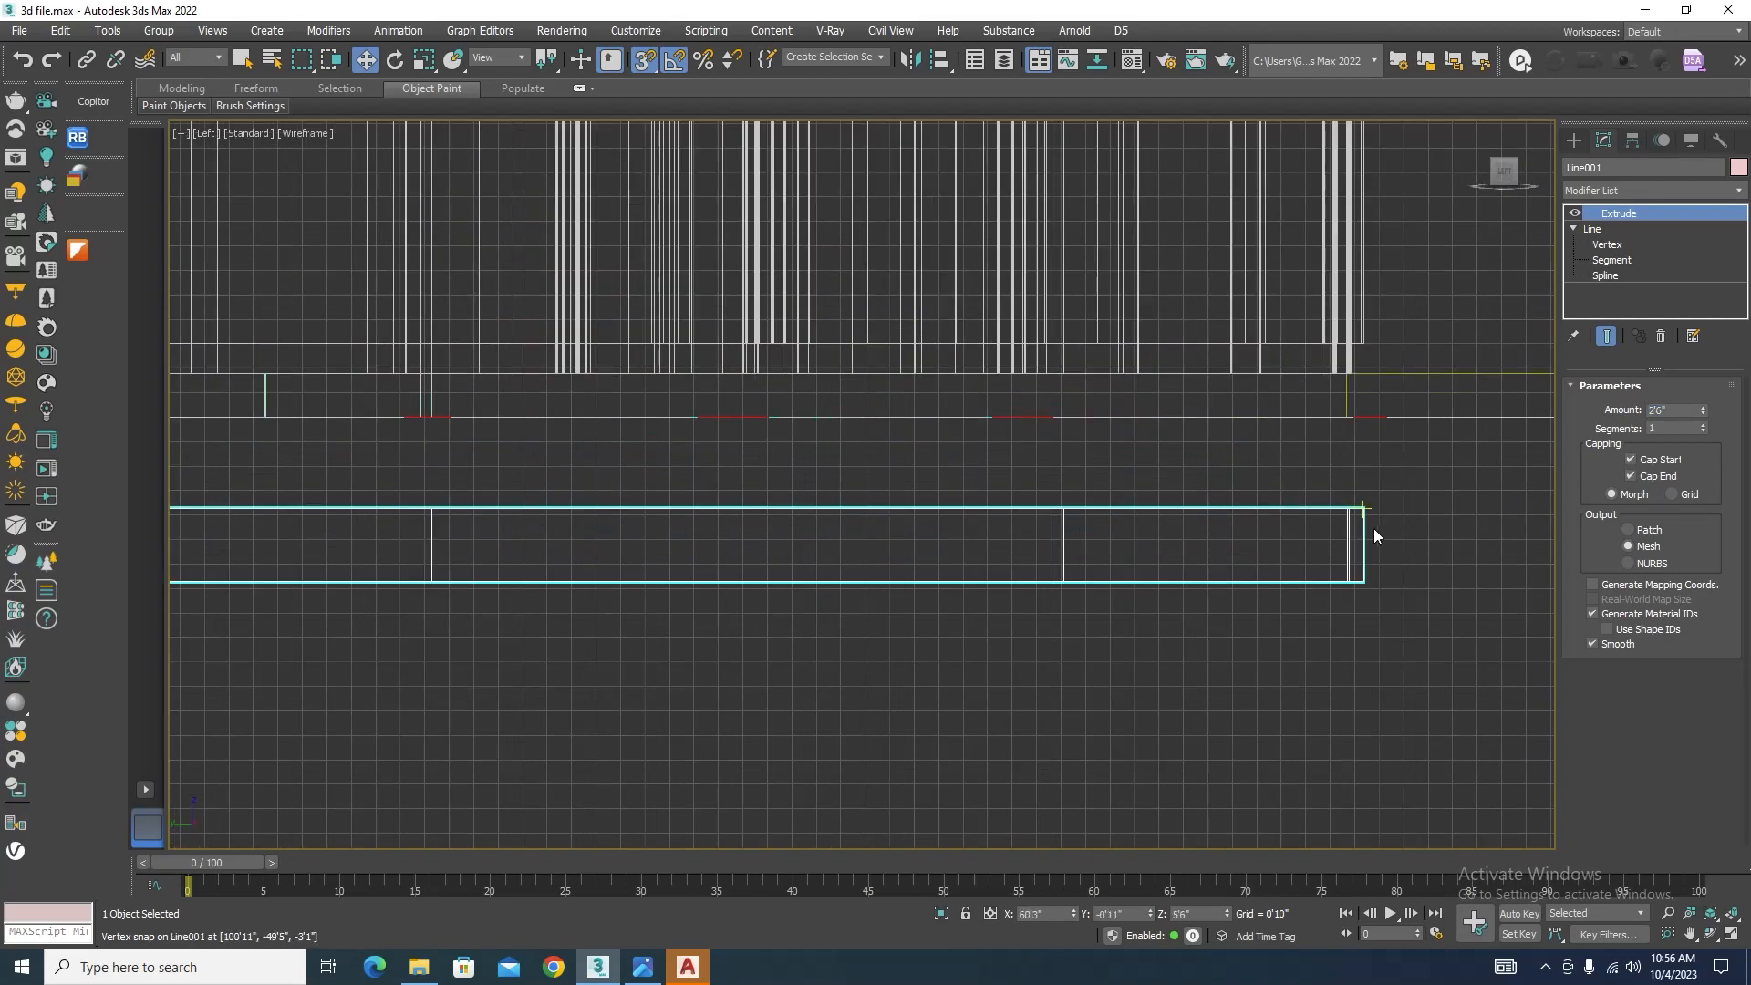
drag(1363, 507, 1364, 352)
mouse_move(1364, 352)
alt+middle_down()
mouse_move(1145, 414)
mouse_move(1087, 558)
alt+middle_up()
key(F3)
scroll(812, 504, down, 3)
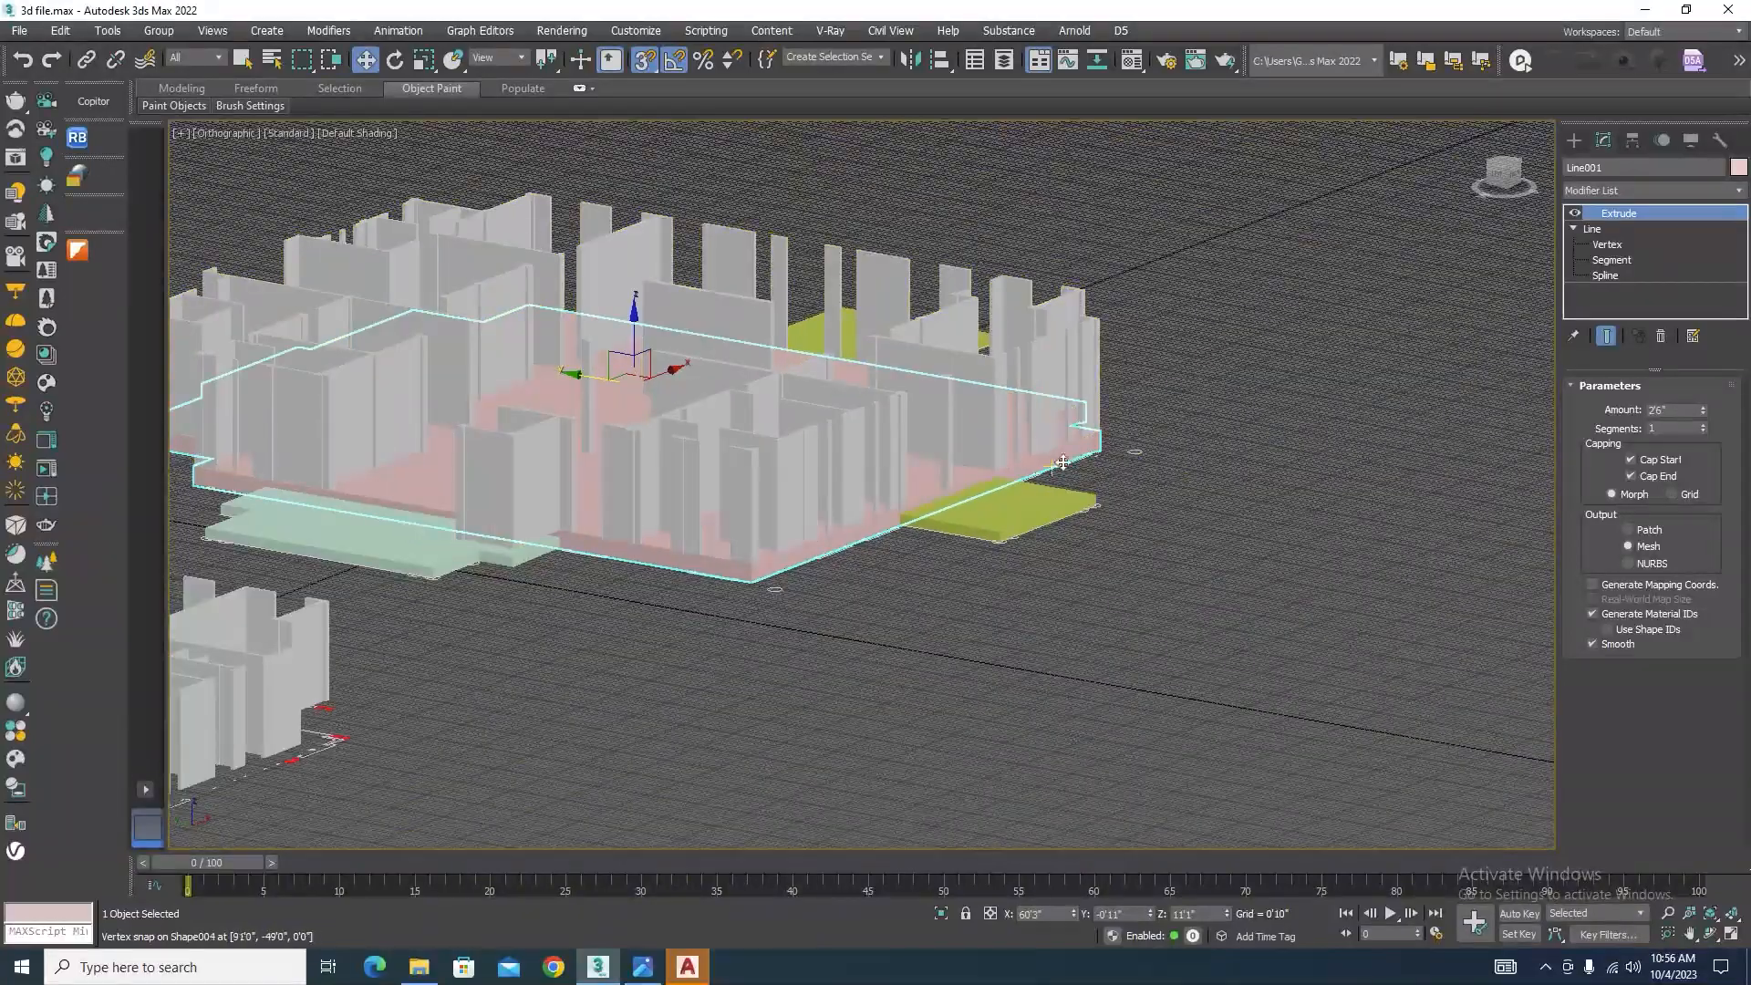
scroll(1077, 448, up, 5)
scroll(1059, 413, down, 5)
alt+middle_drag(1099, 545, 1083, 593)
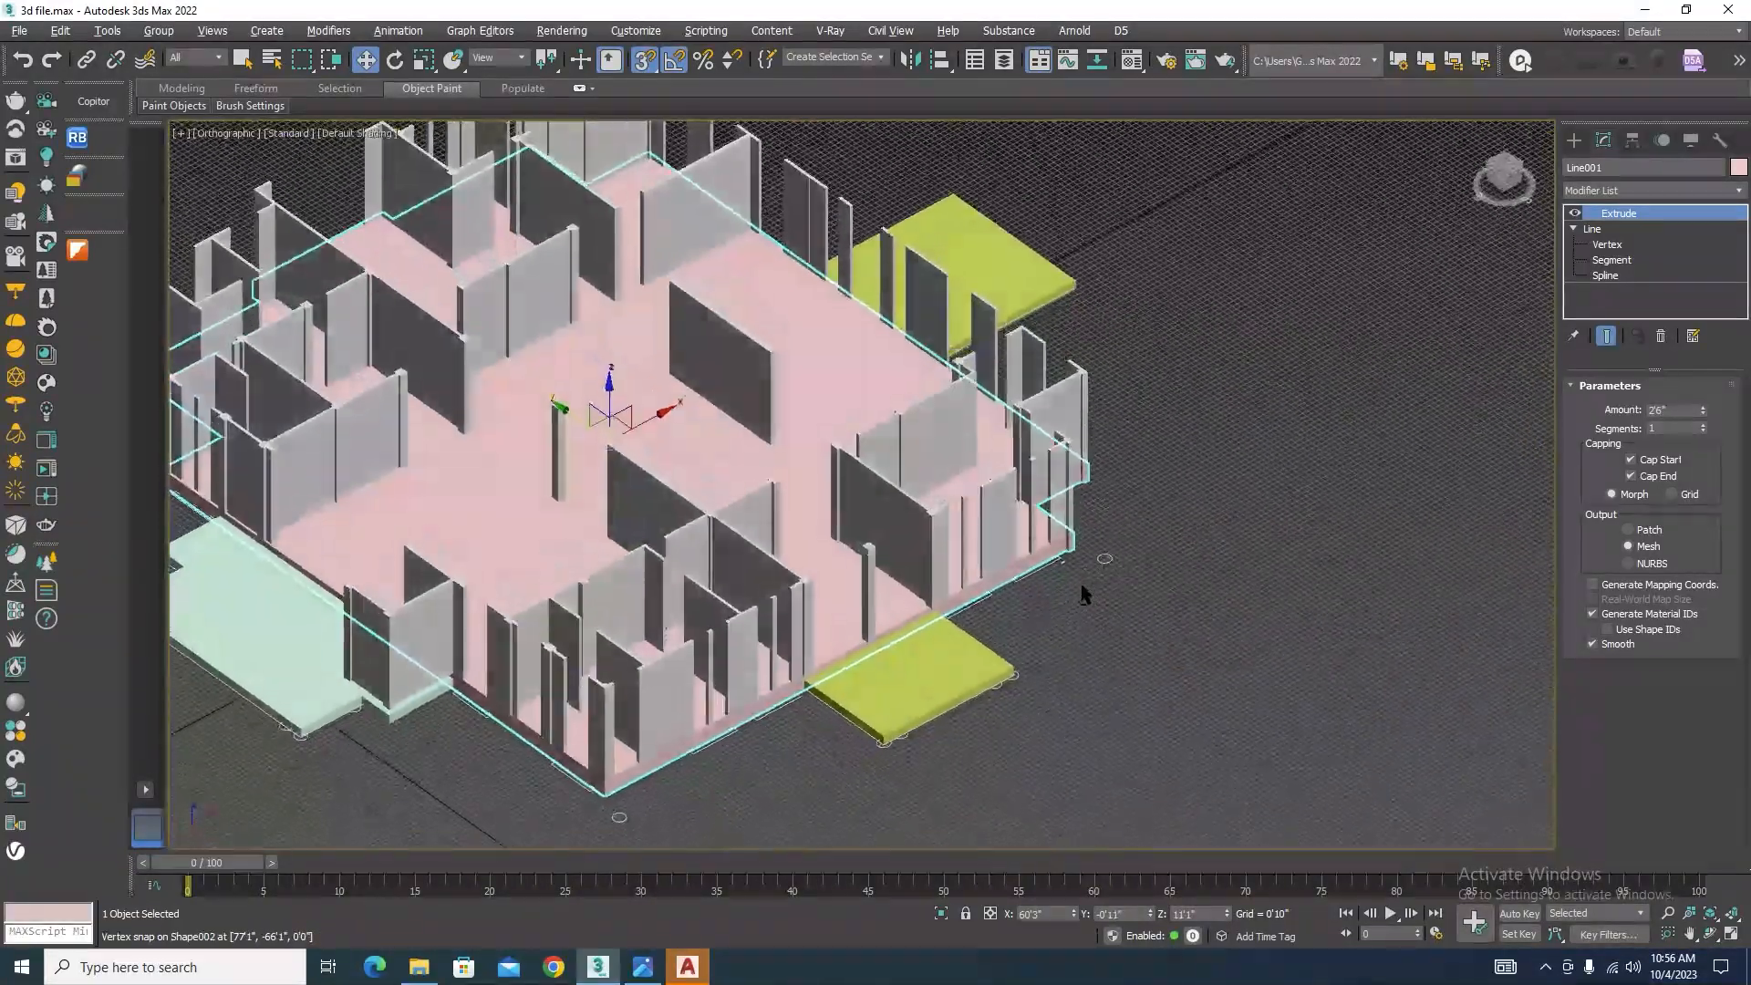
click(1082, 597)
Step: Inspect how the walls sit on the floor slab around the building, including the window openings beside the east porch
scroll(1045, 620, up, 4)
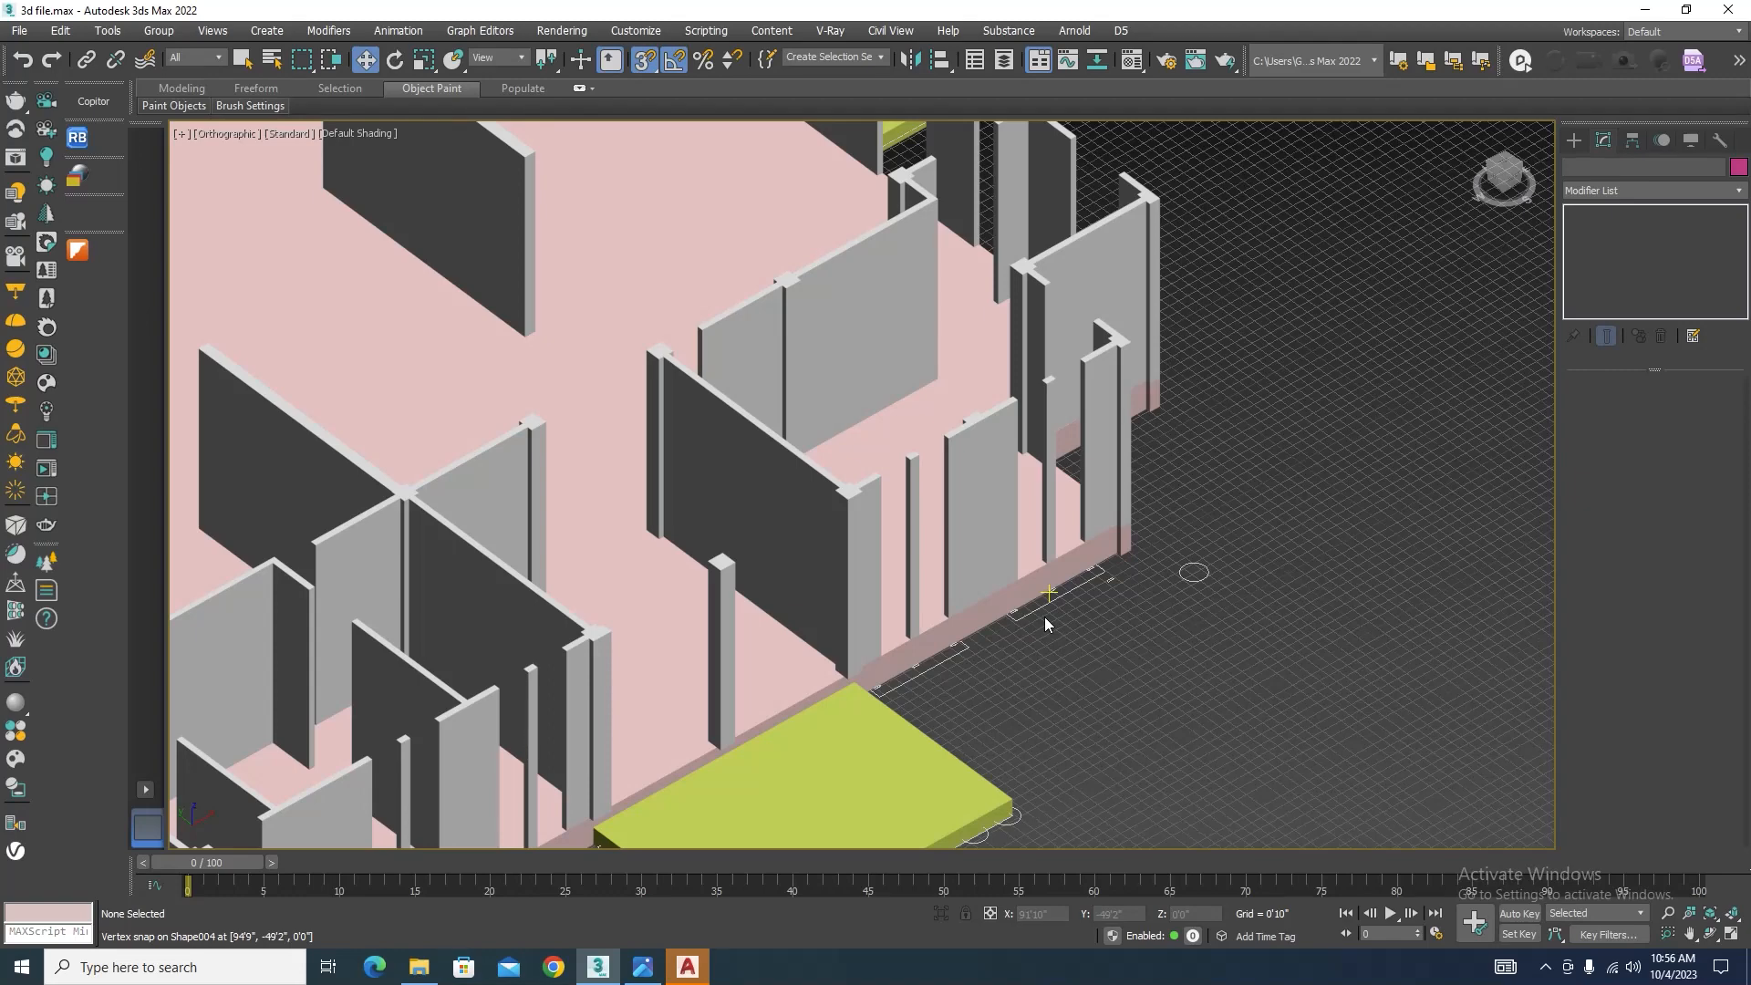
scroll(1046, 622, down, 3)
right_click(1099, 487)
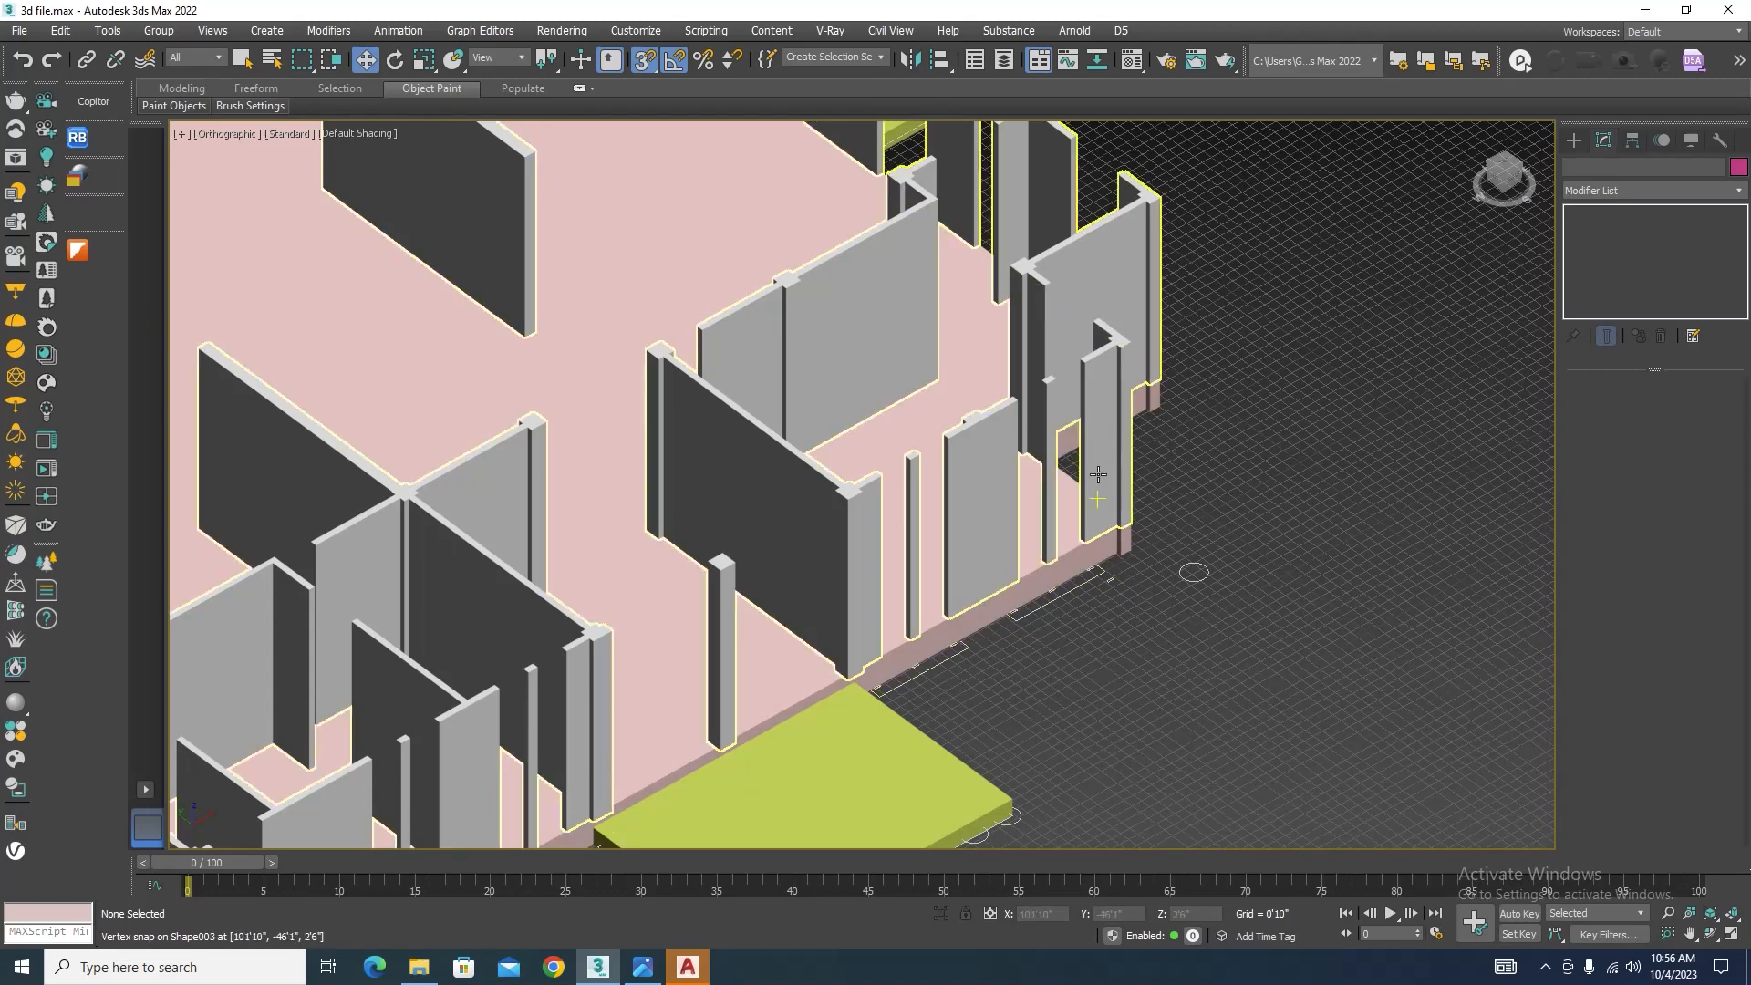
scroll(1130, 448, down, 5)
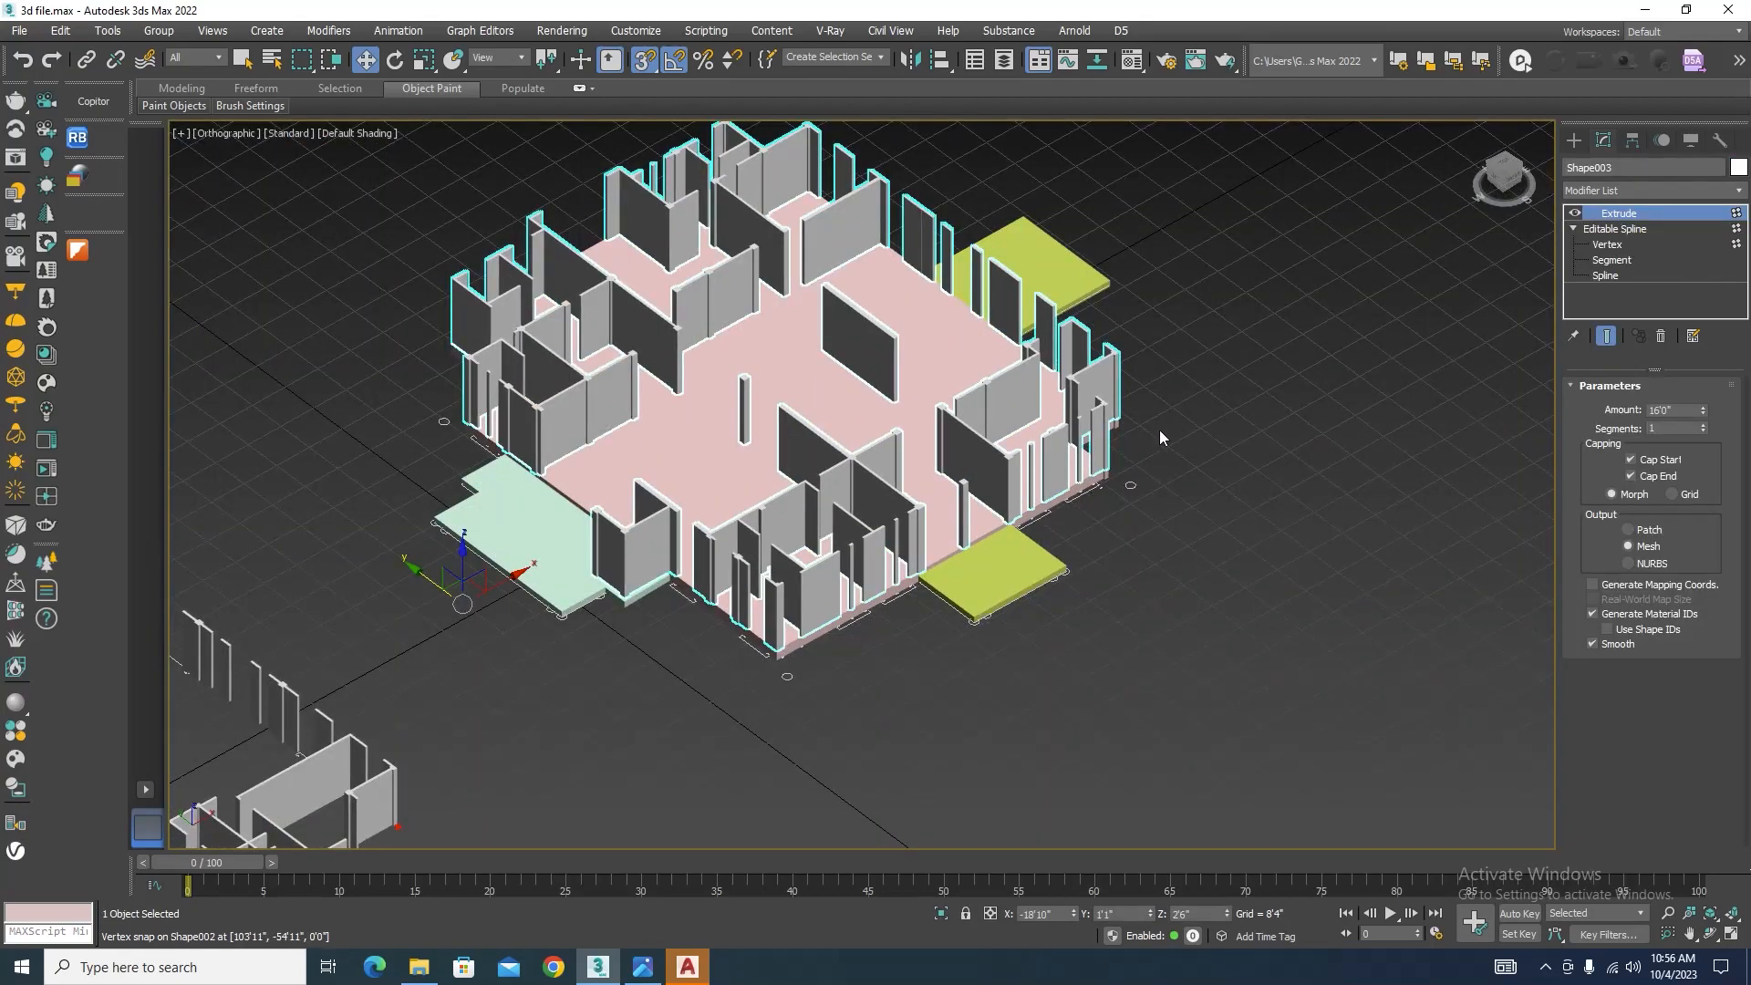
alt+middle_drag(1158, 429, 1057, 447)
click(1124, 644)
scroll(837, 642, up, 5)
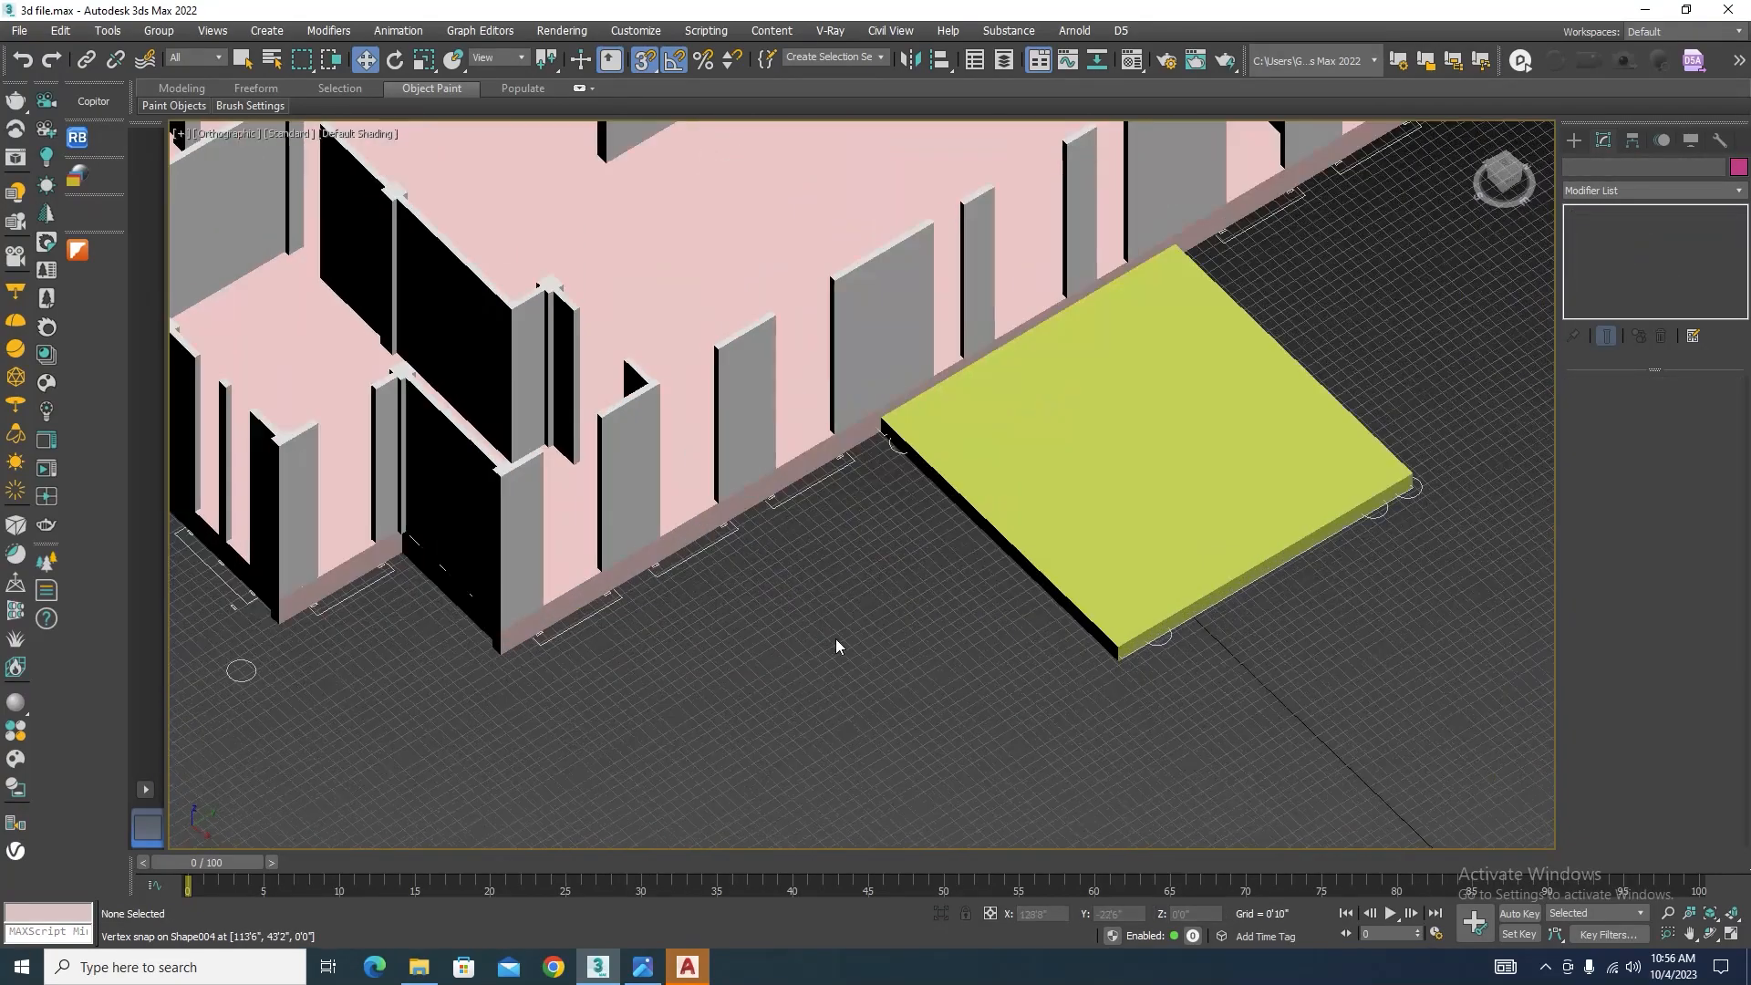
scroll(985, 542, down, 2)
scroll(1048, 531, up, 5)
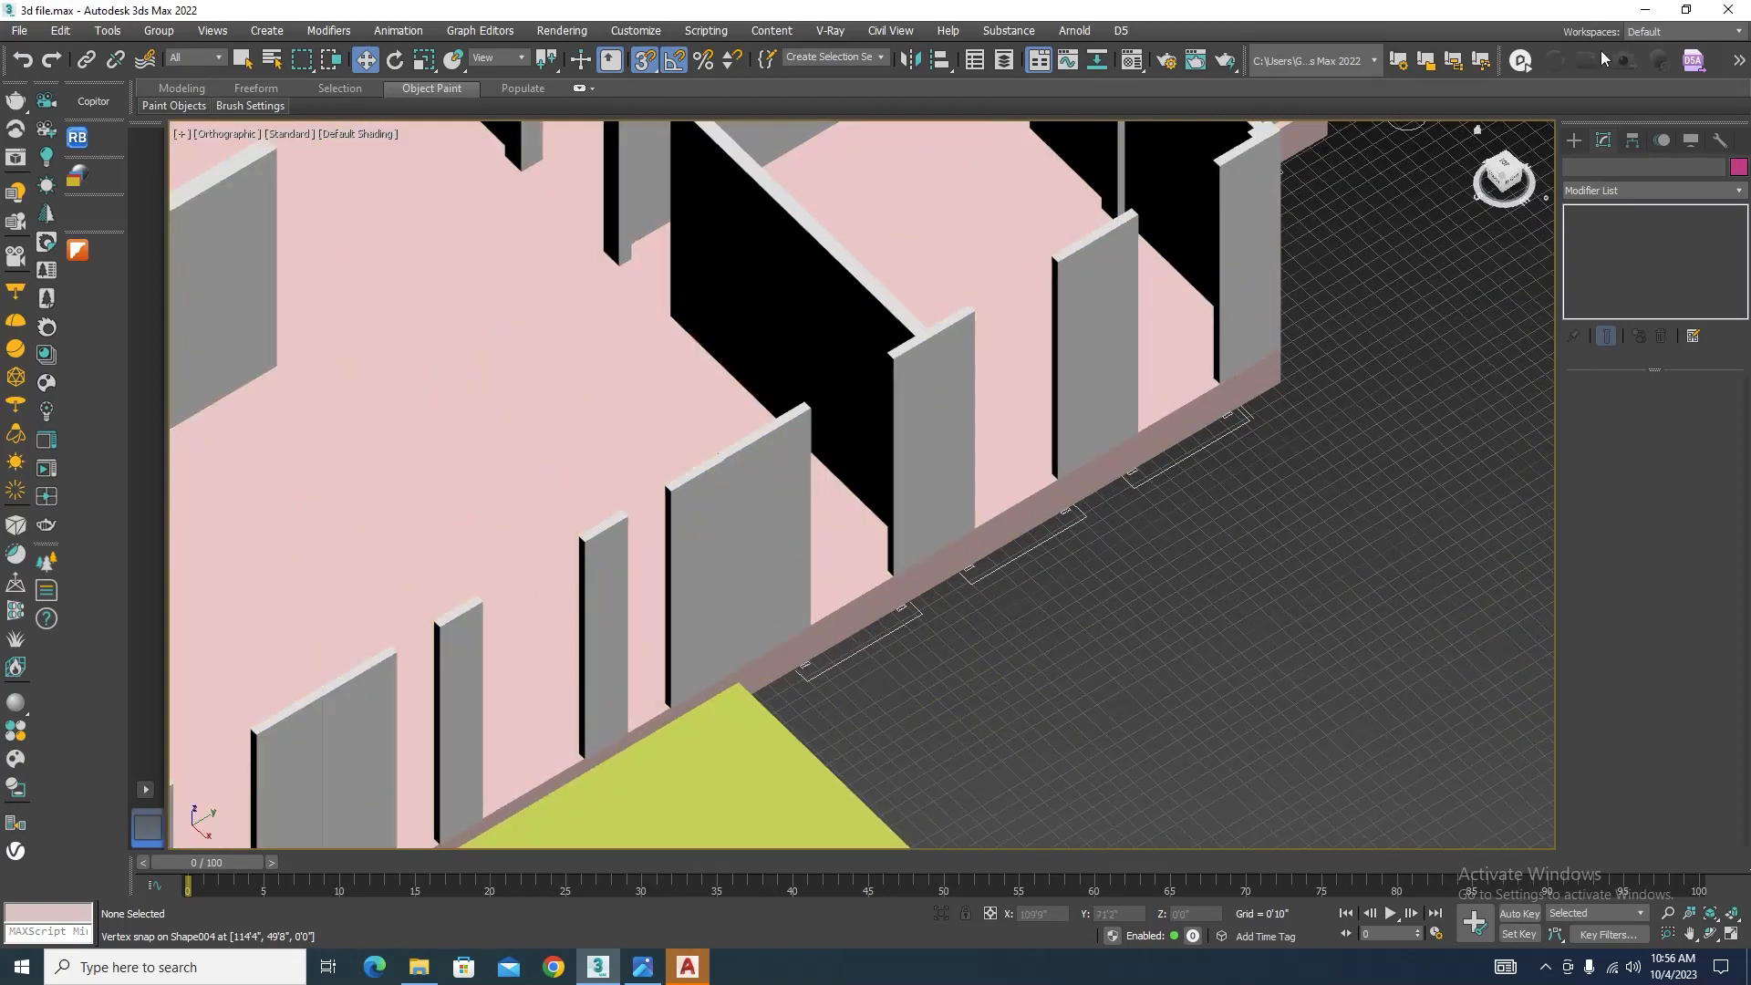
Step: Draw a flat box 5'0" long and 0'6" wide by snapping across the east wall's window opening nearest the corner north of the porch
click(1574, 140)
click(1573, 170)
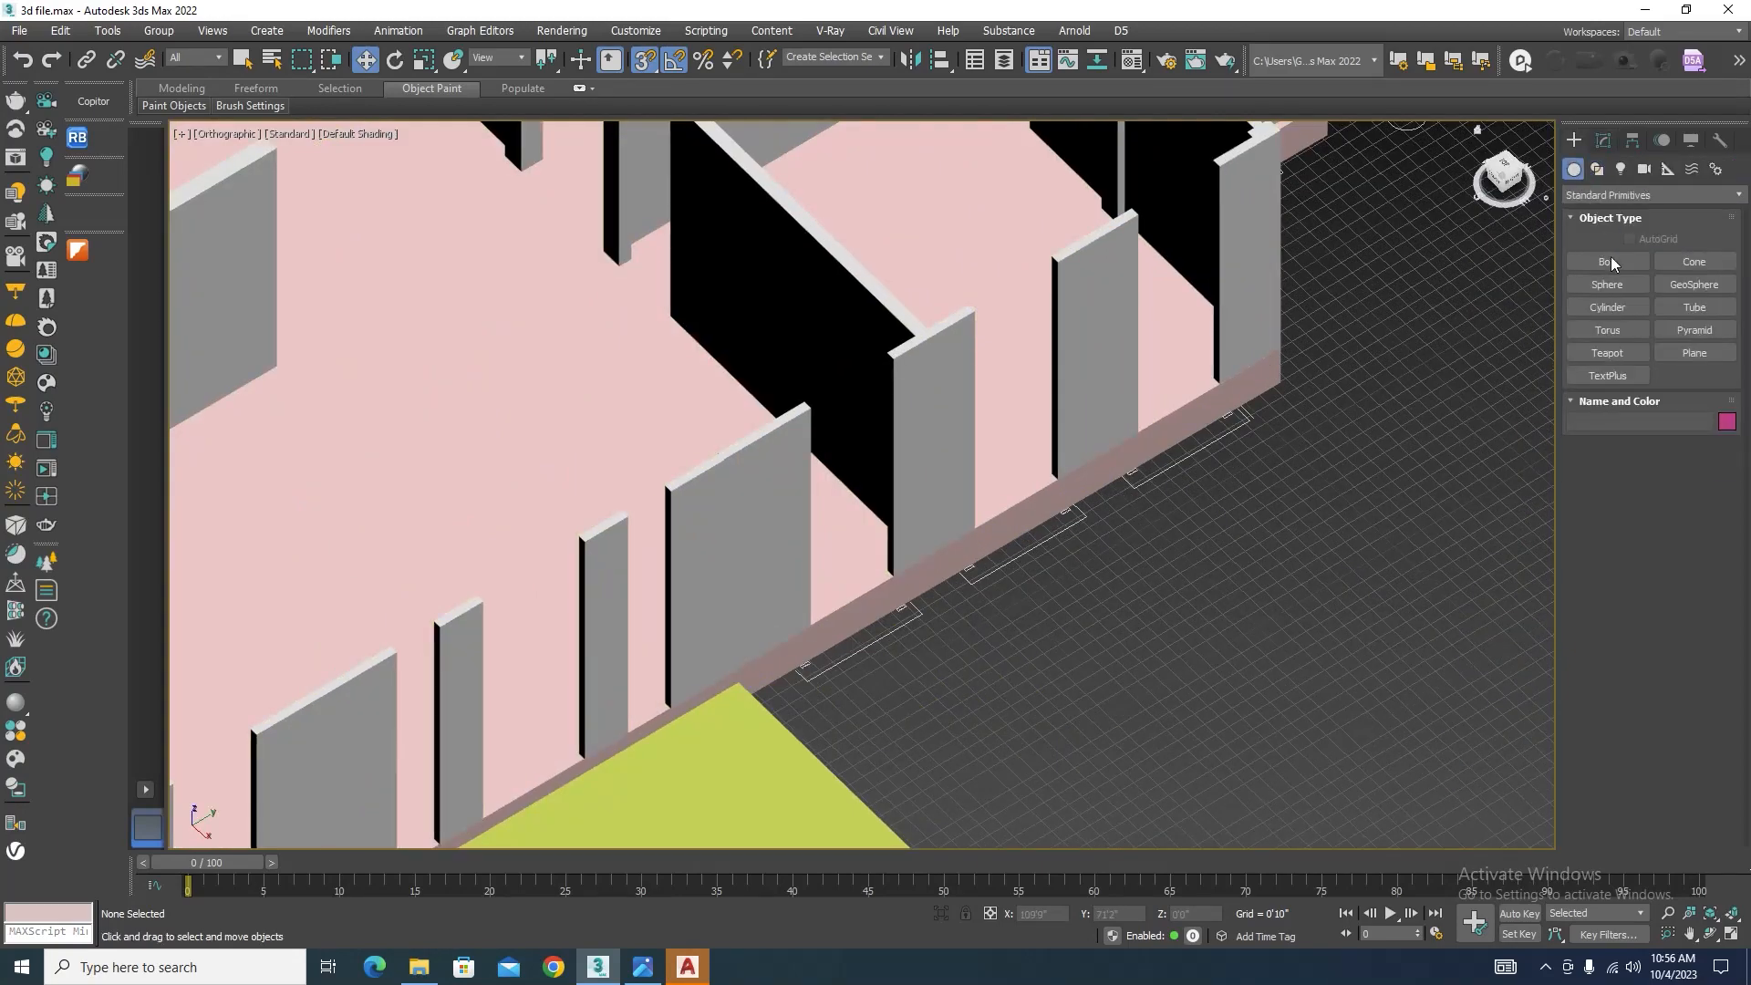
click(1606, 261)
key(F3)
scroll(1213, 317, up, 6)
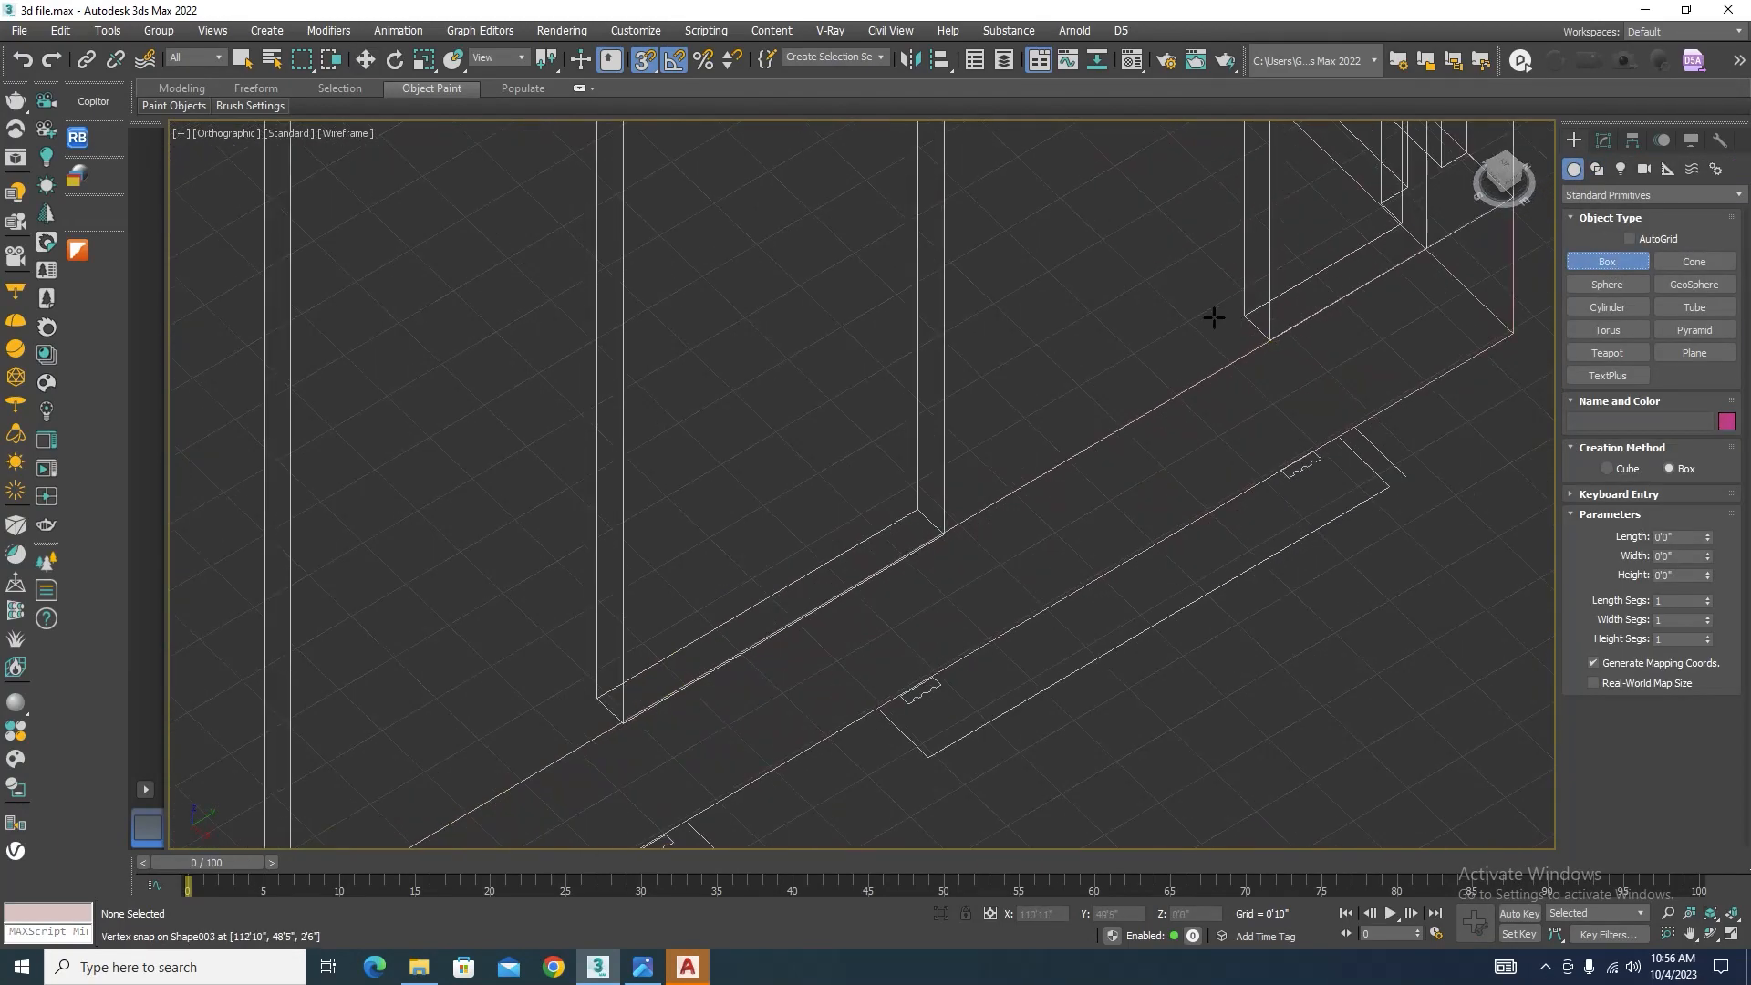
drag(1242, 315, 944, 535)
click(976, 535)
right_click(977, 535)
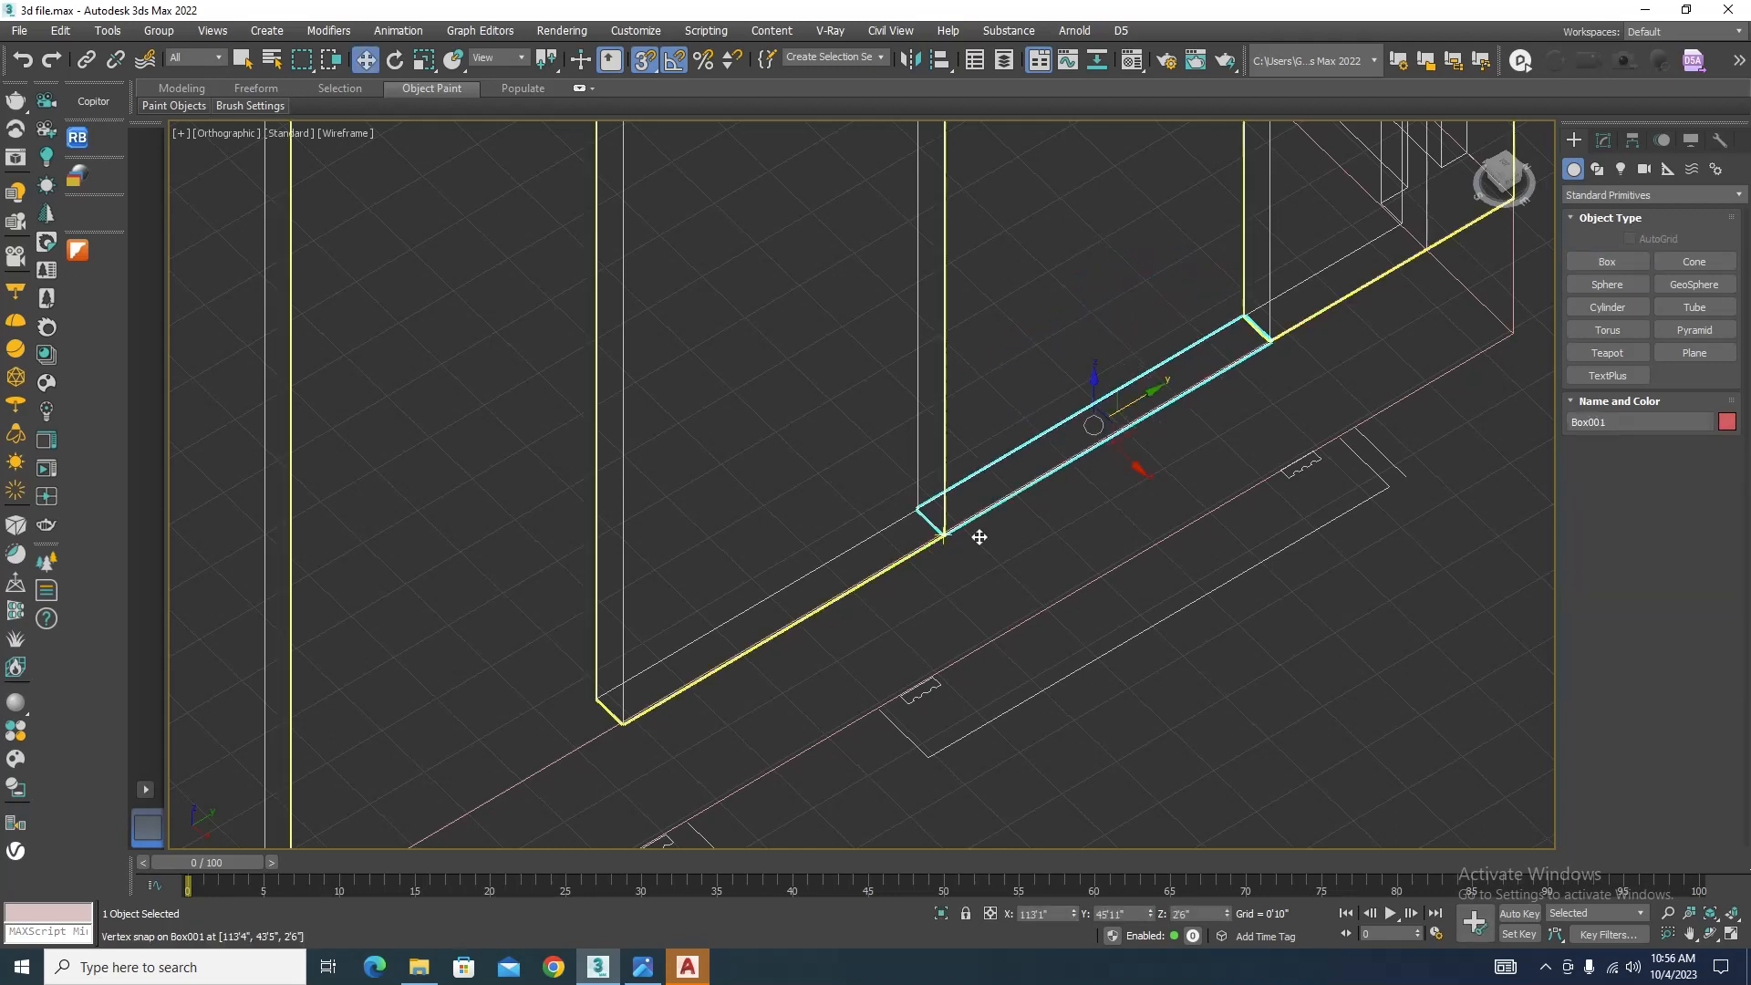
Step: Set the window-opening box's height to 4'0" and show the model shaded
key(w)
click(1604, 142)
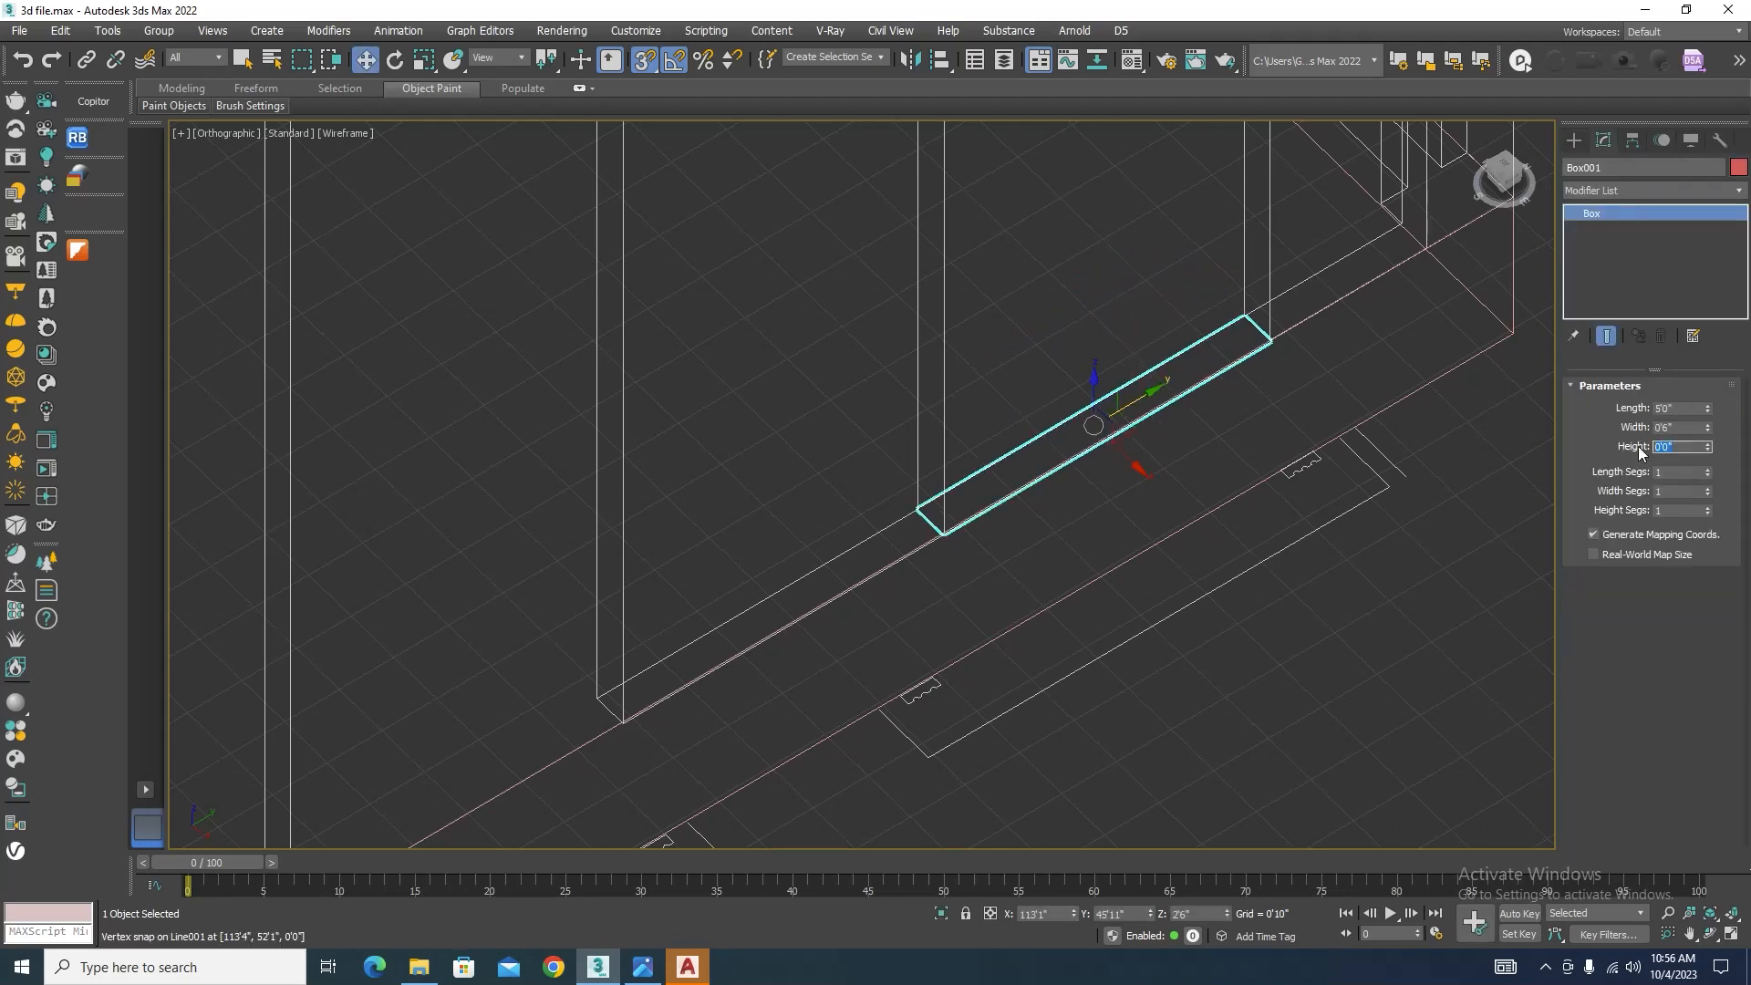
key(Return)
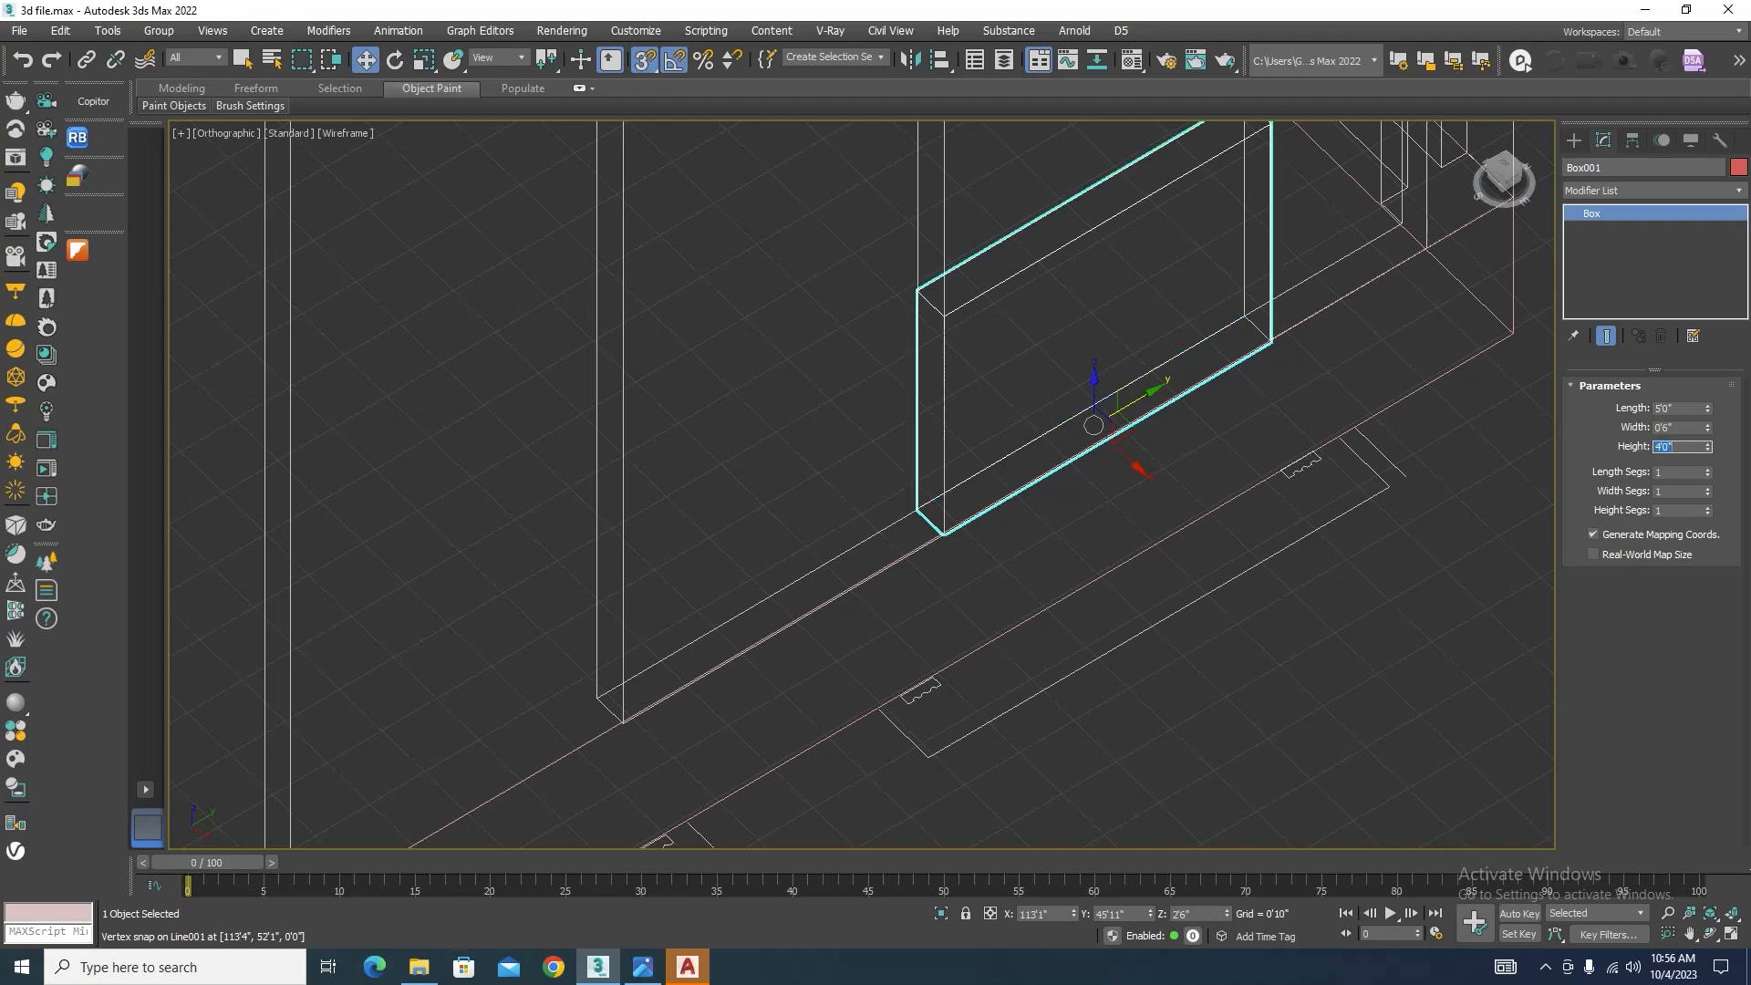
scroll(1227, 513, down, 5)
key(F3)
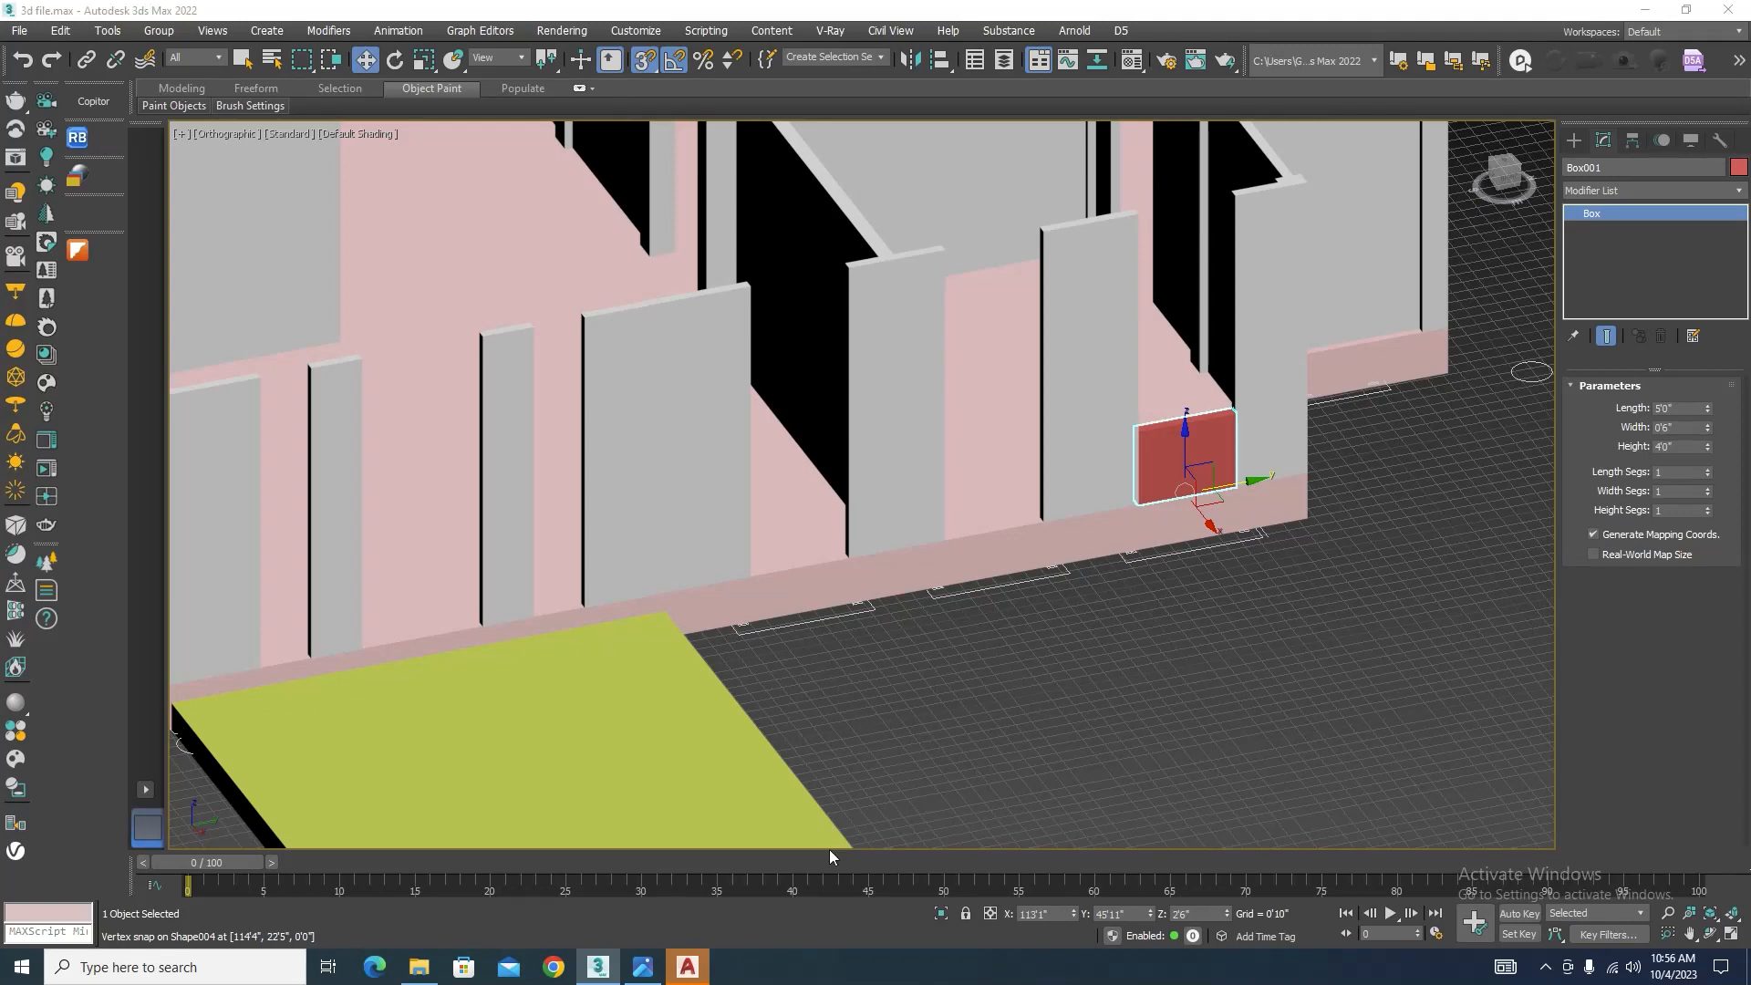
Step: Switch to AutoCAD and examine the wall base between the column pedestals below the windows on the left elevation
click(696, 972)
scroll(1180, 614, up, 6)
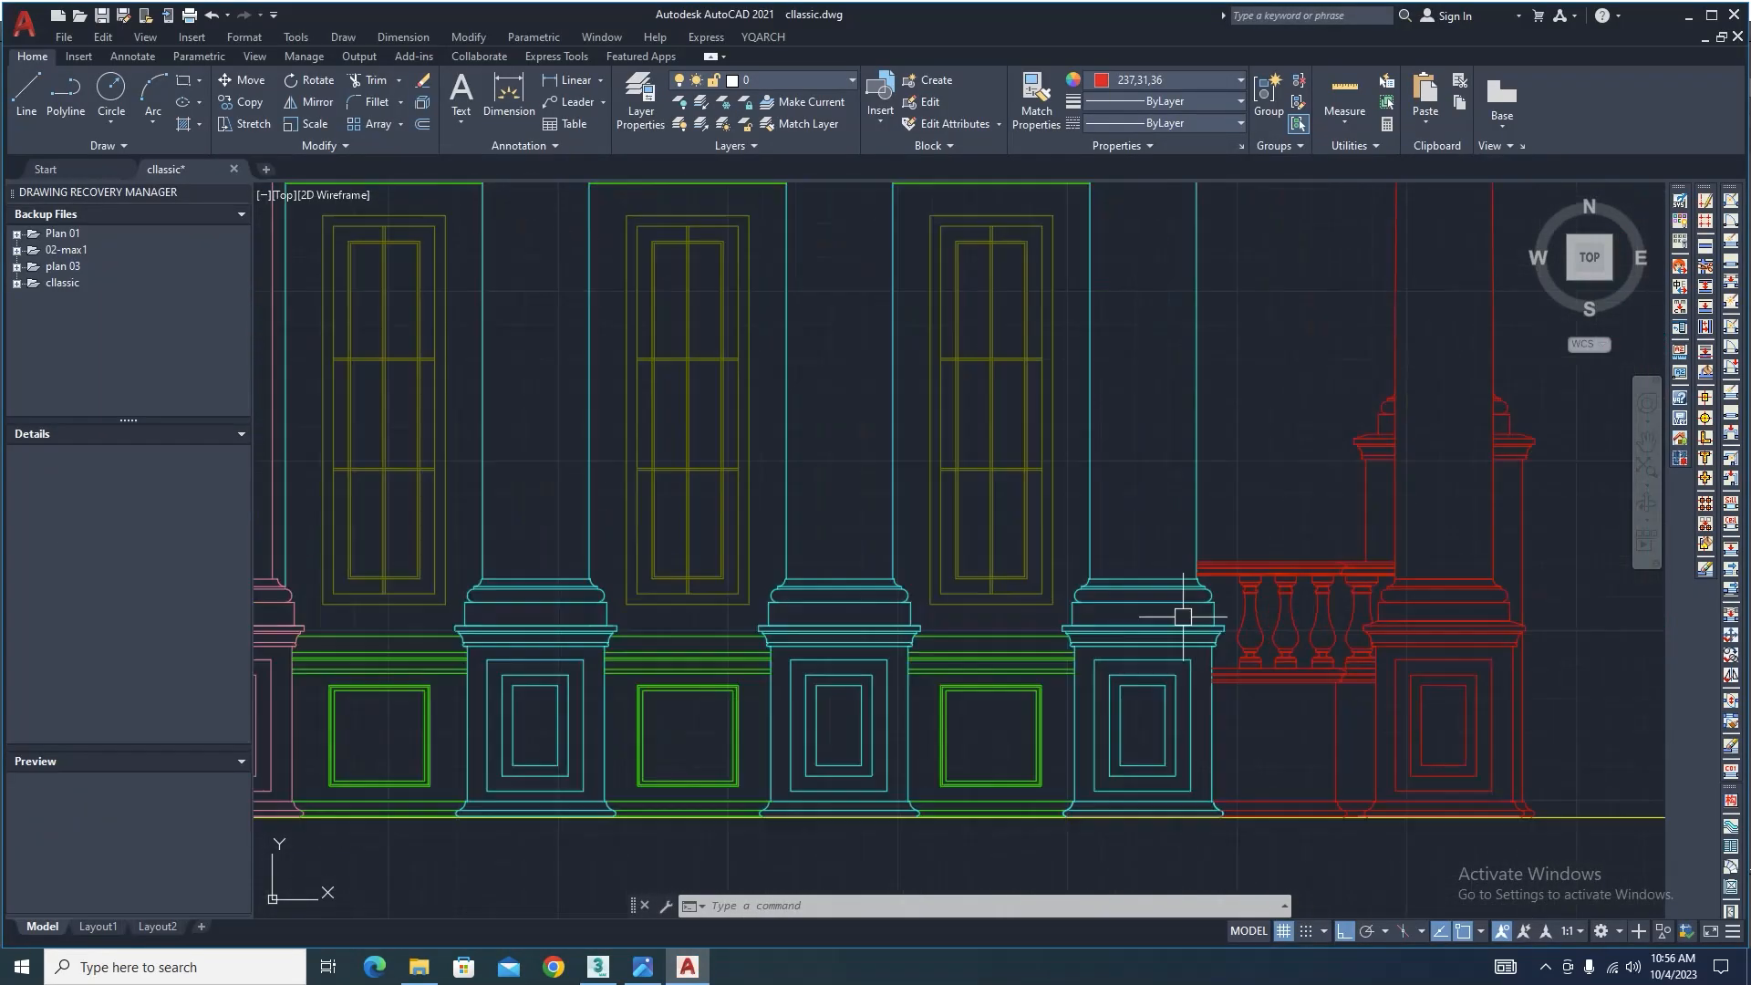
mouse_move(1172, 688)
middle_down()
mouse_move(1078, 625)
mouse_move(1434, 585)
middle_up()
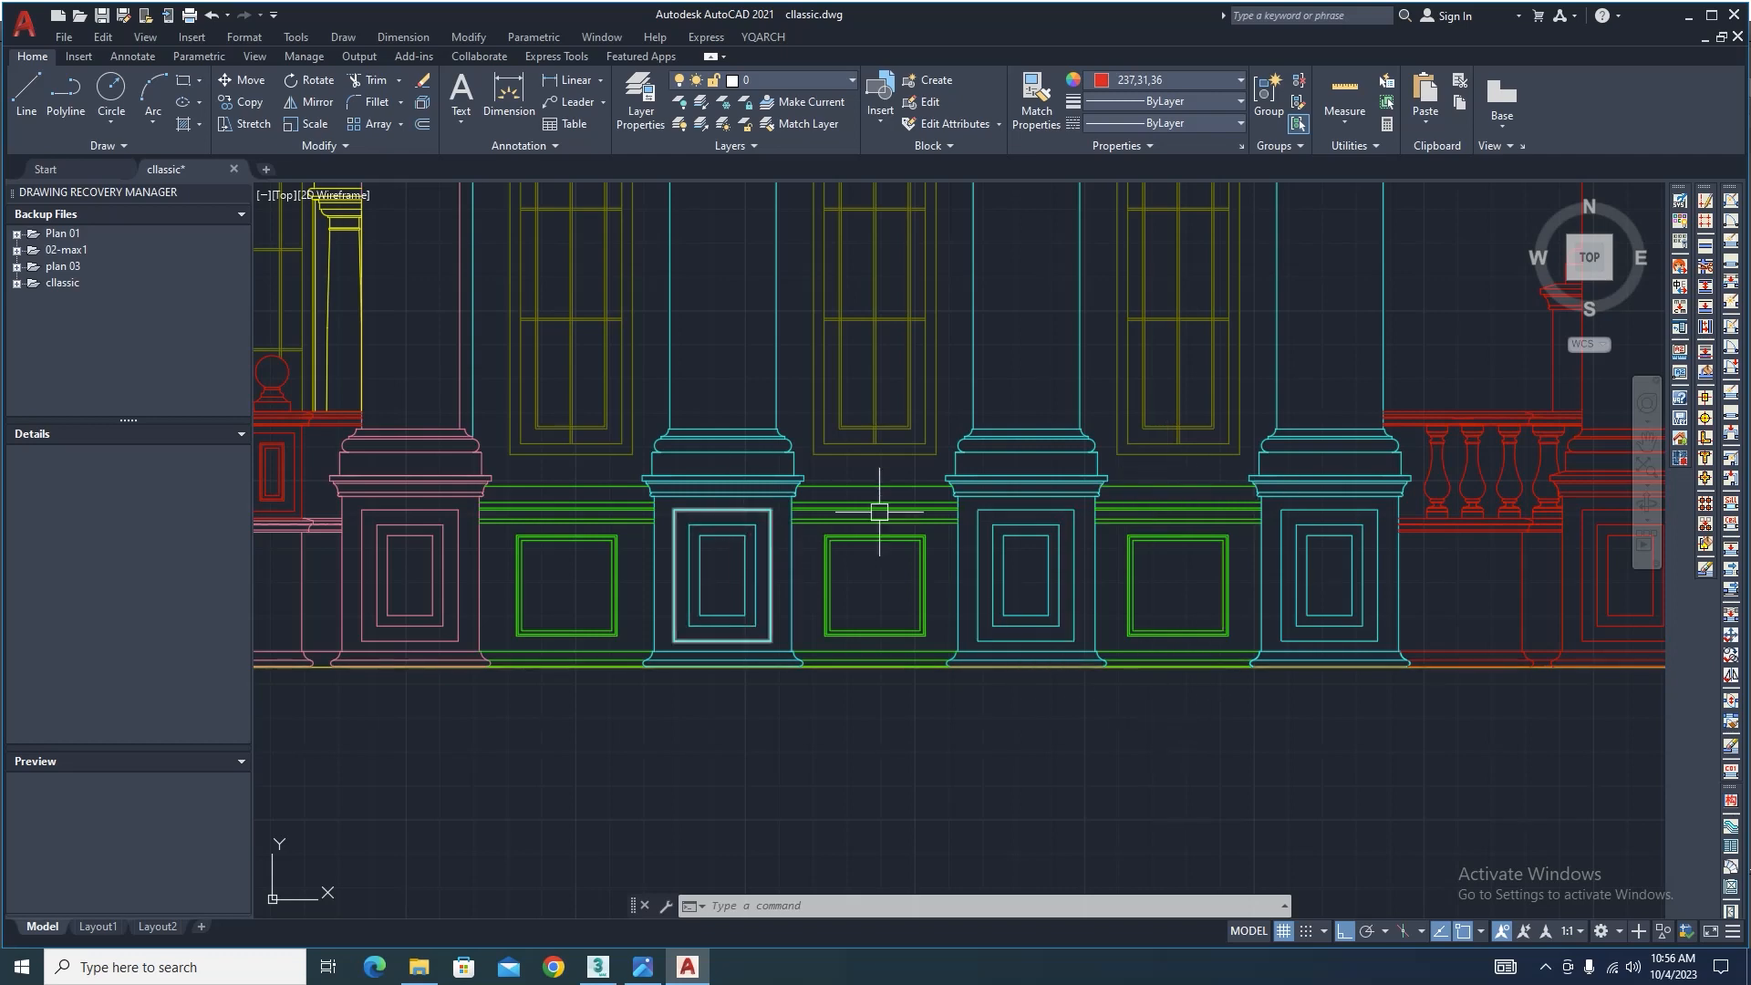
scroll(1003, 629, down, 6)
middle_drag(788, 706, 885, 722)
scroll(884, 722, up, 7)
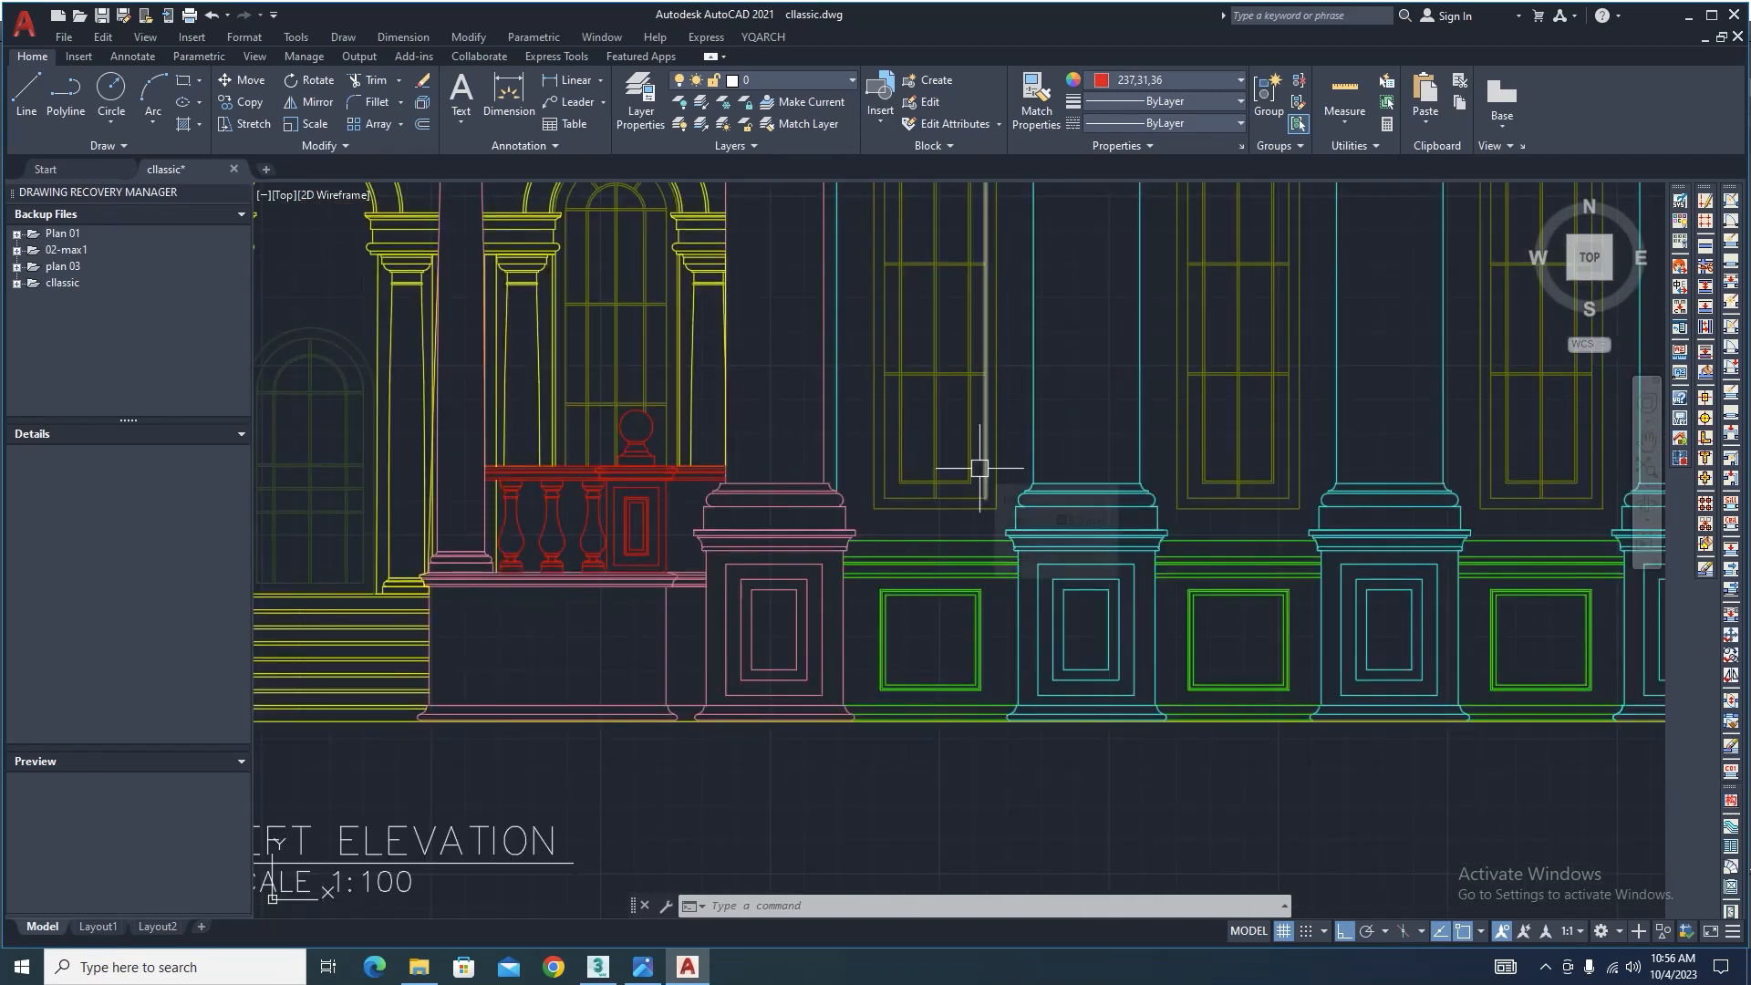
scroll(1016, 376, down, 6)
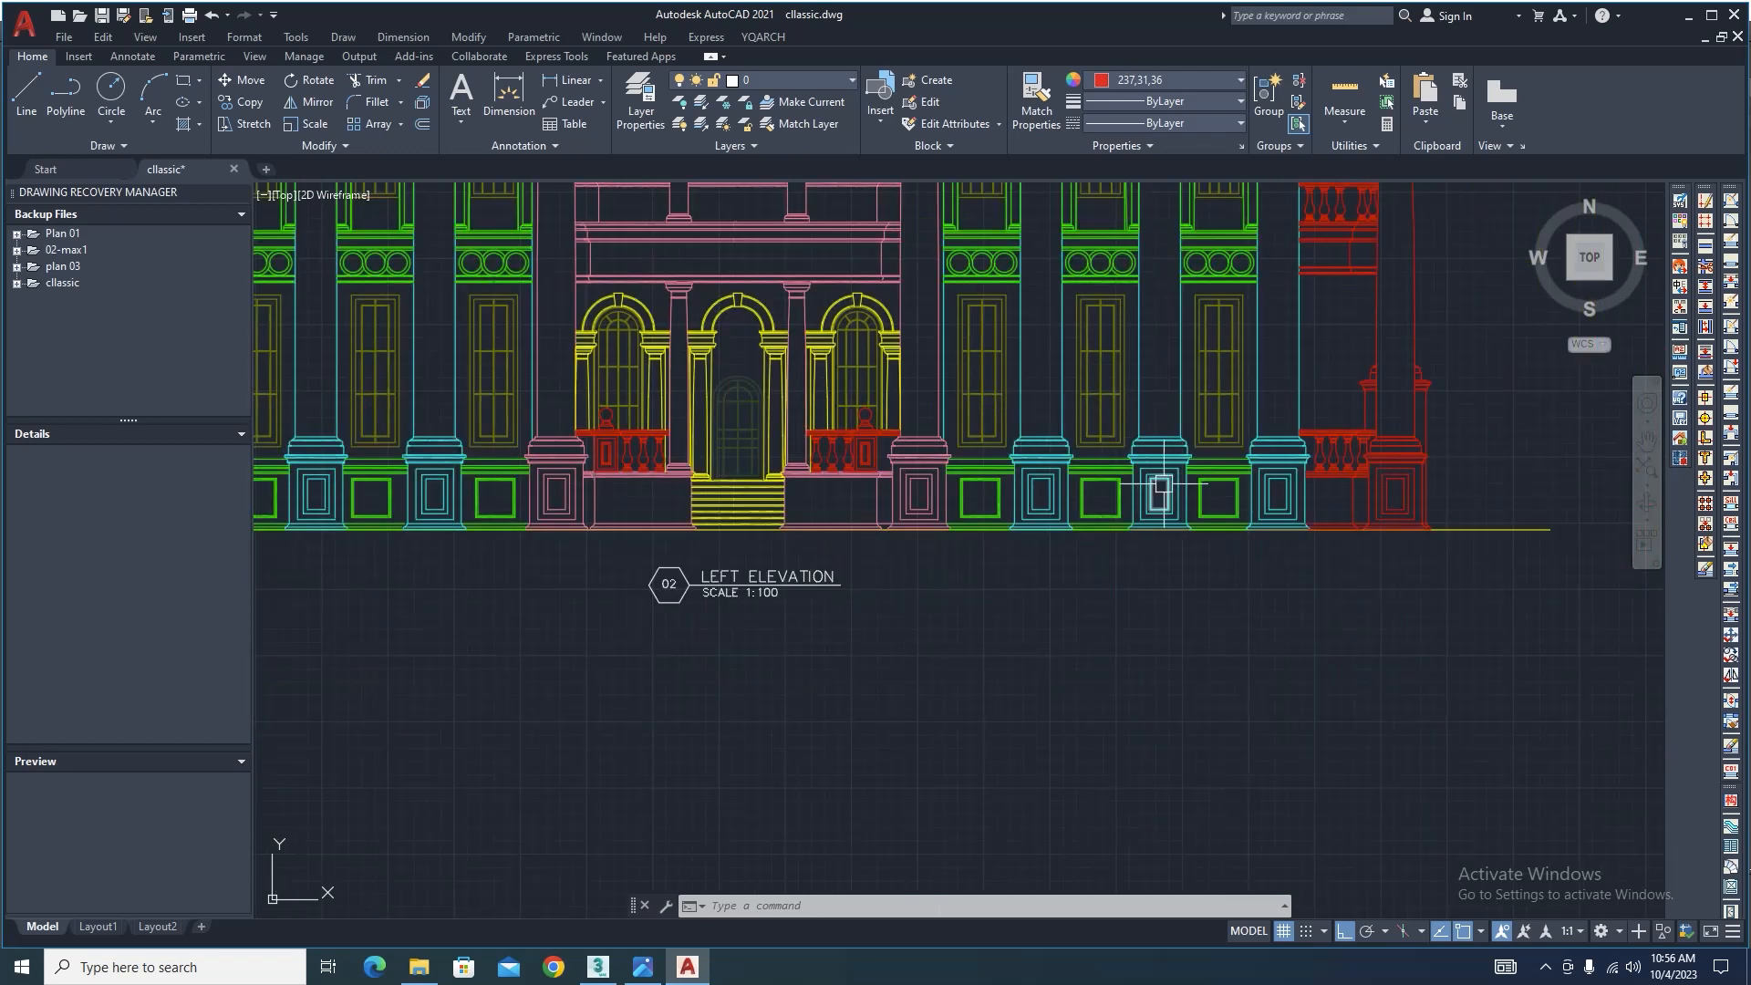
scroll(1164, 469, up, 6)
Step: Measure the vertical distance from the line just below the windows to the ground beside a column pedestal, without placing the dimension
click(573, 80)
scroll(962, 602, up, 4)
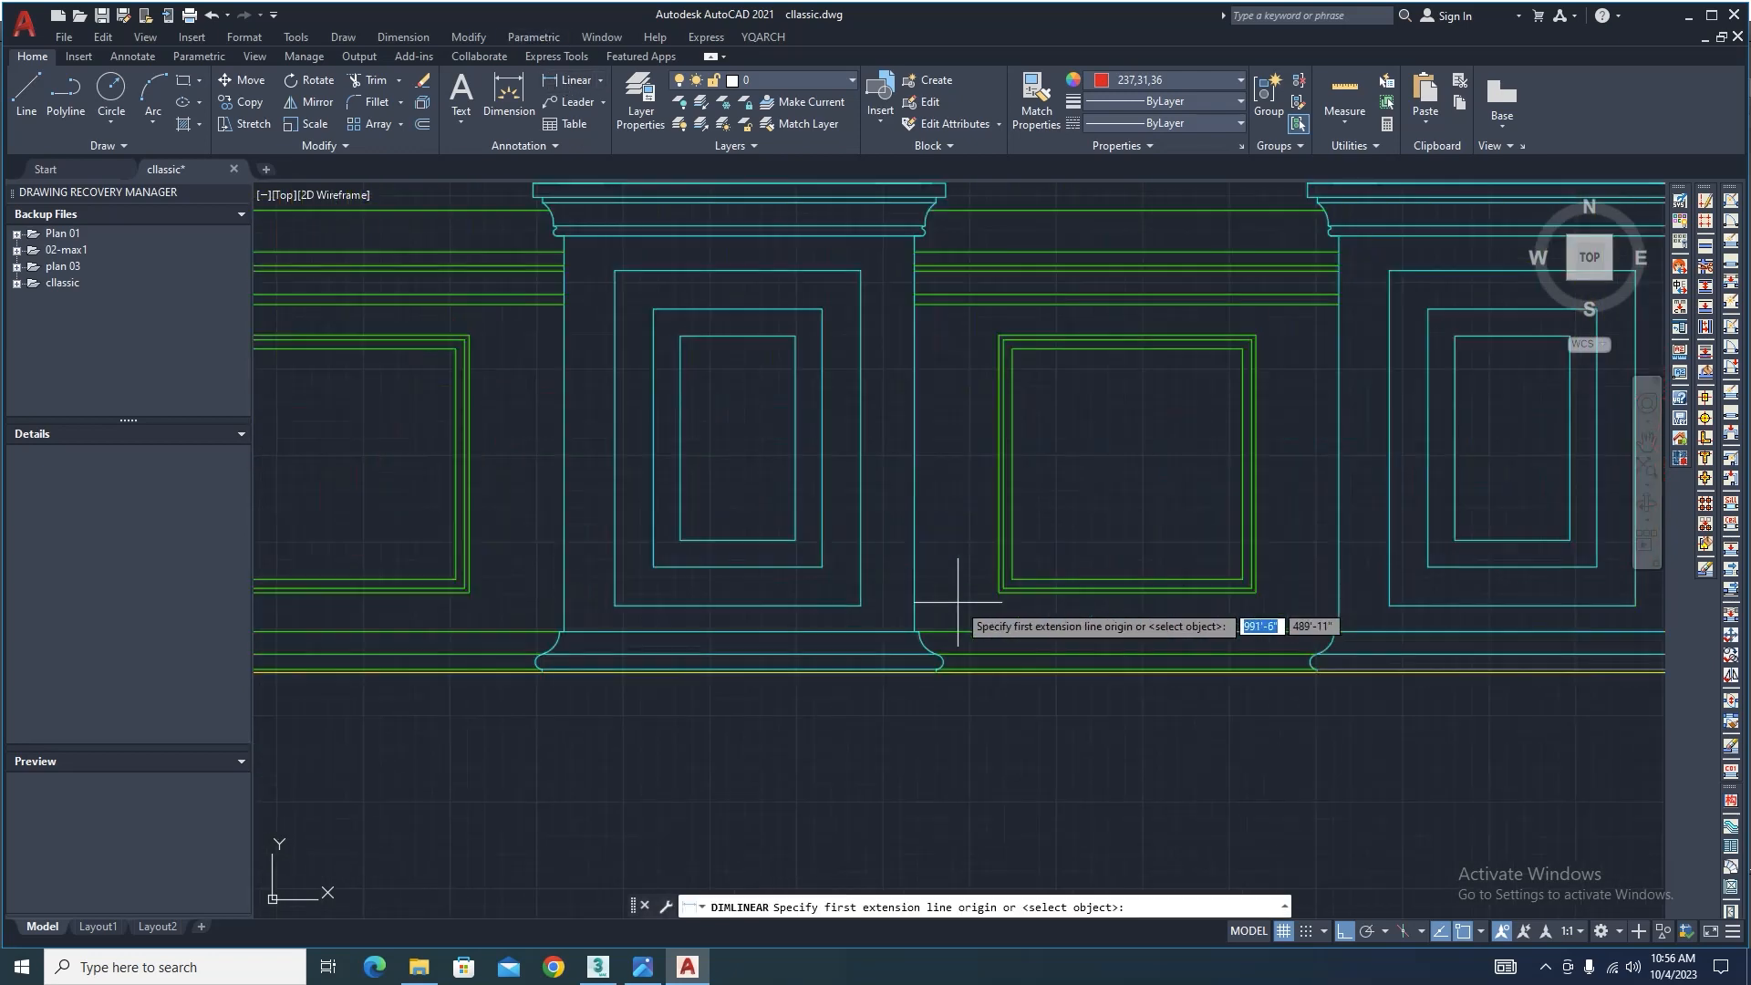
click(971, 210)
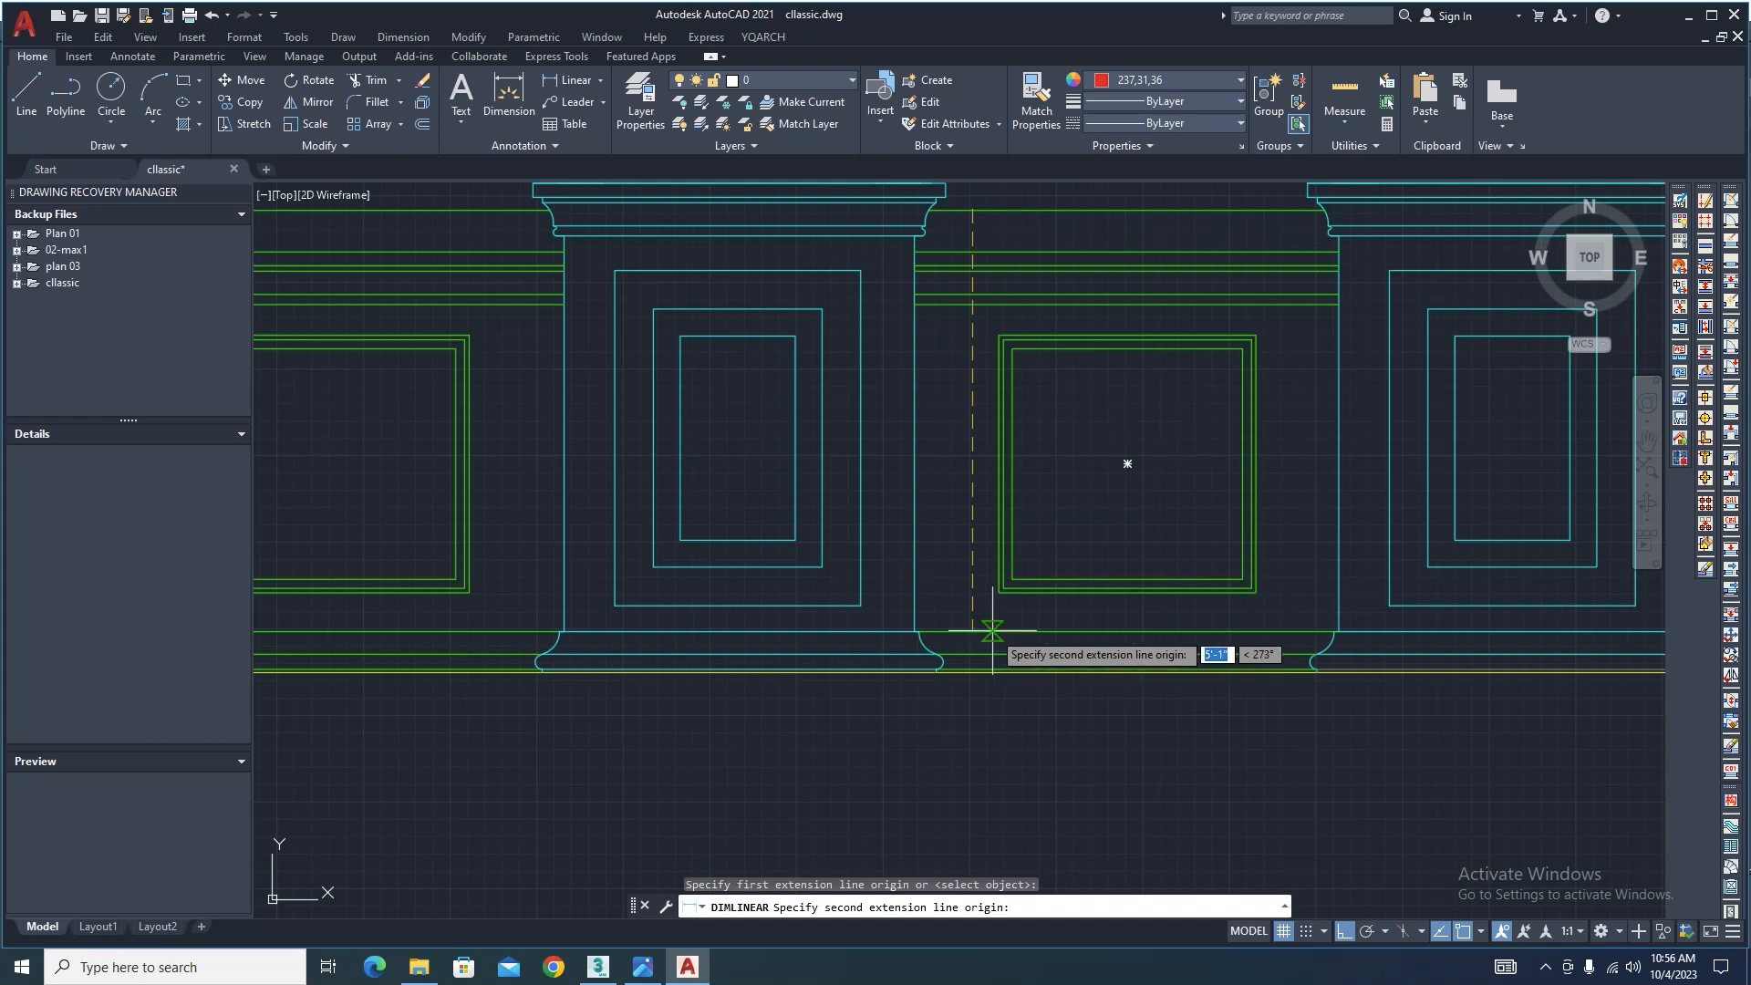
click(972, 670)
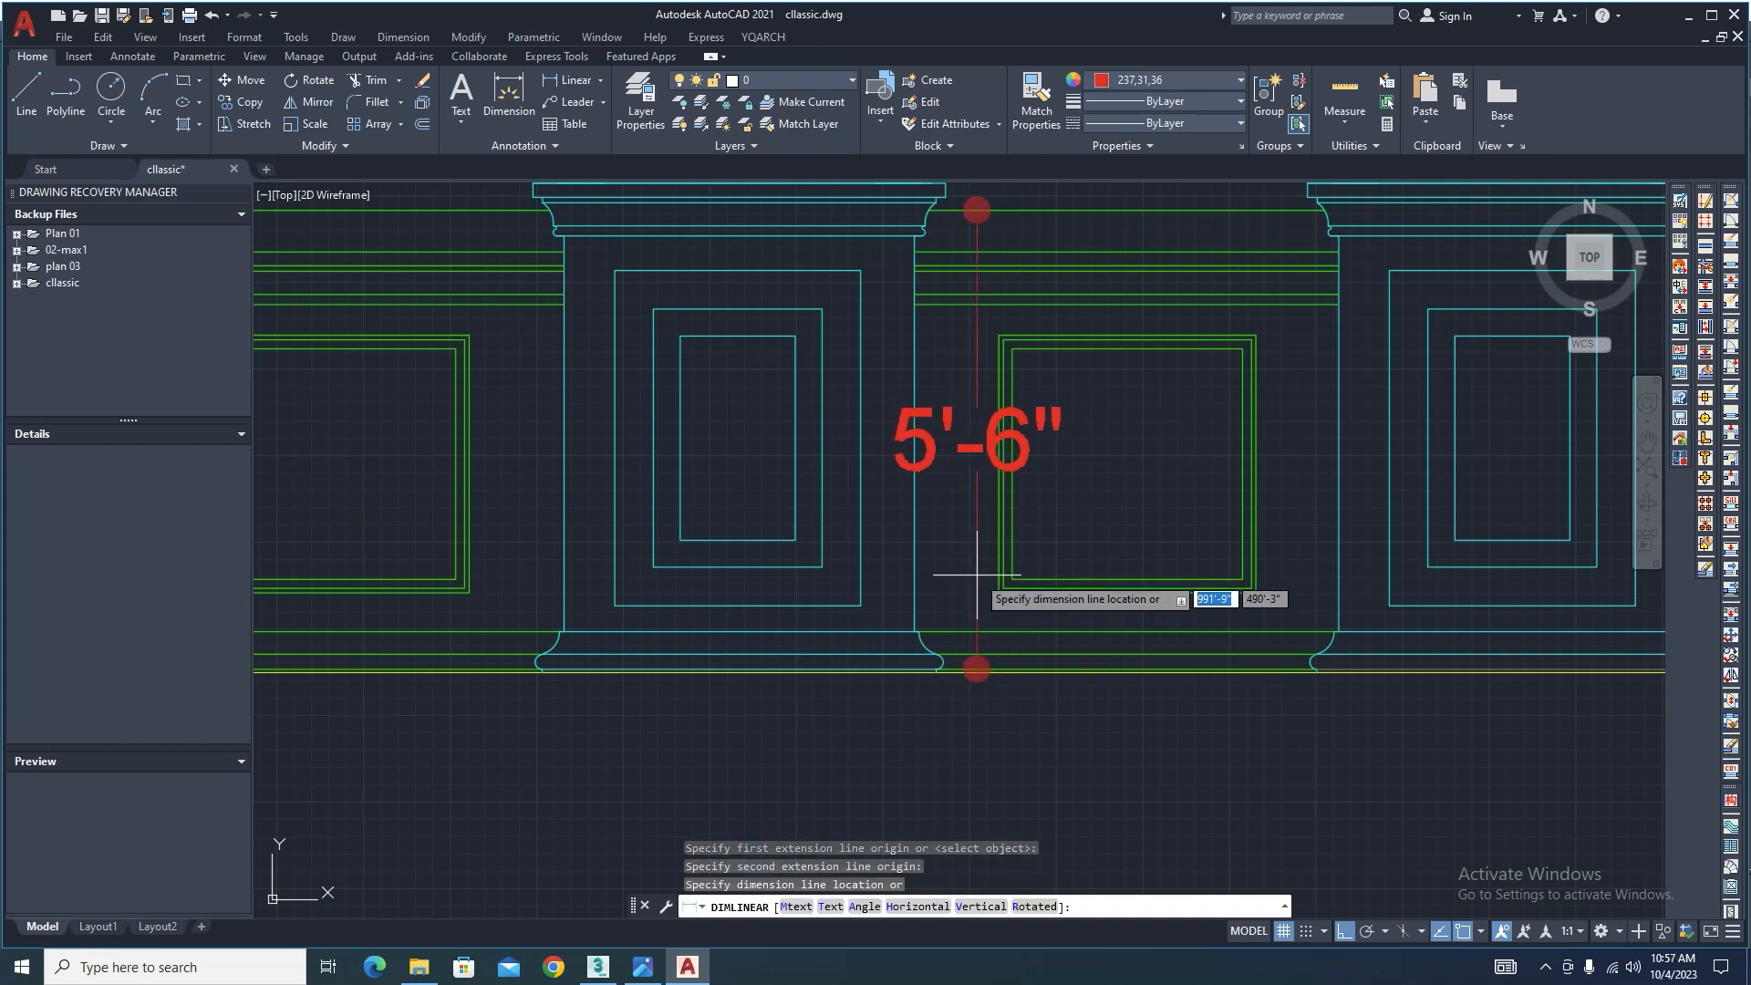
scroll(1058, 547, down, 3)
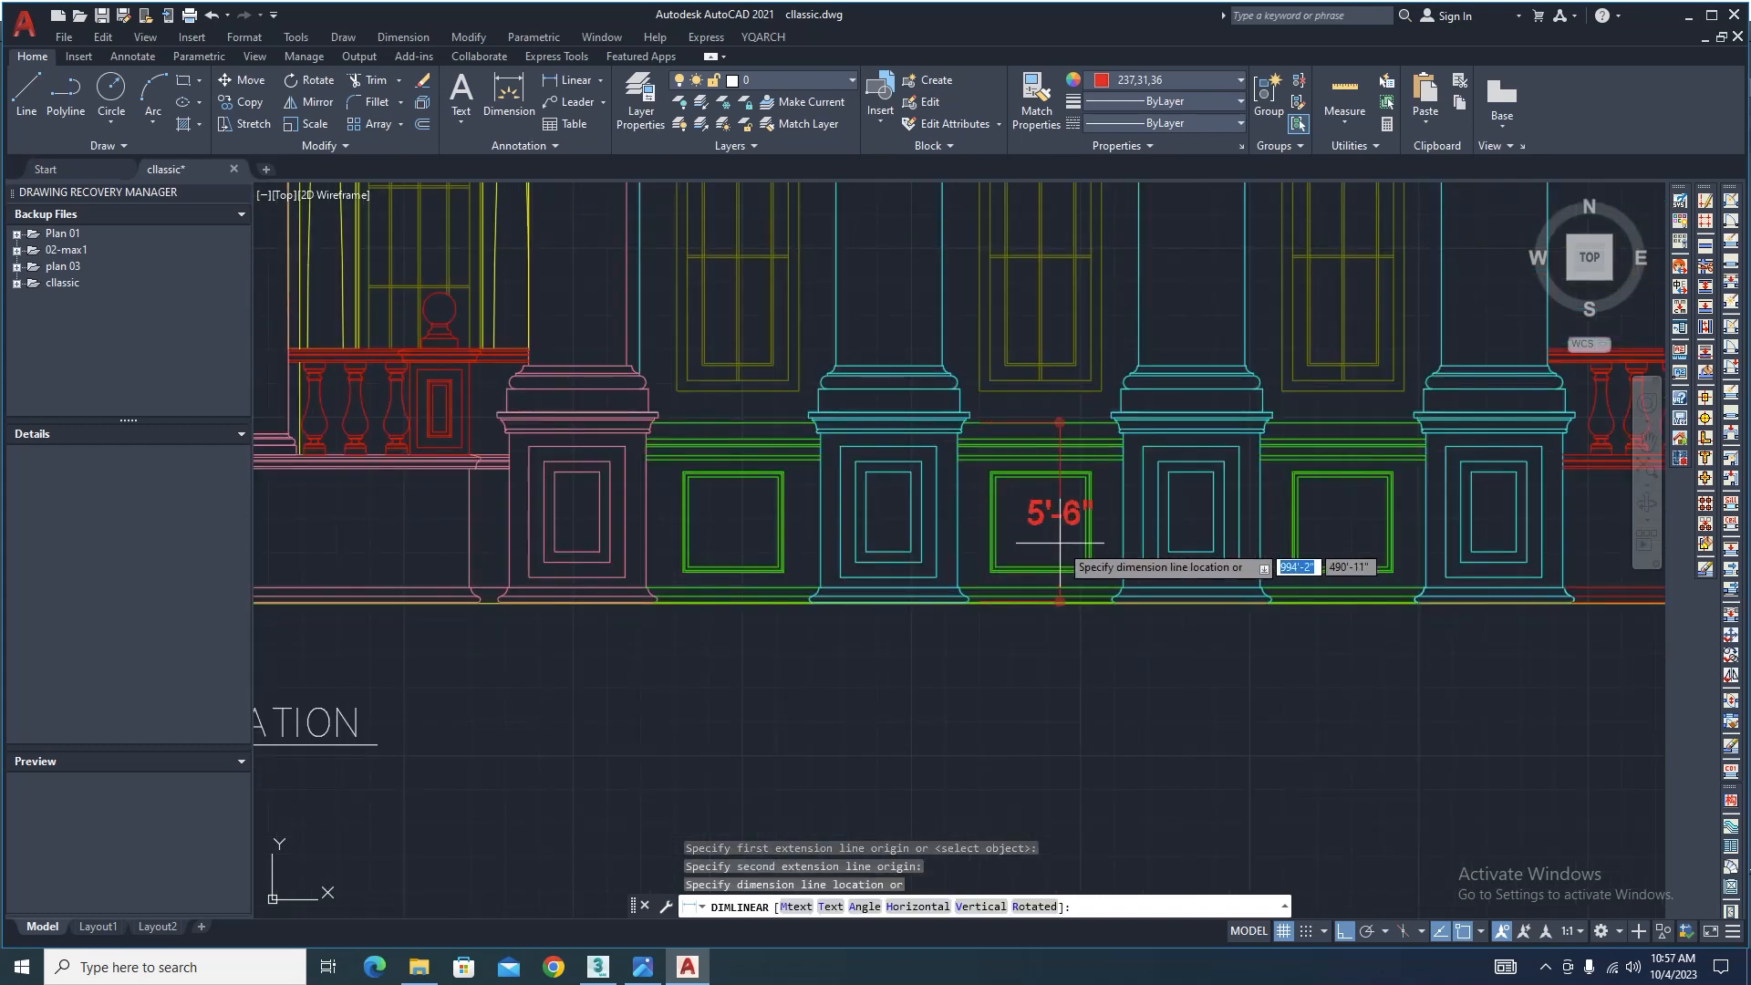
key(Escape)
Step: Switch back to 3ds Max, deselect the window-opening box, and check the model from the front before returning to the box
click(598, 968)
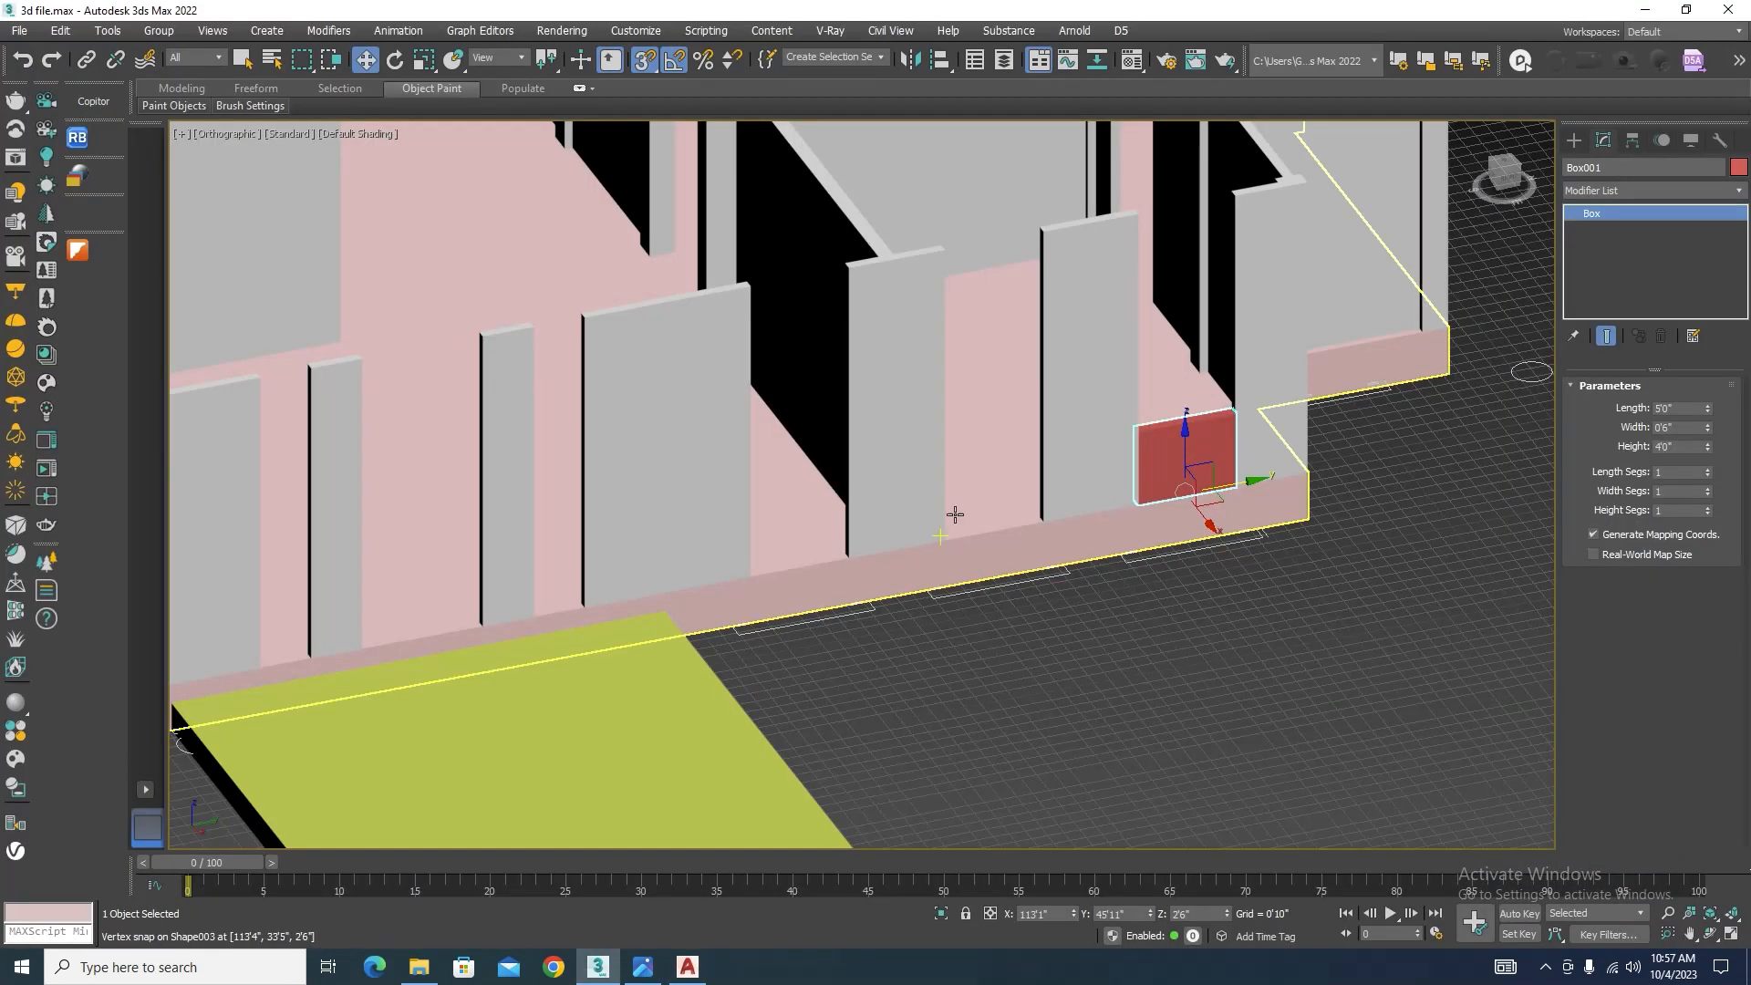
scroll(1212, 538, up, 5)
click(1388, 671)
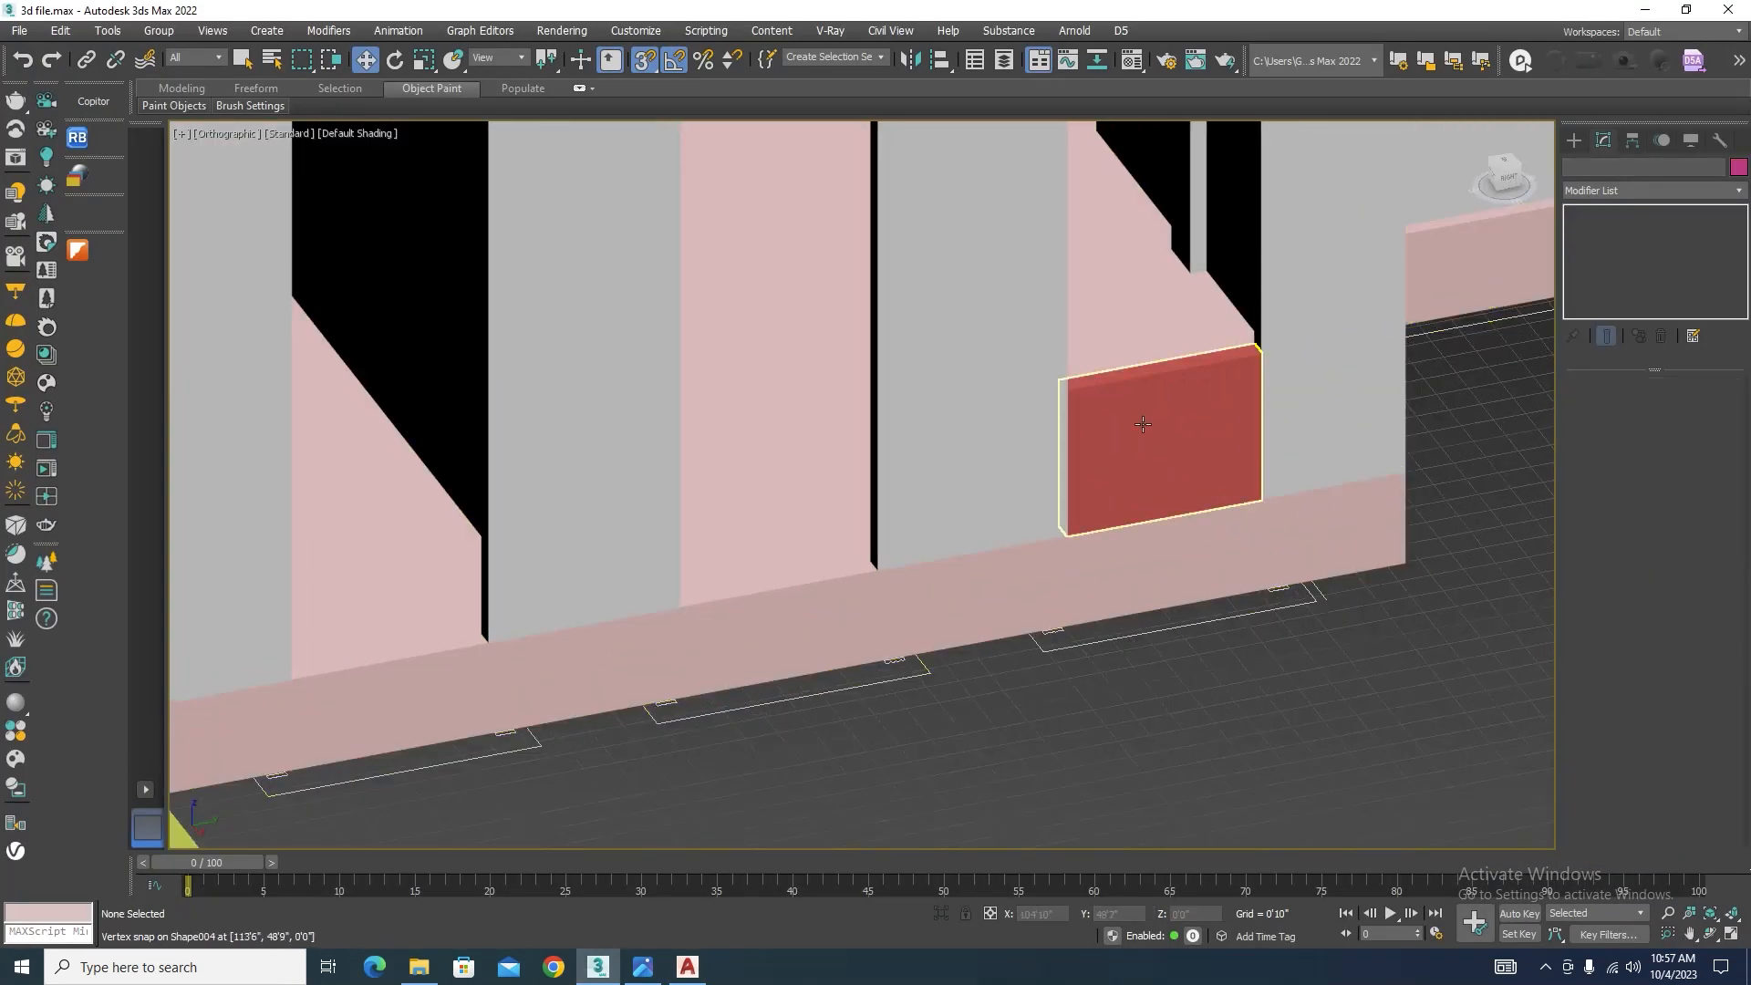
key(f)
scroll(1142, 414, down, 10)
scroll(1020, 423, up, 5)
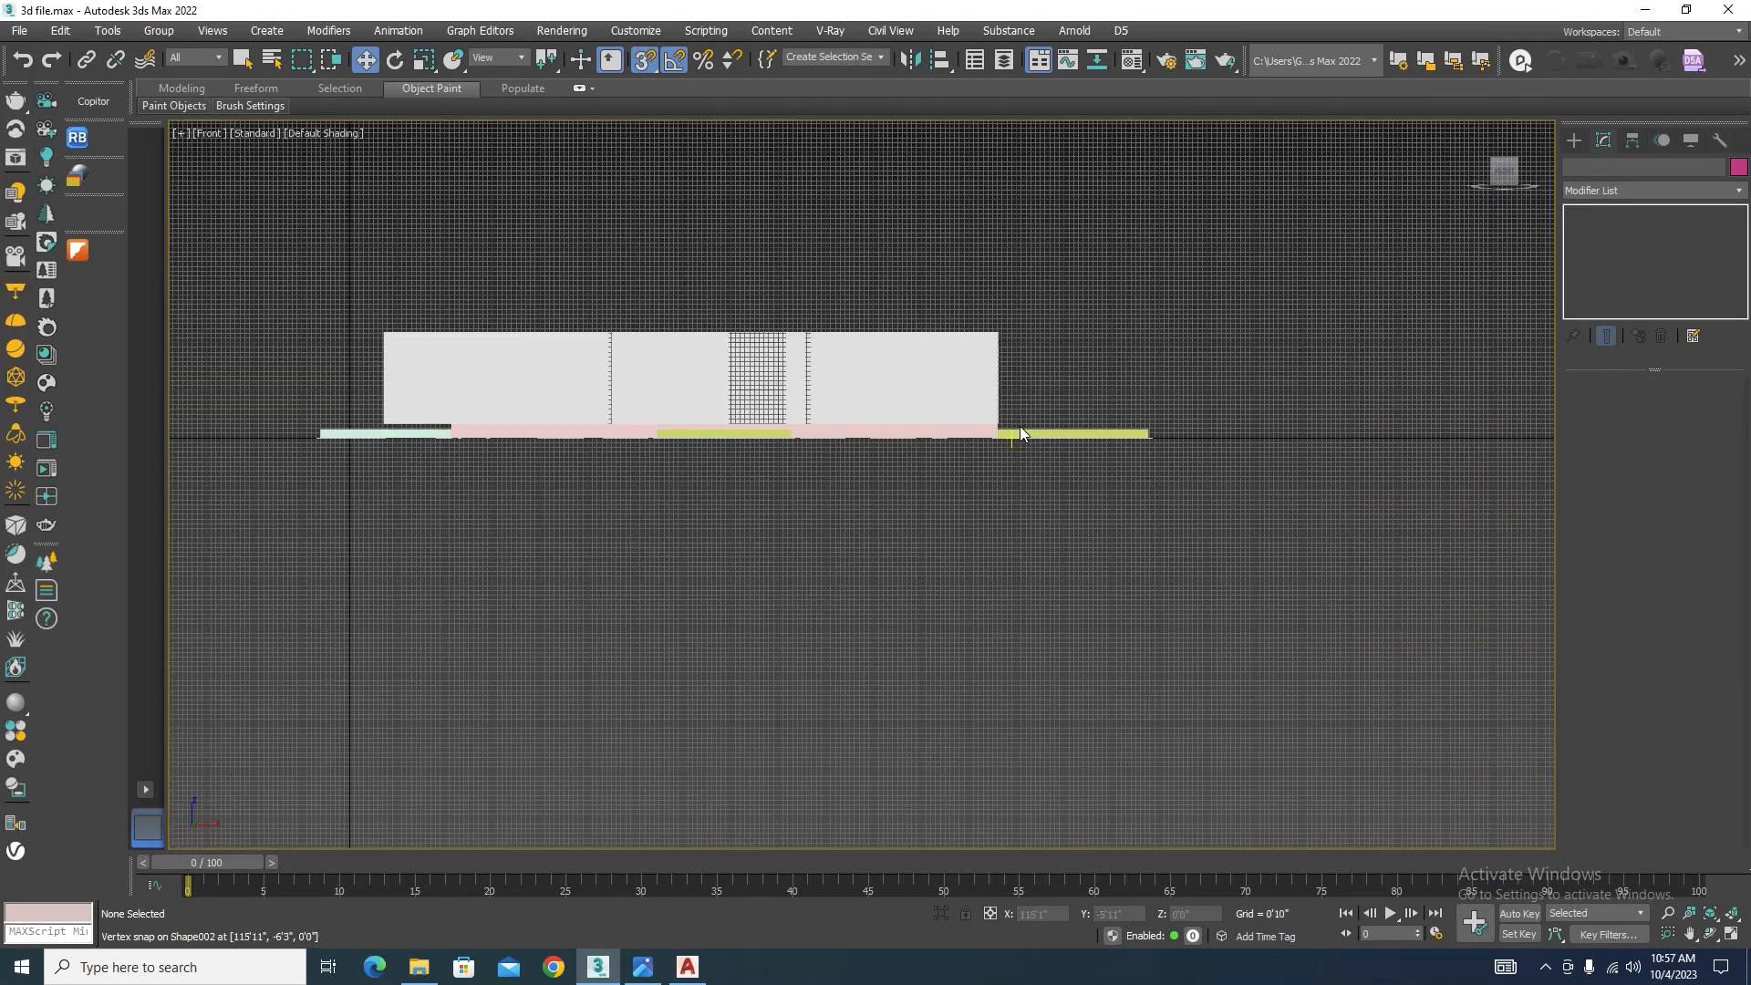
alt+middle_drag(1053, 447, 946, 484)
scroll(1185, 383, up, 5)
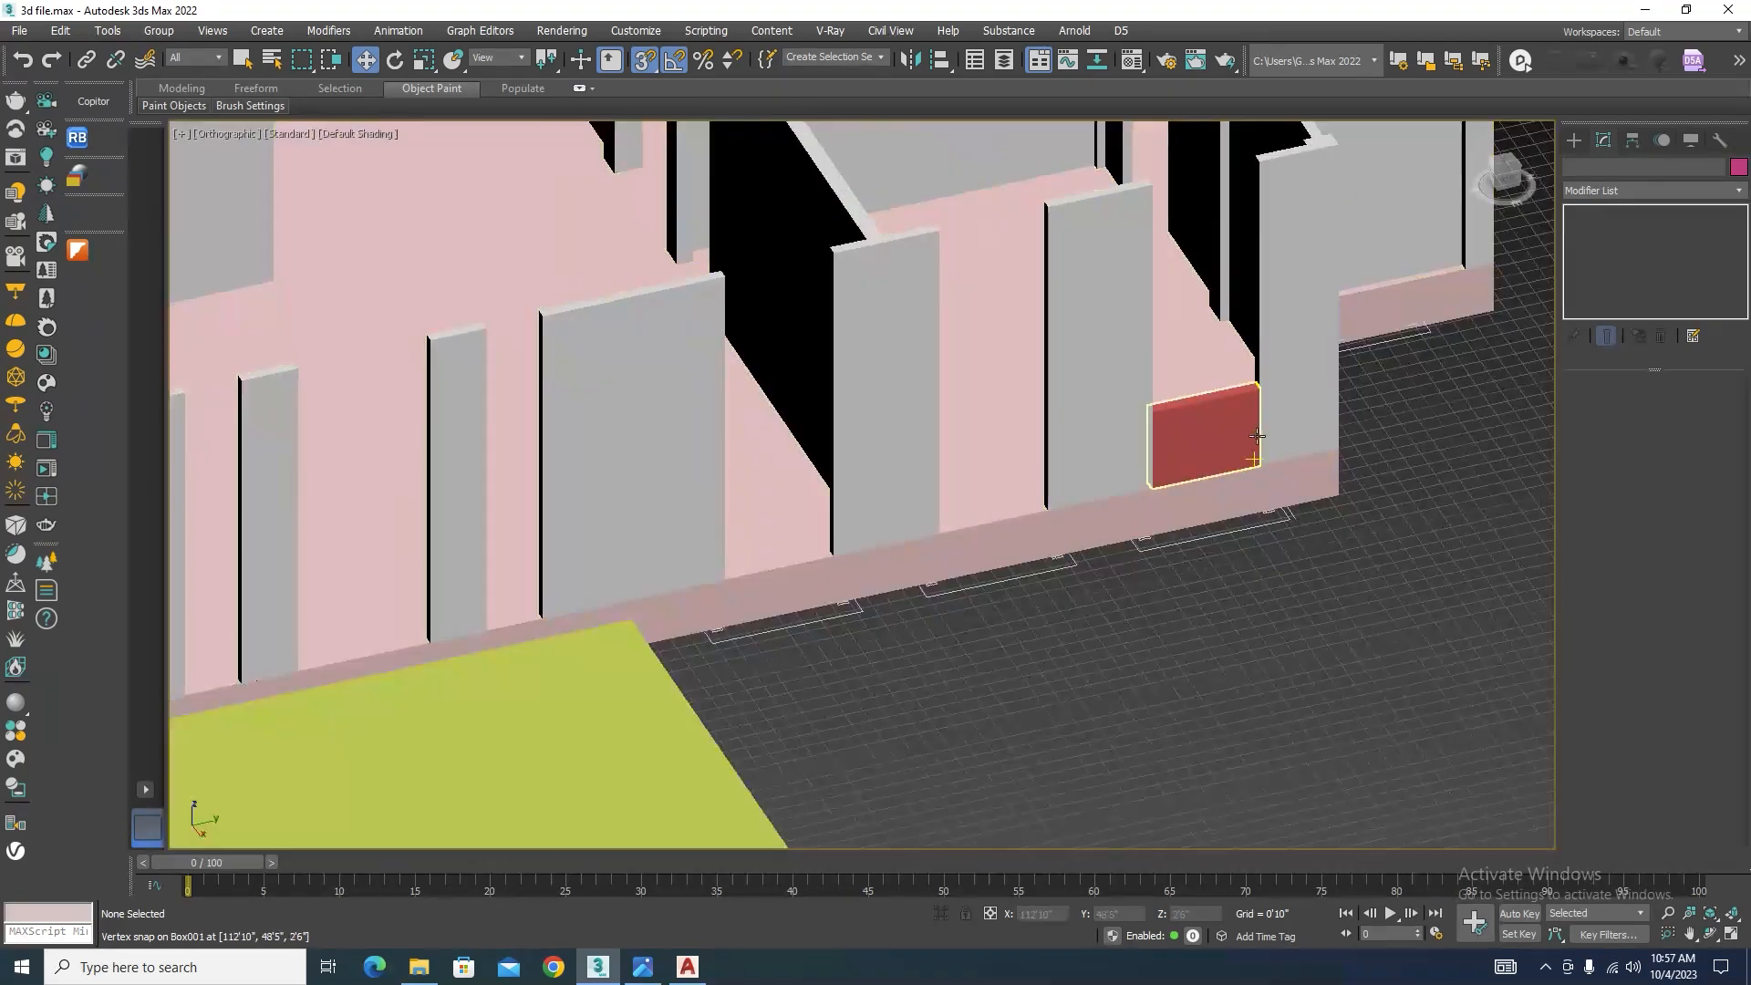
Step: Isolate the window-opening box together with the floor slab and show them in wireframe from the left view
click(1217, 447)
ctrl+click(1182, 507)
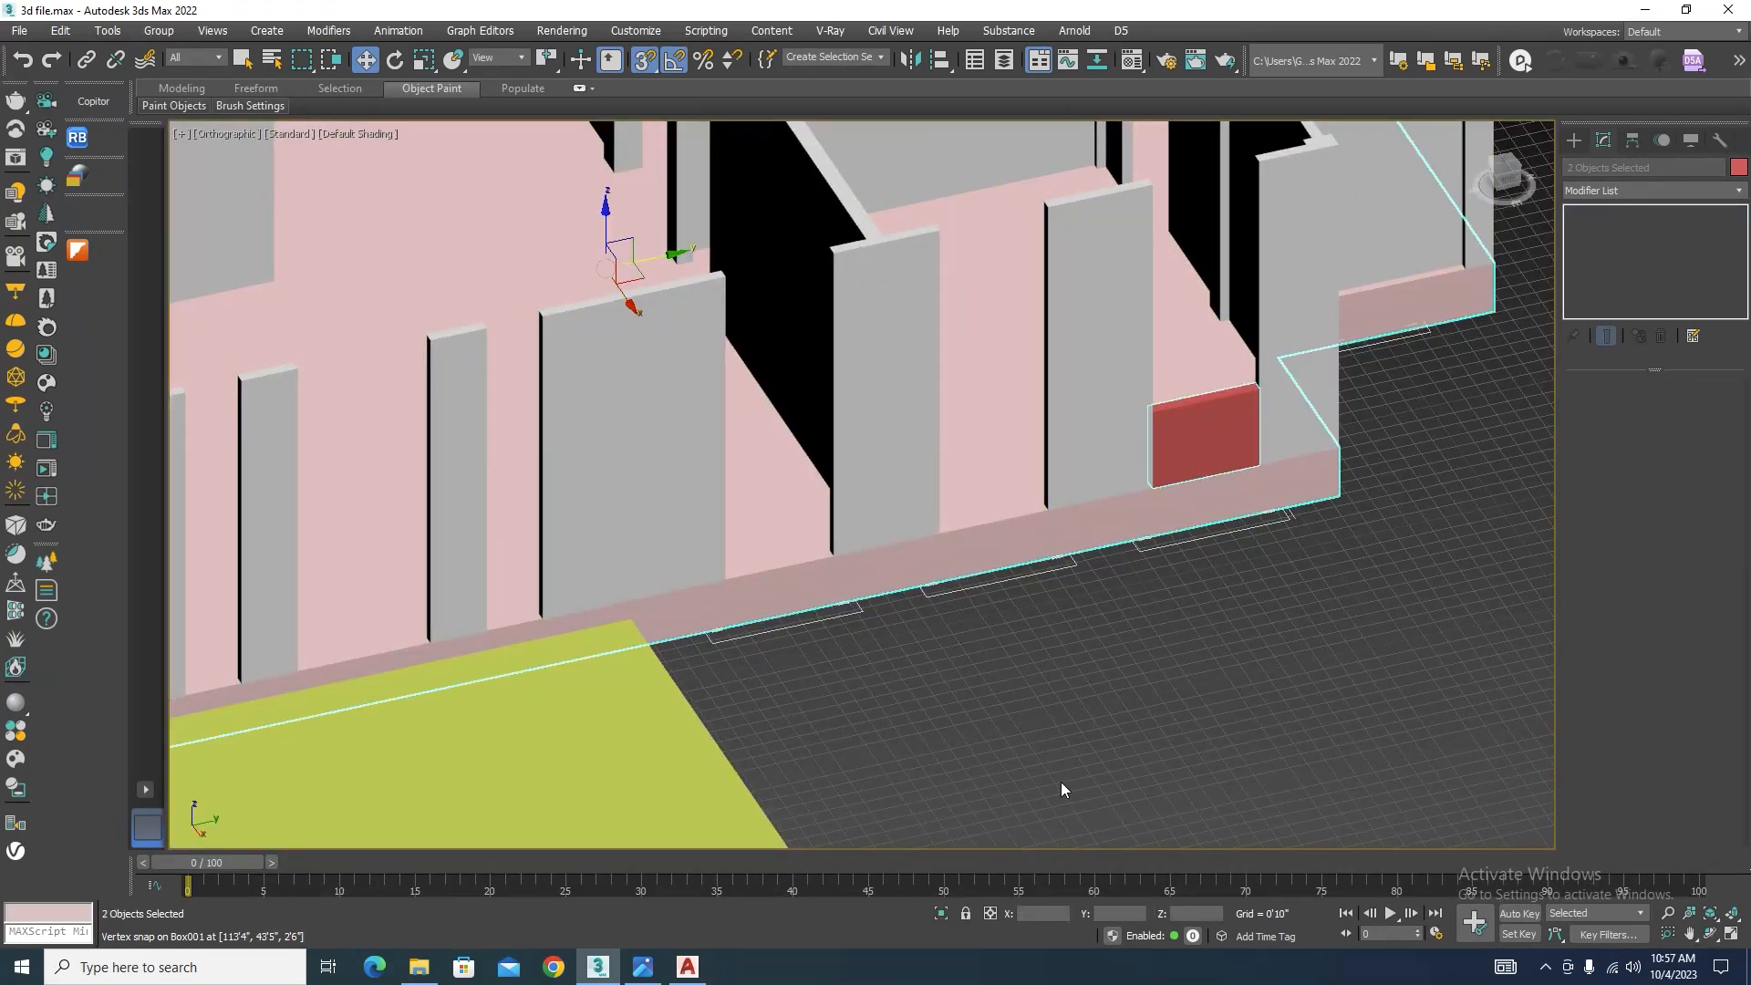
click(938, 912)
key(f)
scroll(900, 604, down, 3)
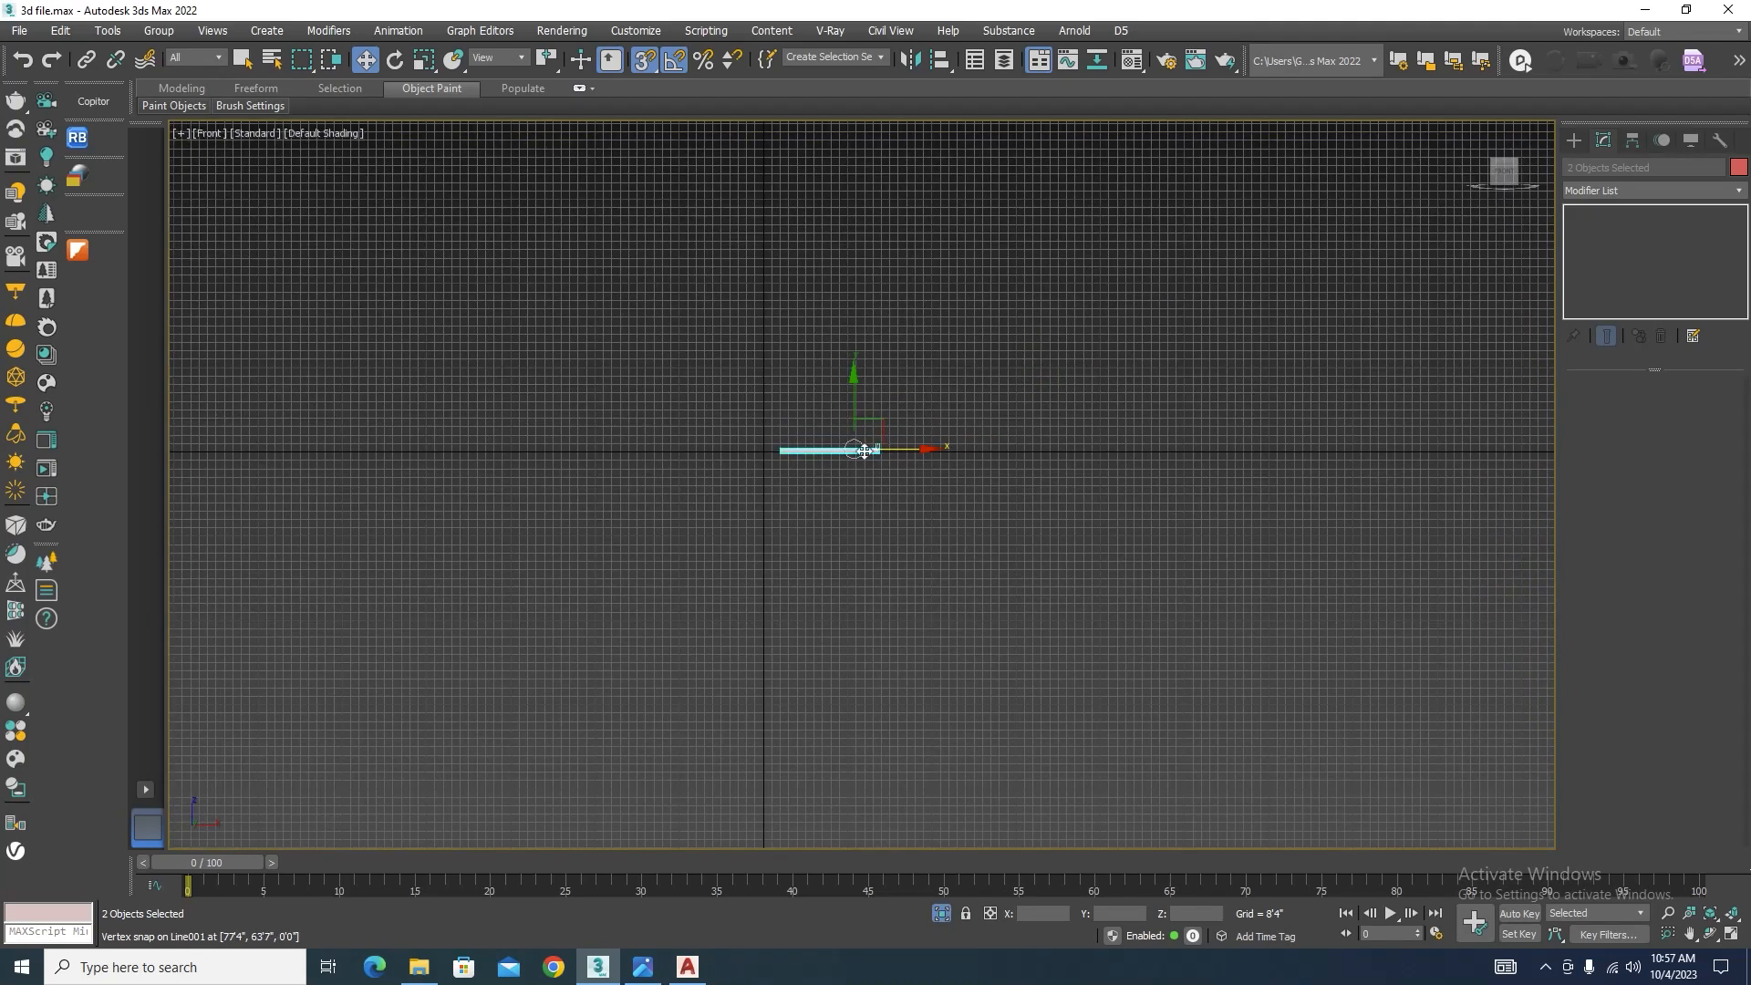
scroll(1021, 500, up, 6)
key(l)
click(897, 512)
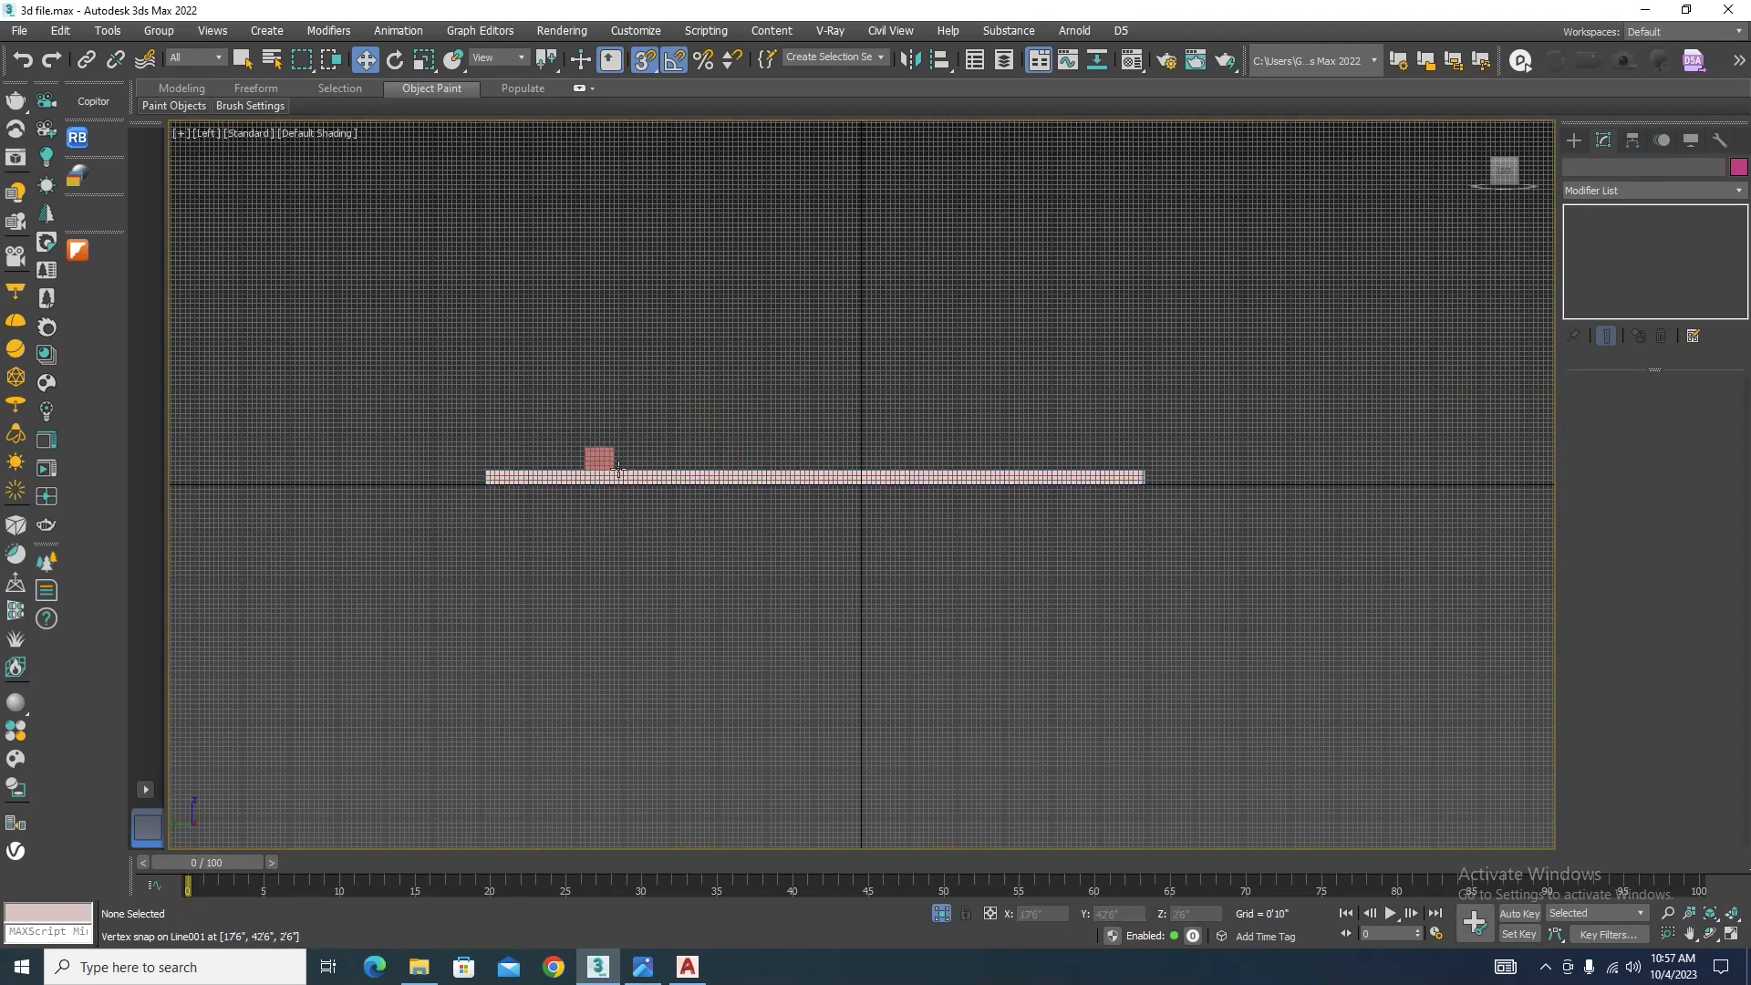
scroll(617, 462, up, 6)
key(F3)
scroll(616, 457, up, 5)
Step: Draw a temporary measuring box from the window-opening box's top corner to the slab's base and read its length
click(1574, 140)
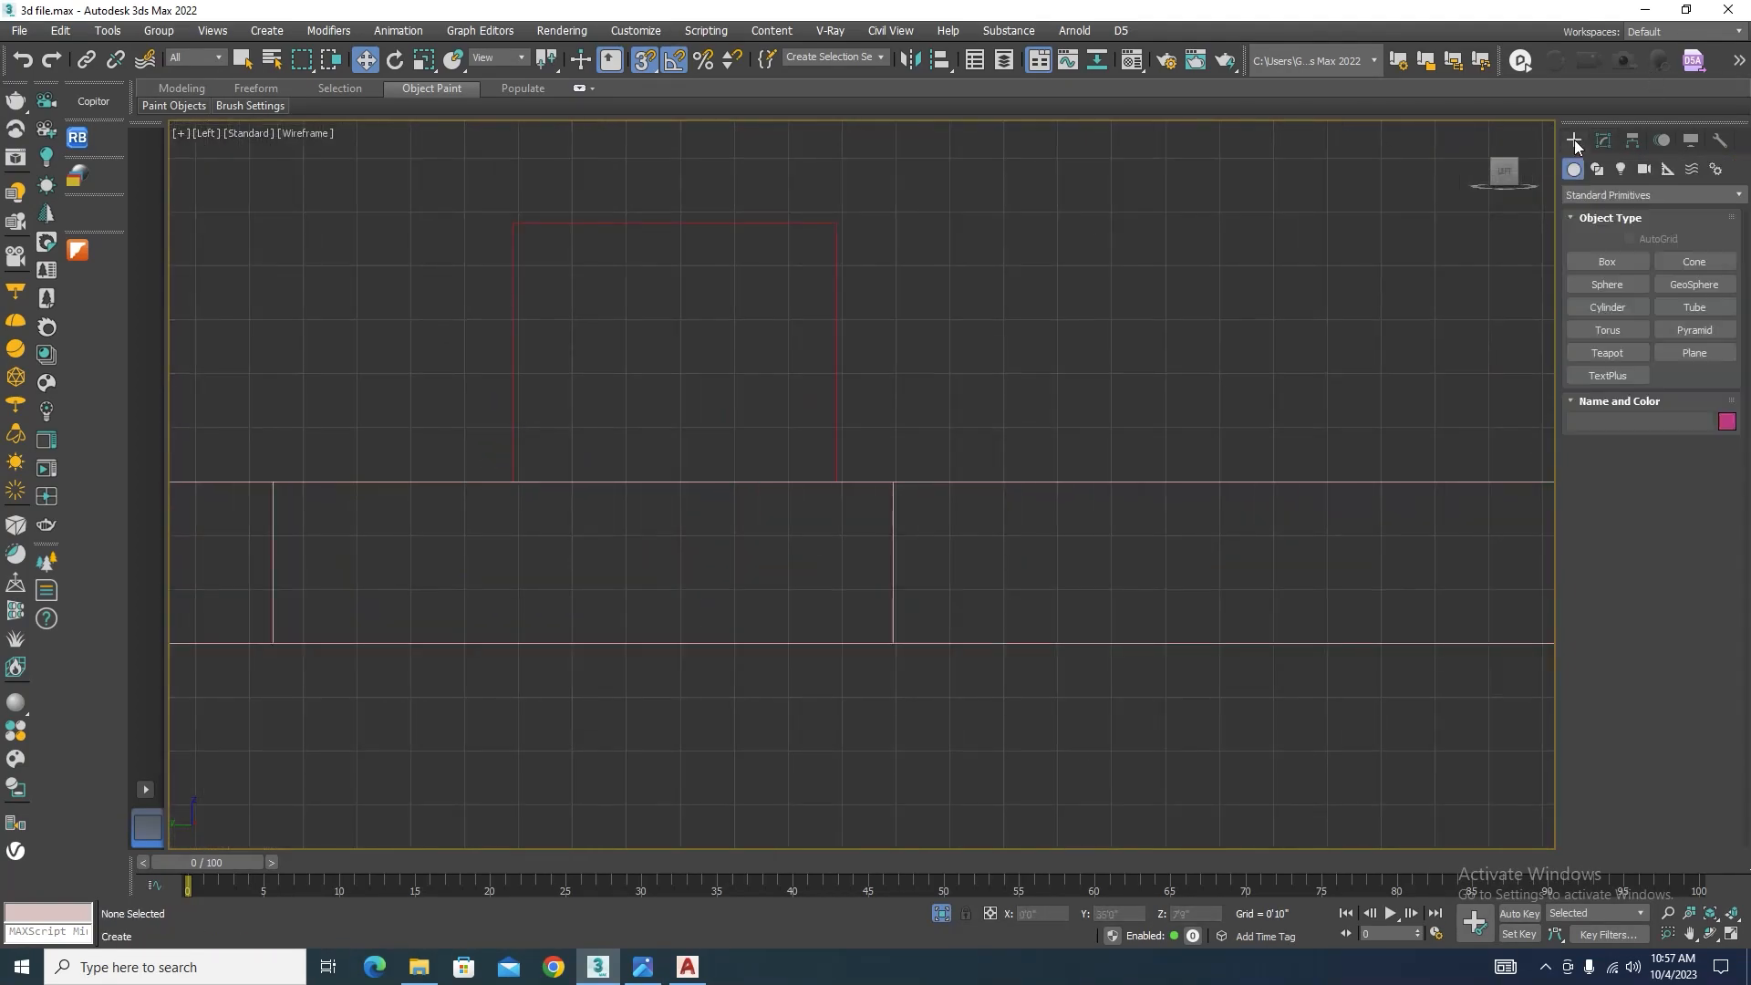
click(1607, 262)
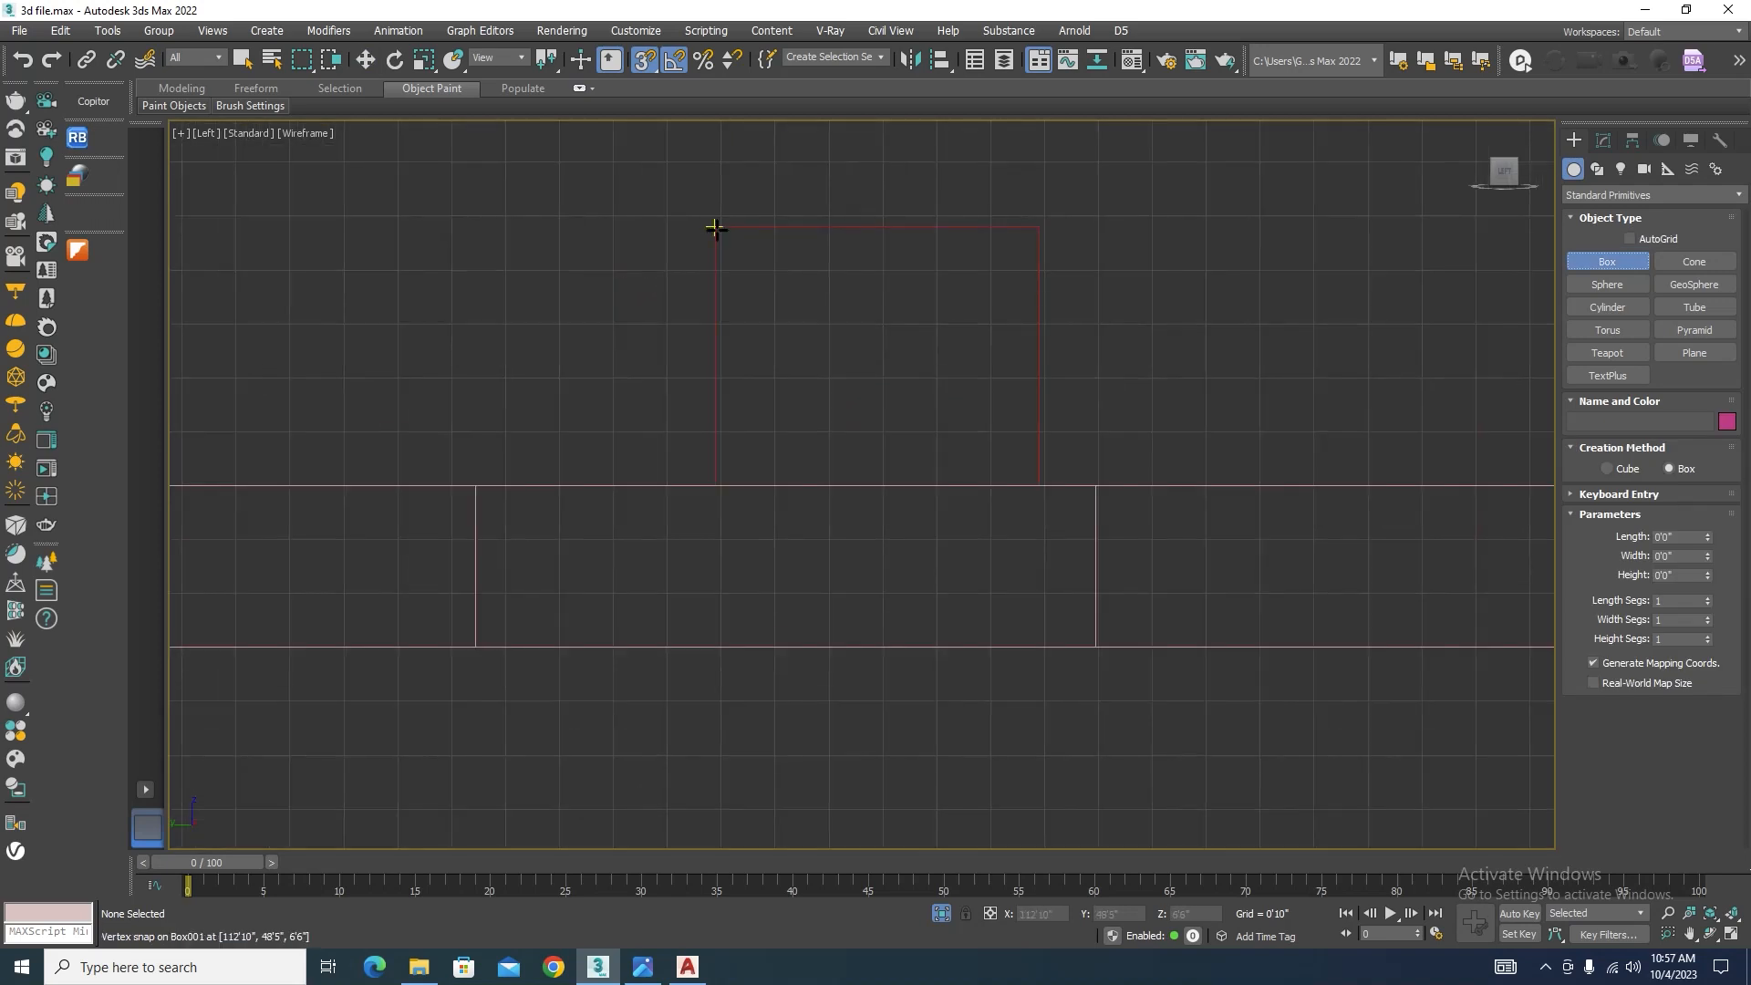
drag(715, 227, 1090, 645)
click(1090, 646)
key(w)
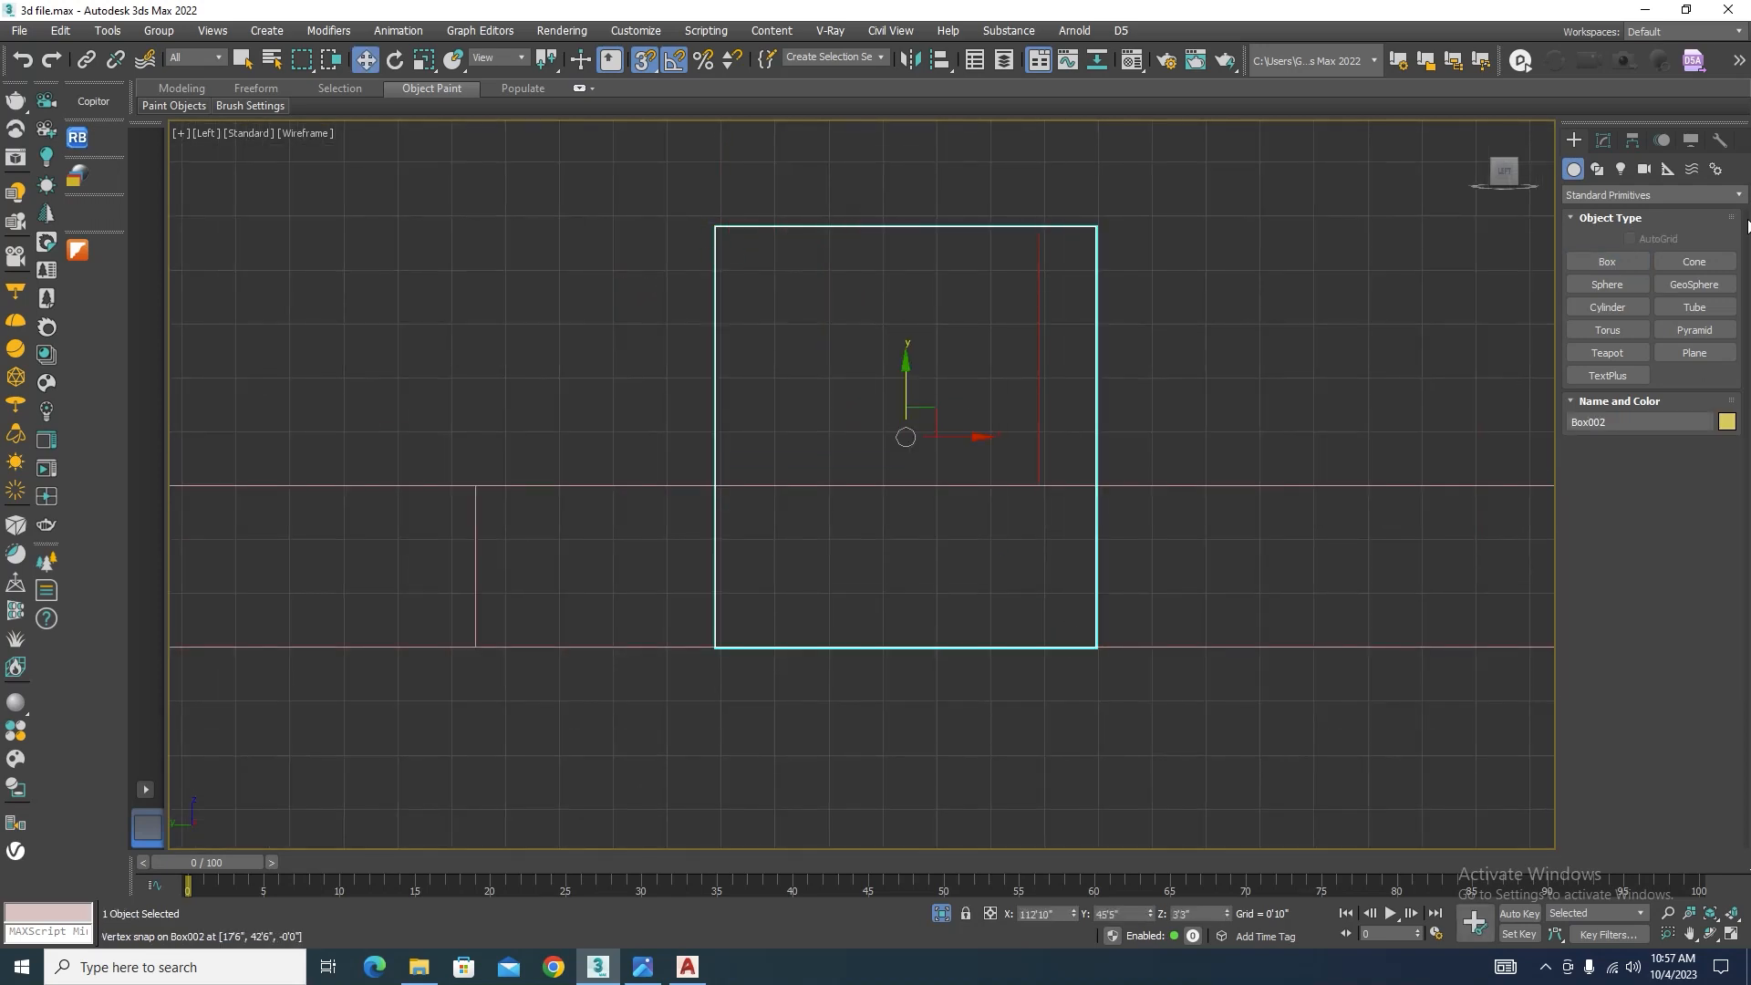
click(1603, 141)
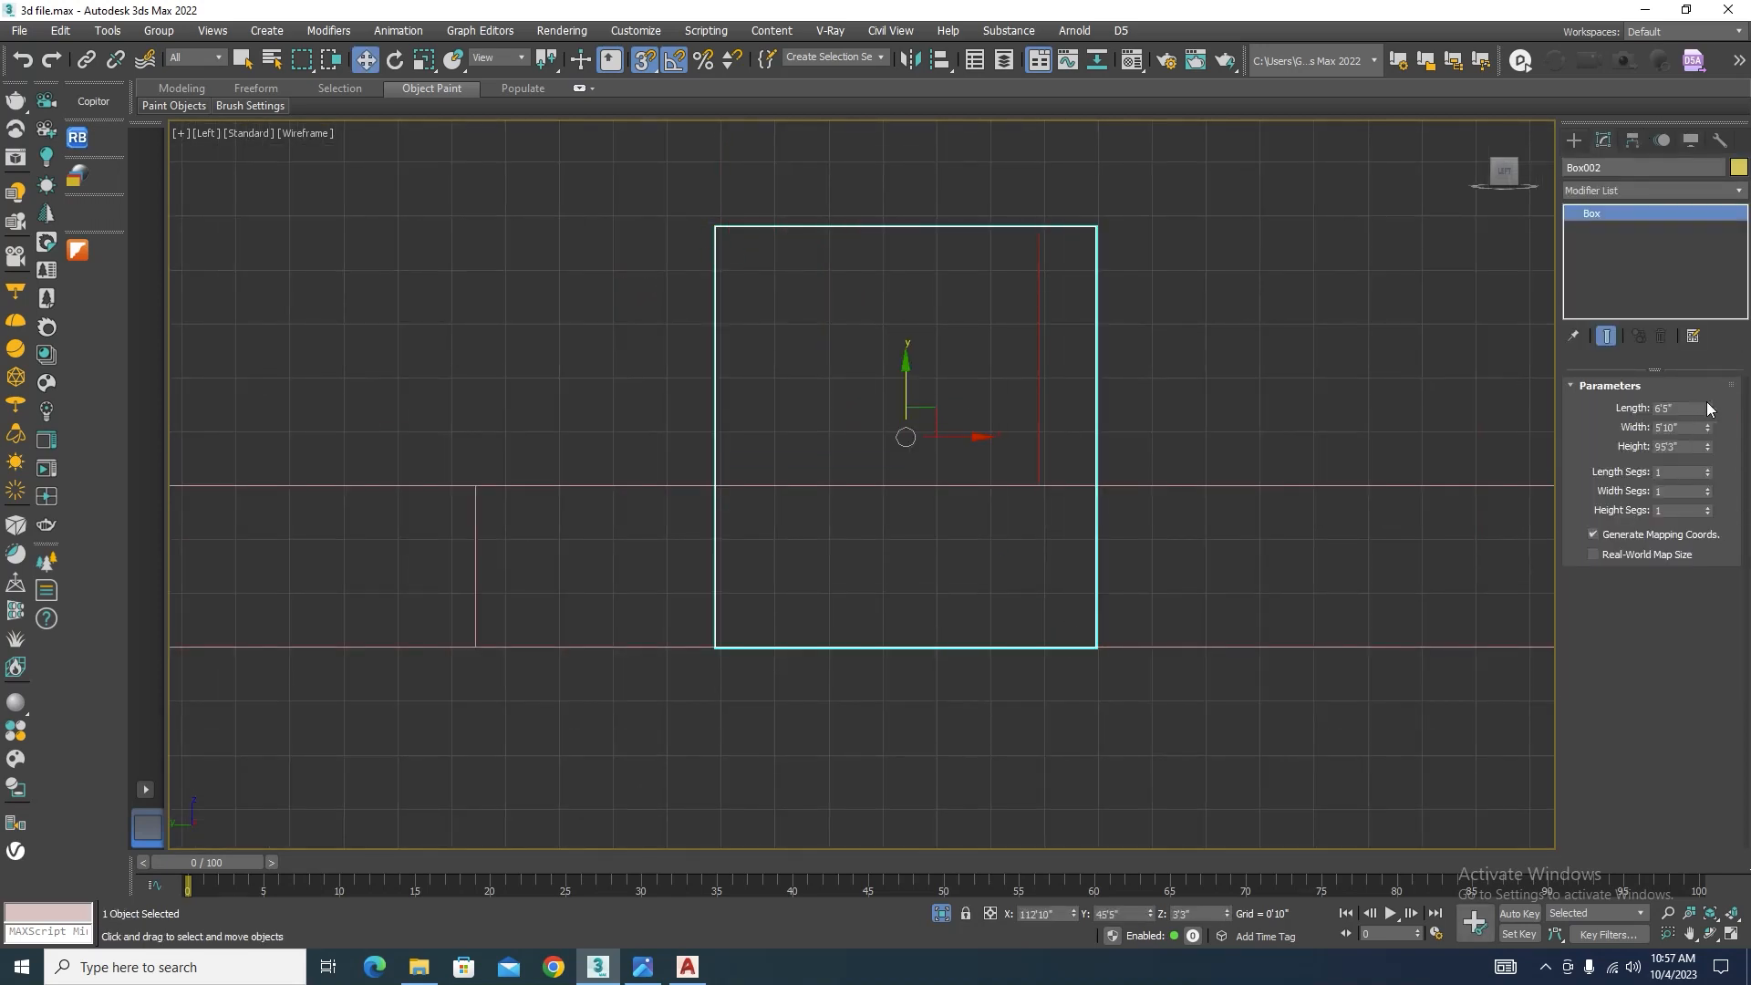
drag(1707, 404, 1706, 380)
key(ctrl+z)
Step: Set the window-opening box's height to 3'0" and delete the temporary measuring box
click(1040, 315)
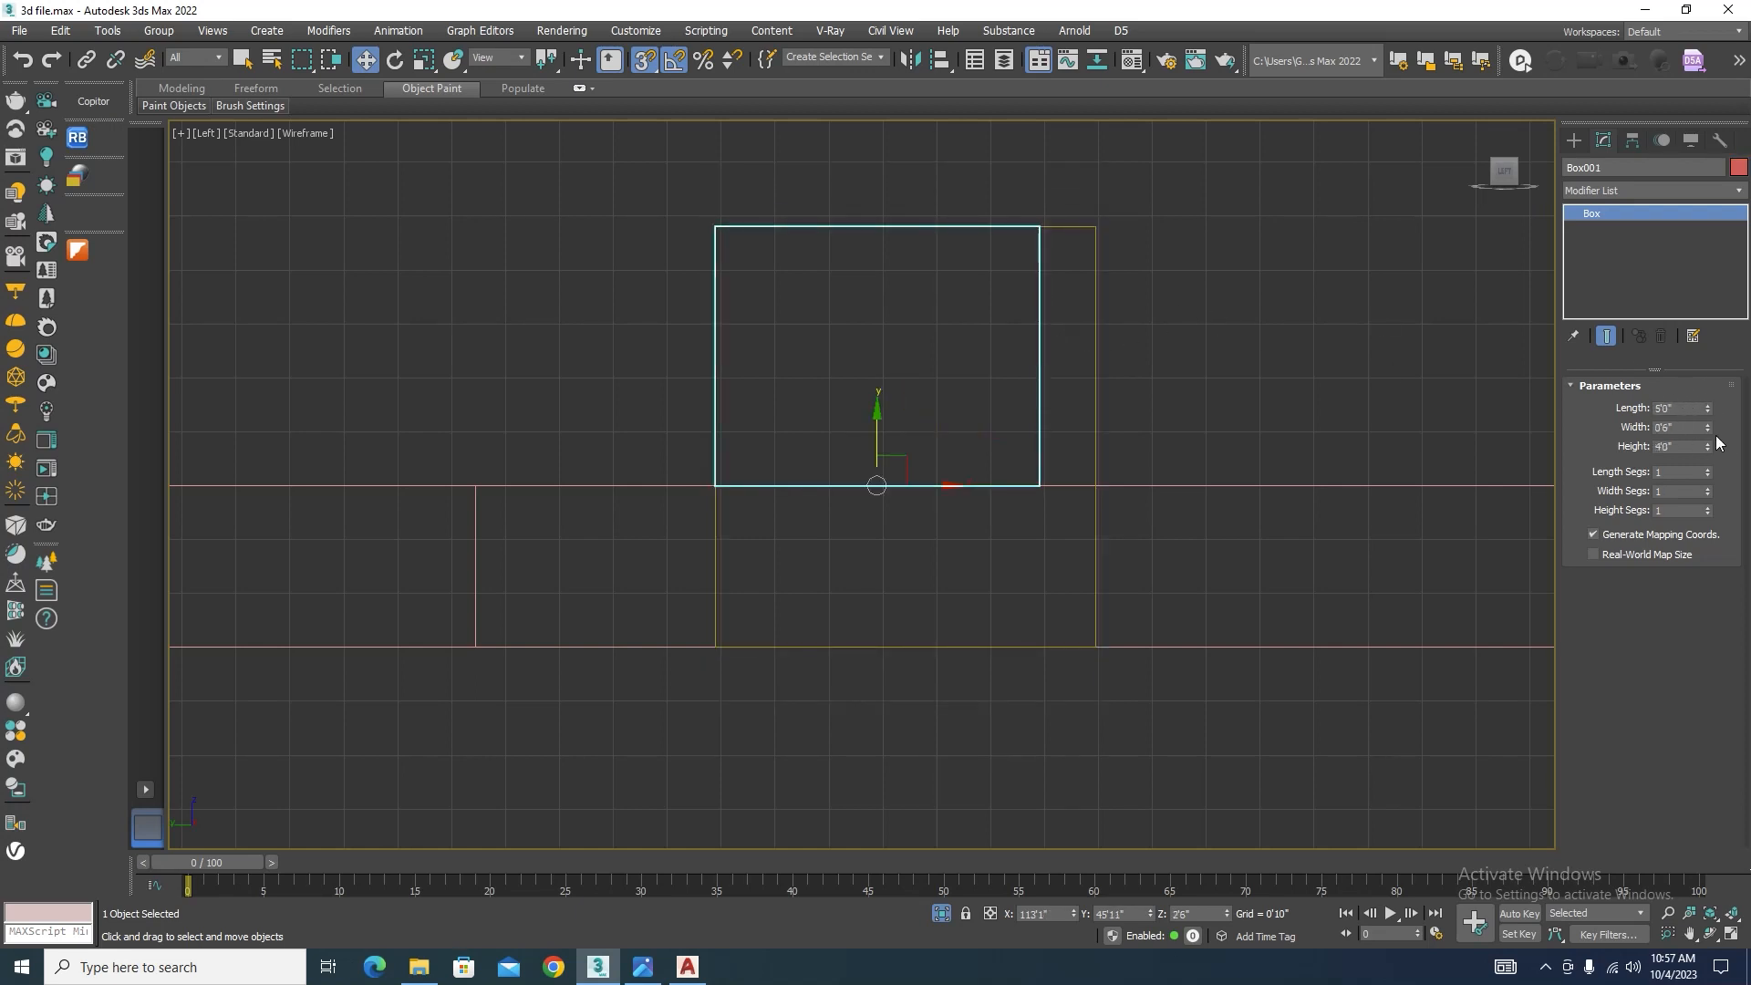
drag(1706, 449, 1711, 464)
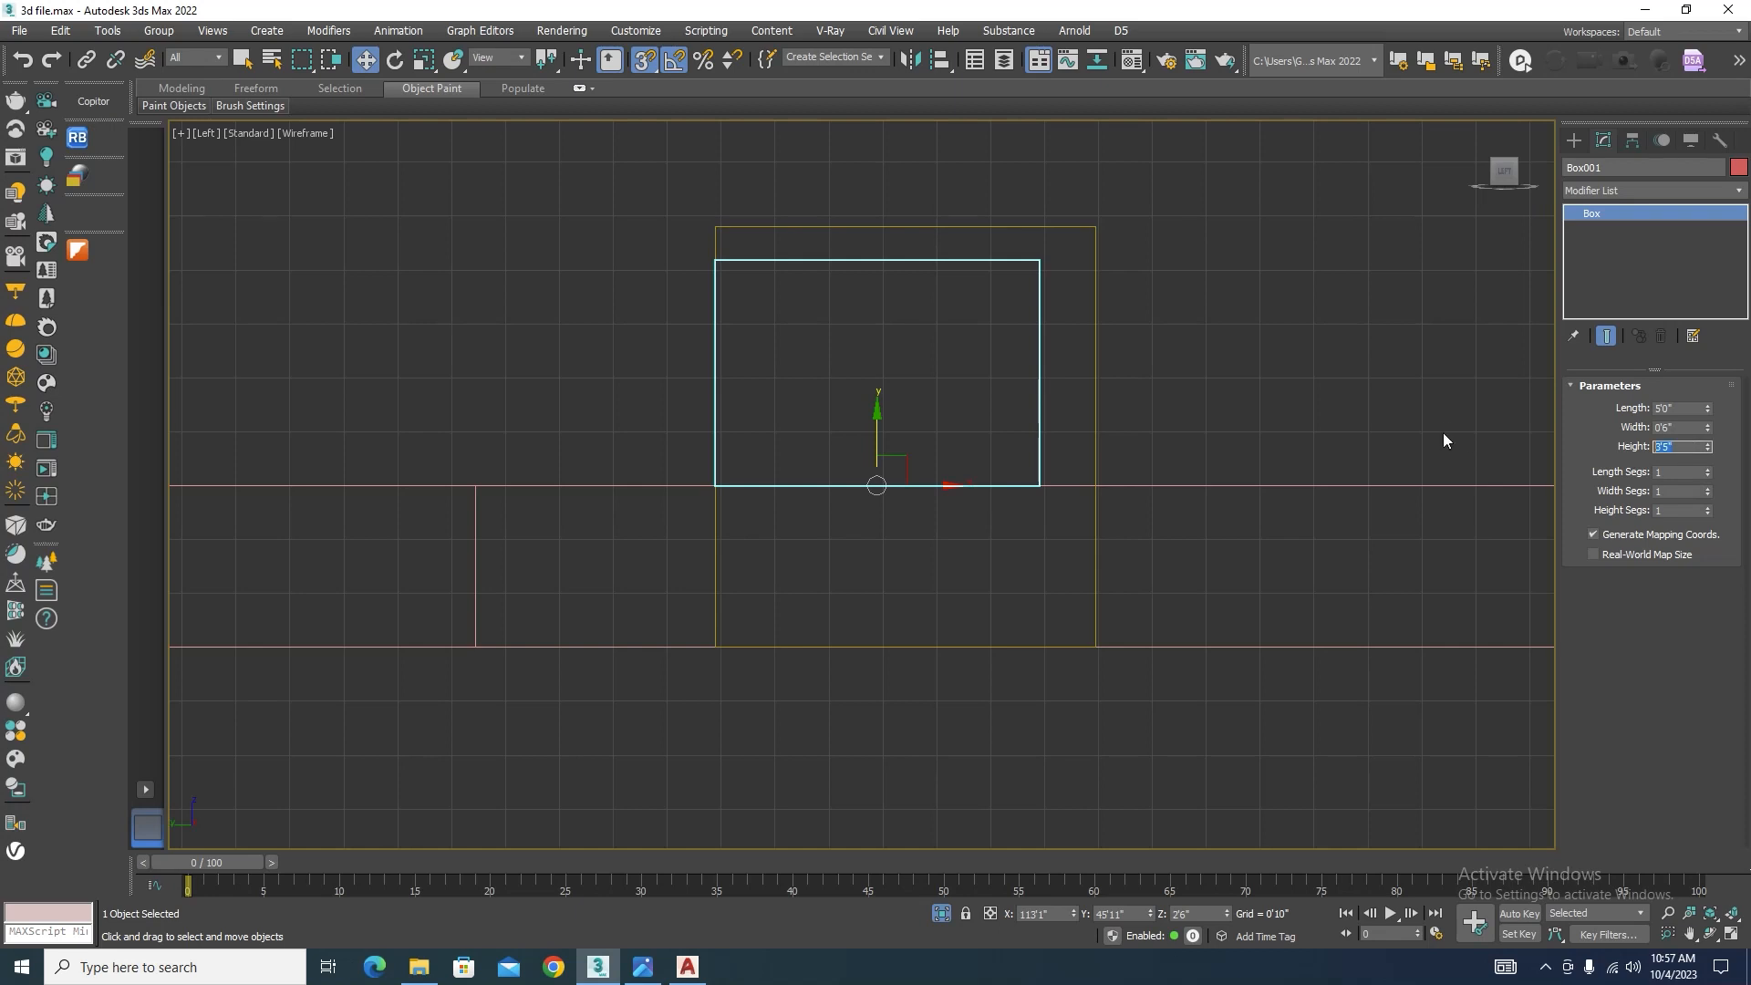
text(3)
key(Return)
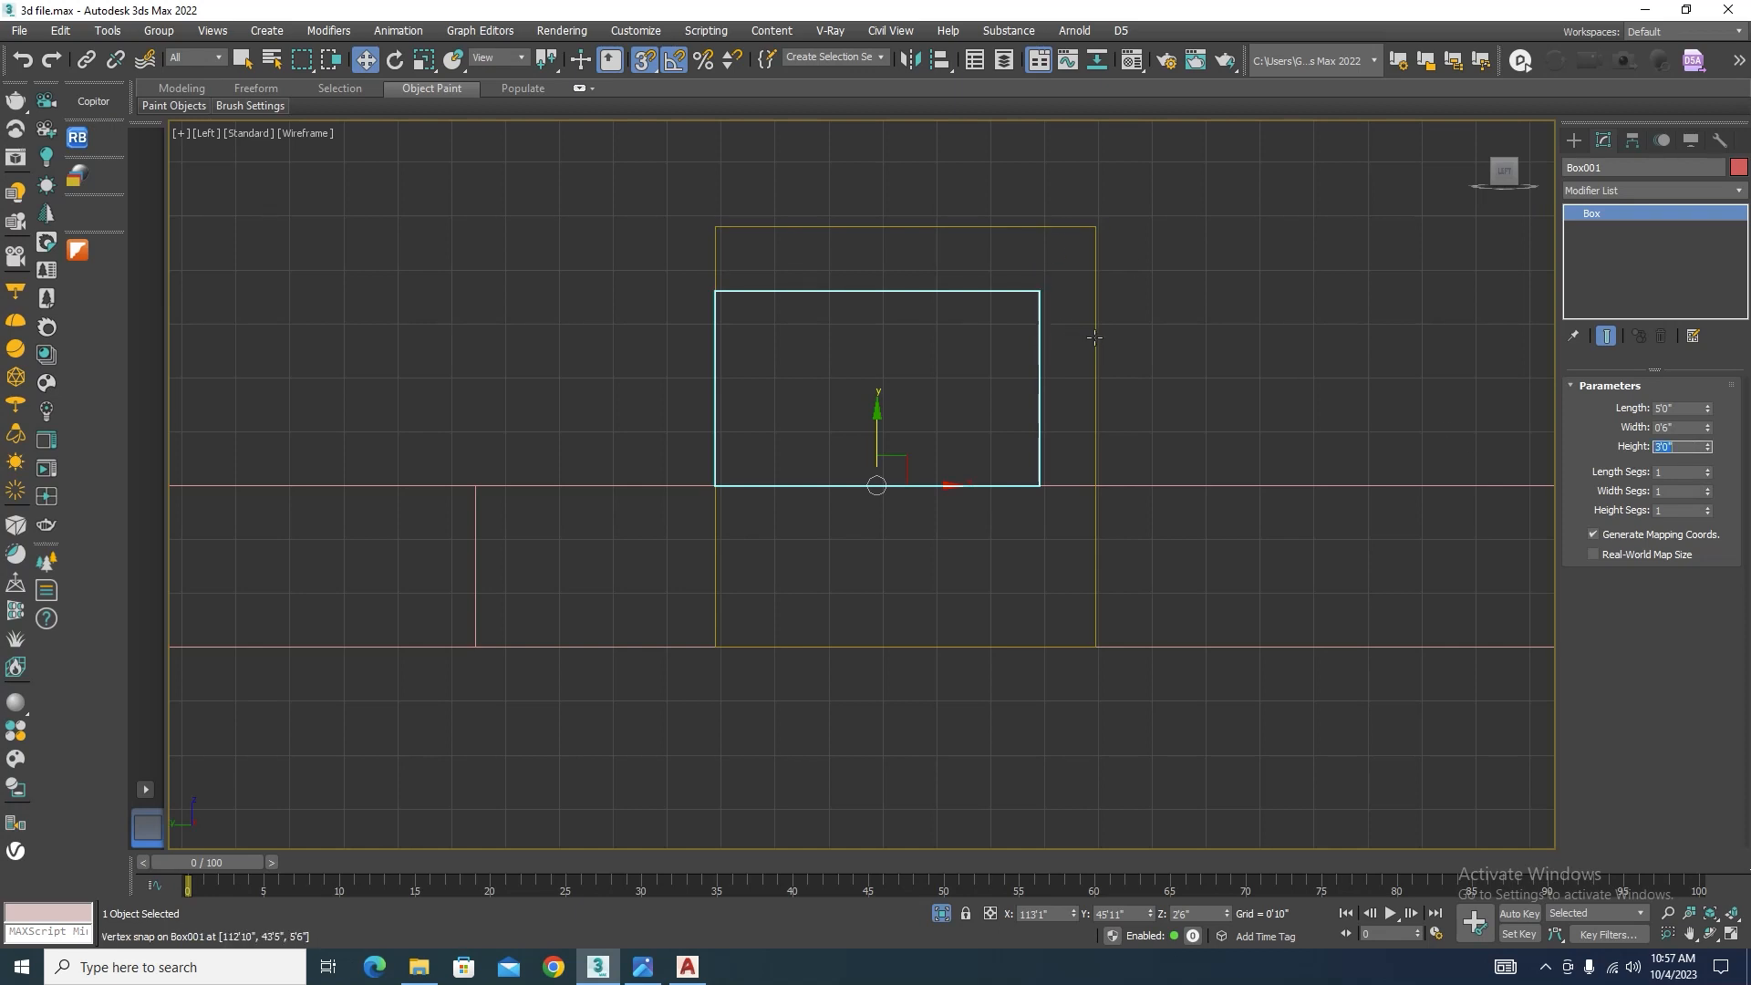
click(1094, 337)
key(Delete)
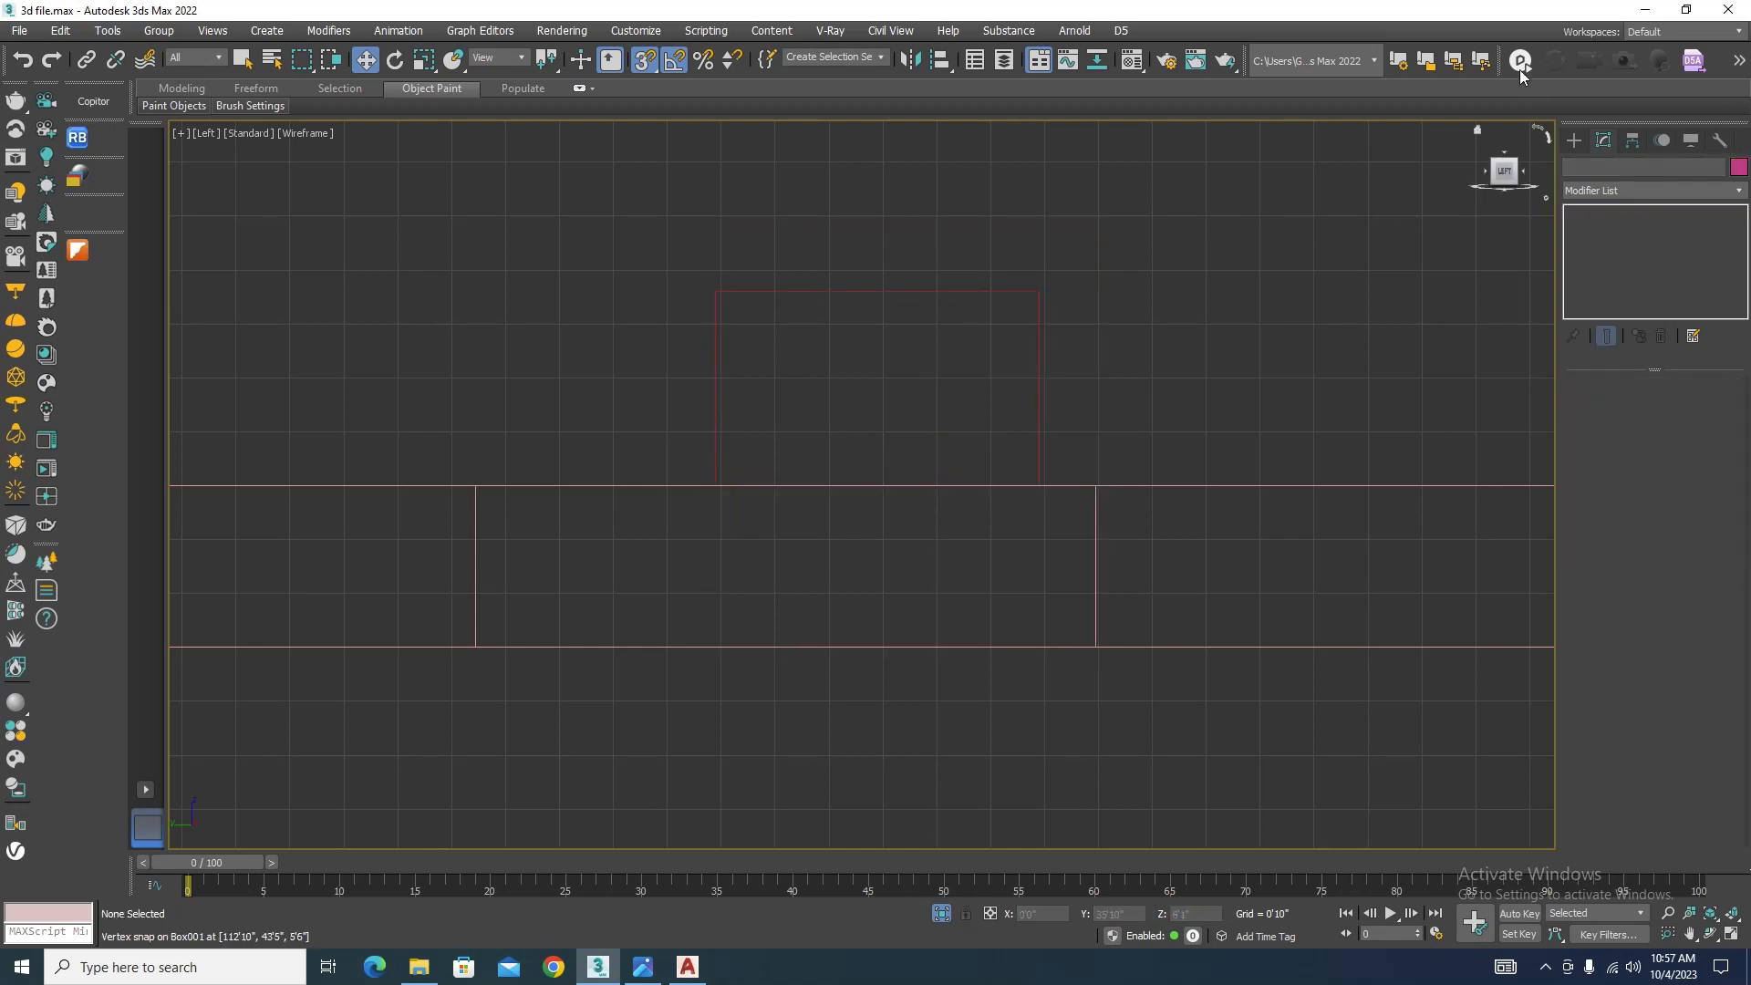
Step: Recheck the overall height from the lowered box's top to the slab's base with another temporary box, and discard it
click(1575, 141)
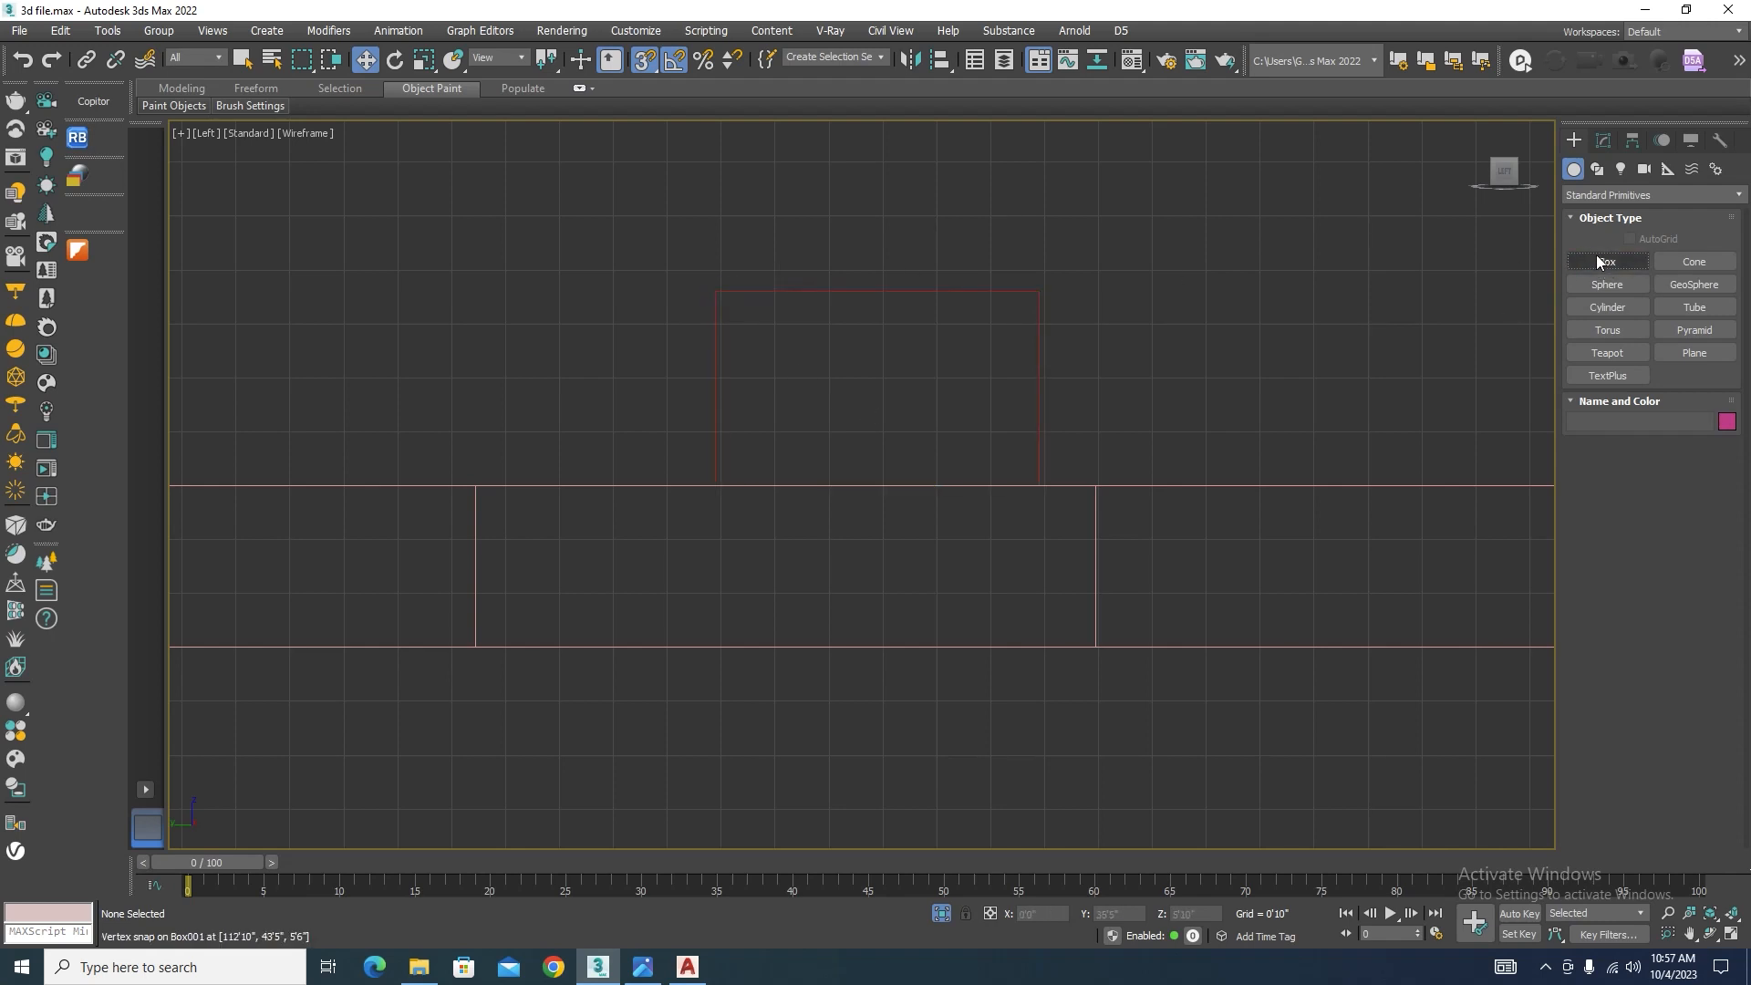
click(1605, 262)
drag(716, 292, 1092, 644)
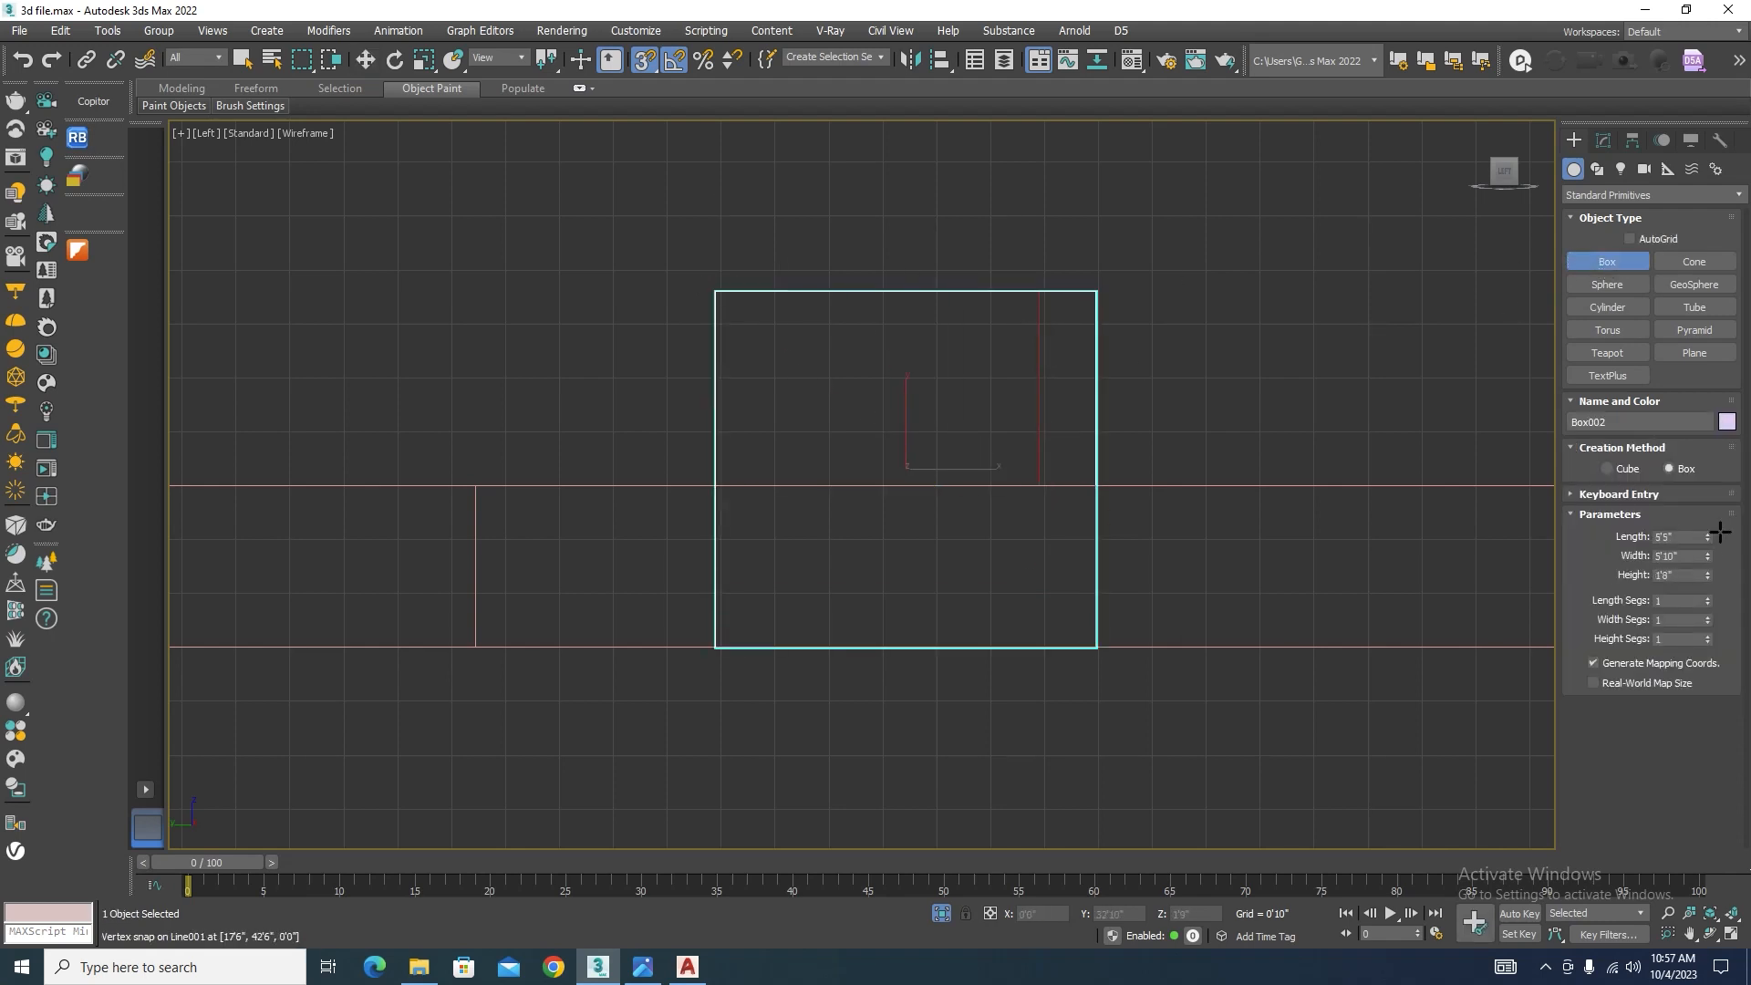
right_click(1268, 593)
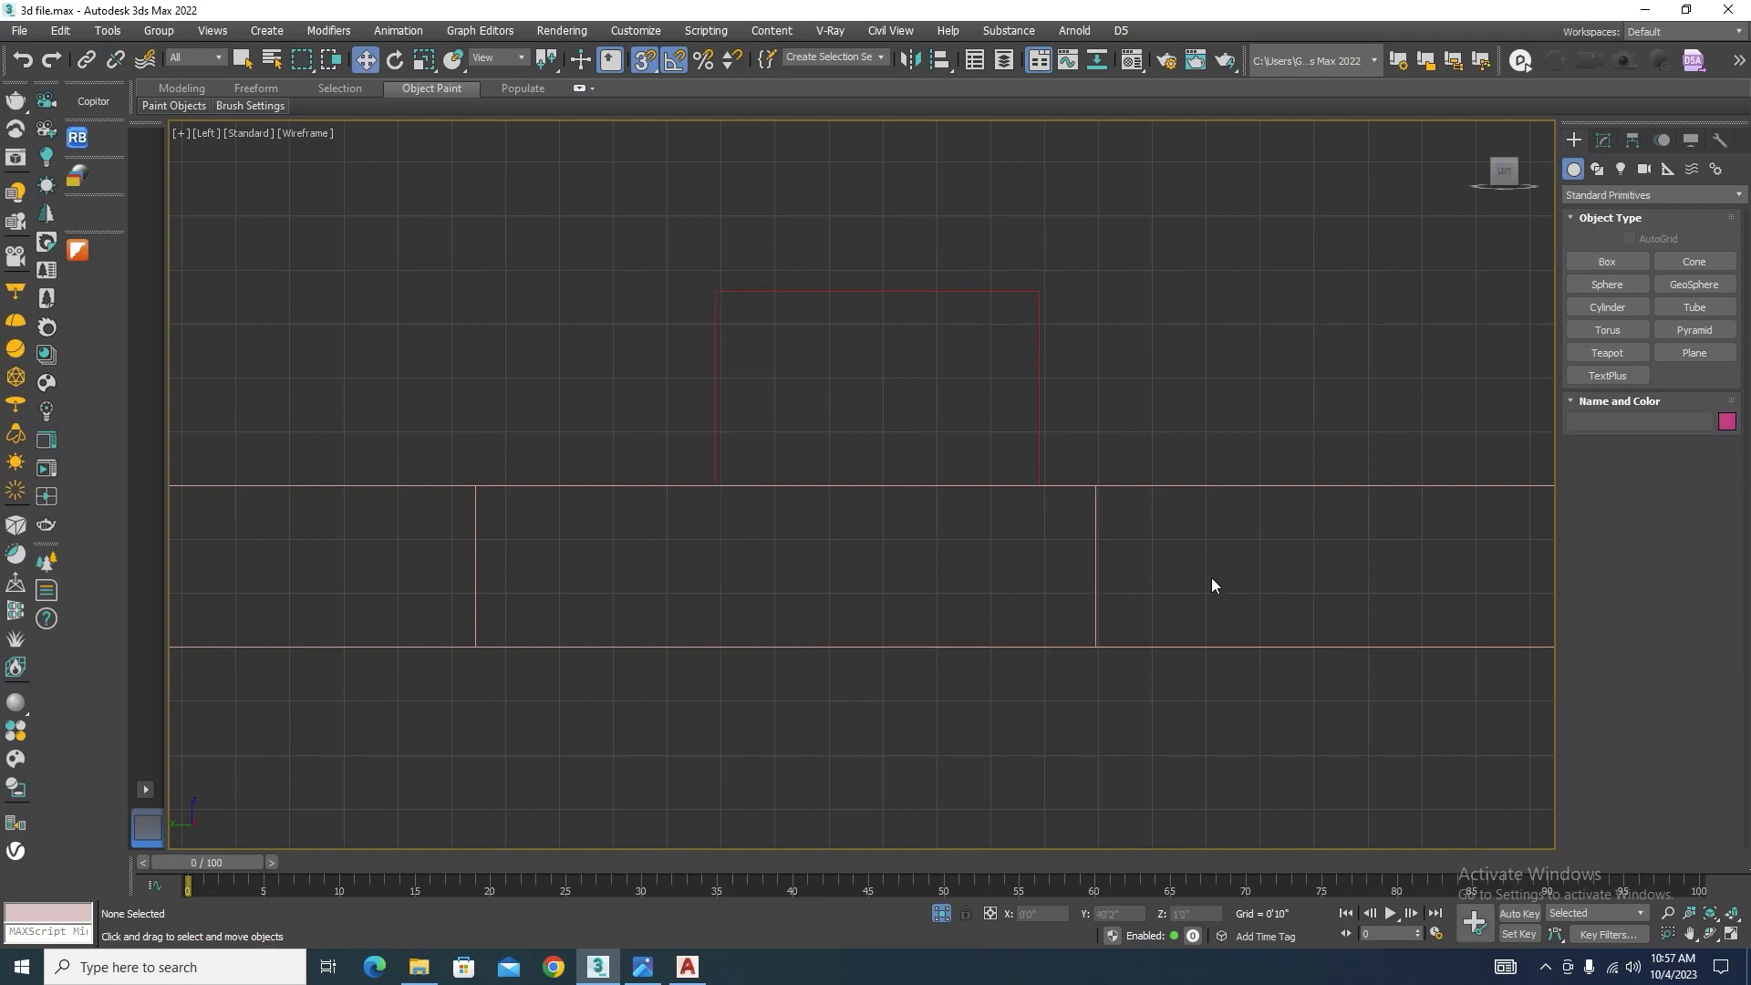
Step: Exit isolation and show the whole building shaded in an angled view of the filled window opening
scroll(981, 709, down, 2)
click(935, 915)
scroll(1007, 413, down, 2)
alt+middle_drag(1007, 413, 1079, 547)
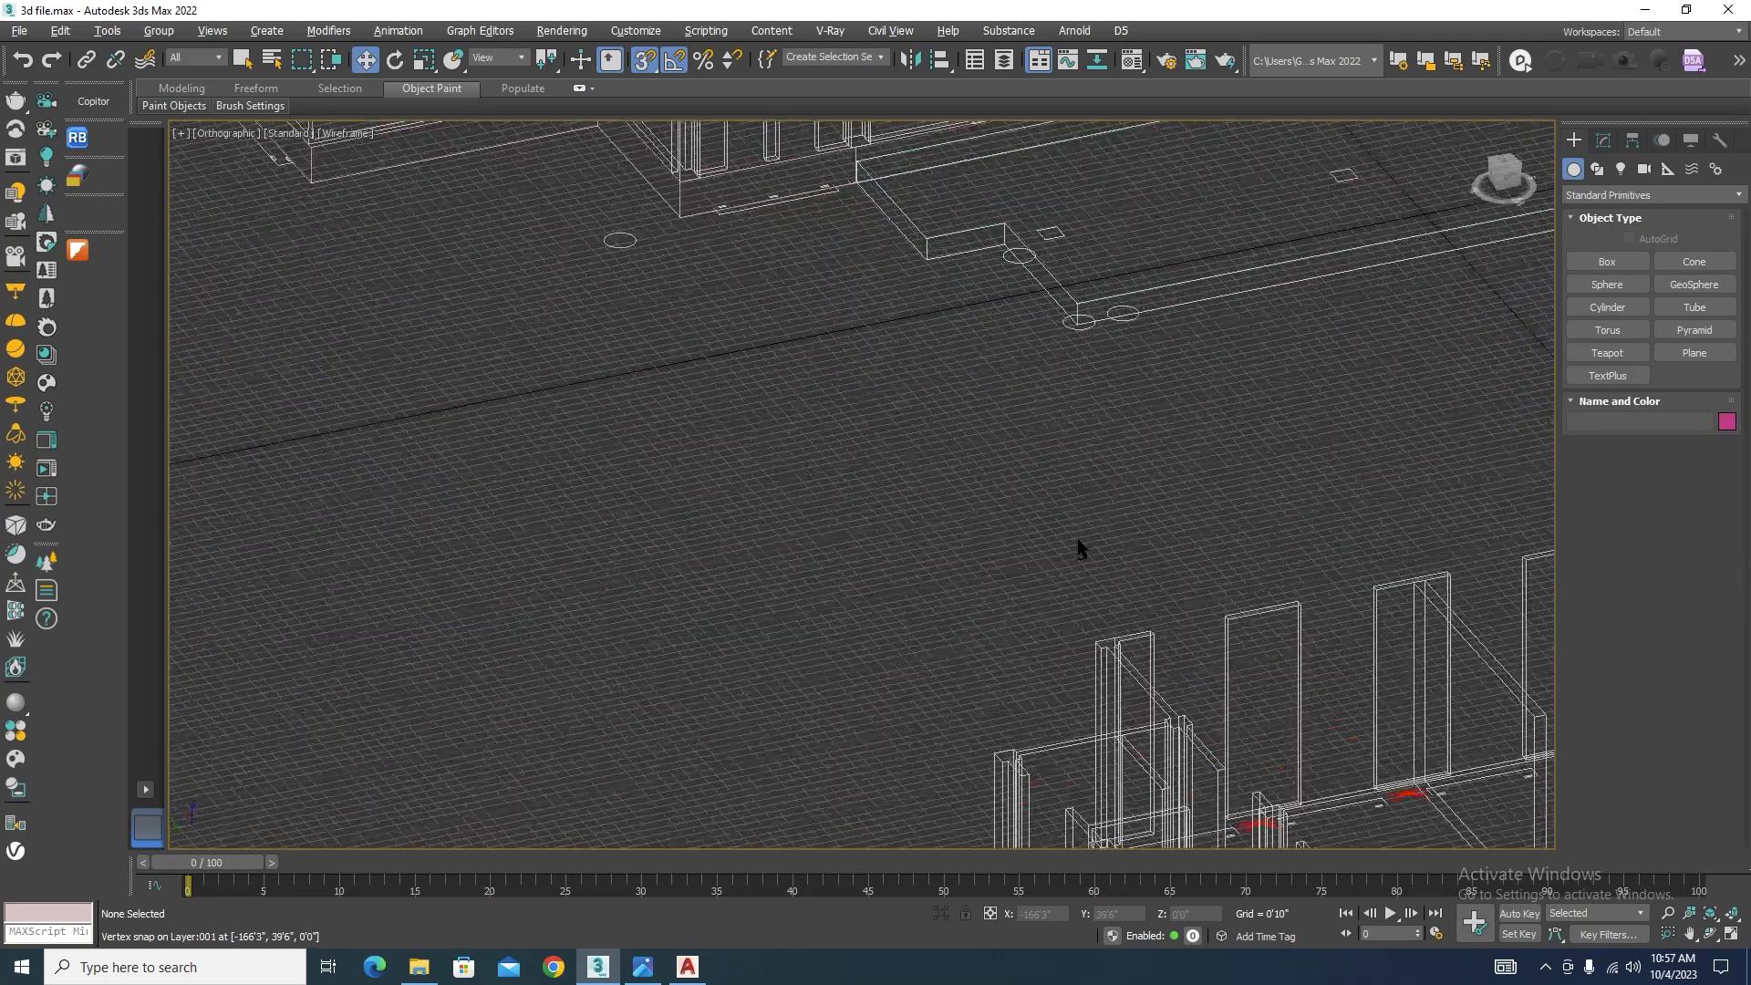
scroll(935, 501, down, 5)
scroll(1184, 538, up, 2)
scroll(1052, 452, down, 4)
alt+middle_drag(1308, 392, 1125, 417)
middle_drag(1403, 299, 839, 614)
key(F3)
scroll(861, 501, up, 5)
scroll(924, 498, down, 4)
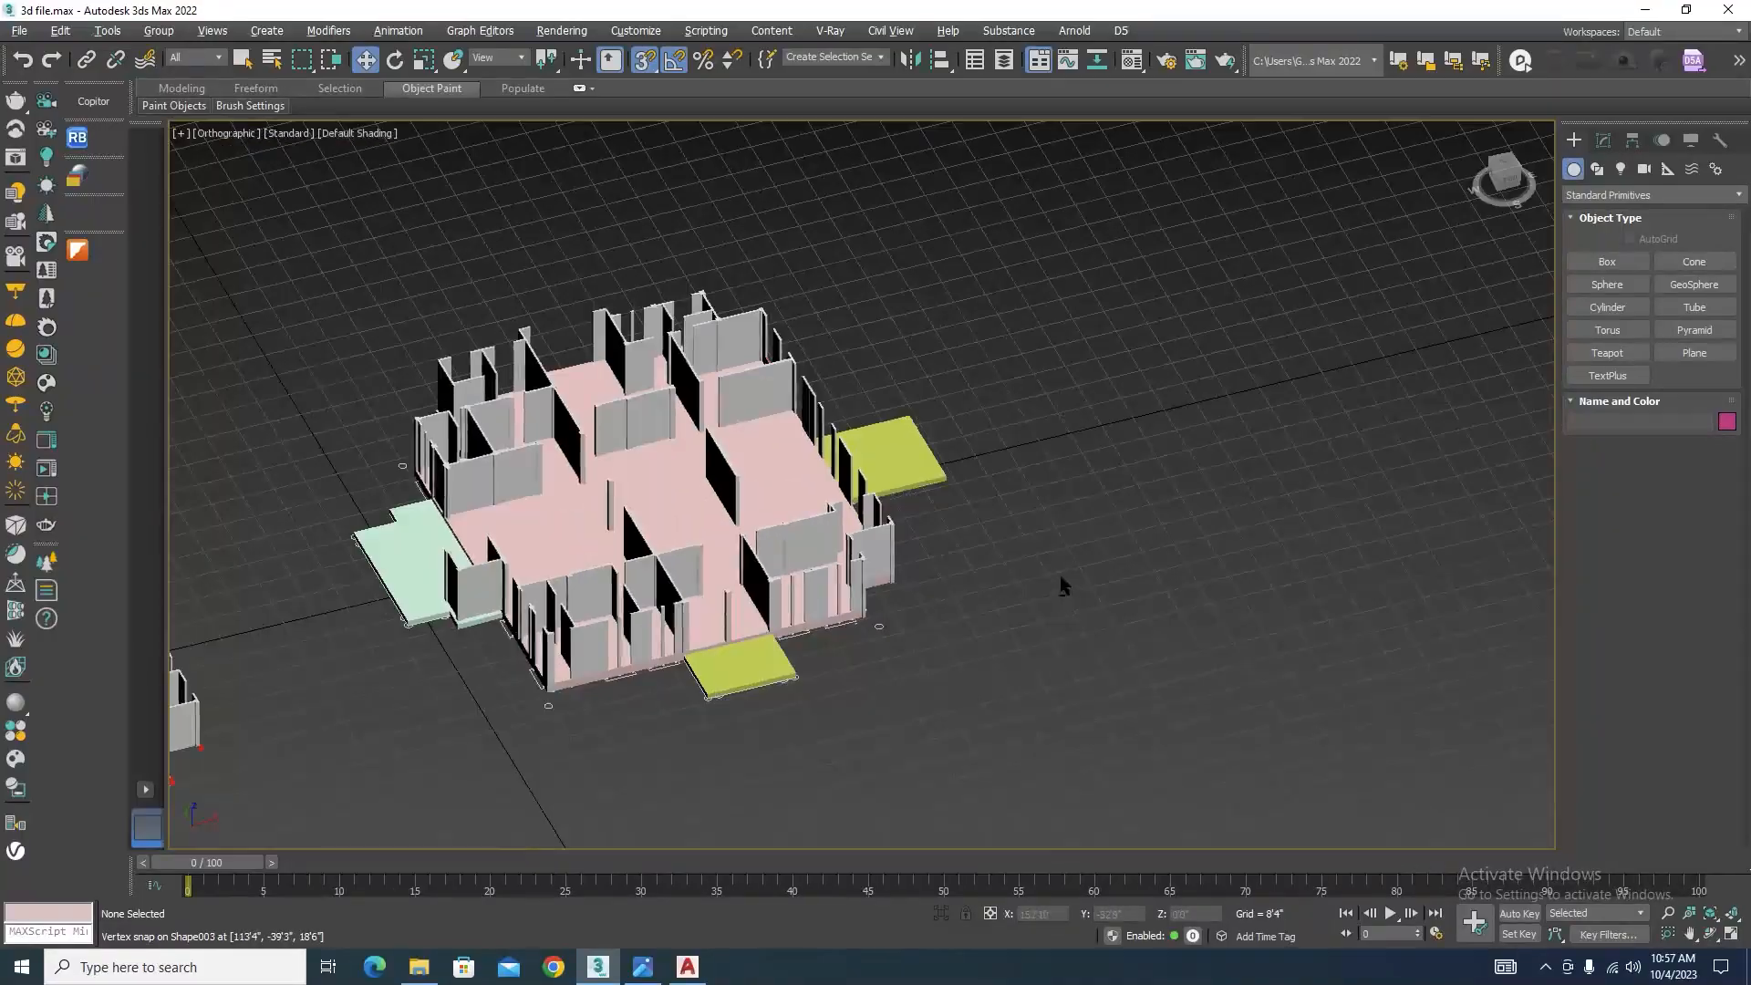
alt+middle_drag(1062, 584, 928, 580)
middle_drag(1354, 389, 1193, 575)
scroll(1109, 520, up, 8)
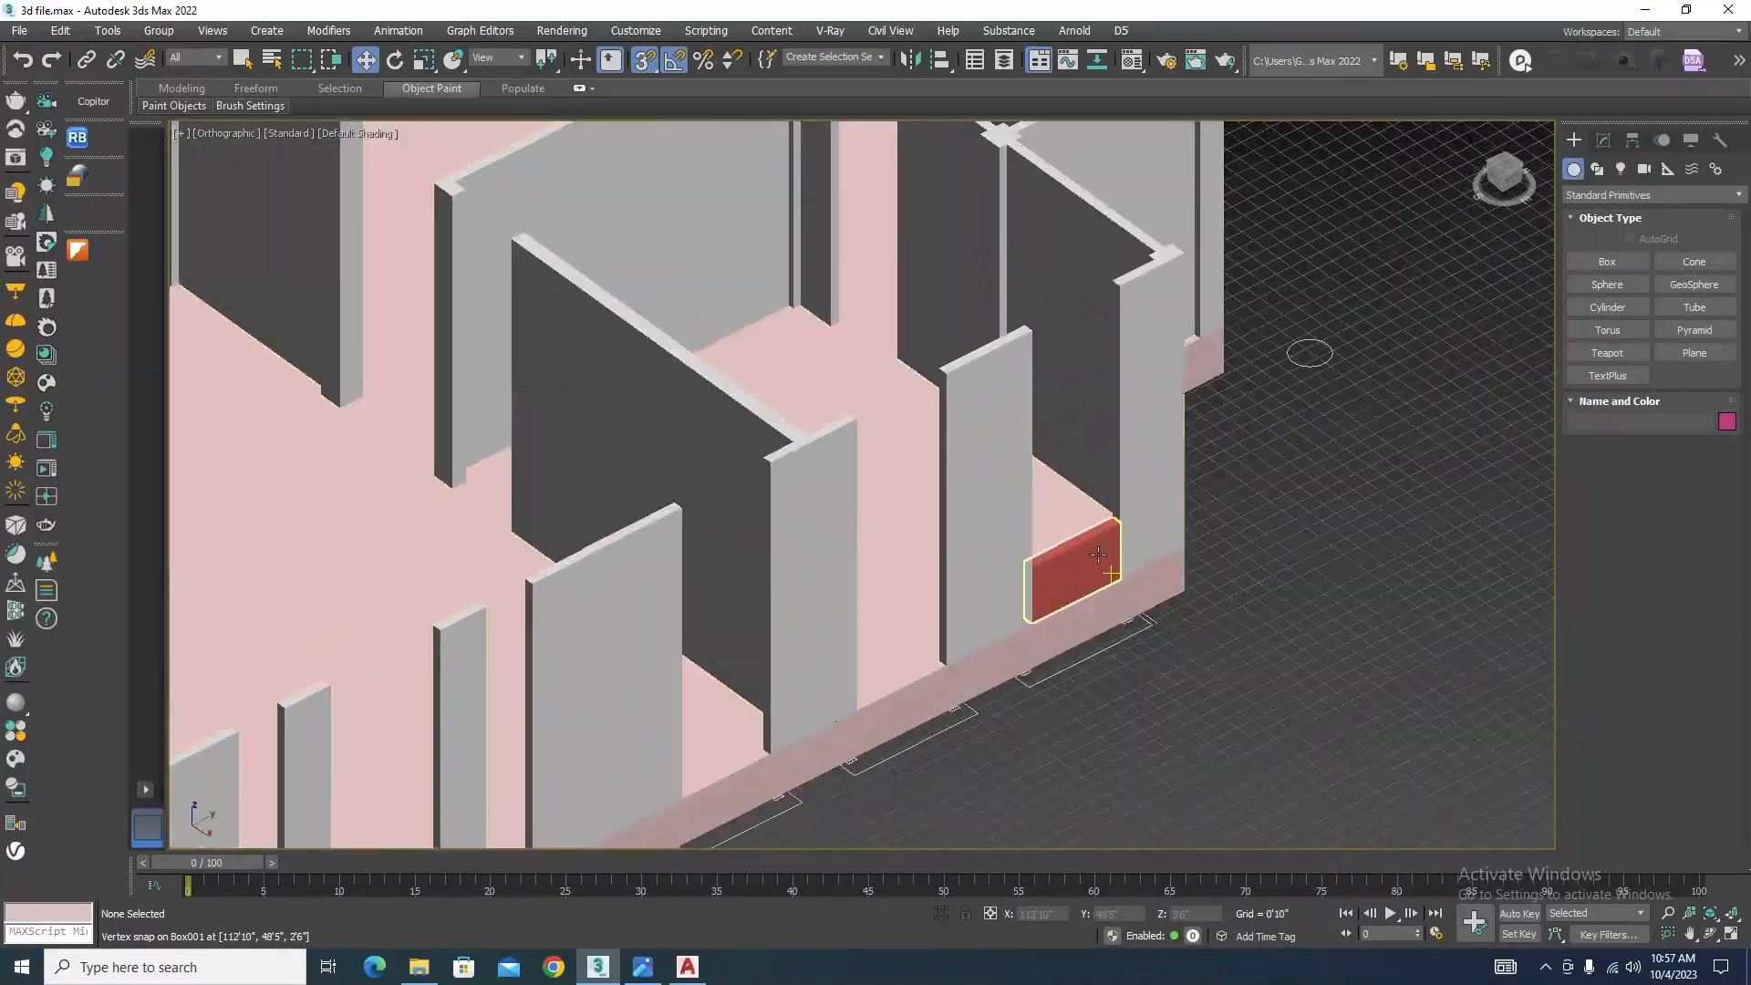
Step: Copy the window-opening box about 8'2" straight up within the same opening
click(1109, 573)
alt+middle_drag(1277, 730, 1223, 677)
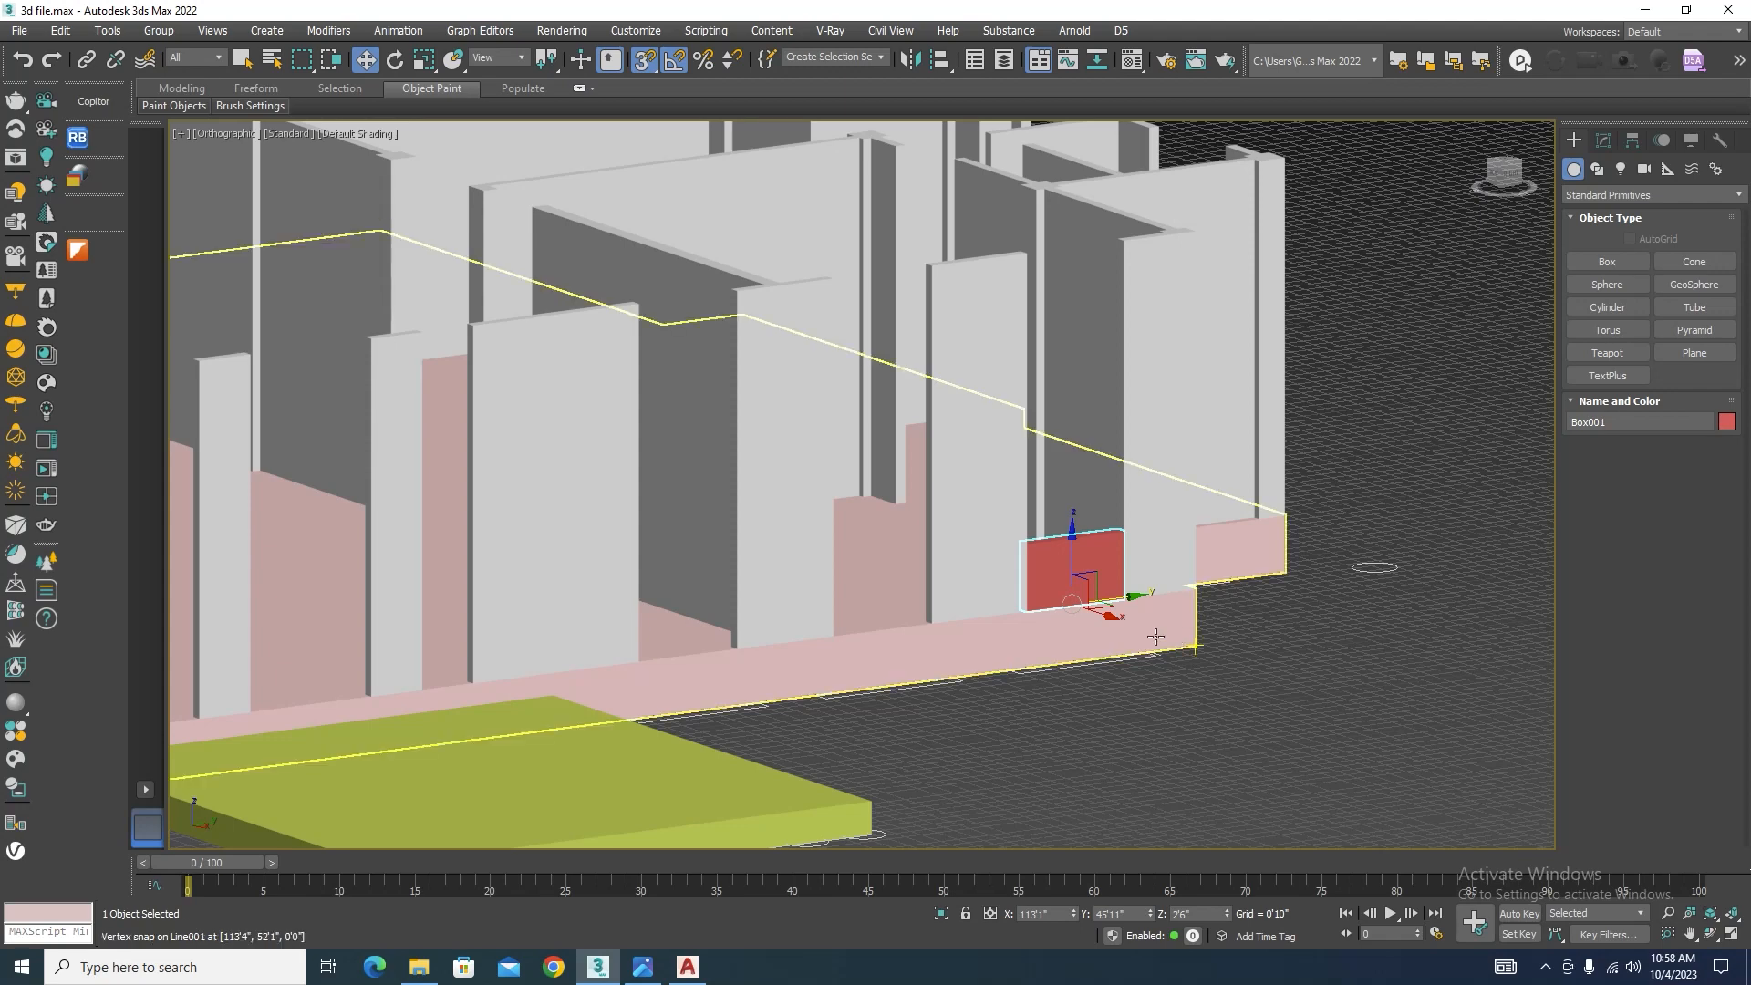
scroll(1121, 547, up, 2)
shift+drag(1061, 555, 1060, 293)
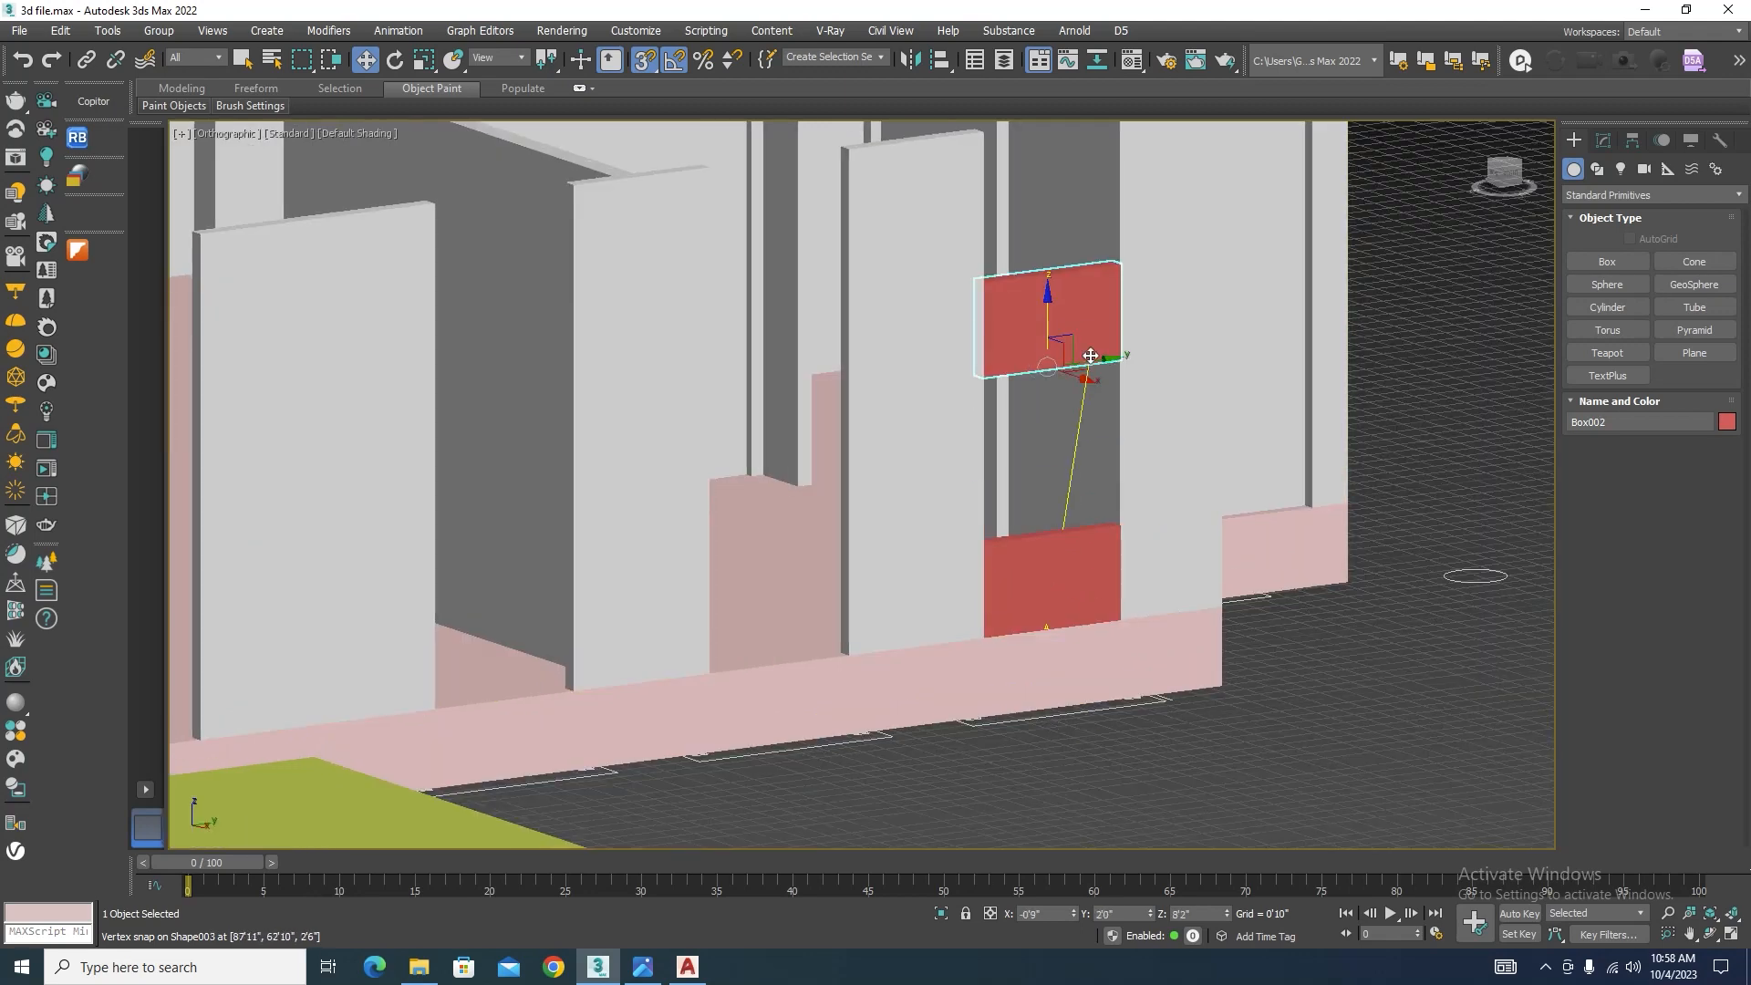
click(900, 561)
Step: Set the upper box copy's height to 10'0"
click(1603, 139)
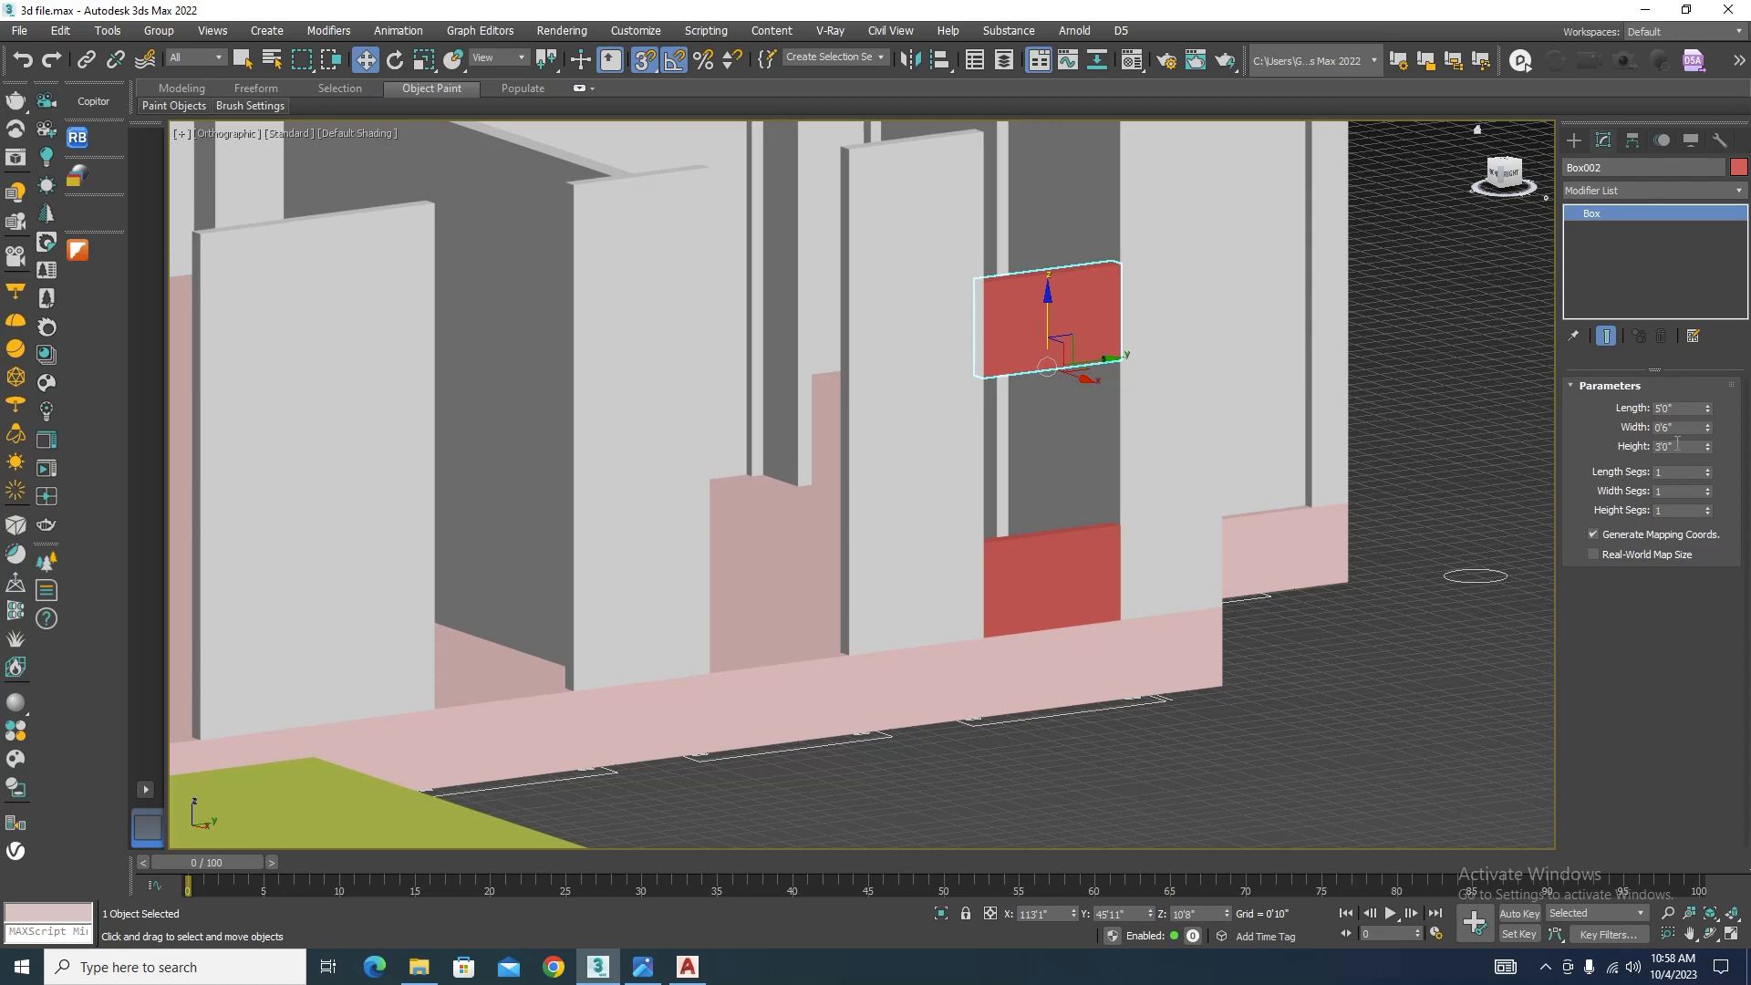
click(1678, 445)
text(10)
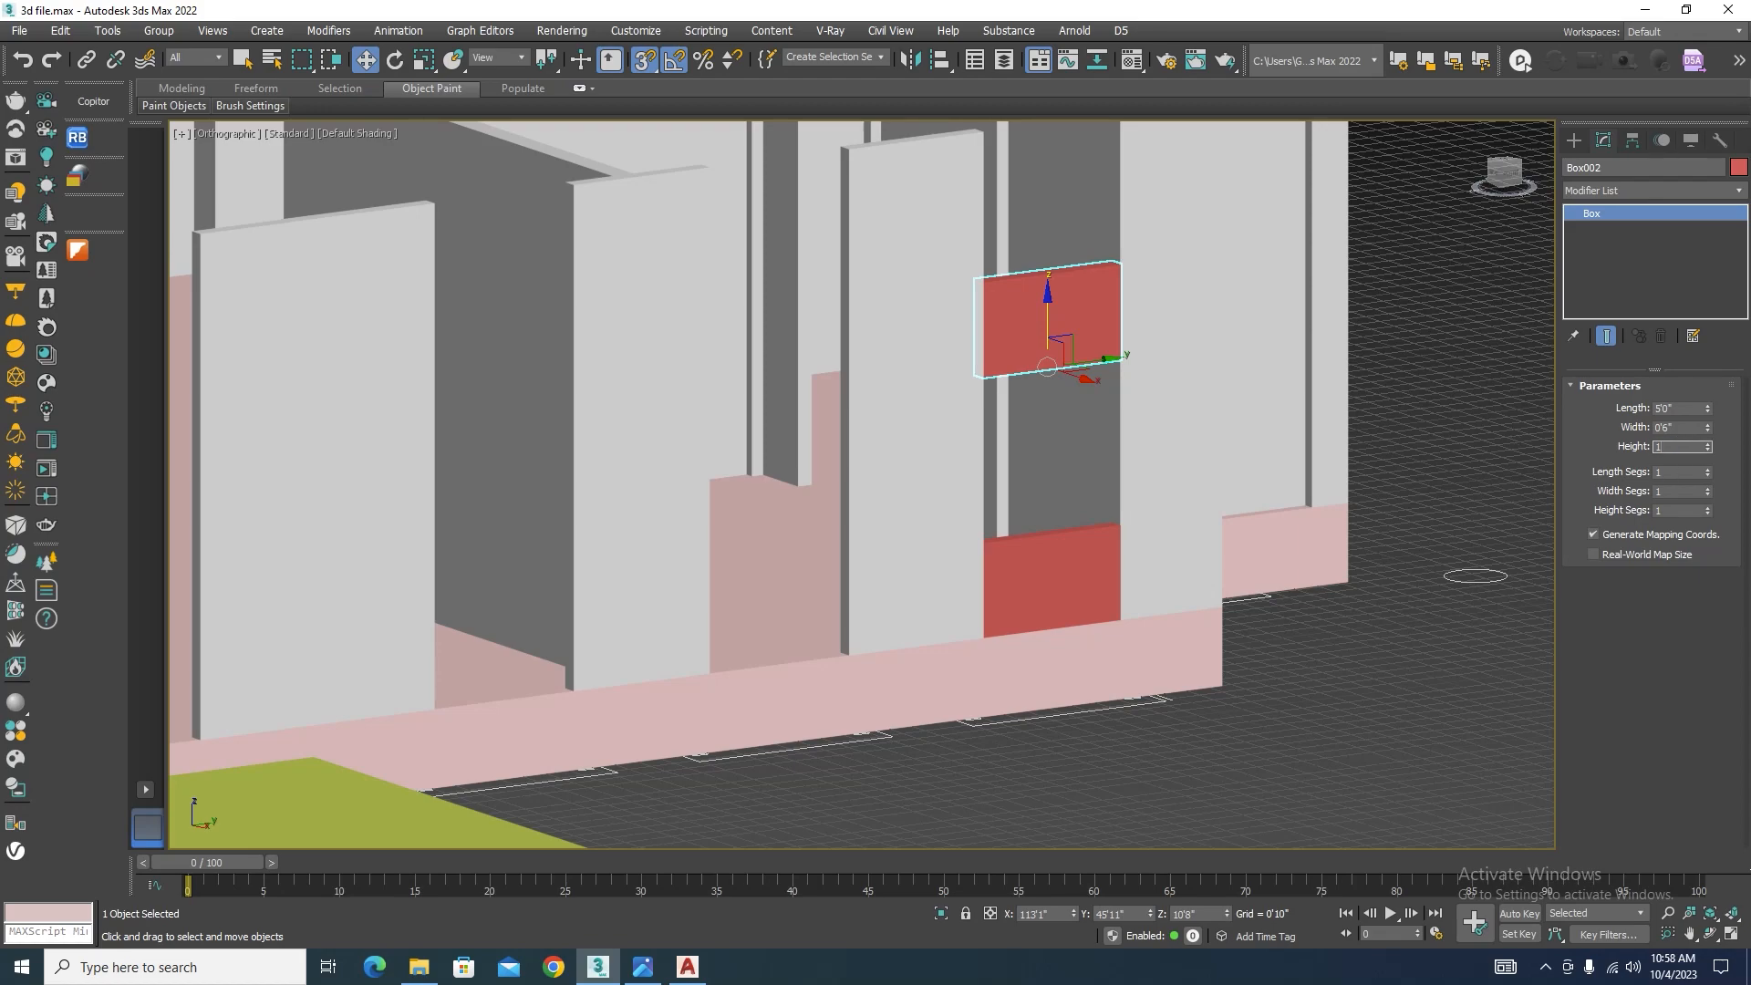
key(Return)
Step: Lower the 10'0" box within the window opening and snap its base onto the top of the lower box
scroll(1185, 406, down, 5)
scroll(1144, 359, up, 4)
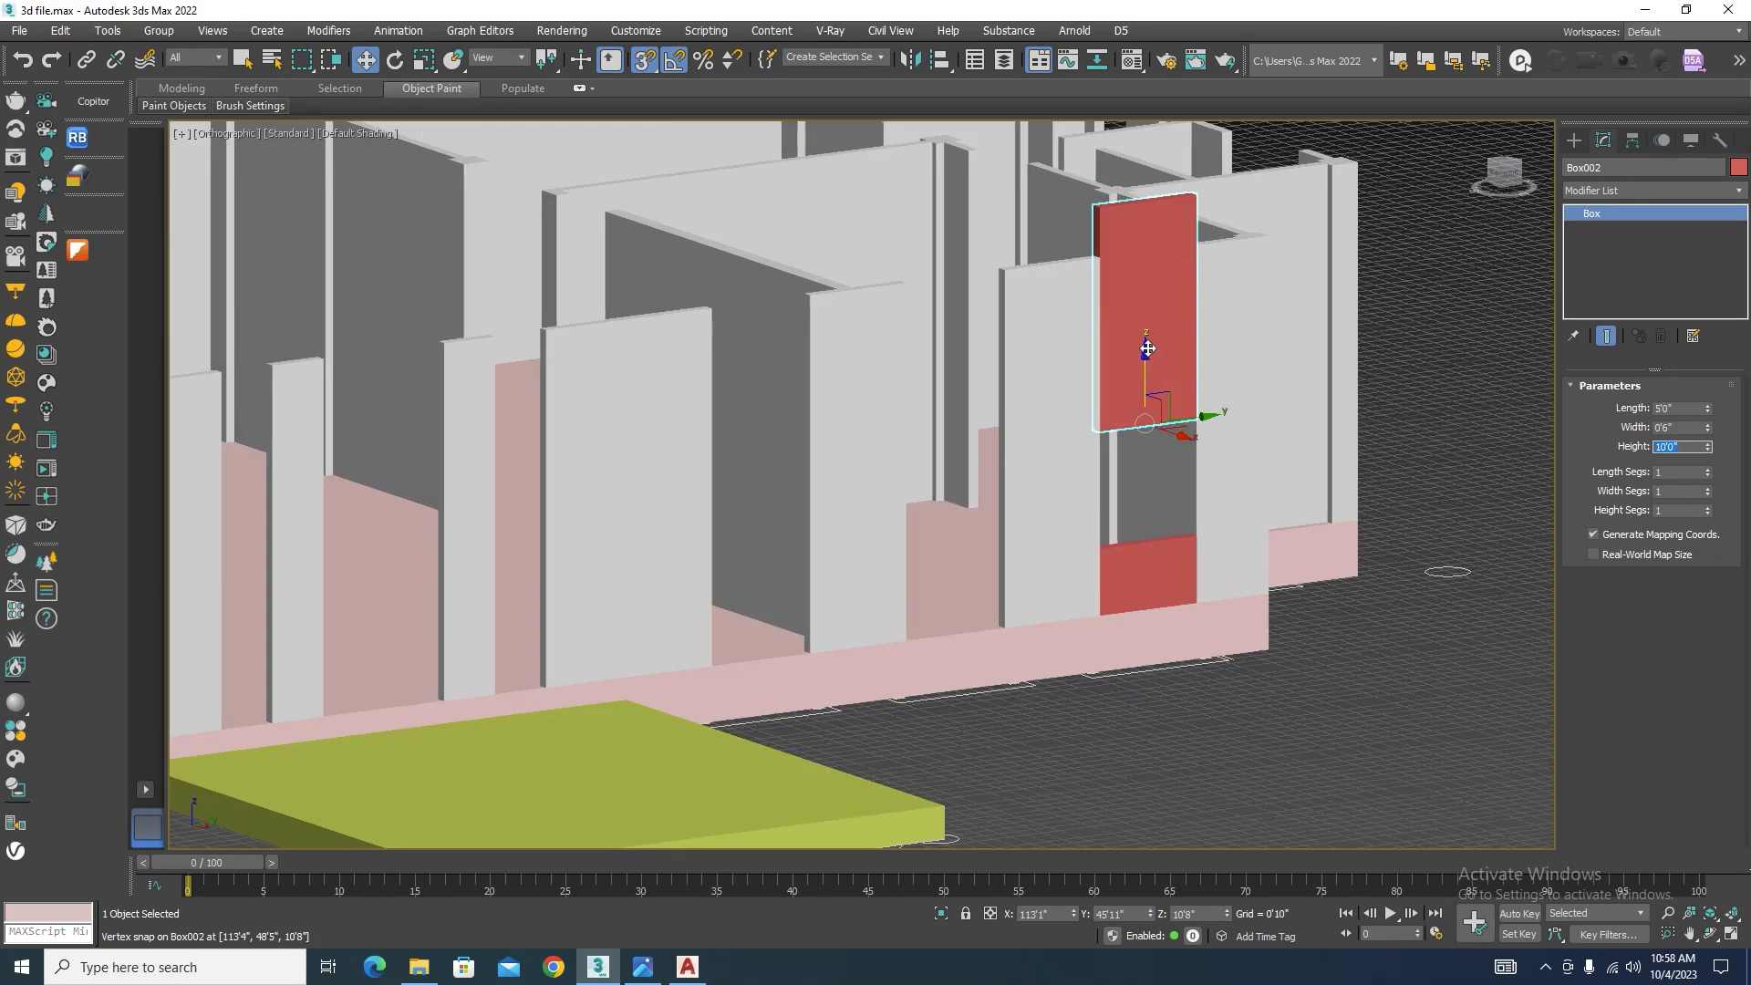
drag(1146, 353, 1088, 585)
scroll(1094, 402, up, 2)
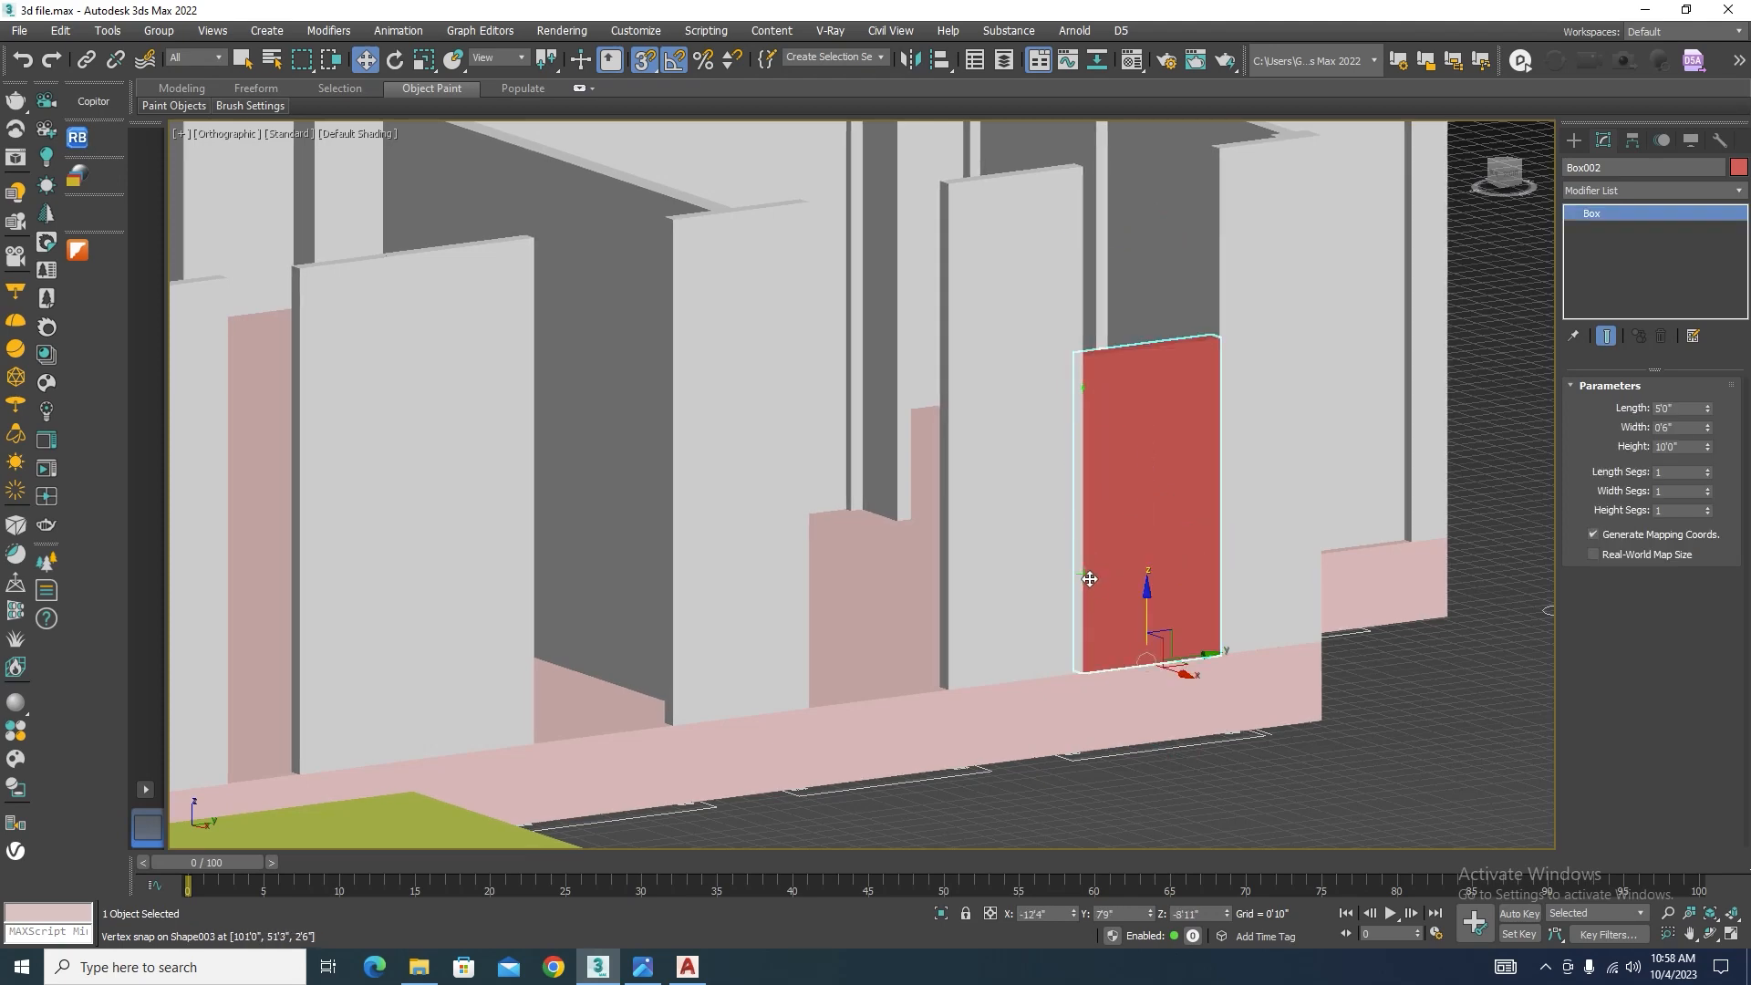
mouse_move(1097, 586)
mouse_down()
mouse_move(1204, 470)
mouse_move(1224, 549)
mouse_up()
key(F3)
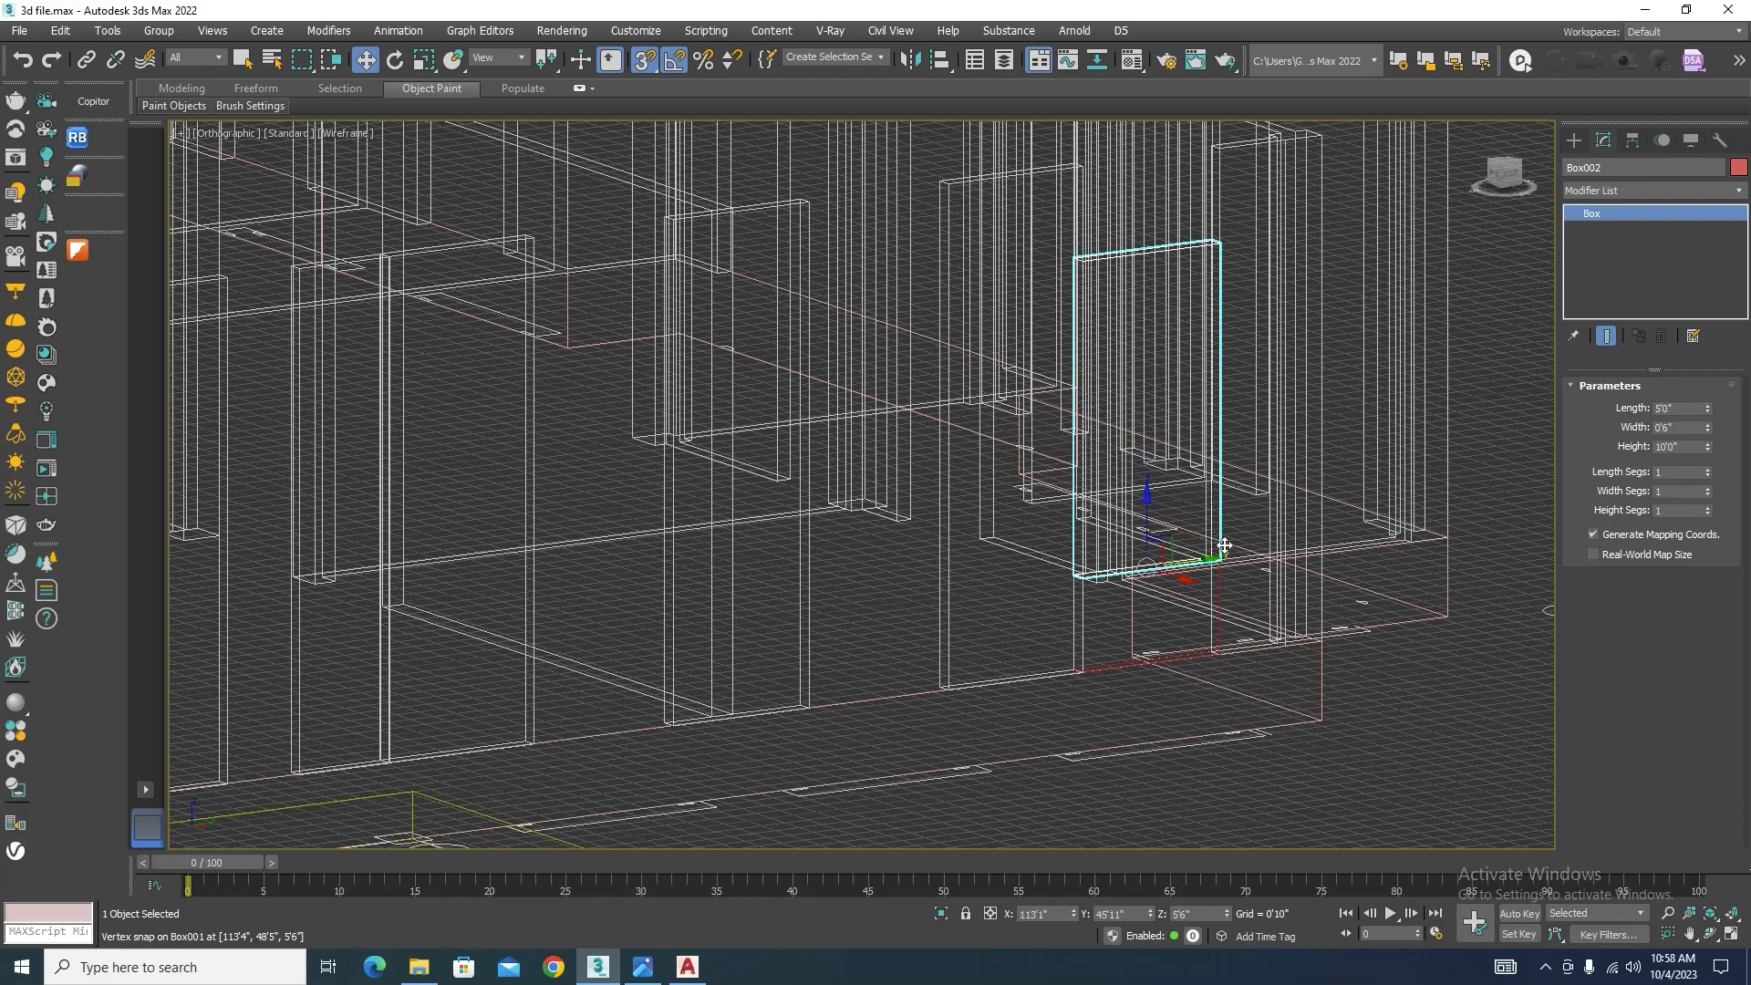
key(F3)
scroll(1181, 531, down, 3)
alt+middle_drag(1216, 583, 1251, 743)
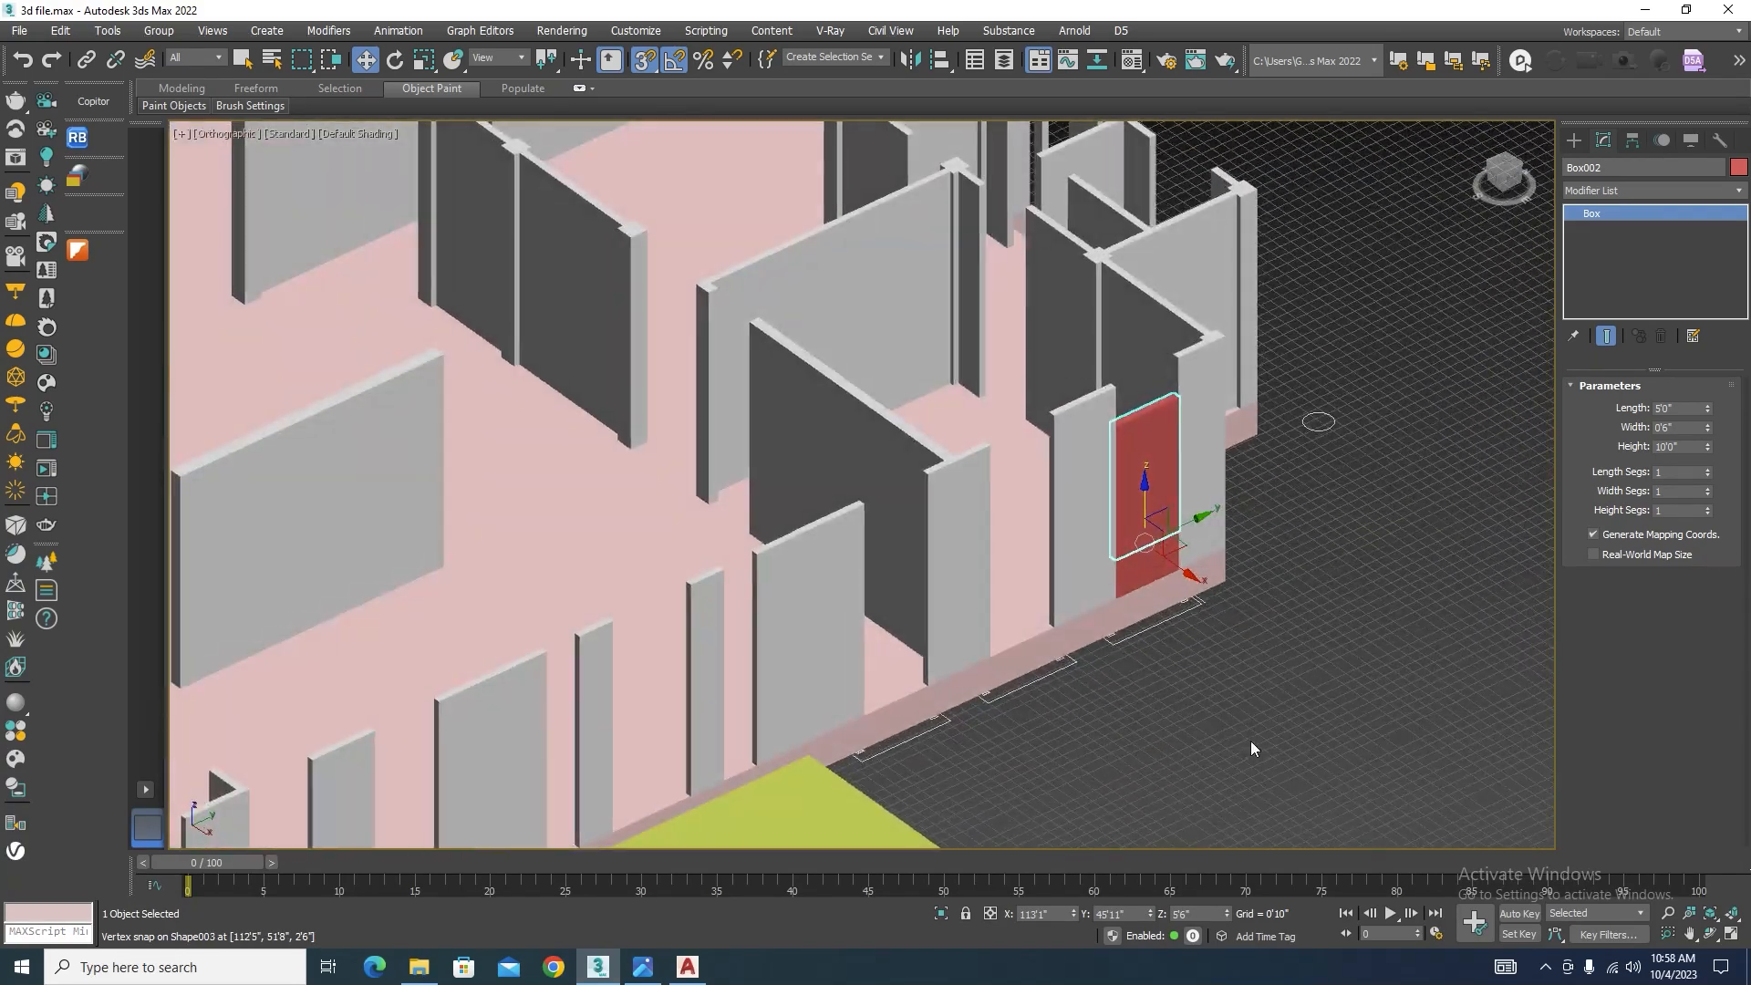
Step: Copy the lower box straight up the opening to the top of the wall as an independent copy
scroll(1145, 538, up, 3)
click(1153, 593)
shift+drag(1144, 582, 1141, 273)
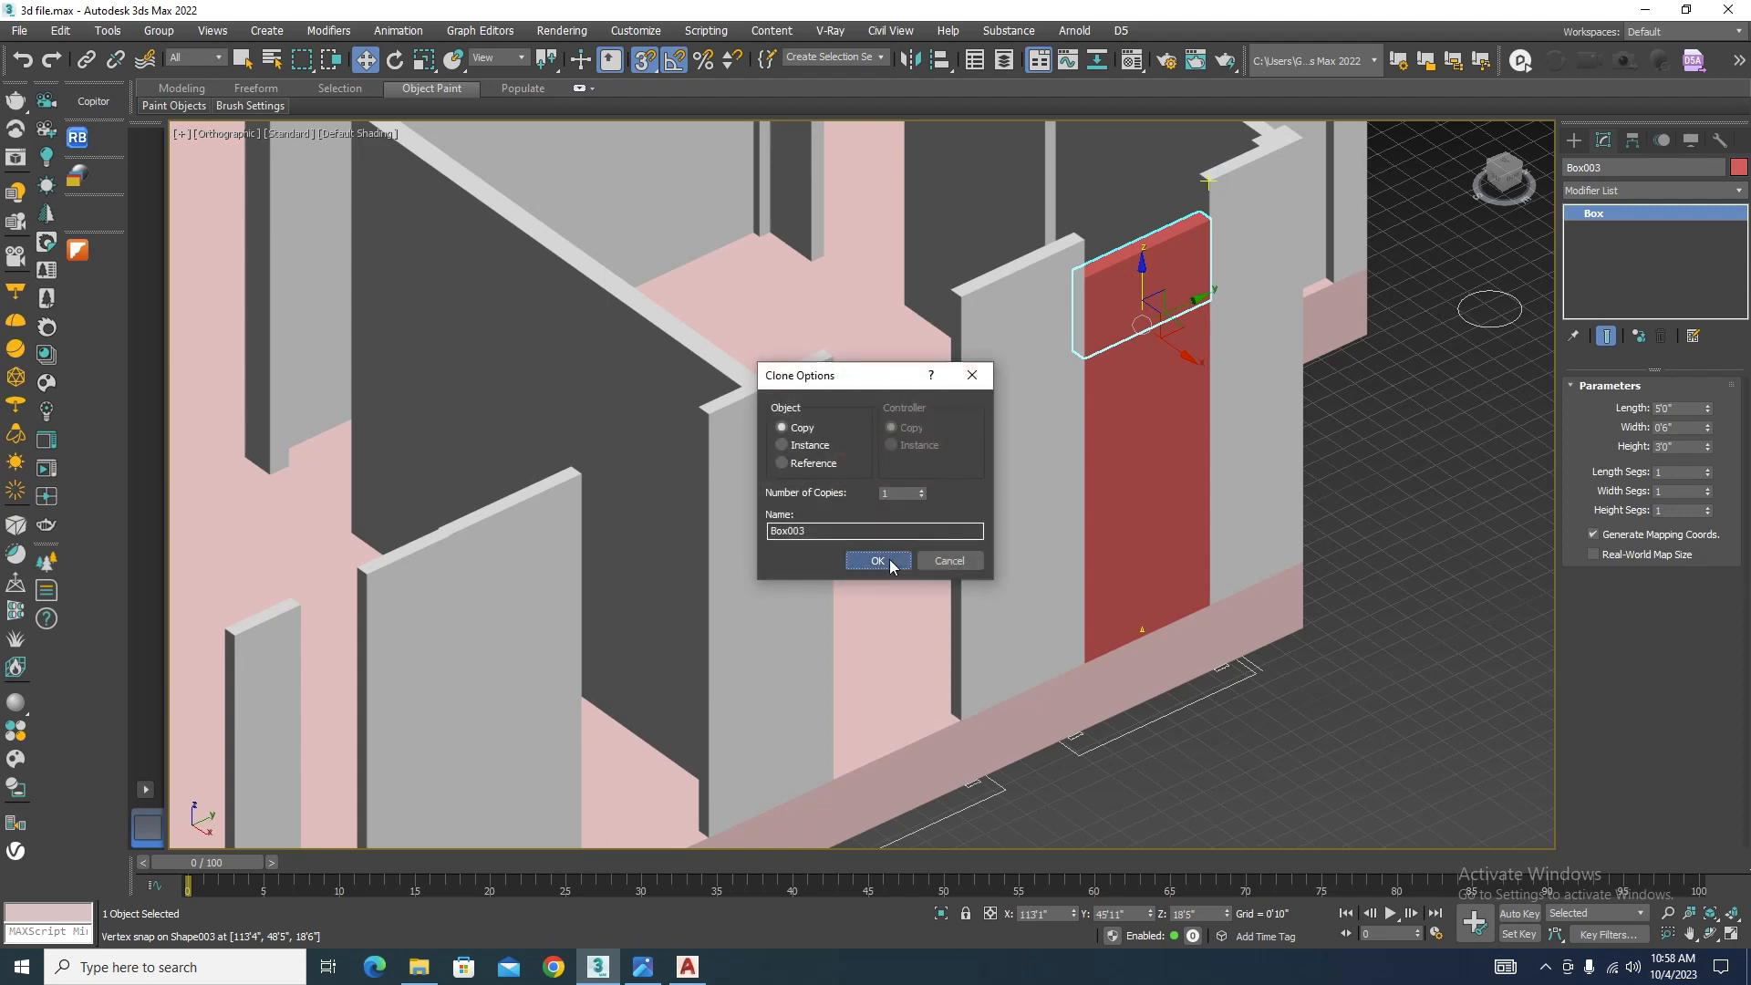
click(877, 560)
scroll(1277, 310, up, 4)
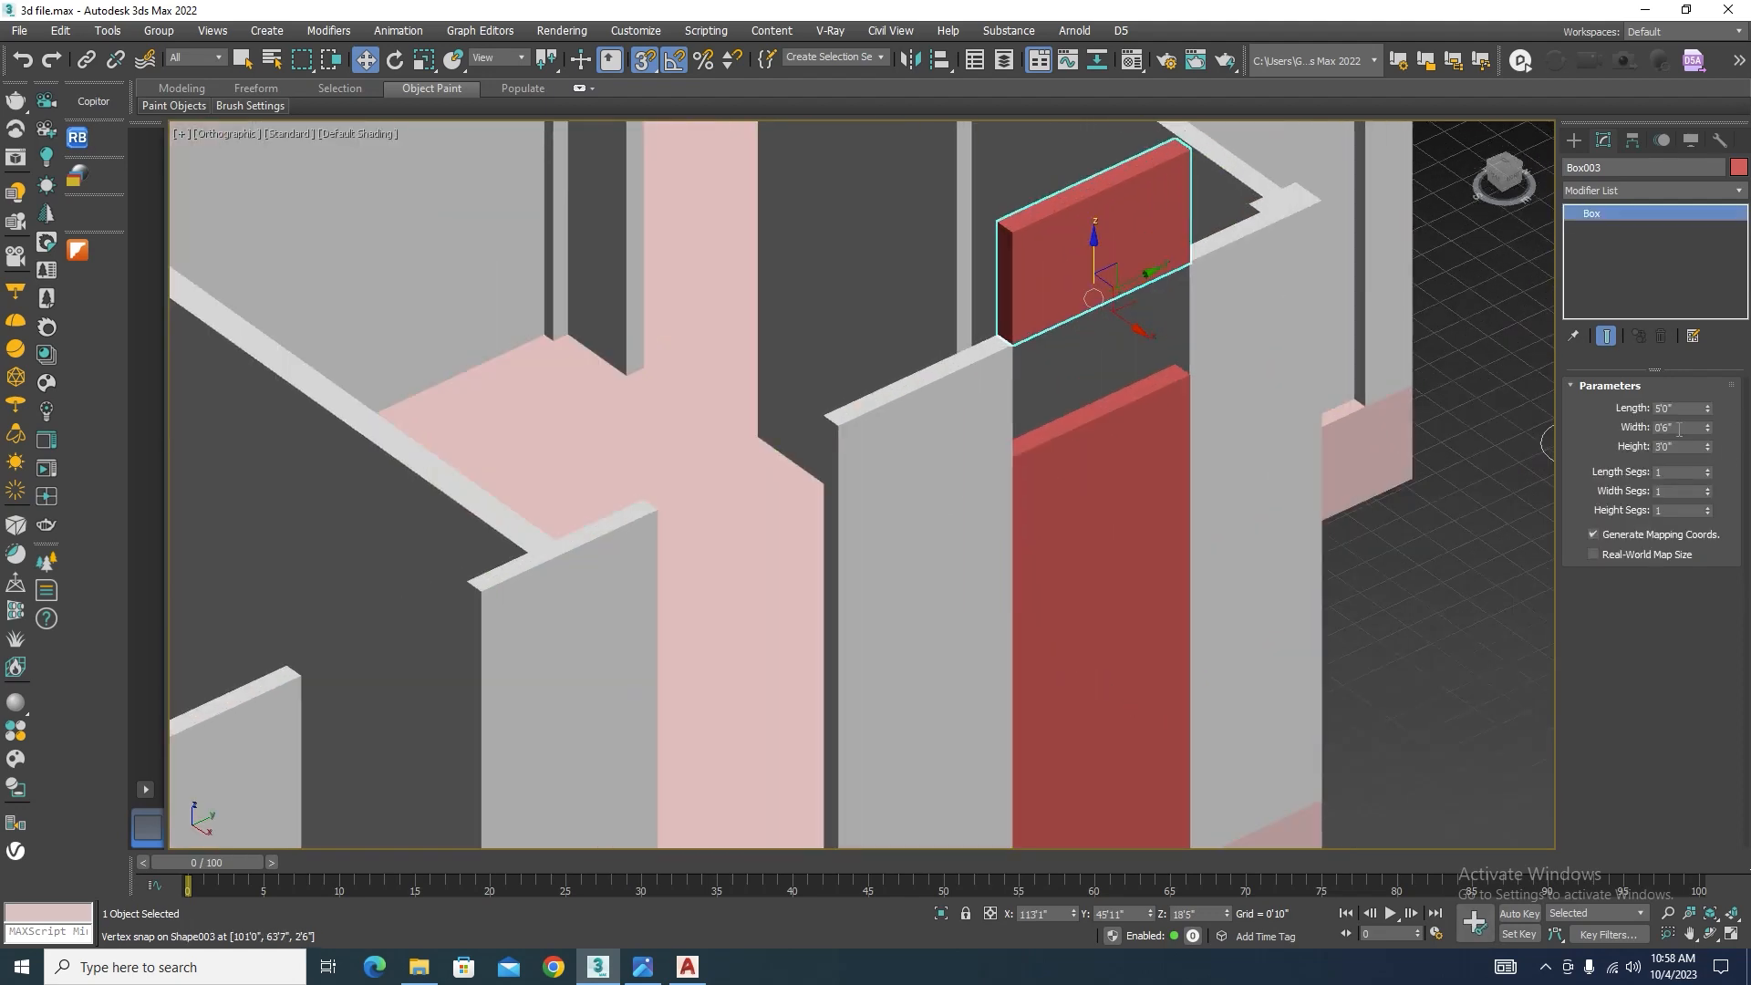
Step: Set the top box's height to 3'0" and snap its top level with the top of the adjoining wall
key(Return)
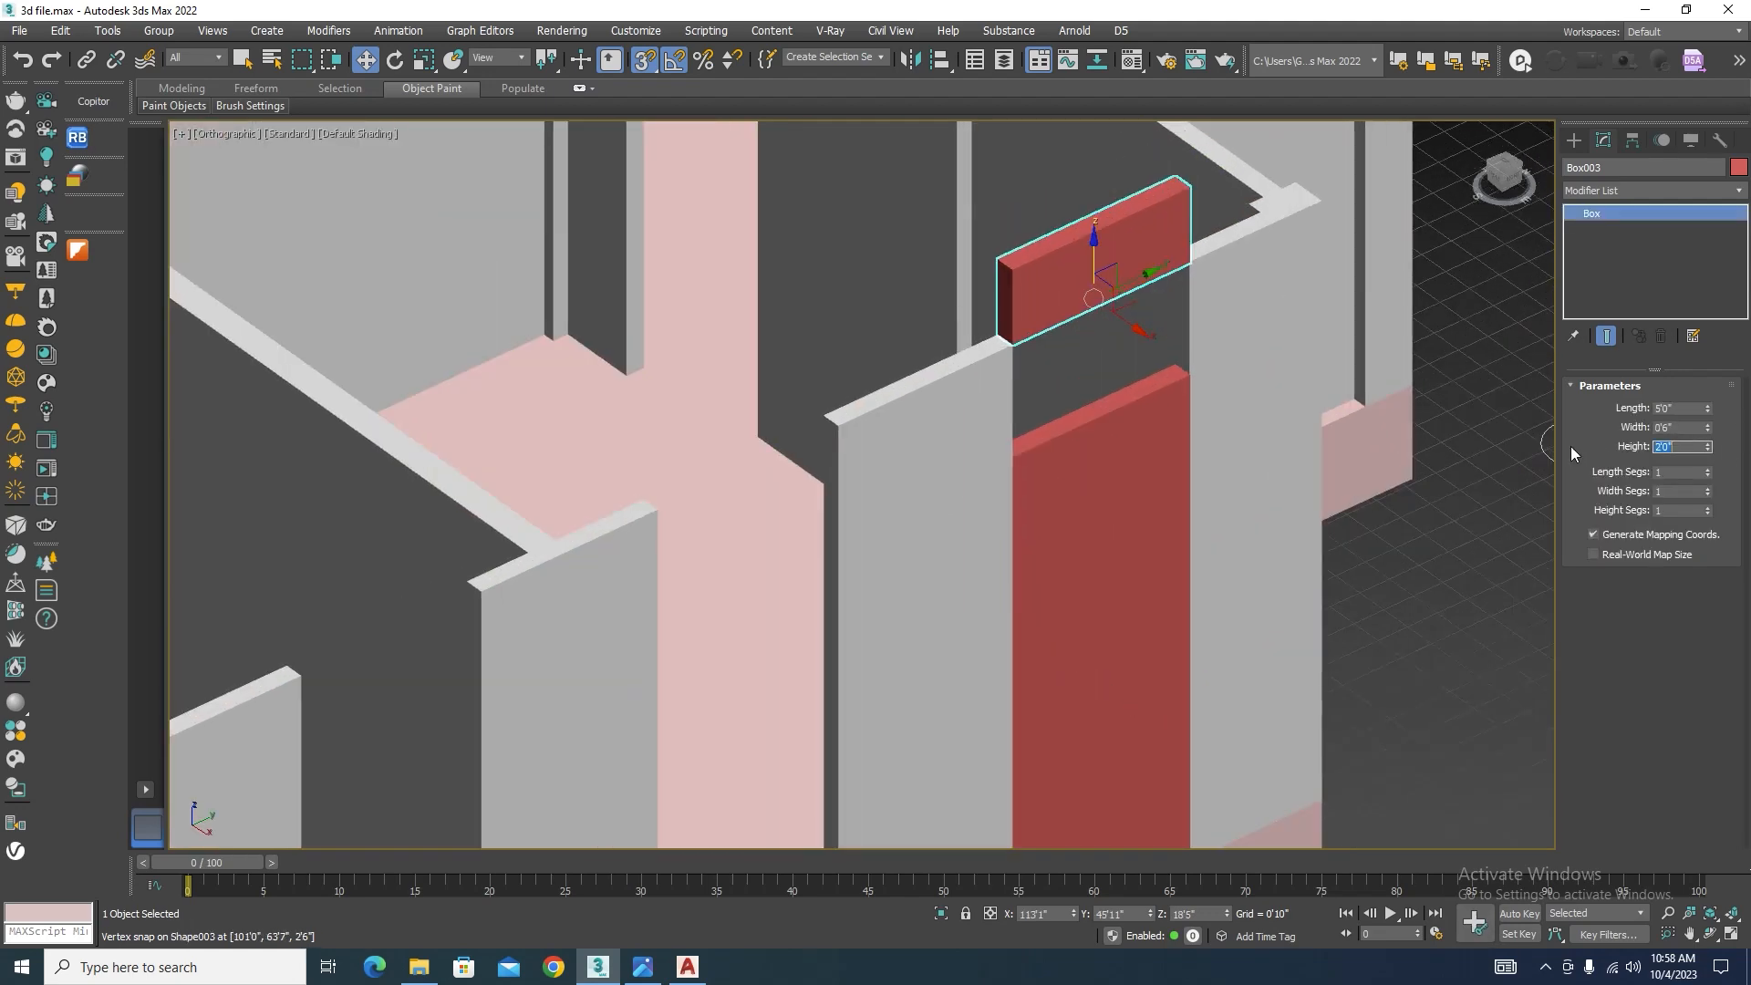
drag(1003, 258, 1015, 337)
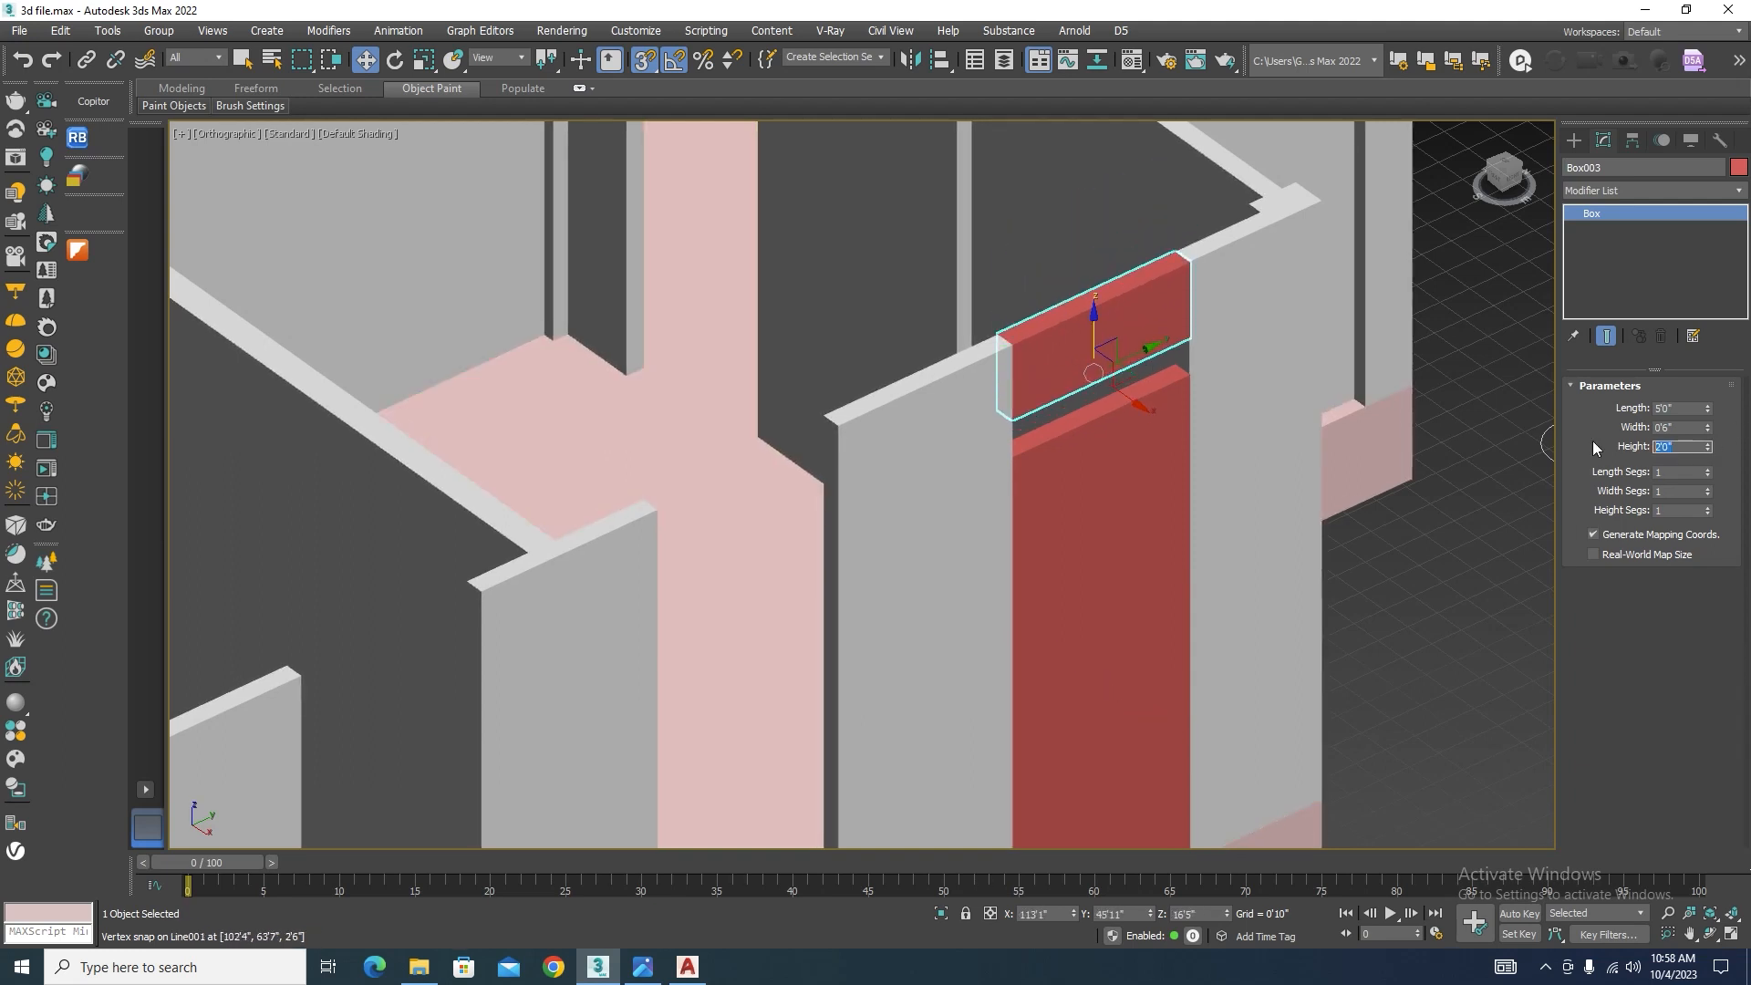
text(3)
key(Return)
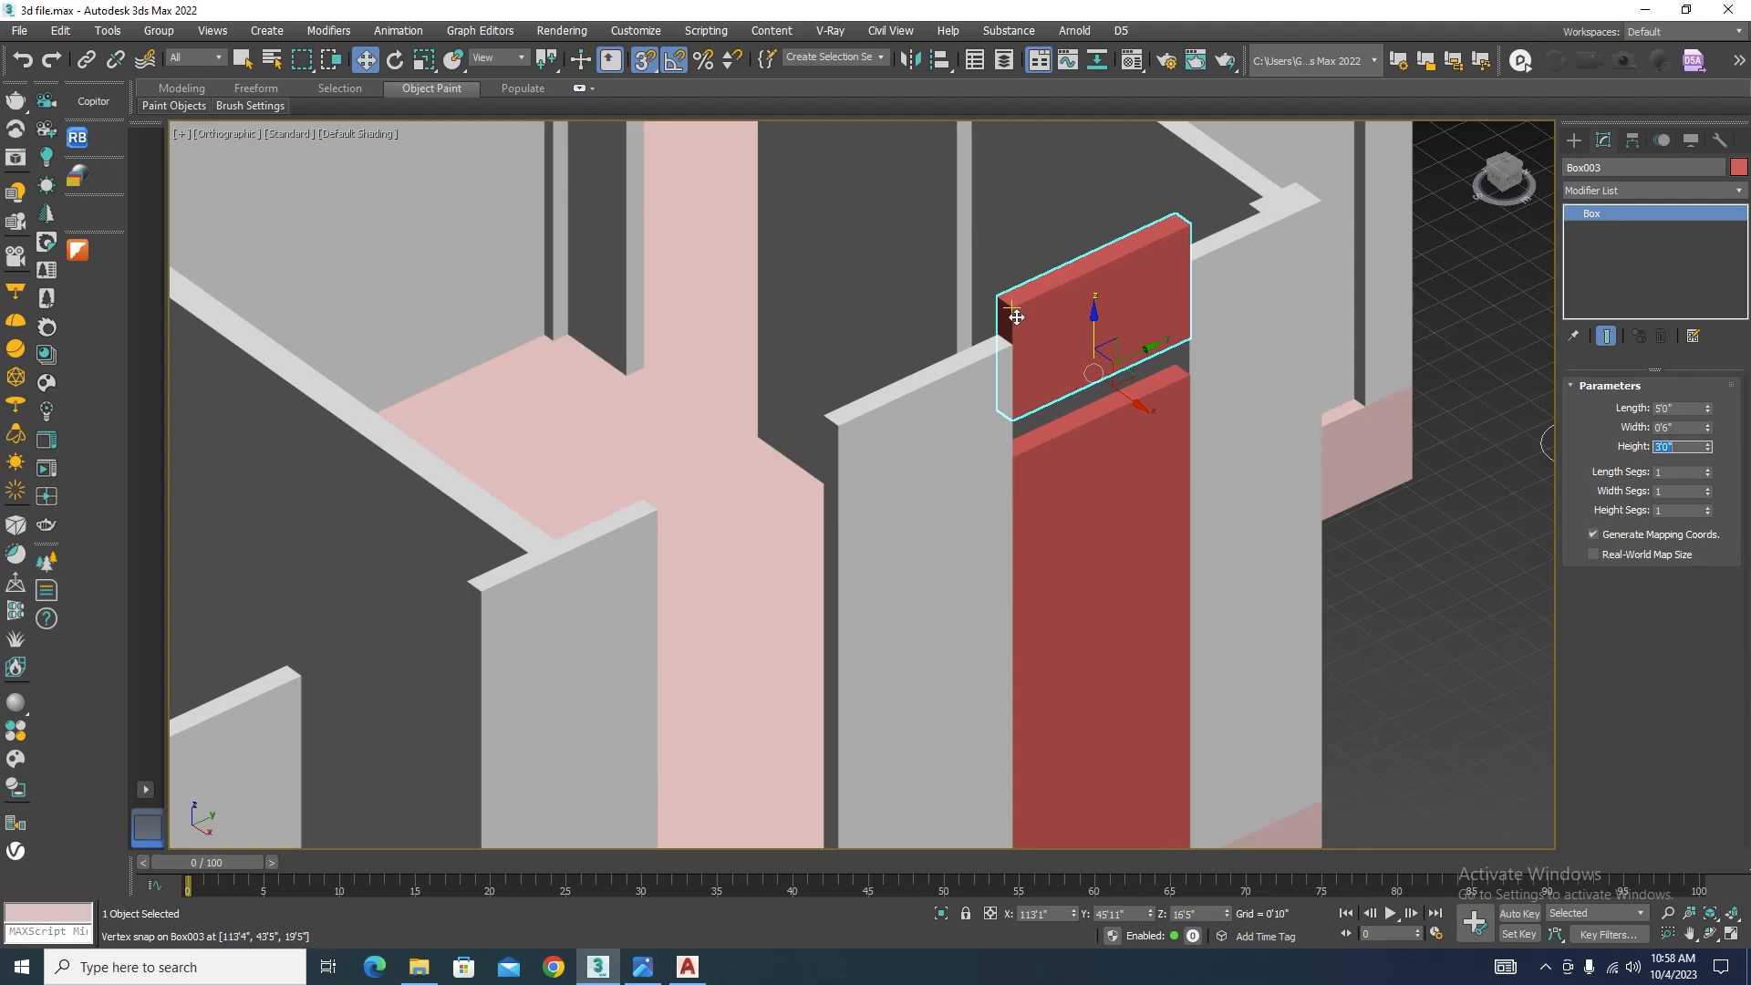
drag(1019, 311, 1016, 344)
scroll(1129, 282, down, 3)
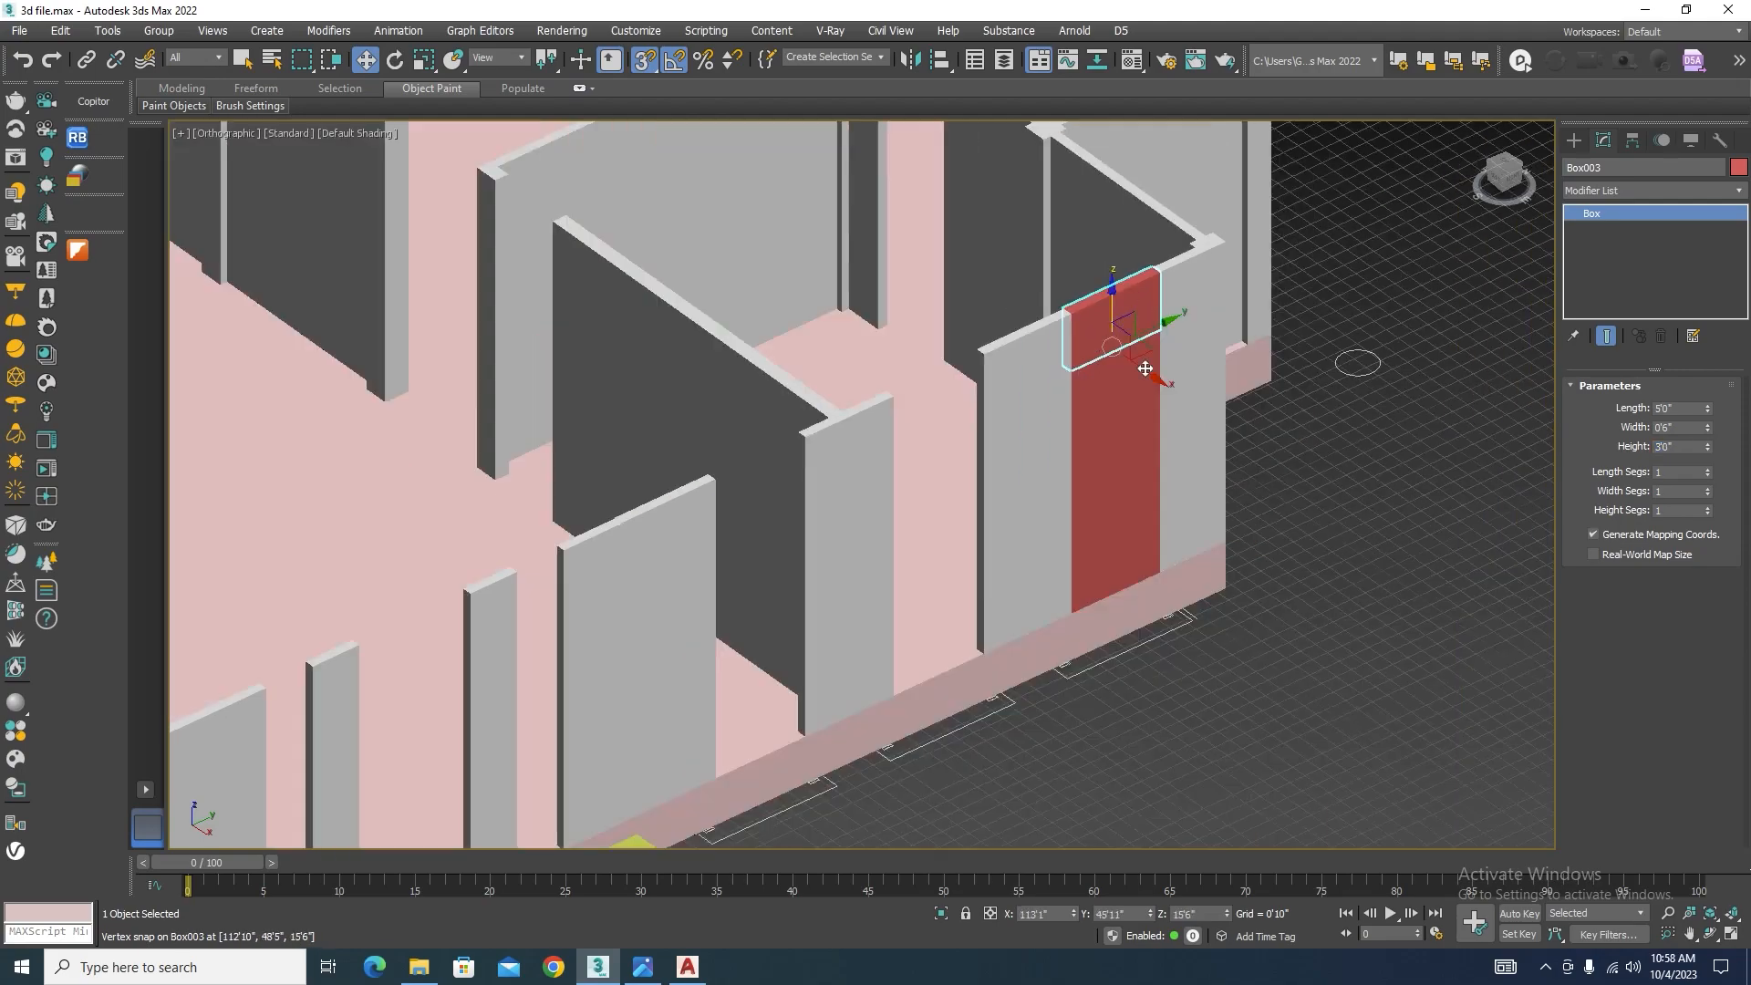
Step: Delete the 10'0" spacer box between the upper and lower boxes to leave the window opening clear
click(1093, 468)
key(Delete)
scroll(1107, 430, down, 5)
alt+middle_drag(1264, 521, 1217, 508)
scroll(1118, 410, up, 5)
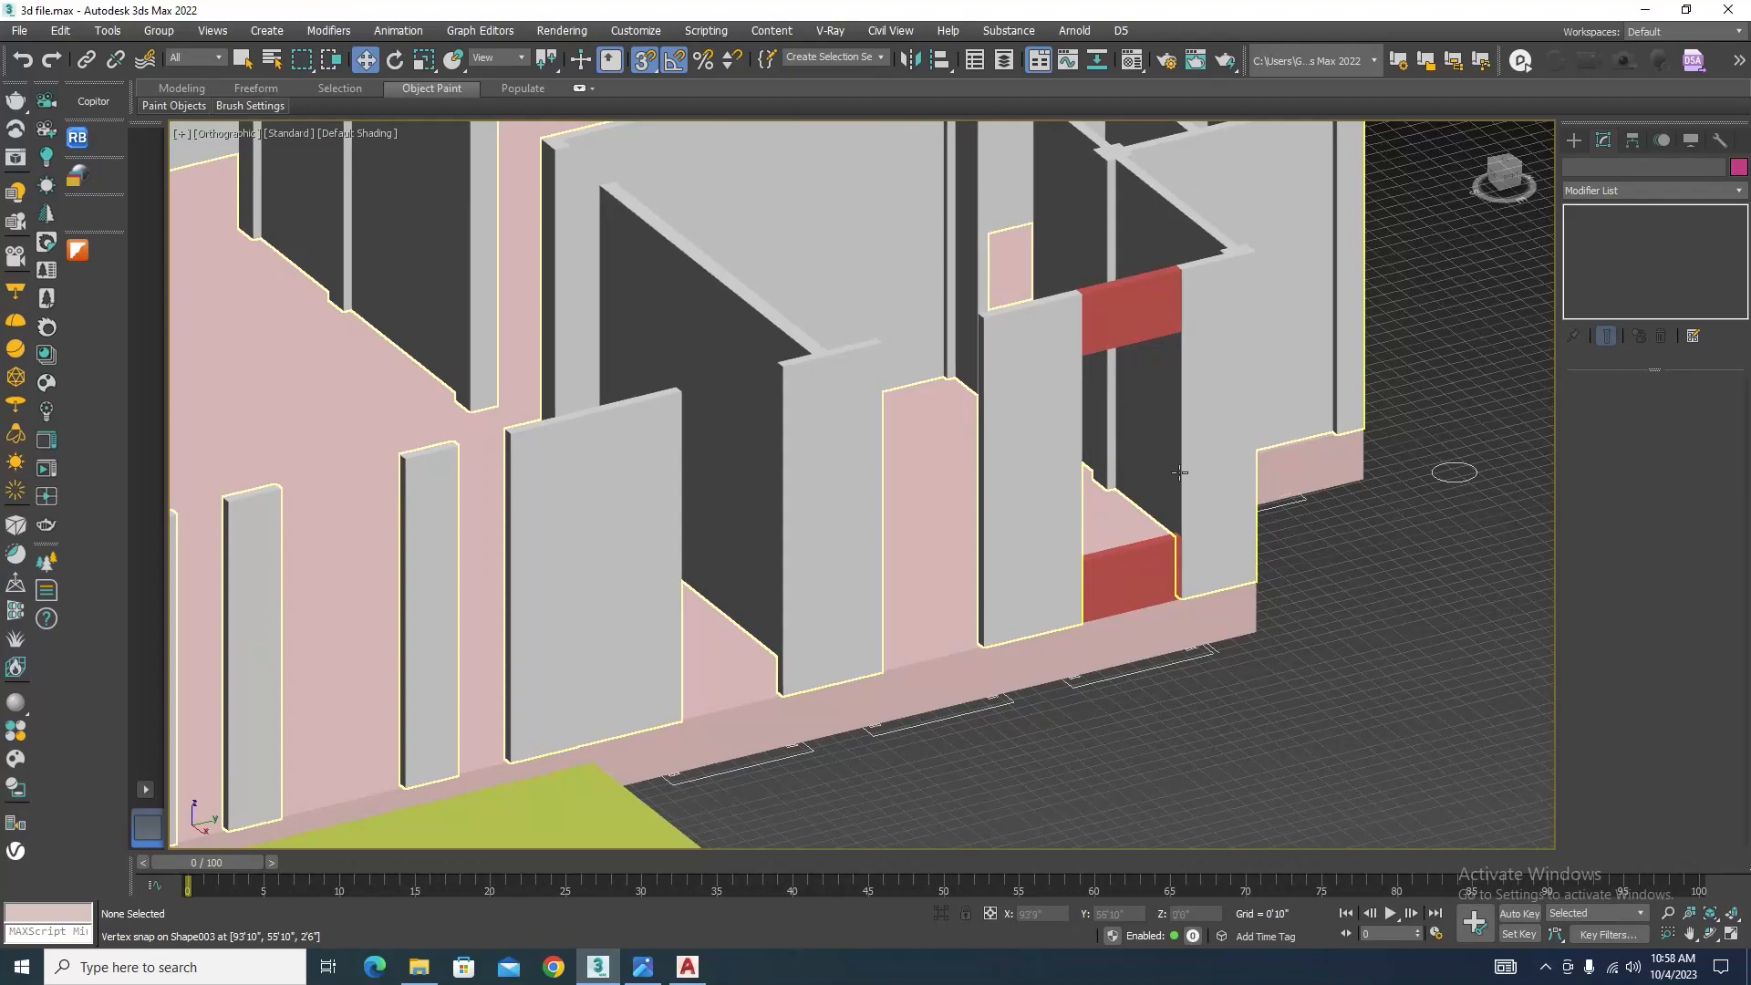
Step: Convert the upper window box to an Editable Poly and attach the lower box to it
click(1122, 324)
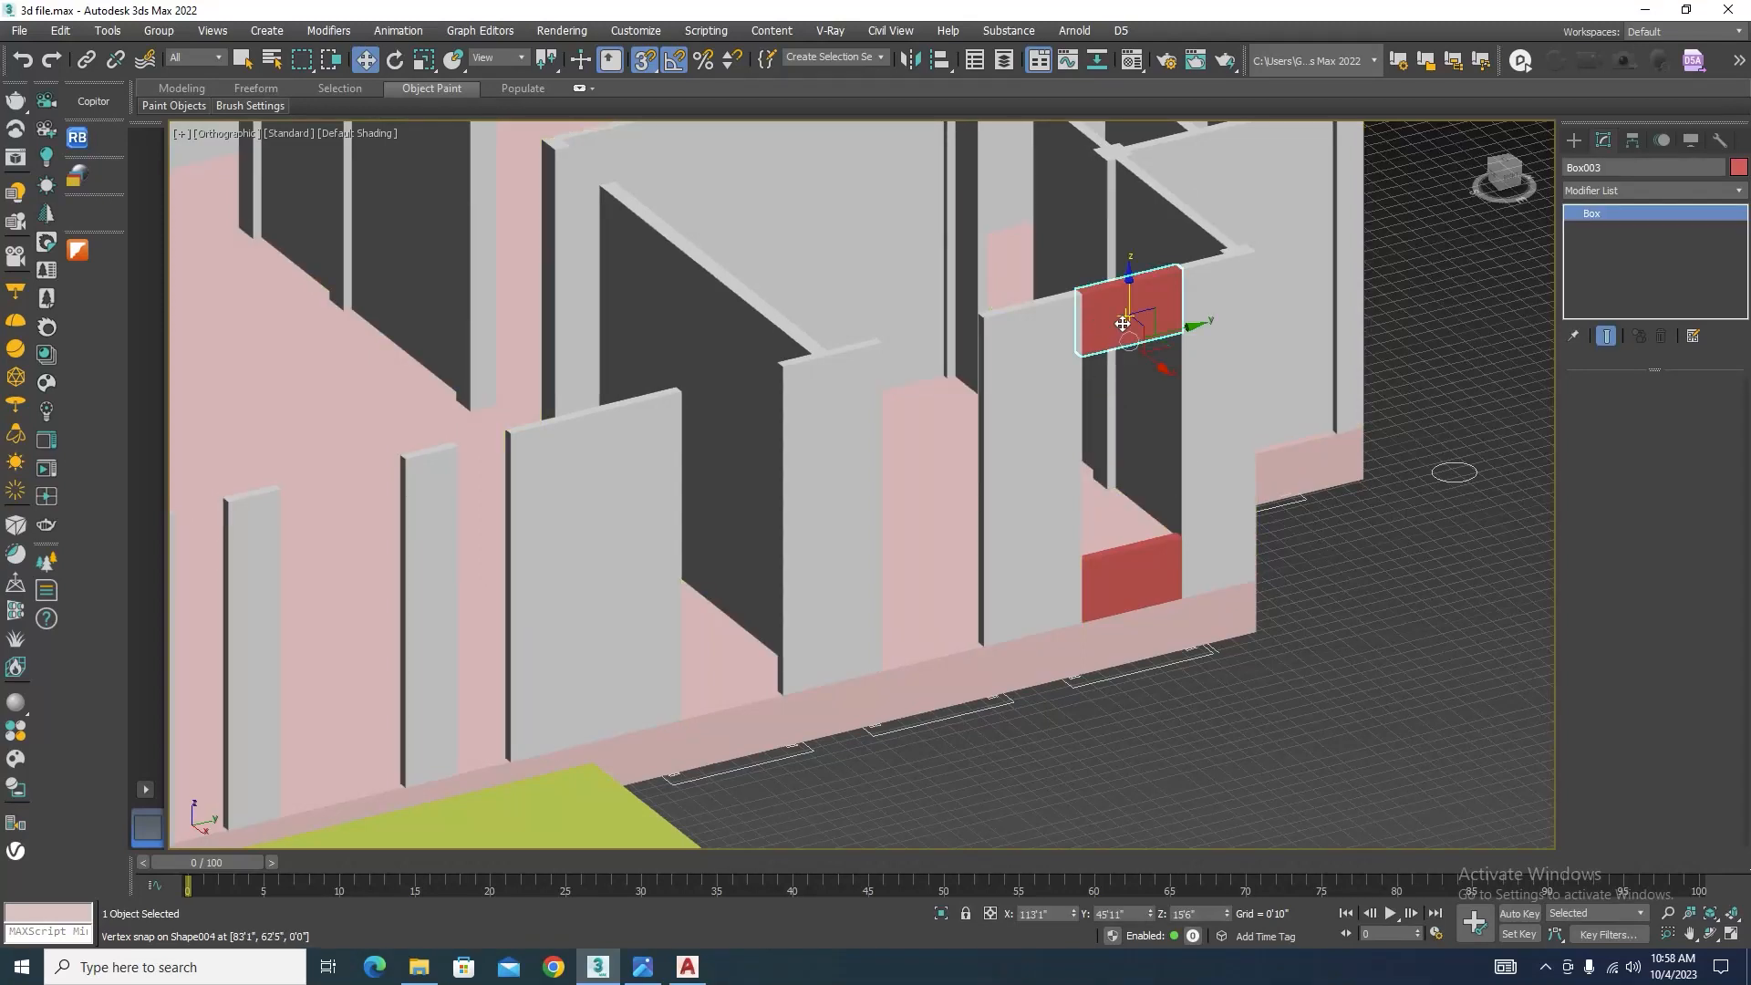
right_click(1325, 550)
mouse_move(1368, 748)
click(1568, 761)
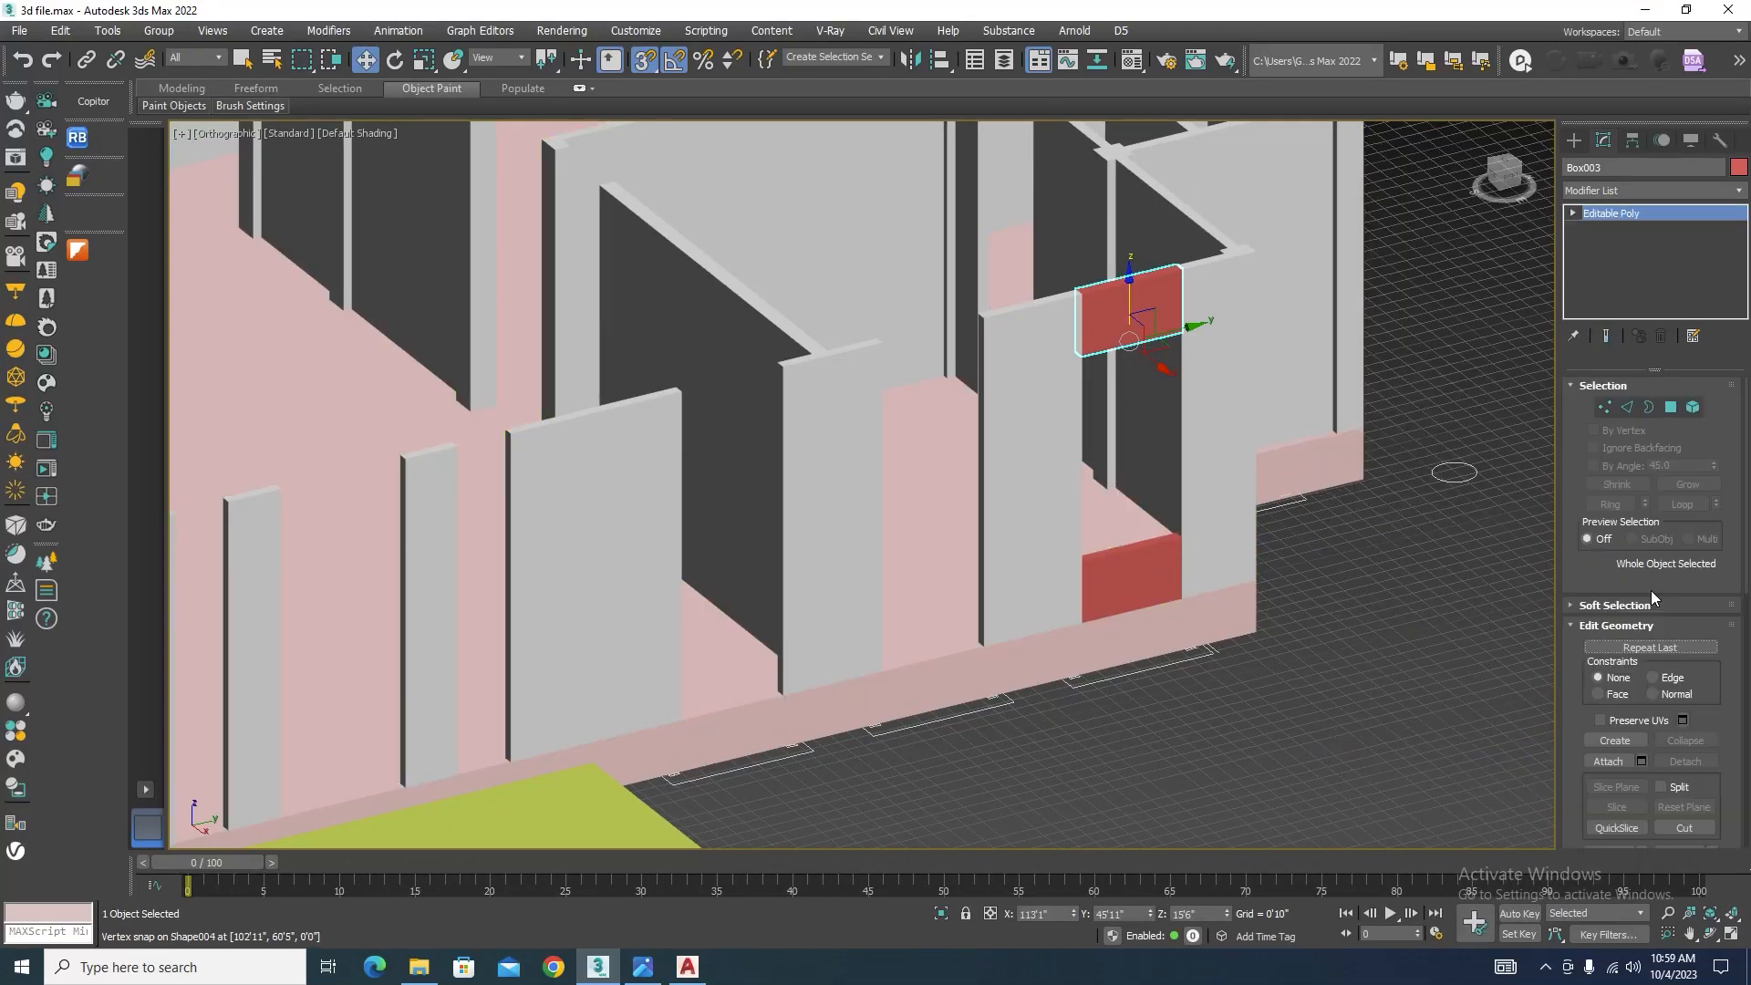
click(1608, 761)
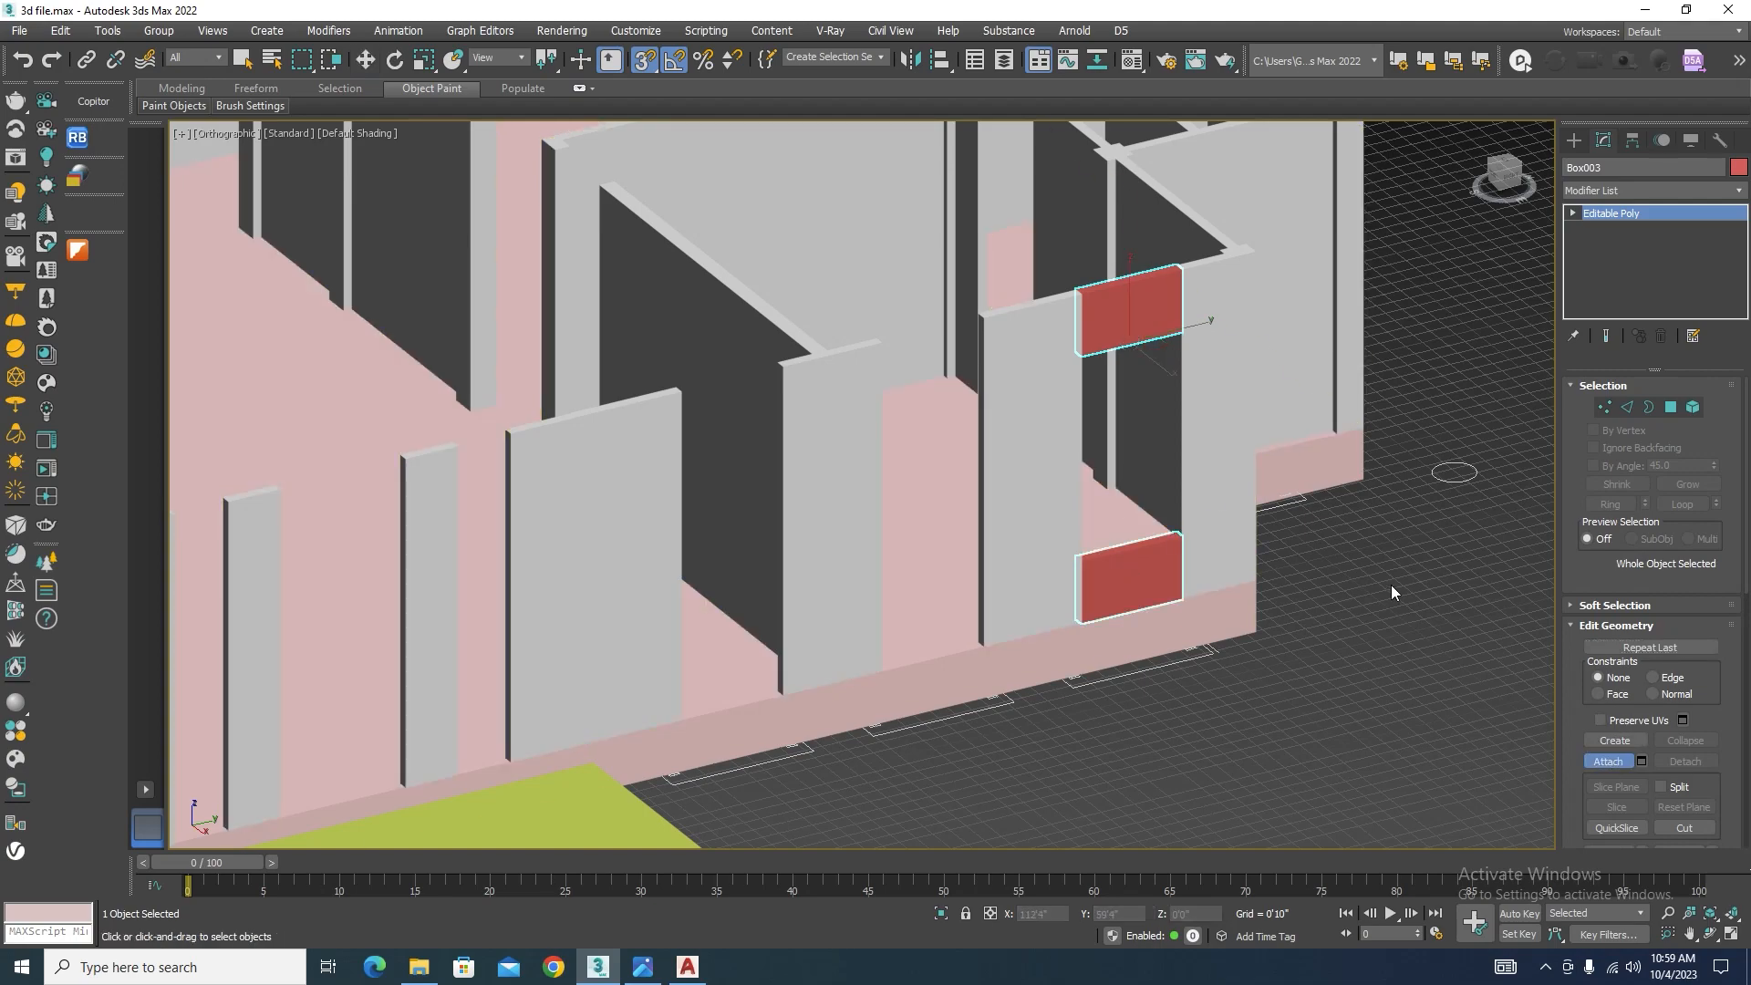
key(w)
Step: In a wireframe top view, copy the joined window boxes to the next opening along the same outer wall
key(t)
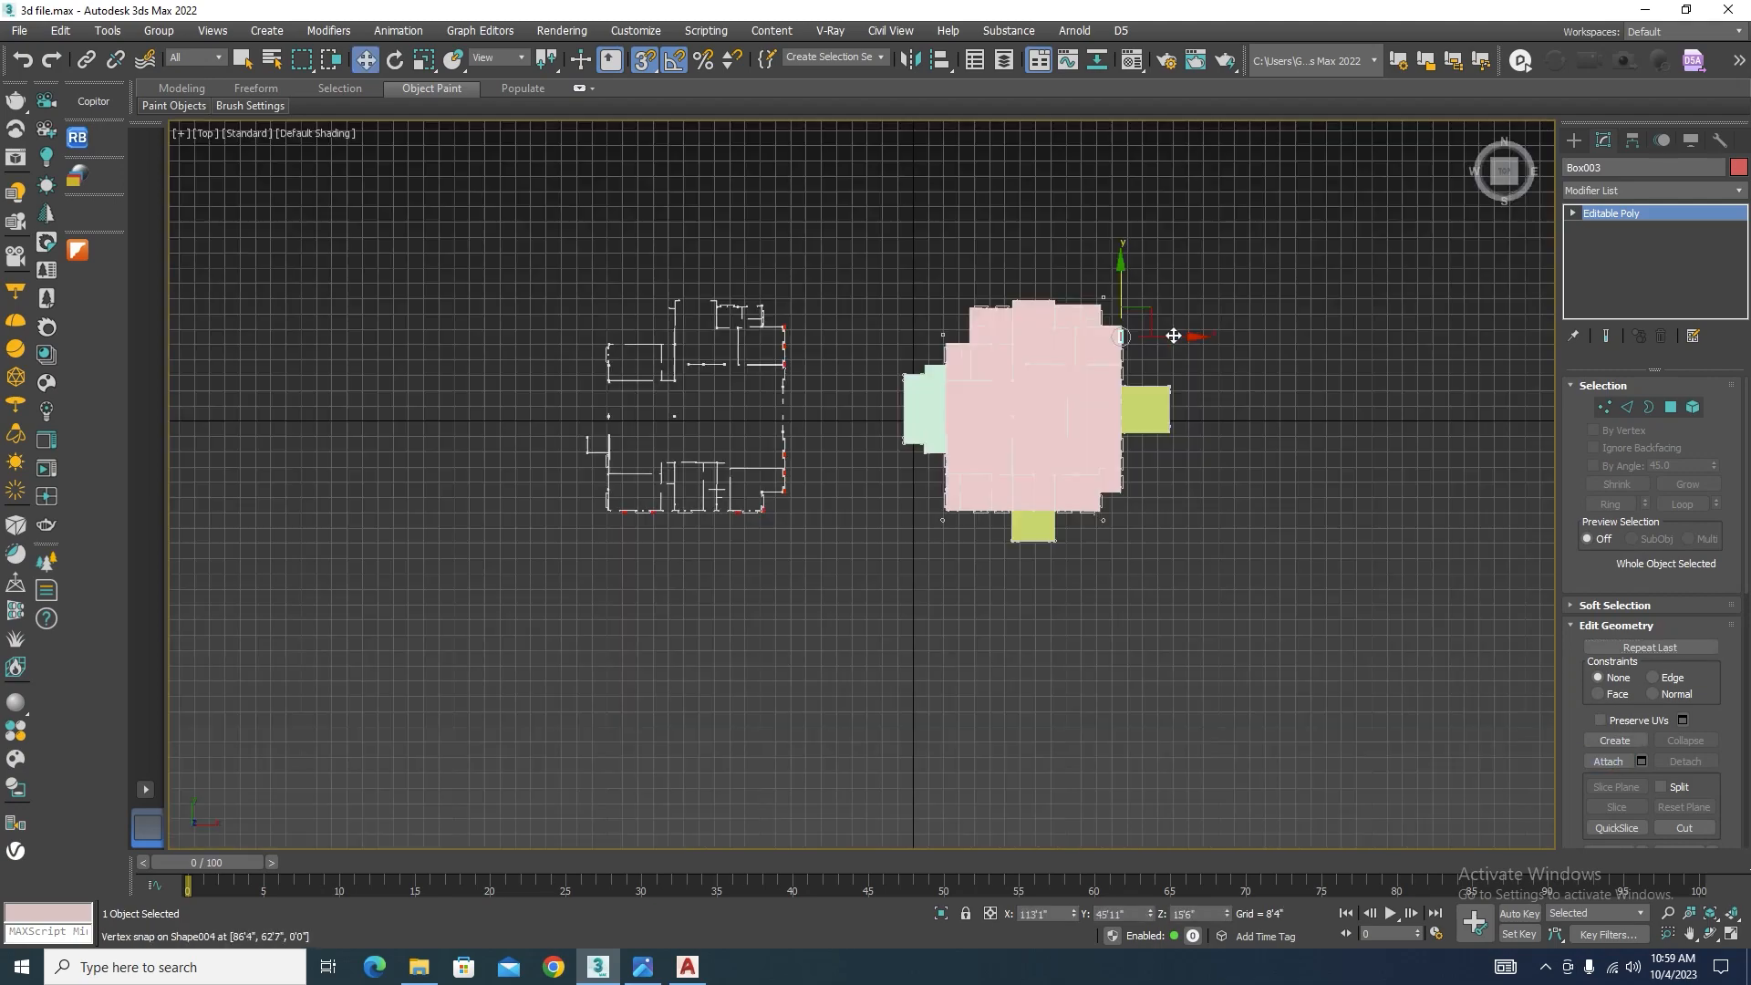
scroll(1172, 336, up, 10)
key(F3)
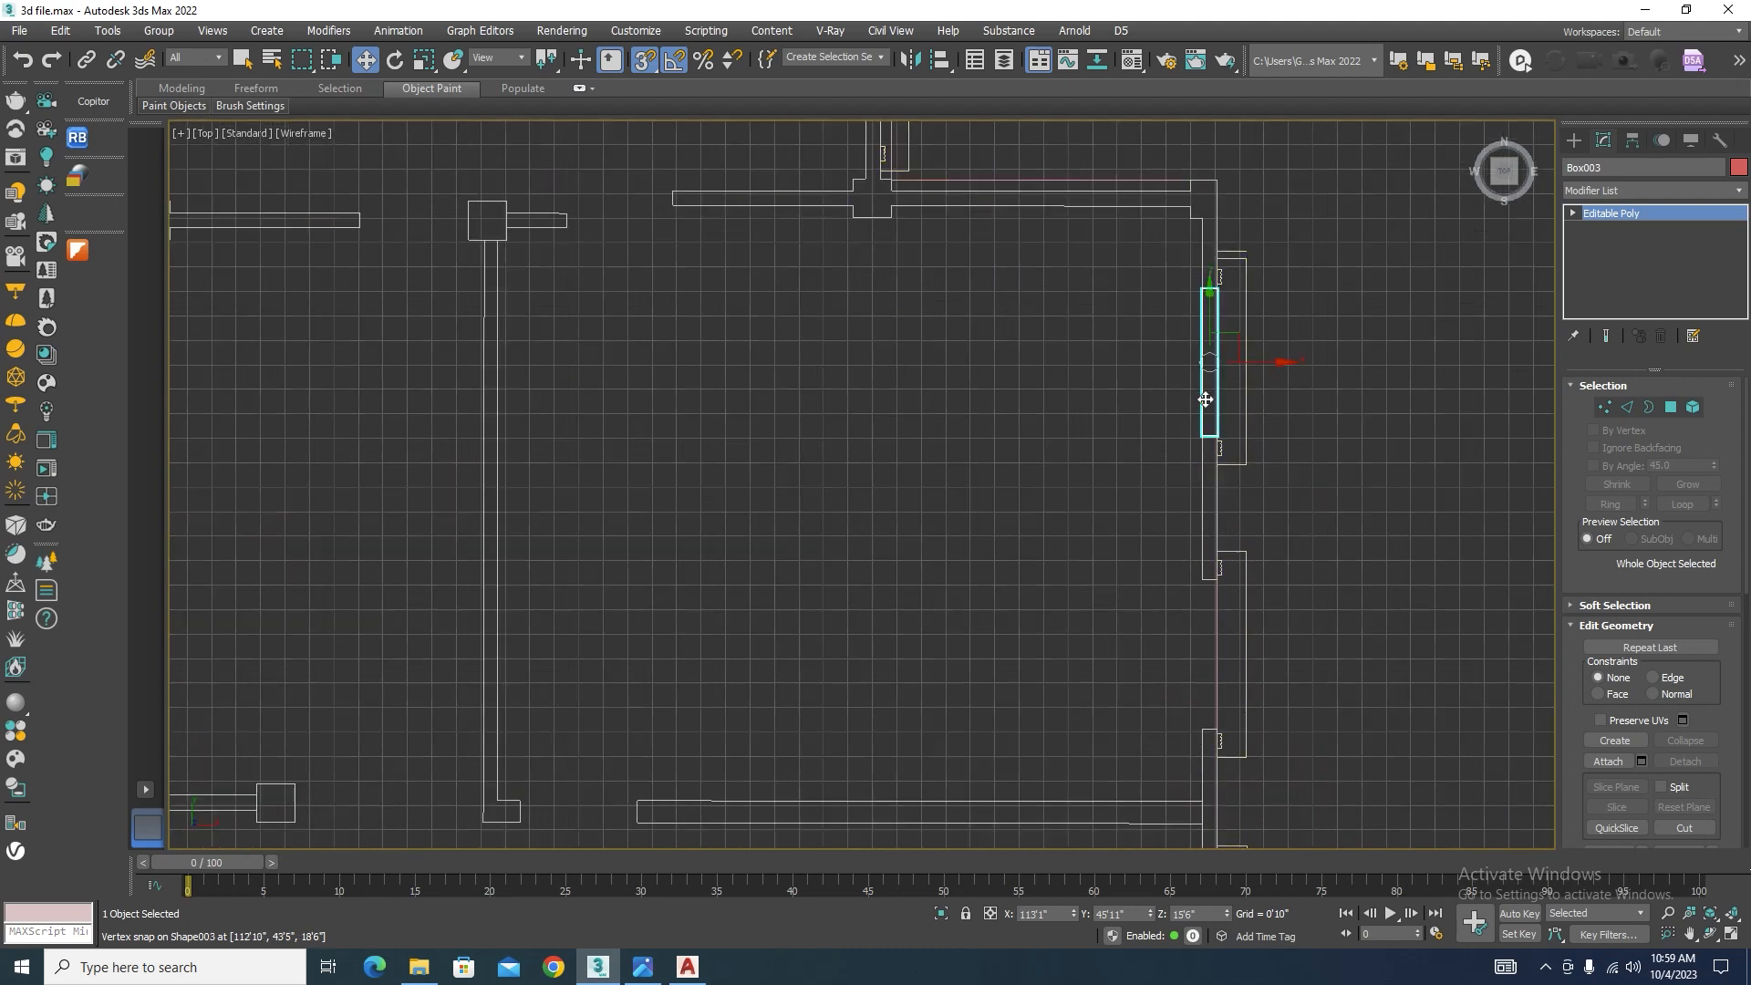
scroll(1204, 410, up, 3)
shift+drag(1173, 171, 1240, 495)
click(877, 561)
scroll(1165, 572, up, 4)
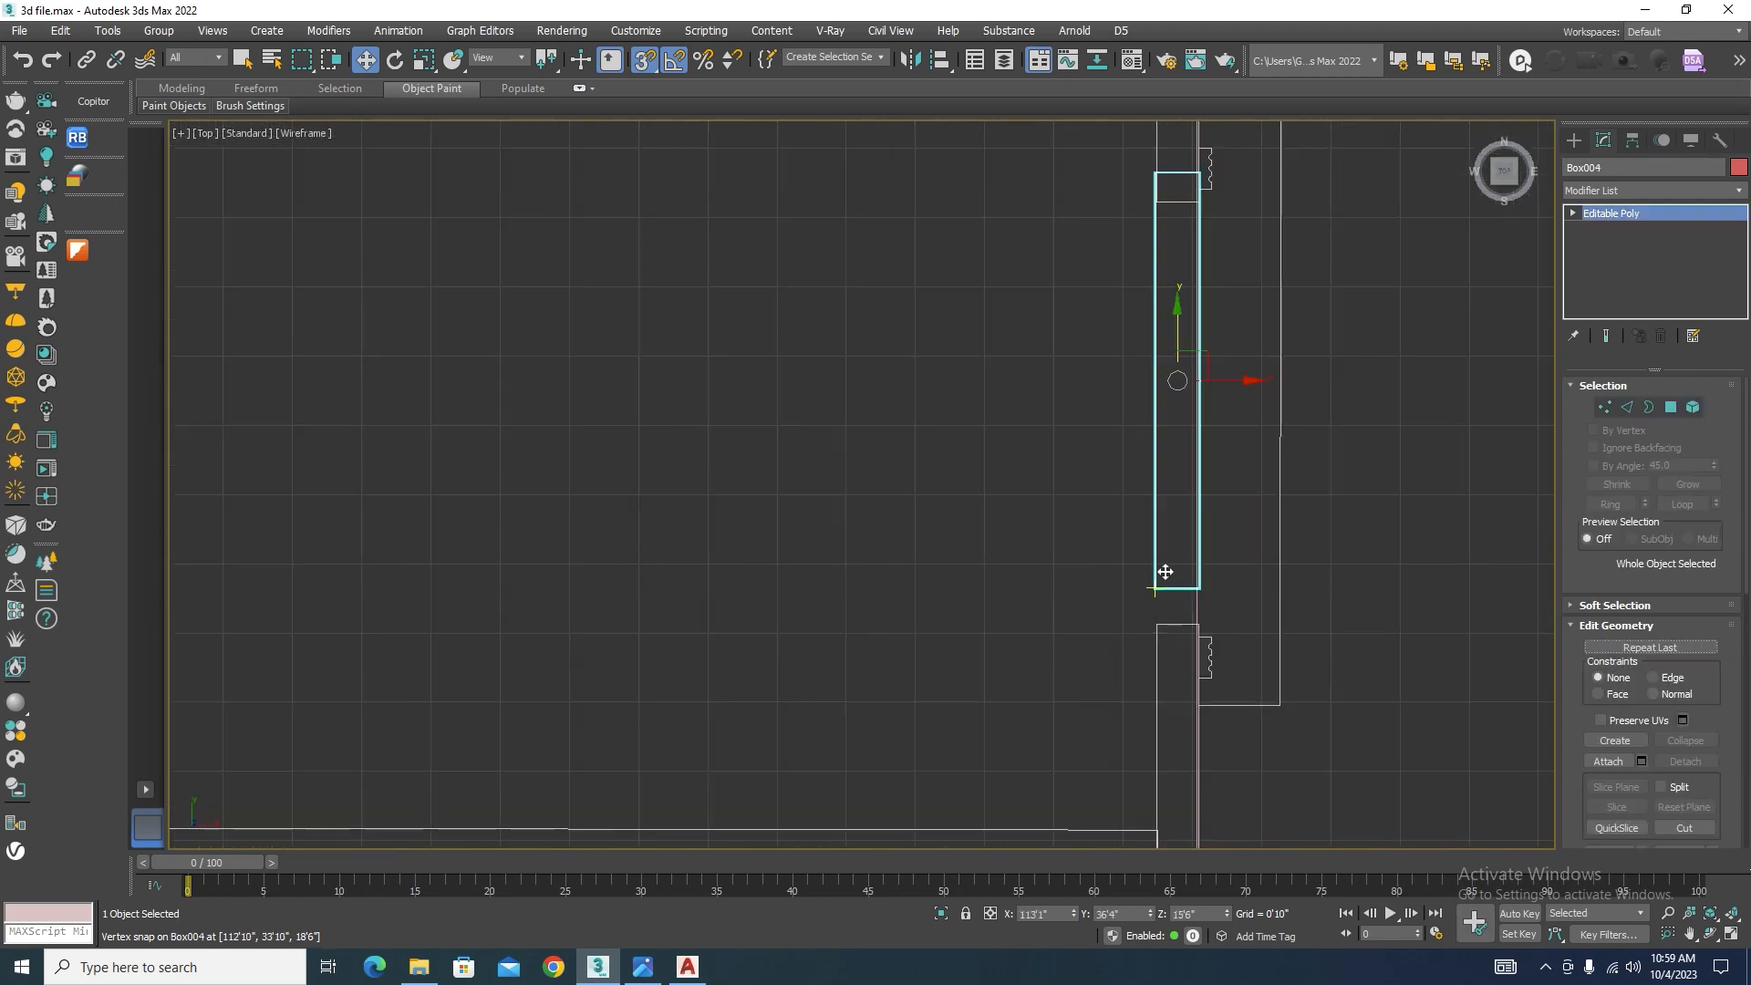
Step: Snap the copied window boxes to the far end of the second opening and align them with the wall's thickness
mouse_move(1157, 591)
mouse_down()
mouse_move(1166, 641)
mouse_move(1149, 604)
mouse_up()
scroll(1165, 648, up, 2)
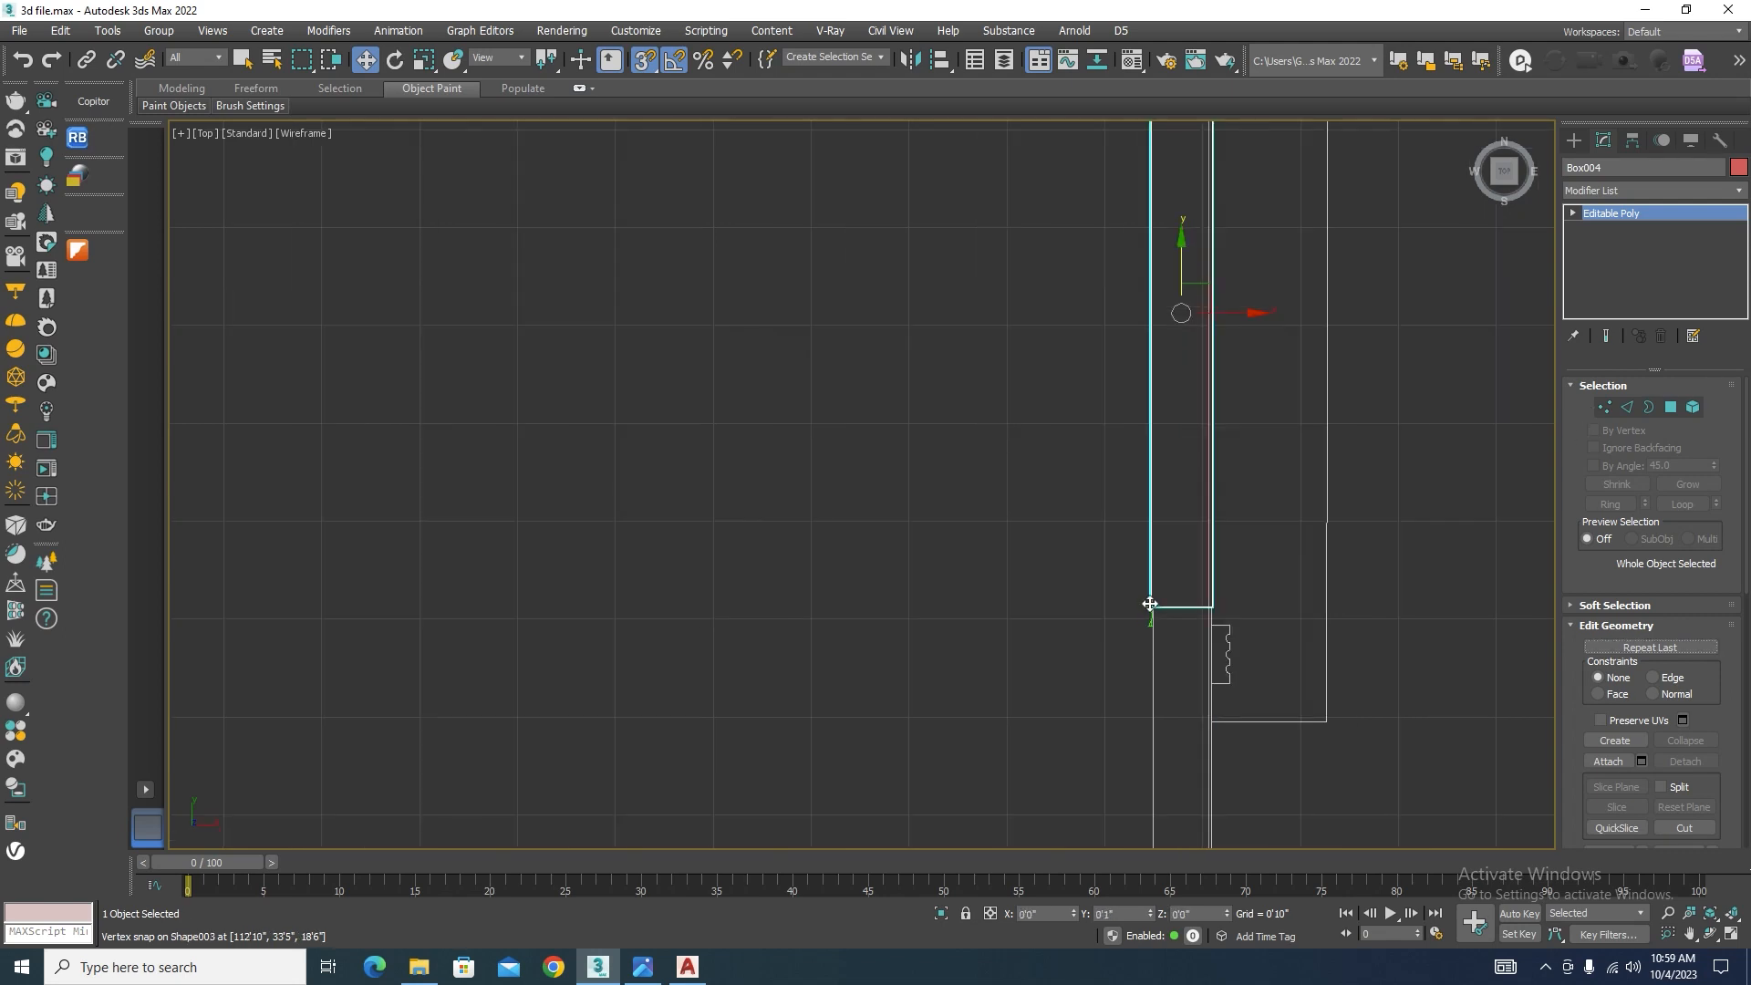
drag(1247, 321, 1158, 575)
scroll(1268, 538, up, 2)
scroll(1158, 574, down, 3)
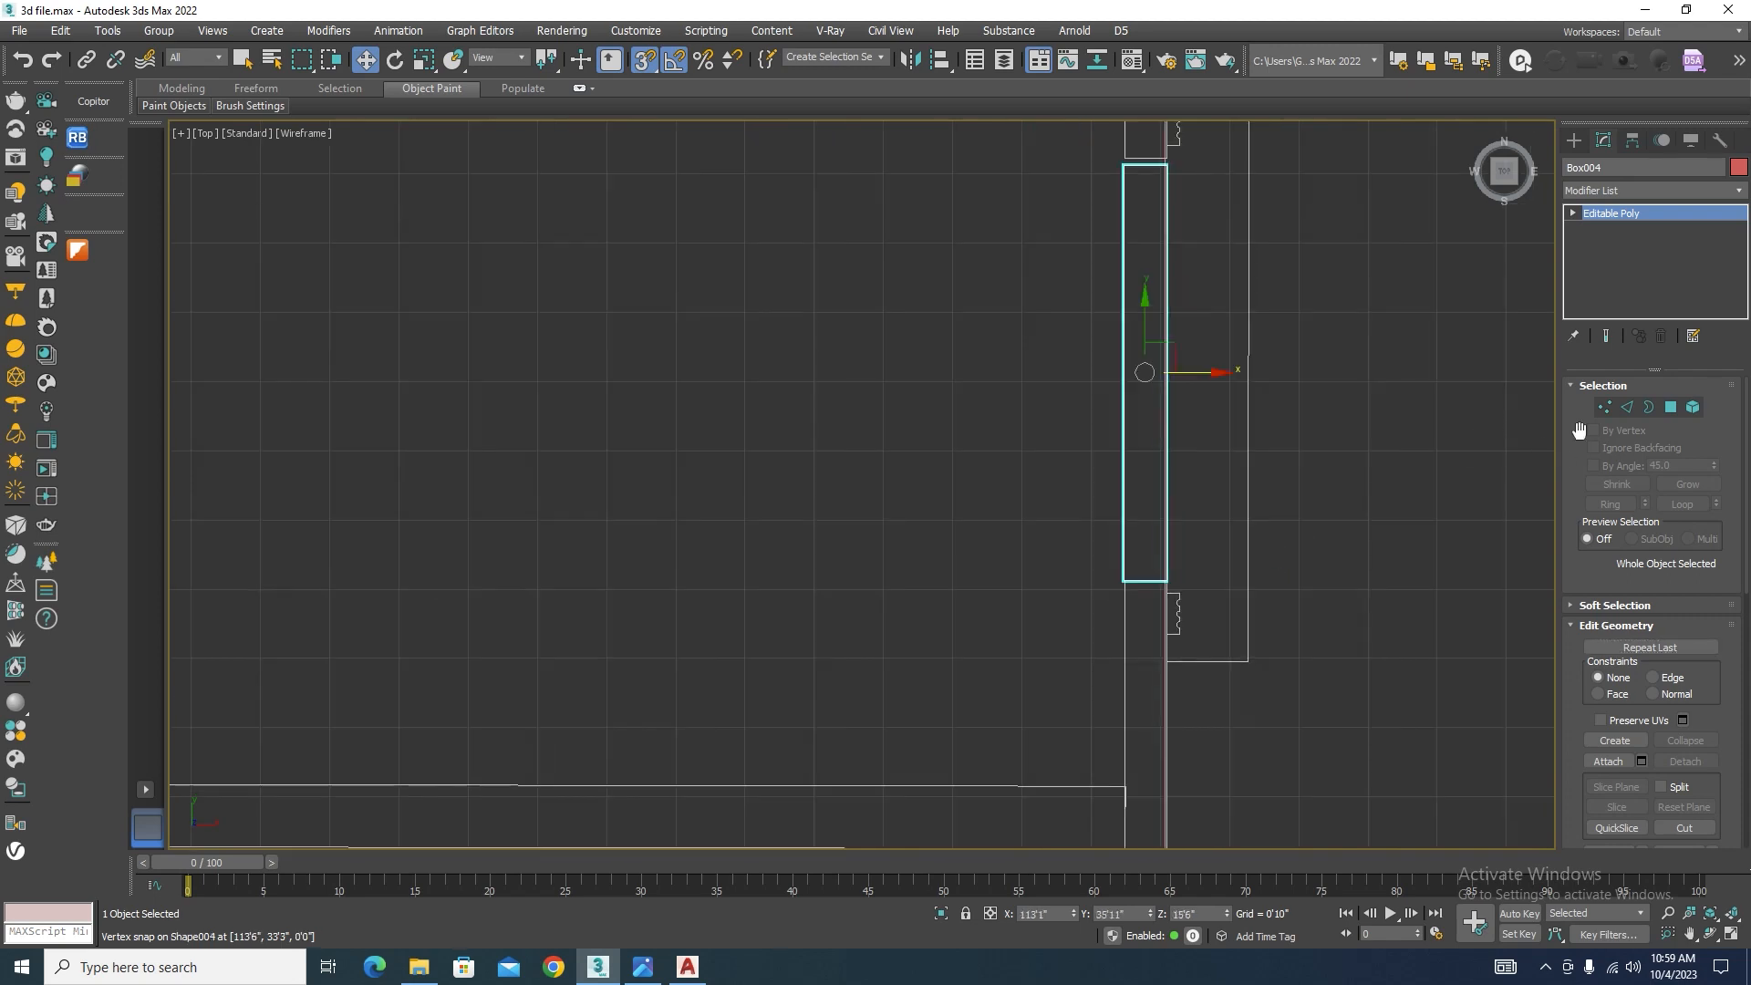
Step: Move the vertices at the copy's near end so its length matches the edge of the second opening
click(1611, 406)
scroll(1062, 483, down, 4)
scroll(1099, 338, up, 5)
drag(1203, 488, 1062, 602)
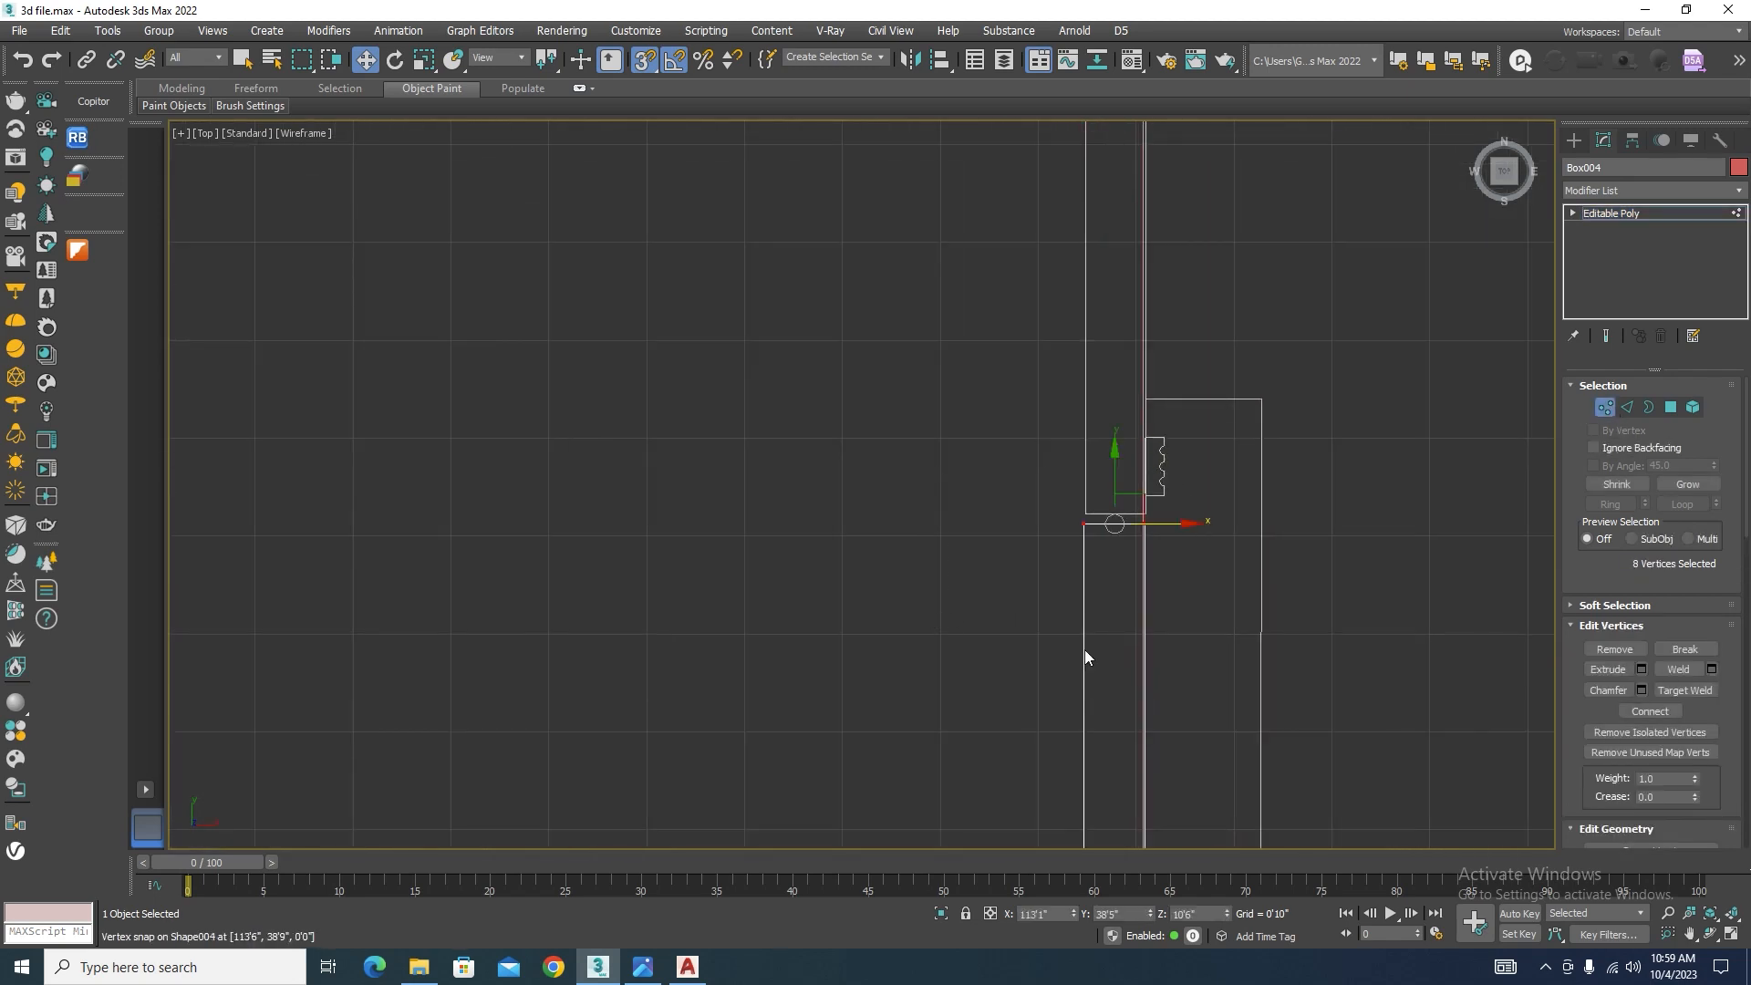
scroll(1118, 529, up, 5)
drag(1078, 395, 967, 426)
scroll(933, 301, down, 3)
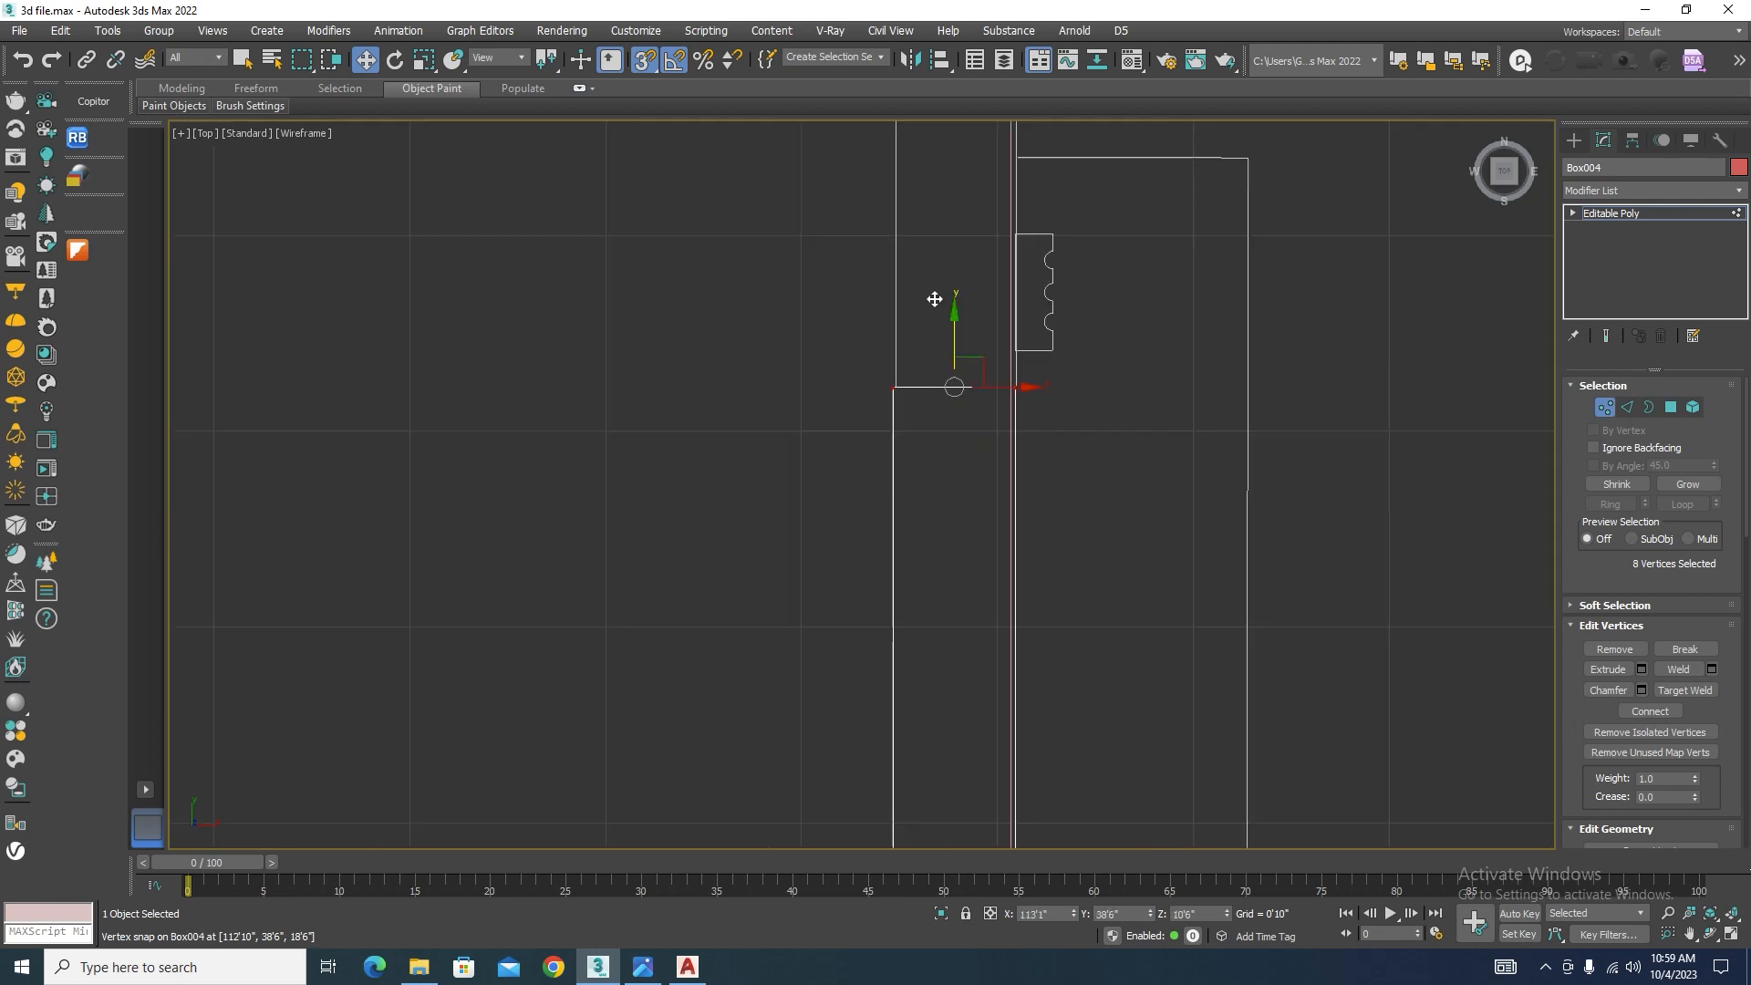
click(1611, 408)
scroll(957, 310, down, 4)
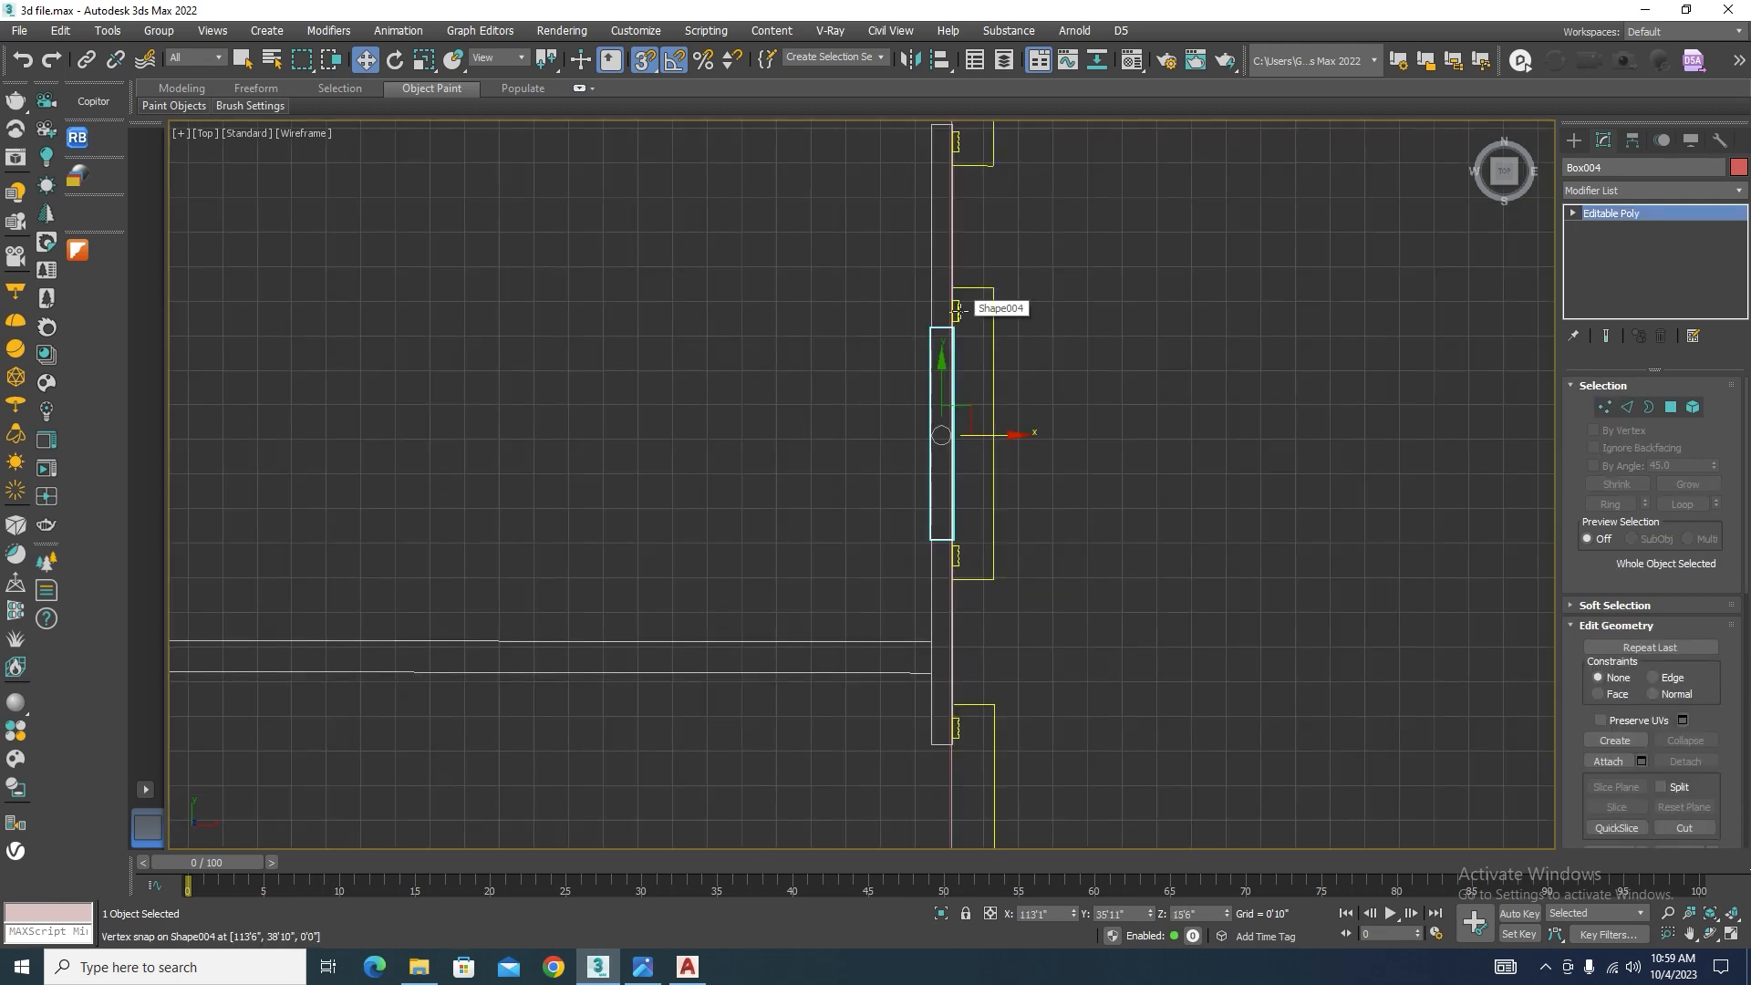
Step: Copy the adjusted window boxes to the third opening along the wall and show the facade shaded in an angled view
scroll(958, 310, down, 5)
scroll(940, 322, up, 2)
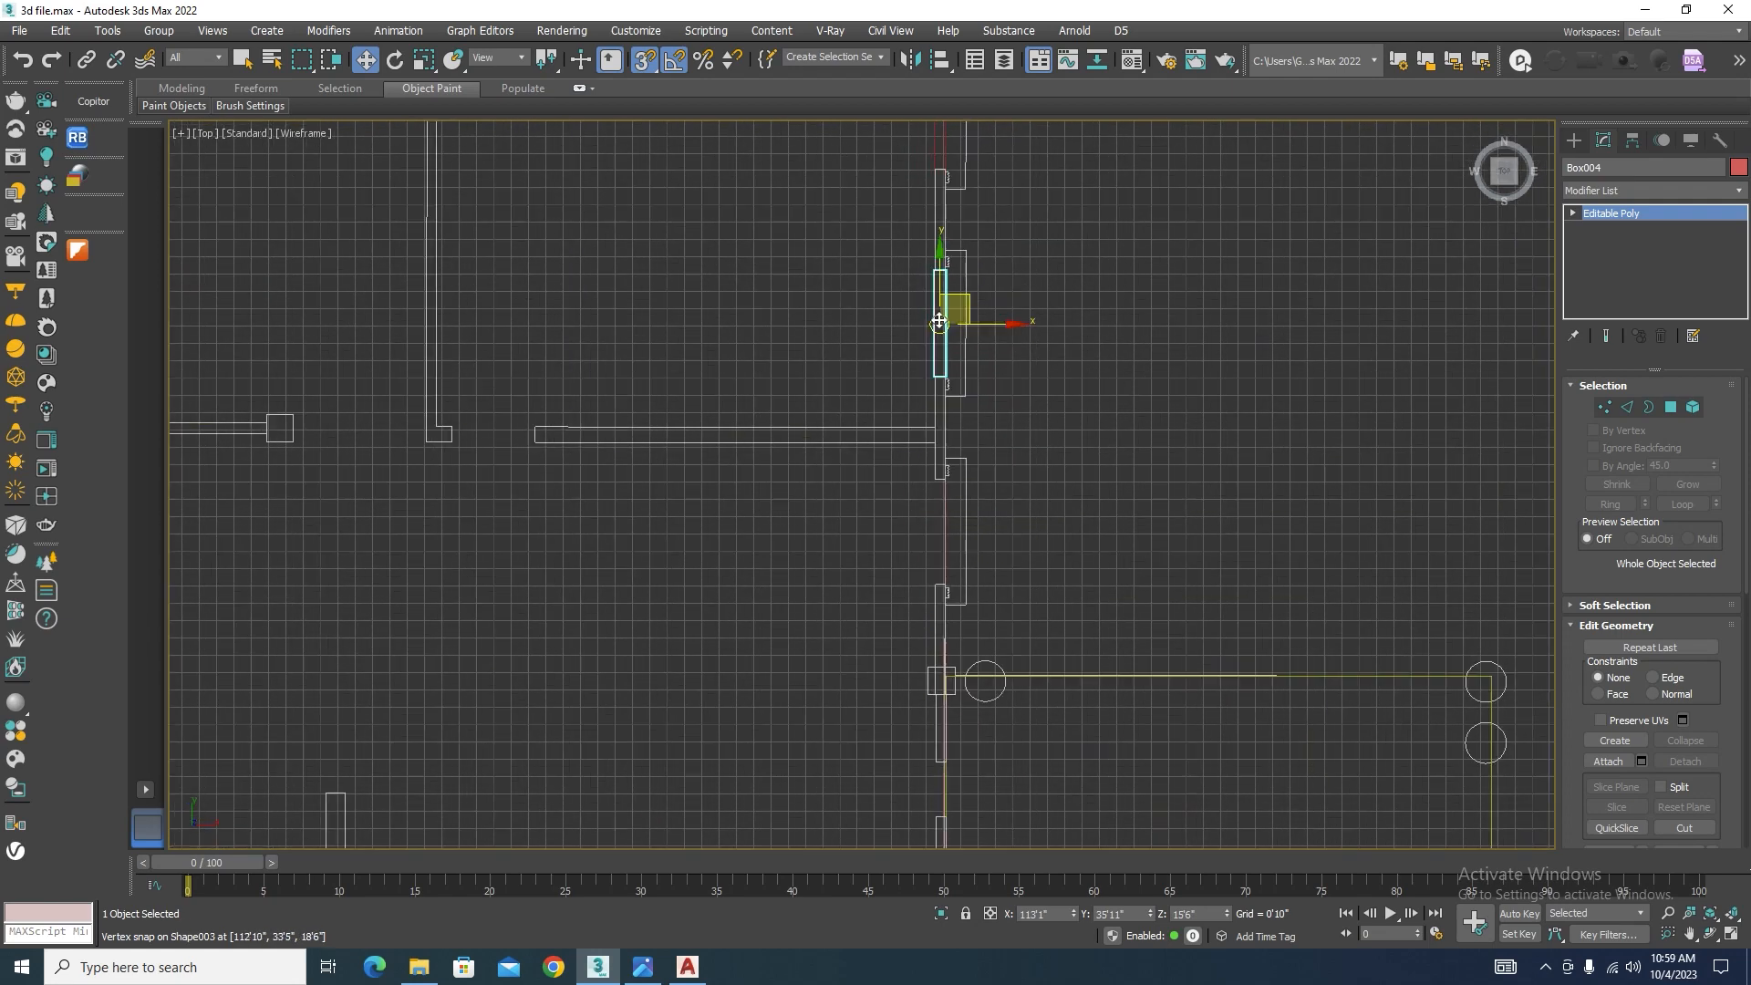
shift+drag(935, 277, 929, 608)
click(879, 561)
scroll(936, 583, up, 4)
scroll(1027, 310, down, 5)
alt+middle_drag(1102, 550, 978, 475)
key(F3)
scroll(1028, 501, up, 3)
scroll(1218, 522, down, 3)
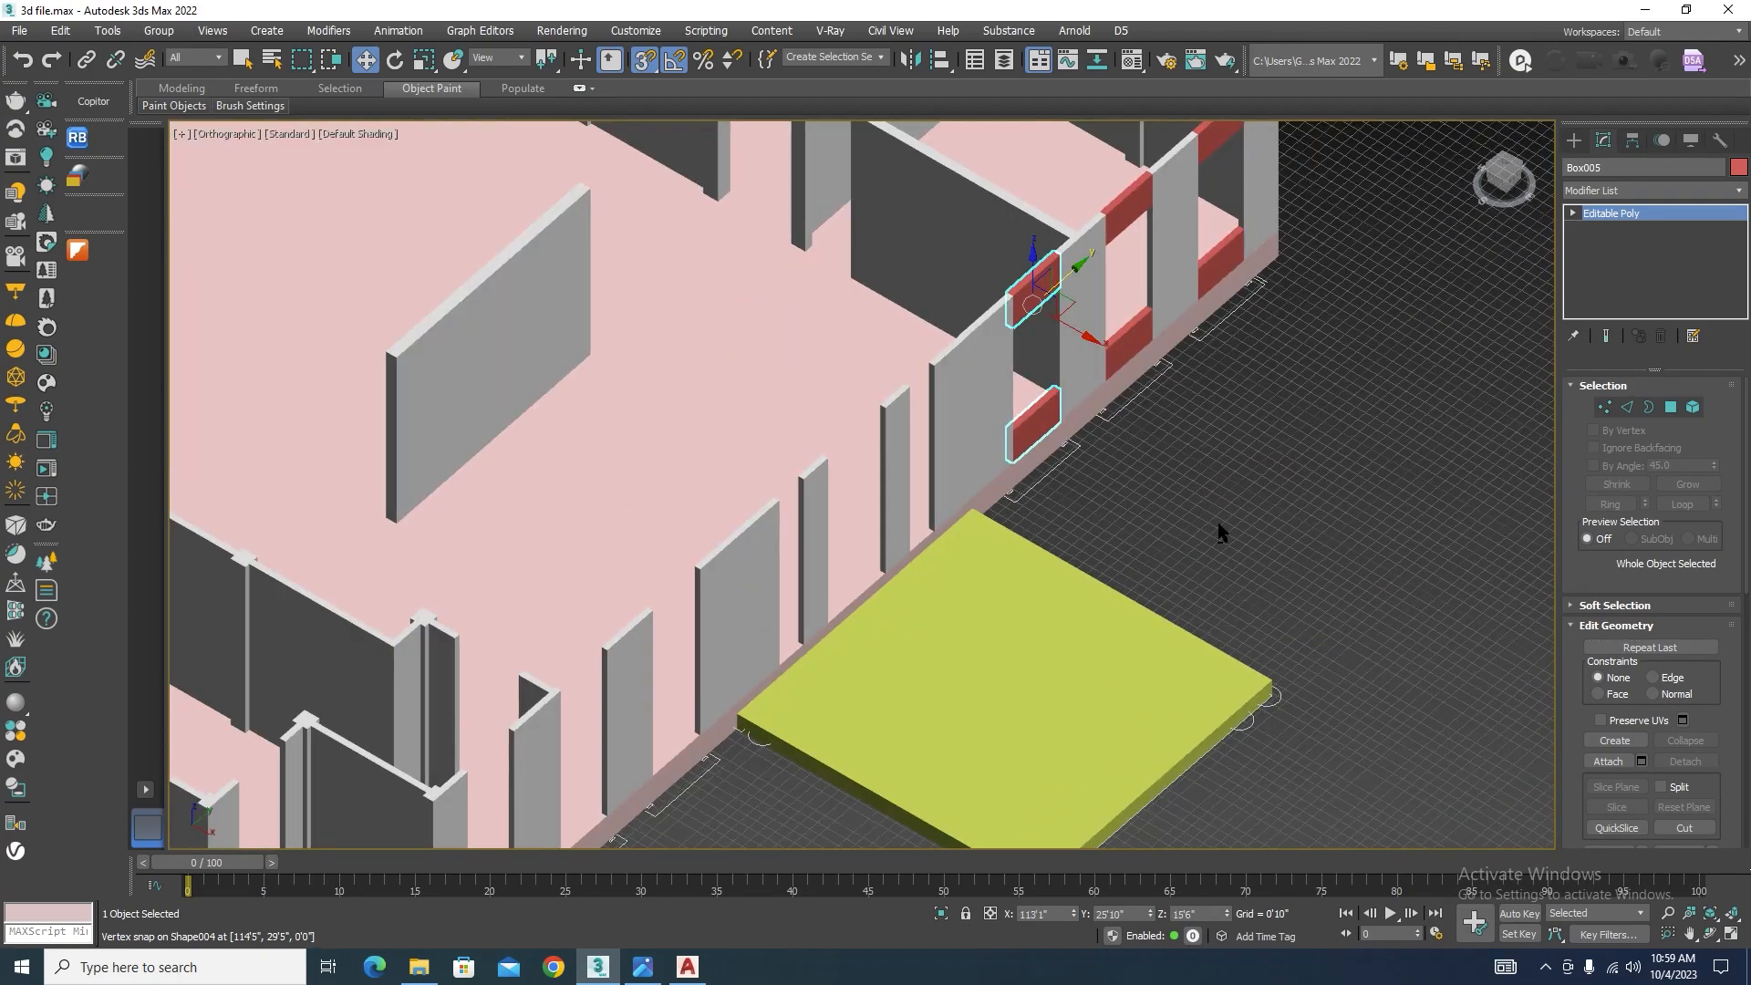
scroll(1176, 511, up, 1)
alt+middle_drag(1175, 510, 1173, 541)
scroll(735, 525, up, 2)
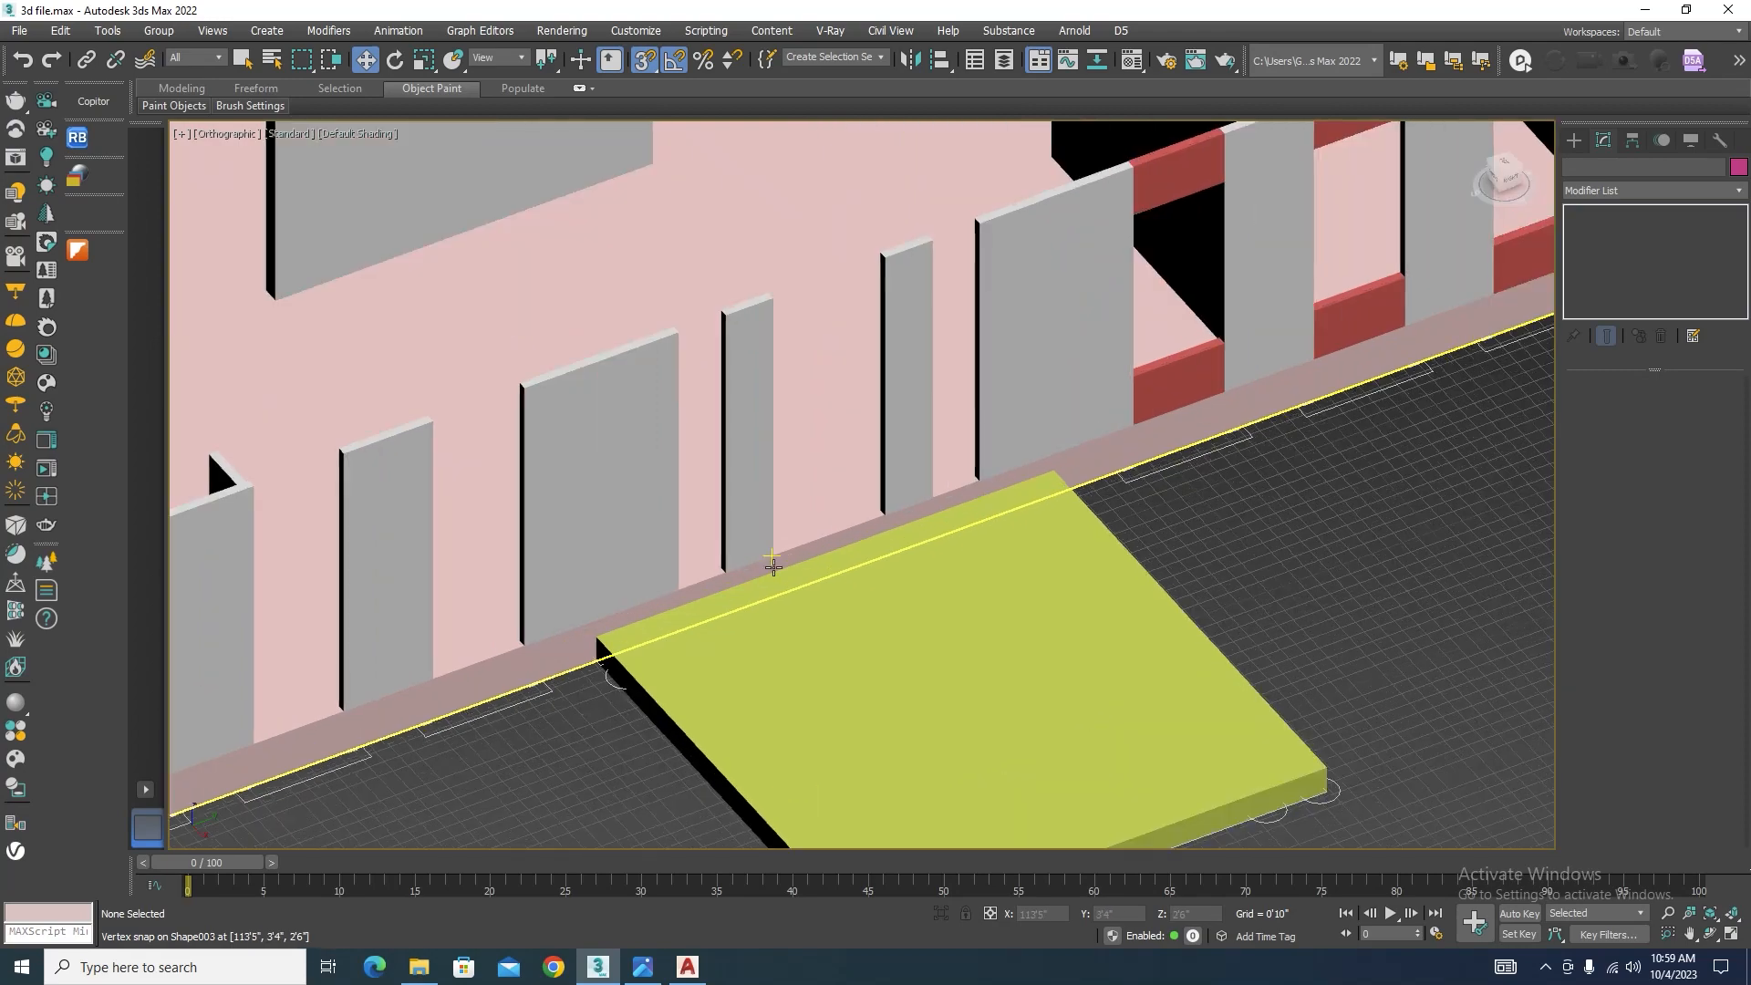
Step: Draw a flat box about 6'2" by 0'5" across the base of the entrance opening, between the two narrow wall piers
click(1572, 142)
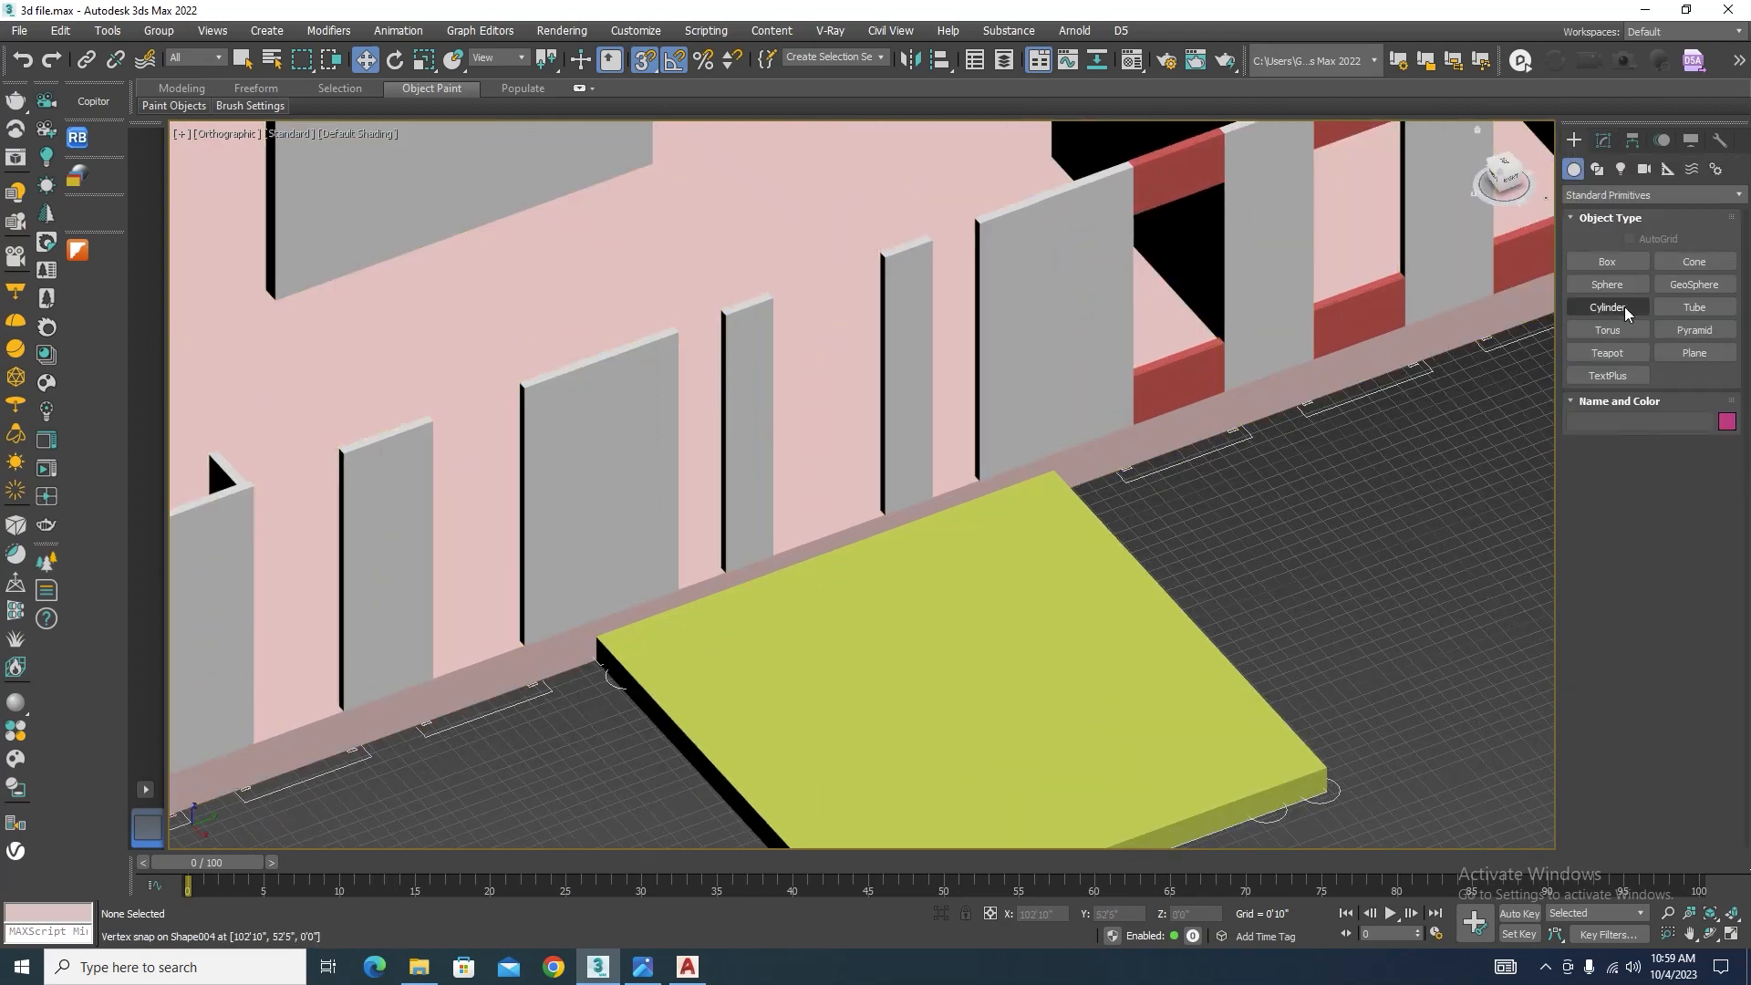
click(1606, 262)
scroll(1004, 500, down, 2)
scroll(1016, 512, up, 2)
key(F3)
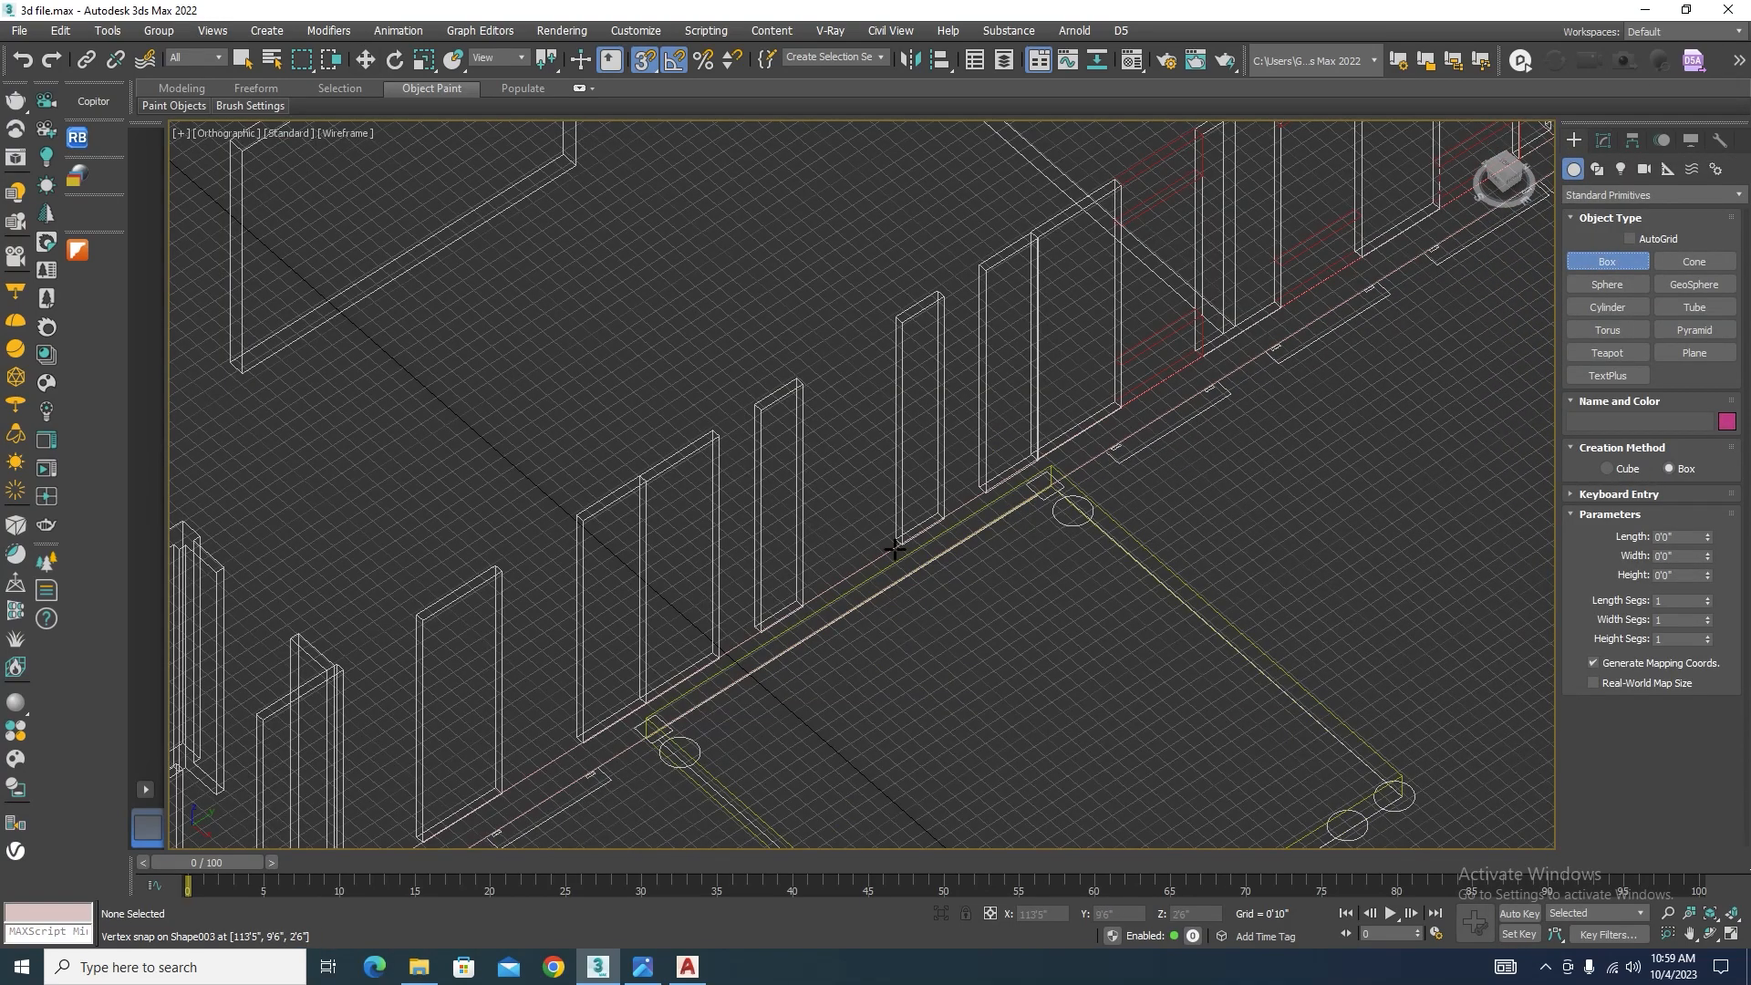
scroll(899, 529, up, 5)
drag(899, 529, 655, 708)
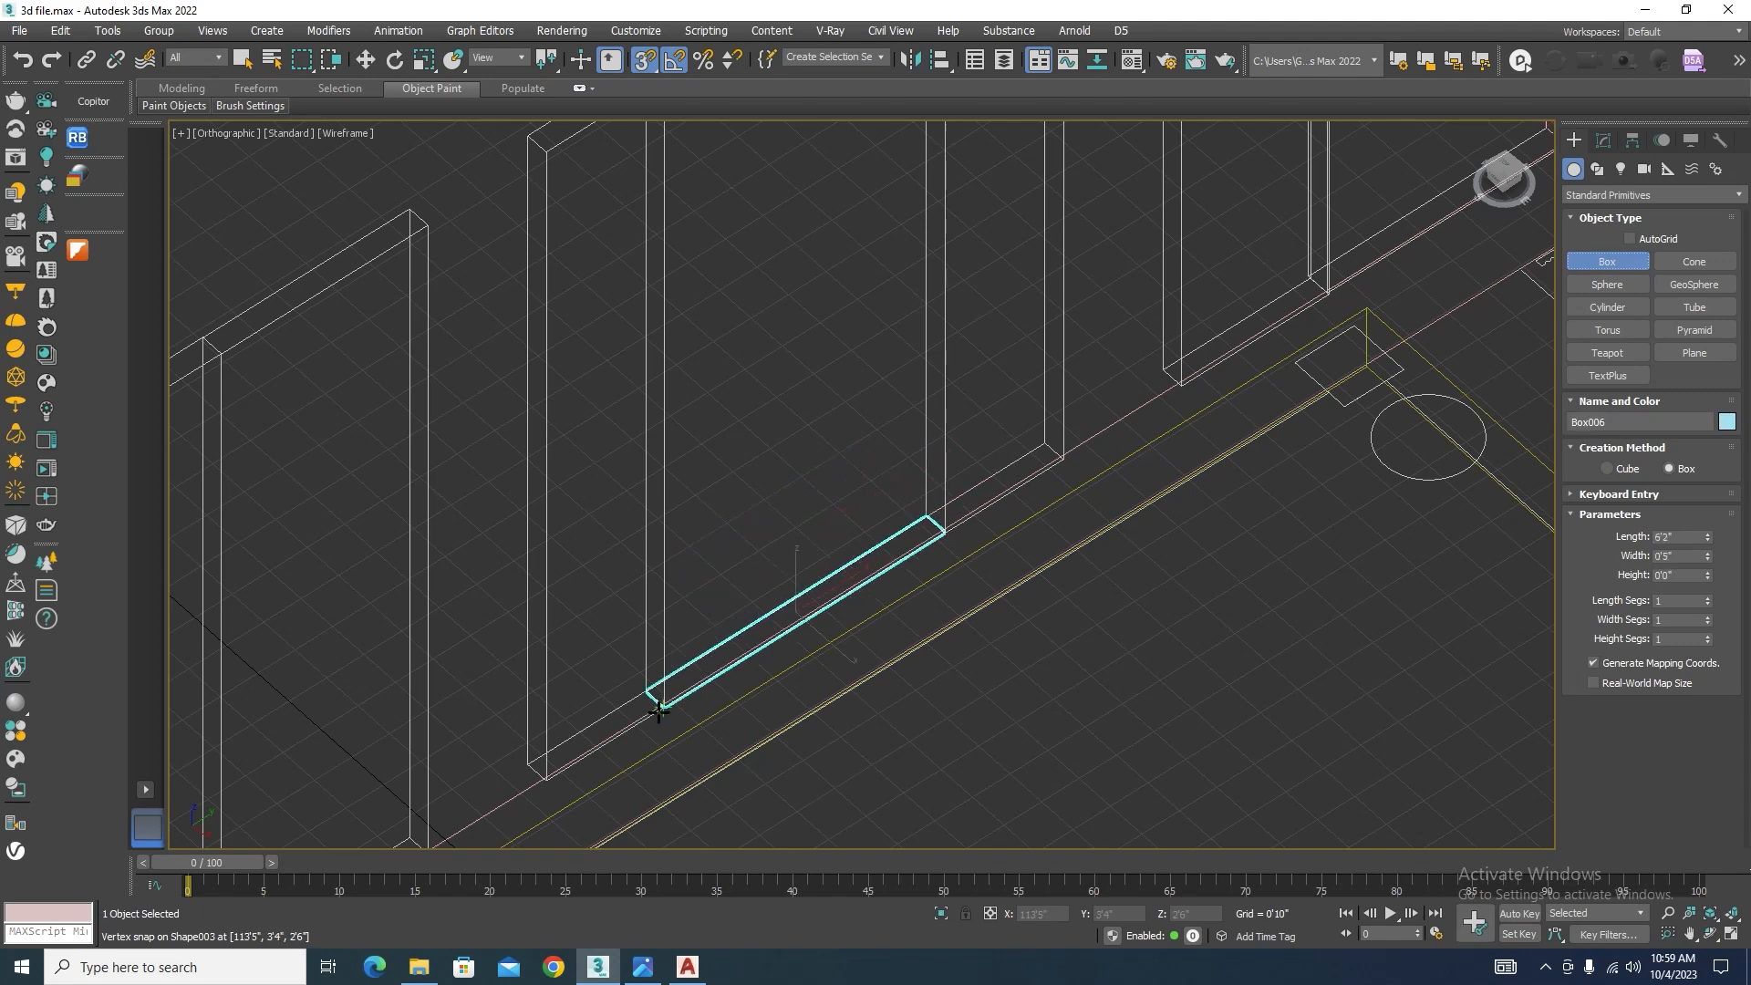
right_click(655, 708)
drag(922, 518, 665, 705)
click(665, 705)
right_click(666, 707)
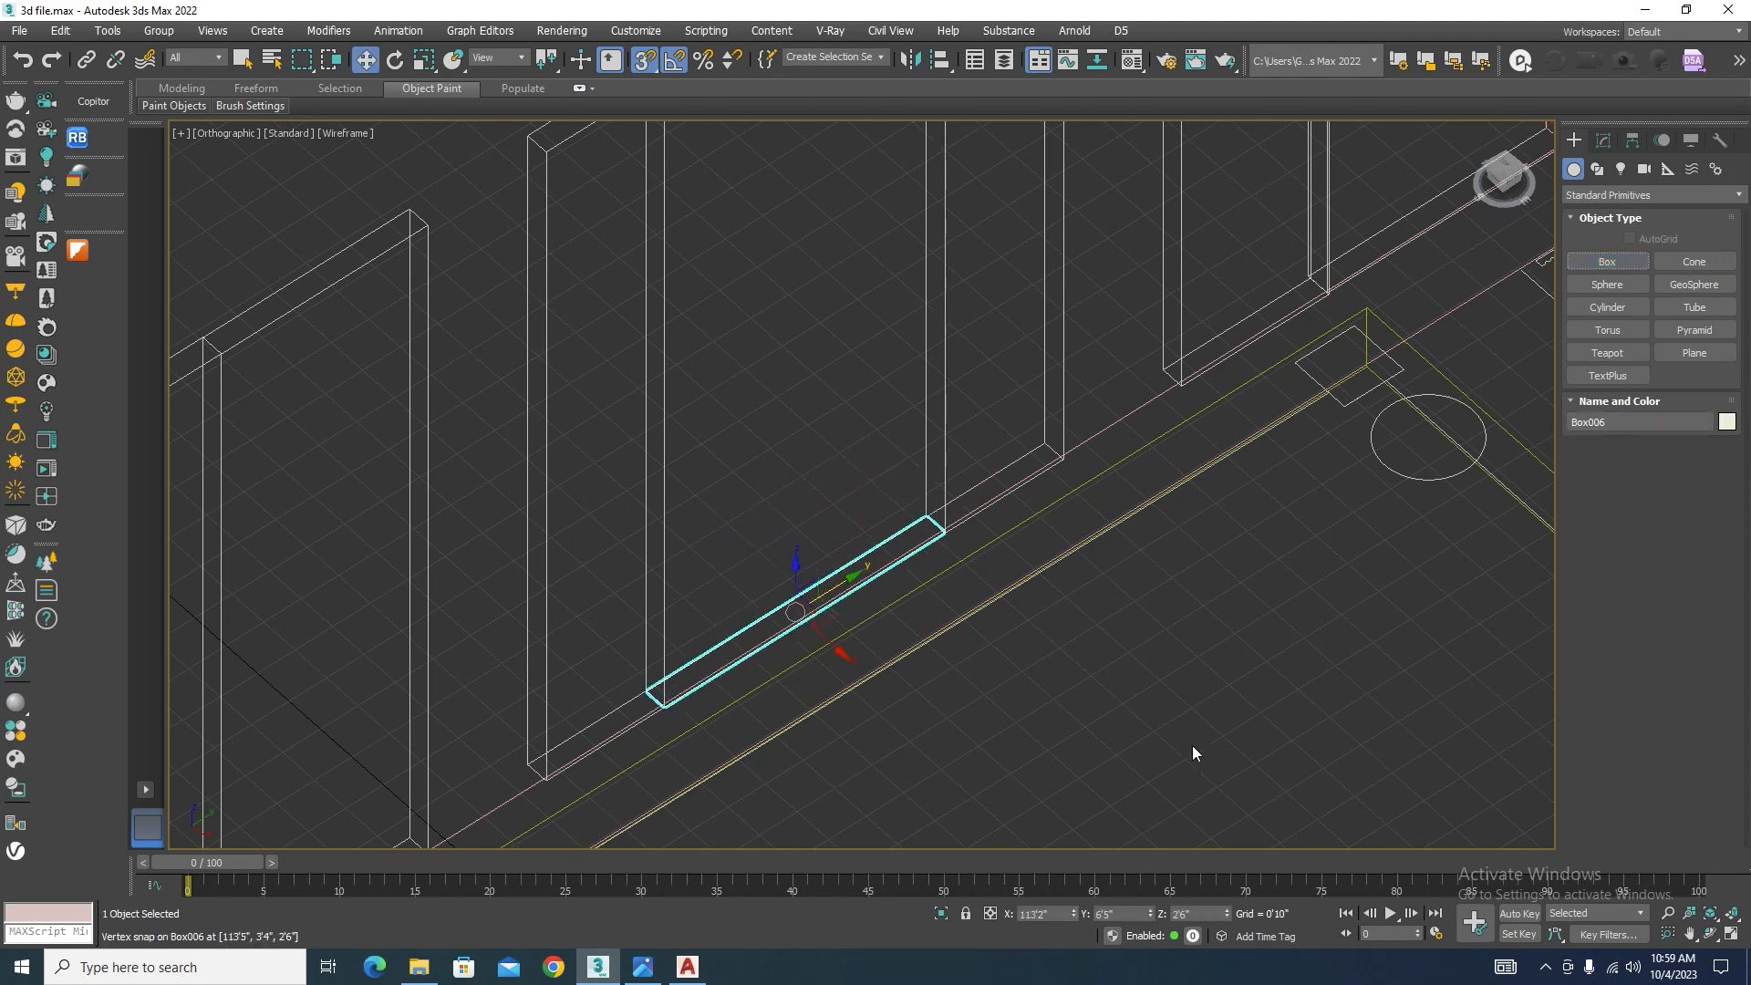
key(F3)
scroll(1191, 753, down, 2)
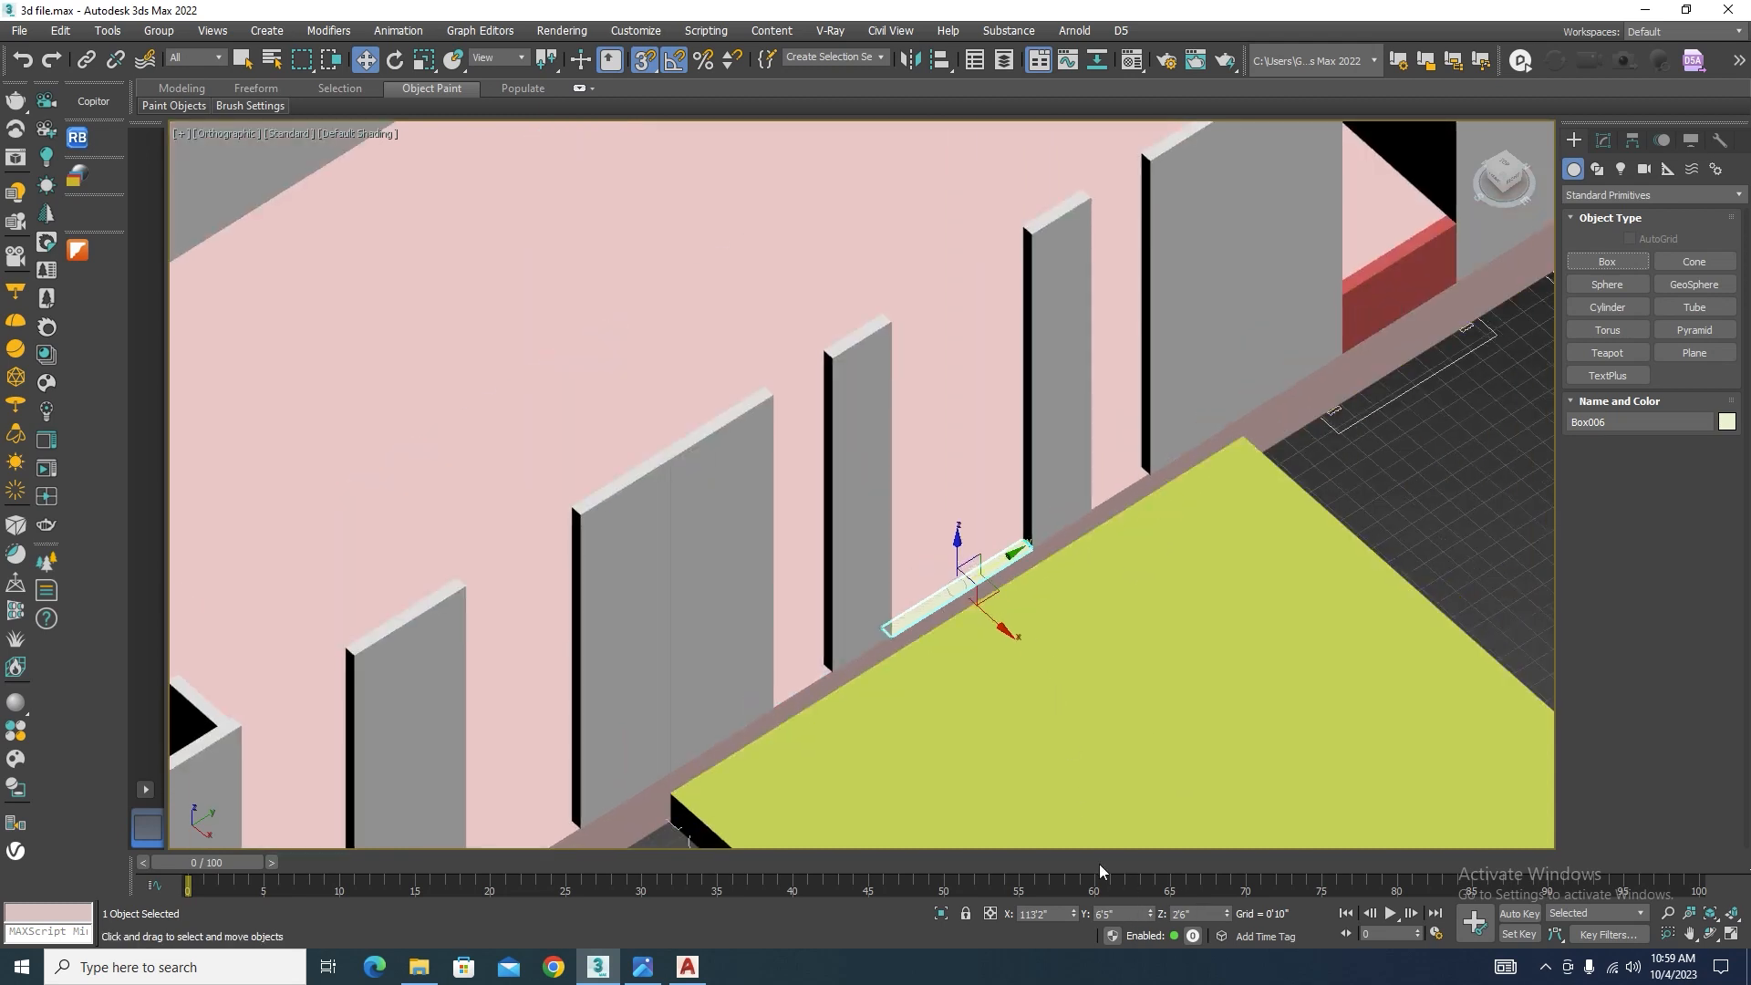
Step: Raise the flat entrance box to Z 13'0" and set its height to 3'0"
click(1602, 141)
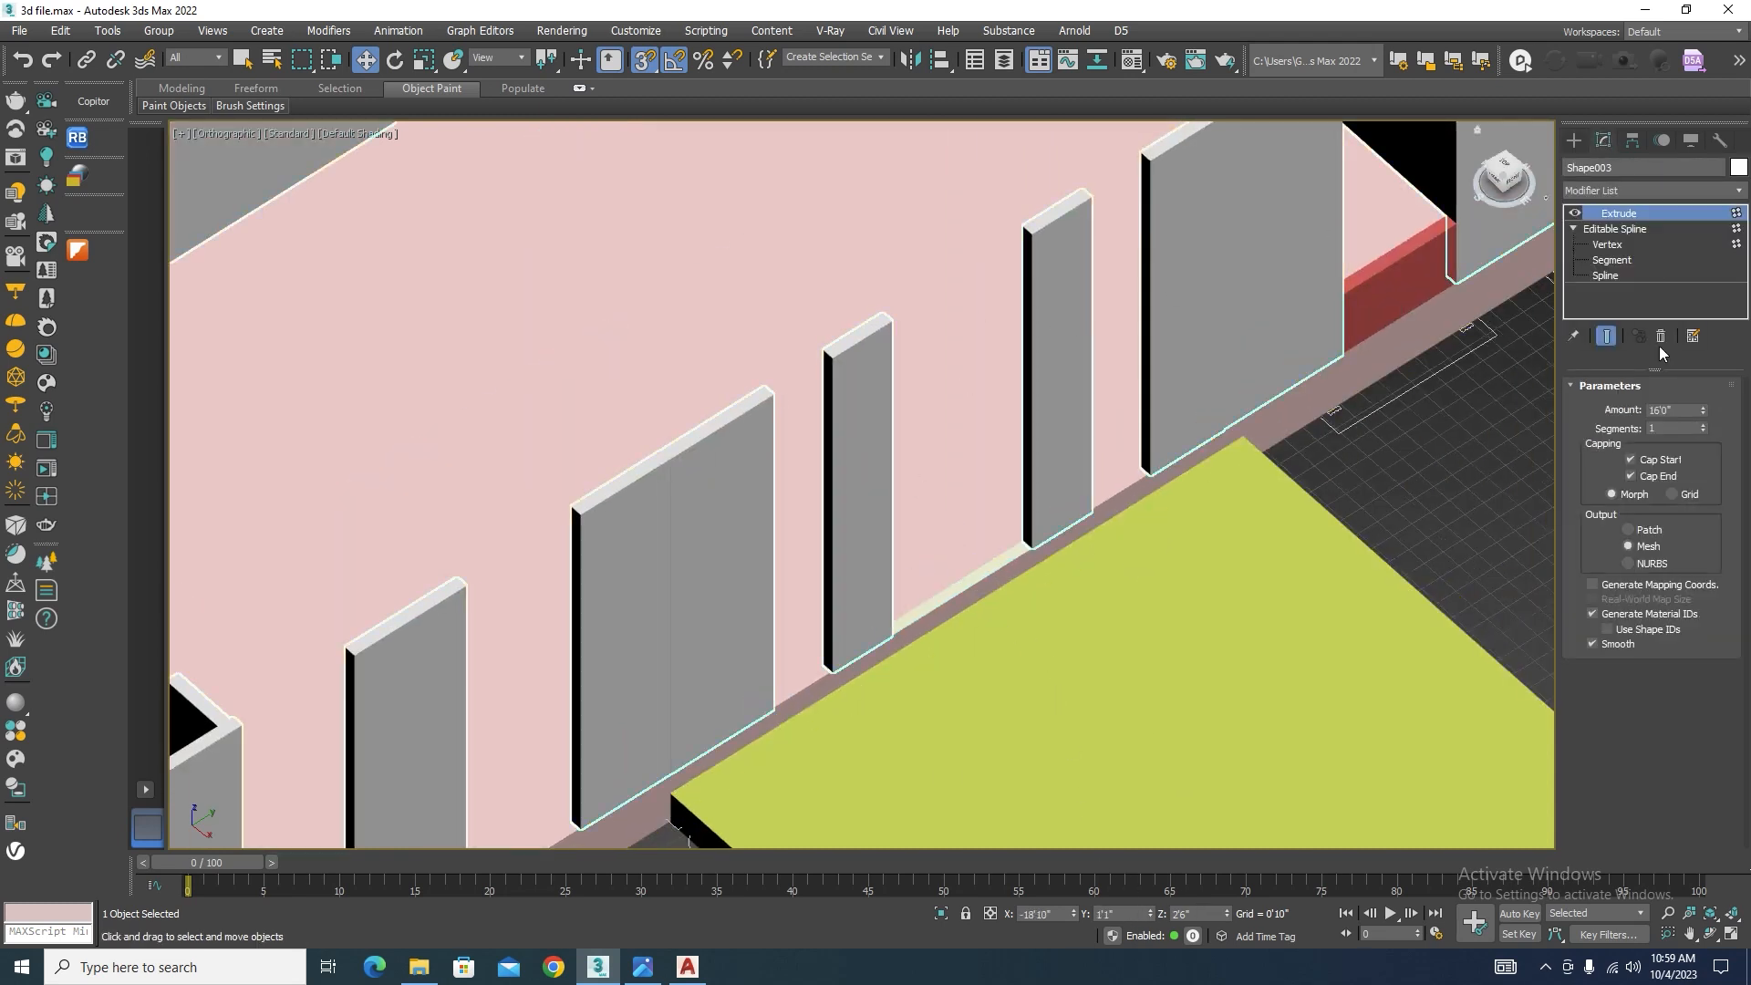
click(950, 597)
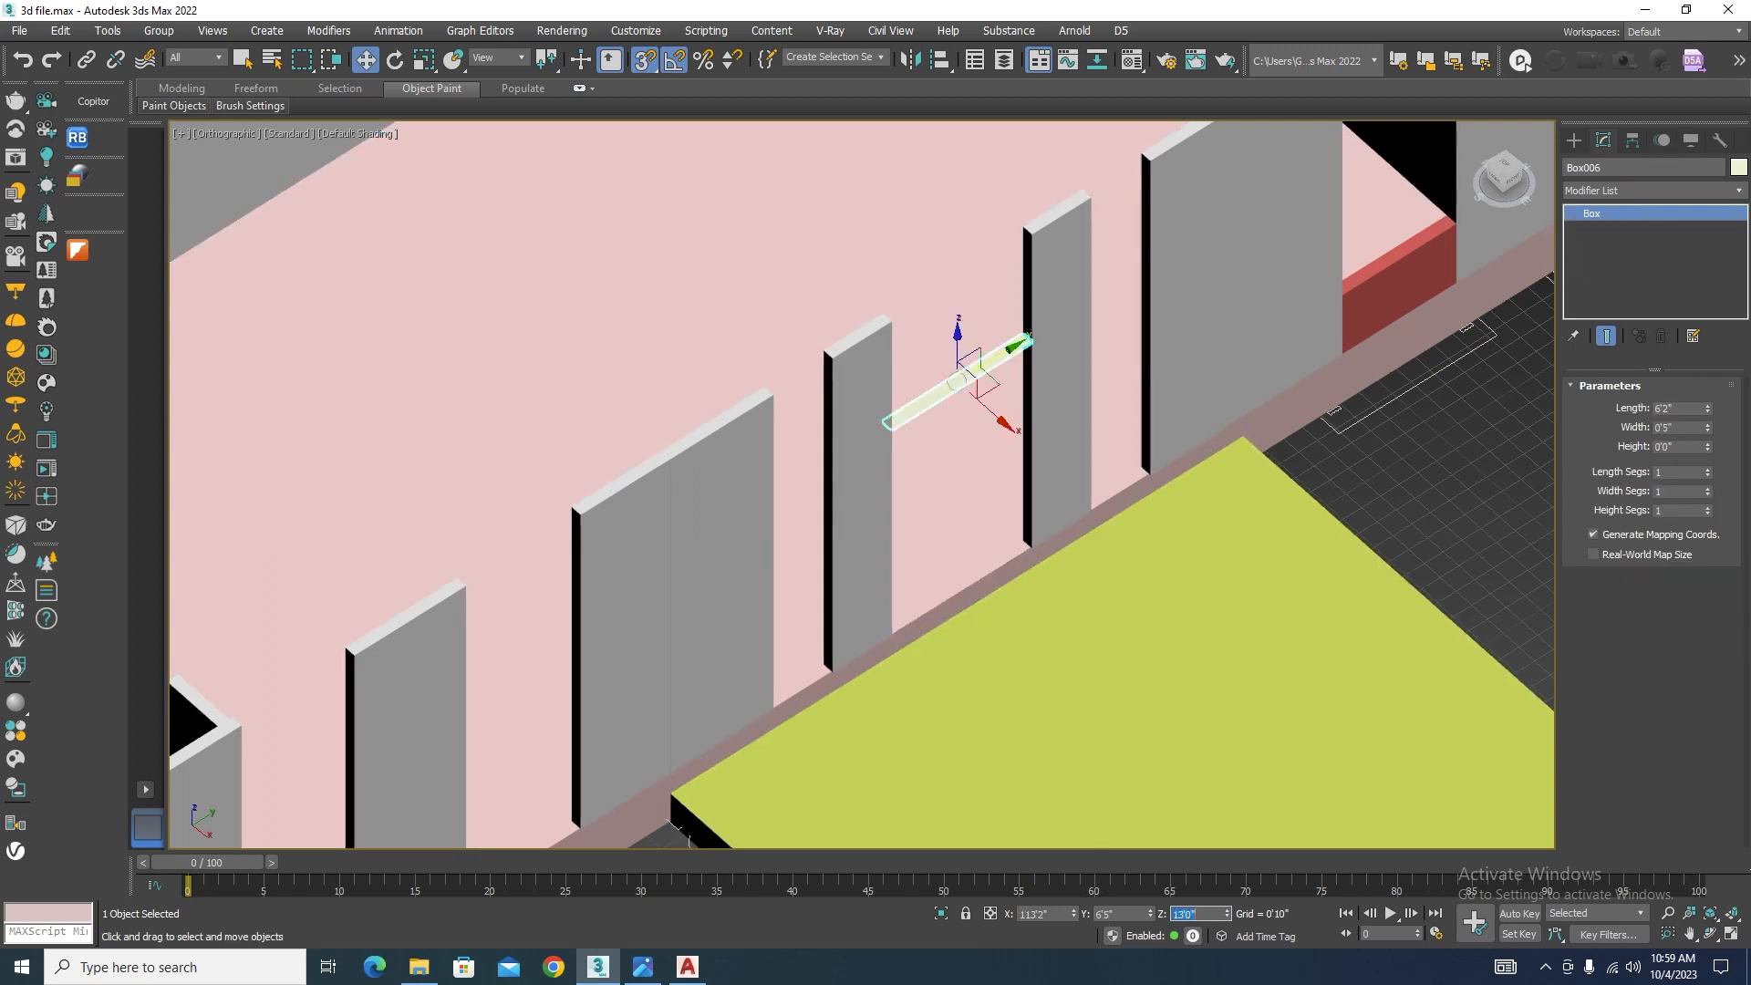
scroll(1156, 516, down, 5)
scroll(1186, 465, down, 1)
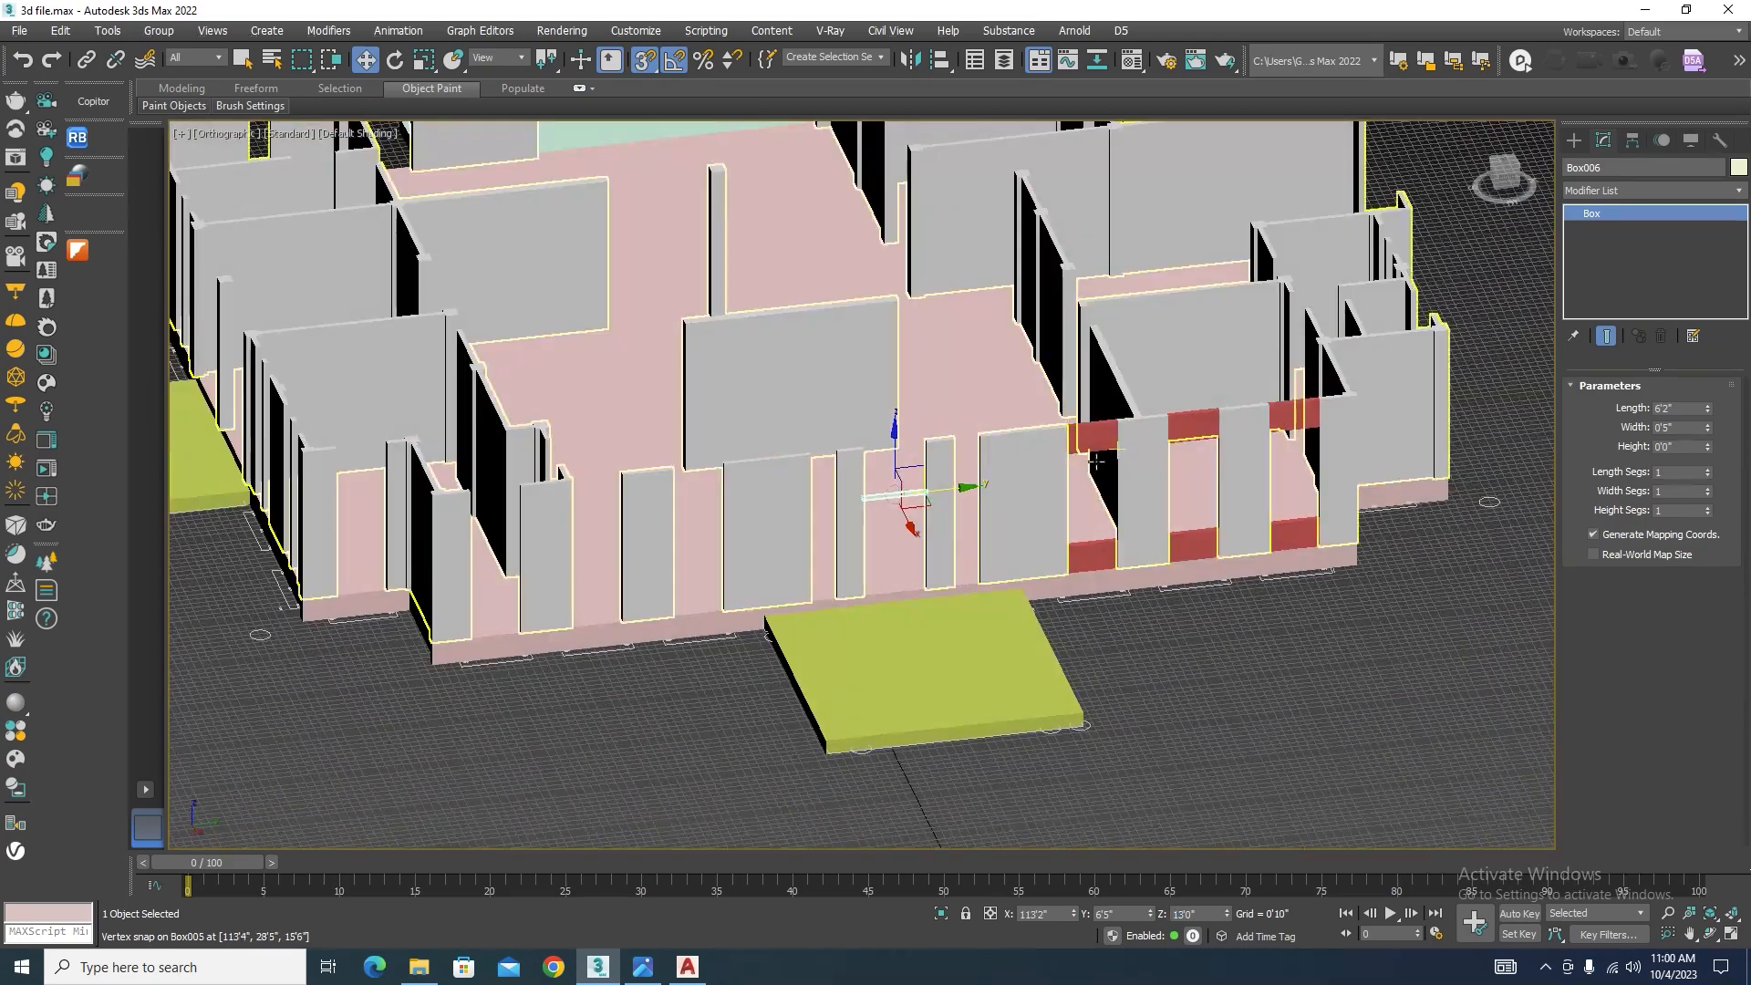
scroll(924, 566, up, 4)
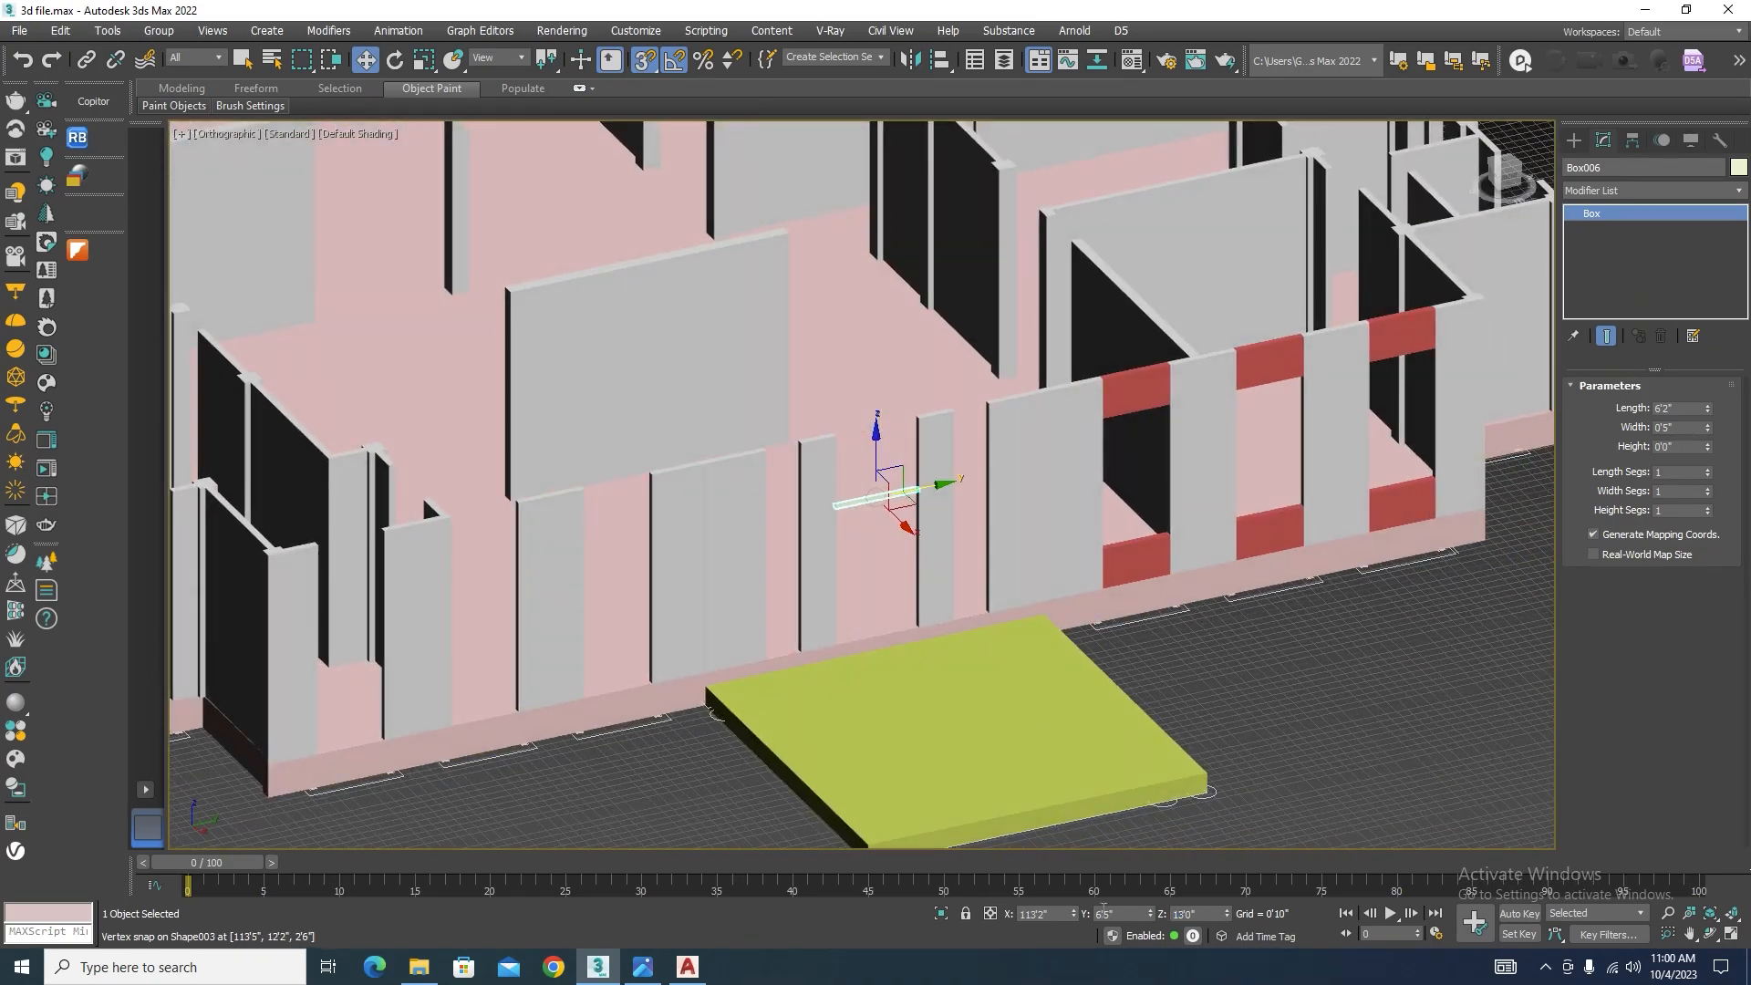
scroll(848, 465, up, 4)
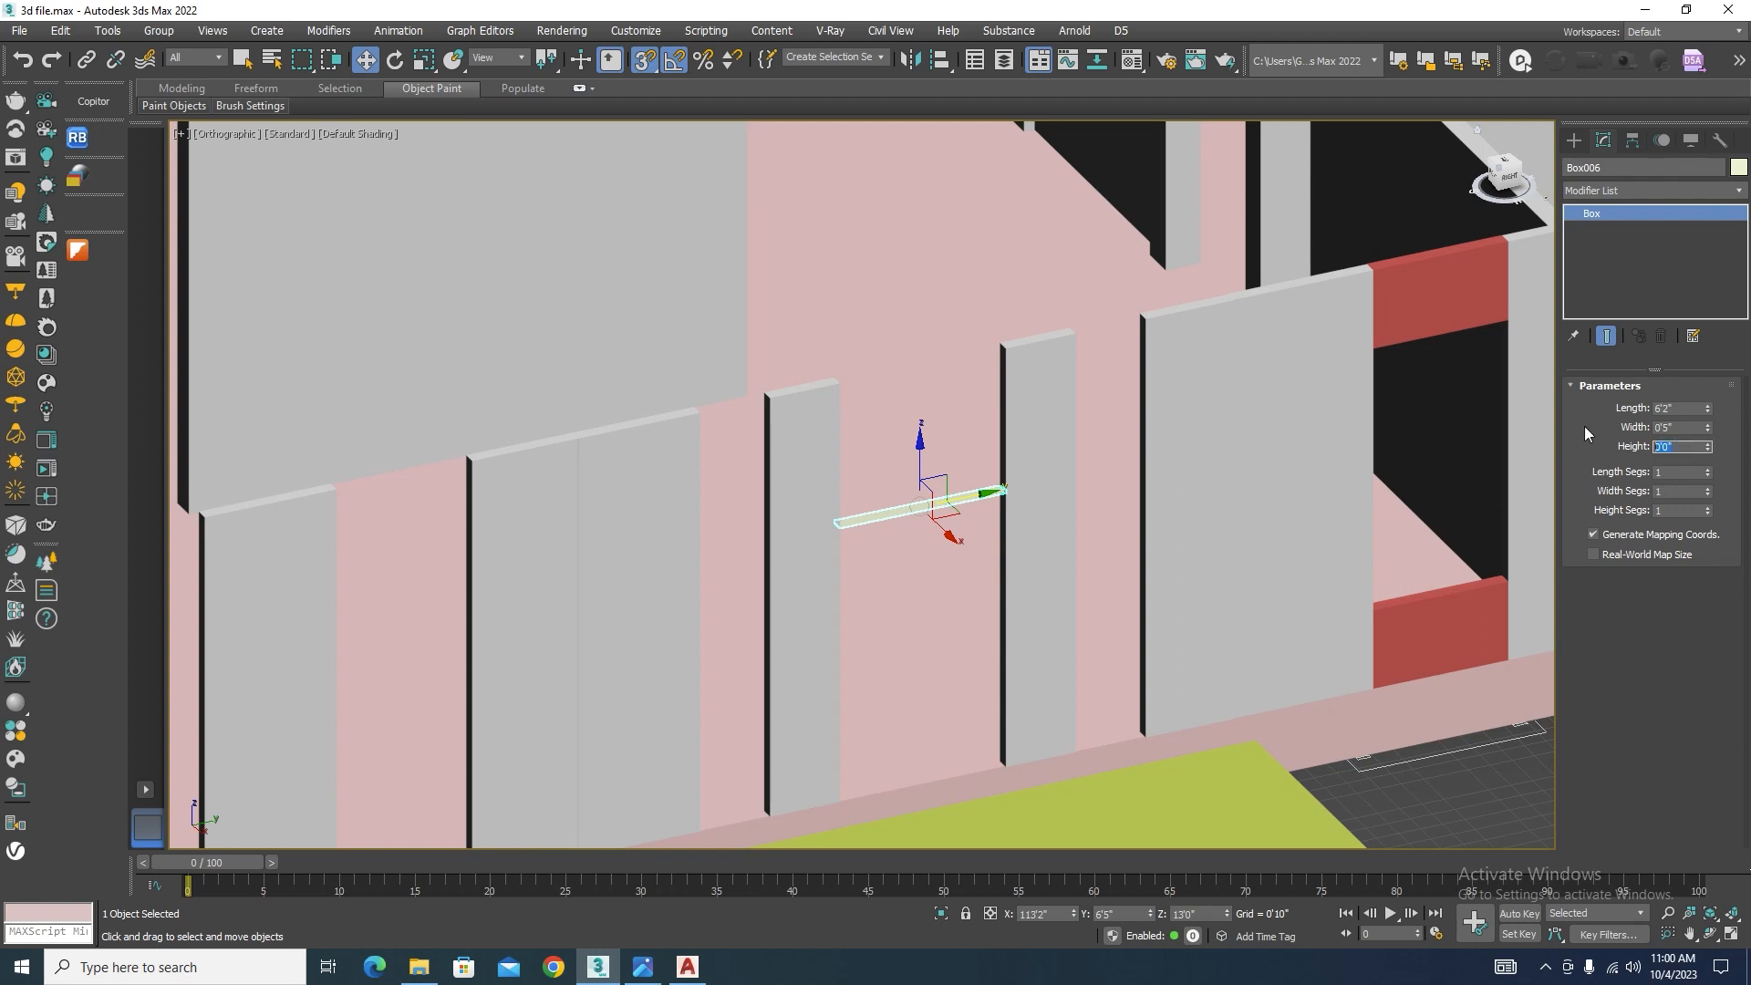
text(3)
key(Return)
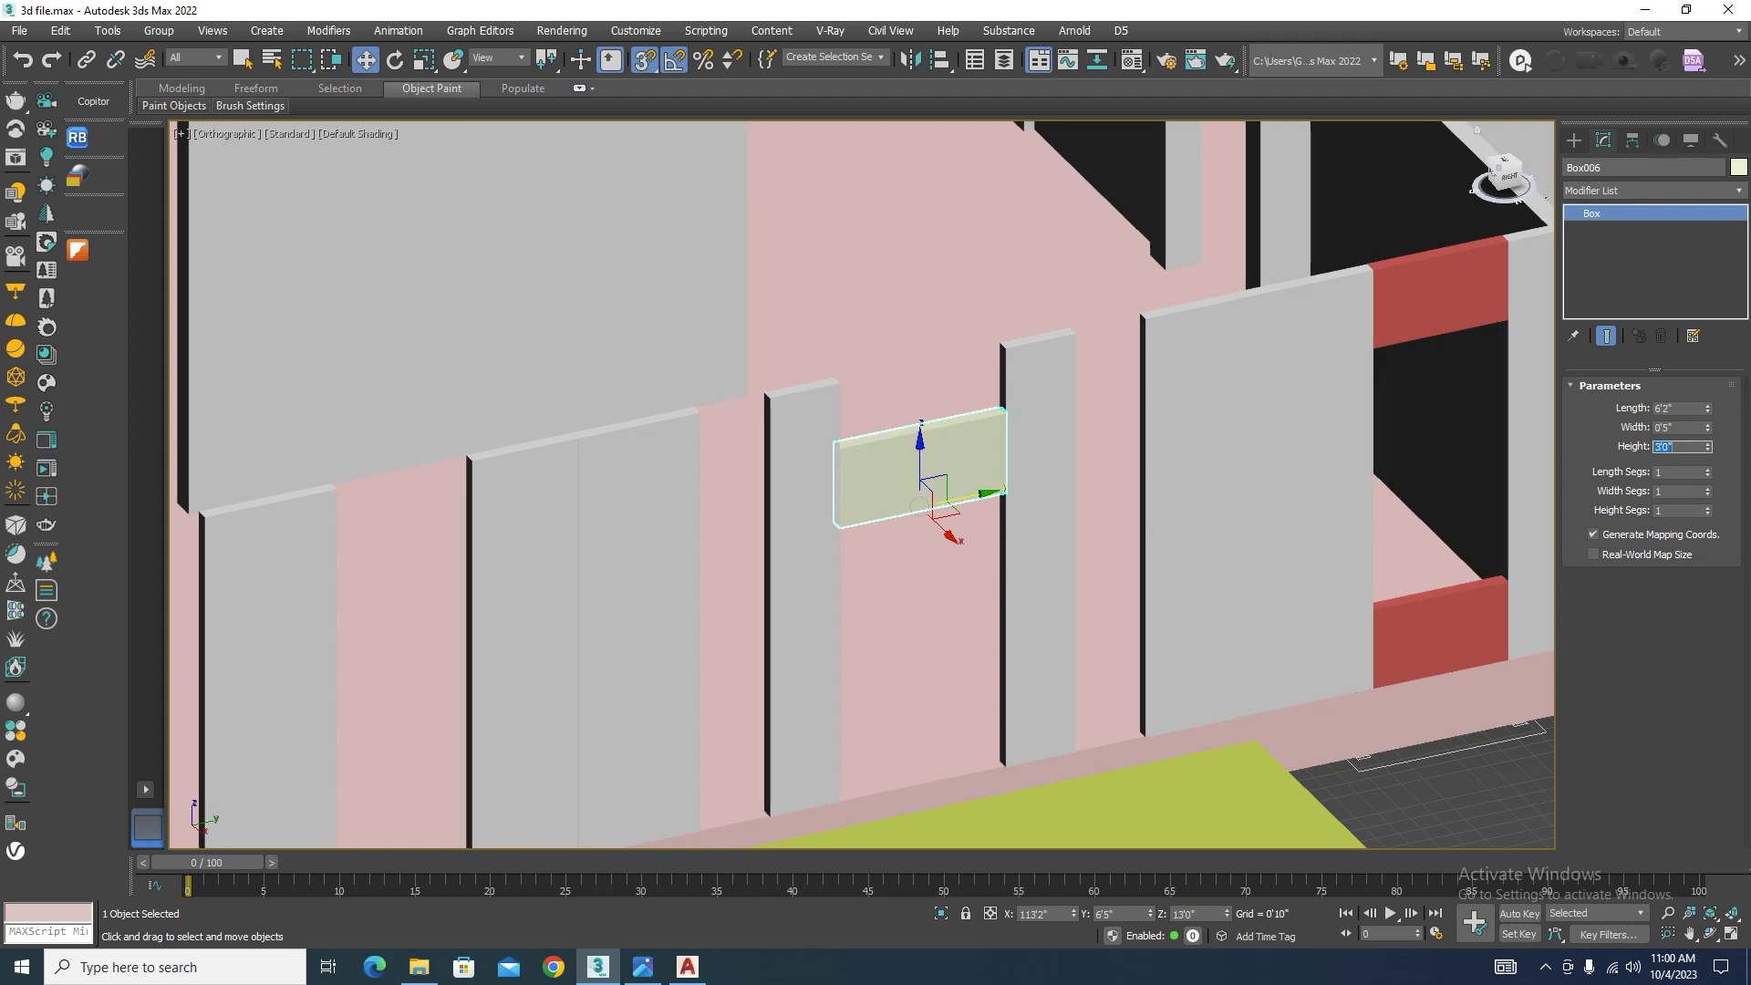
Step: Move the entrance box up until its top is flush with the top of the adjoining wall piers
drag(917, 449, 1014, 355)
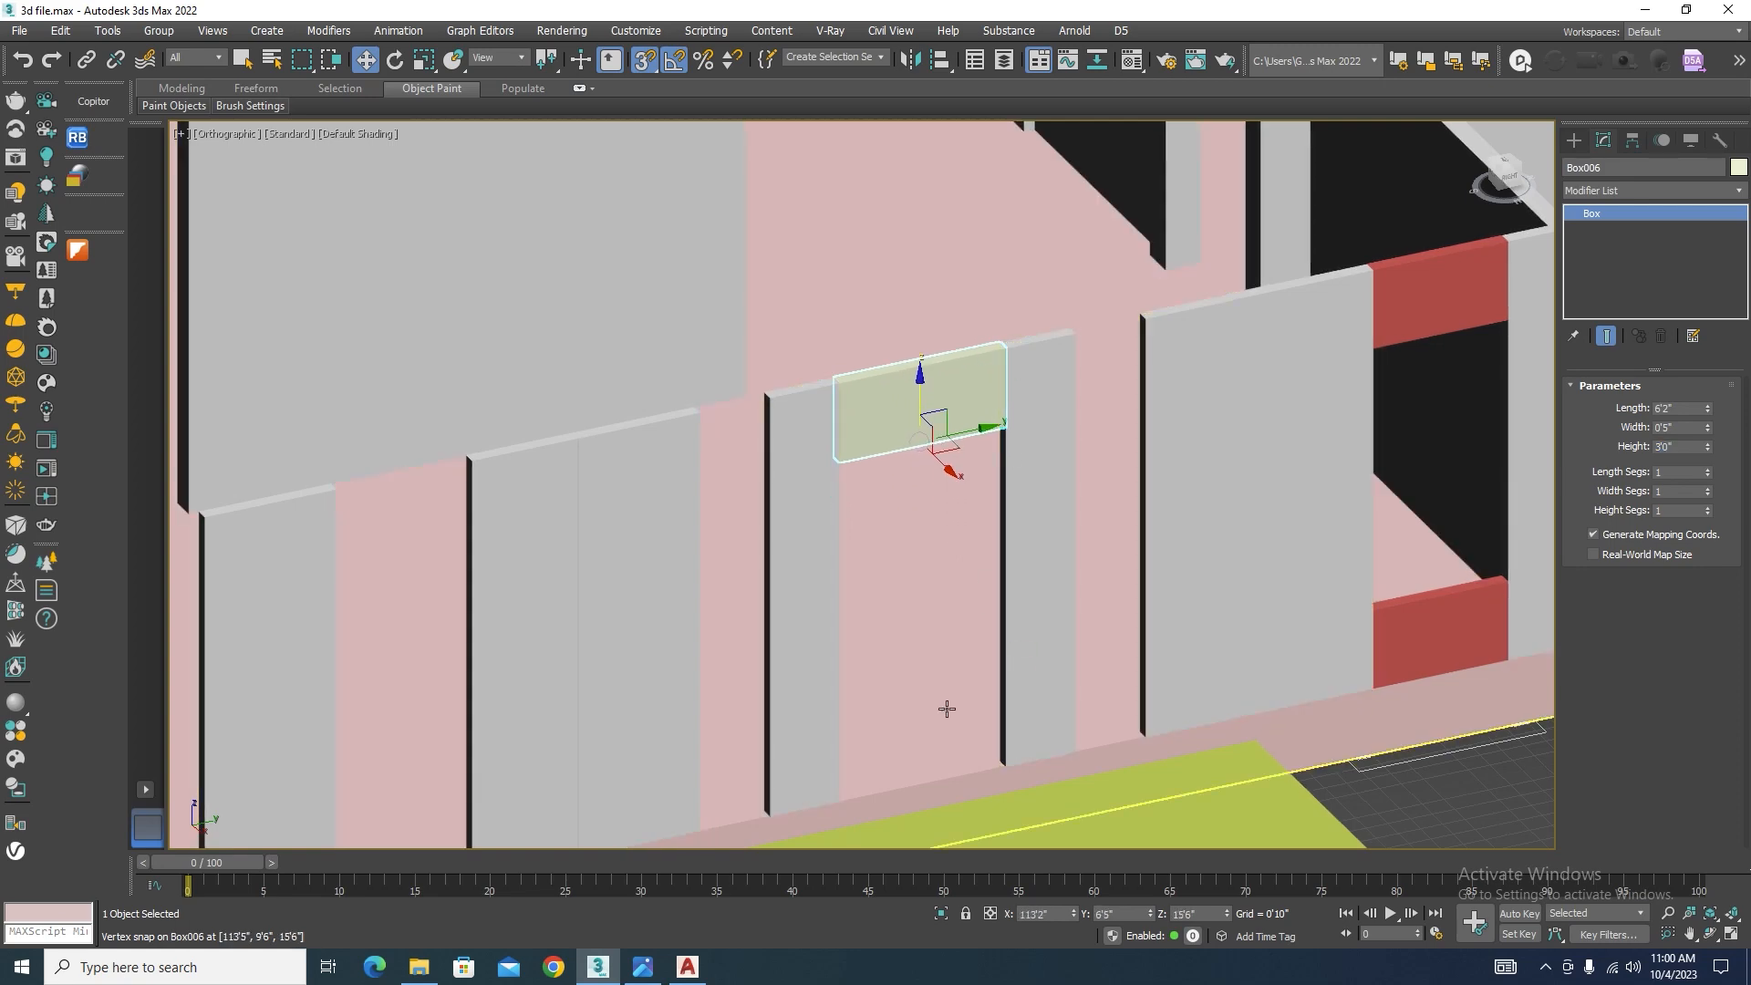
scroll(975, 668, down, 3)
middle_drag(975, 668, 962, 549)
mouse_move(1067, 501)
alt+middle_down()
mouse_move(1020, 481)
mouse_move(1055, 528)
alt+middle_up()
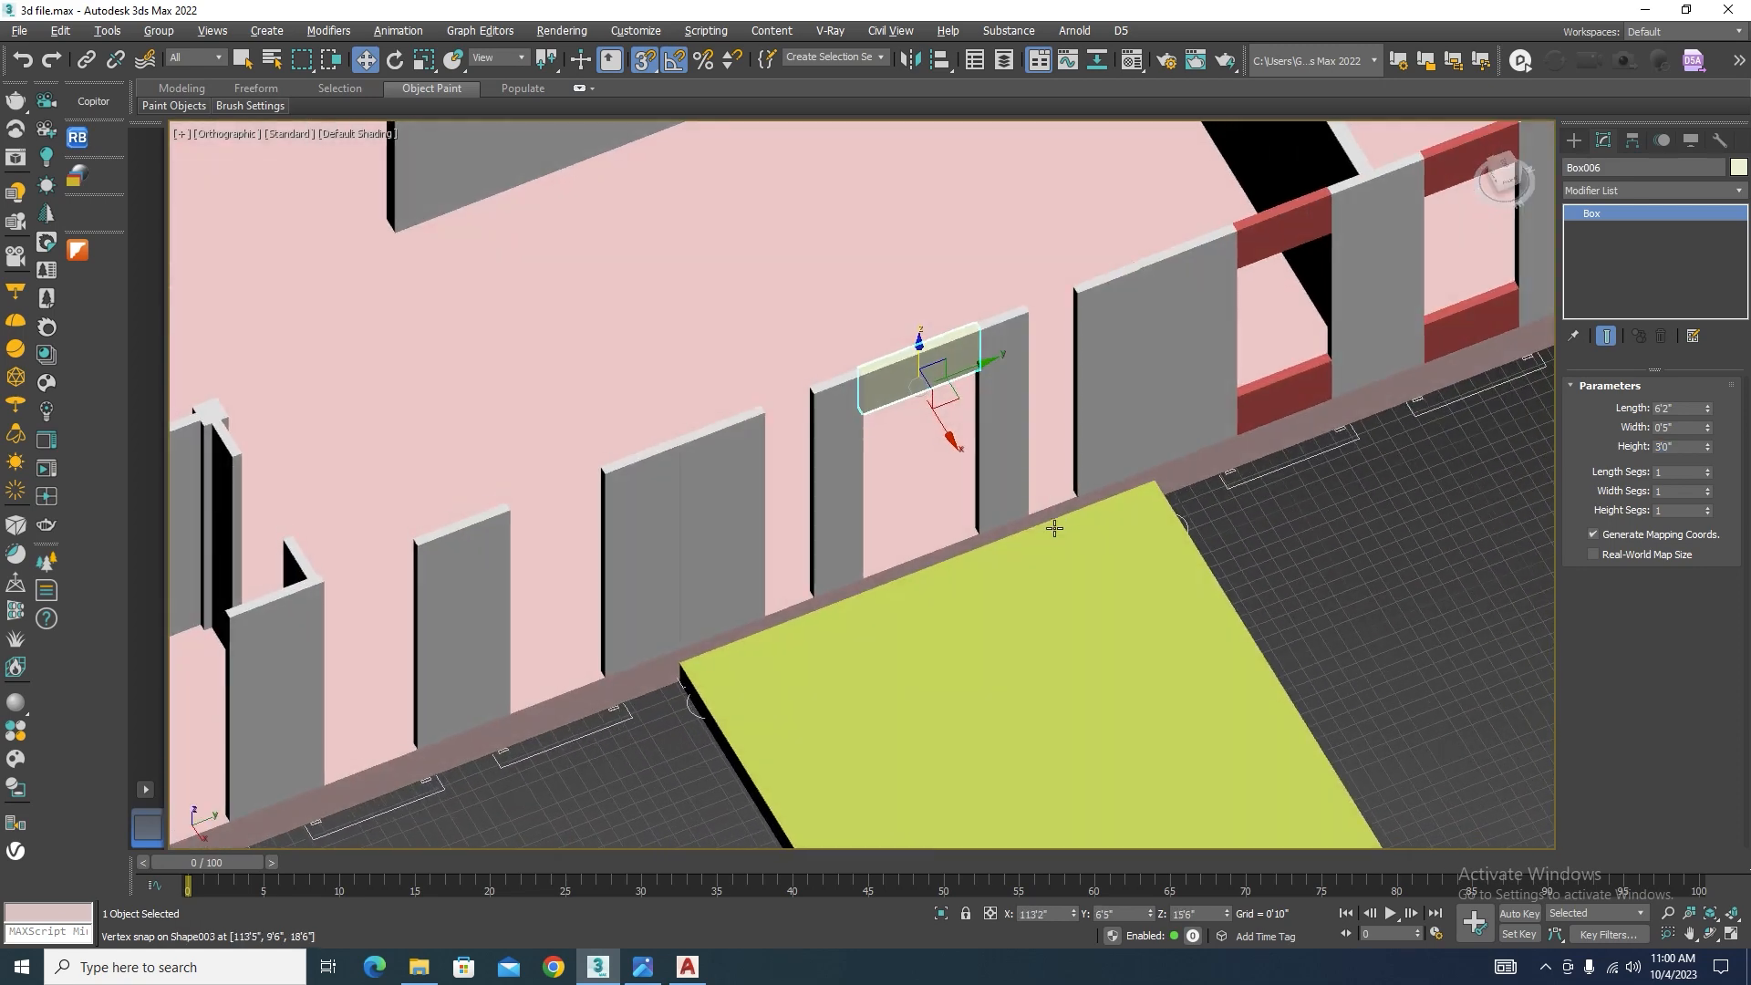
click(1353, 635)
scroll(824, 508, up, 3)
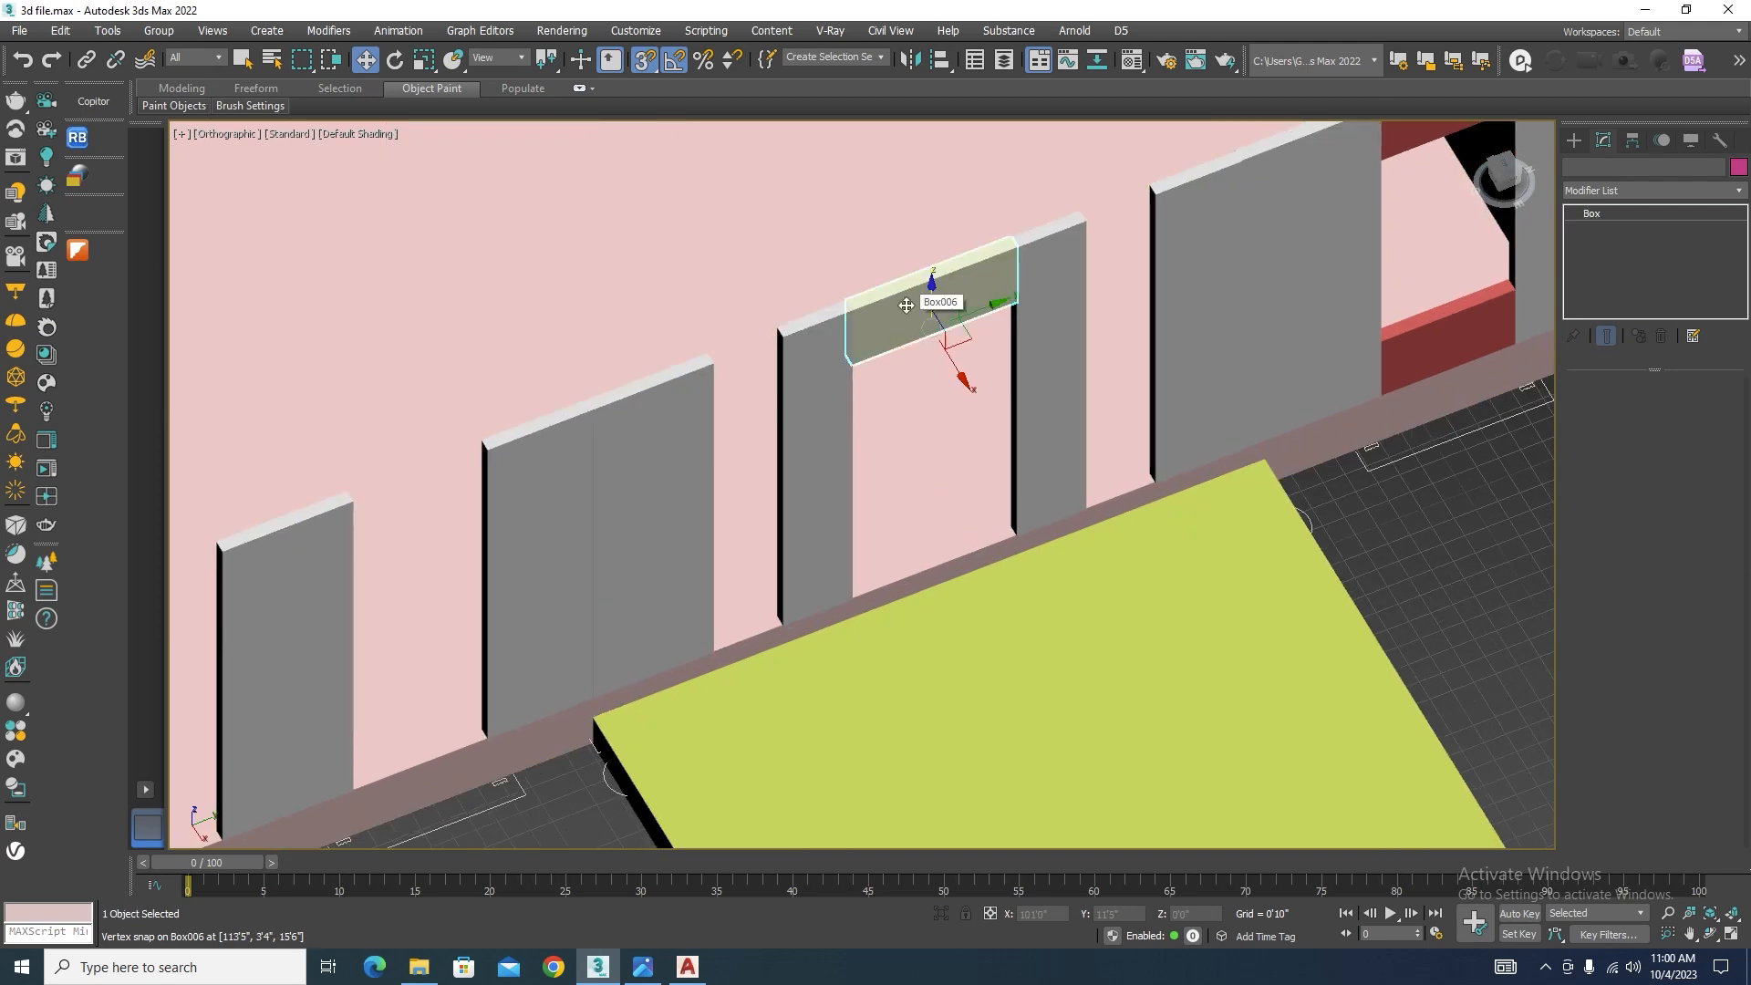
Step: Copy the entrance box to the narrow side opening away from the red window boxes and snap it to the wide wall's edge
mouse_move(905, 305)
shift+mouse_down()
mouse_move(903, 392)
mouse_move(840, 538)
shift+mouse_up()
click(866, 567)
scroll(762, 374, up, 3)
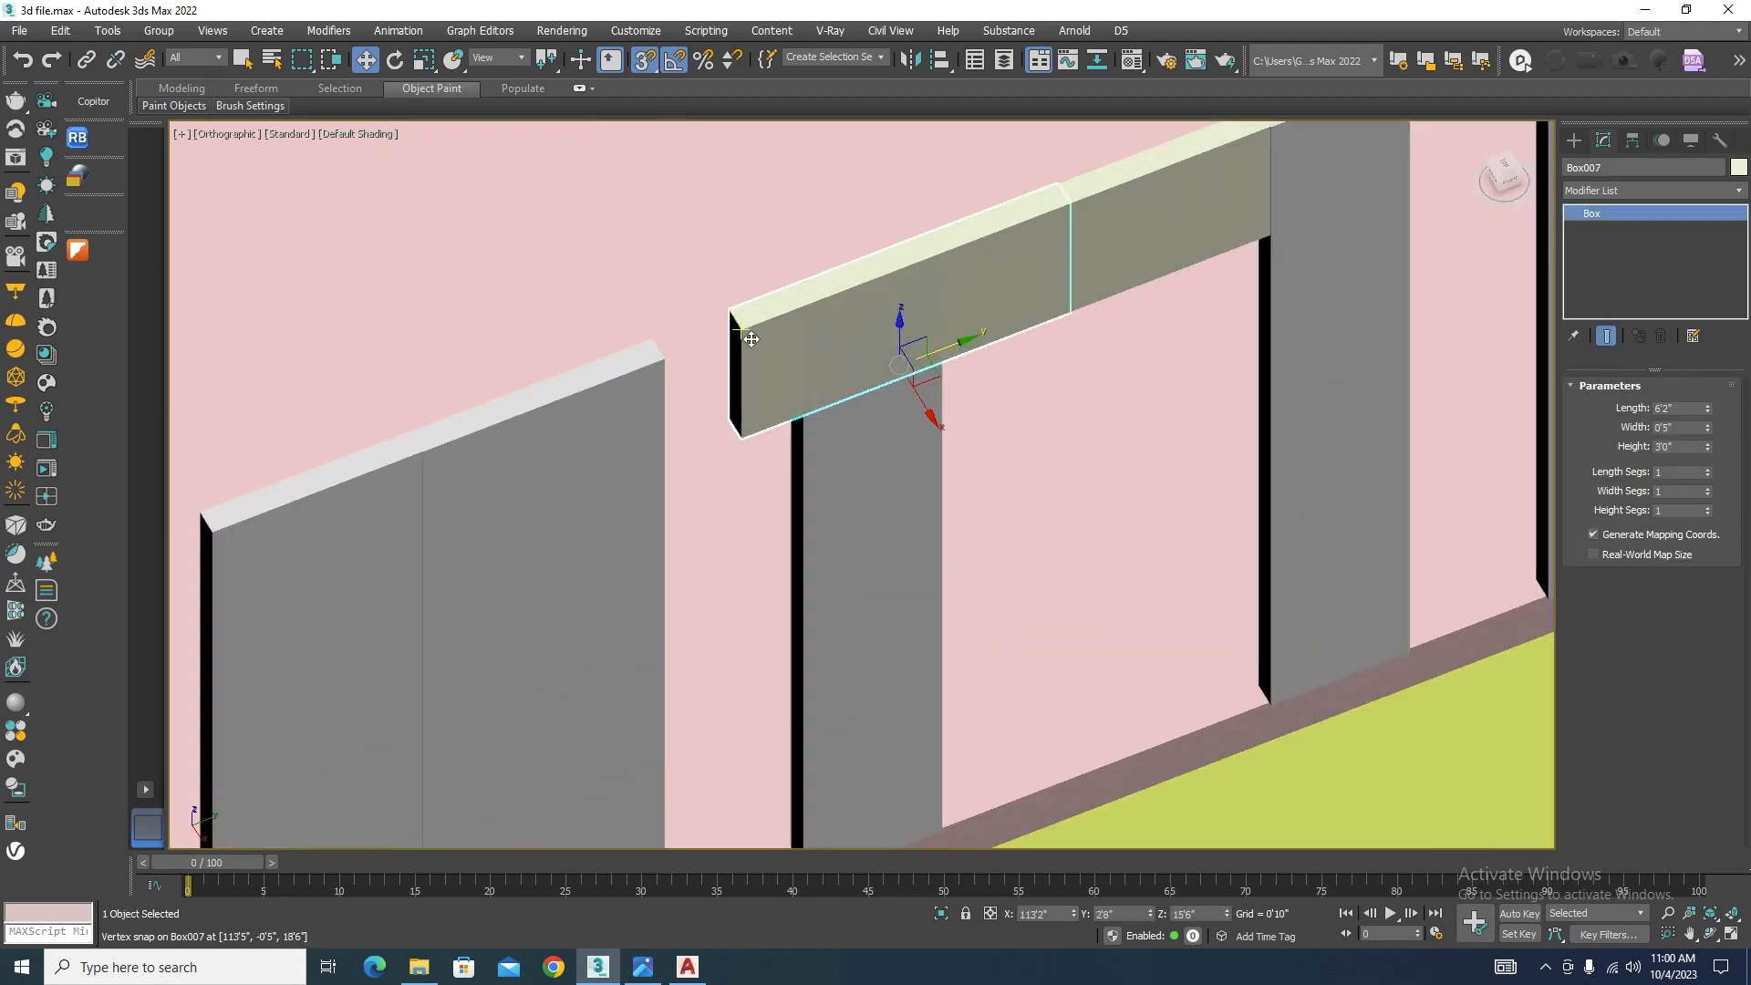
drag(744, 331, 666, 357)
Step: Convert the copied box to an Editable Poly and snap its overlapping end vertices to the pier so it fits the narrow opening
right_click(899, 272)
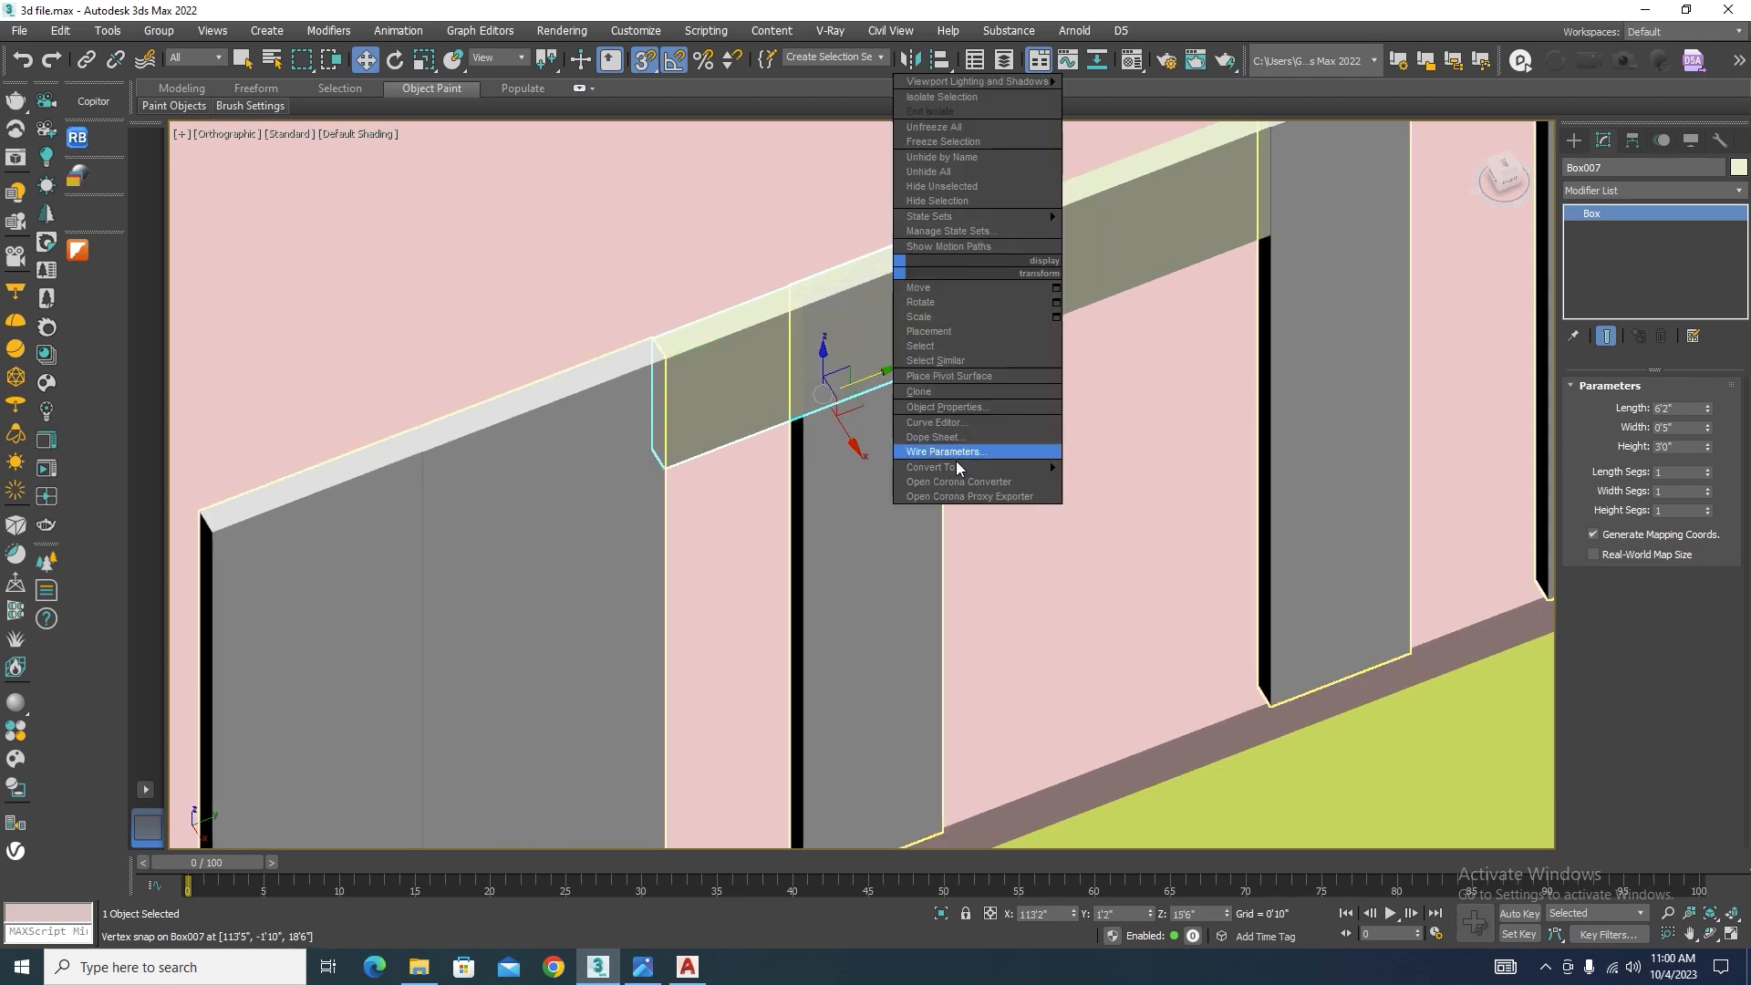
mouse_move(956, 465)
click(1108, 482)
click(1604, 407)
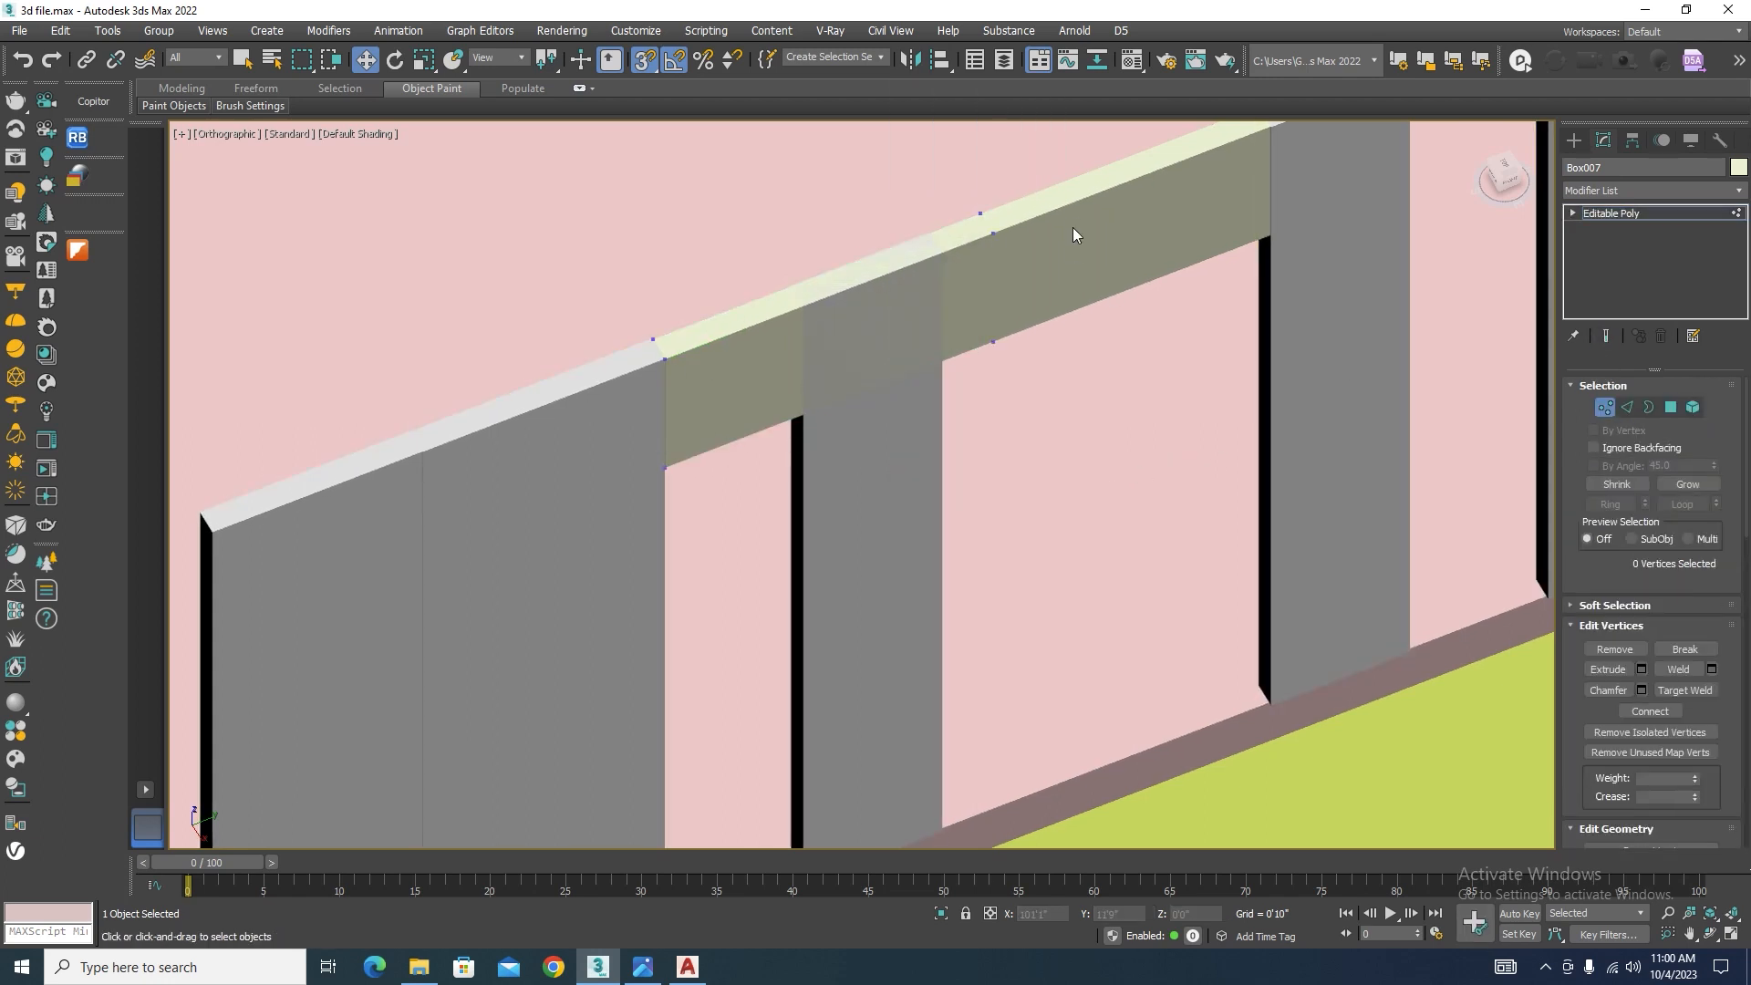
drag(895, 467, 896, 467)
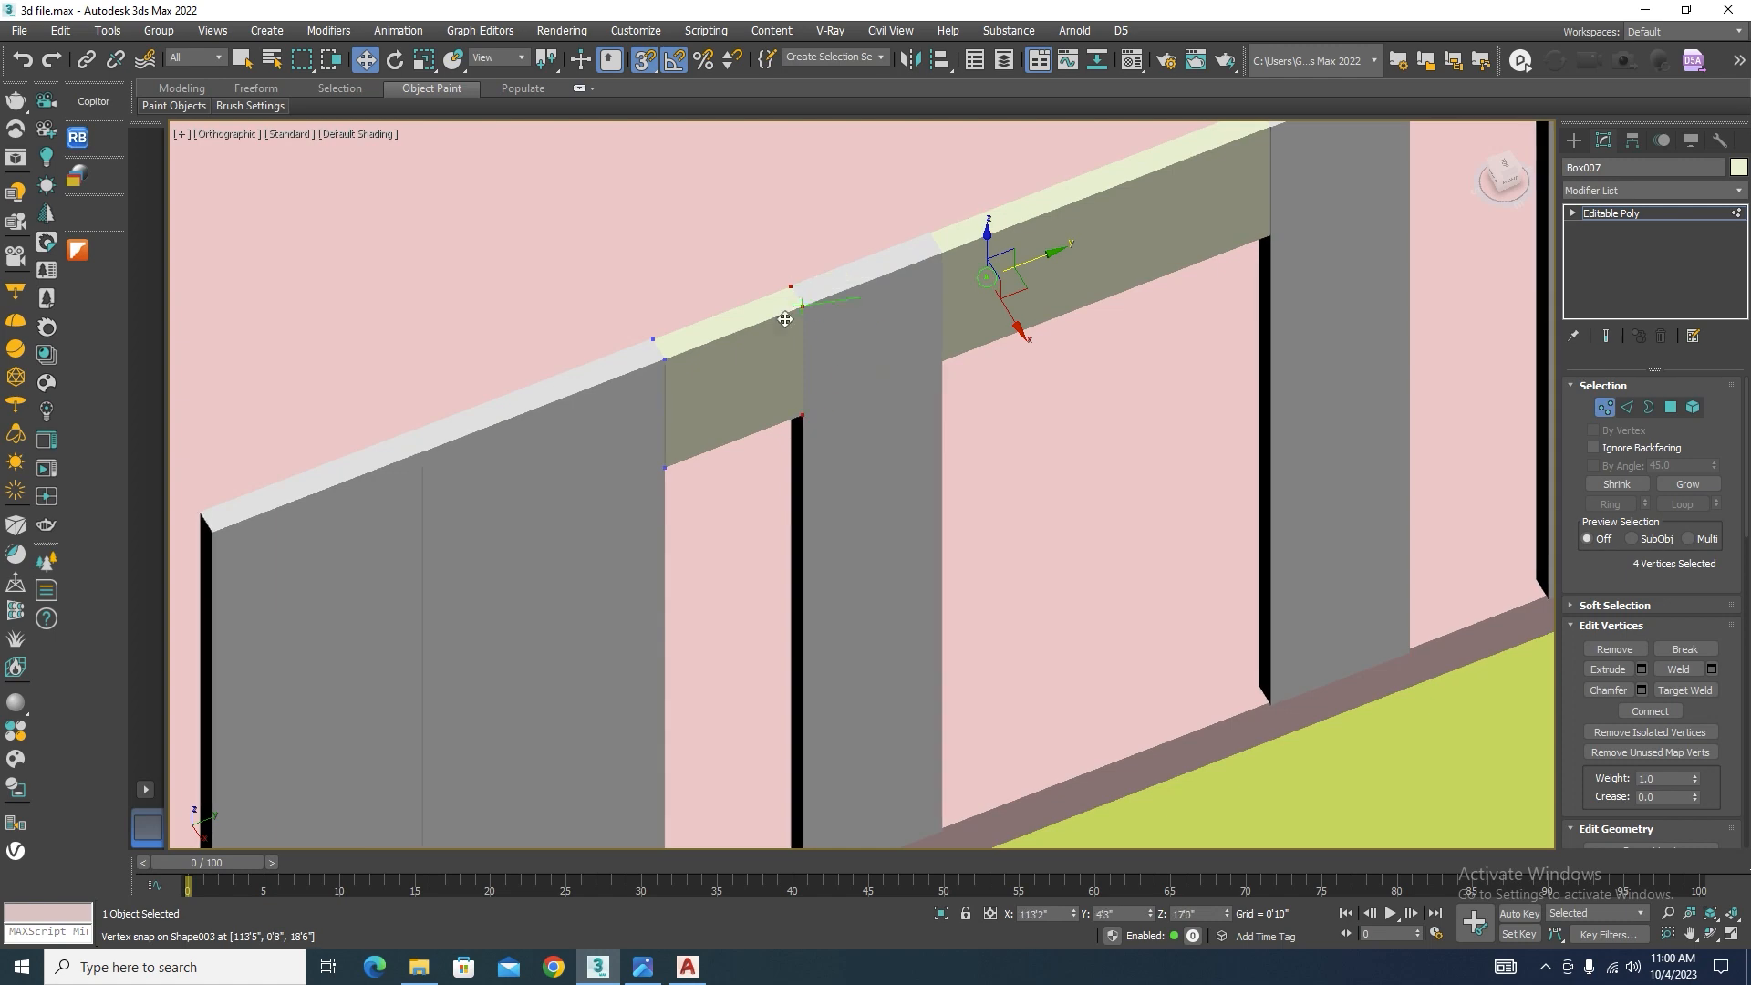
scroll(698, 448, down, 5)
click(1604, 413)
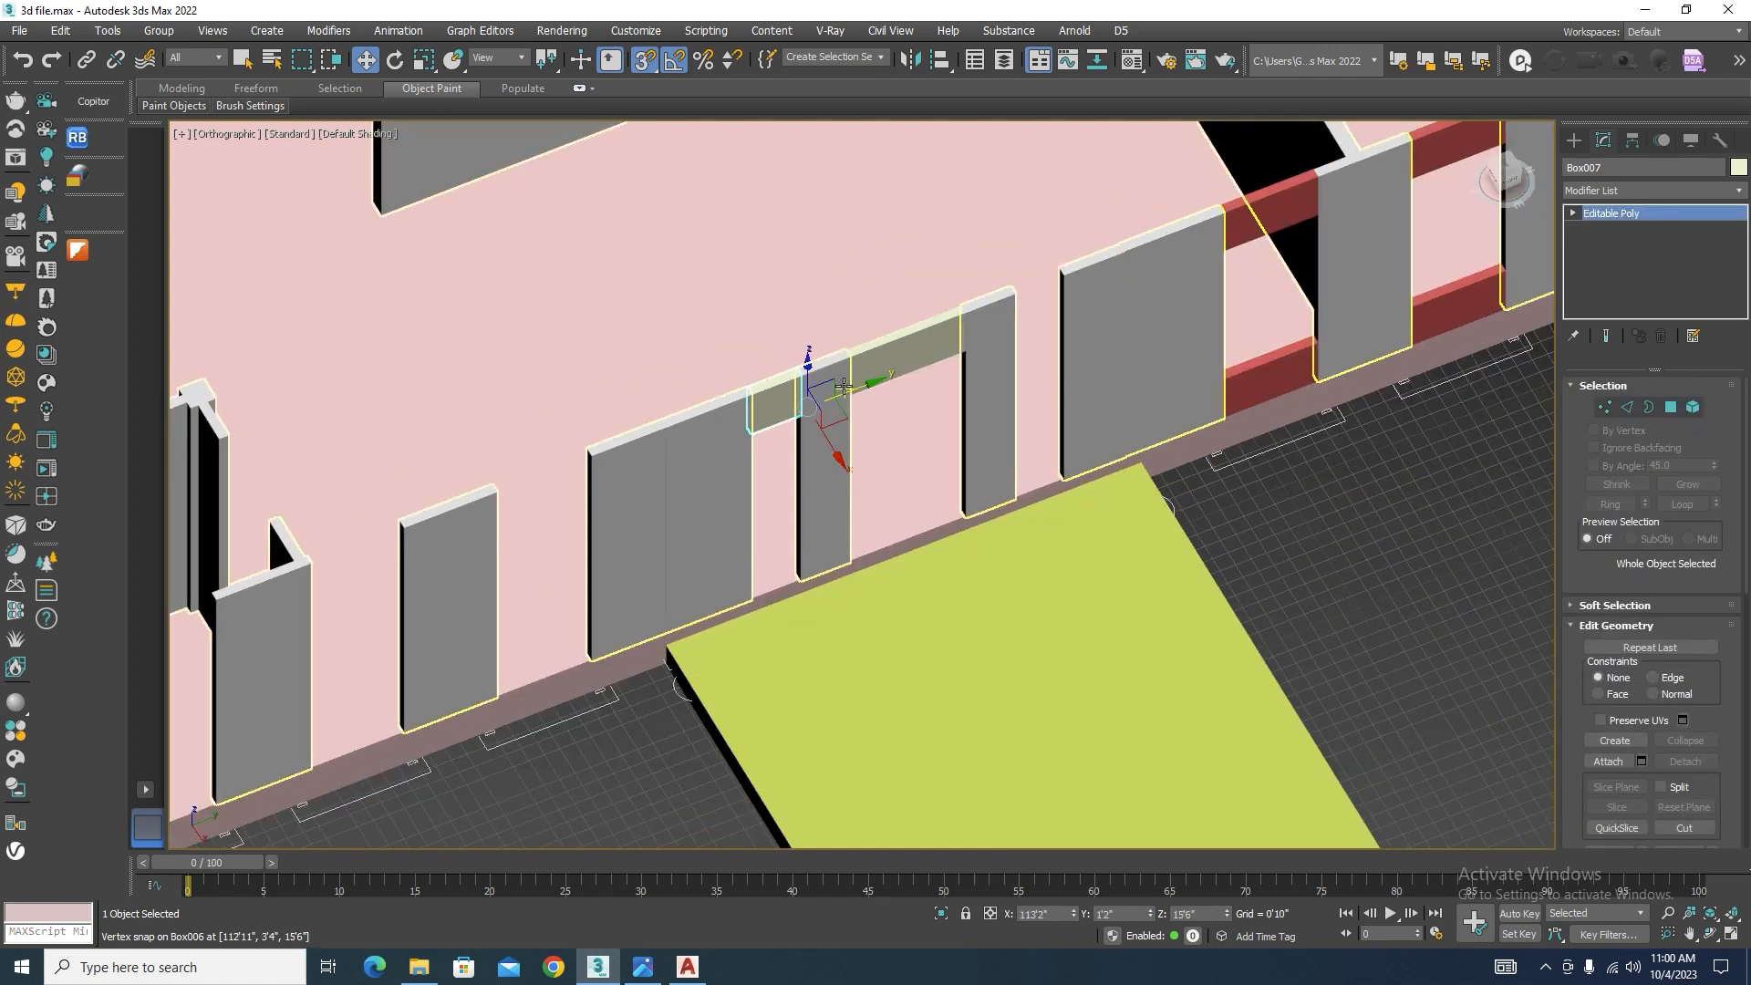
Step: Copy the shortened box to the narrow opening on the other side of the entrance and snap it to the wide wall's top corner
shift+drag(807, 406, 1073, 354)
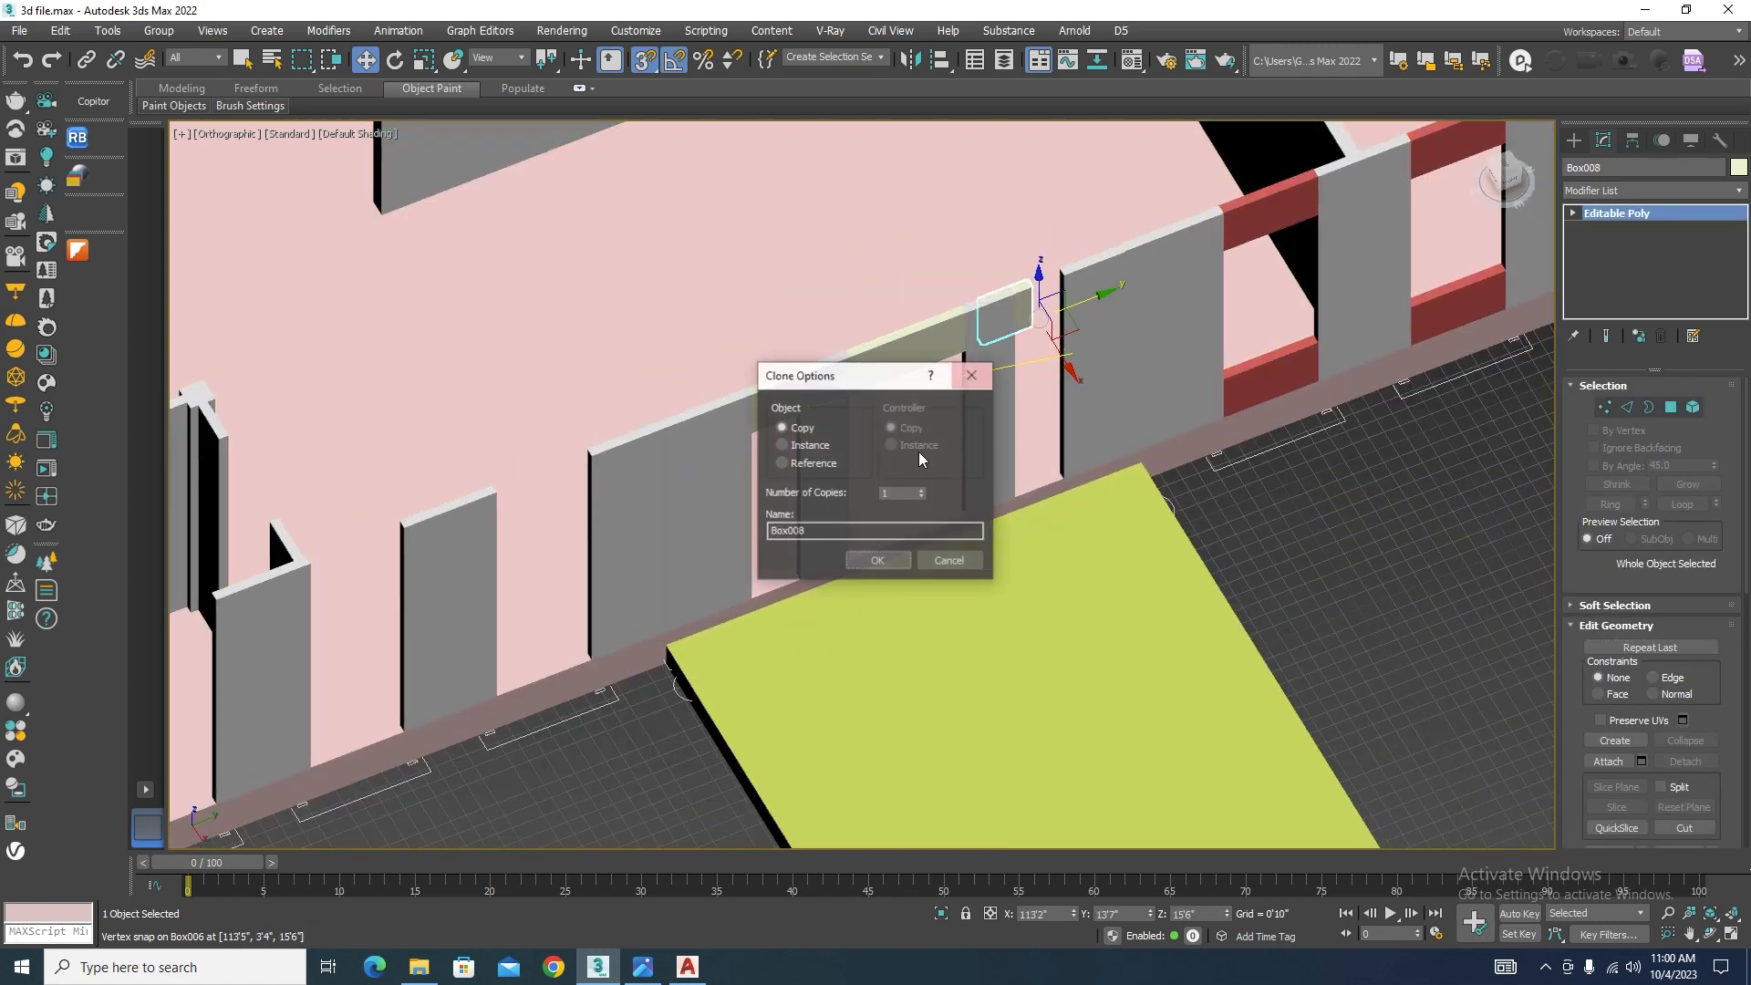
click(891, 559)
scroll(1008, 279, up, 5)
drag(998, 278, 1076, 262)
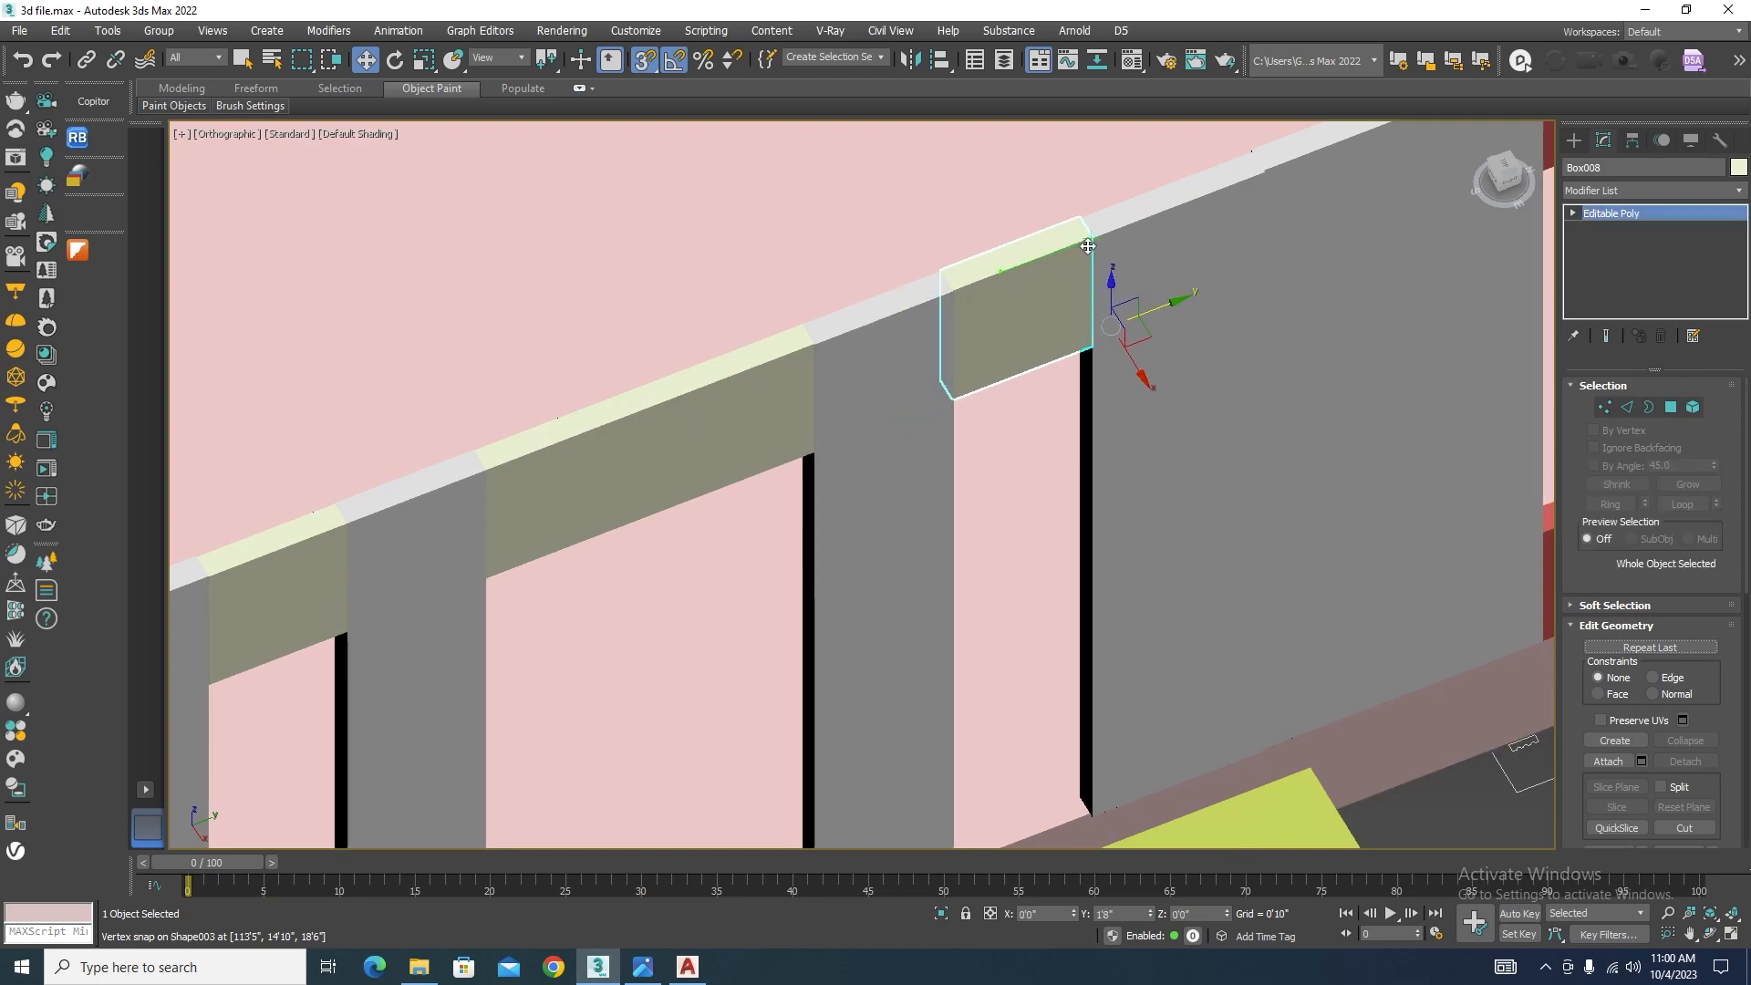
scroll(1108, 392, down, 4)
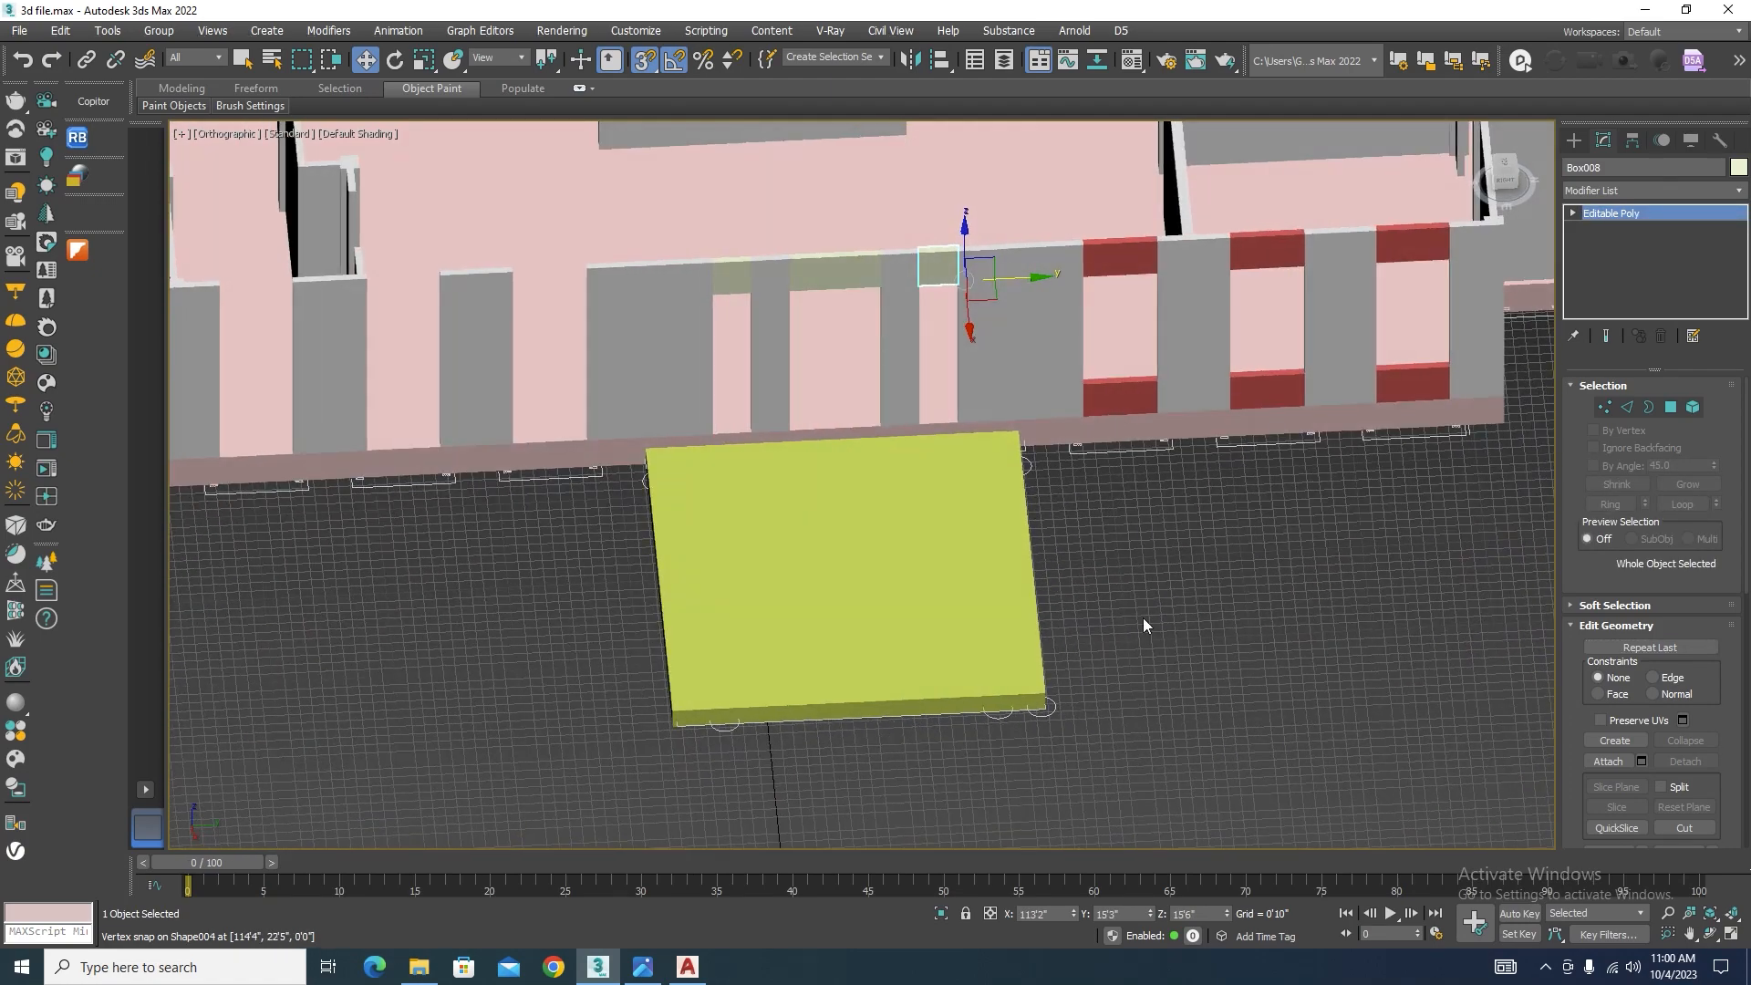
click(1141, 618)
scroll(926, 434, up, 3)
alt+middle_drag(940, 541, 988, 544)
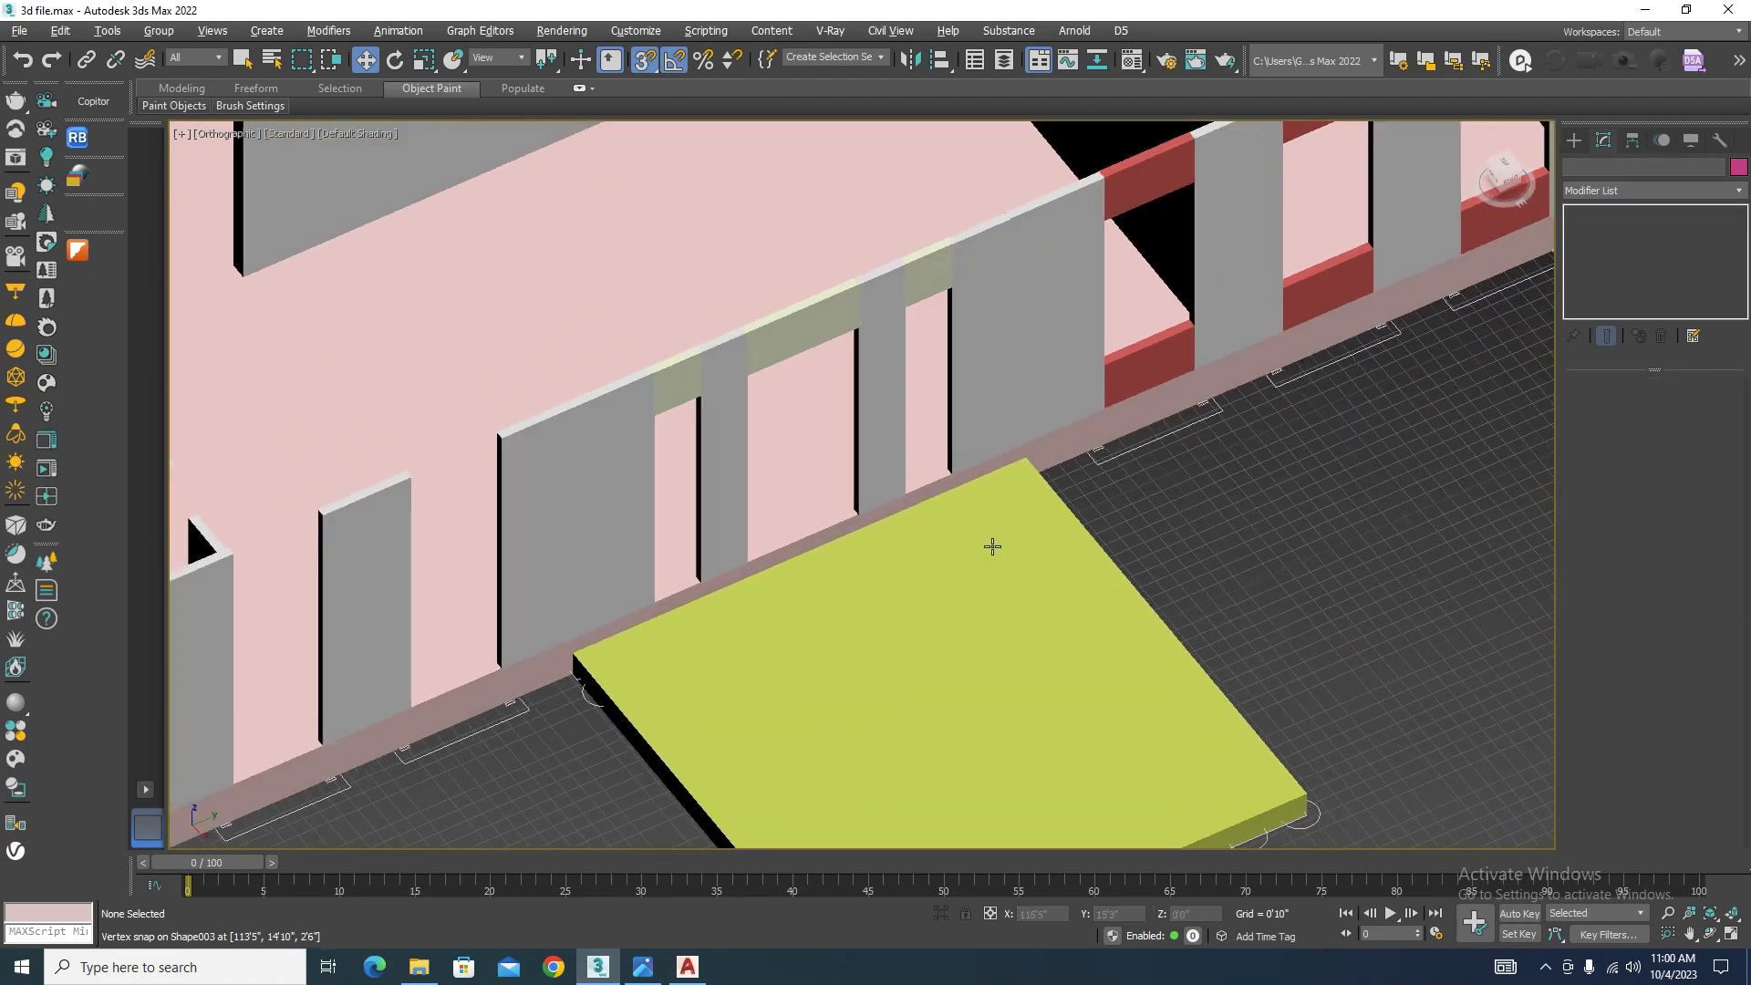
Step: Copy both short boxes above the narrow side openings and snap the copies to the base of those openings
scroll(802, 339, up, 4)
click(1003, 260)
scroll(1004, 260, down, 4)
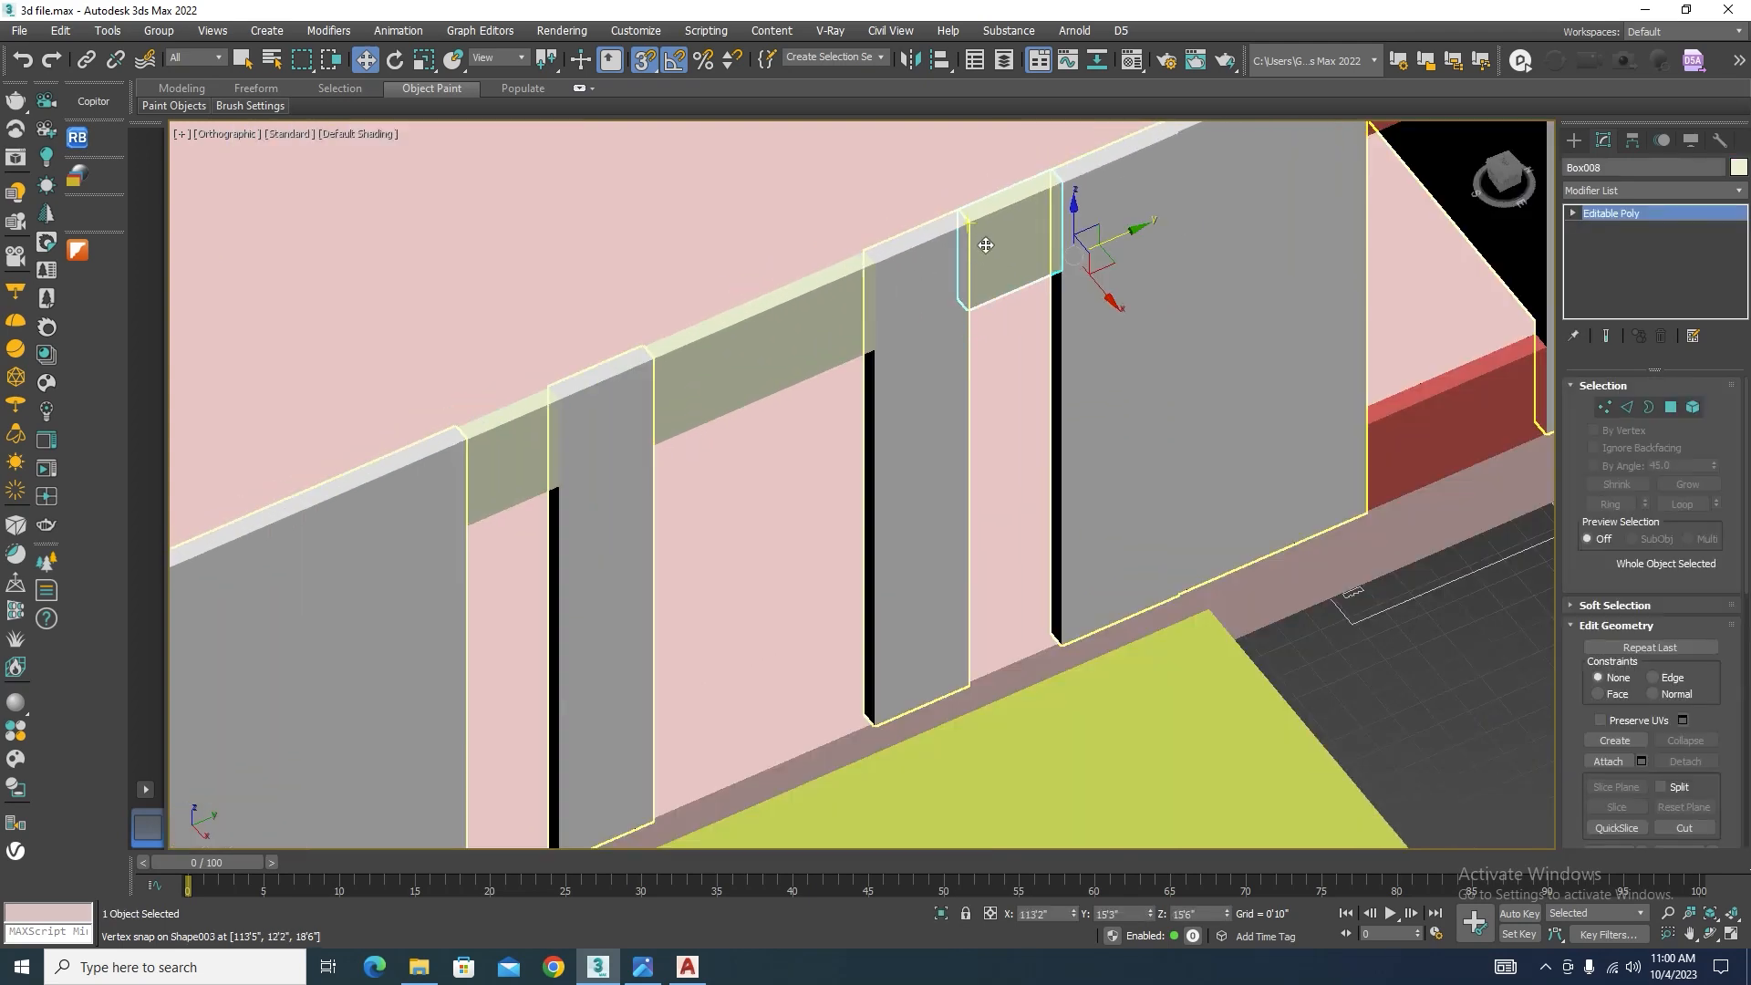
ctrl+click(638, 401)
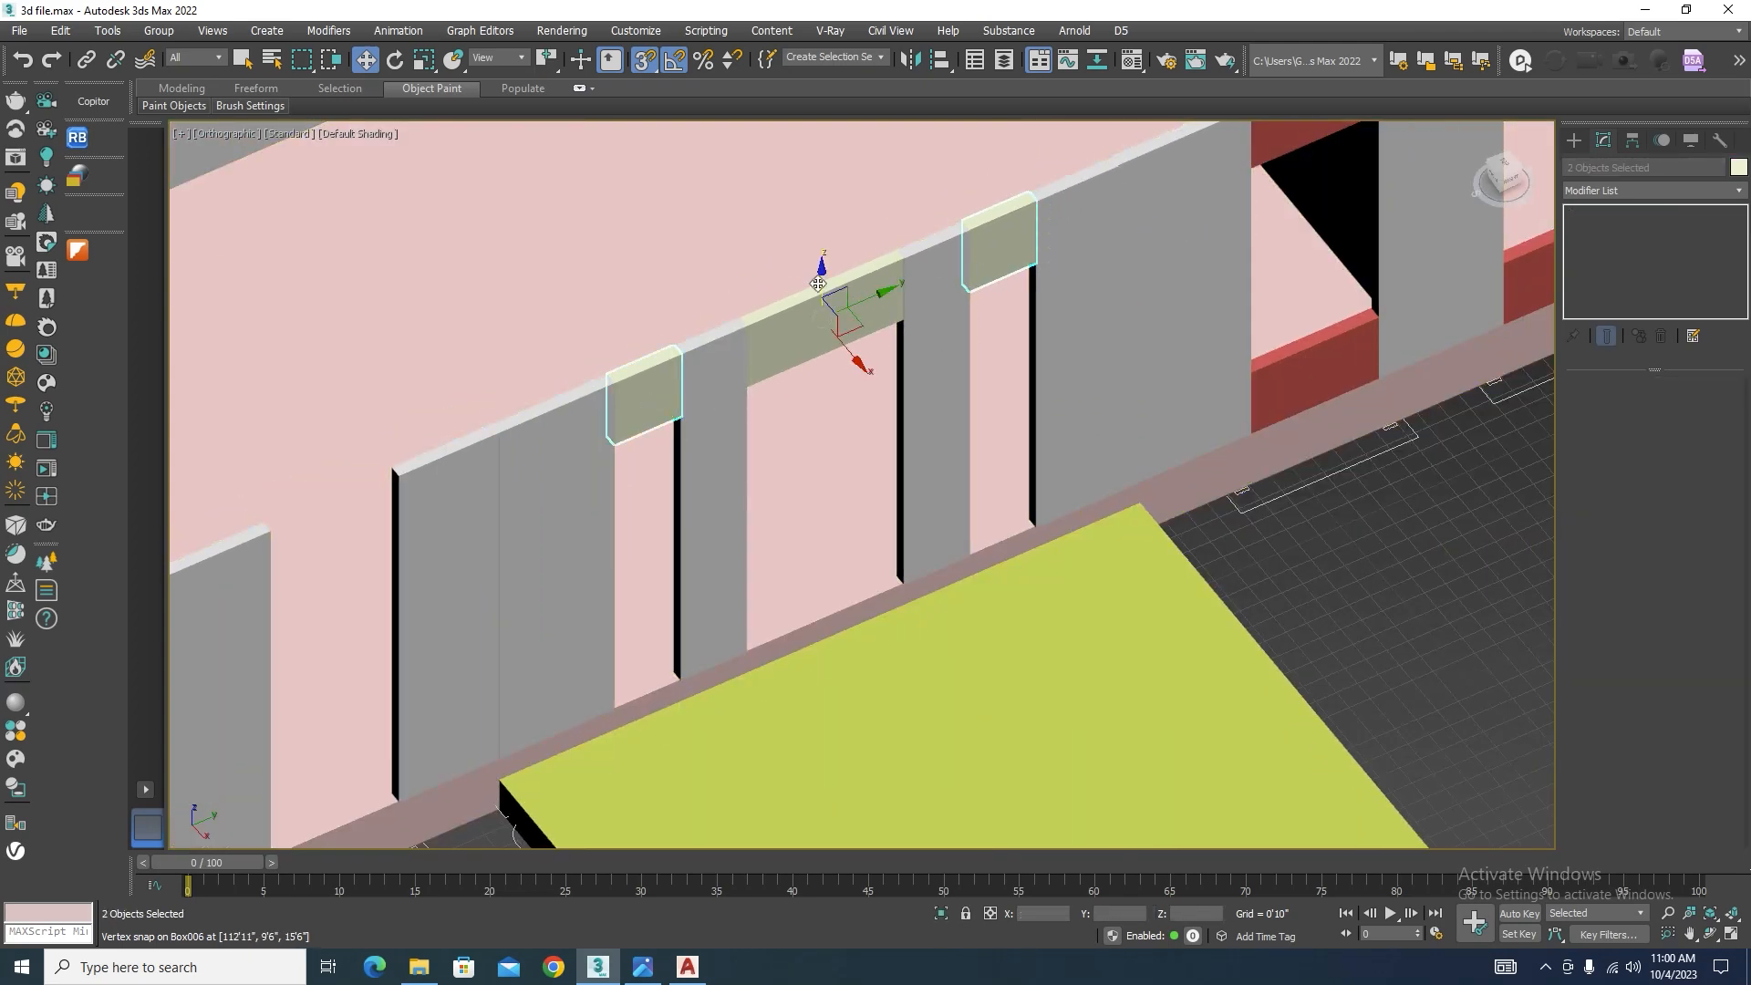
shift+drag(880, 292, 881, 356)
click(879, 561)
scroll(1020, 383, up, 2)
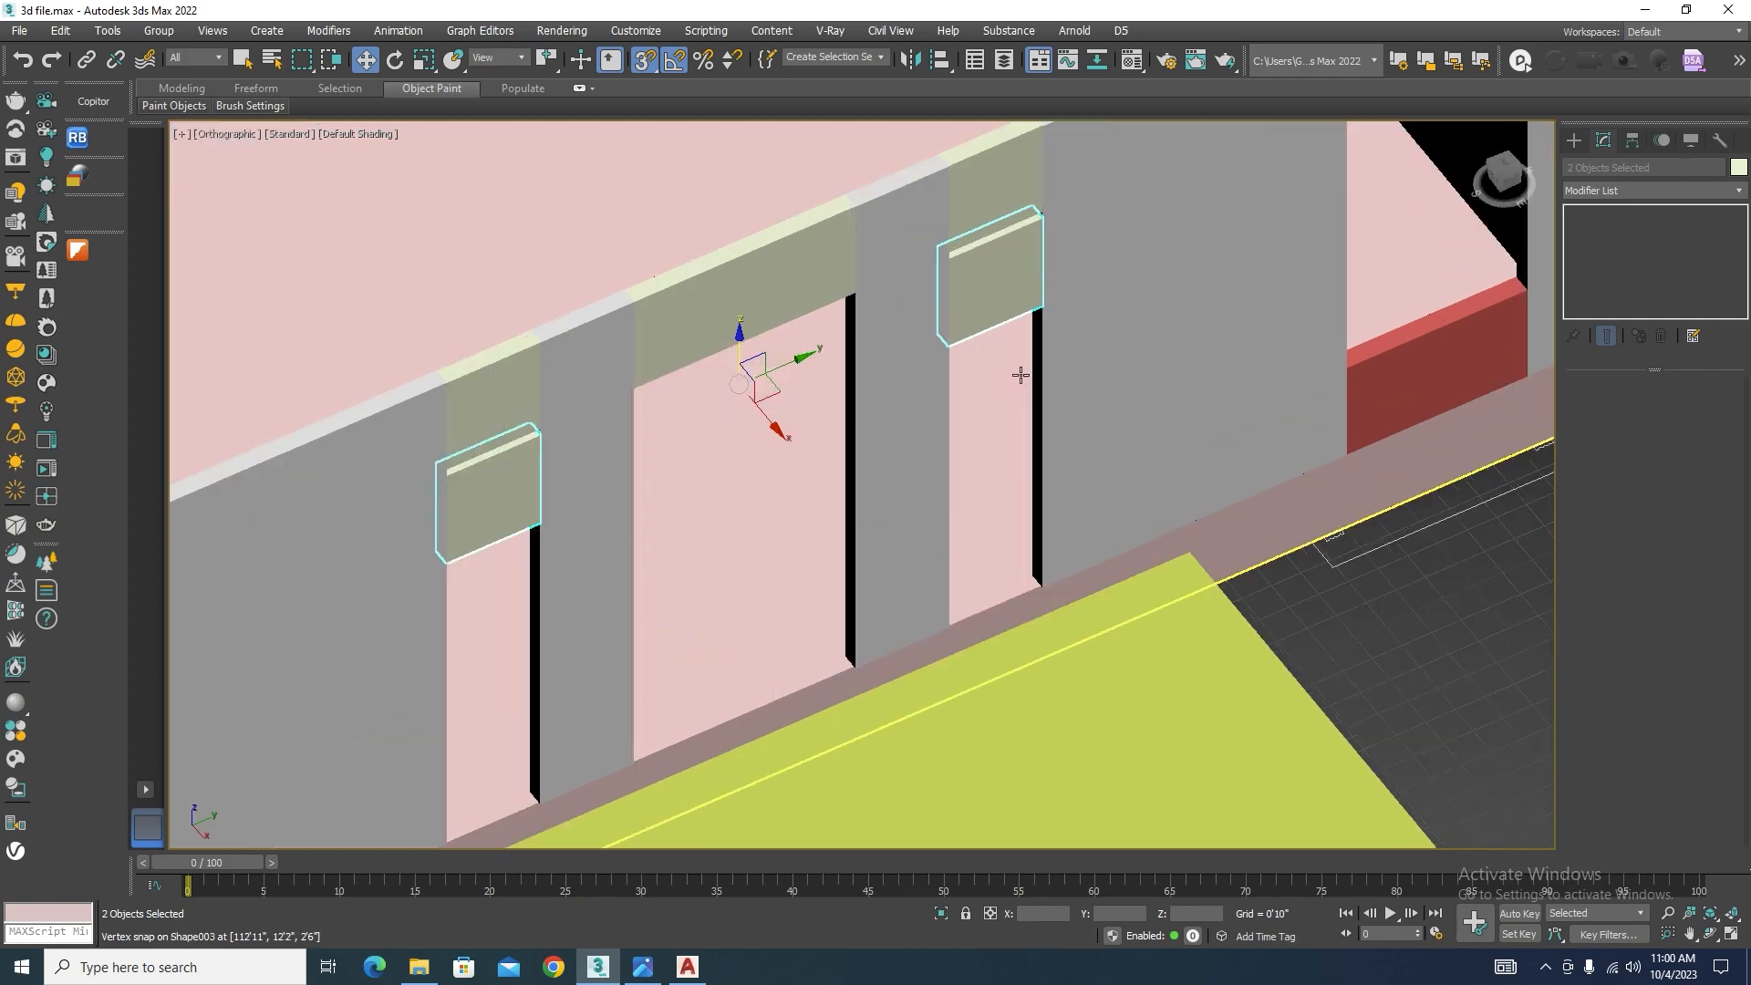
drag(1040, 306, 1044, 573)
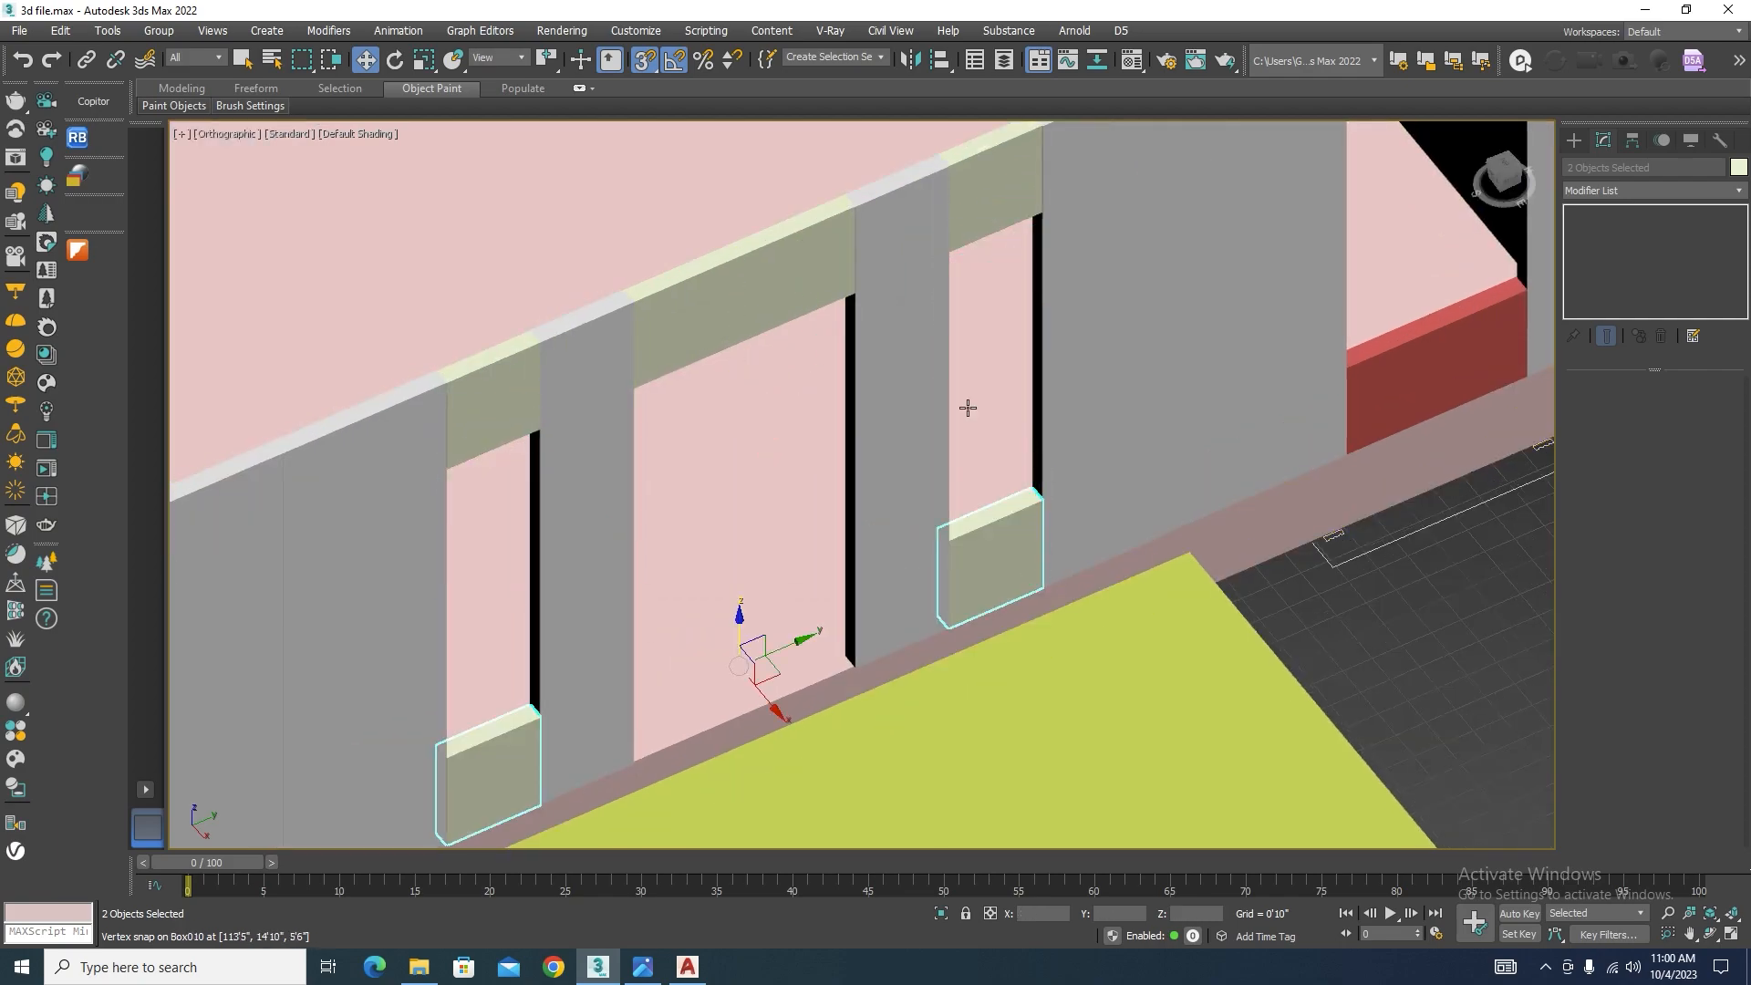
scroll(965, 402, down, 4)
click(1215, 529)
scroll(1151, 472, up, 2)
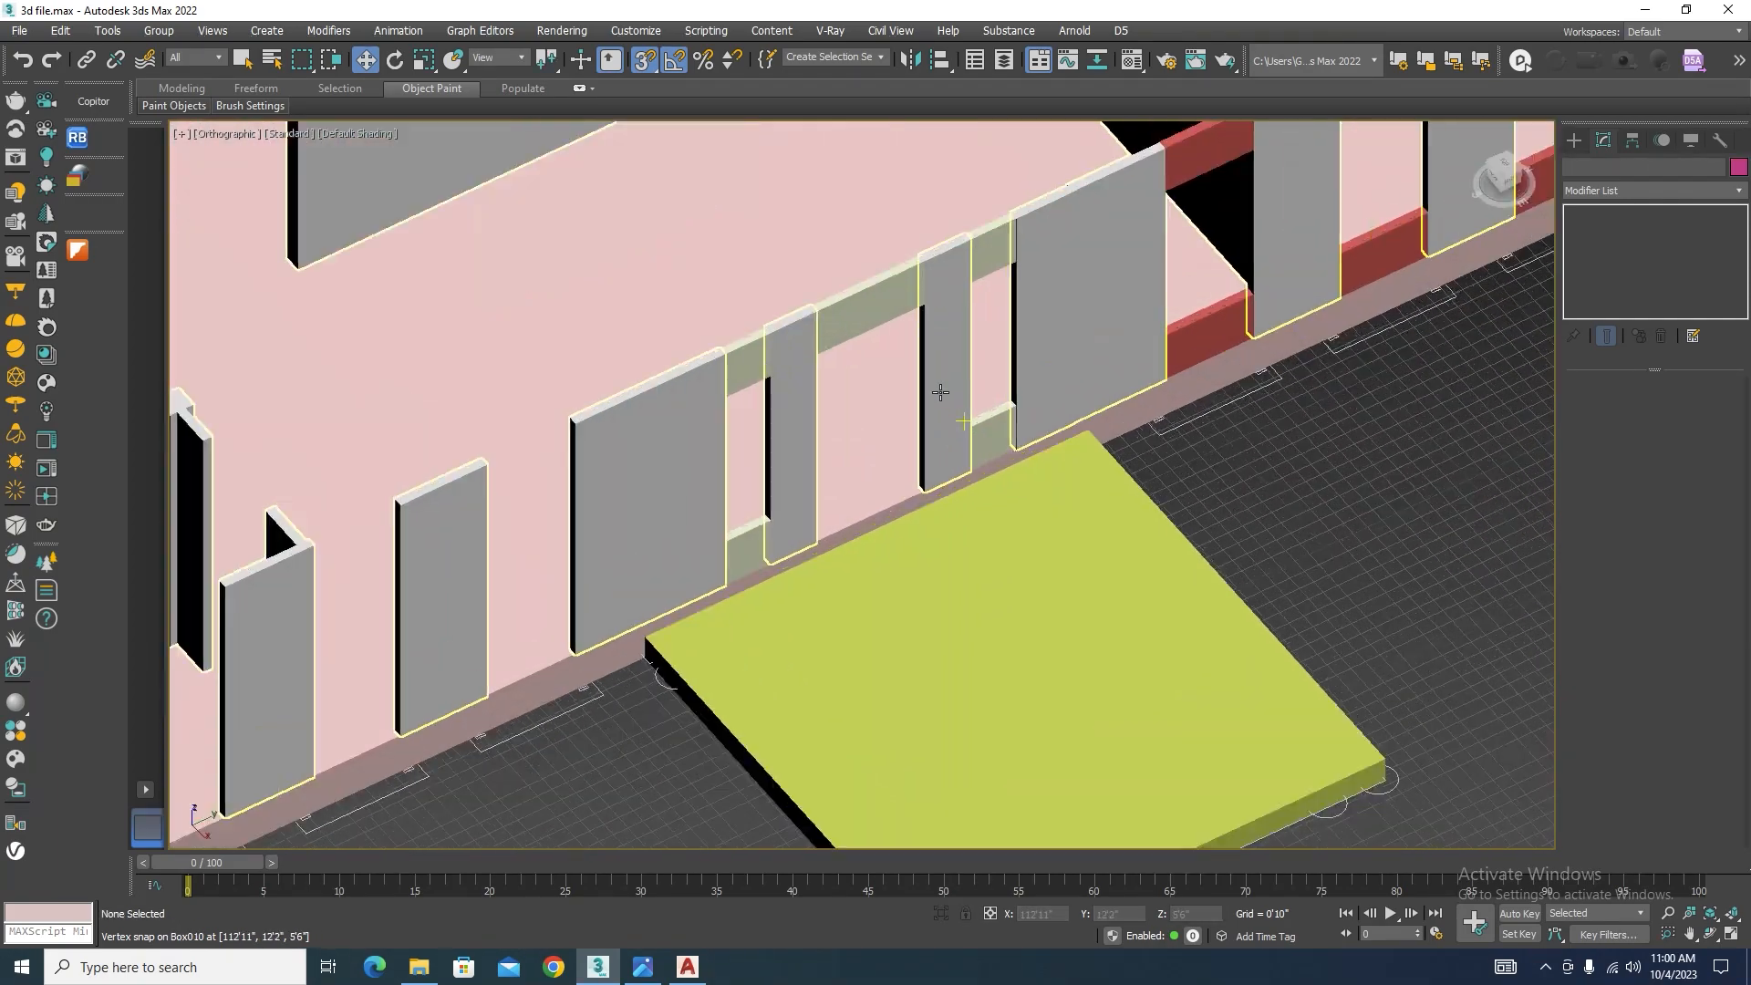
Step: Snap the lower box in the narrow opening nearer the red window boxes to the bottom corner of the adjoining wide wall
scroll(1063, 479, up, 5)
click(1064, 478)
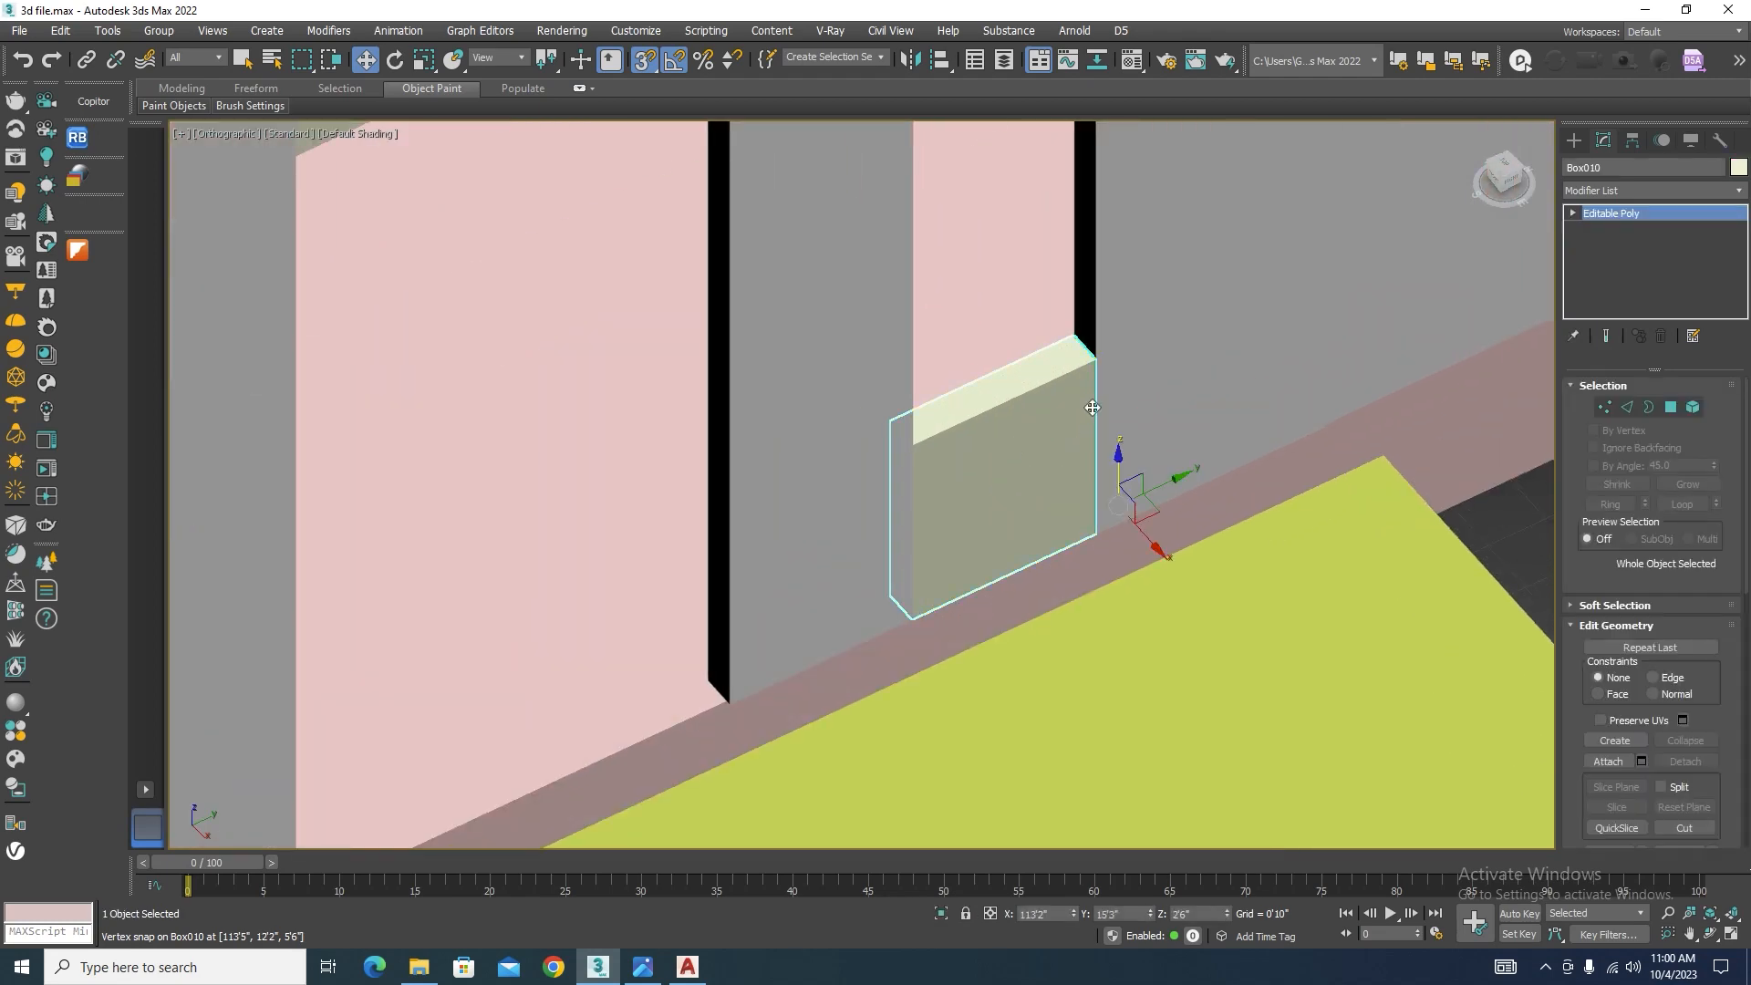
scroll(1094, 483, down, 2)
scroll(1282, 495, up, 4)
drag(1259, 497, 1174, 511)
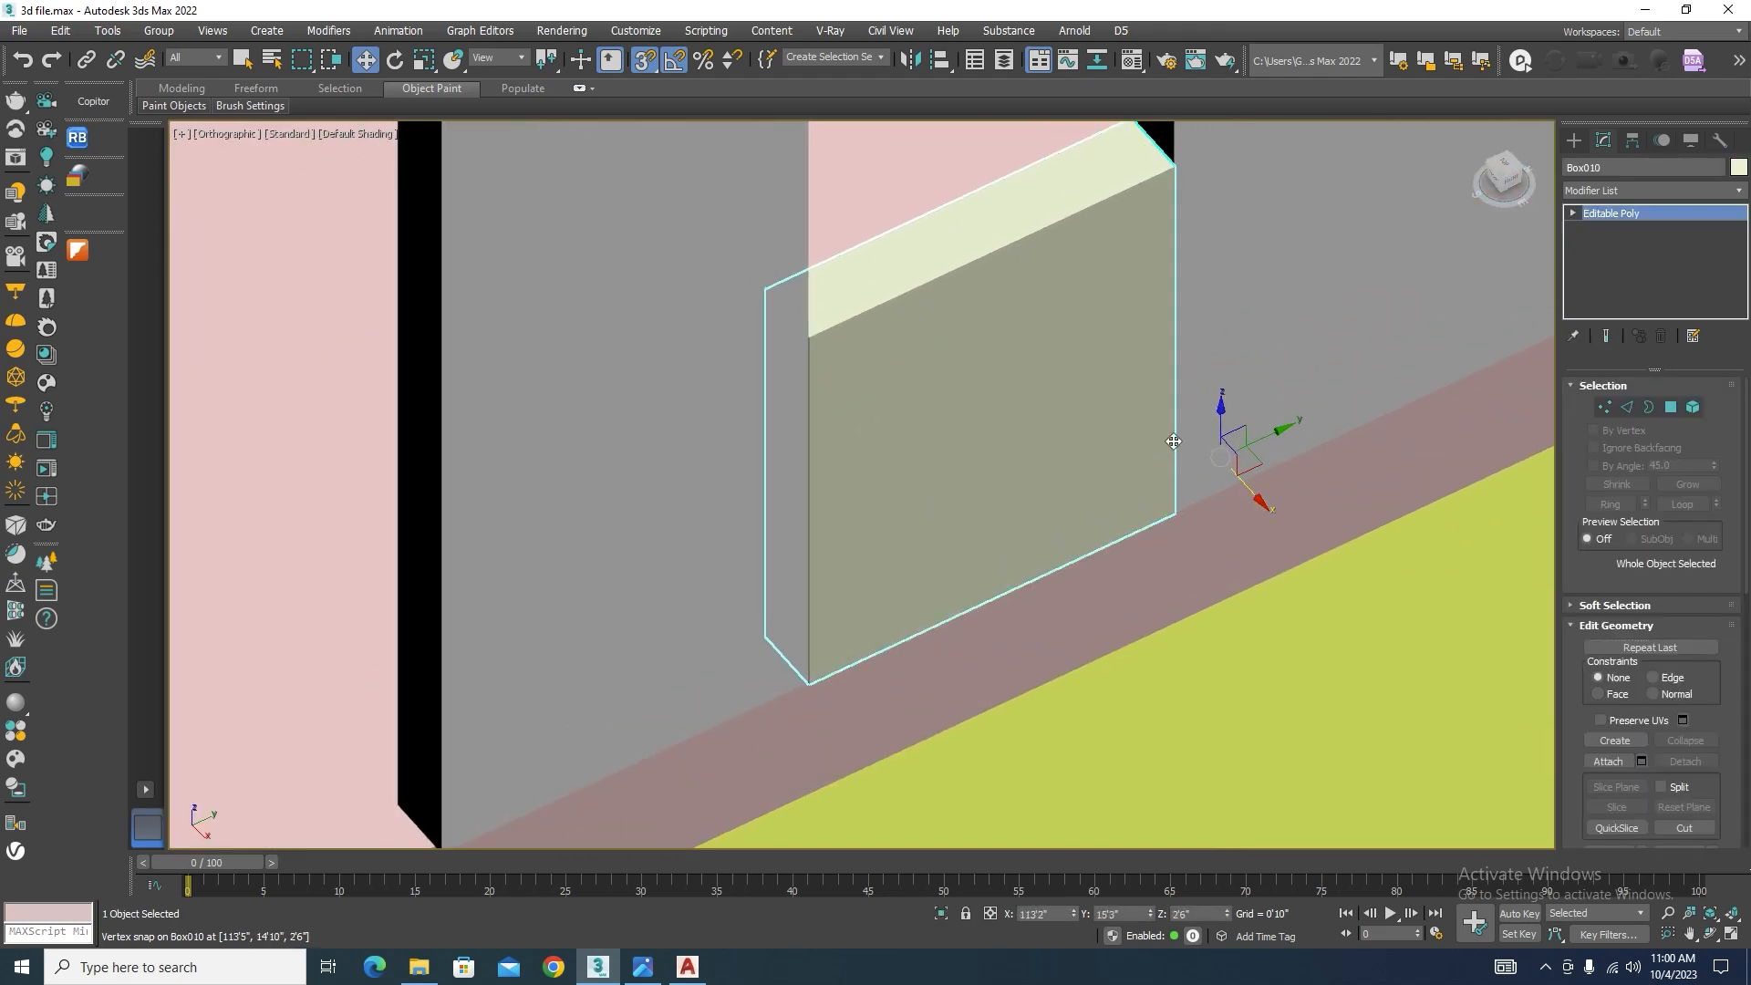
scroll(1174, 441, down, 5)
scroll(659, 681, down, 5)
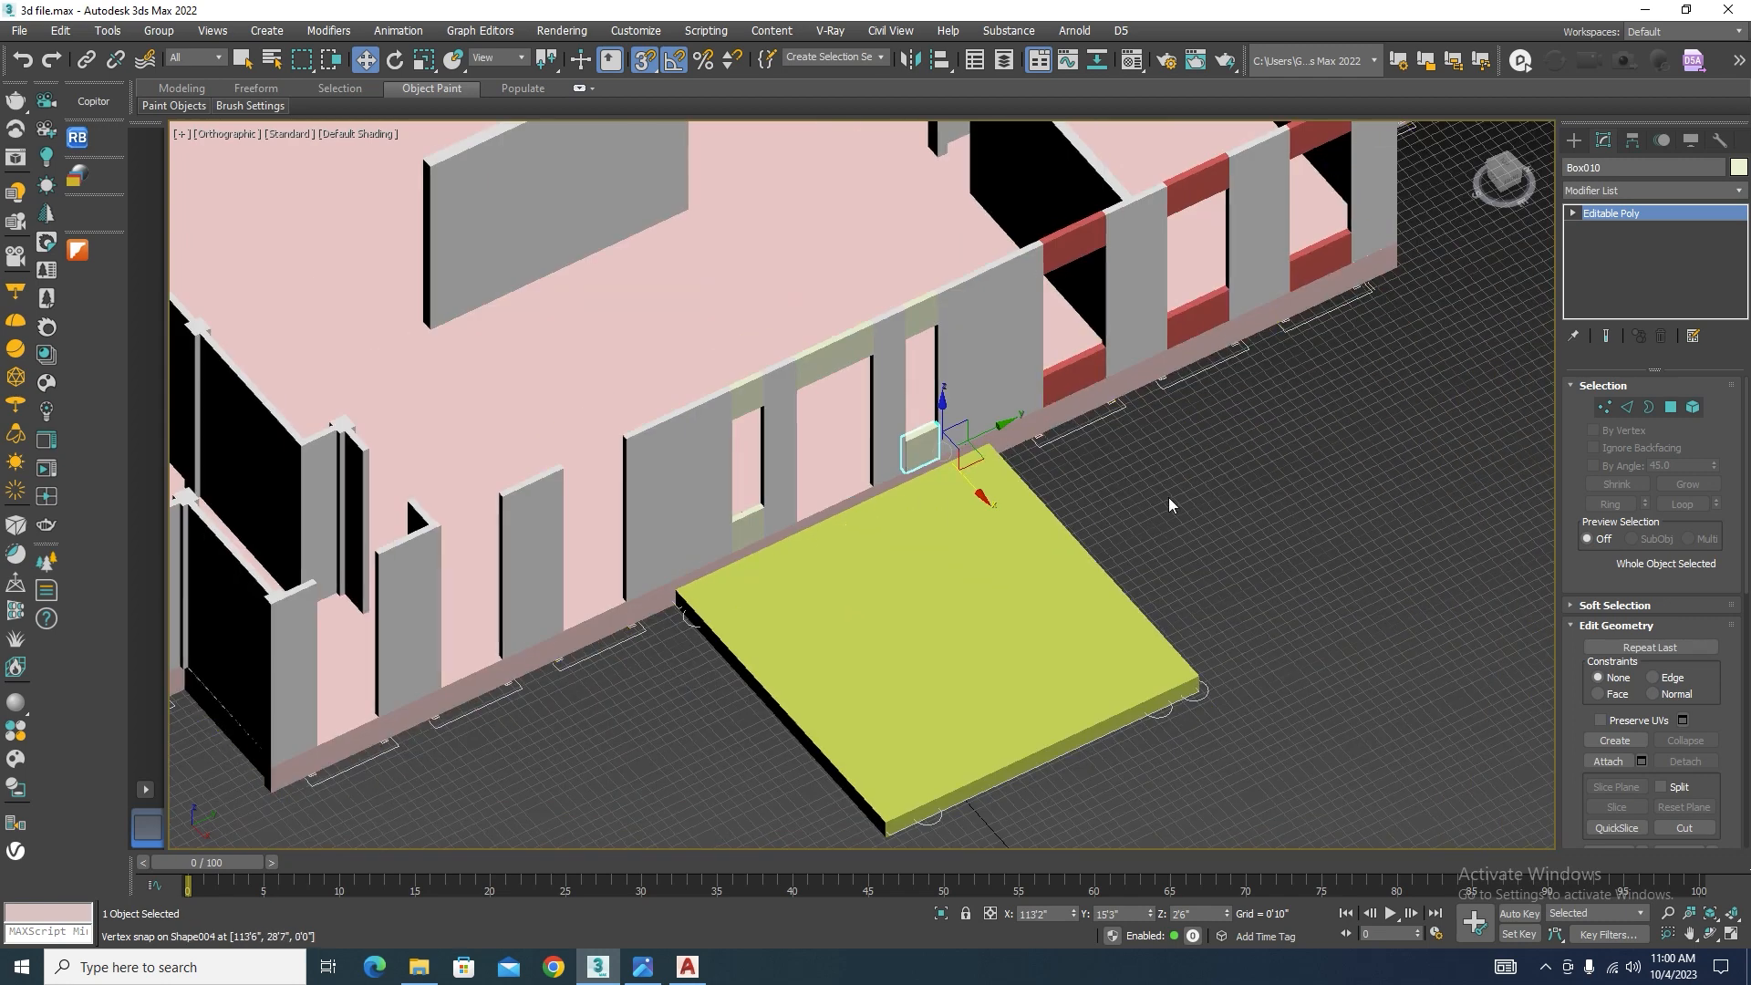
click(1208, 516)
scroll(912, 602, down, 2)
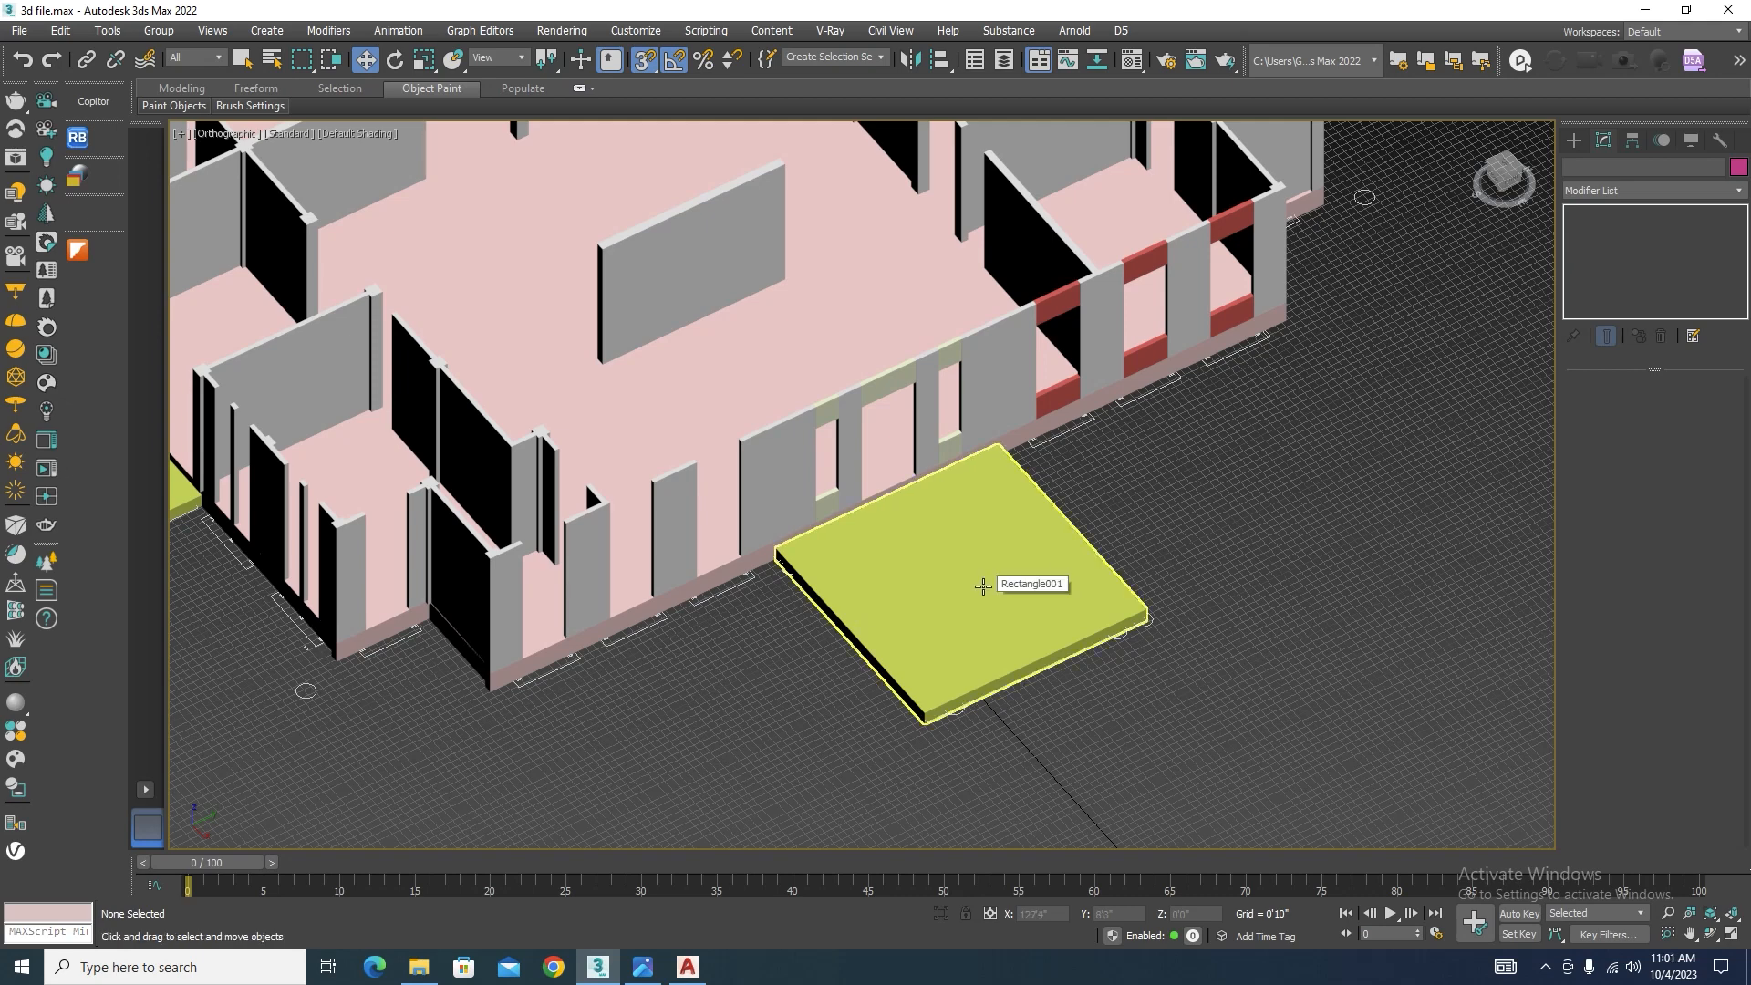
Step: Copy the red window boxes across the entrance and snap them into the first window opening beyond the wide wall
scroll(726, 538, up, 3)
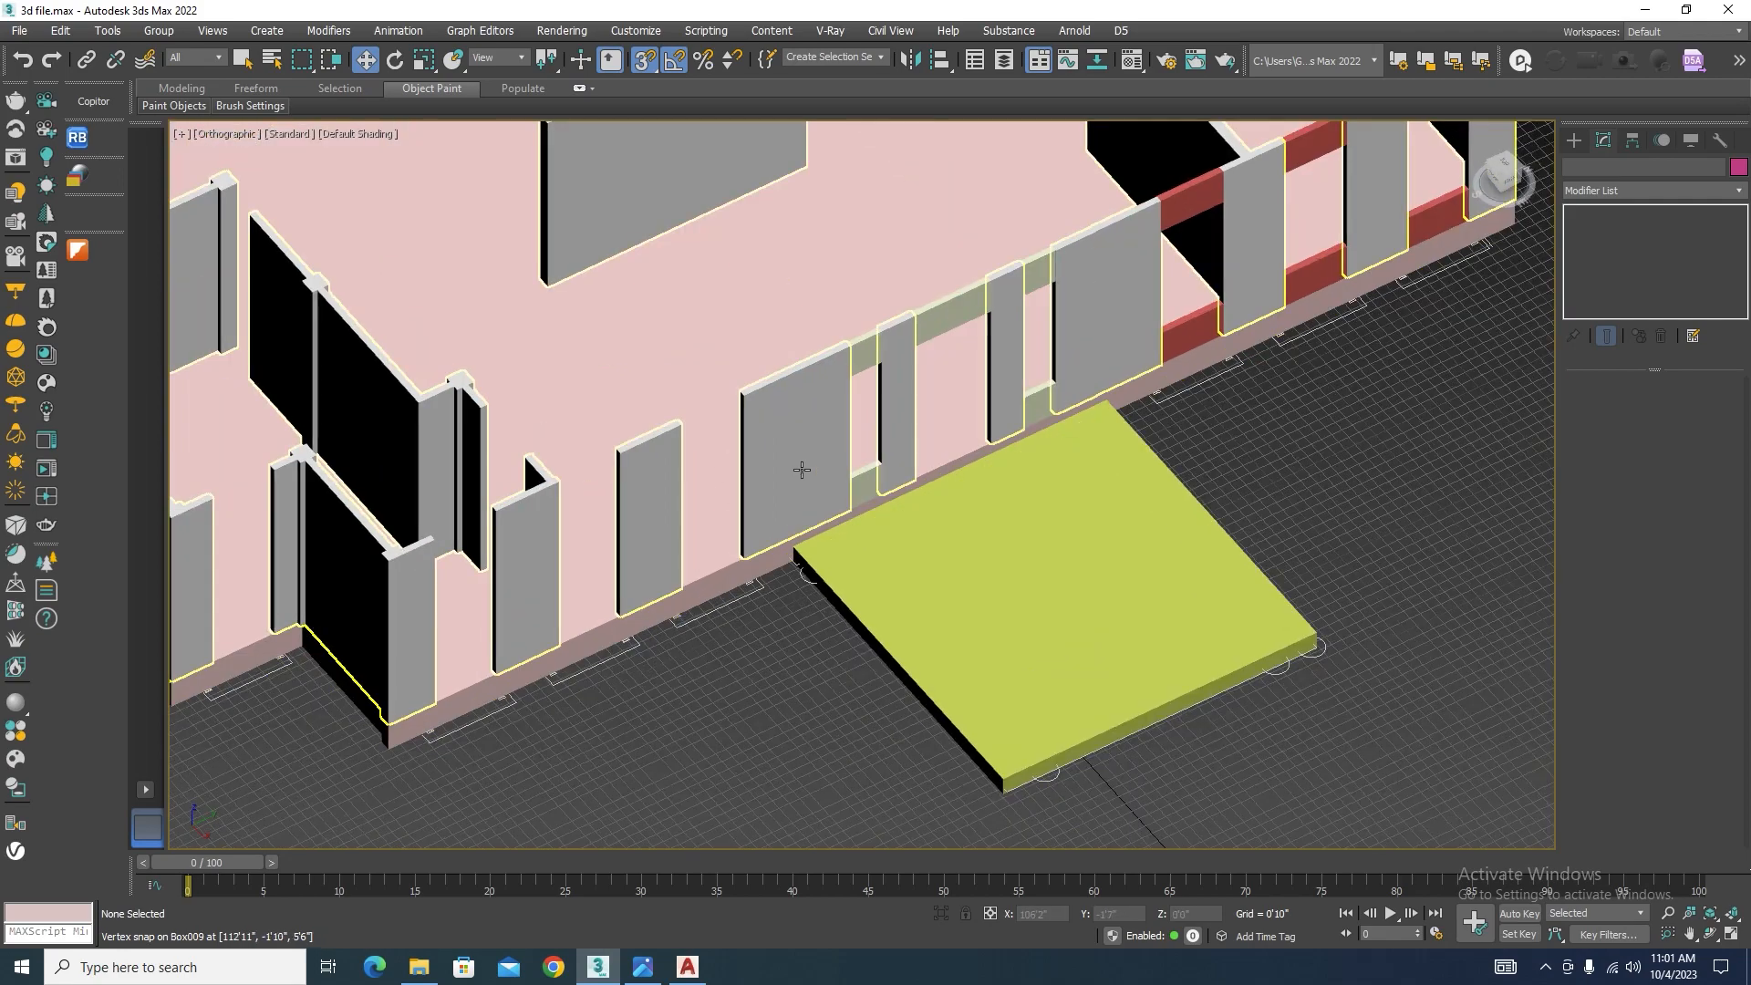
click(1183, 218)
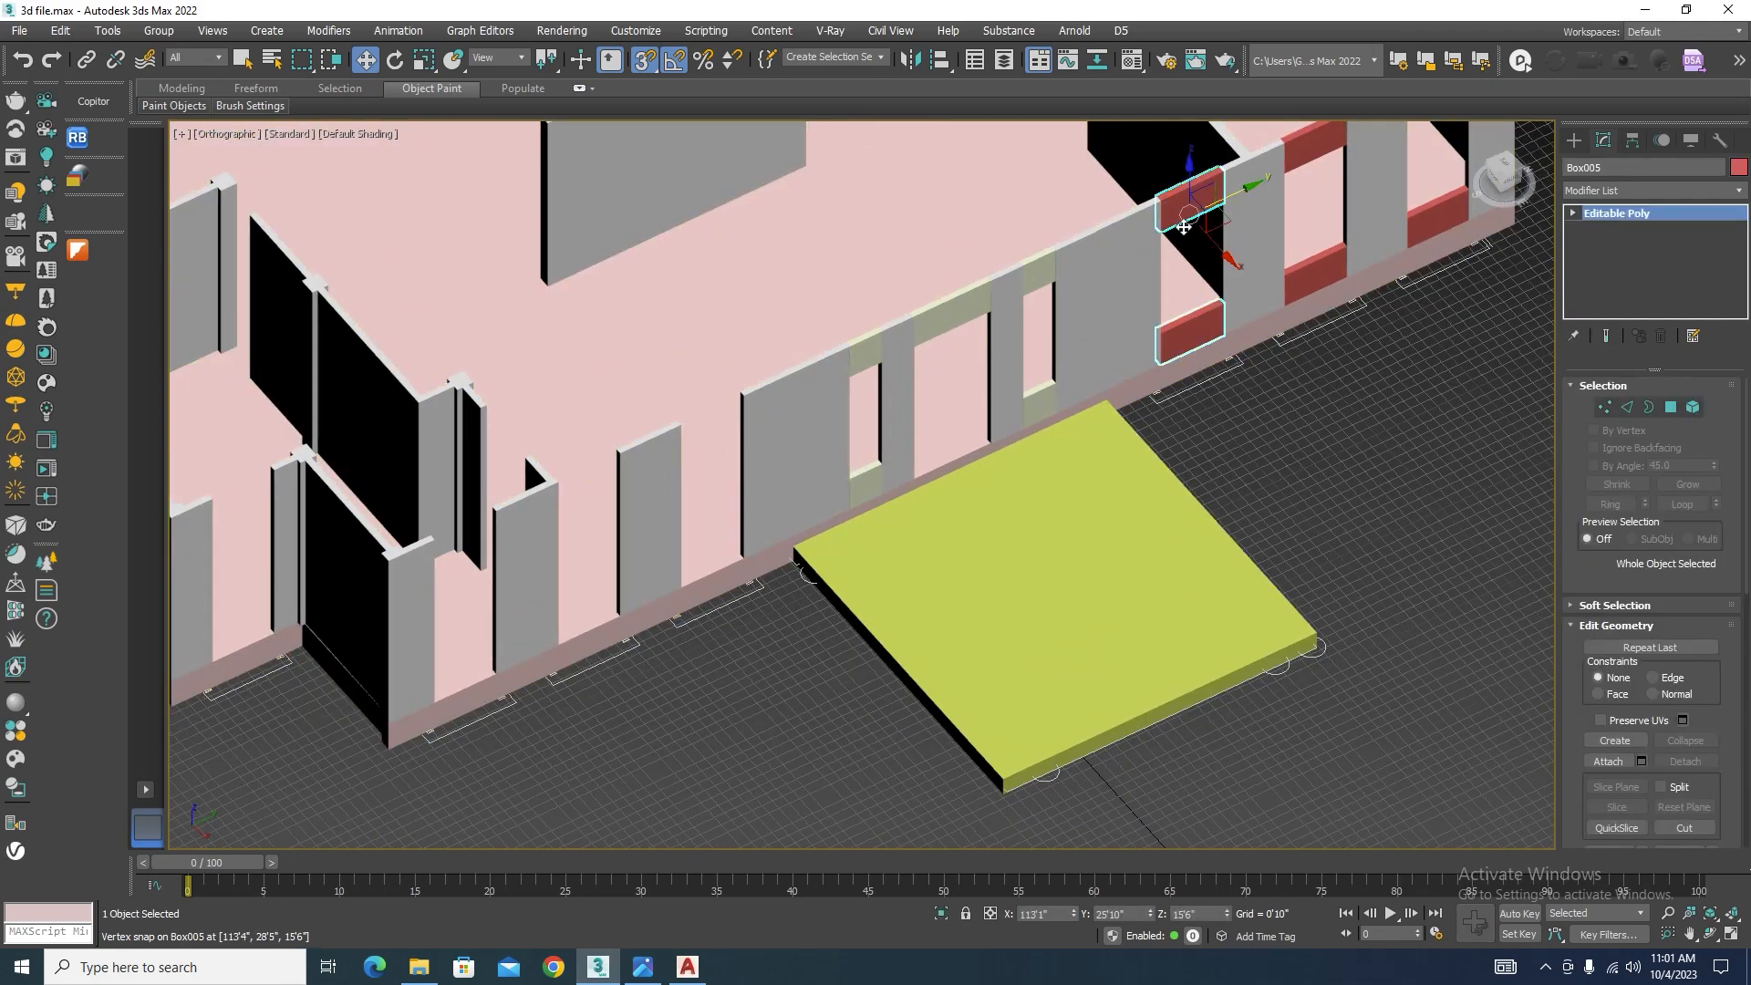
mouse_move(1183, 225)
shift+mouse_down()
mouse_move(632, 442)
mouse_move(766, 383)
shift+mouse_up()
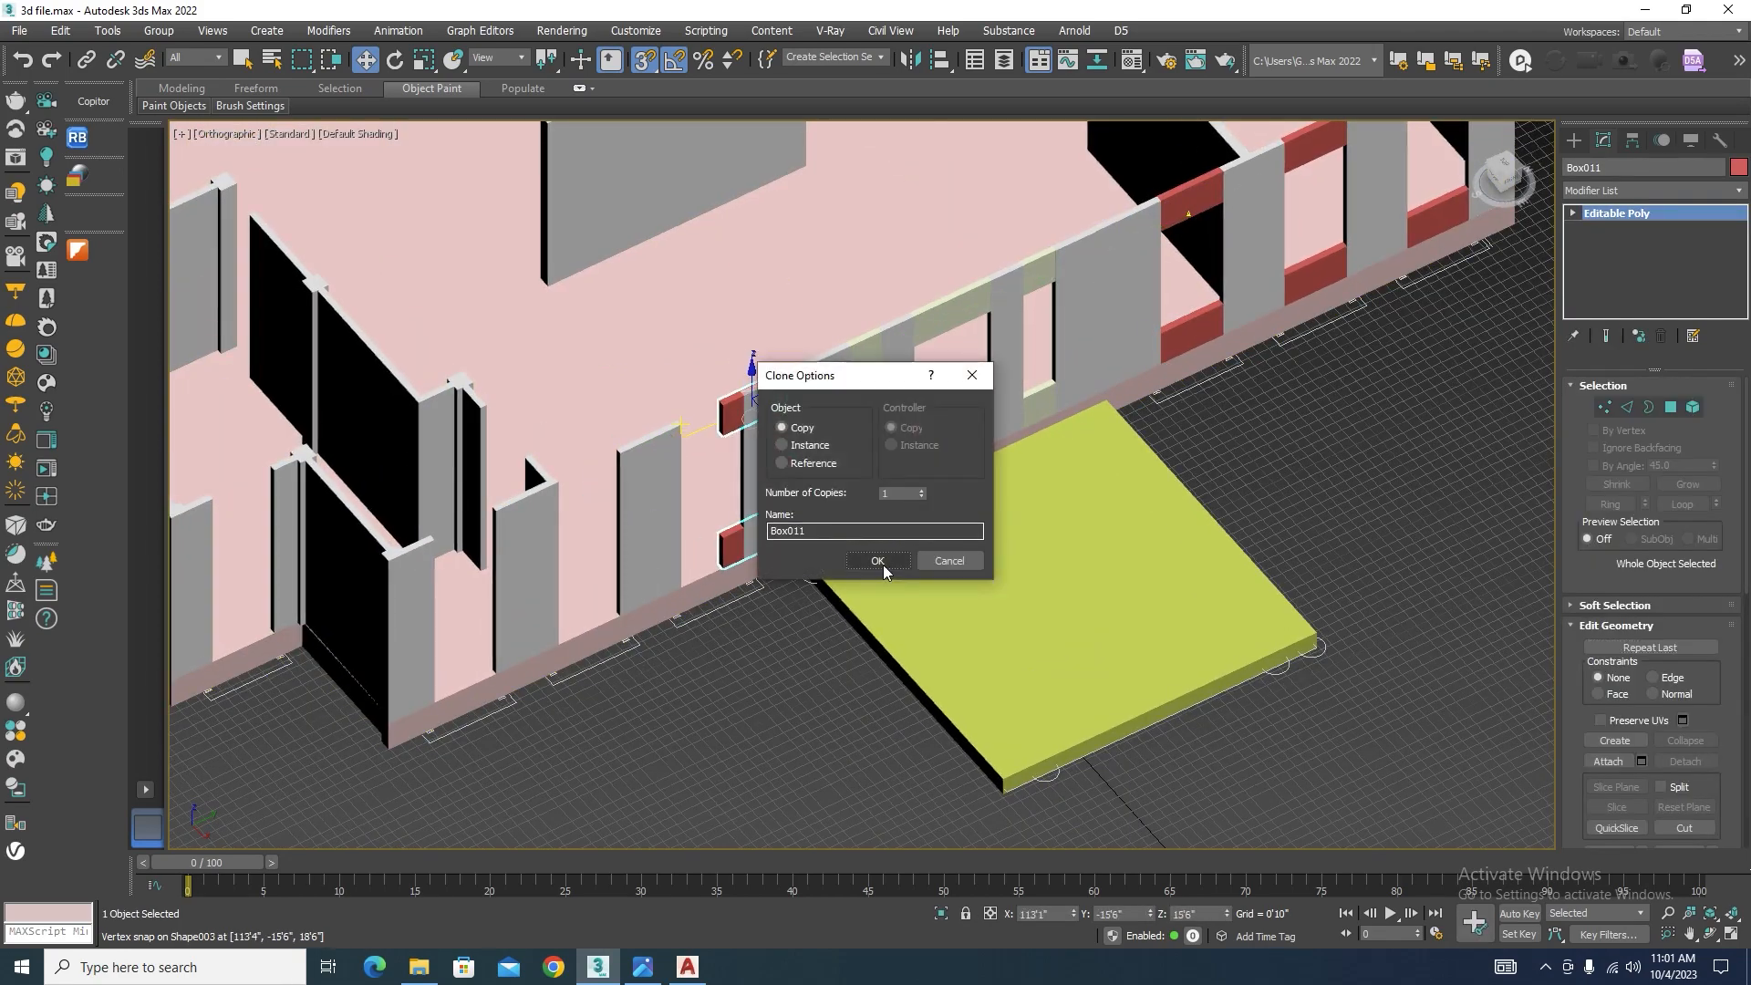
click(883, 564)
scroll(738, 481, up, 5)
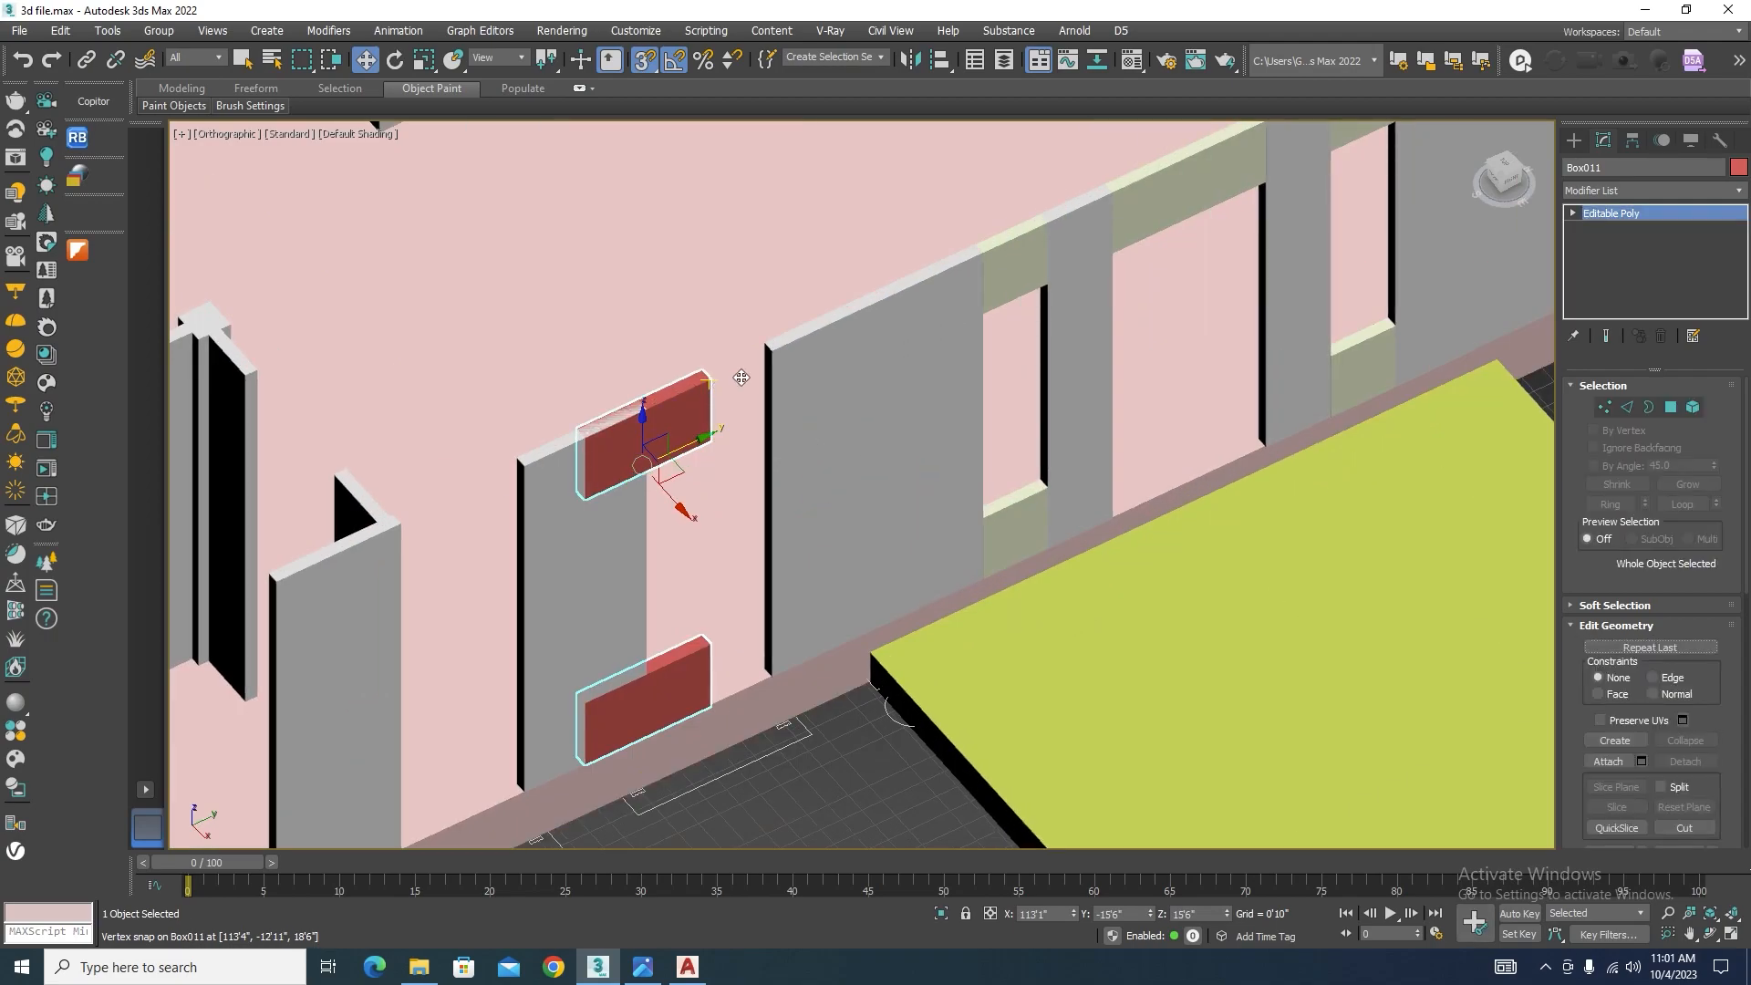
scroll(741, 377, down, 7)
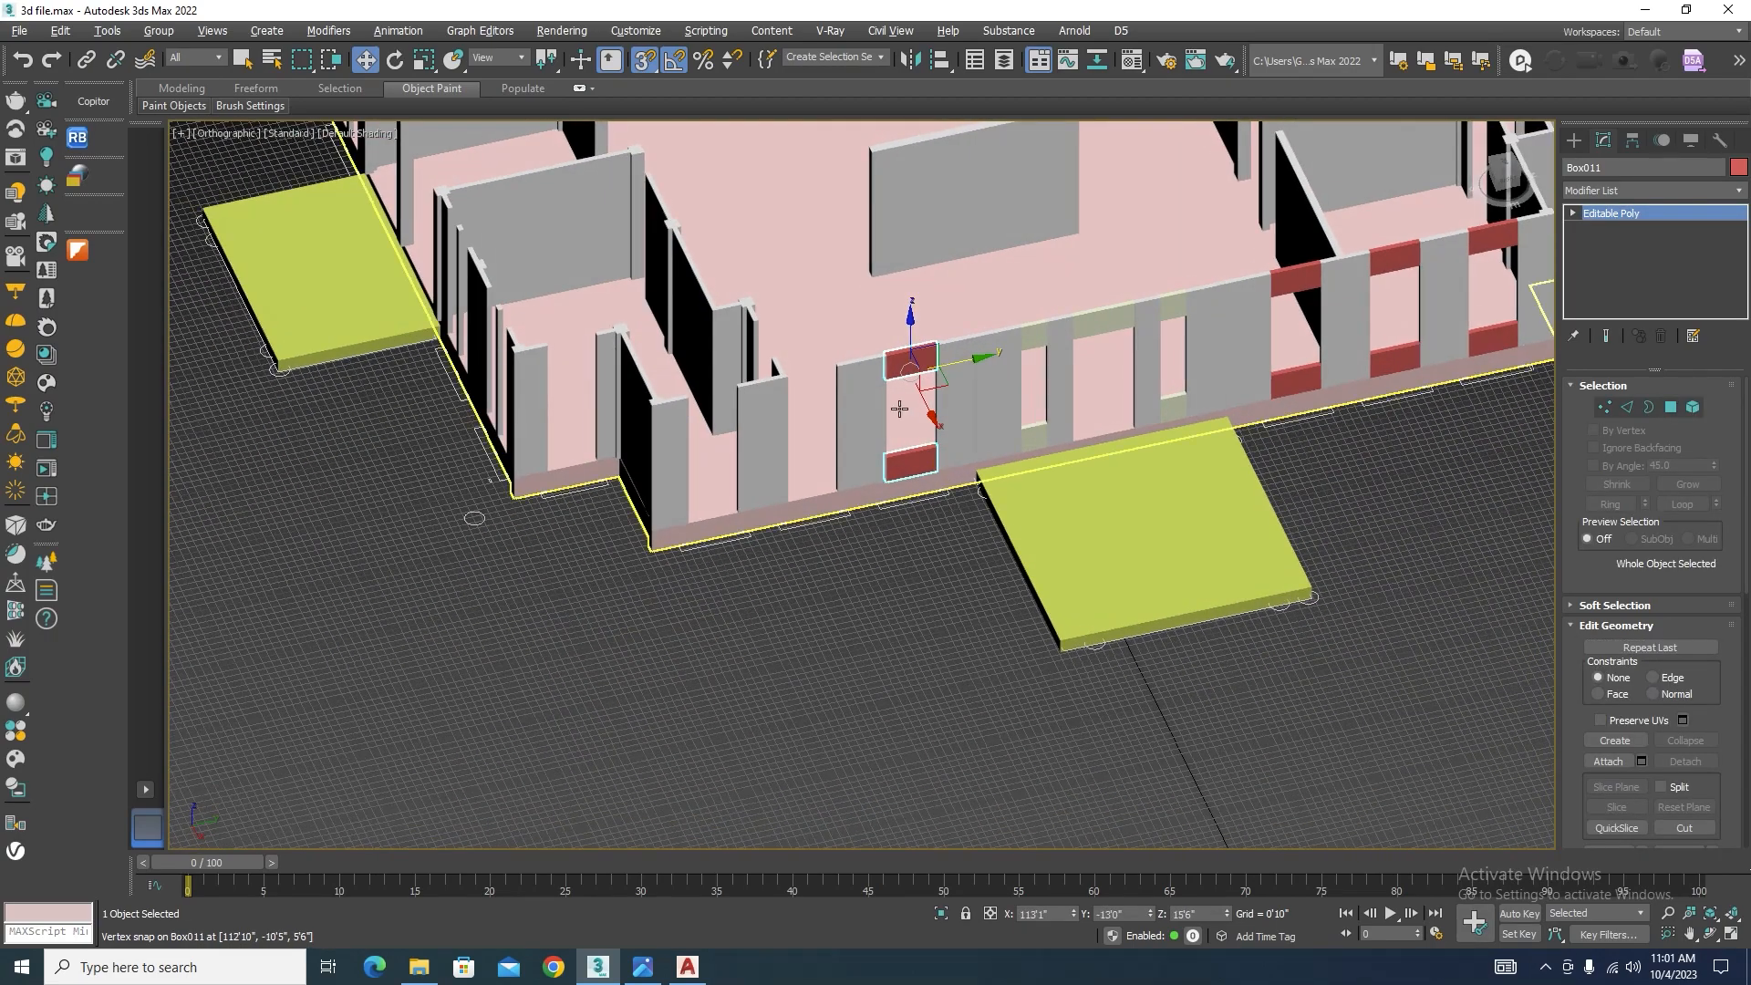
Step: Copy the red window boxes to the second opening beyond the entrance and snap them to the edge of its pier
scroll(899, 410, up, 6)
shift+drag(987, 295, 747, 343)
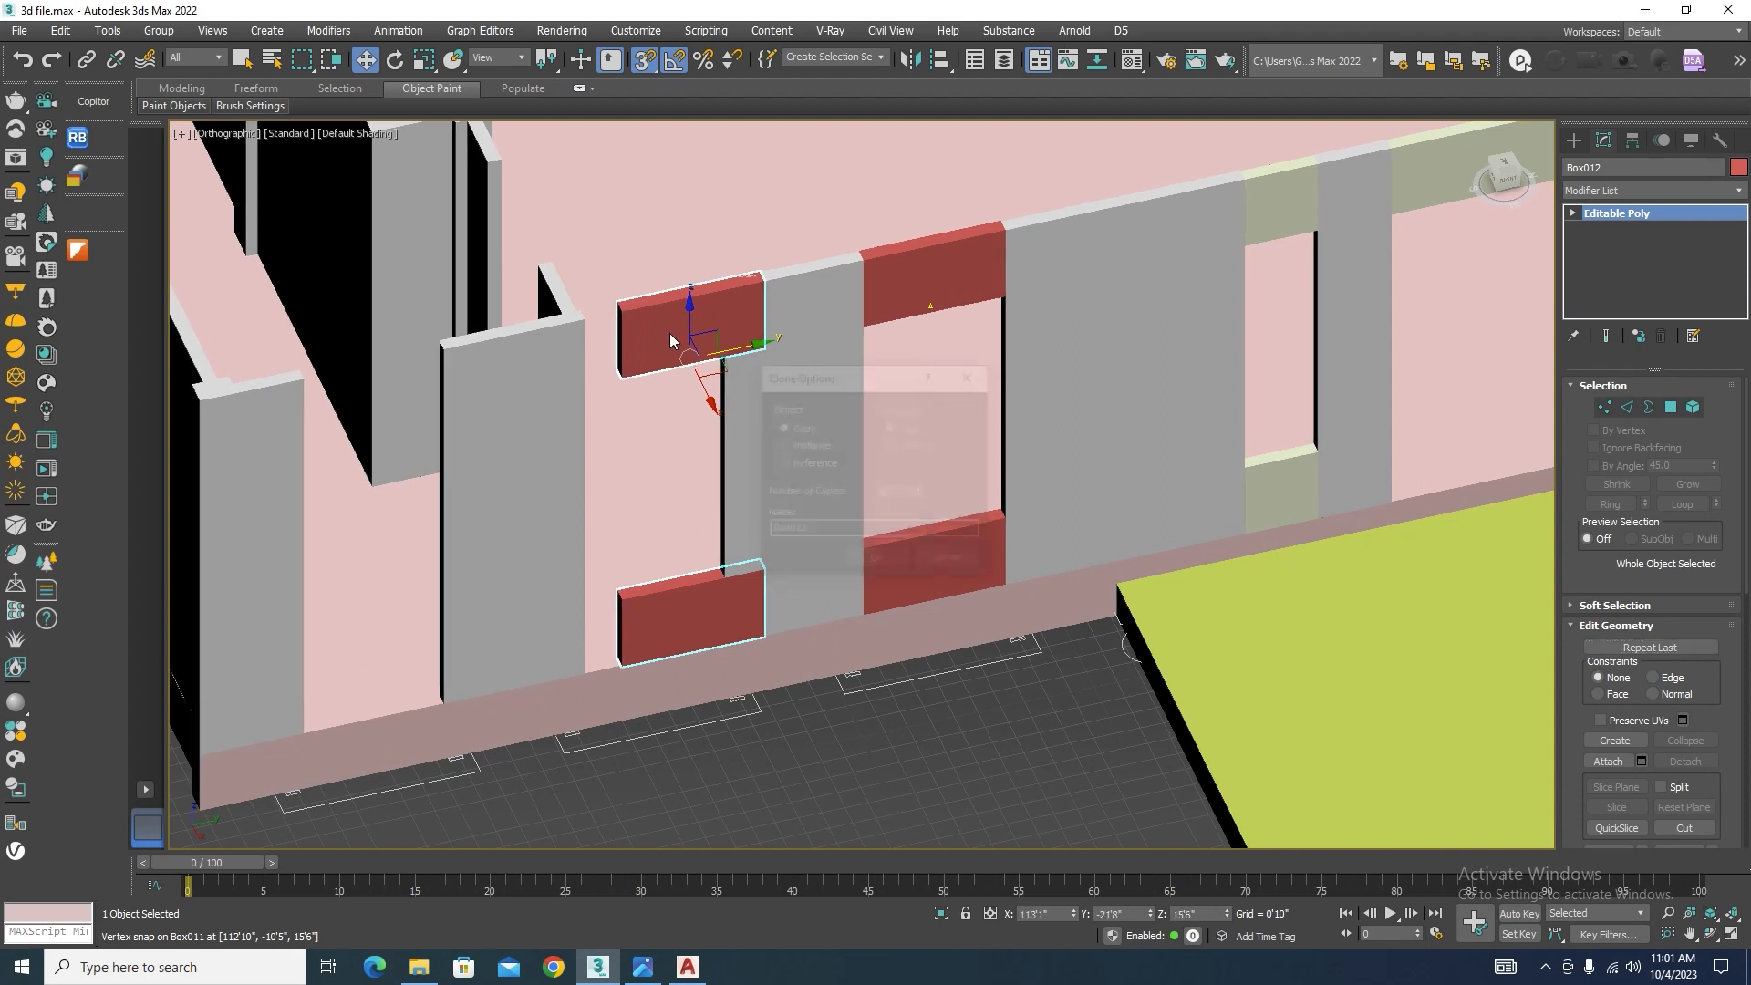
click(877, 560)
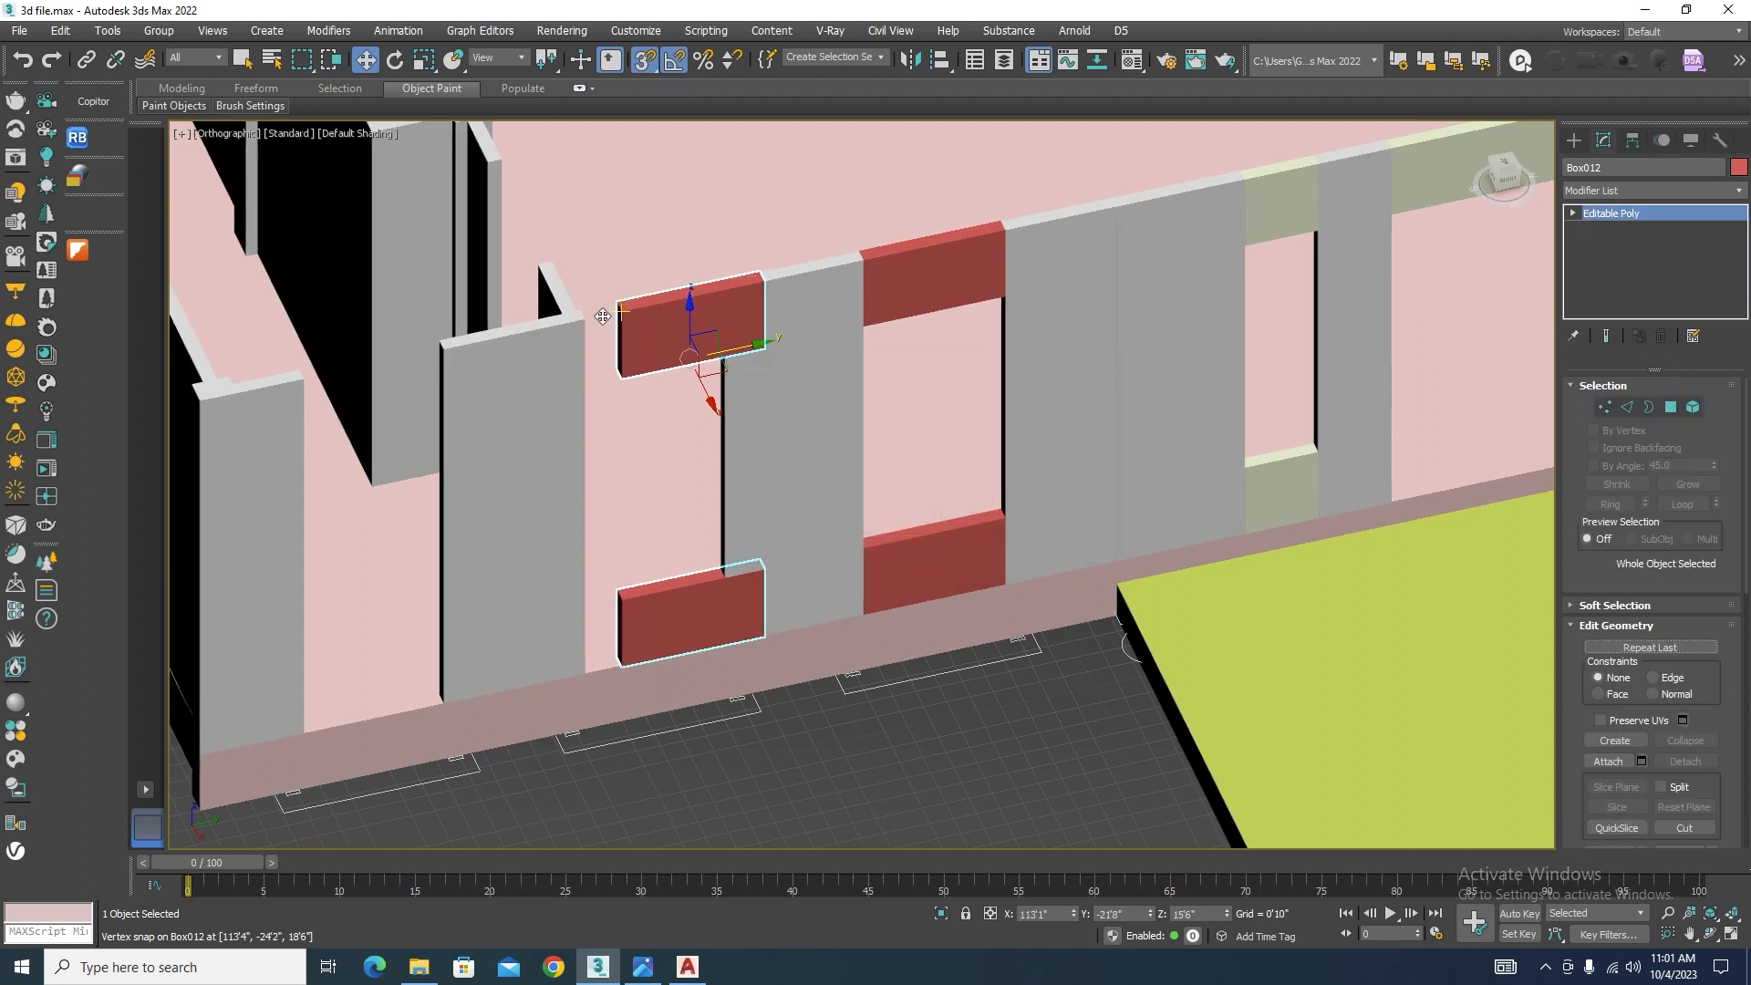
drag(629, 314, 594, 323)
Step: Copy the red window boxes to the last opening along the facade and snap them to the edge of its pier
shift+drag(700, 355, 493, 396)
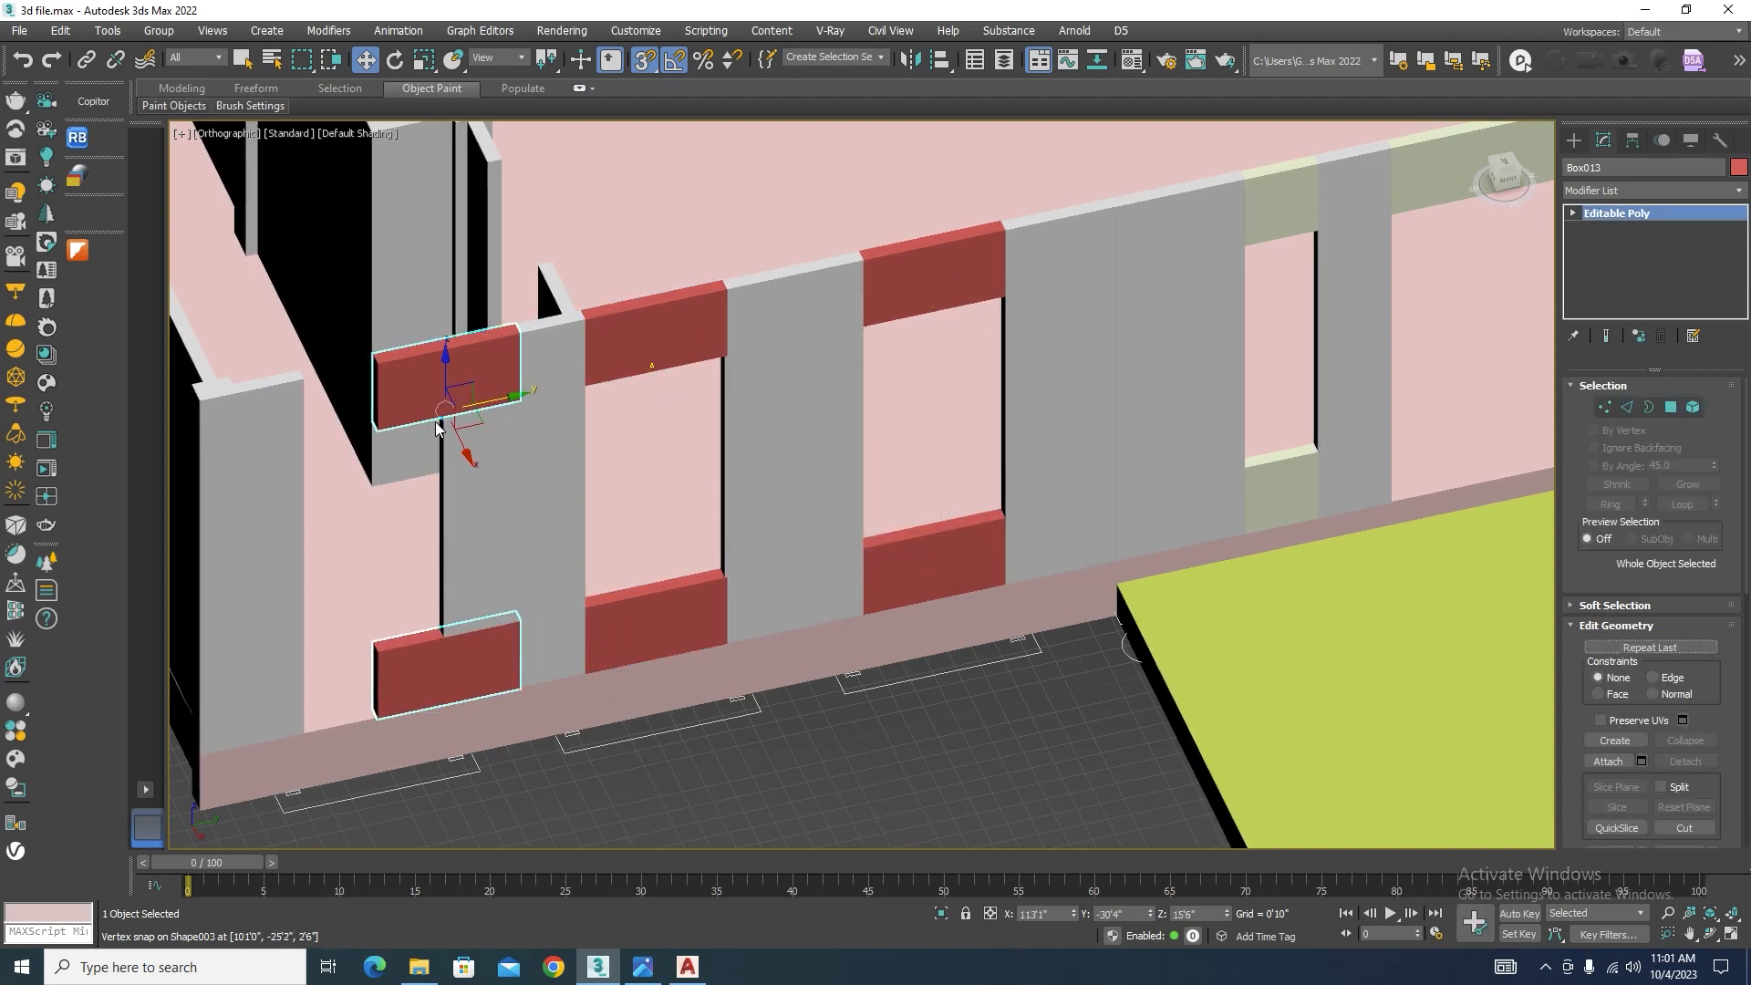
key(Return)
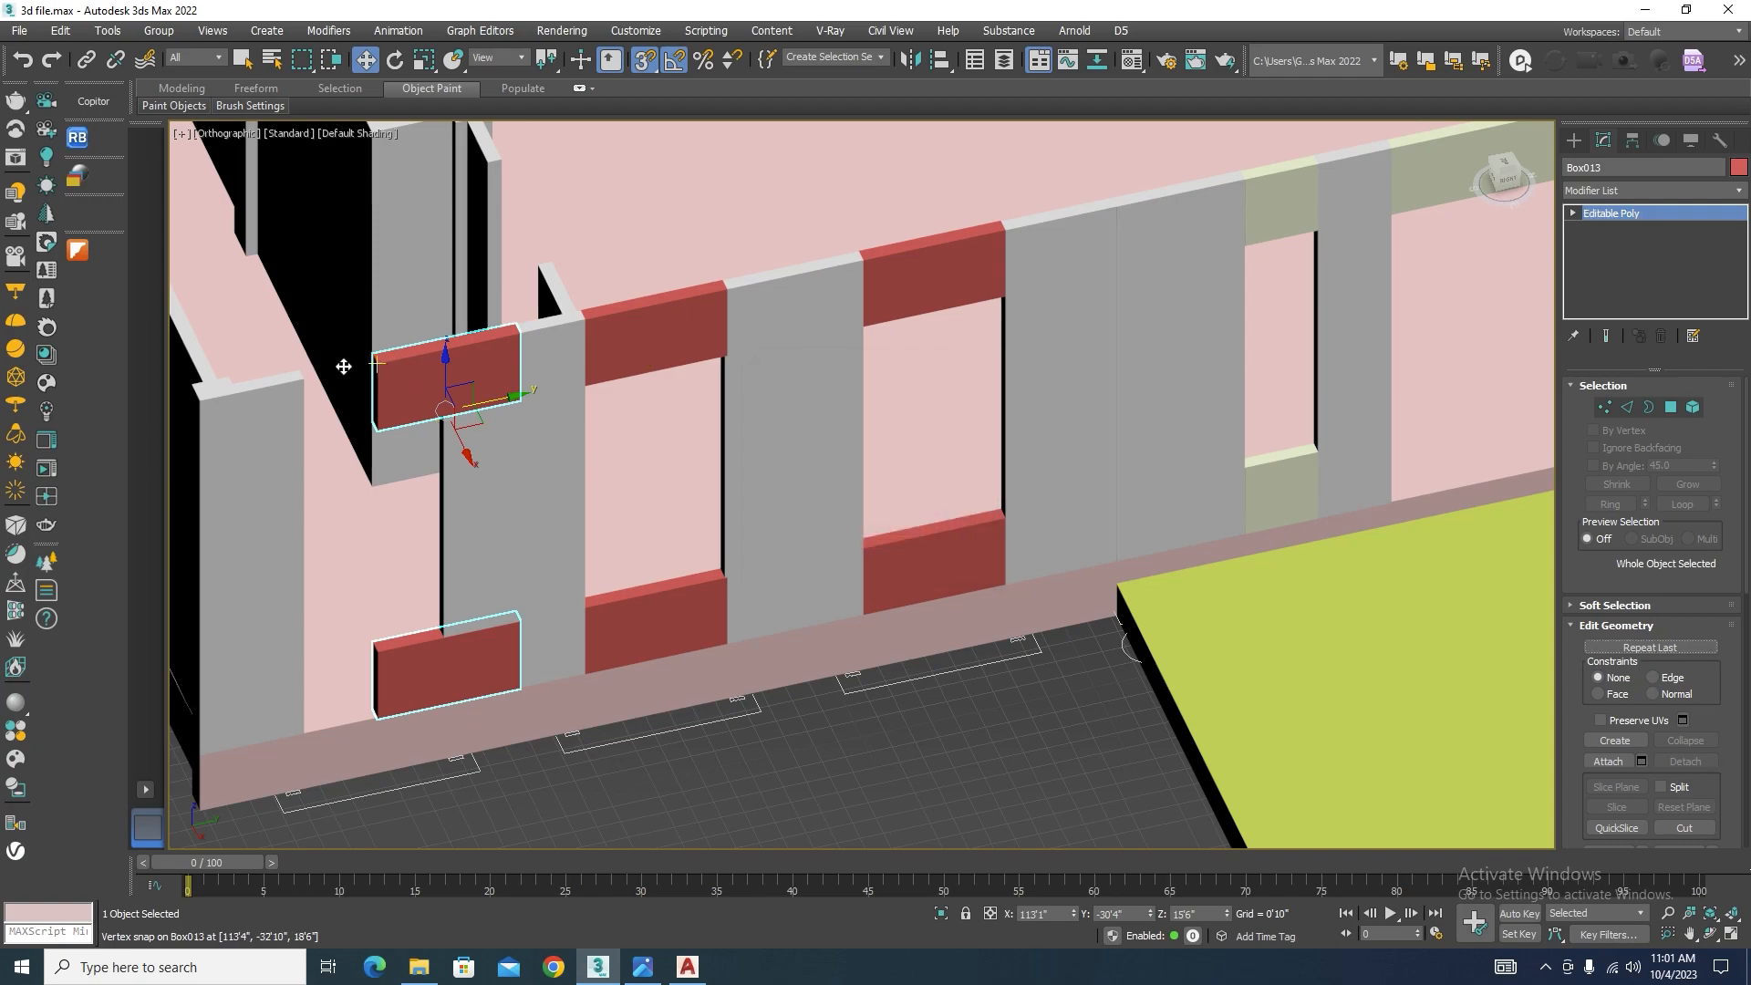
drag(344, 367, 303, 379)
Step: Draw a flat box about 10'1" by 1'3" at floor level between the other entrance's middle pillar and the adjoining wall corner
scroll(1035, 330, down, 6)
alt+middle_drag(939, 434, 1099, 454)
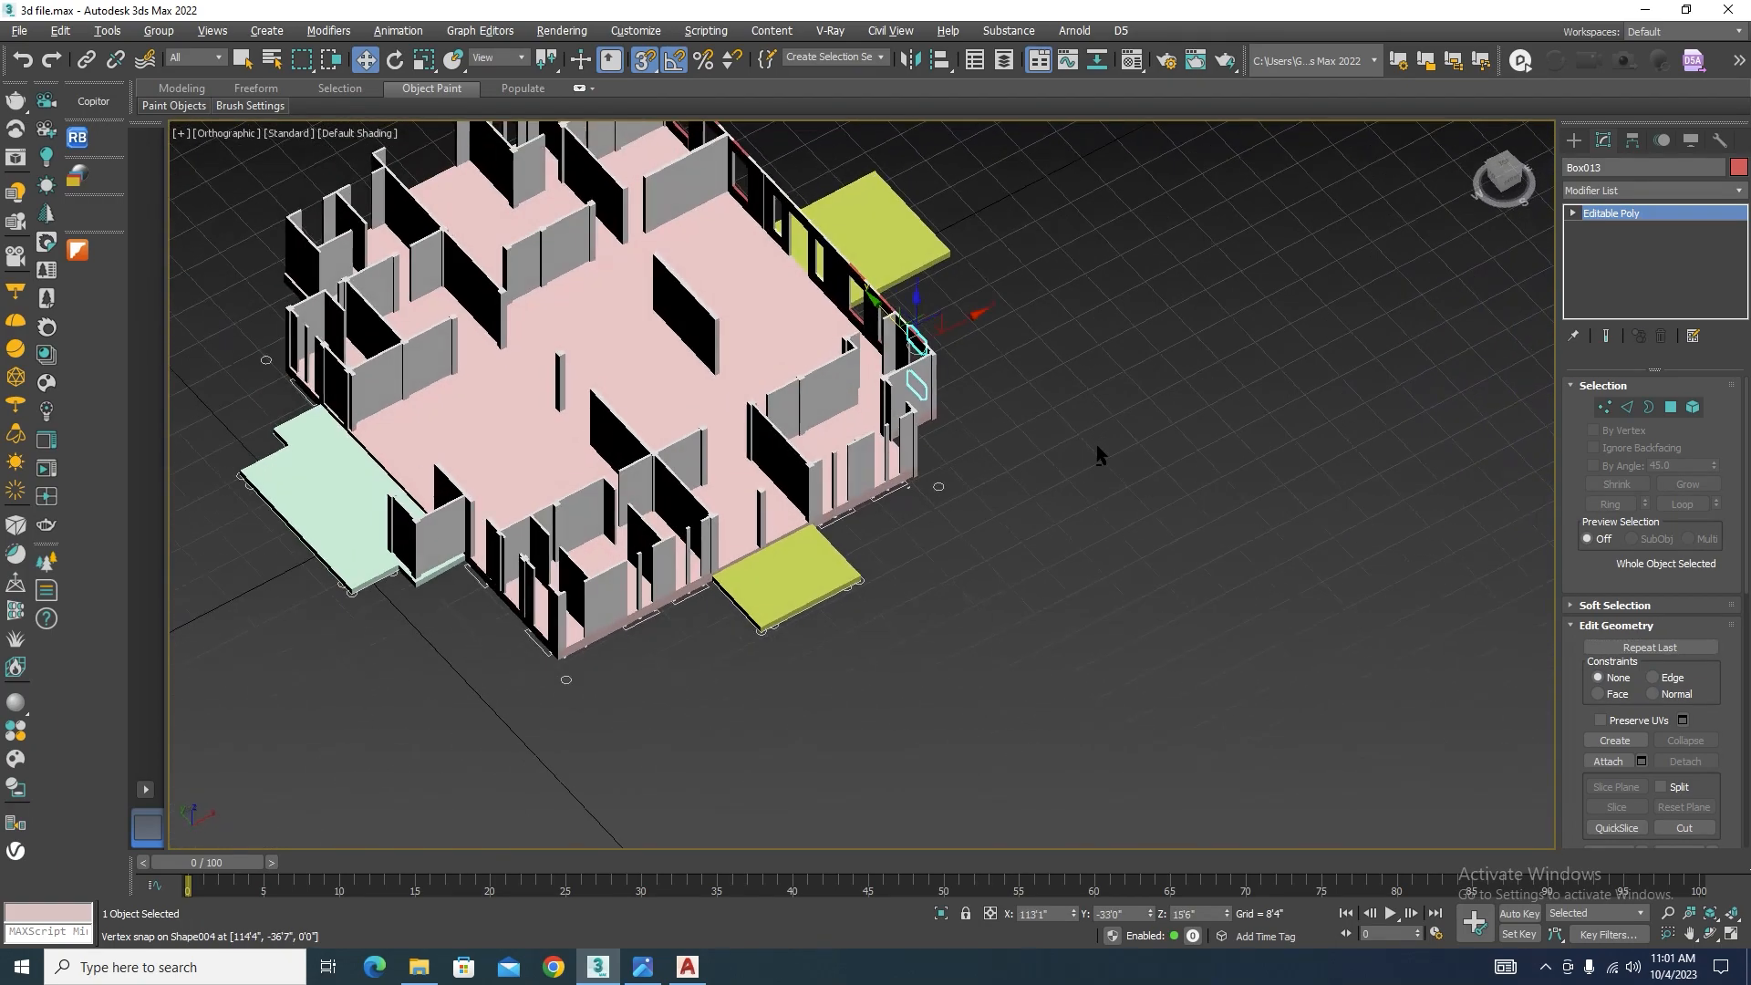
scroll(727, 562, up, 8)
click(1573, 139)
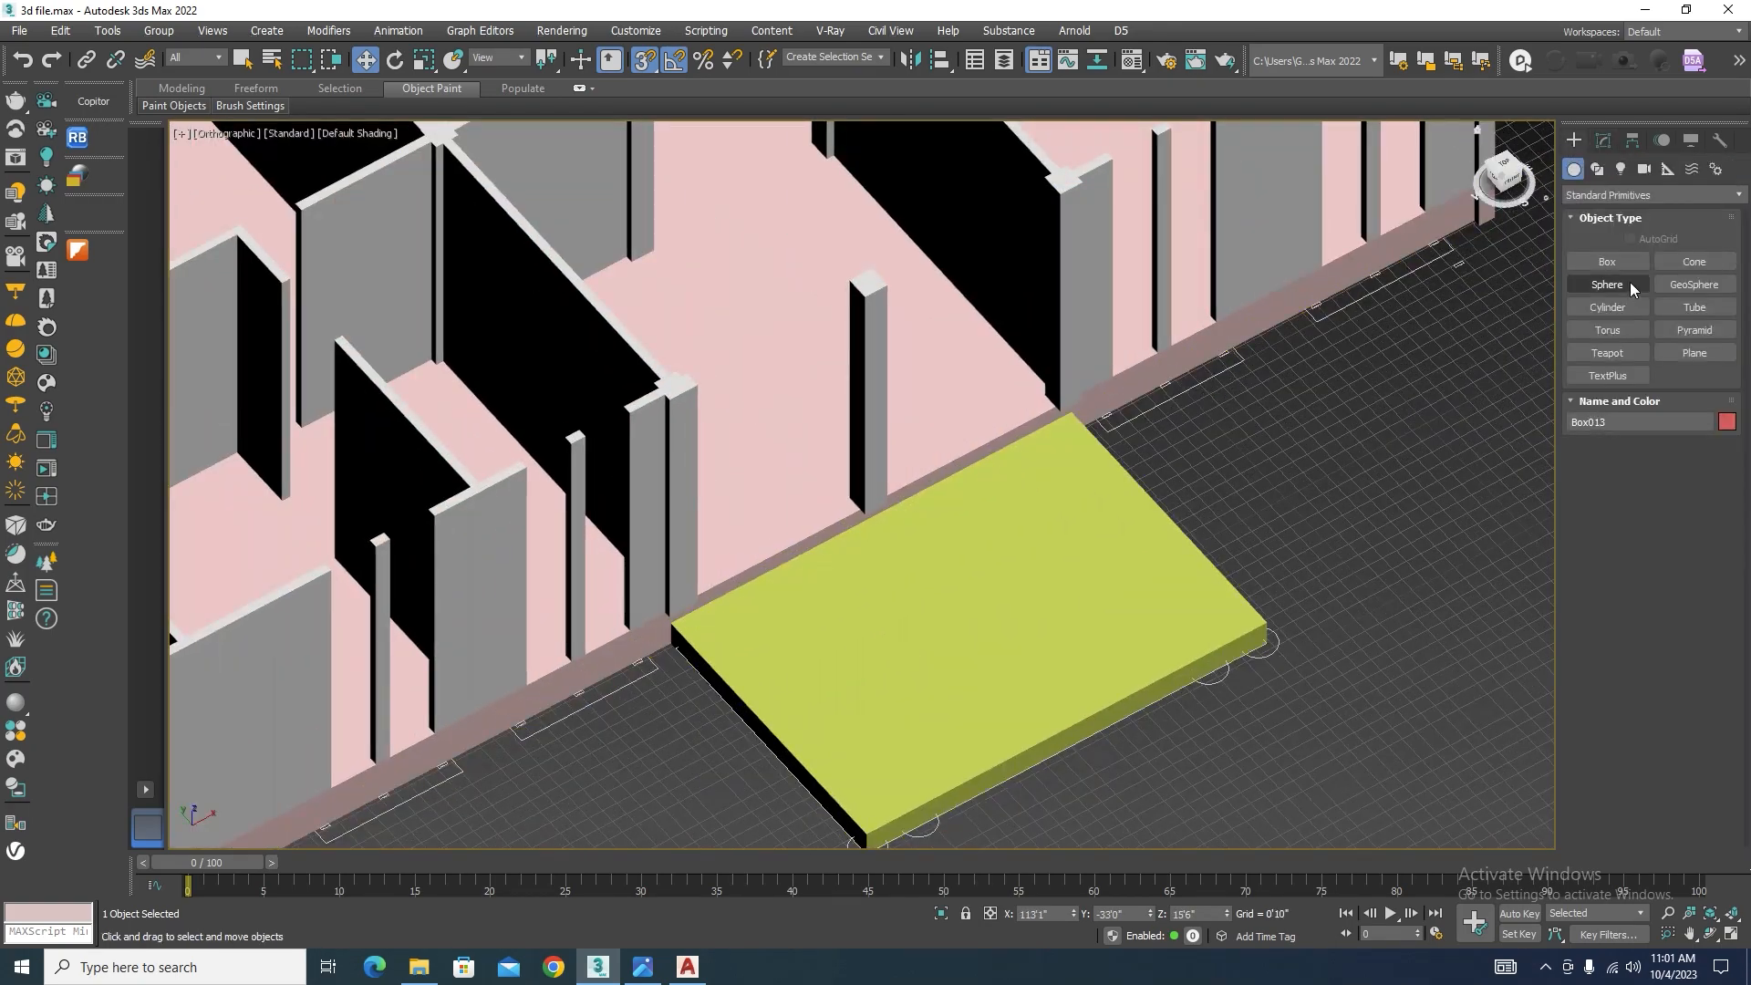
scroll(1036, 395, up, 5)
key(F3)
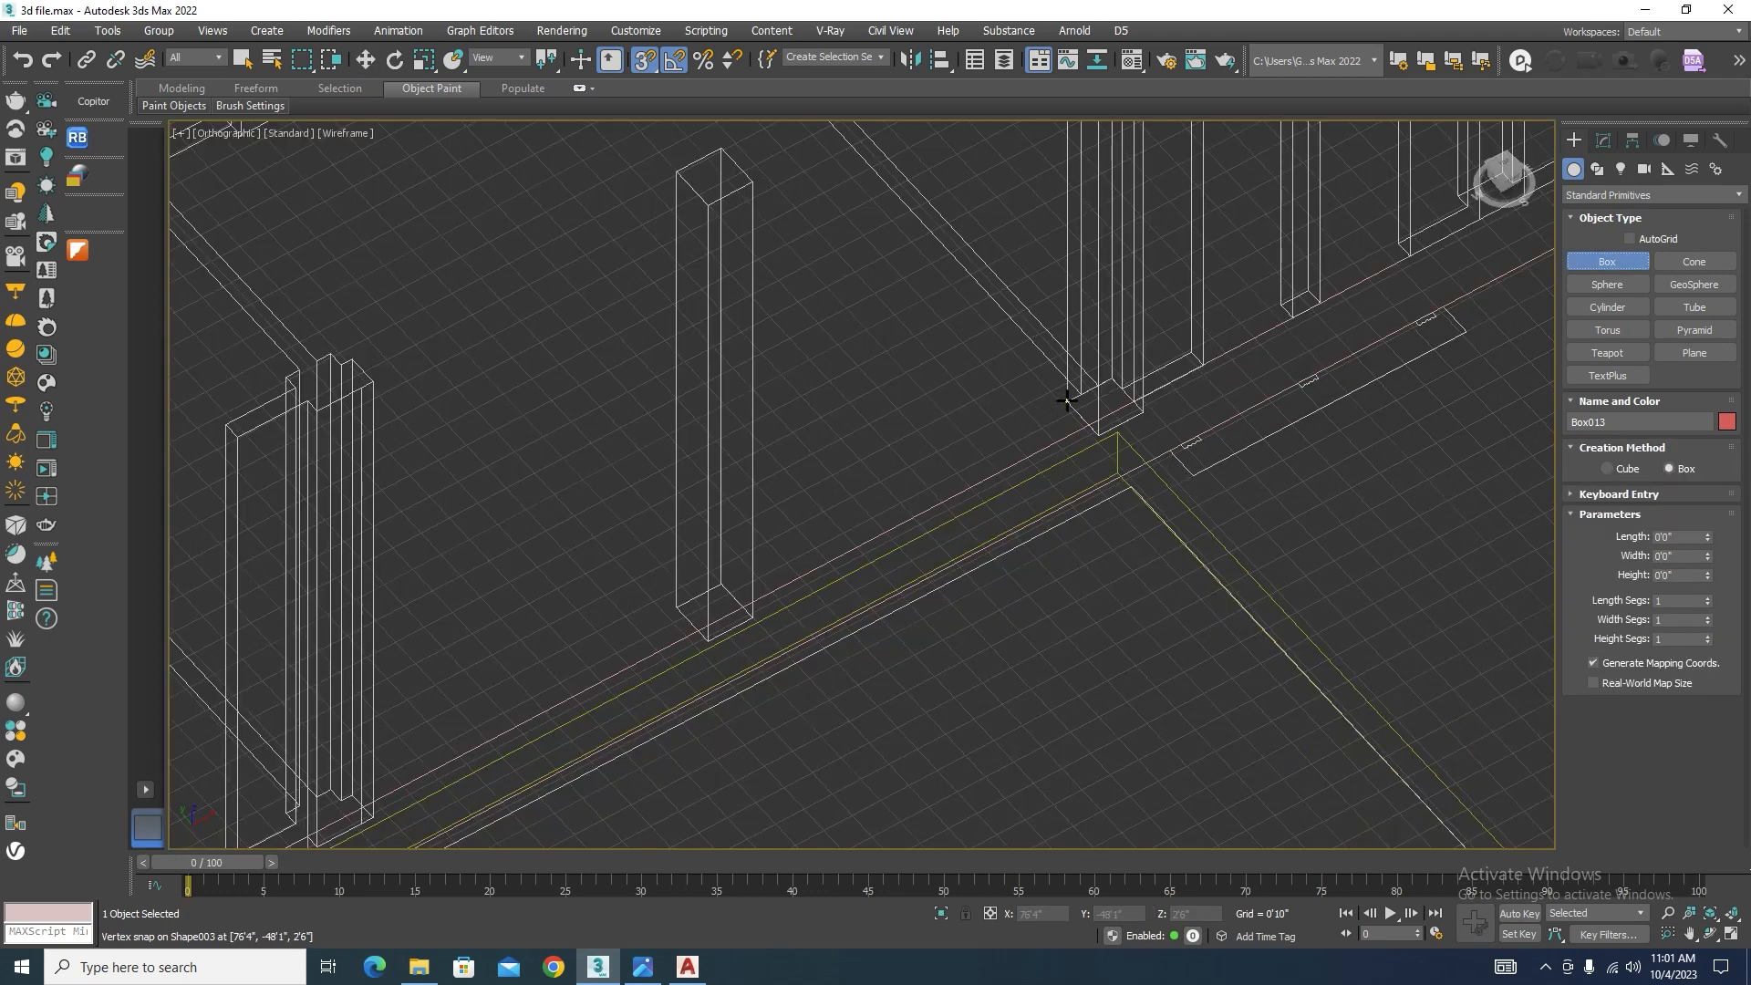
drag(1015, 434, 729, 611)
key(w)
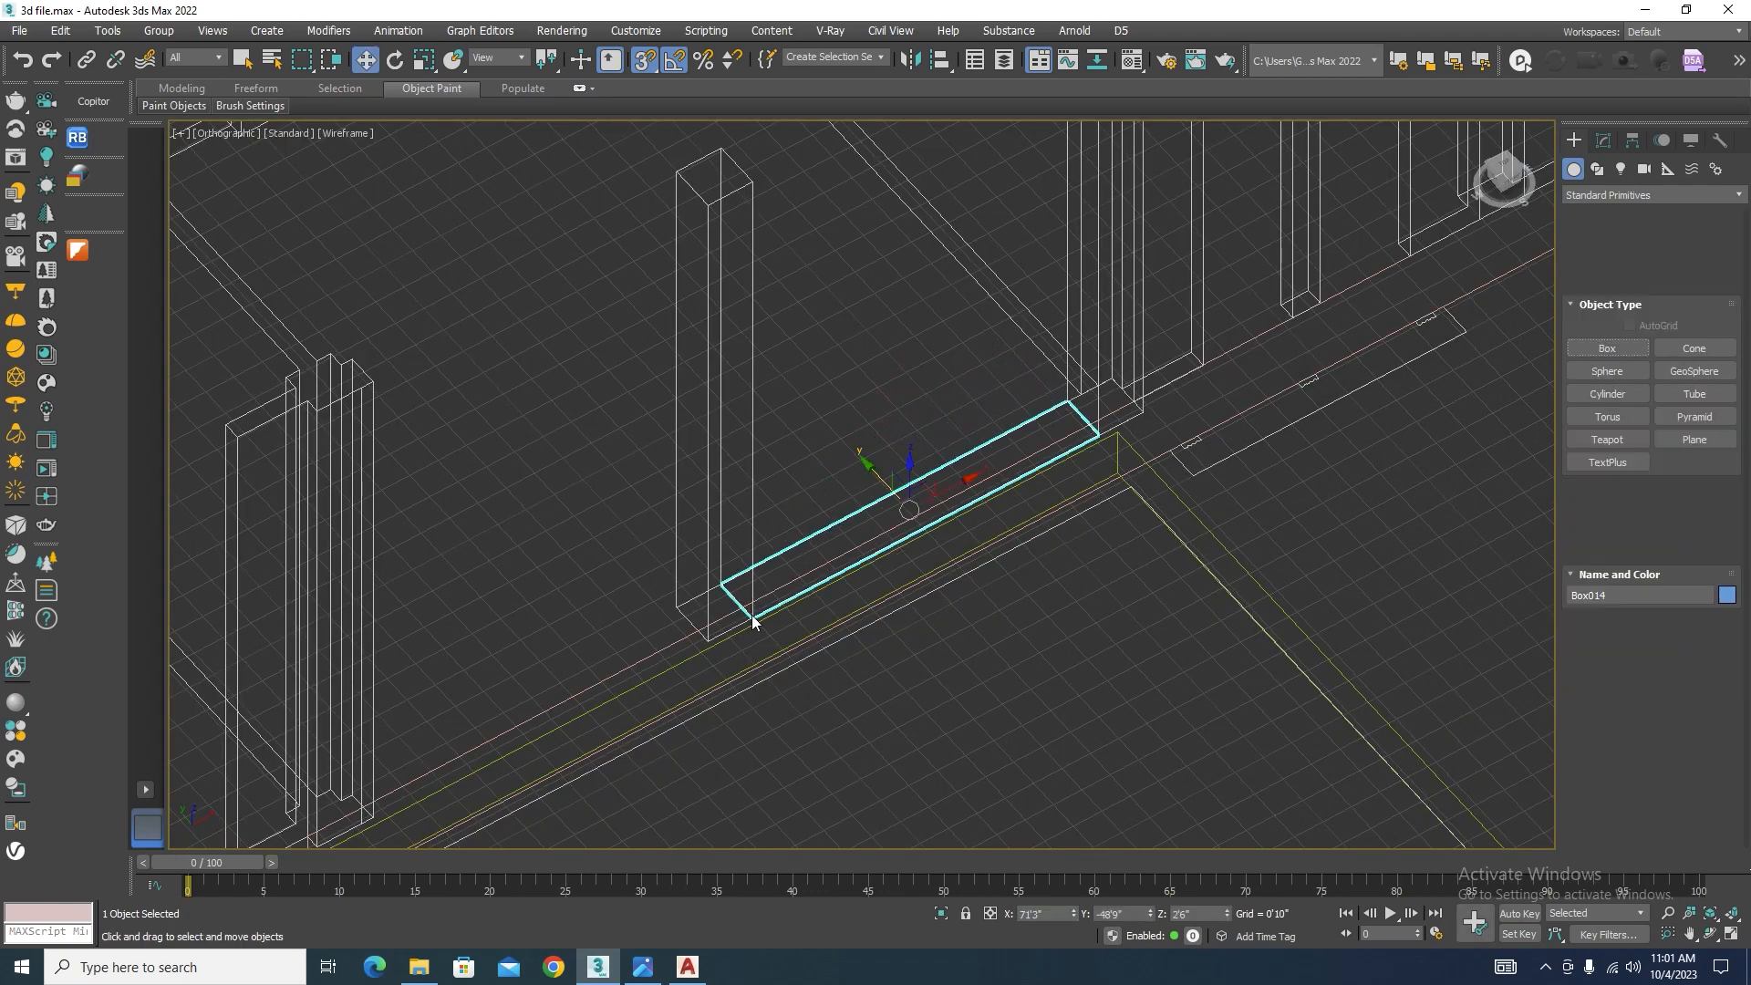
key(F3)
Step: Set the entrance base box's length to 0'9" and its height to 0'6"
click(1603, 140)
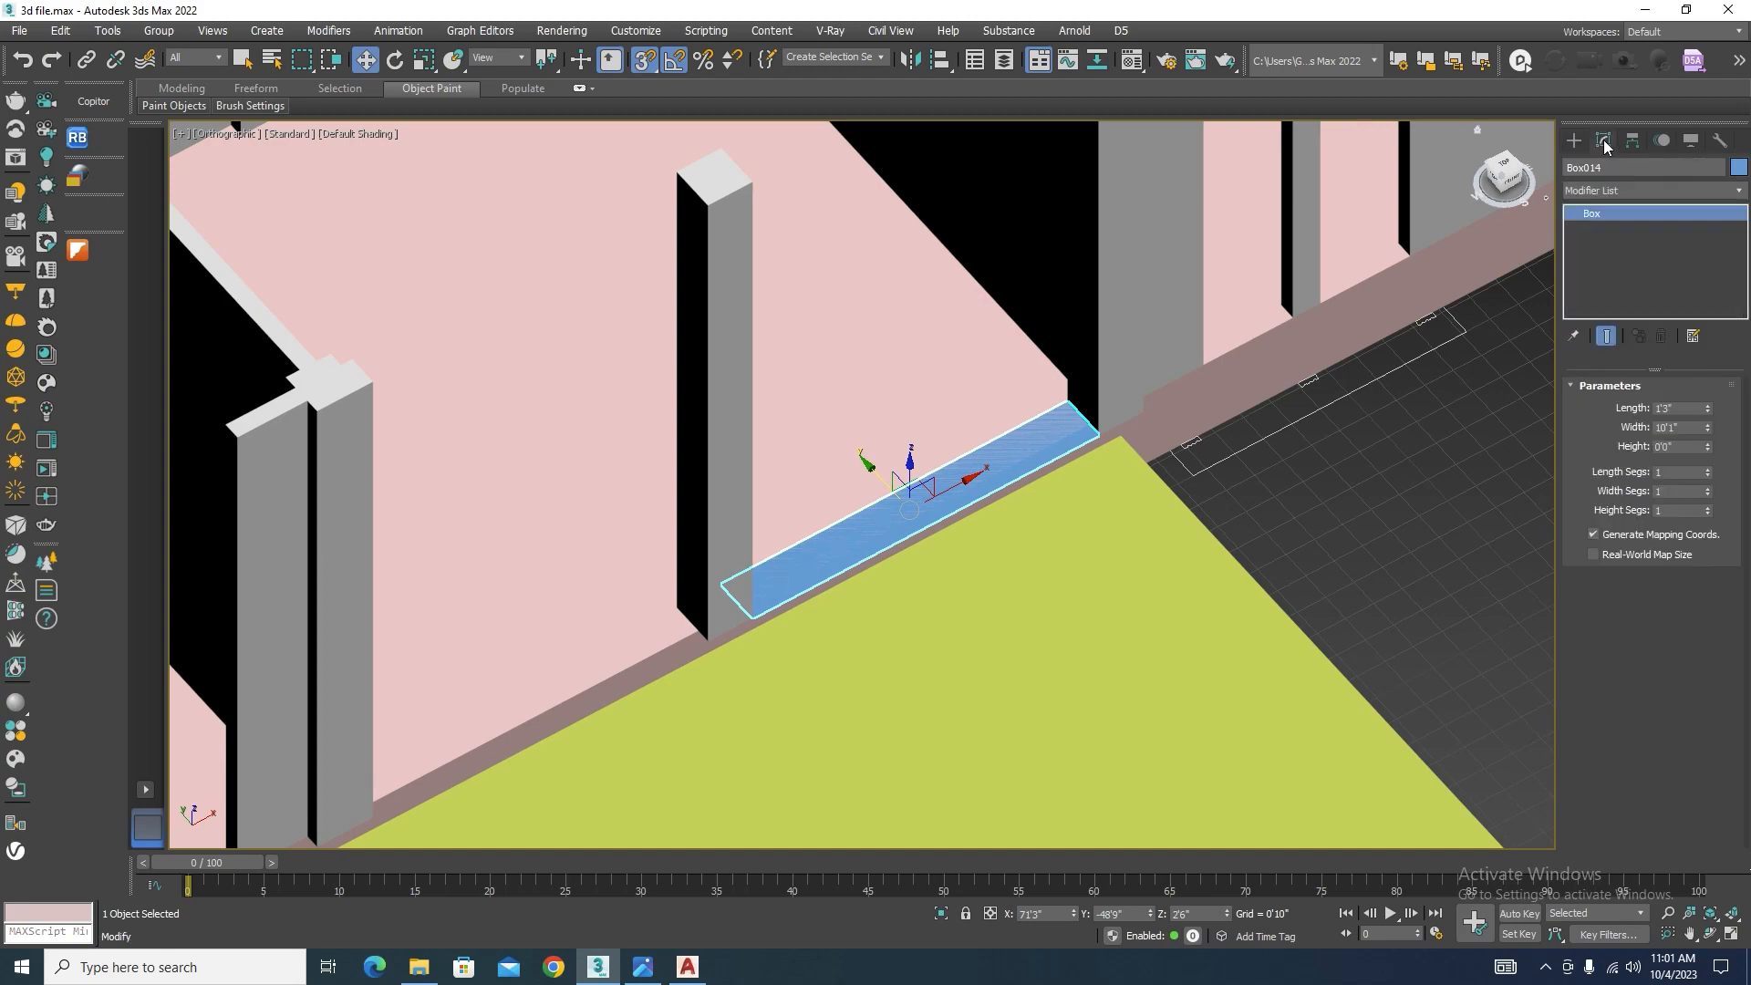
scroll(1110, 432, down, 5)
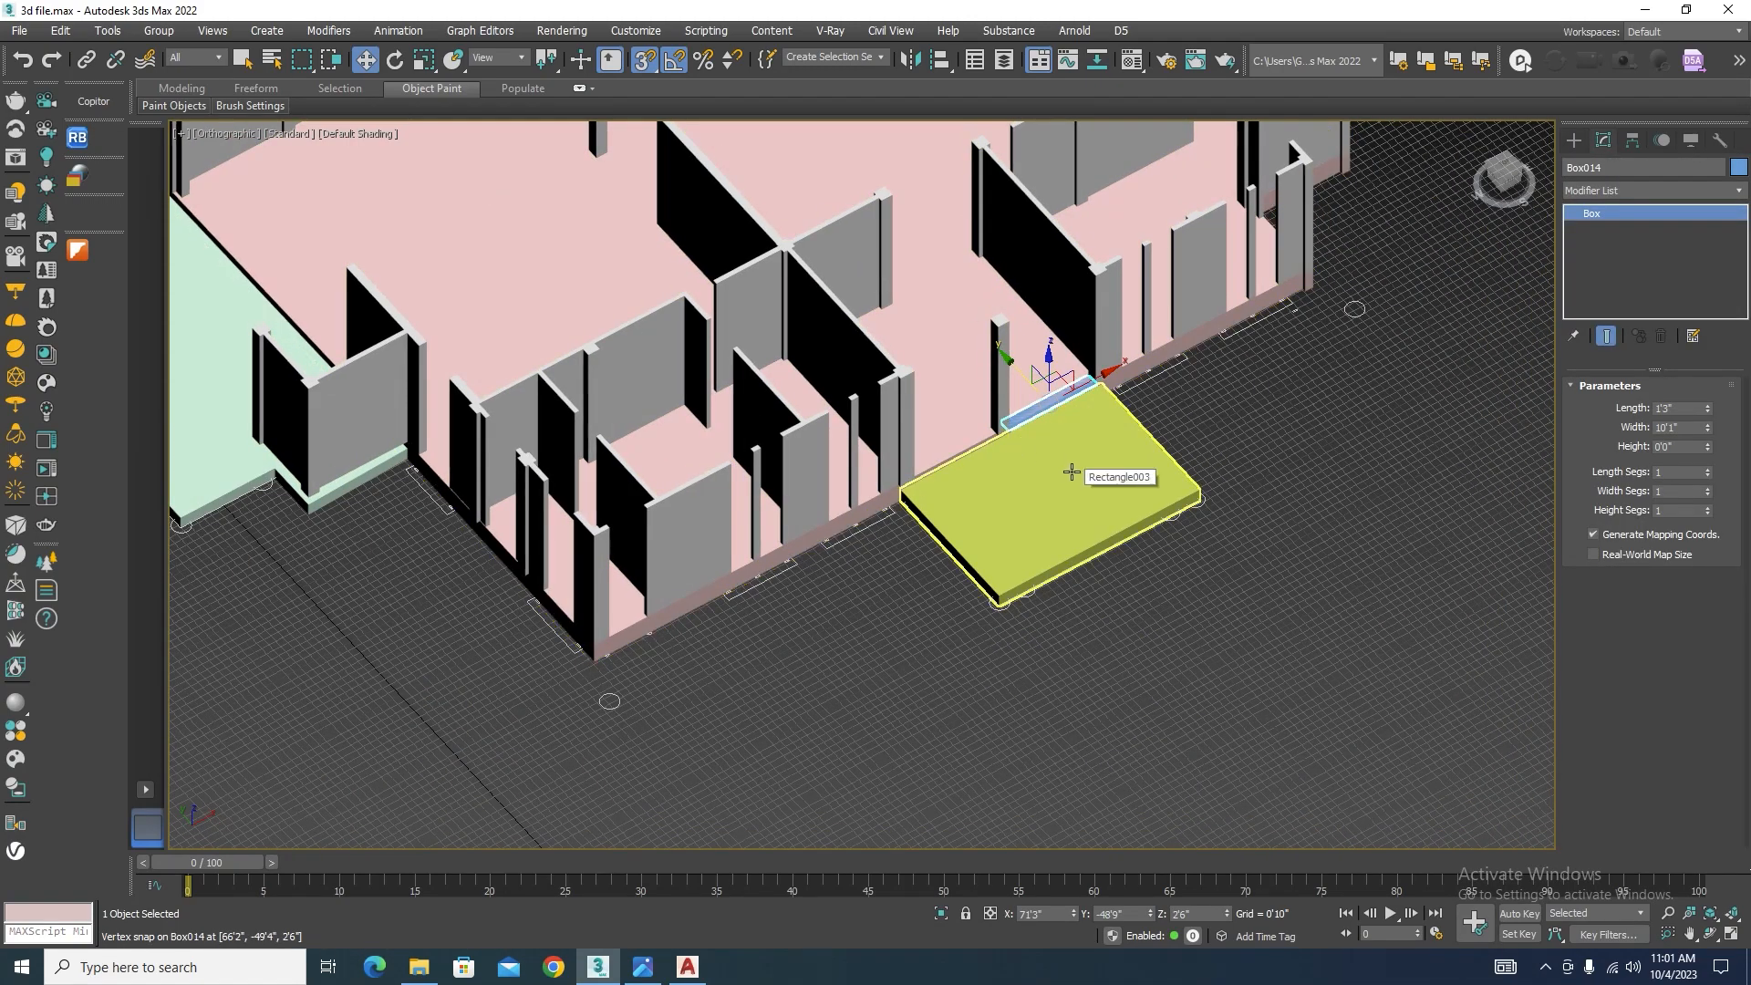
scroll(1072, 471, up, 4)
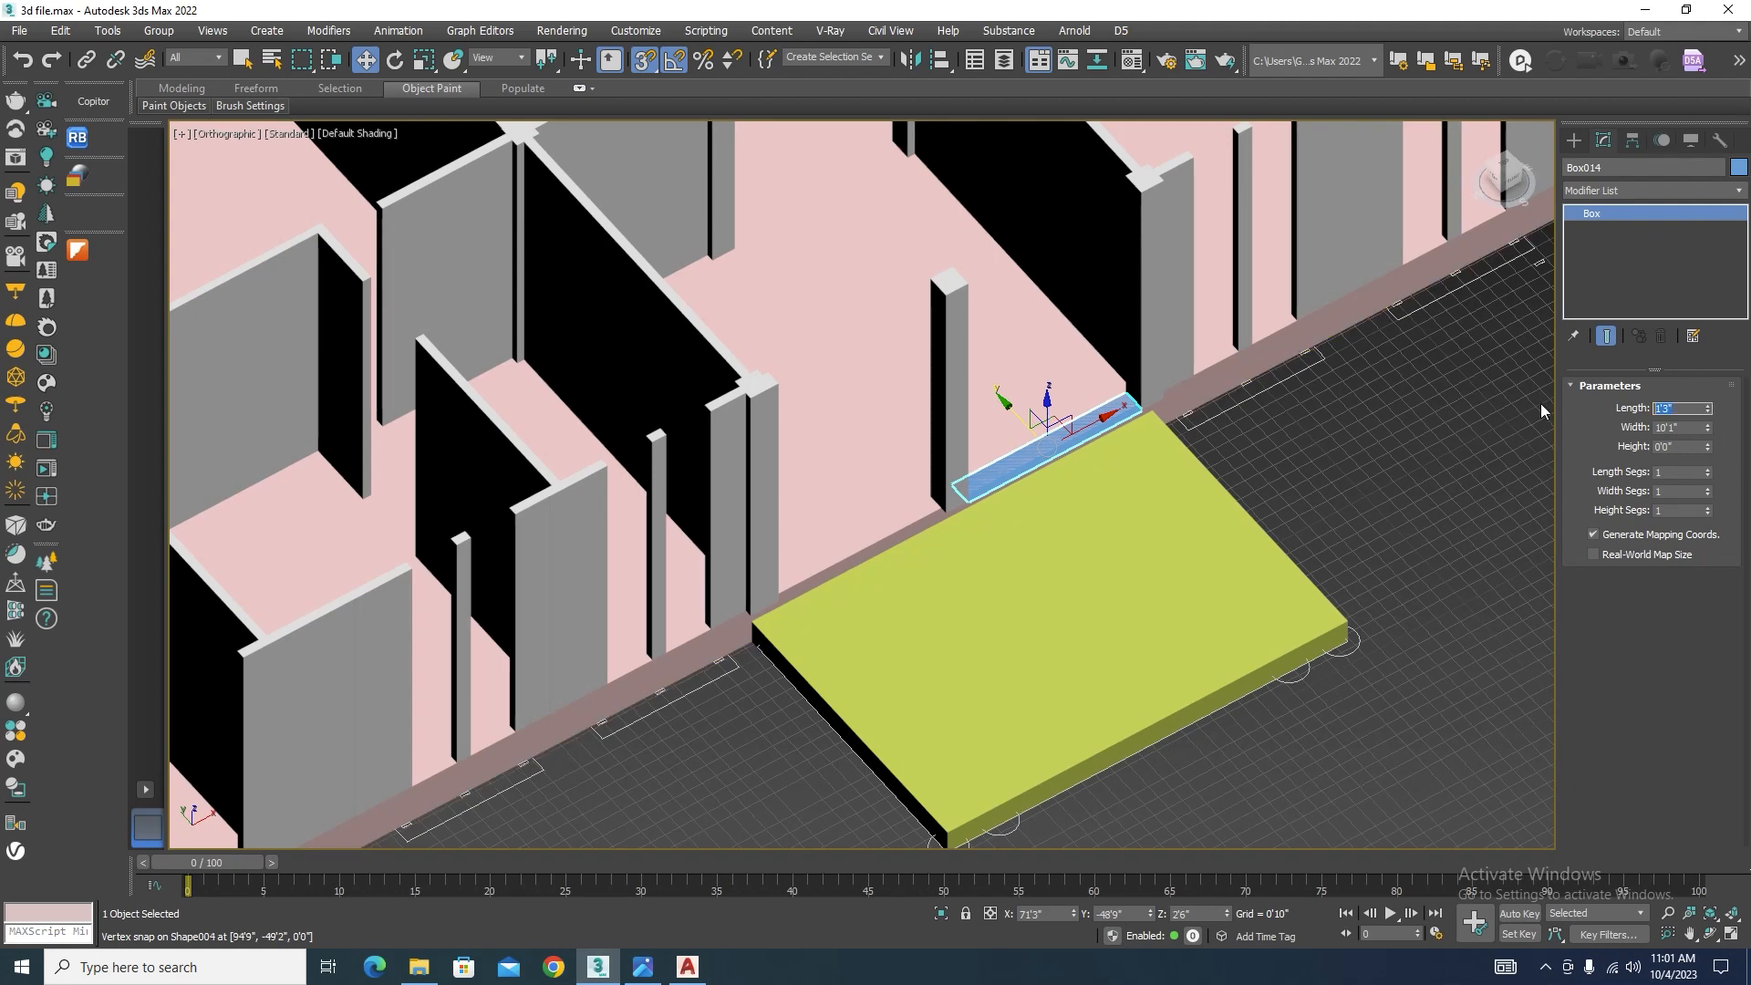
key(Return)
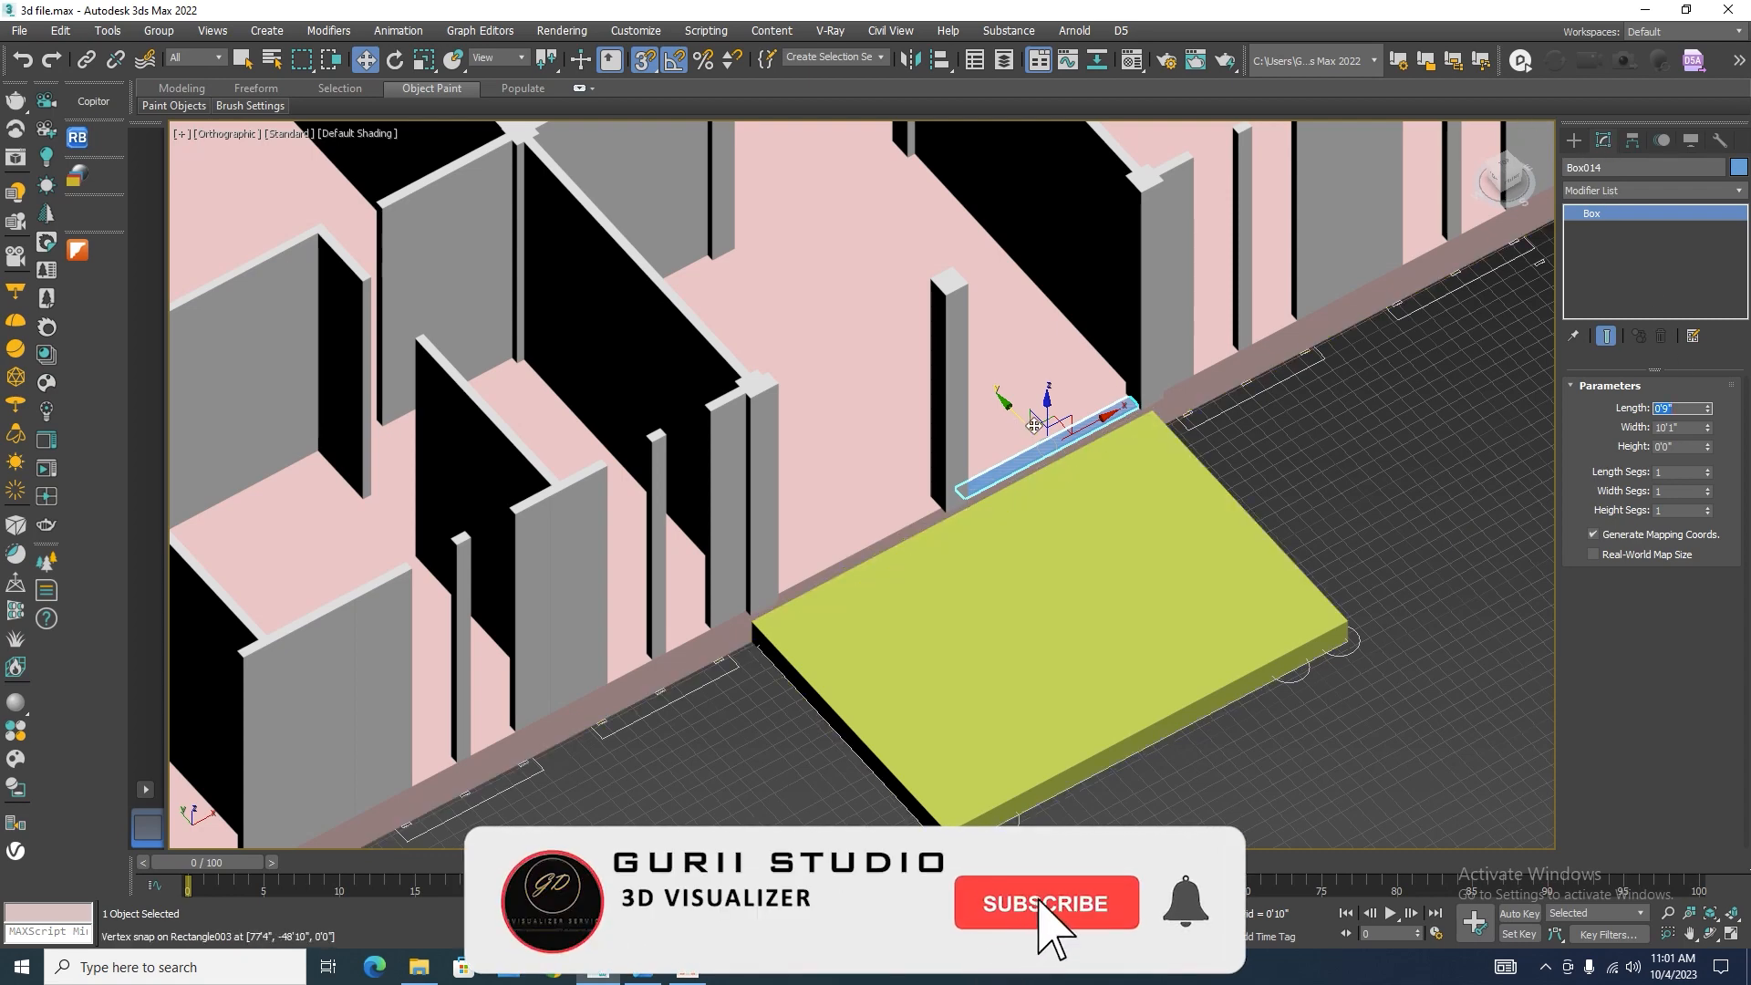
scroll(1099, 456, up, 5)
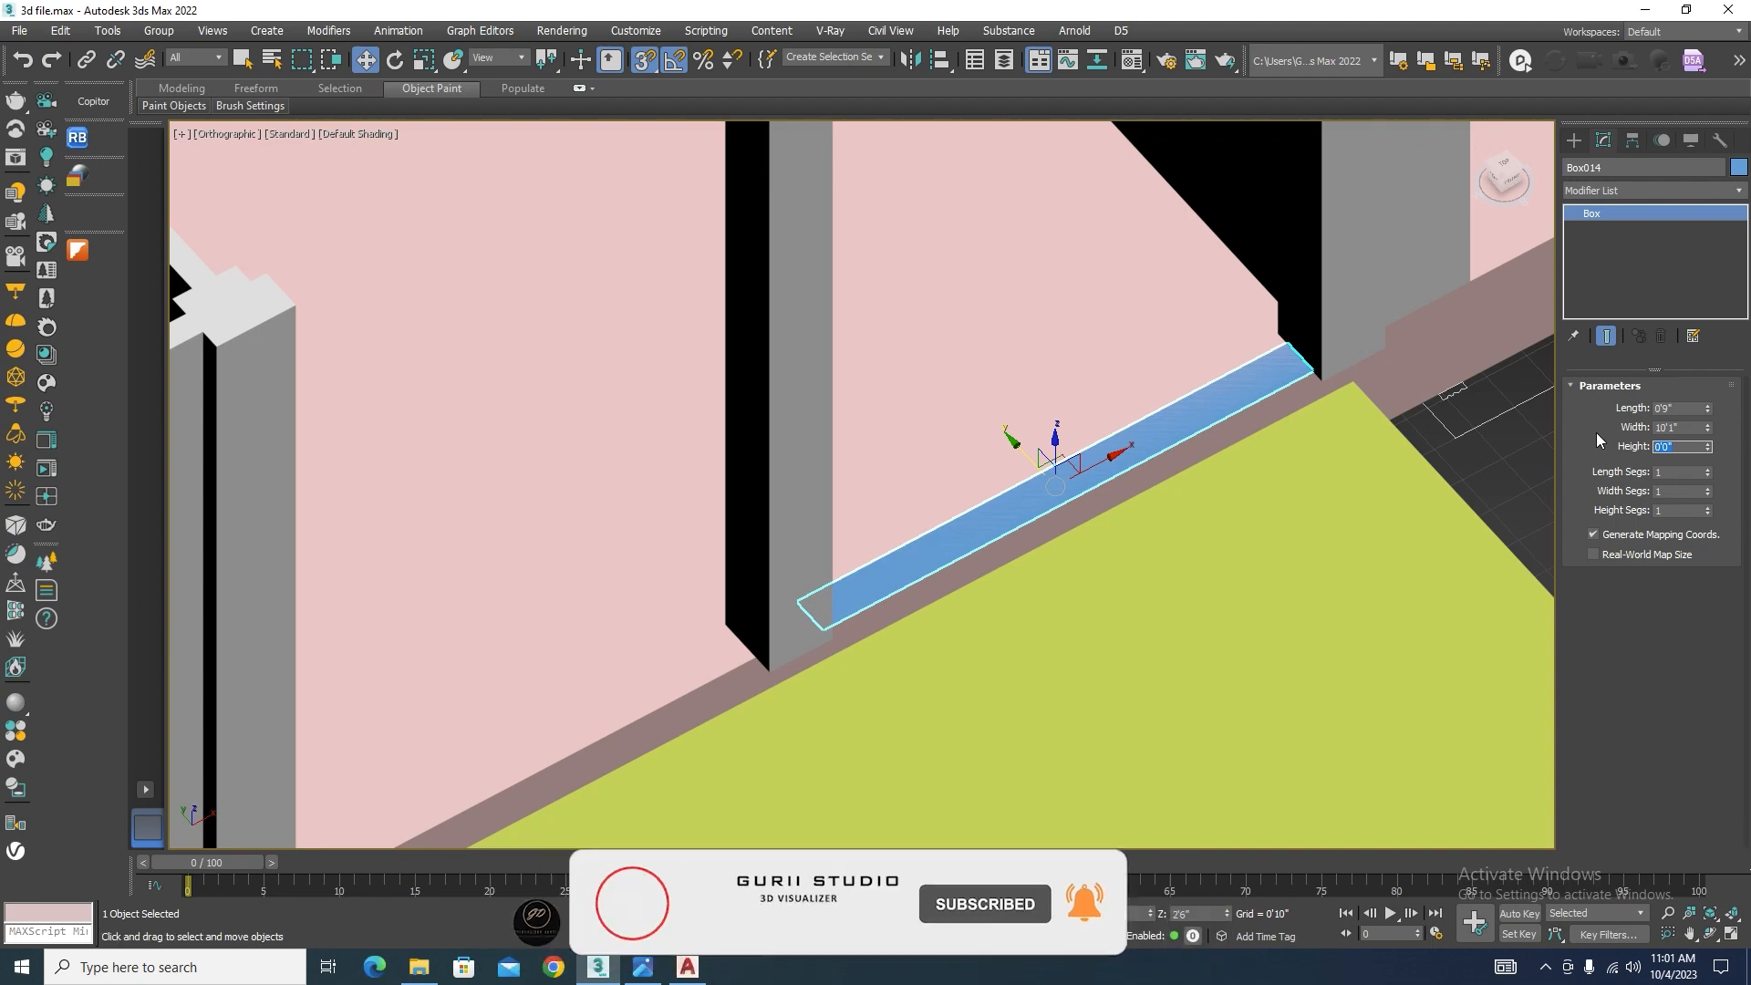
text(6)
key(Return)
scroll(1403, 504, down, 5)
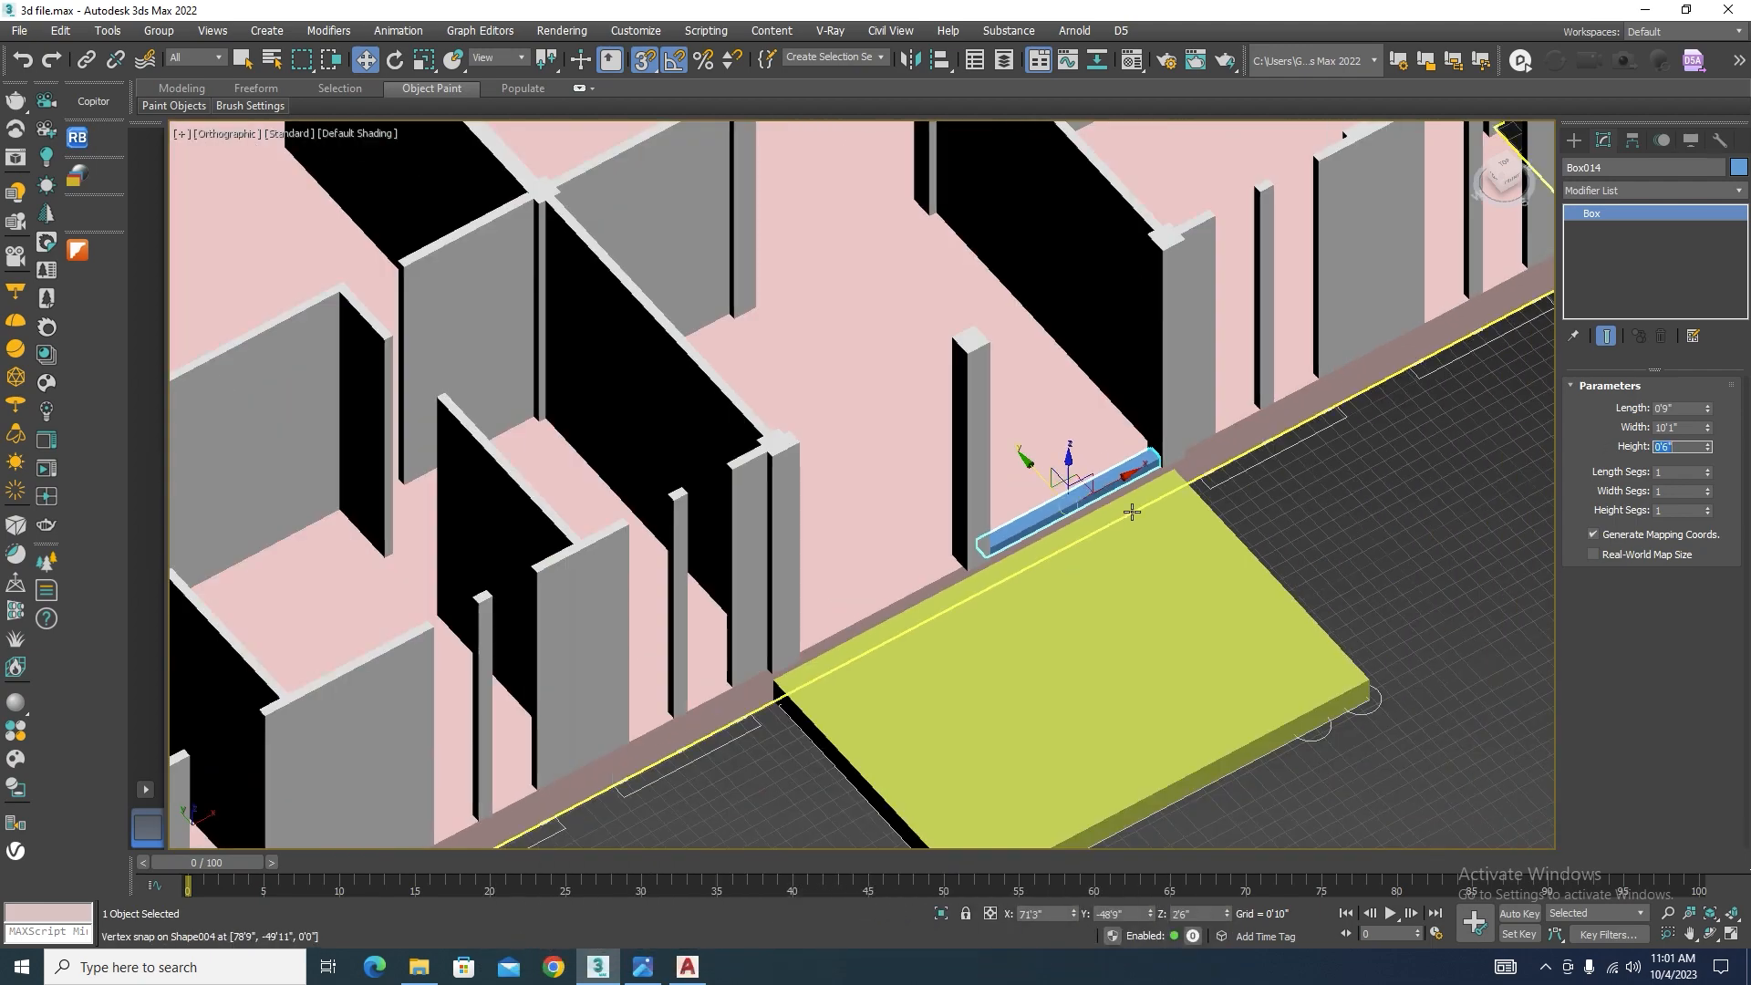
Step: Copy the base box upward in the opening, set the copy's height to 3'0" and snap its top to the wall's top corner
alt+middle_drag(1404, 504, 1312, 663)
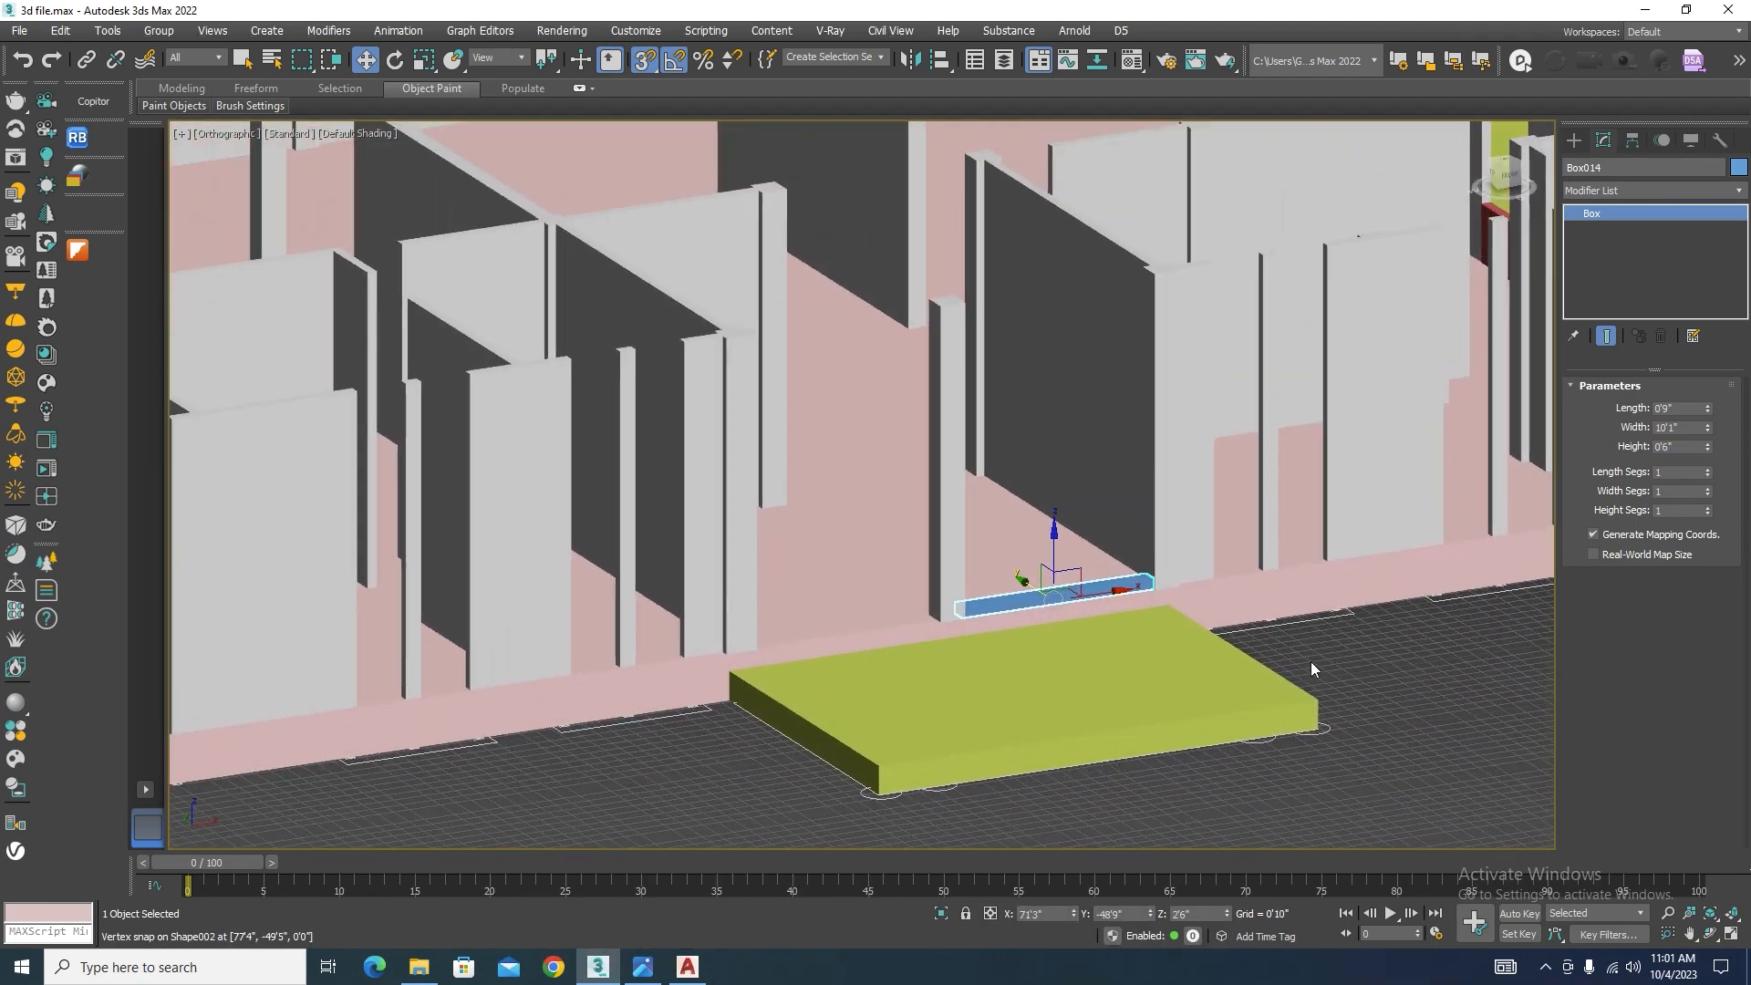
scroll(1044, 474, up, 4)
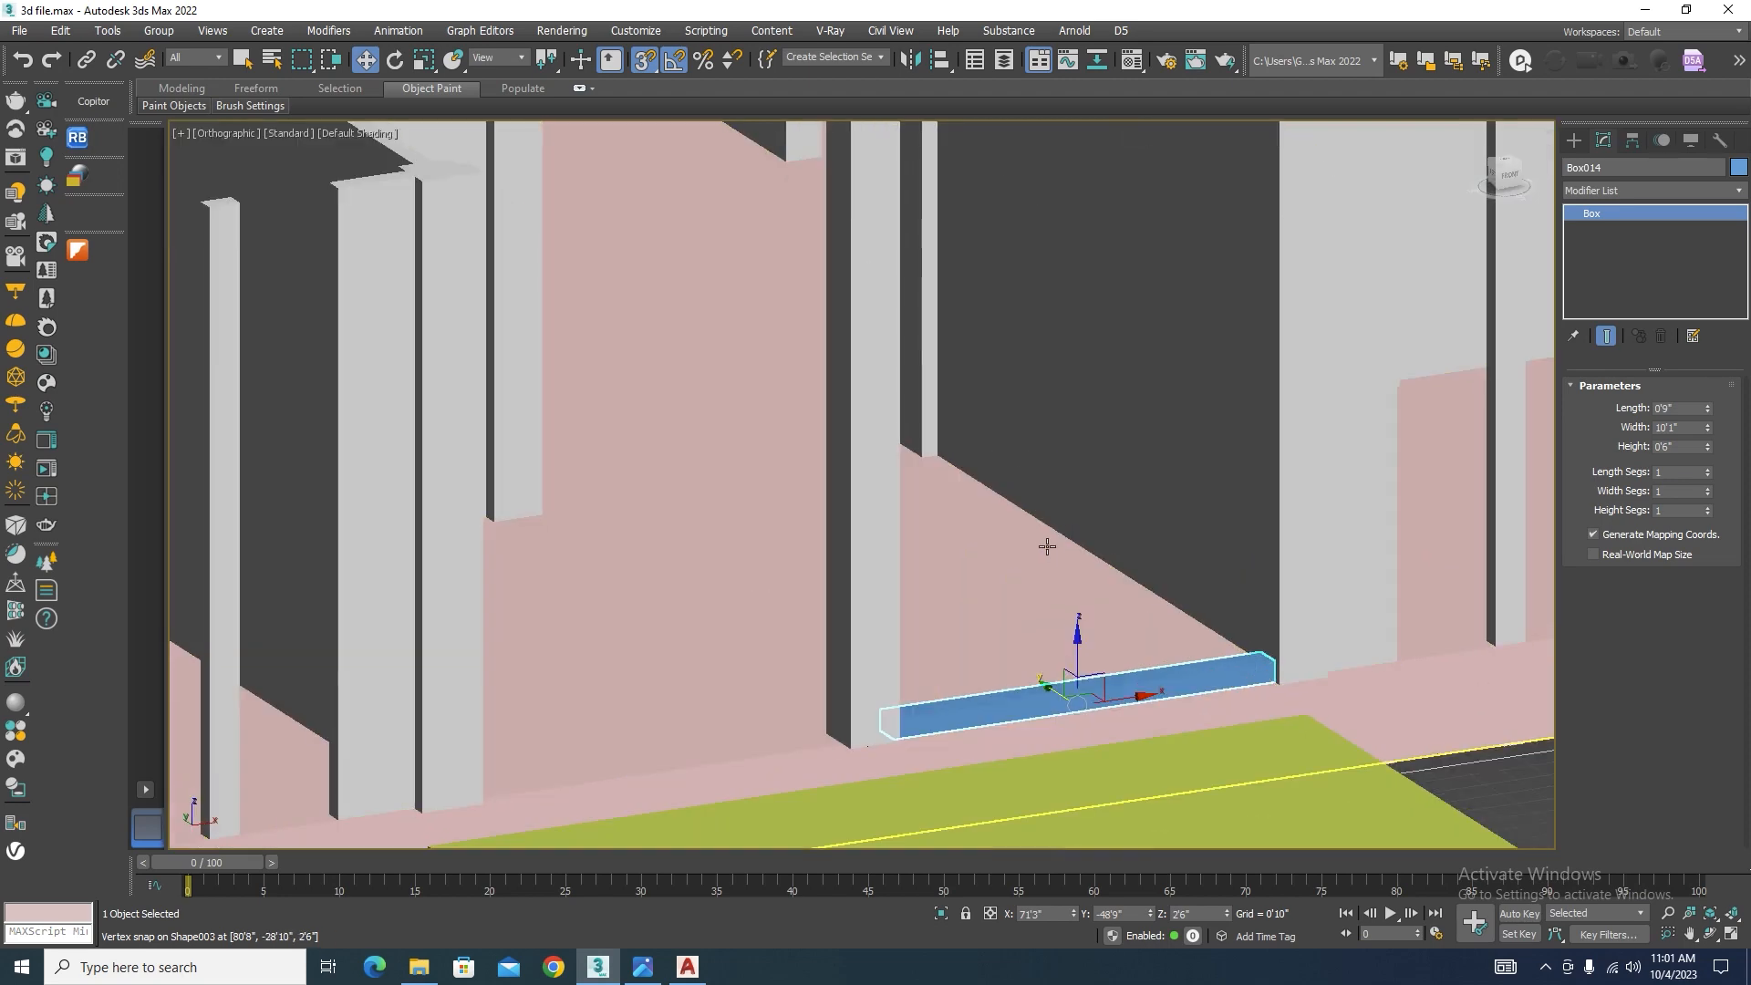
shift+drag(1073, 644, 1072, 370)
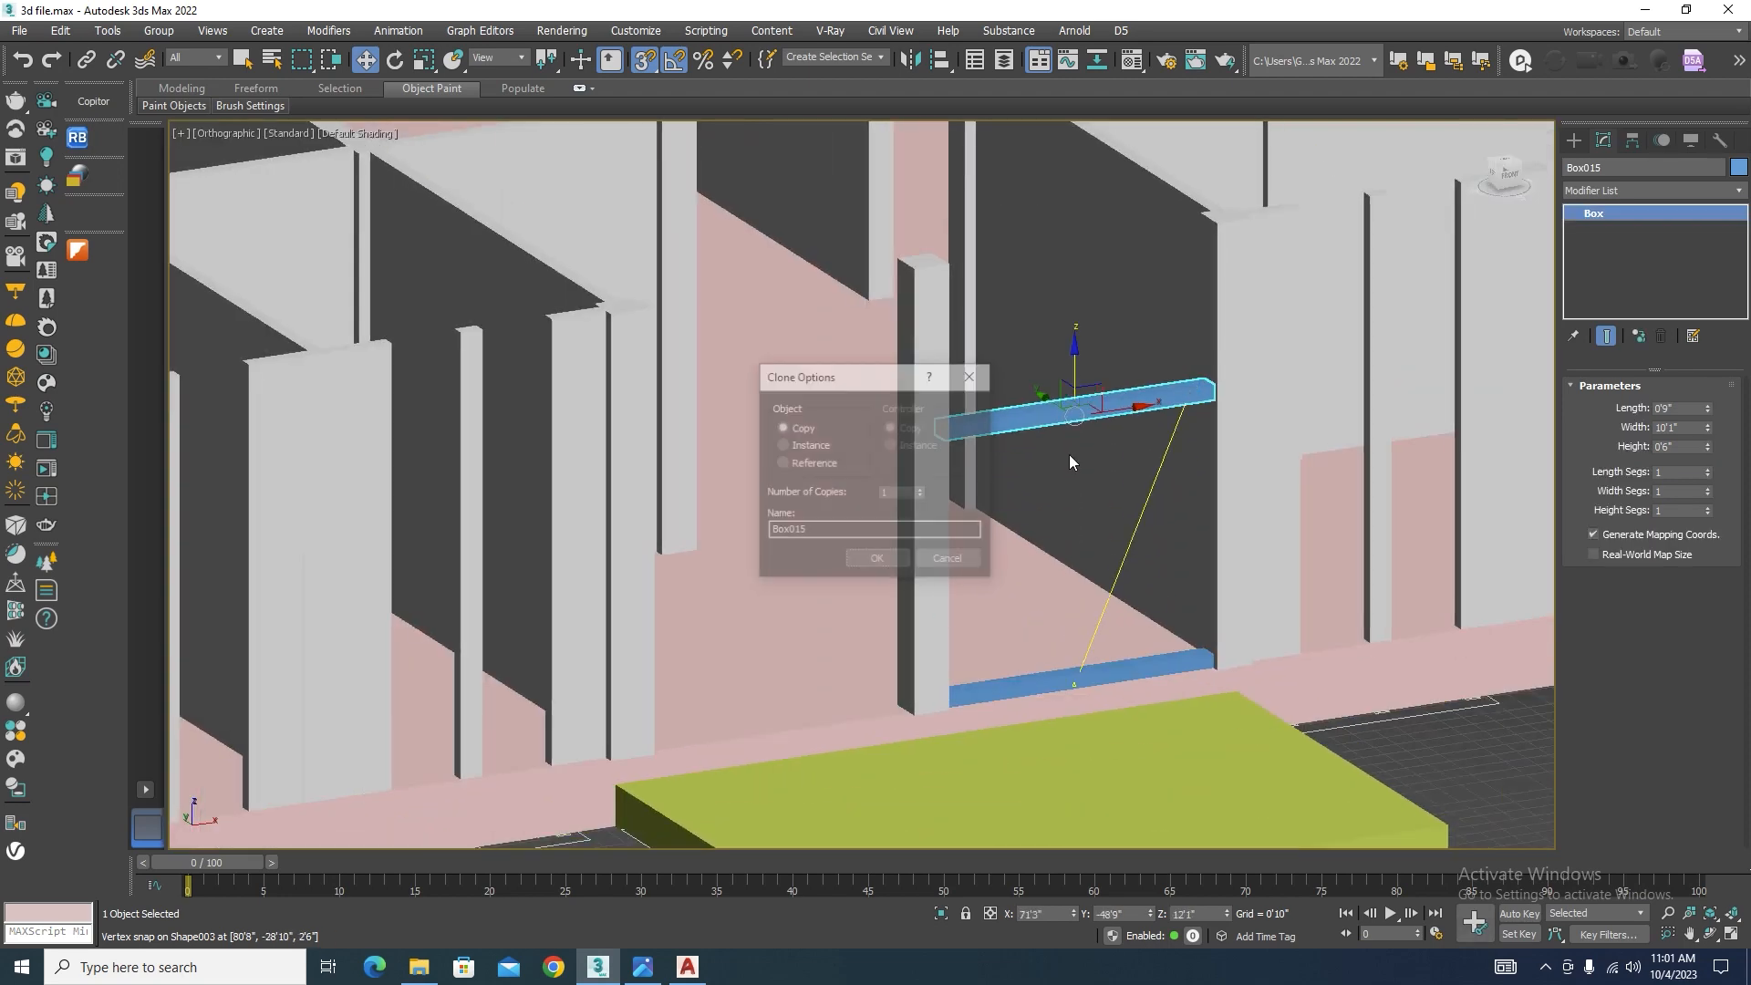
click(879, 560)
click(1682, 446)
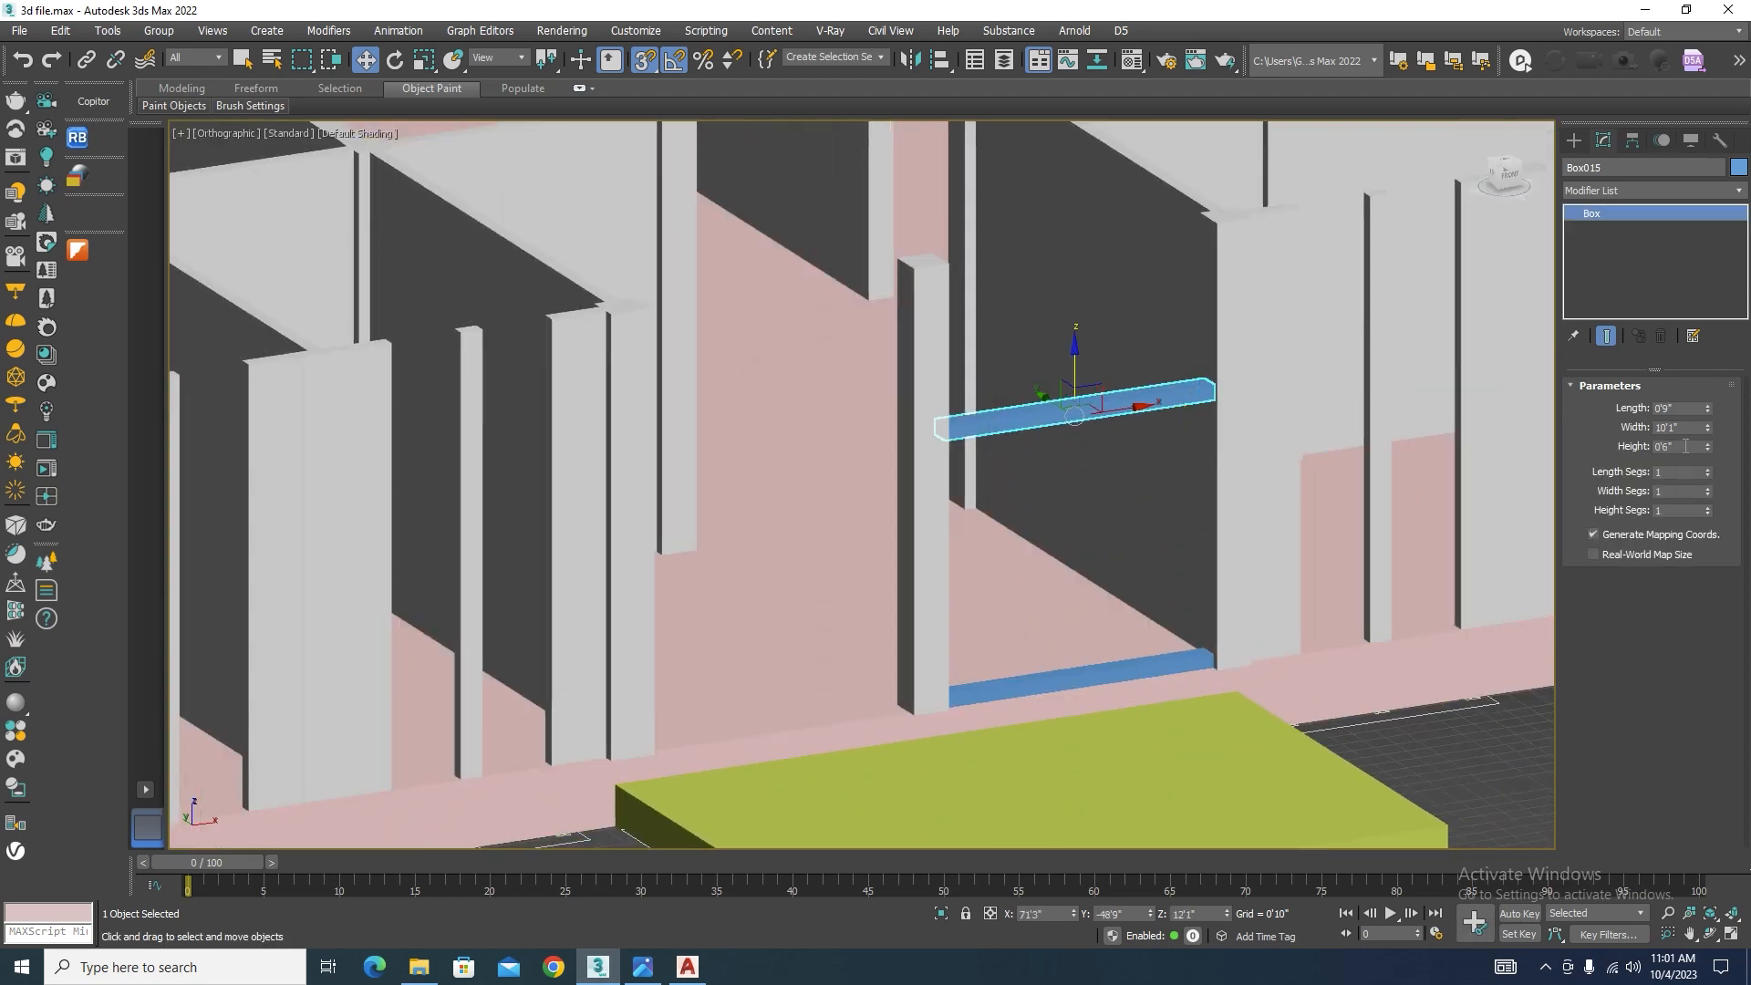
text(3)
key(Return)
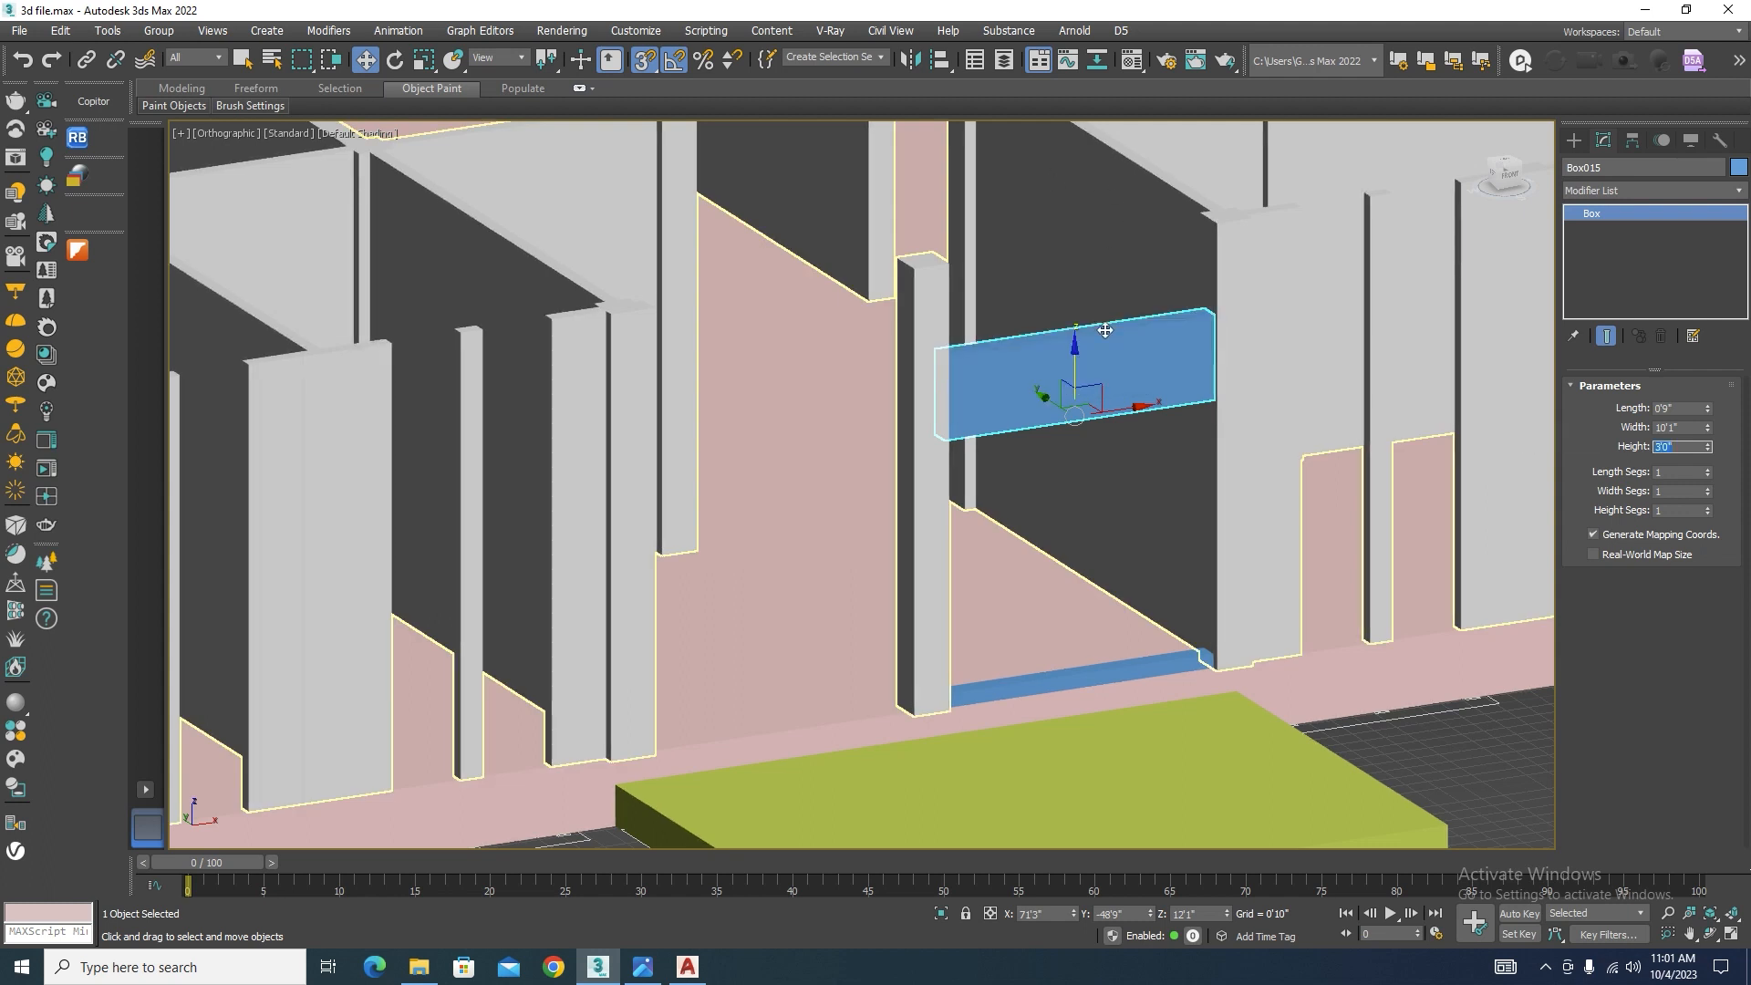
drag(1105, 330, 1210, 217)
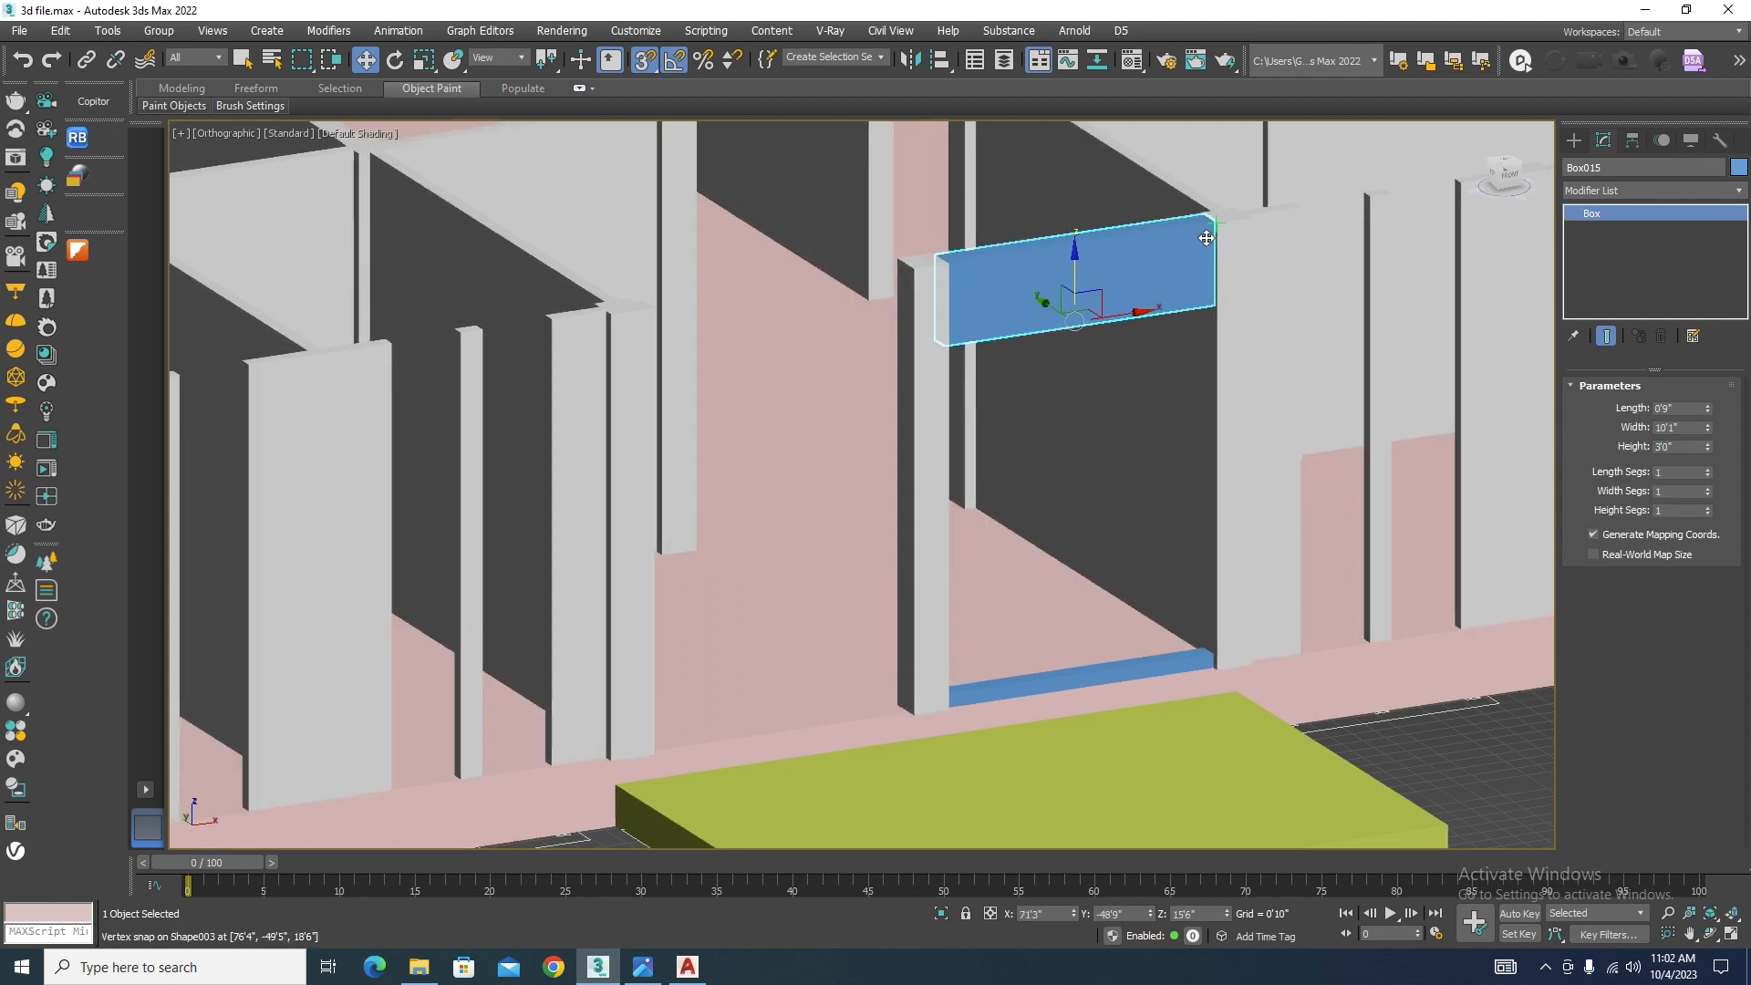
Step: Copy both blue boxes across the middle pillar into the other half of the entrance and snap them to the adjoining wall's corner
ctrl+click(1042, 675)
shift+drag(1075, 478, 845, 594)
click(870, 563)
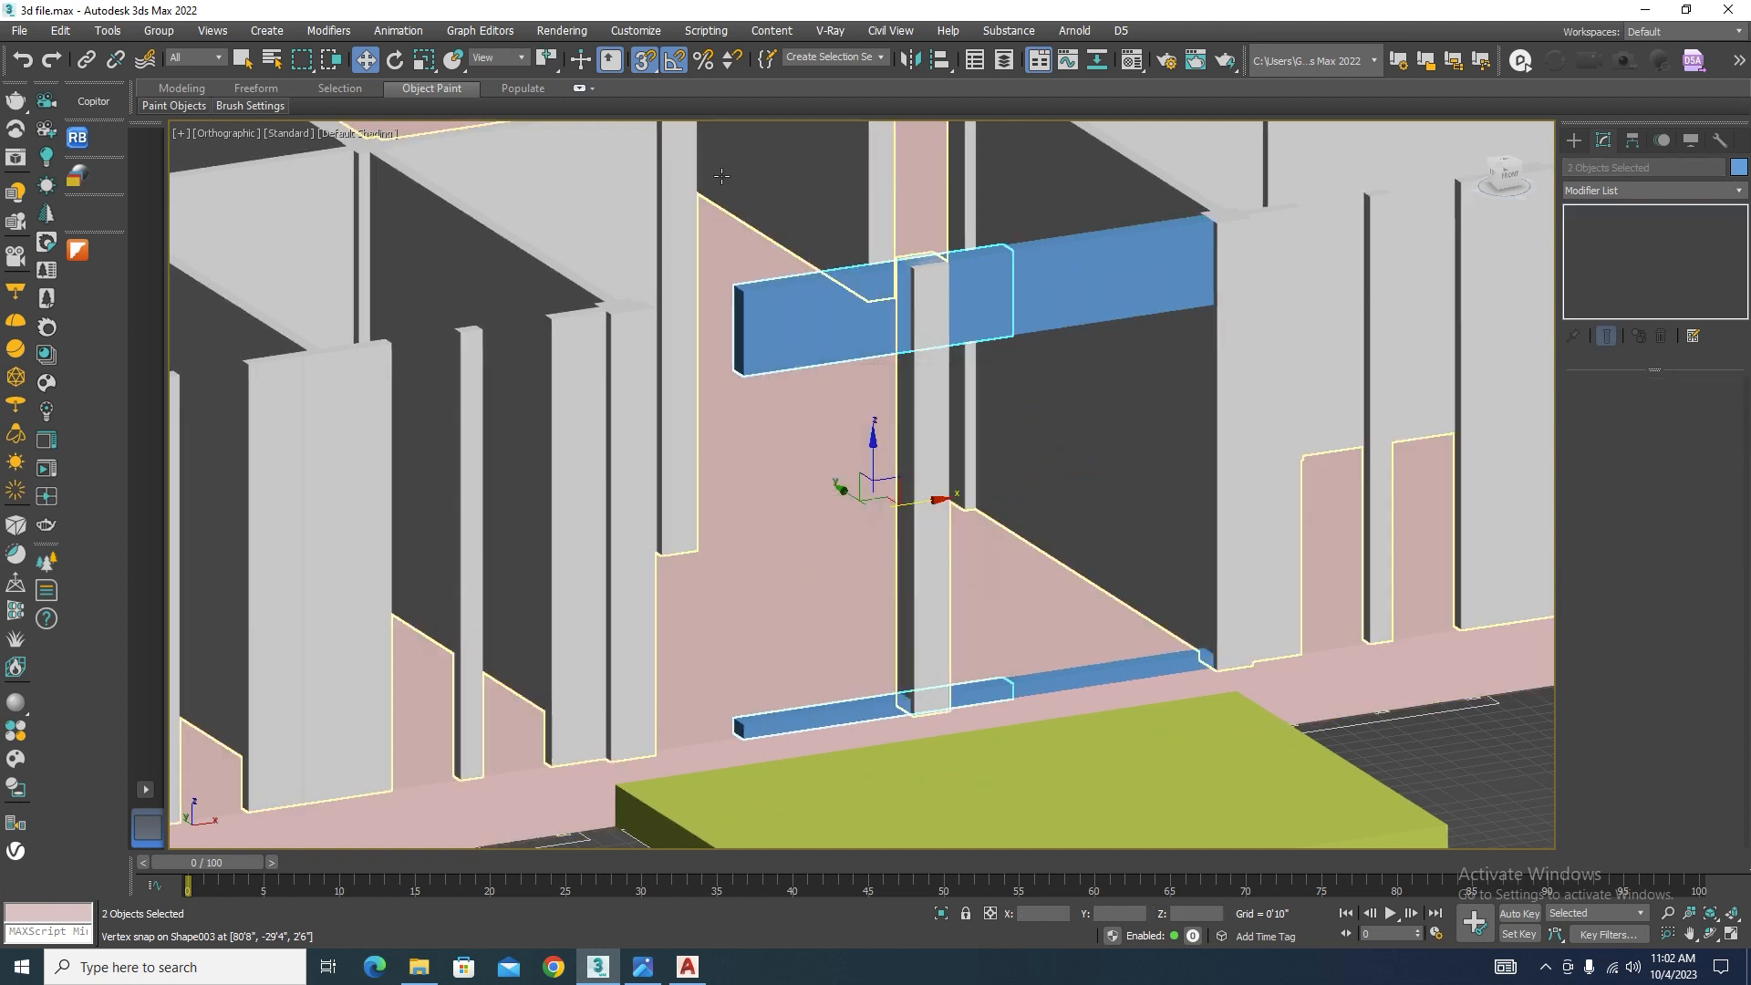
mouse_move(742, 290)
mouse_down()
mouse_move(634, 306)
mouse_move(649, 307)
mouse_up()
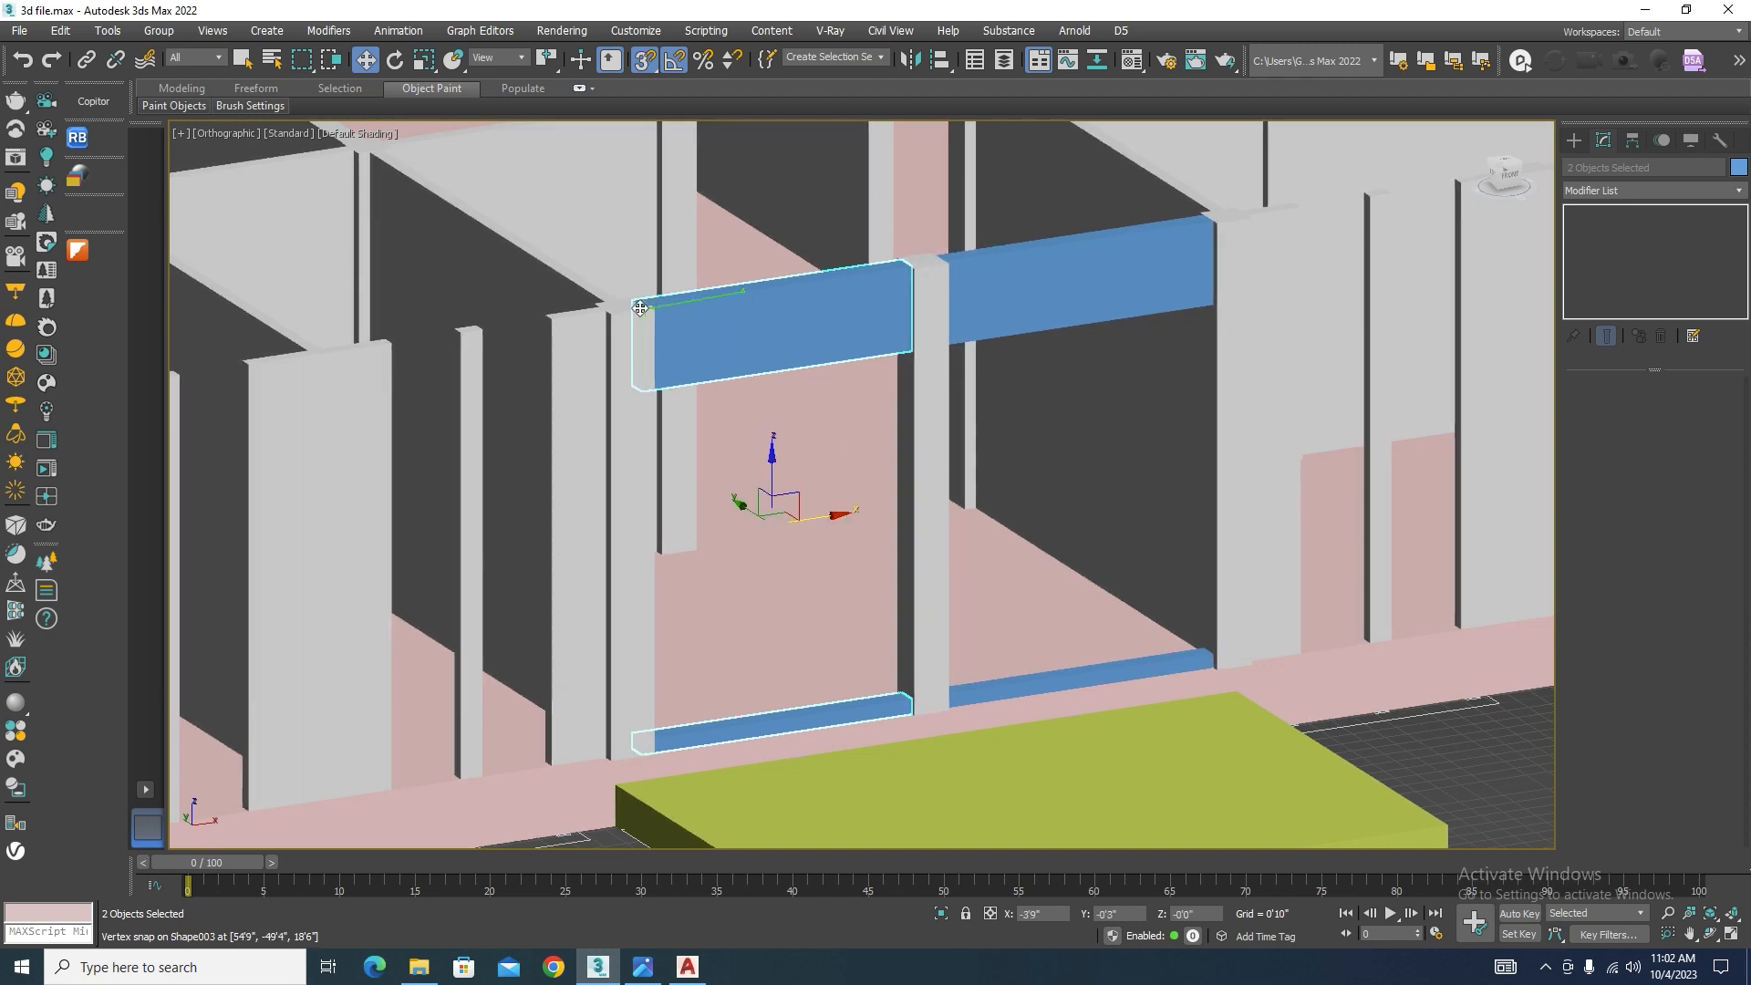
alt+middle_drag(649, 307, 673, 366)
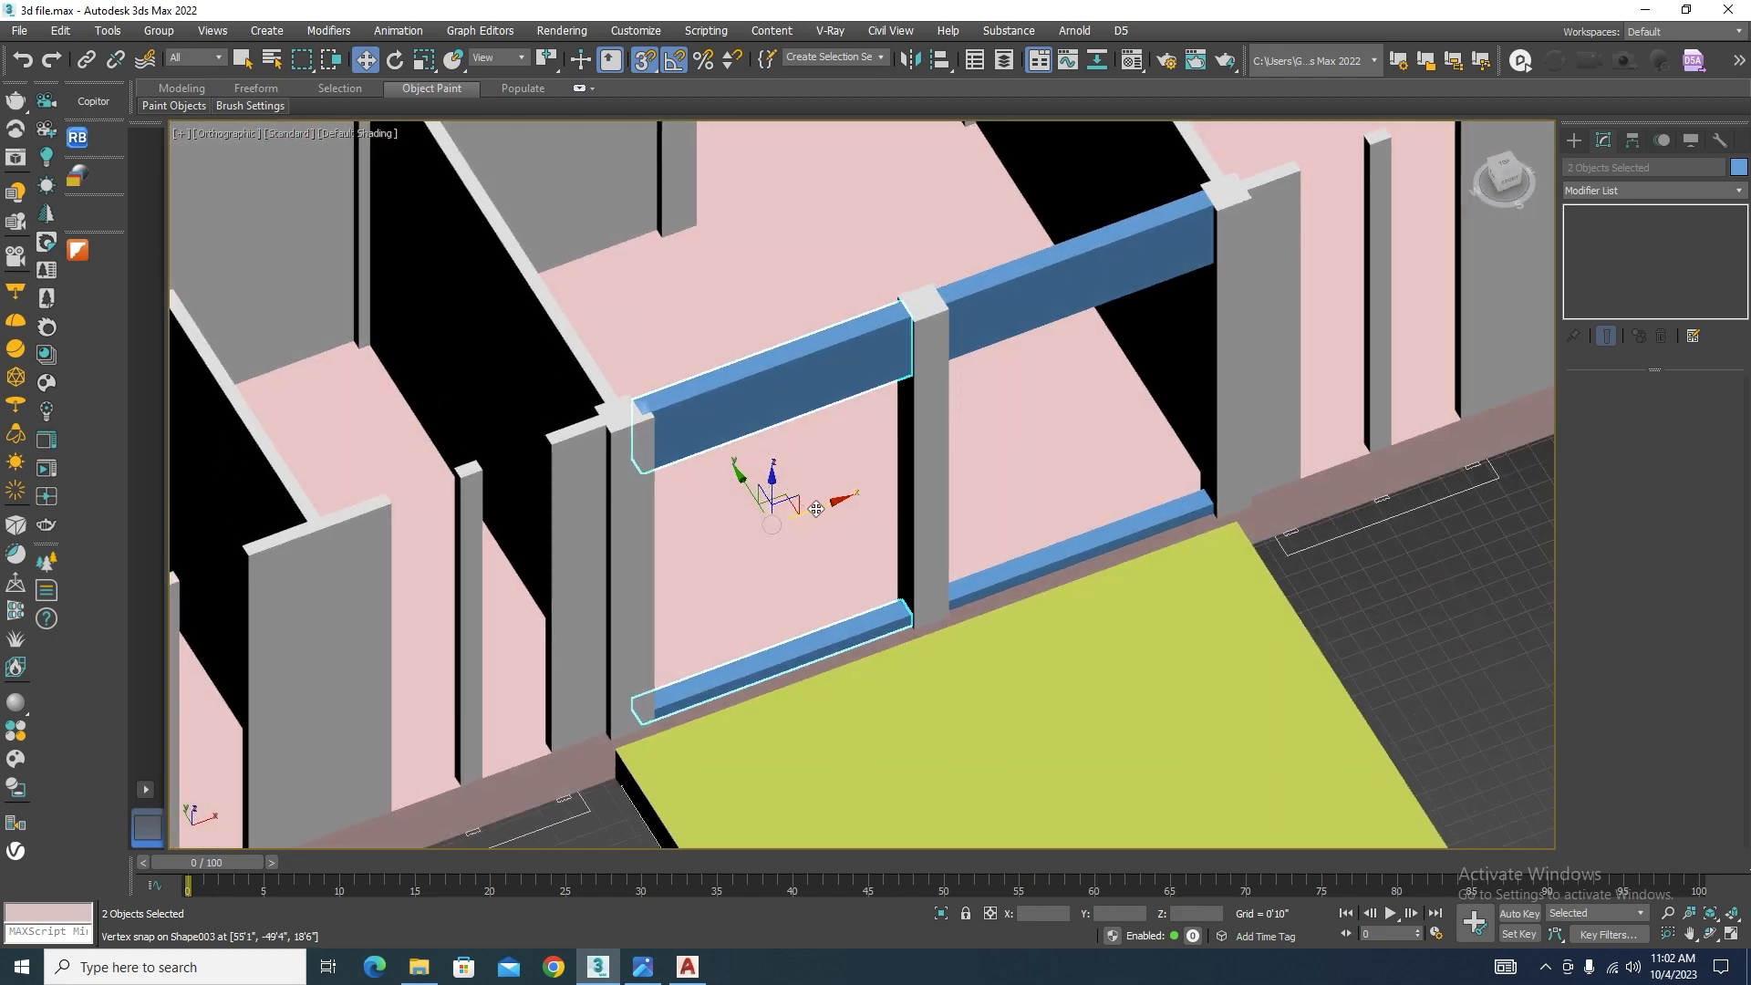
drag(816, 509, 876, 488)
scroll(653, 421, up, 5)
drag(787, 339, 656, 405)
scroll(1089, 421, down, 10)
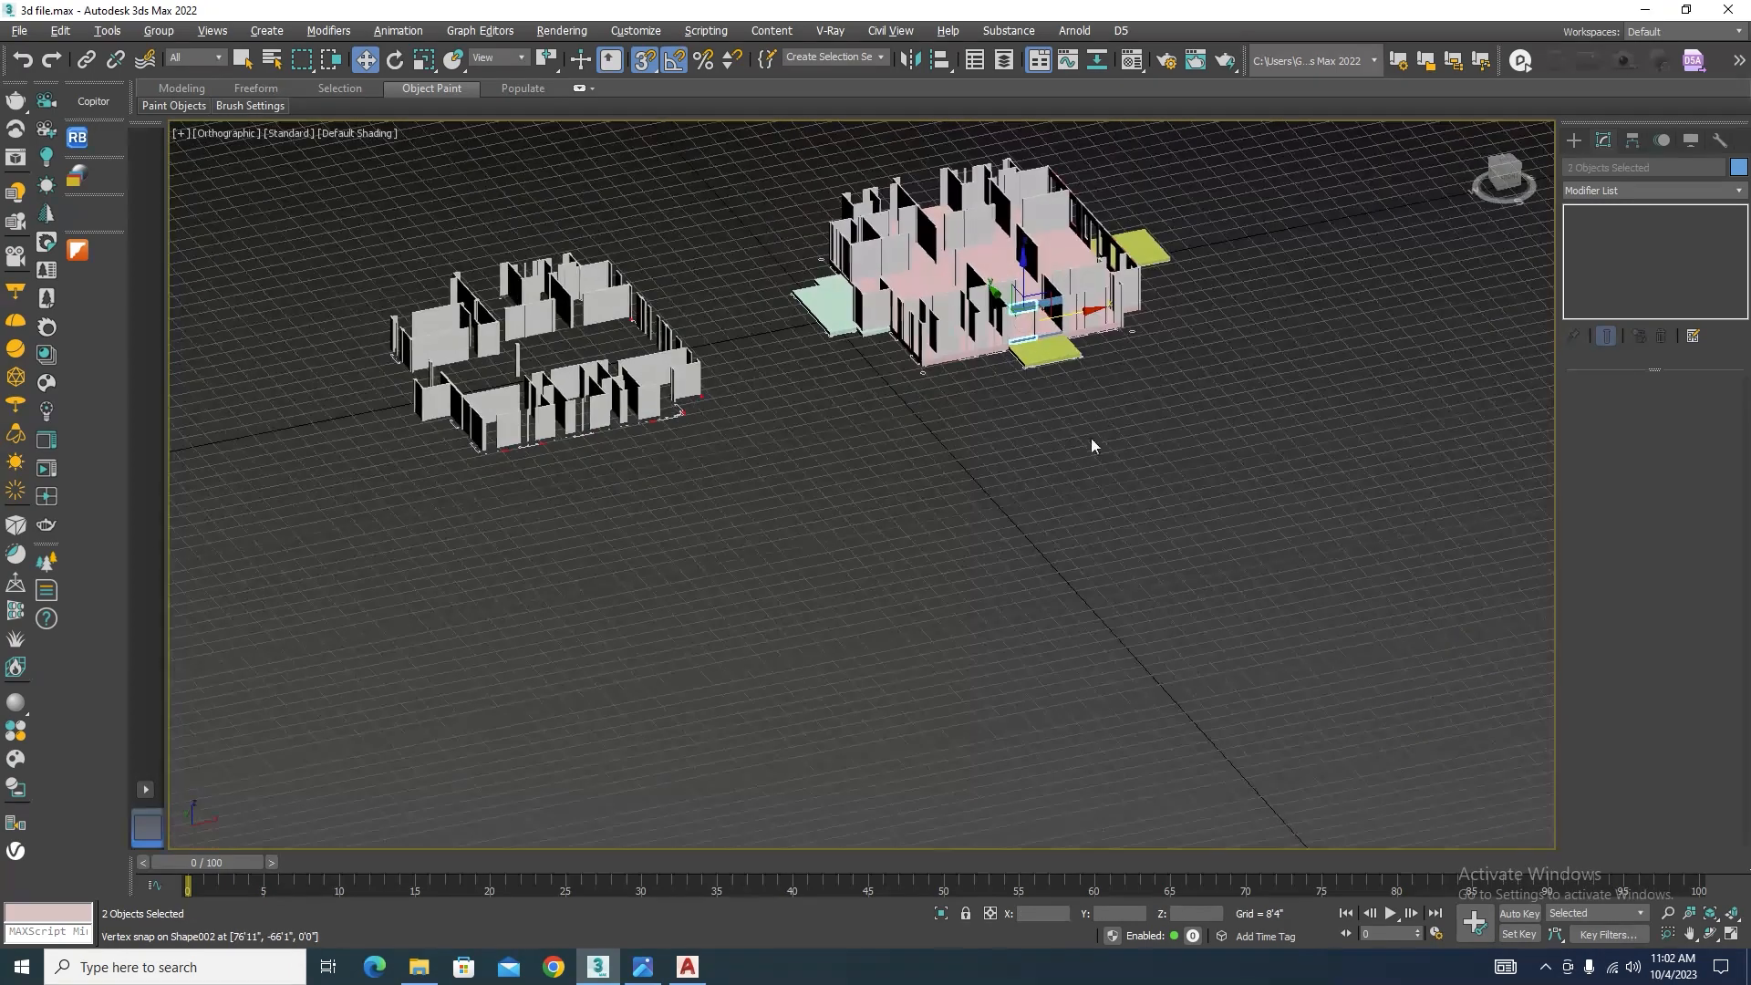
click(1091, 440)
Step: Examine the wall infill and the window and entrance openings on all sides of the building
scroll(1040, 252, up, 8)
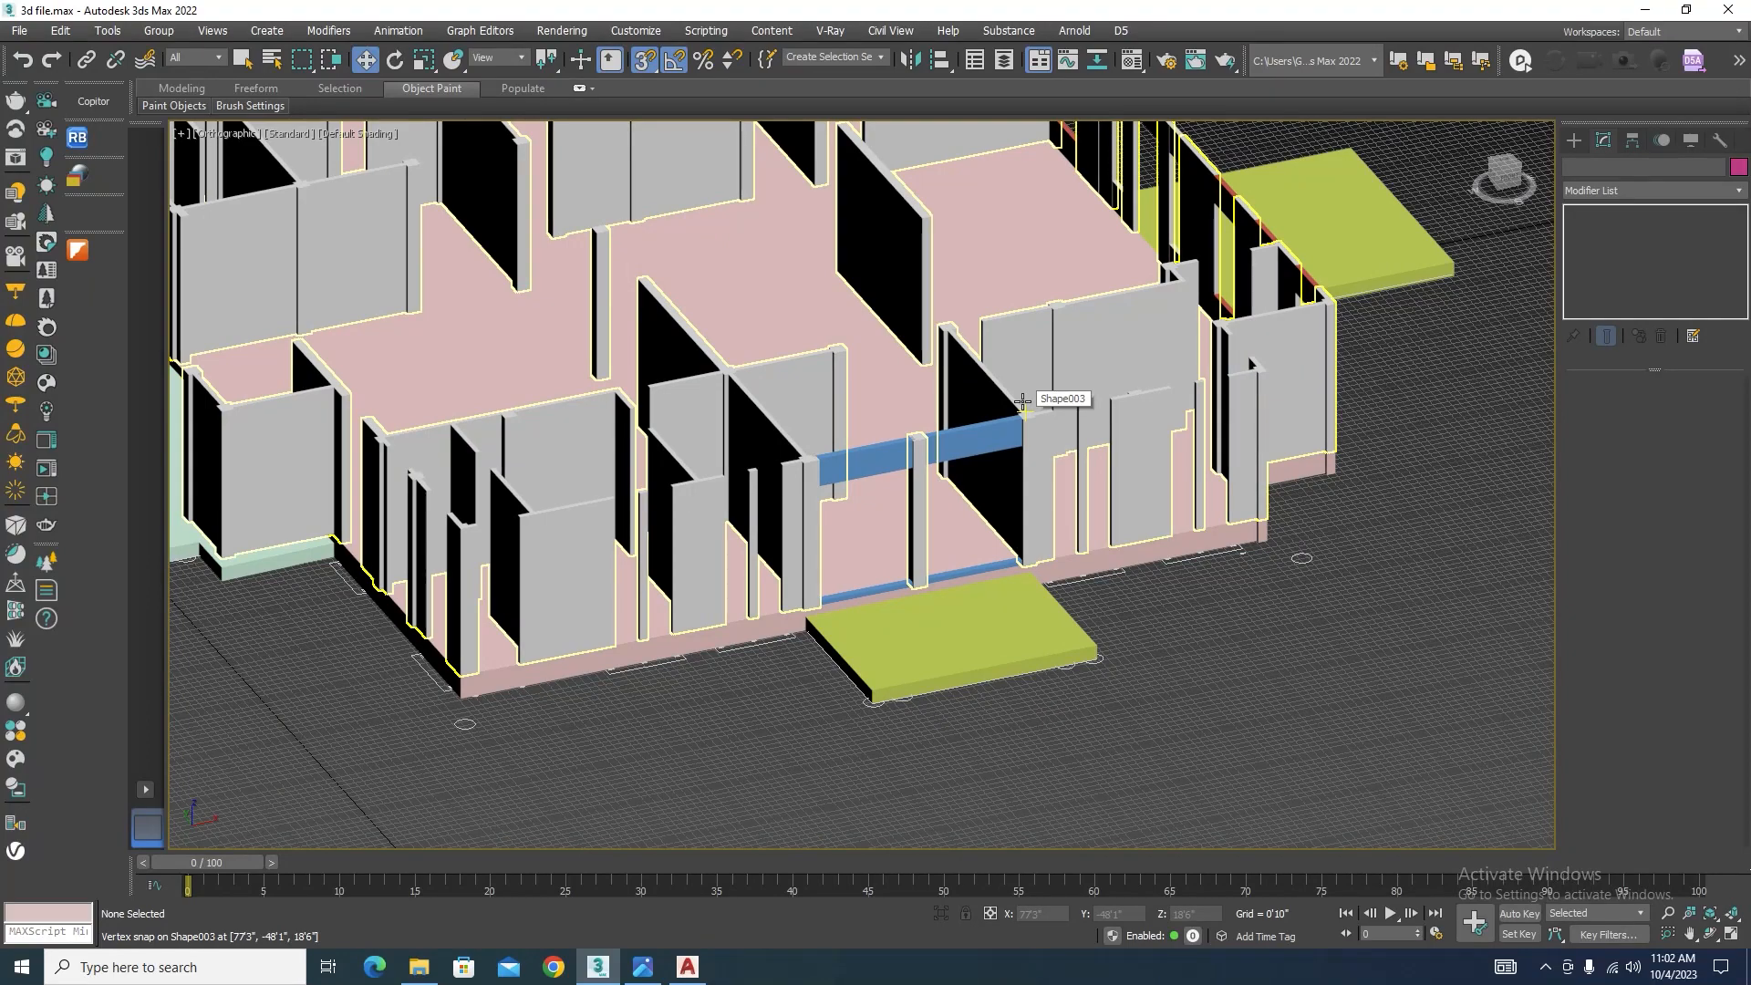
scroll(1025, 411, down, 6)
alt+middle_drag(1180, 557, 1163, 588)
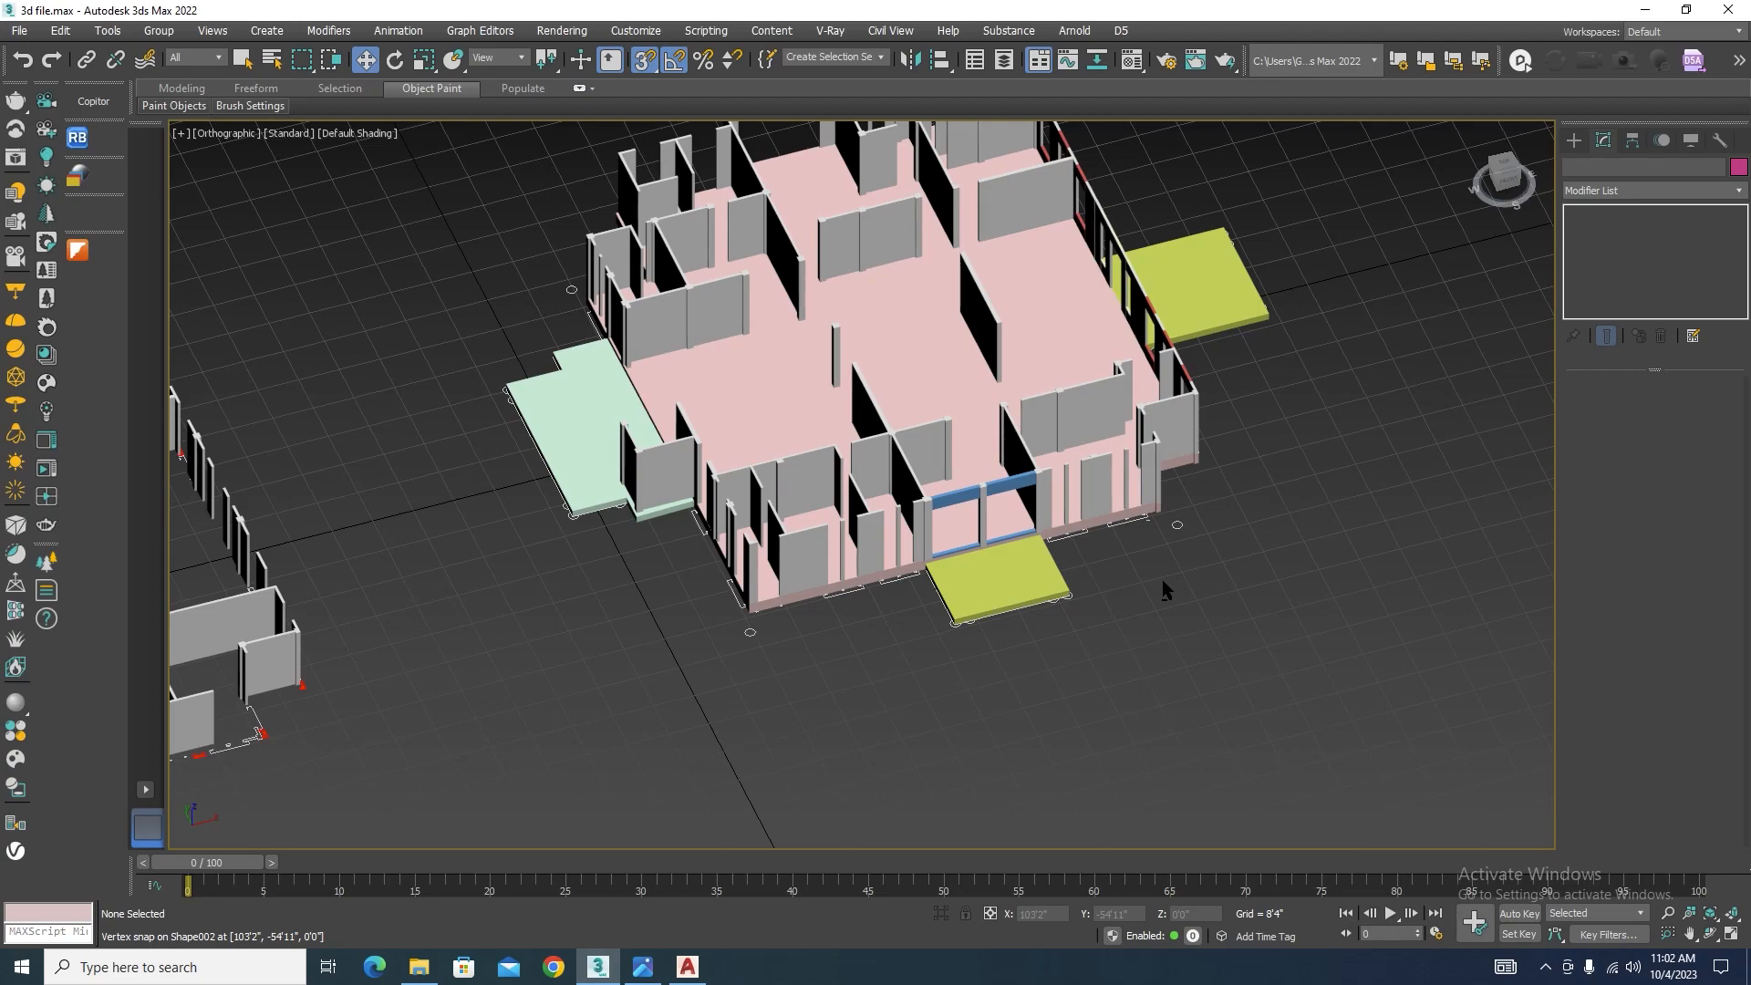
alt+middle_drag(1001, 559, 902, 575)
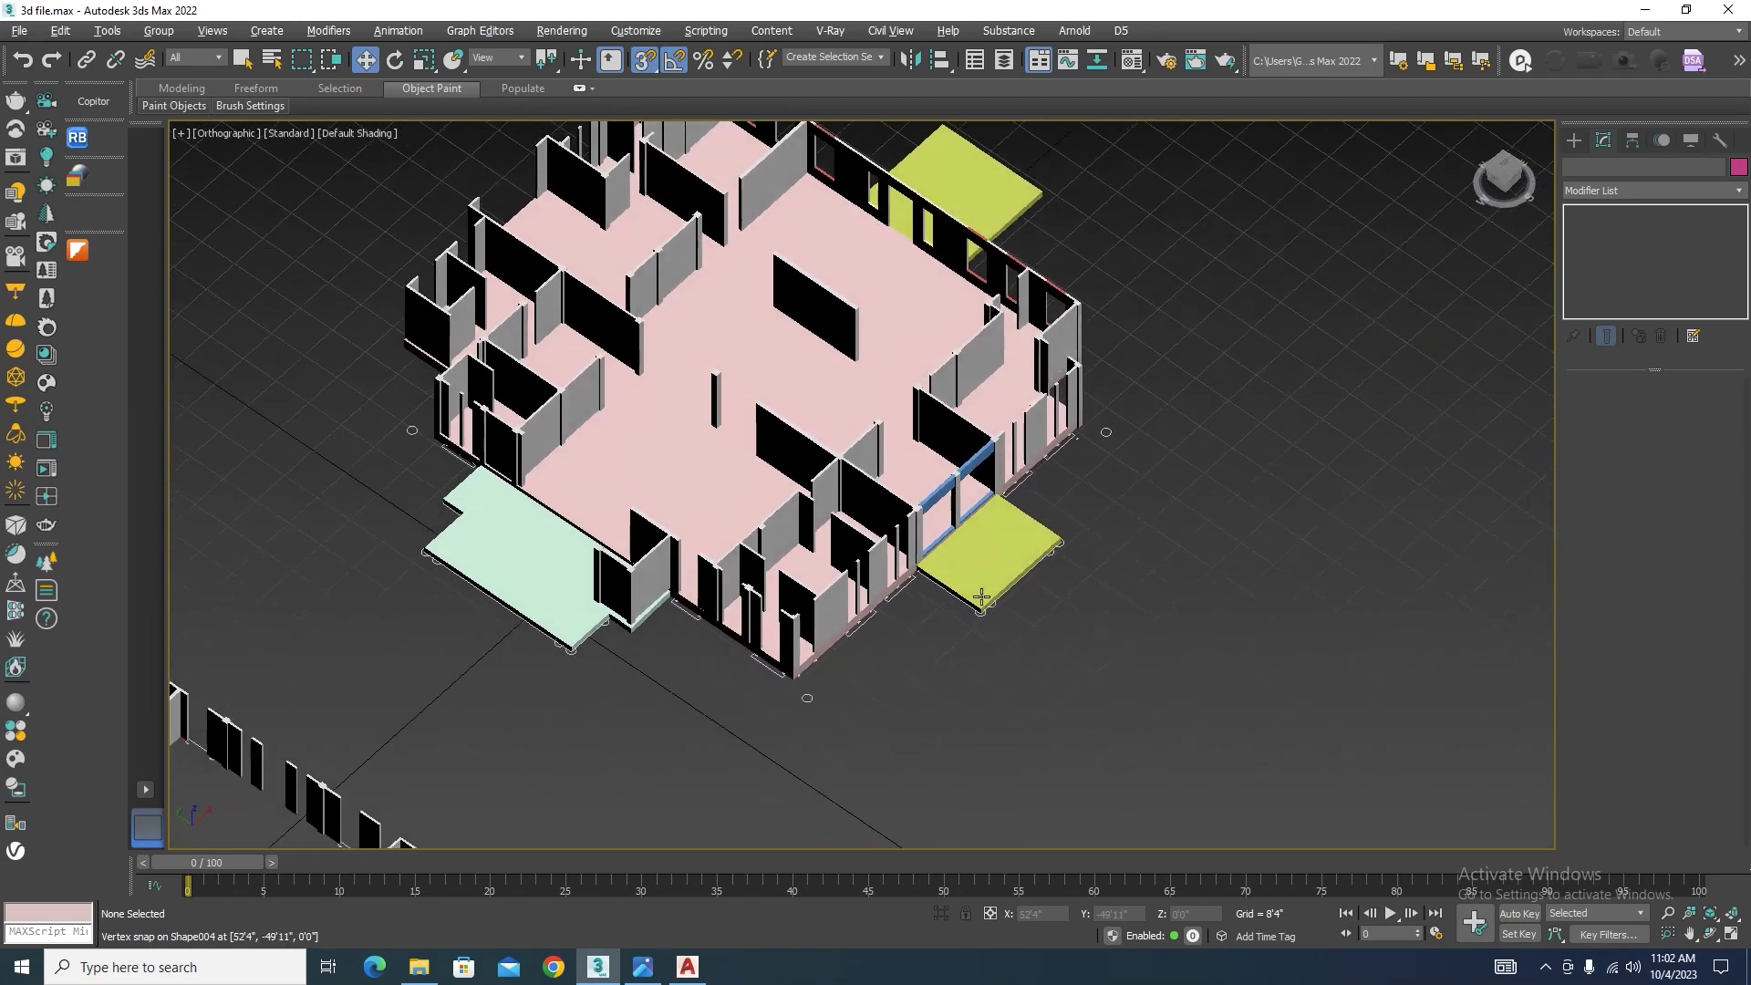
scroll(646, 579, up, 6)
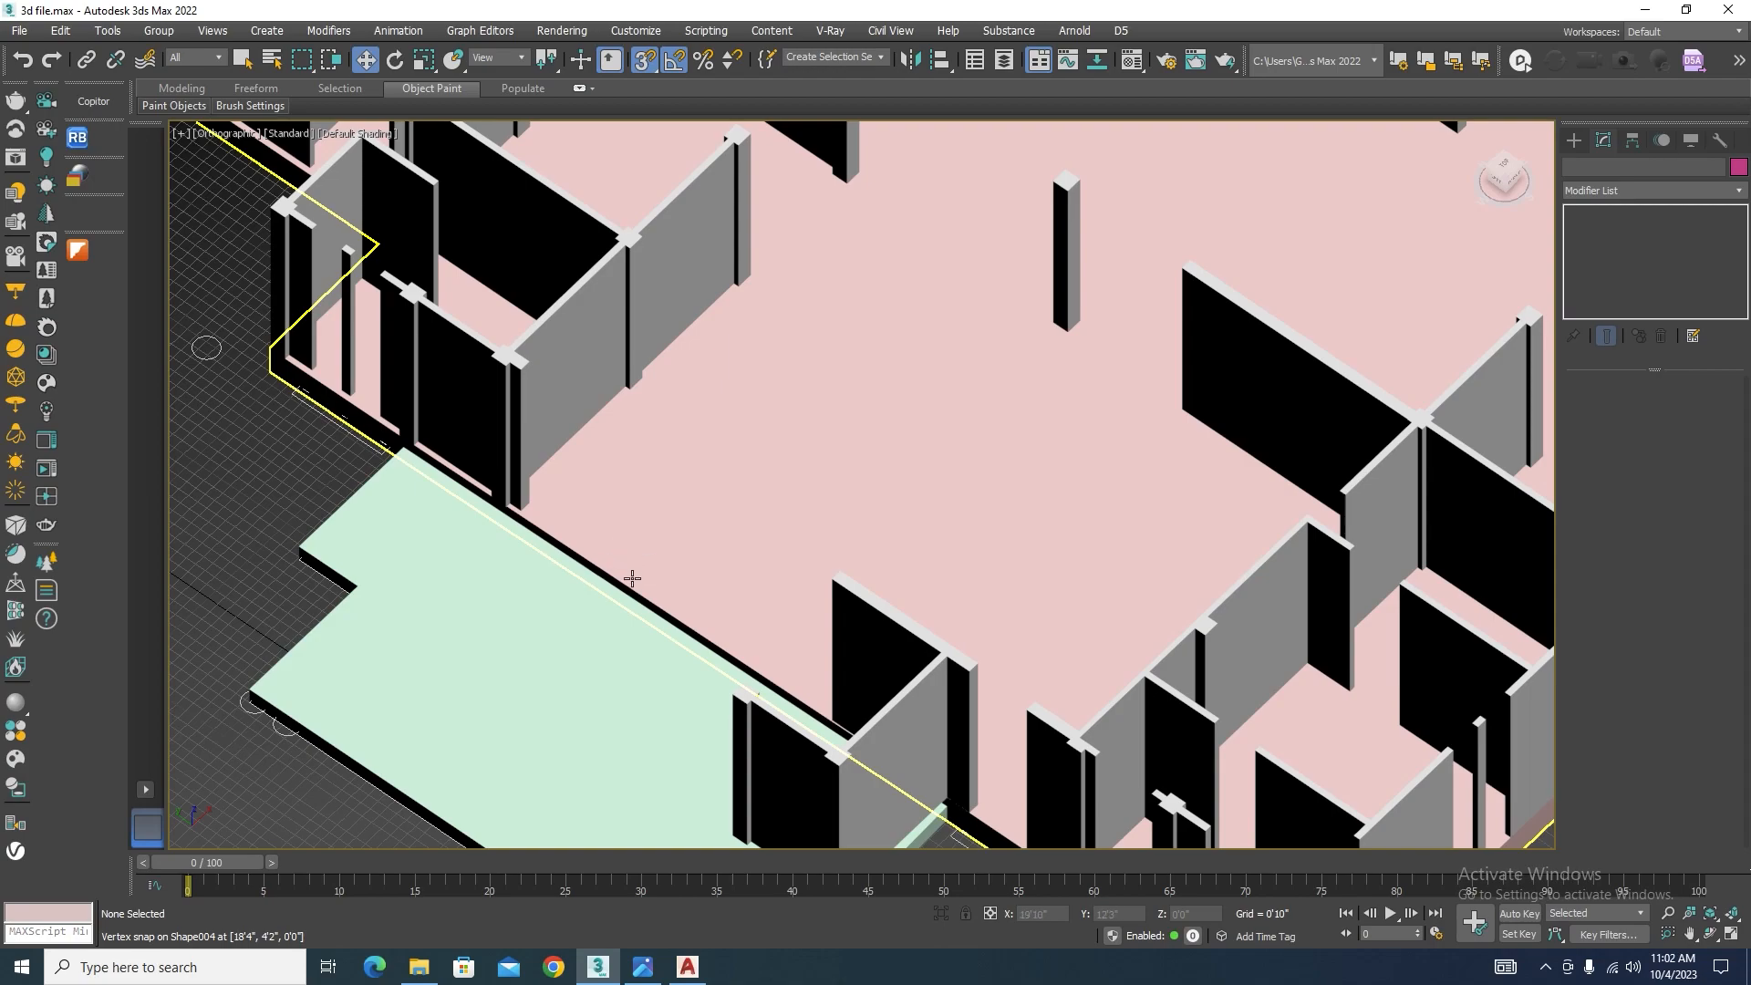
scroll(632, 578, down, 5)
alt+middle_drag(652, 567, 977, 471)
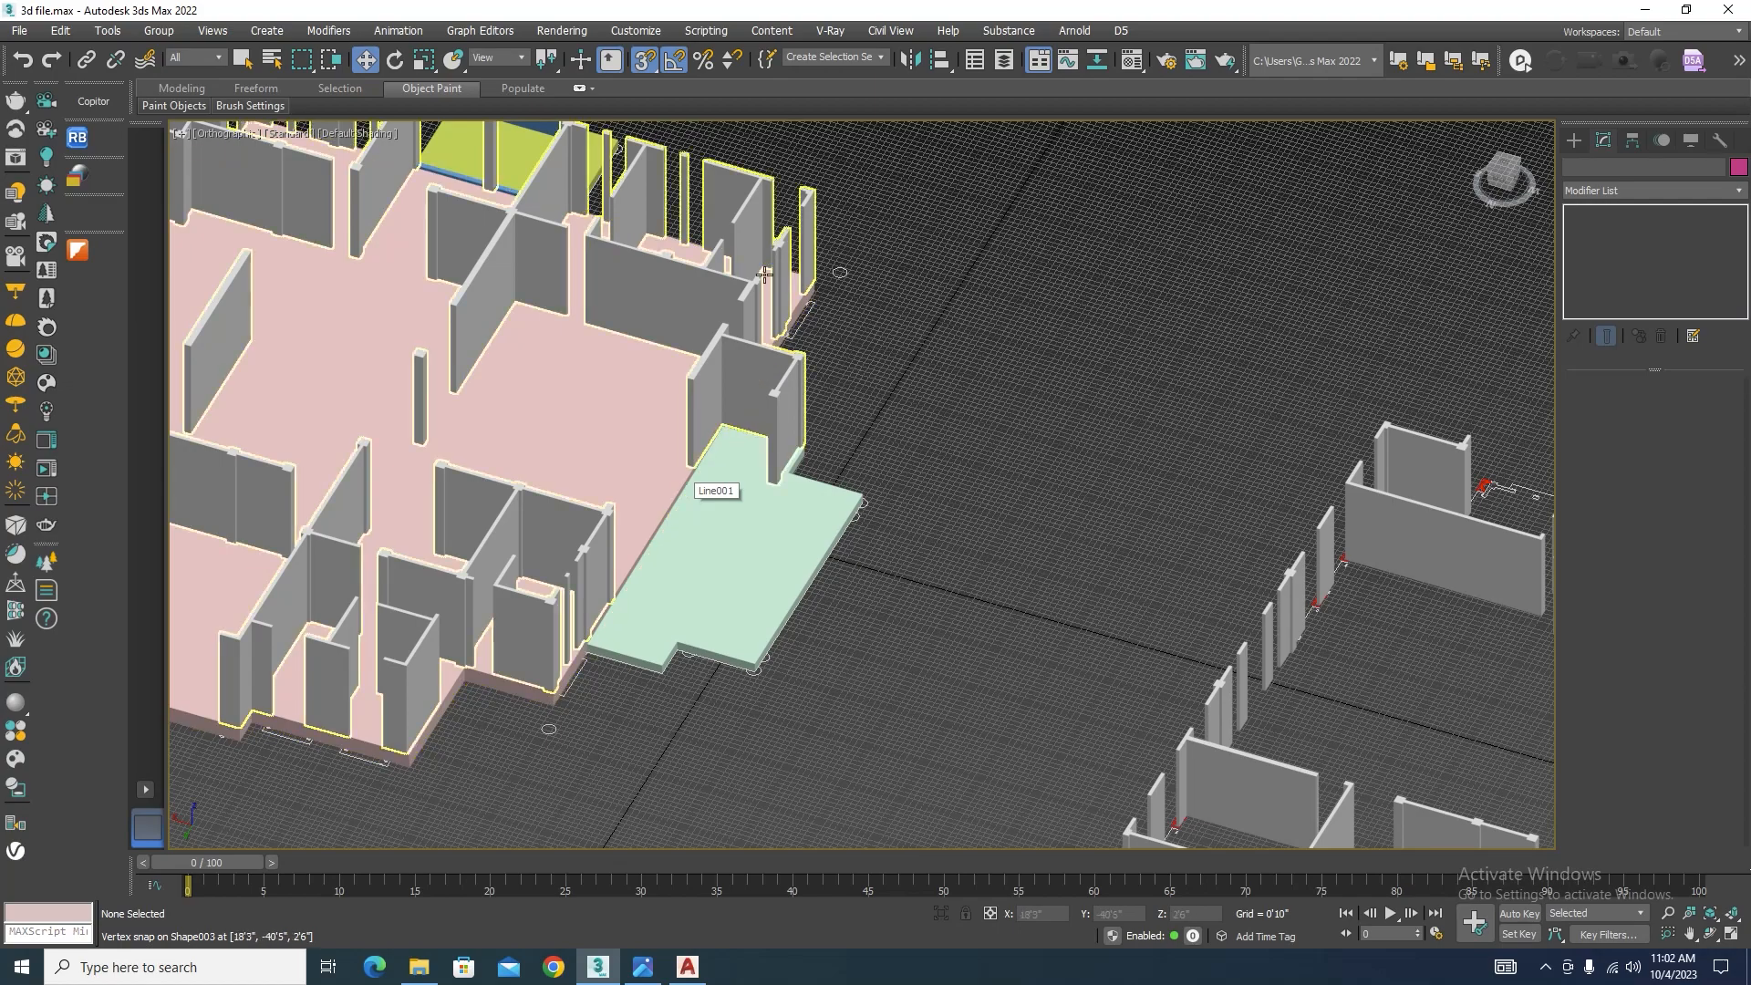
scroll(882, 428, down, 3)
alt+middle_drag(1010, 500, 1137, 568)
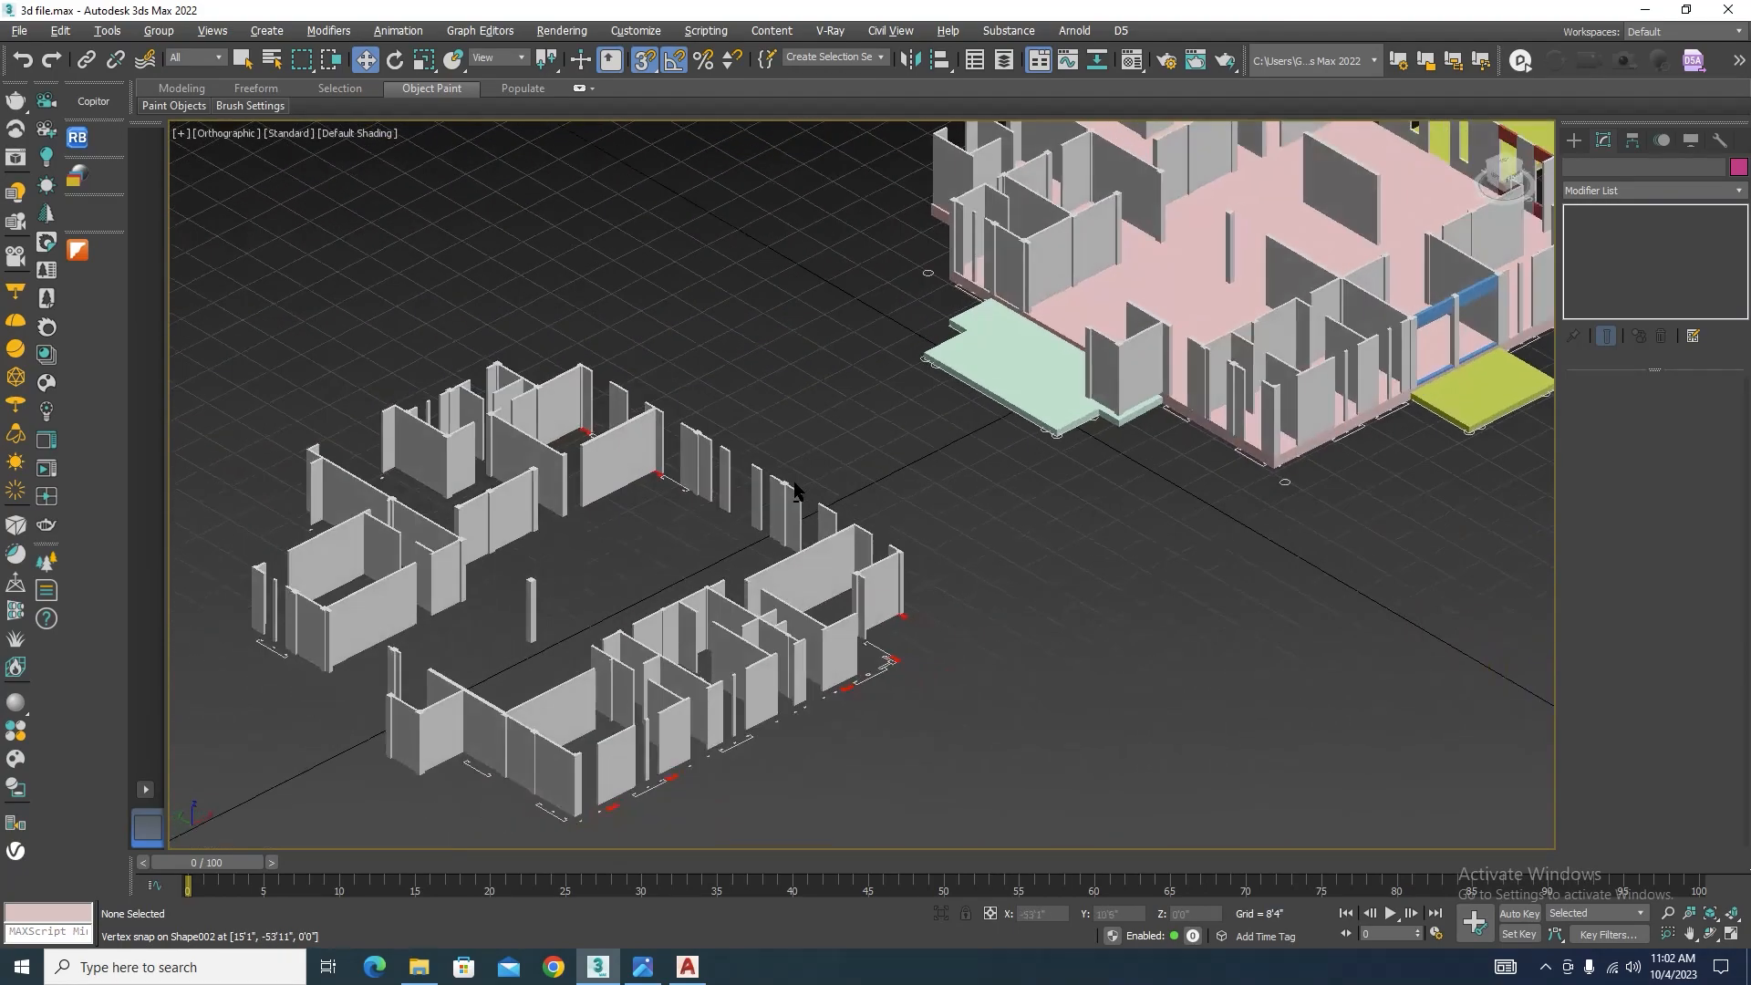
scroll(1137, 567, up, 5)
scroll(1003, 602, down, 3)
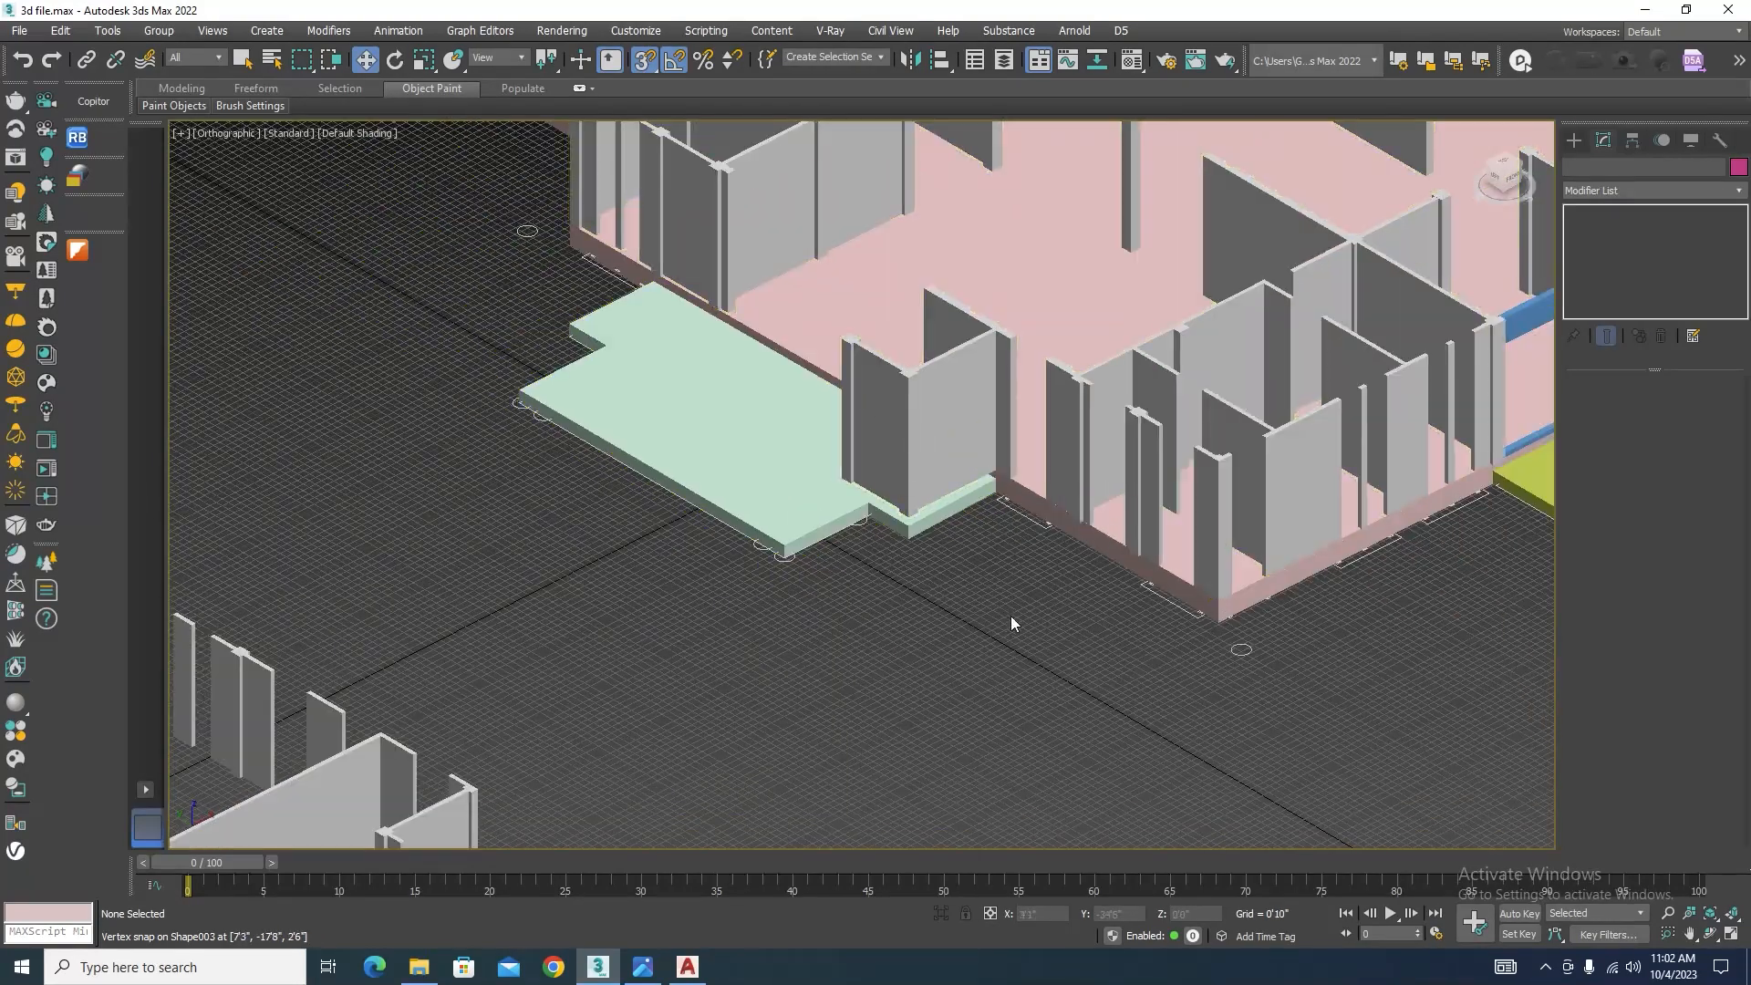
scroll(982, 591, up, 2)
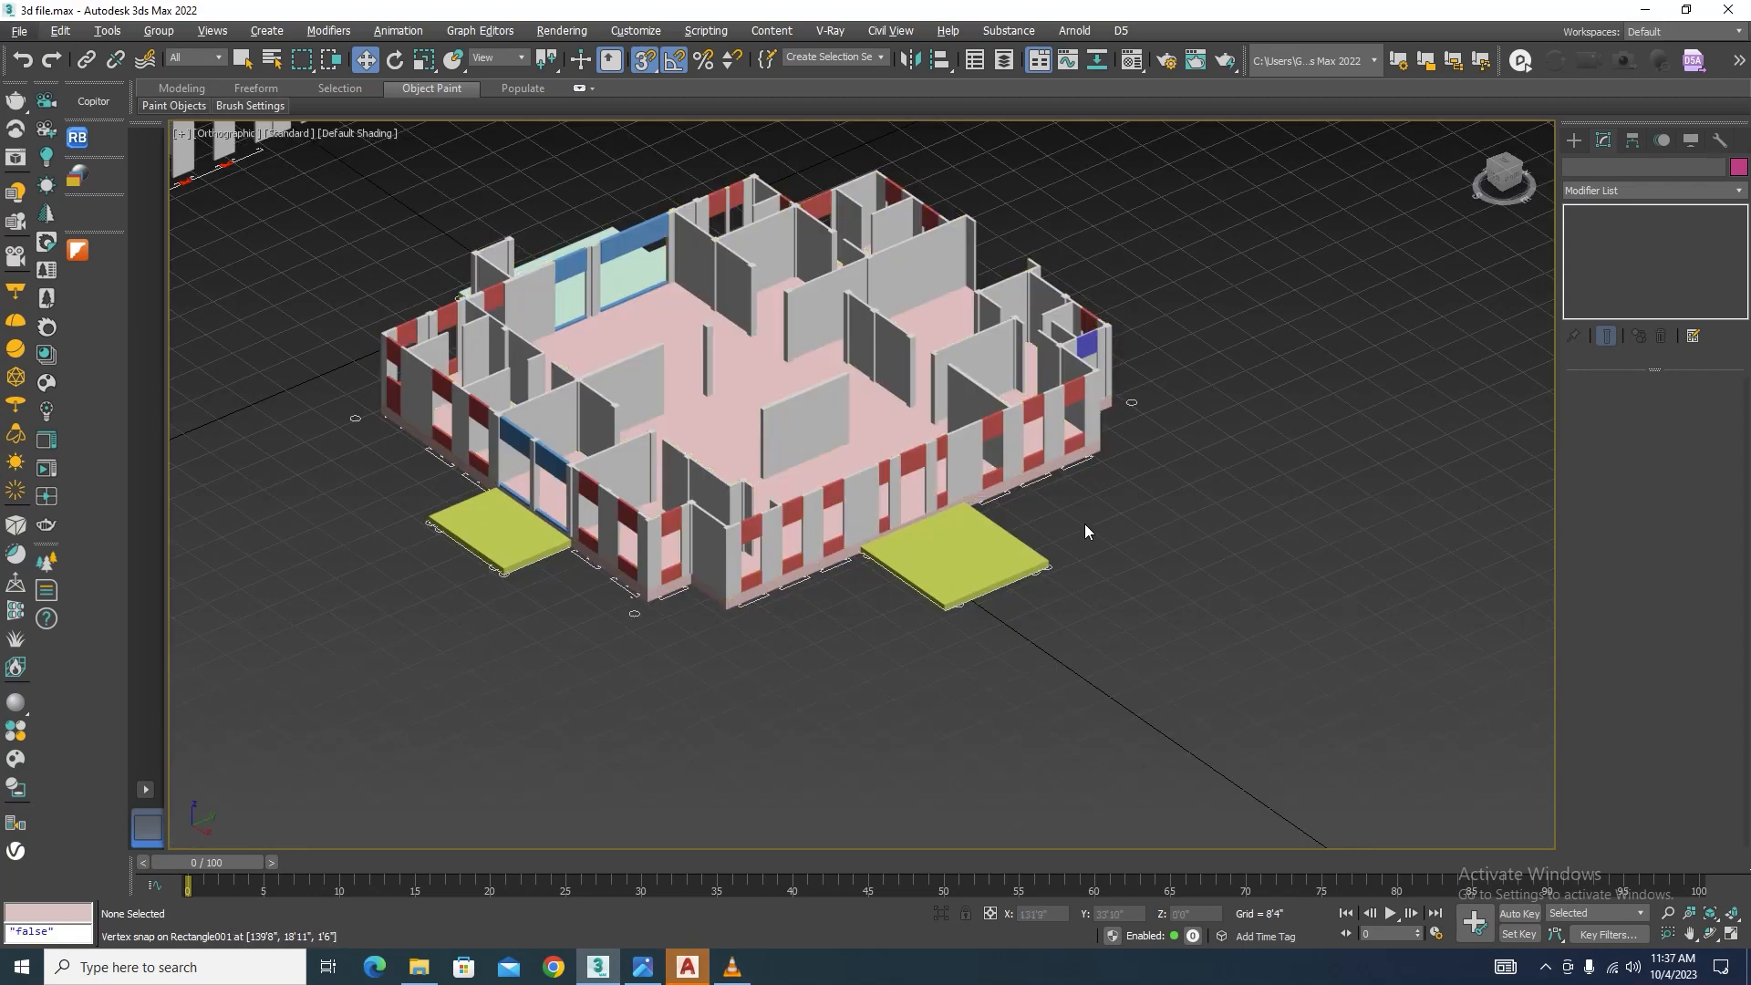
alt+middle_drag(1085, 523, 943, 527)
middle_drag(1419, 404, 996, 519)
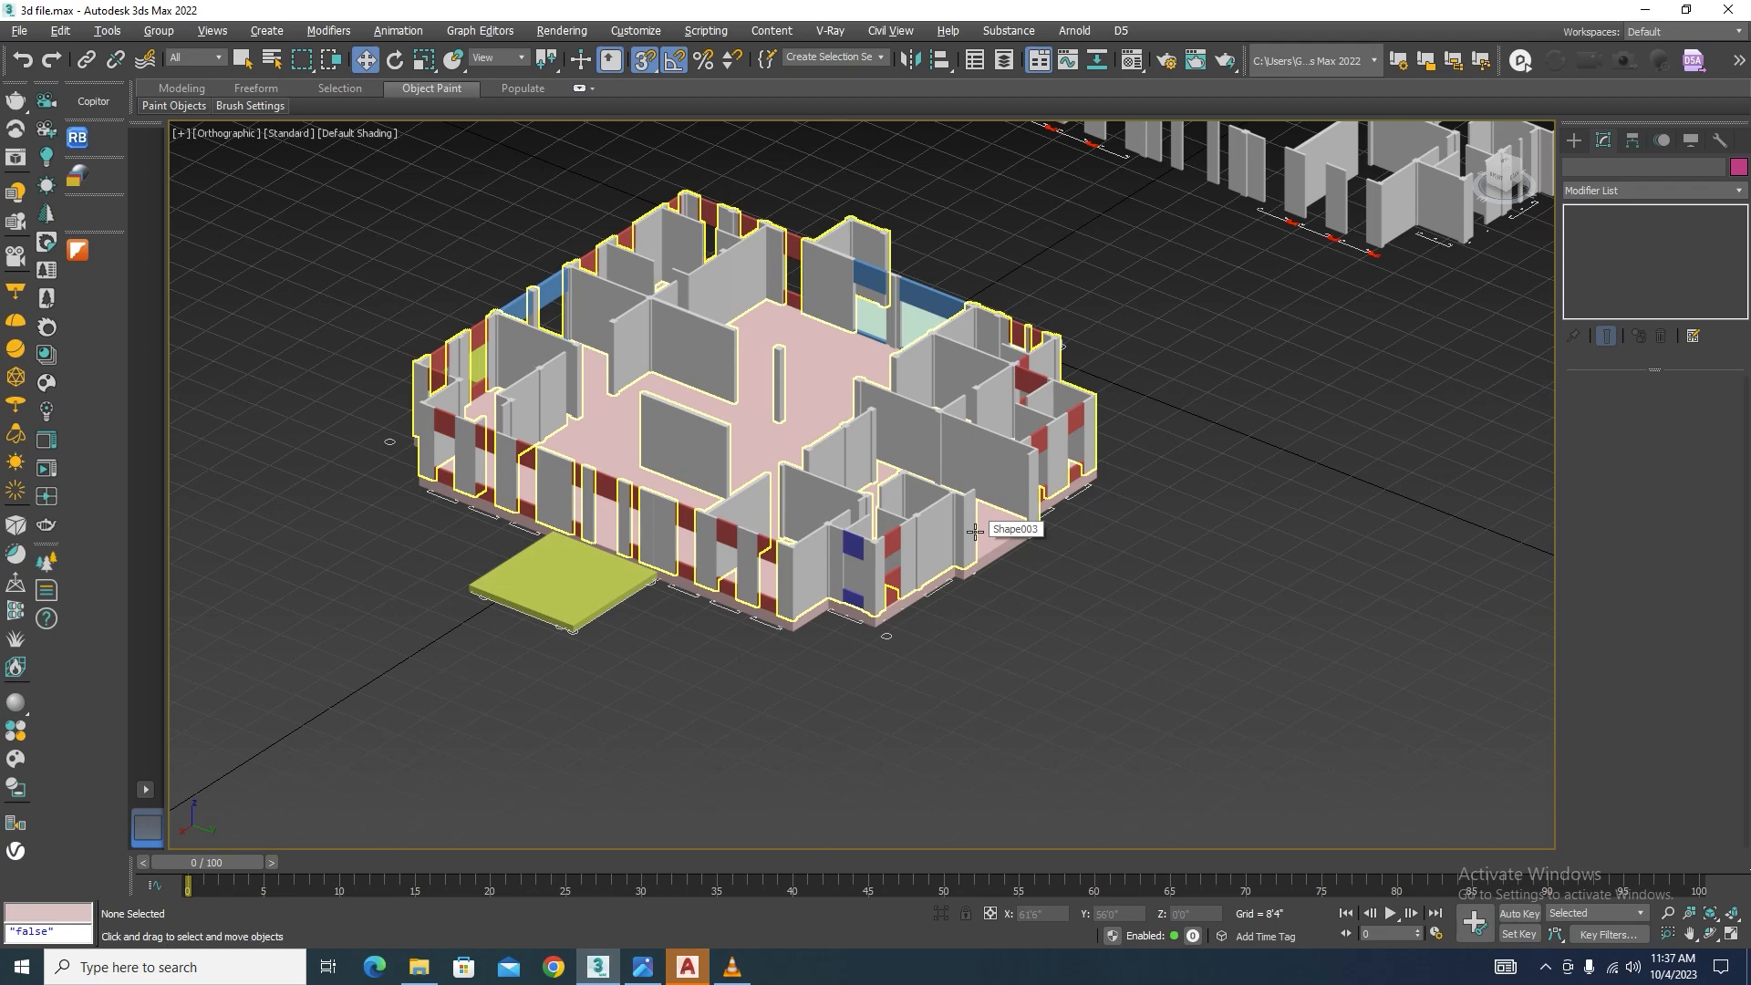
Step: Draw a box 5'0" long and 0'6" wide over the red box above the window opening, snapped to its corners
scroll(720, 537, up, 8)
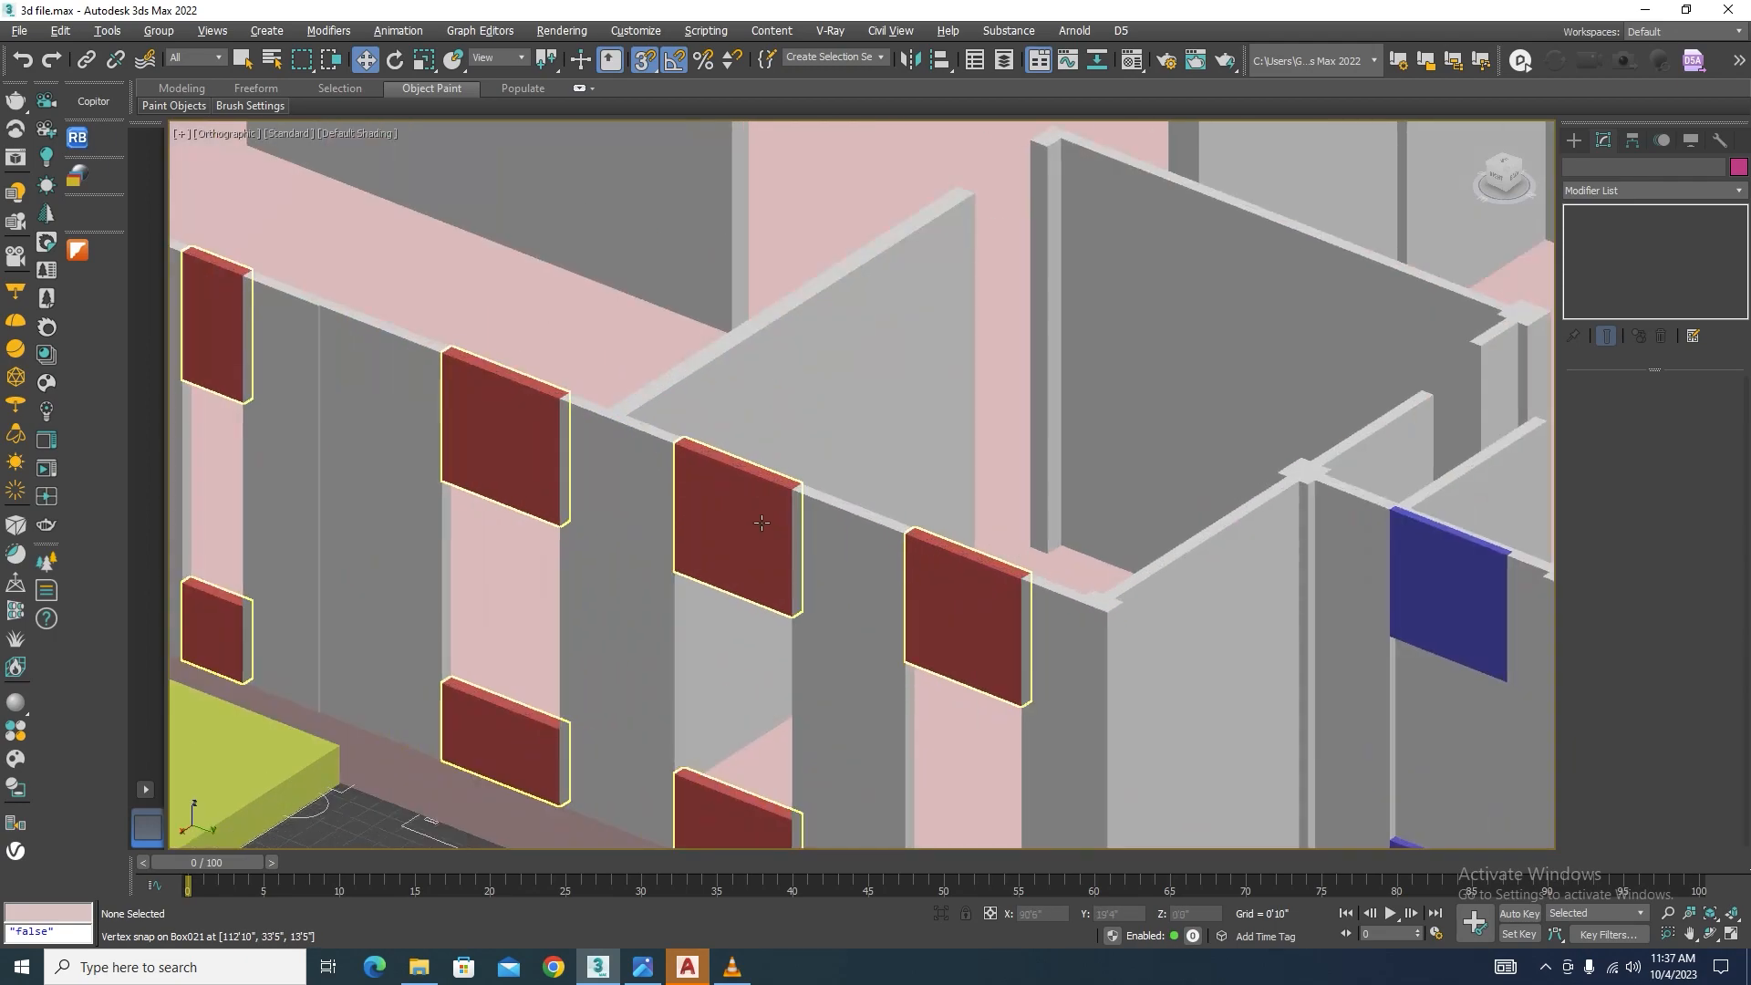
click(730, 534)
click(1573, 140)
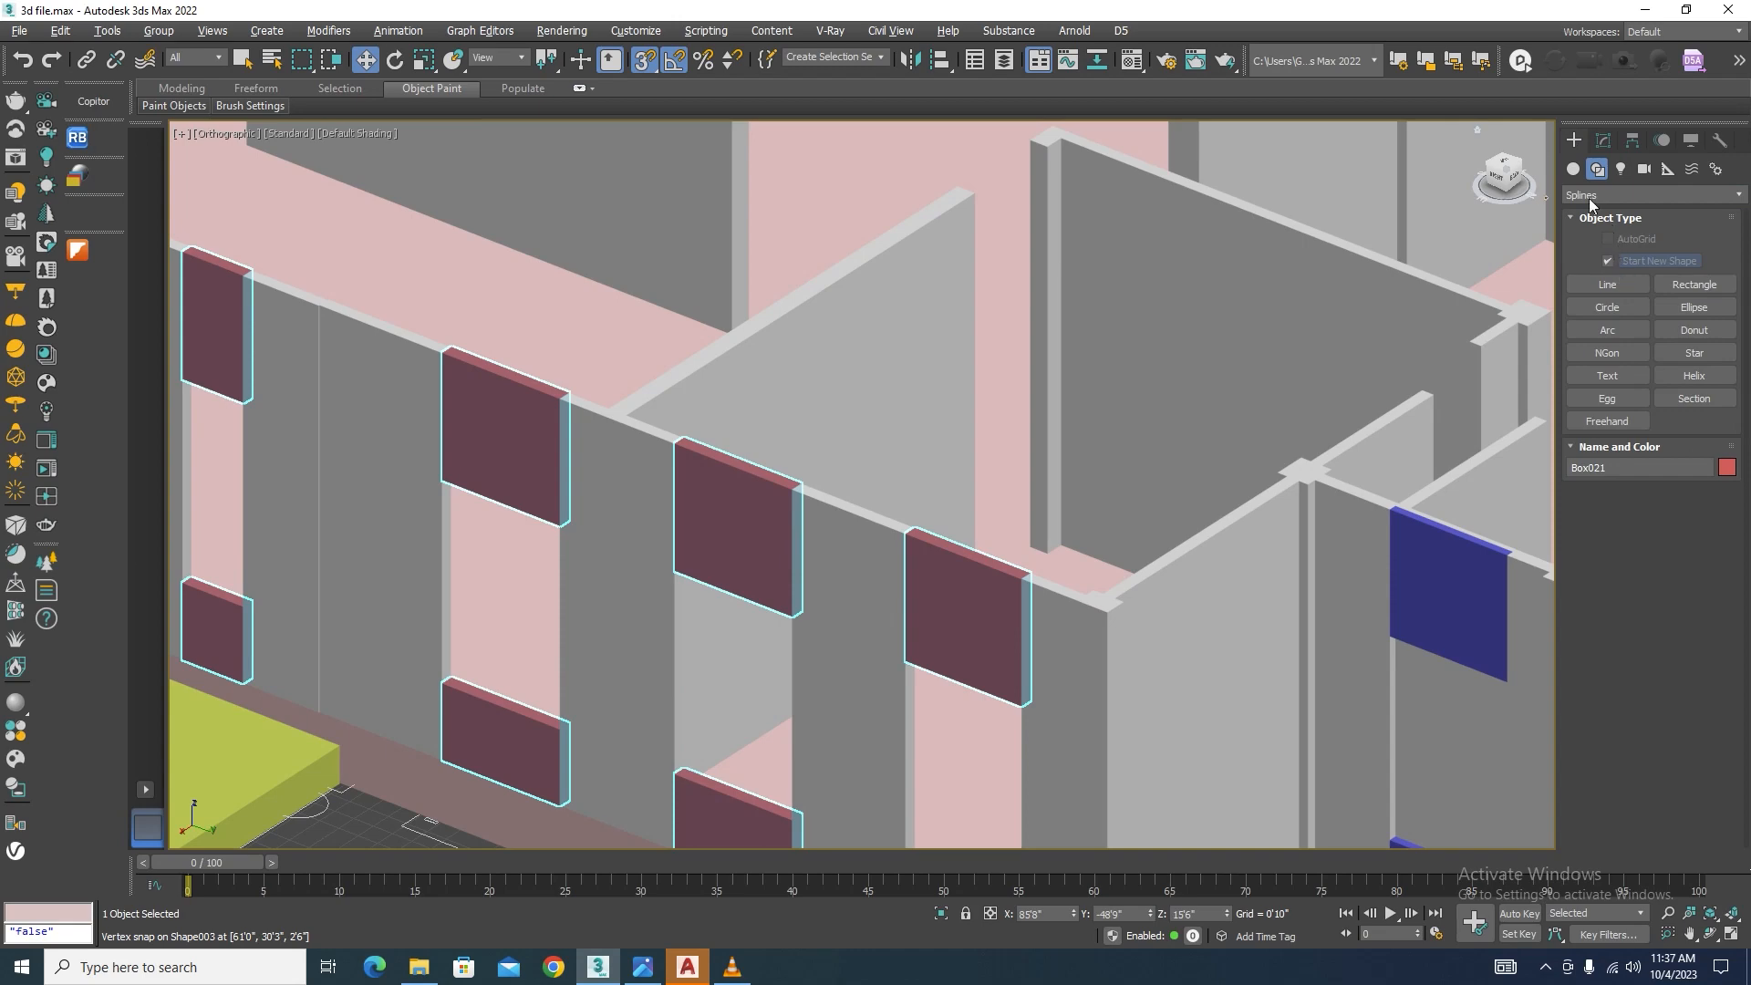
click(1573, 169)
click(1606, 261)
key(F3)
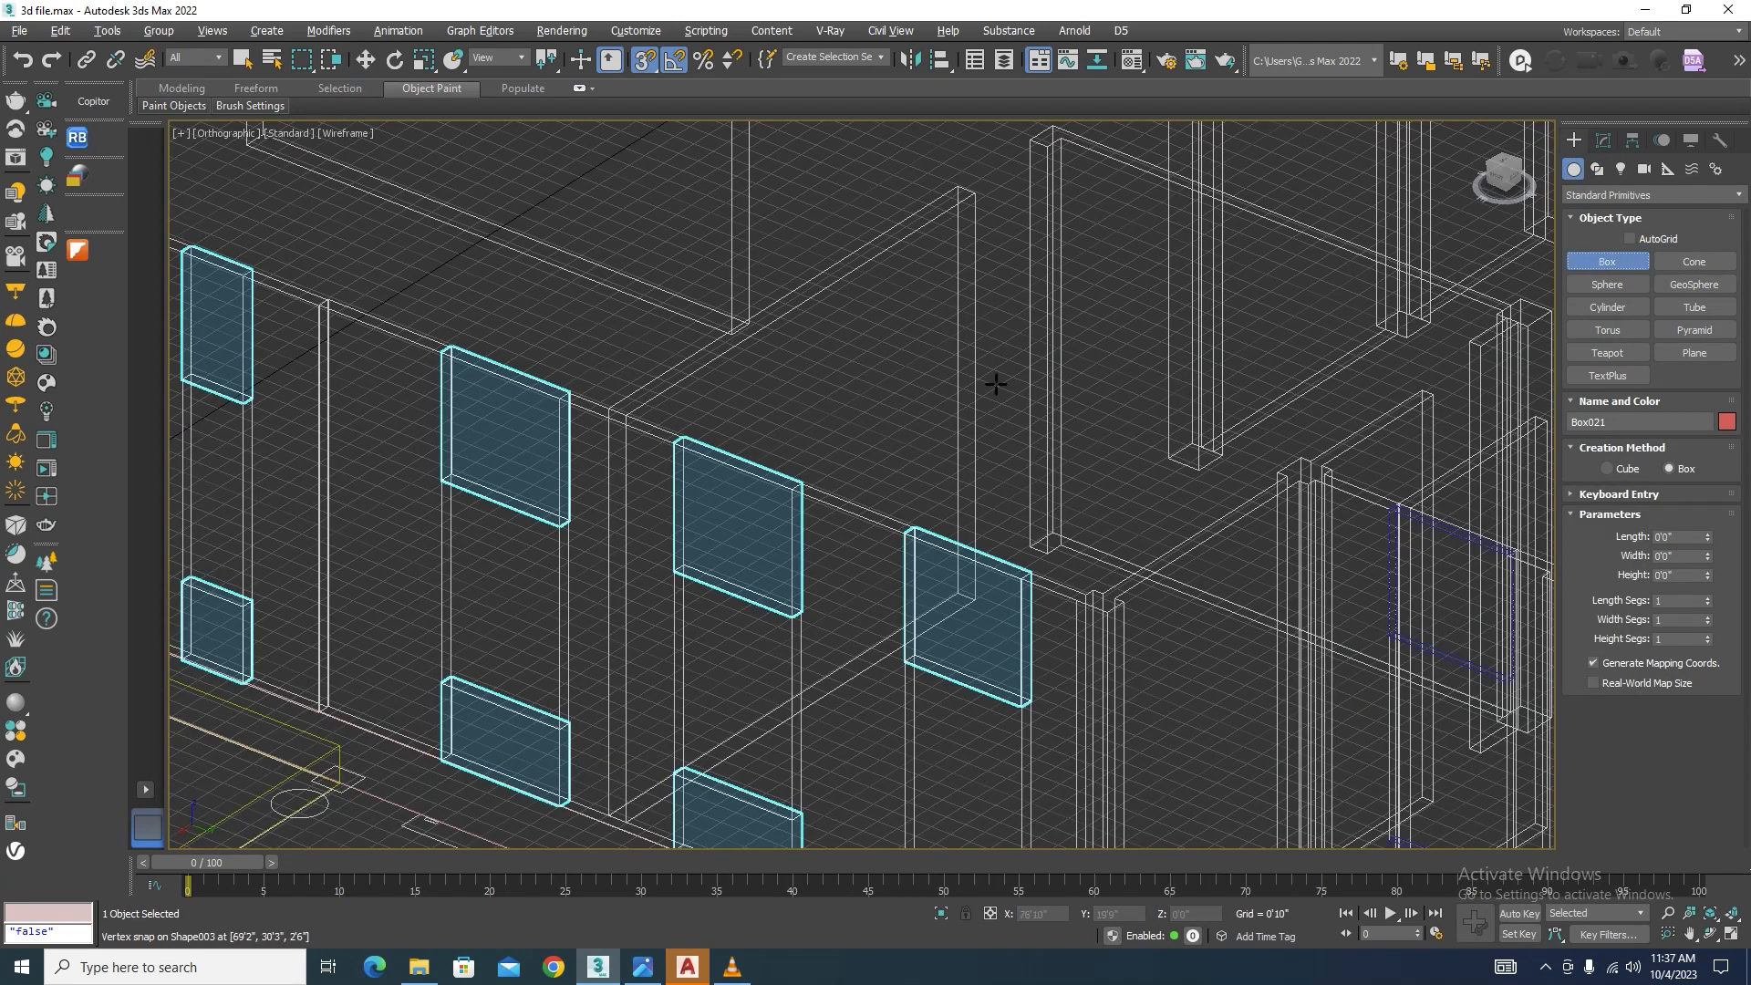
scroll(783, 491, up, 2)
drag(643, 414, 792, 672)
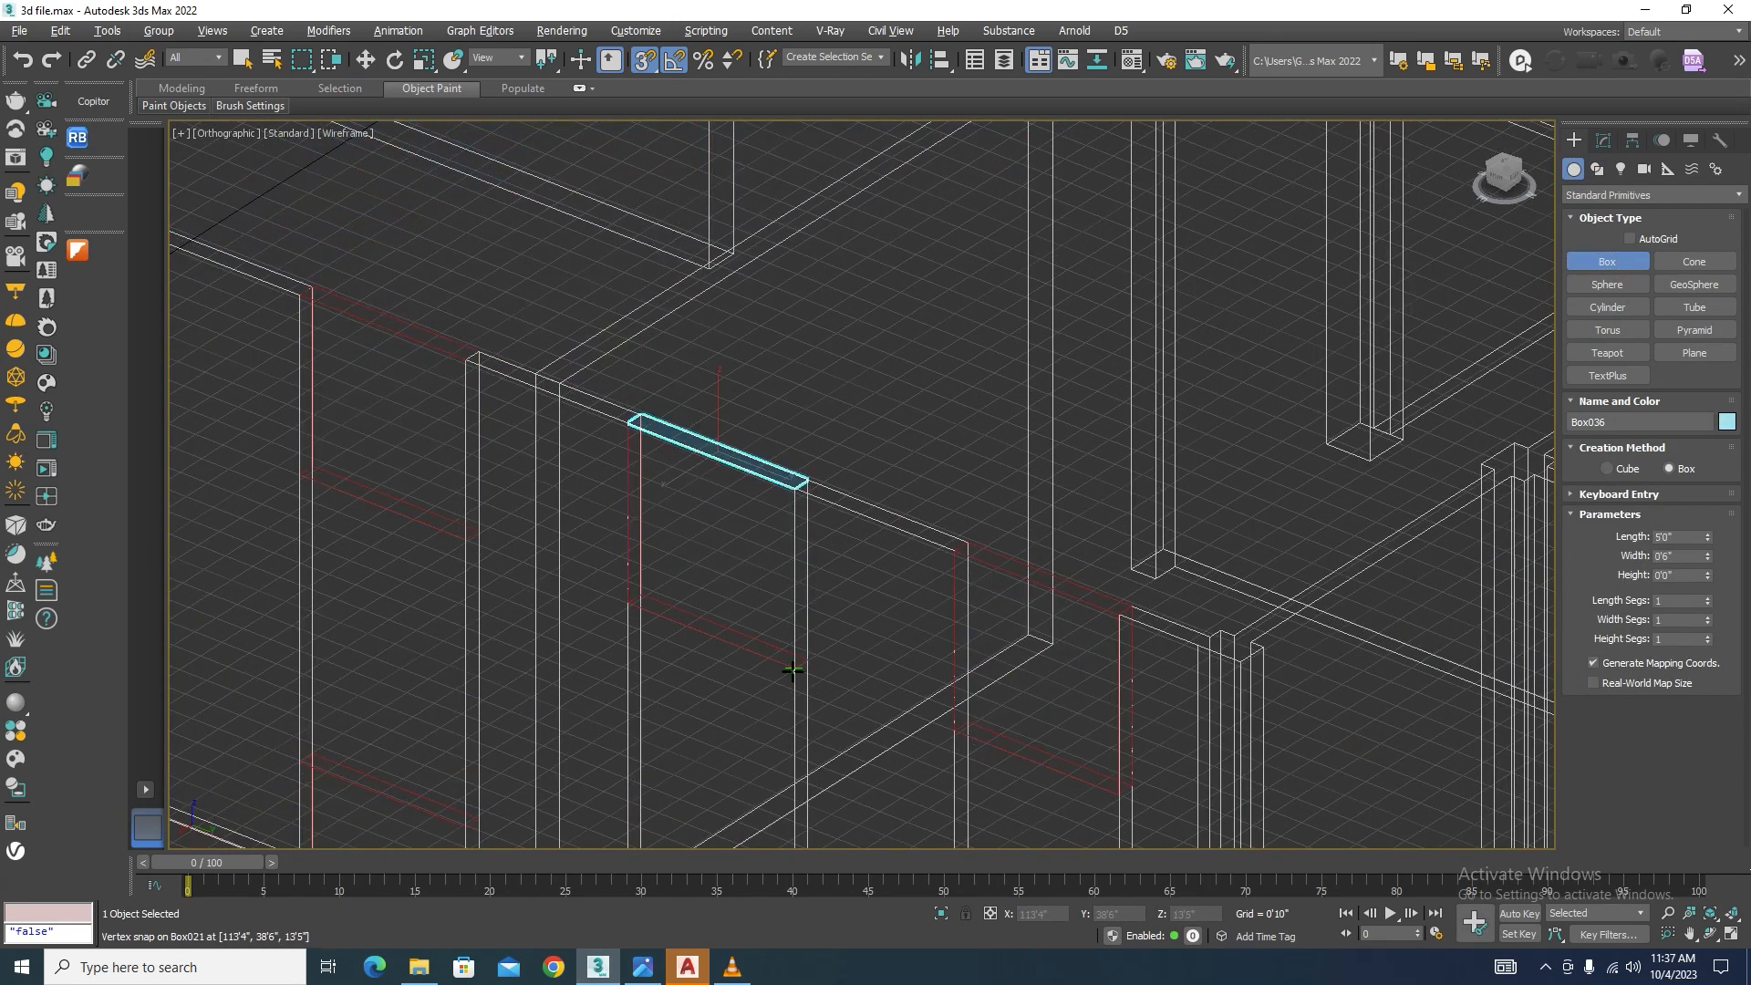
click(793, 672)
key(w)
scroll(853, 392, down, 5)
key(F3)
scroll(793, 475, up, 3)
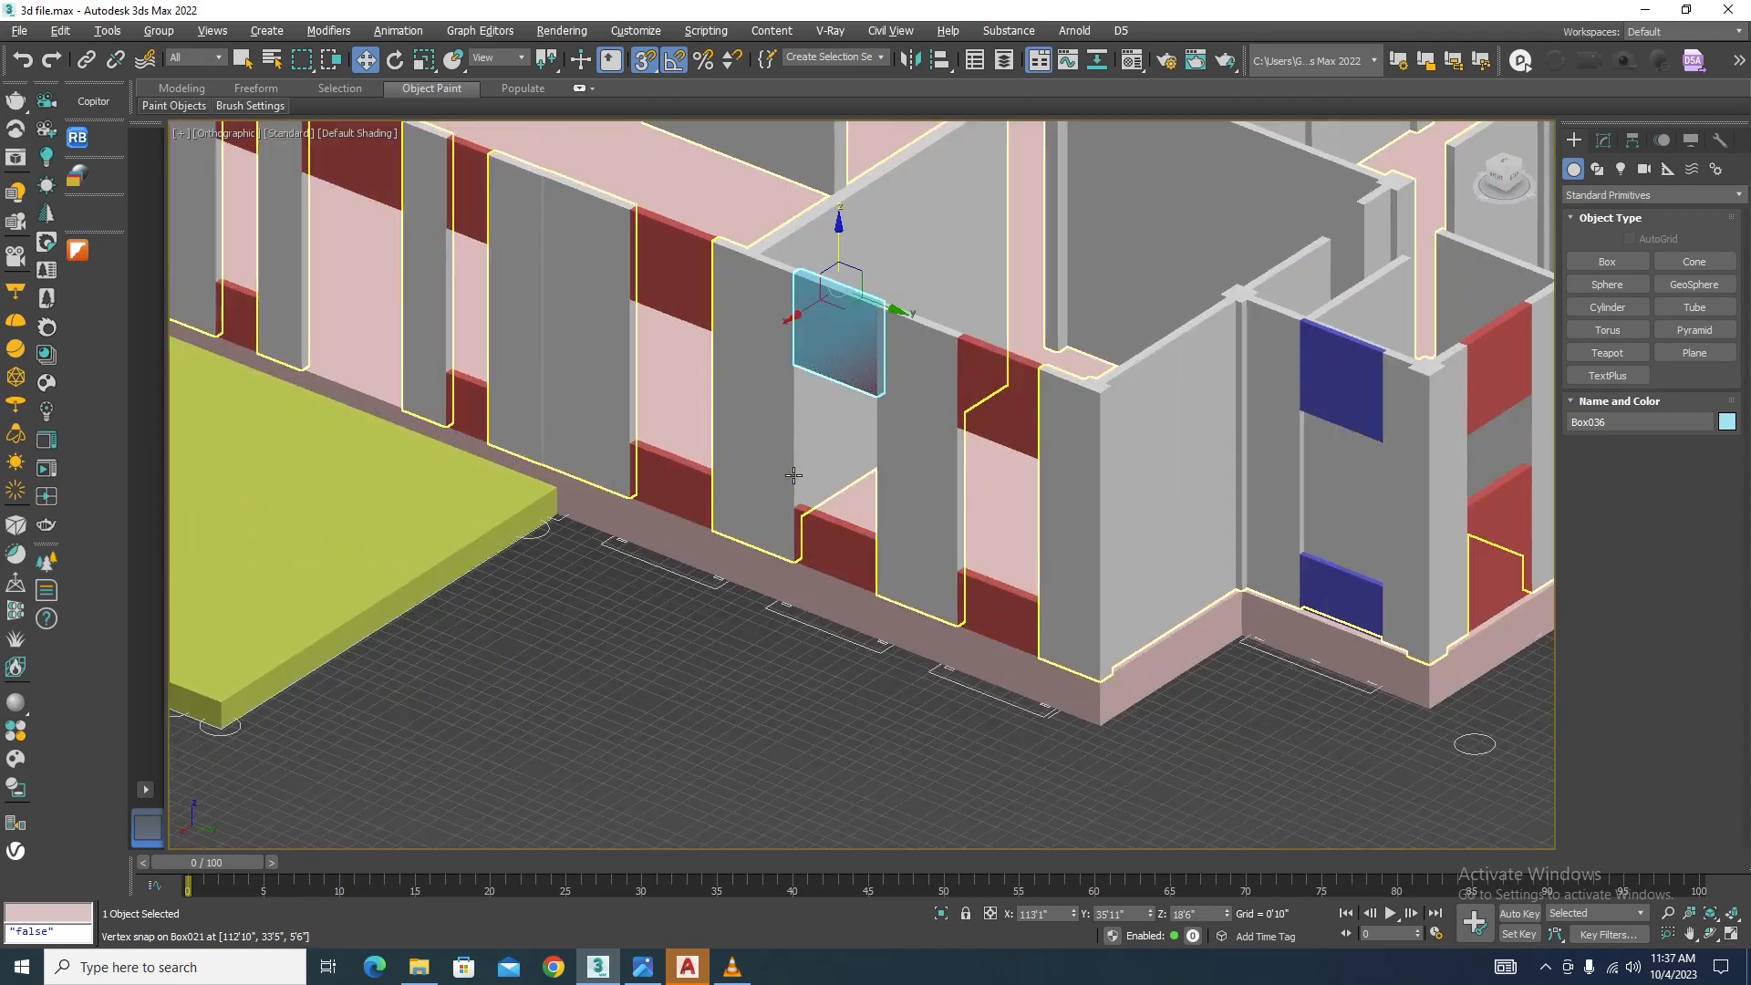
key(F3)
scroll(809, 447, up, 2)
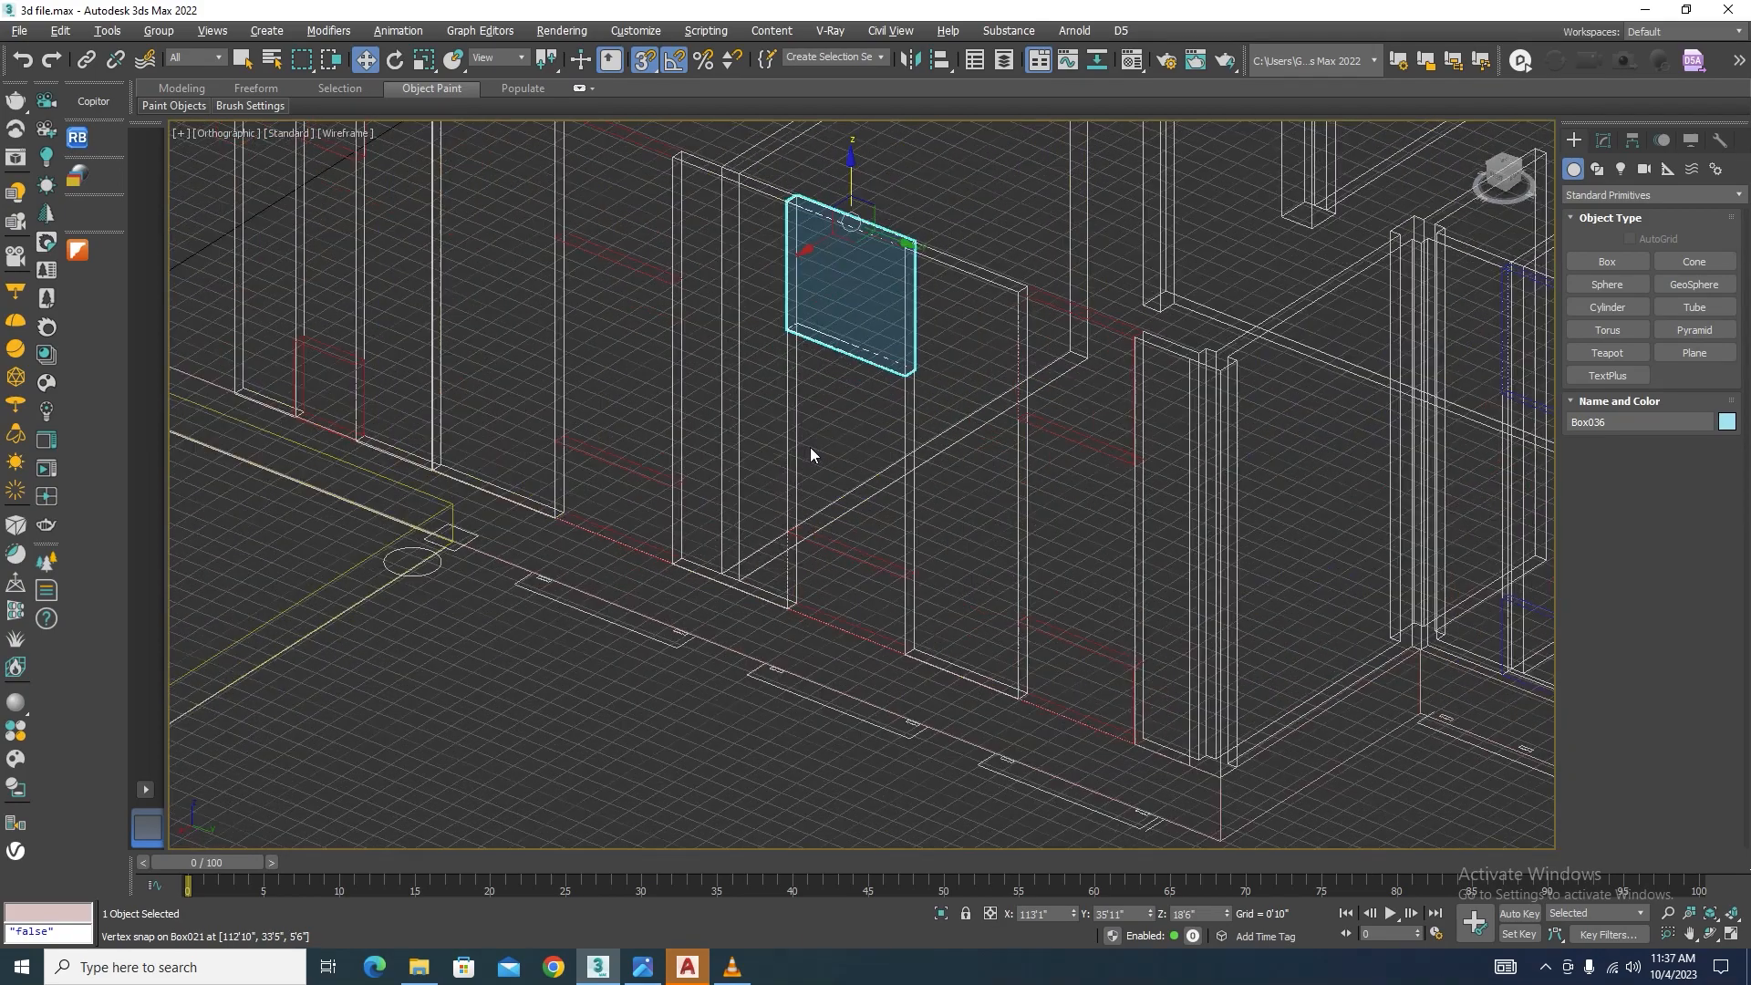
Step: Draw a narrow box 0'6" wide down the side of the window opening, from the upper infill to the wall base, and show its parameters
click(1606, 261)
drag(796, 326, 790, 609)
click(789, 610)
key(w)
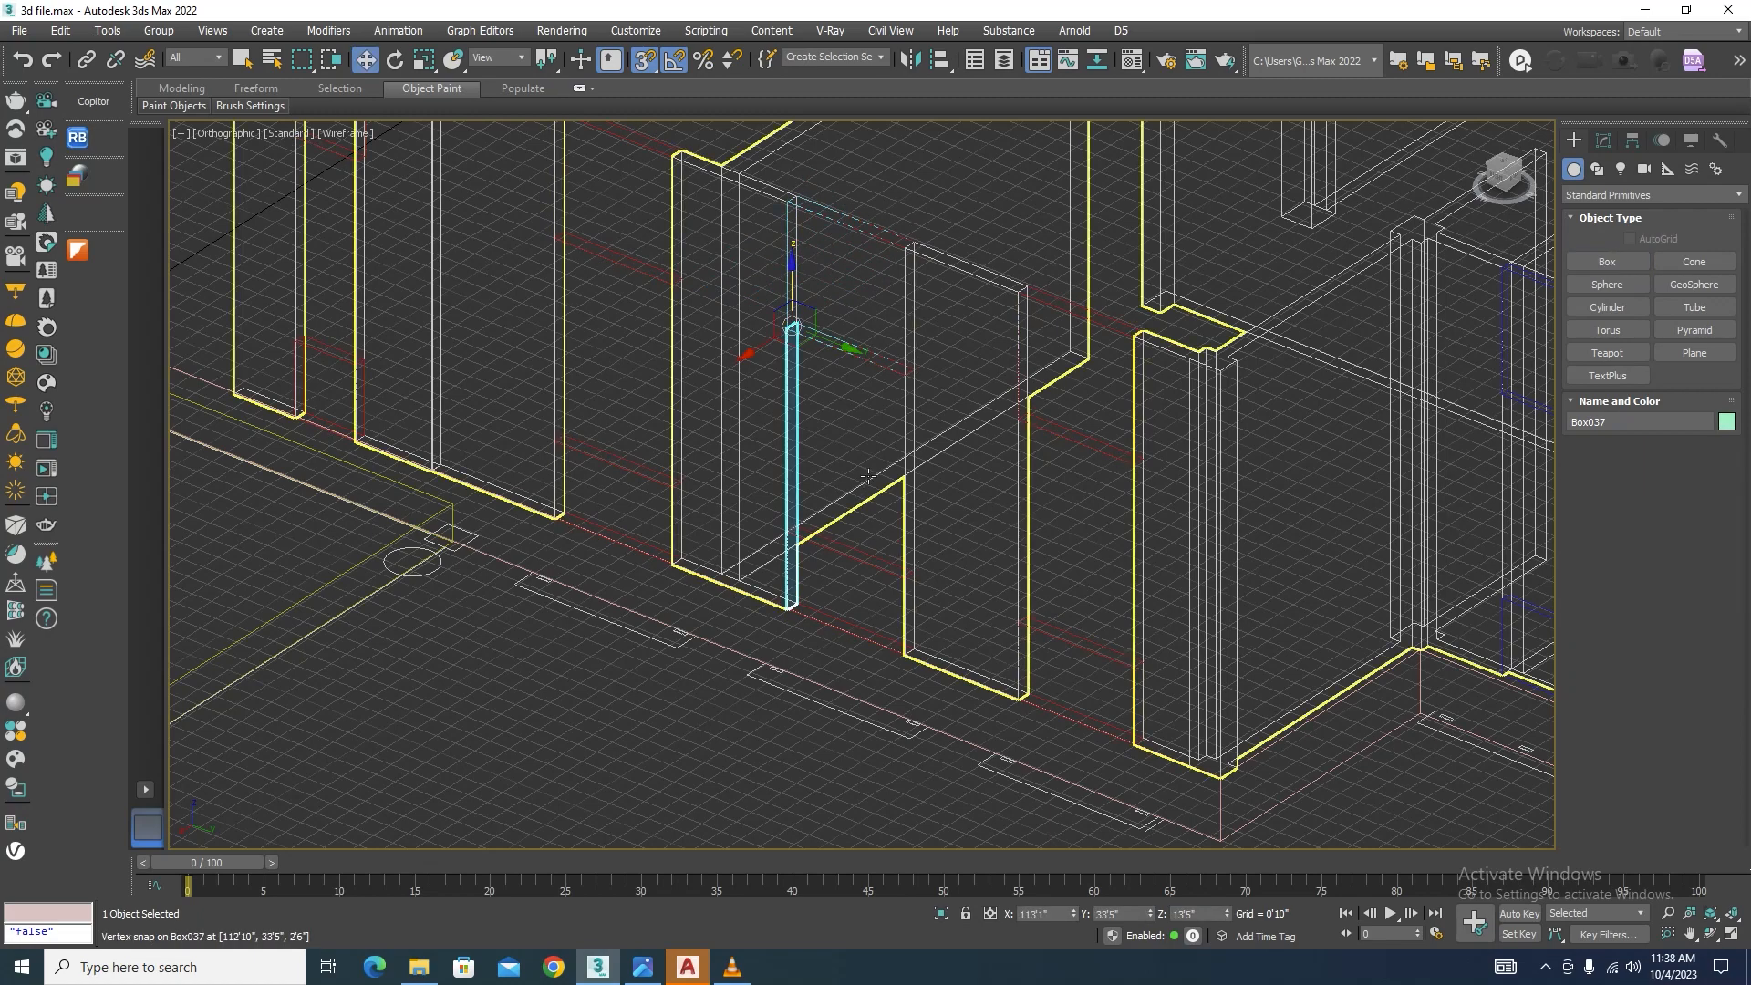
key(F3)
click(1603, 140)
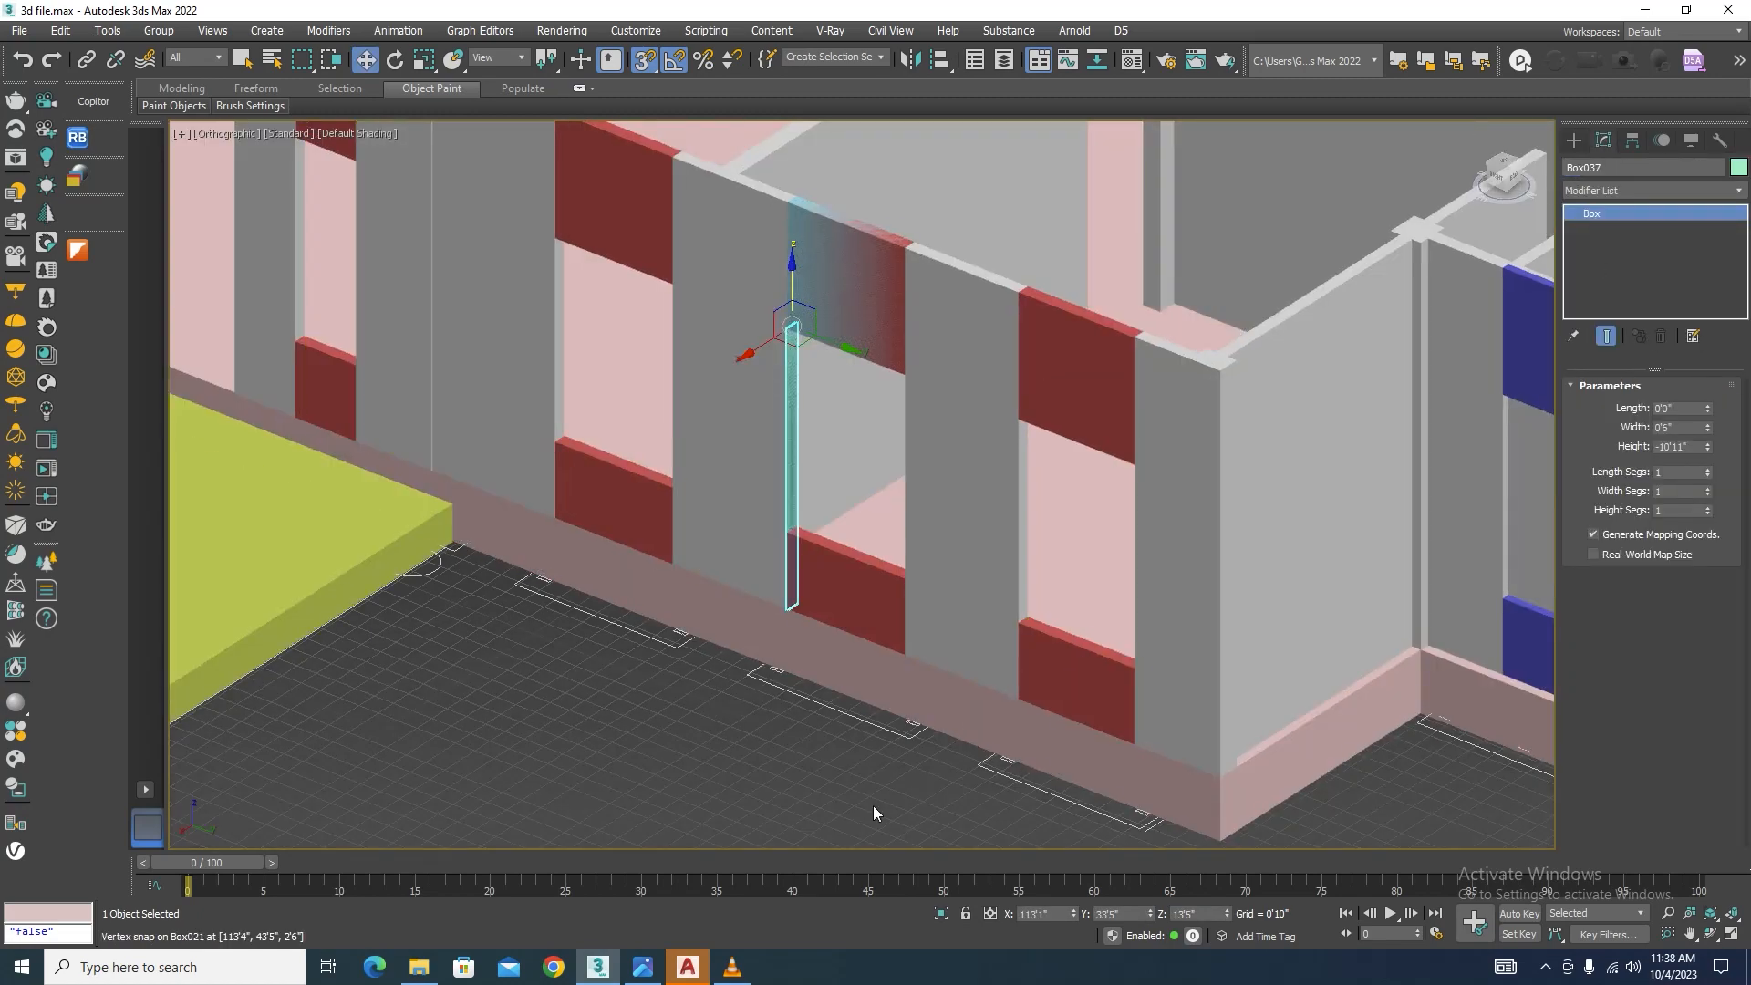
Step: Check the narrow box in isolation, exit isolation and delete both test boxes from the window opening
click(941, 912)
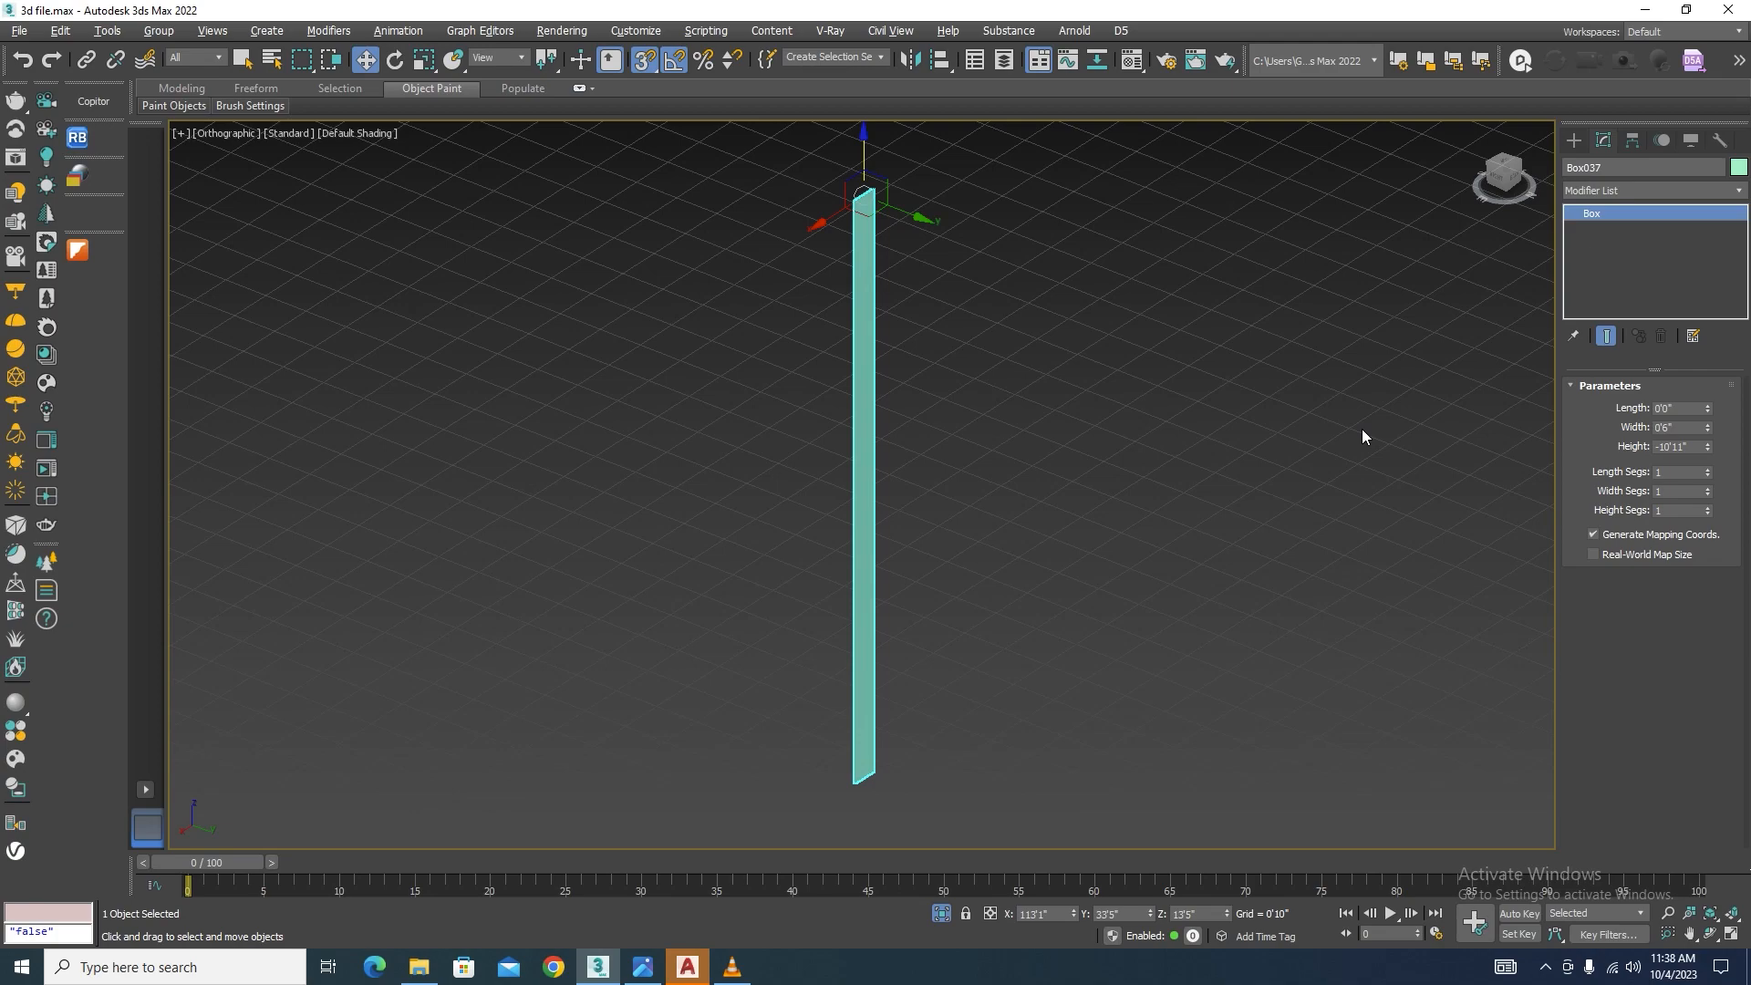
click(943, 912)
click(910, 616)
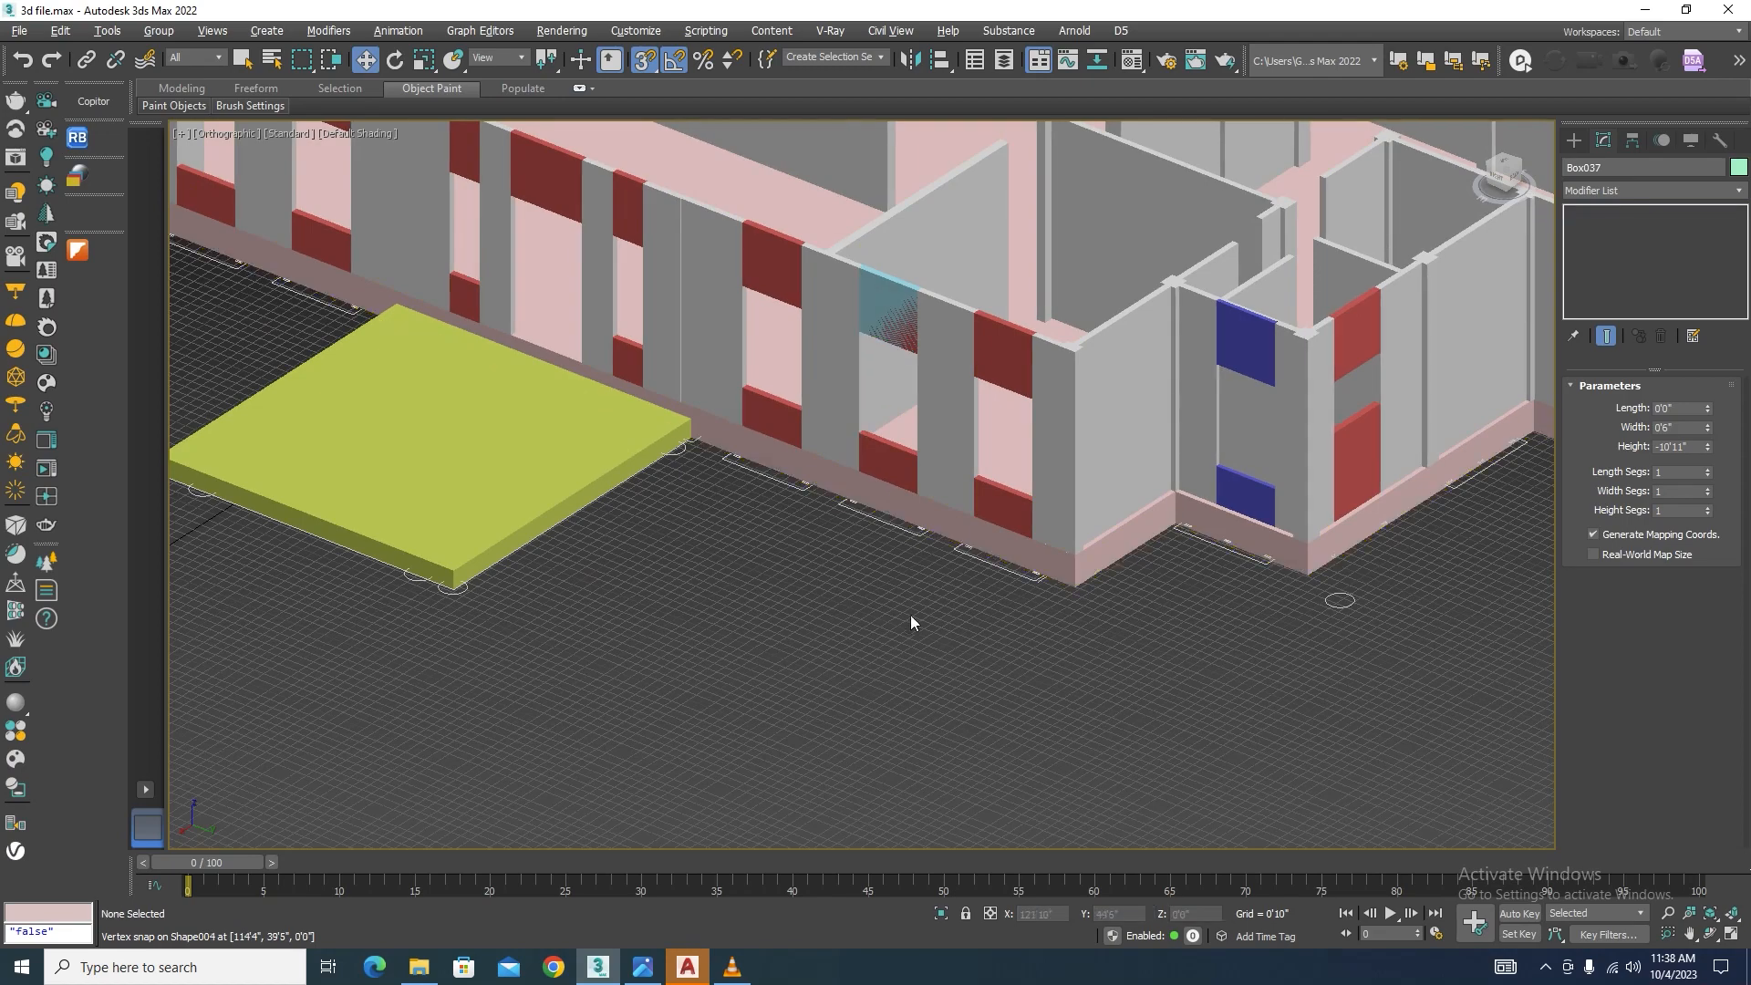
click(880, 299)
key(Delete)
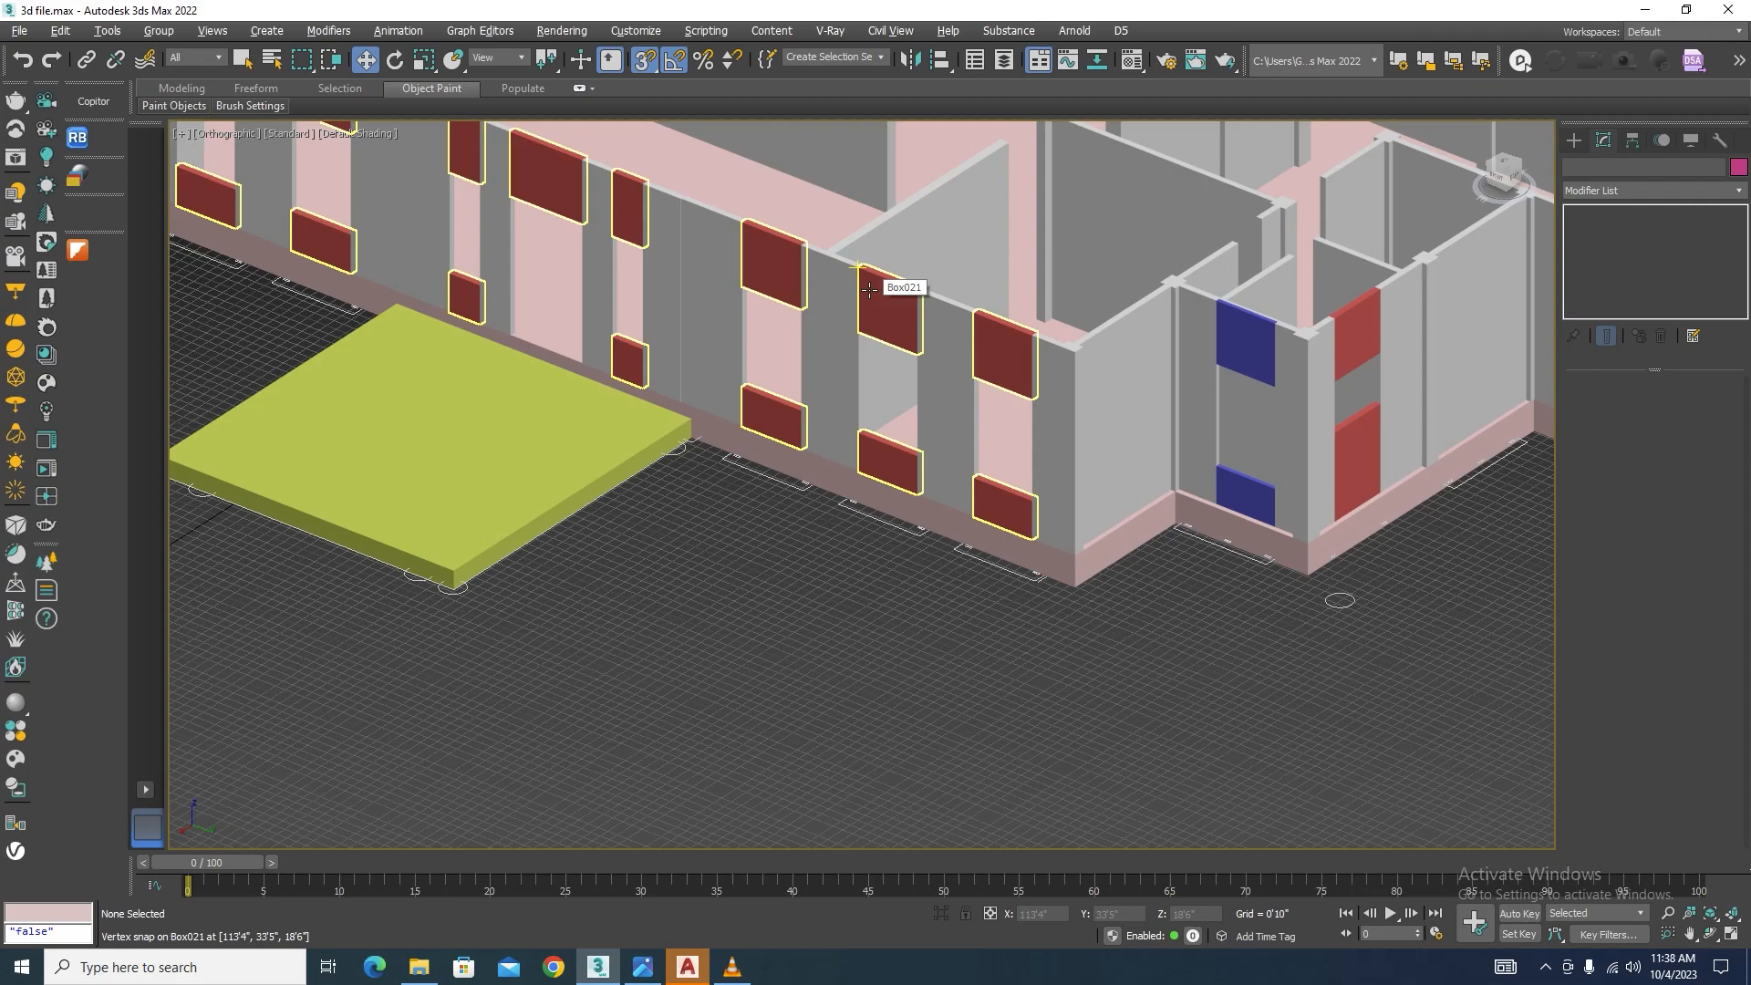
Step: Inspect the infilled window openings at the building's corners and the separate wall model standing beside it
scroll(868, 289, down, 5)
alt+middle_drag(898, 278, 784, 445)
scroll(784, 447, down, 3)
alt+middle_drag(1019, 376, 889, 383)
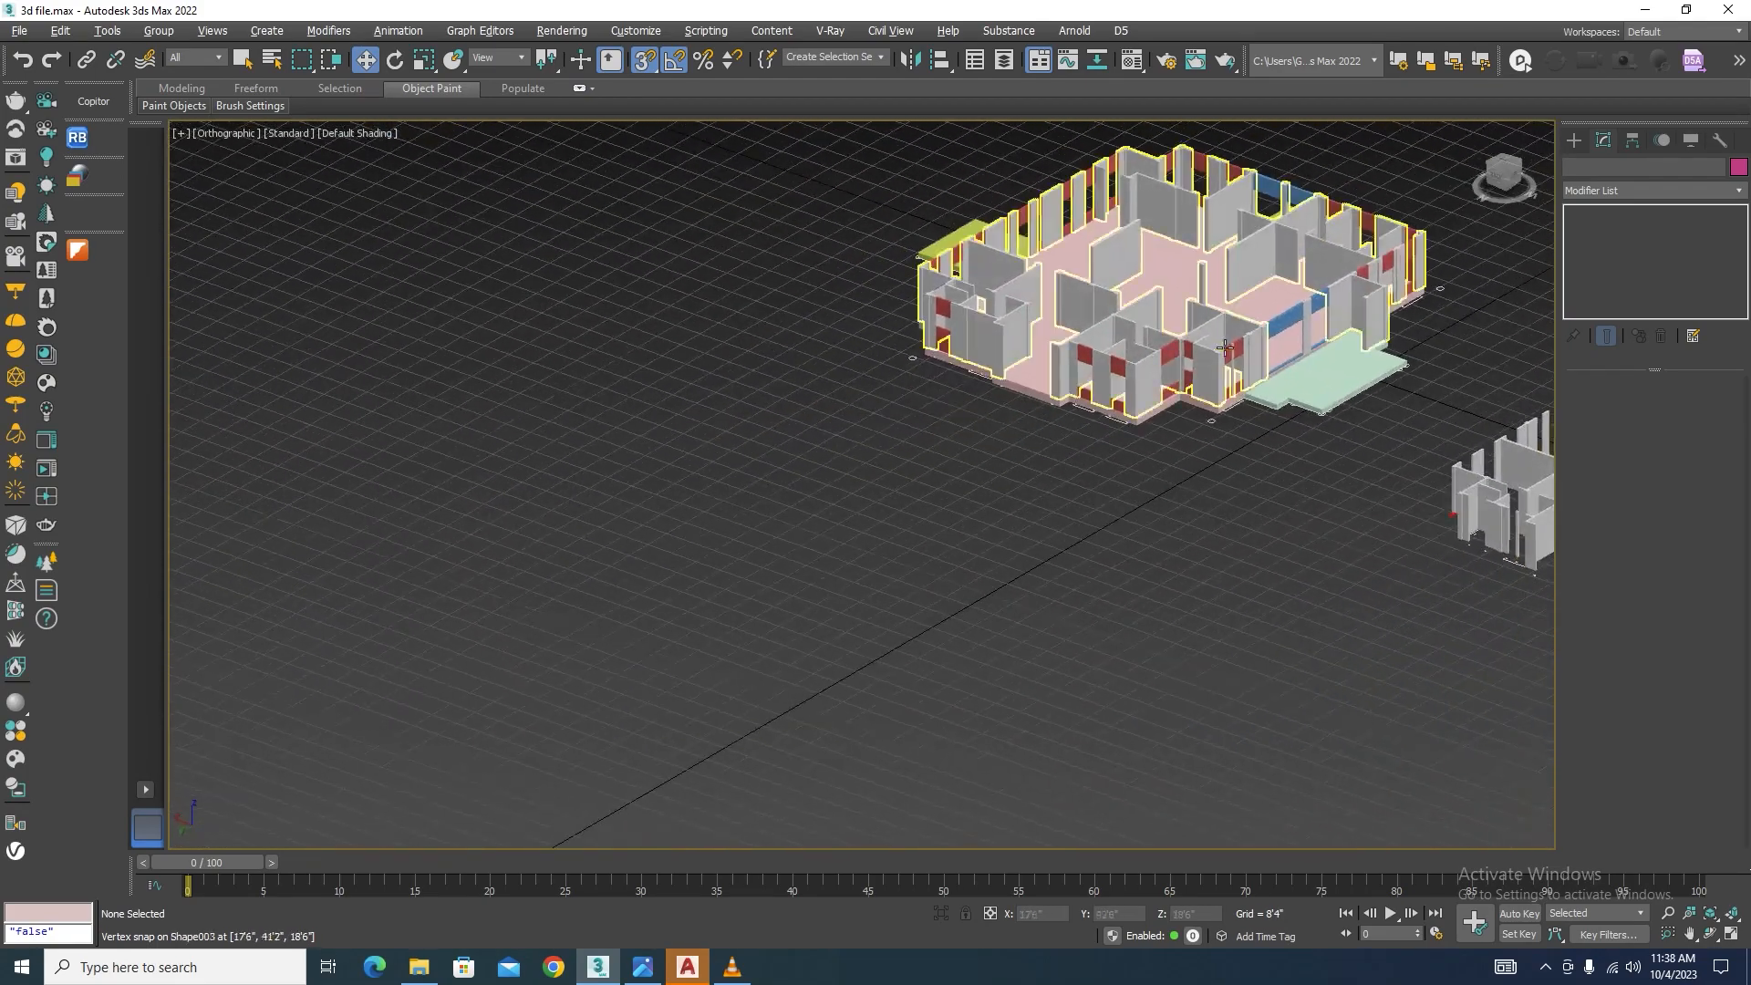
scroll(1180, 383, up, 6)
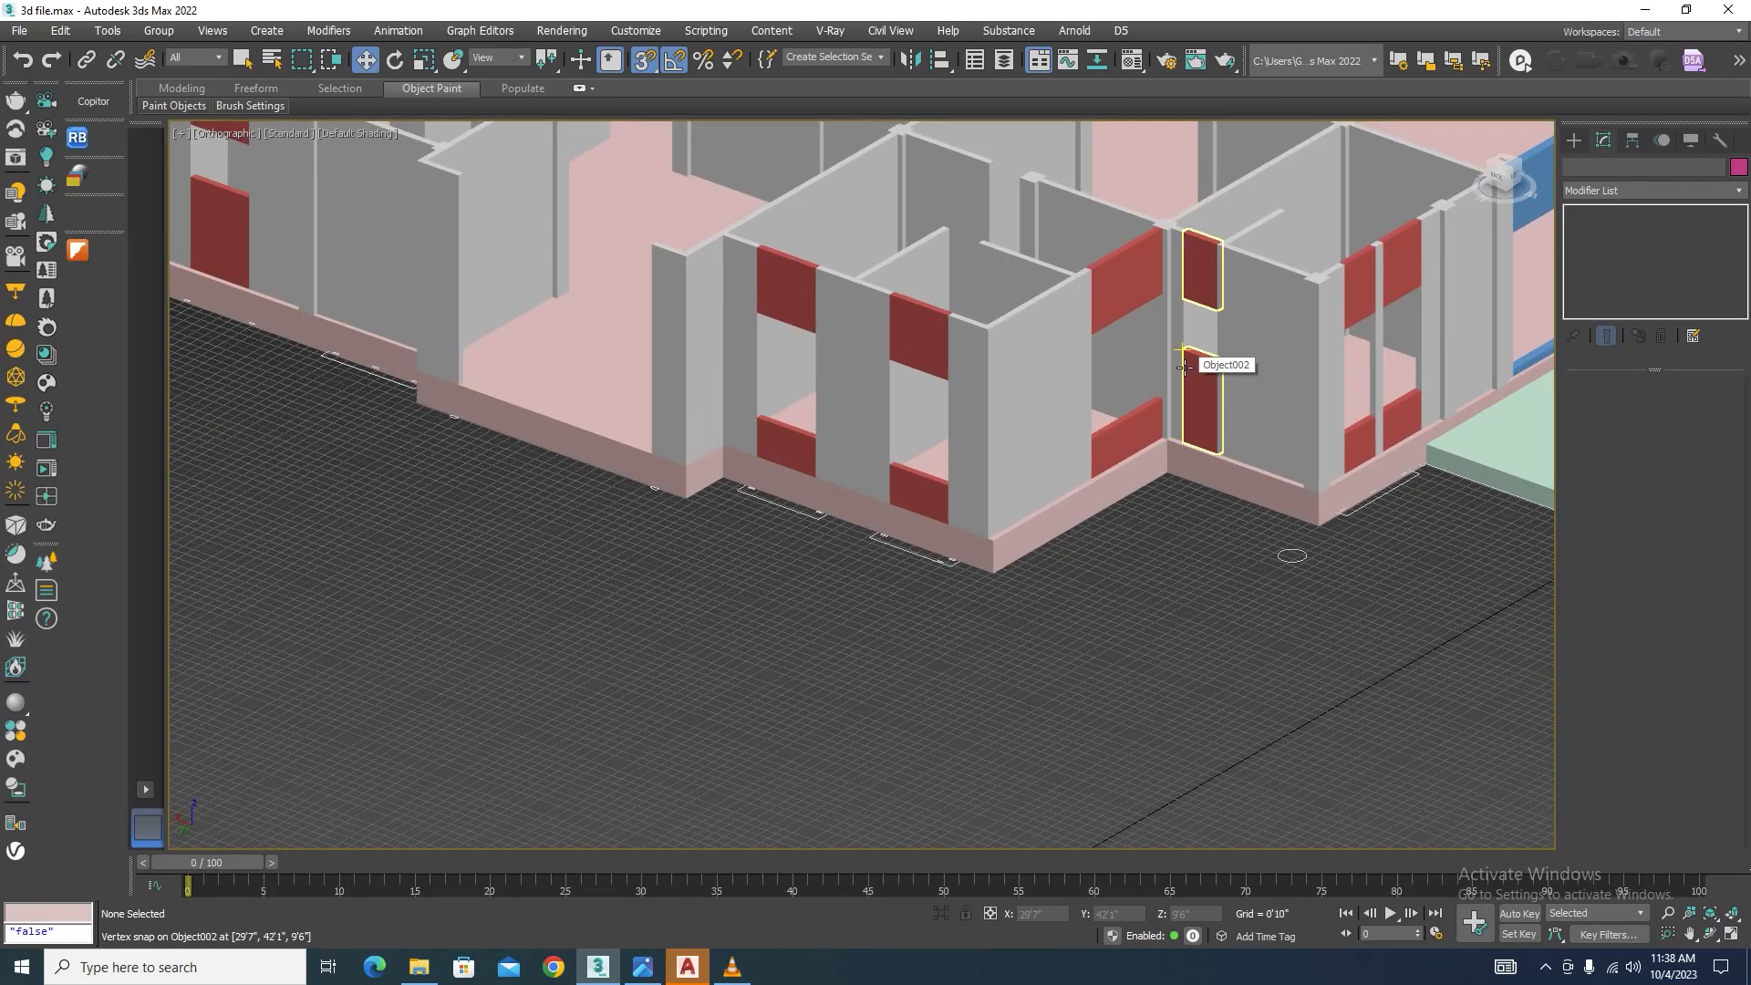
scroll(1184, 366, down, 4)
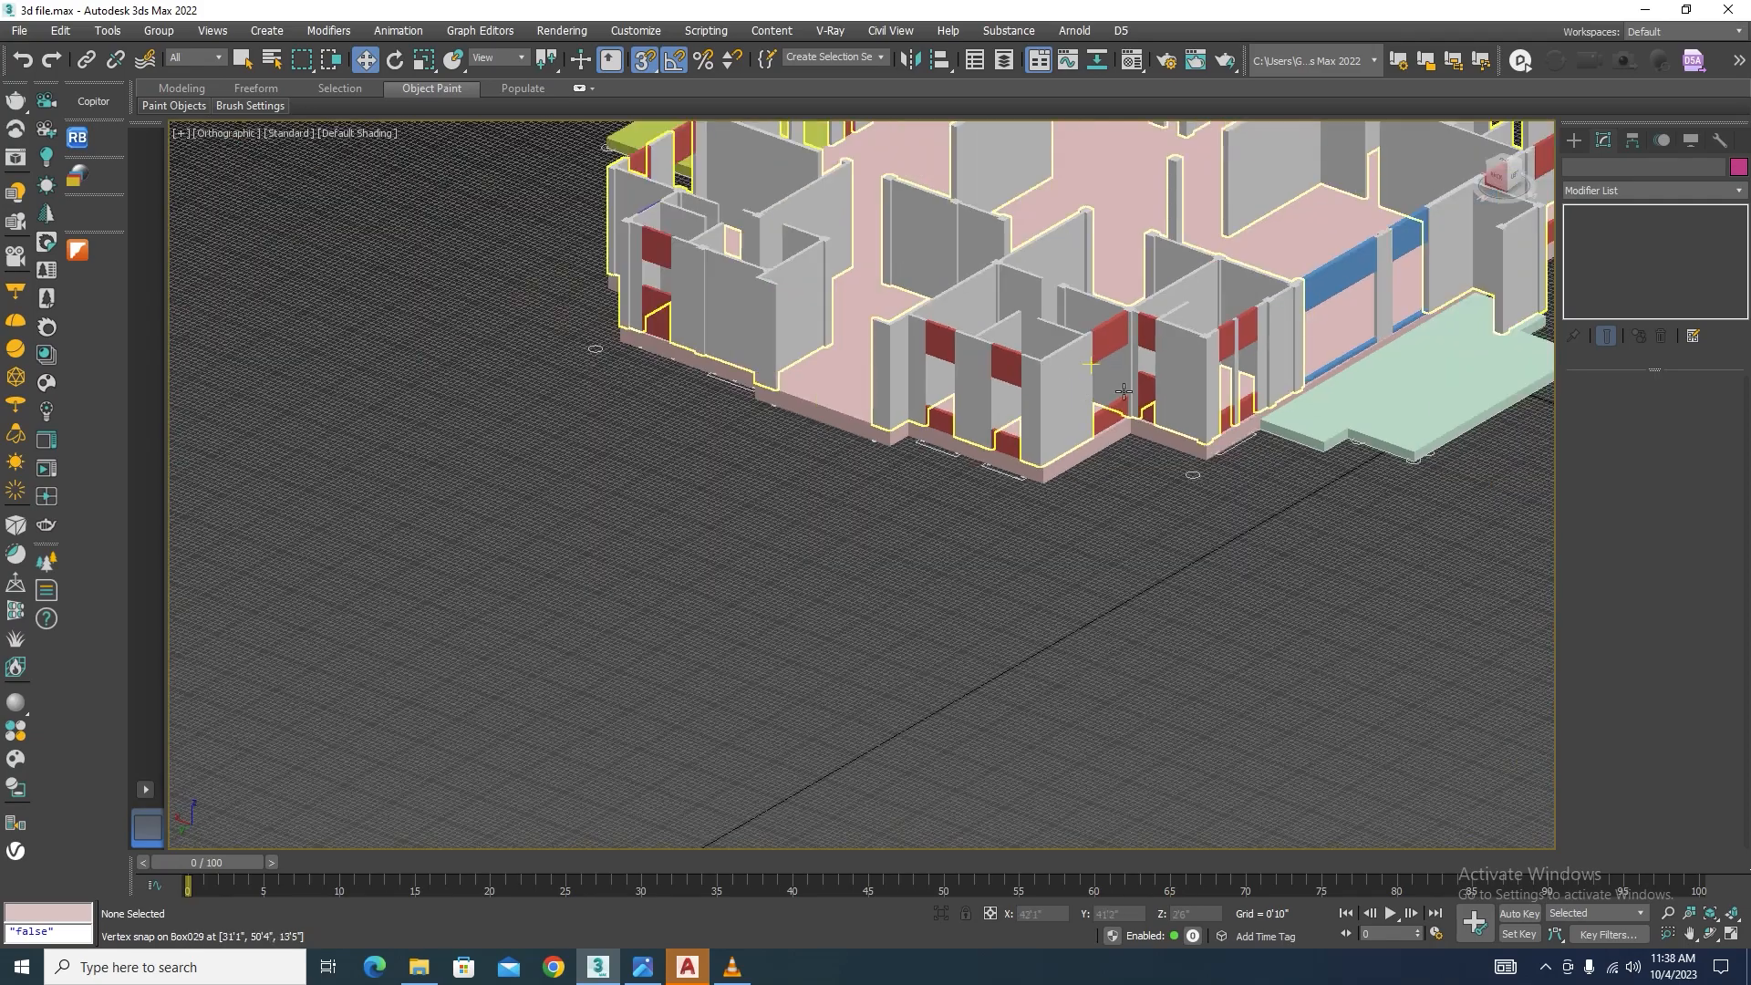
scroll(1107, 424, down, 6)
alt+middle_drag(1229, 502, 998, 509)
middle_drag(1437, 577, 988, 588)
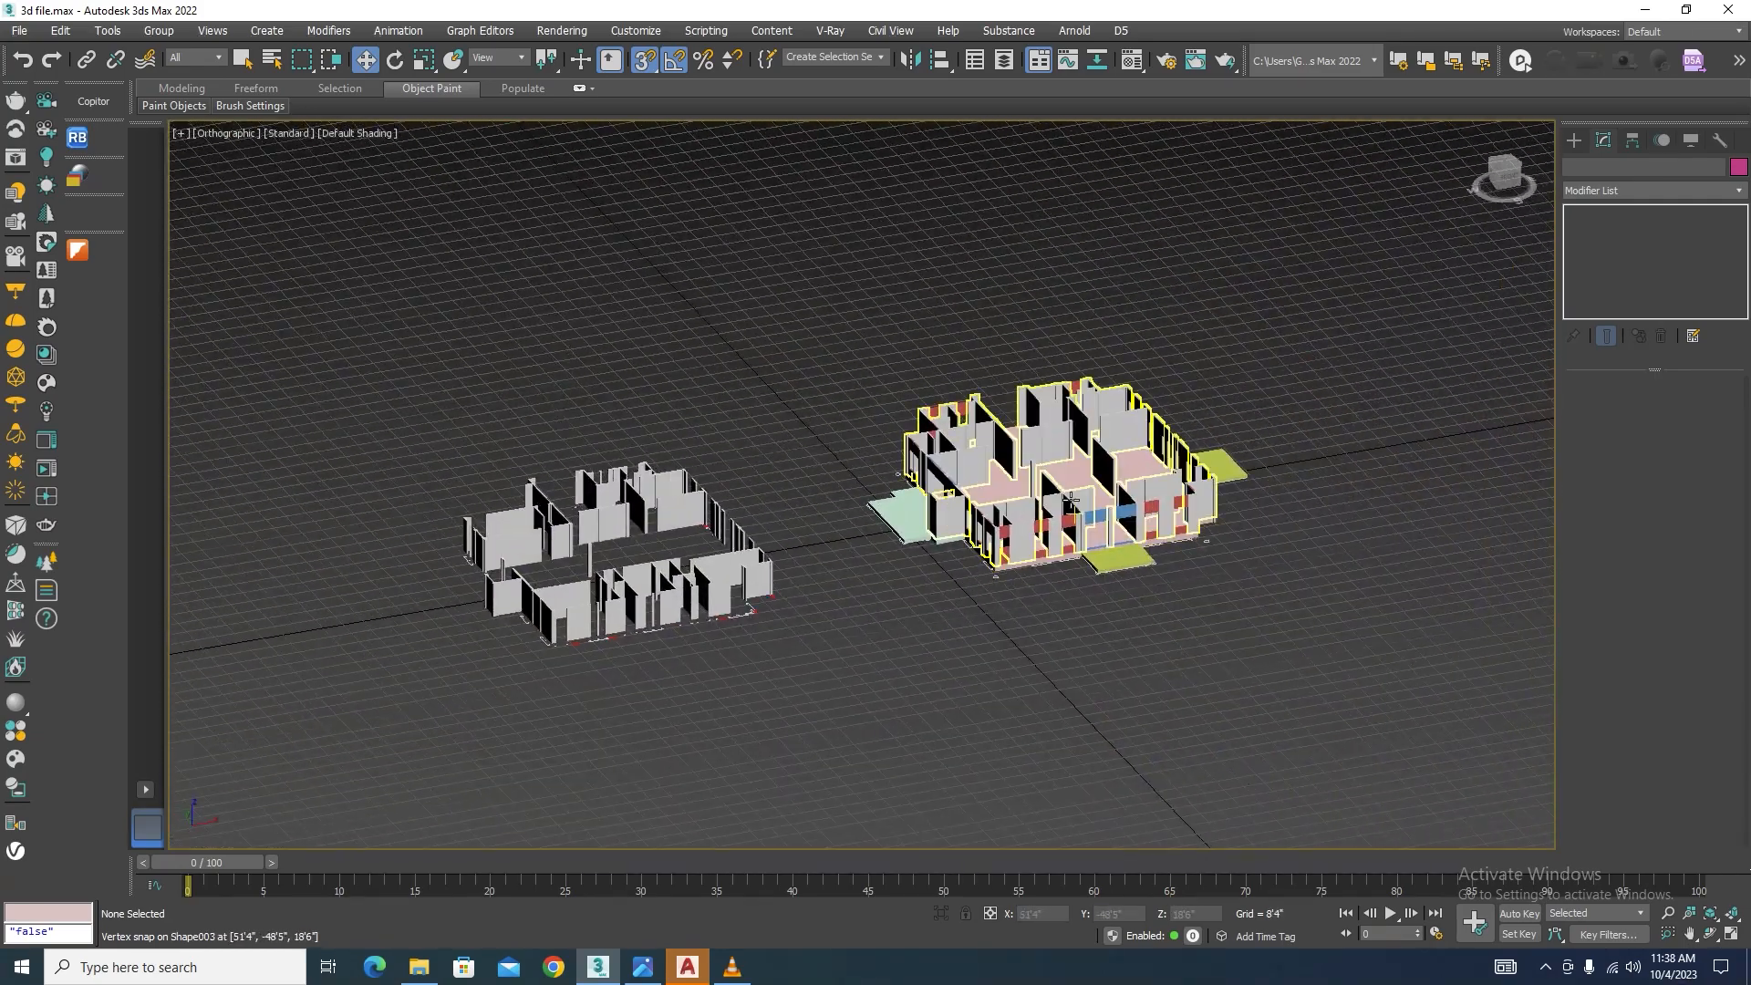